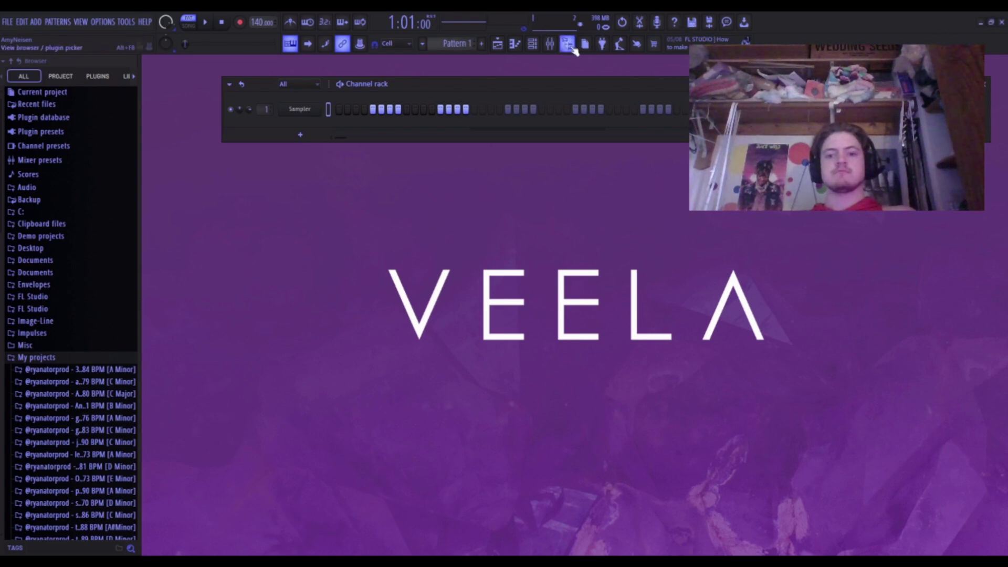
{"action": "left_click", "coordinate": [497, 44]}
{"action": "left_click", "coordinate": [497, 48]}
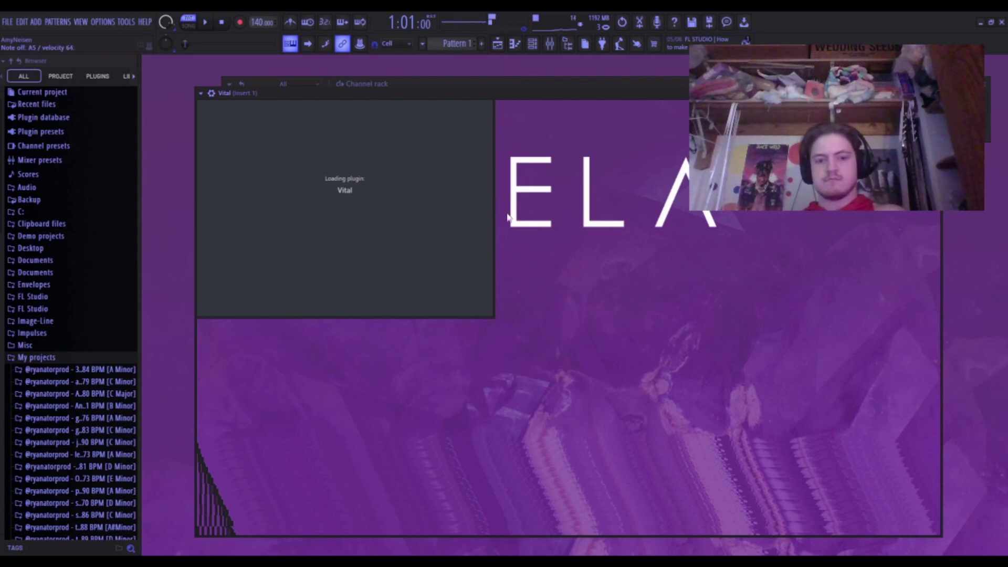
In Vital's piano roll, place two-step G4 and A#4 notes at the start of bar 1, followed by D5 on step 3 and G5 on step 5.
{"action": "left_click", "coordinate": [515, 44]}
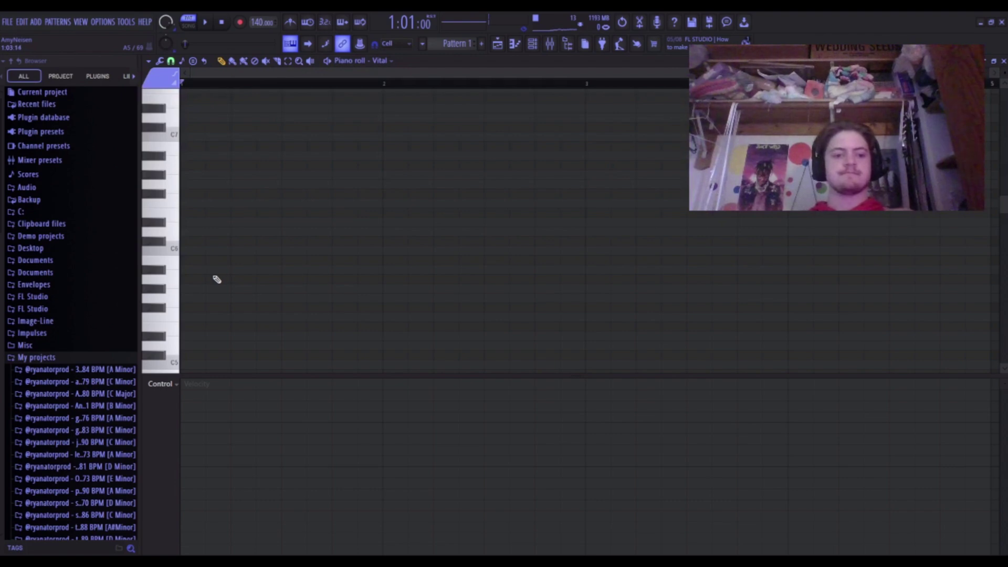
{"action": "scroll", "coordinate": [214, 277], "scroll_direction": "down", "scroll_amount": 5}
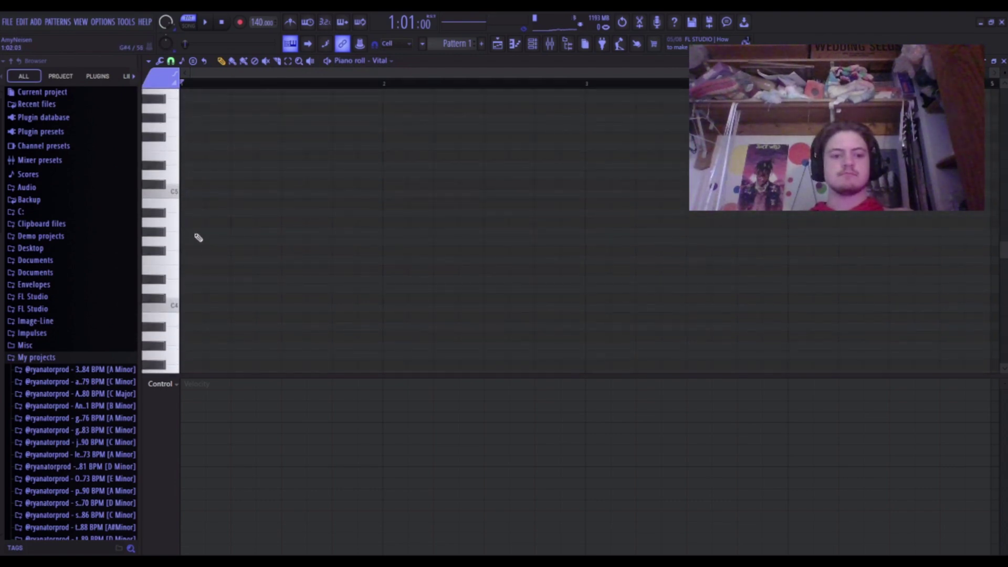
{"action": "left_click", "coordinate": [192, 251]}
{"action": "mouse_move", "coordinate": [188, 249]}
{"action": "left_mouse_down"}
{"action": "mouse_move", "coordinate": [187, 229]}
{"action": "mouse_move", "coordinate": [185, 246]}
{"action": "left_mouse_up"}
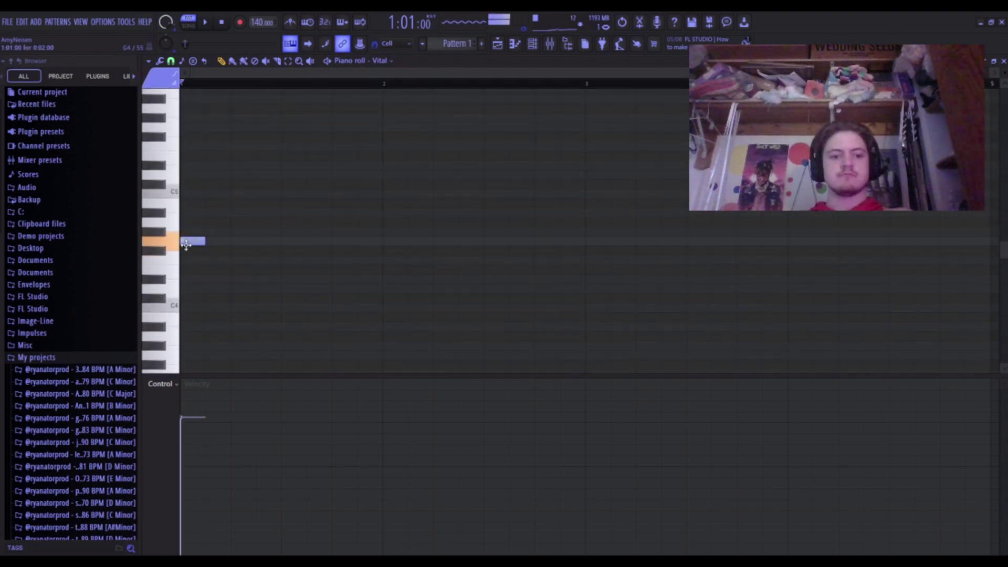
{"action": "left_click", "coordinate": [181, 212]}
{"action": "left_click", "coordinate": [181, 174]}
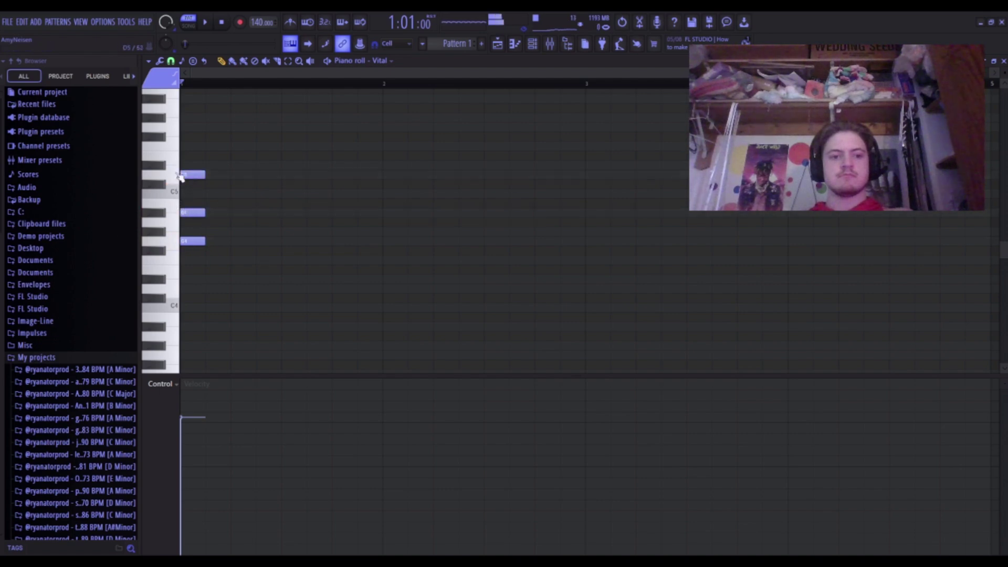
{"action": "left_click_drag", "start_coordinate": [182, 141], "coordinate": [232, 129]}
{"action": "left_click_drag", "start_coordinate": [180, 183], "coordinate": [204, 184]}
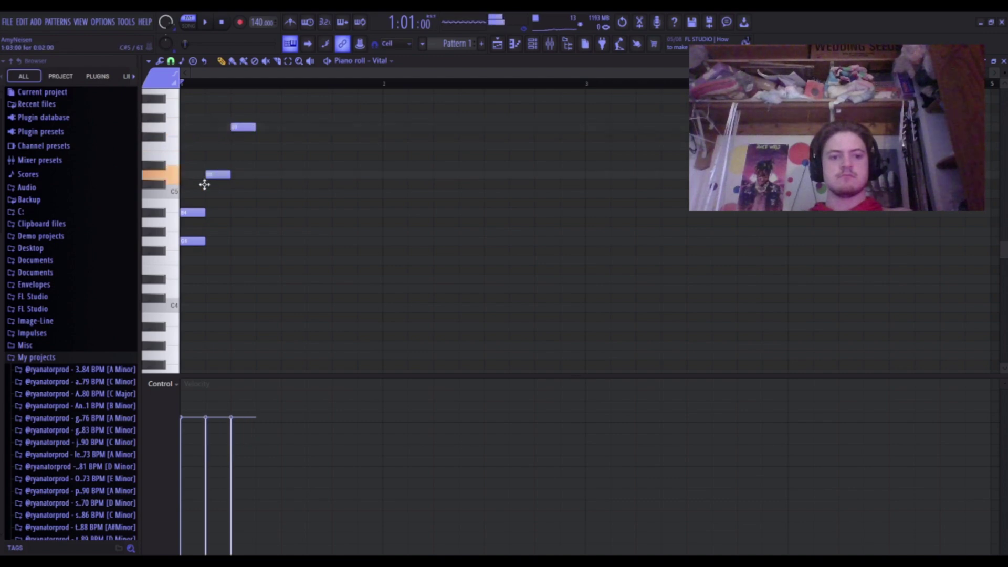
Set the project tempo to 89 BPM and play the pattern back.
{"action": "key", "text": "space"}
{"action": "key", "text": "space"}
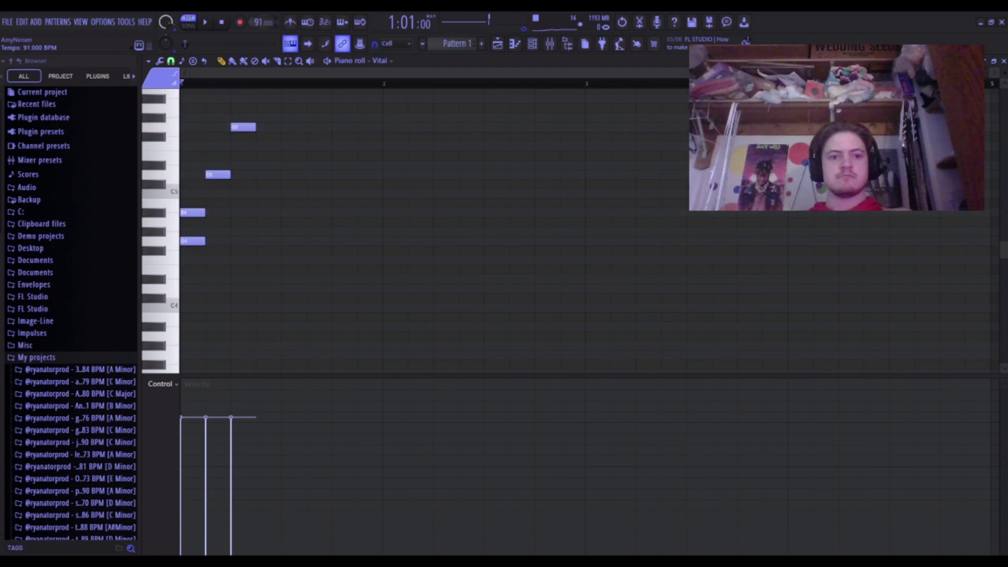
{"action": "left_click_drag", "start_coordinate": [259, 21], "coordinate": [259, 23]}
{"action": "key", "text": "space"}
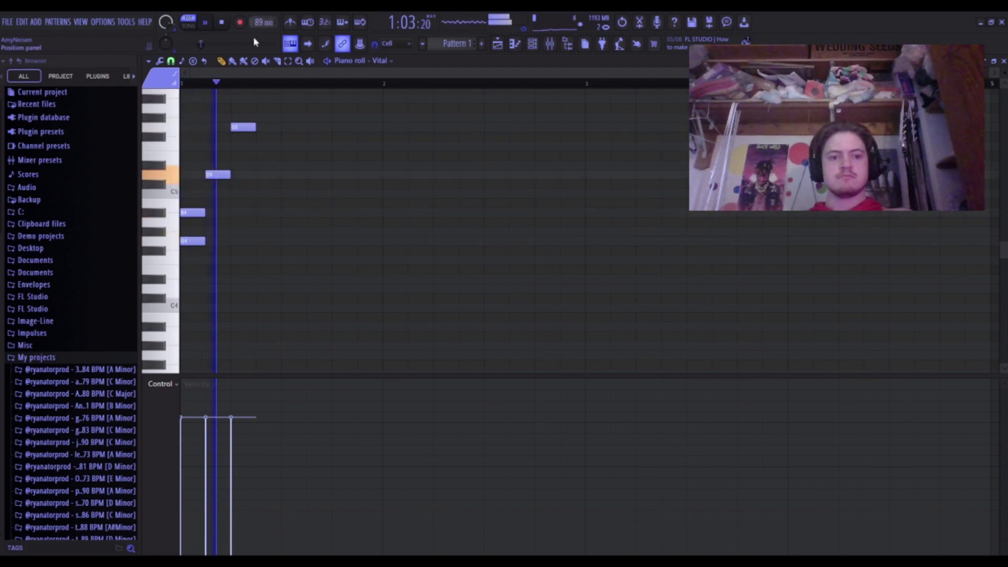
{"action": "key", "text": "space"}
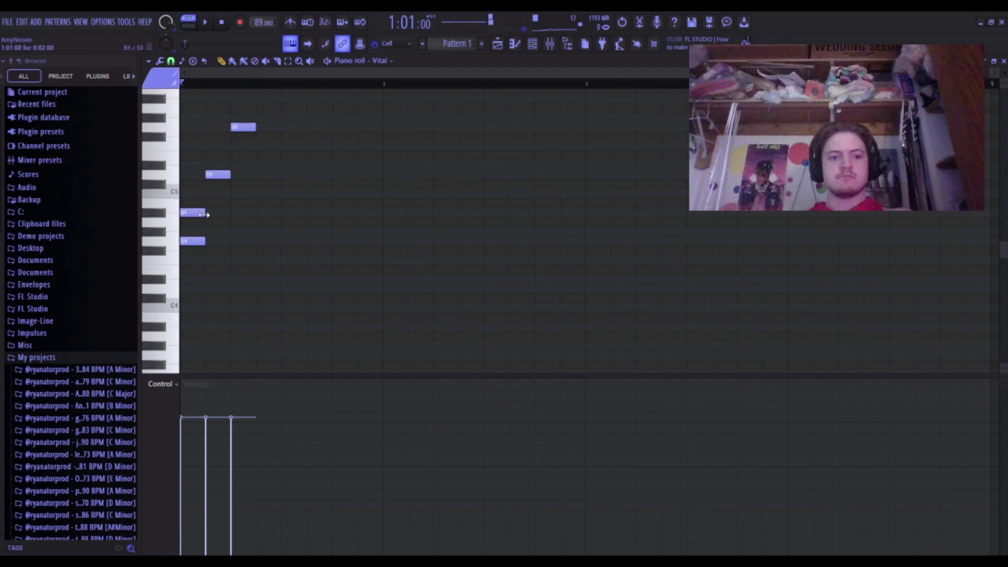
Lengthen the G4 and A#4 notes at the start of bar 1 to four steps each and play the pattern.
{"action": "left_click_drag", "start_coordinate": [205, 212], "coordinate": [383, 247]}
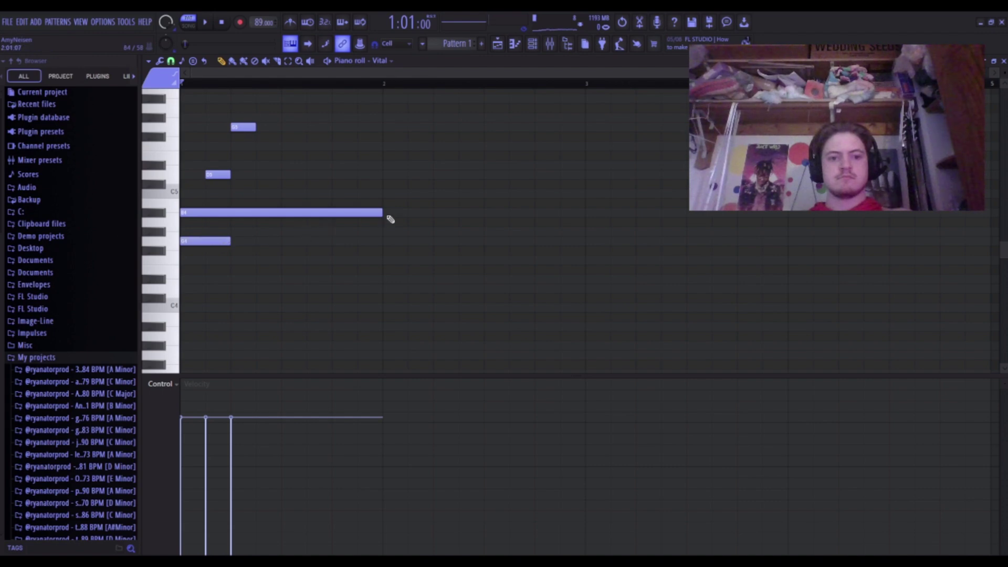
{"action": "left_click_drag", "start_coordinate": [390, 219], "coordinate": [227, 223]}
{"action": "key", "text": "space"}
{"action": "key", "text": "space"}
Lengthen the D5 note to six steps and try the G5 two steps later, followed by a four-step G#5.
{"action": "scroll", "coordinate": [223, 206], "scroll_direction": "up", "scroll_amount": 1}
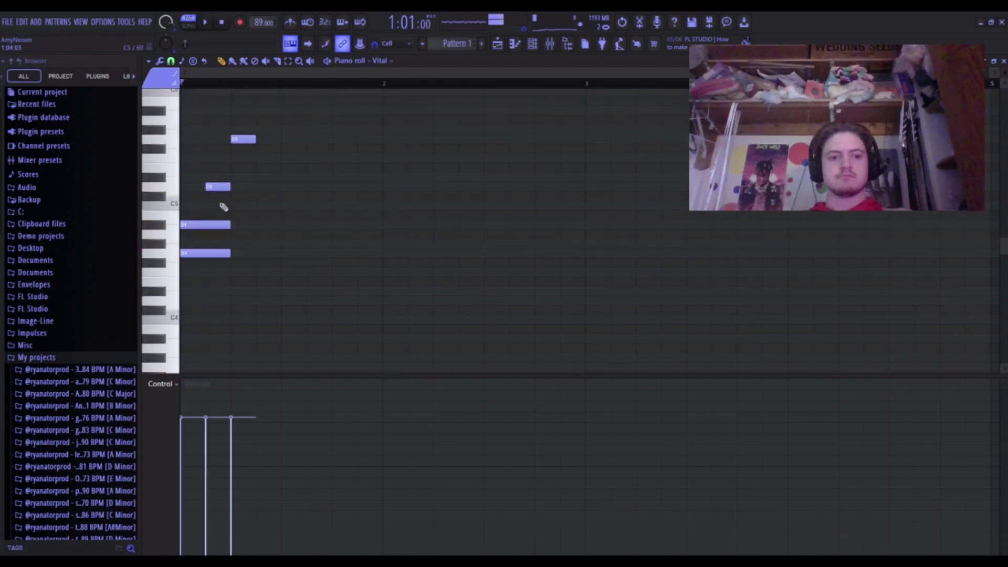
{"action": "scroll", "coordinate": [224, 206], "scroll_direction": "up", "scroll_amount": 1}
{"action": "mouse_move", "coordinate": [241, 152]}
{"action": "left_mouse_down"}
{"action": "mouse_move", "coordinate": [247, 162]}
{"action": "mouse_move", "coordinate": [250, 150]}
{"action": "mouse_move", "coordinate": [252, 164]}
{"action": "mouse_move", "coordinate": [252, 152]}
{"action": "mouse_move", "coordinate": [255, 161]}
{"action": "mouse_move", "coordinate": [288, 152]}
{"action": "left_mouse_up"}
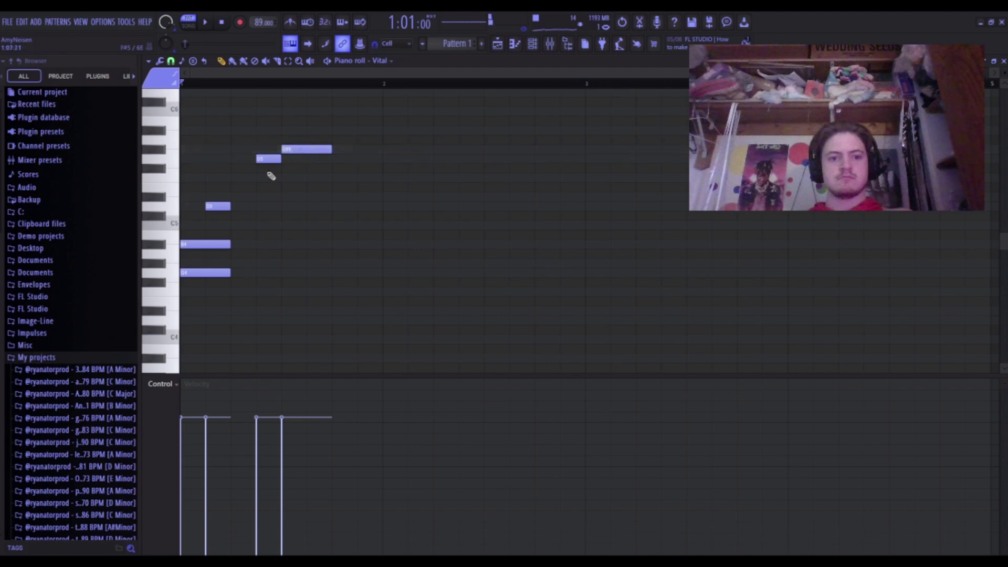
{"action": "left_click_drag", "start_coordinate": [229, 207], "coordinate": [258, 210]}
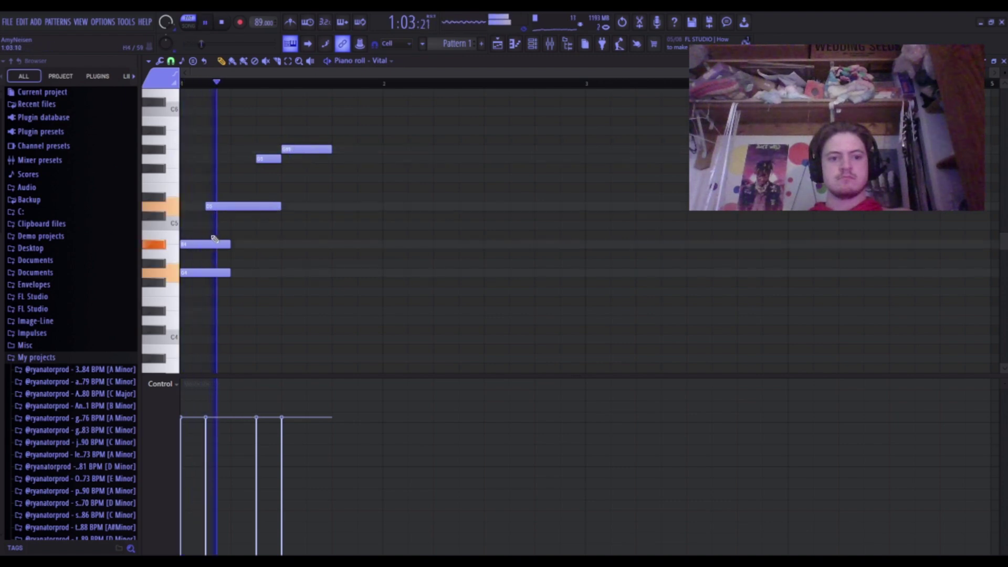
{"action": "key", "text": "space"}
Delete the G#5 note and move the G5 note back to step 5 of bar 1.
{"action": "right_click", "coordinate": [284, 151]}
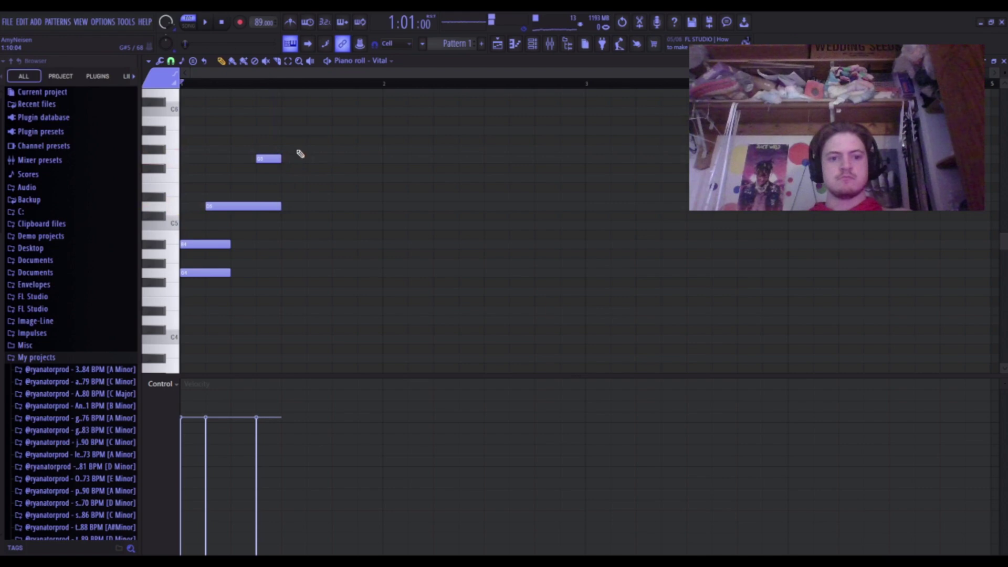
{"action": "key", "text": "space"}
{"action": "key", "text": "space"}
{"action": "left_click", "coordinate": [264, 165]}
{"action": "right_click", "coordinate": [264, 166]}
{"action": "left_click_drag", "start_coordinate": [263, 159], "coordinate": [237, 157]}
{"action": "mouse_move", "coordinate": [230, 242]}
{"action": "left_mouse_down"}
{"action": "mouse_move", "coordinate": [259, 247]}
{"action": "mouse_move", "coordinate": [234, 255]}
{"action": "left_mouse_up"}
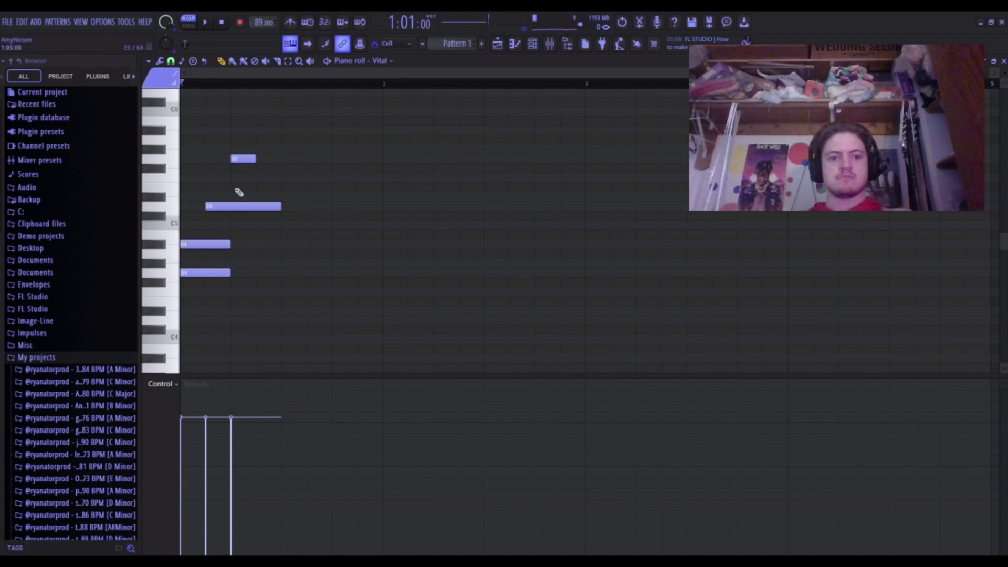
Add a four-step C6 note at the start of bar 1 and audition it with the existing notes.
{"action": "scroll", "coordinate": [225, 184], "scroll_direction": "up", "scroll_amount": 1}
{"action": "left_click_drag", "start_coordinate": [205, 147], "coordinate": [162, 124]}
{"action": "key", "text": "space"}
{"action": "key", "text": "space"}
{"action": "left_click", "coordinate": [200, 125]}
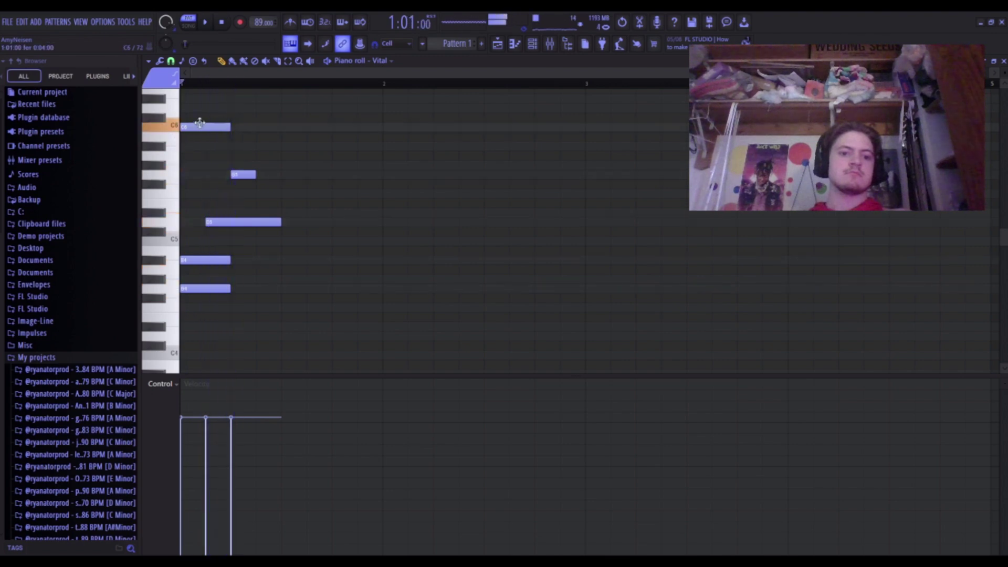
{"action": "left_click", "coordinate": [244, 174]}
{"action": "left_click", "coordinate": [239, 222]}
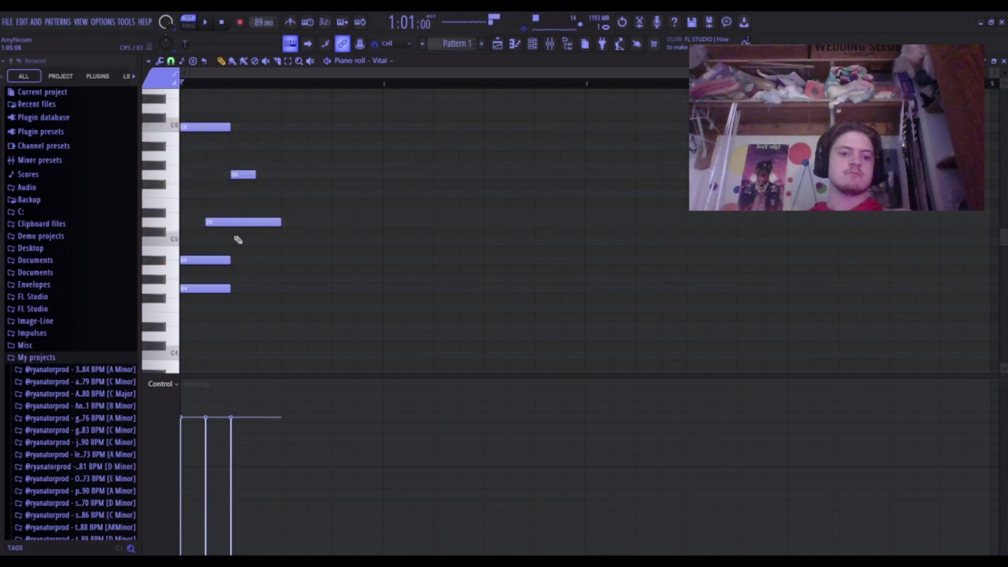
{"action": "key", "text": "space"}
{"action": "key", "text": "space"}
Add a six-step F5 on step 9 and four-step D5 on step 13, and hold A#4 for the full bar and G4 for twelve steps.
{"action": "left_click", "coordinate": [289, 222]}
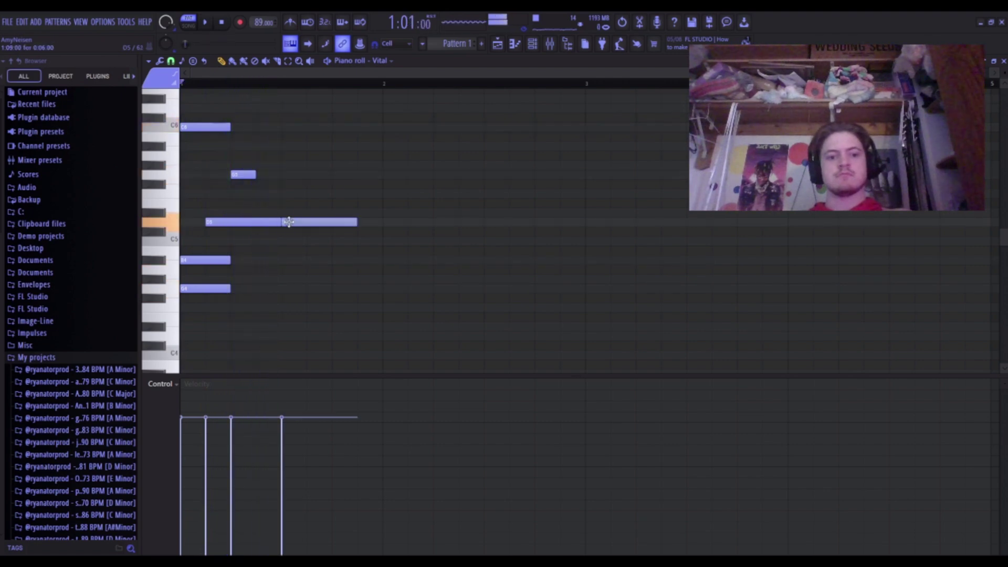
{"action": "left_click_drag", "start_coordinate": [288, 222], "coordinate": [328, 224]}
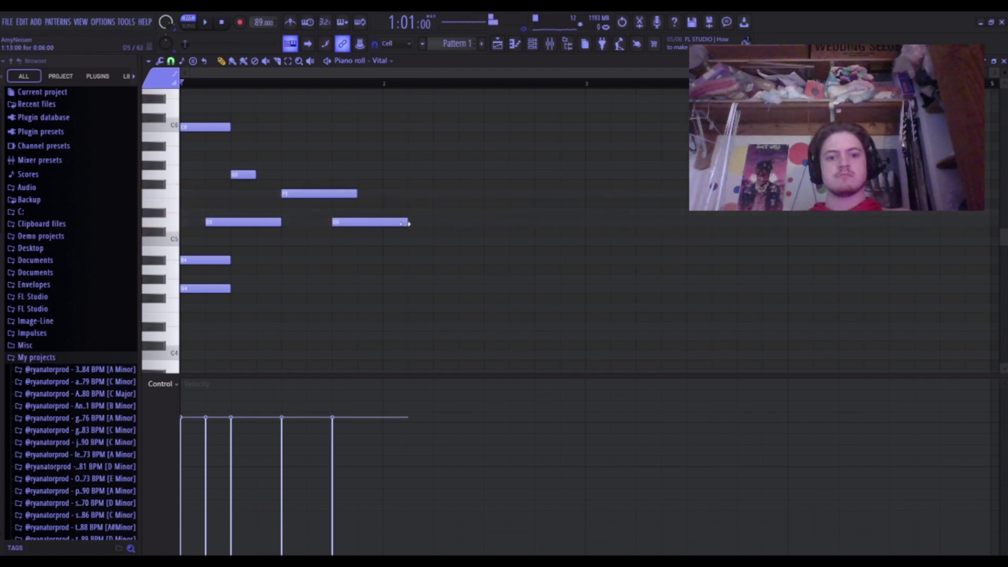
{"action": "left_click_drag", "start_coordinate": [406, 223], "coordinate": [381, 225]}
{"action": "left_click_drag", "start_coordinate": [231, 260], "coordinate": [392, 285]}
{"action": "left_click_drag", "start_coordinate": [231, 289], "coordinate": [324, 307]}
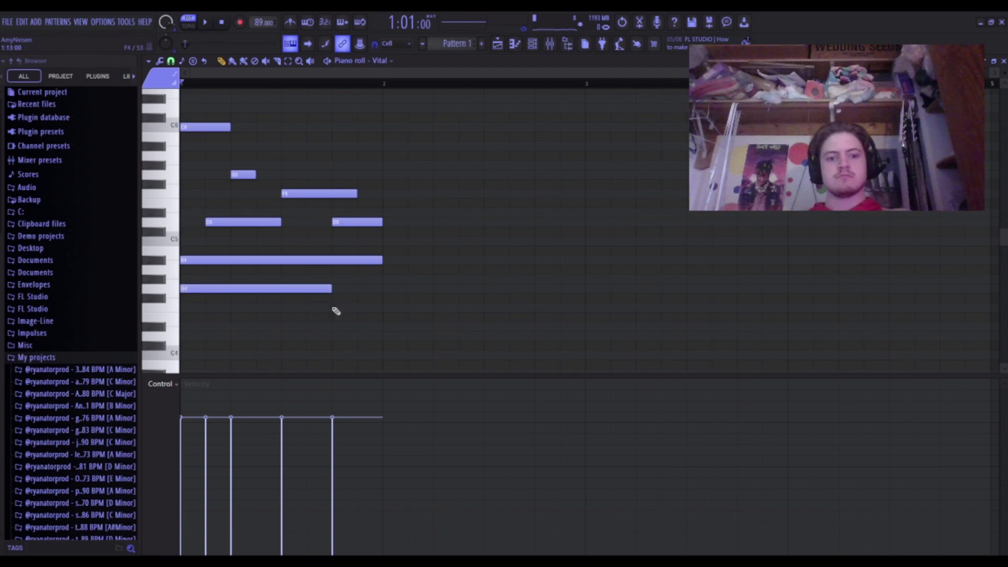
Add a four-step F4 on step 13 of bar 1 and a twelve-step D#4, G4 and A#4 chord at bar 2.
{"action": "left_click", "coordinate": [334, 307]}
{"action": "left_click", "coordinate": [384, 326]}
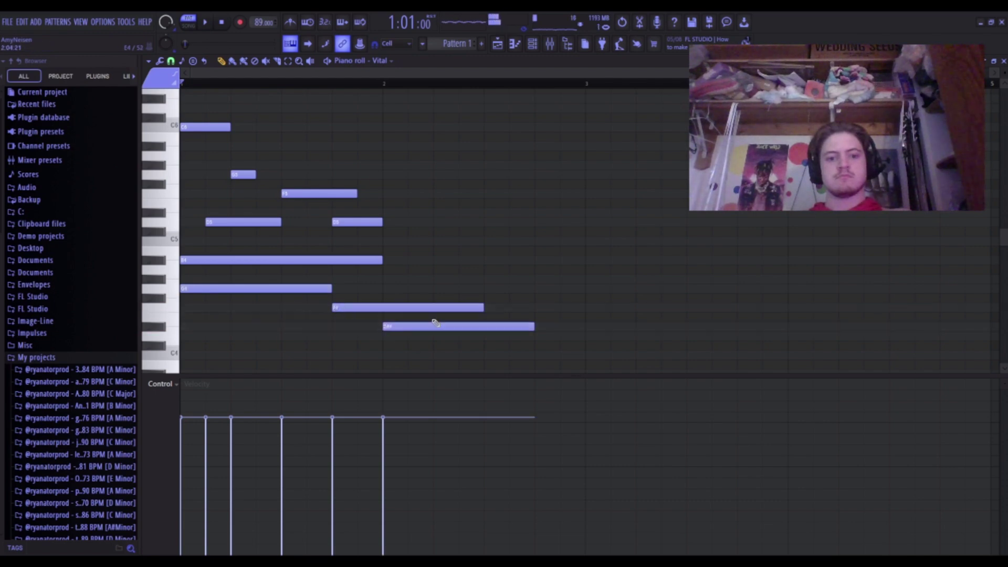
{"action": "left_click_drag", "start_coordinate": [480, 306], "coordinate": [372, 322]}
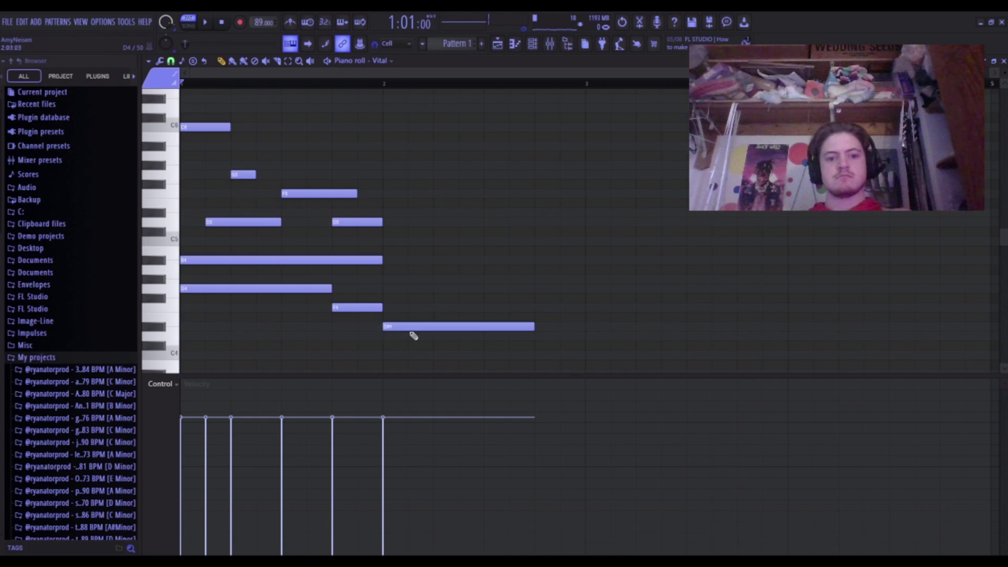
{"action": "left_click", "coordinate": [383, 288]}
{"action": "left_click", "coordinate": [385, 261]}
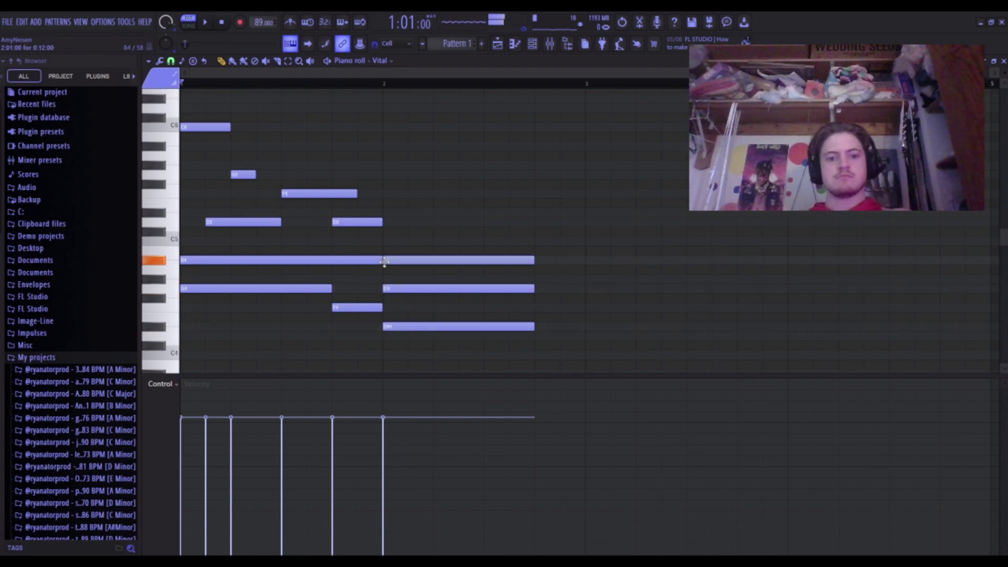
{"action": "mouse_move", "coordinate": [395, 288]}
{"action": "left_mouse_down"}
{"action": "mouse_move", "coordinate": [395, 265]}
{"action": "mouse_move", "coordinate": [394, 290]}
{"action": "left_mouse_up"}
Raise the bar 2 chord's D#4 note to D#5 and try the whole chord one octave lower in playback.
{"action": "scroll", "coordinate": [395, 290], "scroll_direction": "down", "scroll_amount": 3}
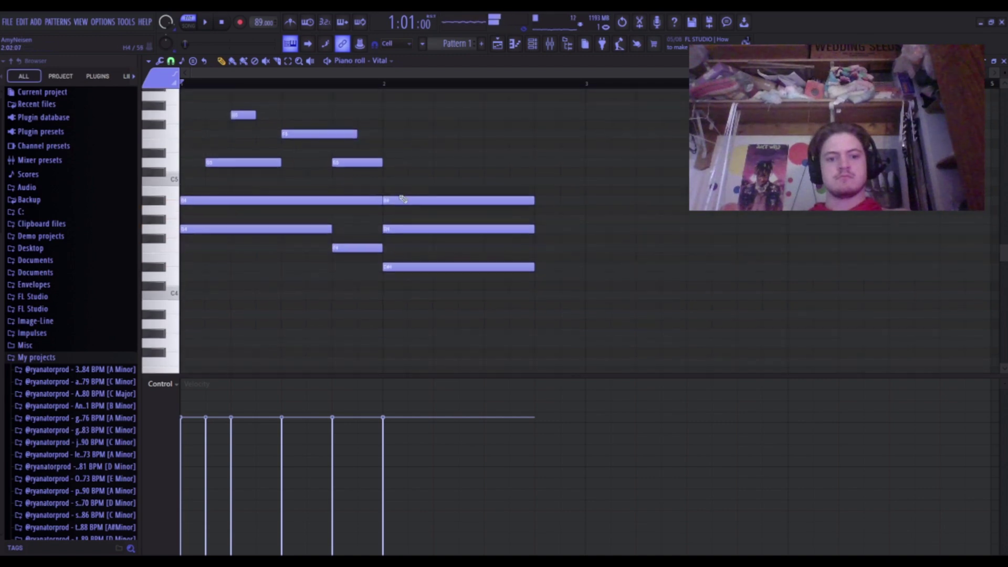
{"action": "left_click", "coordinate": [288, 60]}
{"action": "left_click_drag", "start_coordinate": [504, 148], "coordinate": [442, 354]}
{"action": "key", "text": "ctrl+Down"}
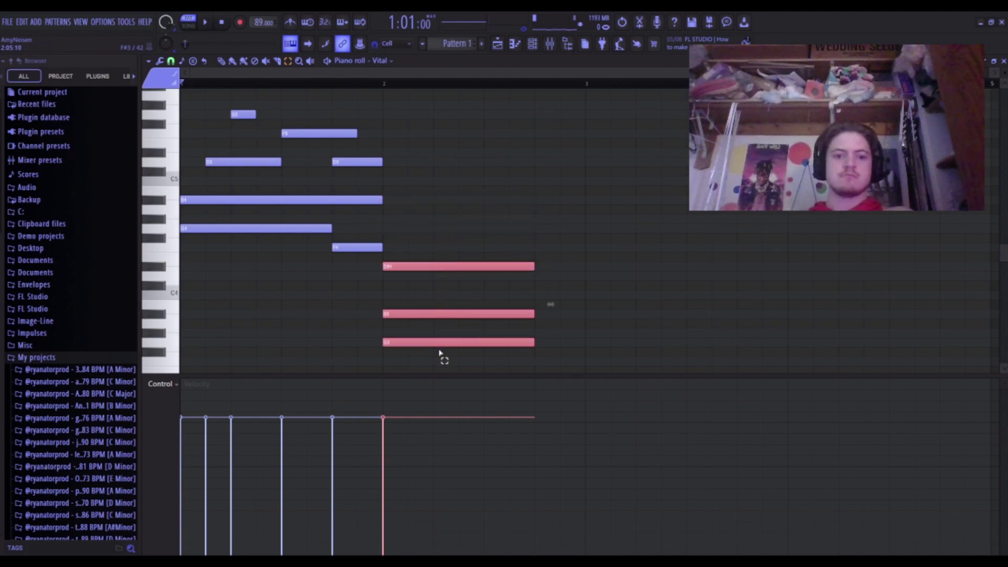
{"action": "key", "text": "space"}
{"action": "scroll", "coordinate": [436, 344], "scroll_direction": "up", "scroll_amount": 1}
{"action": "scroll", "coordinate": [393, 257], "scroll_direction": "down", "scroll_amount": 1}
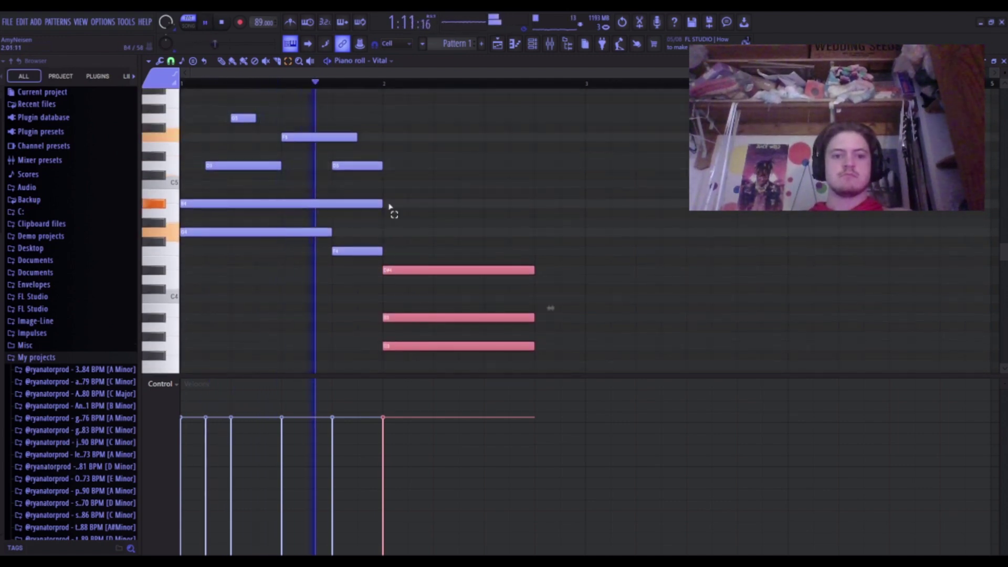
{"action": "key", "text": "space"}
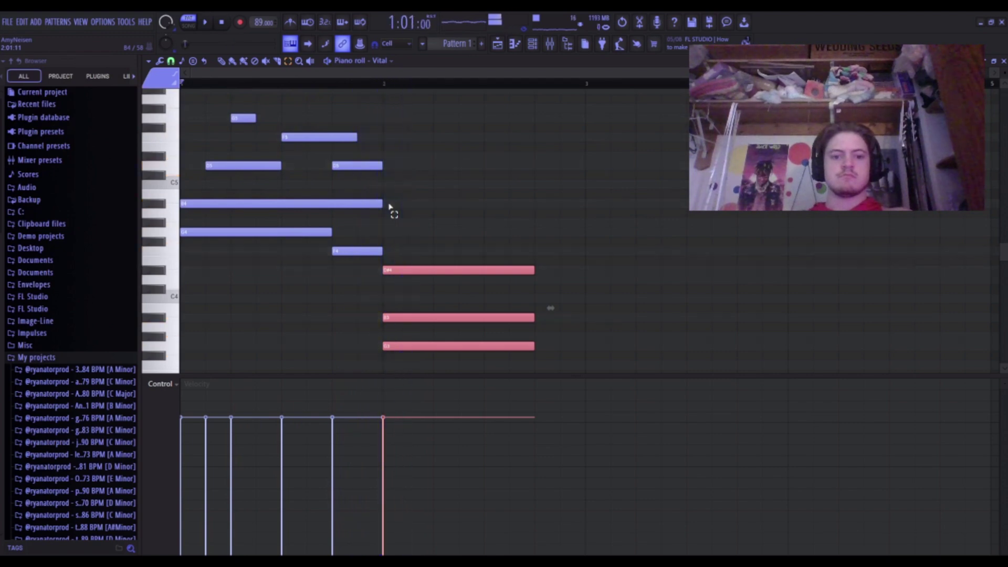
Transpose the selected bar 2 chord up one octave and play the pattern.
{"action": "key", "text": "ctrl+Up"}
{"action": "key", "text": "space"}
{"action": "left_click", "coordinate": [407, 203]}
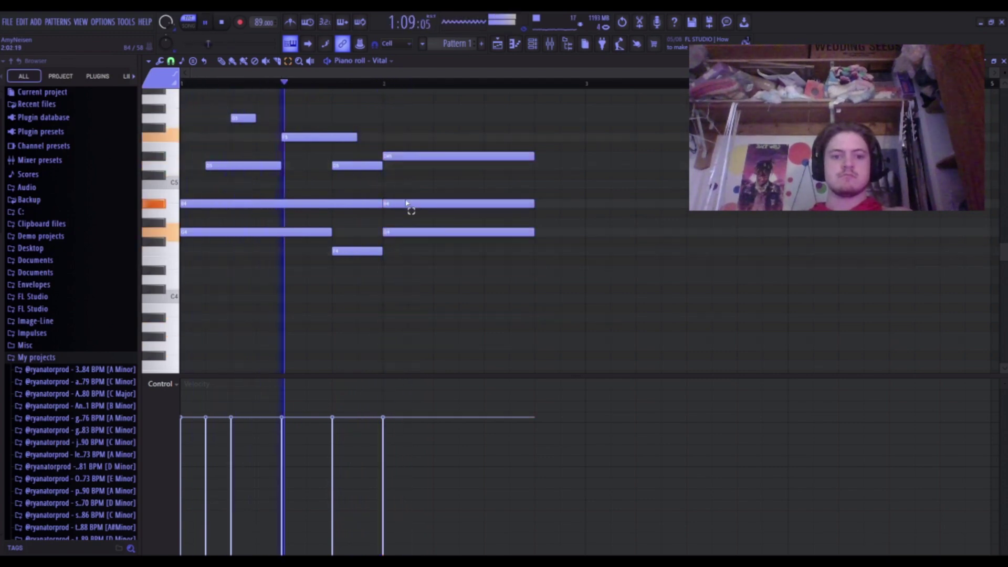
{"action": "left_click", "coordinate": [407, 203]}
{"action": "key", "text": "space"}
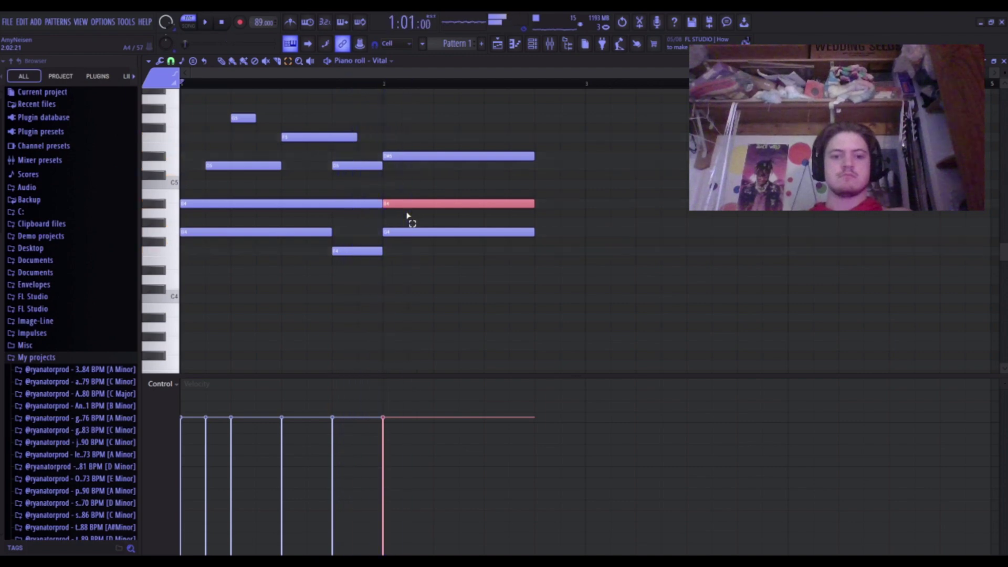
Try the bar 2 chord's D#5 note one octave lower.
{"action": "left_click", "coordinate": [410, 231]}
{"action": "left_click", "coordinate": [412, 156]}
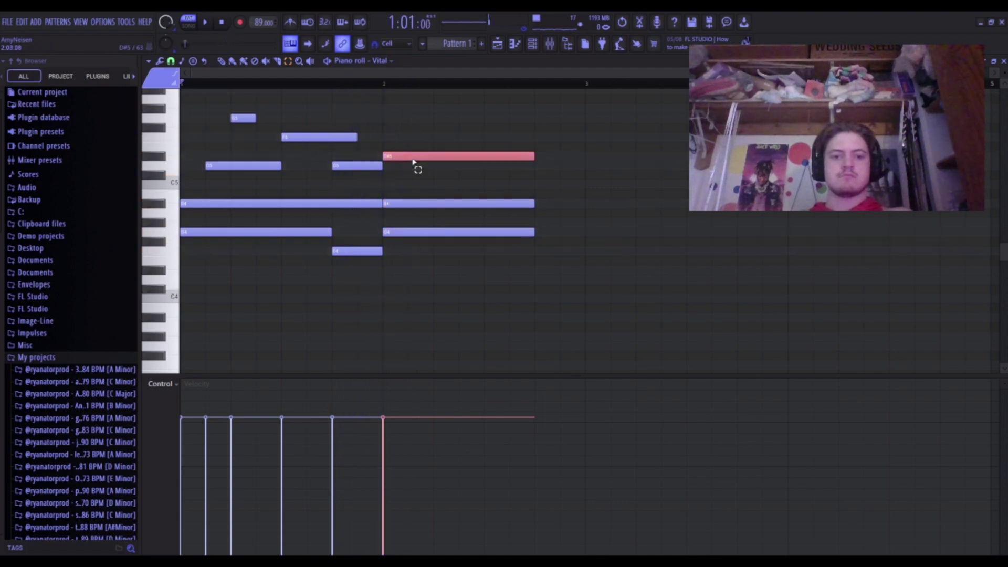
{"action": "key", "text": "ctrl+Down"}
{"action": "scroll", "coordinate": [412, 164], "scroll_direction": "down", "scroll_amount": 2, "text": "ctrl"}
{"action": "scroll", "coordinate": [407, 173], "scroll_direction": "up", "scroll_amount": 3}
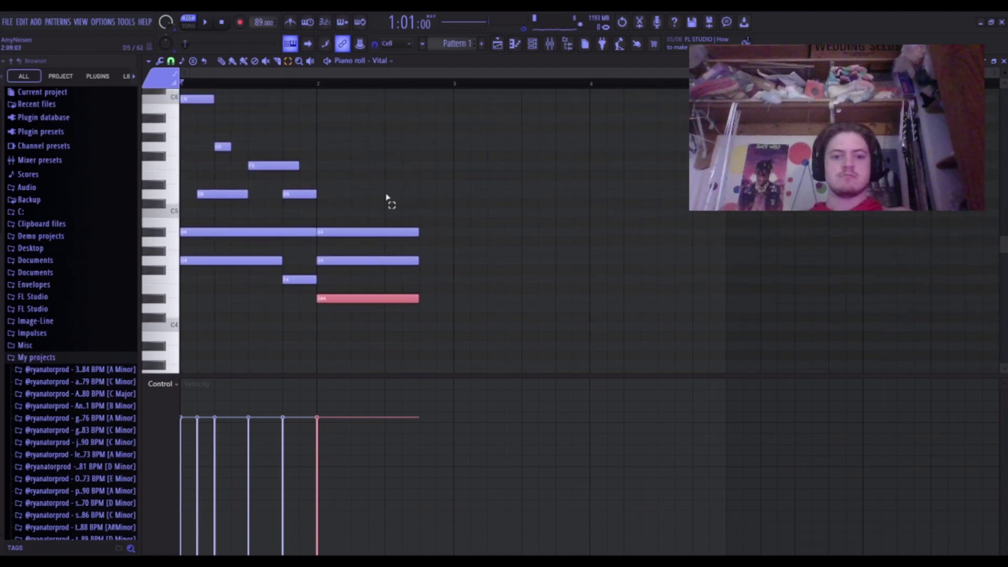
{"action": "key", "text": "ctrl+Up"}
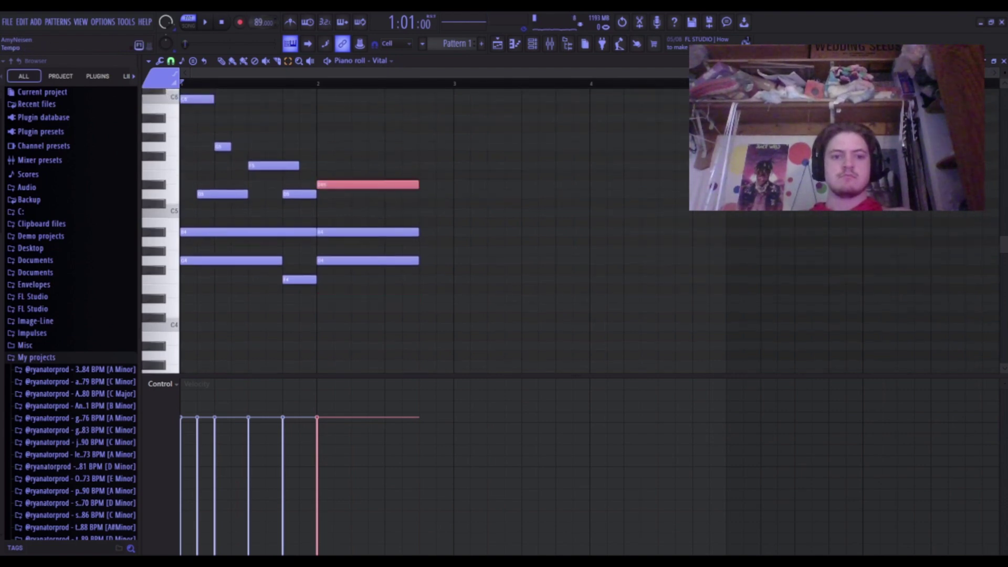
Set the project tempo to 76 BPM and play the pattern.
{"action": "key", "text": "space"}
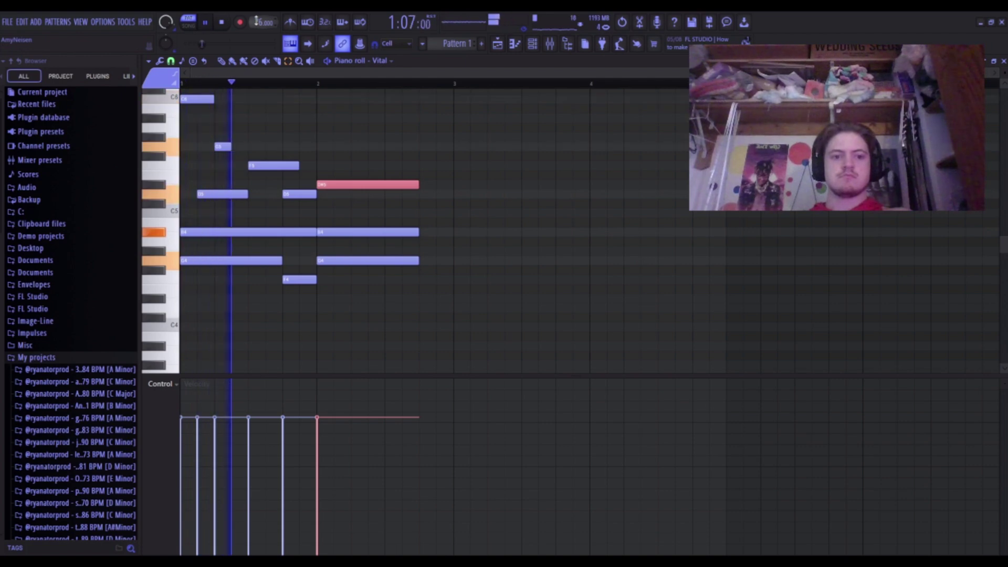
{"action": "key", "text": "space"}
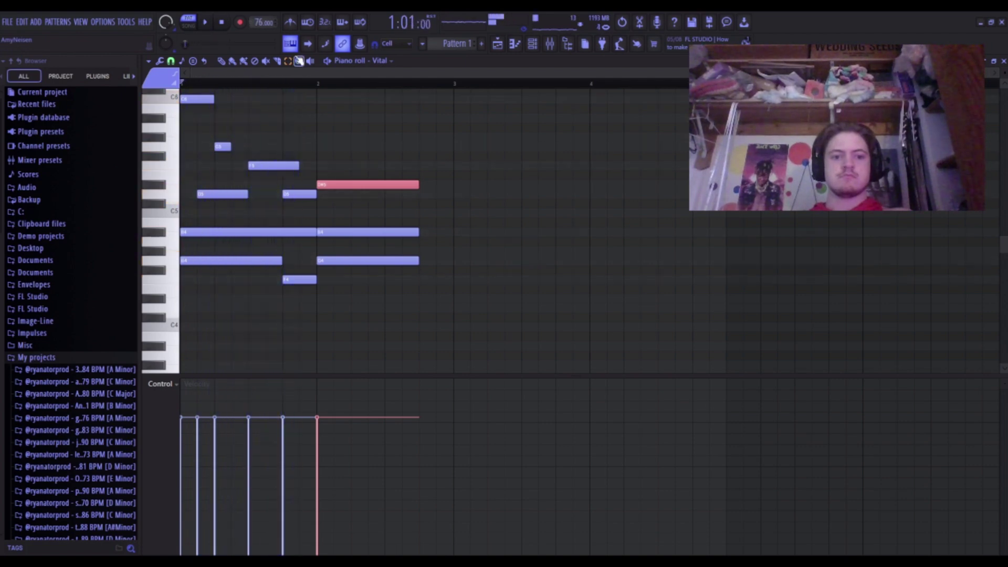
Delete the F4 and D5 notes at the end of bar 1.
{"action": "left_click", "coordinate": [299, 279]}
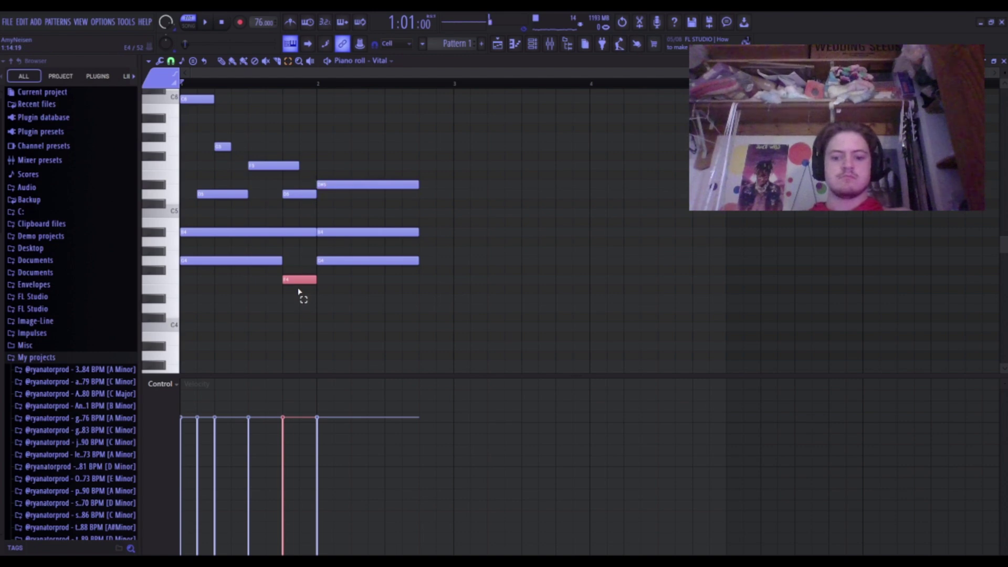
{"action": "key", "text": "Delete"}
{"action": "left_click", "coordinate": [292, 194]}
{"action": "key", "text": "Delete"}
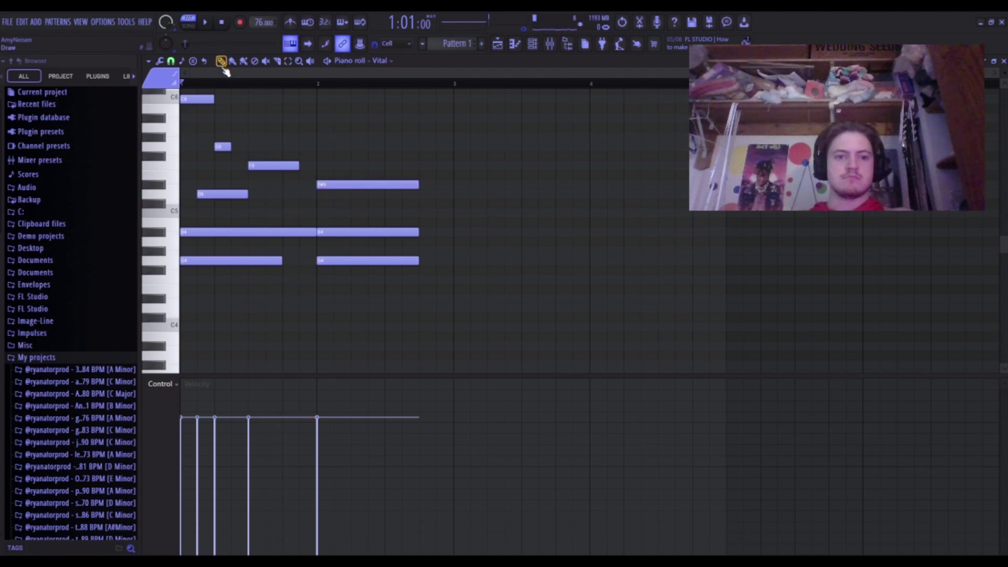
Extend bar 1's G4 note to the bar's end and shift the shortened F5 note to the last four steps of bar 1.
{"action": "key", "text": "space"}
{"action": "left_click_drag", "start_coordinate": [282, 261], "coordinate": [317, 262]}
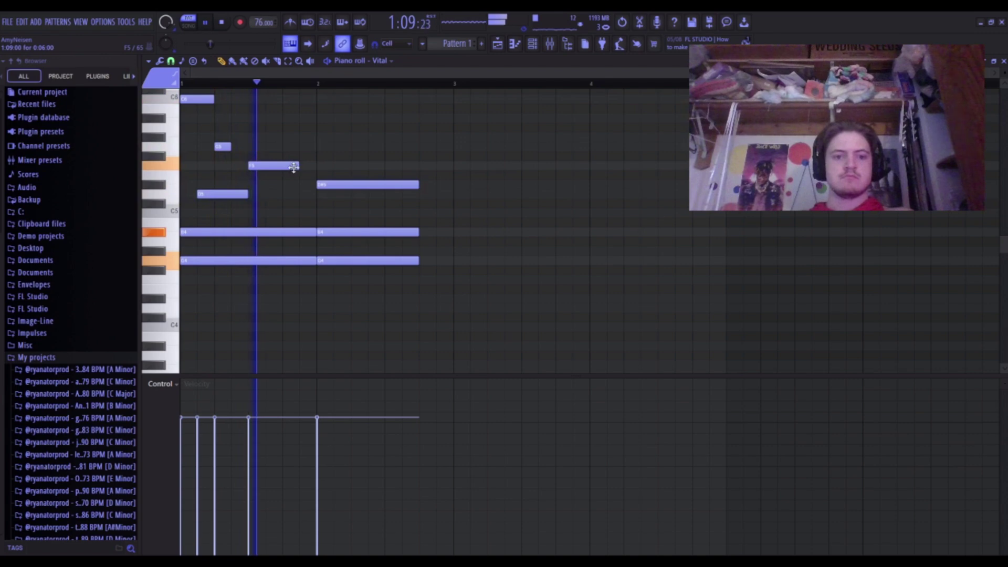
{"action": "left_click_drag", "start_coordinate": [294, 167], "coordinate": [365, 228]}
{"action": "left_click", "coordinate": [353, 166]}
{"action": "right_click", "coordinate": [356, 167]}
{"action": "key", "text": "space"}
Lower the bar 2 chord's D#5 note to D#4 and duplicate the whole chord directly after it.
{"action": "left_click", "coordinate": [288, 61]}
{"action": "key", "text": "ctrl+Down"}
{"action": "left_click_drag", "start_coordinate": [371, 163], "coordinate": [384, 302]}
{"action": "key", "text": "ctrl+b"}
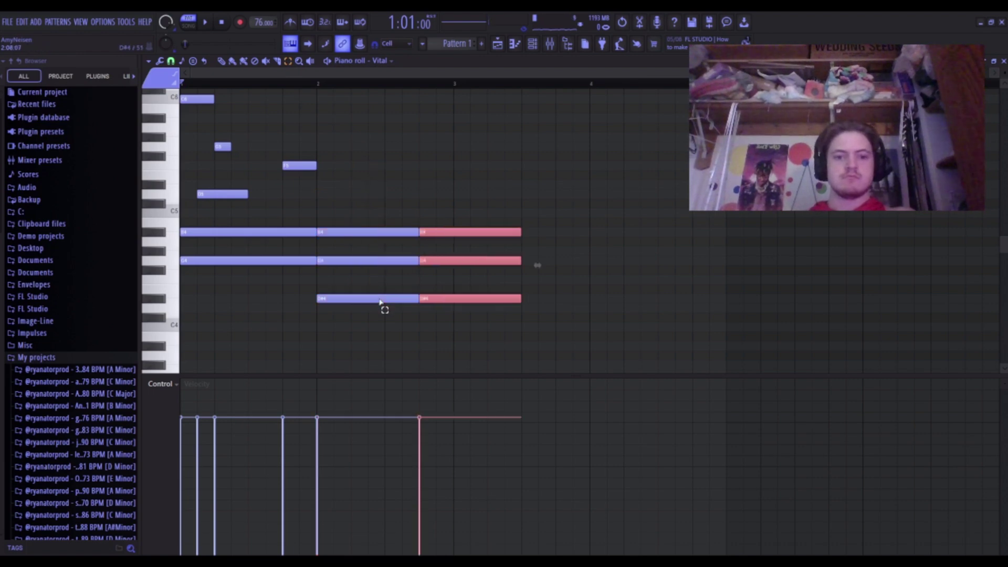
Raise the duplicated chord's D#4 to D#5, shift the chord to the start of bar 3 and play the pattern.
{"action": "left_click_drag", "start_coordinate": [451, 283], "coordinate": [463, 305]}
{"action": "key", "text": "ctrl+Up"}
{"action": "left_click_drag", "start_coordinate": [457, 142], "coordinate": [476, 286]}
{"action": "key", "text": "shift+Right"}
{"action": "key", "text": "shift+Right"}
{"action": "left_click", "coordinate": [477, 288]}
{"action": "key", "text": "space"}
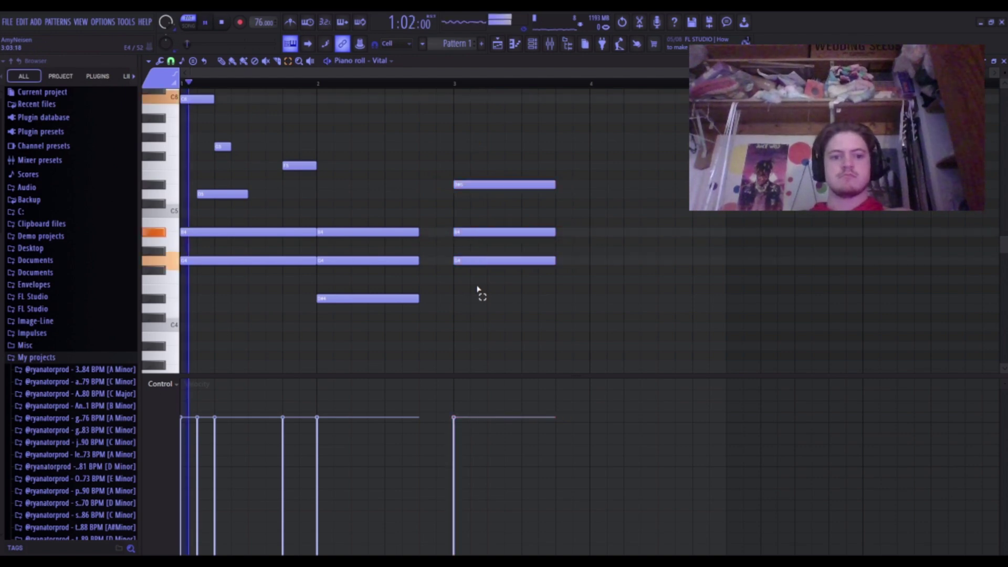
{"action": "scroll", "coordinate": [255, 169], "scroll_direction": "up", "scroll_amount": 3}
{"action": "key", "text": "space"}
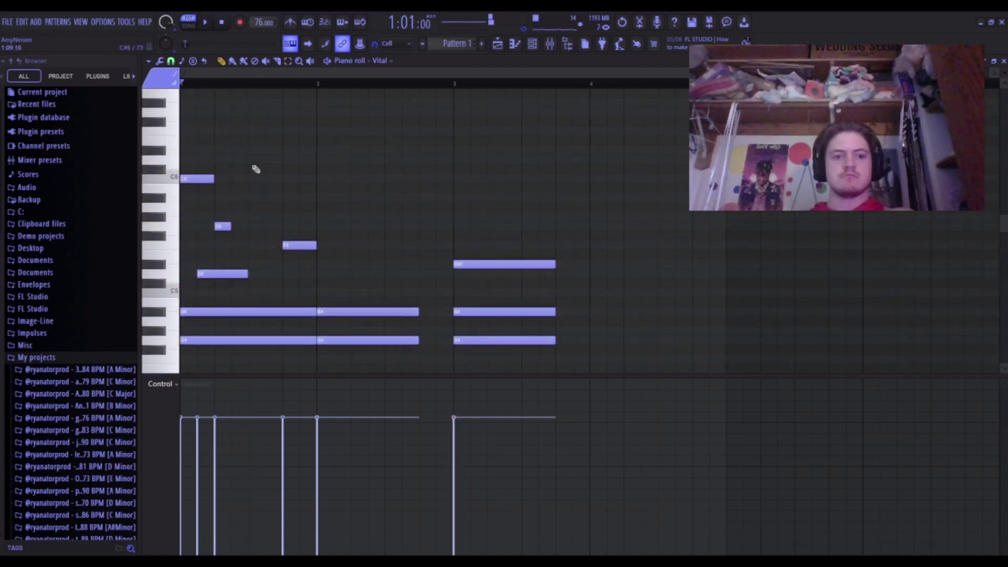
Add overlapping four-step melody notes in bar 1, A#5 at 1:11 and A5 at 1:12.
{"action": "left_click", "coordinate": [267, 178]}
{"action": "mouse_move", "coordinate": [292, 178]}
{"action": "left_mouse_down"}
{"action": "mouse_move", "coordinate": [294, 199]}
{"action": "mouse_move", "coordinate": [270, 203]}
{"action": "left_mouse_up"}
{"action": "left_click", "coordinate": [284, 201]}
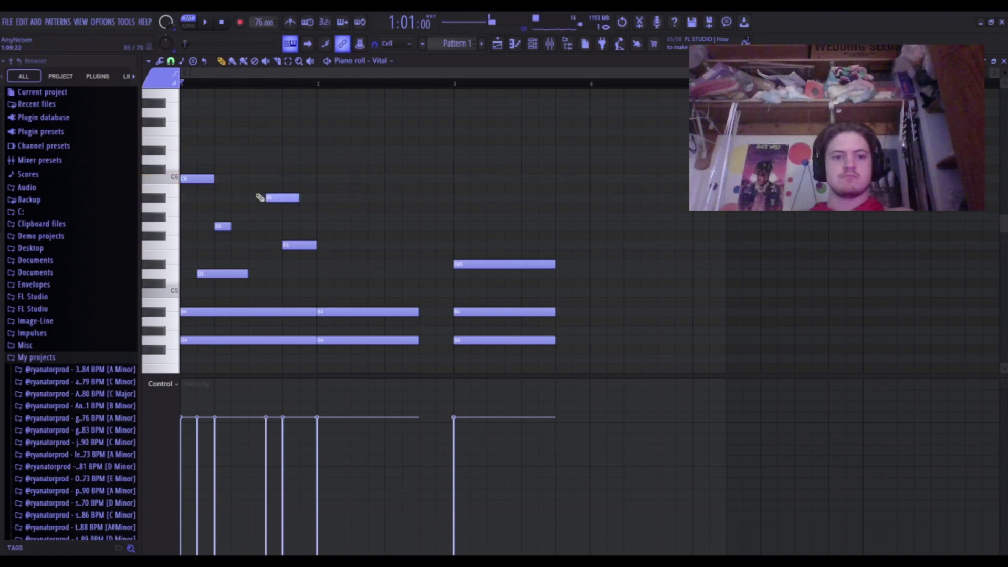
{"action": "right_click", "coordinate": [290, 197]}
{"action": "left_click", "coordinate": [280, 198]}
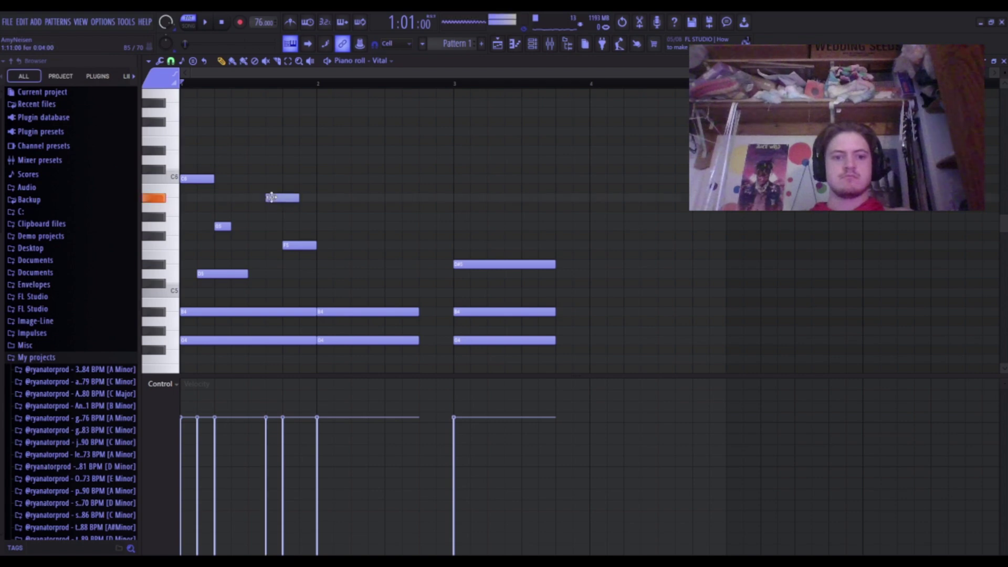
{"action": "left_click", "coordinate": [273, 217]}
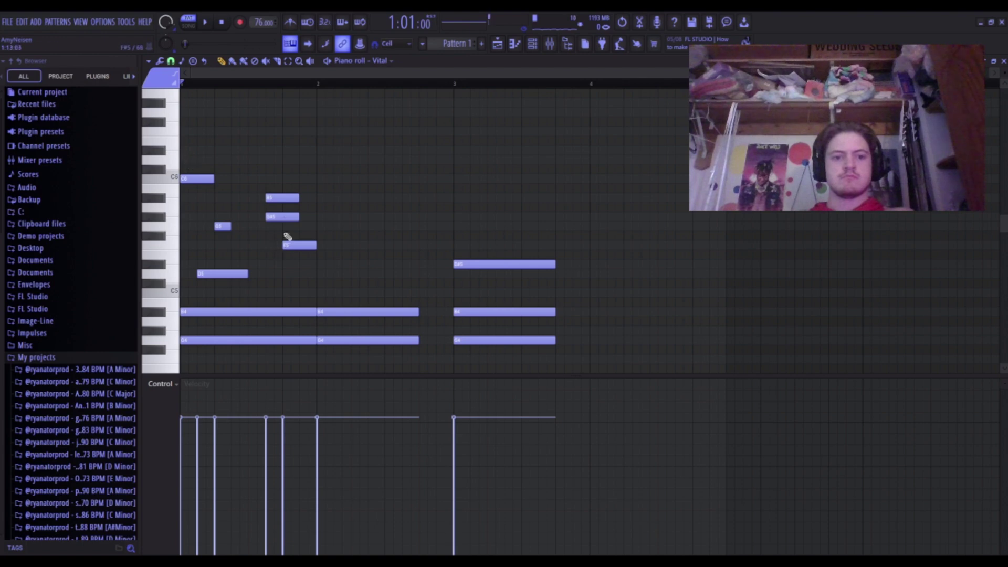
{"action": "mouse_move", "coordinate": [286, 219]}
{"action": "left_mouse_down"}
{"action": "mouse_move", "coordinate": [295, 211]}
{"action": "mouse_move", "coordinate": [283, 229]}
{"action": "left_mouse_up"}
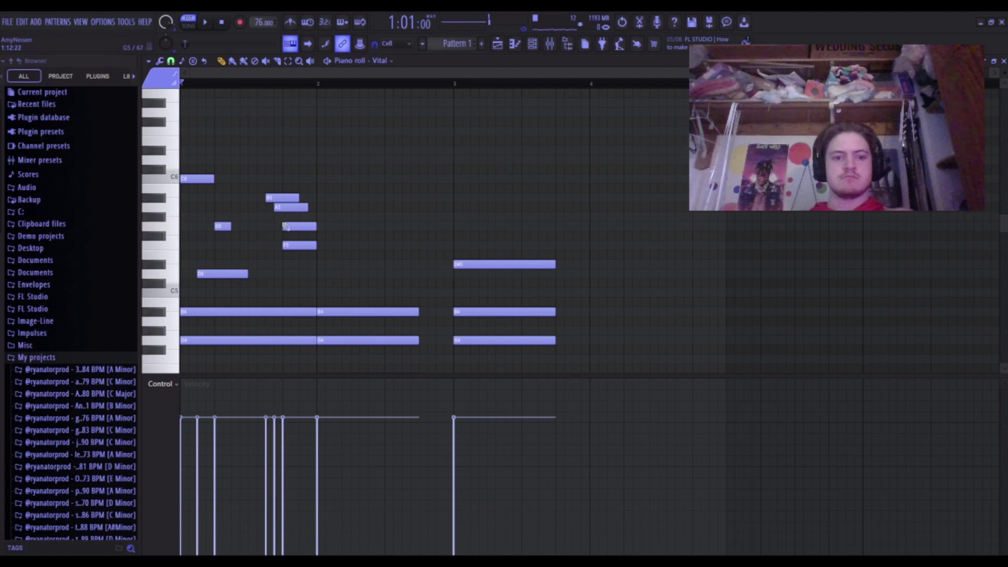
{"action": "right_click", "coordinate": [286, 226]}
Add a short D#5 melody note at the start of bar 2 and play the pattern.
{"action": "key", "text": "space"}
{"action": "key", "text": "space"}
{"action": "scroll", "coordinate": [332, 306], "scroll_direction": "down", "scroll_amount": 3}
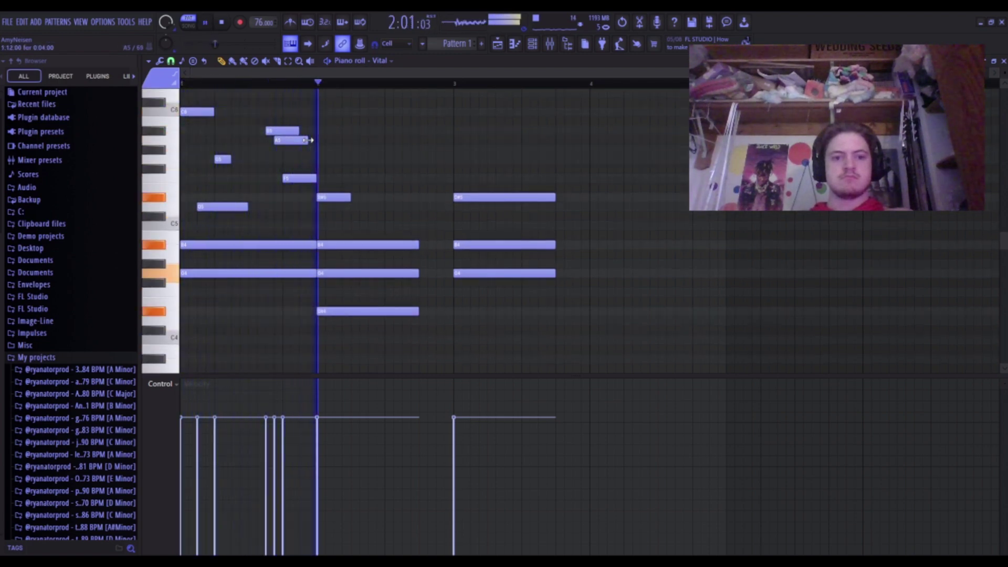
{"action": "key", "text": "space"}
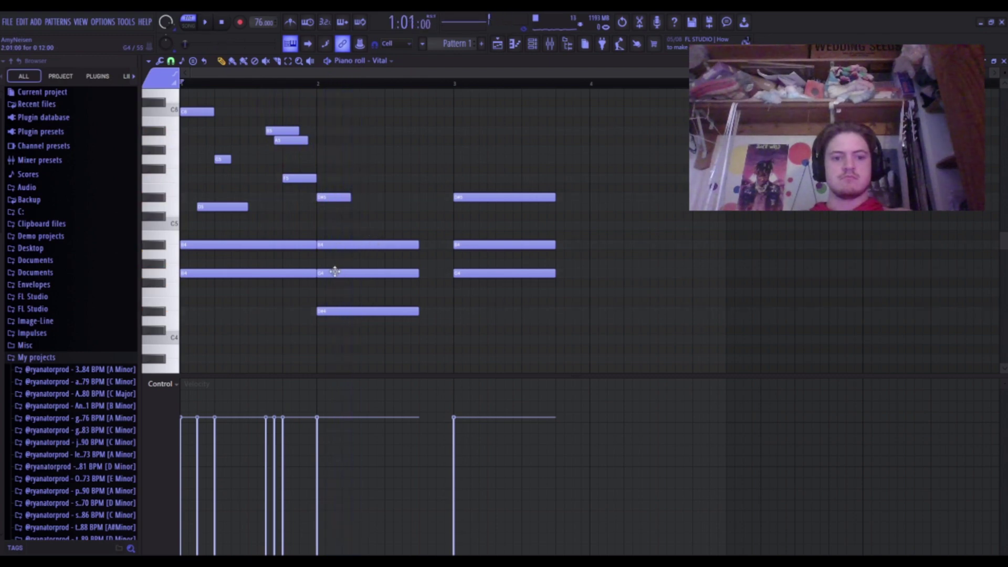
Stagger the bar 2 chord by starting G4 one step and A#4 two steps after D#4, and play the pattern.
{"action": "left_click_drag", "start_coordinate": [334, 272], "coordinate": [356, 243]}
{"action": "key", "text": "space"}
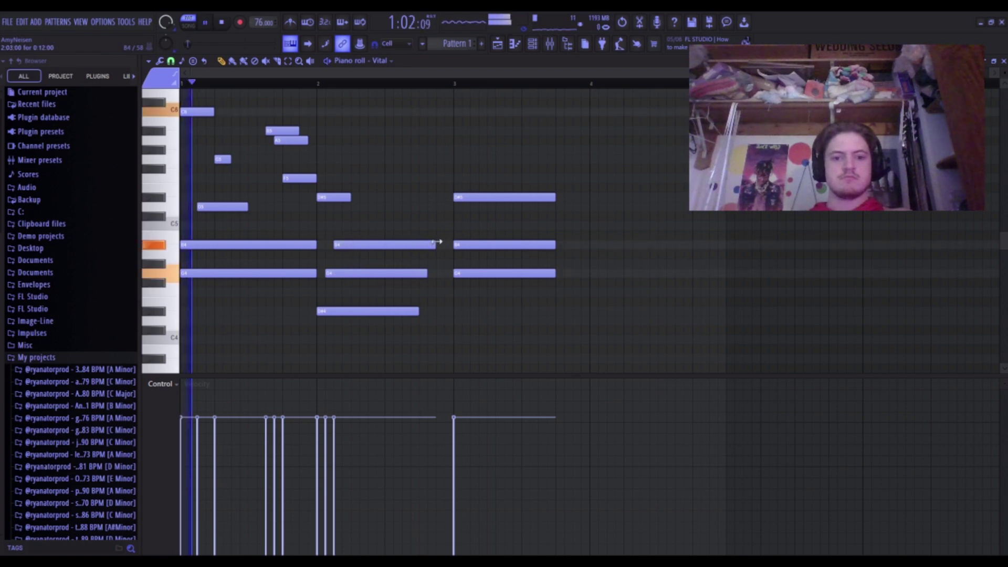
{"action": "scroll", "coordinate": [384, 269], "scroll_direction": "up", "scroll_amount": 3}
{"action": "scroll", "coordinate": [362, 277], "scroll_direction": "down", "scroll_amount": 3}
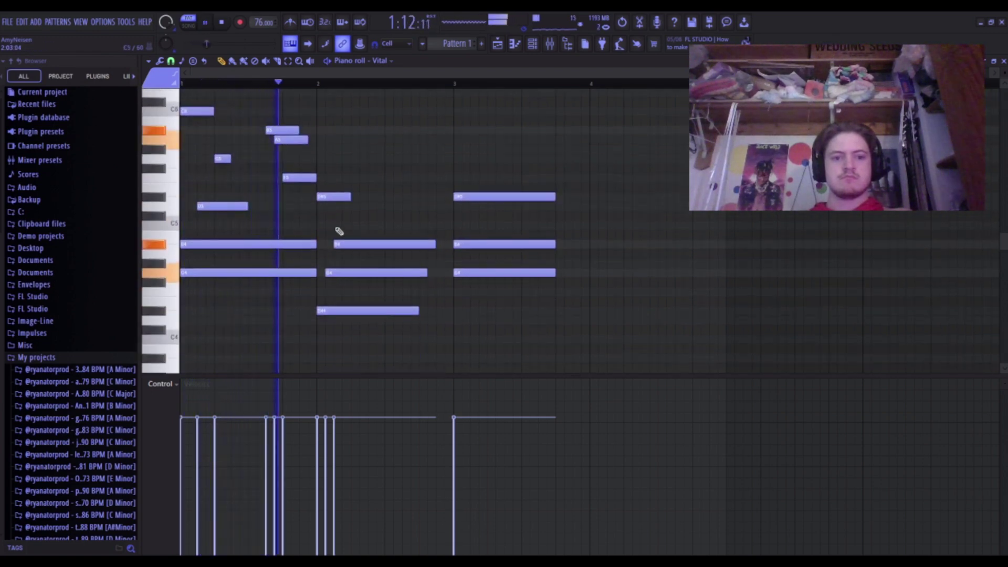
{"action": "key", "text": "space"}
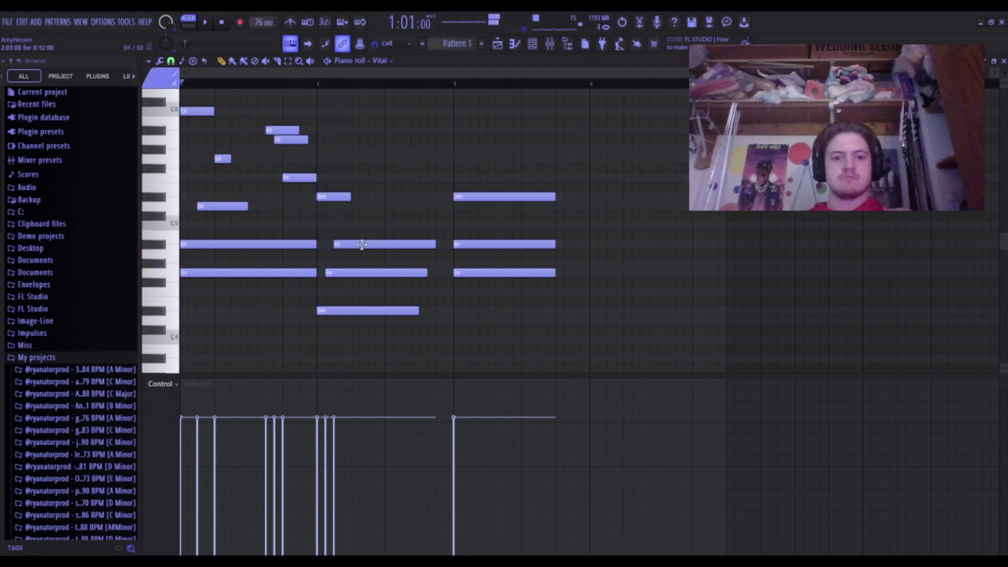
Add a D5 melody note at 2:06 reaching to the start of bar 3 and play the pattern.
{"action": "mouse_move", "coordinate": [354, 225]}
{"action": "left_mouse_down"}
{"action": "mouse_move", "coordinate": [358, 210]}
{"action": "mouse_move", "coordinate": [395, 207]}
{"action": "left_mouse_up"}
{"action": "key", "text": "space"}
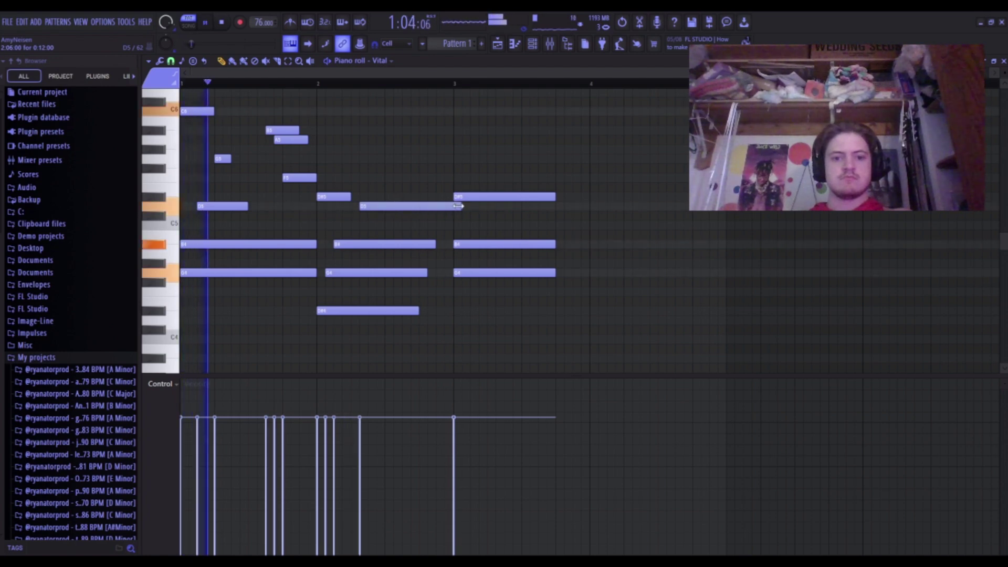
{"action": "scroll", "coordinate": [405, 273], "scroll_direction": "up", "scroll_amount": 3}
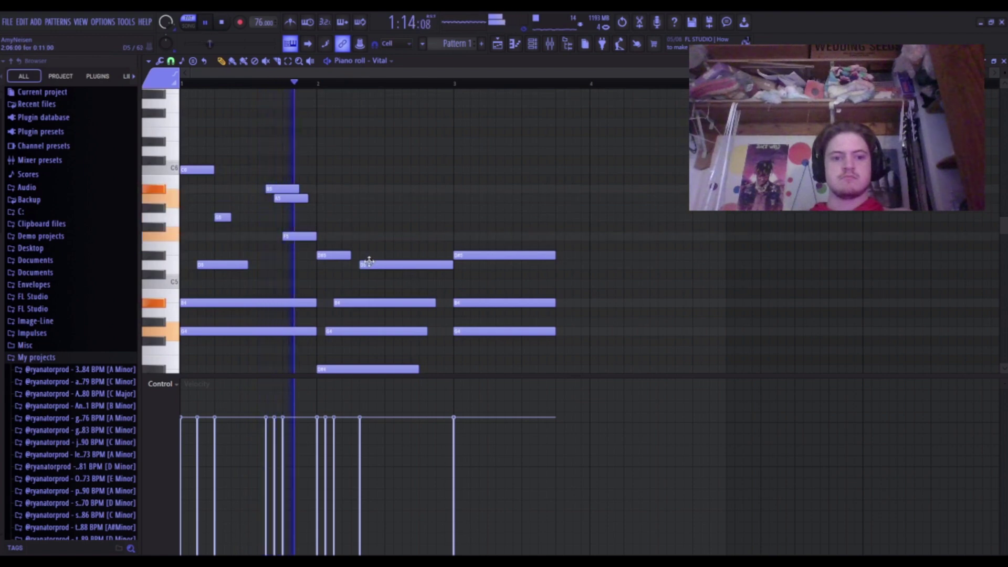
{"action": "key", "text": "space"}
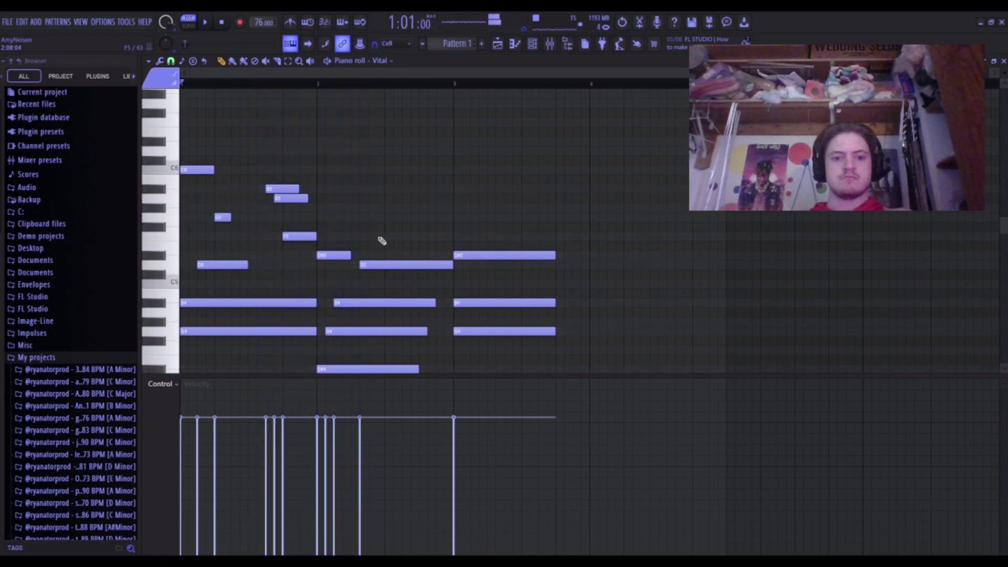
Add a C5 note at 2:10, a G4 note at 2:12 and a D#4 note at the start of bar 3.
{"action": "left_click", "coordinate": [394, 284]}
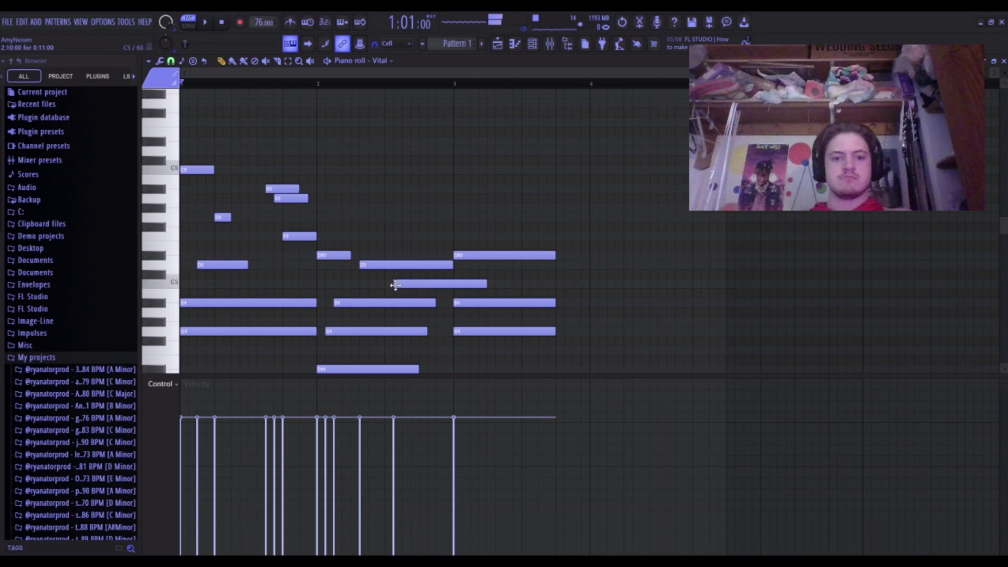
{"action": "left_click", "coordinate": [415, 331]}
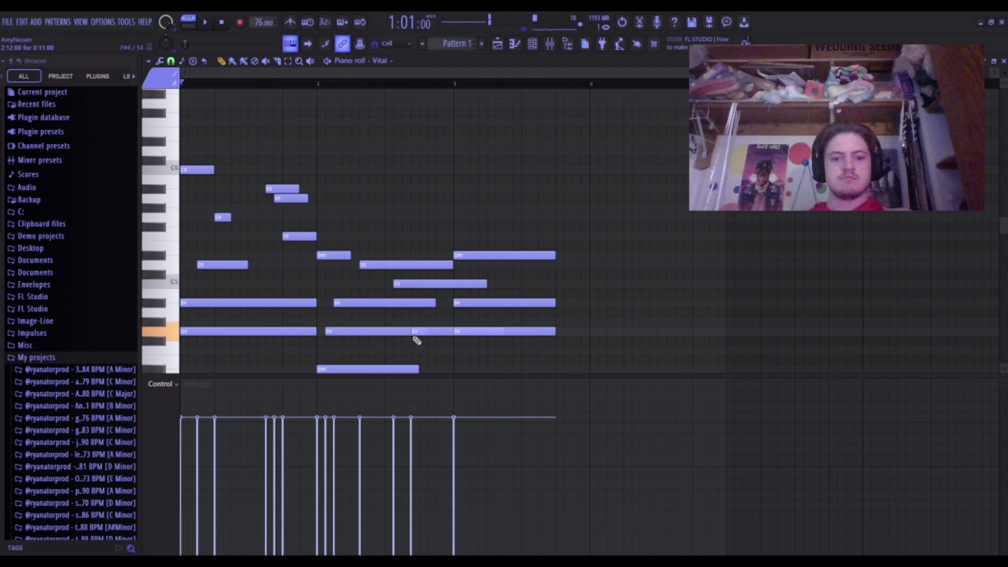
{"action": "left_click_drag", "start_coordinate": [466, 350], "coordinate": [464, 372]}
{"action": "scroll", "coordinate": [466, 370], "scroll_direction": "down", "scroll_amount": 3}
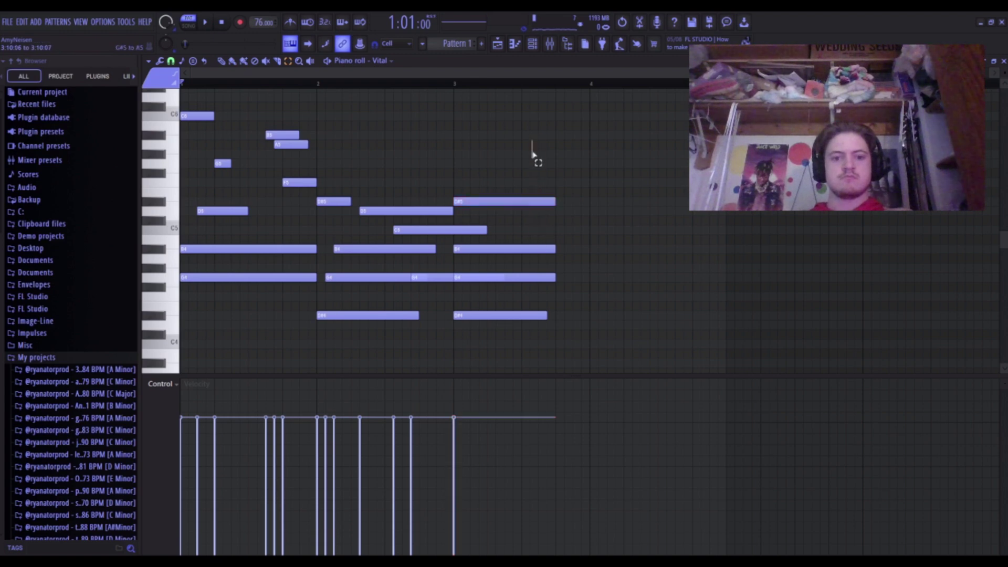
Try transposing the bar 3 chord, whole and in part, down one octave.
{"action": "left_click_drag", "start_coordinate": [531, 153], "coordinate": [549, 367]}
{"action": "key", "text": "ctrl+Down"}
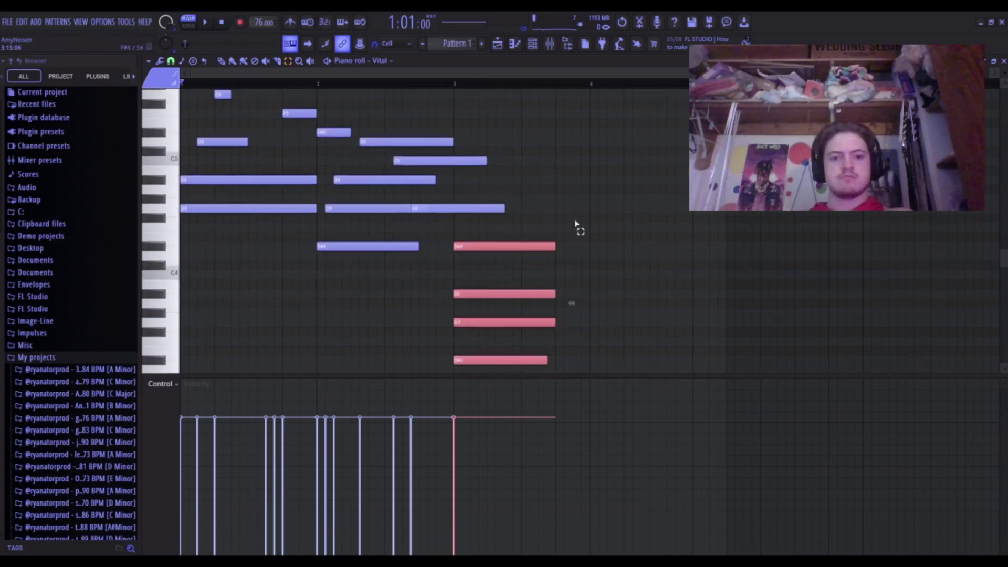
{"action": "scroll", "coordinate": [576, 225], "scroll_direction": "down", "scroll_amount": 1}
{"action": "left_click_drag", "start_coordinate": [443, 294], "coordinate": [446, 402]}
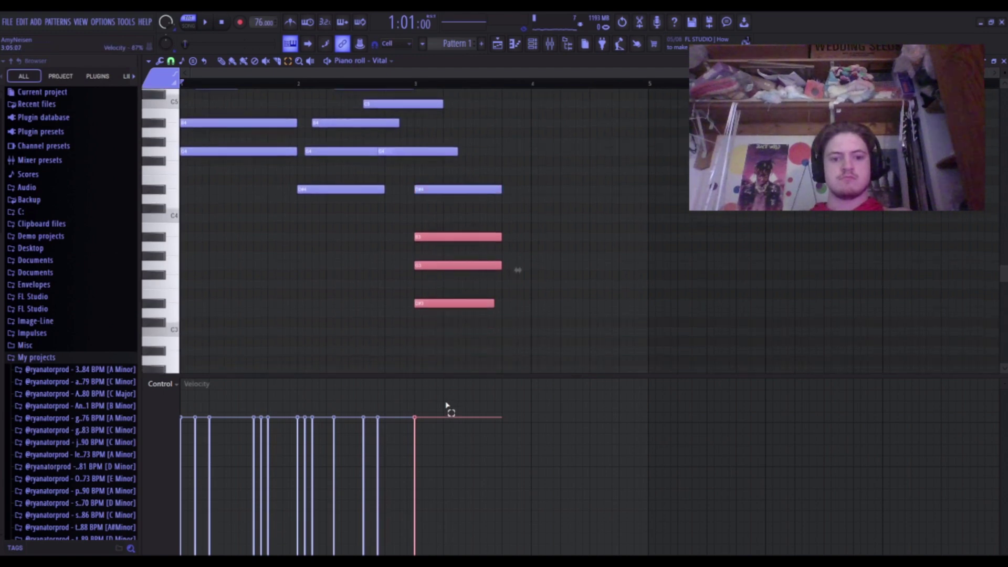
{"action": "key", "text": "ctrl+Up"}
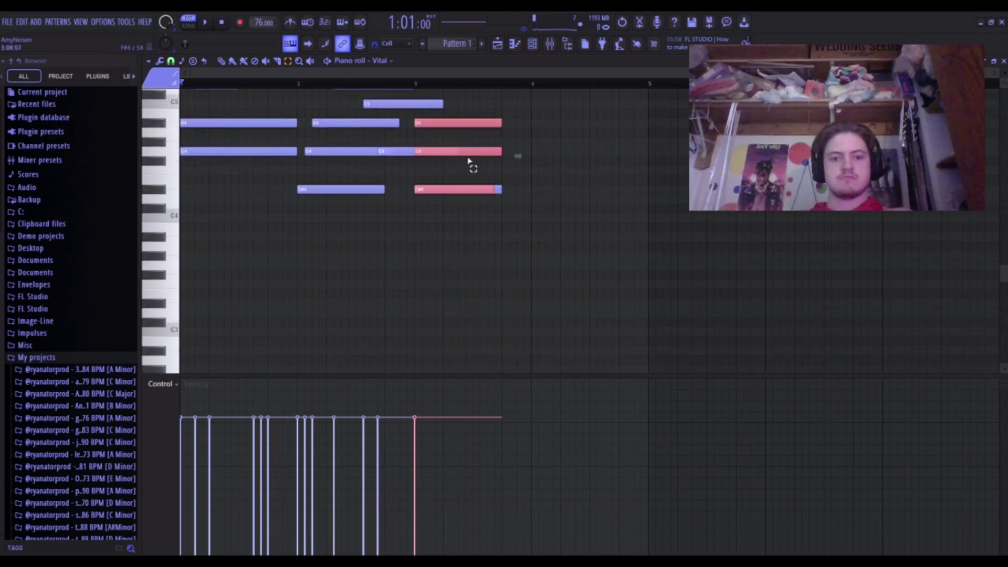
{"action": "key", "text": "ctrl+Down"}
{"action": "left_click_drag", "start_coordinate": [464, 169], "coordinate": [476, 373]}
{"action": "key", "text": "ctrl+Up"}
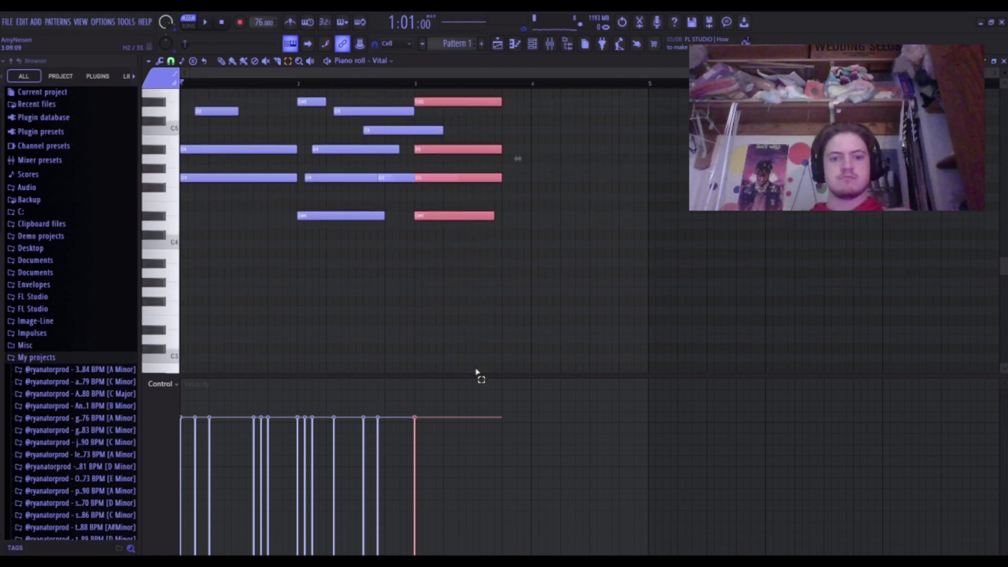
Lower the bar 3 chord's A#4 and G4 notes one octave and remove its D#5 note.
{"action": "scroll", "coordinate": [504, 235], "scroll_direction": "up", "scroll_amount": 3}
{"action": "mouse_move", "coordinate": [502, 236]}
{"action": "left_mouse_down"}
{"action": "mouse_move", "coordinate": [489, 218]}
{"action": "mouse_move", "coordinate": [493, 252]}
{"action": "left_mouse_up"}
{"action": "key", "text": "ctrl+Down"}
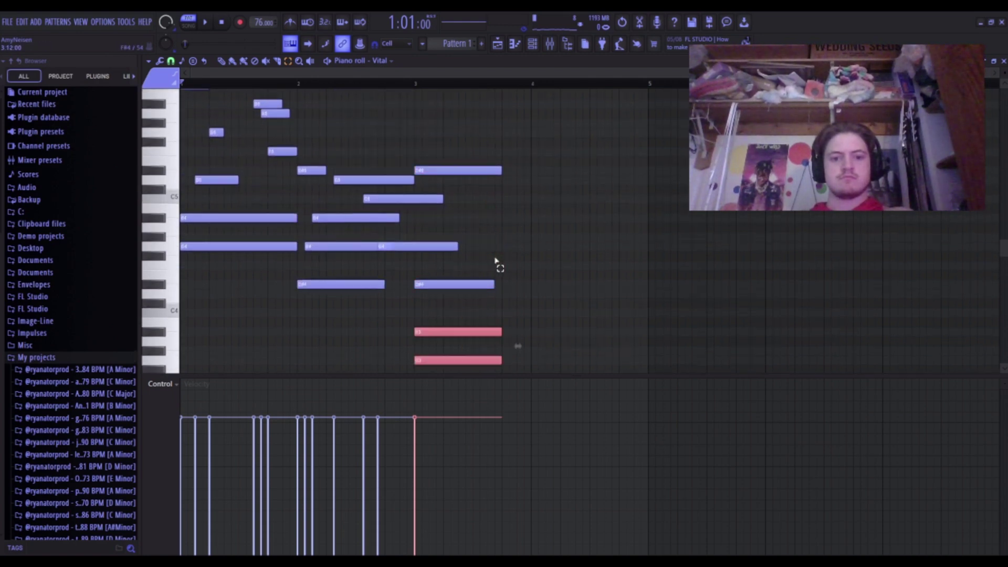
{"action": "left_click_drag", "start_coordinate": [498, 147], "coordinate": [510, 194]}
{"action": "key", "text": "ctrl+Down"}
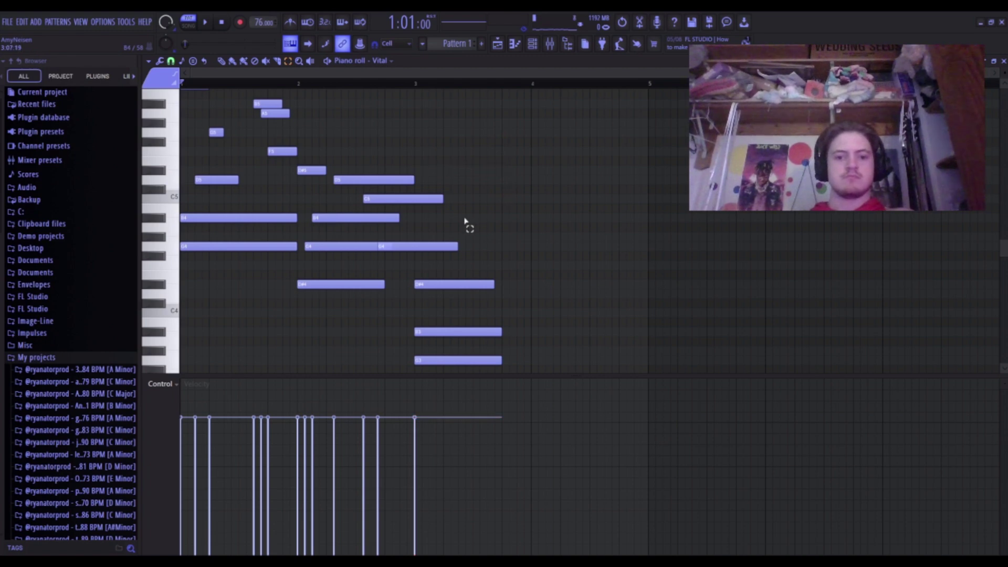
Play the pattern from the start to check the melody and chords by ear.
{"action": "left_click_drag", "start_coordinate": [497, 244], "coordinate": [491, 369]}
{"action": "key", "text": "space"}
{"action": "left_click", "coordinate": [505, 258]}
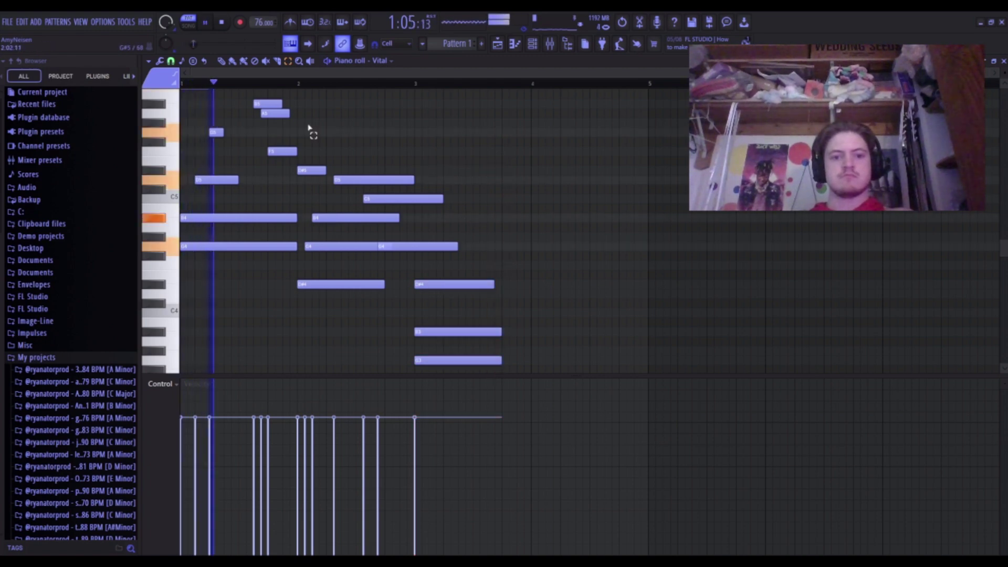
{"action": "scroll", "coordinate": [259, 124], "scroll_direction": "up", "scroll_amount": 5}
{"action": "scroll", "coordinate": [288, 191], "scroll_direction": "down", "scroll_amount": 4}
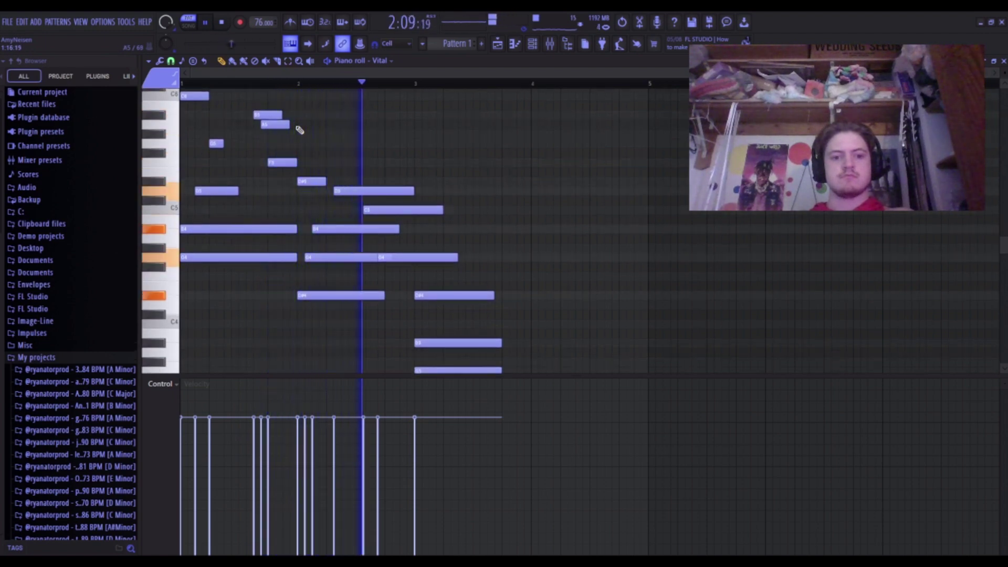
{"action": "key", "text": "space"}
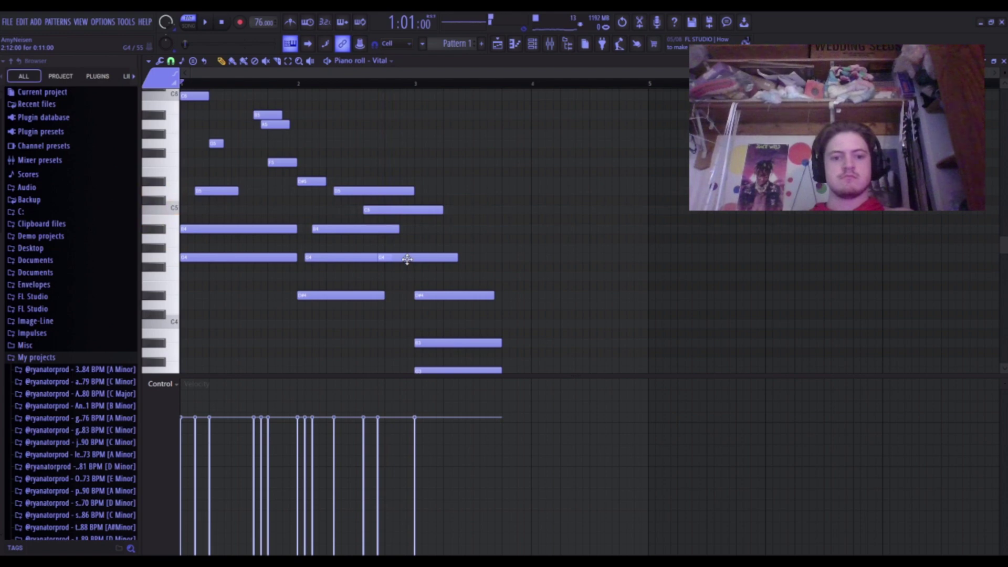
Delete the extra G4 note at 2:12 and play the pattern again.
{"action": "left_click_drag", "start_coordinate": [406, 257], "coordinate": [423, 257]}
{"action": "right_click", "coordinate": [423, 257]}
{"action": "key", "text": "space"}
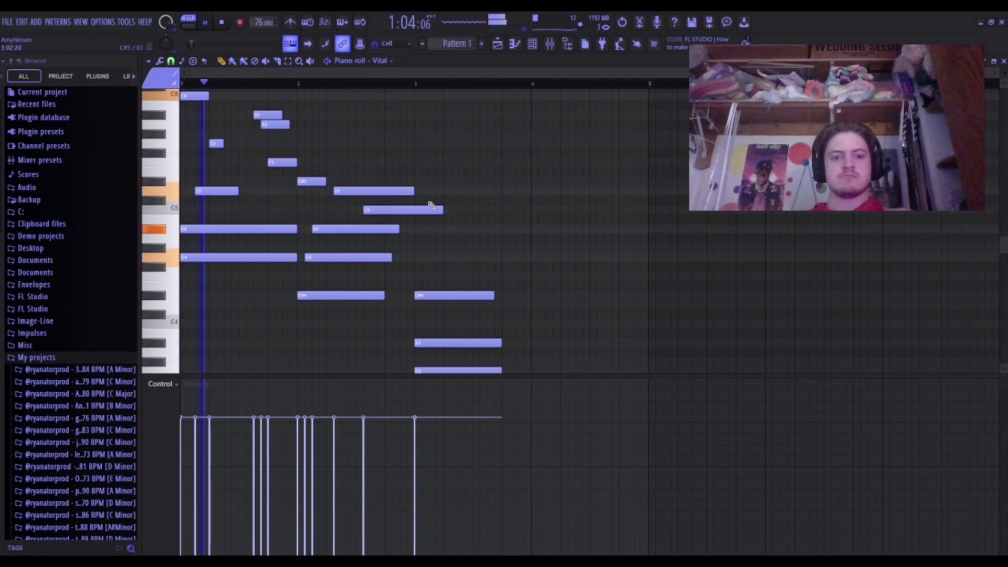
Shorten bar 2's D5 note to four steps and trim its C5 note to start at 2:11 and end at bar 3.
{"action": "left_click_drag", "start_coordinate": [441, 208], "coordinate": [362, 201]}
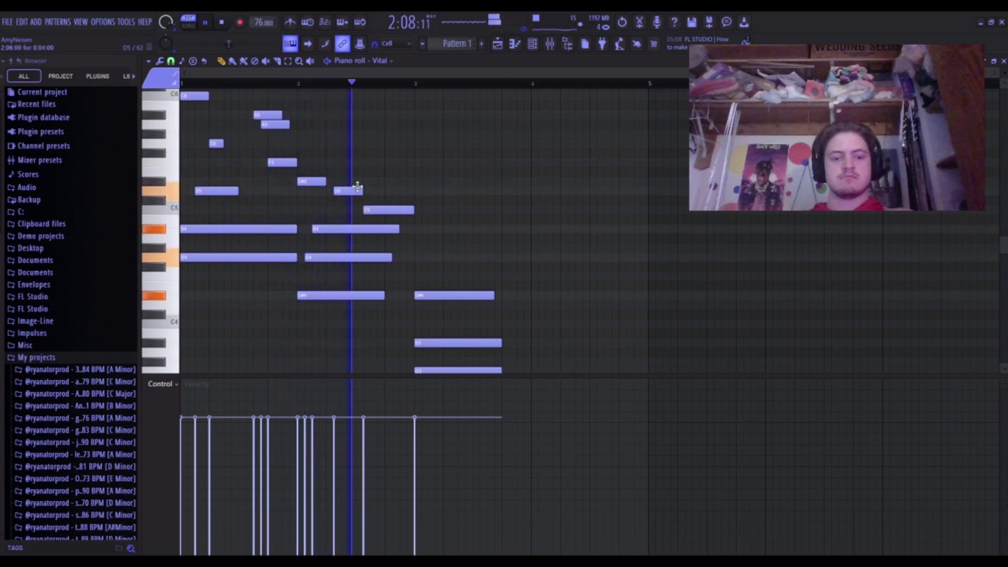
{"action": "key", "text": "space"}
{"action": "left_click_drag", "start_coordinate": [373, 206], "coordinate": [383, 208]}
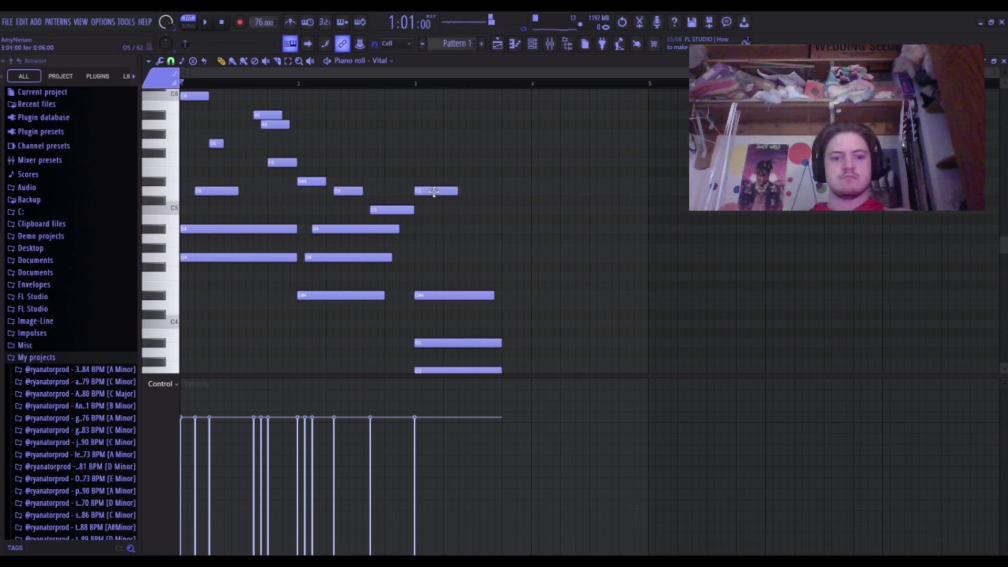
Try a six-step D5 melody note at the start of bar 3 and play the pattern.
{"action": "left_click", "coordinate": [439, 191]}
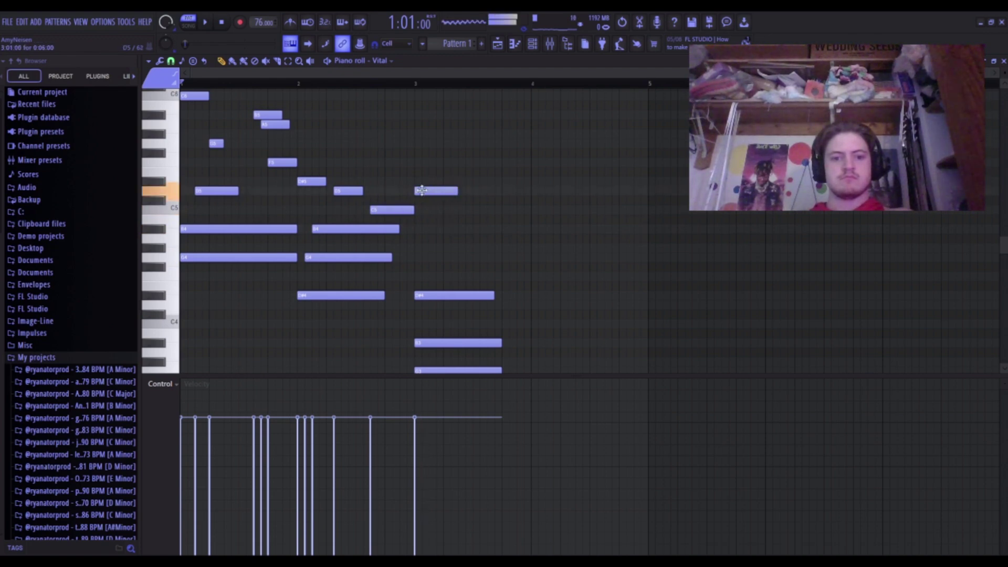
{"action": "left_click_drag", "start_coordinate": [421, 190], "coordinate": [422, 178]}
{"action": "key", "text": "space"}
{"action": "scroll", "coordinate": [439, 189], "scroll_direction": "down", "scroll_amount": 2}
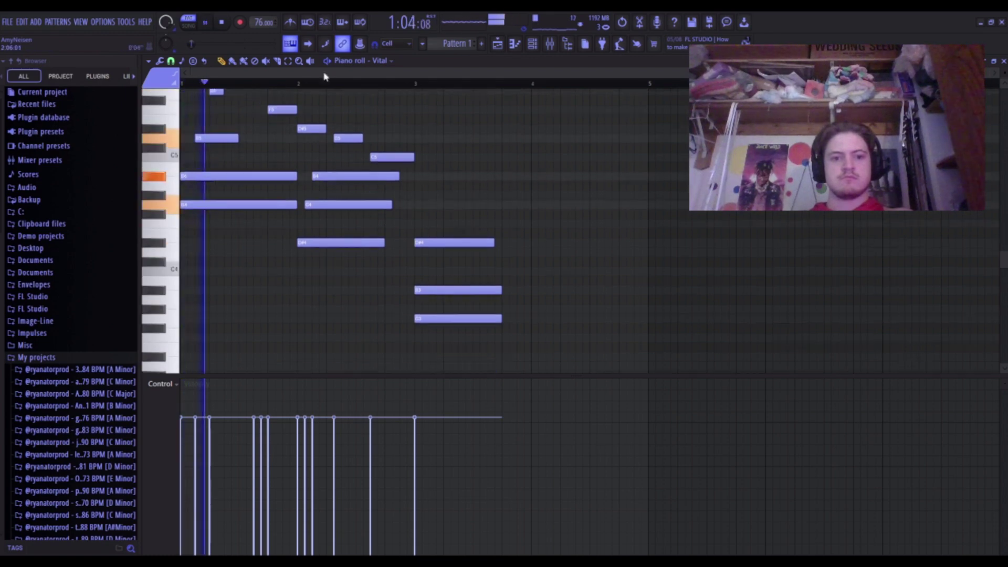
Raise bar 3's two lower chord notes an octave to G4 and B4 above the D#4 note and listen to the pattern.
{"action": "left_click_drag", "start_coordinate": [432, 184], "coordinate": [445, 344]}
{"action": "key", "text": "ctrl+Up"}
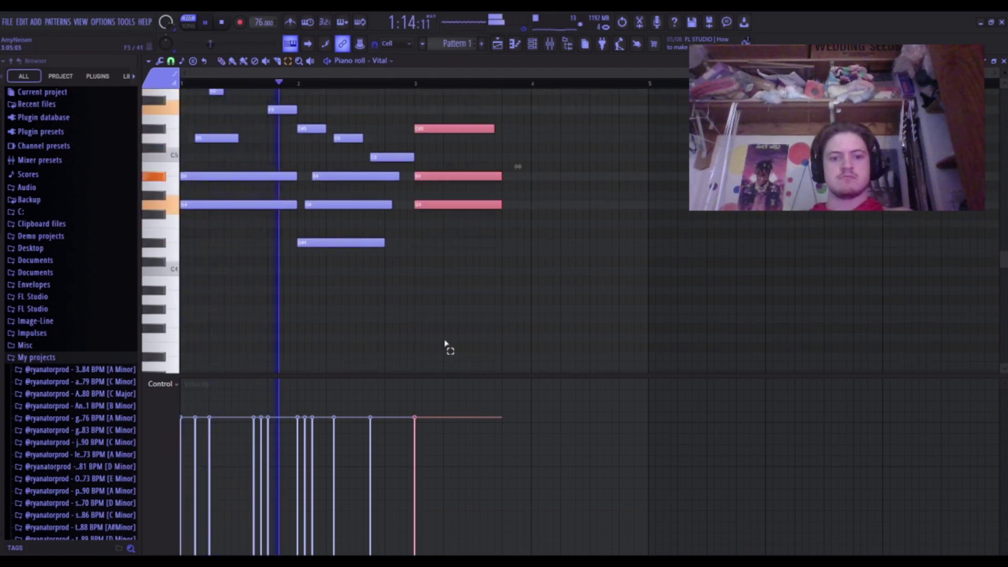
{"action": "left_click", "coordinate": [457, 129]}
{"action": "key", "text": "ctrl+Down"}
{"action": "scroll", "coordinate": [458, 134], "scroll_direction": "up", "scroll_amount": 2}
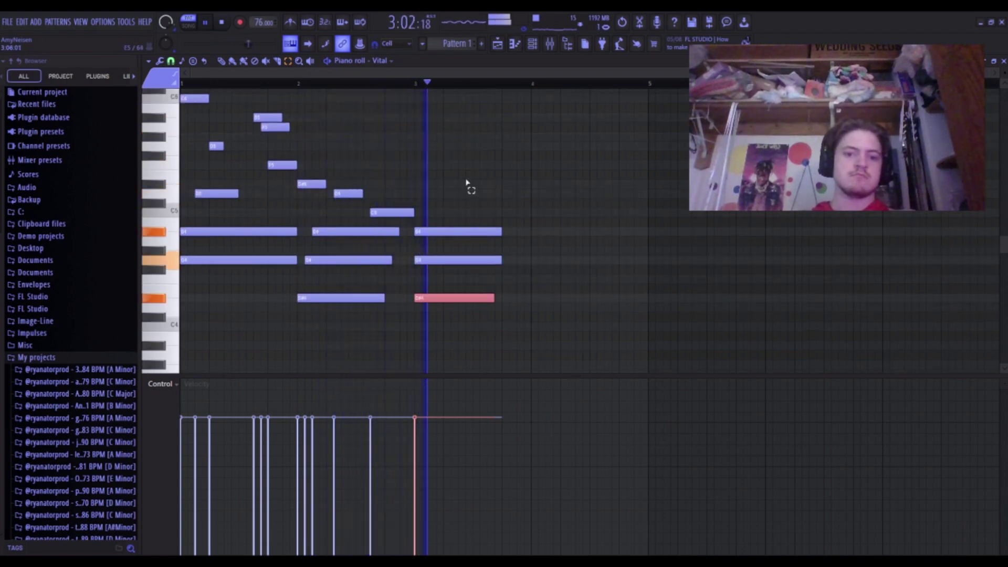
{"action": "key", "text": "space"}
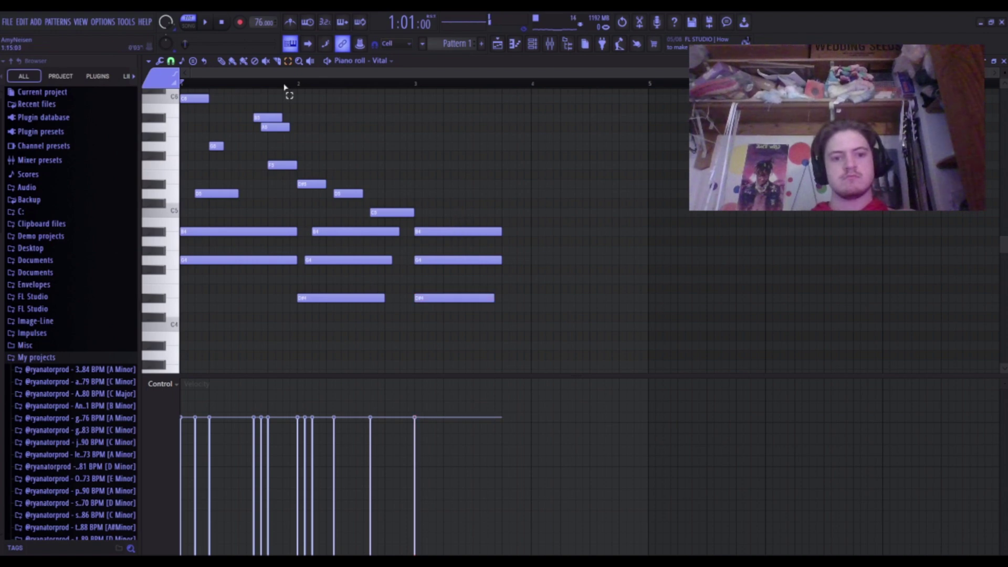
Place a six-step D5 note at the start of bar 3 and lower its bottom two chord notes to D4 and F4.
{"action": "left_click", "coordinate": [410, 193]}
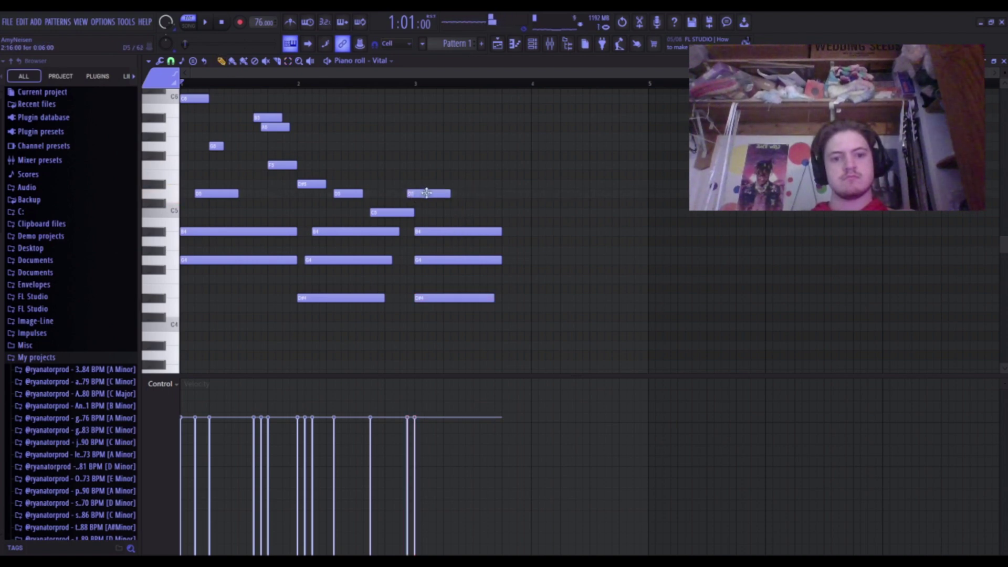
{"action": "left_click_drag", "start_coordinate": [426, 193], "coordinate": [433, 193]}
{"action": "left_click_drag", "start_coordinate": [430, 298], "coordinate": [431, 312]}
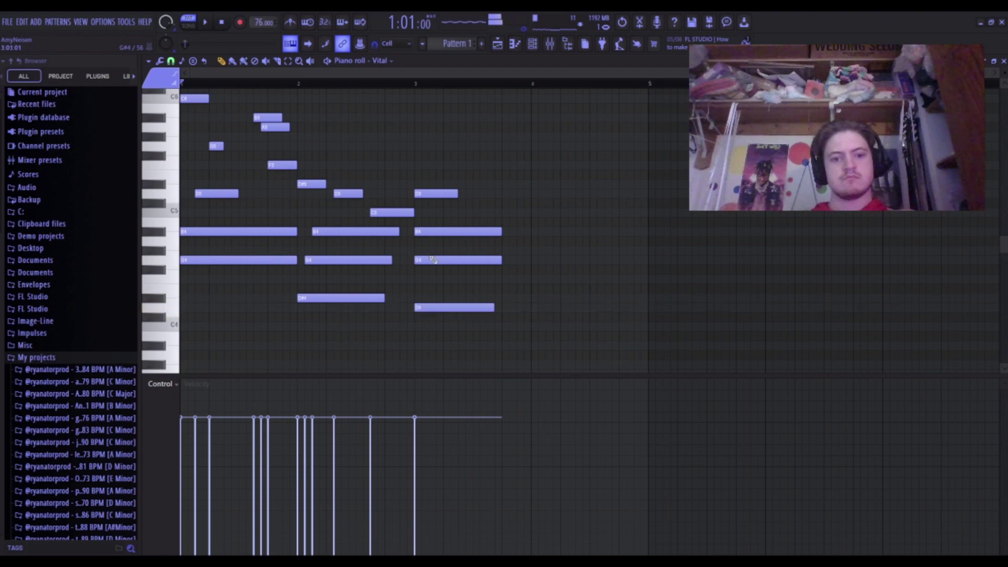
{"action": "left_click_drag", "start_coordinate": [430, 261], "coordinate": [431, 281]}
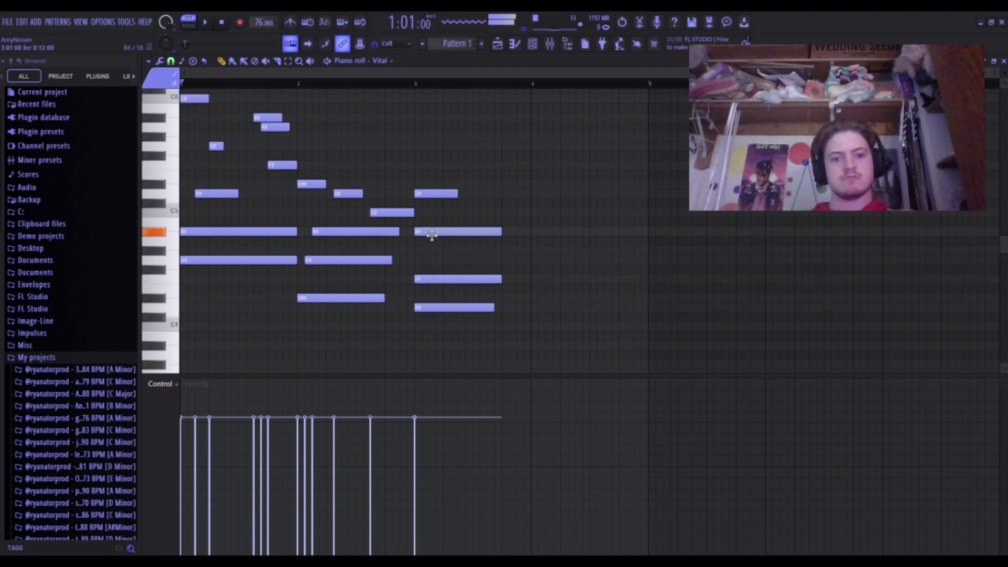
{"action": "mouse_move", "coordinate": [431, 226]}
{"action": "left_mouse_down"}
{"action": "mouse_move", "coordinate": [431, 212]}
{"action": "mouse_move", "coordinate": [432, 227]}
{"action": "left_mouse_up"}
Play the pattern from the start to check bar 3's chord and melody by ear.
{"action": "key", "text": "space"}
{"action": "scroll", "coordinate": [459, 251], "scroll_direction": "up", "scroll_amount": 4}
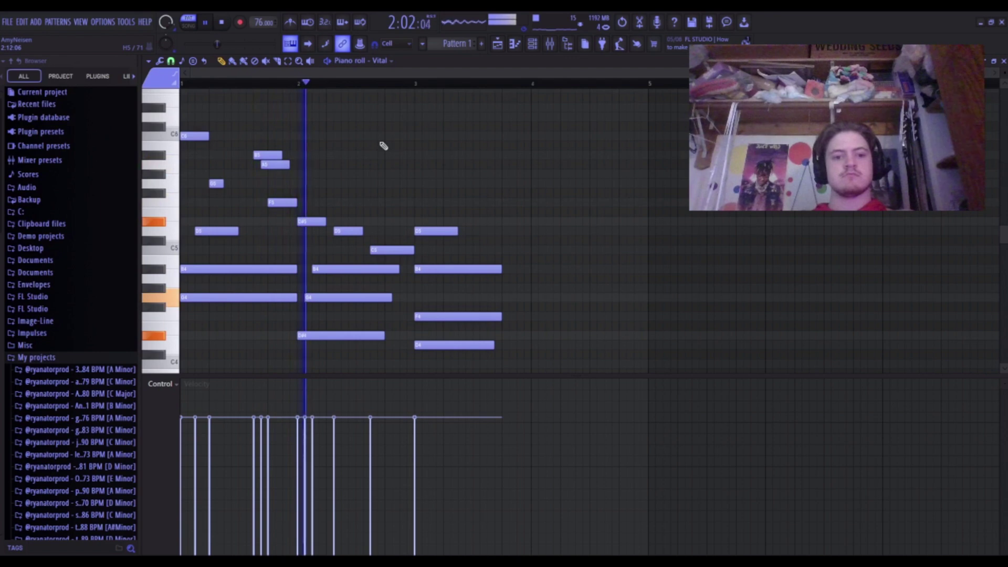
{"action": "scroll", "coordinate": [384, 145], "scroll_direction": "down", "scroll_amount": 4}
{"action": "scroll", "coordinate": [371, 131], "scroll_direction": "up", "scroll_amount": 4}
{"action": "scroll", "coordinate": [370, 132], "scroll_direction": "up", "scroll_amount": 1}
{"action": "key", "text": "space"}
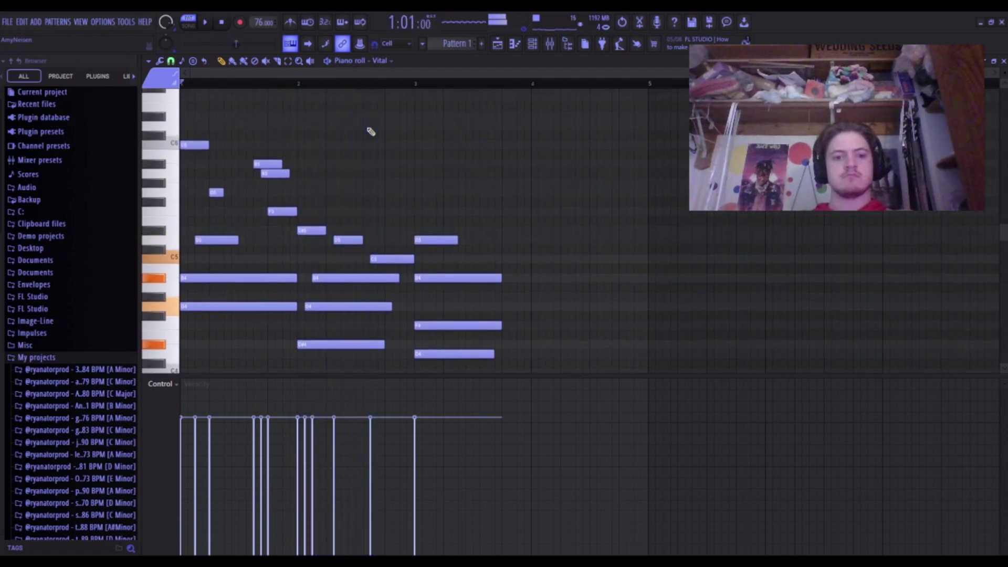
Add a descending run of 12-step notes near the end of bar 2: B5 at 2:13, G5 at 2:14 and F5 at 2:15.
{"action": "left_click", "coordinate": [388, 164]}
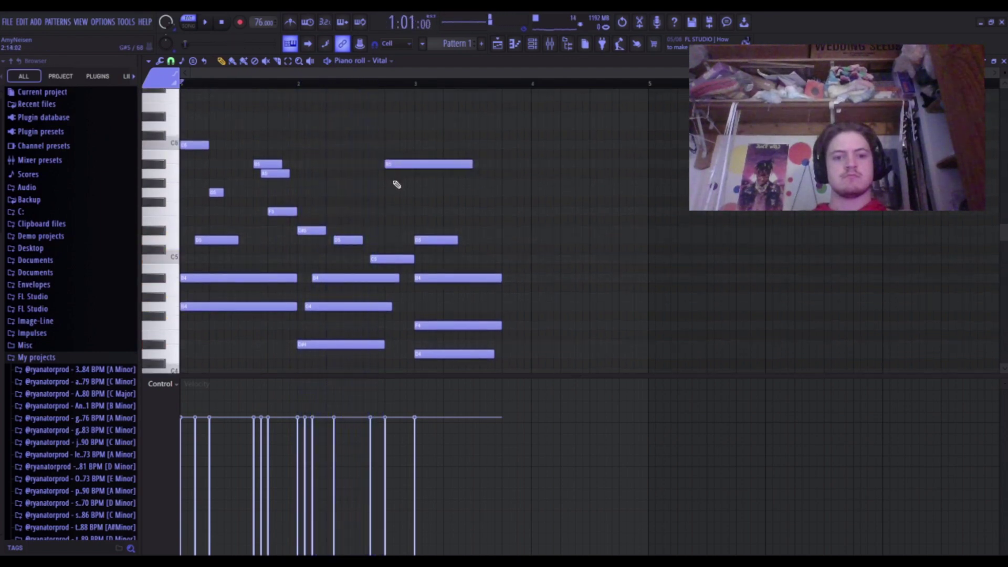
{"action": "left_click_drag", "start_coordinate": [396, 178], "coordinate": [392, 196]}
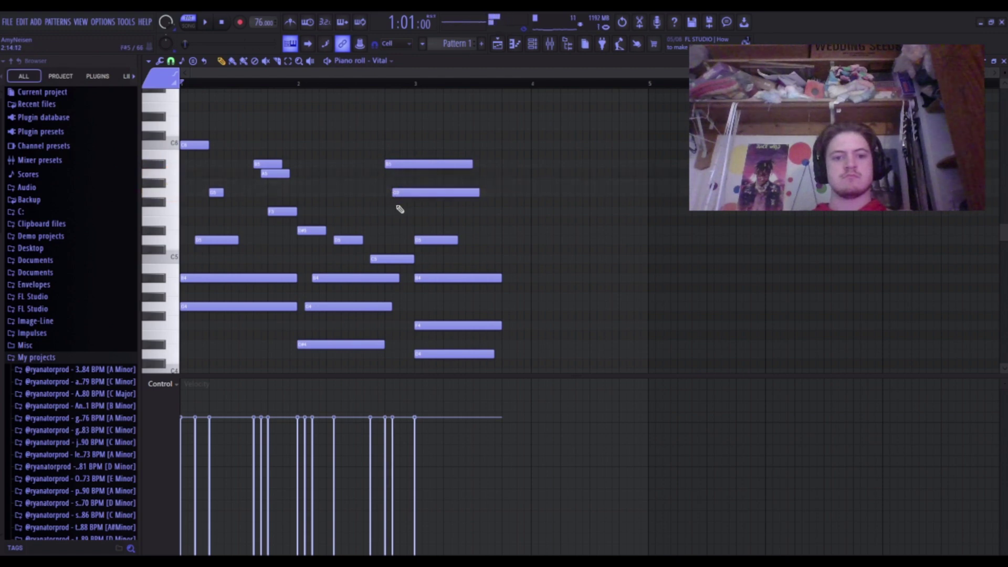
{"action": "left_click", "coordinate": [400, 211]}
Shorten the run's G5 and F5 notes to three steps each while the pattern plays.
{"action": "key", "text": "space"}
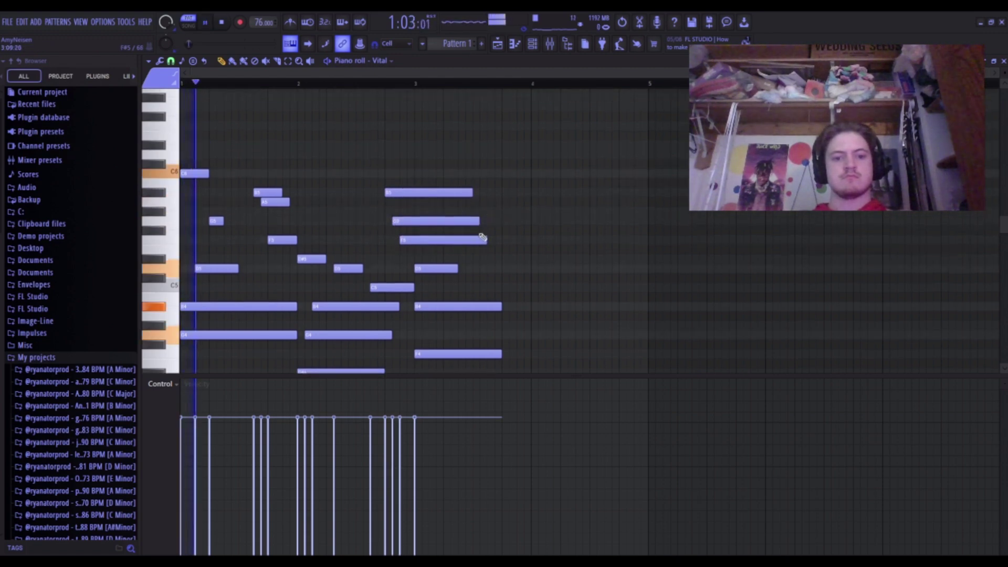
{"action": "scroll", "coordinate": [477, 235], "scroll_direction": "down", "scroll_amount": 2}
{"action": "left_click_drag", "start_coordinate": [484, 195], "coordinate": [414, 194]}
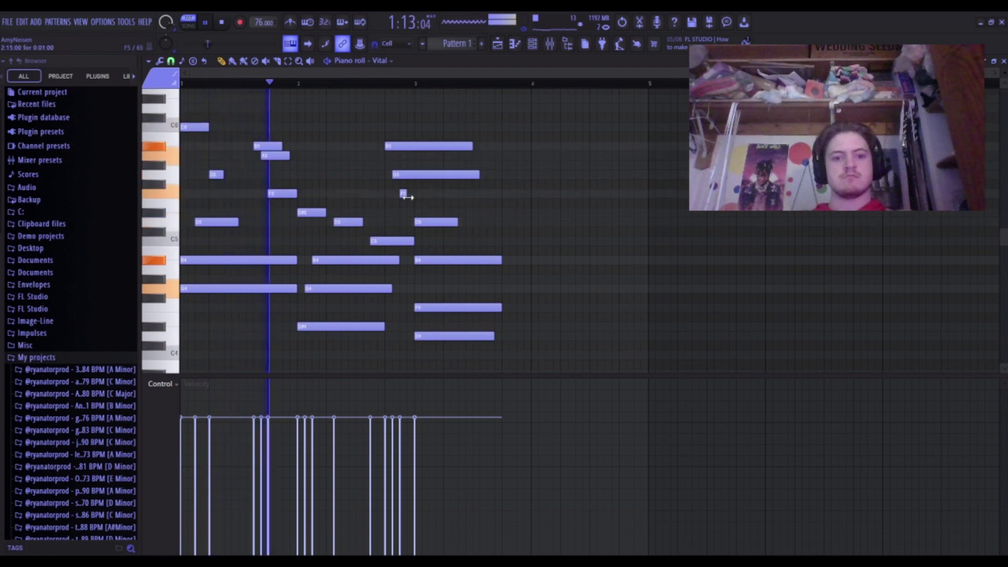
{"action": "left_click_drag", "start_coordinate": [479, 177], "coordinate": [414, 175]}
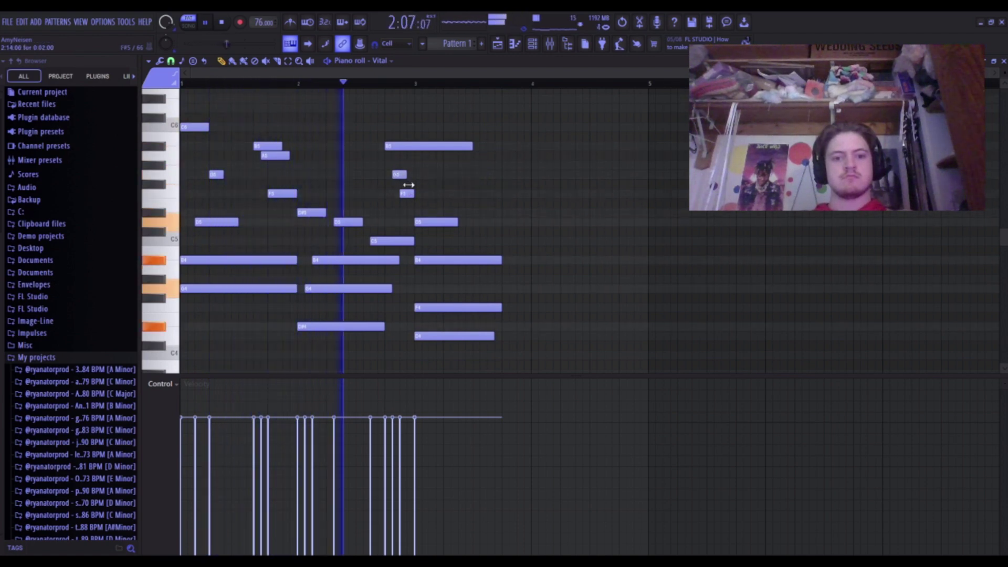
{"action": "key", "text": "space"}
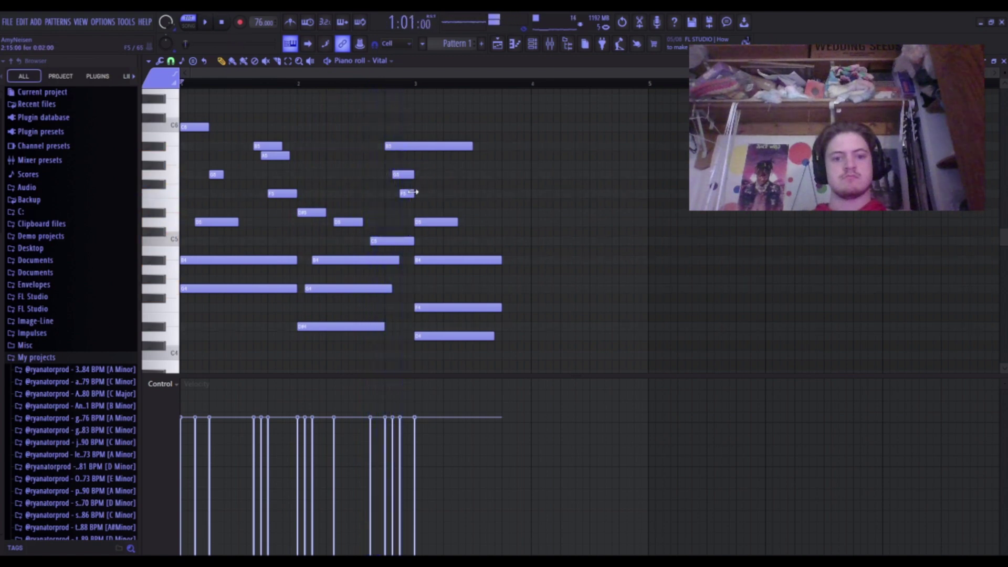
Lower the three-note run at the end of bar 2 to A5, F5 and D#5 and play the pattern.
{"action": "left_click", "coordinate": [410, 155]}
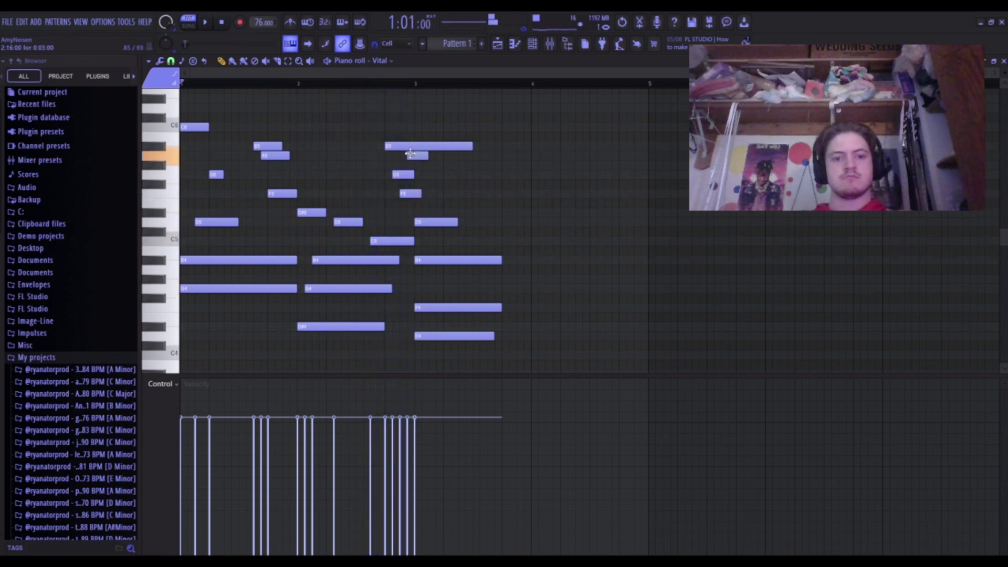
{"action": "right_click", "coordinate": [411, 154]}
{"action": "left_click_drag", "start_coordinate": [401, 146], "coordinate": [412, 213]}
{"action": "key", "text": "space"}
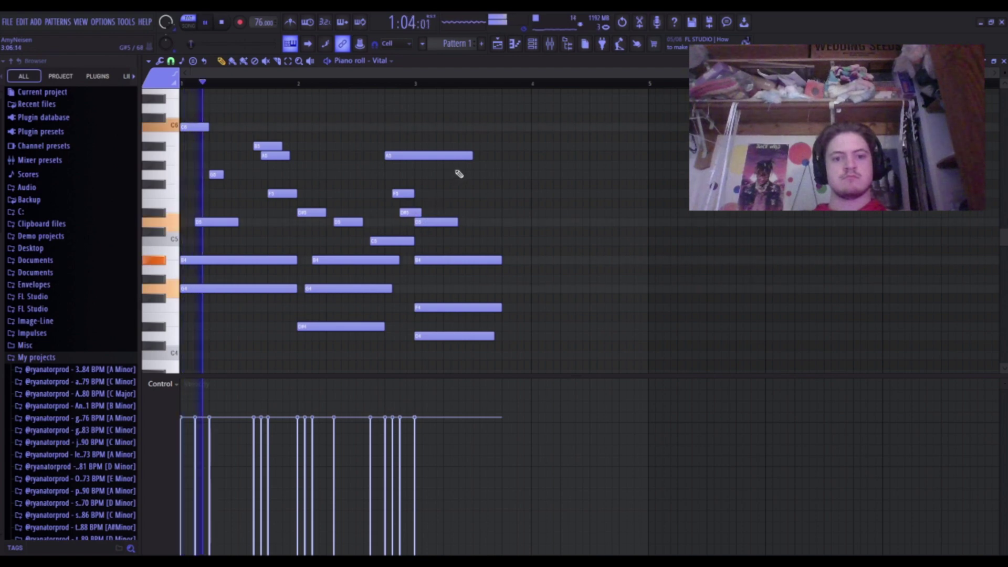
Shorten the A5 note at 2:13 to three steps and listen through to bar 3.
{"action": "left_click_drag", "start_coordinate": [471, 155], "coordinate": [404, 157]}
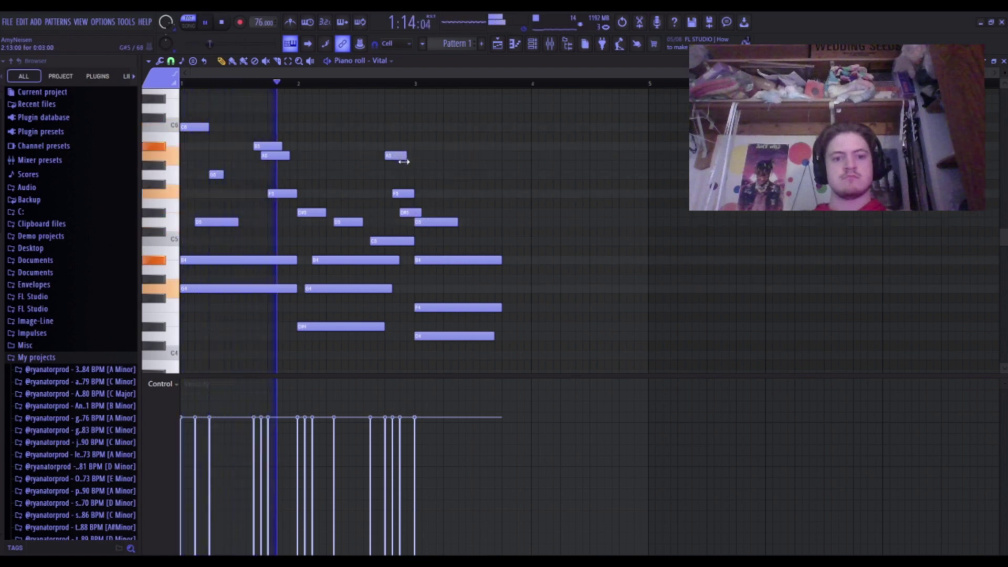
{"action": "scroll", "coordinate": [402, 173], "scroll_direction": "down", "scroll_amount": 2}
{"action": "scroll", "coordinate": [404, 189], "scroll_direction": "up", "scroll_amount": 3}
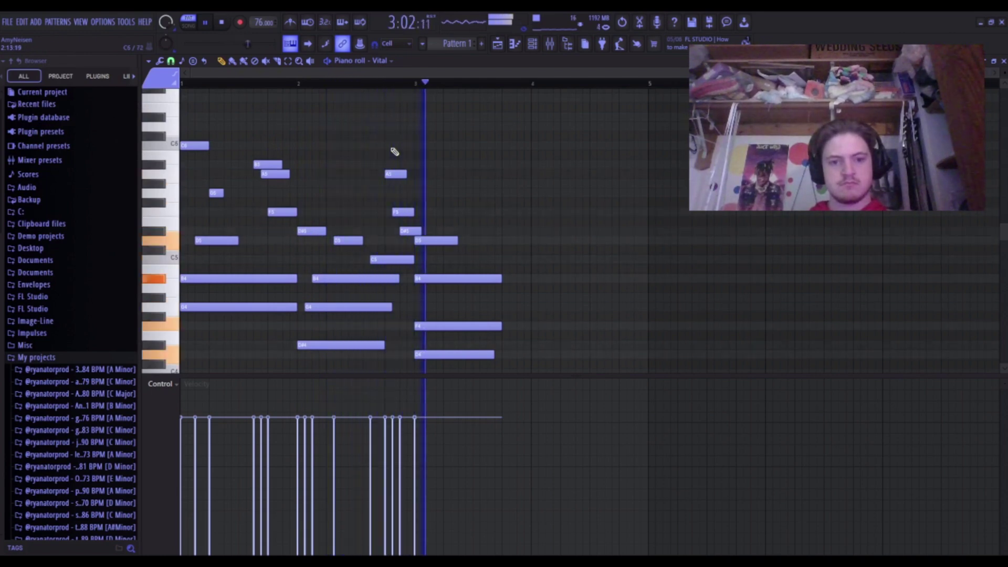
{"action": "key", "text": "space"}
Try the melody note at the start of bar 3 at C5, delete it and play the pattern.
{"action": "mouse_move", "coordinate": [431, 242]}
{"action": "left_mouse_down"}
{"action": "mouse_move", "coordinate": [432, 271]}
{"action": "mouse_move", "coordinate": [433, 260]}
{"action": "left_mouse_up"}
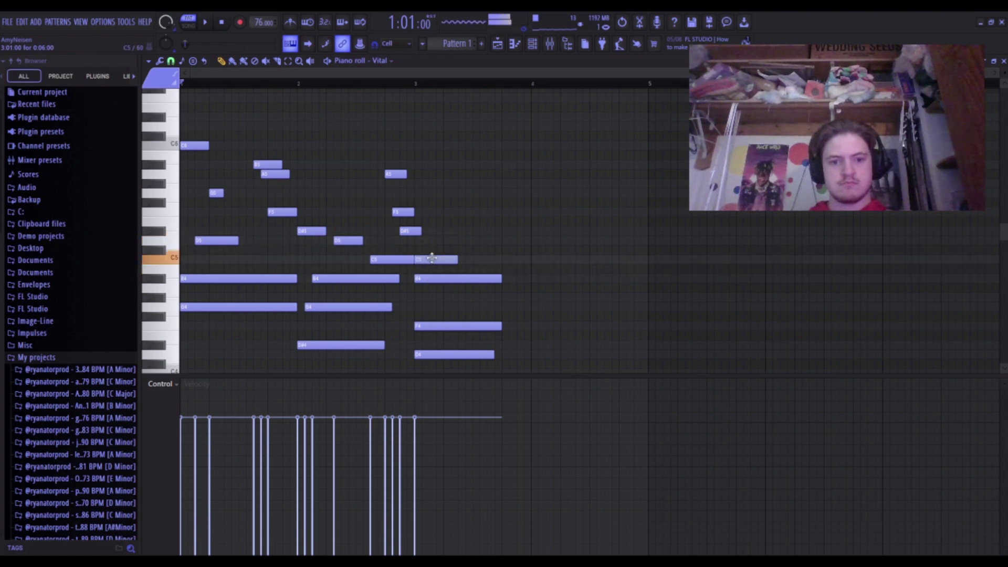
{"action": "right_click", "coordinate": [434, 260]}
{"action": "scroll", "coordinate": [434, 261], "scroll_direction": "down", "scroll_amount": 3}
{"action": "key", "text": "space"}
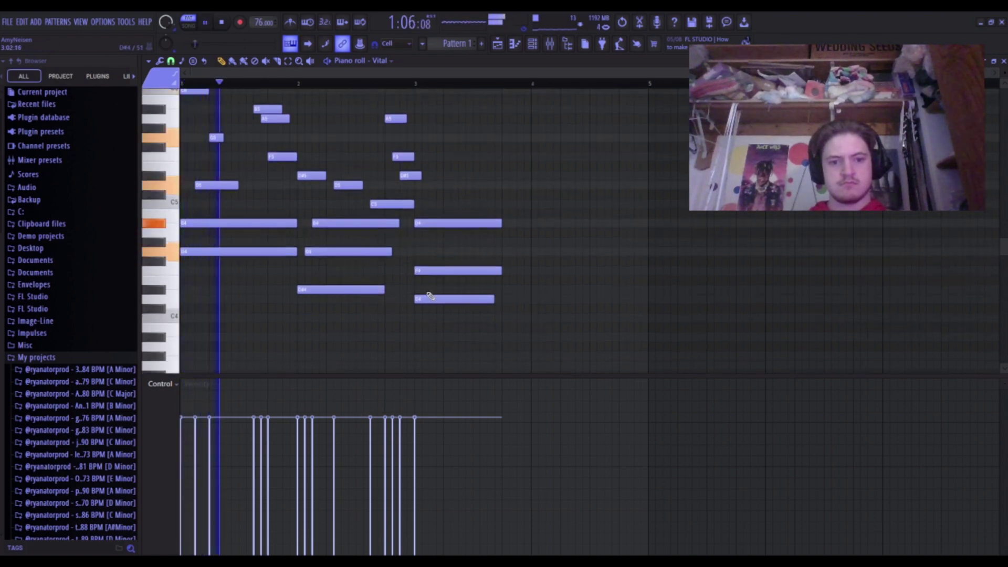
Raise bar 3's F4 chord note to G4 and listen to the pattern.
{"action": "left_click_drag", "start_coordinate": [419, 269], "coordinate": [419, 251]}
{"action": "scroll", "coordinate": [423, 310], "scroll_direction": "up", "scroll_amount": 4}
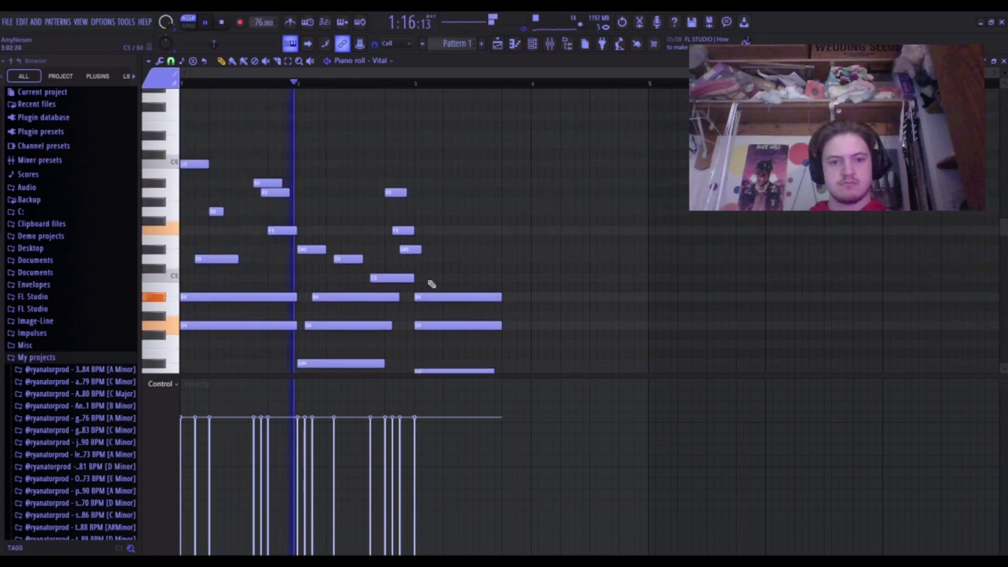
{"action": "scroll", "coordinate": [409, 280], "scroll_direction": "down", "scroll_amount": 3}
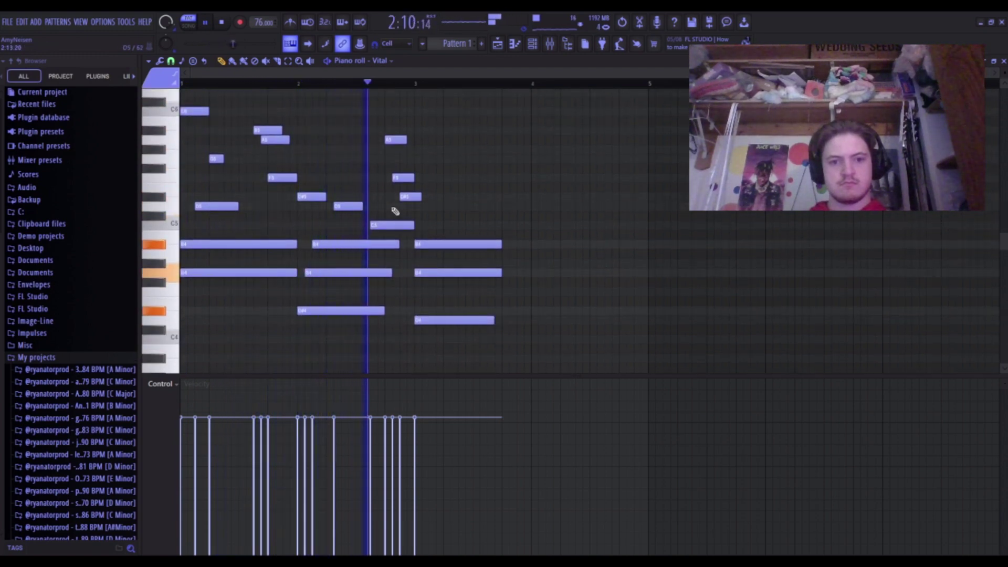
{"action": "key", "text": "space"}
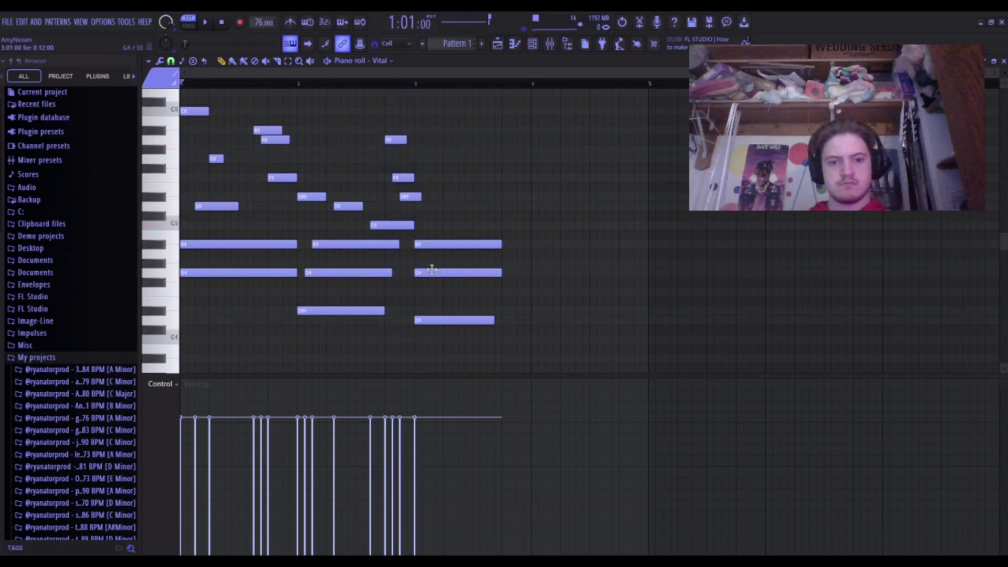
Shift bar 3's G4 note to start at 3:02 and add three-step notes B4 at 3:11, D5 at 3:14 and C5 at 3:15.
{"action": "left_click_drag", "start_coordinate": [432, 269], "coordinate": [440, 275]}
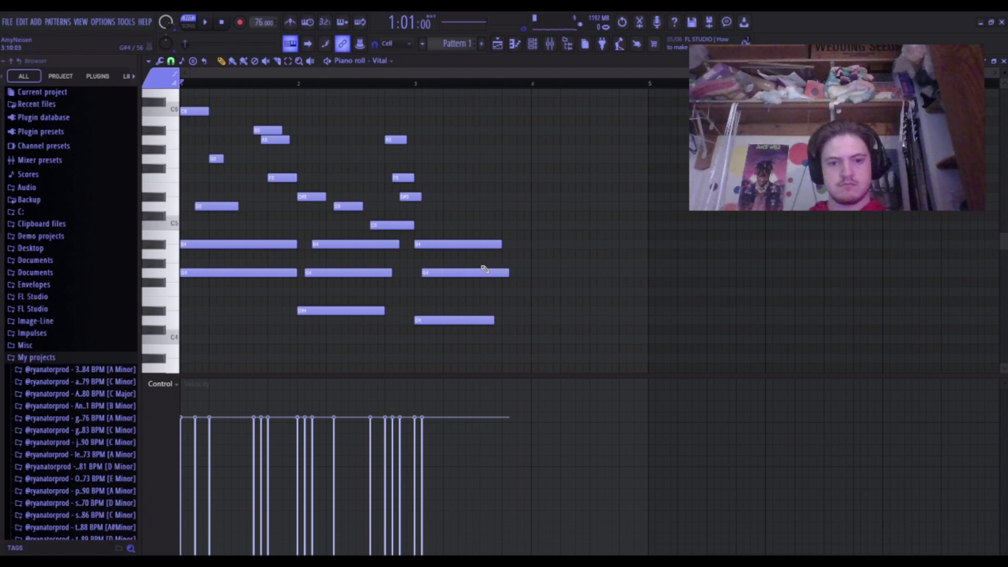
{"action": "left_click", "coordinate": [486, 263]}
{"action": "left_click_drag", "start_coordinate": [520, 263], "coordinate": [519, 242]}
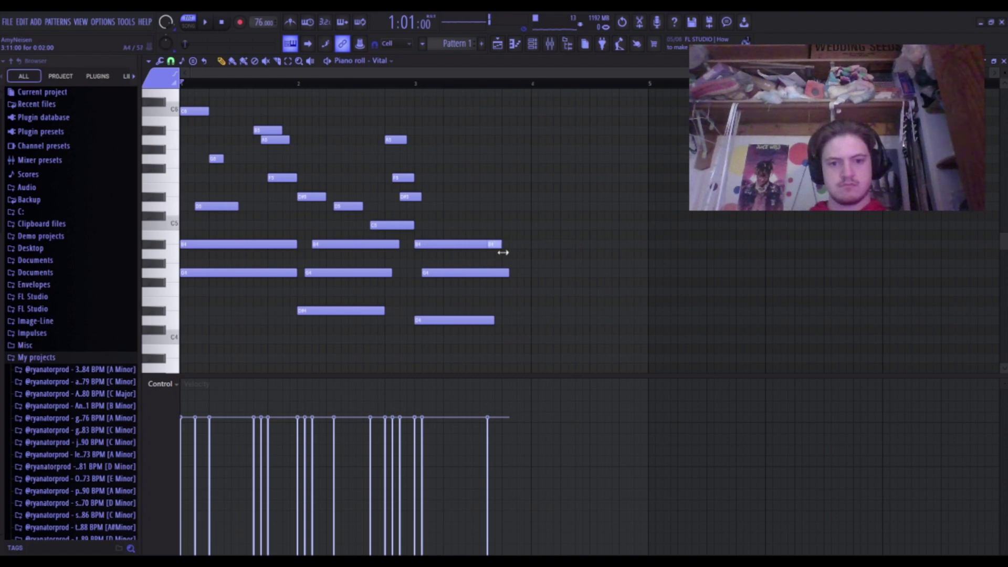
{"action": "left_click", "coordinate": [509, 205]}
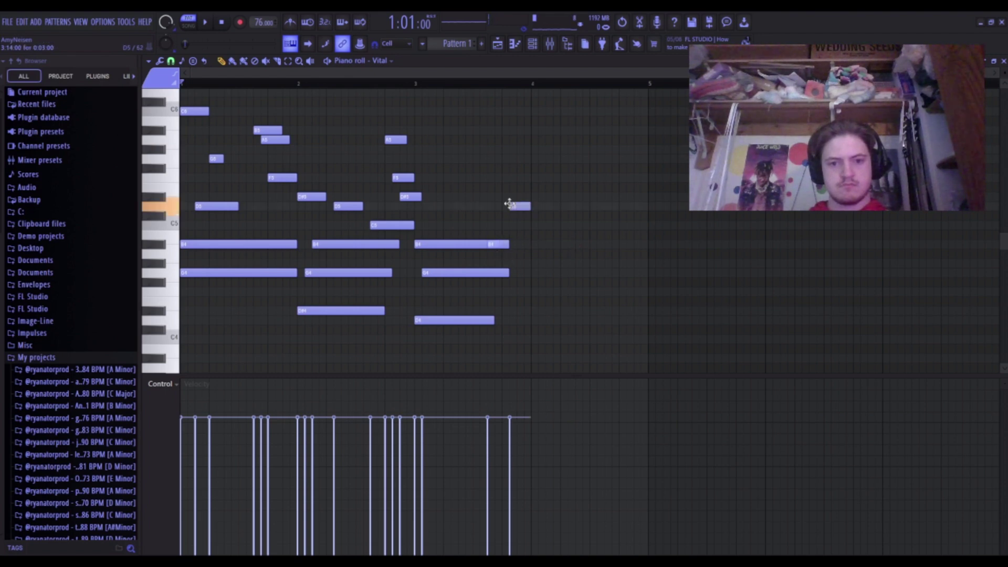
{"action": "left_click", "coordinate": [516, 226]}
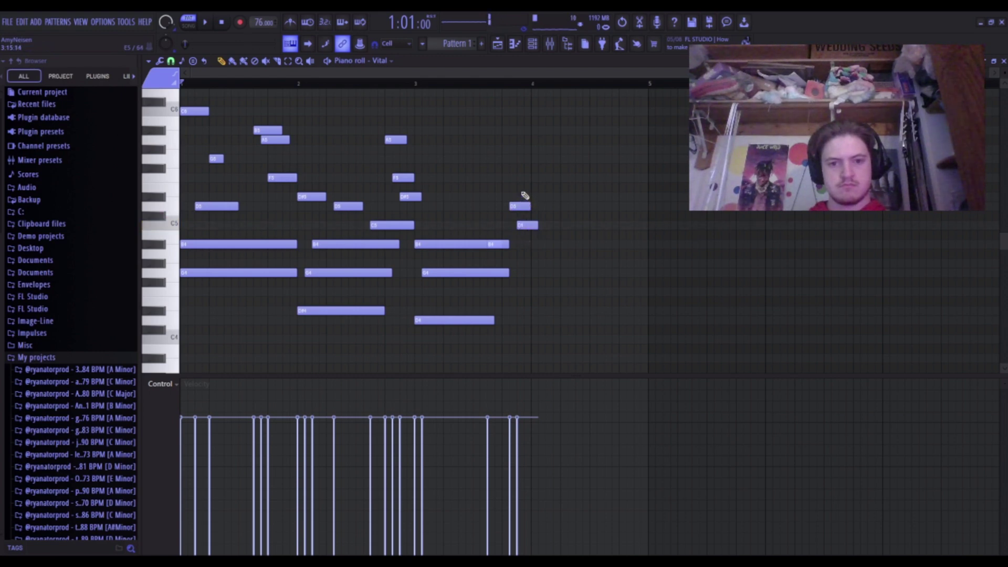
Add a two-step E6 note at 3:15, high above the melody at the end of bar 3.
{"action": "left_click", "coordinate": [516, 139]}
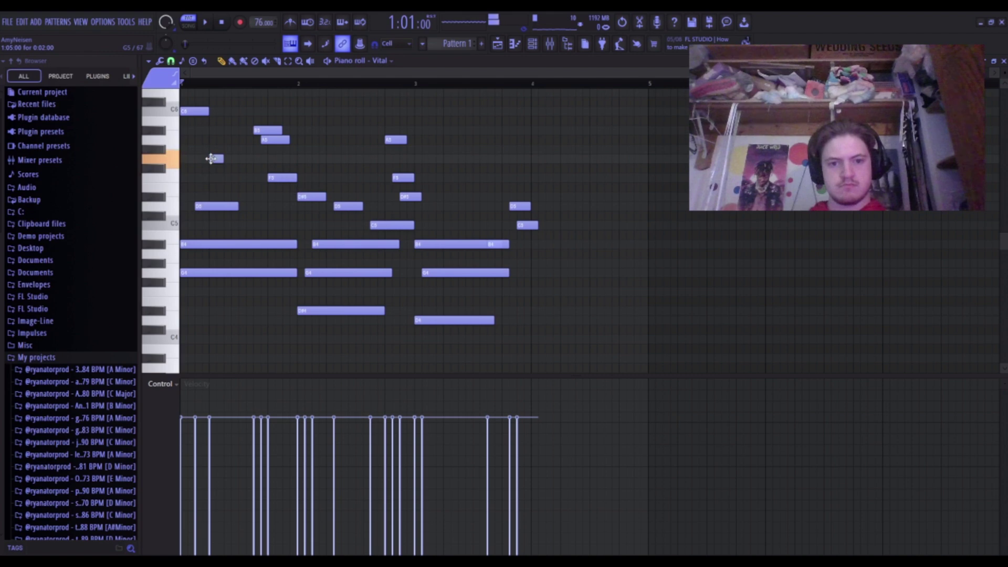
{"action": "left_click", "coordinate": [517, 159]}
{"action": "left_click_drag", "start_coordinate": [516, 162], "coordinate": [515, 110]}
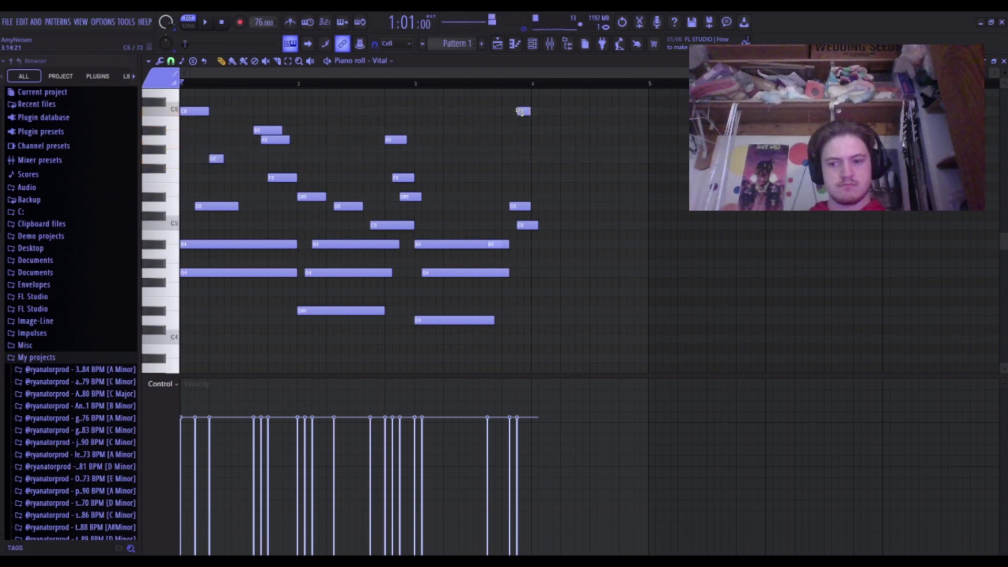
{"action": "scroll", "coordinate": [523, 172], "scroll_direction": "up", "scroll_amount": 3}
{"action": "left_click_drag", "start_coordinate": [523, 187], "coordinate": [523, 149]}
Shorten the D5 and C5 notes at the end of bar 3 to two steps each while the pattern plays.
{"action": "key", "text": "space"}
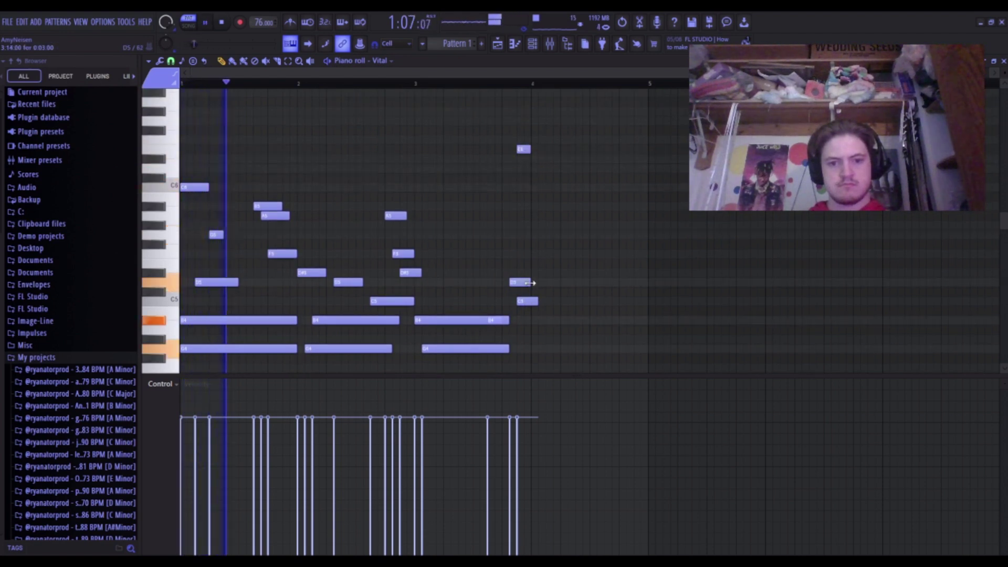
{"action": "left_click_drag", "start_coordinate": [526, 290], "coordinate": [530, 303]}
{"action": "scroll", "coordinate": [530, 303], "scroll_direction": "down", "scroll_amount": 2}
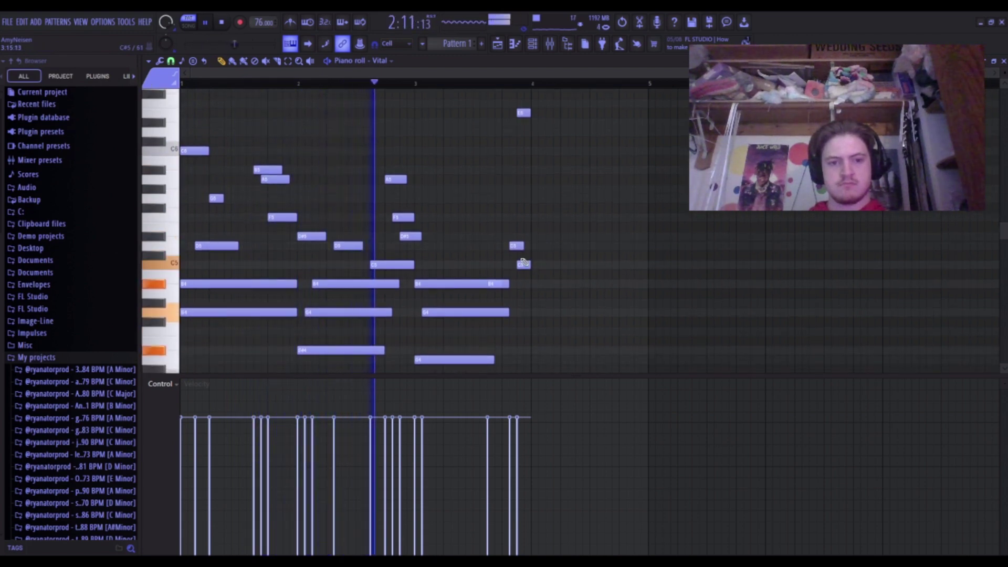
{"action": "key", "text": "space"}
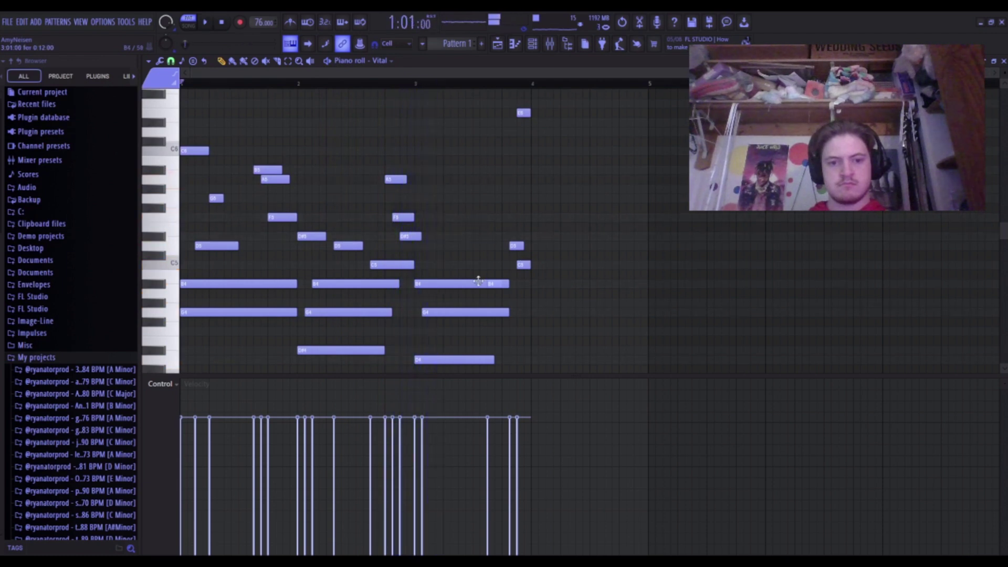
Shift bar 3's G4 note to start at 3:03, raise the long B4 chord note to D5 and play the pattern.
{"action": "left_click_drag", "start_coordinate": [447, 315], "coordinate": [454, 314]}
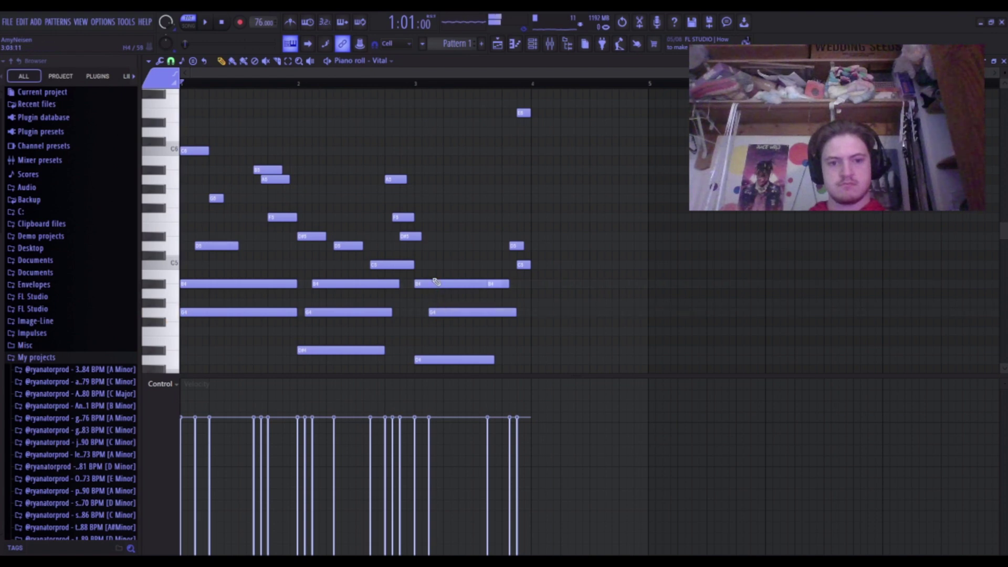
{"action": "left_click_drag", "start_coordinate": [433, 285], "coordinate": [437, 245]}
{"action": "left_click", "coordinate": [443, 312]}
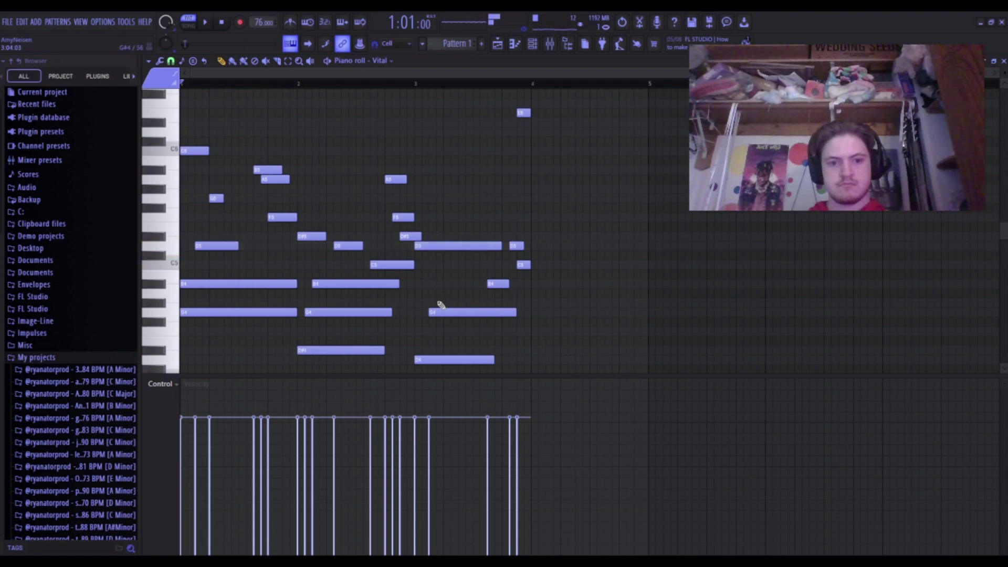
{"action": "scroll", "coordinate": [440, 311], "scroll_direction": "down", "scroll_amount": 3}
{"action": "key", "text": "space"}
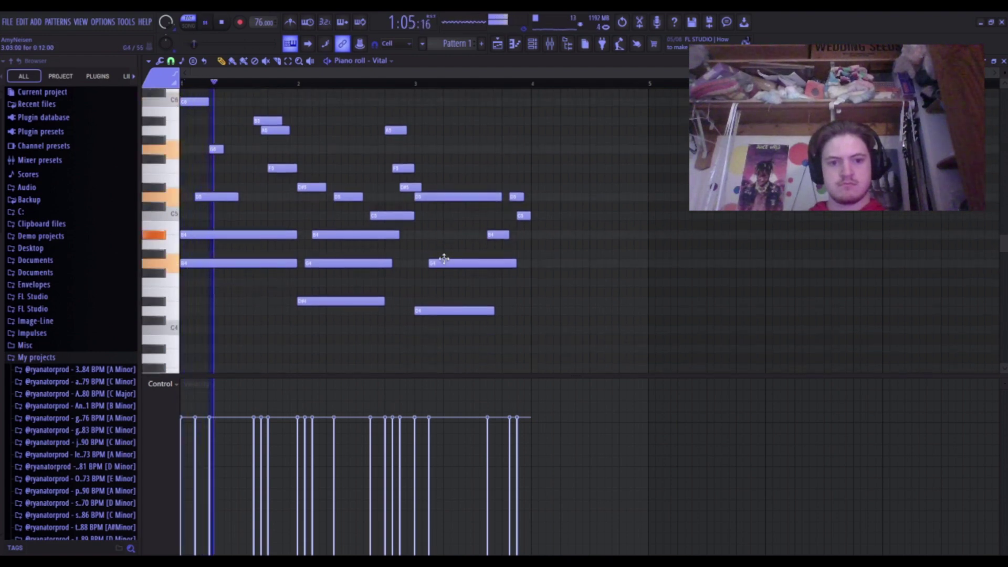
Raise bar 3's G4 chord note at 3:03 to B4 and play the pattern to check it.
{"action": "key", "text": "space"}
{"action": "left_click_drag", "start_coordinate": [444, 258], "coordinate": [443, 235]}
{"action": "key", "text": "space"}
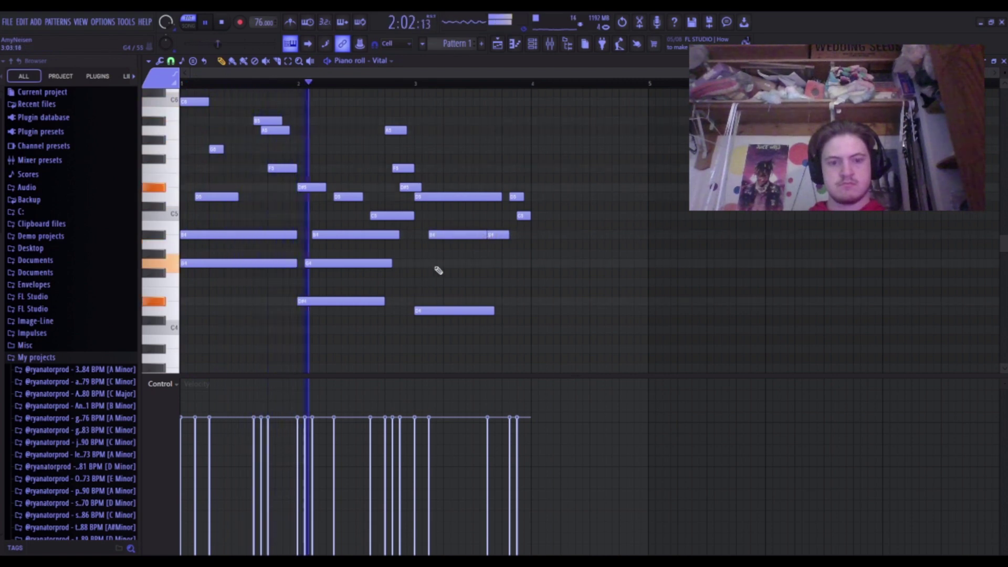
{"action": "scroll", "coordinate": [435, 269], "scroll_direction": "up", "scroll_amount": 1}
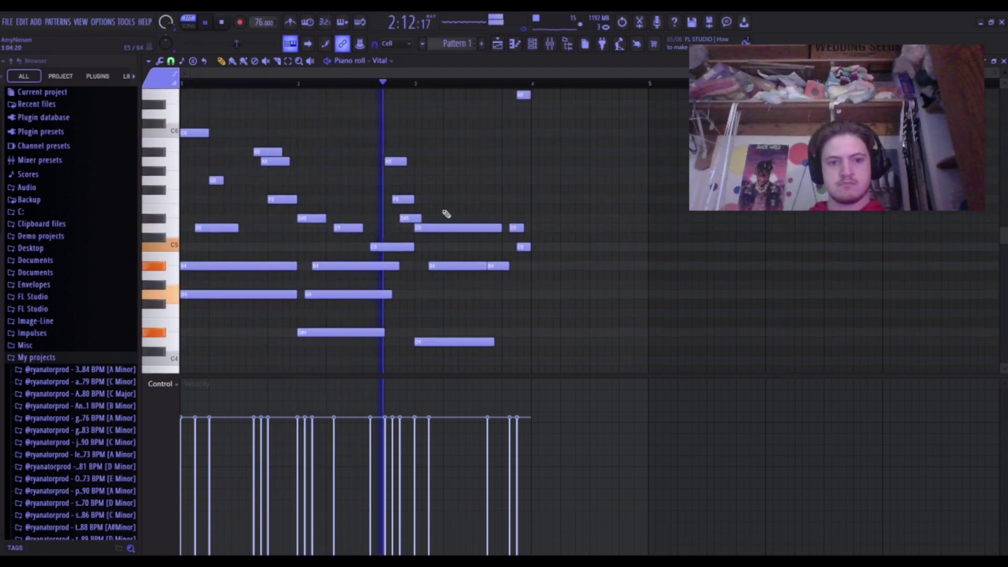
{"action": "key", "text": "space"}
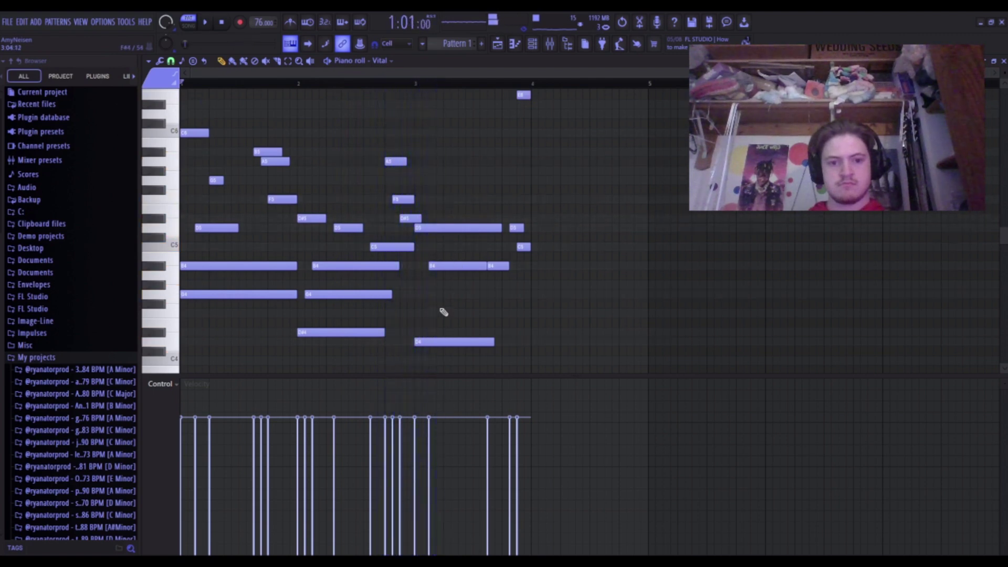
Change bar 3's chord to a C5 at 3:01 and an eight-step D5 at 3:03 and play the pattern.
{"action": "left_click_drag", "start_coordinate": [440, 273], "coordinate": [420, 249]}
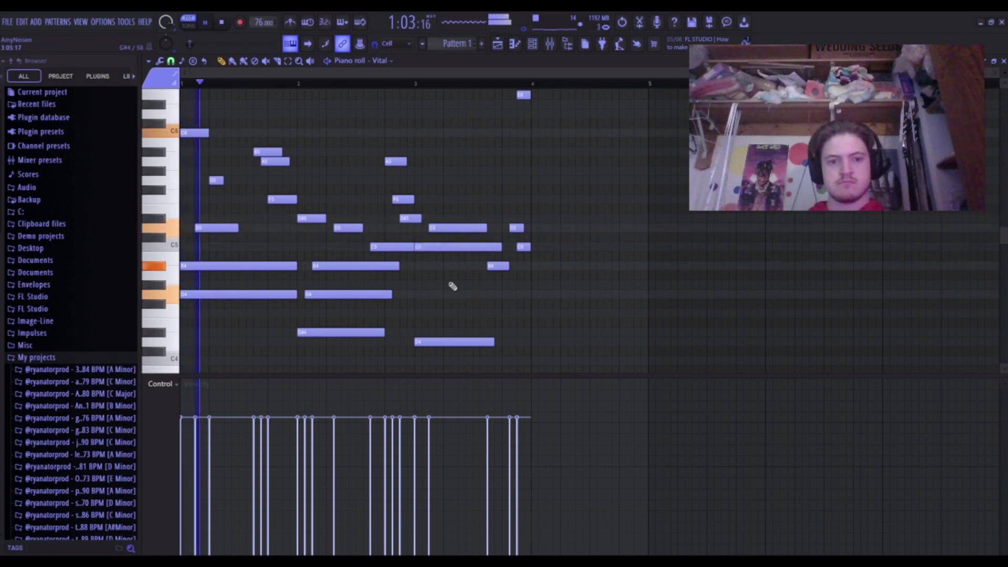
{"action": "scroll", "coordinate": [452, 286], "scroll_direction": "up", "scroll_amount": 3}
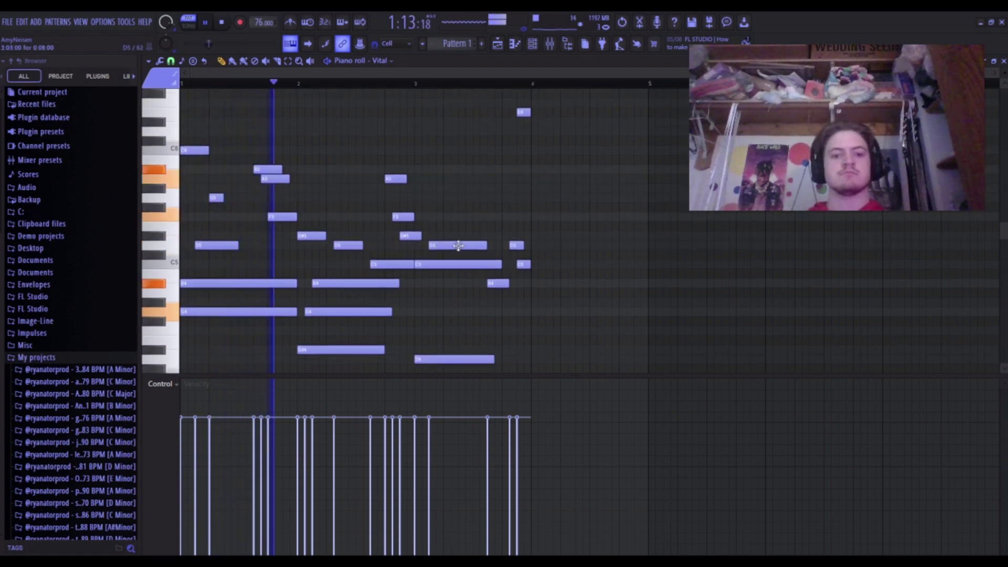
{"action": "scroll", "coordinate": [467, 243], "scroll_direction": "down", "scroll_amount": 4}
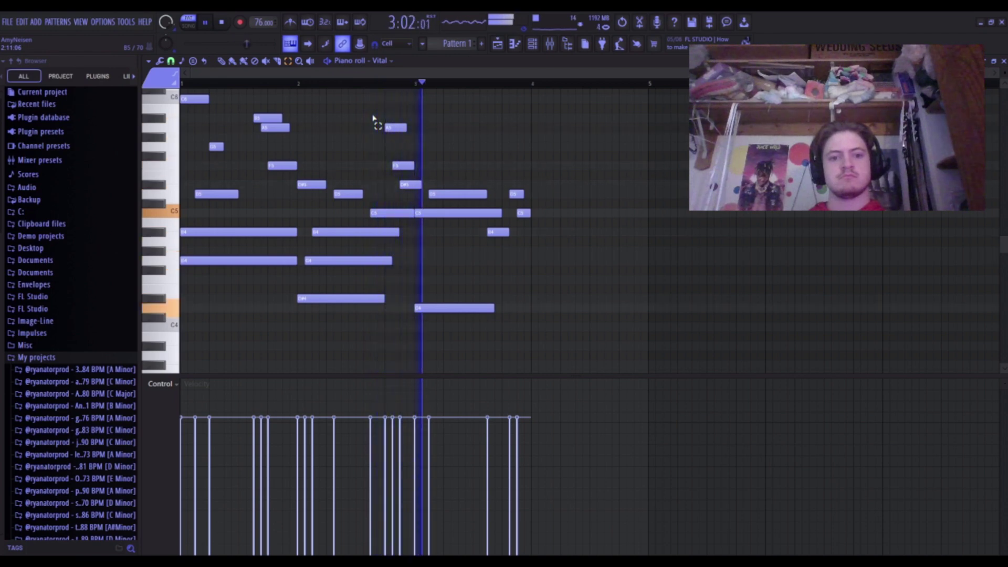
{"action": "key", "text": "space"}
Delete all the notes in bar 3, including the high E6.
{"action": "scroll", "coordinate": [531, 234], "scroll_direction": "up", "scroll_amount": 3}
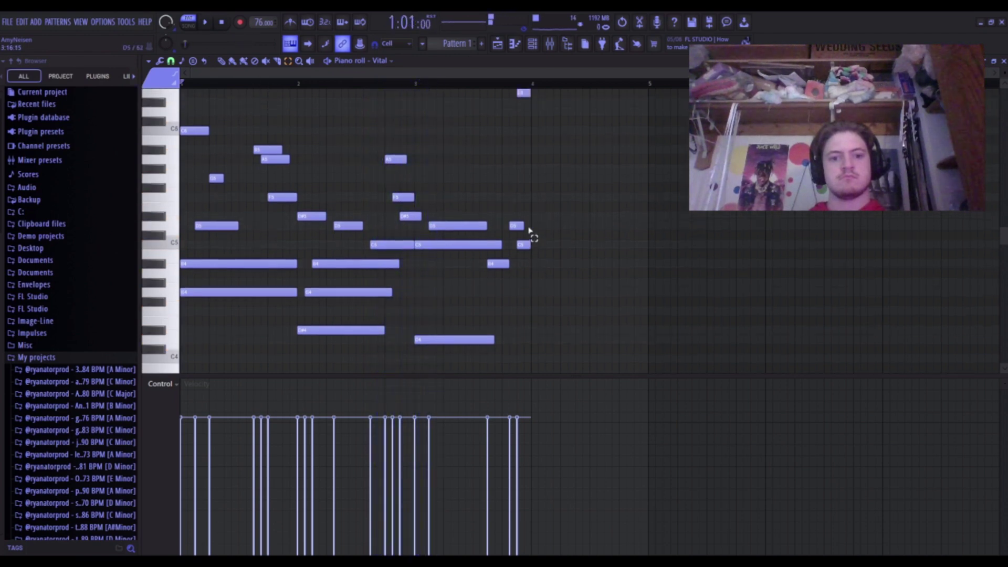
{"action": "left_click_drag", "start_coordinate": [469, 346], "coordinate": [558, 126]}
{"action": "key", "text": "Delete"}
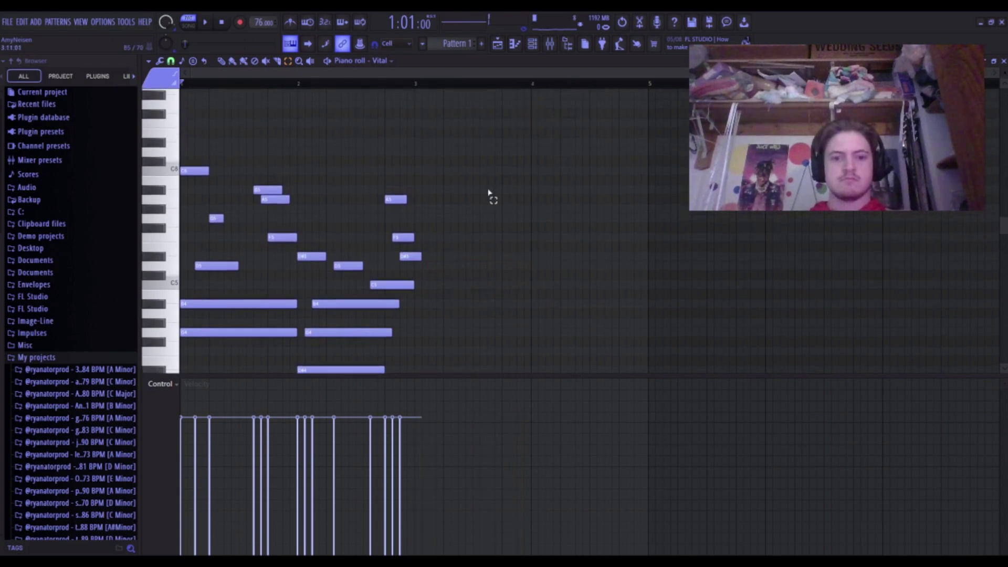
Trim bar 2's final D#5 note to two steps at the bar line and duplicate bars 1–2 into bars 3–4.
{"action": "scroll", "coordinate": [488, 195], "scroll_direction": "down", "scroll_amount": 2}
{"action": "left_click", "coordinate": [414, 203]}
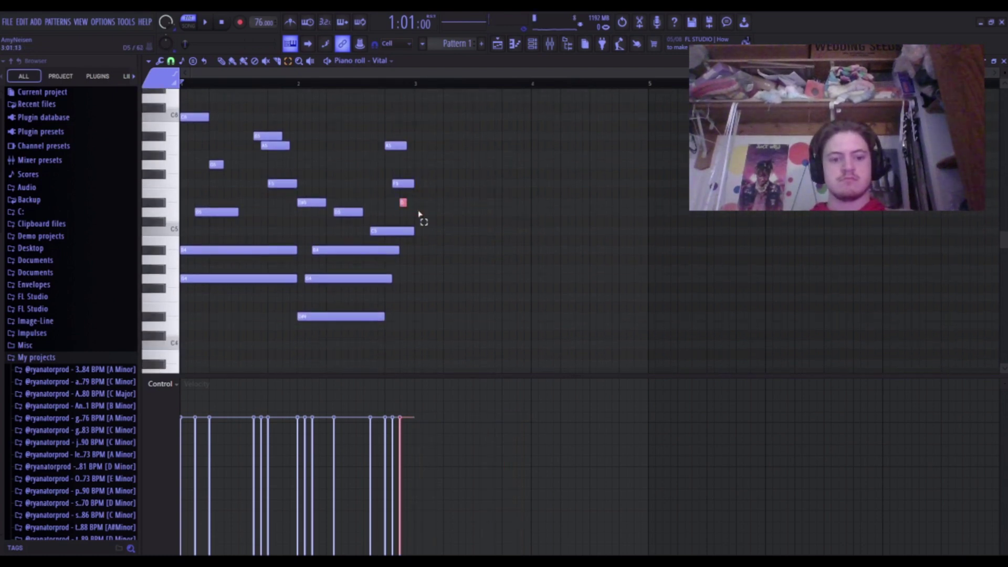
{"action": "left_click", "coordinate": [420, 214]}
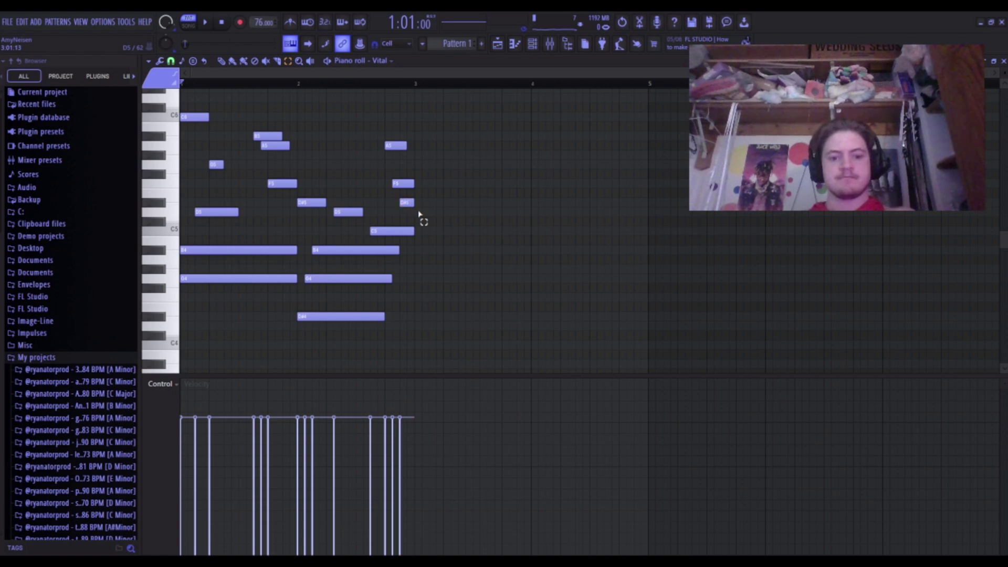
{"action": "key", "text": "ctrl+b"}
{"action": "key", "text": "space"}
Lower bar 3's long G4 chord note to F4 and remove the C6 note that opens the bar.
{"action": "left_click", "coordinate": [430, 296]}
{"action": "left_click", "coordinate": [435, 273]}
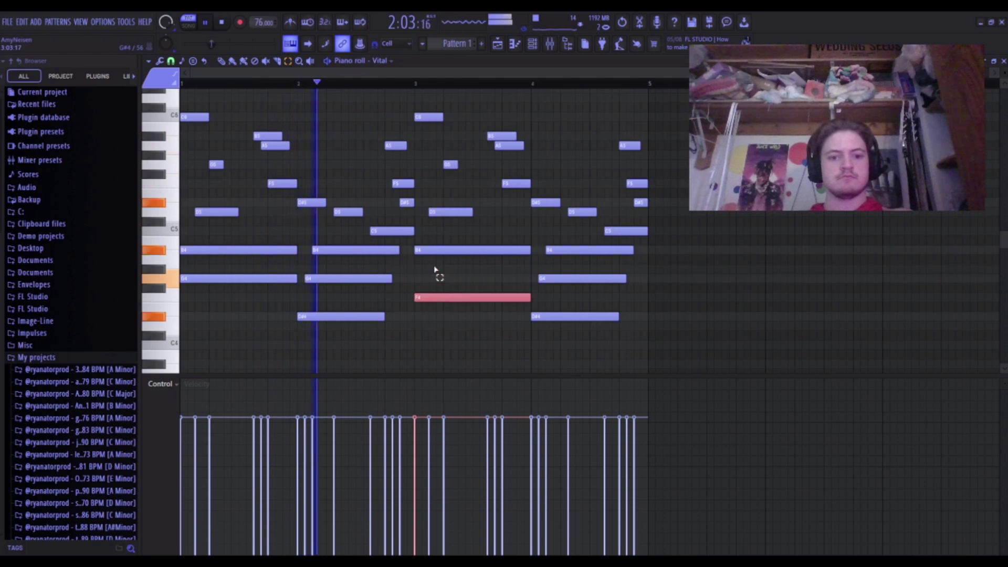
{"action": "key", "text": "Down"}
{"action": "key", "text": "Down"}
{"action": "scroll", "coordinate": [408, 260], "scroll_direction": "down", "scroll_amount": 1}
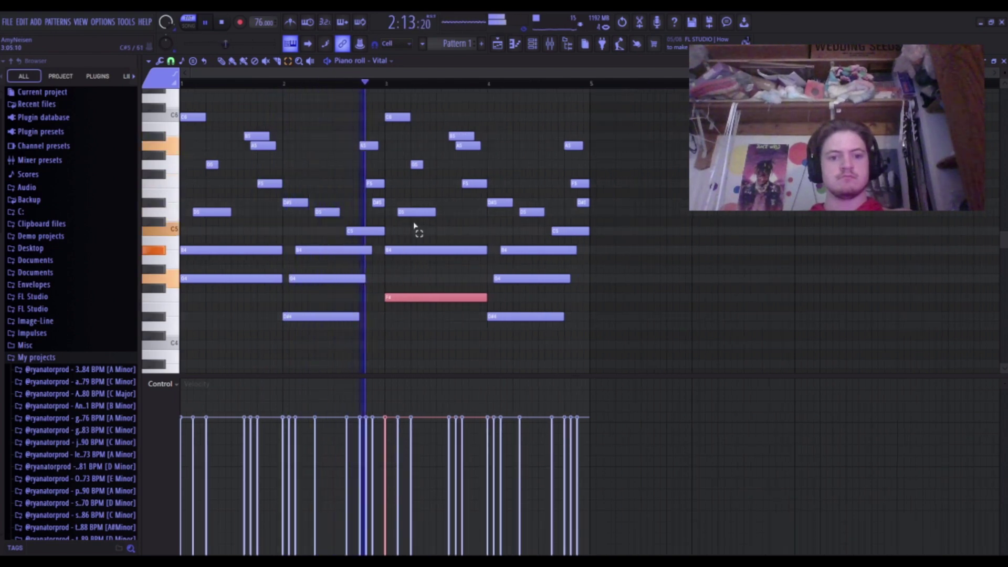
{"action": "key", "text": "space"}
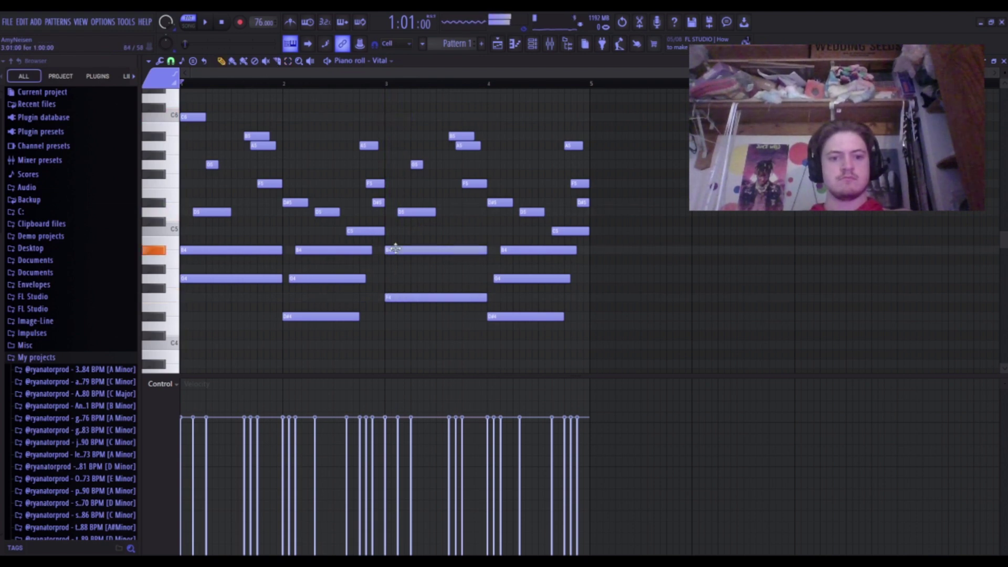
Set the playback position to the start of bar 3 and shift its B4 chord note to start at 3:02.
{"action": "key", "text": "space"}
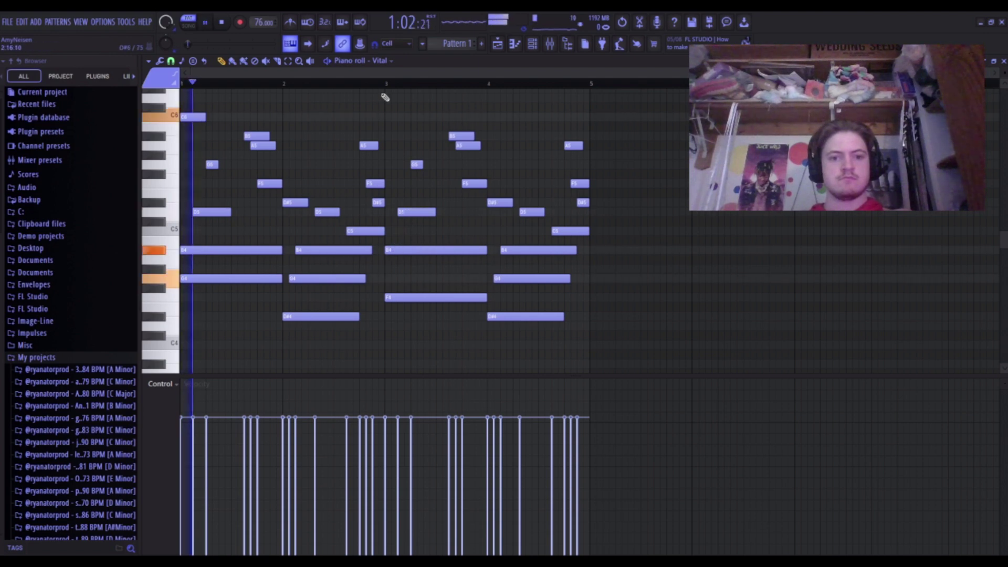
{"action": "left_click", "coordinate": [387, 84]}
{"action": "key", "text": "space"}
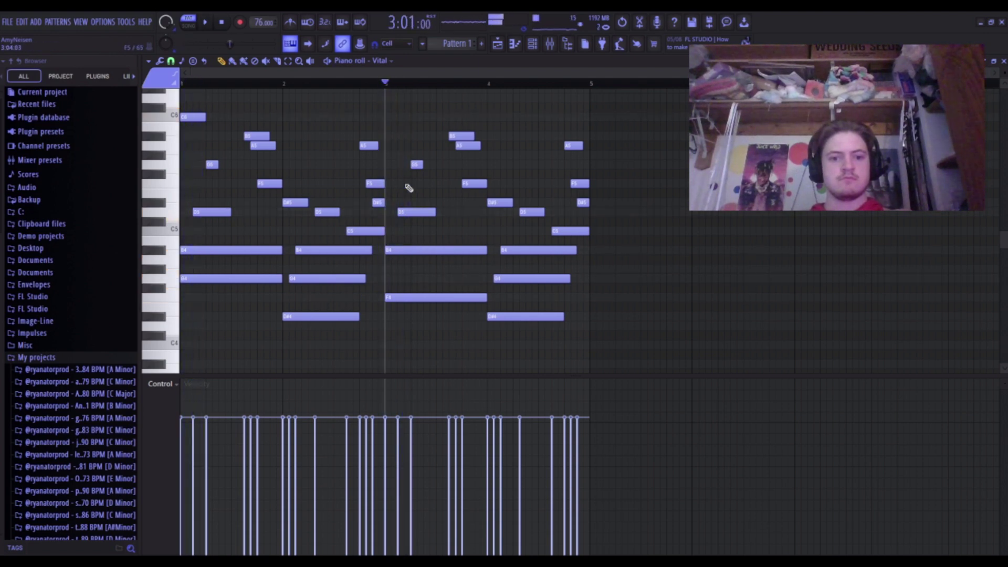
{"action": "left_click_drag", "start_coordinate": [400, 253], "coordinate": [406, 254]}
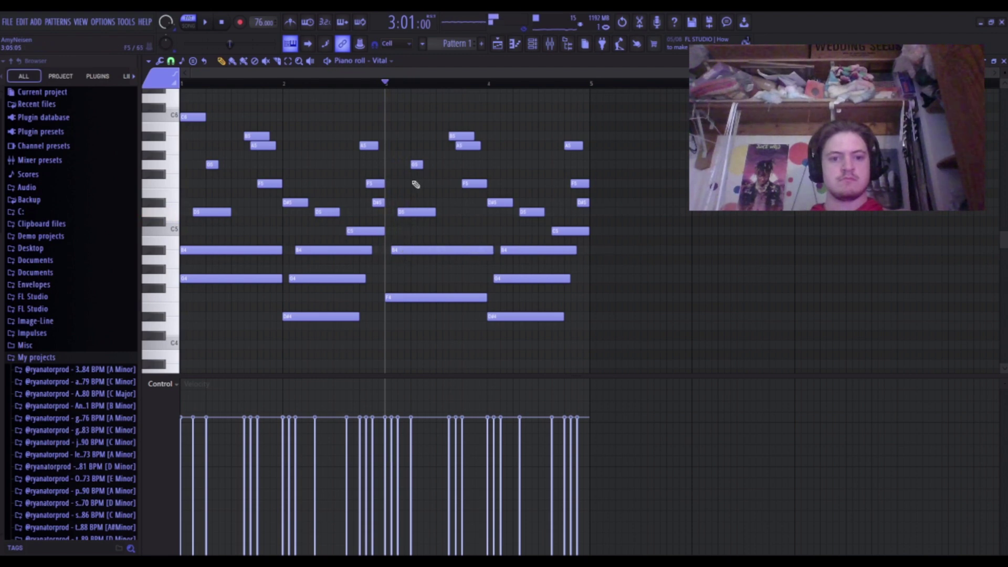
Lower the D5 at 3:03 to C5 and the G5 at 3:05 to D5, extending both to the end of bar 3.
{"action": "left_click", "coordinate": [417, 212]}
{"action": "left_click_drag", "start_coordinate": [415, 215], "coordinate": [415, 234]}
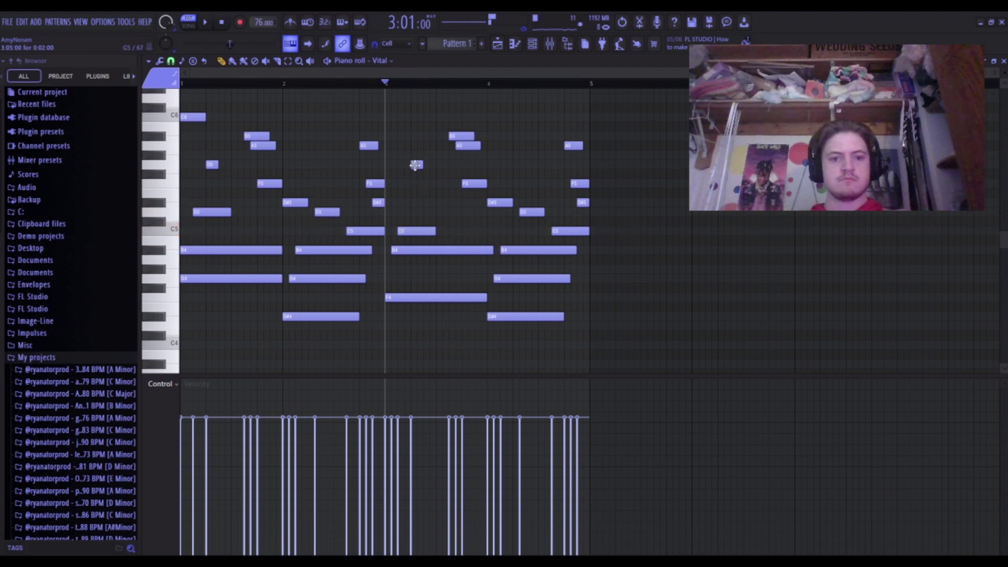
{"action": "left_click_drag", "start_coordinate": [415, 165], "coordinate": [486, 232]}
{"action": "key", "text": "space"}
{"action": "key", "text": "space"}
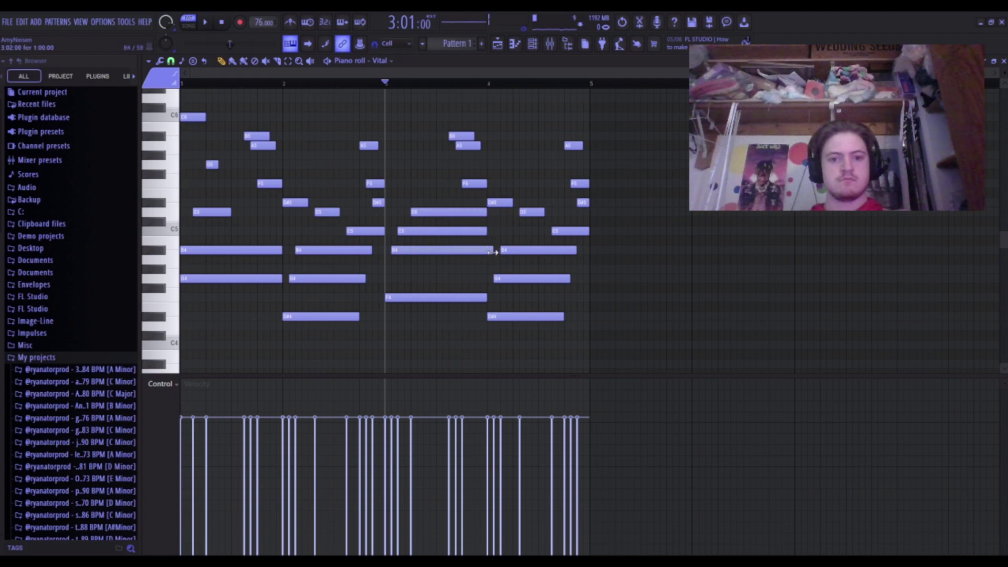
Trim bar 3's B4 note to 15 steps so it ends at the bar line and play the pattern from the start.
{"action": "key", "text": "space"}
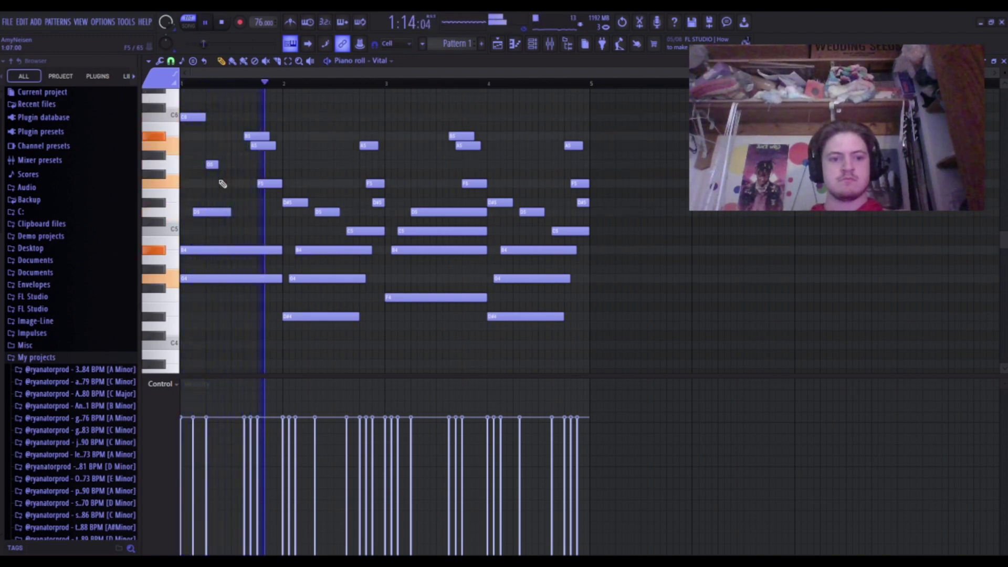
{"action": "scroll", "coordinate": [196, 210], "scroll_direction": "up", "scroll_amount": 2}
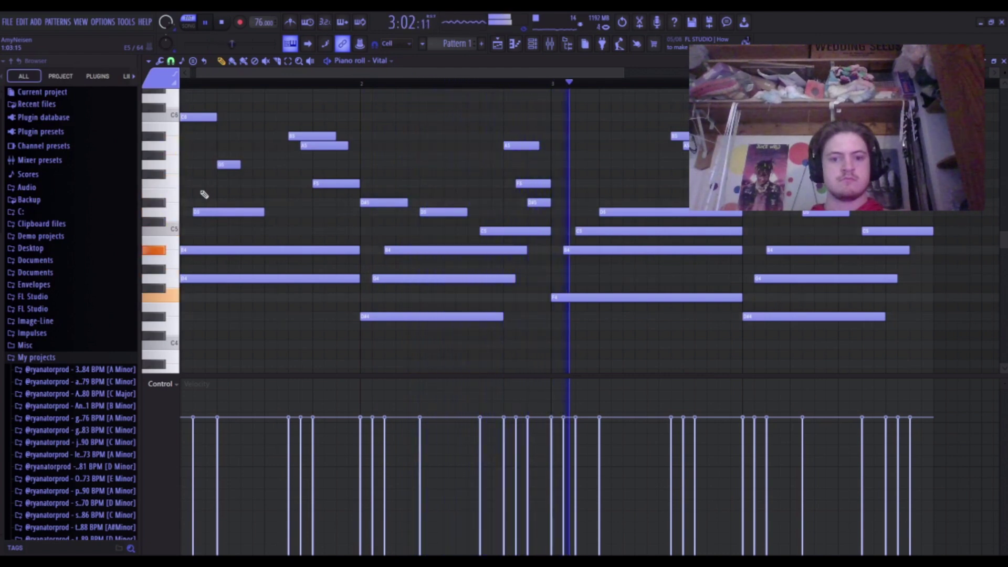
{"action": "key", "text": "space"}
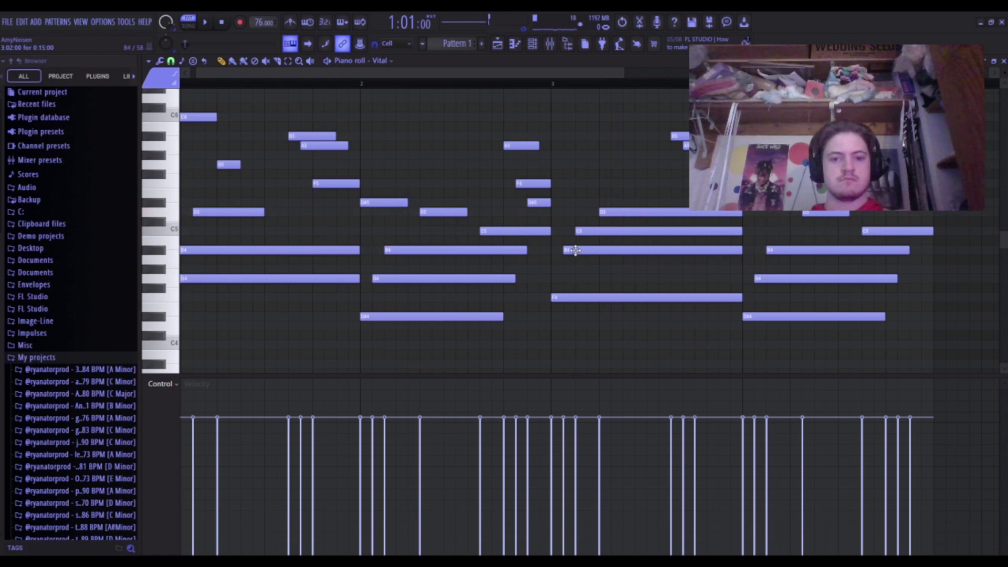
Shift bar 3's B4, C5 and D5 notes to start at 3:03, 3:04 and 3:07, trimming them to the bar line.
{"action": "left_click_drag", "start_coordinate": [577, 249], "coordinate": [636, 213]}
{"action": "key", "text": "space"}
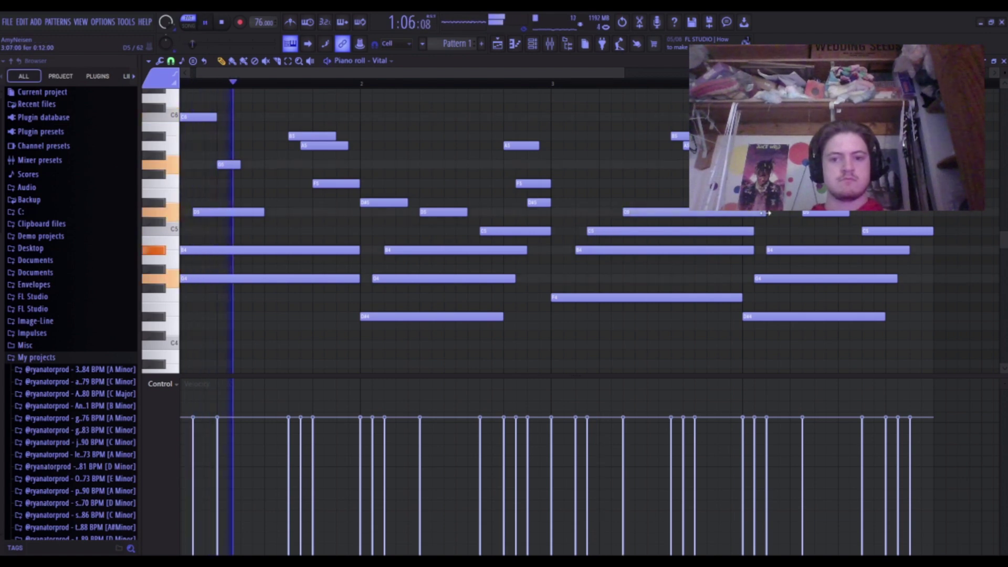
{"action": "left_click_drag", "start_coordinate": [763, 213], "coordinate": [740, 249]}
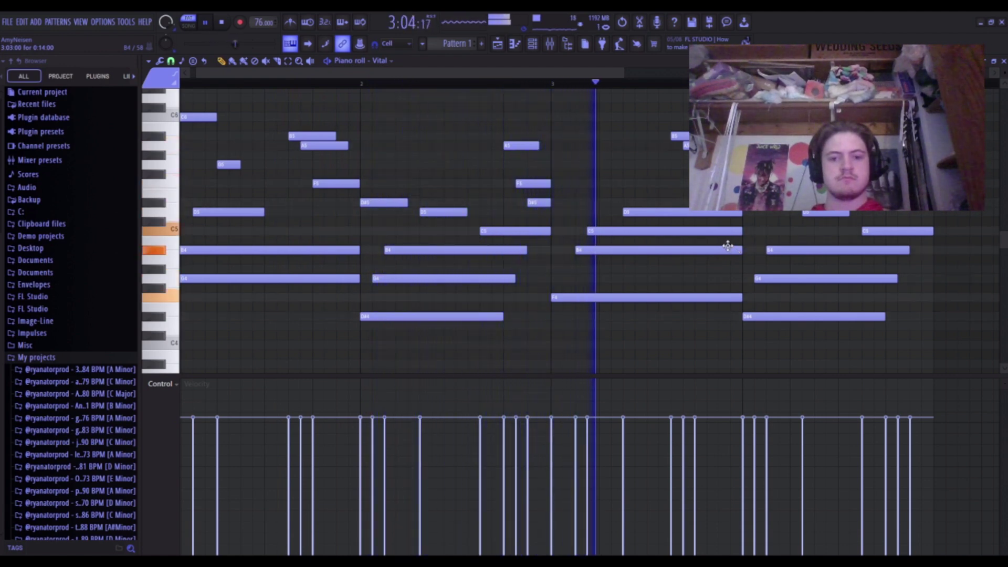
{"action": "key", "text": "space"}
Shift bar 3's B4 note back to start at 3:02 and audition the C5 and D5 above it.
{"action": "left_click_drag", "start_coordinate": [635, 250], "coordinate": [627, 251]}
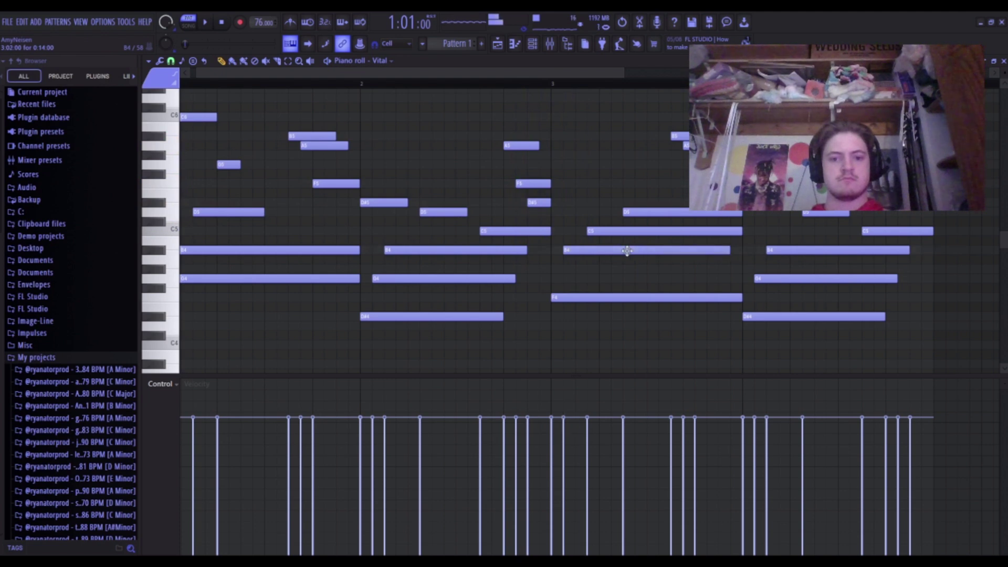
{"action": "left_click", "coordinate": [596, 230]}
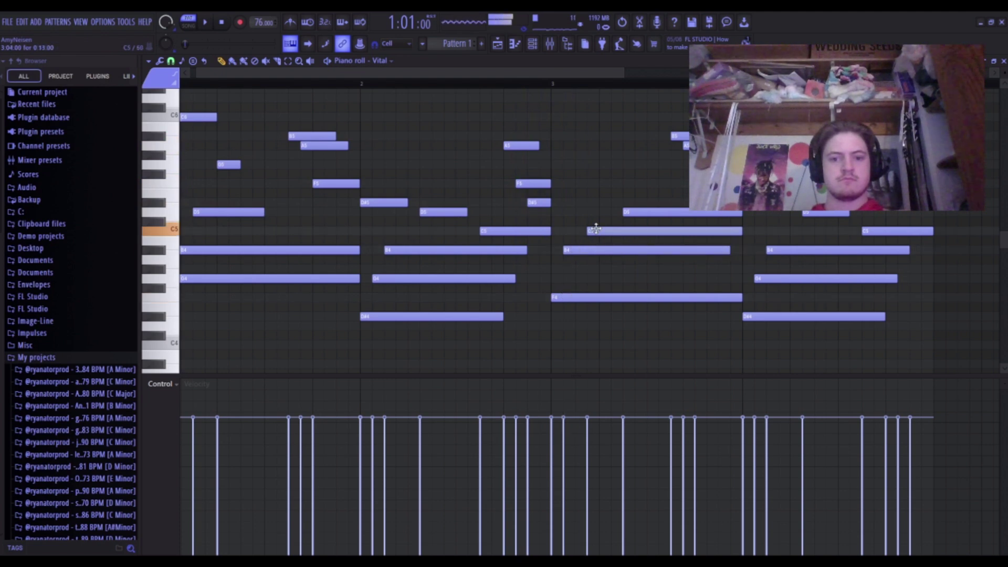
{"action": "left_click", "coordinate": [629, 212]}
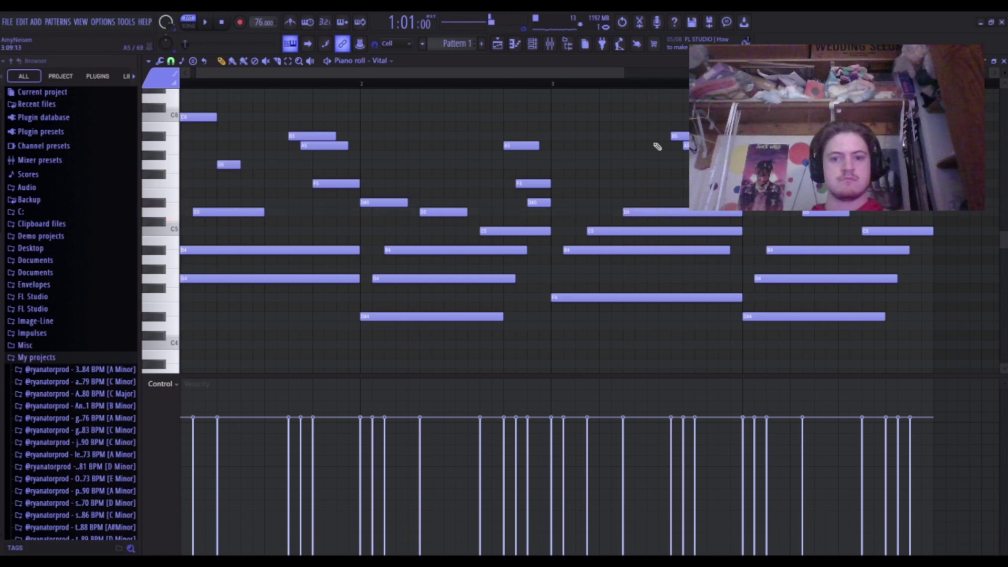
Rework the closing run of bar 3 into F5 at 3:11, D#5 at 3:13 and D5 at 3:14.
{"action": "left_click_drag", "start_coordinate": [679, 136], "coordinate": [704, 202]}
{"action": "left_click_drag", "start_coordinate": [700, 146], "coordinate": [725, 216]}
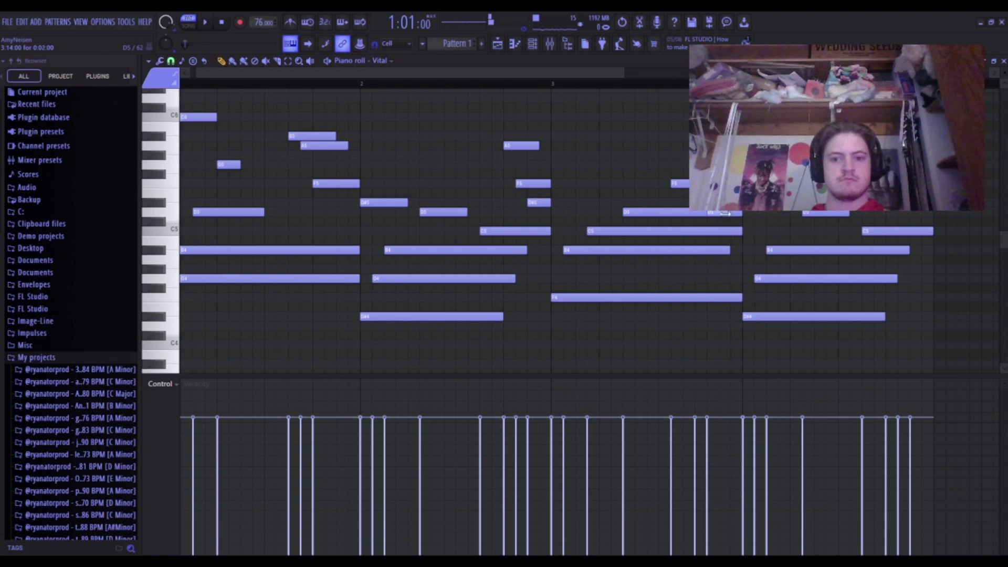
{"action": "left_click", "coordinate": [751, 203]}
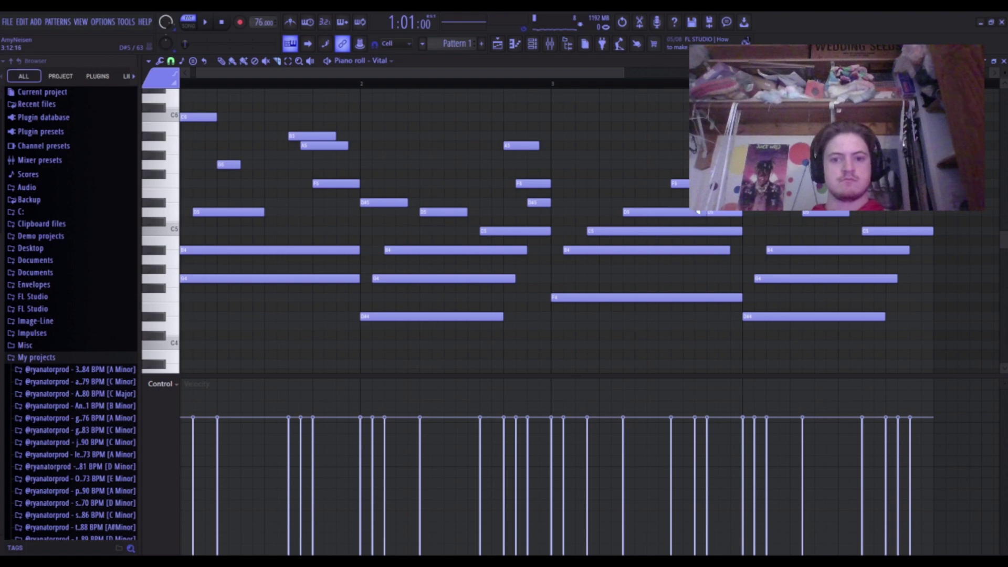
Fit bar 3's D5 at 3:07 to six steps and its B4 to the bar line, and delete the F5 at 3:11.
{"action": "key", "text": "space"}
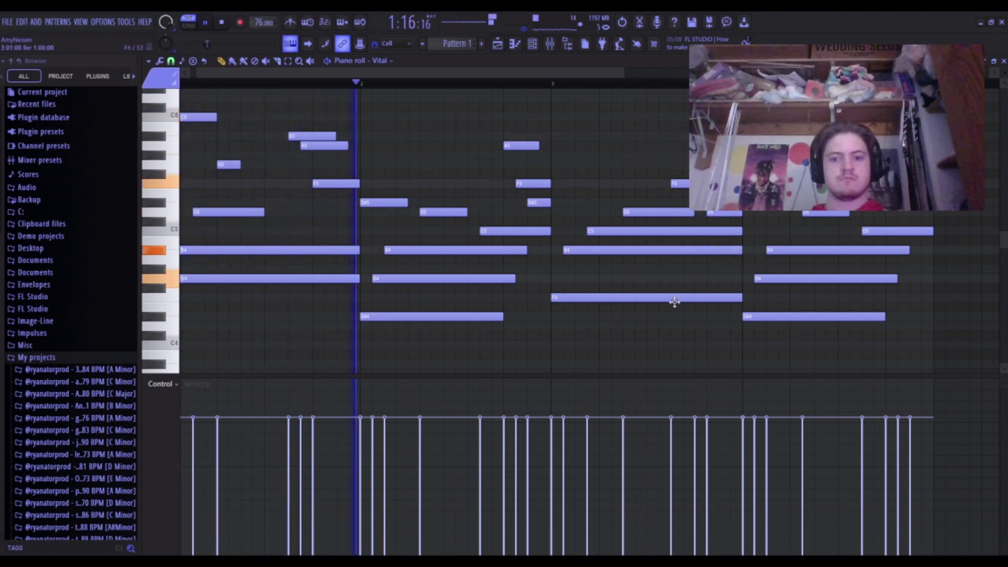
{"action": "scroll", "coordinate": [679, 305], "scroll_direction": "down", "scroll_amount": 3}
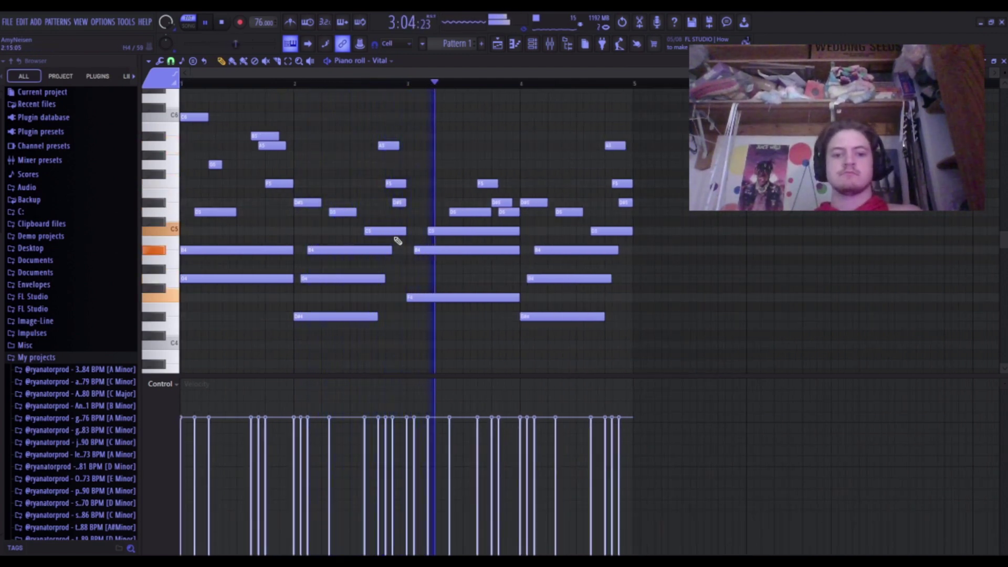
{"action": "key", "text": "space"}
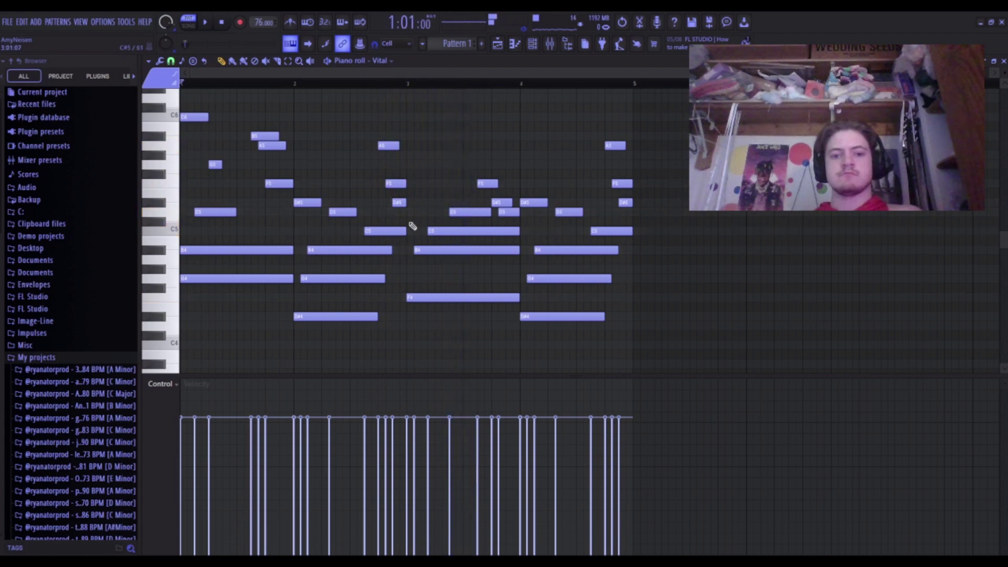
{"action": "right_click", "coordinate": [477, 185]}
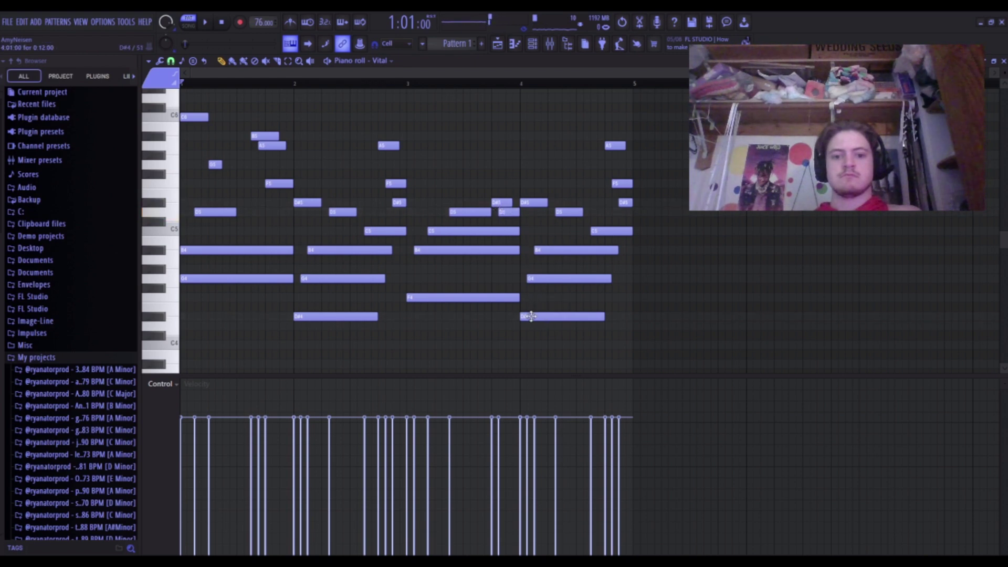
Try a twelve-step F#3 note beneath the chord at 4:01 and remove it.
{"action": "mouse_move", "coordinate": [520, 345]}
{"action": "left_mouse_down"}
{"action": "mouse_move", "coordinate": [510, 380]}
{"action": "mouse_move", "coordinate": [522, 341]}
{"action": "mouse_move", "coordinate": [521, 361]}
{"action": "left_mouse_up"}
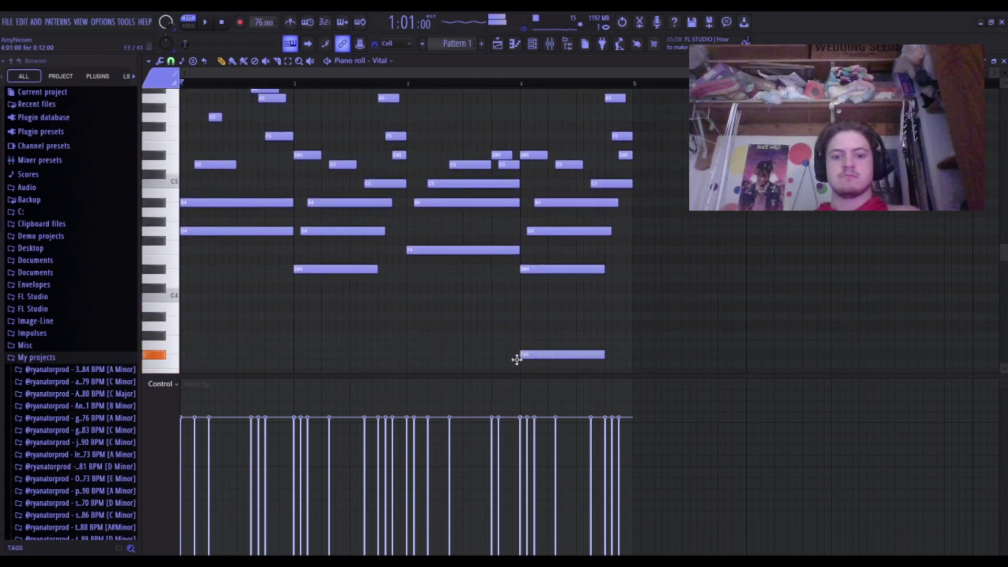
{"action": "right_click", "coordinate": [524, 356]}
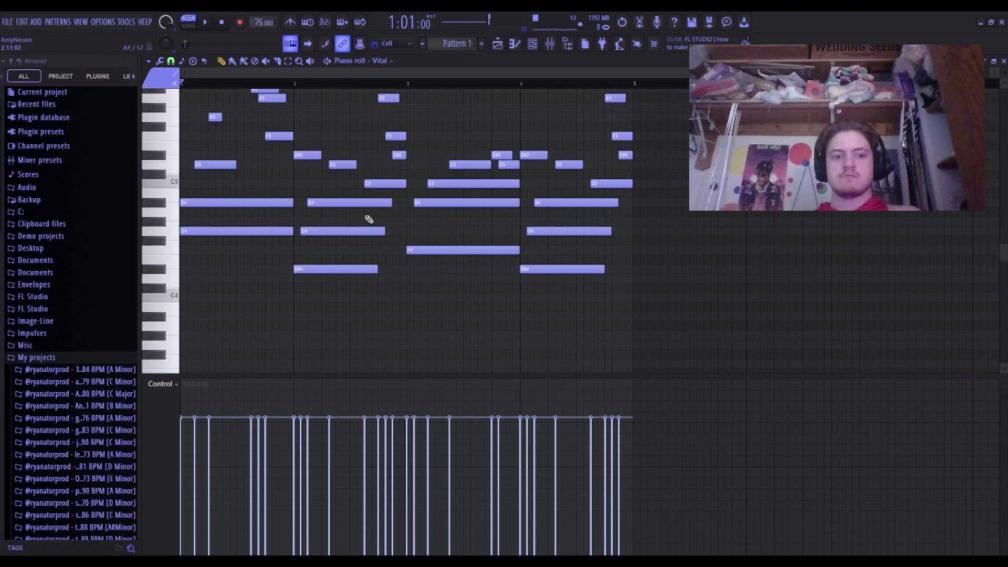
{"action": "scroll", "coordinate": [369, 220], "scroll_direction": "up", "scroll_amount": 3}
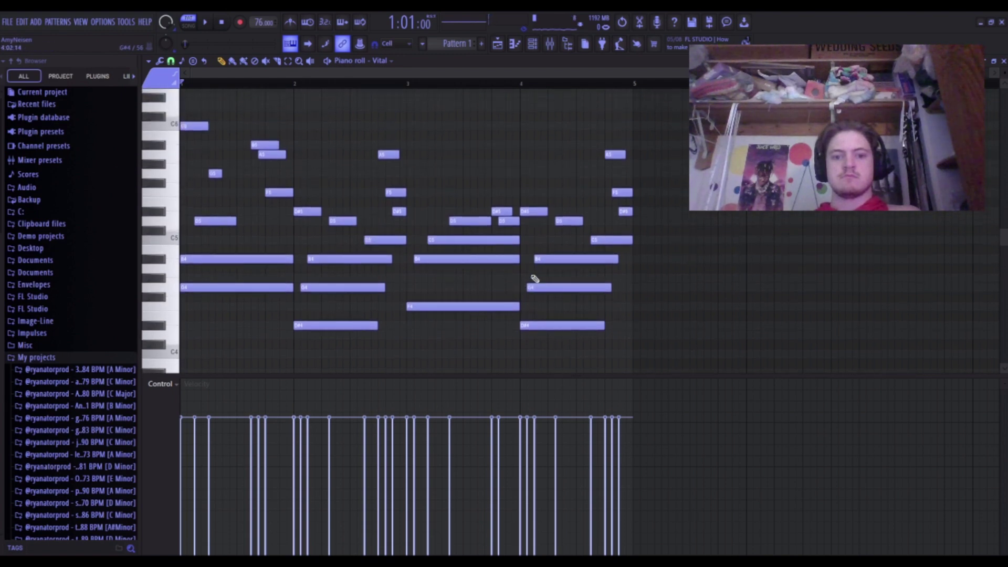
Try a G#4 note at 4:02 and a twelve-step F#4 note at 4:01 in bar 4's chord, and remove both.
{"action": "left_click", "coordinate": [534, 279]}
{"action": "right_click", "coordinate": [555, 280]}
{"action": "left_click", "coordinate": [527, 310]}
{"action": "left_click_drag", "start_coordinate": [540, 306], "coordinate": [535, 299]}
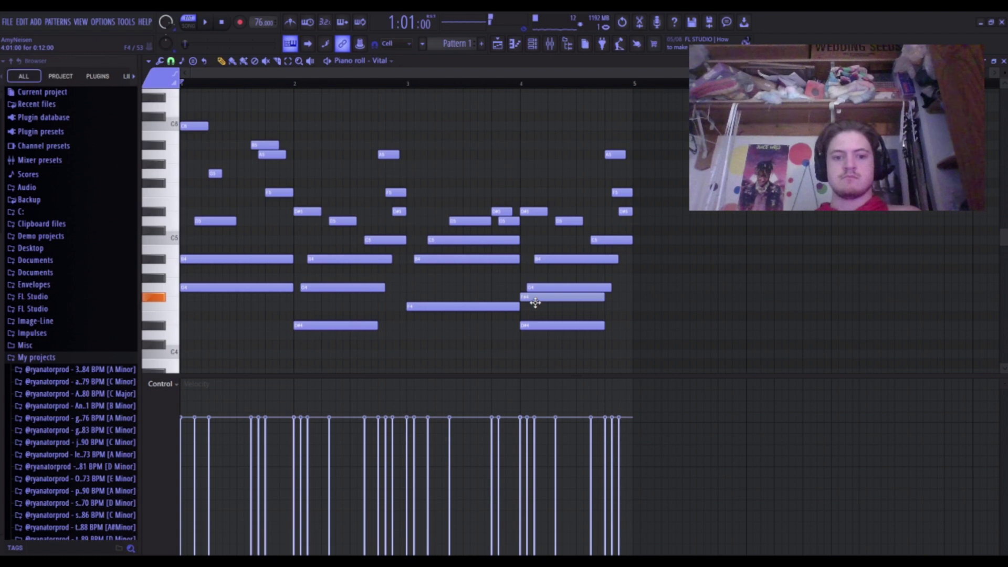
{"action": "right_click", "coordinate": [538, 299]}
Audition the pattern and raise bar 3's opening full-bar F4 note to G4.
{"action": "key", "text": "space"}
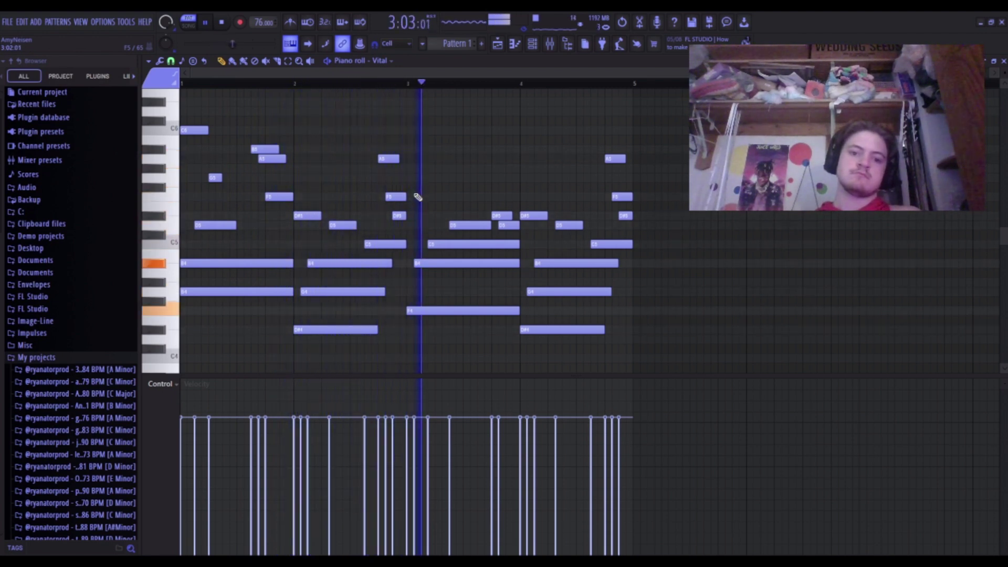
{"action": "key", "text": "space"}
{"action": "key", "text": "space"}
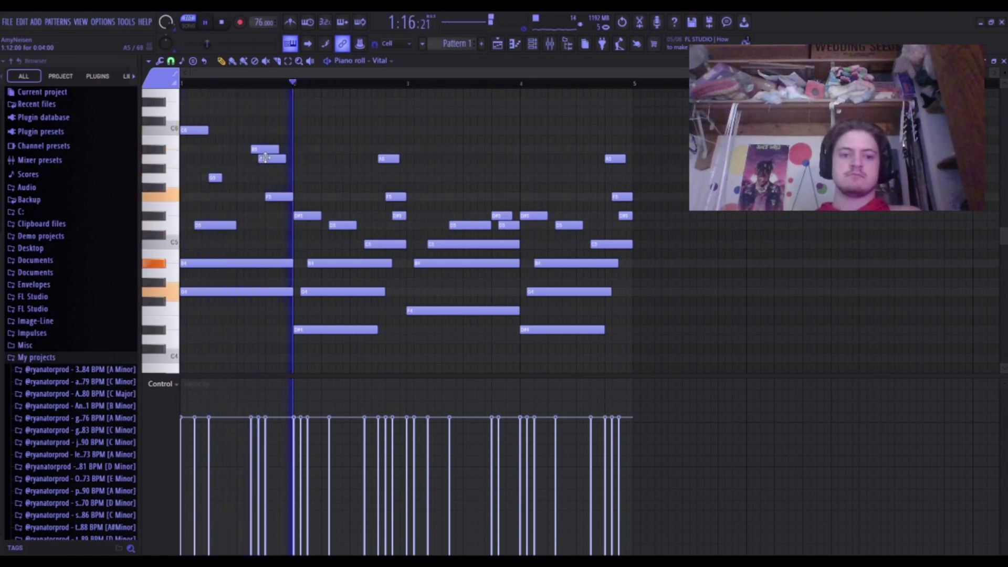
{"action": "key", "text": "space"}
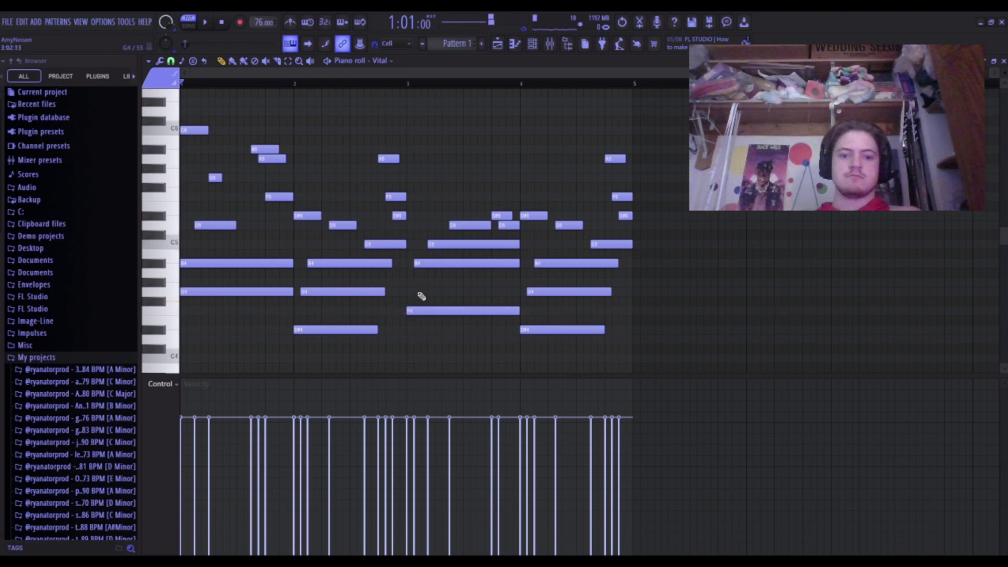
{"action": "left_click", "coordinate": [409, 291]}
{"action": "right_click", "coordinate": [418, 295]}
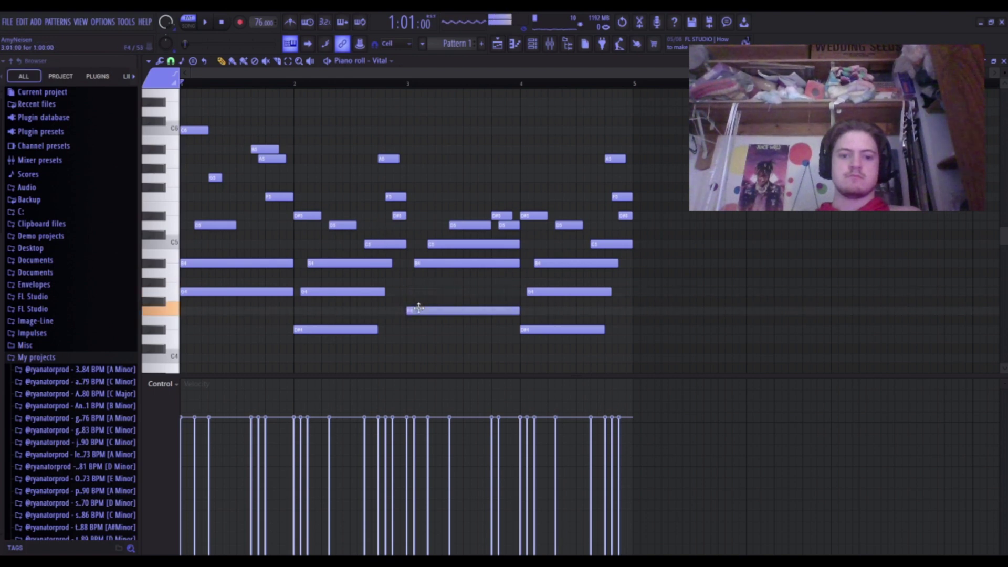
{"action": "left_click_drag", "start_coordinate": [418, 307], "coordinate": [416, 289]}
Delete the A5, F5 and D#5 notes of the closing run in bar 2 during playback.
{"action": "key", "text": "space"}
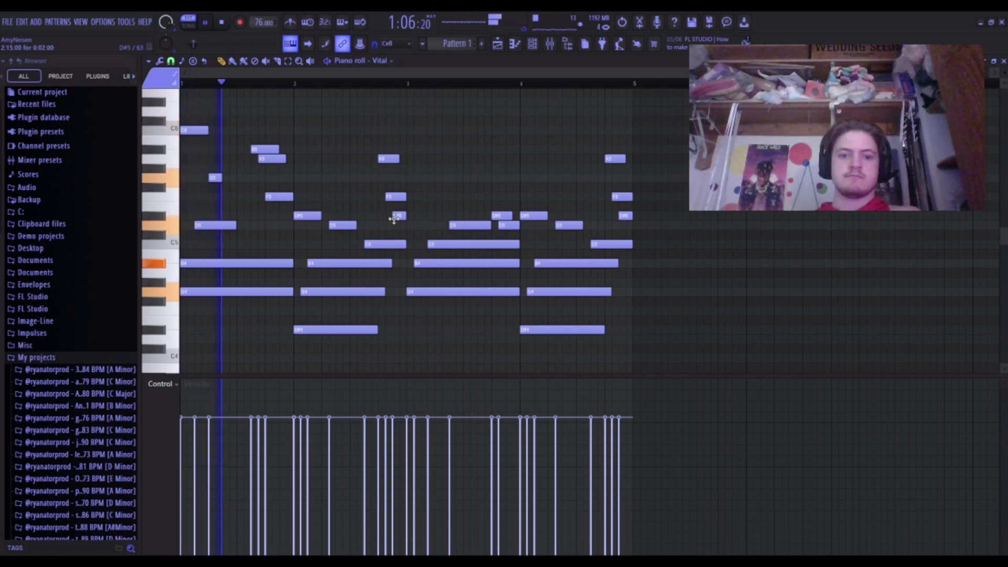
{"action": "right_click", "coordinate": [399, 217]}
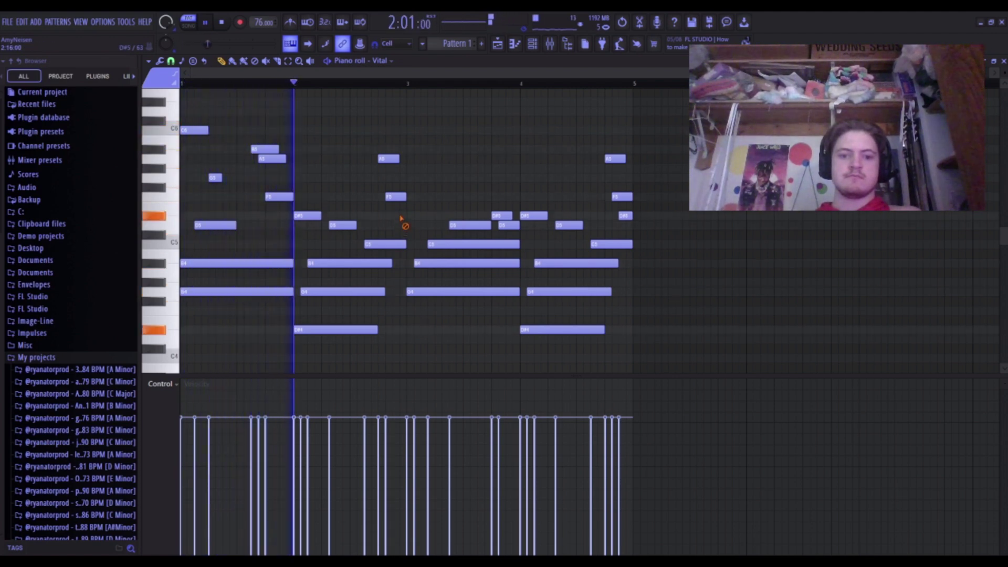
{"action": "right_click", "coordinate": [392, 197]}
{"action": "right_click", "coordinate": [383, 159]}
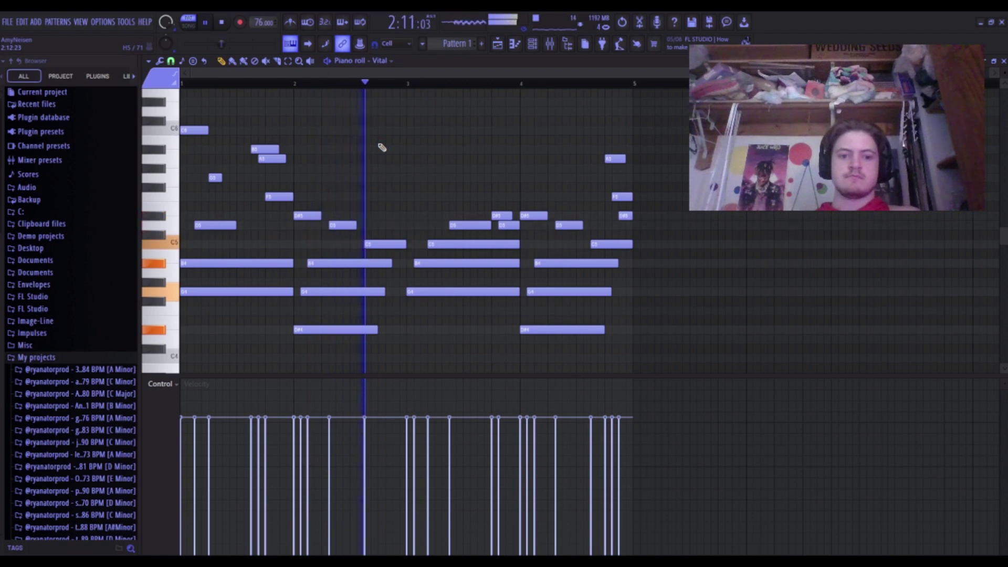
{"action": "key", "text": "space"}
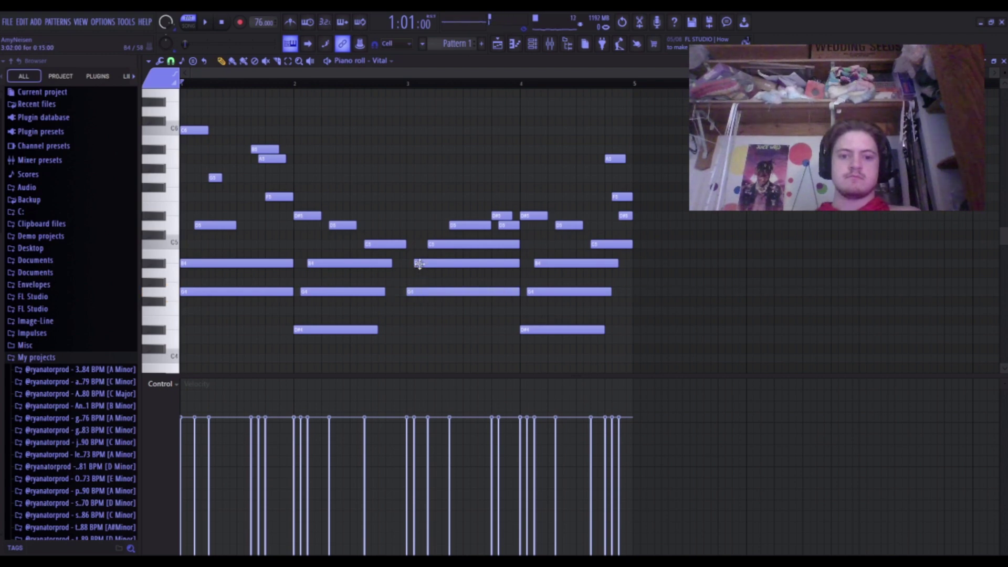
Delay bar 3's B4 note to 3:04 and its C5 note to 3:05, and audition from the start of bar 3.
{"action": "left_click_drag", "start_coordinate": [419, 264], "coordinate": [443, 247]}
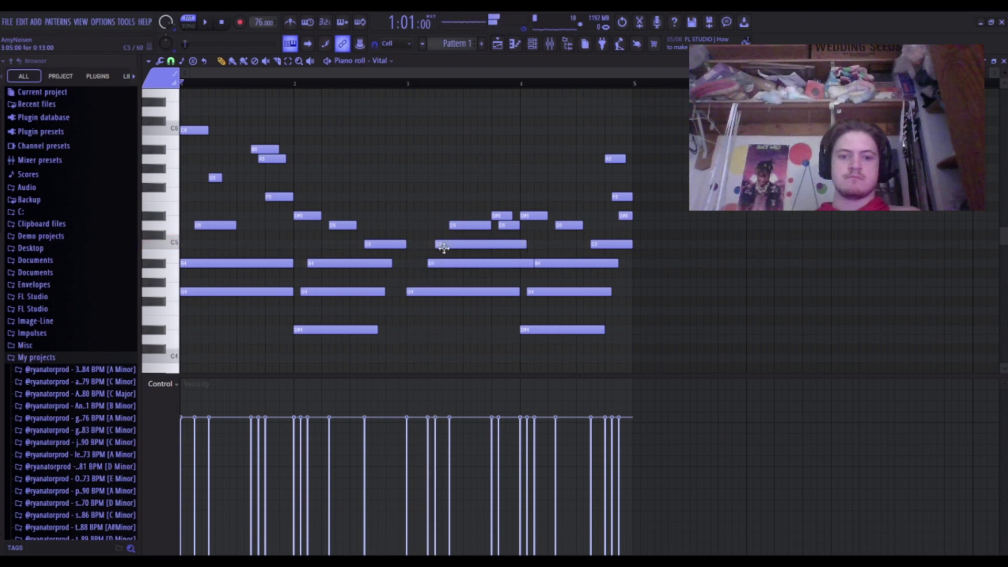
{"action": "left_click", "coordinate": [407, 93]}
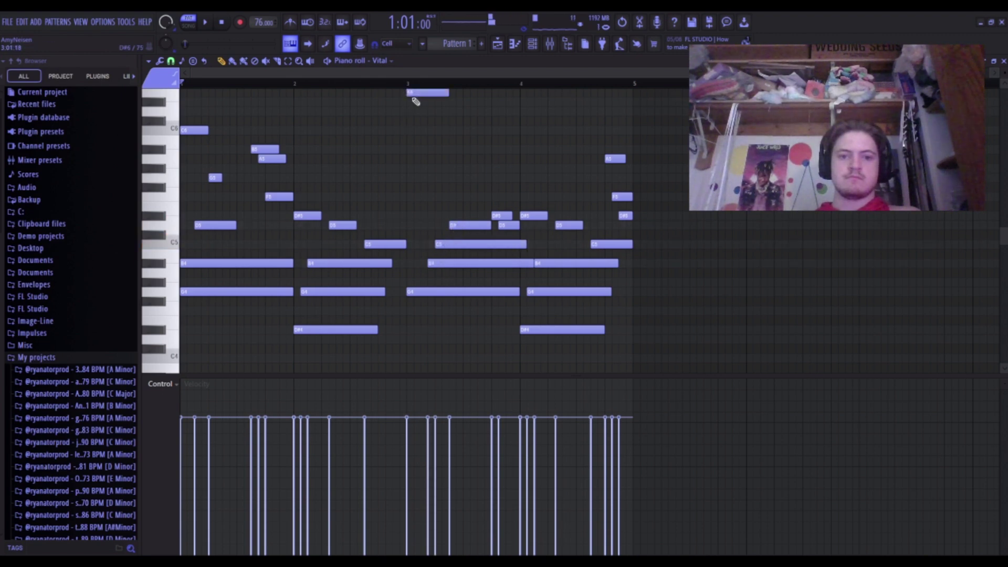
{"action": "right_click", "coordinate": [412, 93]}
{"action": "left_click", "coordinate": [409, 83]}
{"action": "key", "text": "space"}
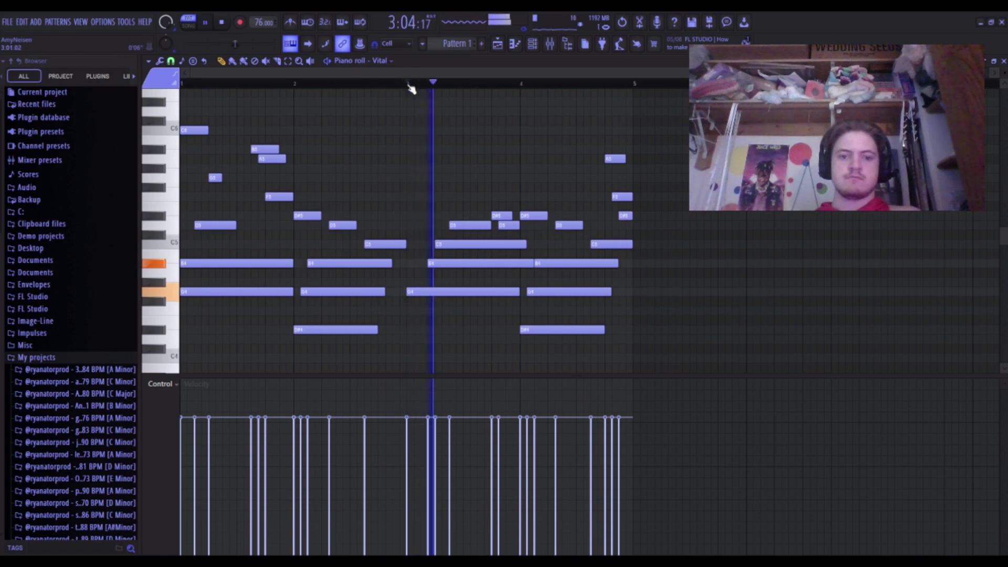
{"action": "key", "text": "space"}
{"action": "key", "text": "space"}
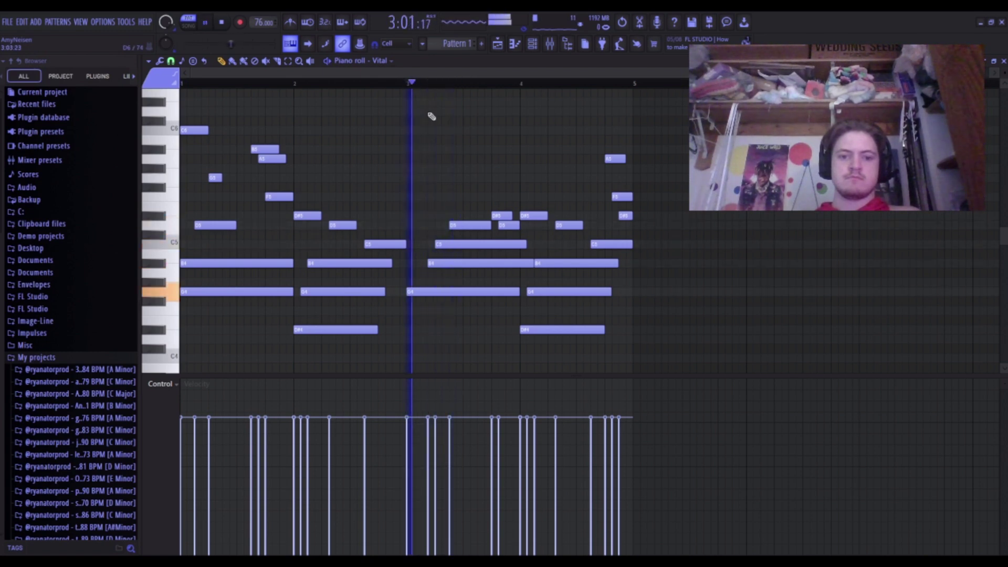
{"action": "key", "text": "space"}
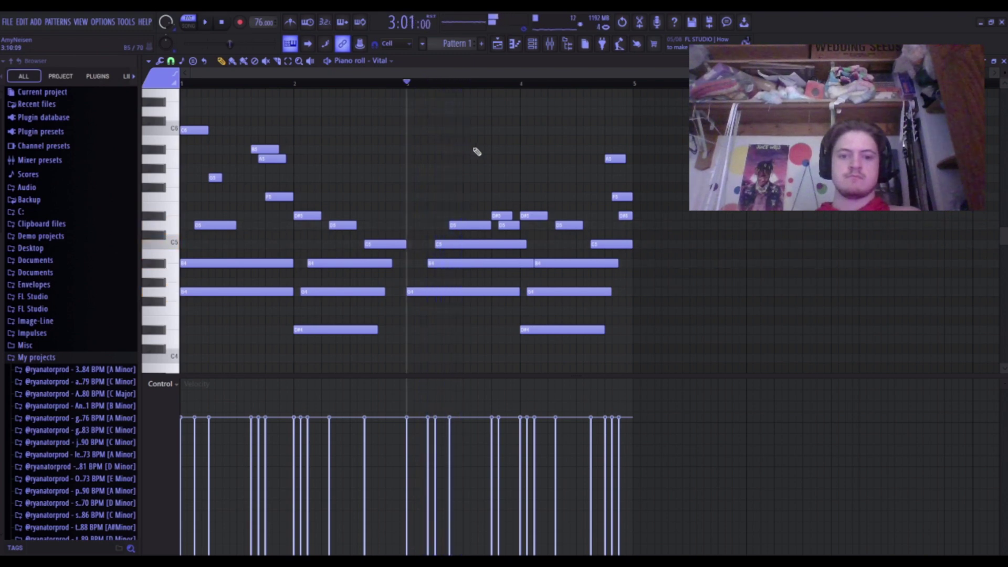
Move bar 3's closing D#5 to 3:10 and D5 to 3:11, and play the bar.
{"action": "mouse_move", "coordinate": [493, 211]}
{"action": "left_mouse_down"}
{"action": "mouse_move", "coordinate": [475, 213]}
{"action": "mouse_move", "coordinate": [499, 225]}
{"action": "mouse_move", "coordinate": [480, 225]}
{"action": "left_mouse_up"}
{"action": "key", "text": "space"}
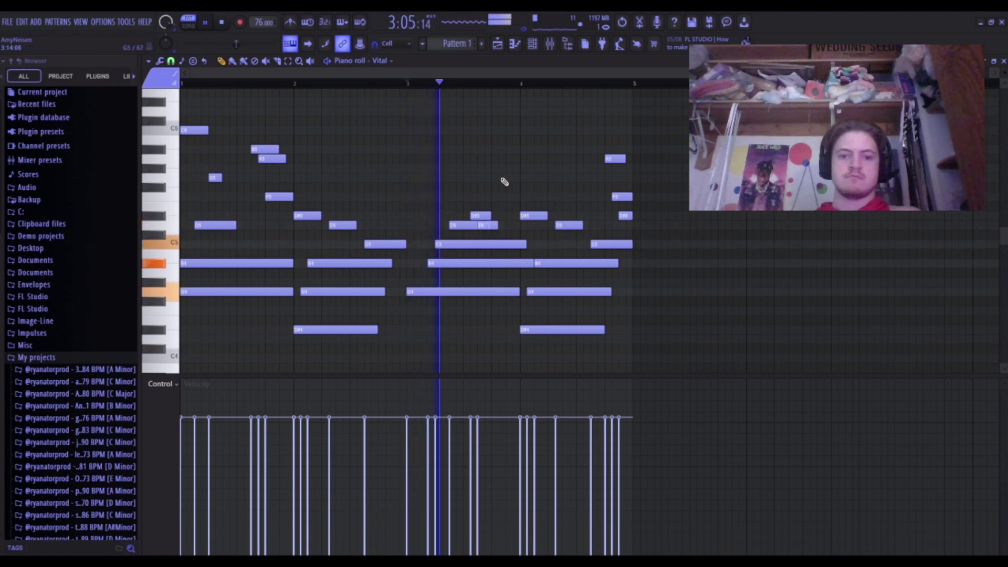
{"action": "key", "text": "space"}
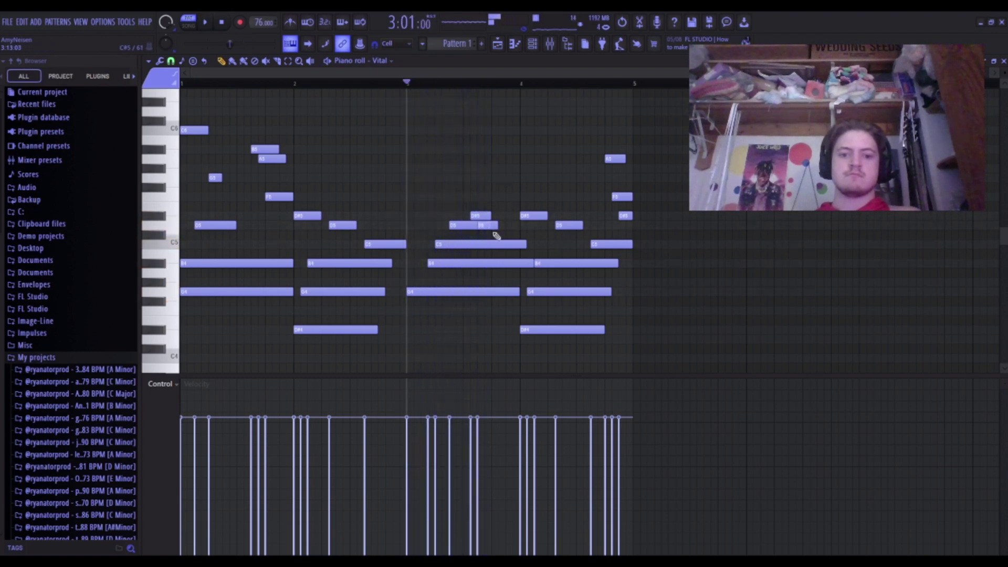
Add a three-step G#4 note at 3:14 and shorten bar 3's G4 to end where it begins.
{"action": "left_click_drag", "start_coordinate": [499, 239], "coordinate": [494, 279]}
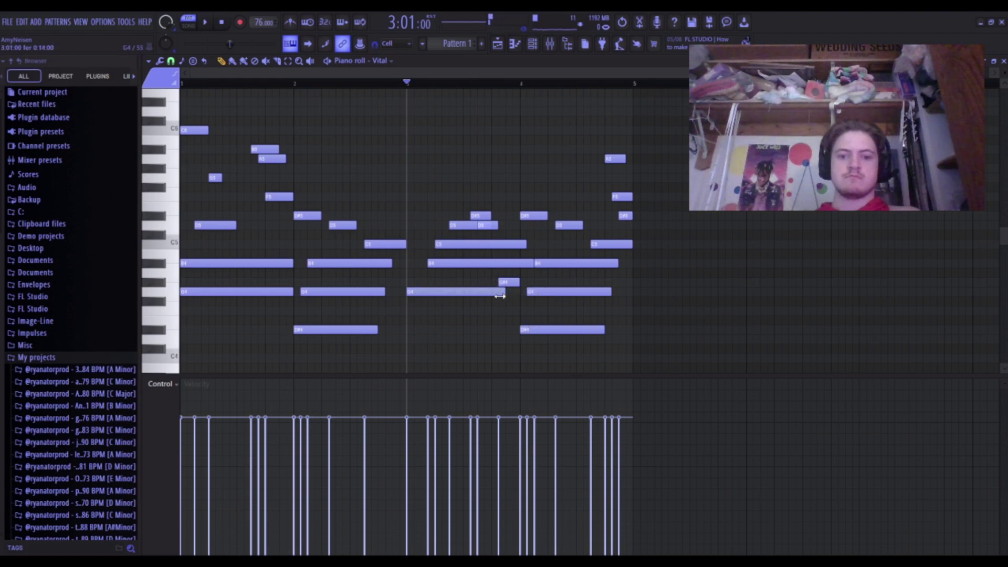
{"action": "left_click_drag", "start_coordinate": [499, 295], "coordinate": [497, 296]}
{"action": "key", "text": "space"}
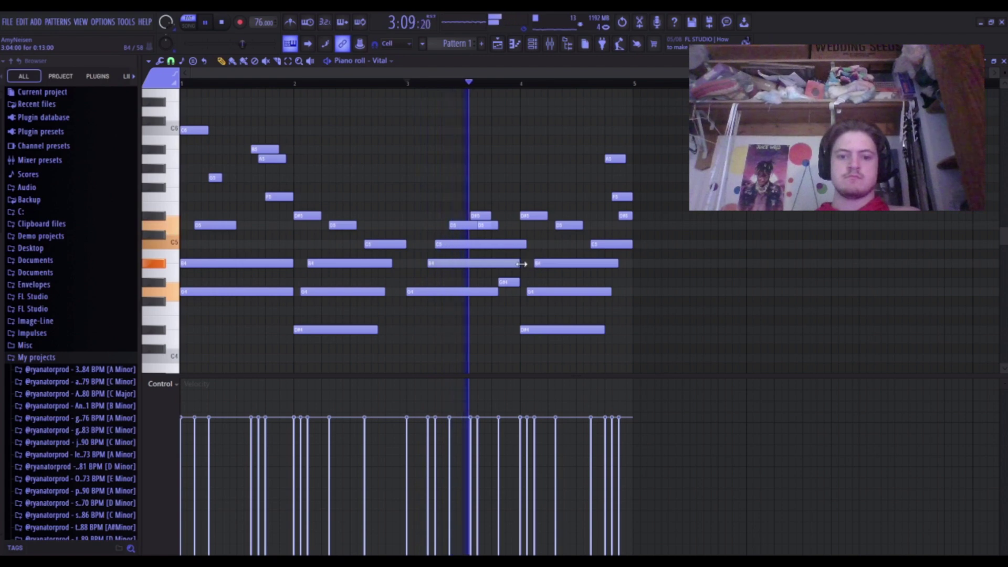
{"action": "key", "text": "space"}
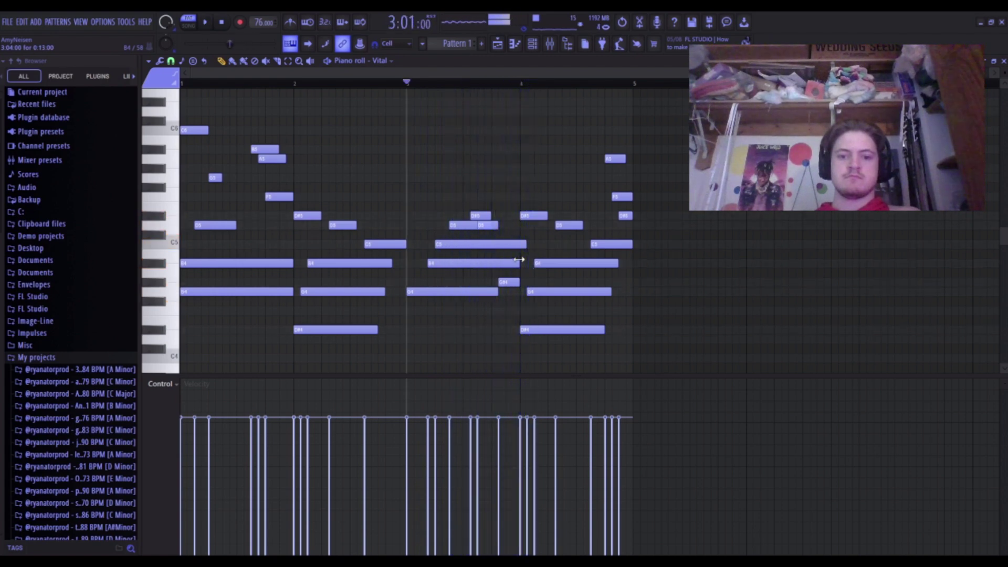
Raise the note at 3:14 to A4 and shorten bar 3's B4 to ten steps and its D5 at 3:07 to three.
{"action": "left_click_drag", "start_coordinate": [509, 284], "coordinate": [508, 270]}
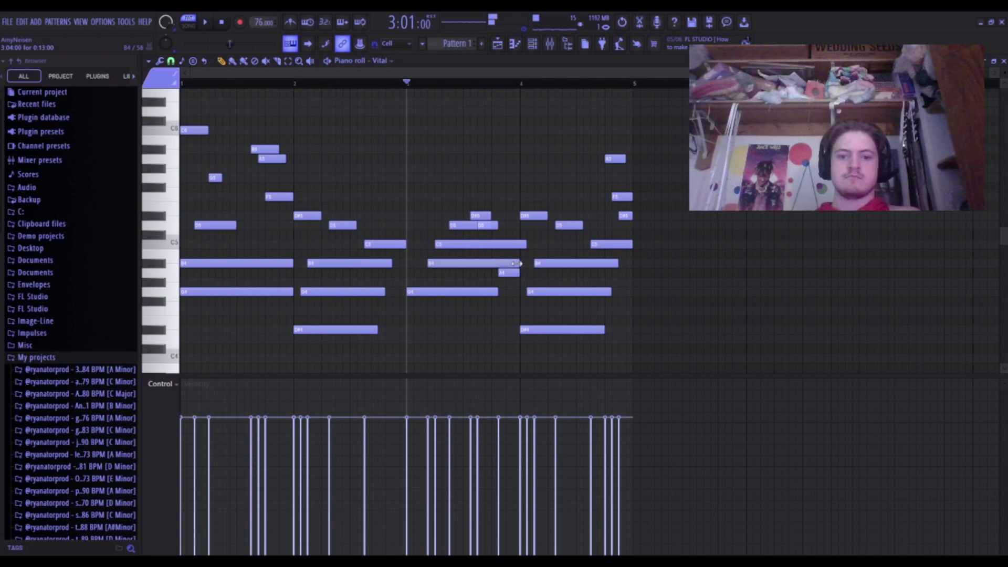
{"action": "key", "text": "space"}
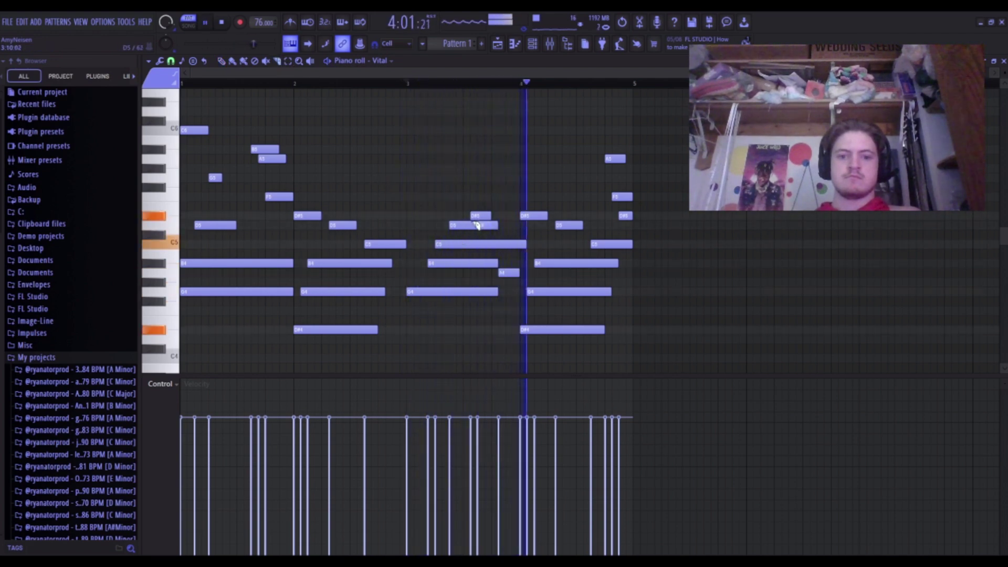
{"action": "key", "text": "space"}
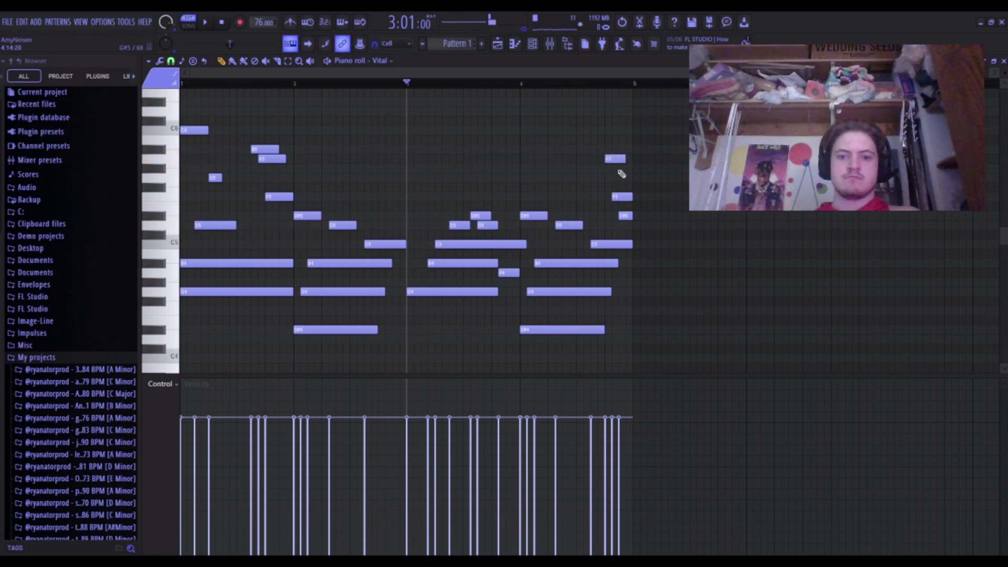
Try lowering the A5 note at 4:13 to G5 and audition bars 3 and 4.
{"action": "left_click_drag", "start_coordinate": [615, 163], "coordinate": [614, 180]}
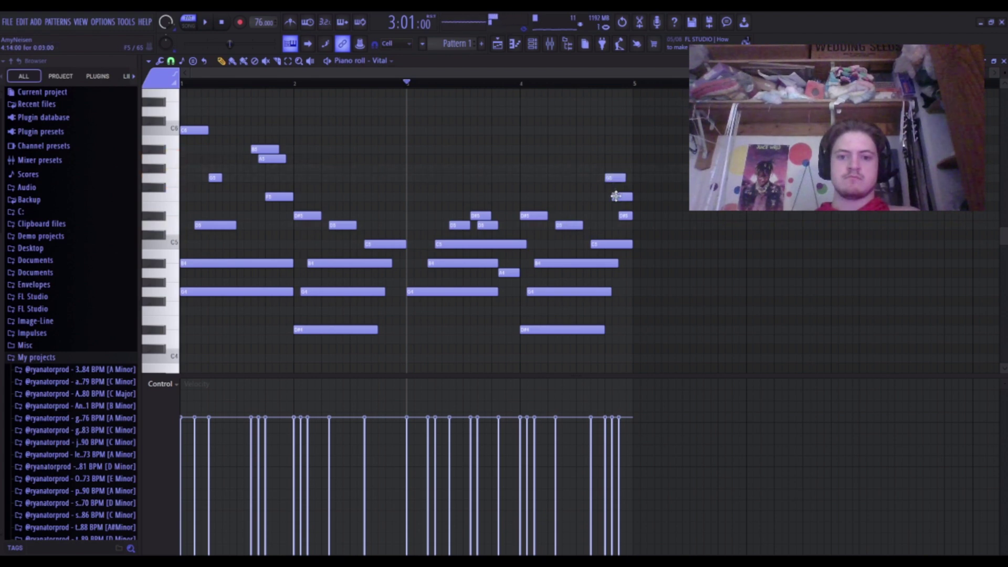
{"action": "left_click", "coordinate": [616, 196]}
{"action": "key", "text": "space"}
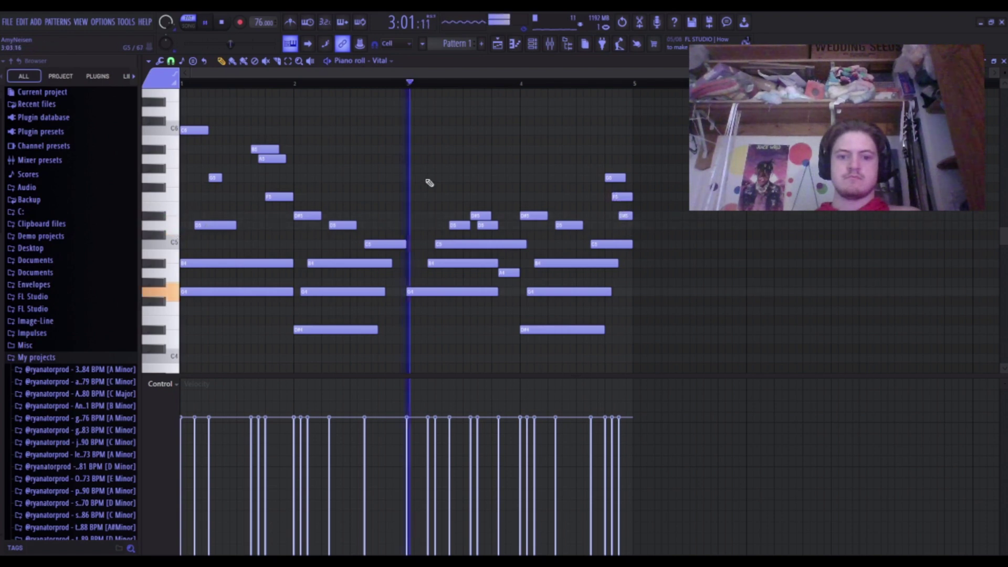
{"action": "scroll", "coordinate": [541, 191], "scroll_direction": "down", "scroll_amount": 1}
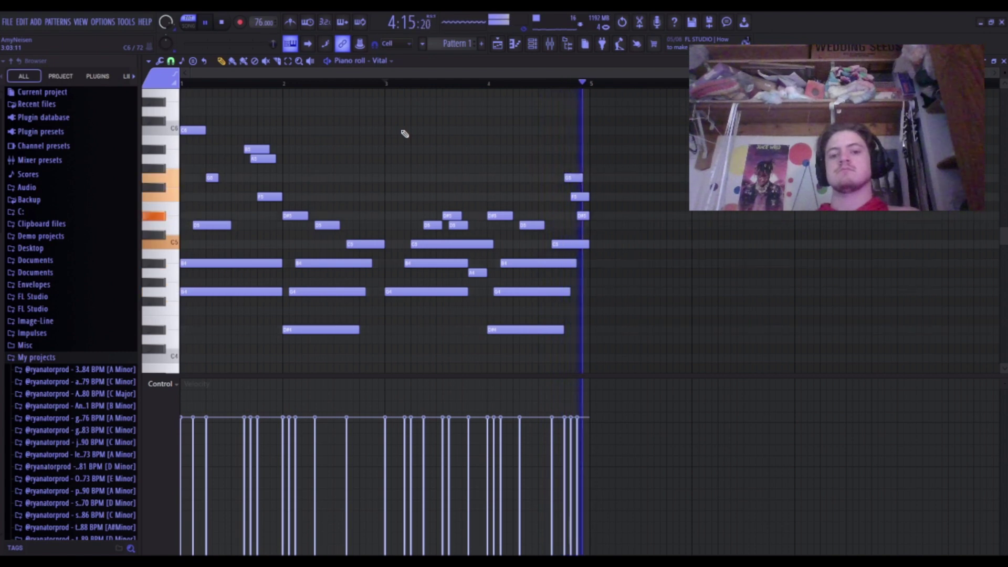
{"action": "key", "text": "space"}
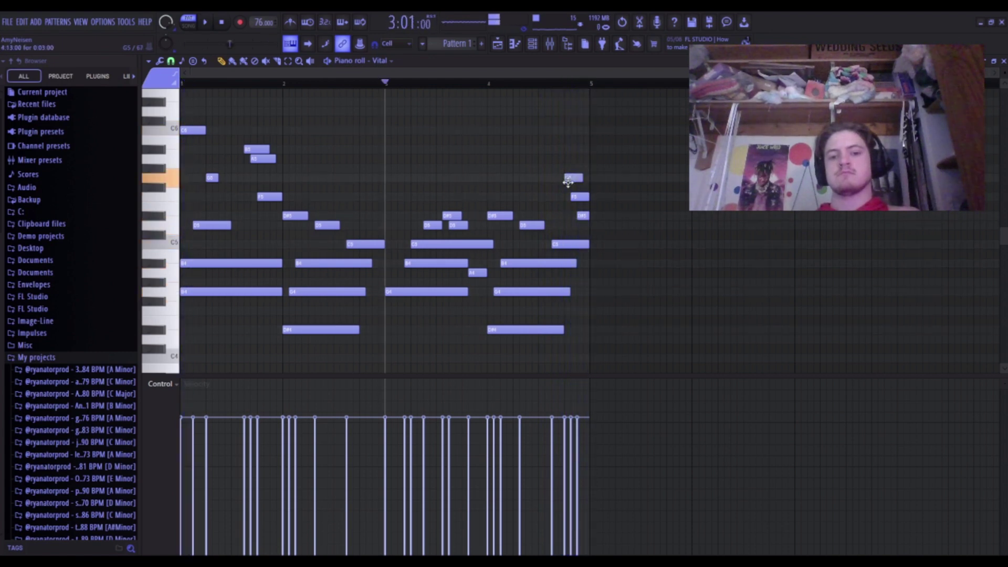
Rework bar 4's closing run into D#5 at 4:13, D5 at 4:14 and a two-step C5 at 4:15.
{"action": "left_click_drag", "start_coordinate": [565, 199], "coordinate": [574, 231]}
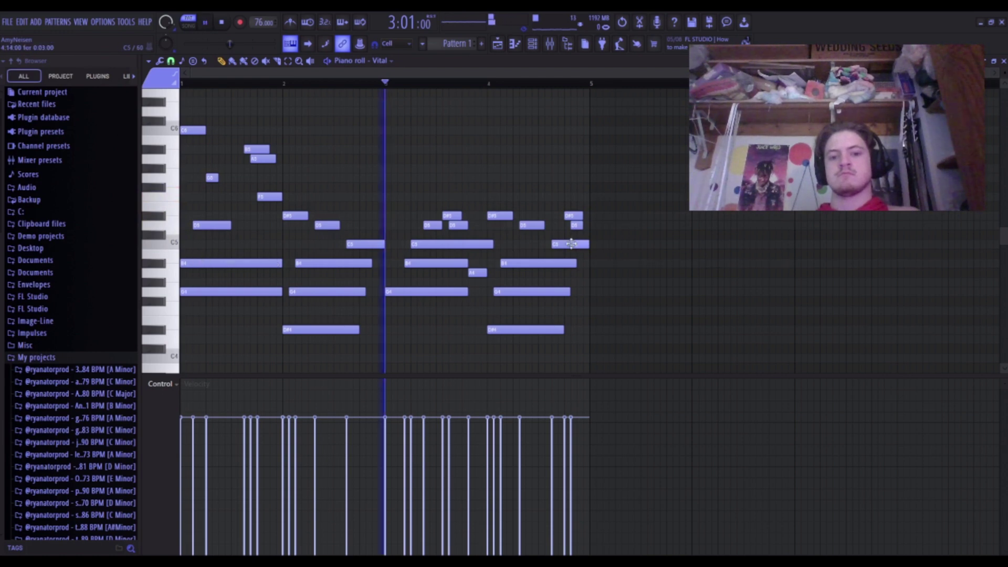
{"action": "left_click", "coordinate": [586, 244]}
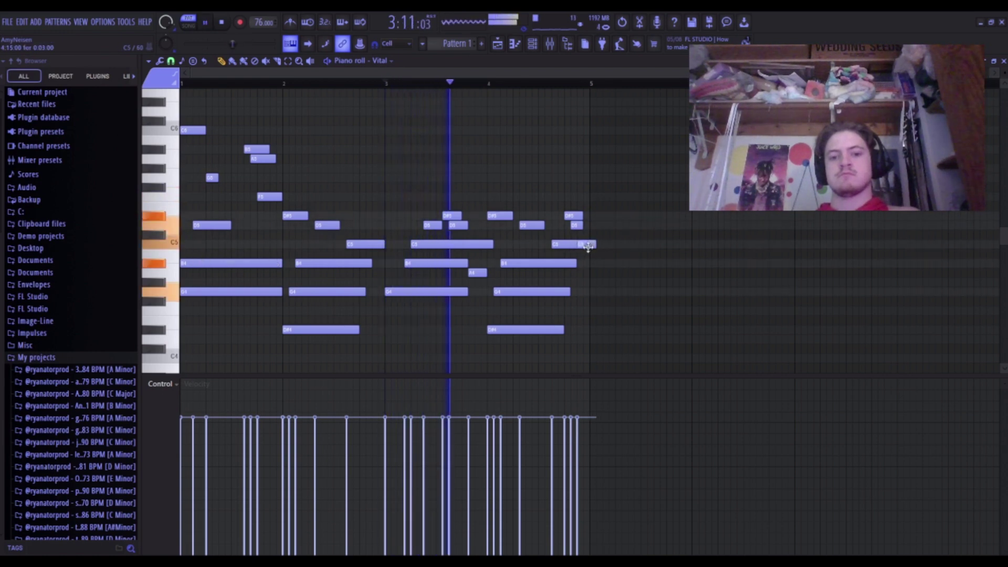
{"action": "left_click_drag", "start_coordinate": [595, 245], "coordinate": [589, 245]}
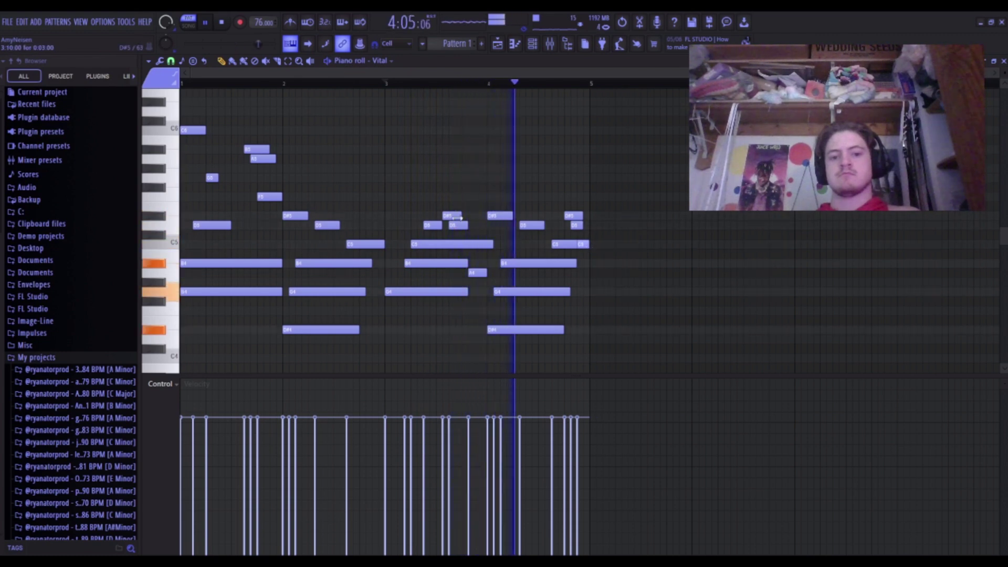
Replace the A4 note at 3:14 with a three-step G4 note and audition bar 3.
{"action": "key", "text": "space"}
{"action": "key", "text": "space"}
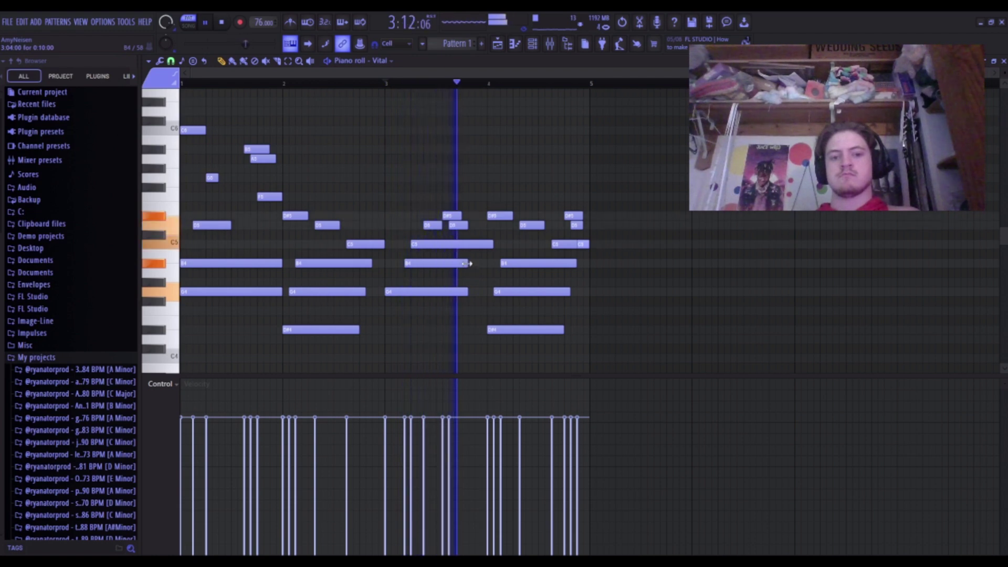
{"action": "key", "text": "space"}
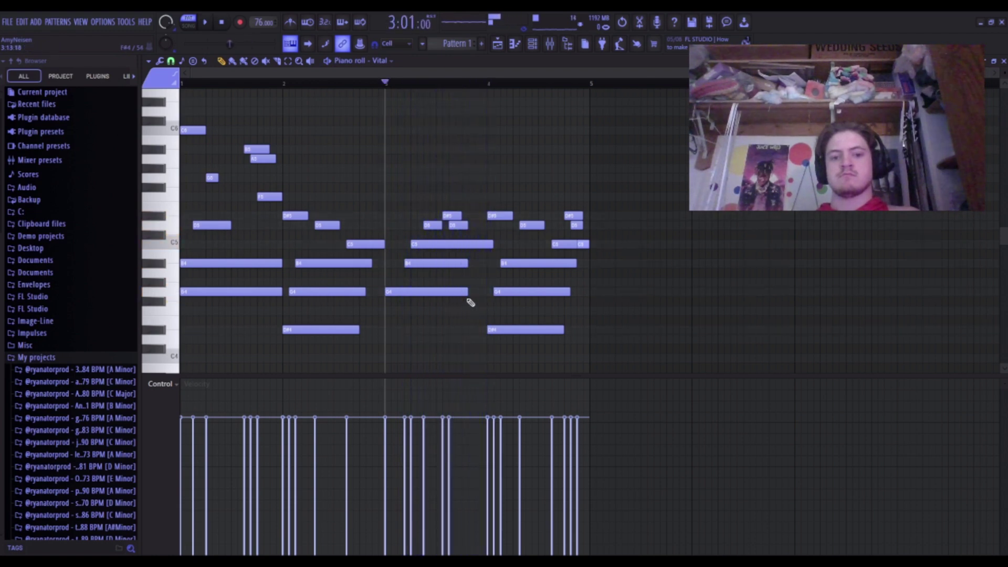
{"action": "left_click", "coordinate": [471, 291]}
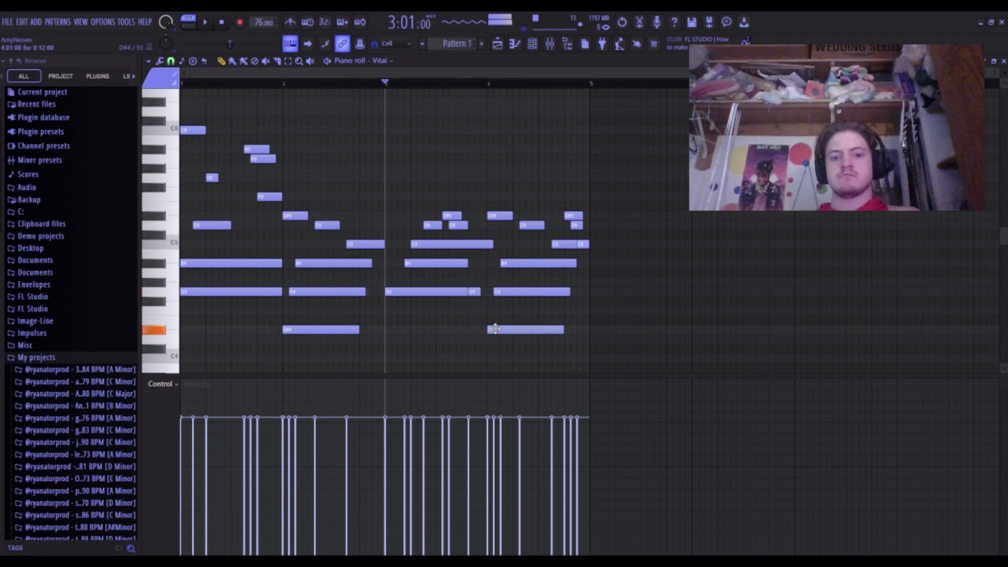
{"action": "left_click_drag", "start_coordinate": [477, 292], "coordinate": [486, 292]}
{"action": "key", "text": "space"}
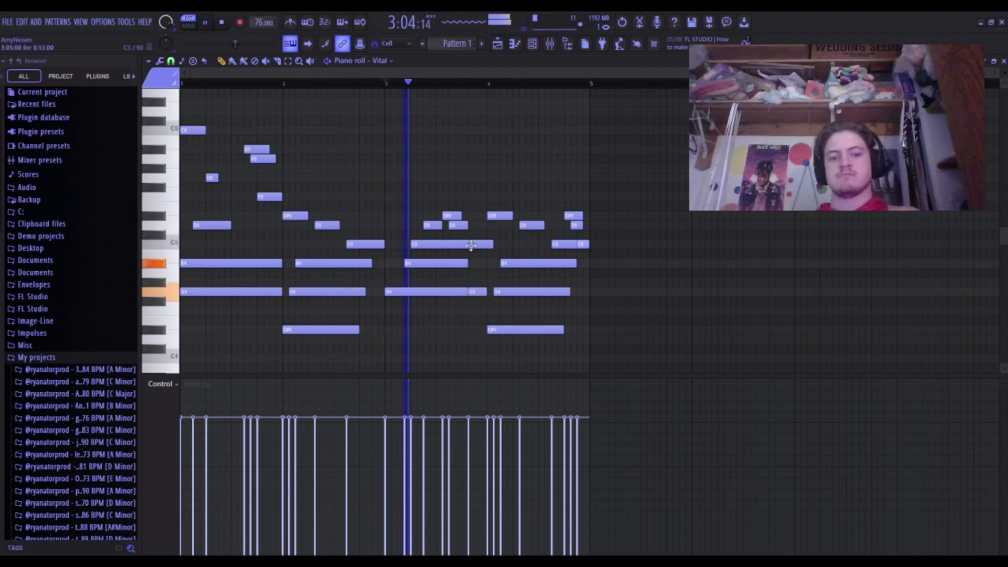
{"action": "key", "text": "space"}
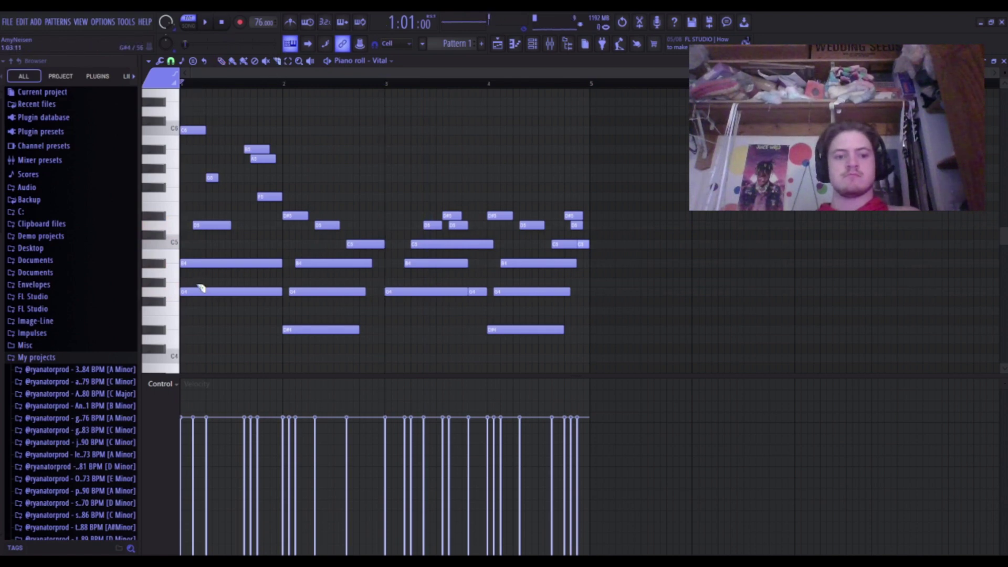
Slice bar 1's long G4 note at 1:04 and 1:07 and play the pattern from the start.
{"action": "left_click_drag", "start_coordinate": [222, 287], "coordinate": [221, 296]}
{"action": "key", "text": "space"}
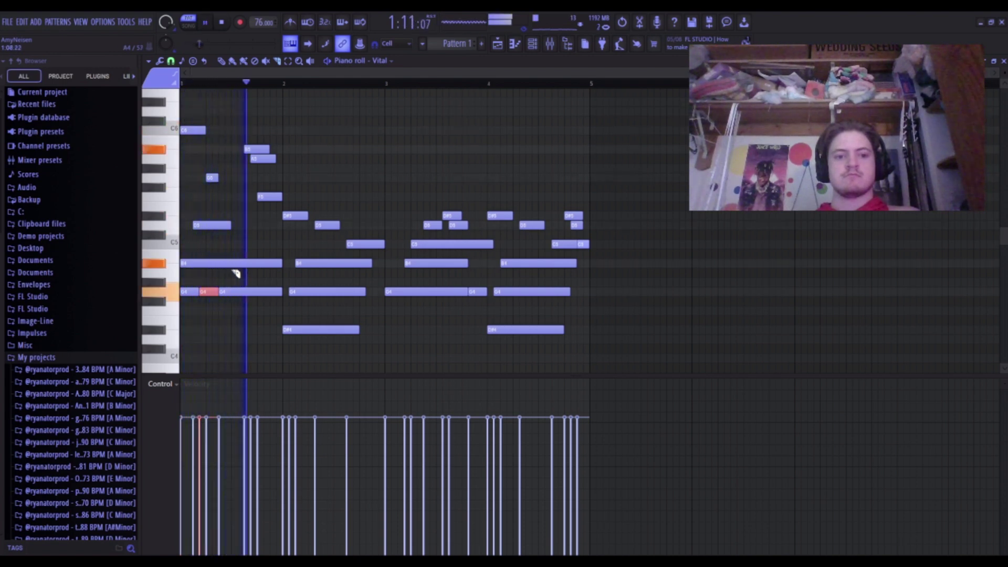
Try slicing bar 1's G4 note at 1:11 and 1:14 and bar 2's D#4 note at 2:04, 2:07 and 2:11, auditioning the rhythm.
{"action": "key", "text": "space"}
{"action": "key", "text": "space"}
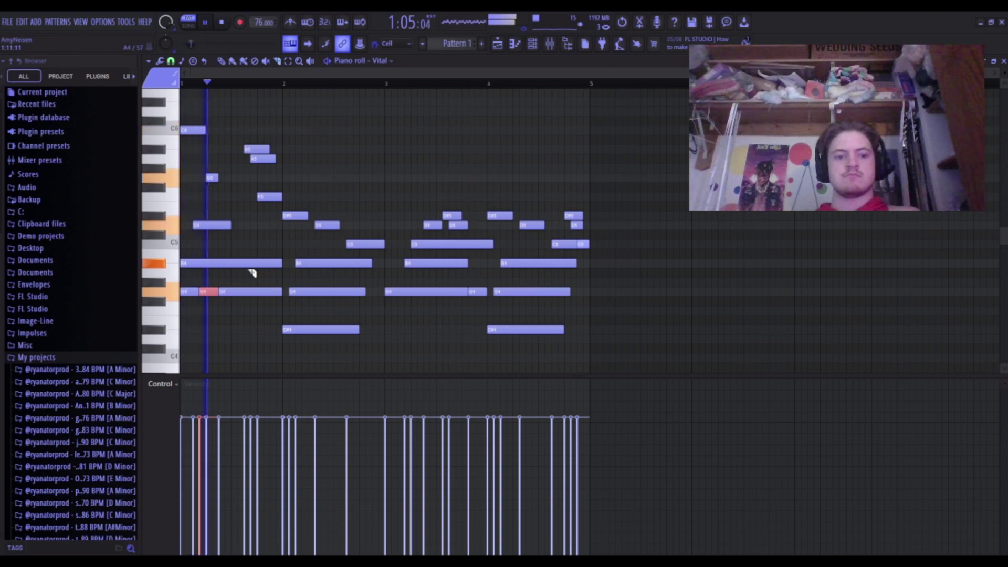
{"action": "key", "text": "space"}
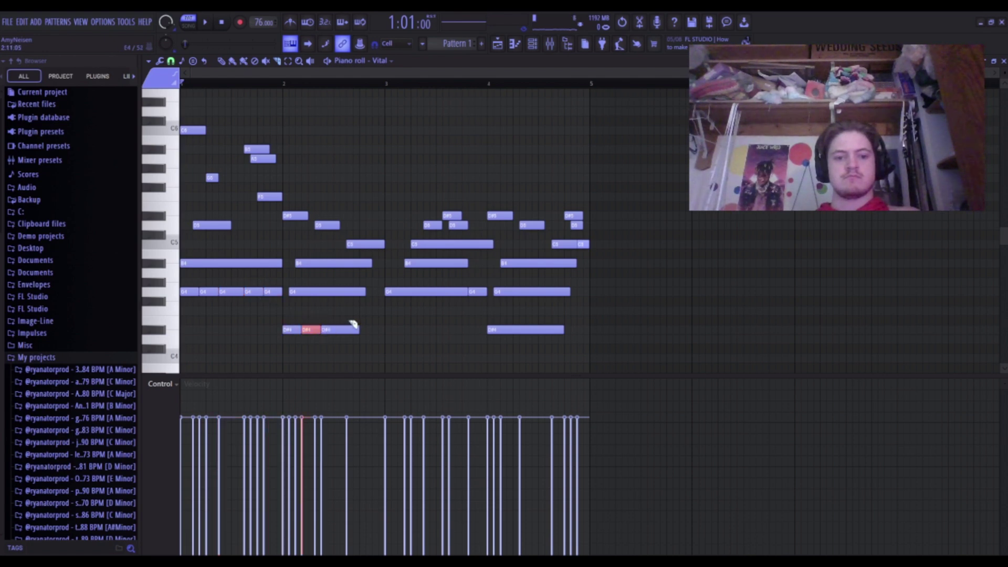
{"action": "key", "text": "space"}
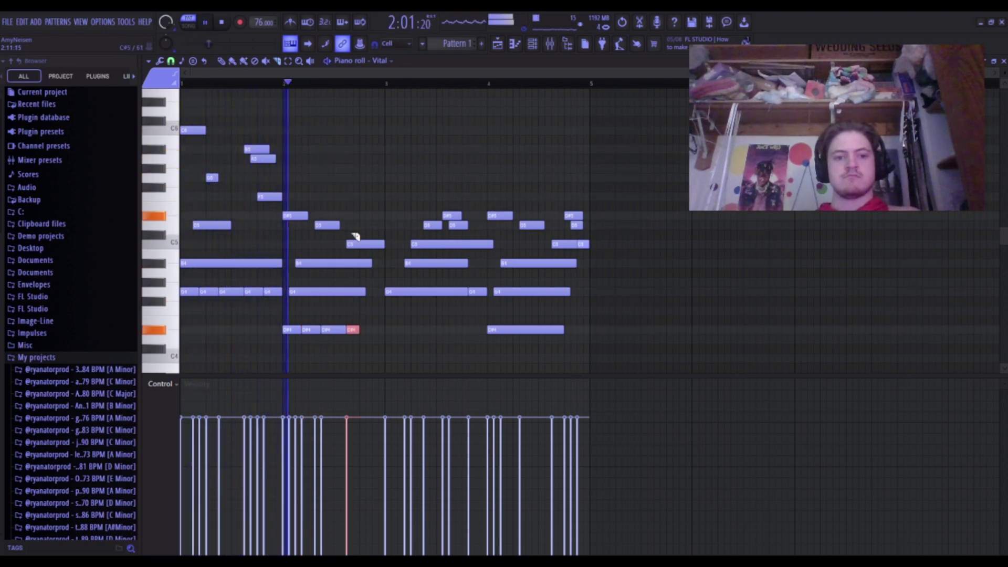
{"action": "key", "text": "space"}
Undo the slices in bar 2's D#4 note and bar 1's G4 note, and replay the opening.
{"action": "key", "text": "ctrl+z"}
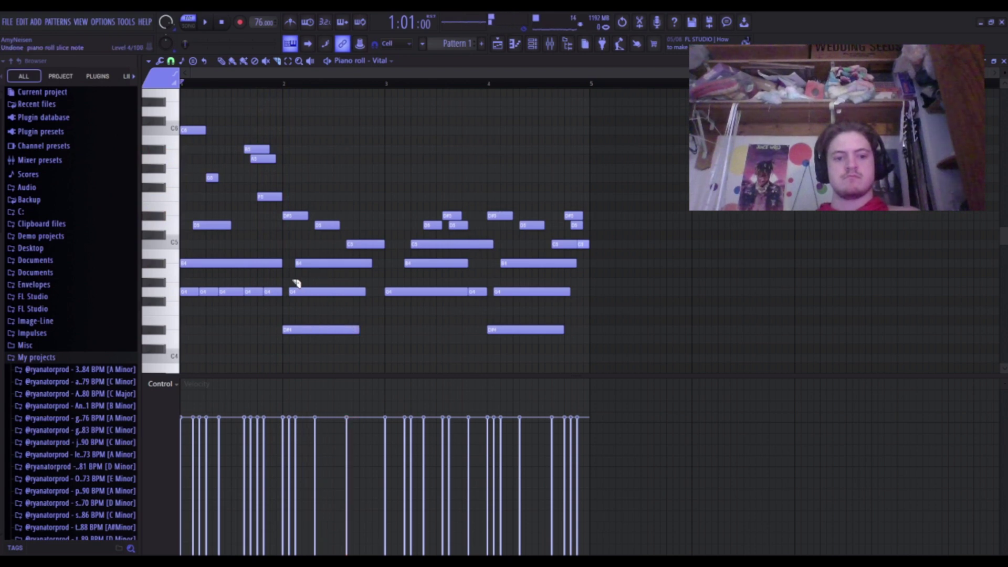
{"action": "key", "text": "ctrl+z"}
{"action": "key", "text": "space"}
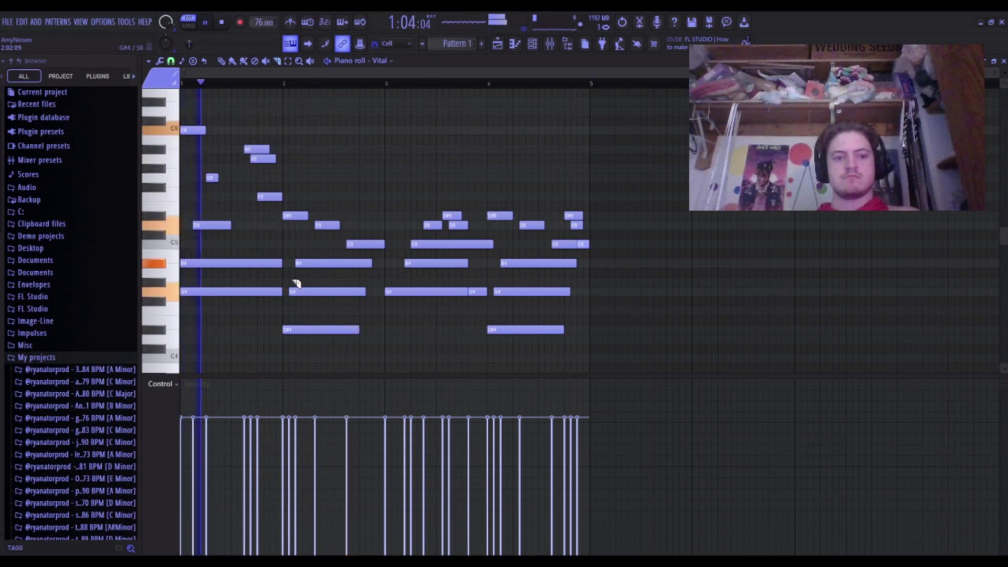
{"action": "key", "text": "space"}
{"action": "key", "text": "space"}
{"action": "key", "text": "space"}
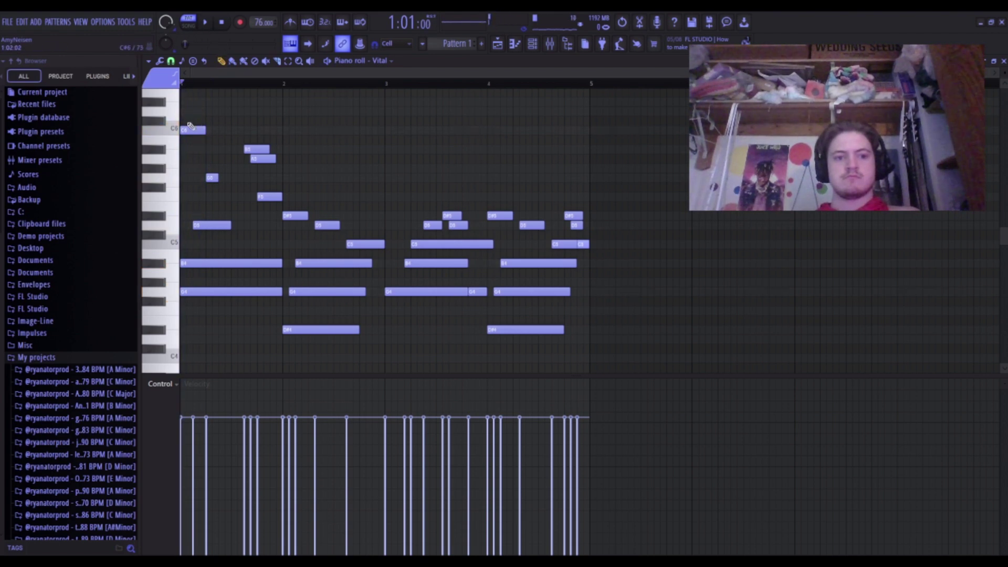
Add a four-step melody note at 1:02, trying it at G5 and F5 while auditioning bar 1.
{"action": "left_click", "coordinate": [188, 179]}
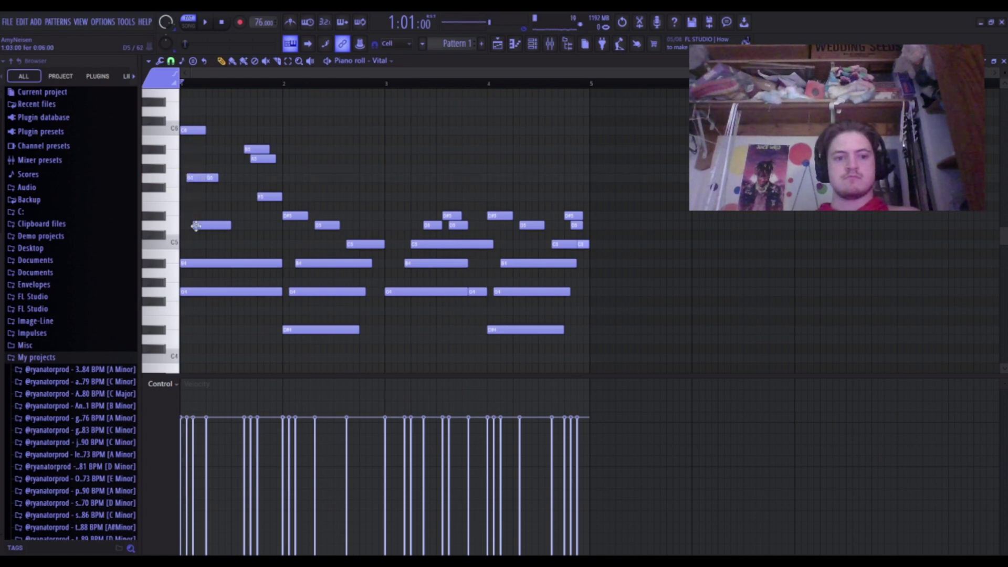
{"action": "key", "text": "space"}
{"action": "key", "text": "space"}
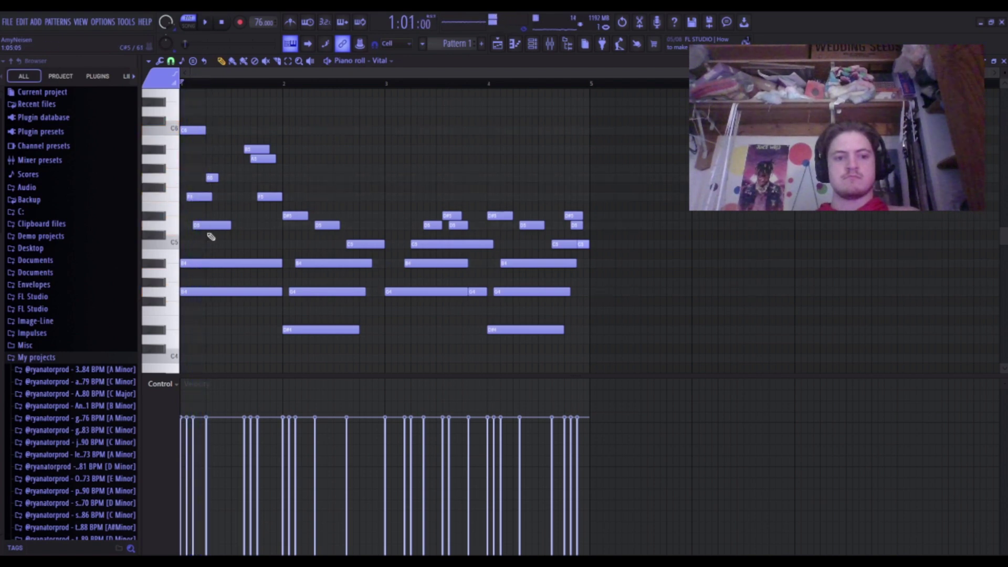
{"action": "key", "text": "space"}
{"action": "right_click", "coordinate": [215, 235]}
{"action": "key", "text": "space"}
Raise the melody note at 1:02 to A5 and on to B5, shorten it to three steps, and audition bar 1.
{"action": "left_click_drag", "start_coordinate": [201, 195], "coordinate": [201, 160]}
{"action": "key", "text": "space"}
{"action": "key", "text": "space"}
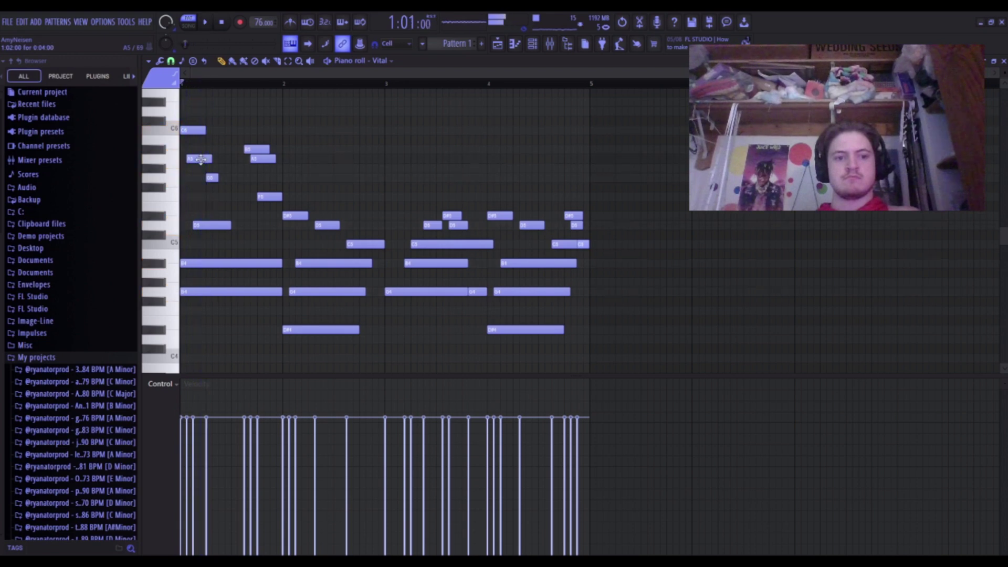
{"action": "key", "text": "space"}
{"action": "key", "text": "space"}
{"action": "key", "text": "space"}
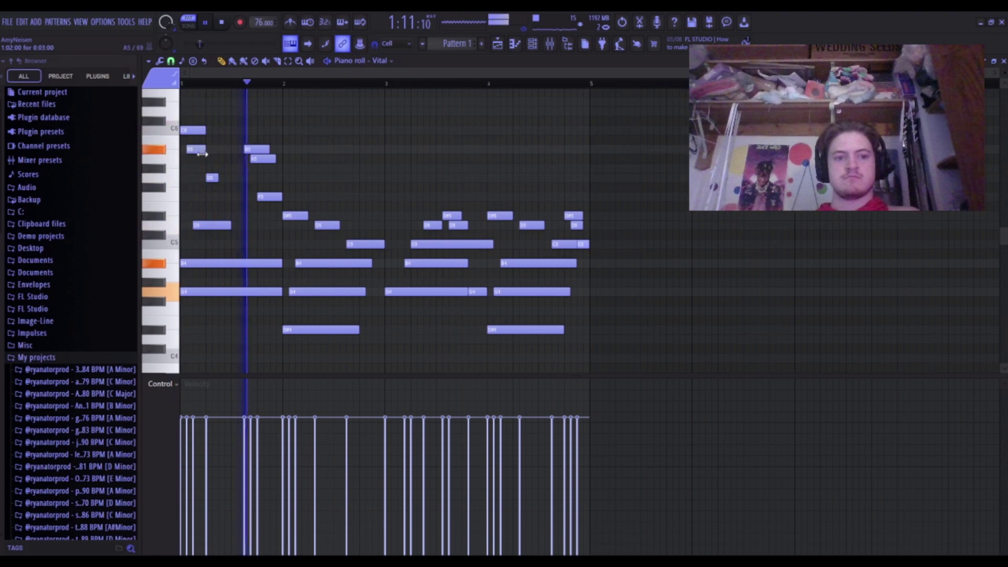
{"action": "key", "text": "space"}
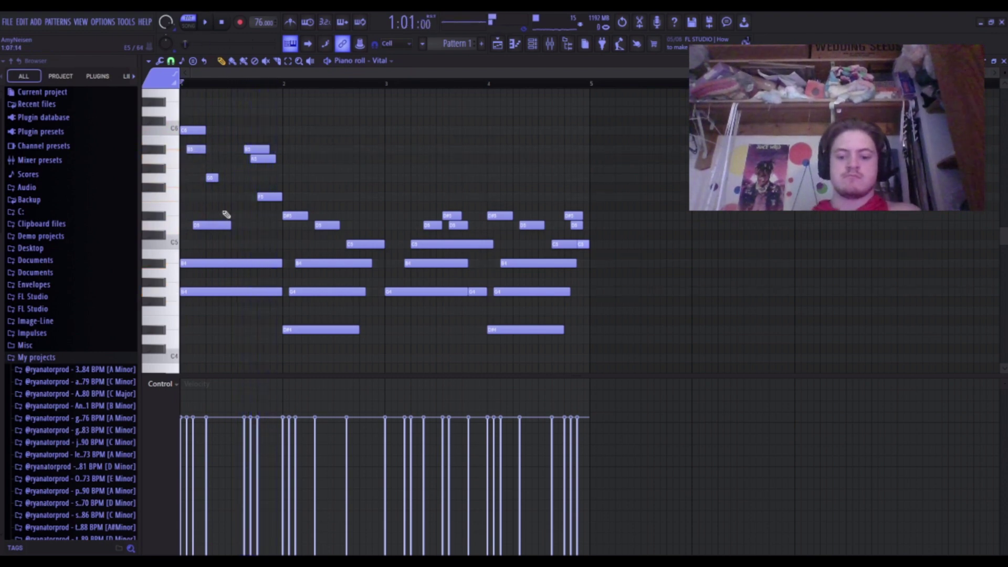
Try transposing all the notes an octave down and an octave up, auditioning each, and return them to the original octave.
{"action": "key", "text": "ctrl+Down"}
{"action": "key", "text": "space"}
{"action": "key", "text": "space"}
{"action": "key", "text": "ctrl+Up"}
{"action": "key", "text": "ctrl+Up"}
{"action": "key", "text": "space"}
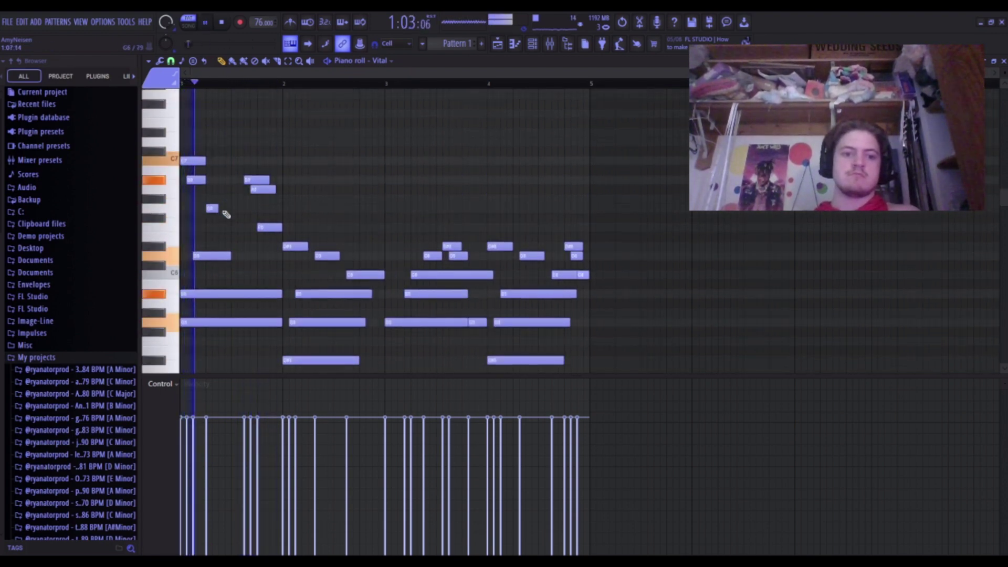
{"action": "key", "text": "ctrl+Down"}
{"action": "key", "text": "space"}
{"action": "key", "text": "space"}
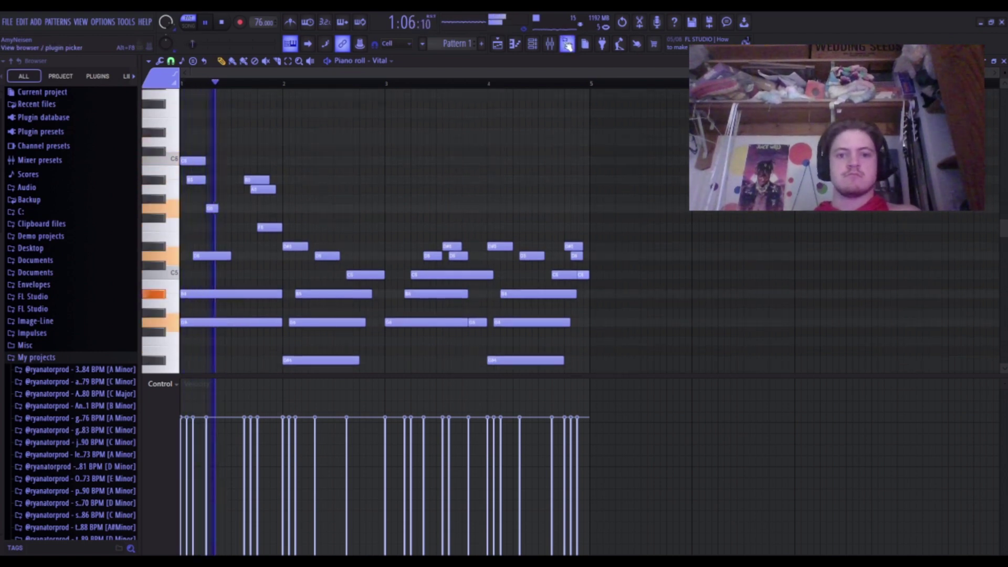
Add Fruity parametric EQ 2 to the first effect slot of mixer Insert 1 and load its basic EQ preset.
{"action": "key", "text": "F9"}
{"action": "left_click", "coordinate": [895, 176]}
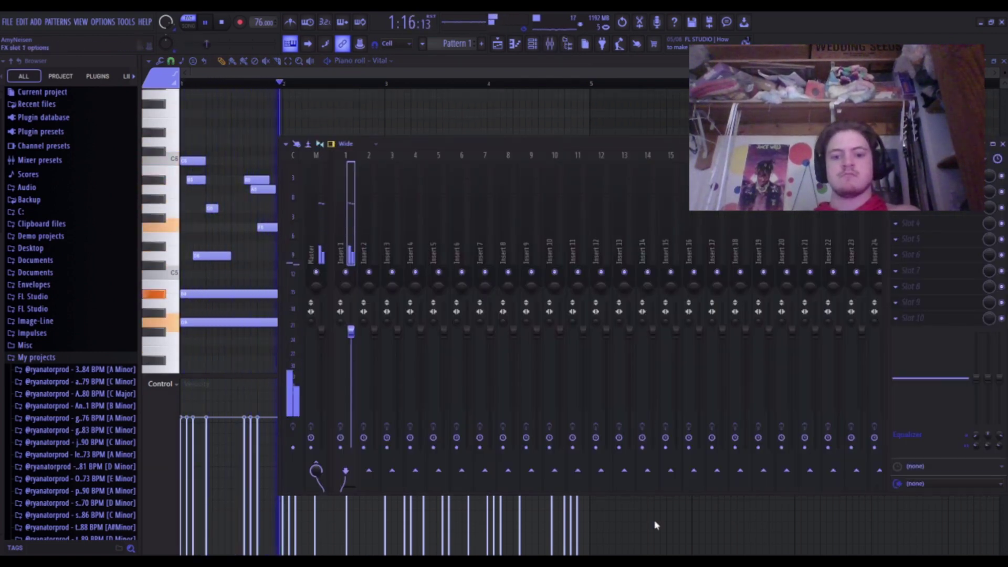
{"action": "left_click", "coordinate": [630, 491]}
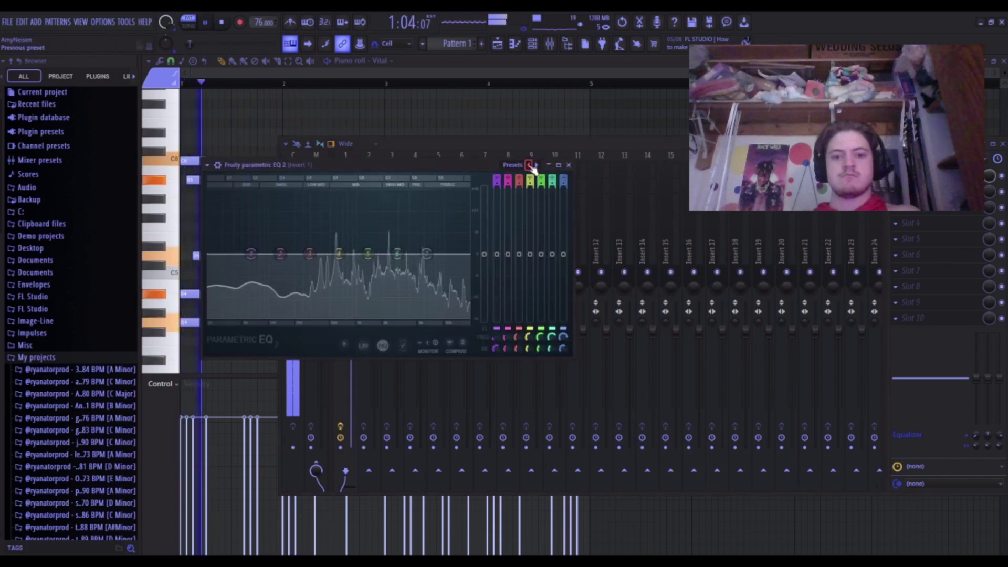
{"action": "left_click", "coordinate": [528, 165]}
{"action": "key", "text": "space"}
Cut band 4 of the EQ around 580 Hz and boost band 6 in the highs while the pattern plays.
{"action": "left_click_drag", "start_coordinate": [233, 254], "coordinate": [336, 260]}
{"action": "key", "text": "space"}
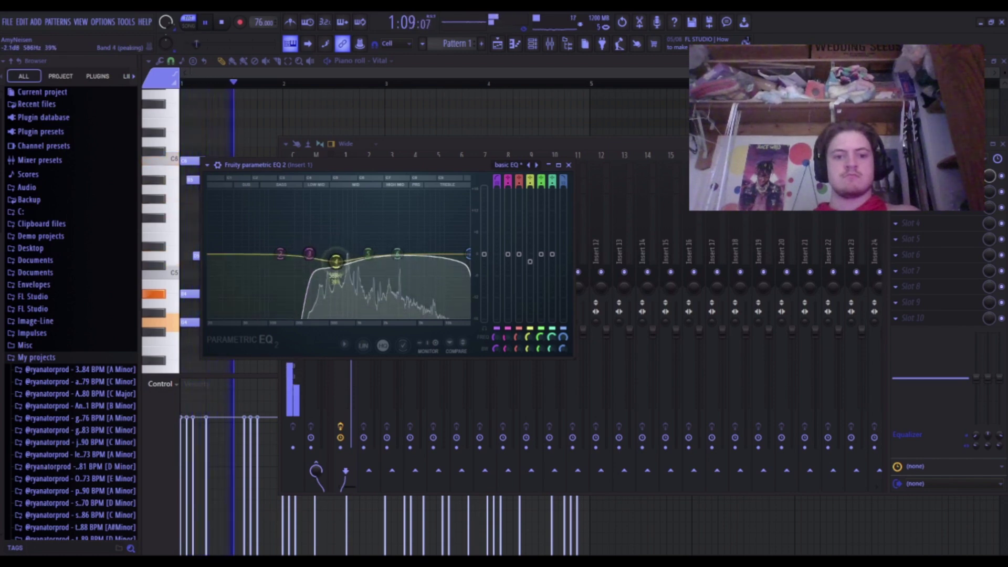
{"action": "left_click_drag", "start_coordinate": [397, 254], "coordinate": [435, 244]}
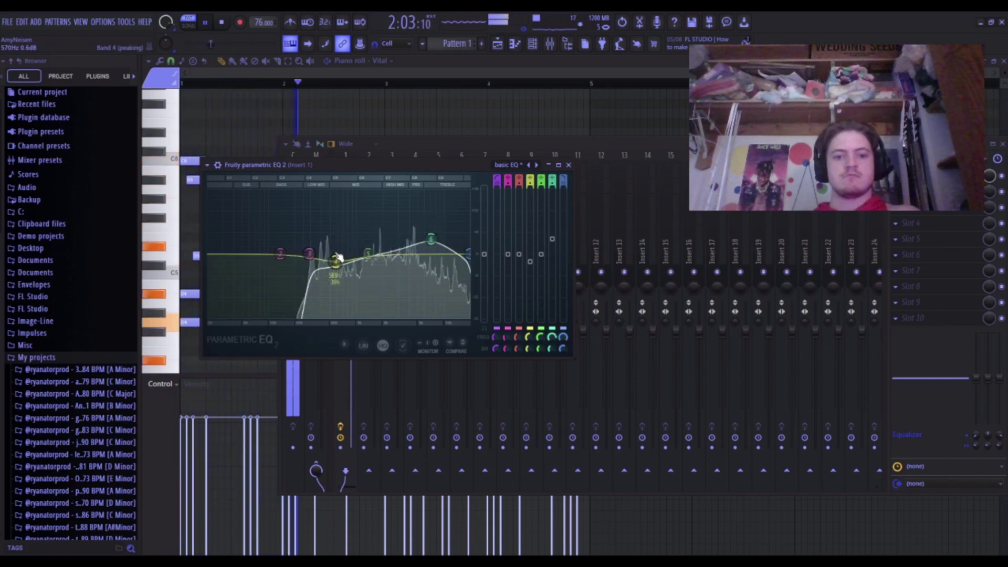
{"action": "left_click_drag", "start_coordinate": [338, 260], "coordinate": [341, 270]}
{"action": "key", "text": "space"}
Add kHs Pitch Shifter at +12.00 to Insert 1's second slot, set its mix to 52%, and play the pattern.
{"action": "left_click", "coordinate": [895, 191]}
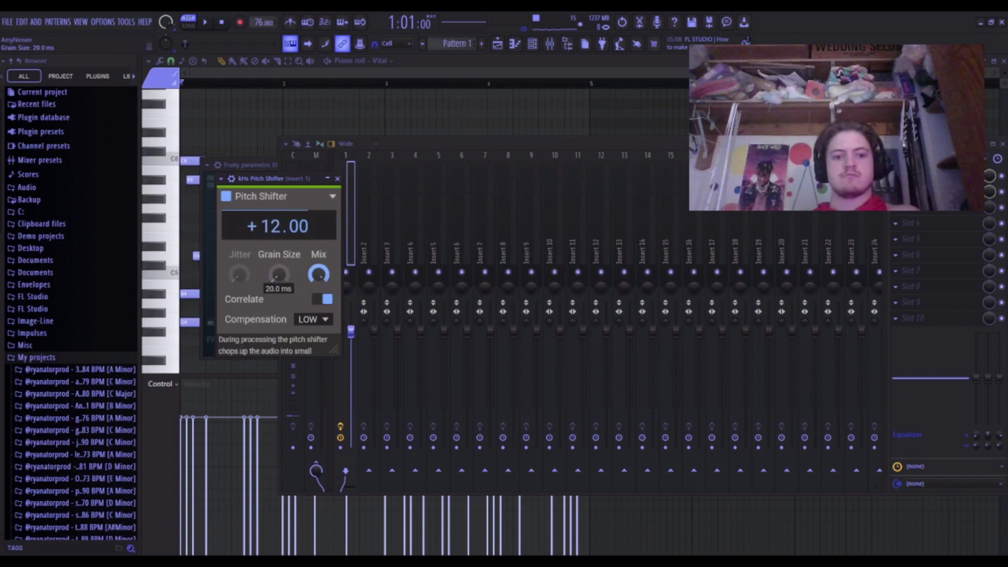
{"action": "left_click_drag", "start_coordinate": [280, 274], "coordinate": [323, 268]}
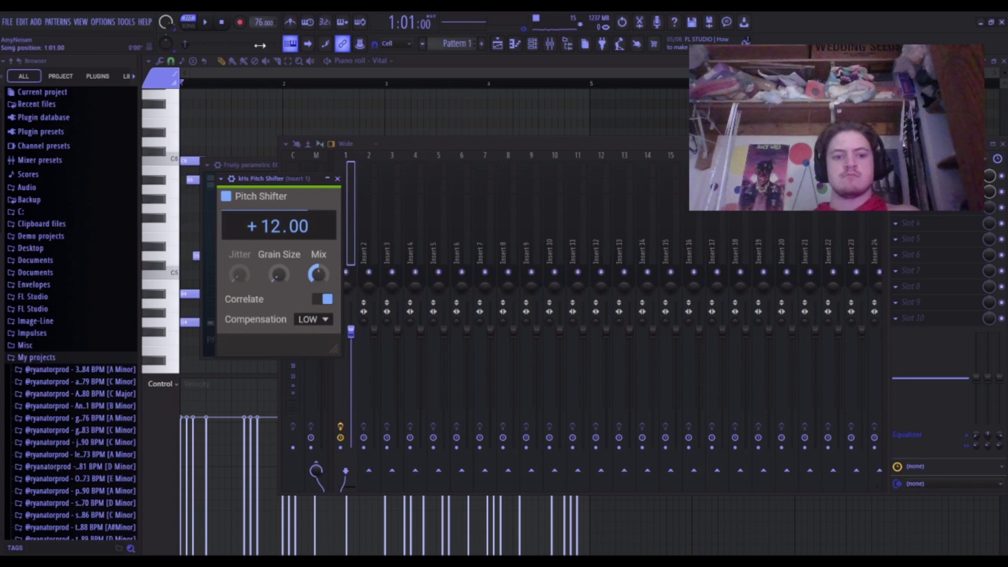
{"action": "left_click", "coordinate": [204, 22]}
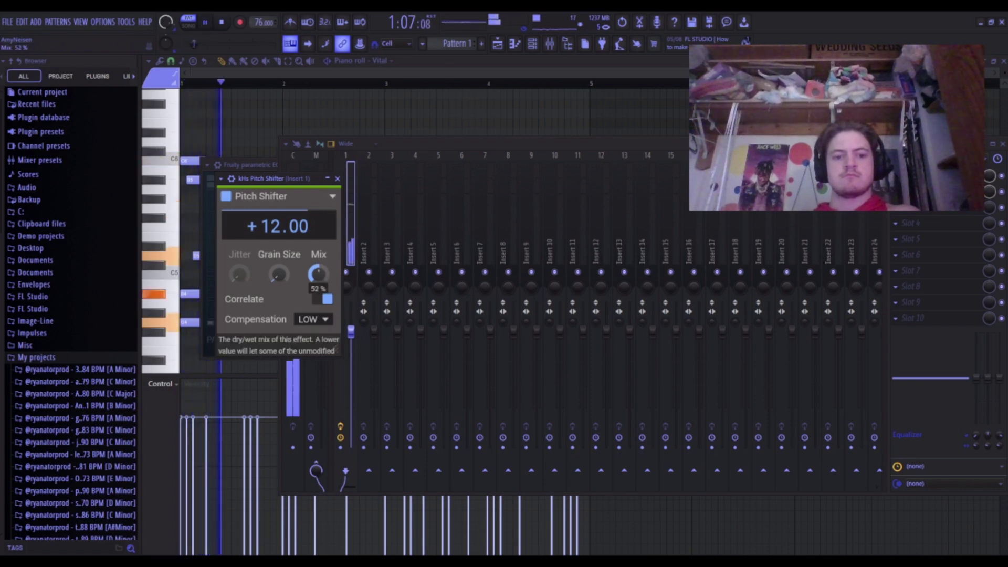
Add Cymatics Deja Vu to Insert 1's third slot, set its loop to 1/2, and turn Smooth down to minimum.
{"action": "left_click", "coordinate": [961, 216]}
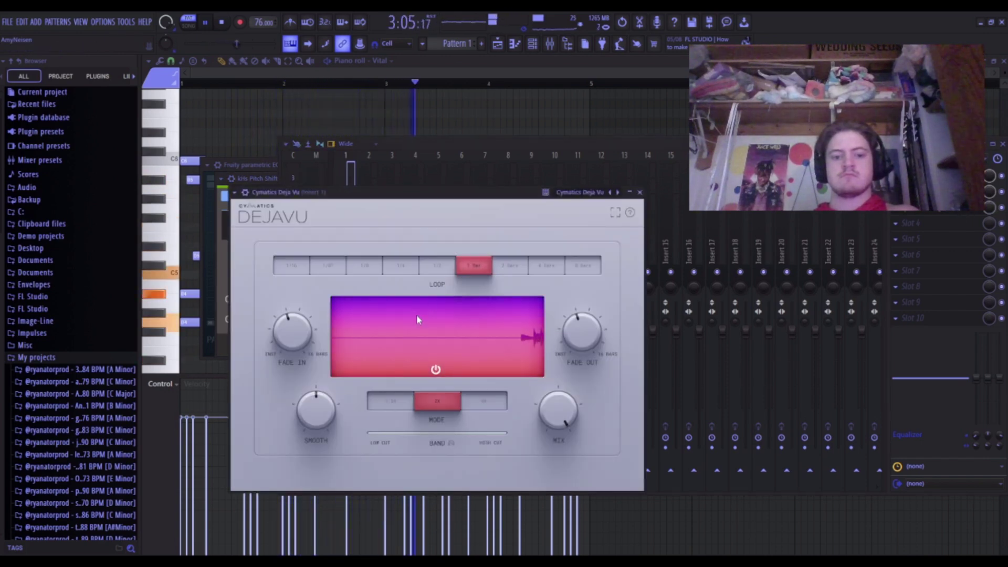
{"action": "left_click", "coordinate": [439, 265]}
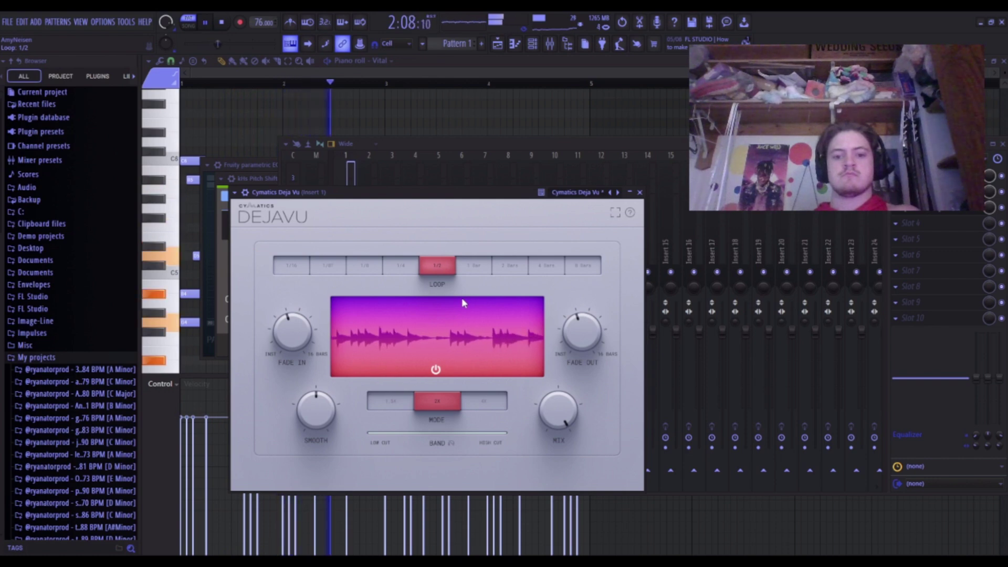
{"action": "left_click_drag", "start_coordinate": [564, 424], "coordinate": [556, 383]}
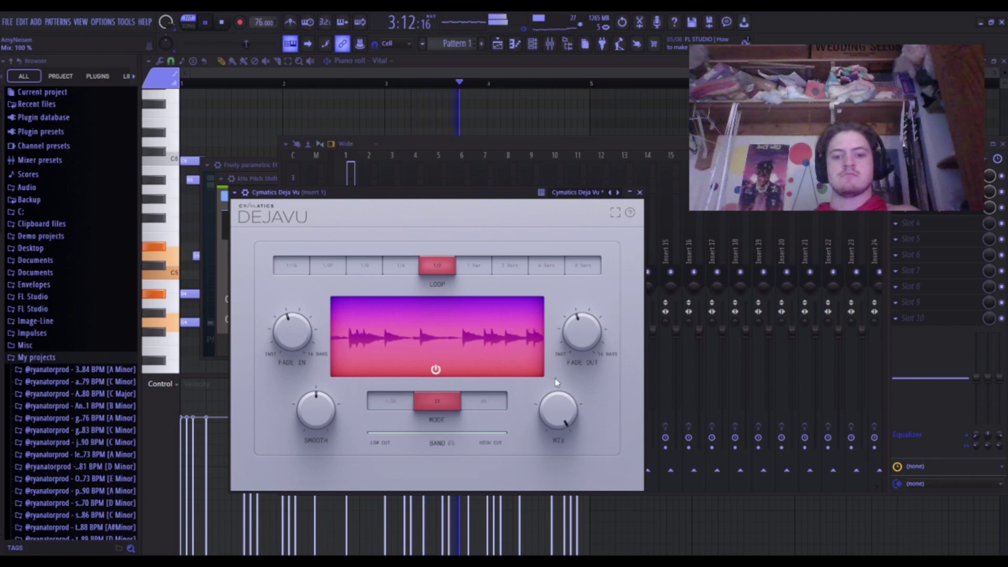
{"action": "left_click_drag", "start_coordinate": [310, 418], "coordinate": [325, 505]}
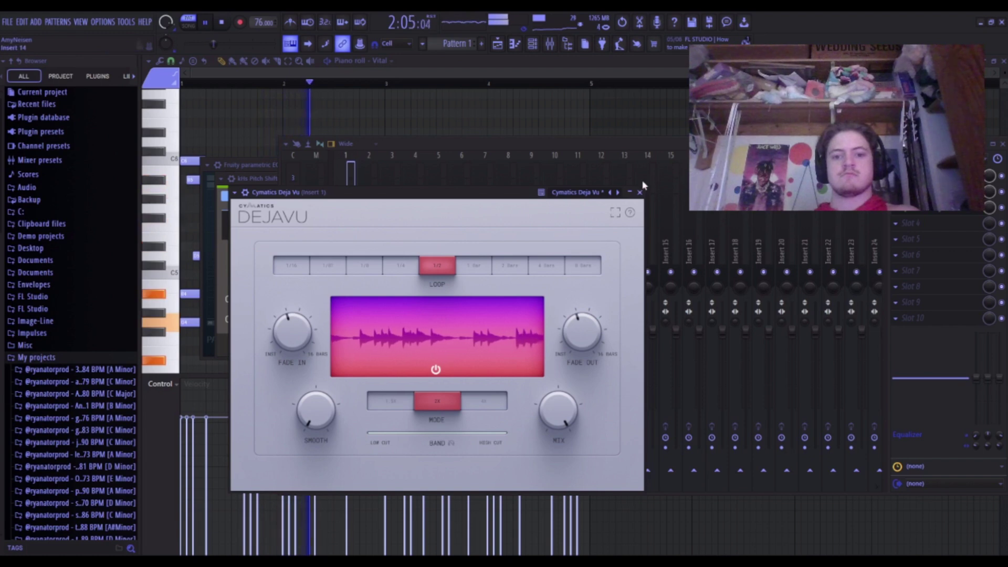
{"action": "left_click", "coordinate": [640, 193]}
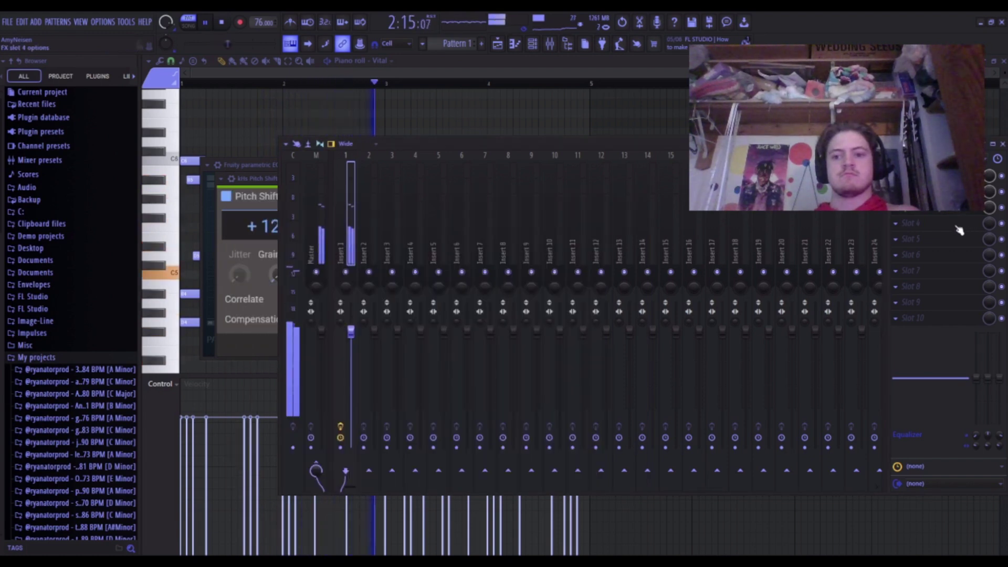
Add Cymatics Memory to Insert 1's fourth slot, switch its preset to Kaleidoscope, and close the plugin window.
{"action": "key", "text": "space"}
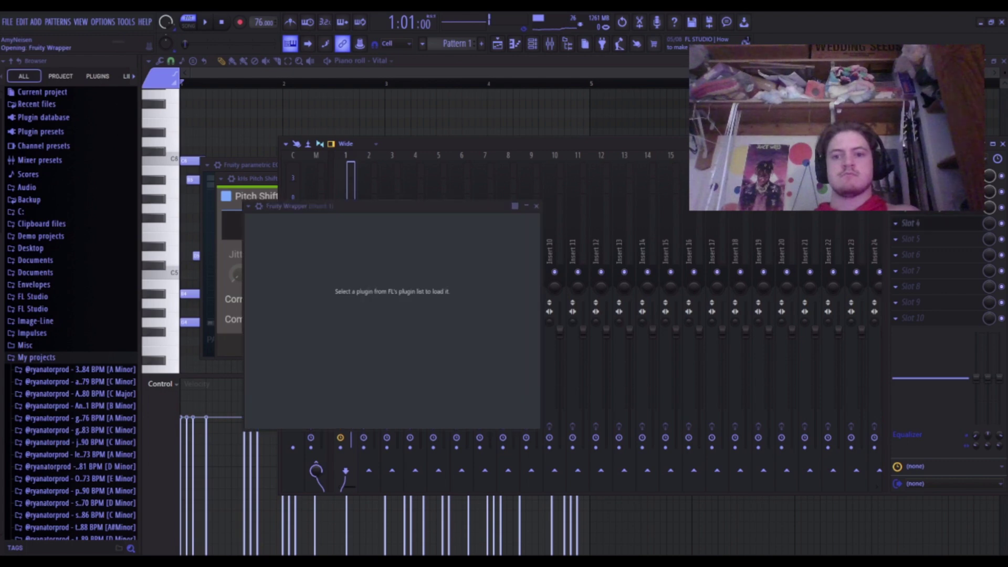
{"action": "key", "text": "space"}
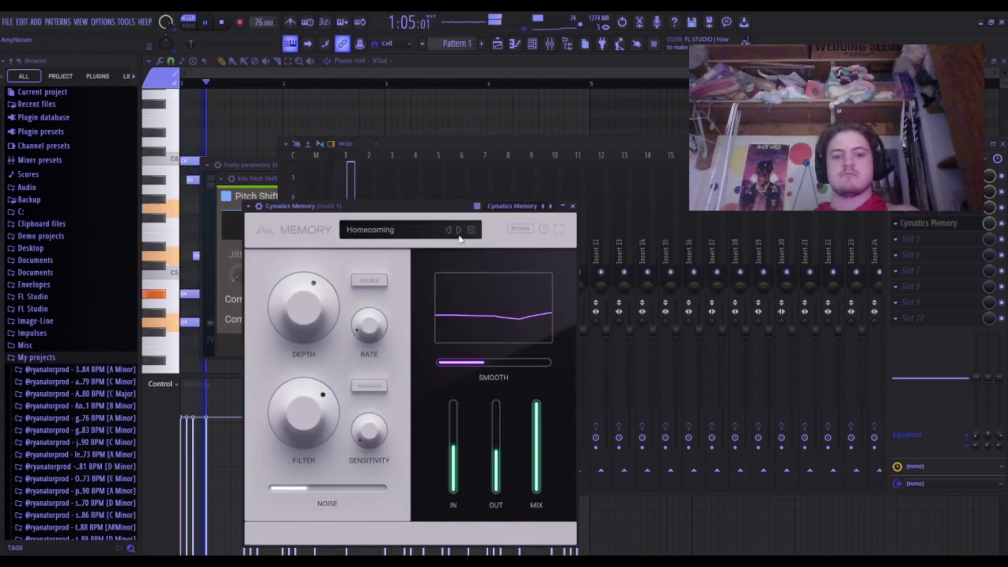
{"action": "left_click", "coordinate": [458, 230]}
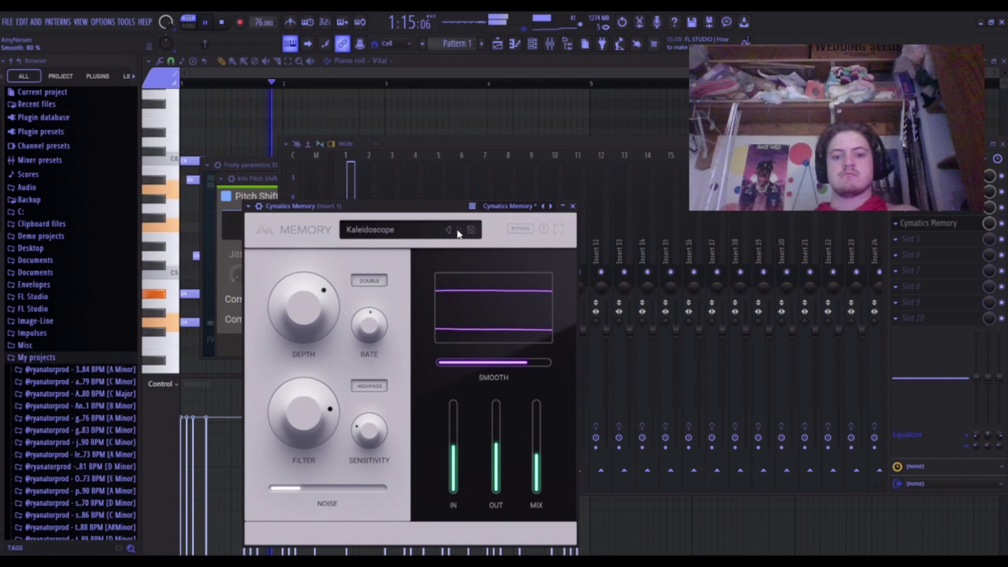
{"action": "left_click", "coordinate": [573, 206]}
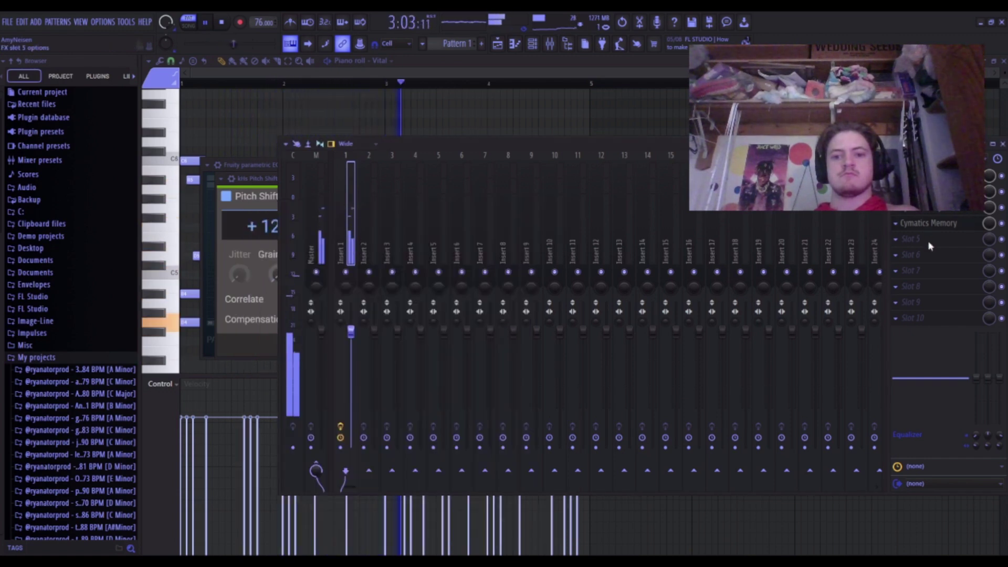
Add ValhallaSupermassive to Insert 1's fifth slot and audition the SpaceVerb1999 and 80s Mad Room presets.
{"action": "left_click", "coordinate": [636, 200]}
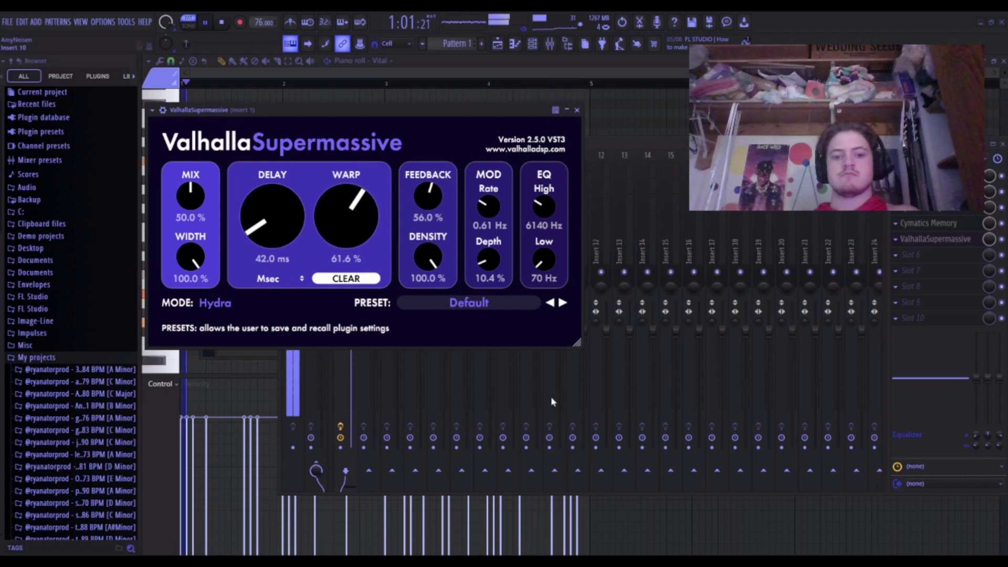
{"action": "left_click", "coordinate": [611, 387]}
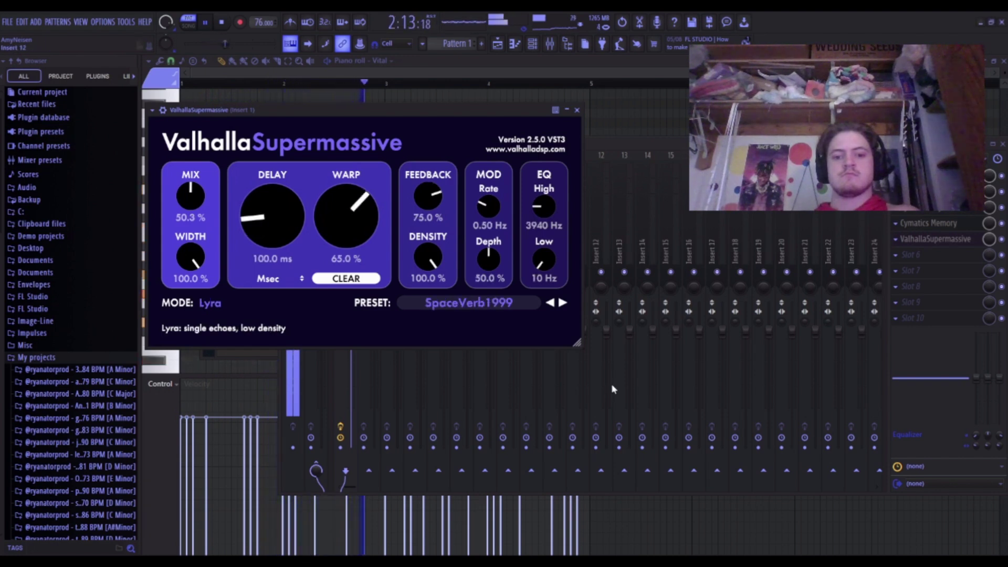
{"action": "left_click", "coordinate": [506, 303]}
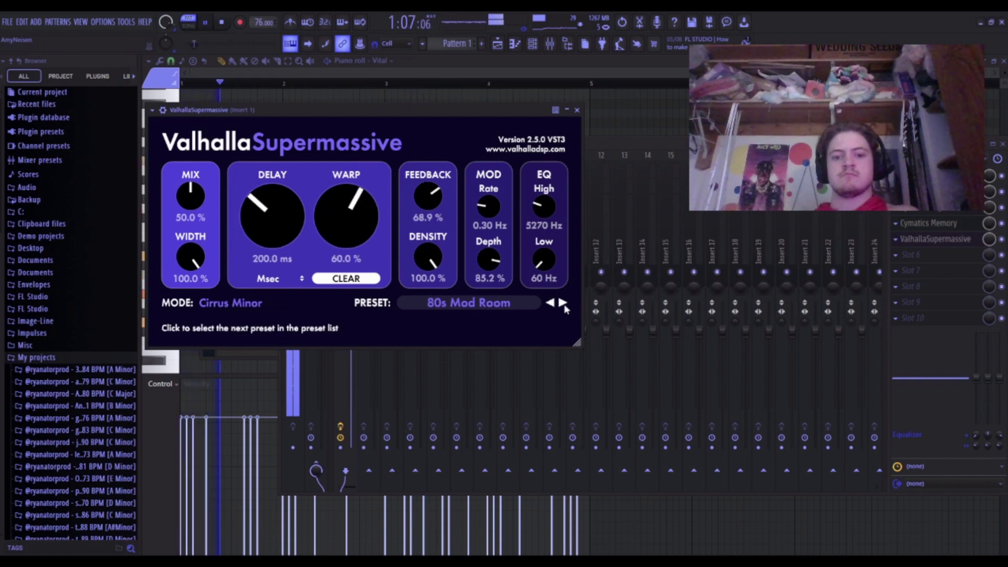
Audition ValhallaSupermassive's Best Ballad Vocal, Bright Room, CirrusMajorEchoVerb, CirrusMinorEightNoteVerb and CirrusMinorPlate presets against the pattern.
{"action": "left_click", "coordinate": [563, 303]}
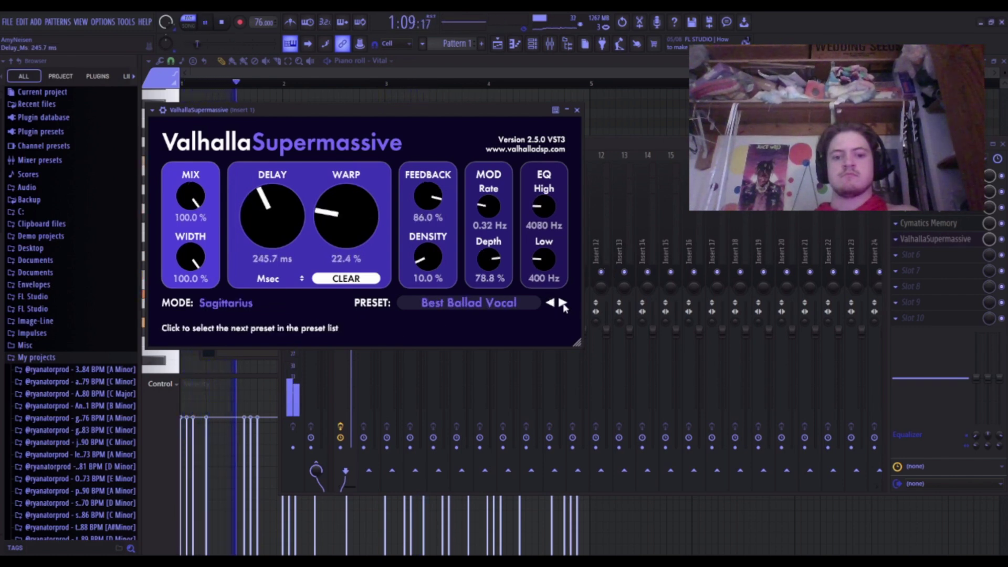
{"action": "key", "text": "space"}
{"action": "left_click", "coordinate": [563, 304]}
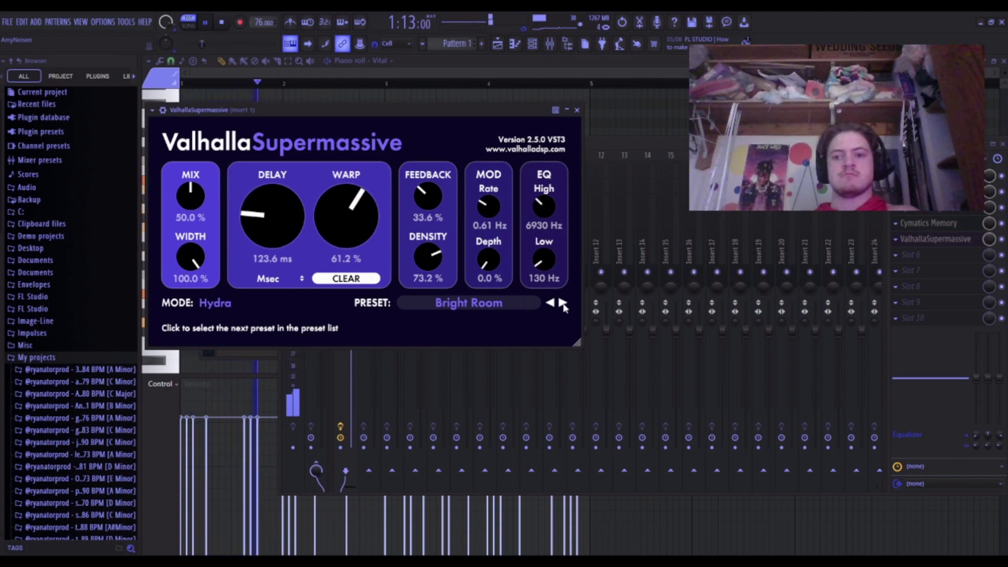
{"action": "left_click", "coordinate": [563, 303]}
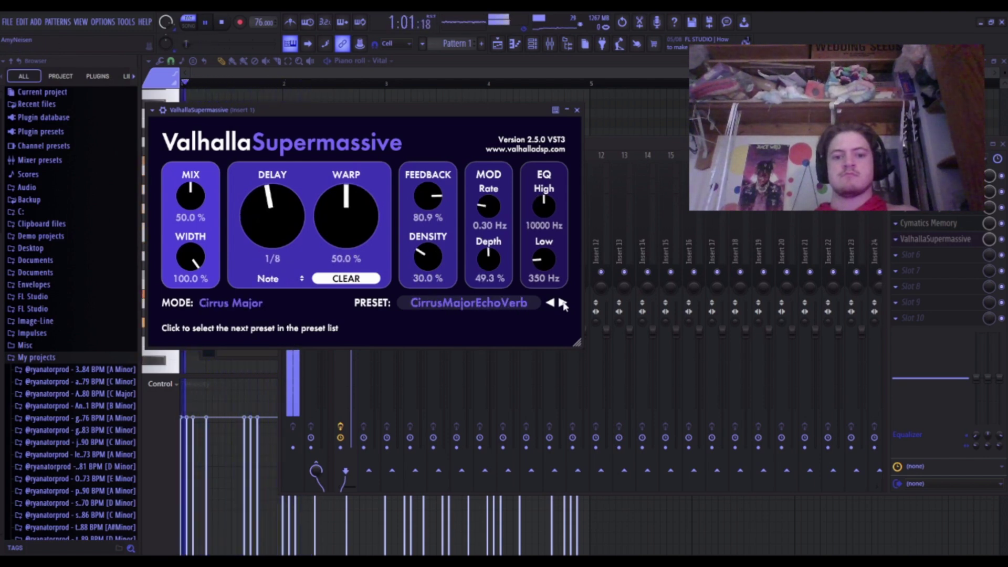
{"action": "left_click", "coordinate": [562, 303]}
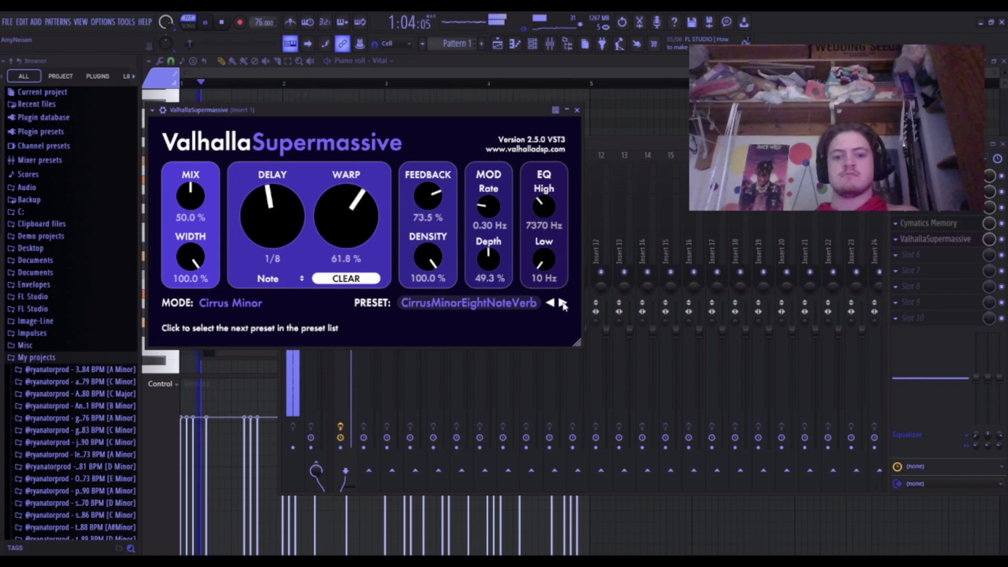
{"action": "key", "text": "space"}
{"action": "left_click", "coordinate": [562, 303]}
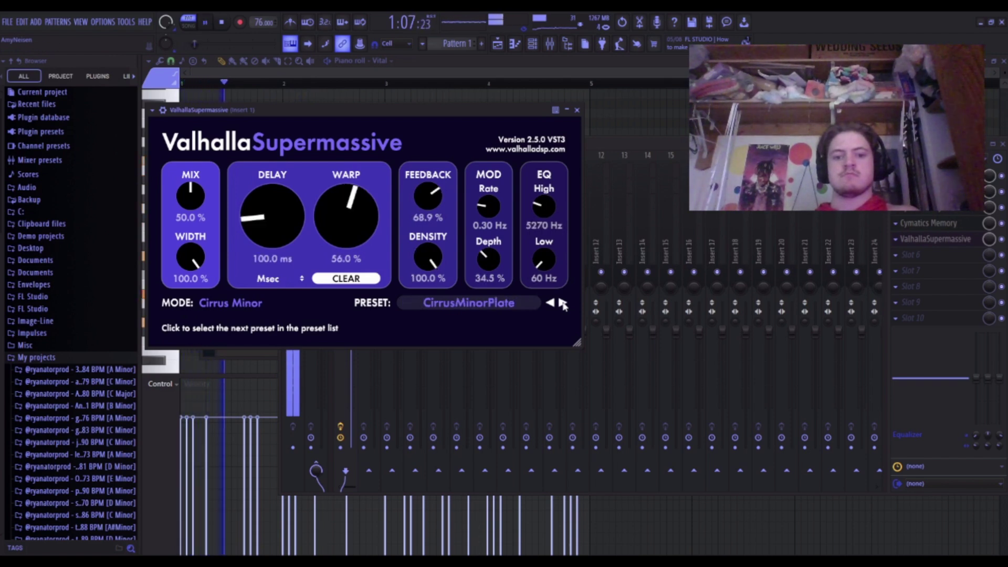
Audition ValhallaSupermassive's Dirty Snare, Forward Reverb and Going Wide presets while playing the pattern.
{"action": "key", "text": "space"}
{"action": "left_click", "coordinate": [562, 303]}
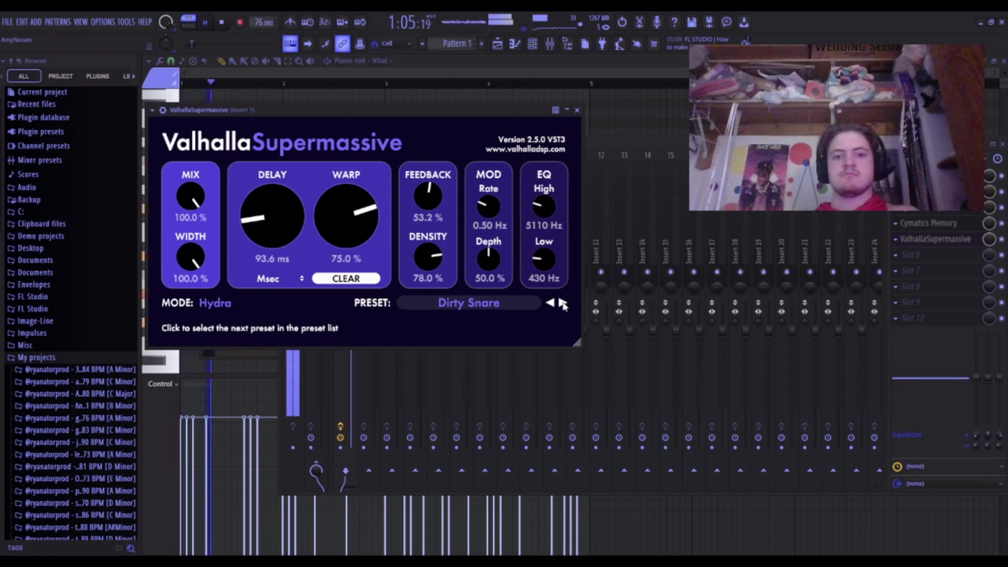
{"action": "key", "text": "space"}
{"action": "left_click", "coordinate": [563, 303]}
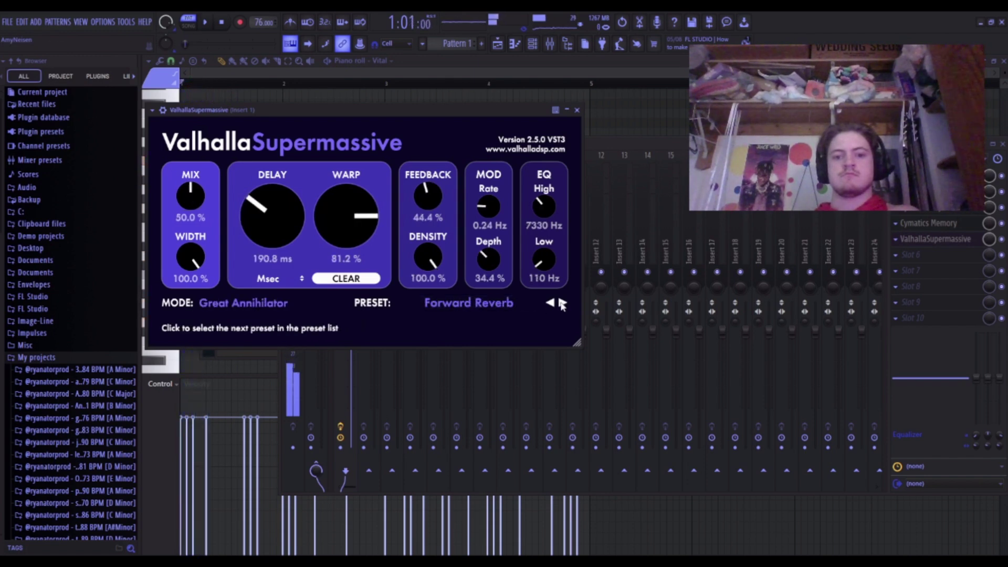
{"action": "left_click", "coordinate": [562, 303]}
{"action": "key", "text": "space"}
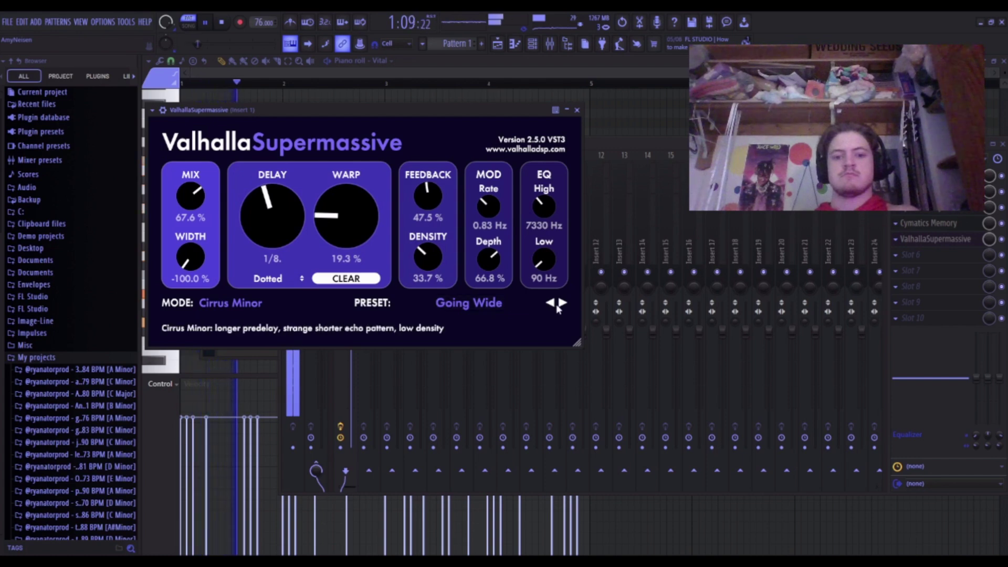
{"action": "key", "text": "space"}
Audition the Hold a Chord and LostSaucer presets in ValhallaSupermassive with the pattern.
{"action": "left_click", "coordinate": [563, 303]}
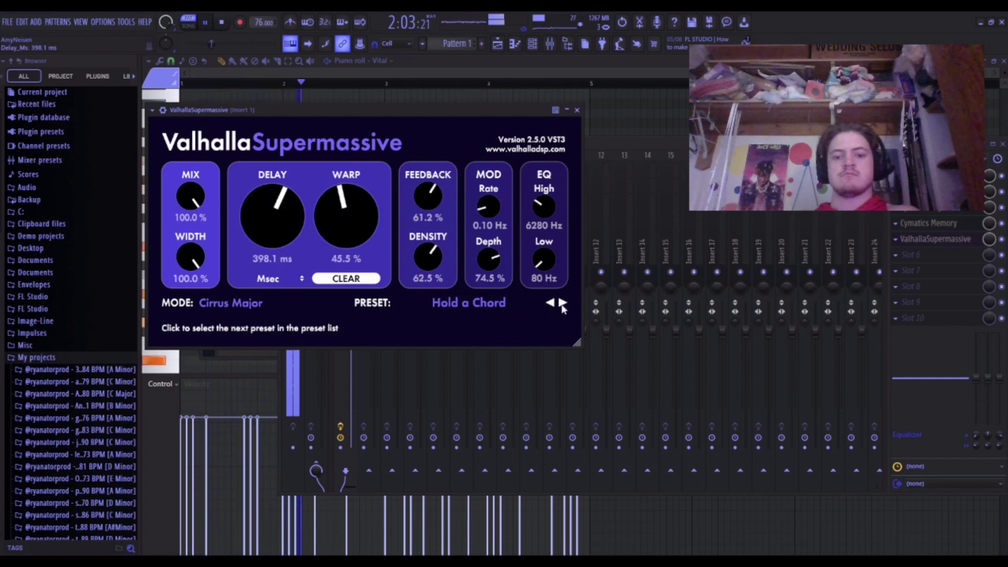
{"action": "key", "text": "space"}
{"action": "key", "text": "space"}
{"action": "left_click", "coordinate": [562, 303]}
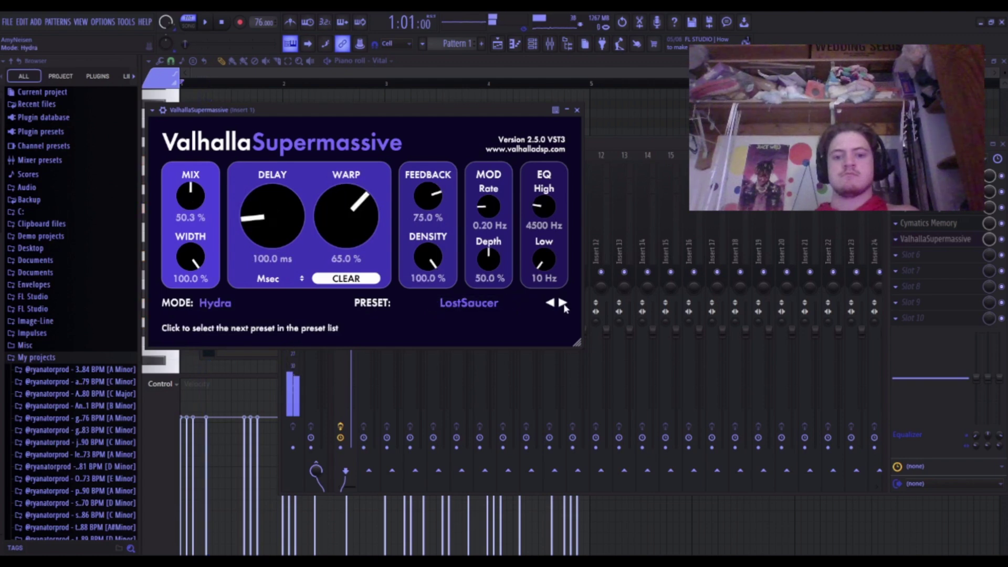
{"action": "key", "text": "space"}
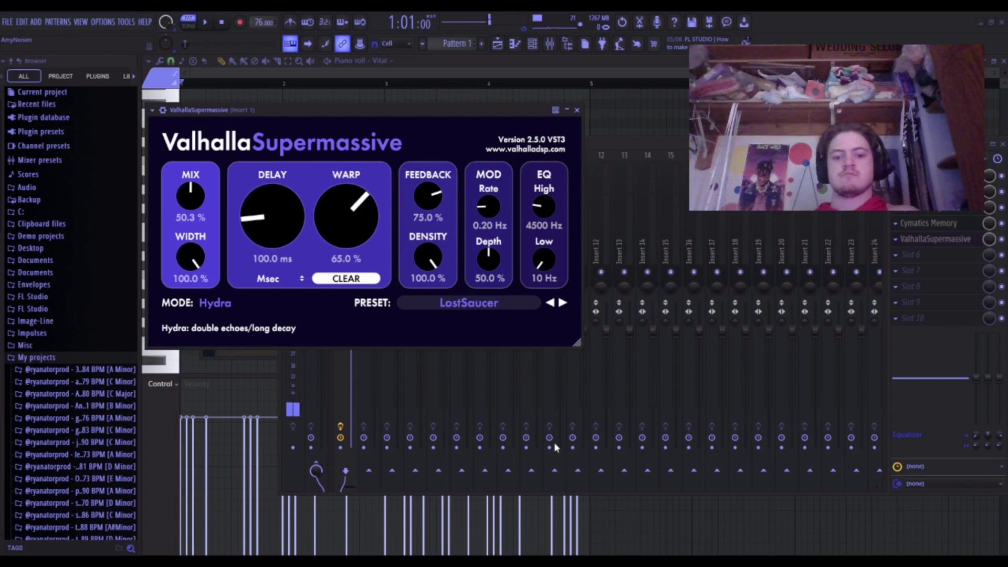
Audition the Pulse Synth, SixteenthNoteSentry, The Void and Vger presets in ValhallaSupermassive.
{"action": "left_click", "coordinate": [599, 409]}
{"action": "key", "text": "space"}
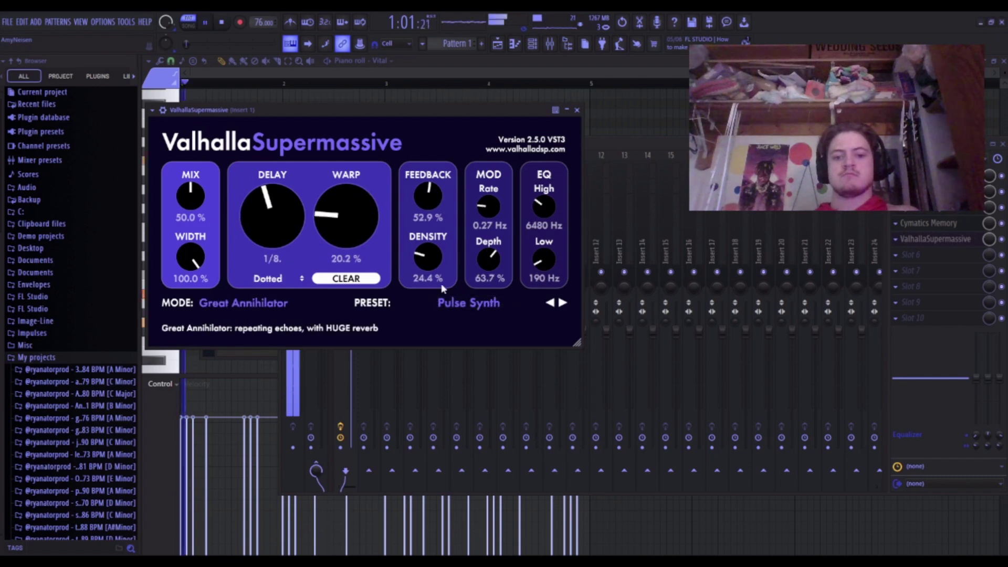
{"action": "left_click", "coordinate": [562, 304]}
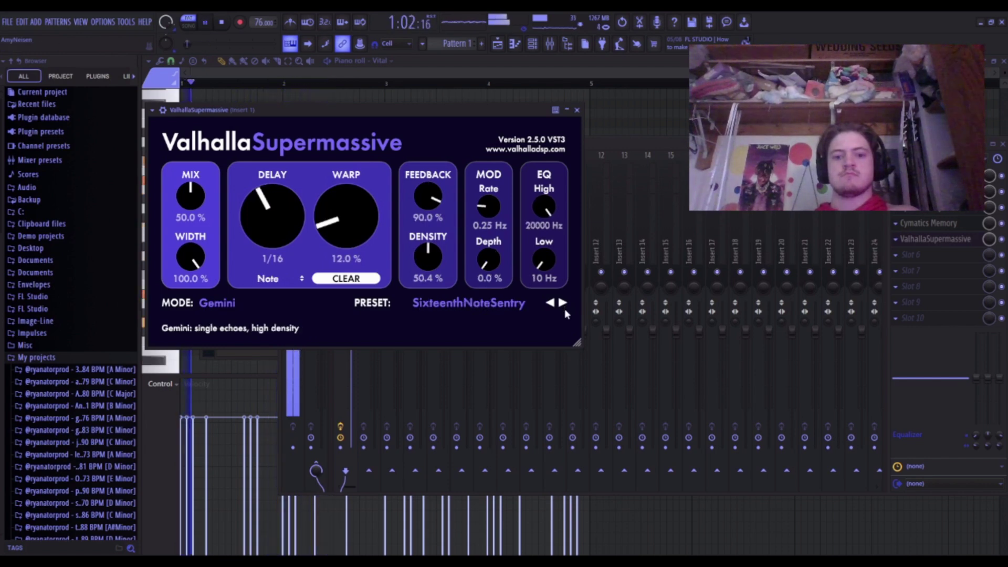
{"action": "left_click", "coordinate": [560, 305]}
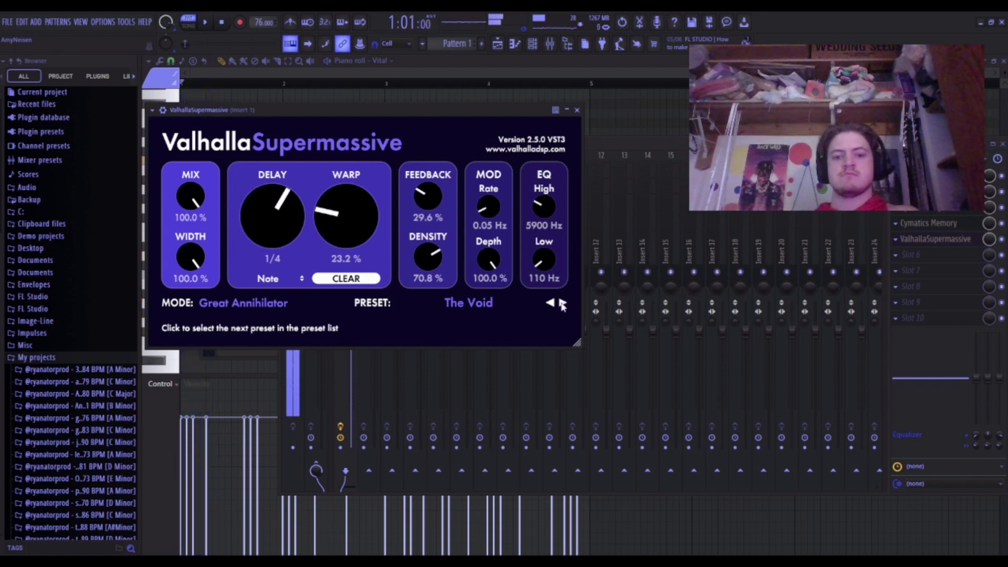
{"action": "left_click", "coordinate": [561, 303]}
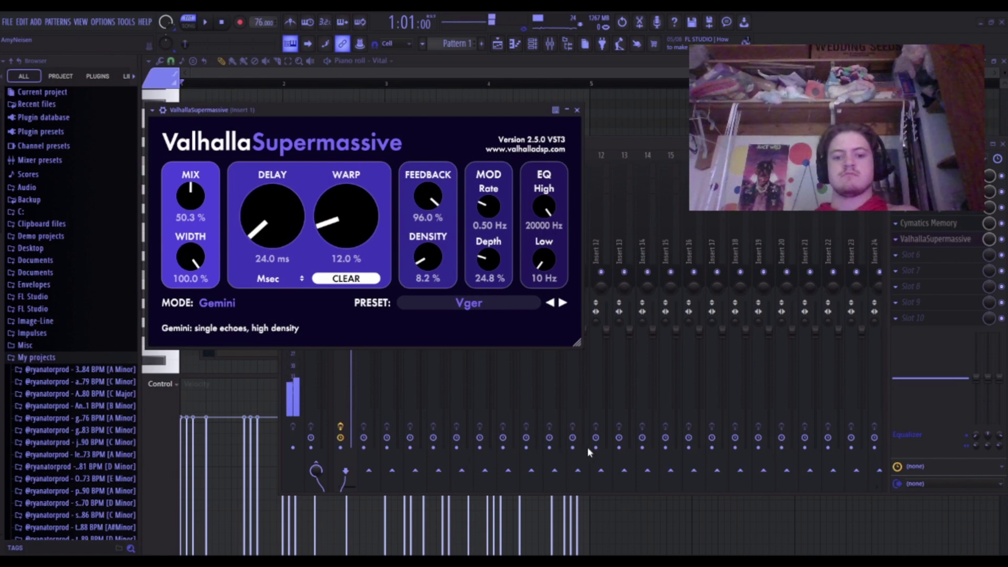
Audition the ForeverVerb and RingsAroundTheWorld presets in ValhallaSupermassive with the pattern.
{"action": "key", "text": "space"}
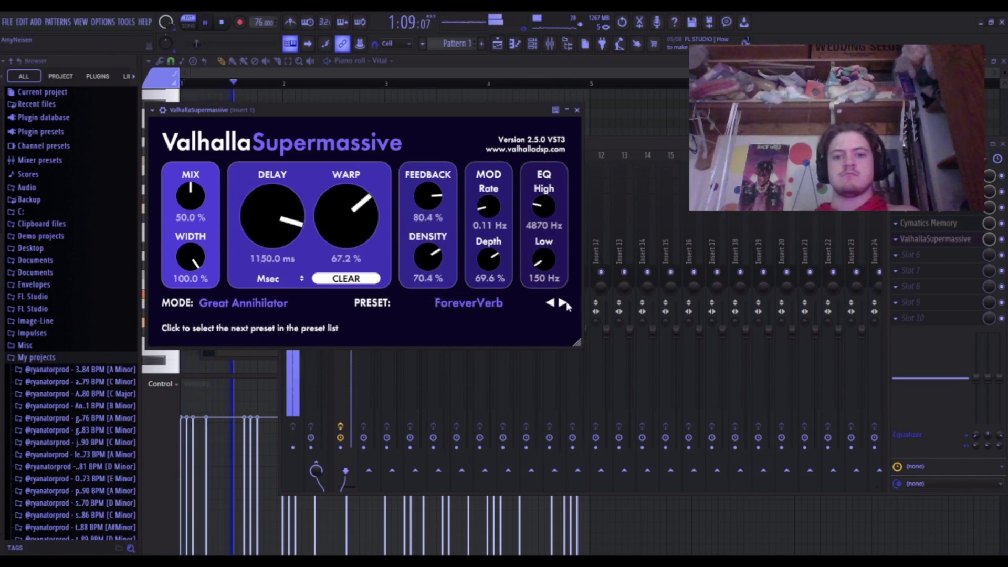
{"action": "key", "text": "space"}
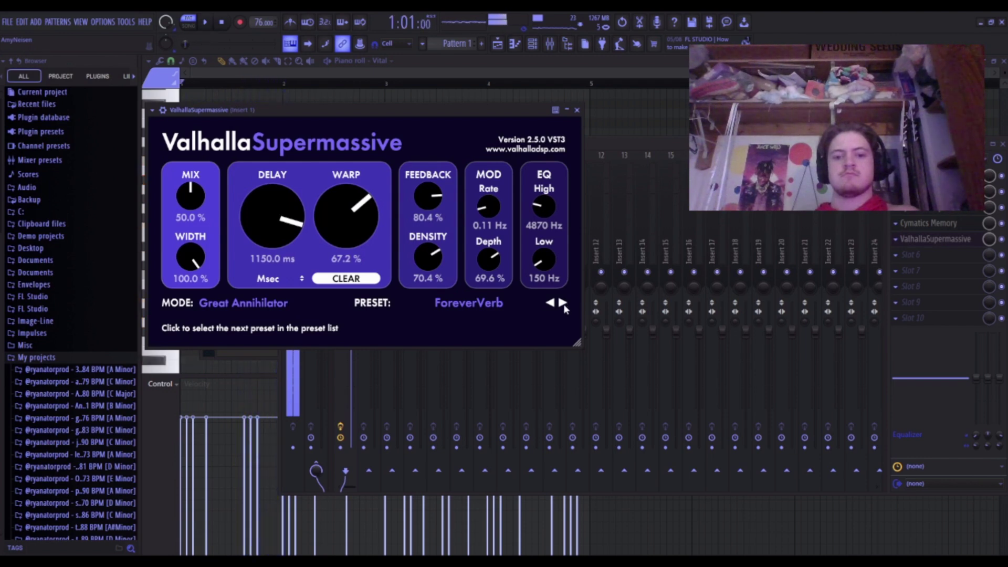
{"action": "left_click", "coordinate": [564, 304]}
{"action": "key", "text": "space"}
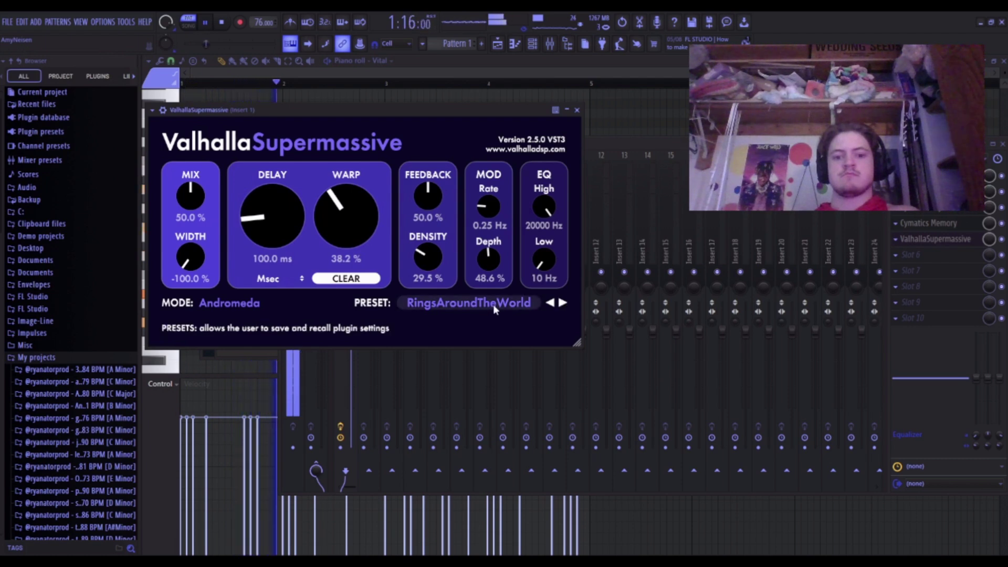
{"action": "key", "text": "space"}
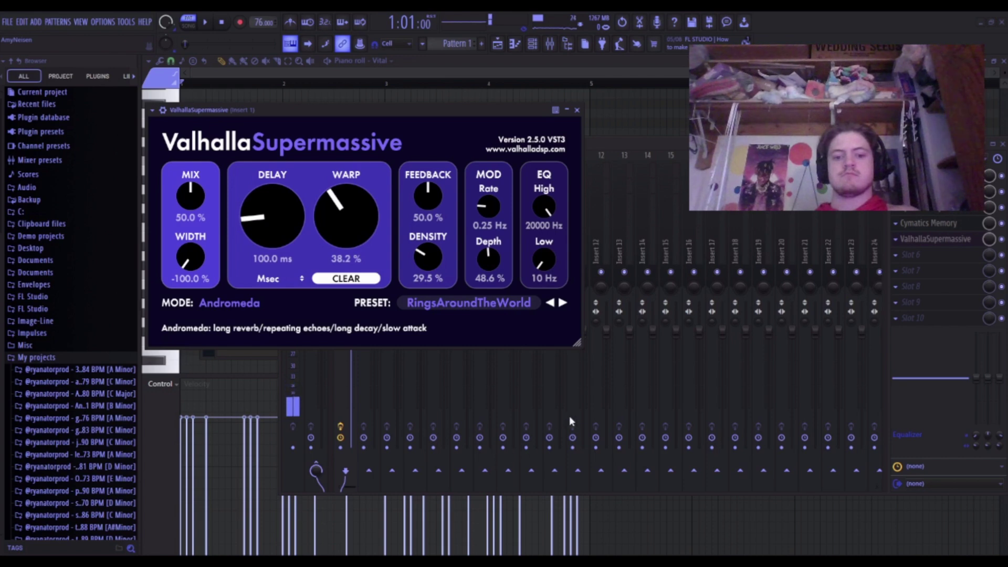
Audition the Boards Of AFX and EighthNoteMagnetar presets in ValhallaSupermassive and go back to Boards Of AFX.
{"action": "left_click", "coordinate": [562, 303]}
{"action": "key", "text": "space"}
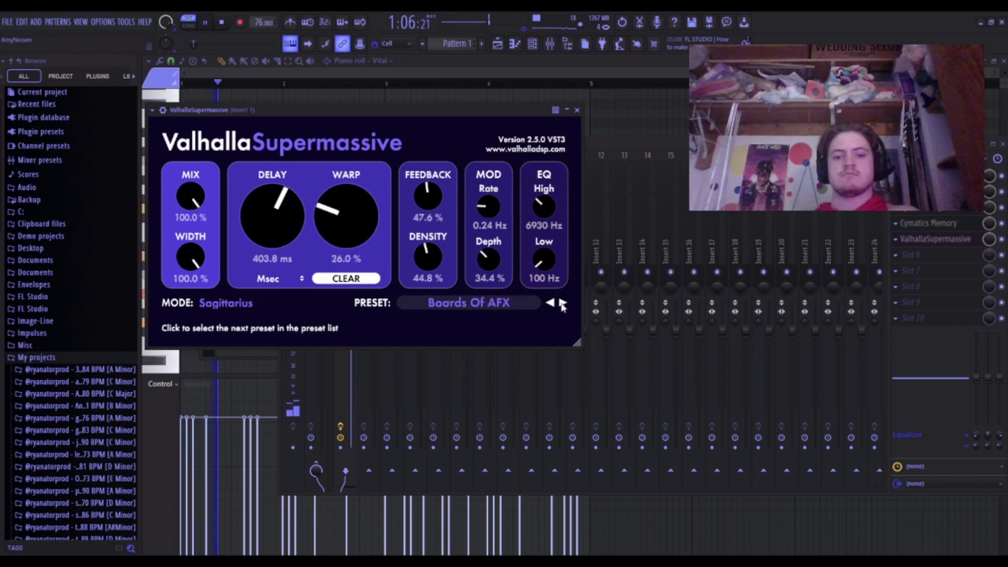
{"action": "left_click", "coordinate": [563, 303]}
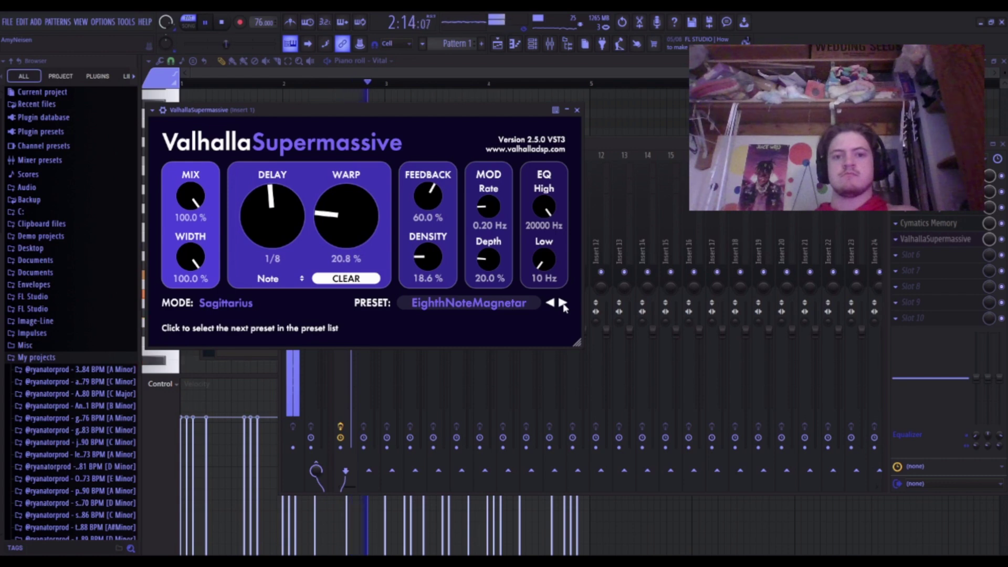
{"action": "left_click", "coordinate": [929, 239]}
{"action": "key", "text": "space"}
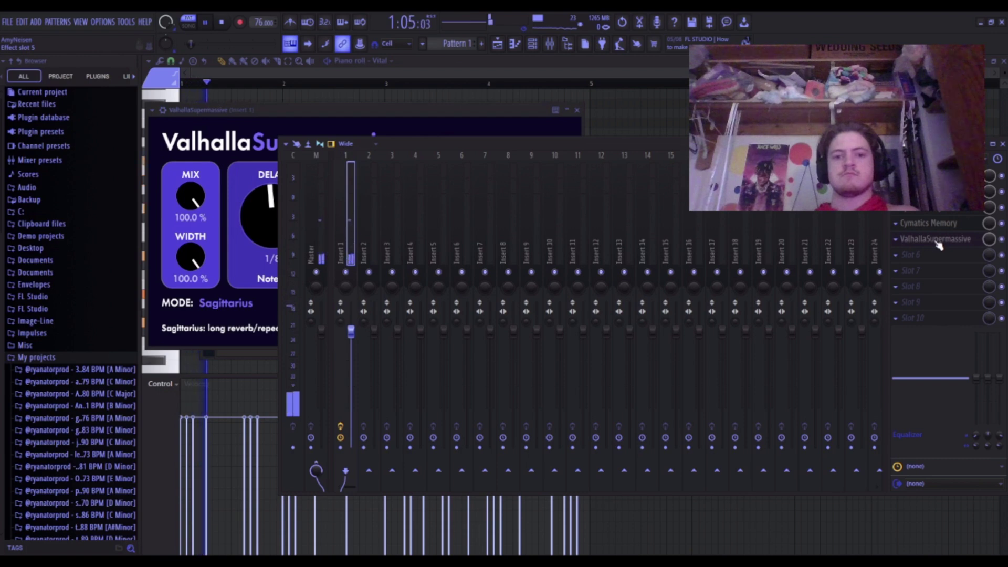
{"action": "left_click", "coordinate": [937, 240]}
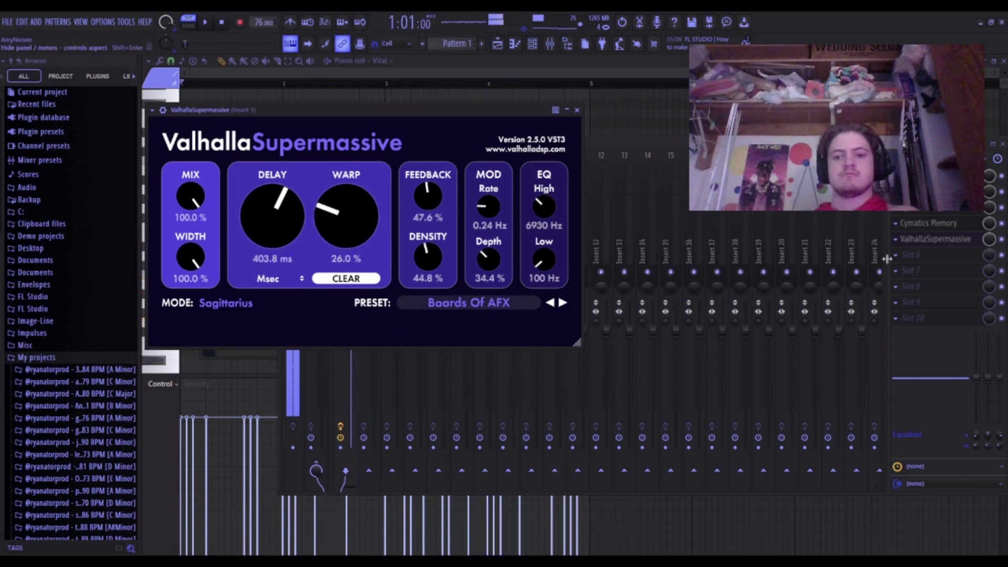
Try ValhallaSupermassive's slot at a 50% mix level and compare the pattern with the effect bypassed.
{"action": "left_click", "coordinate": [988, 239]}
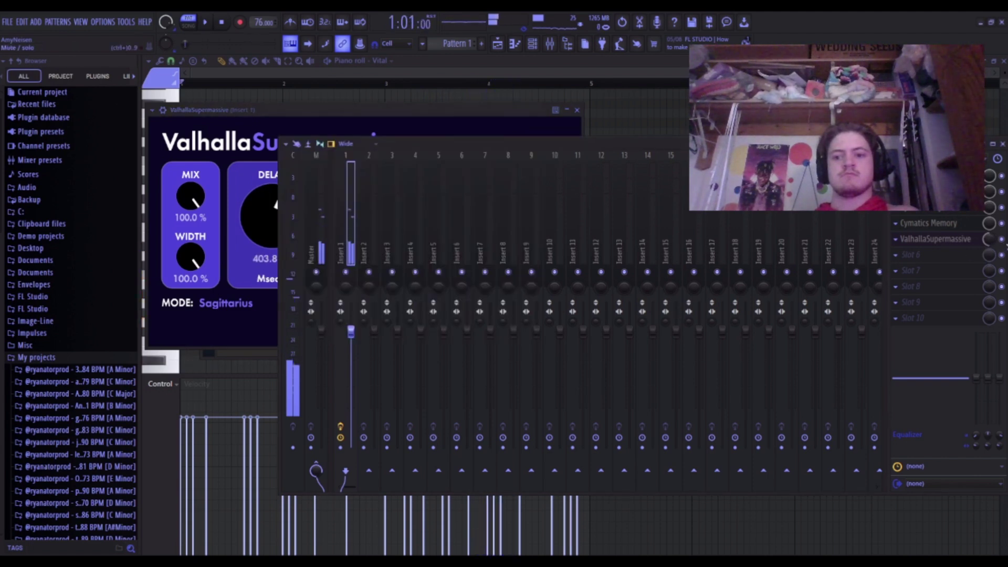
{"action": "key", "text": "space"}
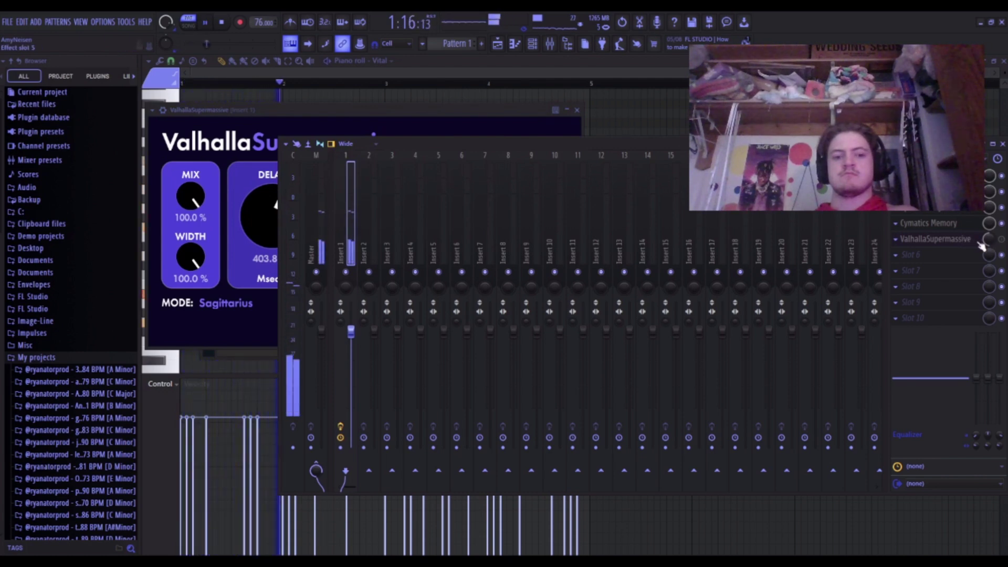
{"action": "key", "text": "space"}
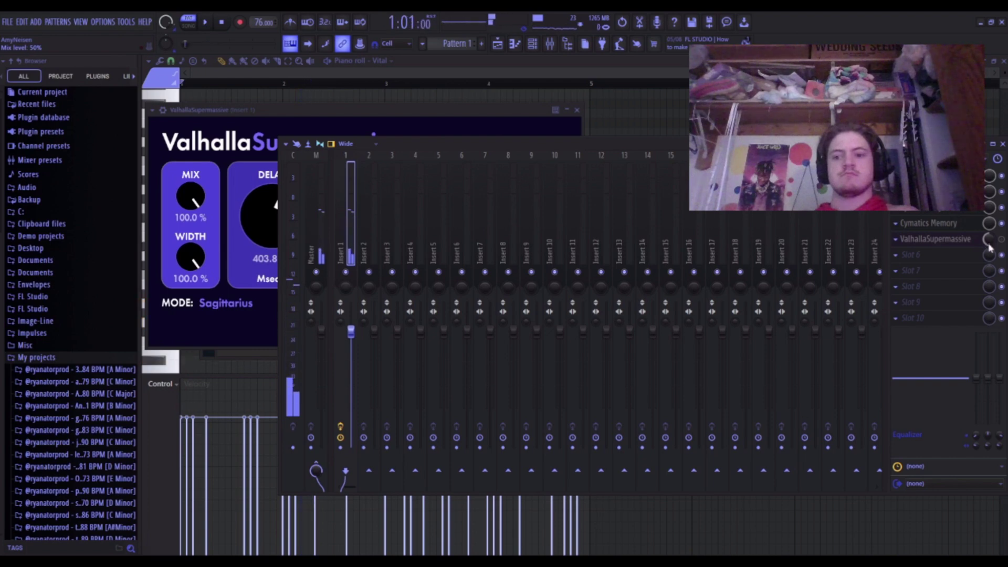
{"action": "key", "text": "space"}
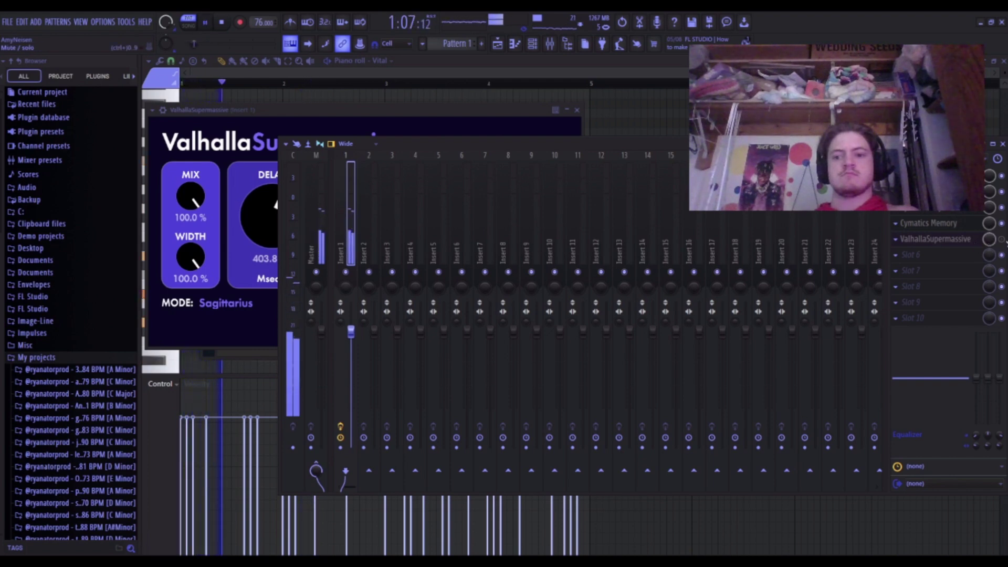
Re-enable ValhallaSupermassive on Insert 1, set its slot mix level to 50%, and play the pattern.
{"action": "left_click", "coordinate": [944, 240]}
{"action": "left_click", "coordinate": [945, 240]}
{"action": "key", "text": "space"}
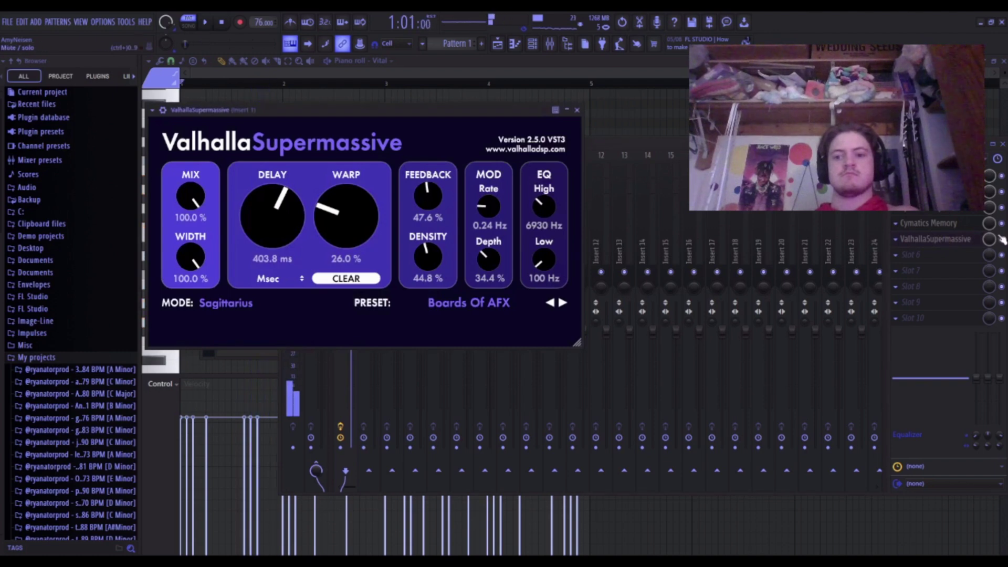
{"action": "left_click", "coordinate": [1001, 239]}
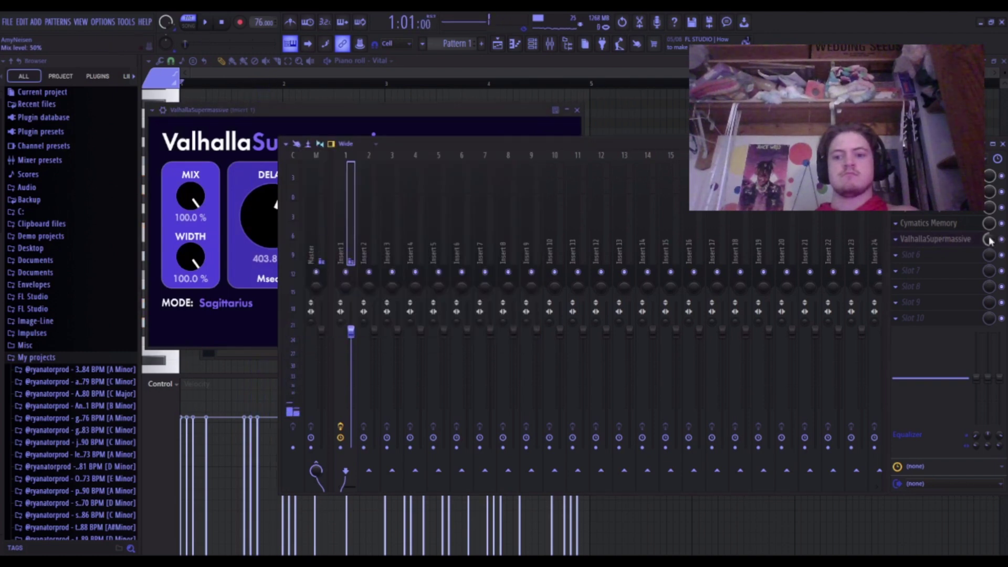
{"action": "key", "text": "space"}
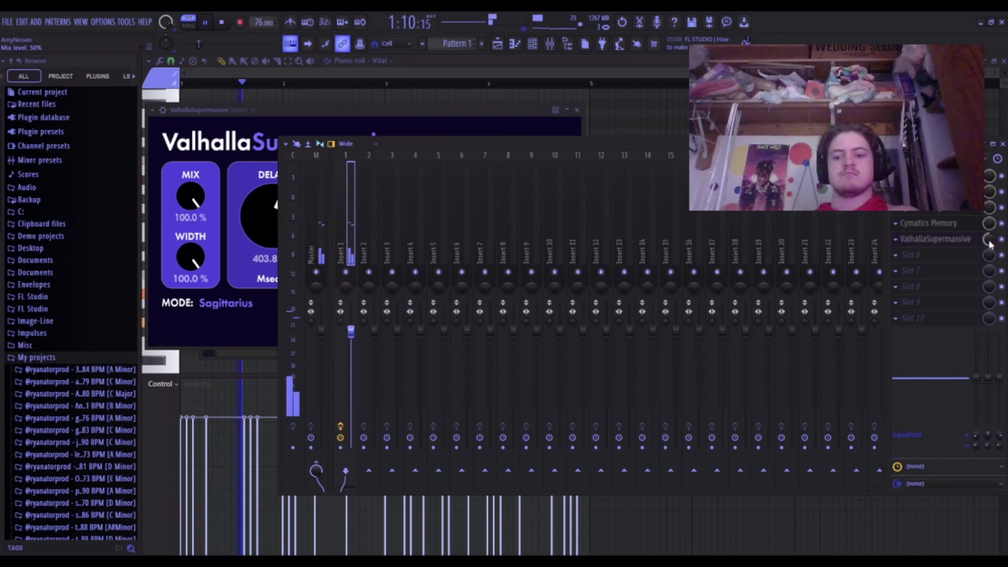
{"action": "key", "text": "space"}
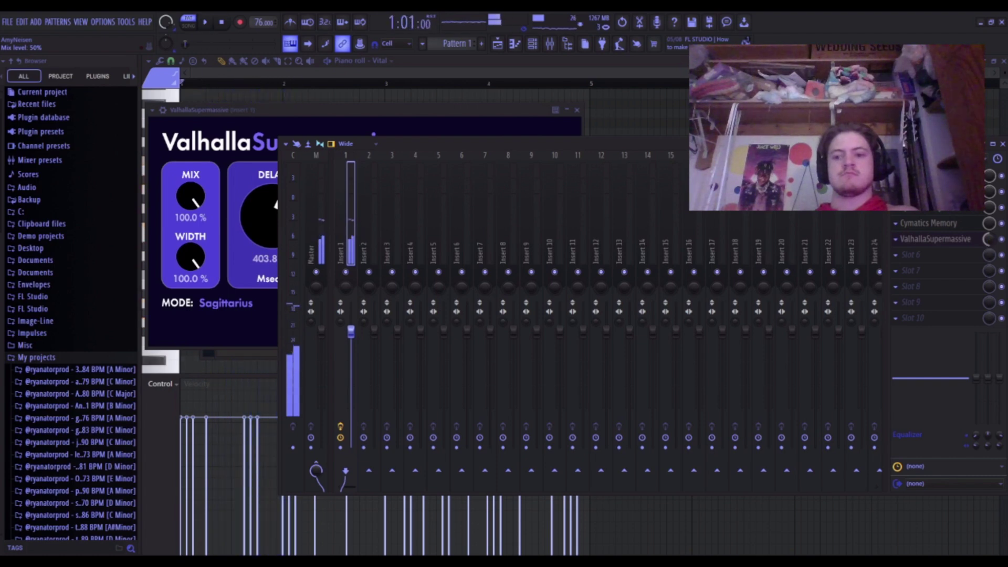
Audition the 8thPreDelayEchoVerb preset, set ValhallaSupermassive's slot mix level to 100%, and switch to AquariusFilteredEcho.
{"action": "left_click", "coordinate": [969, 240]}
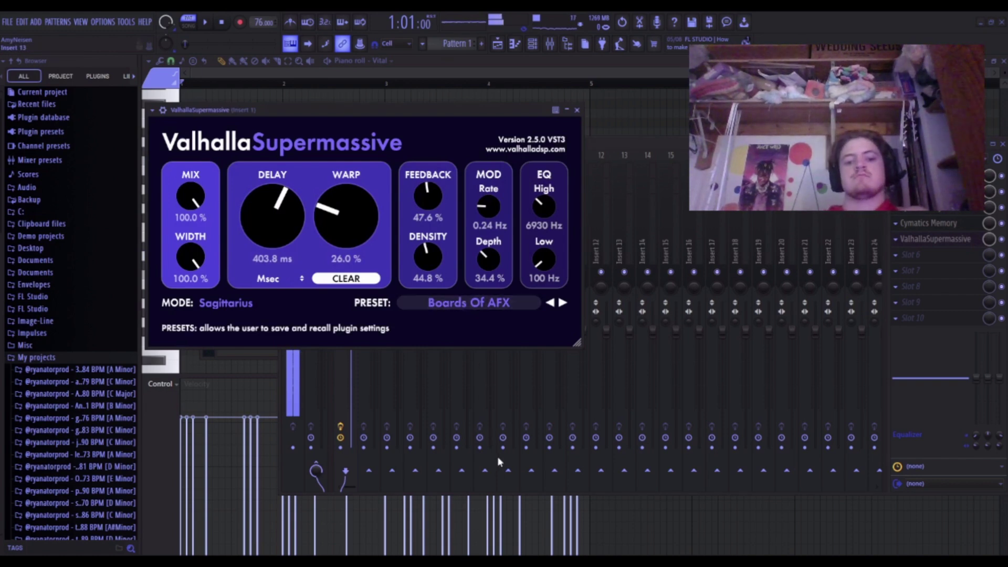
{"action": "left_click", "coordinate": [564, 303]}
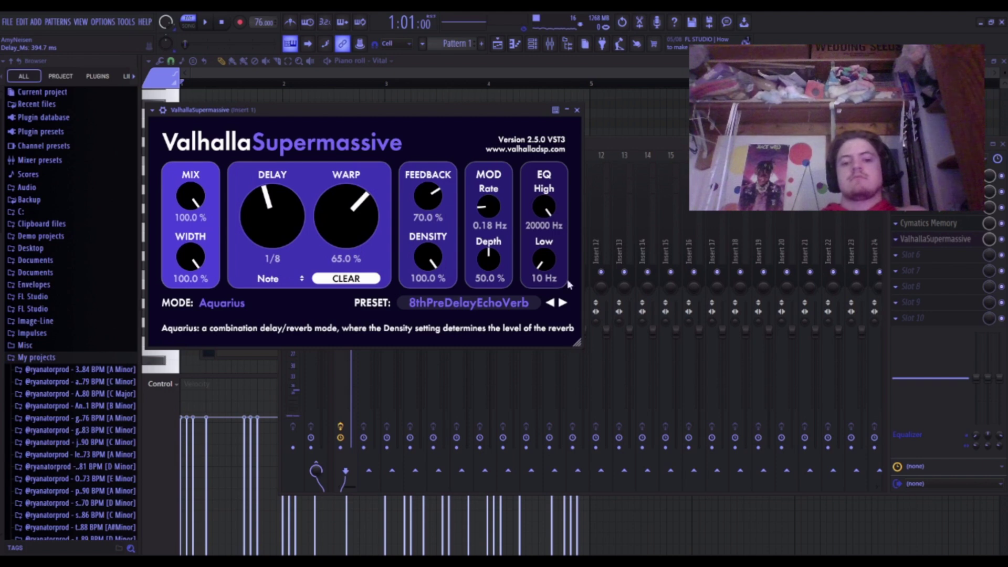
{"action": "key", "text": "space"}
{"action": "key", "text": "space"}
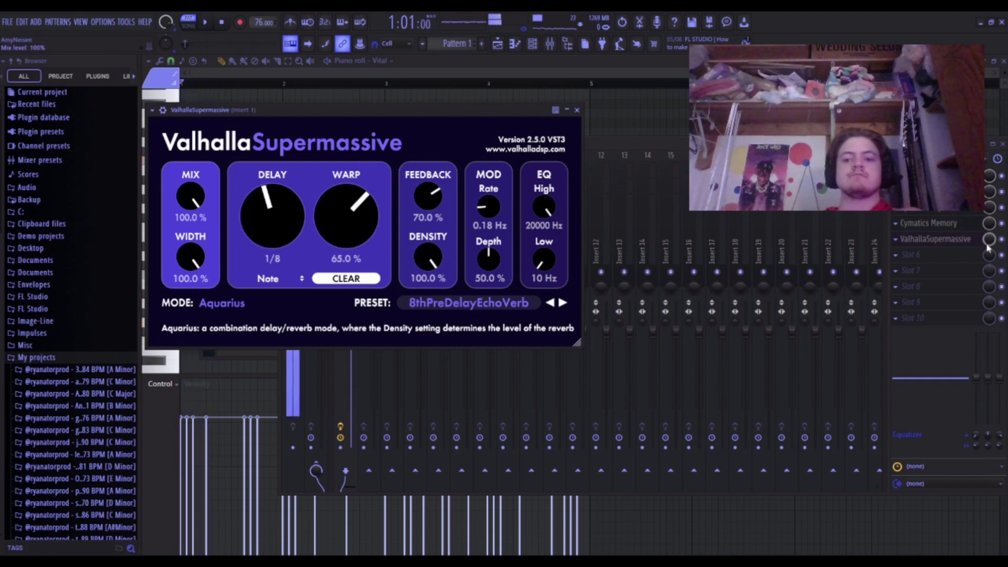
{"action": "left_click", "coordinate": [563, 303]}
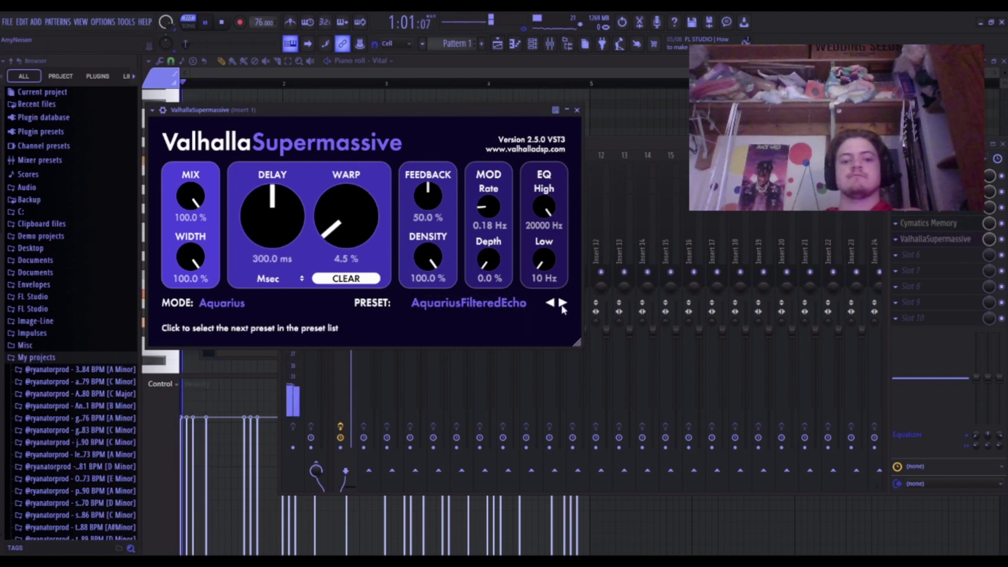
Audition ValhallaSupermassive's AquariusQuarterNoteEchoVerb preset and compare the pattern with the effect bypassed.
{"action": "key", "text": "space"}
{"action": "left_click", "coordinate": [562, 304]}
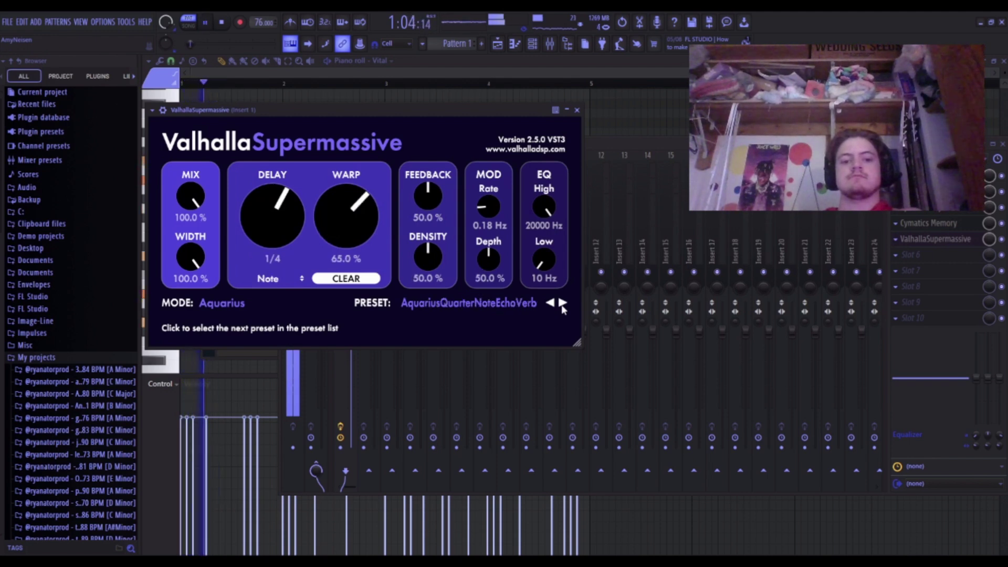
{"action": "left_click", "coordinate": [1003, 239]}
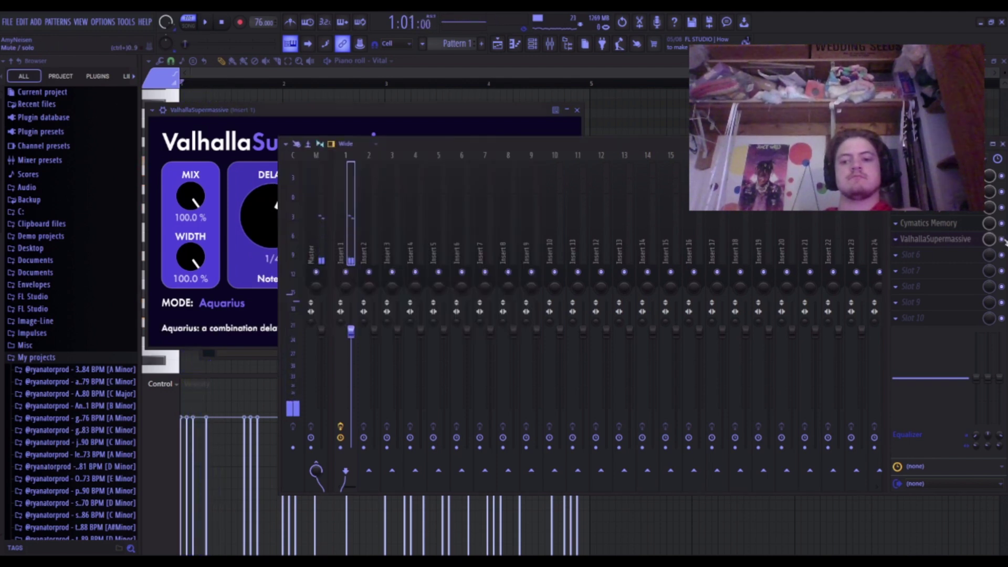
{"action": "key", "text": "space"}
{"action": "left_click", "coordinate": [949, 243]}
{"action": "left_click", "coordinate": [950, 243]}
{"action": "key", "text": "space"}
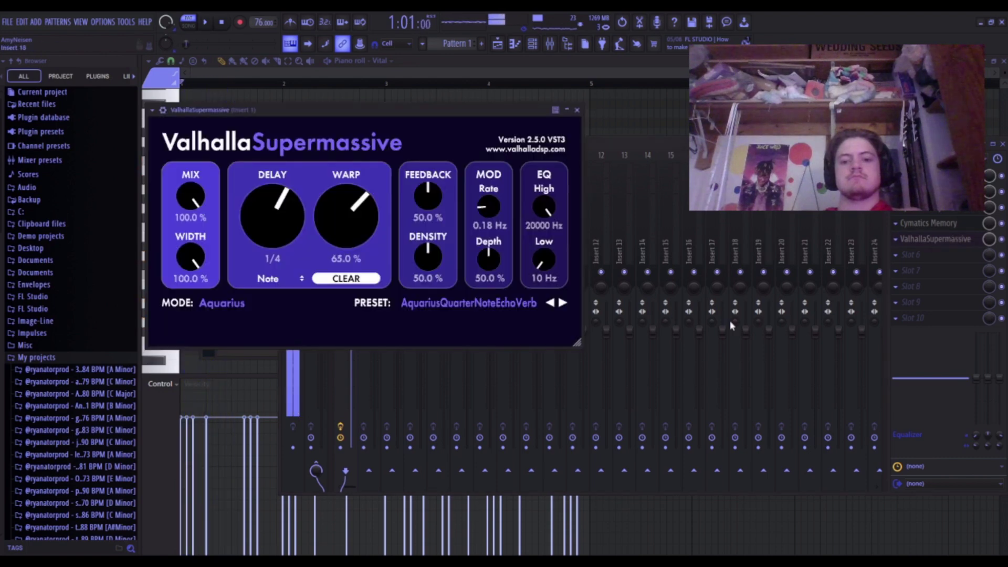
Switch ValhallaSupermassive to the Carousel preset and play the pattern to judge it.
{"action": "left_click", "coordinate": [563, 304]}
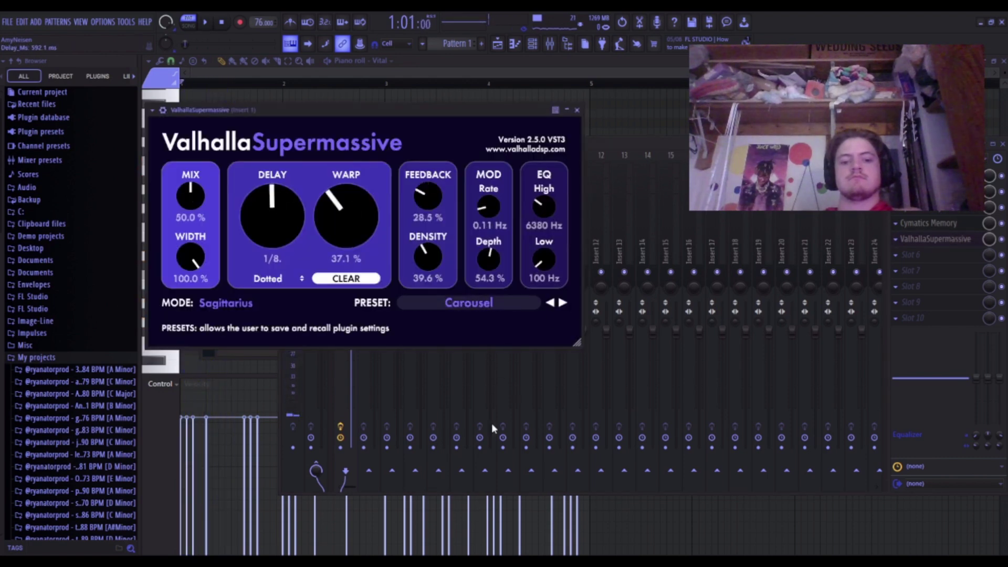
{"action": "left_click", "coordinate": [994, 246]}
{"action": "key", "text": "space"}
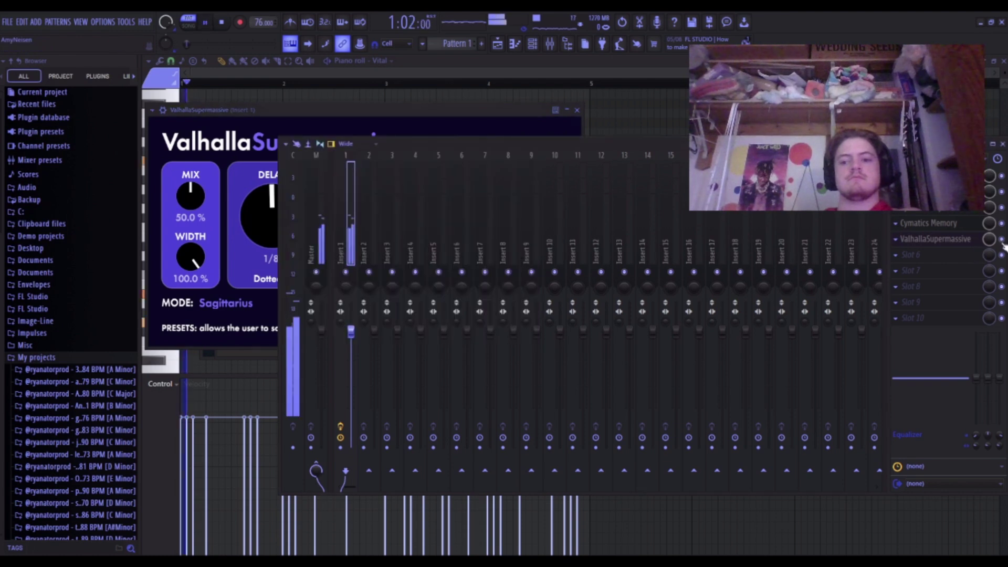
{"action": "left_click", "coordinate": [968, 246]}
{"action": "left_click", "coordinate": [967, 248]}
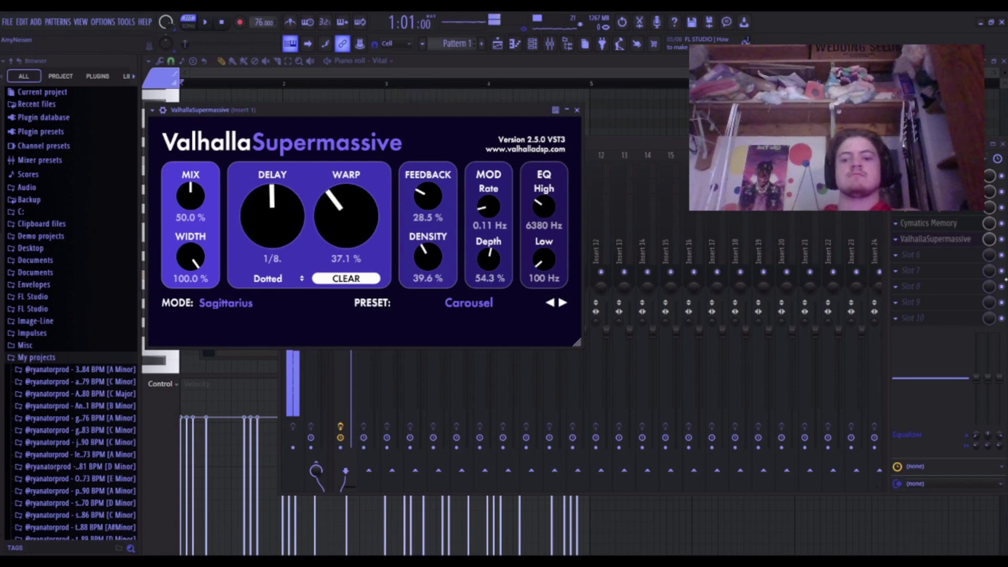
Create an automation clip for the mix level of ValhallaSupermassive's slot and show it in the Playlist.
{"action": "left_click", "coordinate": [988, 239]}
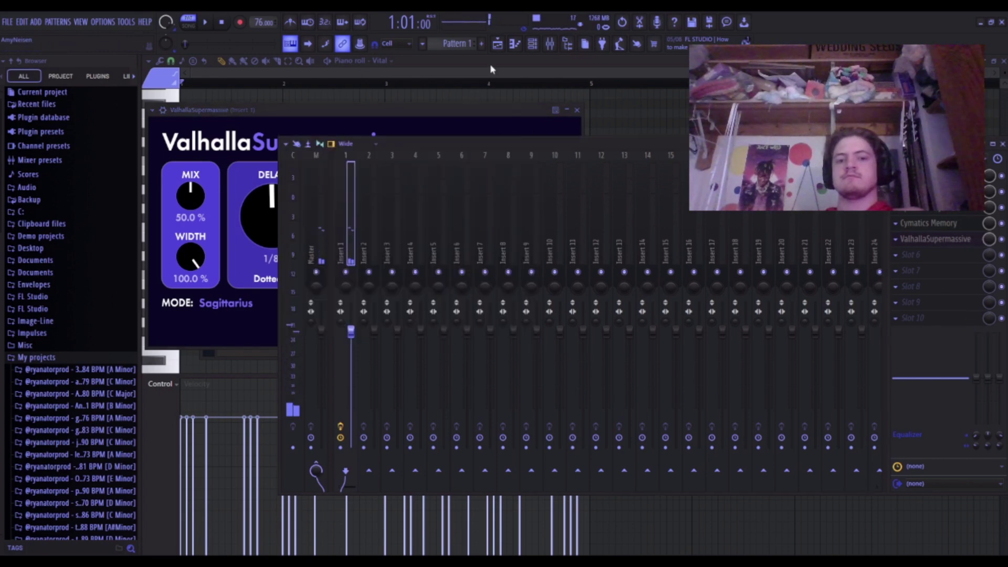
{"action": "left_click", "coordinate": [496, 44]}
{"action": "scroll", "coordinate": [302, 126], "scroll_direction": "down", "scroll_amount": 5}
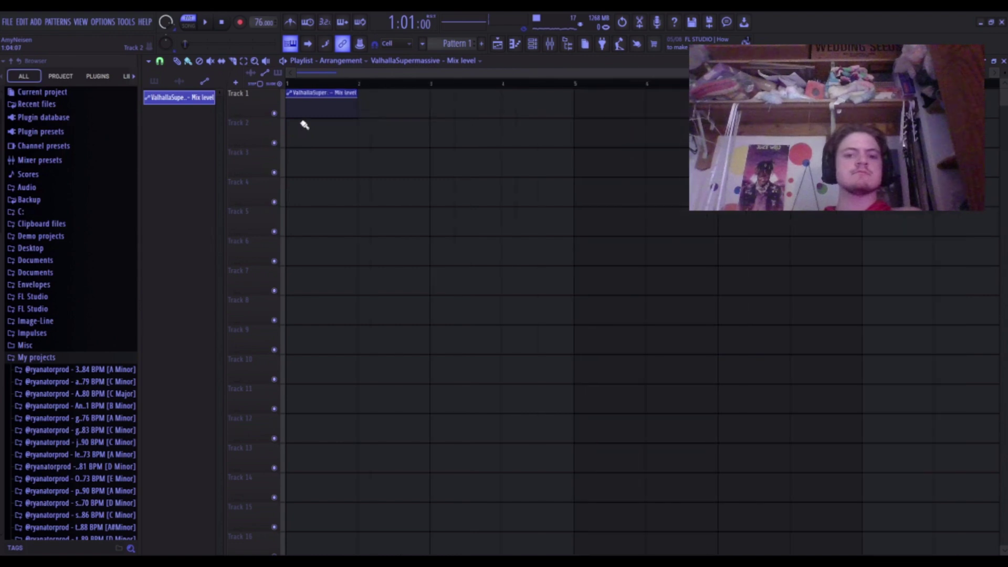
{"action": "scroll", "coordinate": [349, 104], "scroll_direction": "down", "scroll_amount": 2}
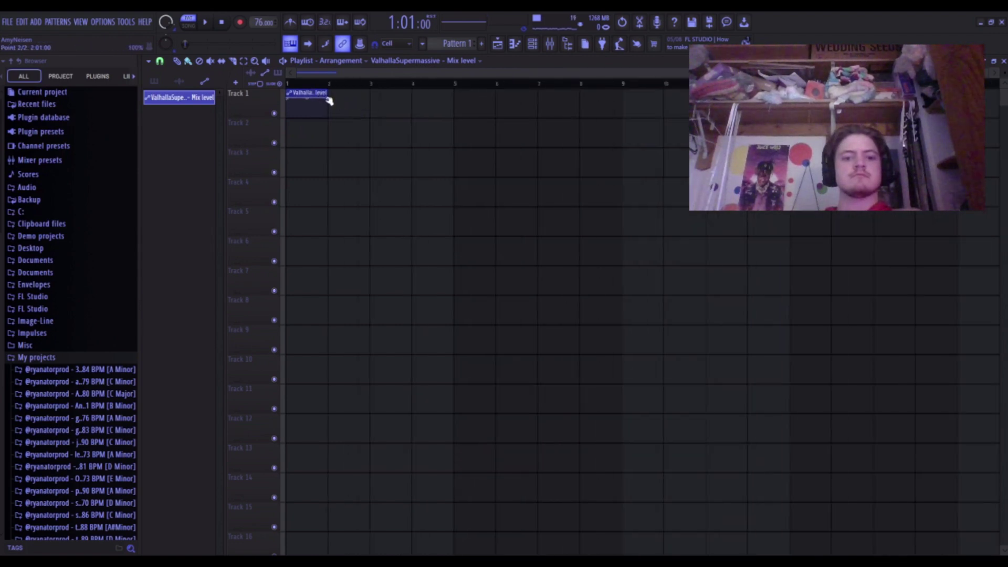
Stretch the mix level automation clip to four bars and place Pattern 1 beneath it on Track 2 at bar 1.
{"action": "left_click_drag", "start_coordinate": [329, 101], "coordinate": [440, 99]}
{"action": "left_click", "coordinate": [155, 81]}
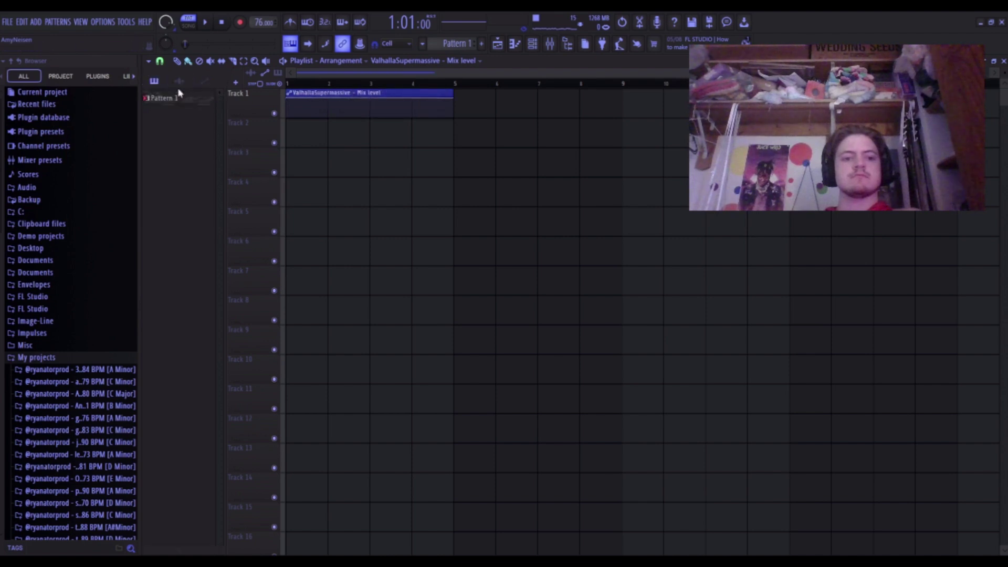
{"action": "left_click_drag", "start_coordinate": [178, 94], "coordinate": [298, 140]}
Shape the mix level automation into four curved ramps, each rising to 100% over one bar, and play the arrangement in song mode.
{"action": "scroll", "coordinate": [289, 136], "scroll_direction": "up", "scroll_amount": 2}
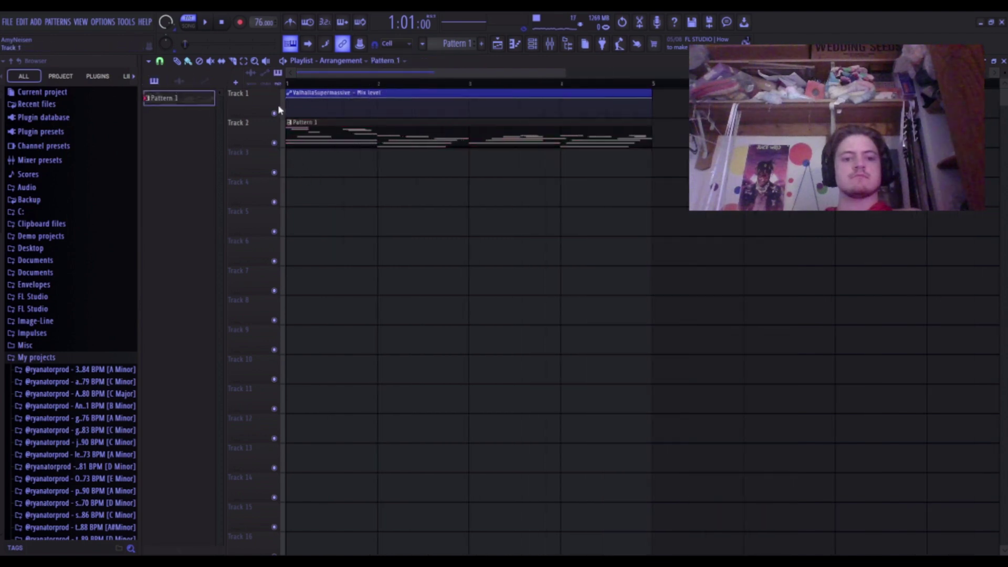
{"action": "left_click_drag", "start_coordinate": [289, 101], "coordinate": [312, 166]}
{"action": "left_click_drag", "start_coordinate": [373, 110], "coordinate": [332, 109]}
{"action": "left_click", "coordinate": [384, 117]}
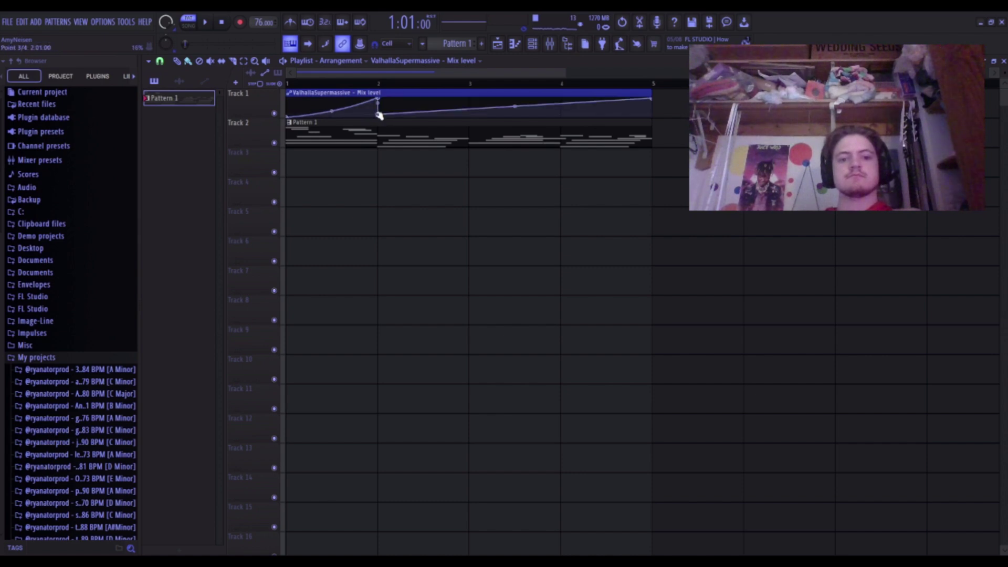
{"action": "left_click_drag", "start_coordinate": [467, 111], "coordinate": [464, 88]}
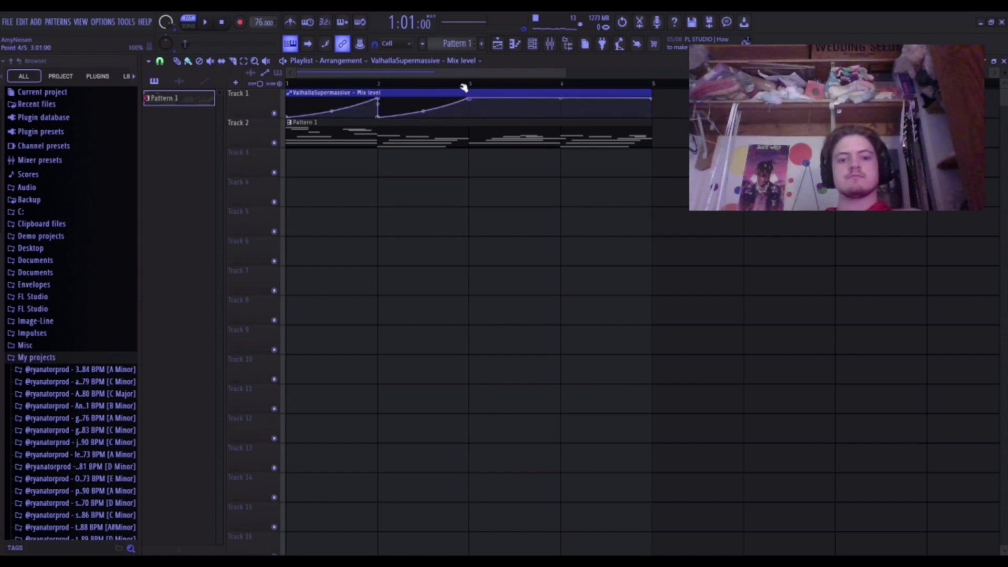
{"action": "left_click", "coordinate": [469, 114]}
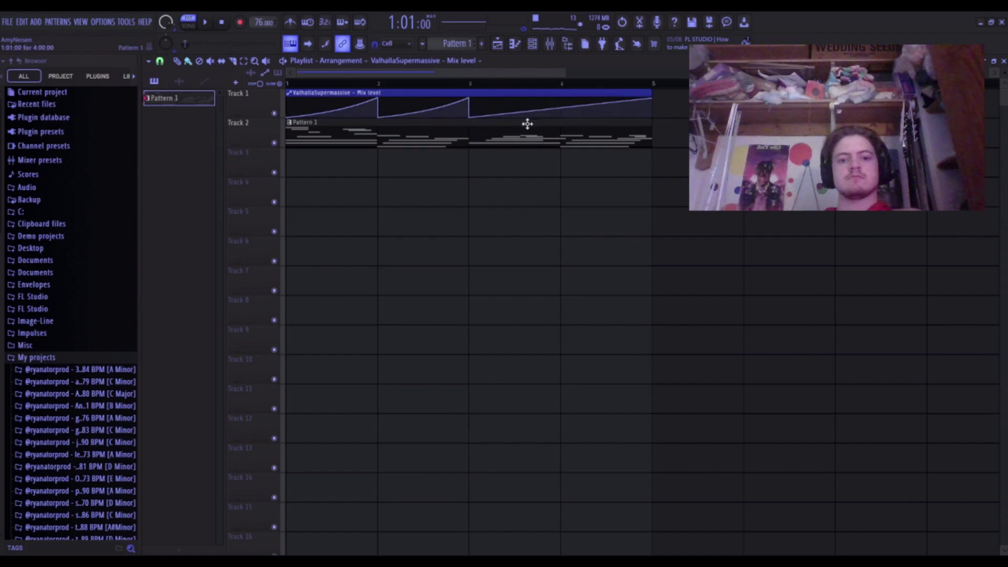
{"action": "left_click_drag", "start_coordinate": [561, 106], "coordinate": [560, 98]}
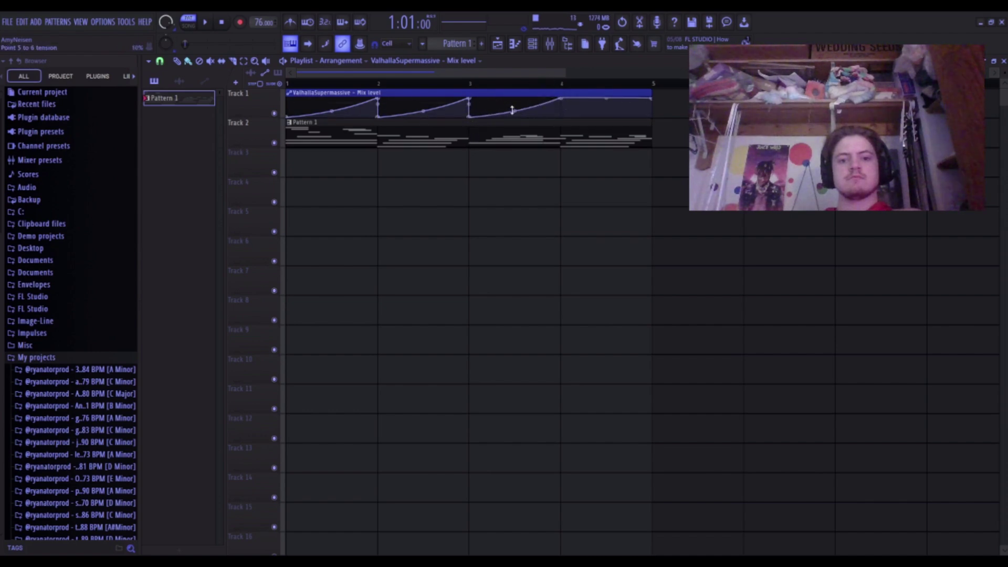
{"action": "left_click", "coordinate": [561, 114]}
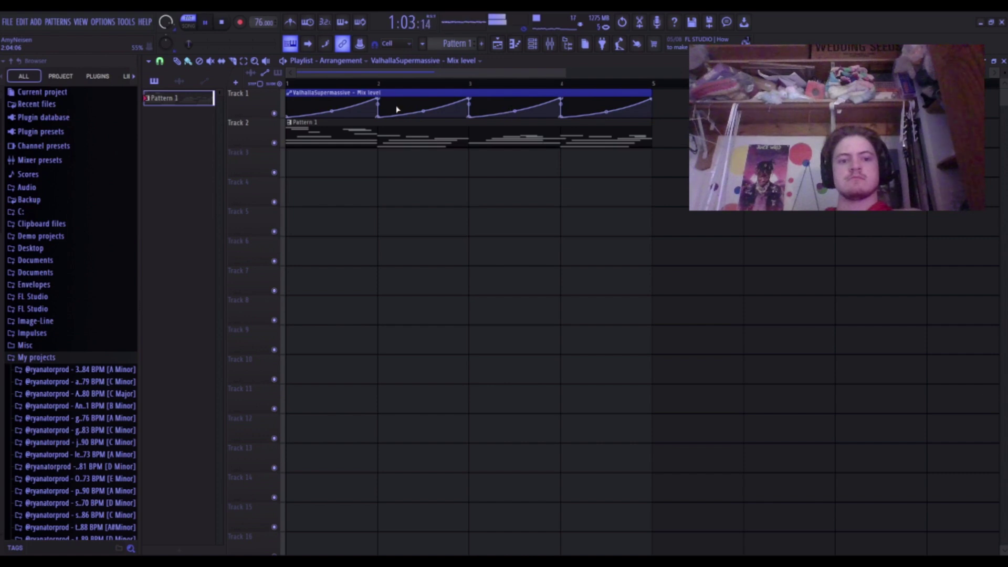
{"action": "left_click", "coordinate": [188, 24]}
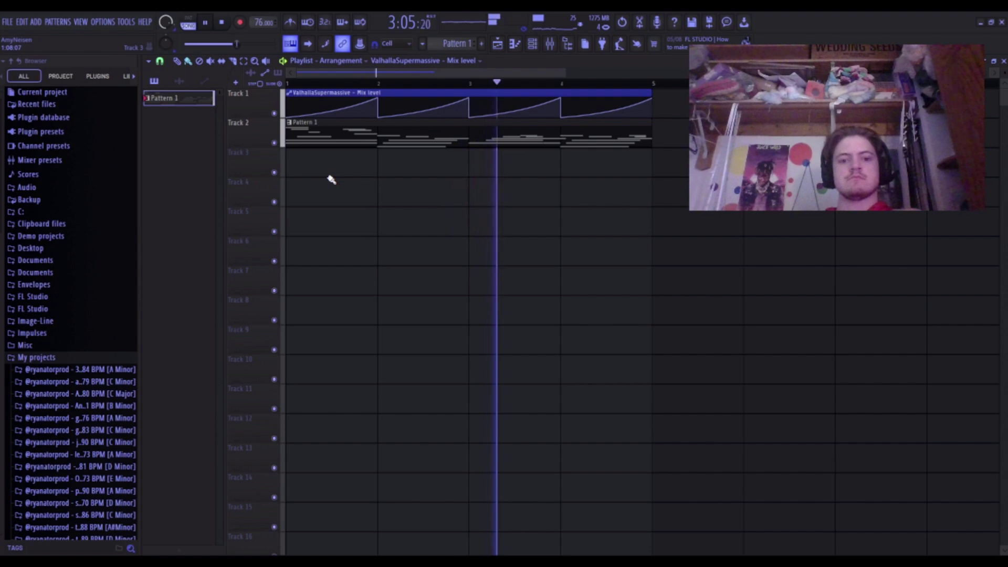
{"action": "key", "text": "space"}
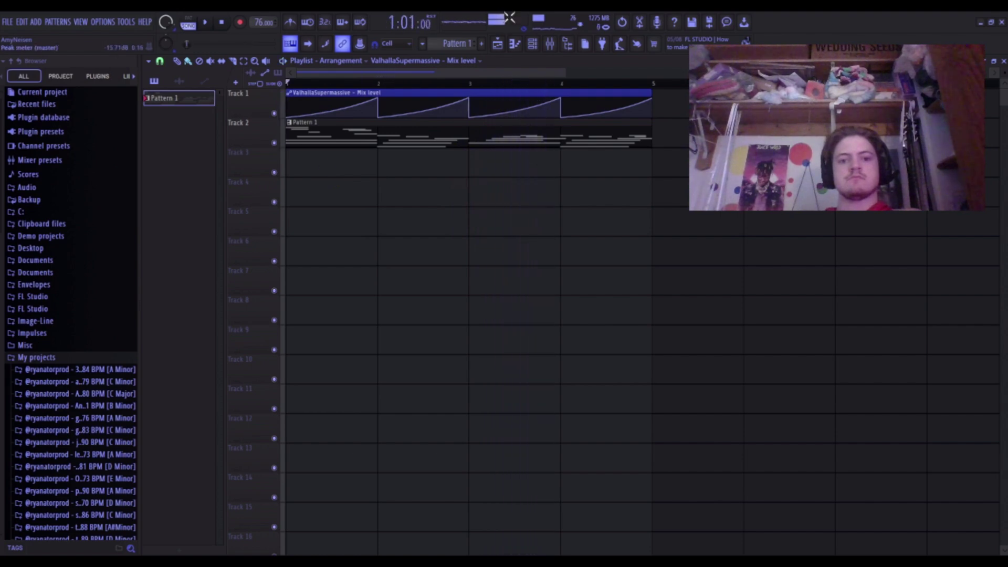
Audition the Dotted8thChorusEcho preset in ValhallaSupermassive, switch to DottedEighthOrbits, and play the arrangement.
{"action": "left_click", "coordinate": [549, 44]}
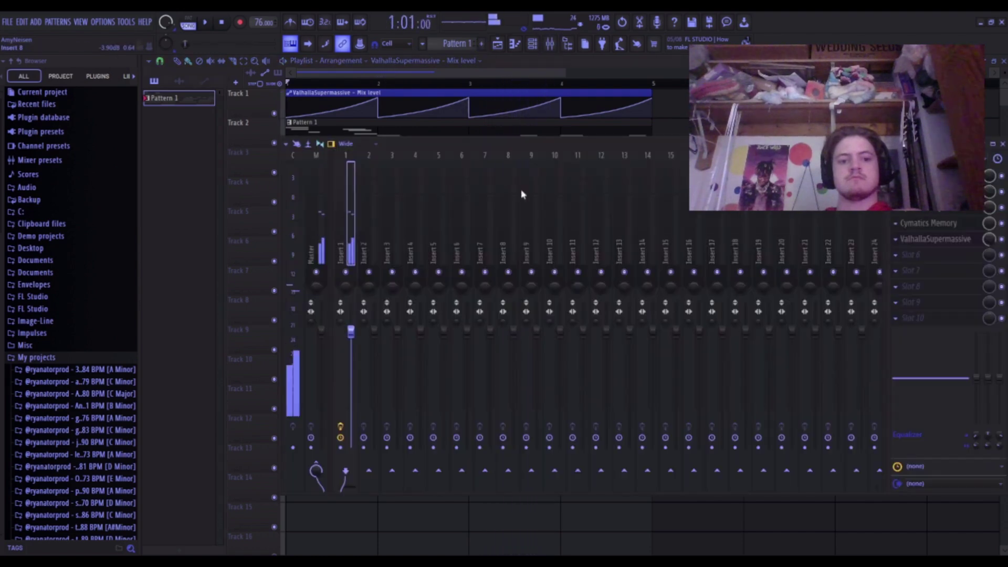
{"action": "left_click", "coordinate": [935, 239]}
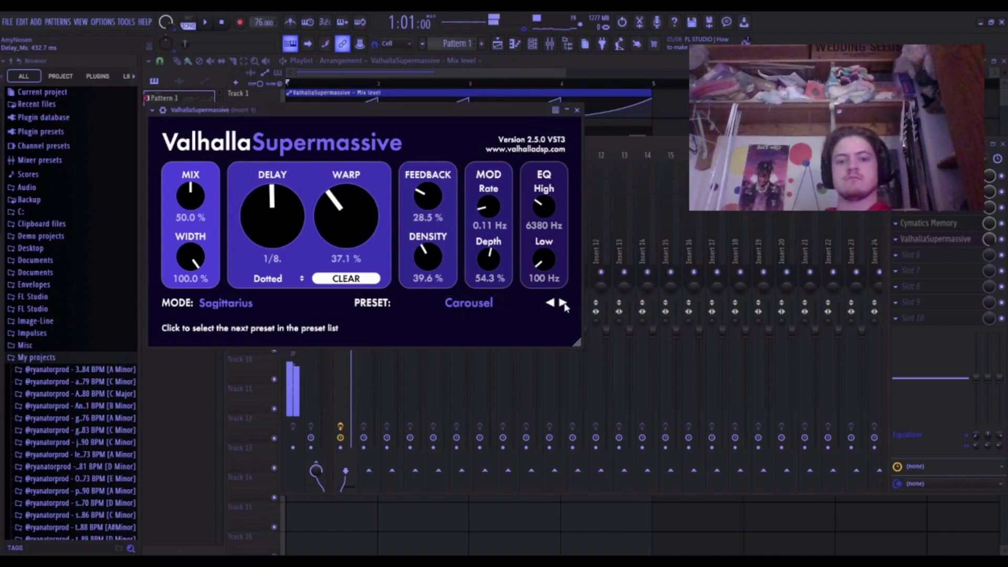
{"action": "left_click", "coordinate": [564, 304]}
{"action": "key", "text": "space"}
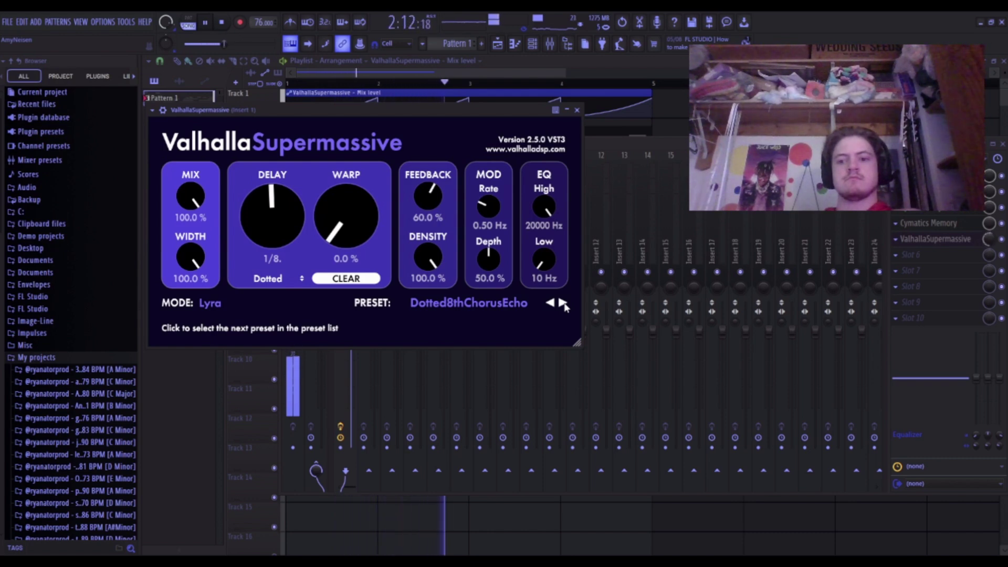
{"action": "left_click", "coordinate": [562, 304]}
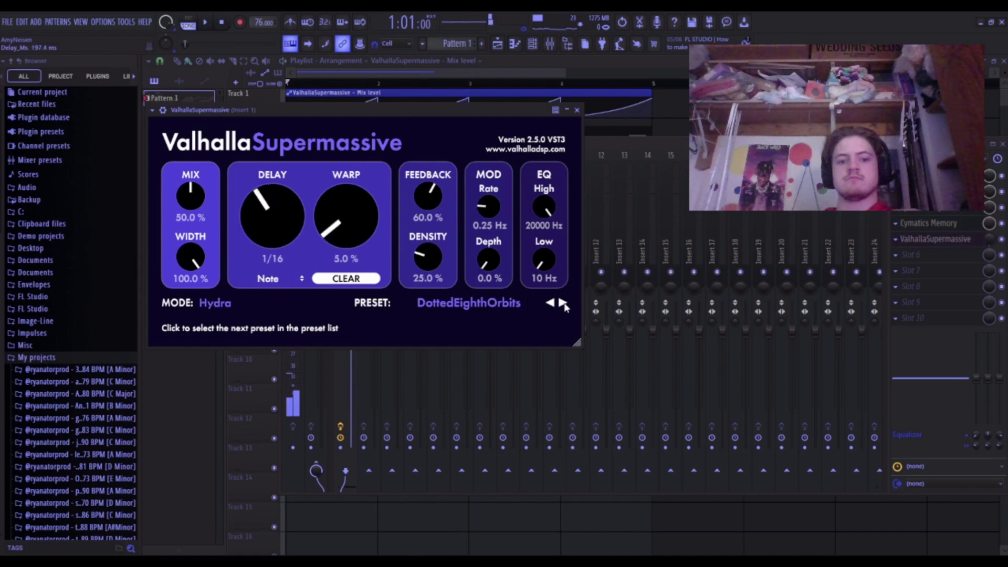
{"action": "key", "text": "space"}
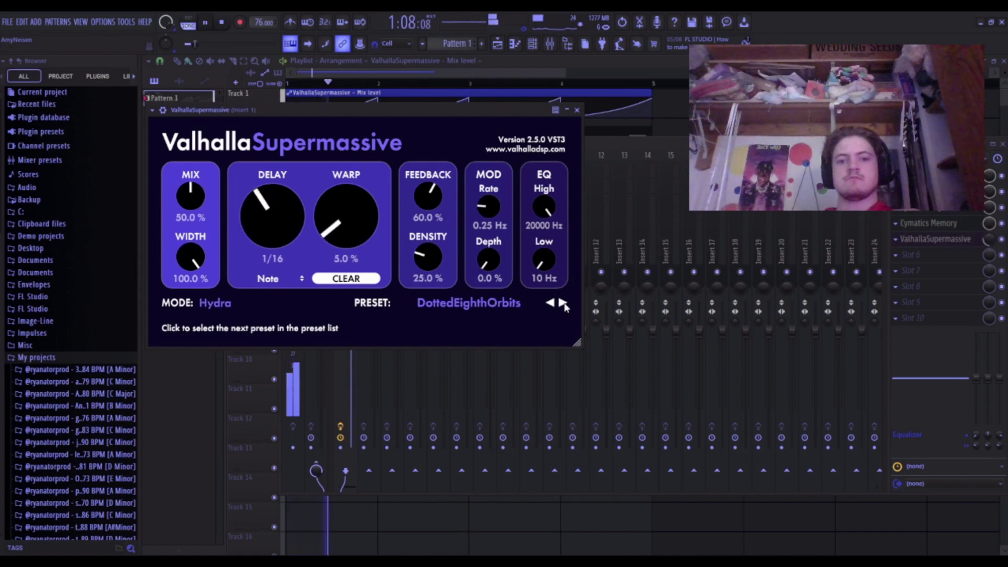
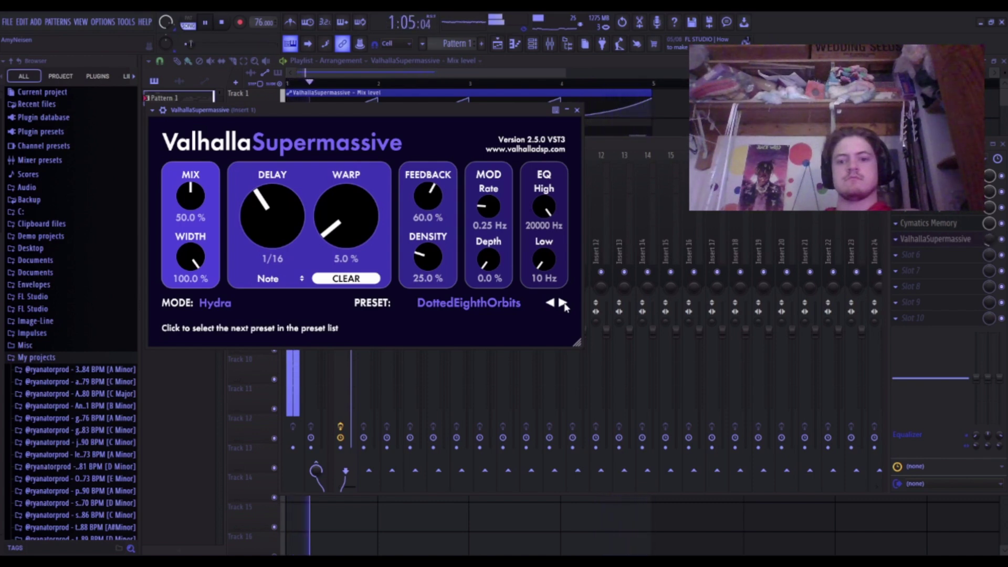
Check the mix setting of the kHs Pitch Shifter on Insert 1 during playback and close the plugin.
{"action": "key", "text": "F9"}
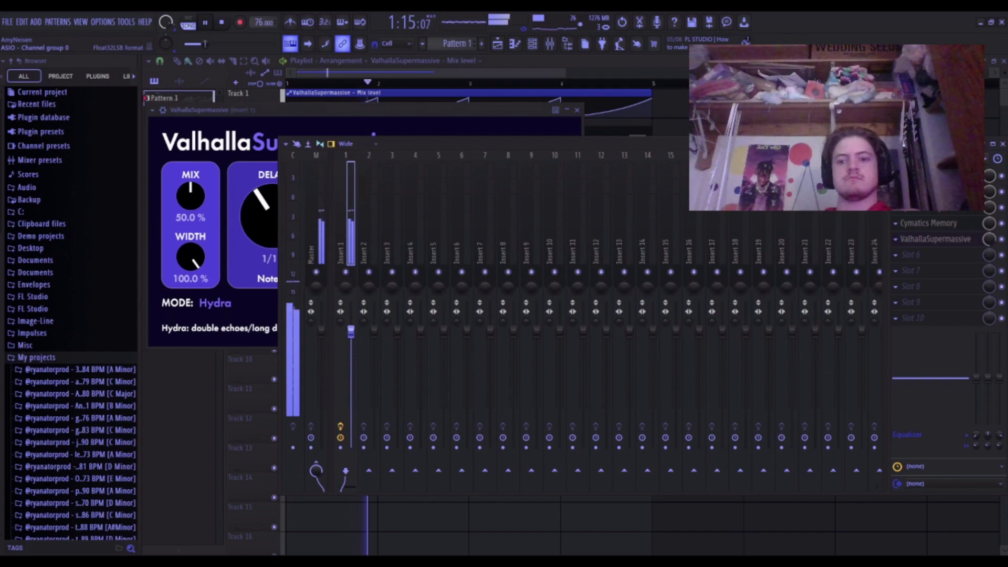
{"action": "left_click", "coordinate": [928, 191]}
{"action": "left_click", "coordinate": [928, 192]}
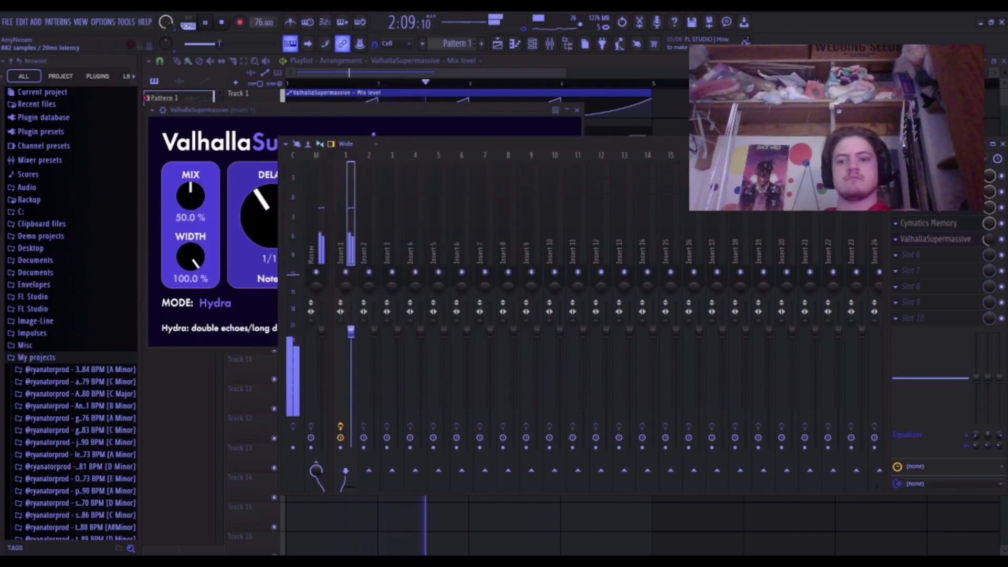
{"action": "left_click", "coordinate": [928, 208]}
{"action": "left_click", "coordinate": [315, 272]}
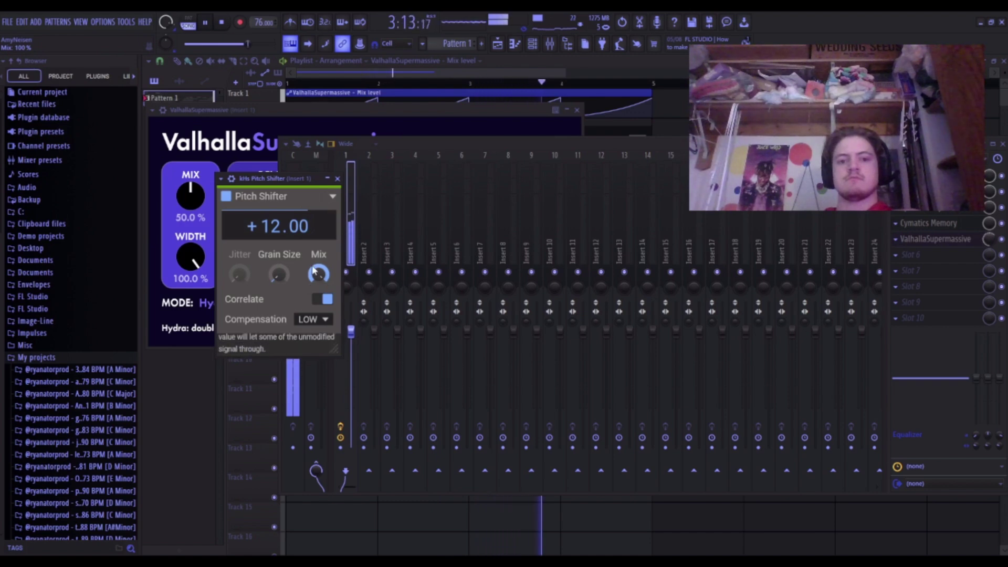
{"action": "left_click", "coordinate": [337, 179]}
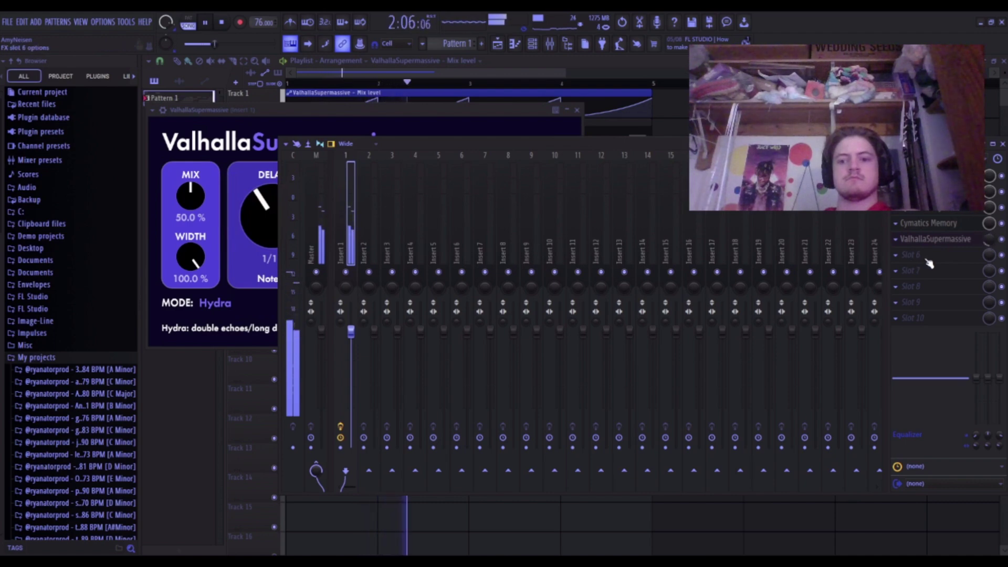
Try HalfTime in slot 6 of Insert 1 with the lower band limit at 802 Hz, and remove it.
{"action": "key", "text": "space"}
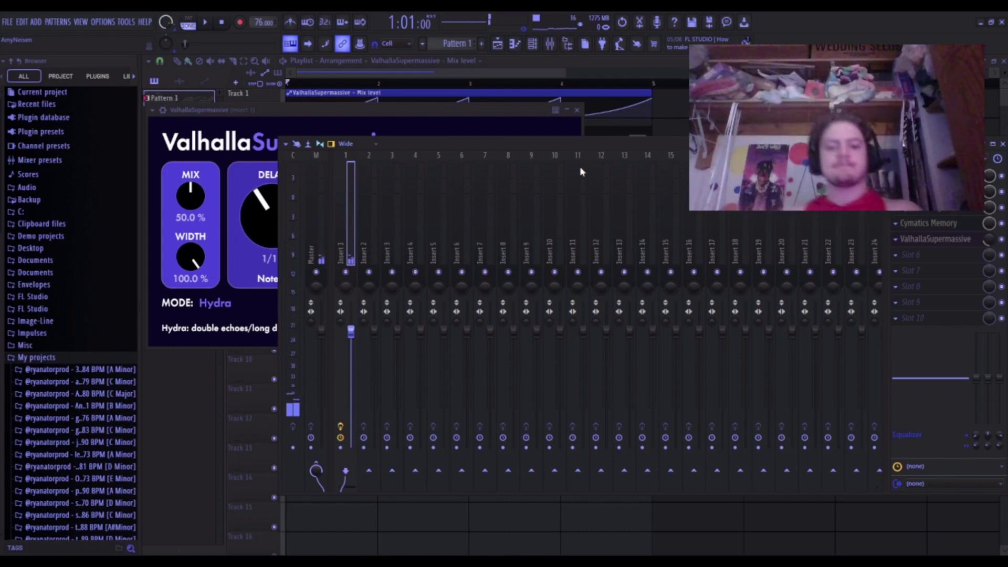
{"action": "left_click", "coordinate": [594, 382]}
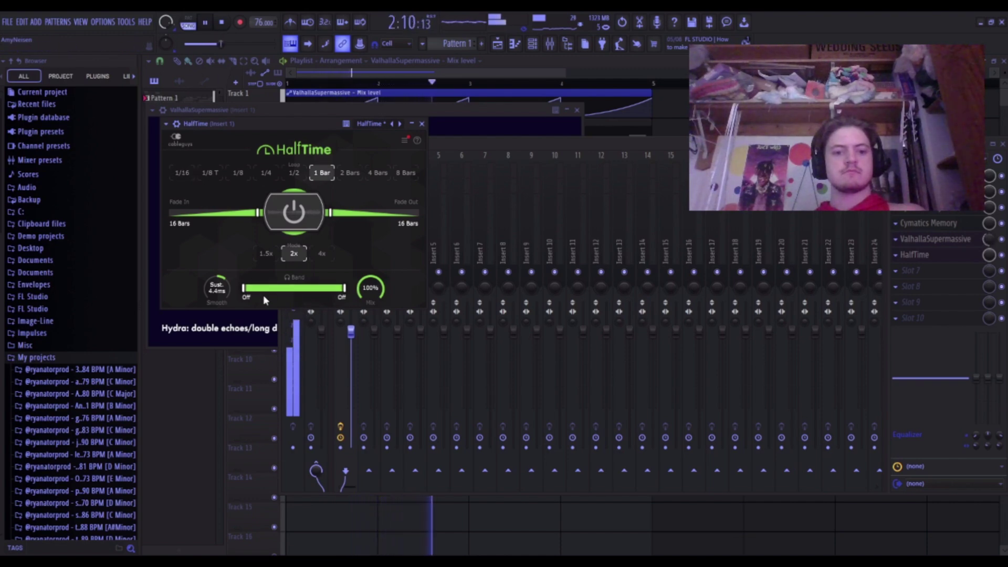
{"action": "left_click_drag", "start_coordinate": [243, 288], "coordinate": [293, 294]}
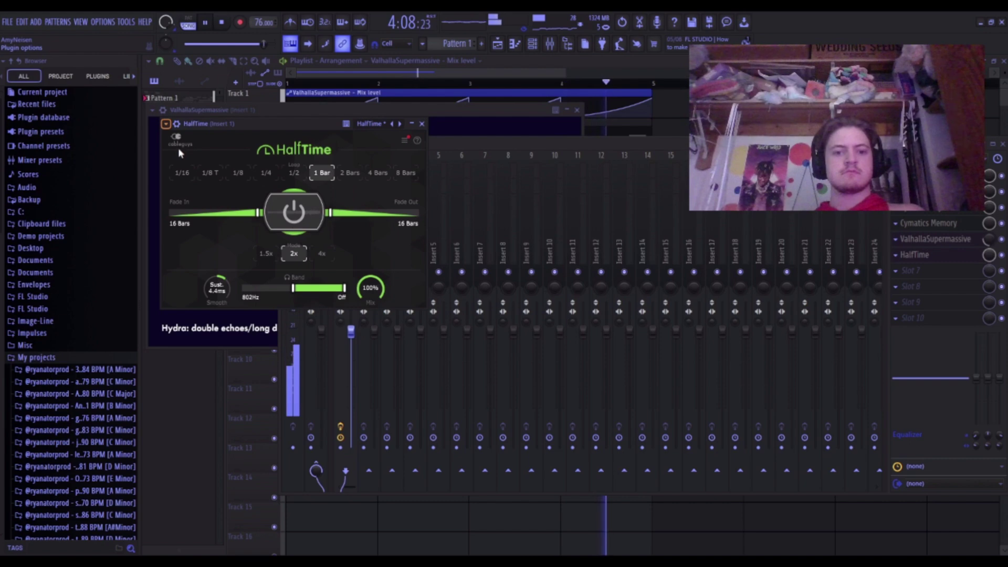
{"action": "key", "text": "ctrl+z"}
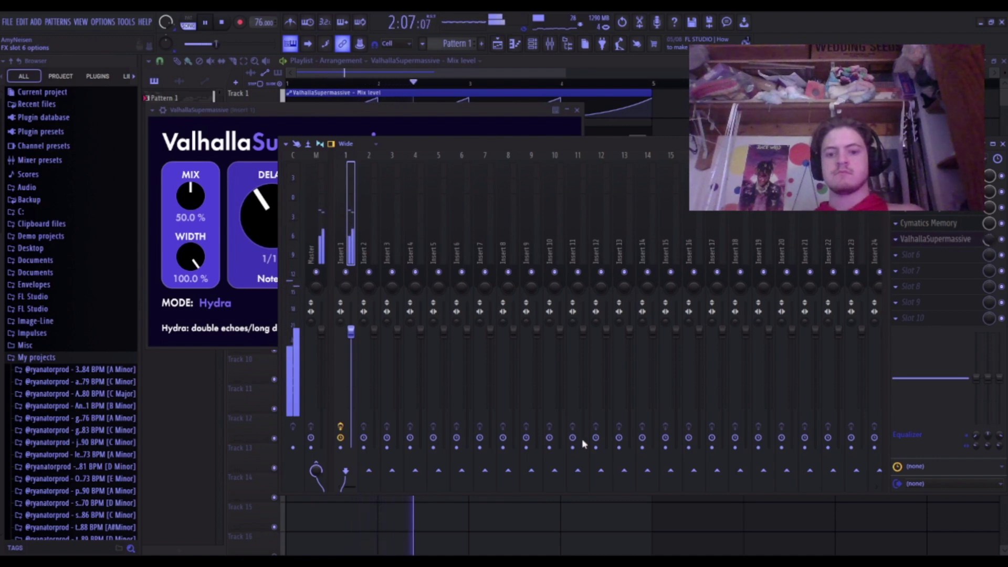
Load Fruity Love Philter into slot 6 of Insert 1 and play the arrangement with the mixer open.
{"action": "left_click", "coordinate": [585, 481]}
{"action": "key", "text": "space"}
{"action": "left_click", "coordinate": [703, 106]}
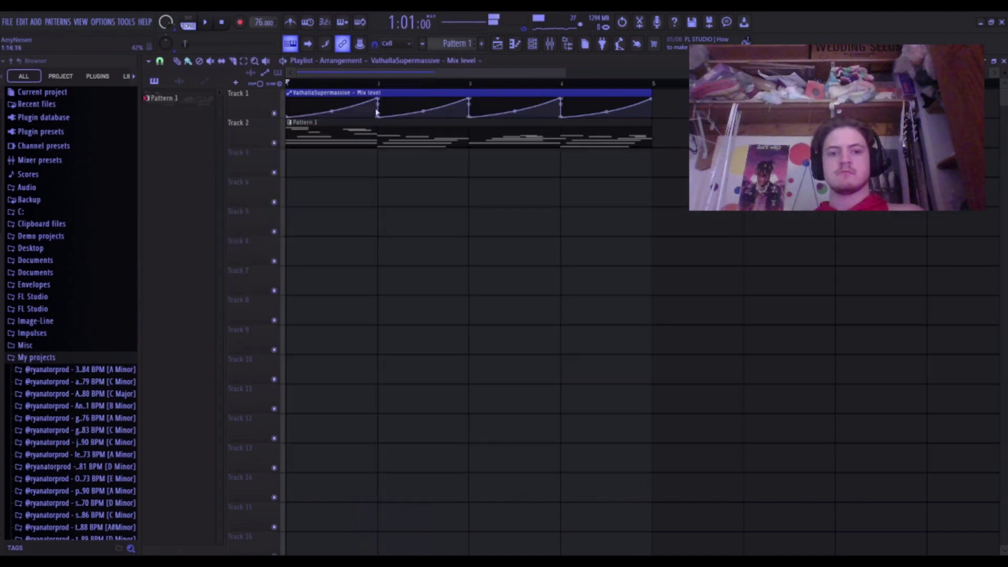
{"action": "left_click", "coordinate": [532, 43]}
{"action": "left_click", "coordinate": [550, 44]}
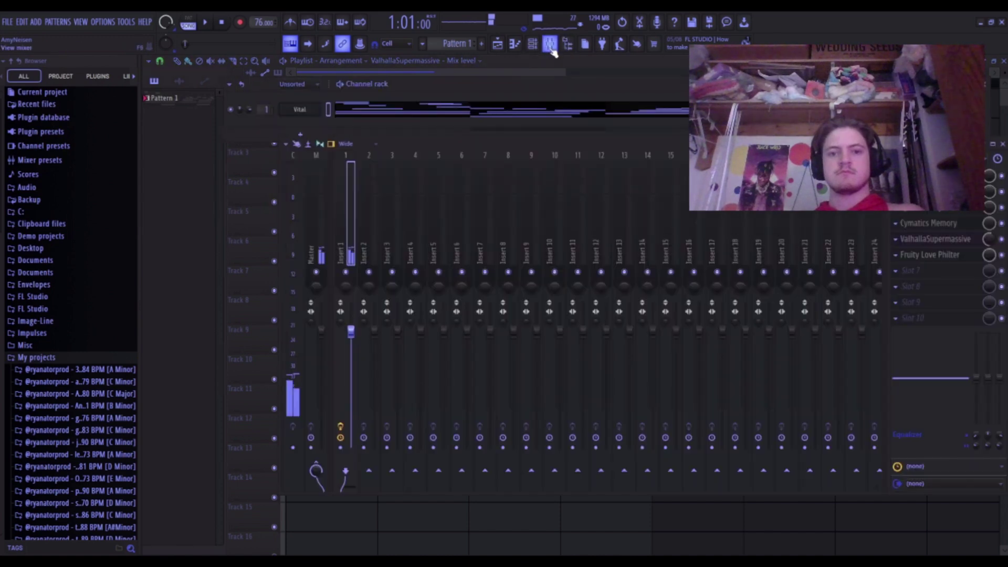
{"action": "key", "text": "space"}
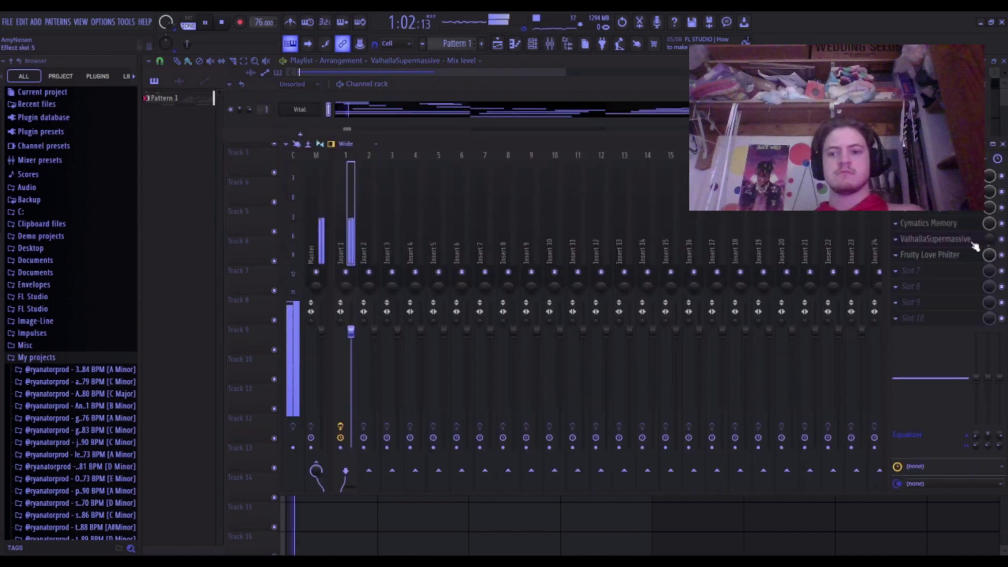
Audition the Basic, Basic noise gate and Basic with alt panning presets of Fruity Love Philter during playback.
{"action": "left_click", "coordinate": [934, 255]}
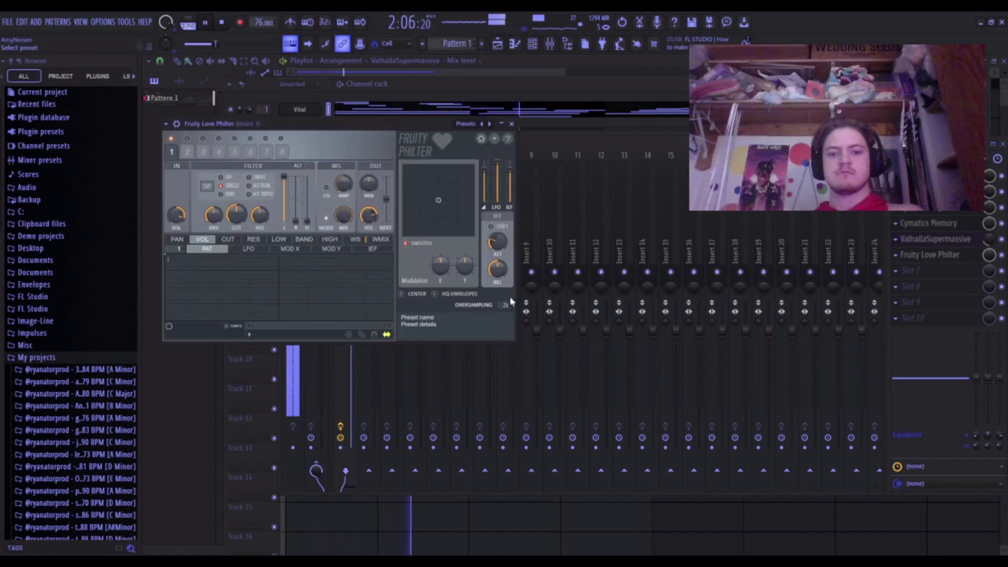
{"action": "left_click", "coordinate": [489, 124]}
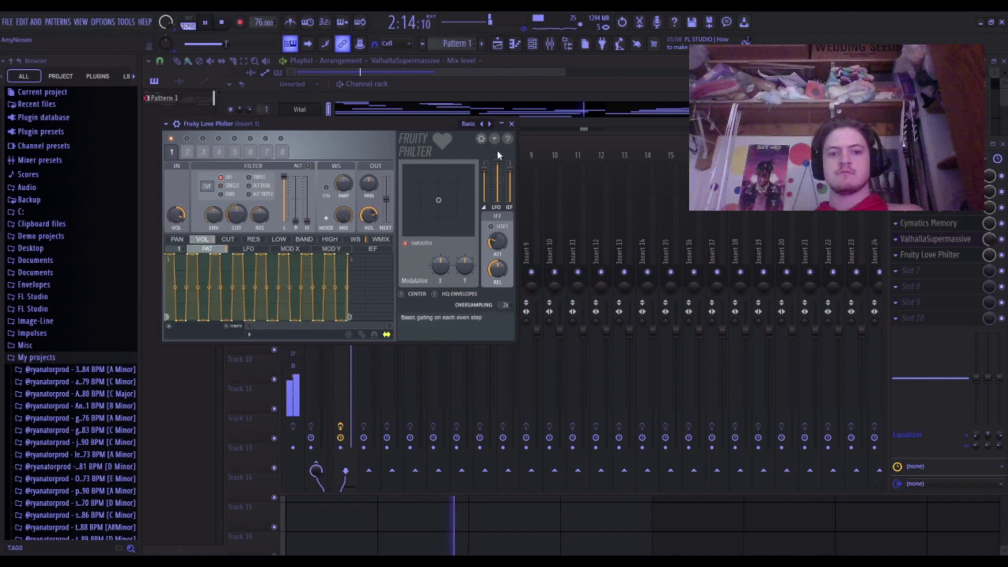
{"action": "left_click", "coordinate": [489, 124]}
{"action": "left_click", "coordinate": [489, 124]}
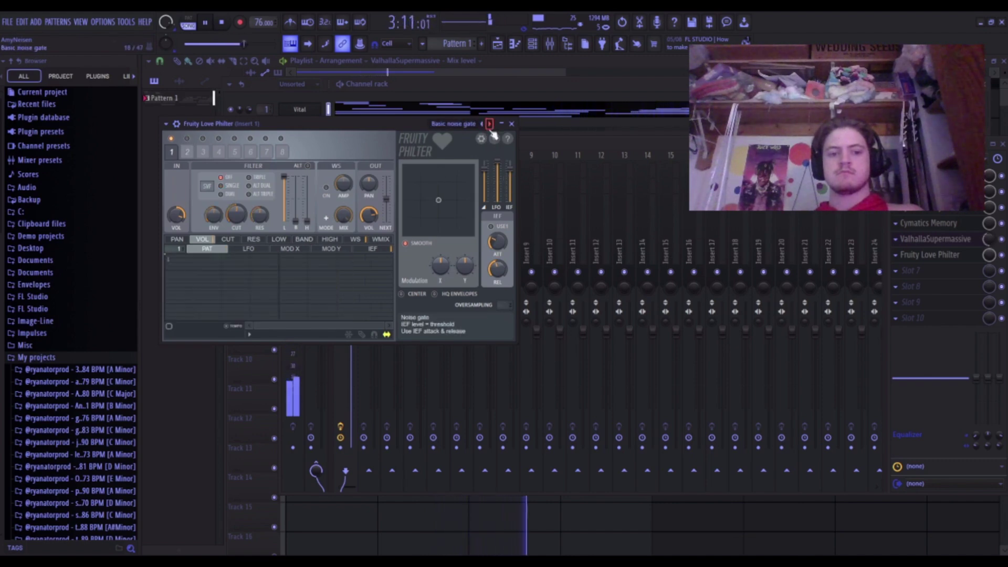
{"action": "left_click", "coordinate": [489, 123]}
{"action": "left_click", "coordinate": [489, 124]}
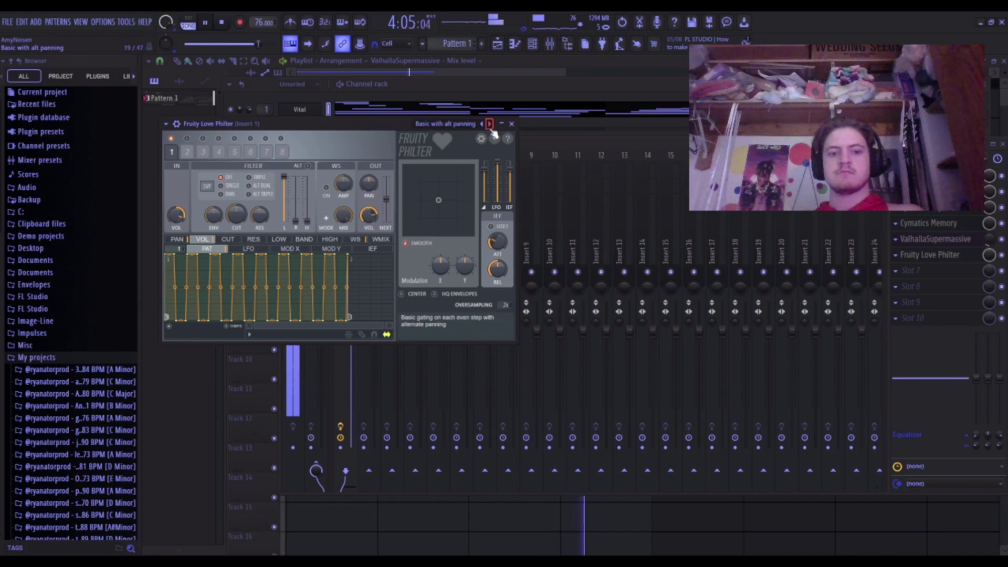
Audition Fruity Love Philter presets from Lowpass into highpass through Stereoizer, and remove the effect from slot 6 of Insert 1.
{"action": "left_click", "coordinate": [489, 124]}
{"action": "left_click", "coordinate": [489, 124]}
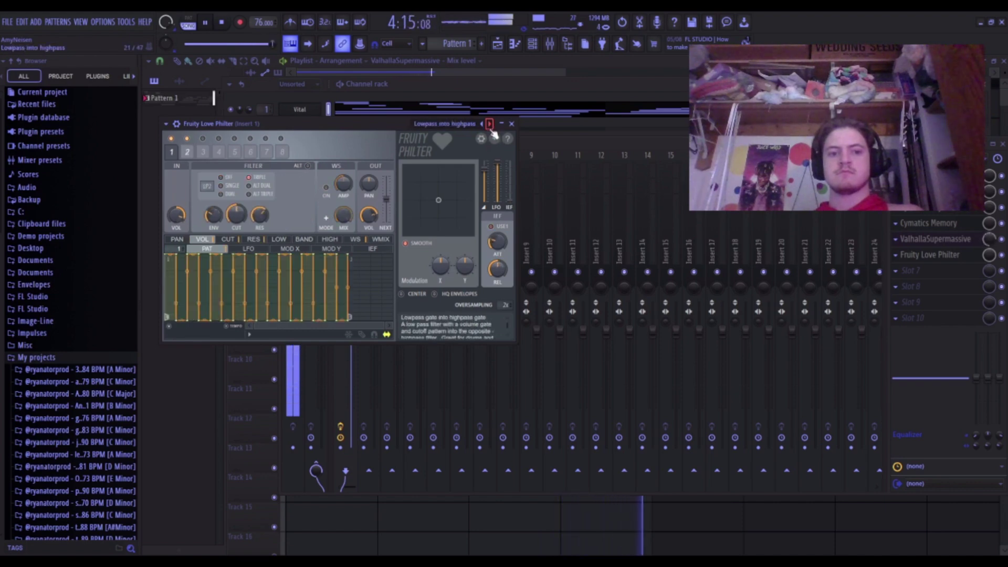
{"action": "left_click", "coordinate": [490, 125]}
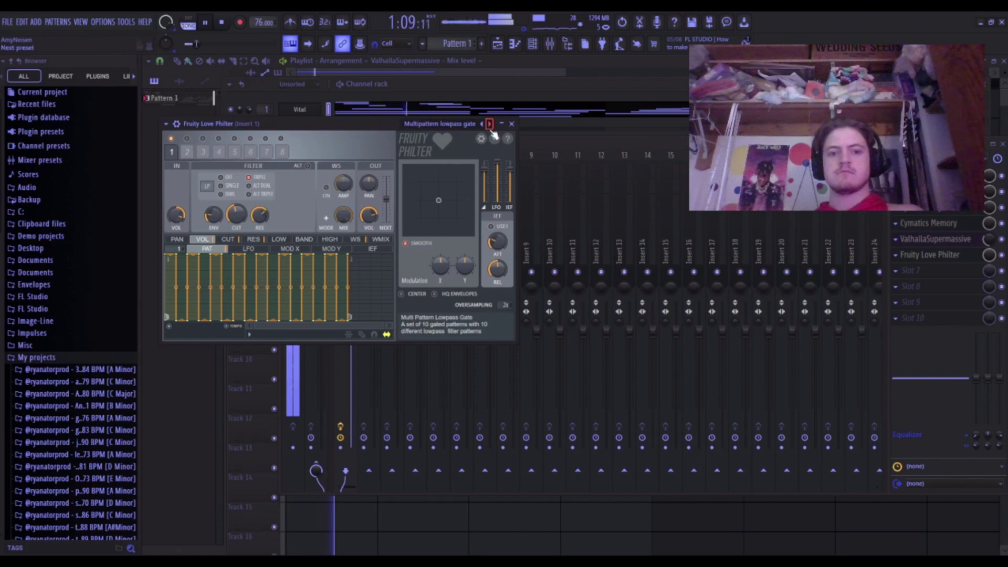
{"action": "left_click", "coordinate": [489, 124]}
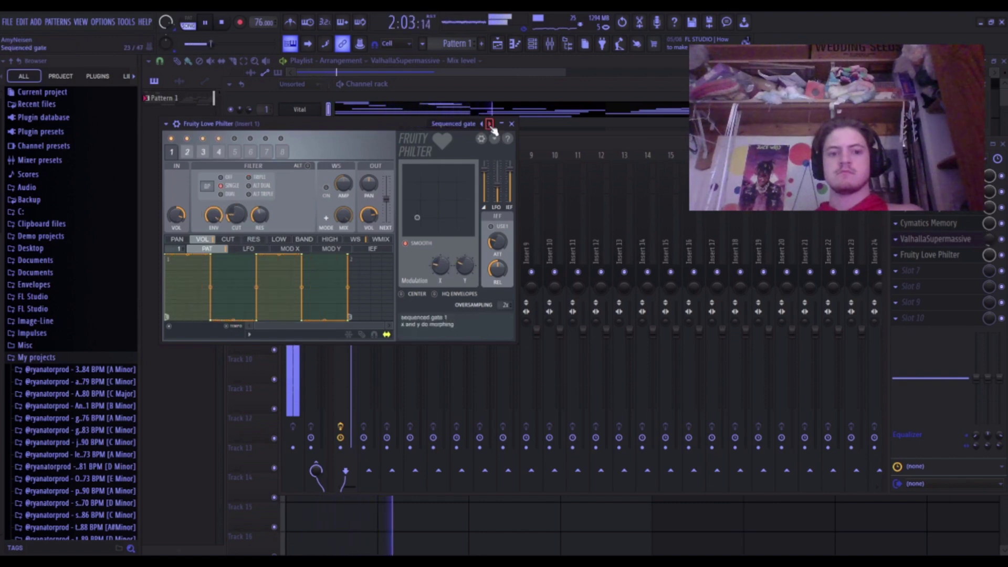
{"action": "left_click", "coordinate": [490, 124]}
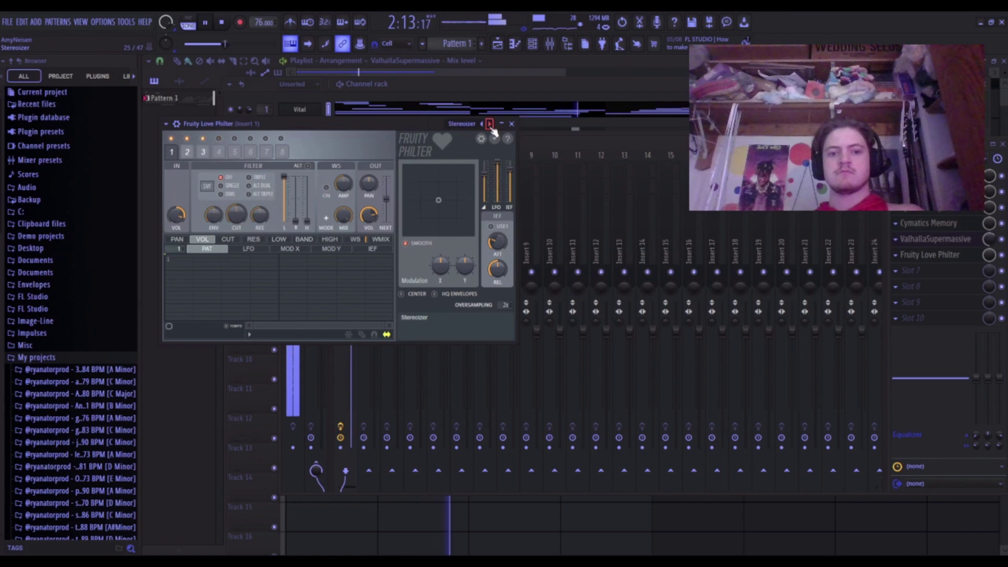
{"action": "left_click", "coordinate": [489, 124]}
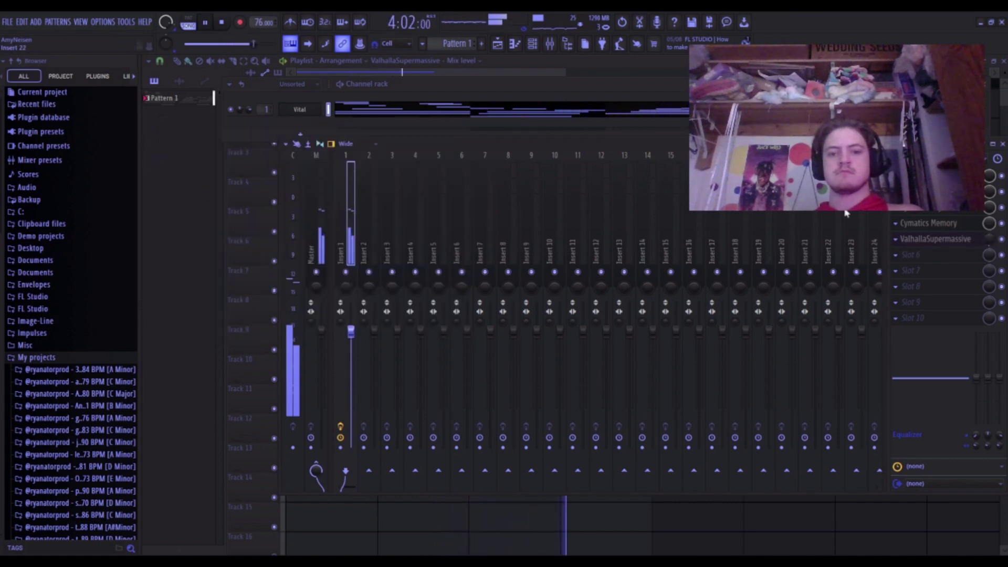
{"action": "key", "text": "space"}
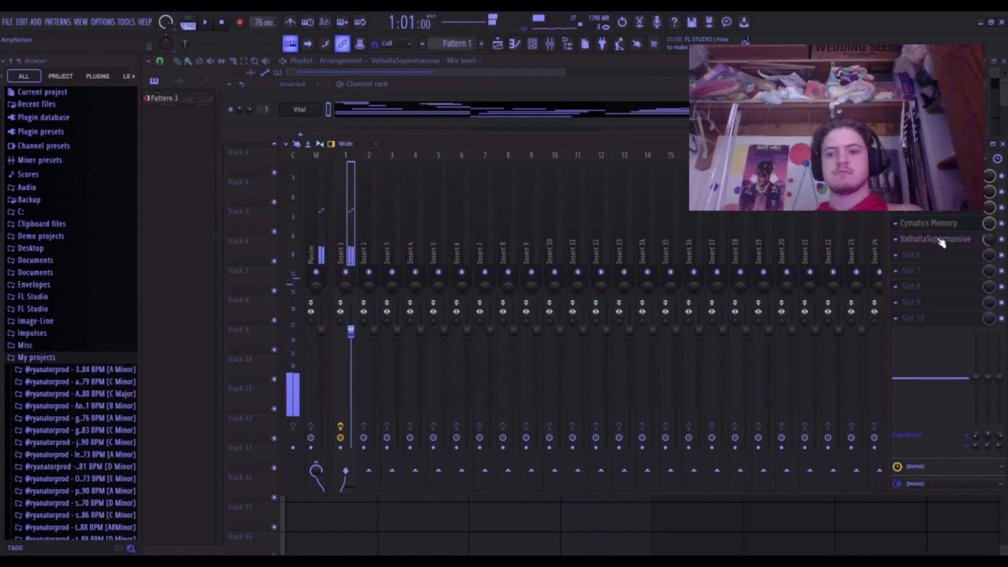
Audition the Carousel and Dotted8thChorusEcho presets of ValhallaSupermassive on Insert 1.
{"action": "left_click", "coordinate": [934, 240]}
{"action": "left_click", "coordinate": [562, 302]}
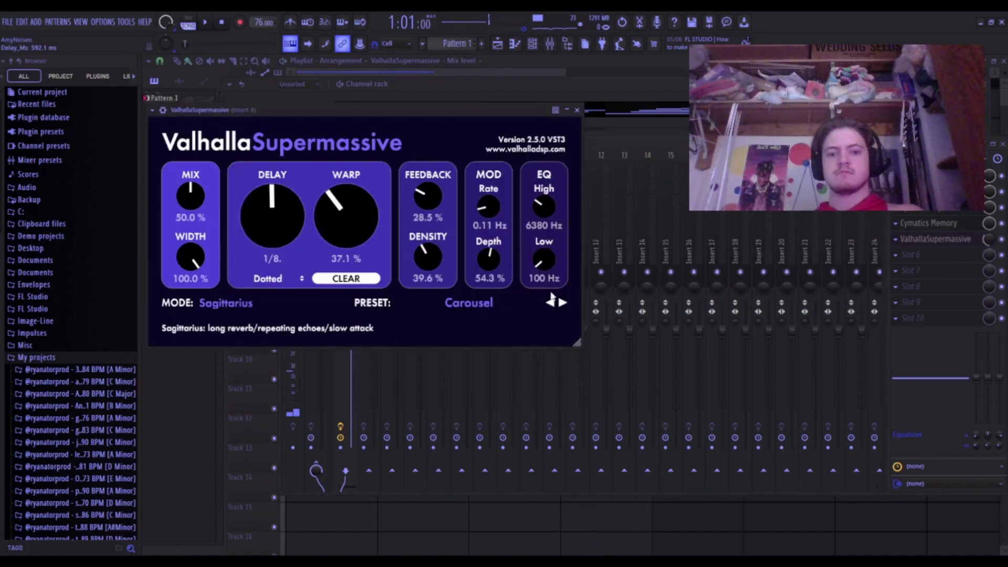
{"action": "key", "text": "space"}
{"action": "left_click", "coordinate": [562, 303]}
{"action": "key", "text": "space"}
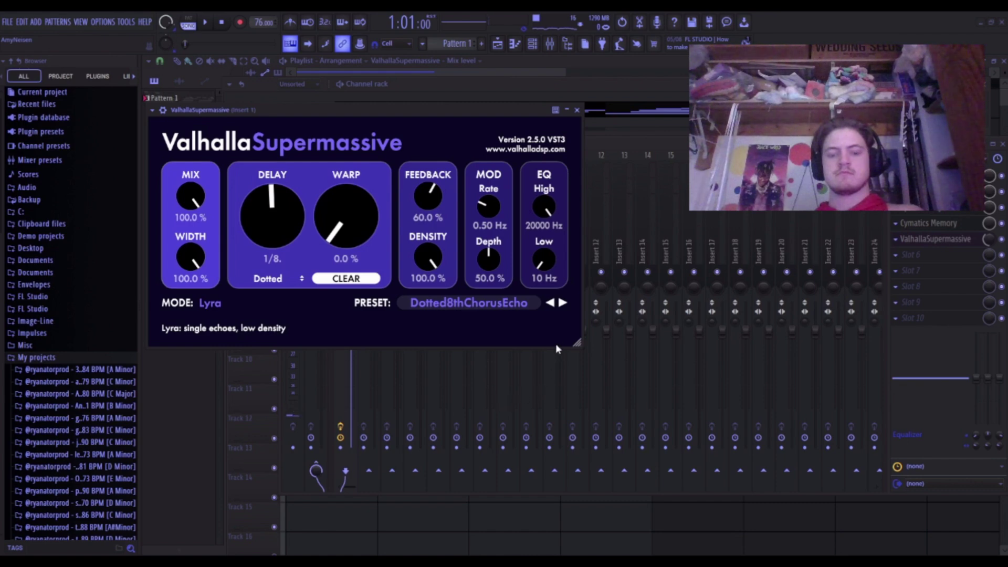
Audition the Palm Mute, Reverse Eighth-note and Soupy Eighth-note presets of ValhallaSupermassive against the arrangement.
{"action": "left_click", "coordinate": [562, 303]}
{"action": "key", "text": "space"}
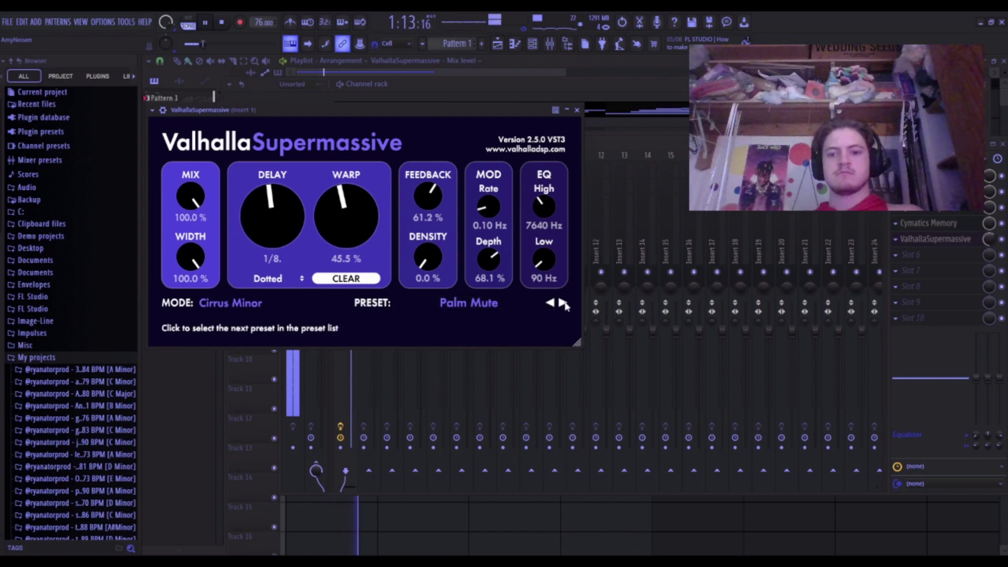
{"action": "left_click", "coordinate": [562, 303]}
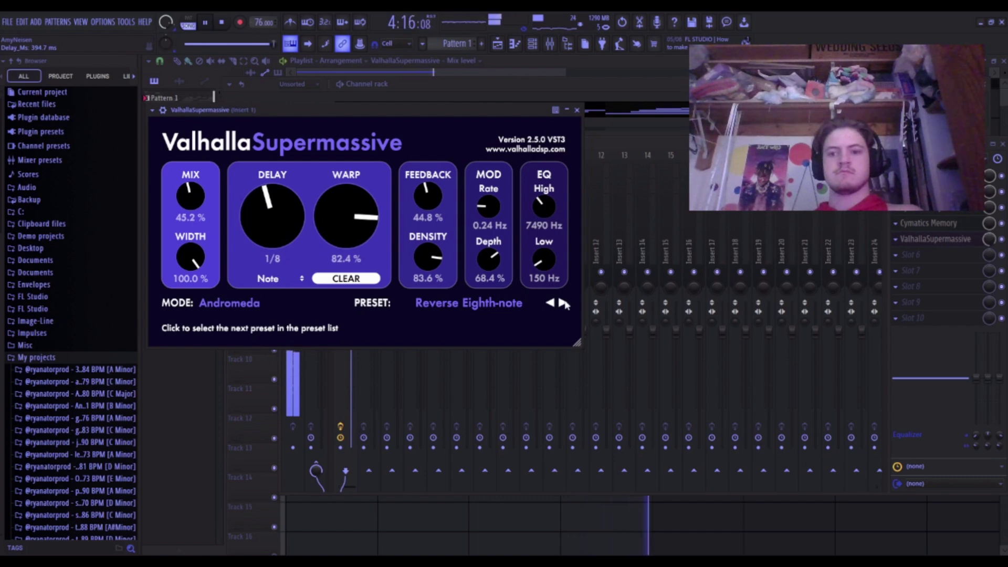
{"action": "left_click", "coordinate": [564, 303]}
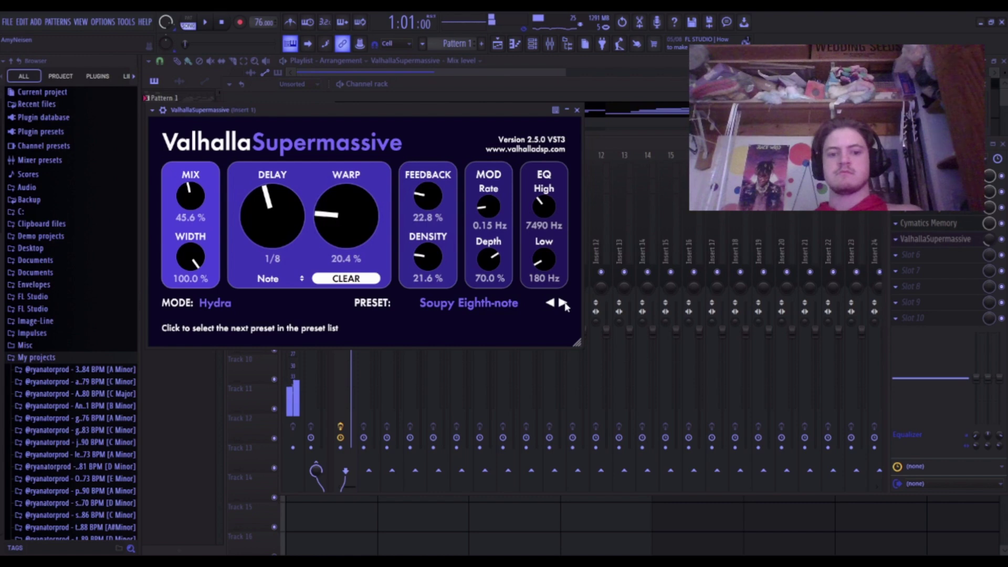
{"action": "key", "text": "space"}
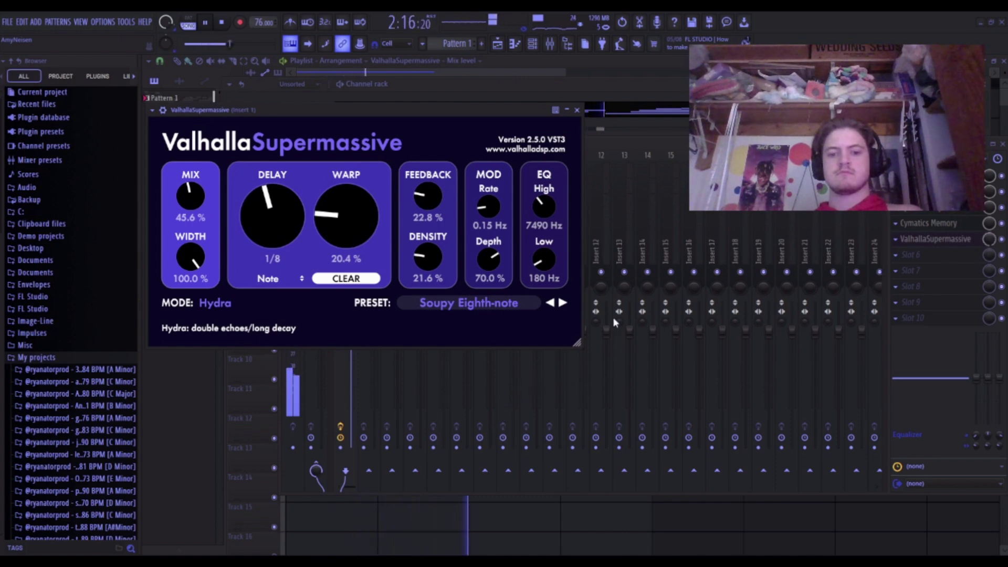
Audition the Bouncing Ball Verb preset of ValhallaSupermassive from the start of the arrangement.
{"action": "left_click", "coordinate": [563, 303]}
{"action": "key", "text": "space"}
{"action": "left_click", "coordinate": [1001, 240]}
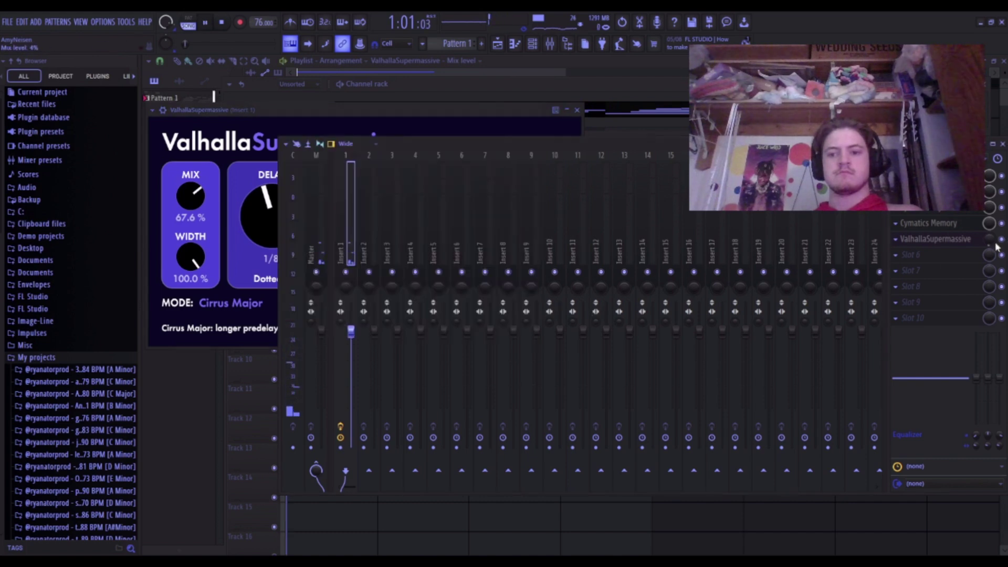
{"action": "left_click", "coordinate": [934, 239]}
{"action": "left_click", "coordinate": [934, 239]}
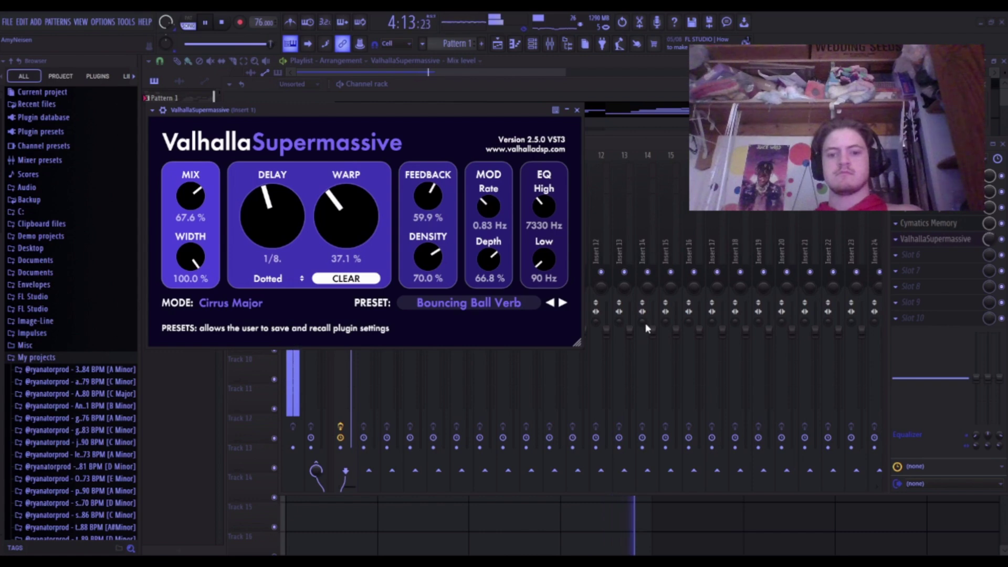
Audition CirrusMajorSynthEchoes, Lead Synth Delay and MorseCodeEchoes in ValhallaSupermassive, and settle on the CirrusMajor8thNote preset.
{"action": "left_click", "coordinate": [562, 303]}
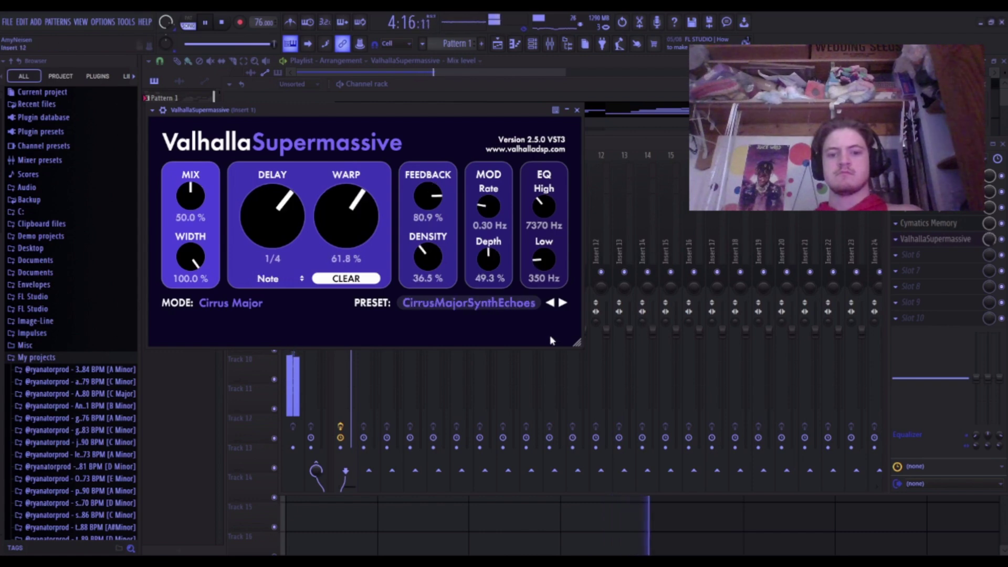
{"action": "left_click", "coordinate": [562, 302]}
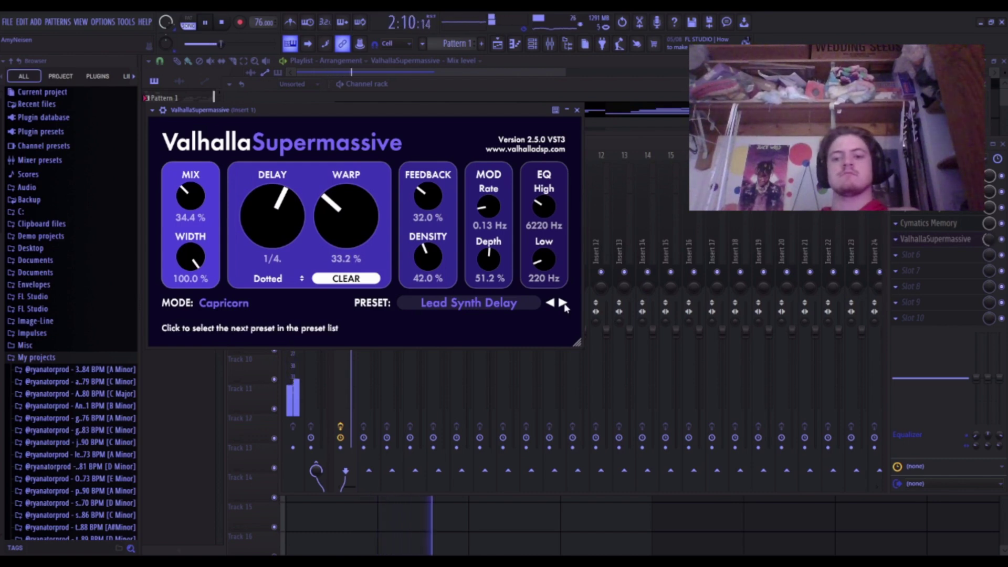
{"action": "left_click", "coordinate": [562, 303]}
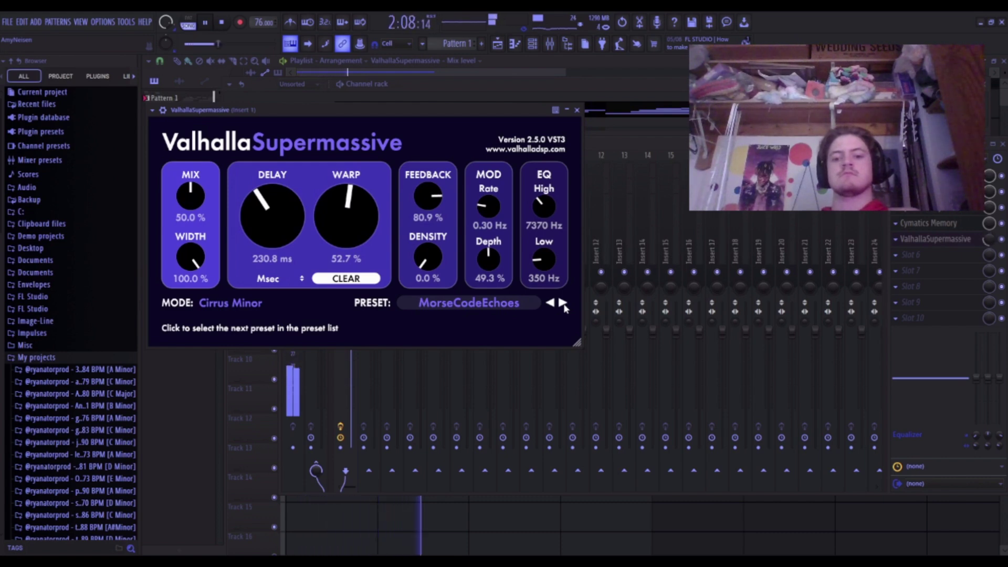
{"action": "key", "text": "space"}
{"action": "left_click", "coordinate": [562, 304]}
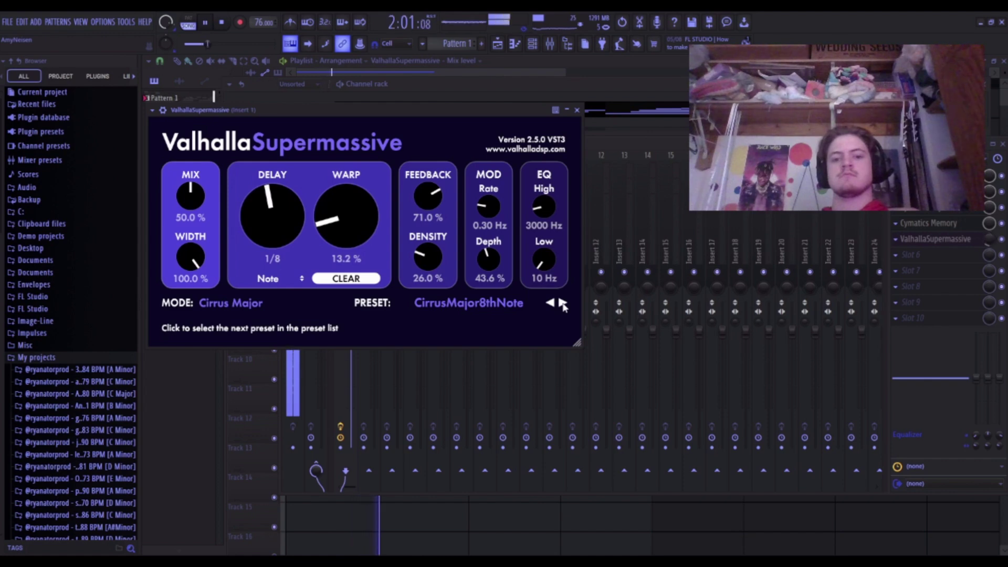
{"action": "left_click", "coordinate": [576, 111]}
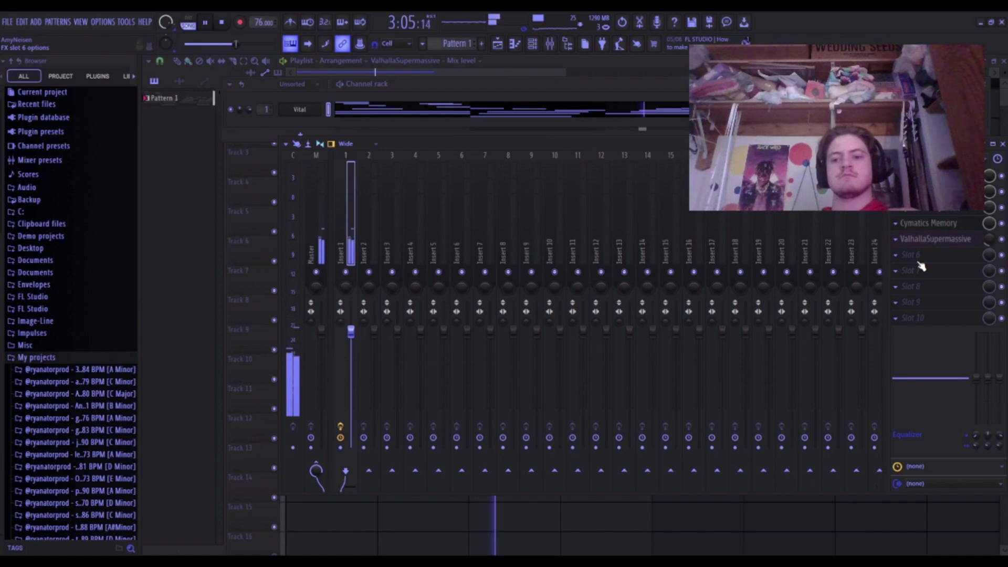
{"action": "key", "text": "space"}
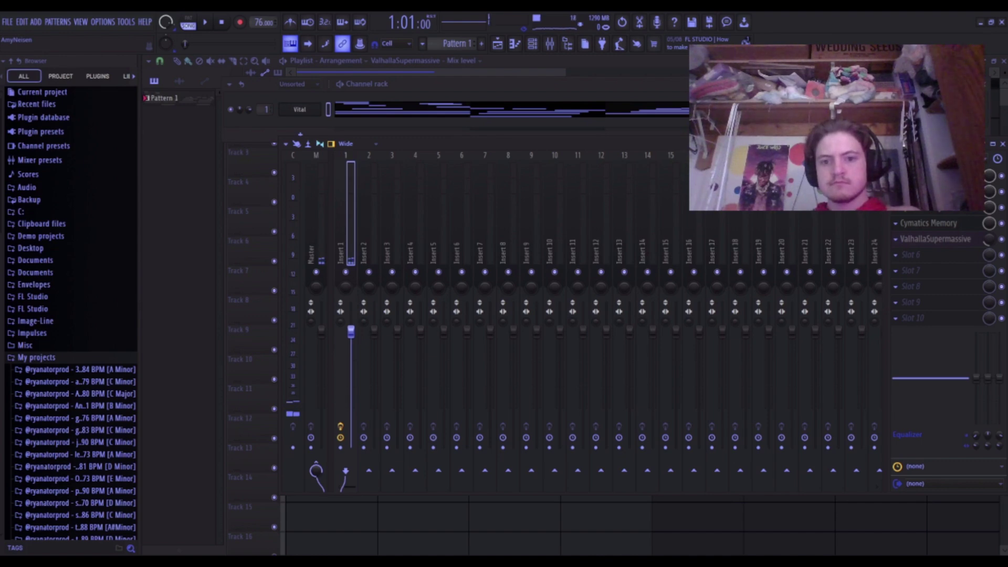
Load kHs Reverser into slot 6 of Insert 1 with maximum crossfade, a 14% mix and tempo-synced timing.
{"action": "key", "text": "space"}
{"action": "key", "text": "space"}
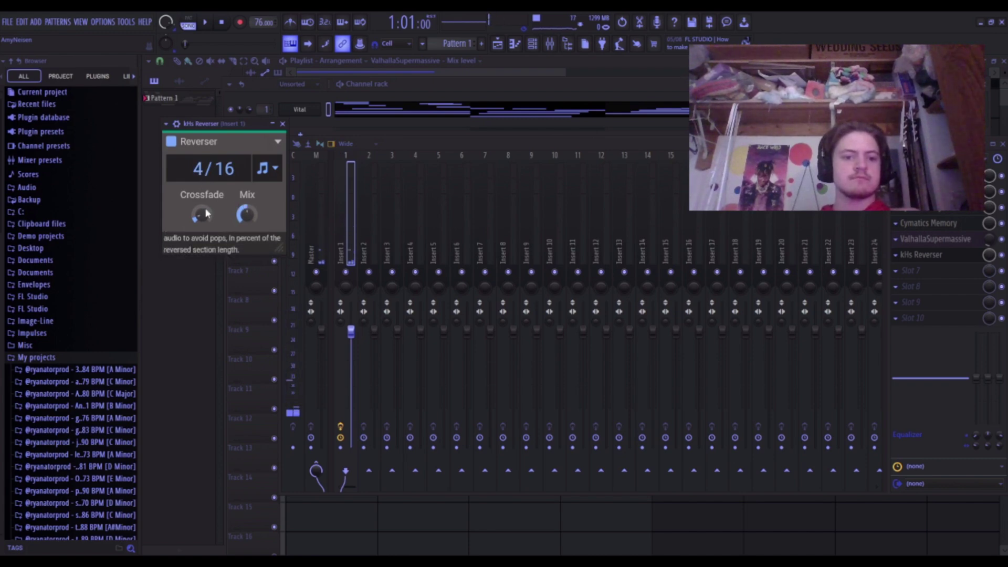
{"action": "left_click_drag", "start_coordinate": [206, 212], "coordinate": [247, 220]}
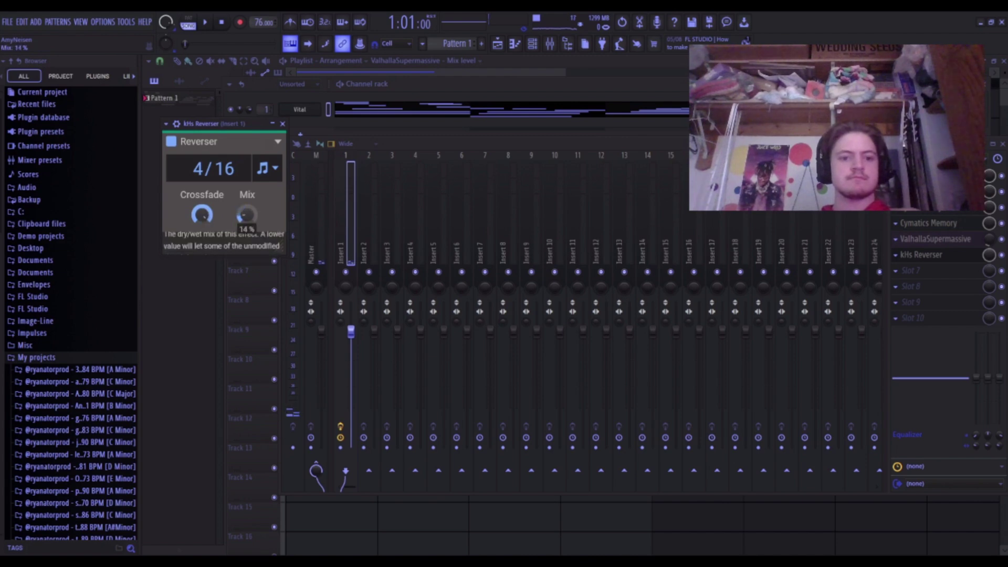
{"action": "left_click", "coordinate": [267, 168]}
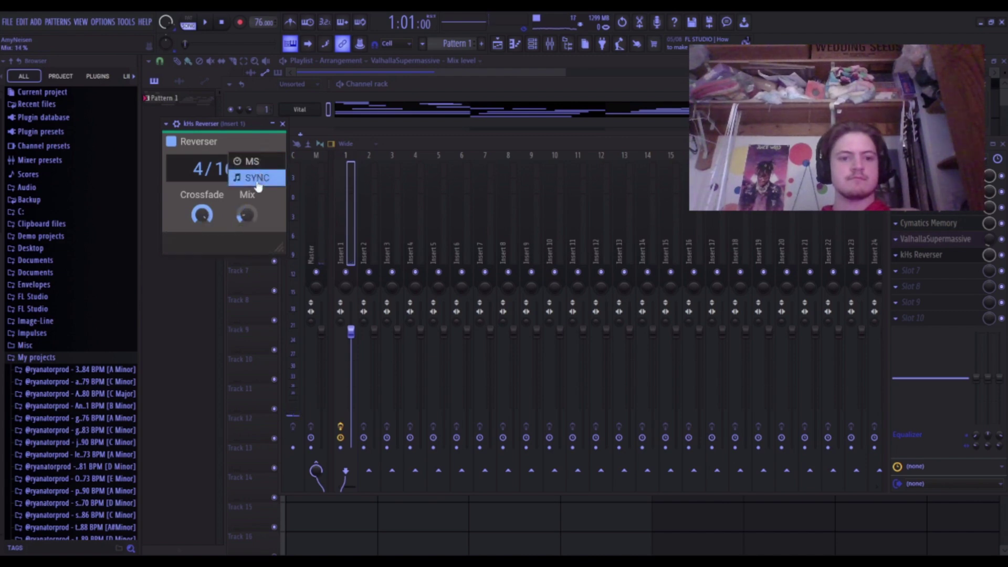
{"action": "left_click", "coordinate": [257, 181]}
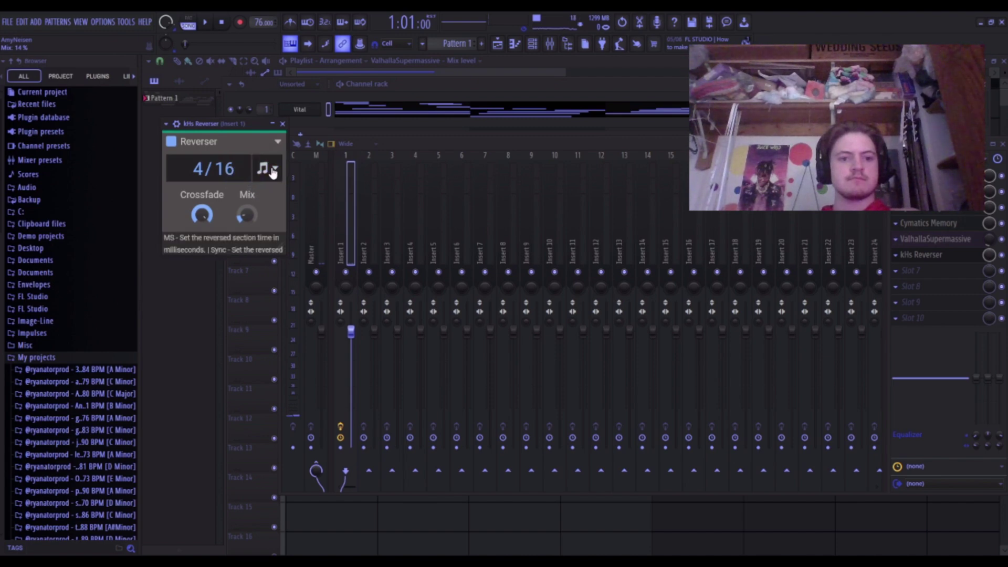
{"action": "left_click", "coordinate": [272, 173]}
{"action": "left_click", "coordinate": [255, 177]}
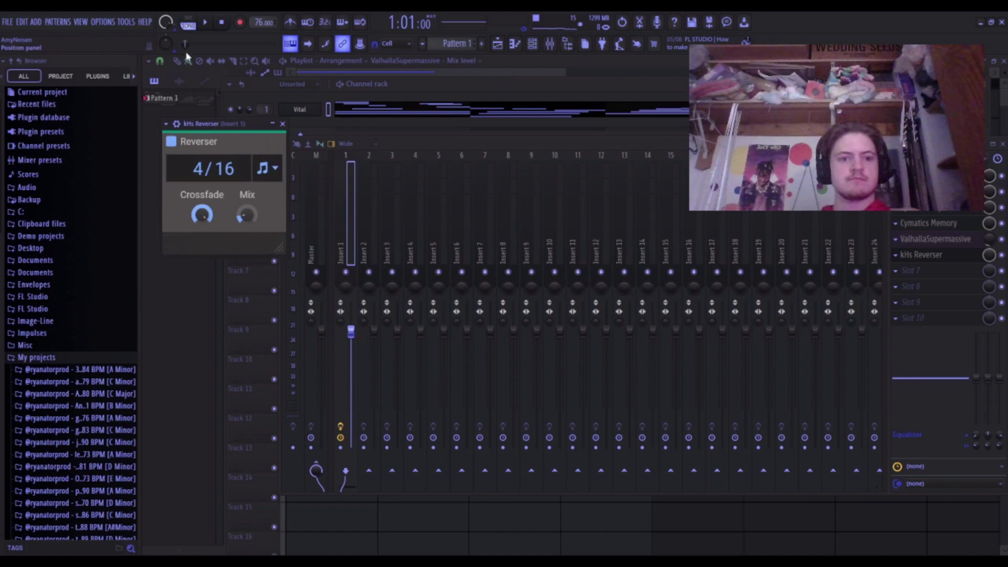
Play the arrangement to hear kHs Reverser on Insert 1, and stop playback.
{"action": "left_click", "coordinate": [205, 23]}
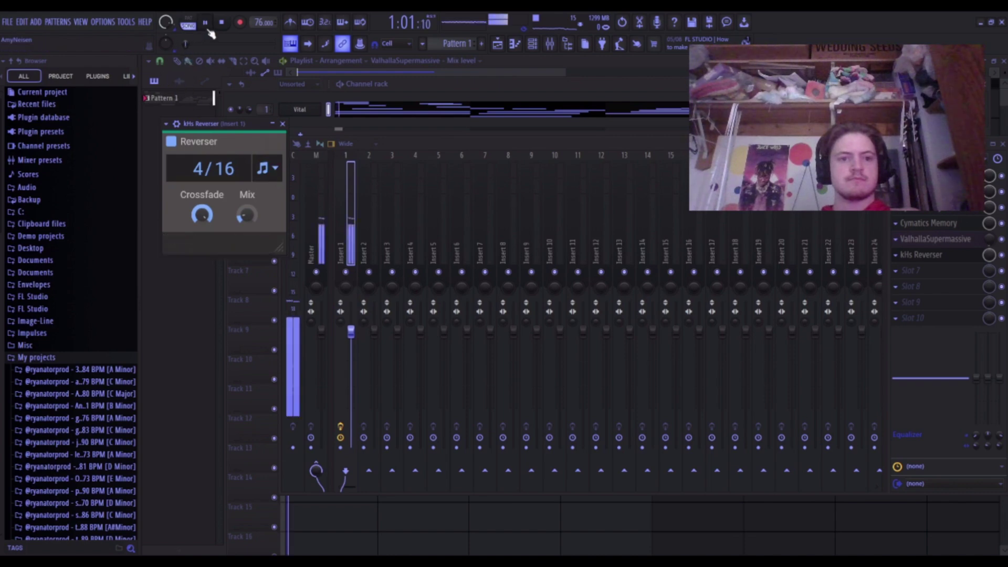
{"action": "left_click", "coordinate": [344, 248]}
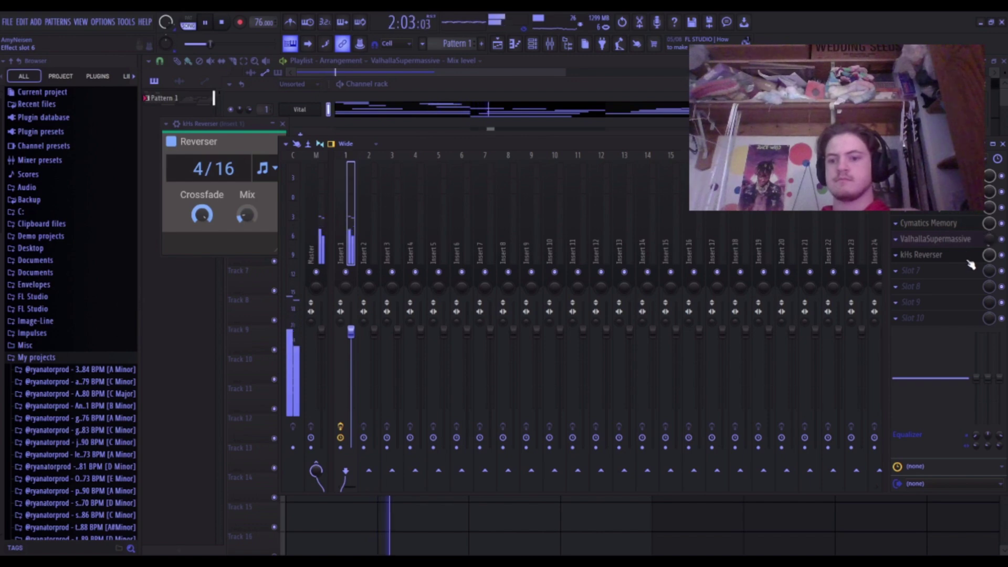
{"action": "key", "text": "space"}
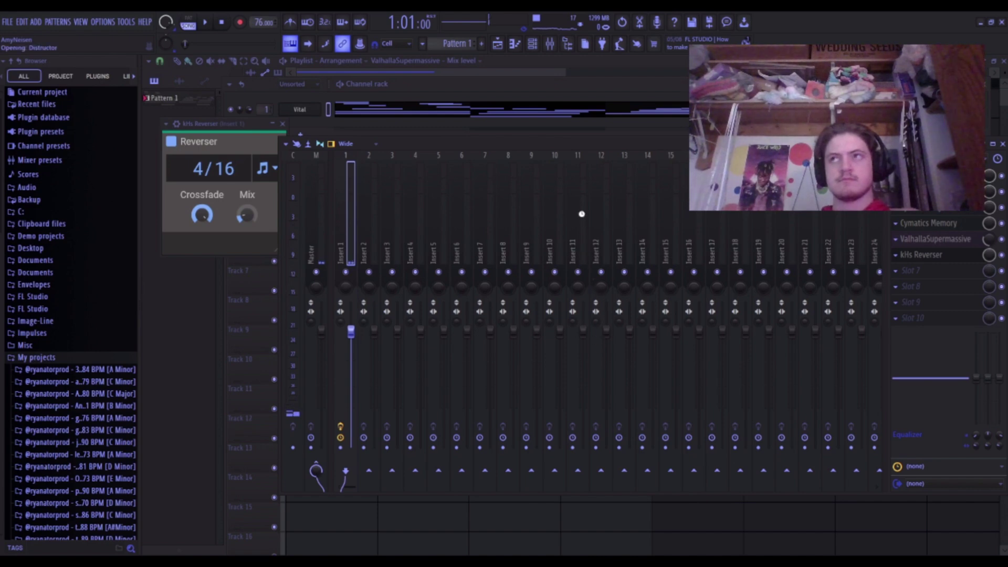
Play the arrangement and audition the Crunchy, Digitones and Fuzzy presets of Distructor on Insert 1.
{"action": "key", "text": "space"}
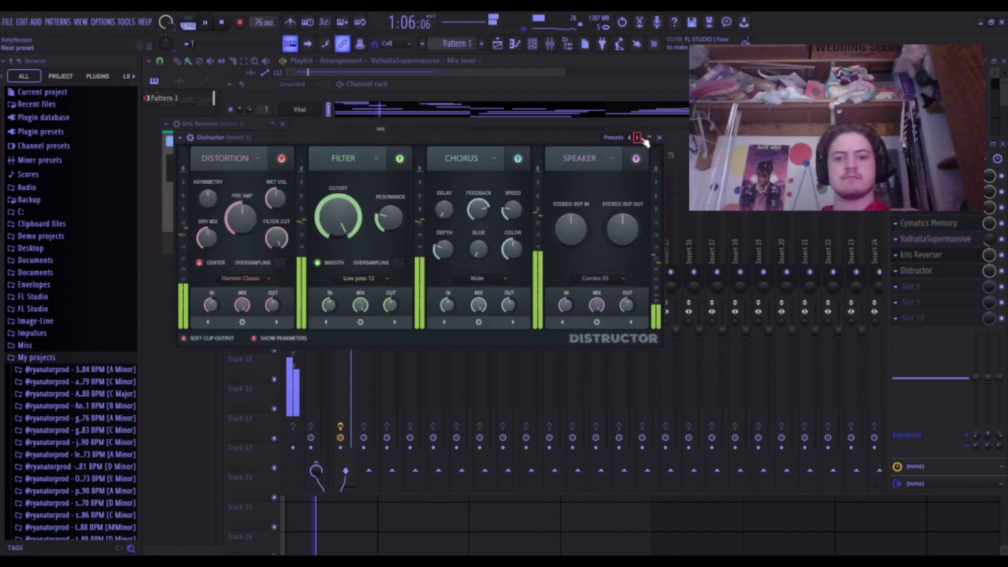
{"action": "left_click", "coordinate": [636, 137]}
{"action": "left_click", "coordinate": [638, 138]}
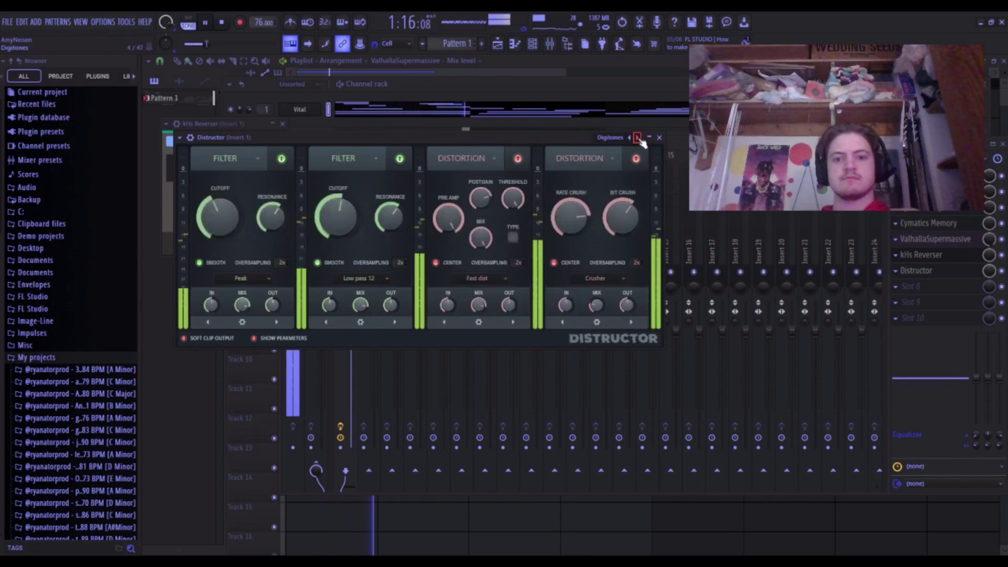
{"action": "left_click", "coordinate": [629, 138]}
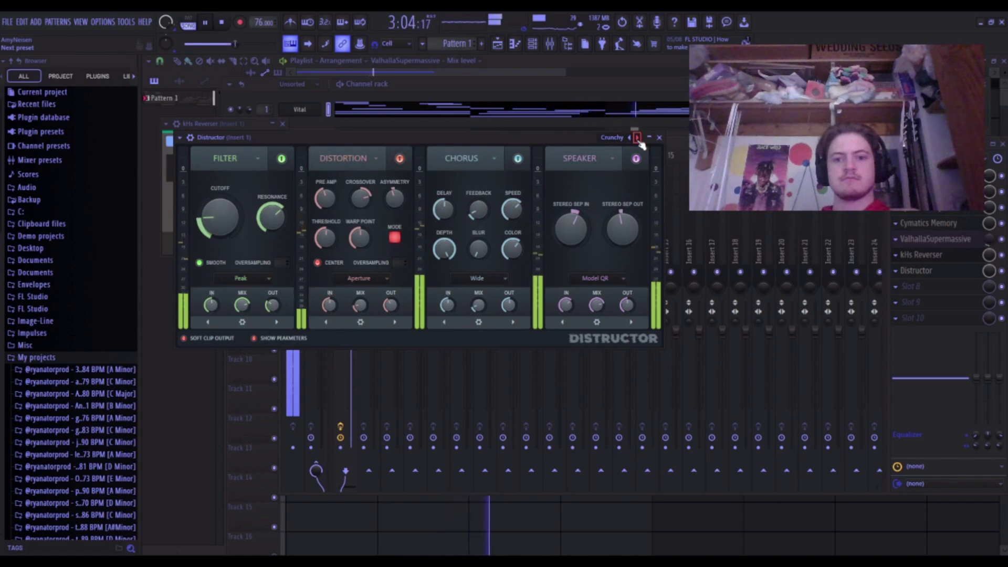
{"action": "left_click", "coordinate": [637, 138]}
{"action": "left_click", "coordinate": [637, 138]}
{"action": "left_click", "coordinate": [637, 138]}
{"action": "left_click", "coordinate": [638, 138]}
{"action": "left_click", "coordinate": [629, 137]}
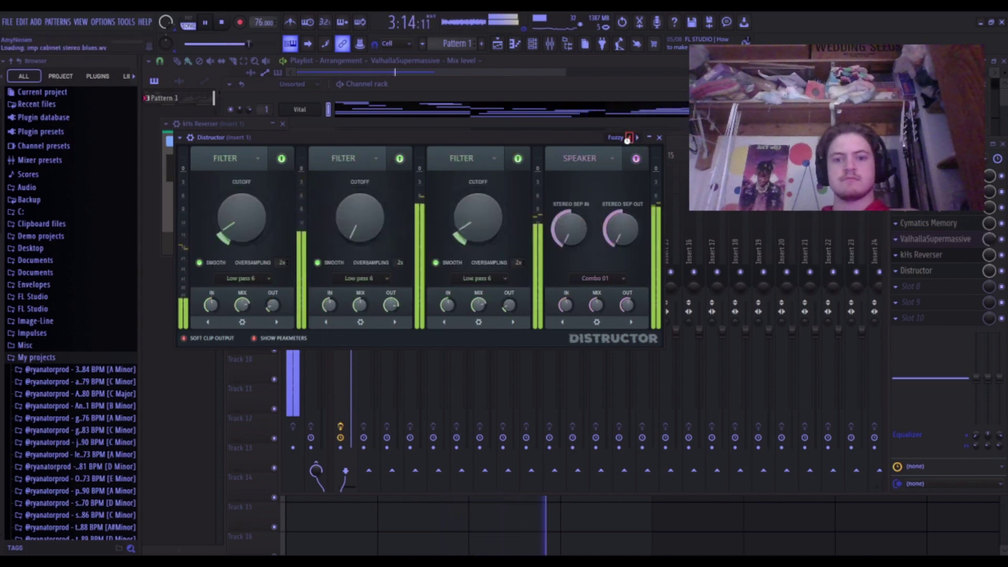
Audition the Distructed, Fuzzing and Lofi presets of Distructor while the arrangement plays.
{"action": "left_click", "coordinate": [629, 138]}
{"action": "left_click", "coordinate": [629, 138]}
{"action": "left_click", "coordinate": [638, 138]}
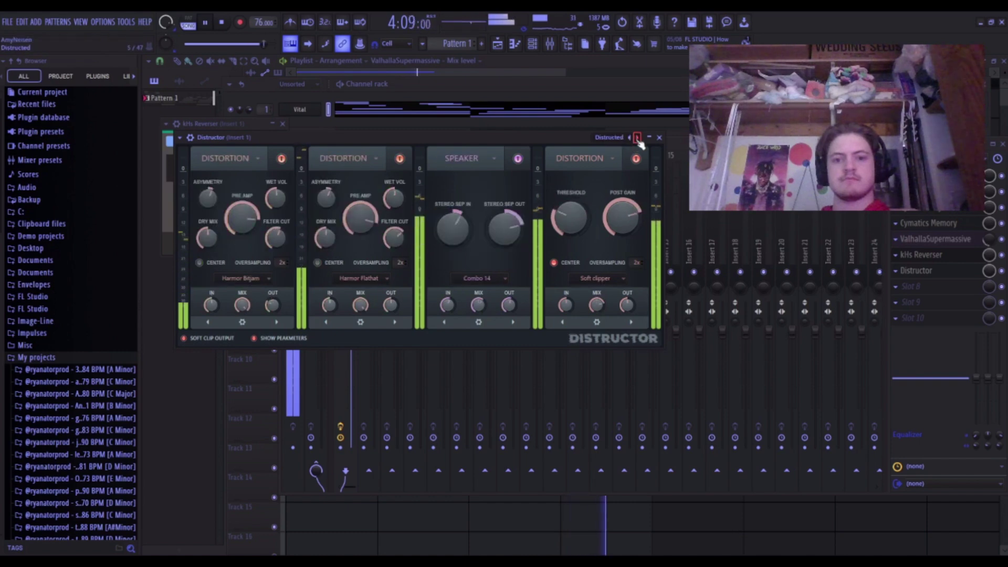
{"action": "left_click", "coordinate": [637, 138]}
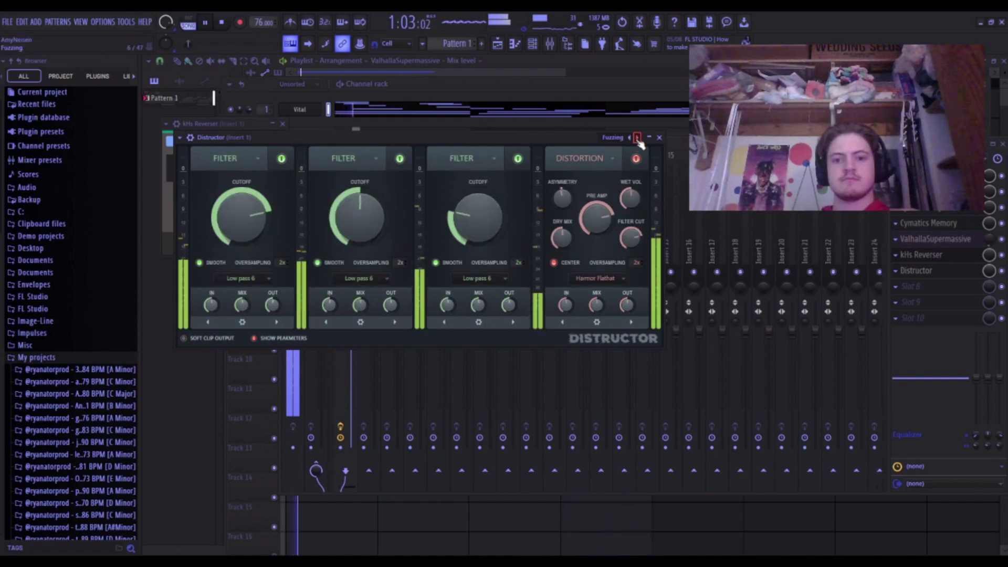
{"action": "left_click", "coordinate": [637, 138]}
{"action": "left_click", "coordinate": [637, 138]}
{"action": "left_click", "coordinate": [637, 138]}
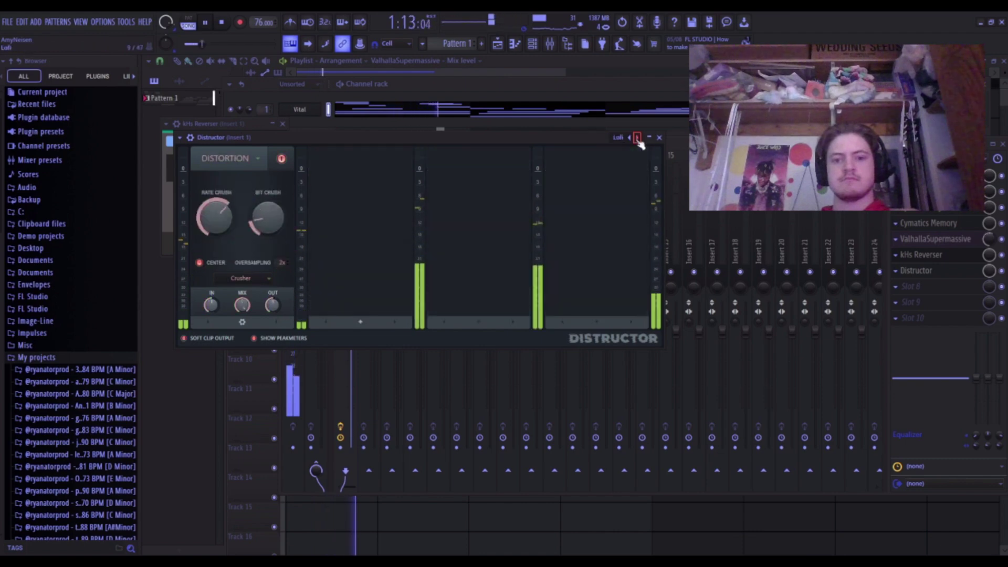
Audition the Noise mod and Portals presets of Distructor, and remove Distructor from slot 7 of Insert 1.
{"action": "left_click", "coordinate": [637, 138]}
{"action": "left_click", "coordinate": [637, 138]}
{"action": "left_click", "coordinate": [637, 139]}
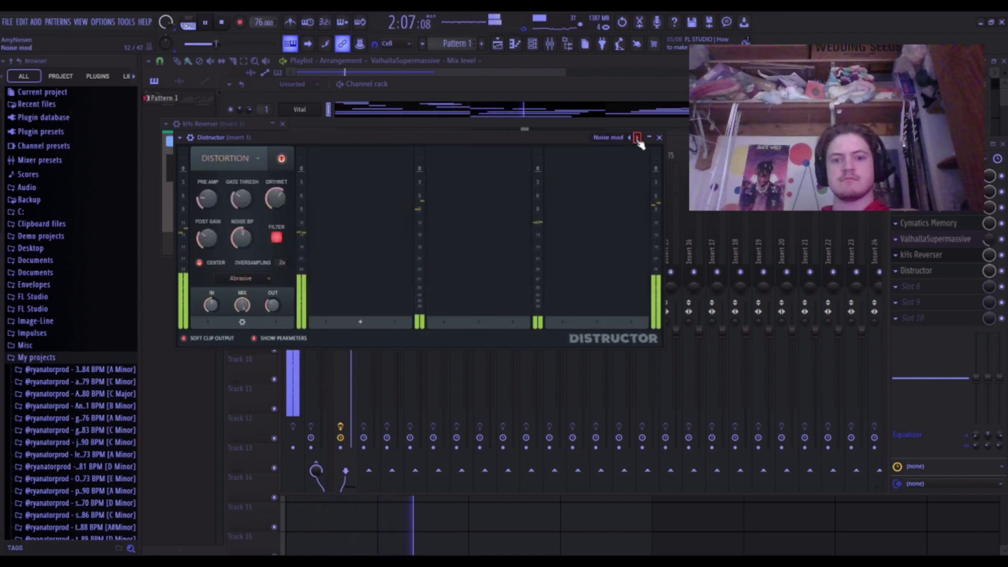
{"action": "left_click", "coordinate": [637, 138]}
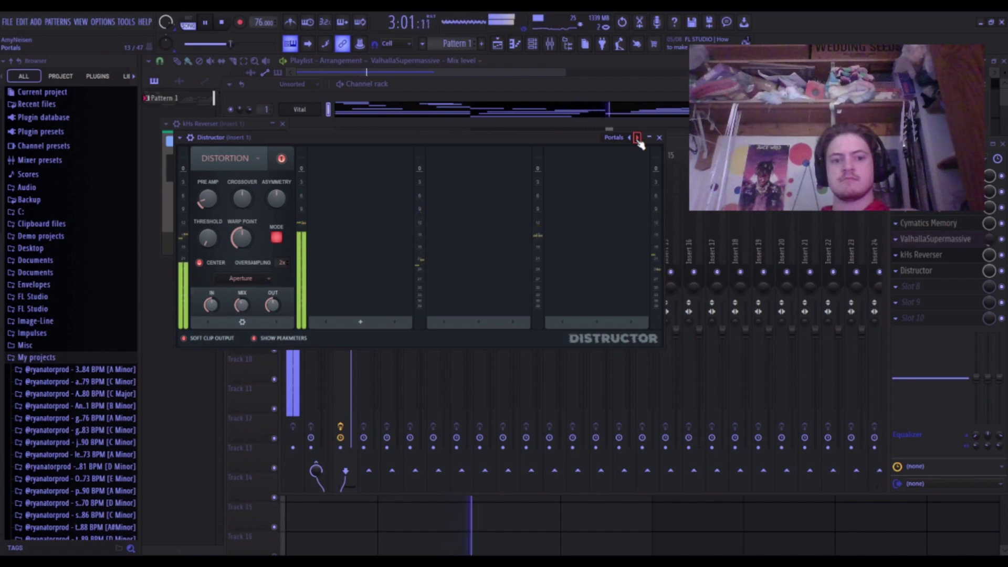
{"action": "left_click", "coordinate": [180, 139]}
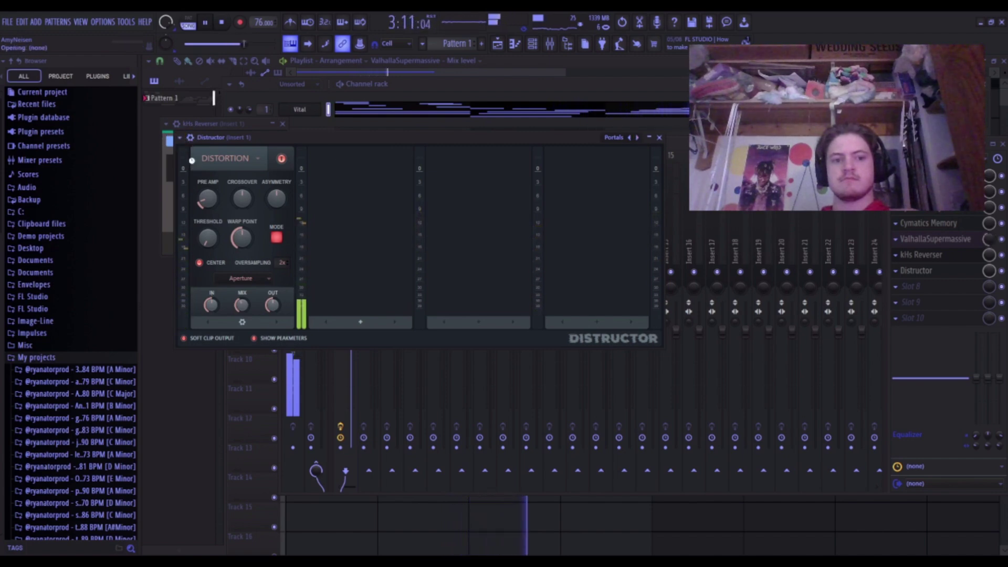
{"action": "left_click", "coordinate": [190, 158]}
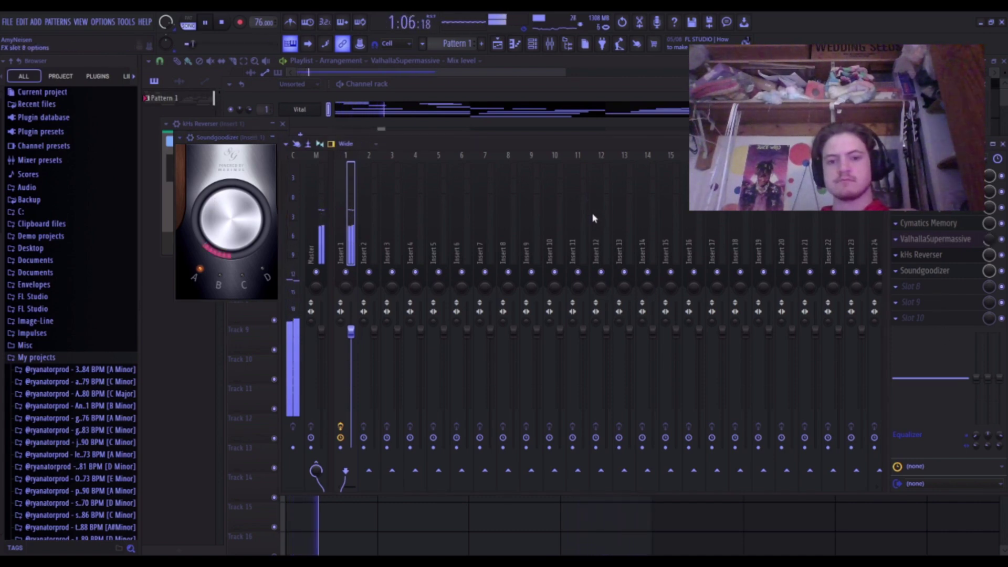
Load Fruity Compressor into slot 8 of Insert 1, choose its Leveler 2 preset and raise the gain to about 6 dB.
{"action": "left_click", "coordinate": [597, 292]}
{"action": "left_click", "coordinate": [428, 151]}
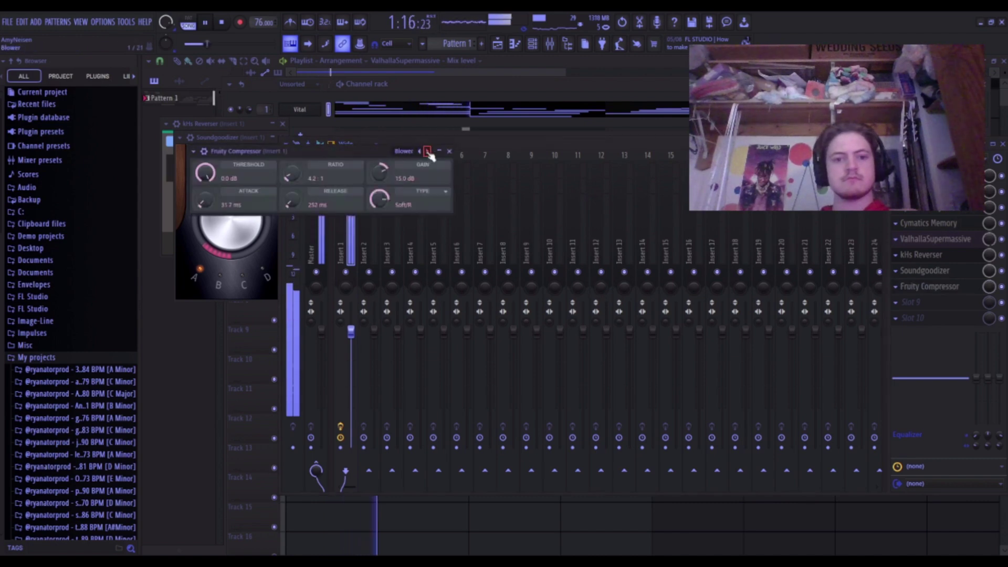
{"action": "left_click", "coordinate": [428, 152]}
{"action": "left_click", "coordinate": [428, 151]}
{"action": "left_click", "coordinate": [428, 151]}
{"action": "left_click", "coordinate": [428, 152]}
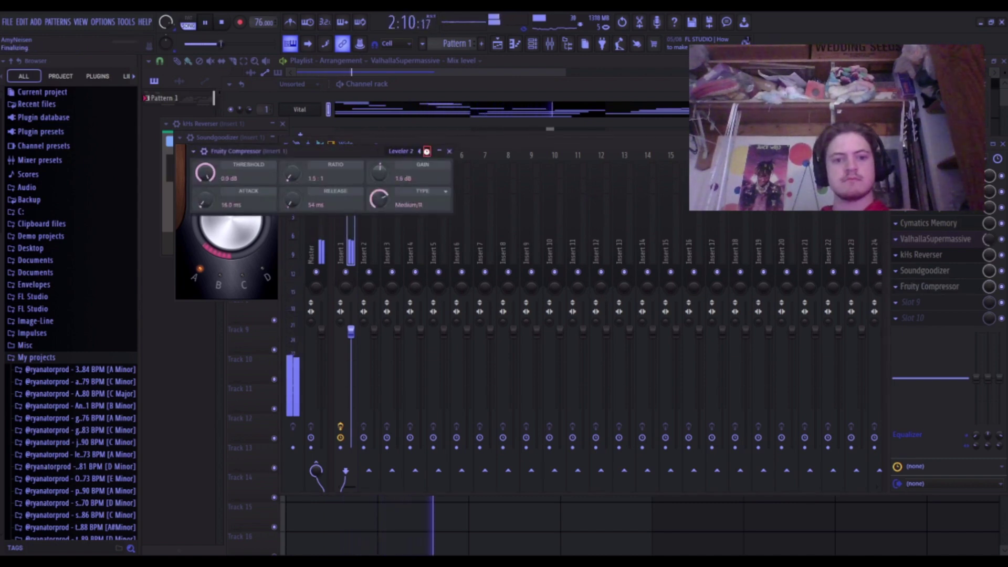
{"action": "left_click", "coordinate": [420, 151]}
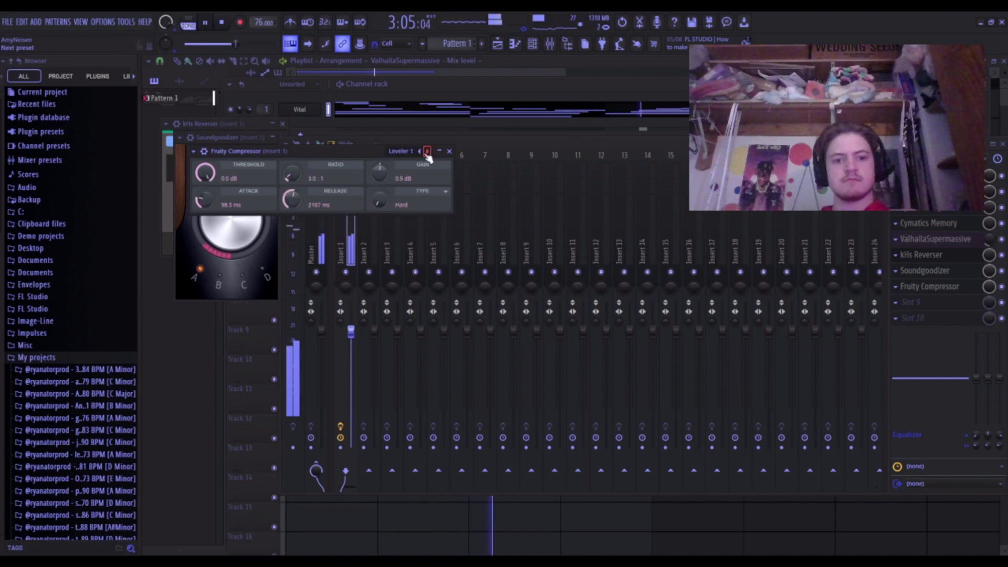
{"action": "left_click", "coordinate": [427, 151]}
{"action": "left_click_drag", "start_coordinate": [380, 173], "coordinate": [380, 163]}
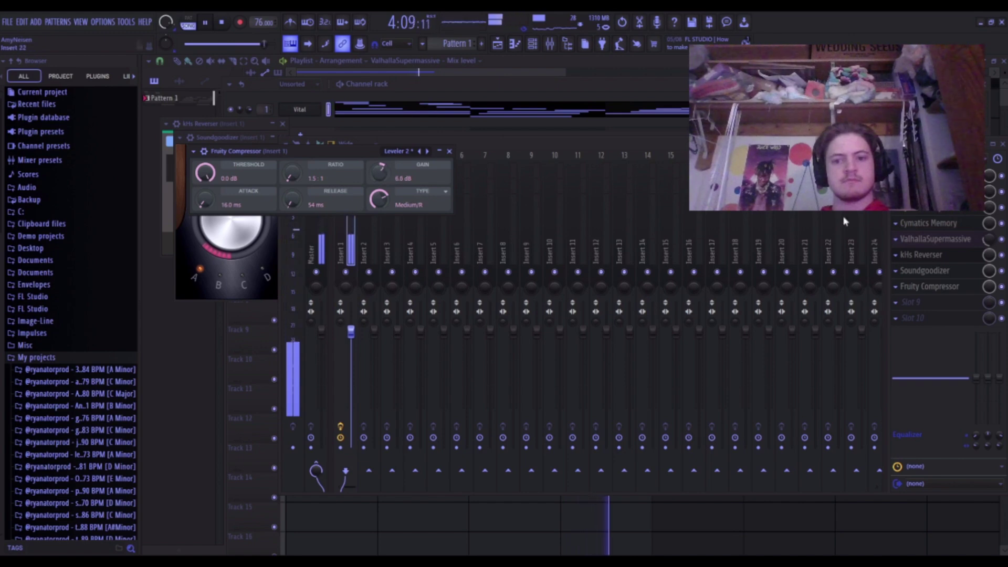
Check the Fruity Parametric EQ 2 curve on Insert 1, and compare the sound with Soundgoodizer bypassed and enabled.
{"action": "double_click", "coordinate": [927, 202]}
{"action": "left_click", "coordinate": [928, 192]}
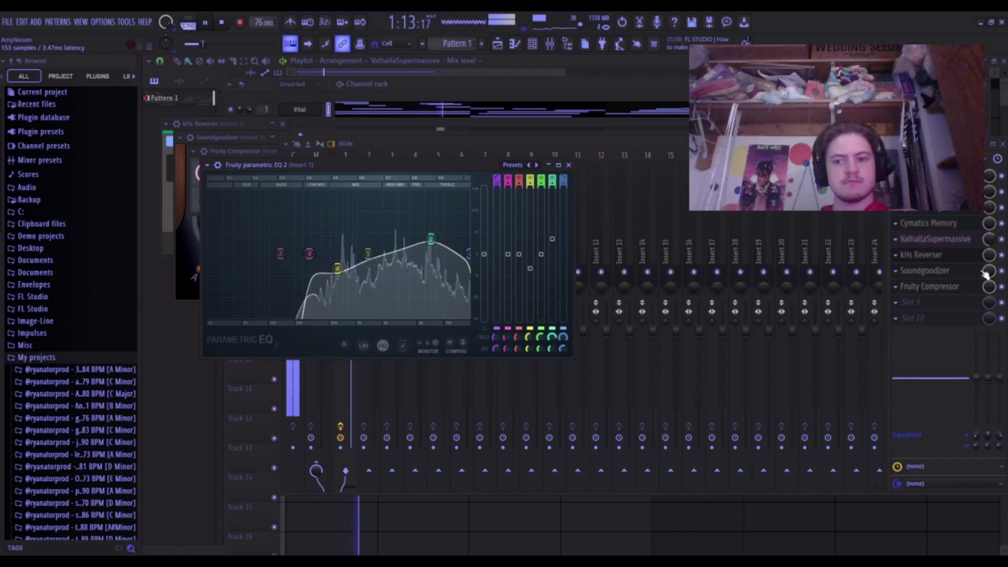
{"action": "left_click", "coordinate": [1001, 271]}
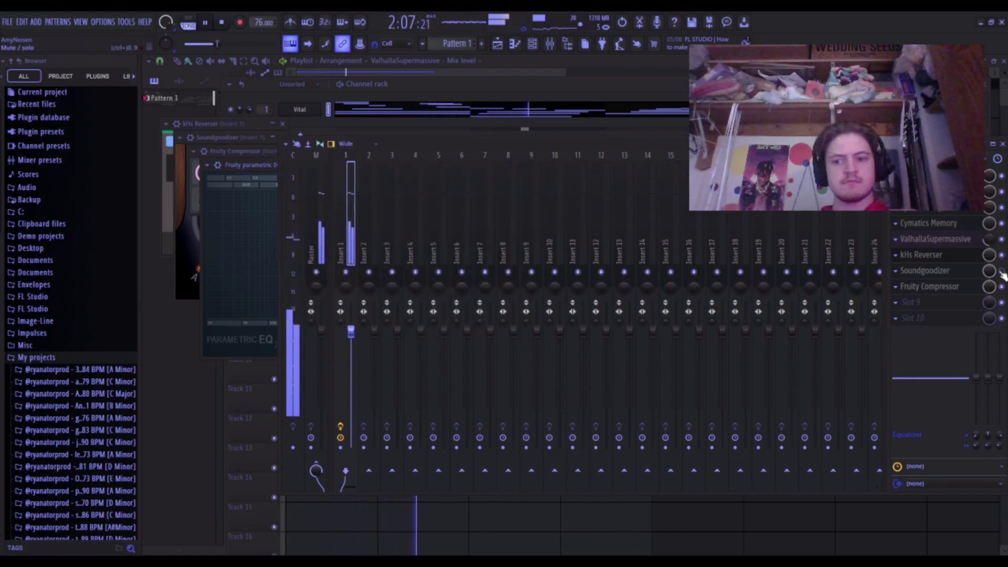
{"action": "left_click", "coordinate": [1002, 272]}
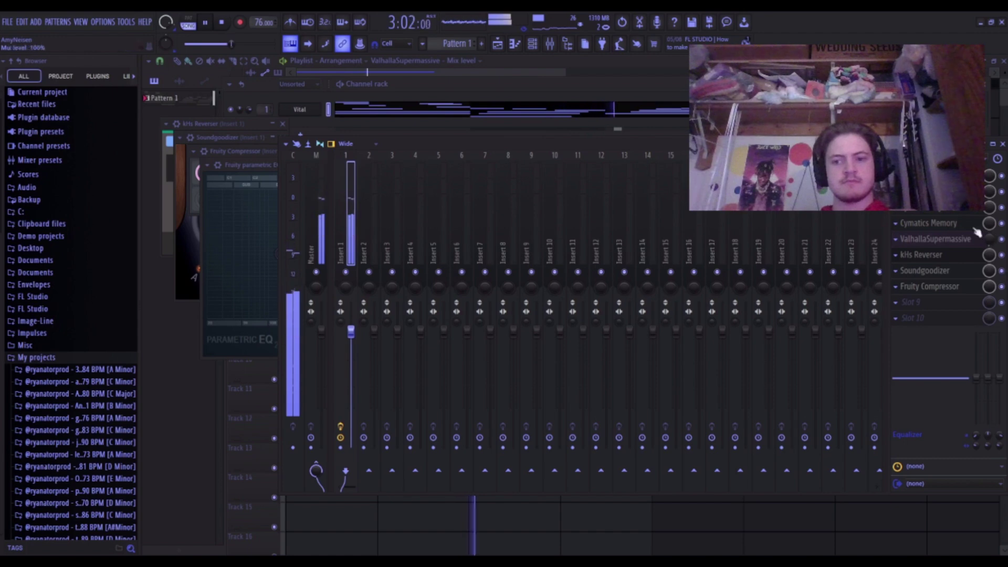
Lower the treble boost of band 6 to nearly flat in Fruity Parametric EQ 2 on Insert 1.
{"action": "left_click", "coordinate": [928, 192]}
{"action": "left_click", "coordinate": [928, 192]}
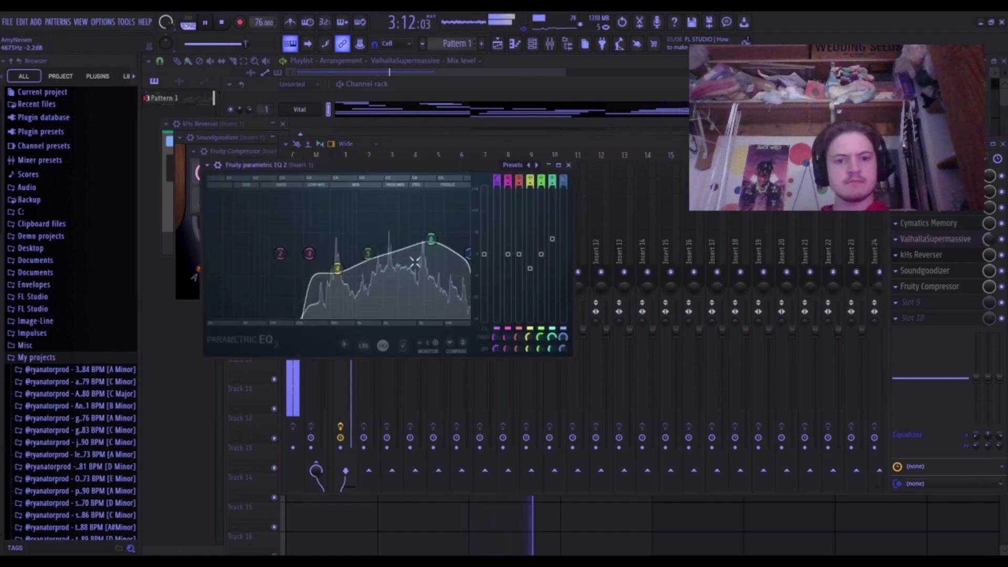
{"action": "left_click_drag", "start_coordinate": [430, 240], "coordinate": [430, 254]}
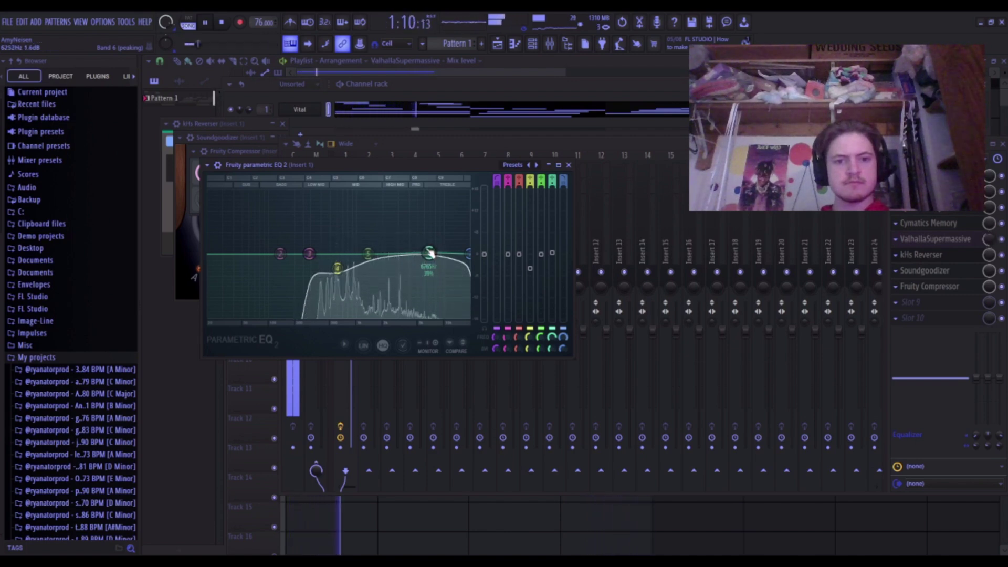
{"action": "left_click", "coordinate": [530, 147]}
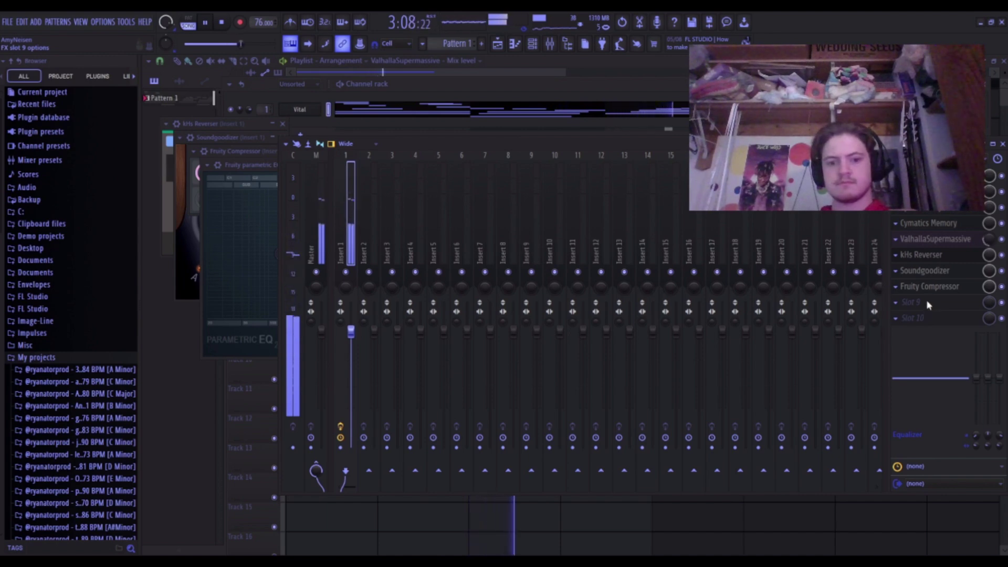
Stop playback and select both playlist clips across the four-bar section.
{"action": "key", "text": "space"}
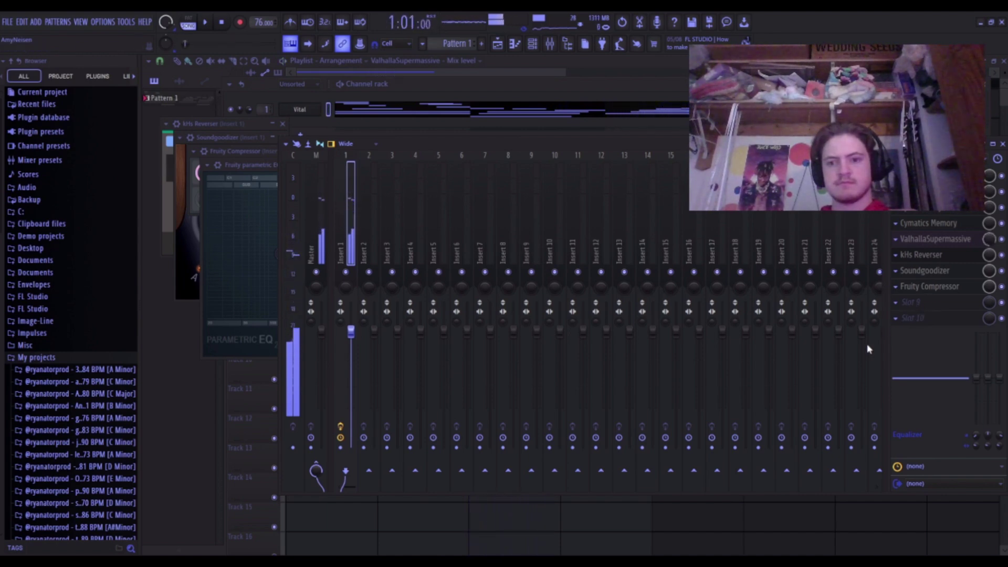
{"action": "key", "text": "F12"}
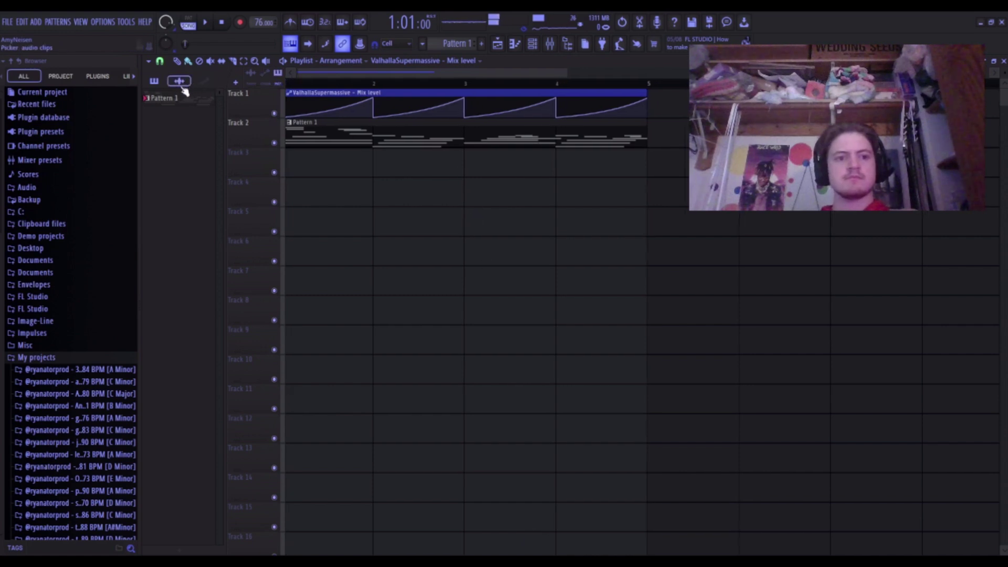
{"action": "scroll", "coordinate": [185, 90], "scroll_direction": "down", "scroll_amount": 4}
{"action": "left_click", "coordinate": [469, 39]}
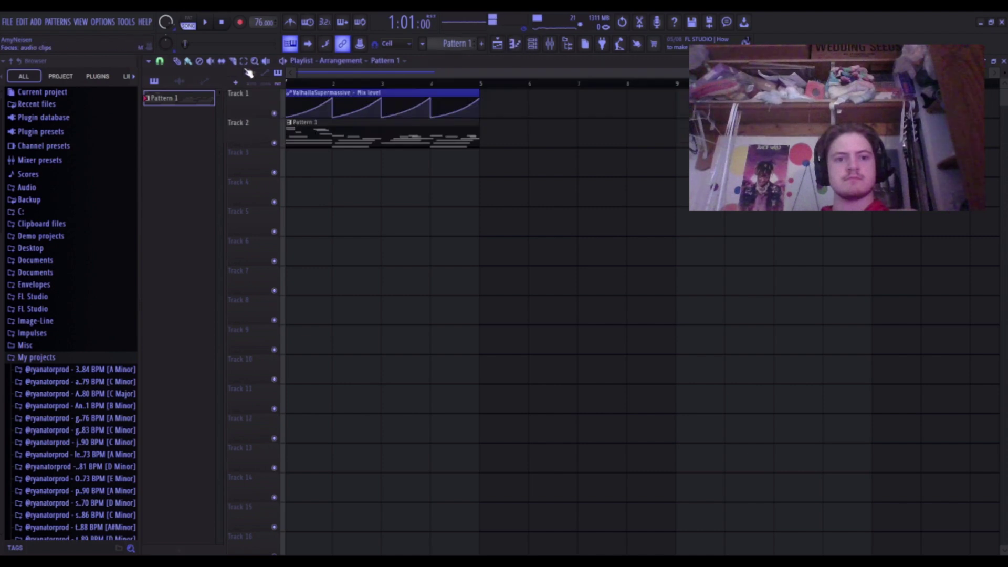
{"action": "key", "text": "ctrl+a"}
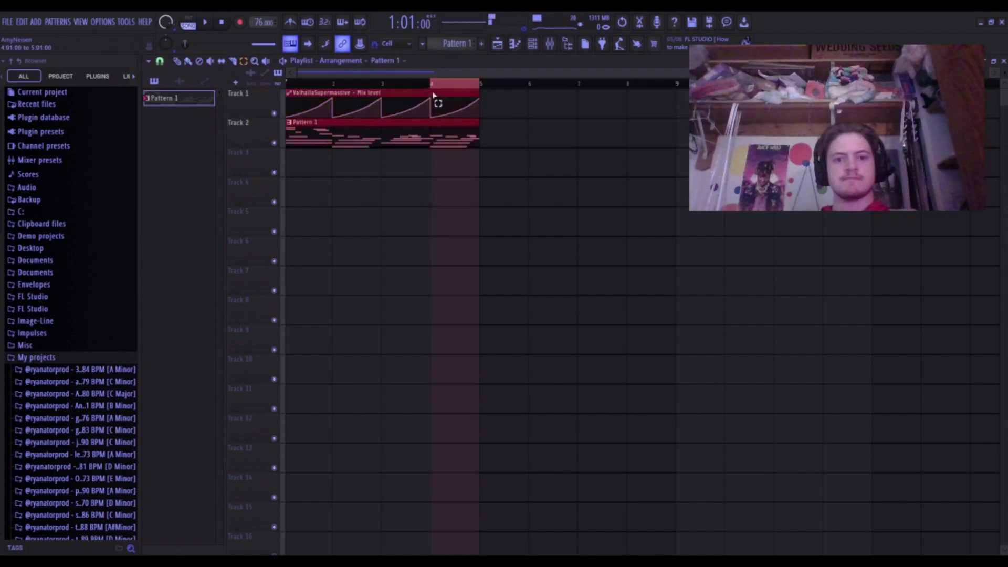
Add a second Vital channel to the channel rack, and load Fruity Love Philter into slot 9 of Insert 1.
{"action": "left_click", "coordinate": [549, 44]}
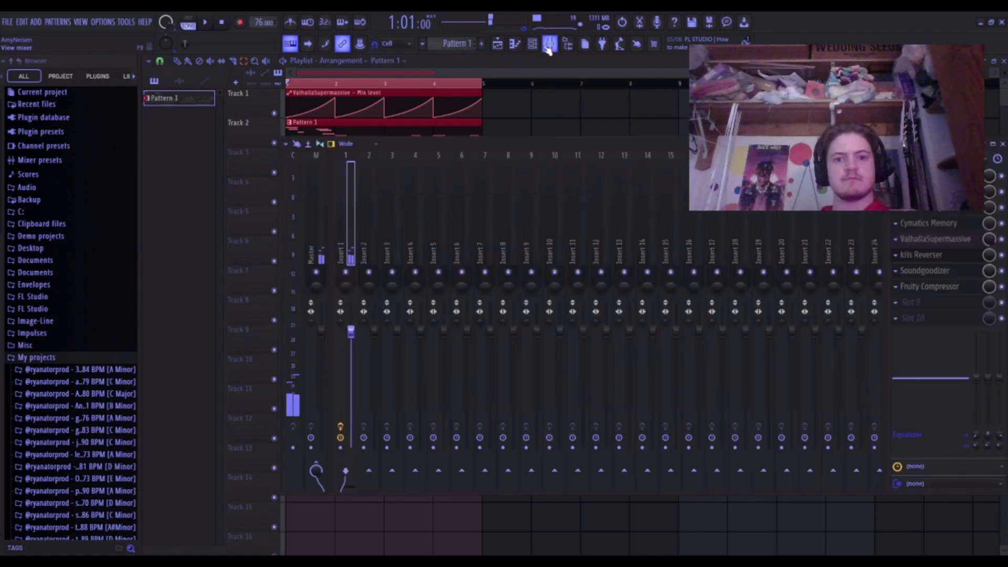
{"action": "left_click", "coordinate": [369, 246]}
{"action": "left_click", "coordinate": [532, 44]}
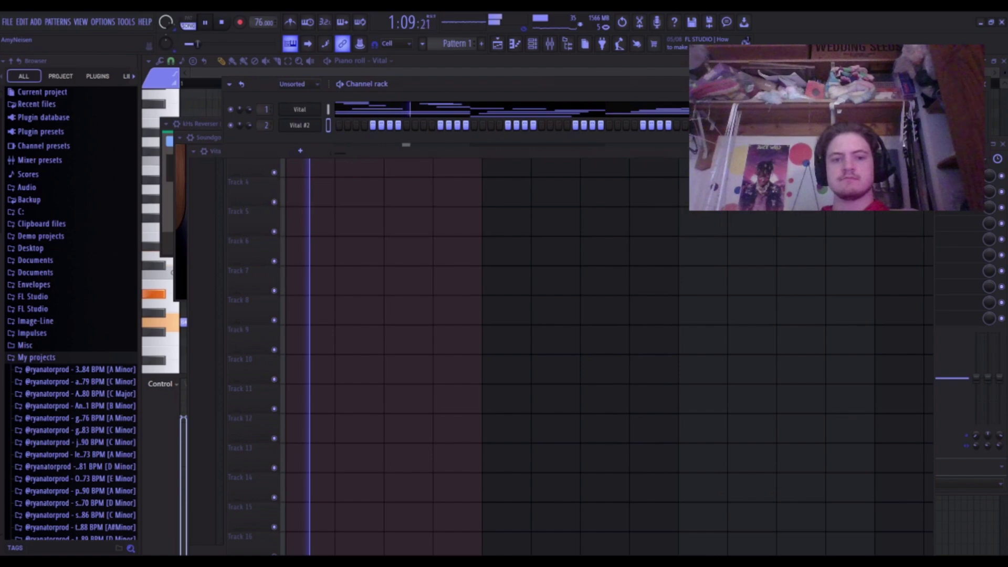
{"action": "left_click", "coordinate": [538, 48]}
{"action": "left_click", "coordinate": [549, 45]}
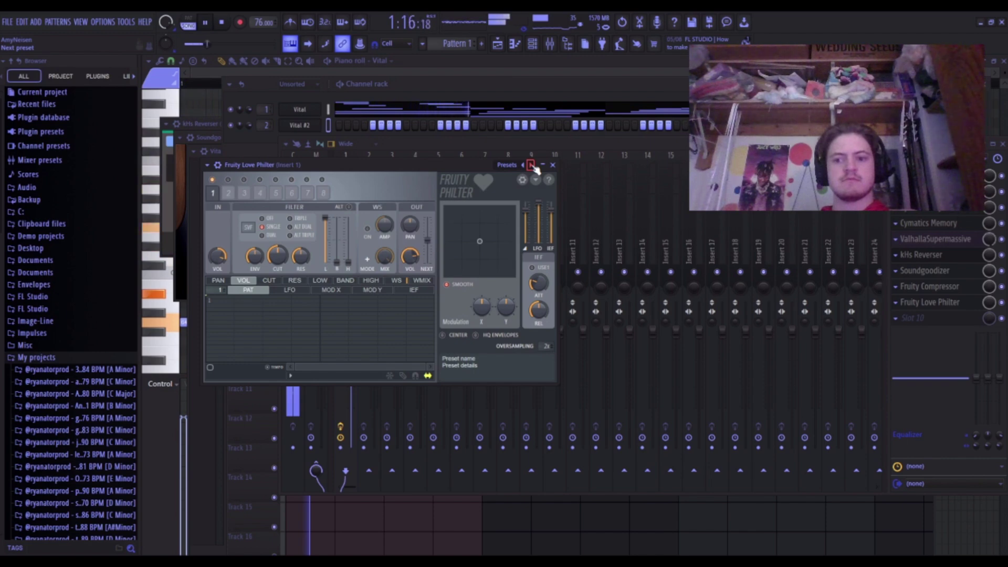
Compare Insert 1 with Fruity Compressor bypassed, switch the compressor to its Master 1 preset and set the gain to 3.4 dB.
{"action": "left_click", "coordinate": [1002, 291]}
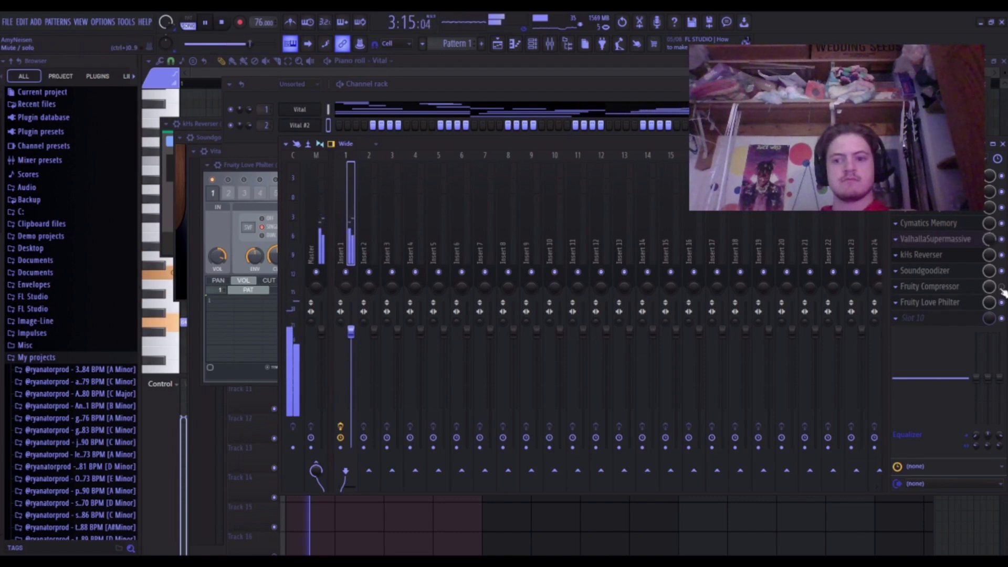
{"action": "left_click", "coordinate": [929, 286]}
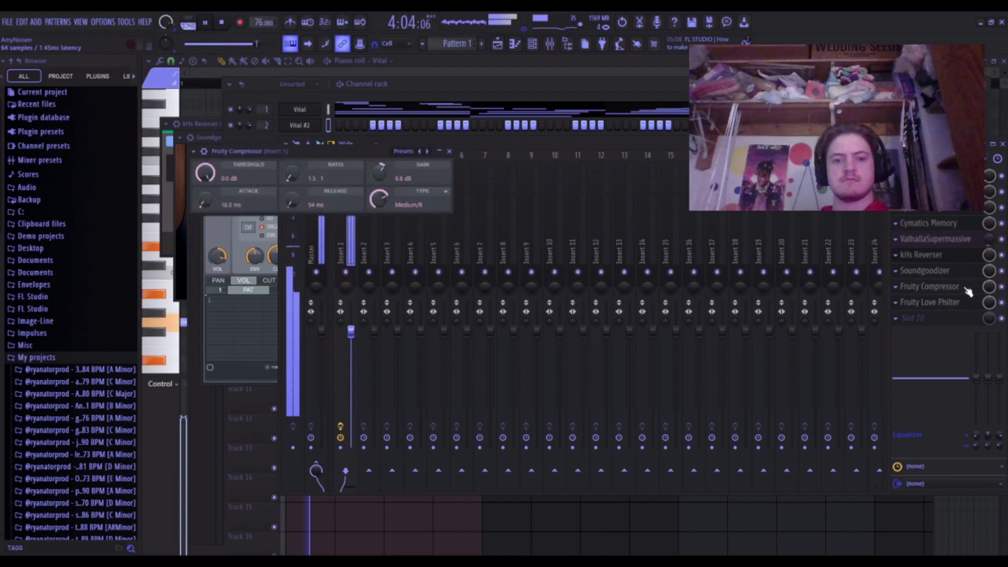
{"action": "left_click", "coordinate": [427, 151]}
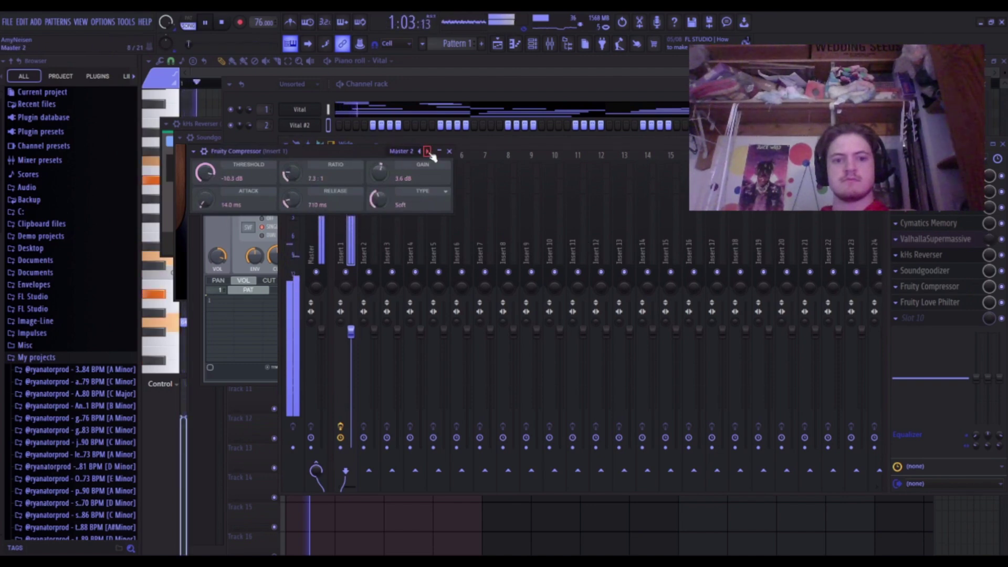
{"action": "mouse_move", "coordinate": [382, 172]}
{"action": "left_mouse_down"}
{"action": "mouse_move", "coordinate": [382, 158]}
{"action": "mouse_move", "coordinate": [381, 172]}
{"action": "left_mouse_up"}
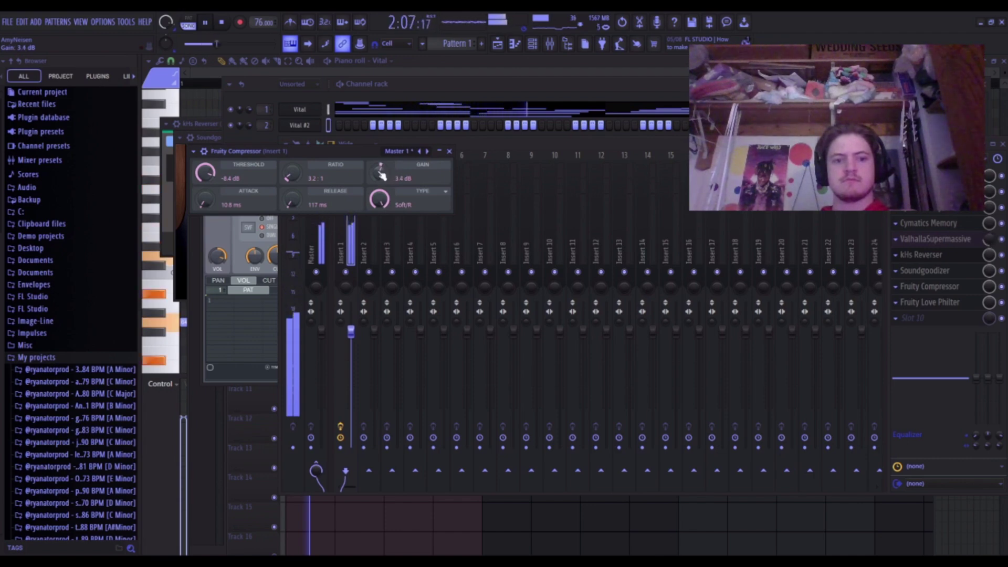
Bypass and remove Fruity Love Philter from slot 9 of Insert 1, and open Fruity Parametric EQ 2.
{"action": "left_click", "coordinate": [344, 246]}
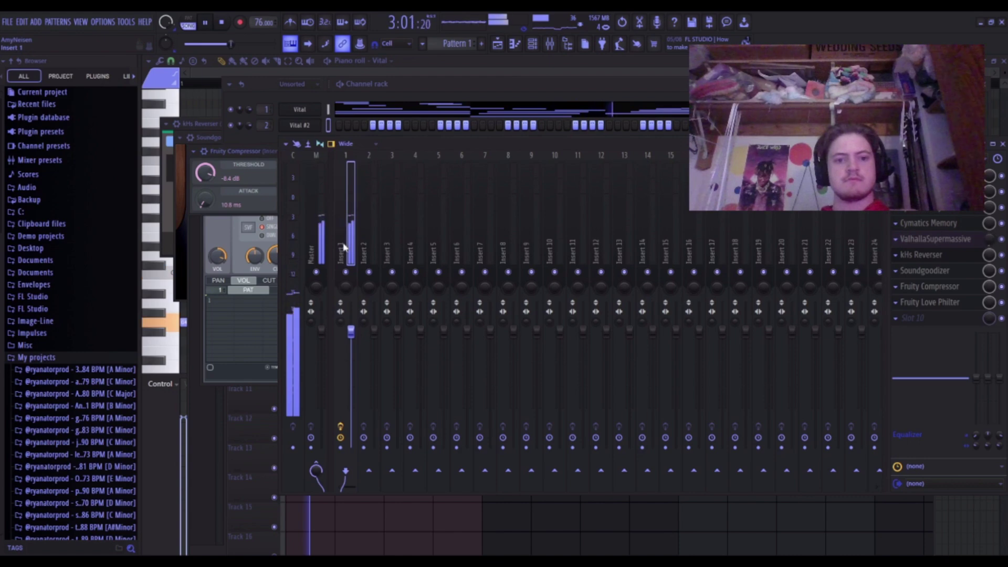
{"action": "left_click", "coordinate": [1001, 302]}
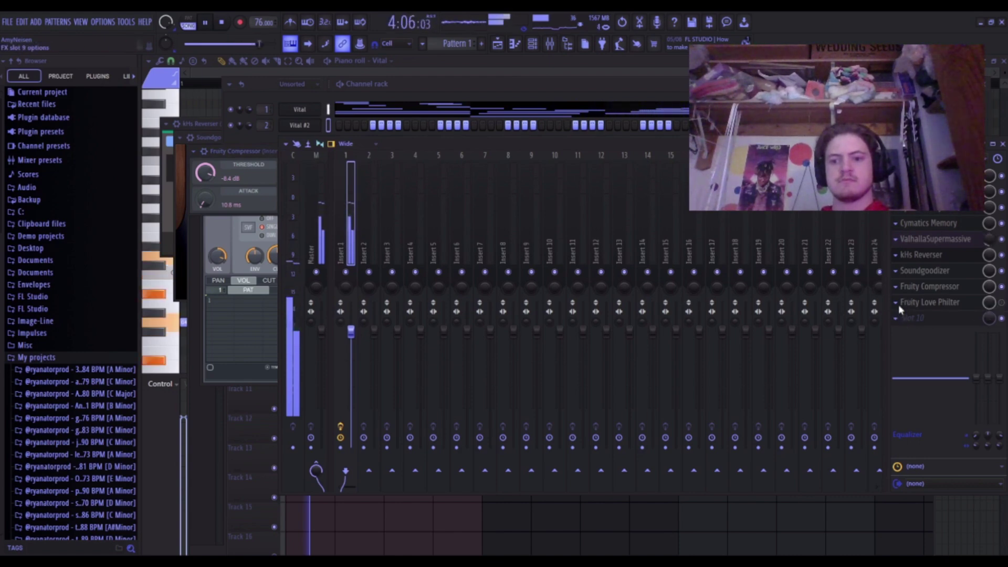
{"action": "left_click", "coordinate": [903, 313]}
{"action": "left_click", "coordinate": [928, 175]}
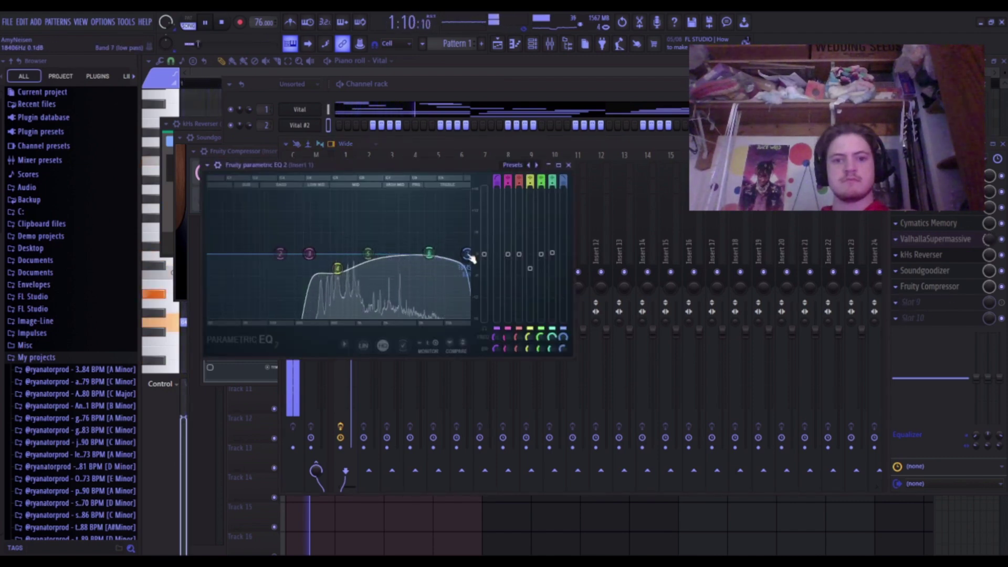
Stop playback, load Deelay into the empty slot 9 of Insert 1 and set its wet level to 0.484.
{"action": "left_click", "coordinate": [568, 165]}
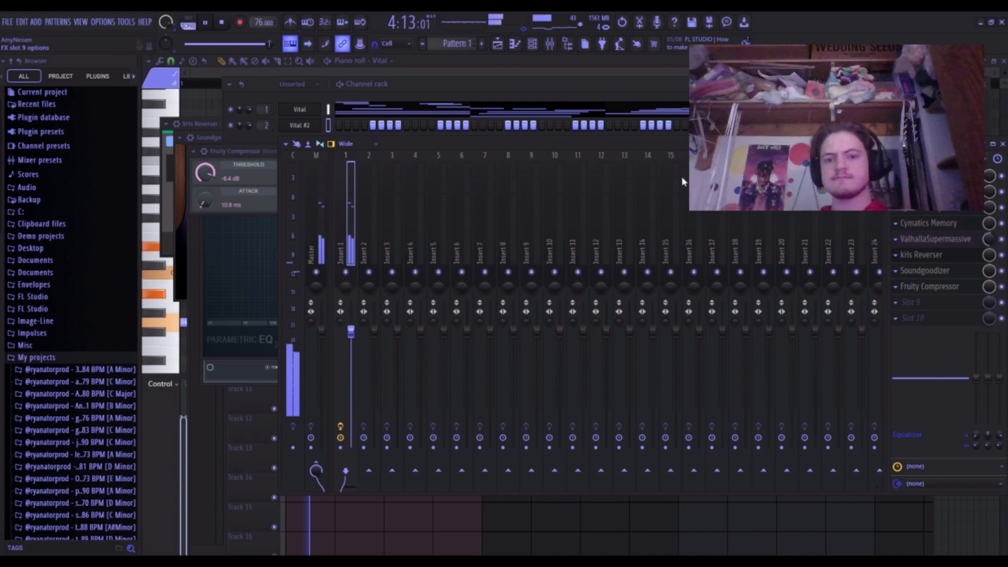
{"action": "left_click", "coordinate": [660, 186]}
{"action": "key", "text": "space"}
{"action": "left_click", "coordinate": [420, 406]}
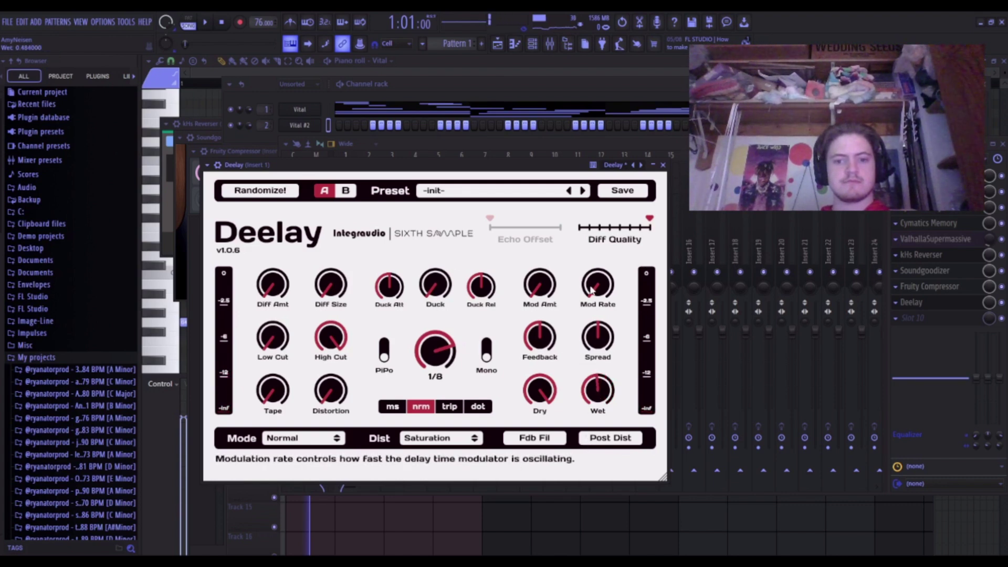
Set Deelay's modulation amount to 0.08, maximize modulation rate and tape, lower the high cut and enable PiPo.
{"action": "scroll", "coordinate": [539, 285], "scroll_direction": "up", "scroll_amount": 1}
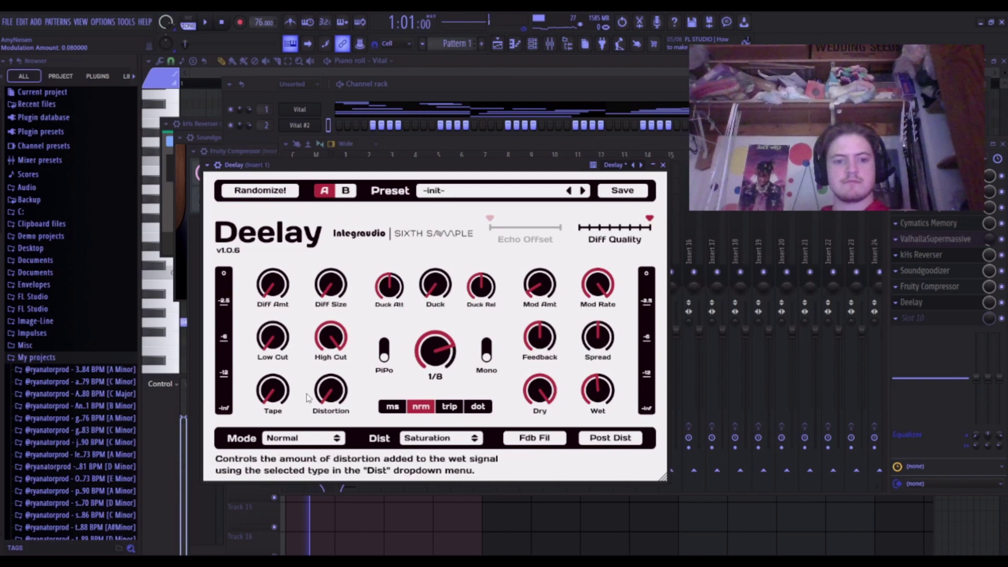
{"action": "left_click_drag", "start_coordinate": [275, 398], "coordinate": [294, 268]}
{"action": "left_click_drag", "start_coordinate": [331, 341], "coordinate": [329, 378]}
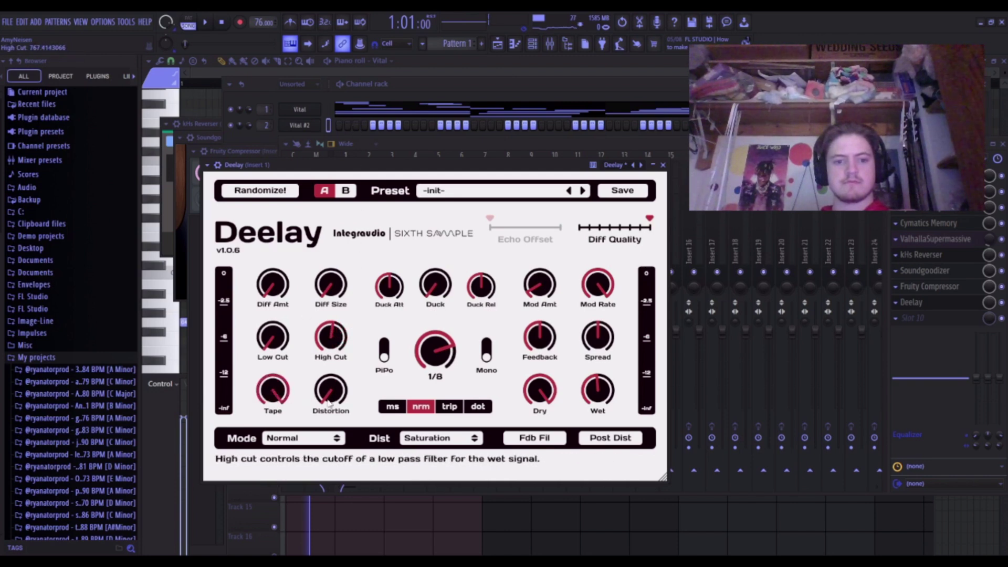
{"action": "left_click", "coordinate": [383, 349]}
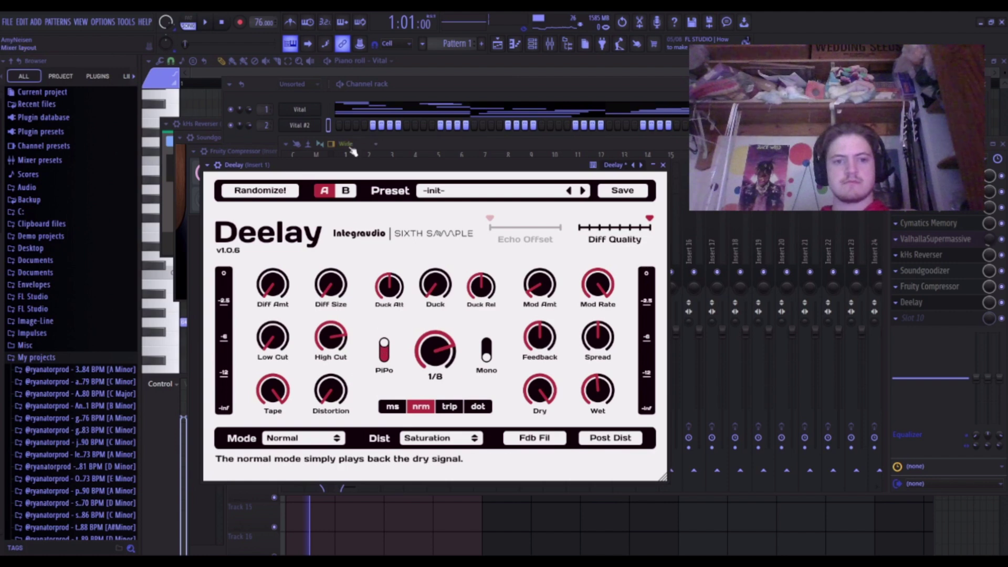
Play the pattern while lowering Deelay's wet level to 0.452 and raising its modulation amount slightly, and stop playback.
{"action": "key", "text": "space"}
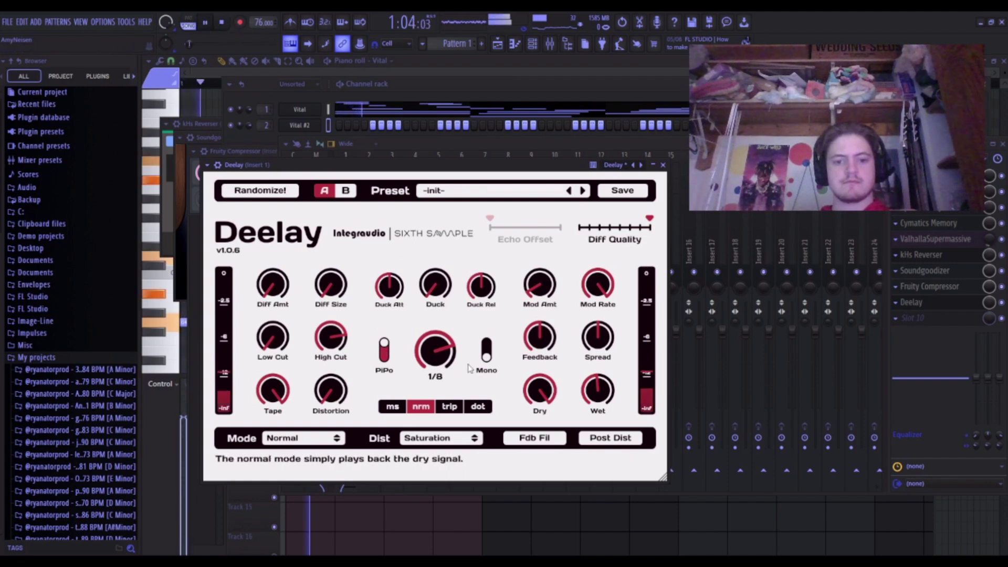
{"action": "left_click", "coordinate": [384, 352]}
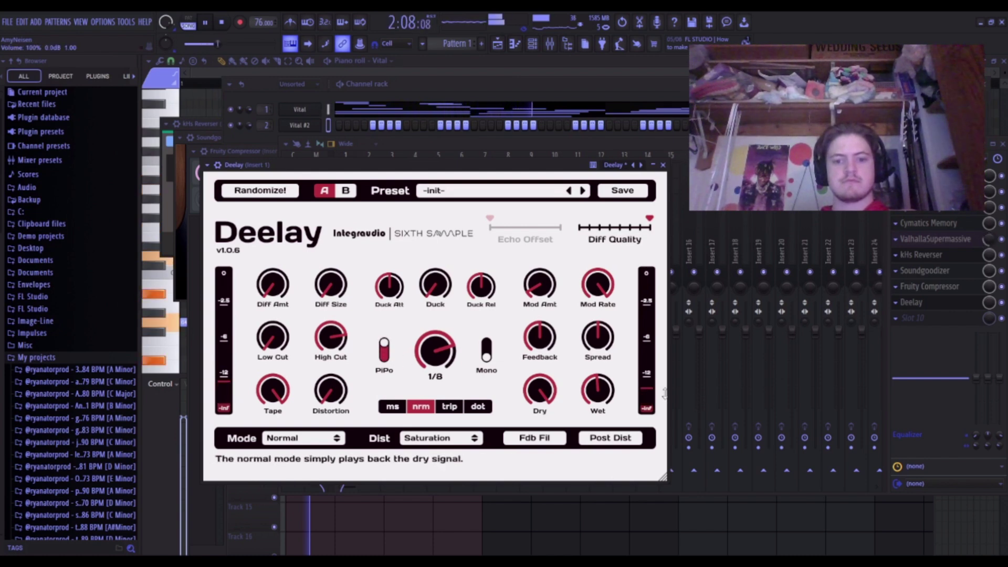
{"action": "left_click_drag", "start_coordinate": [598, 391], "coordinate": [600, 397]}
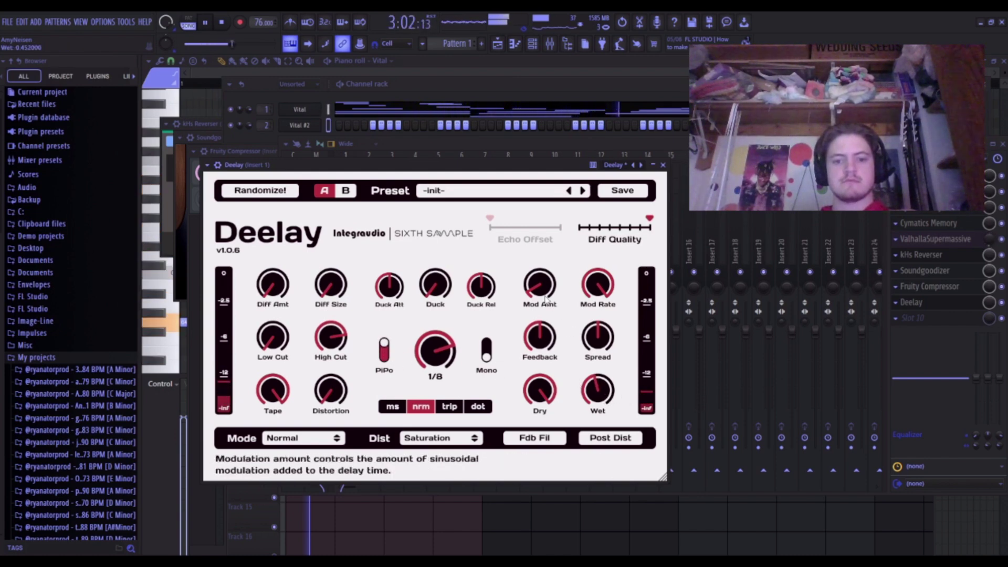
{"action": "left_click_drag", "start_coordinate": [543, 293], "coordinate": [543, 290]}
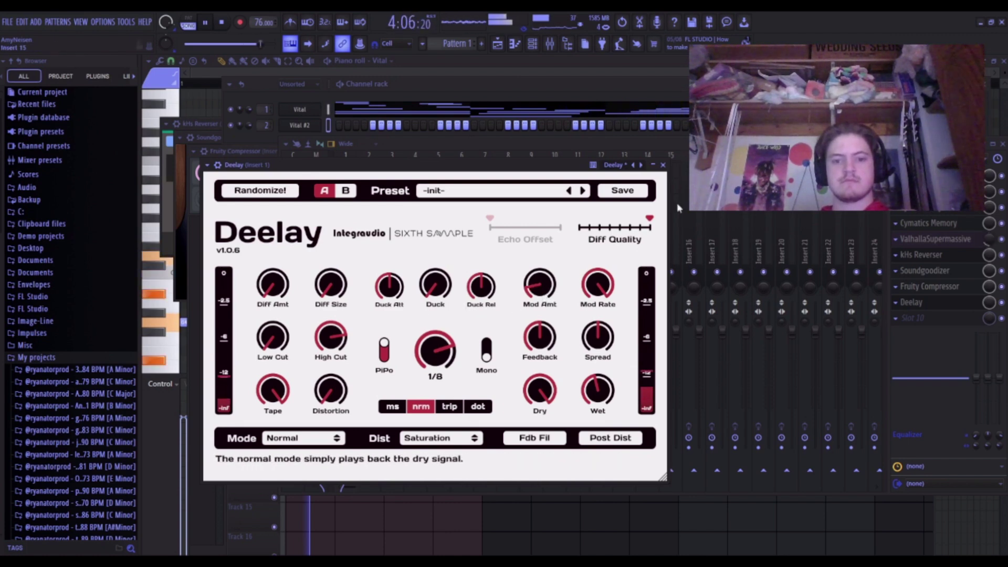
{"action": "left_click", "coordinate": [408, 145]}
{"action": "key", "text": "space"}
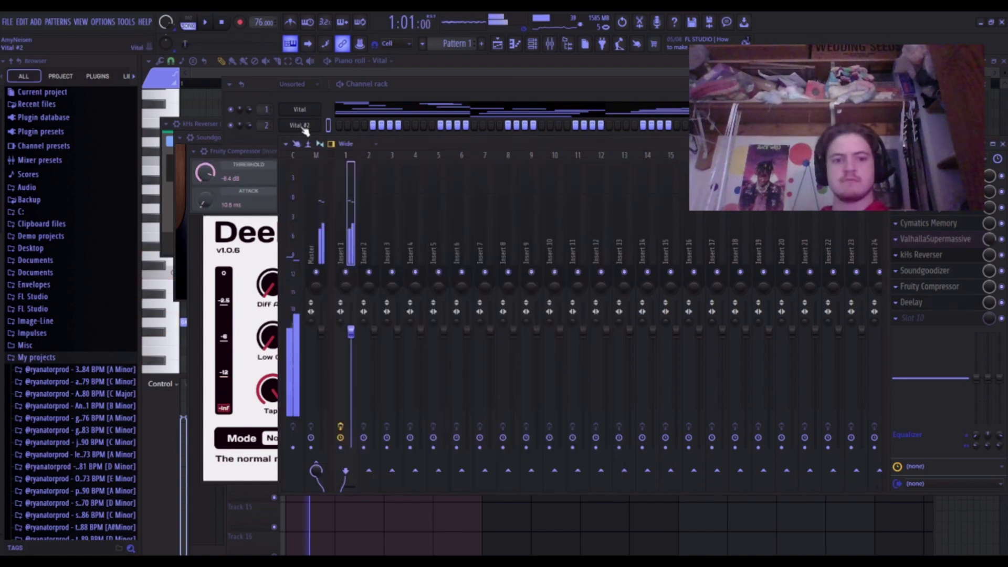
Clone the Vital #2 channel into a third Vital channel and route the copy to Insert 3.
{"action": "left_click", "coordinate": [304, 127]}
{"action": "key", "text": "F9"}
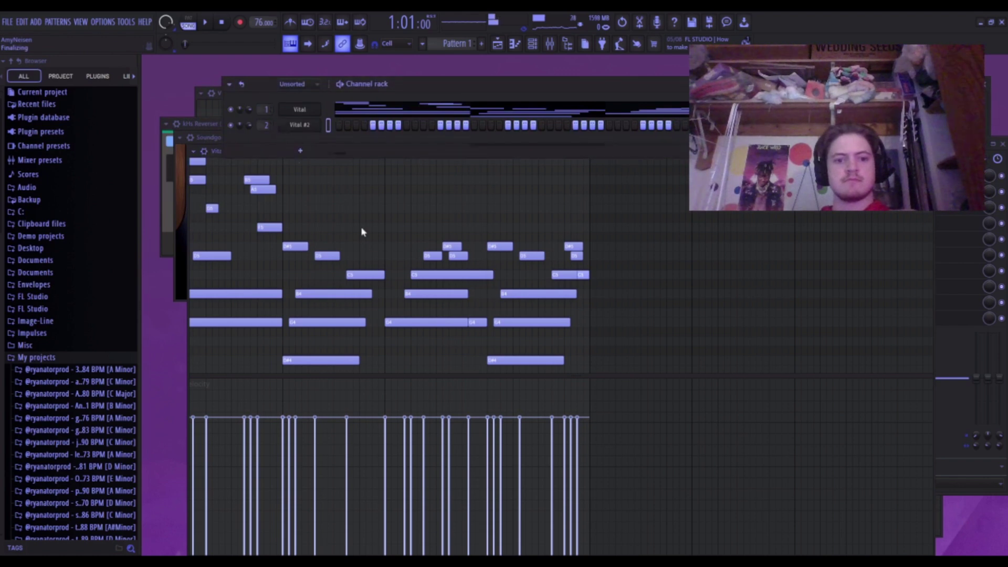
{"action": "key", "text": "alt+c"}
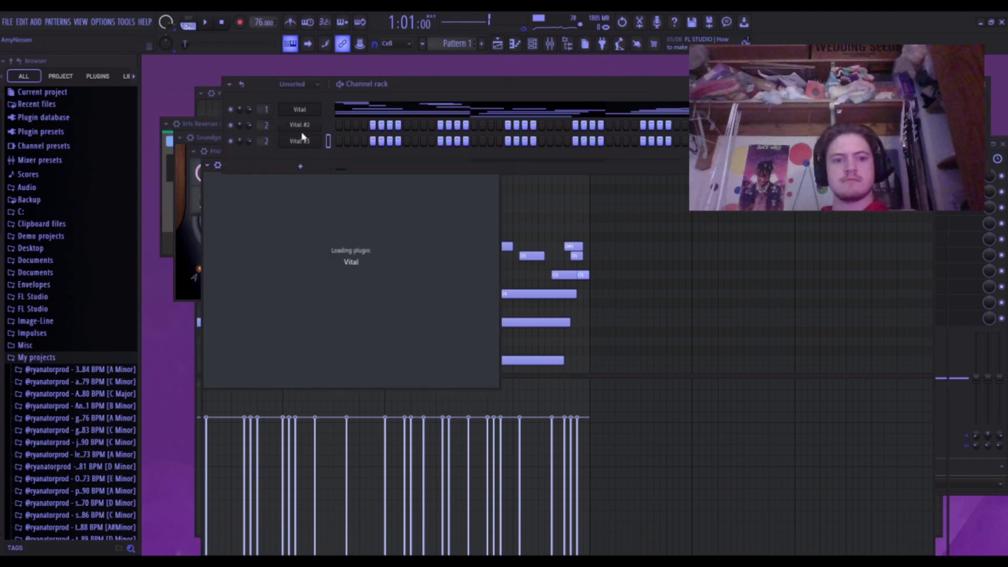
{"action": "double_click", "coordinate": [269, 140]}
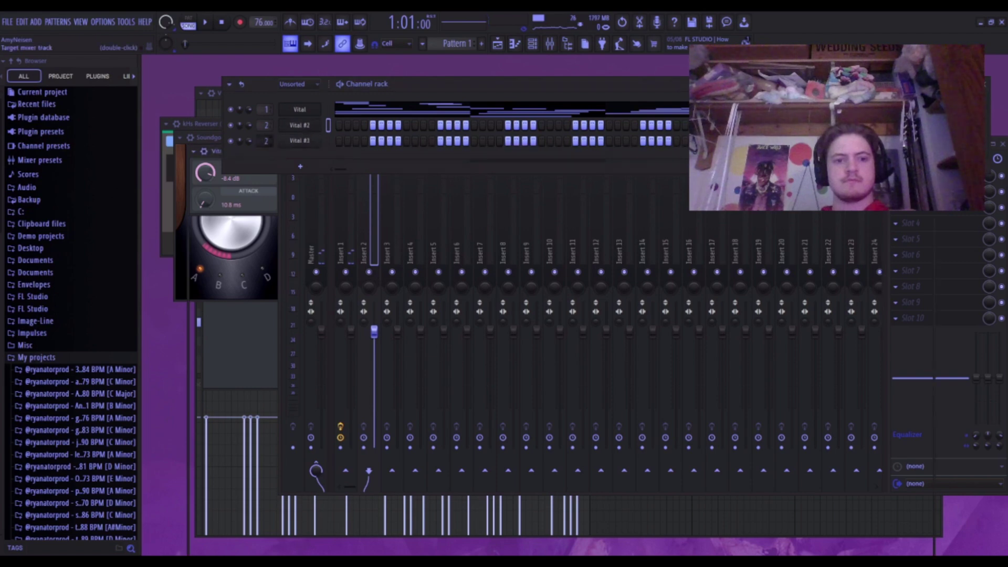
{"action": "left_click", "coordinate": [292, 137]}
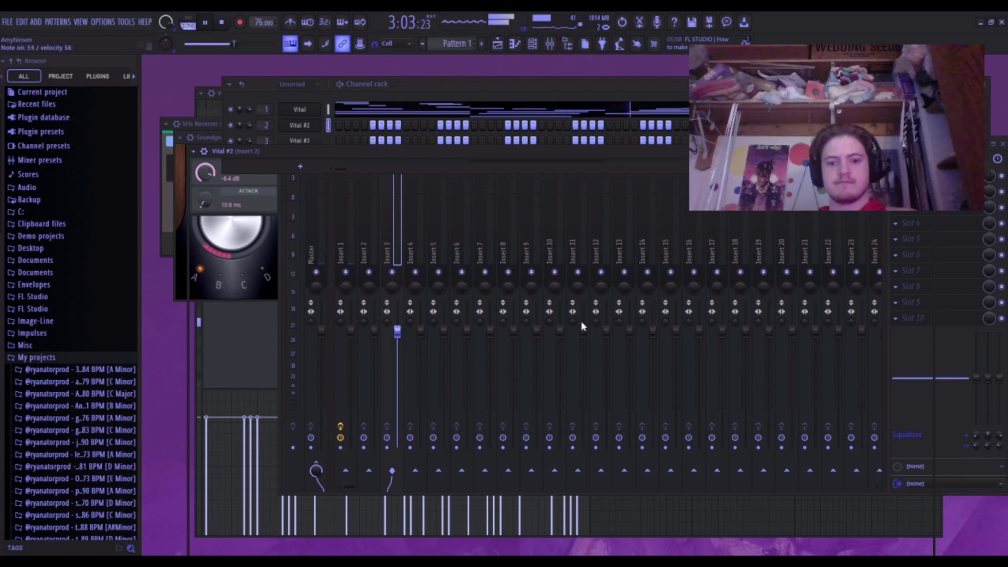
Draw the notes G4, A#4, C5 and D#4 in Vital #2's piano roll, one per bar, each lasting a full bar.
{"action": "left_click", "coordinate": [515, 45]}
{"action": "key", "text": "space"}
{"action": "scroll", "coordinate": [198, 207], "scroll_direction": "down", "scroll_amount": 2}
{"action": "left_click", "coordinate": [194, 190]}
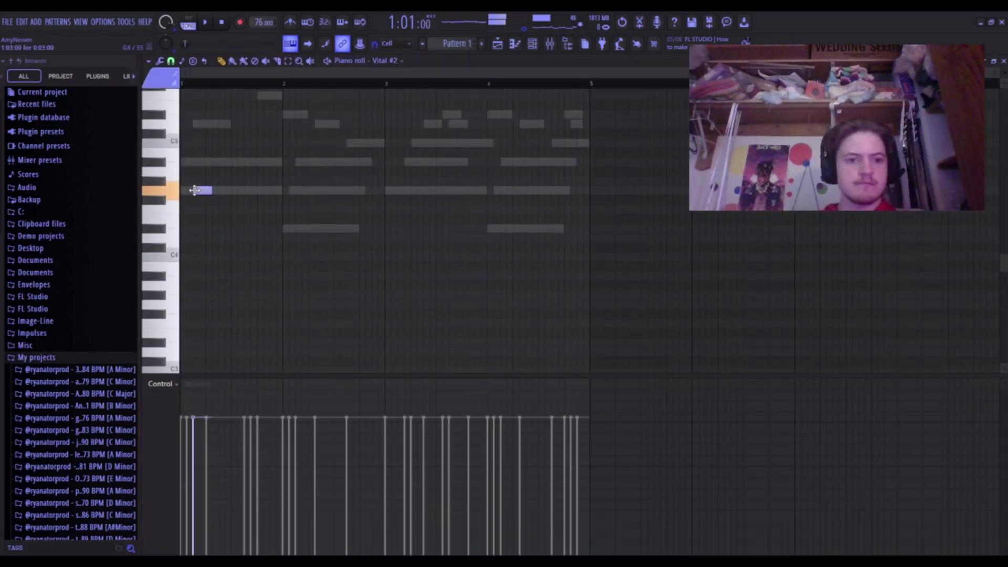
{"action": "left_click_drag", "start_coordinate": [294, 163], "coordinate": [281, 162]}
{"action": "left_click_drag", "start_coordinate": [392, 191], "coordinate": [394, 143]}
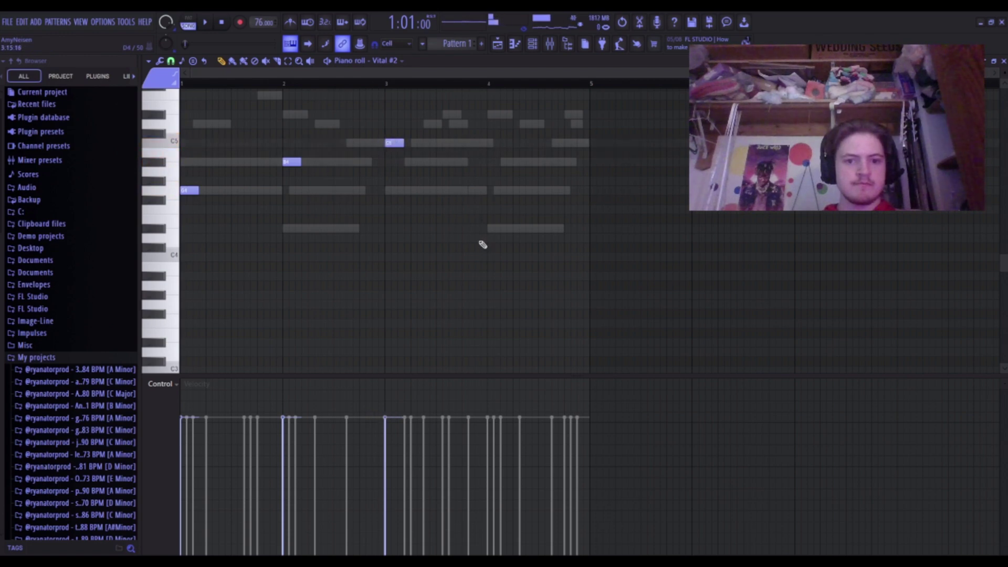
{"action": "left_click_drag", "start_coordinate": [489, 229], "coordinate": [486, 230]}
{"action": "key", "text": "ctrl+l"}
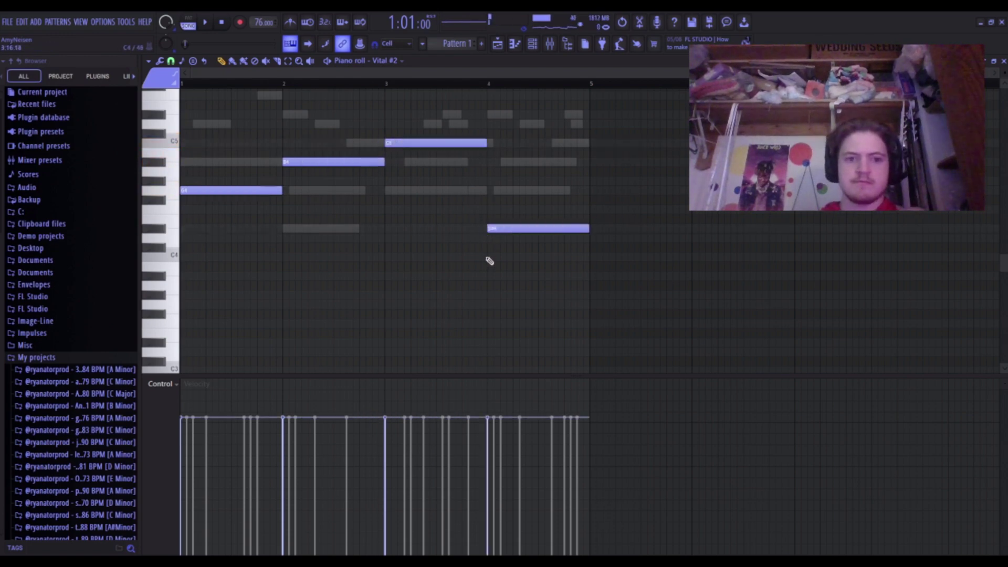
Try Vital #2's four notes four octaves higher during playback, and return them to their original octave.
{"action": "key", "text": "ctrl+Up"}
{"action": "key", "text": "ctrl+Up"}
{"action": "key", "text": "ctrl+Up"}
{"action": "key", "text": "ctrl+Up"}
{"action": "key", "text": "space"}
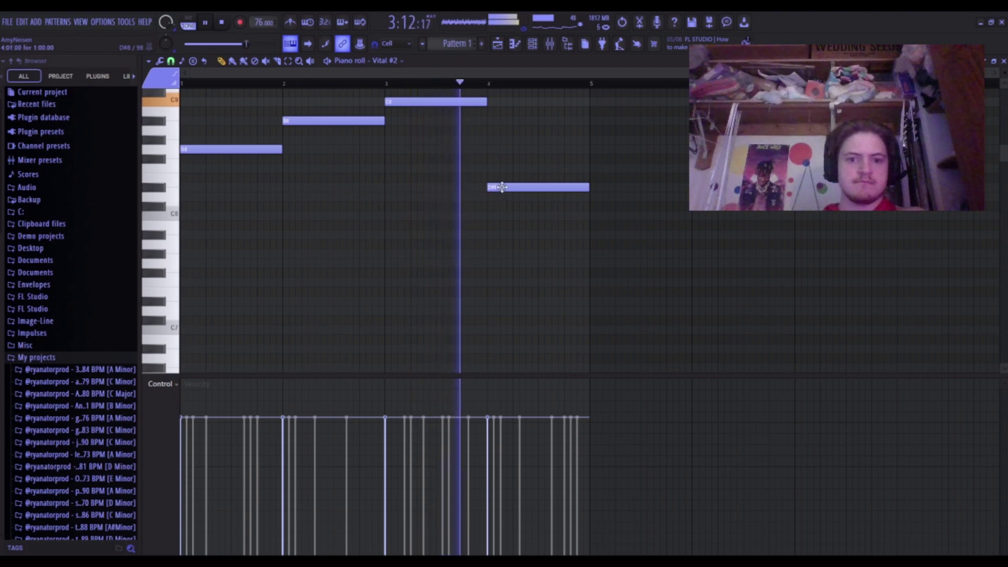
{"action": "key", "text": "space"}
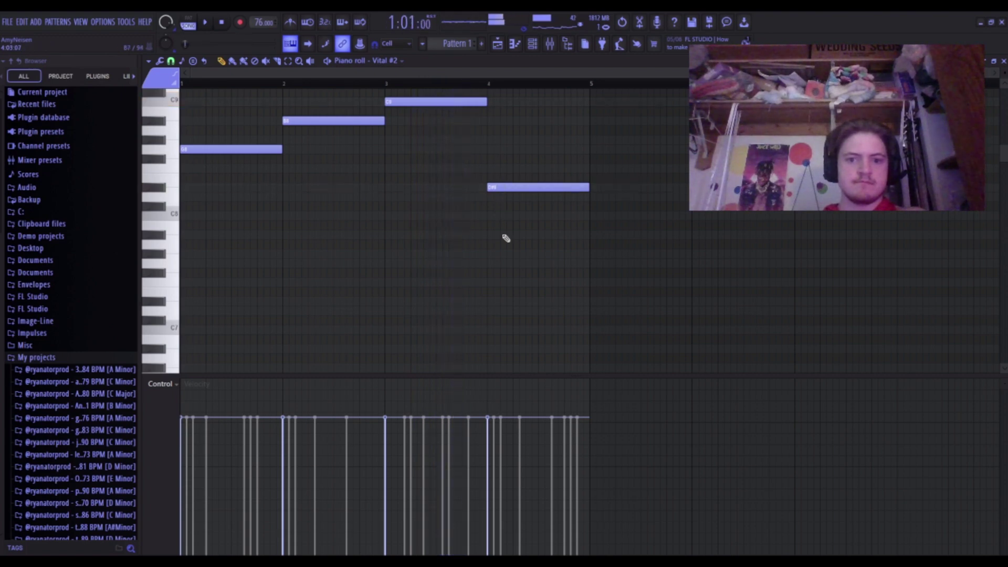
{"action": "scroll", "coordinate": [506, 238], "scroll_direction": "up", "scroll_amount": 5}
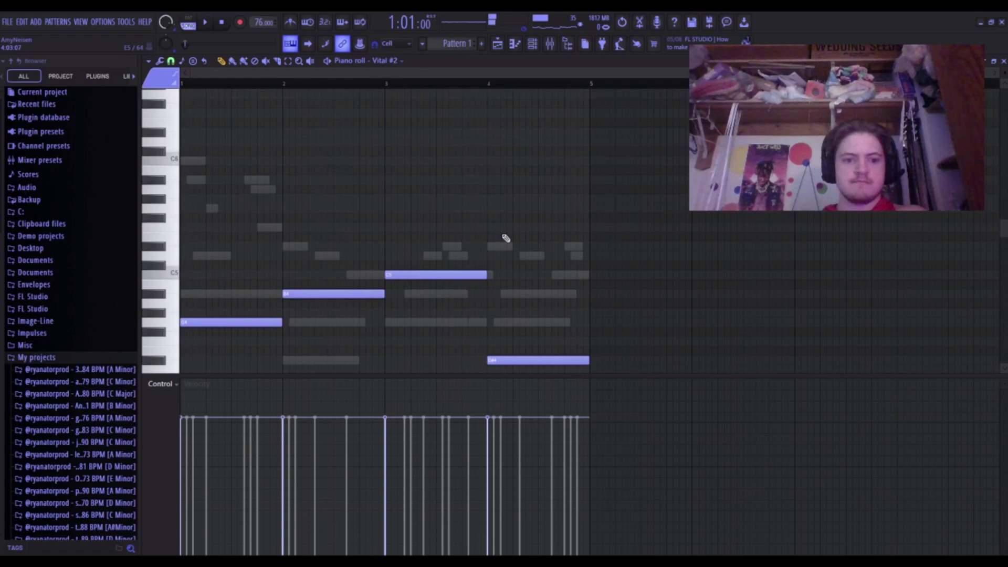
Play back the pattern to hear the Vital #2 line, and check the channel list.
{"action": "key", "text": "space"}
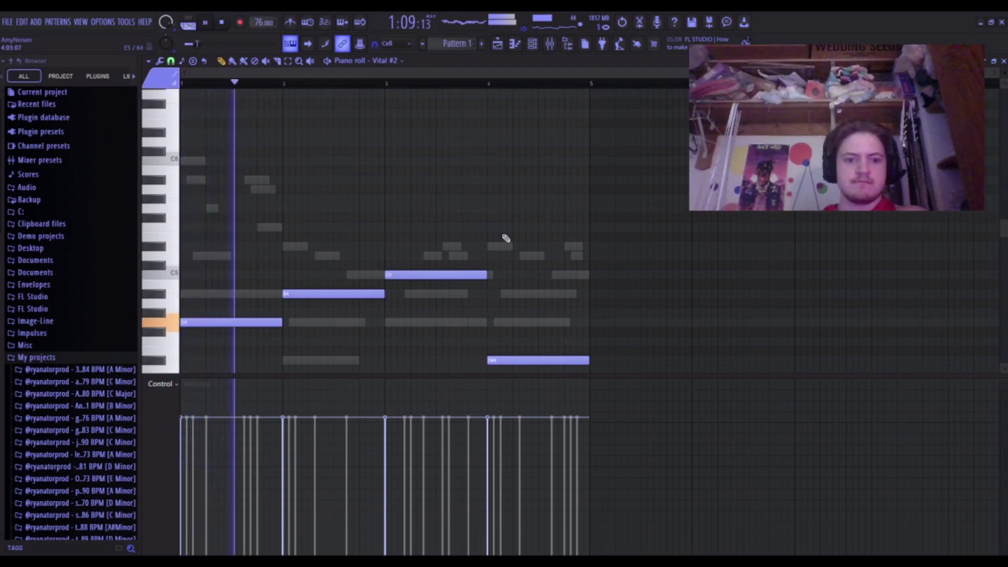
{"action": "scroll", "coordinate": [504, 237], "scroll_direction": "down", "scroll_amount": 2}
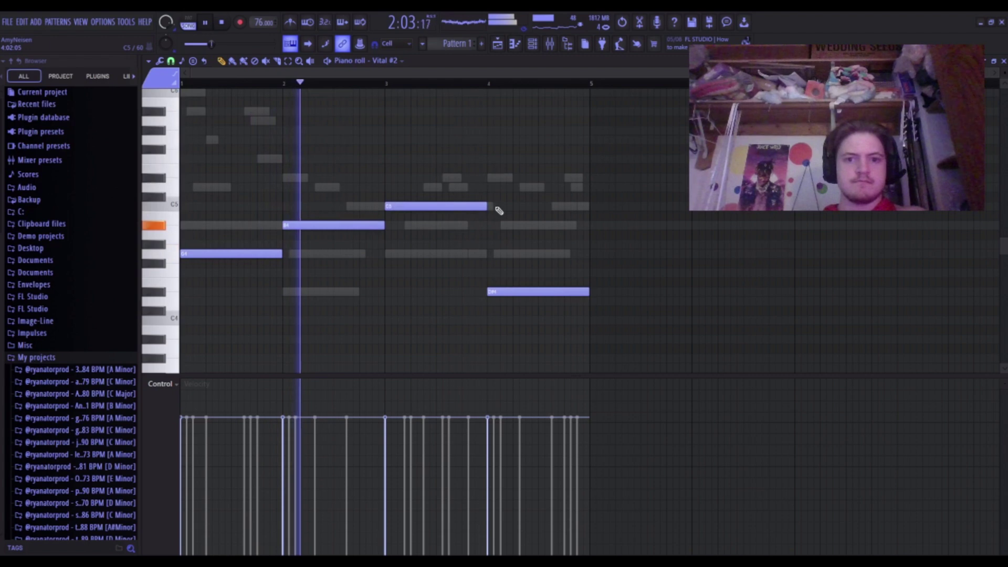
{"action": "left_click", "coordinate": [532, 45]}
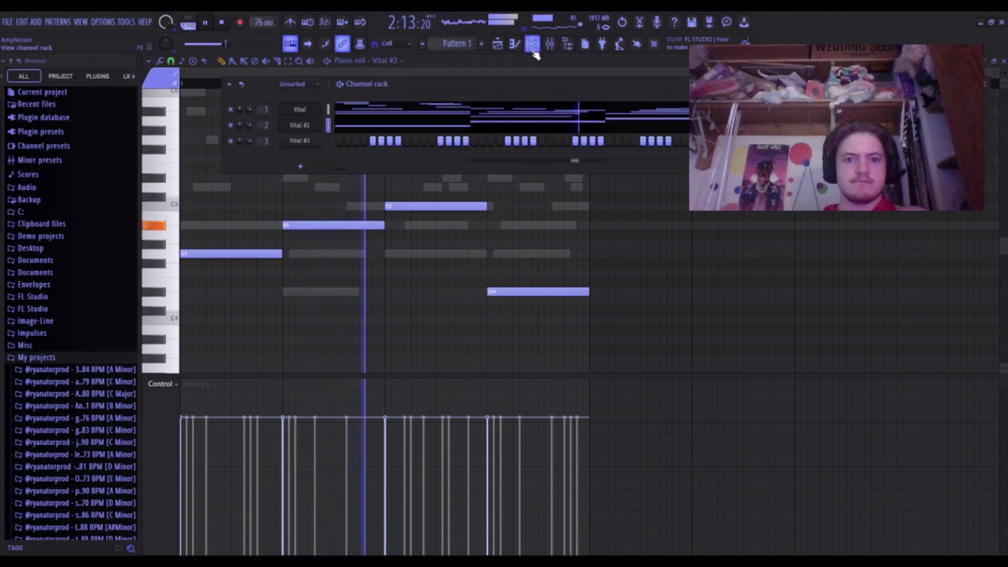
{"action": "left_click", "coordinate": [533, 47]}
{"action": "key", "text": "space"}
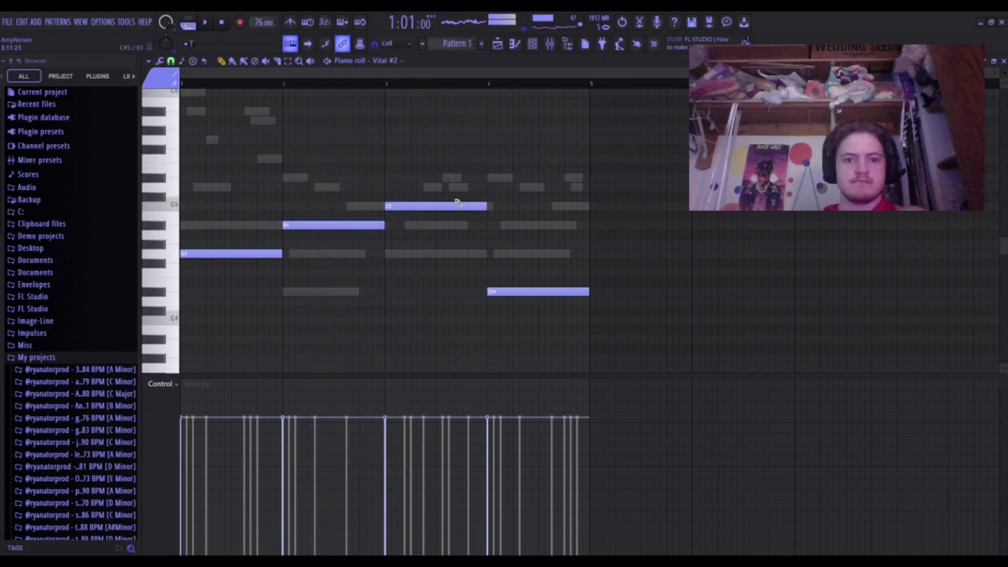
Move the bar 2 note to D#4 and the bar 3 note to A#4, and end bar 4 with a short F4 note.
{"action": "left_click_drag", "start_coordinate": [449, 202], "coordinate": [447, 253]}
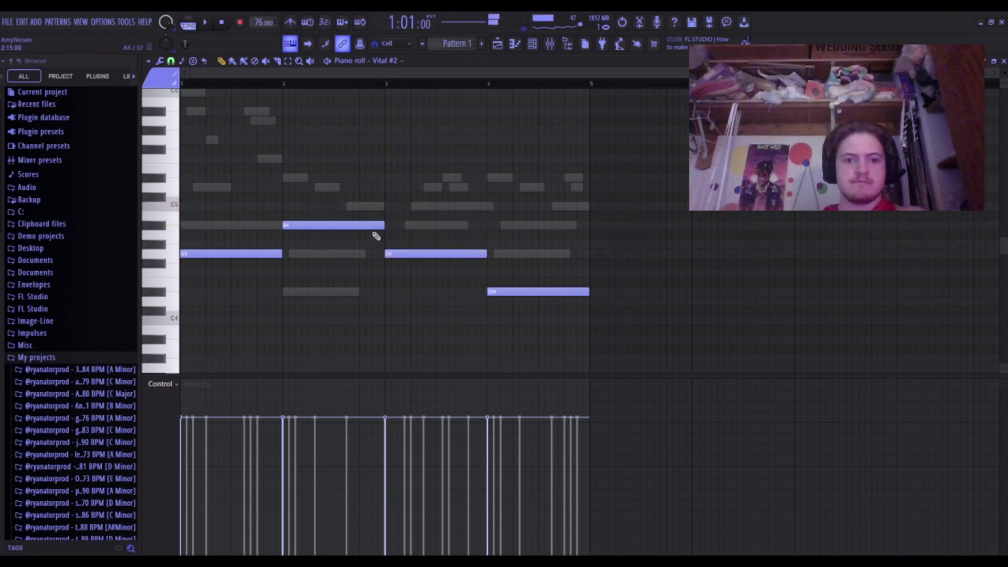
{"action": "left_click_drag", "start_coordinate": [375, 227], "coordinate": [365, 294]}
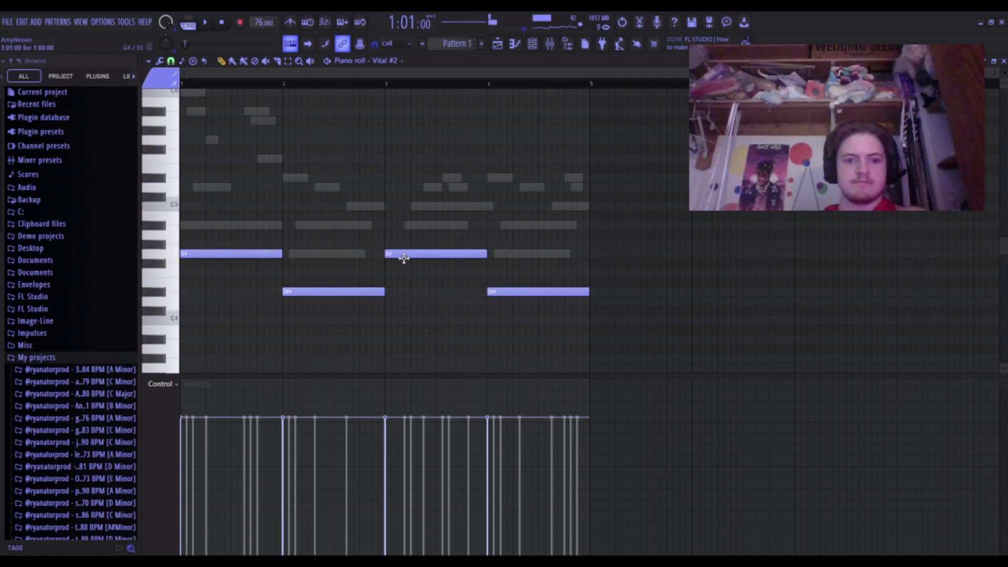
{"action": "left_click_drag", "start_coordinate": [404, 256], "coordinate": [404, 242]}
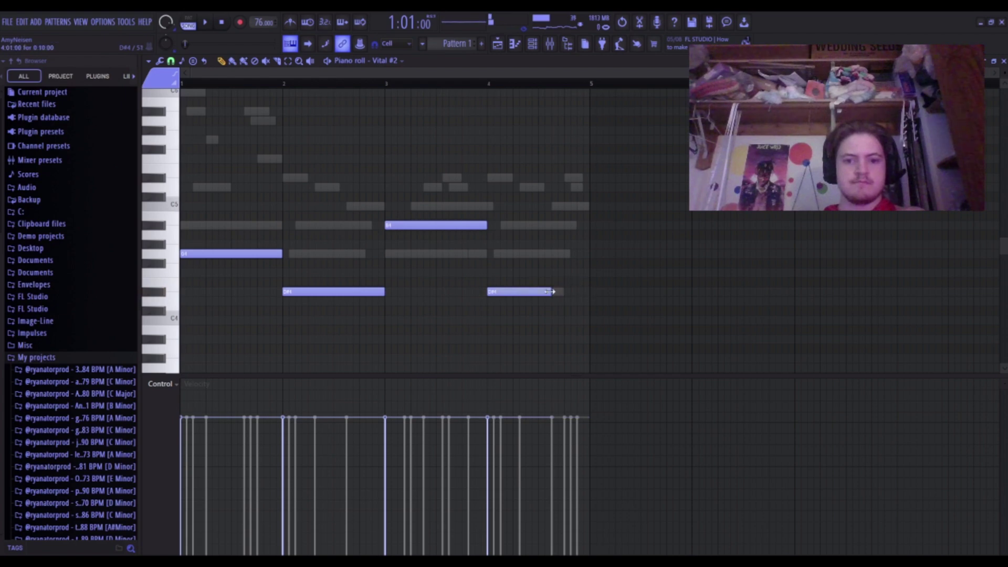
{"action": "left_click", "coordinate": [576, 273]}
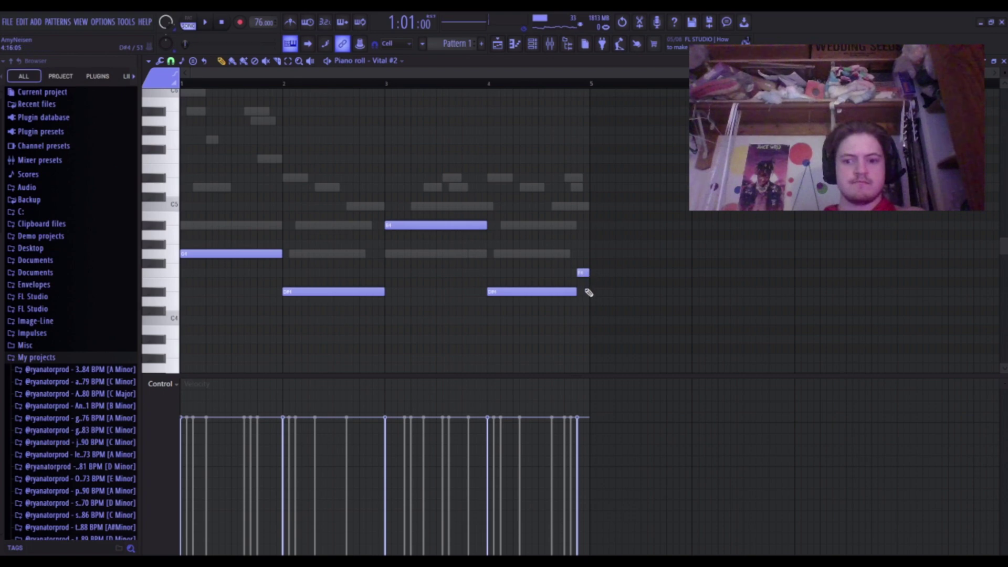
Play back the revised Vital #2 line and move the bar 3 note to G4.
{"action": "key", "text": "space"}
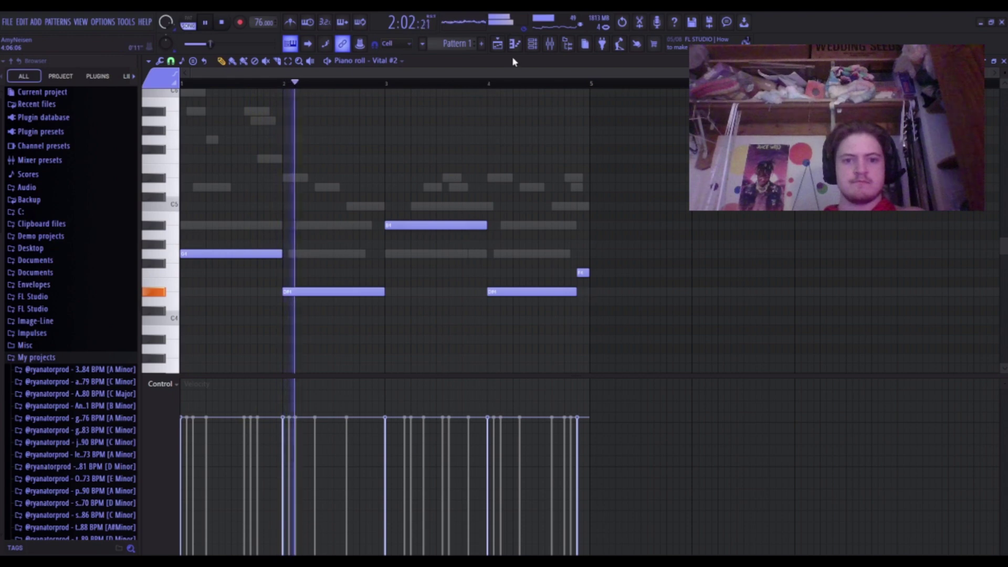
{"action": "left_click", "coordinate": [536, 44]}
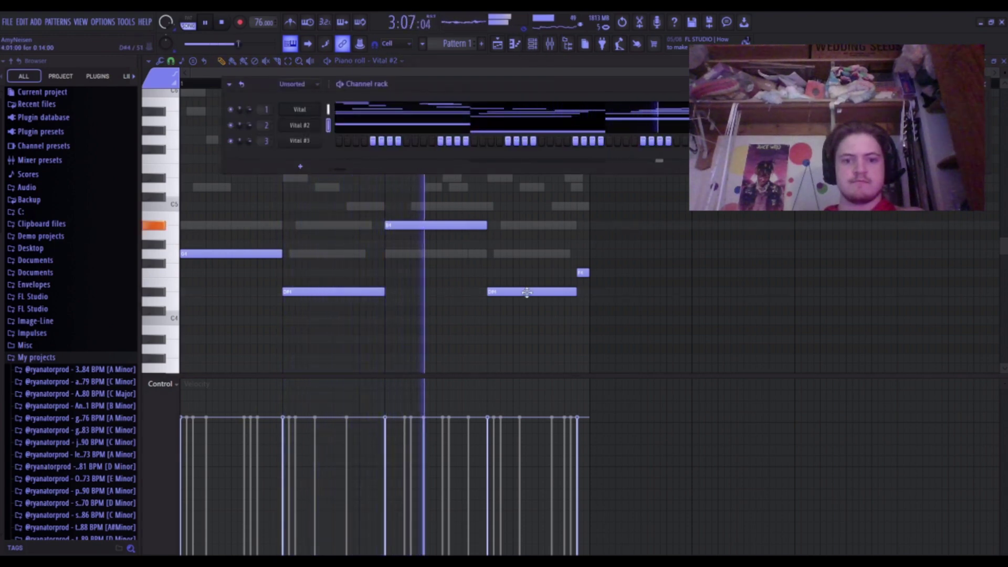
{"action": "key", "text": "F6"}
{"action": "key", "text": "space"}
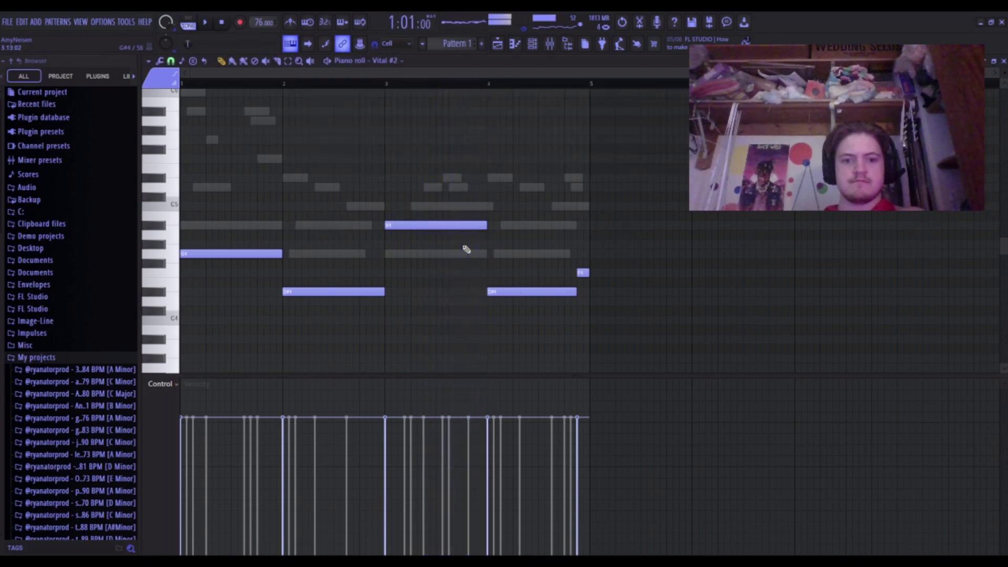
{"action": "left_click_drag", "start_coordinate": [454, 226], "coordinate": [457, 256]}
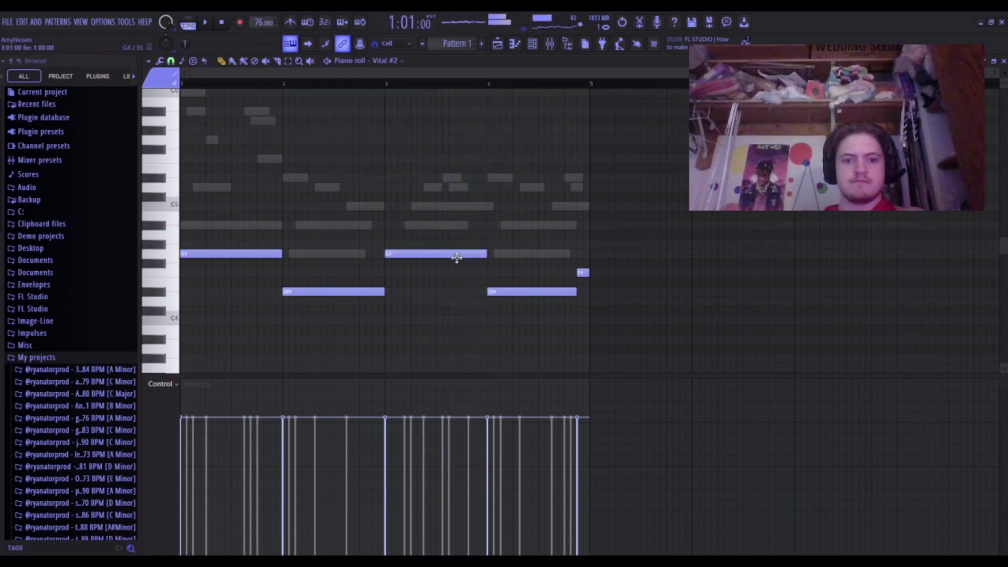
Solo mixer Insert 2 during playback and open the Vital #2 instrument.
{"action": "key", "text": "space"}
{"action": "left_click", "coordinate": [532, 44]}
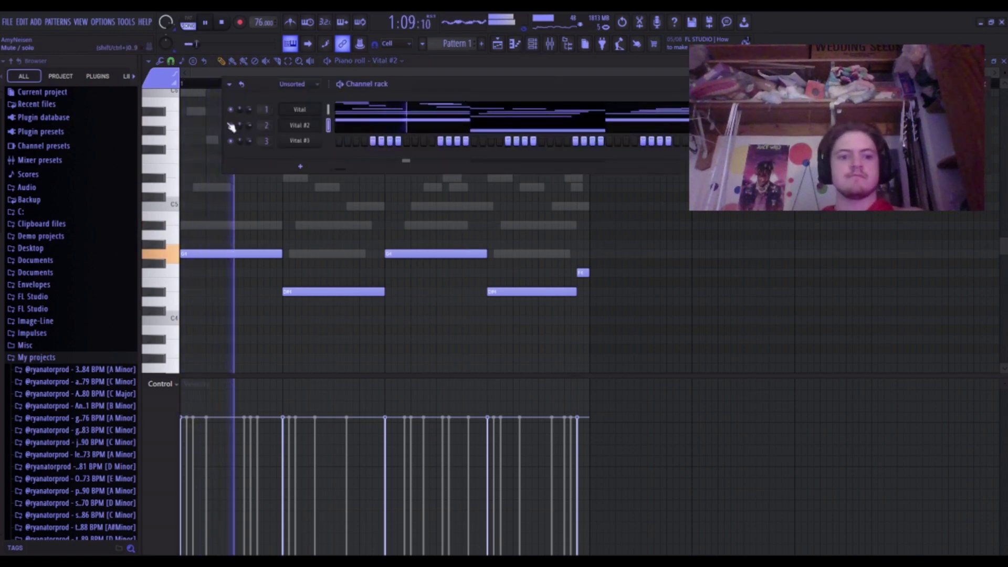
{"action": "key", "text": "F9"}
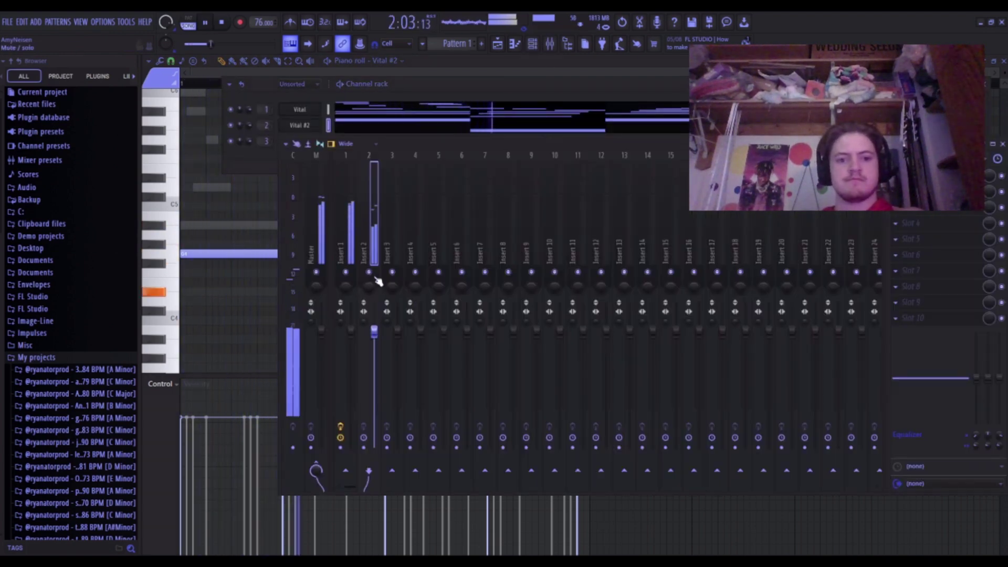
{"action": "left_click", "coordinate": [293, 149]}
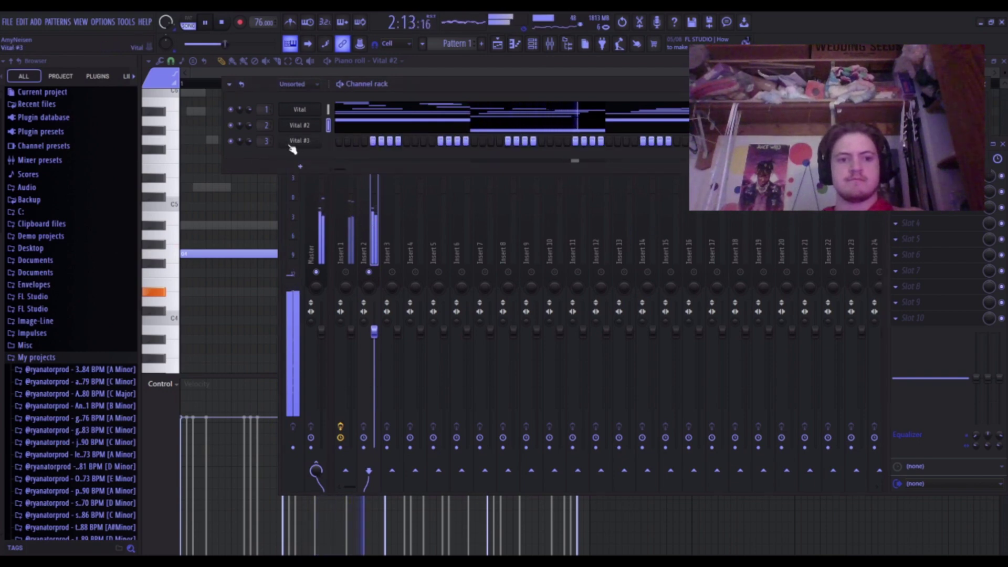
{"action": "left_click", "coordinate": [300, 126]}
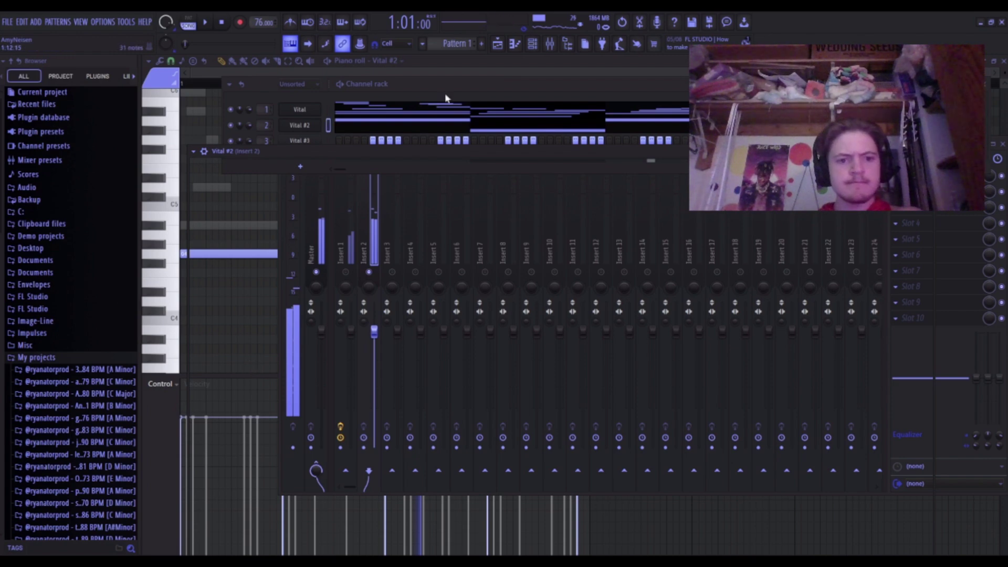
Open the Vital #2 notes in the piano roll and transpose them all down two octaves.
{"action": "key", "text": "space"}
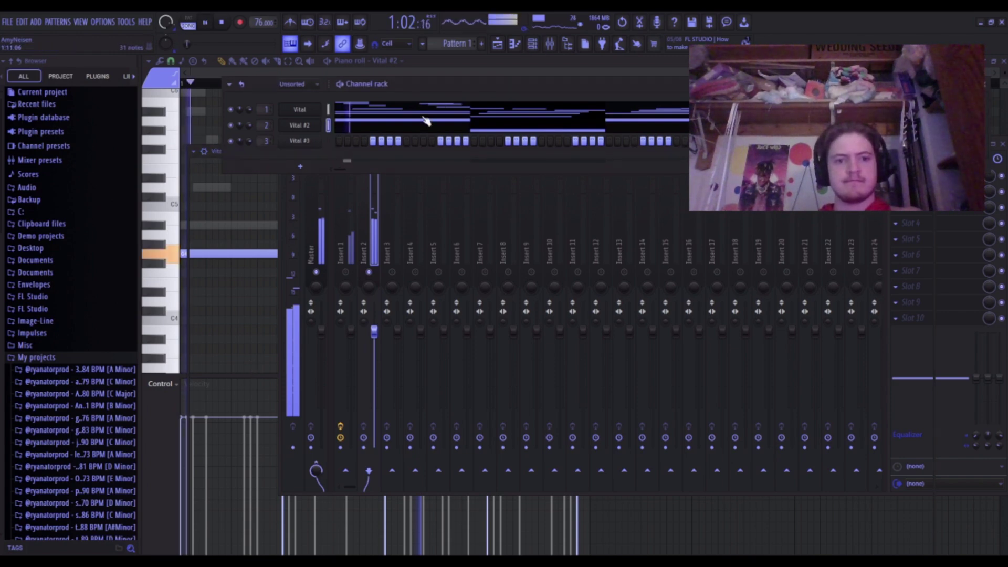
{"action": "left_click", "coordinate": [420, 125]}
{"action": "key", "text": "space"}
{"action": "left_click", "coordinate": [418, 126]}
{"action": "key", "text": "ctrl+Down"}
{"action": "key", "text": "ctrl+Down"}
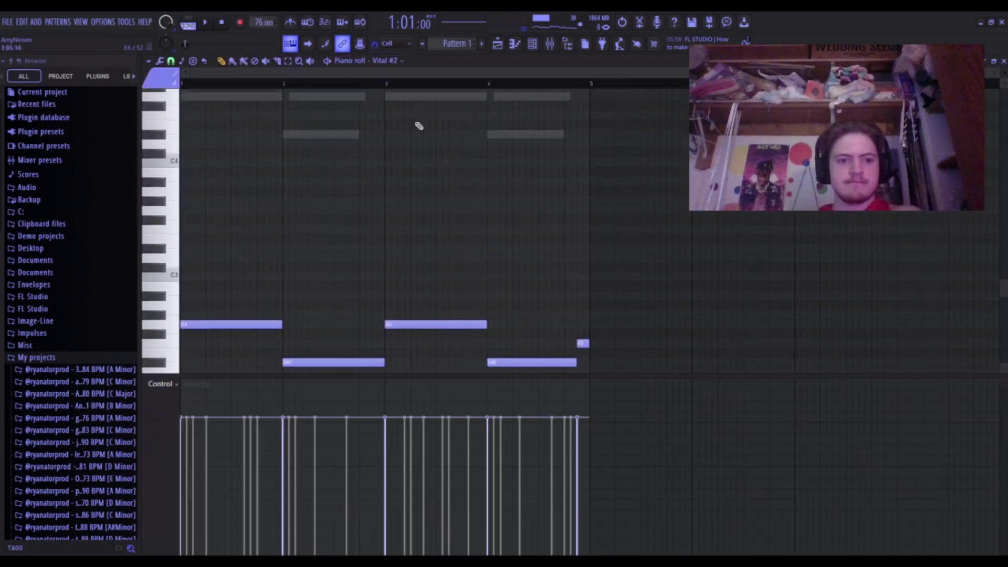
Try the Vital #2 notes in neighbouring octaves with short playbacks, returning the line to start on G2.
{"action": "key", "text": "space"}
{"action": "key", "text": "space"}
{"action": "key", "text": "ctrl+Down"}
{"action": "key", "text": "space"}
{"action": "key", "text": "space"}
{"action": "key", "text": "ctrl+Up"}
{"action": "key", "text": "ctrl+Up"}
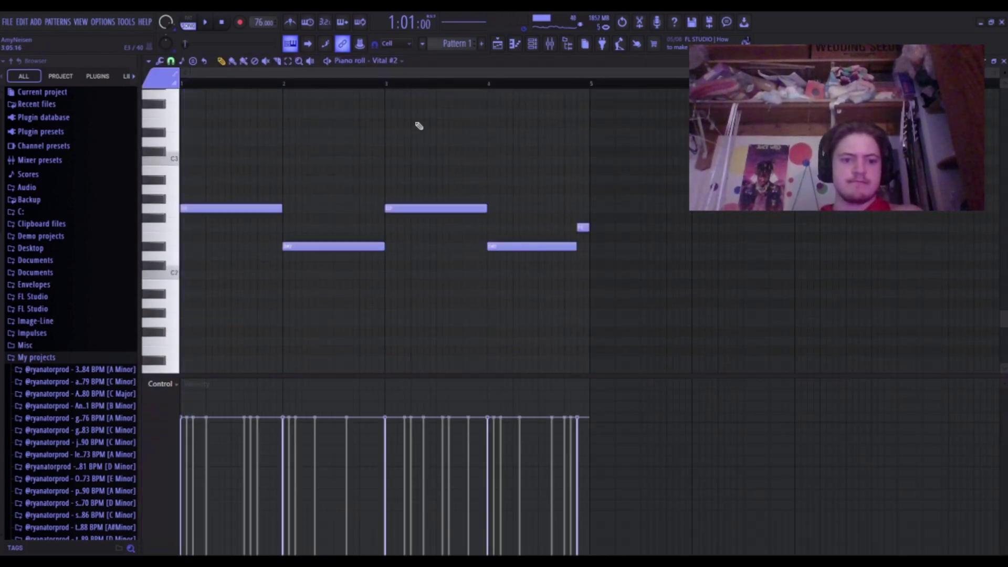
{"action": "key", "text": "space"}
{"action": "key", "text": "space"}
{"action": "key", "text": "ctrl+Down"}
{"action": "key", "text": "space"}
{"action": "scroll", "coordinate": [272, 178], "scroll_direction": "up", "scroll_amount": 2}
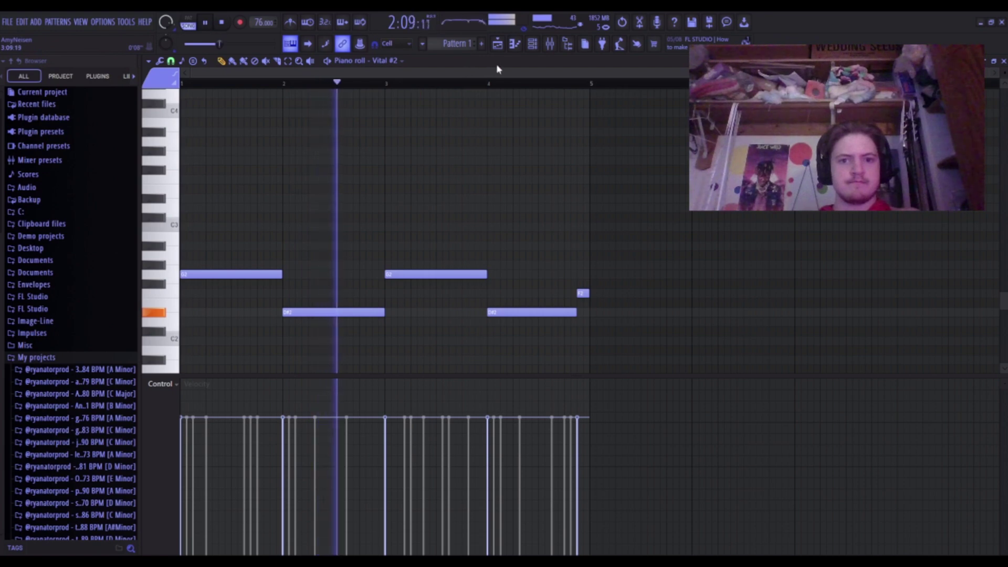
Add Fruity Parametric EQ 2 to mixer Insert 2 and play the pattern through it.
{"action": "left_click", "coordinate": [538, 49]}
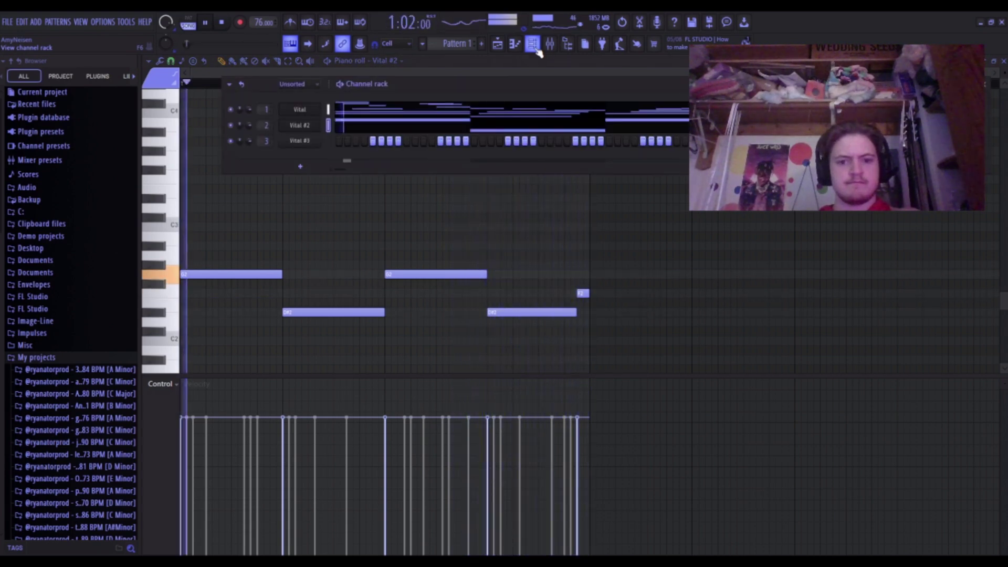
{"action": "left_click", "coordinate": [569, 46]}
{"action": "left_click", "coordinate": [567, 46]}
{"action": "left_click", "coordinate": [552, 47]}
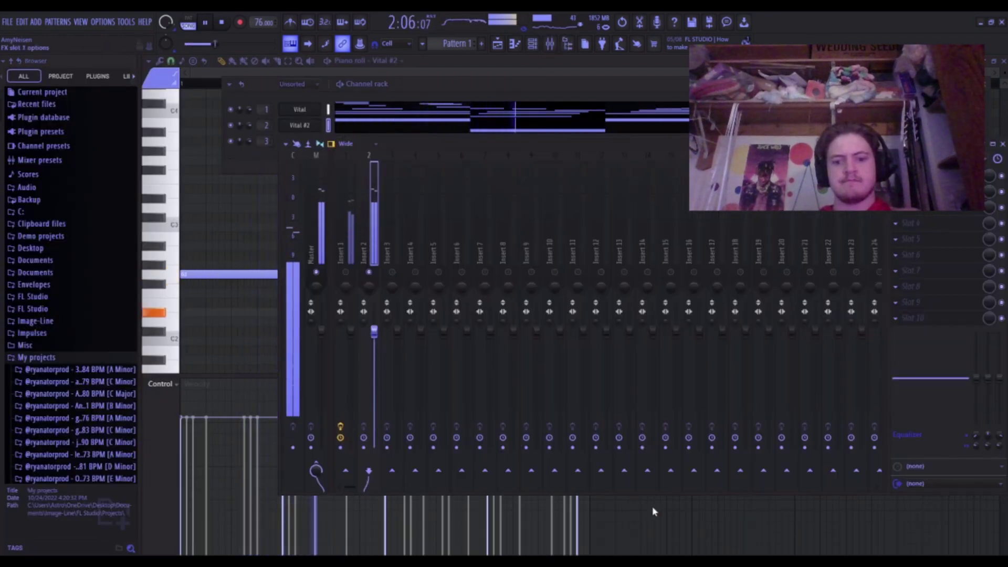
{"action": "key", "text": "space"}
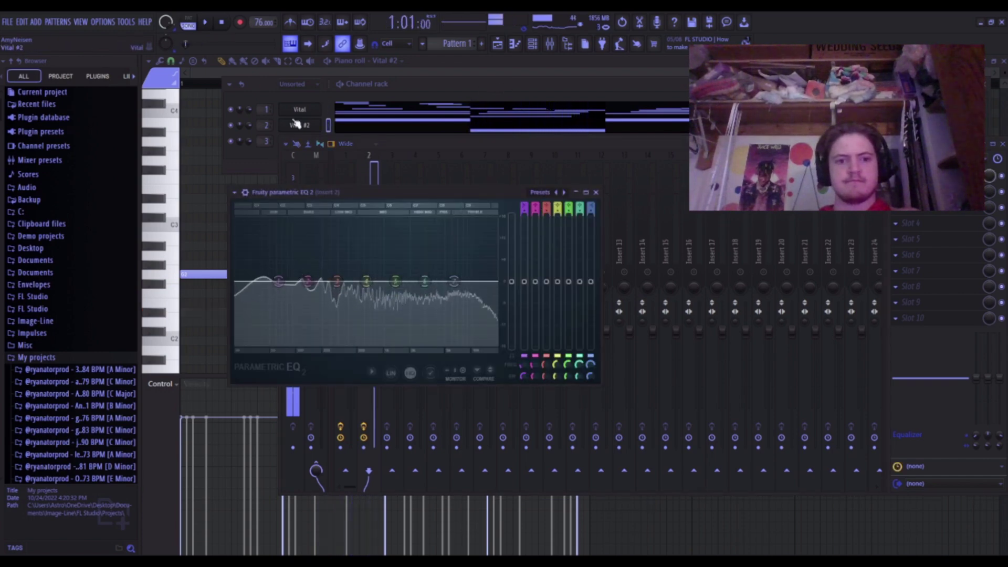
{"action": "key", "text": "space"}
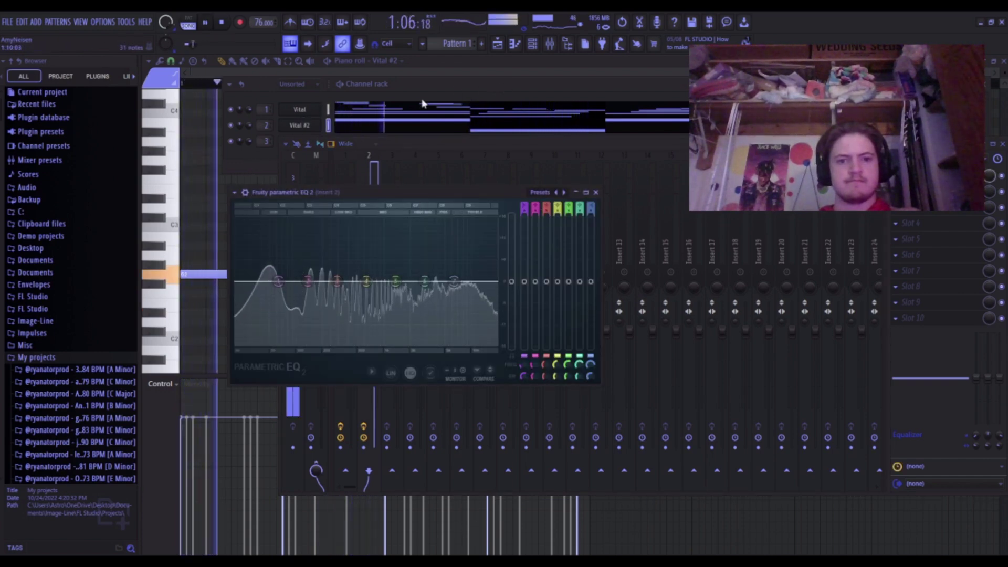
Shorten the bar 1 and bar 2 notes of Vital #2 to about 14 steps each, leaving gaps before the following notes.
{"action": "left_click", "coordinate": [515, 47]}
{"action": "key", "text": "space"}
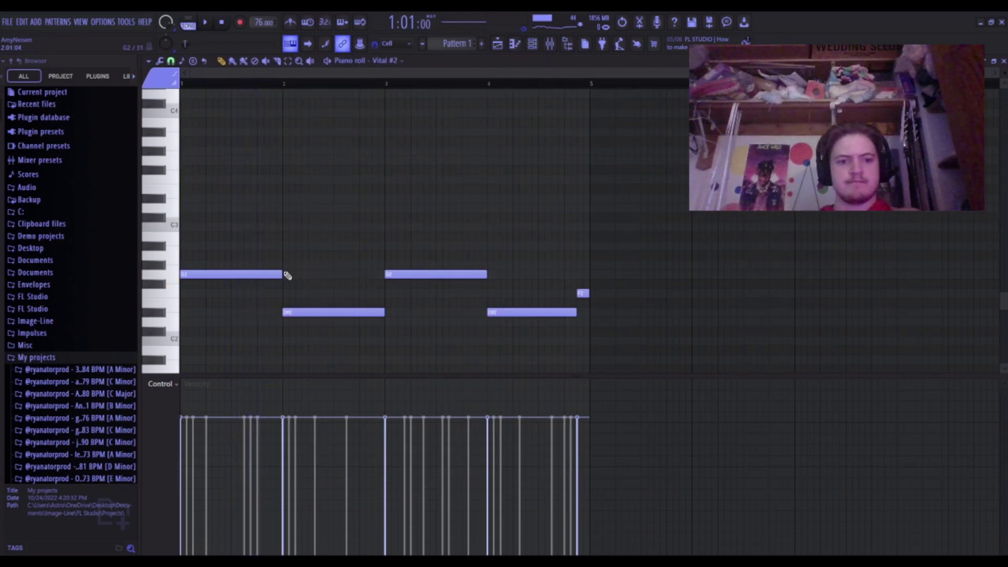
{"action": "left_click_drag", "start_coordinate": [276, 273], "coordinate": [269, 274]}
{"action": "key", "text": "space"}
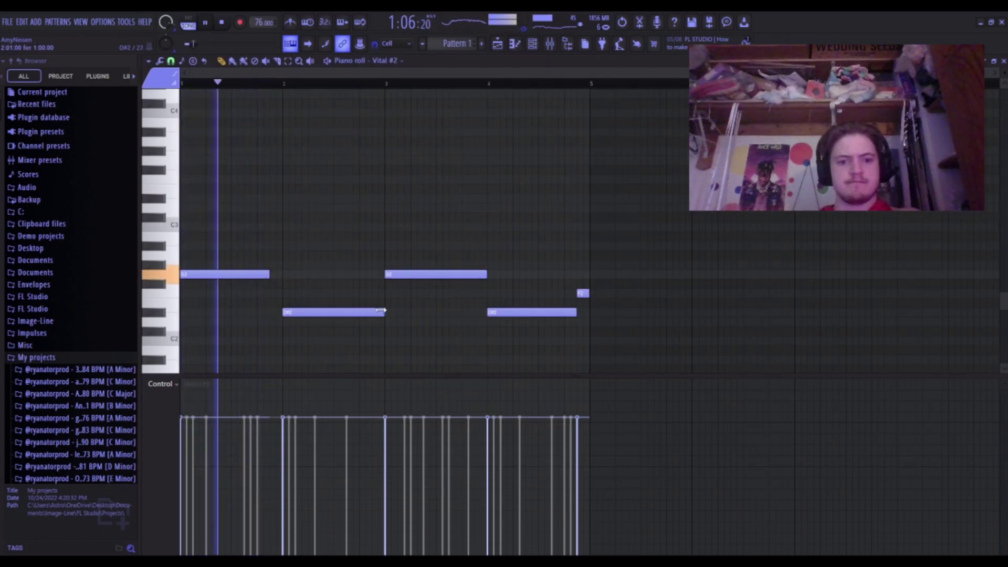
{"action": "left_click_drag", "start_coordinate": [383, 312], "coordinate": [371, 313]}
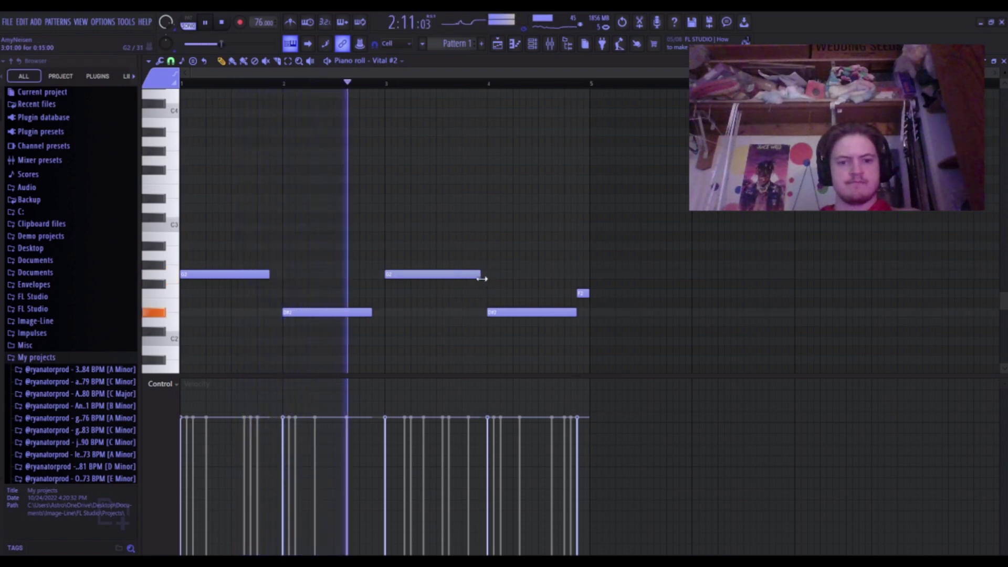
Delete the stray note added in bar 2 and extend the bar 1 G2 note to reach the start of bar 2.
{"action": "left_click", "coordinate": [281, 274]}
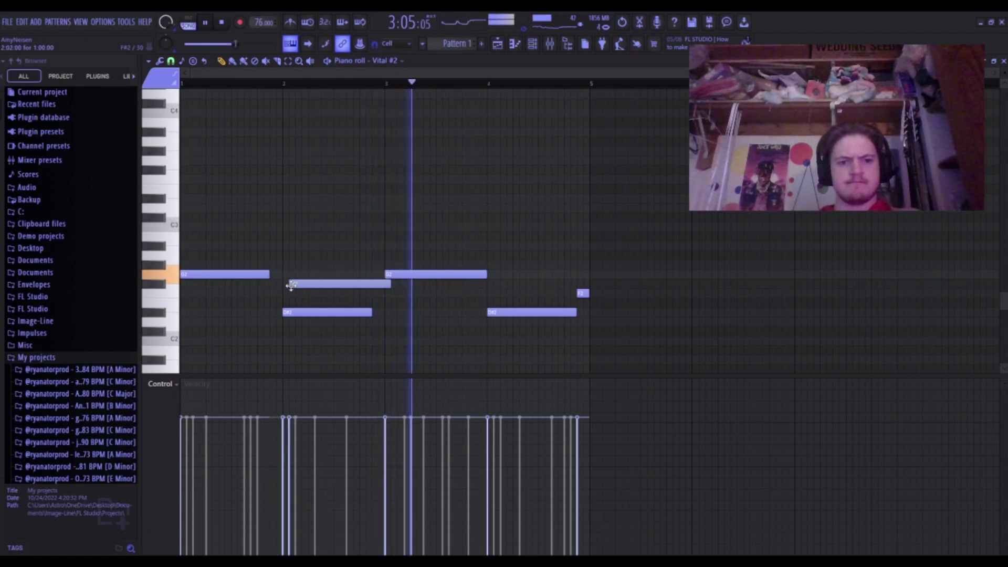
{"action": "right_click", "coordinate": [283, 273]}
{"action": "left_click_drag", "start_coordinate": [269, 273], "coordinate": [282, 278]}
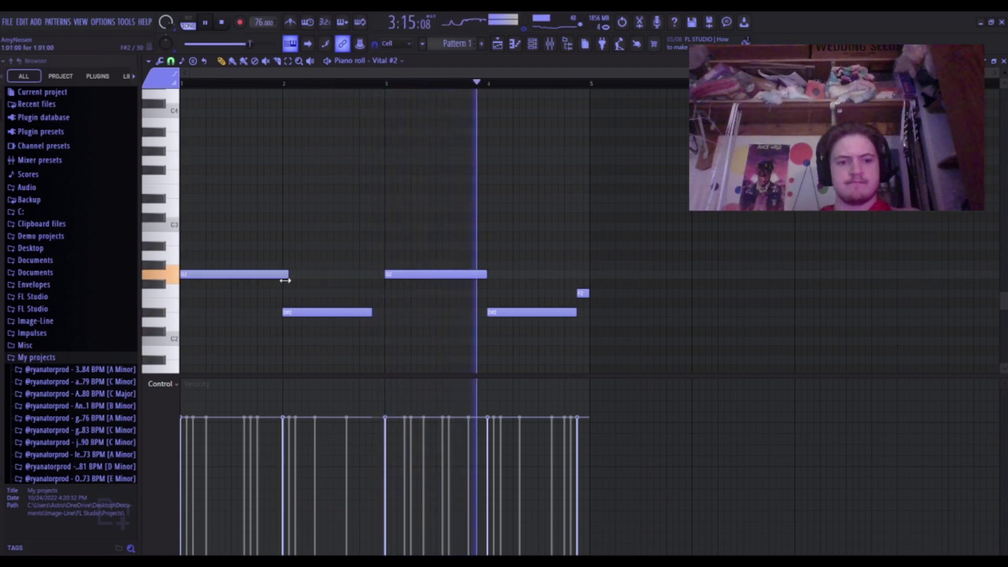
Load the basic EQ preset in Insert 2's Parametric EQ 2 and lower the band 7 low pass to about 245 Hz.
{"action": "left_click", "coordinate": [549, 43]}
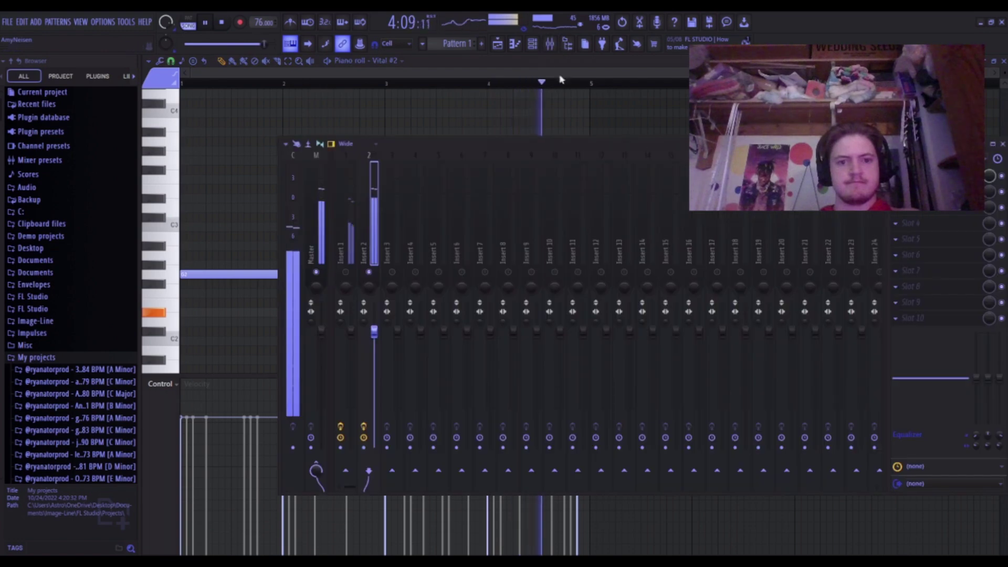
{"action": "left_click", "coordinate": [923, 176]}
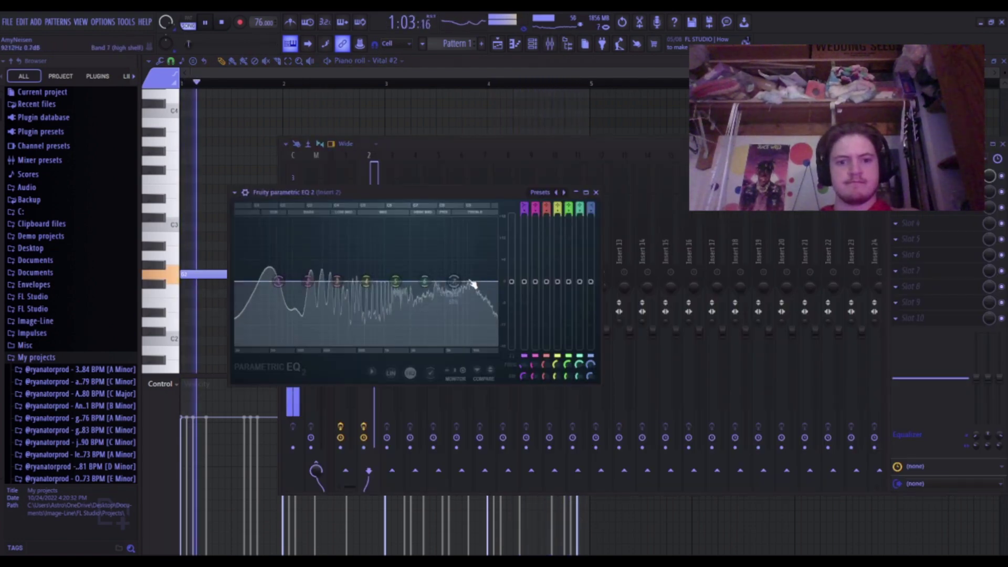
{"action": "left_click", "coordinate": [564, 192]}
{"action": "left_click_drag", "start_coordinate": [495, 284], "coordinate": [329, 283]}
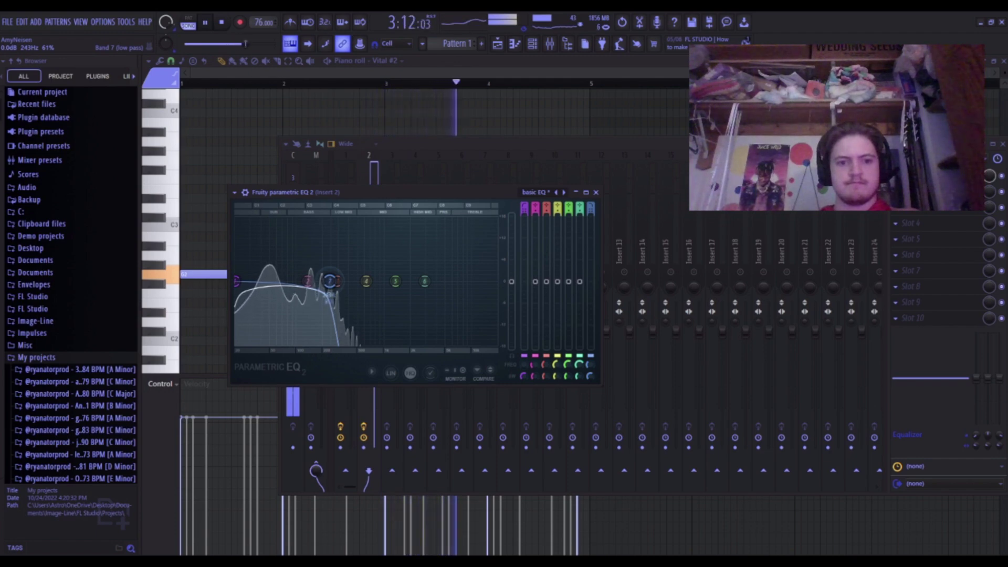
Add Fruity Stereo Enhancer to Insert 2 with the For strings preset and set its mix level to 24%.
{"action": "left_click", "coordinate": [463, 153]}
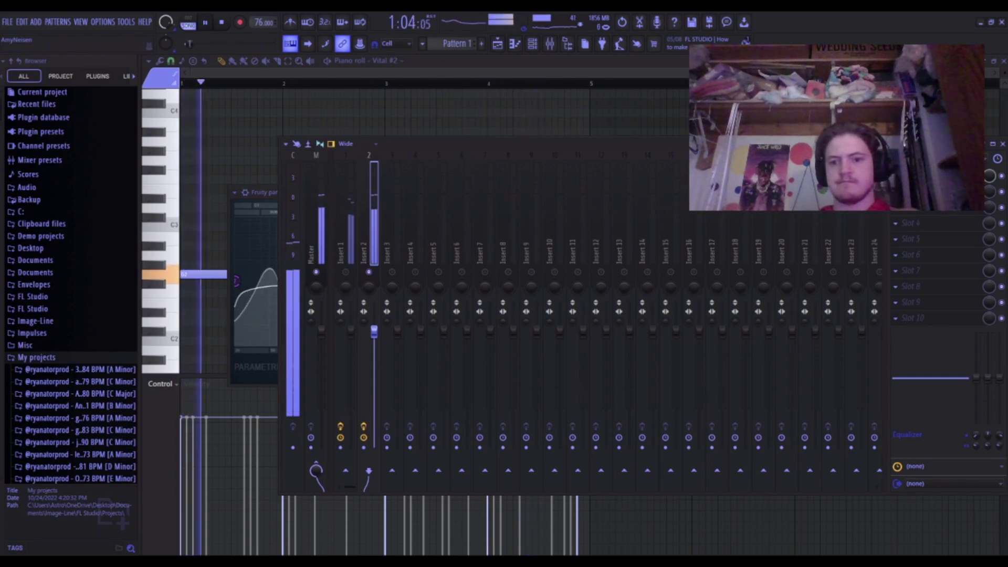
{"action": "left_click", "coordinate": [775, 327]}
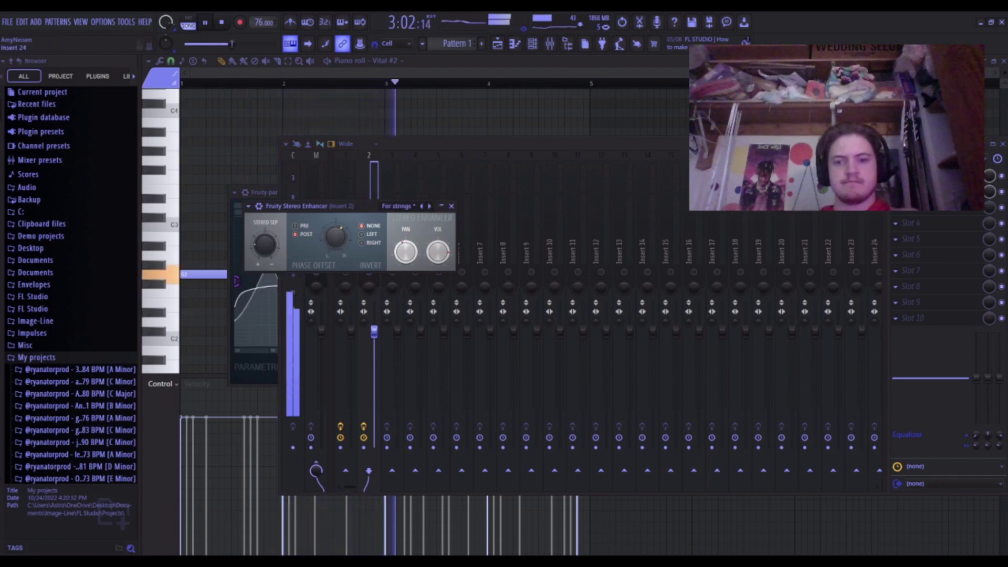
{"action": "left_click_drag", "start_coordinate": [989, 193], "coordinate": [989, 216]}
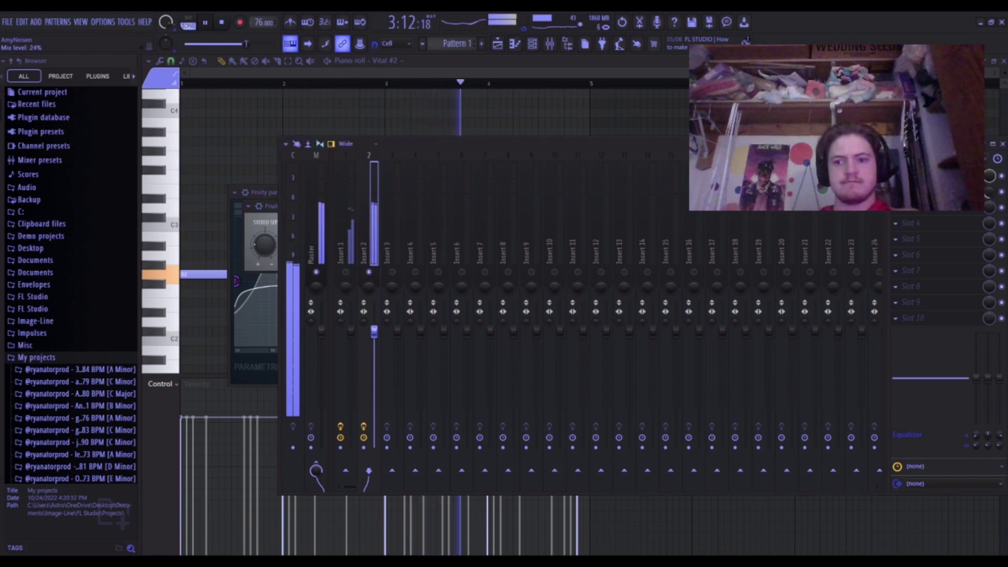
Take Insert 2 out of solo so all mixer tracks are active, and play the full pattern.
{"action": "key", "text": "space"}
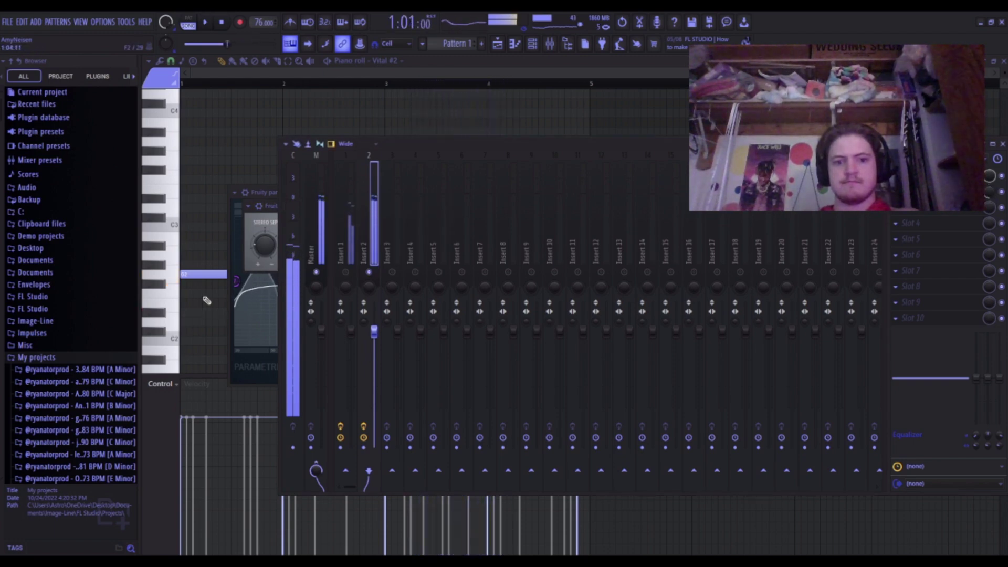
{"action": "right_click", "coordinate": [346, 272]}
{"action": "right_click", "coordinate": [370, 271]}
{"action": "right_click", "coordinate": [370, 271]}
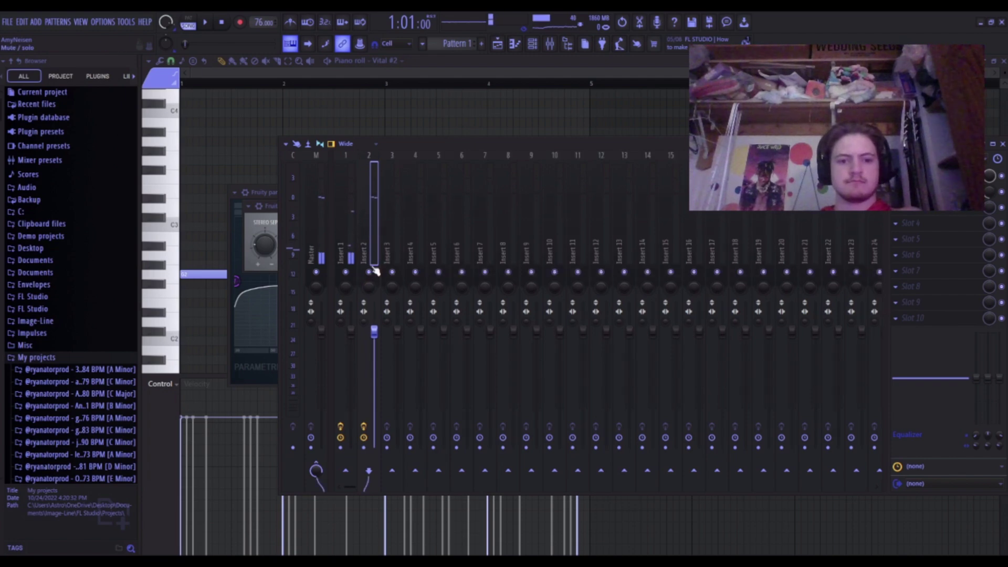
{"action": "key", "text": "space"}
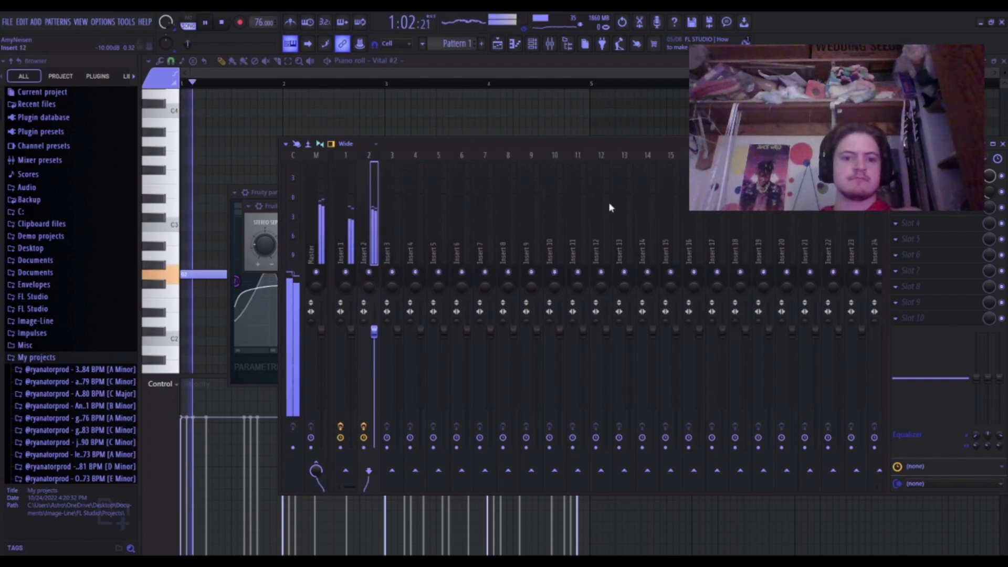
Replace the third channel's Vital #3 with FLEX, load Violins Staccato from Essential Strings, and open its piano roll.
{"action": "left_click", "coordinate": [1004, 62]}
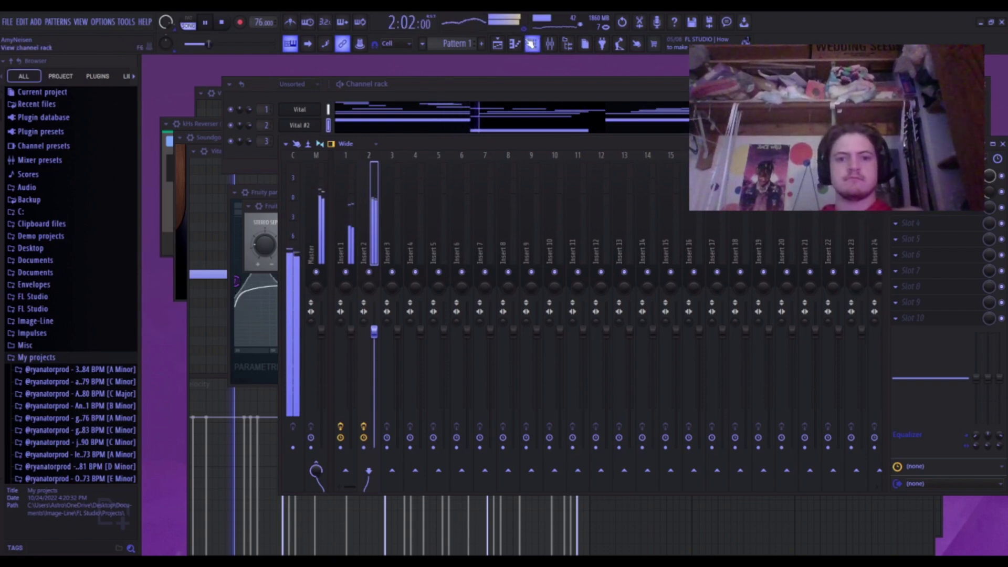
{"action": "left_click", "coordinate": [532, 44]}
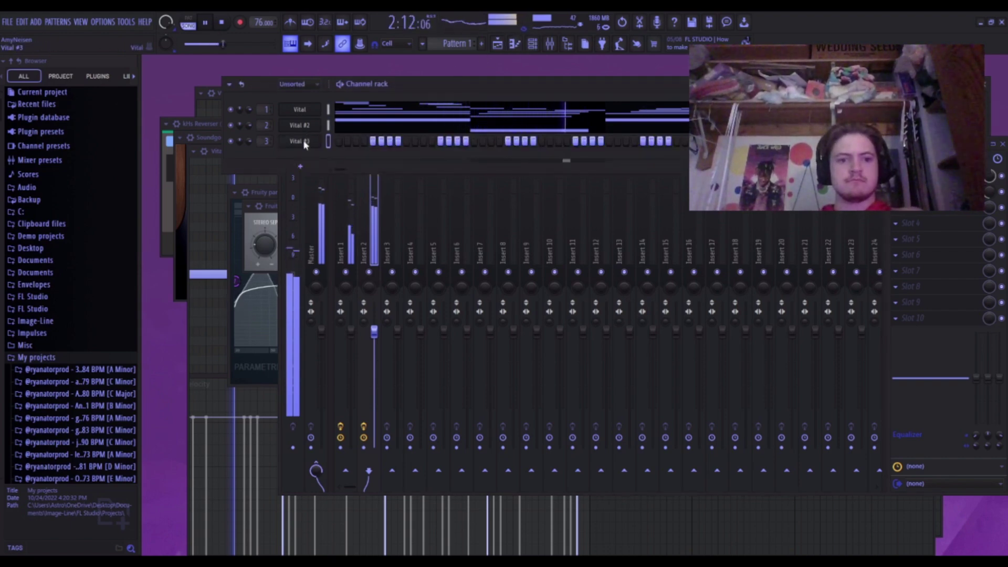
{"action": "left_click", "coordinate": [333, 240]}
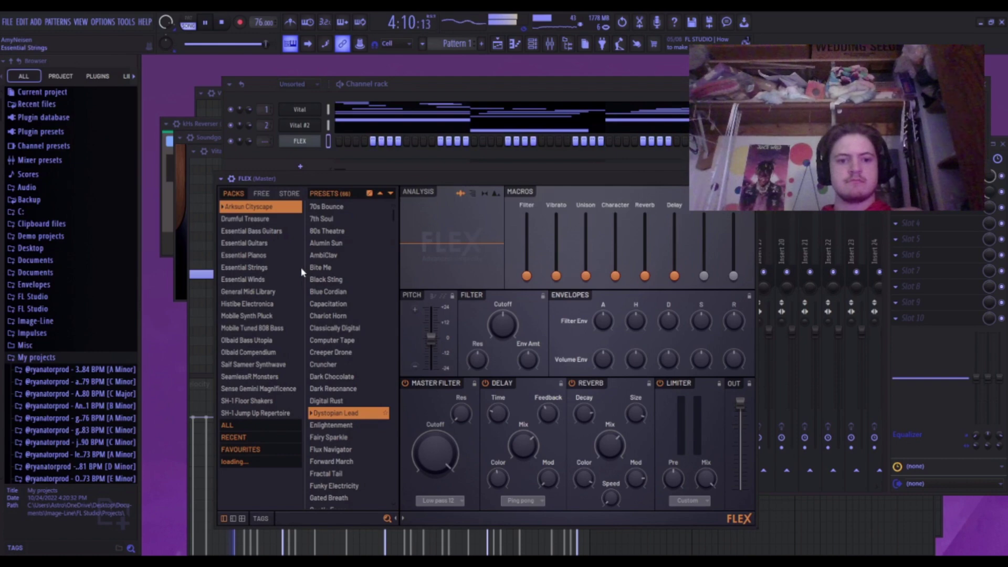
{"action": "left_click", "coordinate": [264, 269]}
{"action": "left_click", "coordinate": [334, 400]}
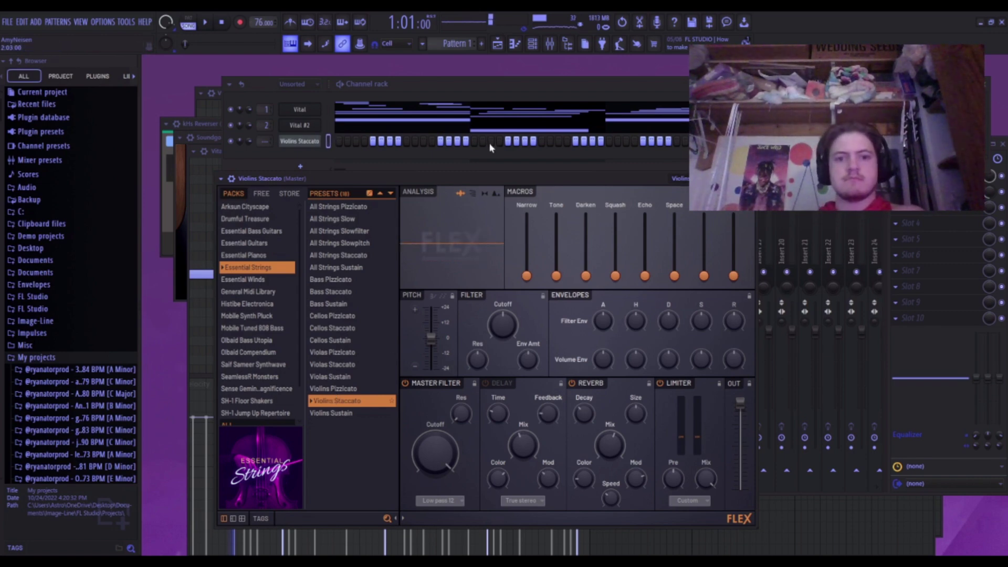
{"action": "left_click", "coordinate": [515, 44]}
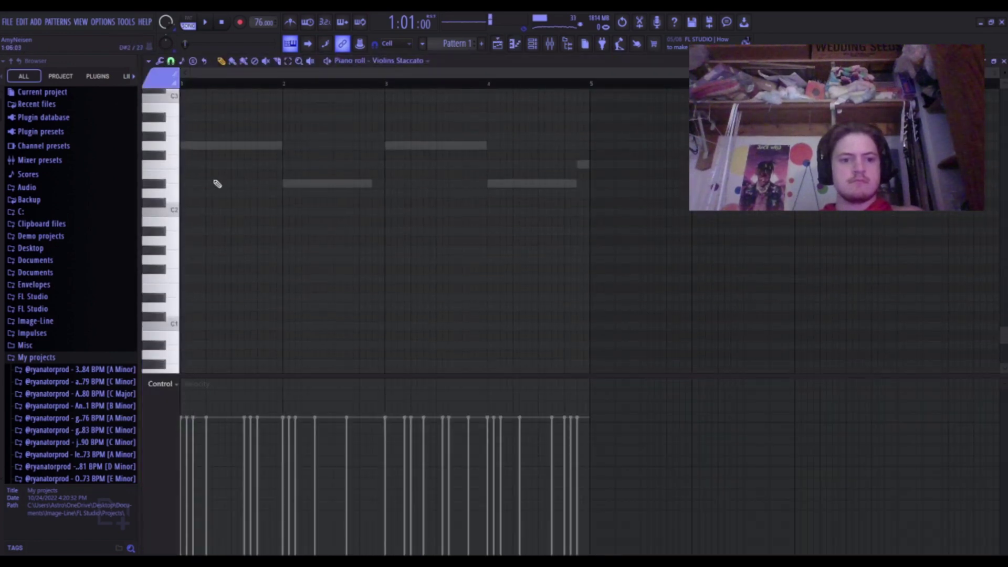
{"action": "scroll", "coordinate": [215, 185], "scroll_direction": "up", "scroll_amount": 6}
{"action": "left_click", "coordinate": [204, 135]}
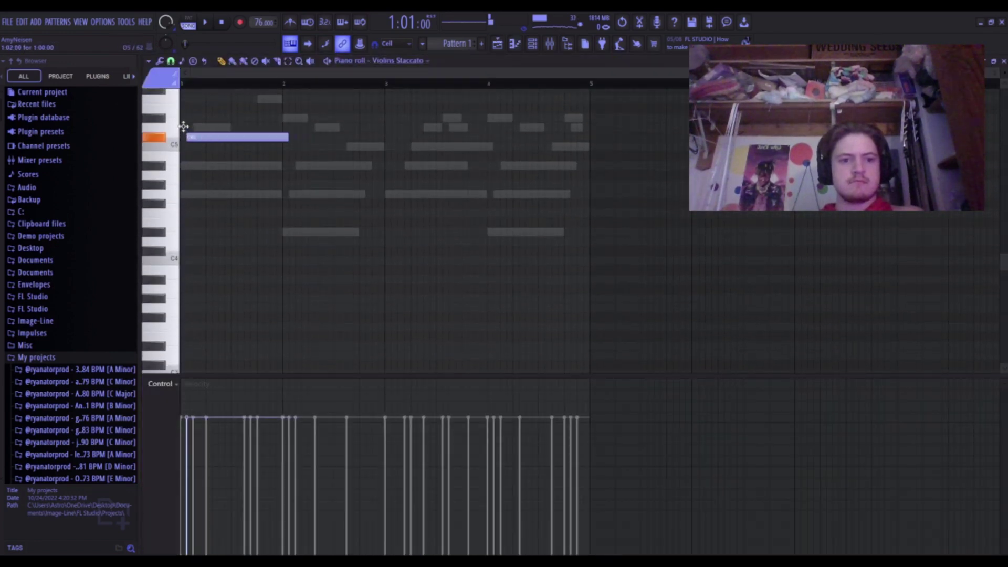
{"action": "left_click_drag", "start_coordinate": [183, 127], "coordinate": [182, 127]}
{"action": "scroll", "coordinate": [231, 181], "scroll_direction": "up", "scroll_amount": 4}
{"action": "left_click_drag", "start_coordinate": [210, 240], "coordinate": [302, 172]}
{"action": "right_click", "coordinate": [304, 178]}
{"action": "left_click", "coordinate": [302, 196]}
{"action": "key", "text": "space"}
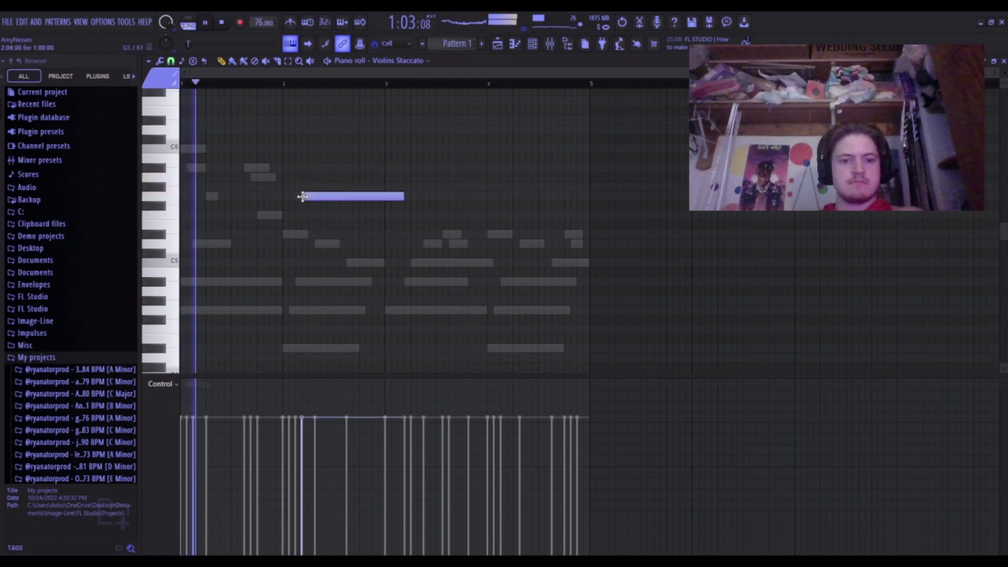
{"action": "right_click", "coordinate": [309, 199]}
{"action": "key", "text": "space"}
Try a short six-note figure falling from D6 to A5 across late bar 1, raise it three octaves, and play it.
{"action": "left_click", "coordinate": [221, 149]}
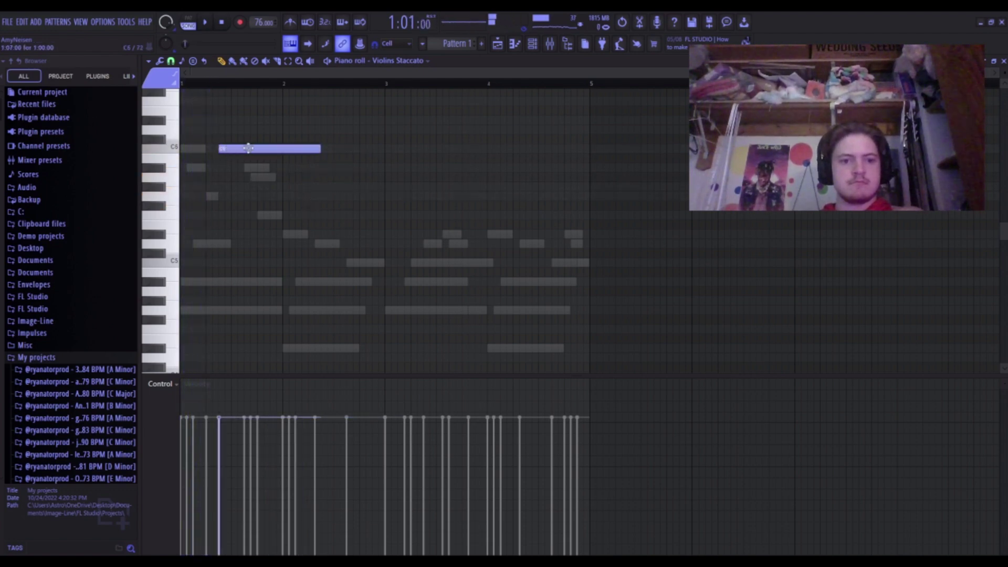
{"action": "left_click_drag", "start_coordinate": [248, 148], "coordinate": [248, 125]}
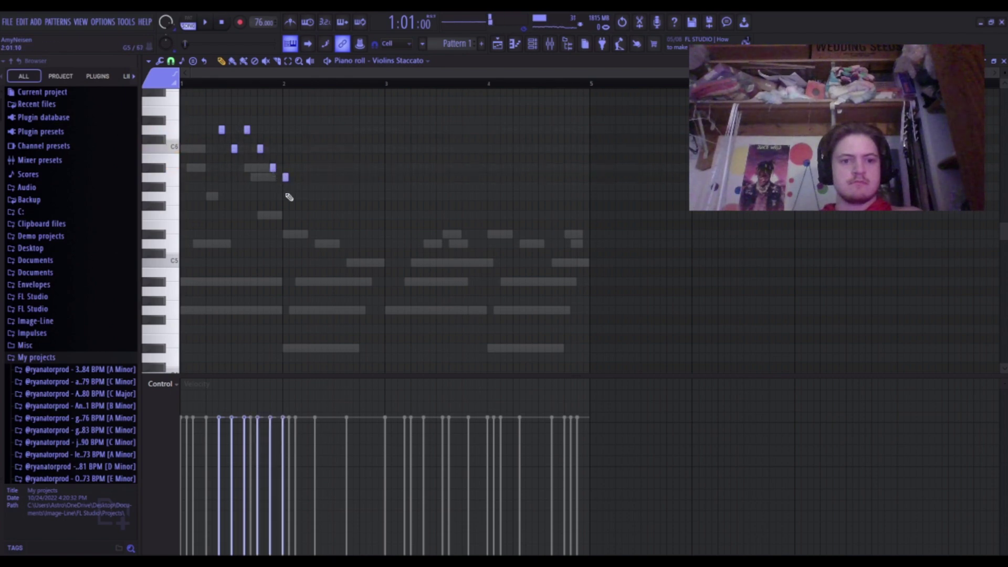
{"action": "key", "text": "ctrl+Up"}
{"action": "key", "text": "ctrl+Up"}
{"action": "key", "text": "ctrl+Up"}
{"action": "key", "text": "space"}
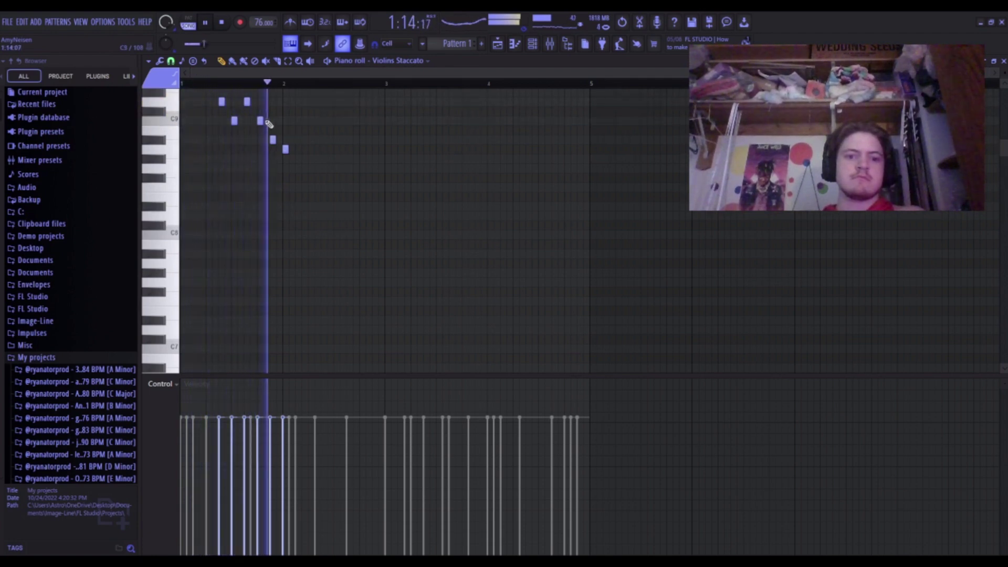
Lower the six-note figure by two octaves while listening, and remove it from the violin part.
{"action": "key", "text": "ctrl+Down"}
{"action": "scroll", "coordinate": [265, 124], "scroll_direction": "down", "scroll_amount": 4}
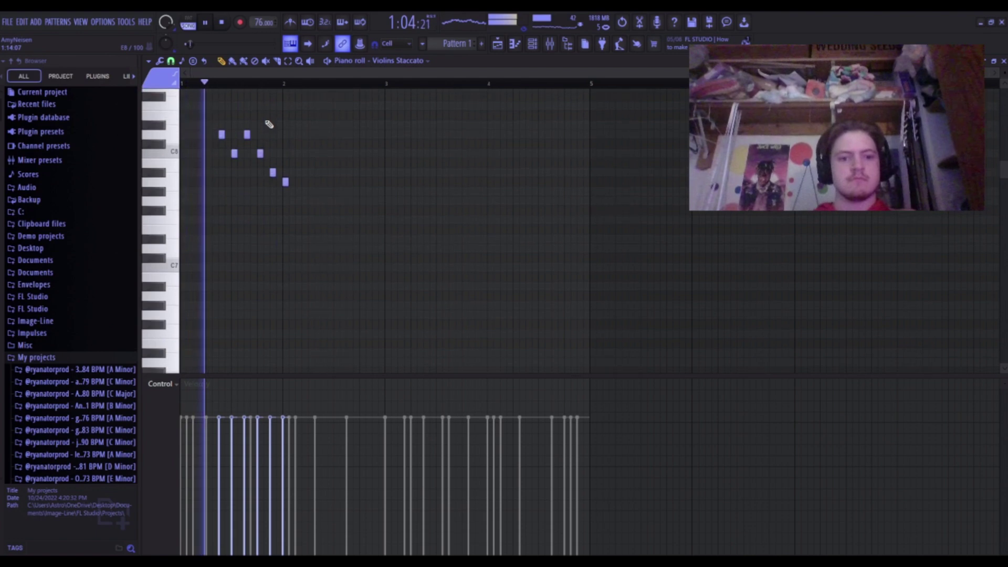
{"action": "key", "text": "ctrl+Down"}
{"action": "scroll", "coordinate": [227, 236], "scroll_direction": "up", "scroll_amount": 3}
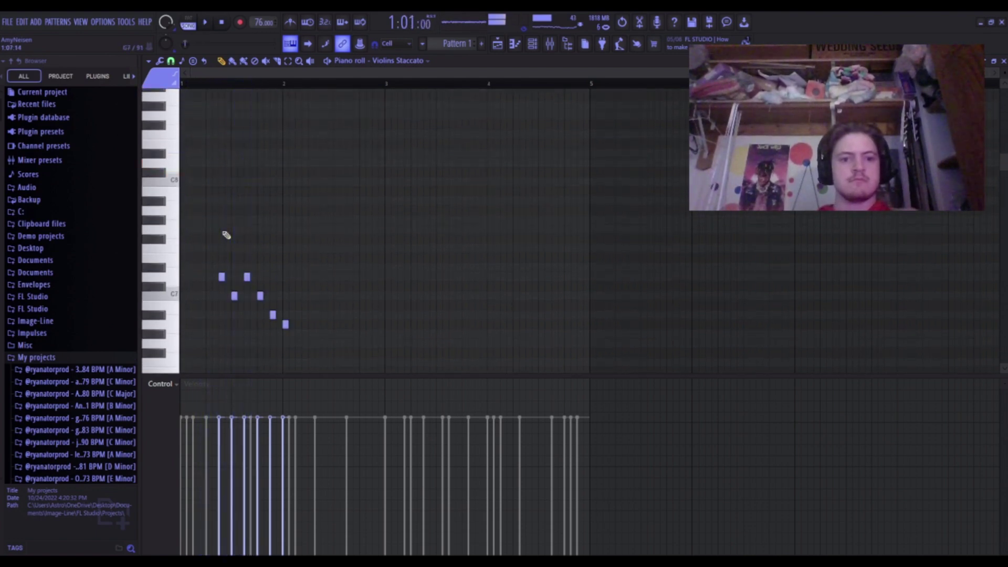
{"action": "scroll", "coordinate": [259, 189], "scroll_direction": "down", "scroll_amount": 3}
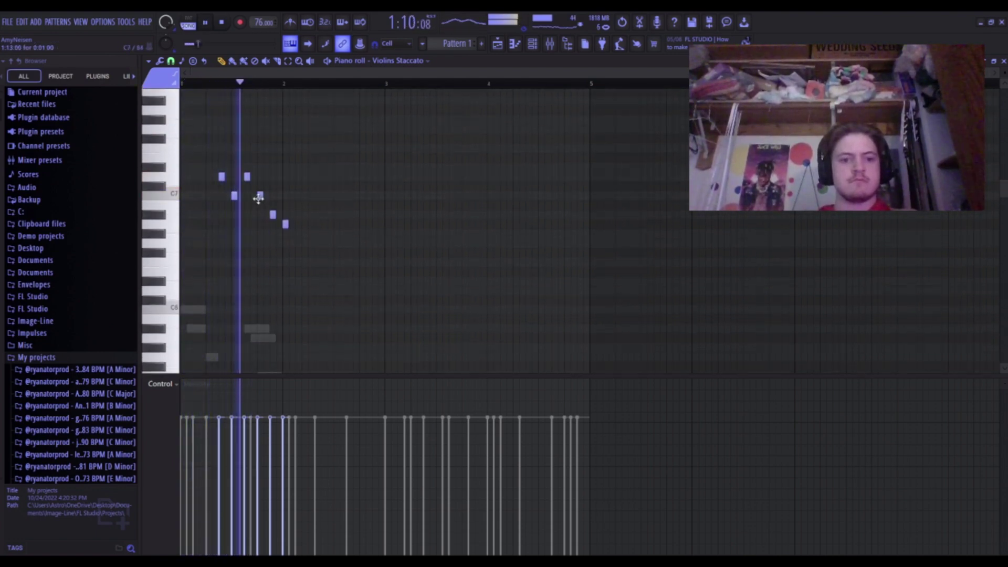
{"action": "scroll", "coordinate": [263, 215], "scroll_direction": "down", "scroll_amount": 2}
{"action": "key", "text": "space"}
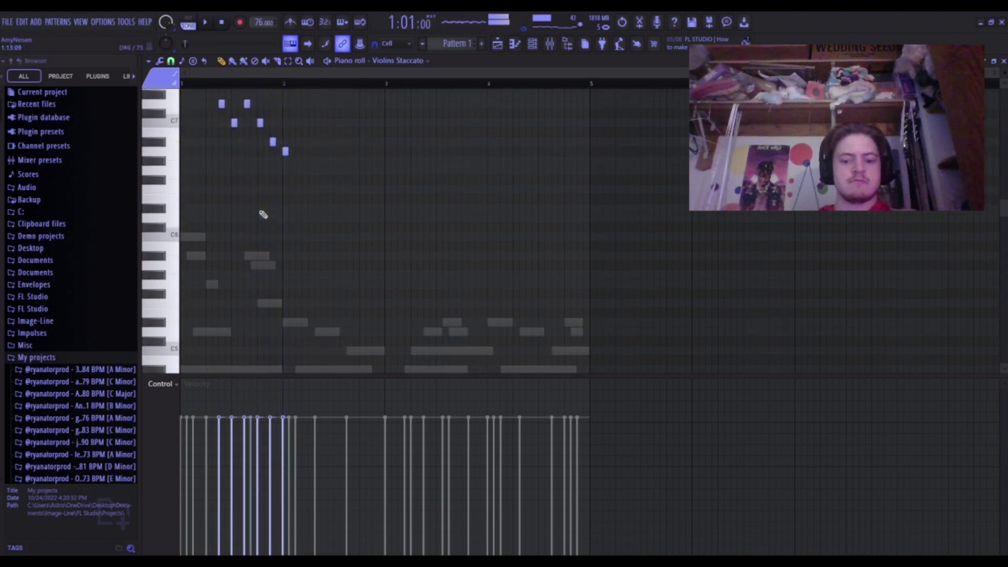
{"action": "key", "text": "ctrl+x"}
Try a single one-step violin note at the start of bar 1 at several pitches up to G7, playing it back.
{"action": "scroll", "coordinate": [234, 209], "scroll_direction": "down", "scroll_amount": 2}
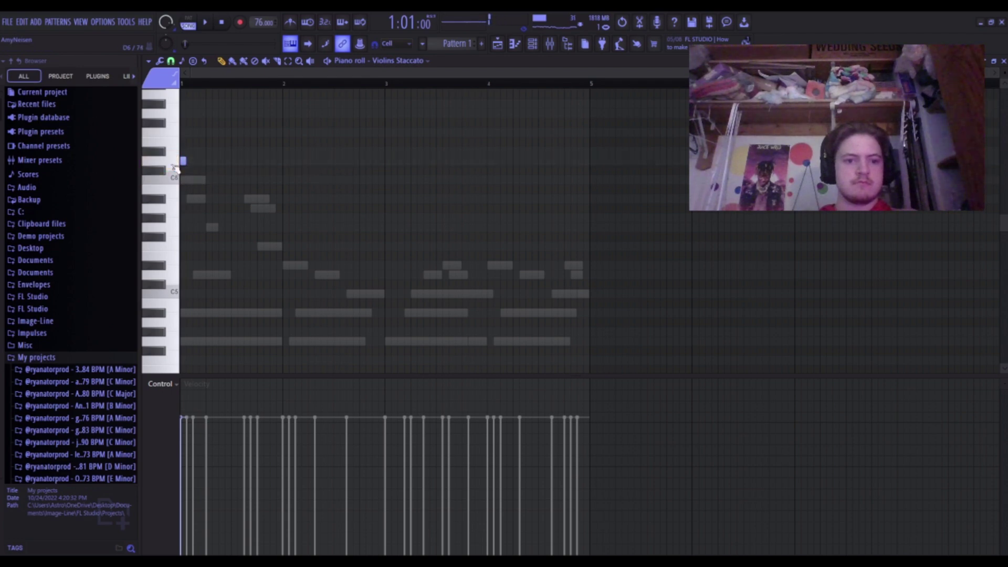
{"action": "scroll", "coordinate": [176, 168], "scroll_direction": "up", "scroll_amount": 3, "text": "ctrl"}
{"action": "scroll", "coordinate": [203, 222], "scroll_direction": "down", "scroll_amount": 4}
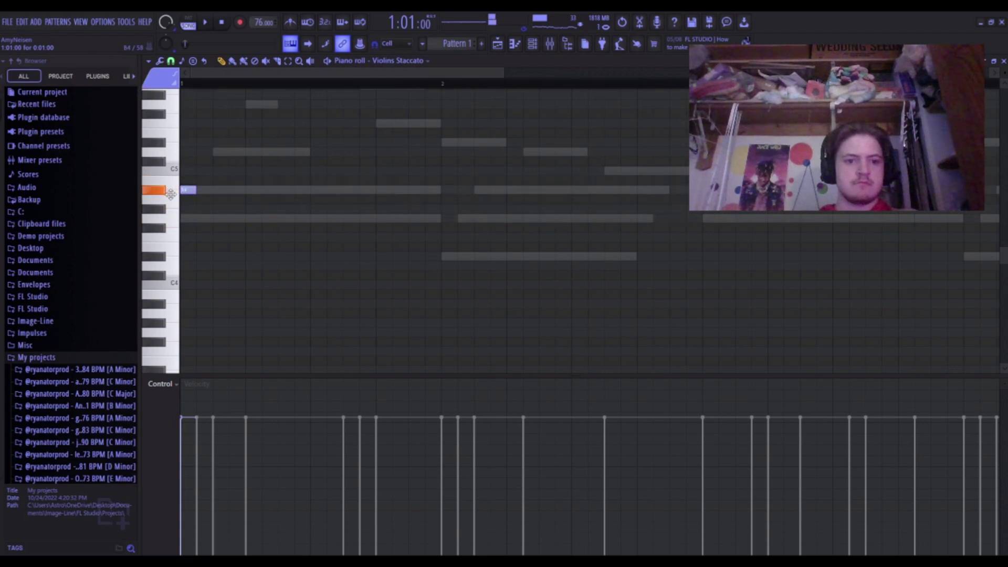
{"action": "scroll", "coordinate": [180, 254], "scroll_direction": "up", "scroll_amount": 6}
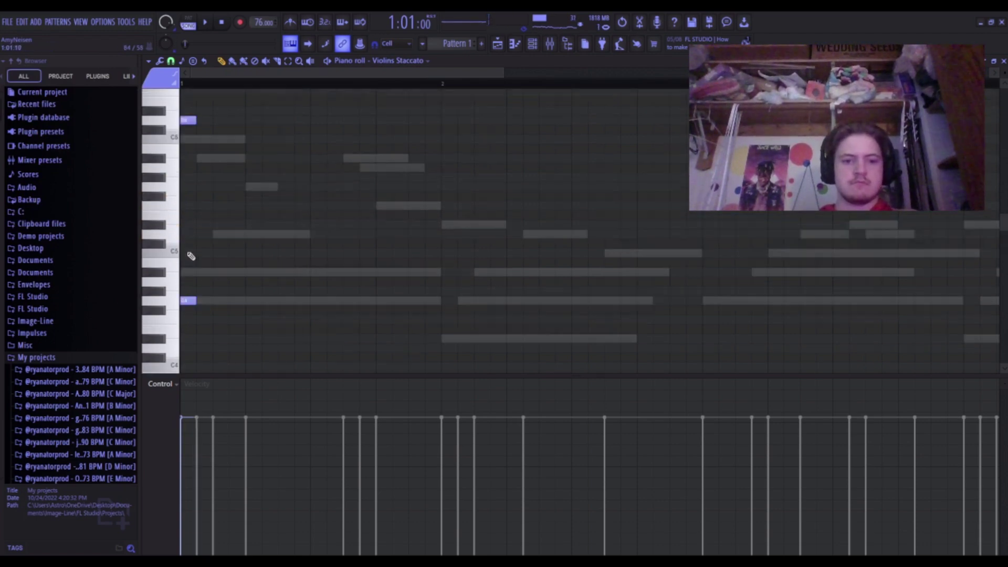
{"action": "key", "text": "space"}
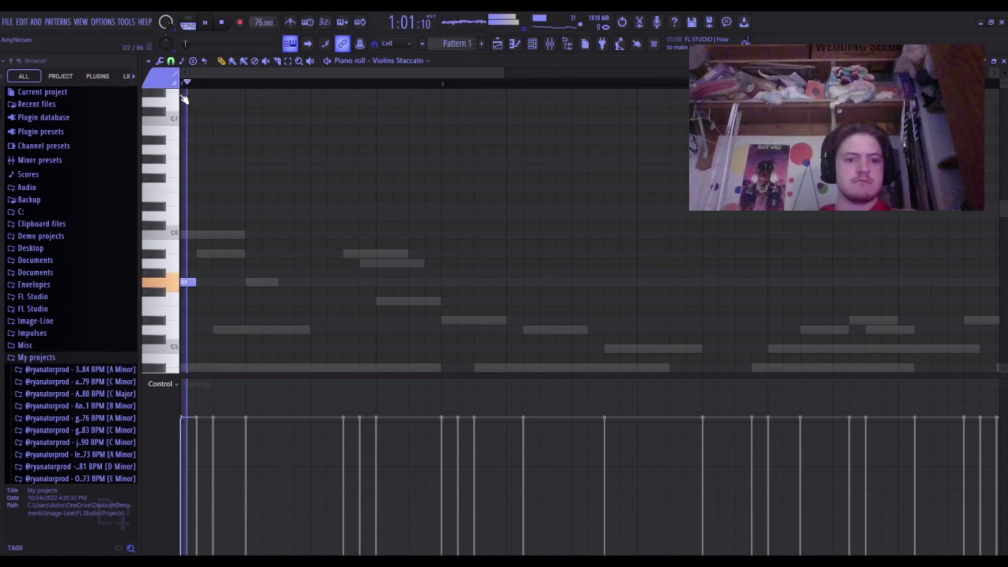
{"action": "scroll", "coordinate": [184, 98], "scroll_direction": "up", "scroll_amount": 1}
{"action": "key", "text": "space"}
{"action": "scroll", "coordinate": [184, 97], "scroll_direction": "up", "scroll_amount": 1}
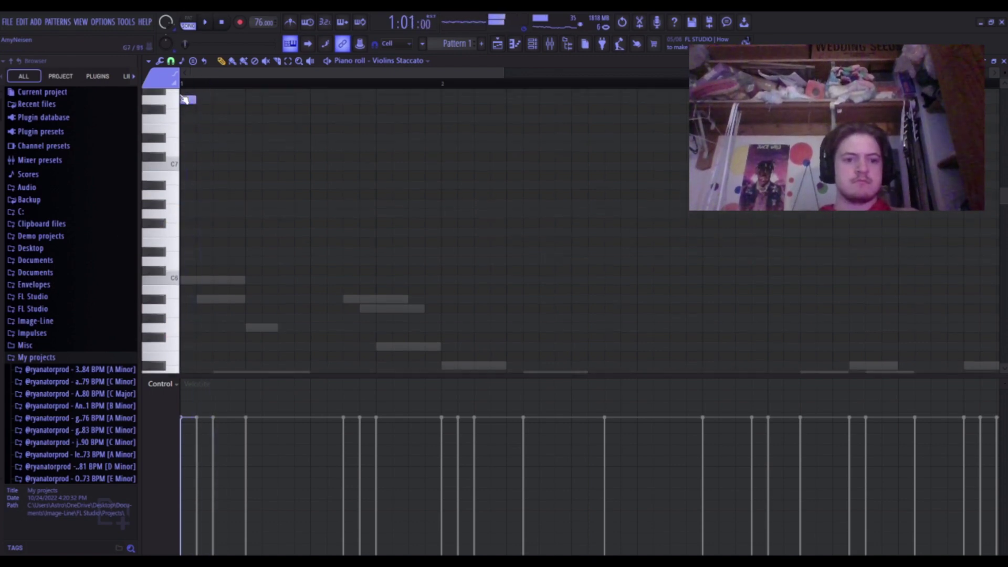
{"action": "key", "text": "space"}
{"action": "key", "text": "space"}
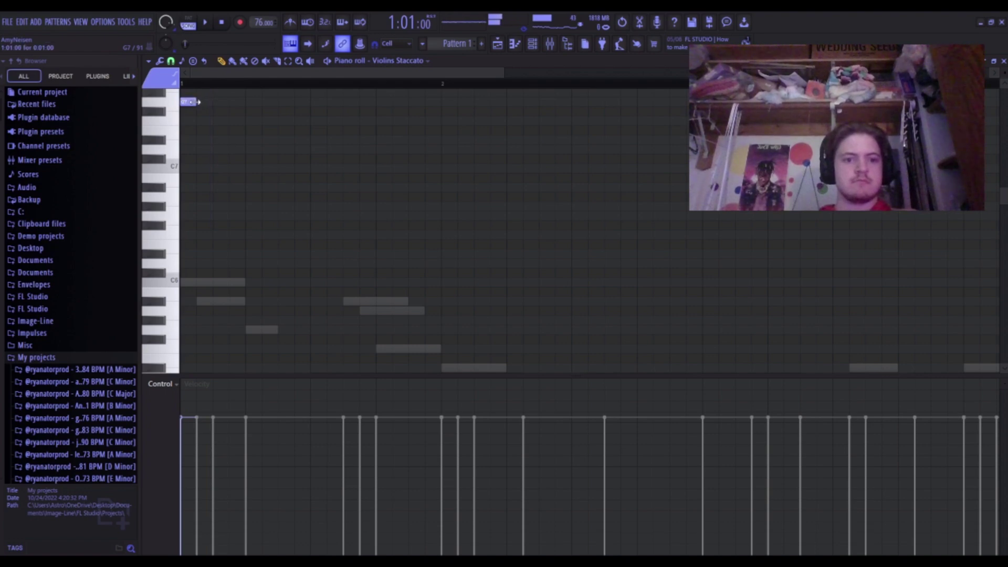
Move the one-step note to step 12 of bar 1 and set its pitch to D7.
{"action": "left_click_drag", "start_coordinate": [188, 101], "coordinate": [324, 93]}
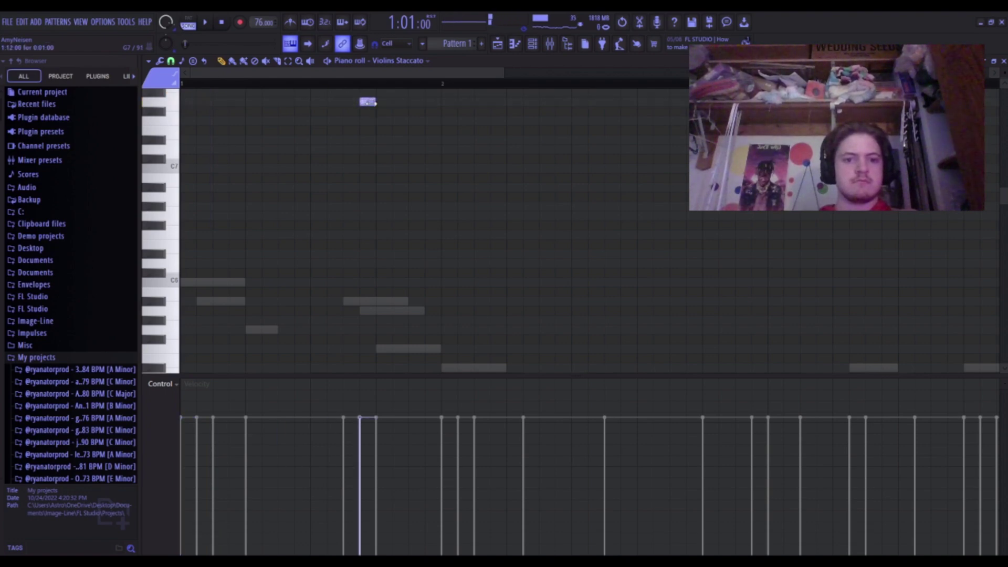
{"action": "scroll", "coordinate": [374, 113], "scroll_direction": "up", "scroll_amount": 2}
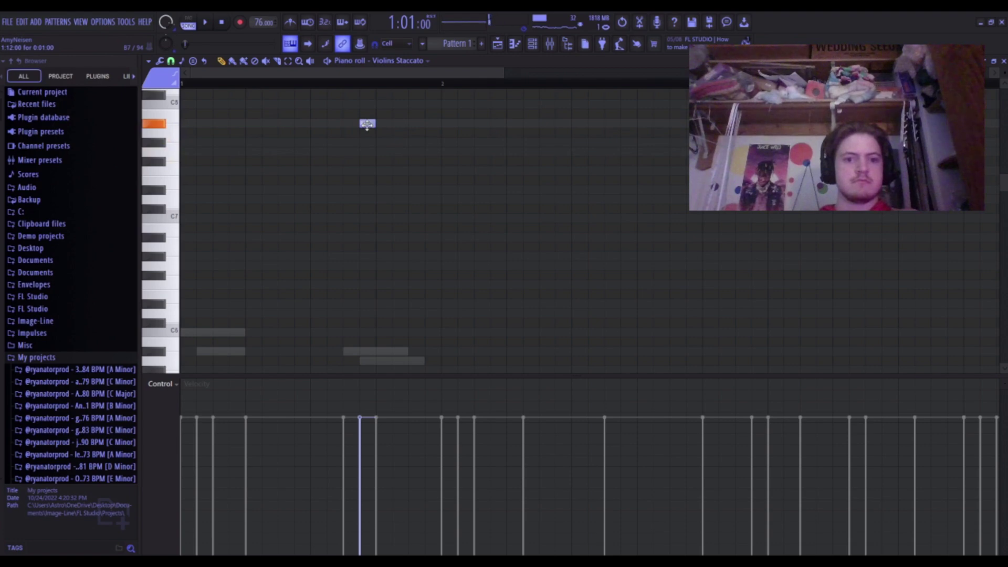
{"action": "mouse_move", "coordinate": [366, 127]}
{"action": "left_mouse_down"}
{"action": "mouse_move", "coordinate": [368, 93]}
{"action": "mouse_move", "coordinate": [374, 217]}
{"action": "left_mouse_up"}
{"action": "scroll", "coordinate": [382, 279], "scroll_direction": "down", "scroll_amount": 4}
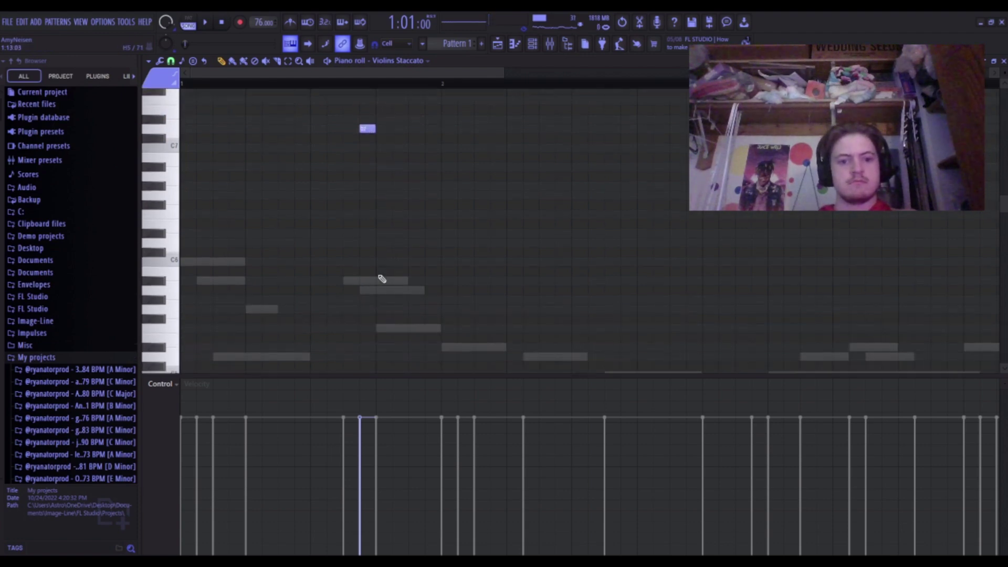
Try doubling the melody with one-step Bb5 and A5 notes at steps 11 and 12 of bar 1, and delete both.
{"action": "left_click", "coordinate": [349, 268]}
{"action": "left_click", "coordinate": [363, 277]}
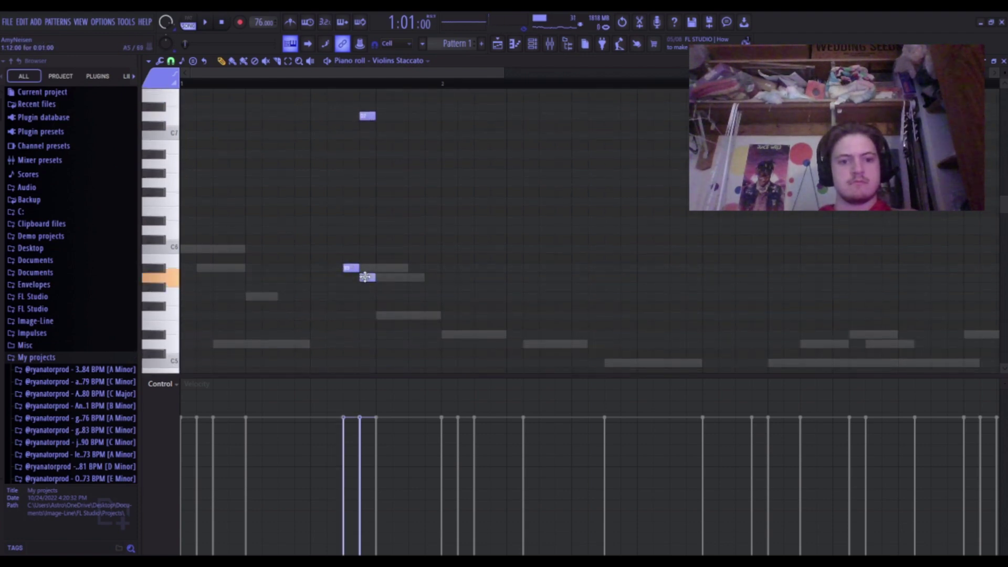
{"action": "right_click", "coordinate": [365, 276]}
{"action": "right_click", "coordinate": [350, 267]}
{"action": "scroll", "coordinate": [344, 250], "scroll_direction": "down", "scroll_amount": 4}
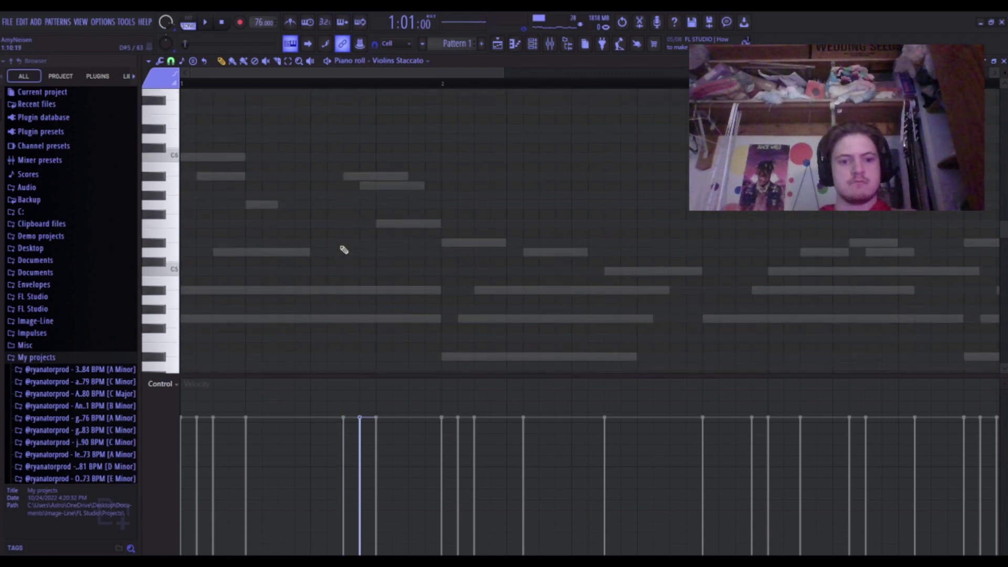
{"action": "scroll", "coordinate": [398, 200], "scroll_direction": "up", "scroll_amount": 5}
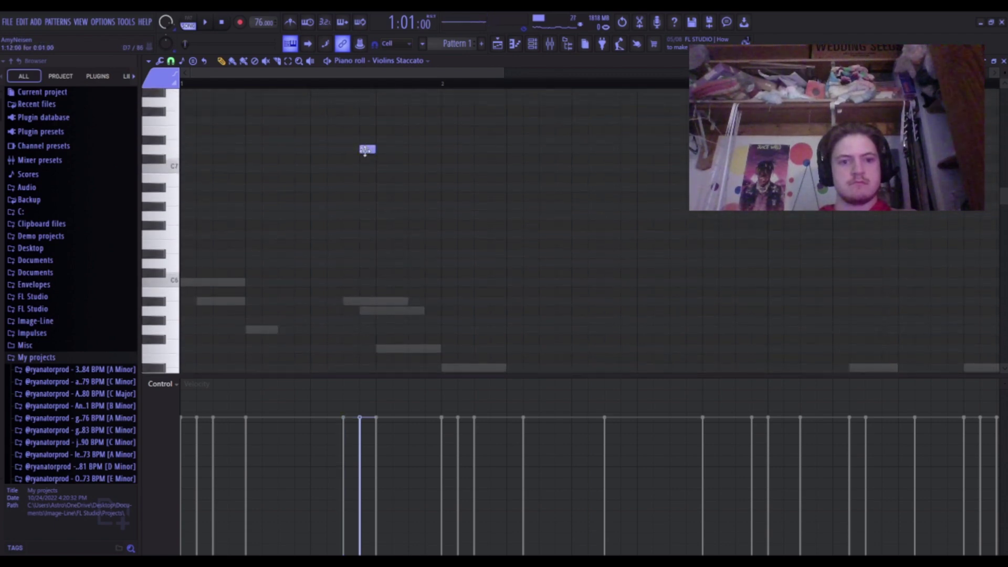
Continue from the D7 note with consecutive one-step notes C7, Bb6 and G6 in bar 1, and play the run.
{"action": "left_click", "coordinate": [376, 168]}
{"action": "left_click", "coordinate": [398, 187]}
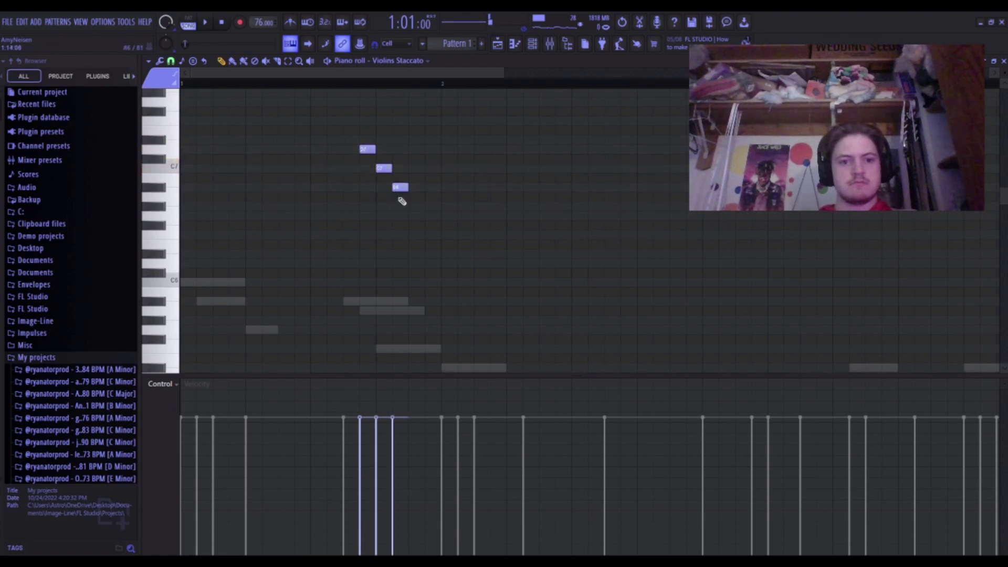
{"action": "left_click", "coordinate": [415, 206]}
{"action": "left_click_drag", "start_coordinate": [414, 206], "coordinate": [417, 216]}
{"action": "key", "text": "space"}
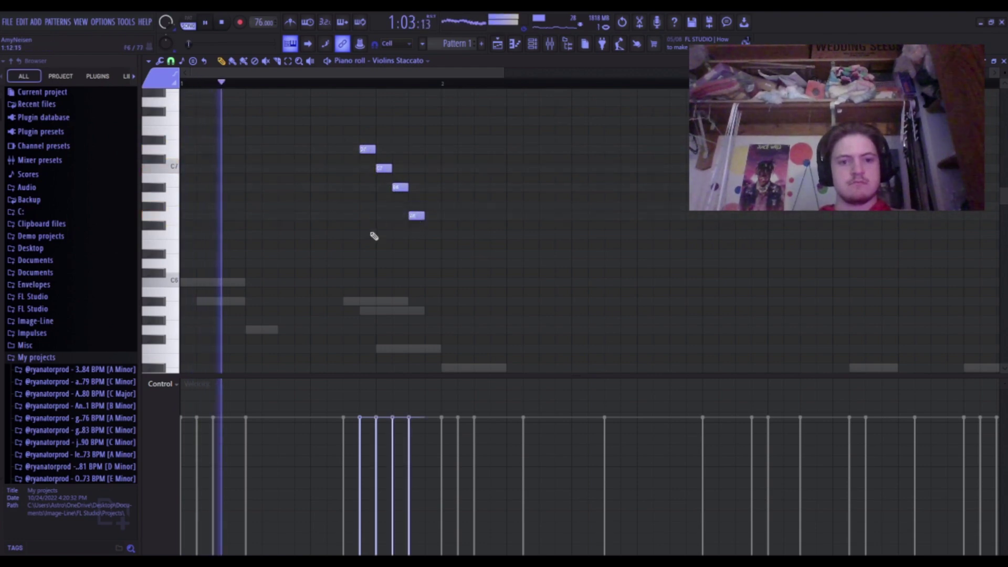
{"action": "scroll", "coordinate": [371, 234], "scroll_direction": "down", "scroll_amount": 2}
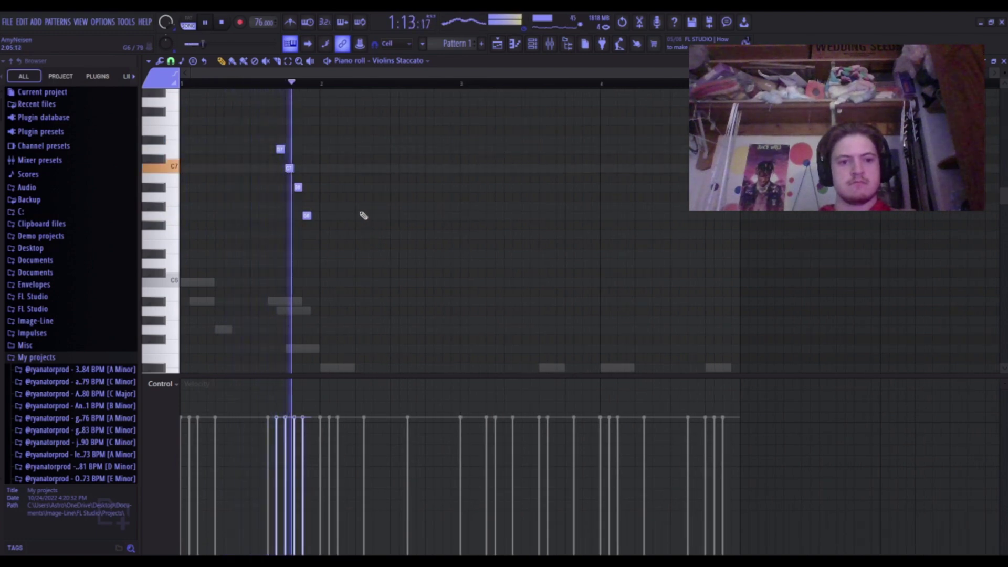
{"action": "key", "text": "space"}
Delete all four notes of the descending D7 to G6 run in bar 1.
{"action": "right_click", "coordinate": [307, 215]}
{"action": "right_click", "coordinate": [297, 187]}
{"action": "right_click", "coordinate": [289, 168]}
{"action": "right_click", "coordinate": [281, 149]}
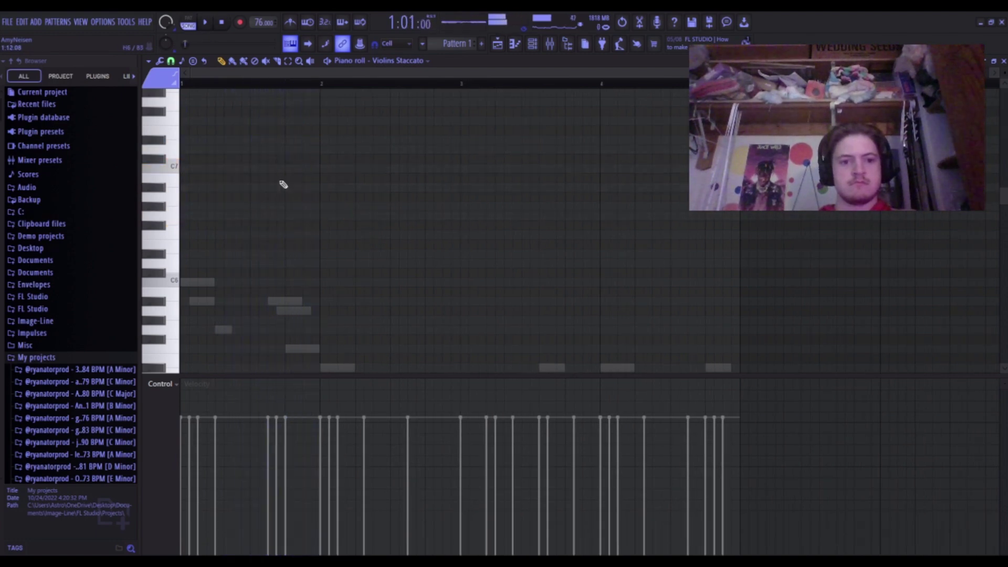
Double the melody's note starts with one-step notes Bb5, A5 and F5 at steps 11 to 13 of bar 1 and D#5 at bar 2.
{"action": "scroll", "coordinate": [282, 185], "scroll_direction": "down", "scroll_amount": 2}
{"action": "left_click", "coordinate": [270, 224]}
{"action": "left_click", "coordinate": [277, 236]}
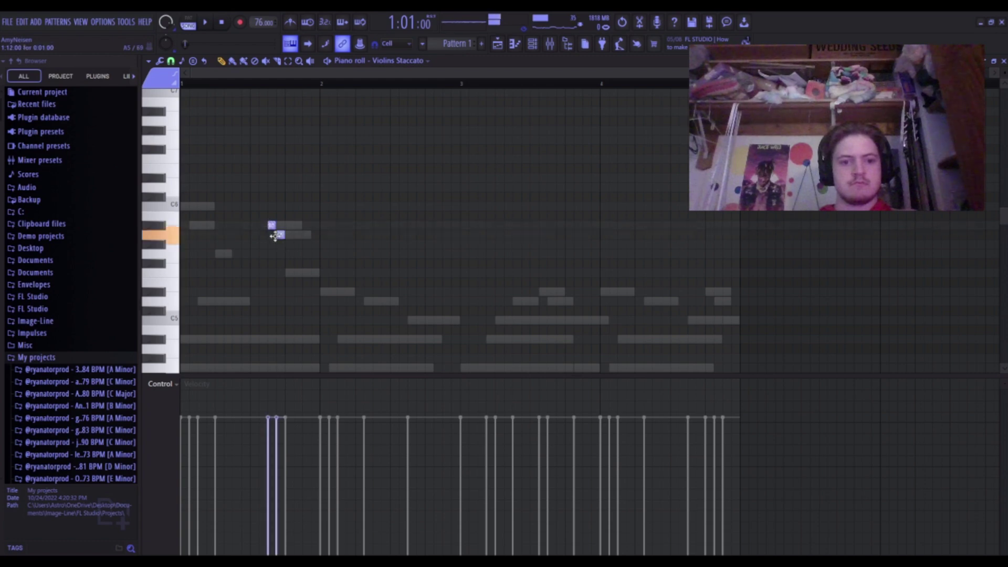
{"action": "left_click", "coordinate": [289, 272]}
{"action": "left_click", "coordinate": [324, 292]}
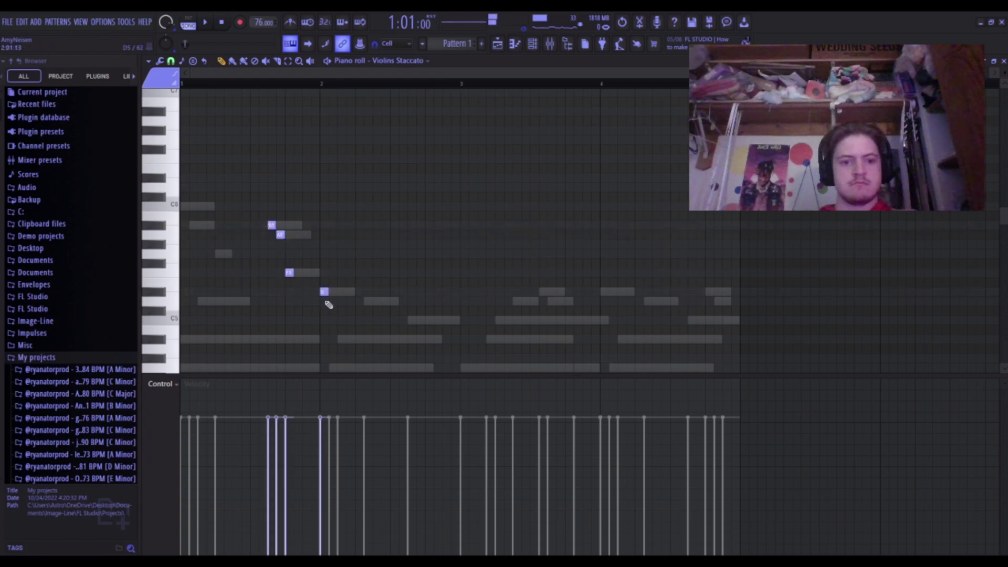
Replace the Bb5, A5 and F5 notes at steps 11 to 13 of bar 1 with the same one-step notes at steps 14 to 16.
{"action": "right_click", "coordinate": [273, 225]}
{"action": "right_click", "coordinate": [280, 235]}
{"action": "right_click", "coordinate": [290, 273]}
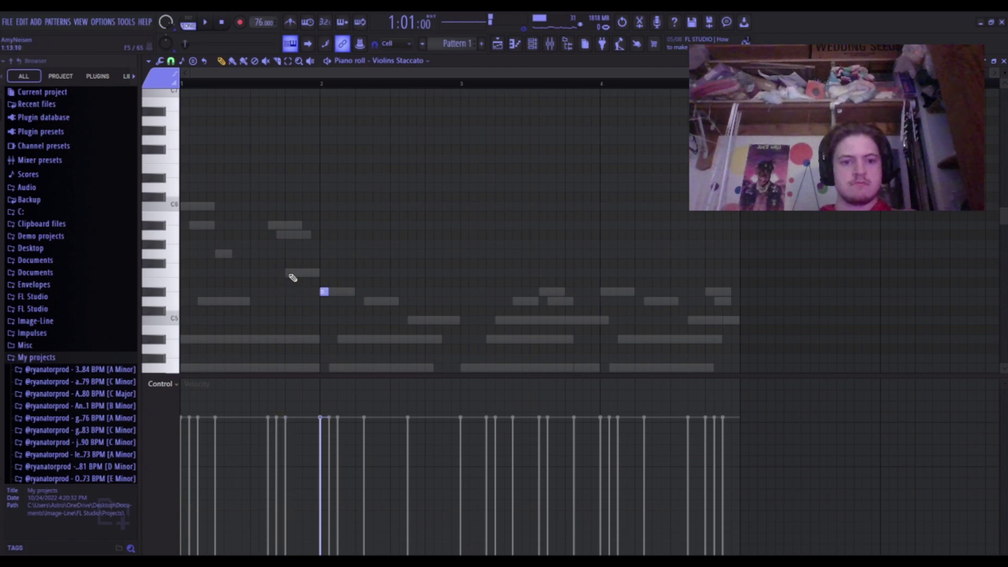
{"action": "left_click", "coordinate": [298, 225]}
{"action": "left_click", "coordinate": [306, 235]}
{"action": "left_click", "coordinate": [314, 263]}
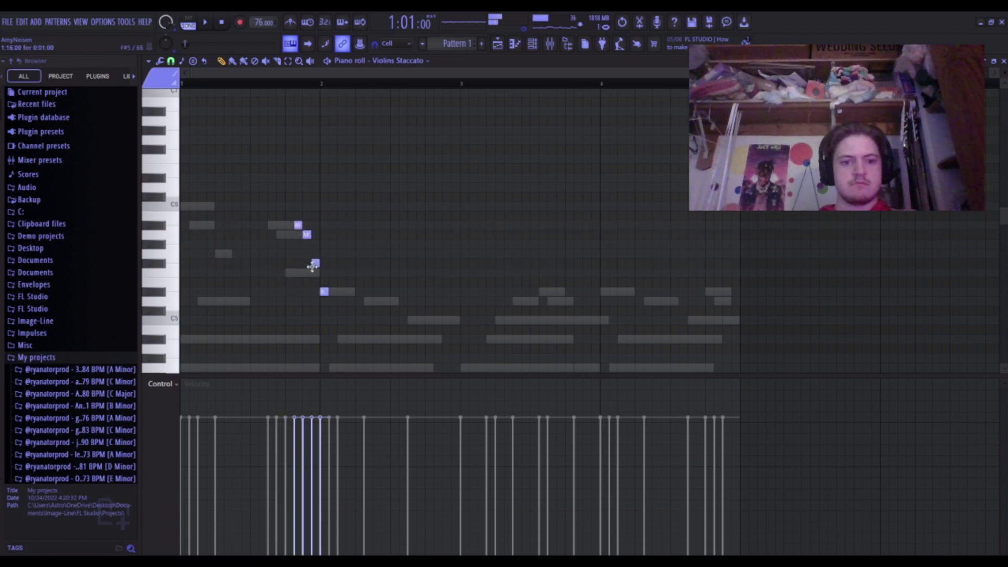
{"action": "left_click_drag", "start_coordinate": [315, 262], "coordinate": [315, 272]}
Raise the four violin notes leading into bar 2 by one octave and play the pattern.
{"action": "key", "text": "ctrl+Up"}
{"action": "scroll", "coordinate": [326, 292], "scroll_direction": "up", "scroll_amount": 3}
{"action": "key", "text": "space"}
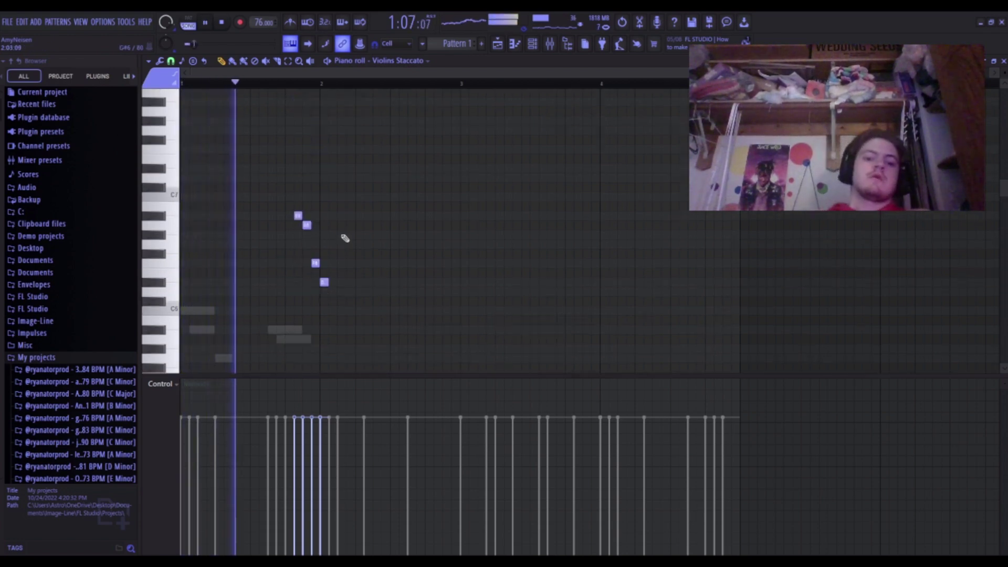
{"action": "scroll", "coordinate": [341, 210], "scroll_direction": "down", "scroll_amount": 1}
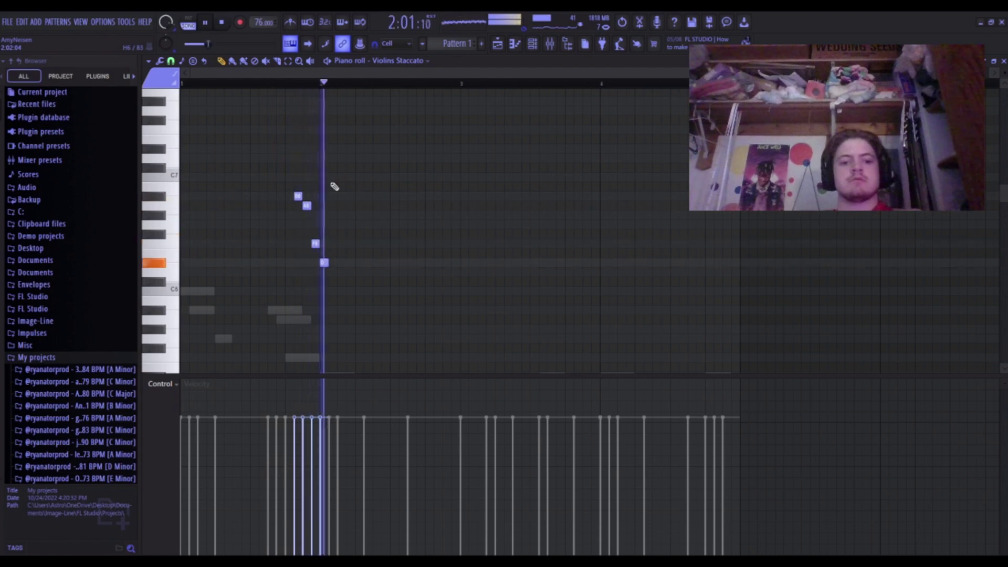
{"action": "key", "text": "space"}
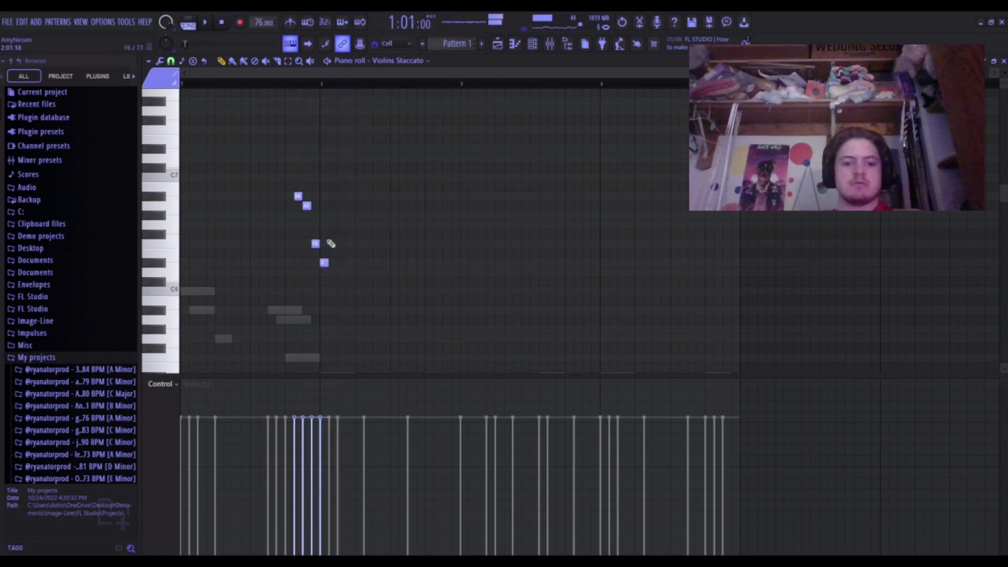
Add one-step notes C6, D6 and G5 at steps 6 to 8 of bar 2 and play the pattern.
{"action": "left_click", "coordinate": [367, 291]}
{"action": "left_click", "coordinate": [376, 273]}
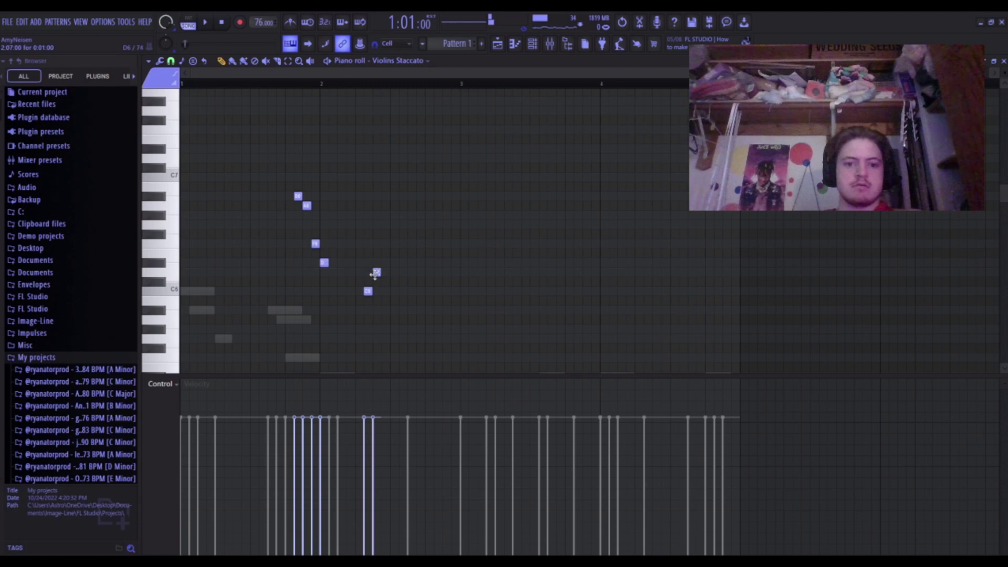
{"action": "left_click", "coordinate": [385, 358]}
{"action": "left_click_drag", "start_coordinate": [383, 355], "coordinate": [384, 334]}
{"action": "key", "text": "space"}
{"action": "scroll", "coordinate": [388, 326], "scroll_direction": "down", "scroll_amount": 2}
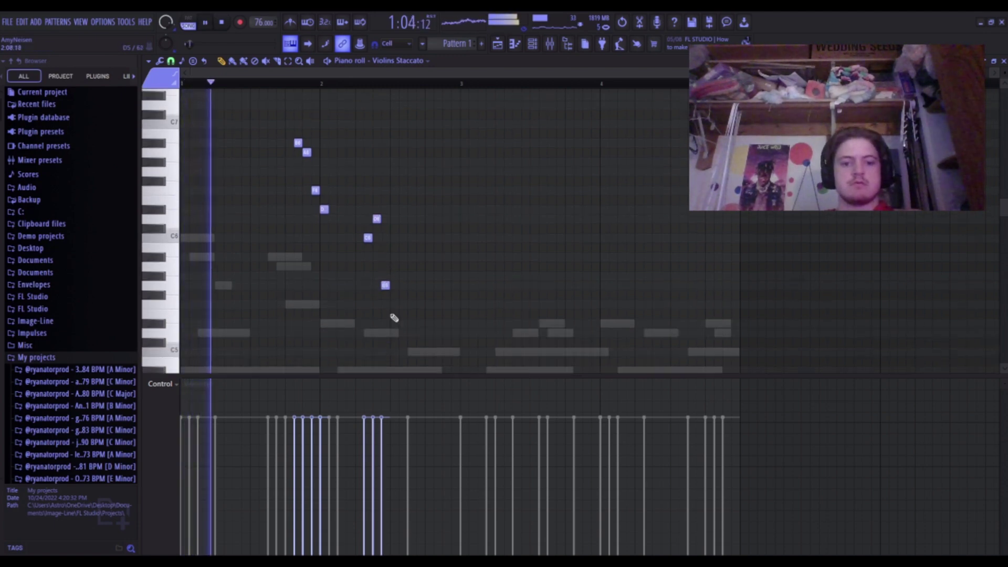
{"action": "scroll", "coordinate": [384, 294], "scroll_direction": "down", "scroll_amount": 2}
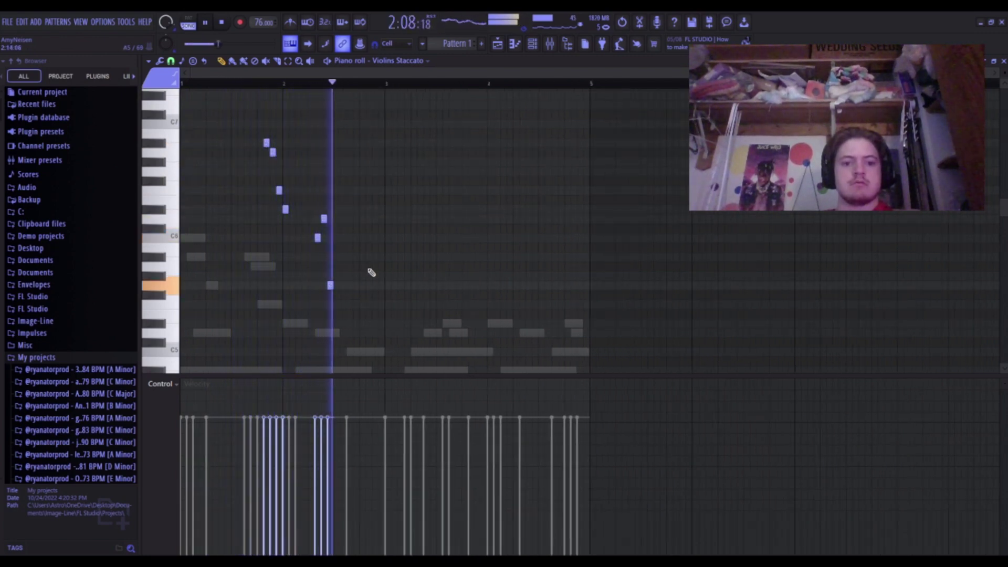
{"action": "key", "text": "space"}
Continue the violin line with one-step notes F5 and D#5 at steps 11 and 14 of bar 2 and D5 at the start of bar 3.
{"action": "left_click", "coordinate": [347, 305]}
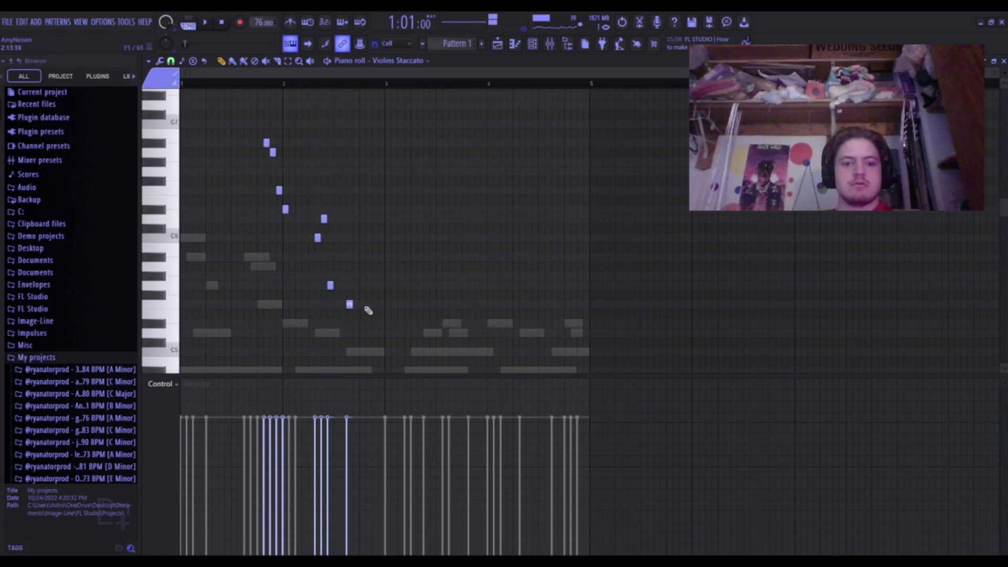
{"action": "left_click", "coordinate": [369, 307]}
{"action": "left_click_drag", "start_coordinate": [368, 305], "coordinate": [369, 324]}
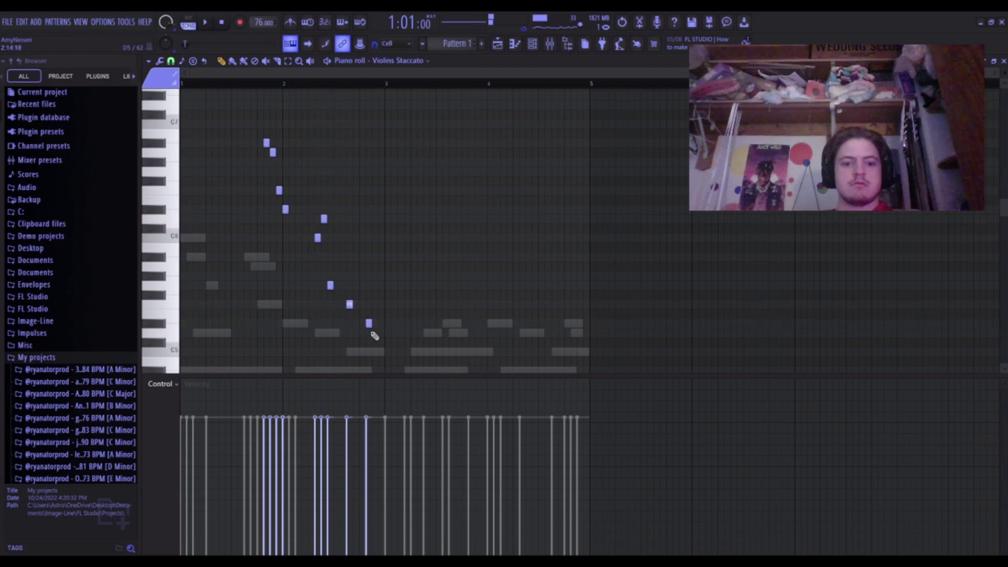
{"action": "left_click", "coordinate": [388, 333]}
Add one-step C5 notes at steps 11 and 14 of bar 3, plus G4 and Bb4 at steps 1 and 7 of bar 4.
{"action": "scroll", "coordinate": [421, 323], "scroll_direction": "down", "scroll_amount": 3}
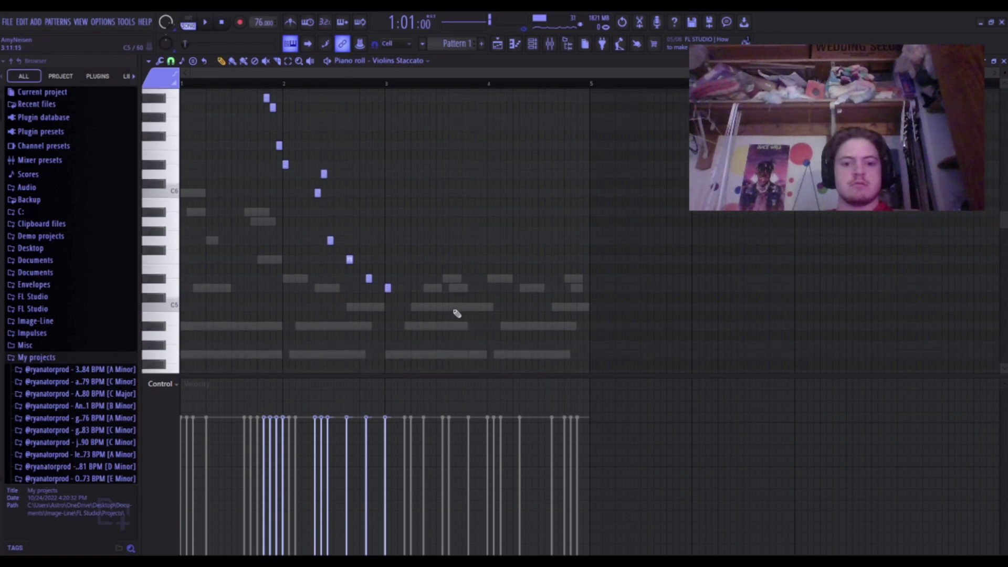
{"action": "left_click_drag", "start_coordinate": [461, 306], "coordinate": [450, 307]}
{"action": "left_click", "coordinate": [468, 306]}
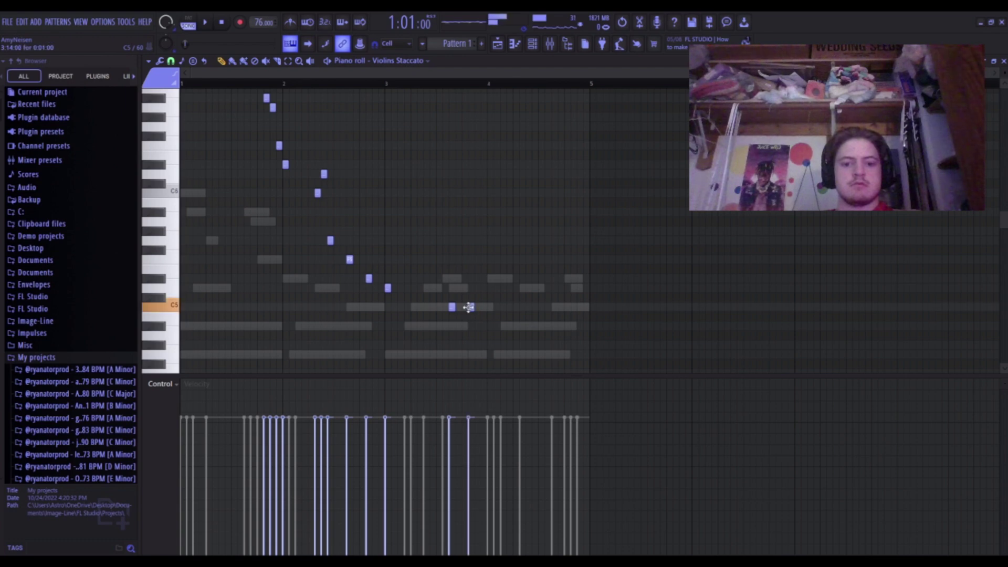
{"action": "left_click", "coordinate": [489, 354]}
{"action": "scroll", "coordinate": [515, 325], "scroll_direction": "down", "scroll_amount": 2}
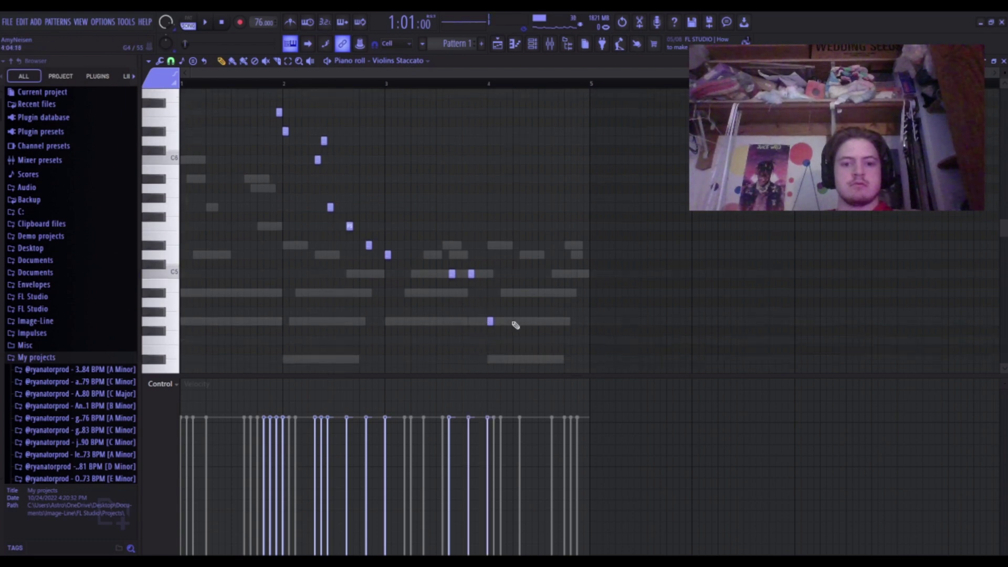
{"action": "left_click", "coordinate": [526, 293]}
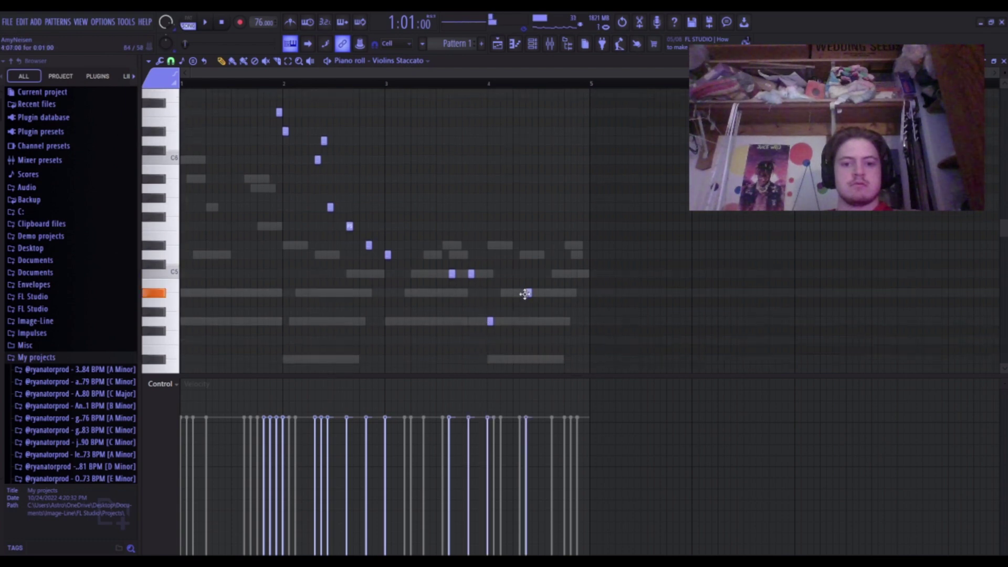
Fill steps 12 to 16 of bar 4 with one-step notes C5, D#5, D5, C5 and D#5, and play the pattern.
{"action": "left_click", "coordinate": [558, 274]}
{"action": "left_click", "coordinate": [567, 245]}
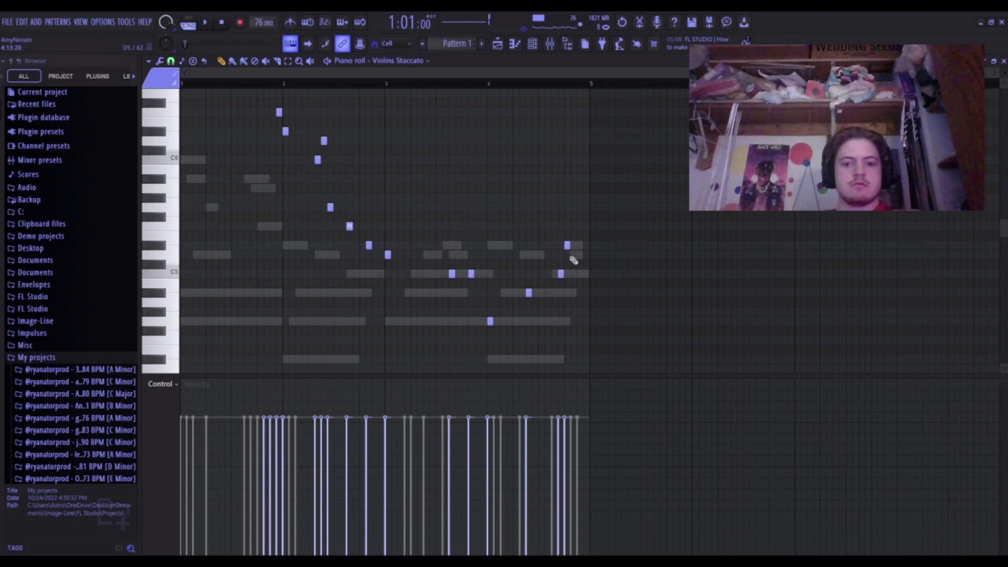
{"action": "left_click", "coordinate": [574, 255]}
{"action": "left_click", "coordinate": [579, 273]}
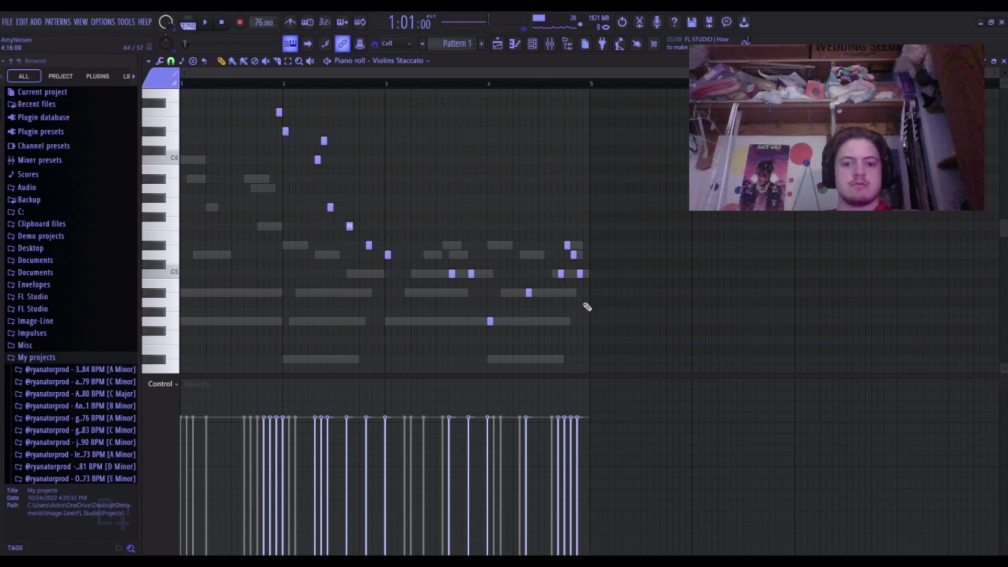
{"action": "left_click", "coordinate": [574, 255]}
{"action": "left_click", "coordinate": [573, 256]}
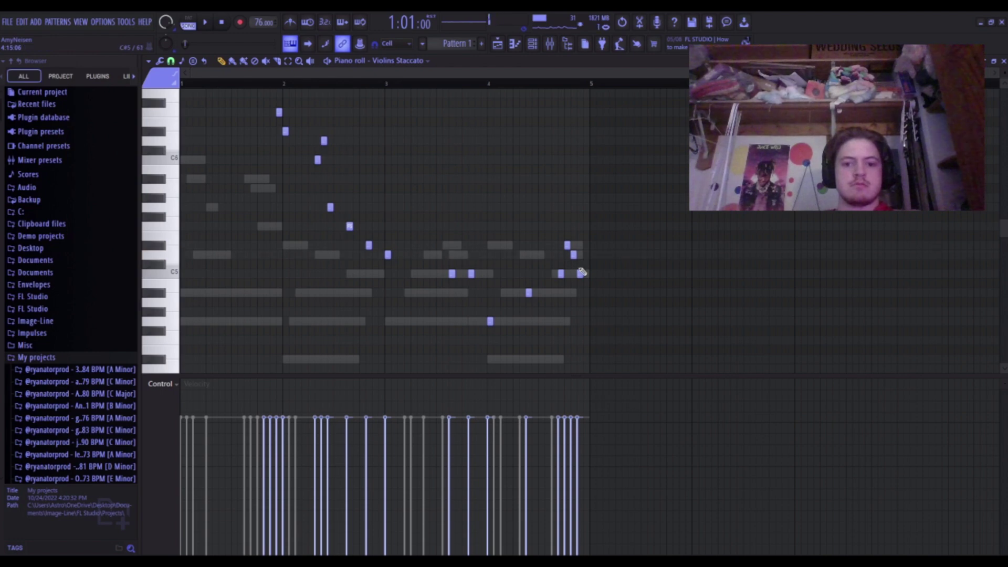
{"action": "left_click", "coordinate": [583, 208]}
{"action": "left_click_drag", "start_coordinate": [583, 208], "coordinate": [584, 247]}
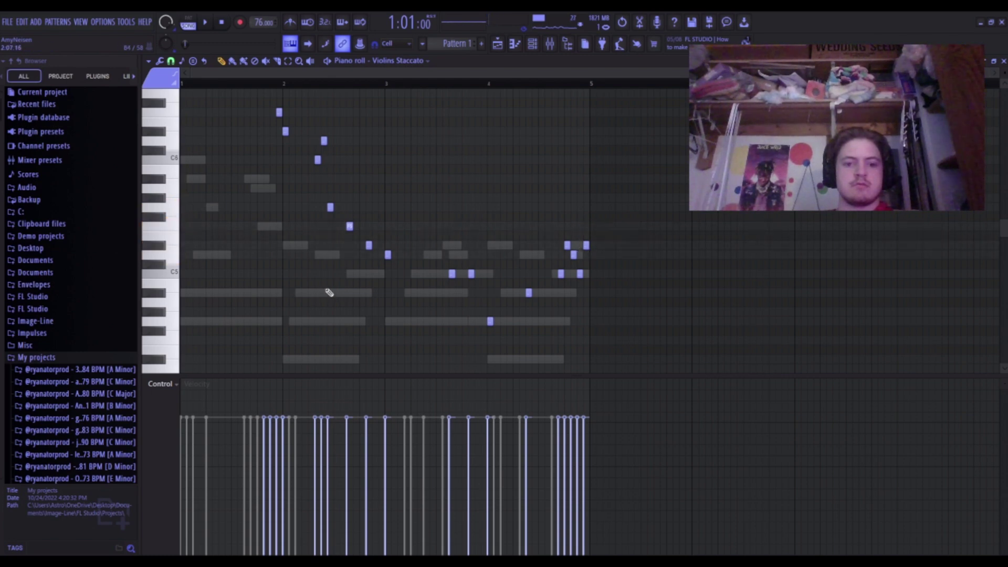
{"action": "key", "text": "space"}
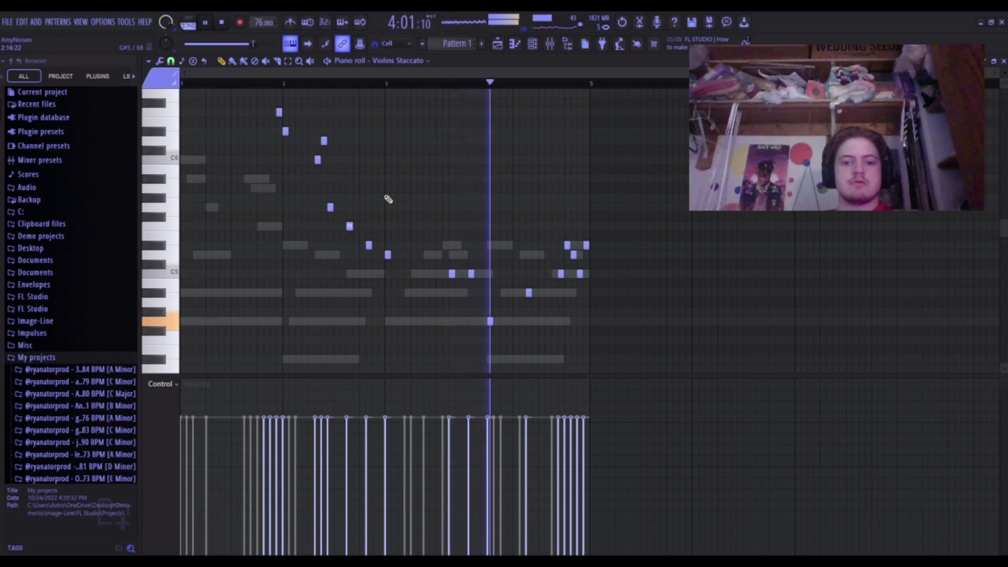
{"action": "key", "text": "space"}
Raise all violin notes from step 8 of bar 2 to the end of bar 4 by one octave and play the pattern.
{"action": "left_click_drag", "start_coordinate": [327, 201], "coordinate": [670, 373]}
{"action": "key", "text": "ctrl+Up"}
{"action": "key", "text": "space"}
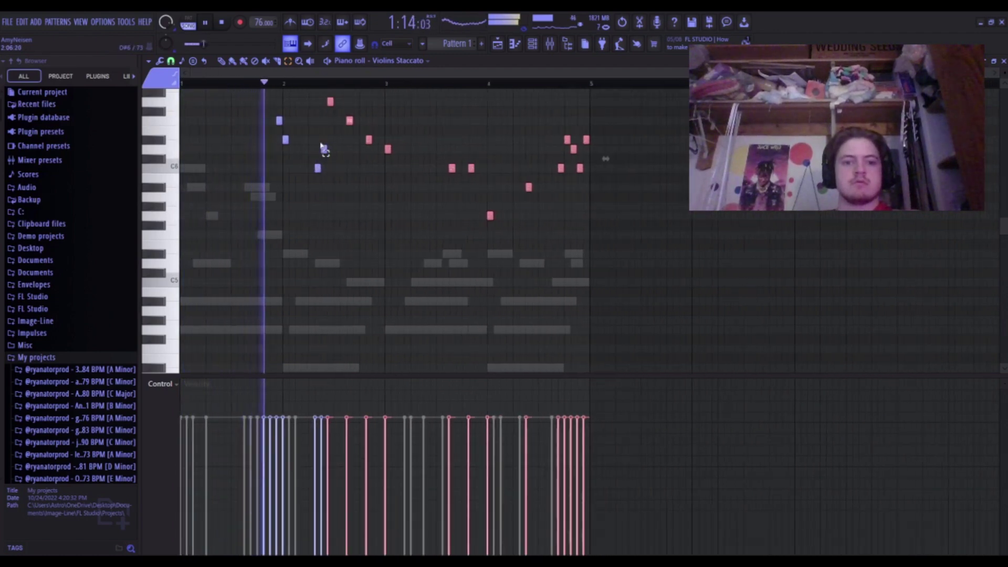
Lower only the G6 note at step 8 of bar 2 by one octave while listening to the pattern.
{"action": "left_click", "coordinate": [331, 101]}
{"action": "key", "text": "ctrl+Down"}
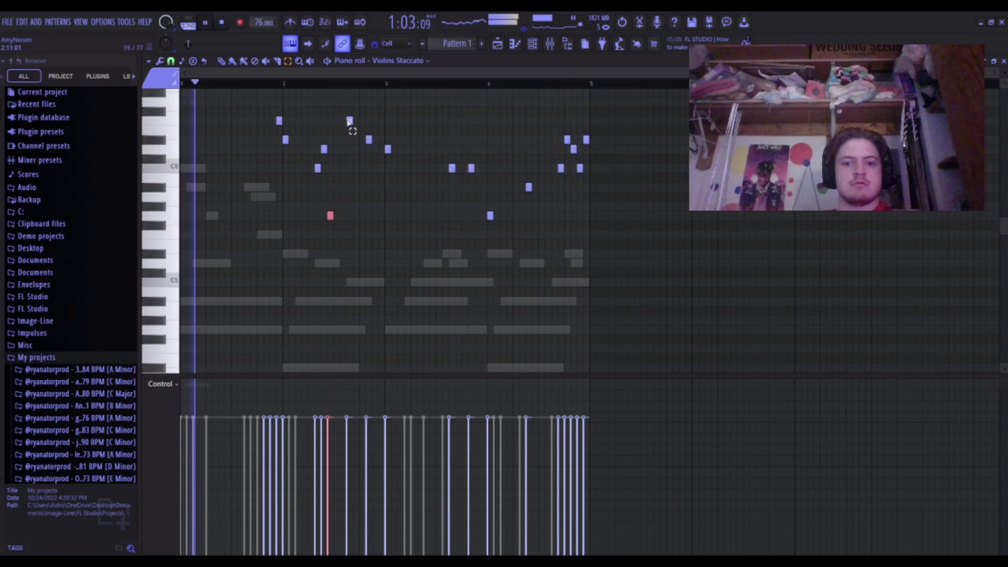
{"action": "key", "text": "space"}
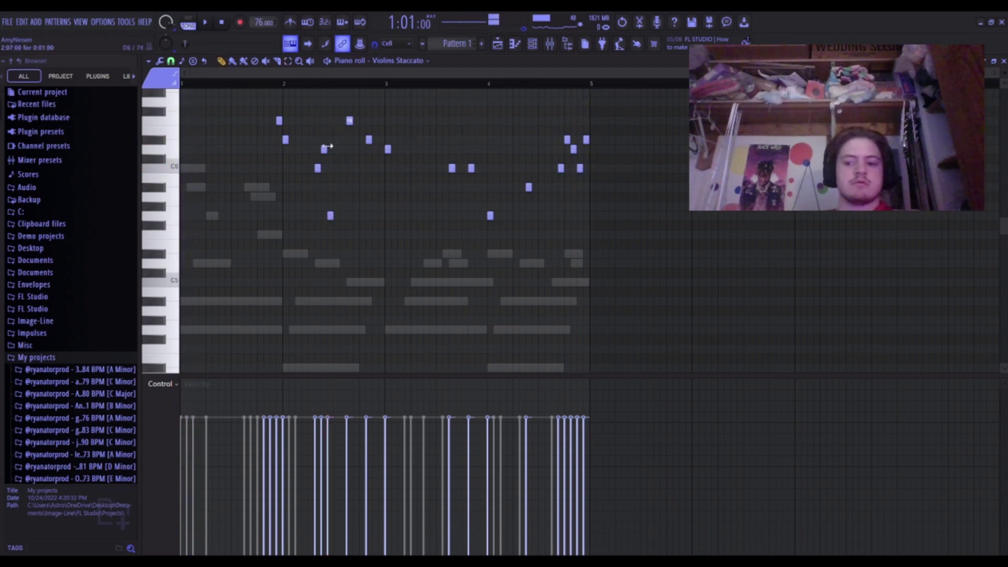
Try replacing the Vital #2 channel's instrument with Surge XT using the Belle pluck patch.
{"action": "scroll", "coordinate": [414, 187], "scroll_direction": "up", "scroll_amount": 3}
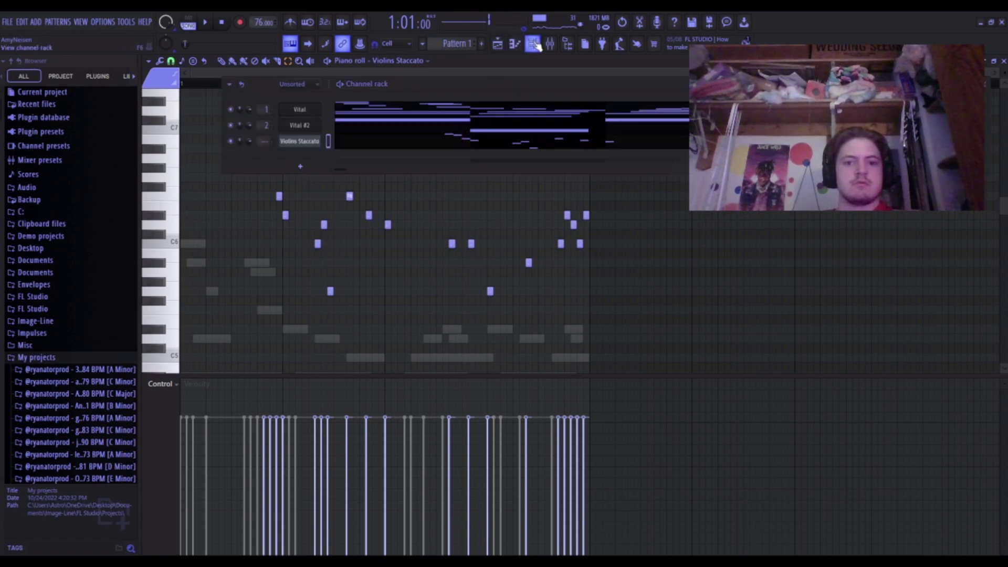
{"action": "key", "text": "F6"}
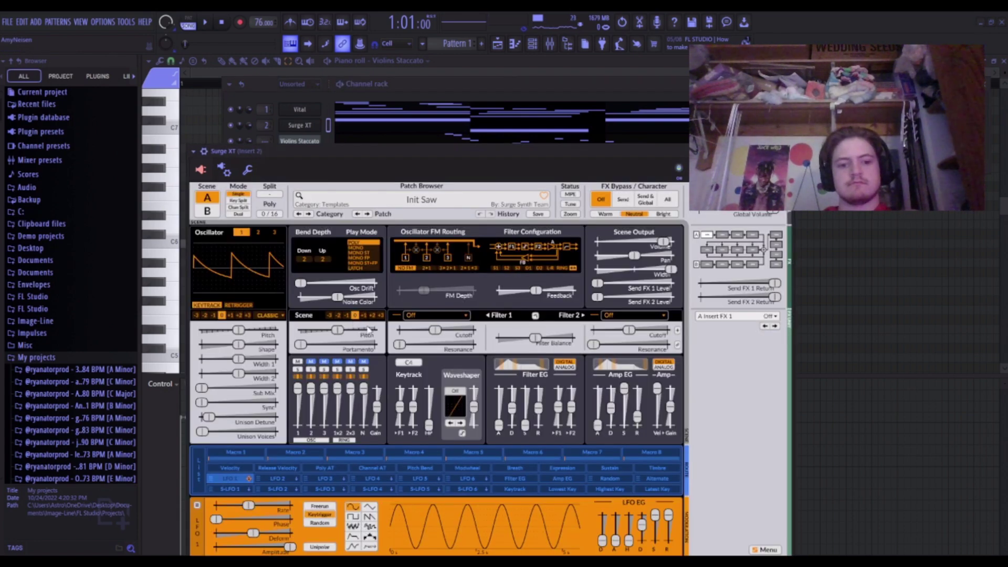
{"action": "left_click", "coordinate": [435, 132]}
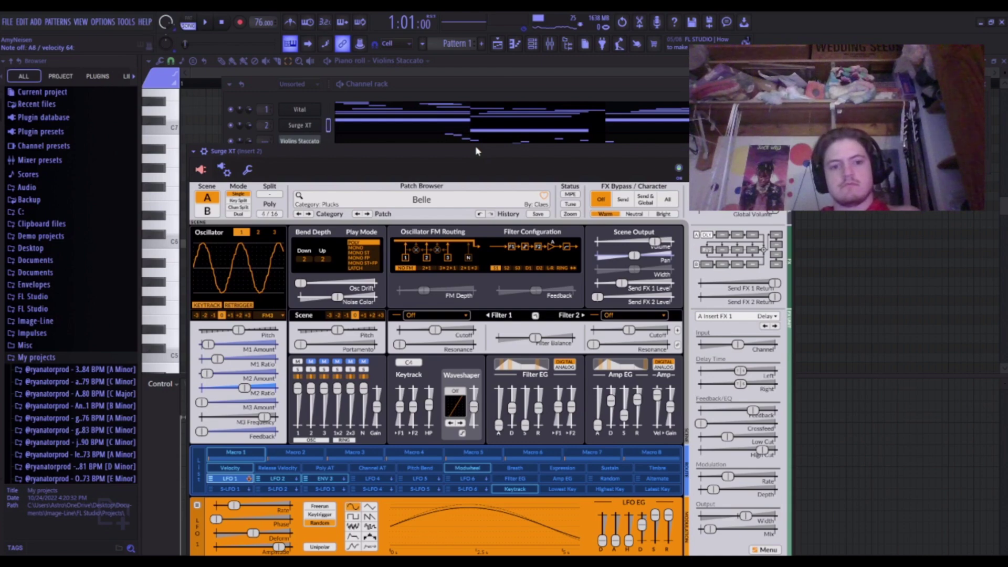
{"action": "left_click", "coordinate": [822, 176]}
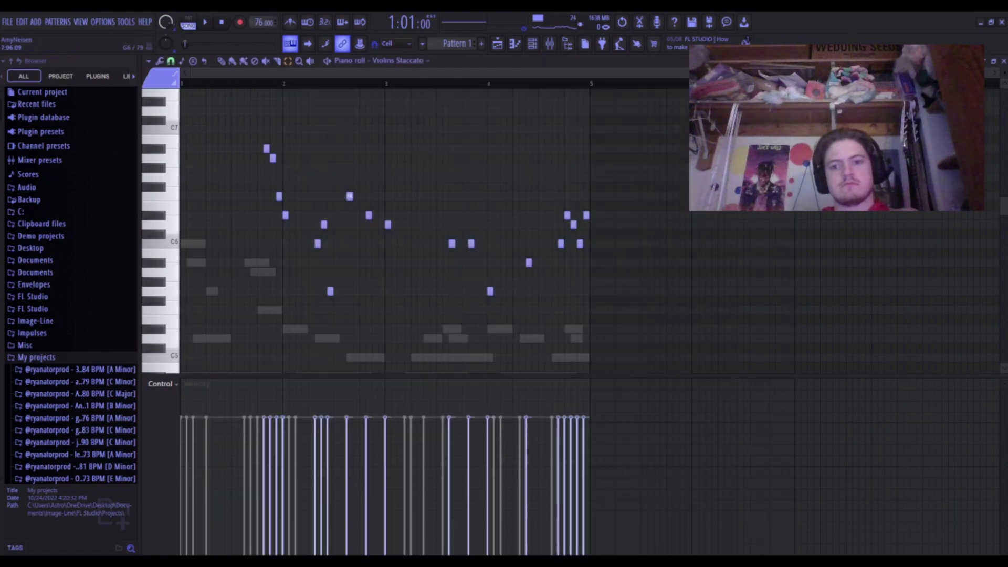
Restore the Vital #2 instrument on the second channel in place of Surge XT.
{"action": "left_click", "coordinate": [534, 41]}
{"action": "left_click", "coordinate": [307, 143]}
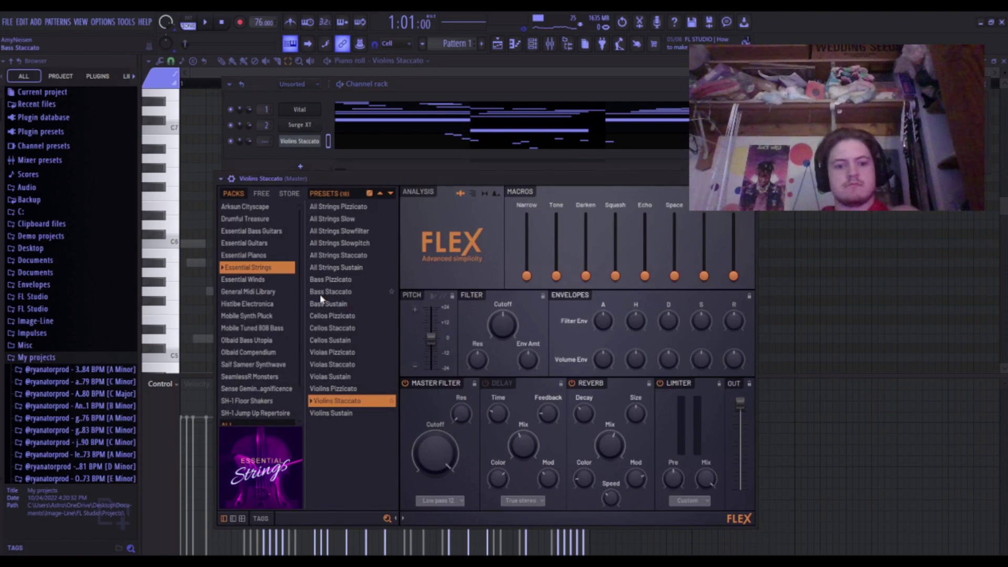
{"action": "right_click", "coordinate": [309, 142]}
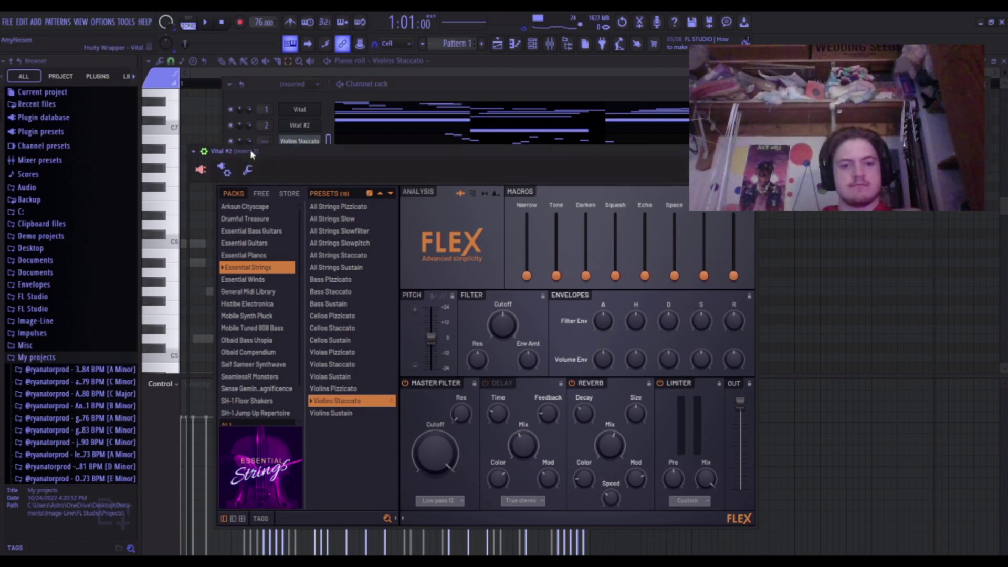
Replace the Violins Staccato channel's instrument with Surge XT using the Belle pluck patch, and shorten its Amp EG release.
{"action": "left_click", "coordinate": [290, 141]}
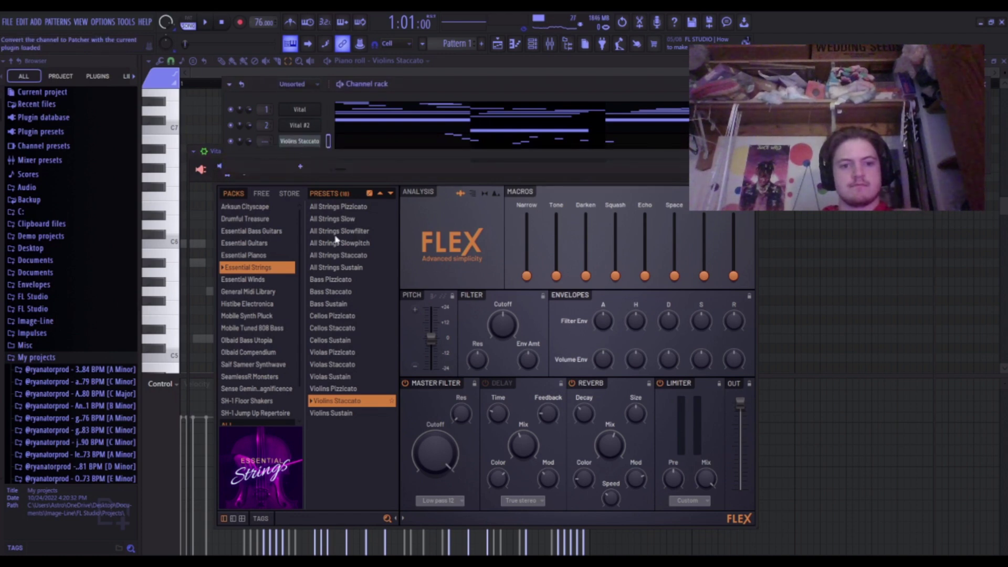
{"action": "left_click", "coordinate": [464, 300]}
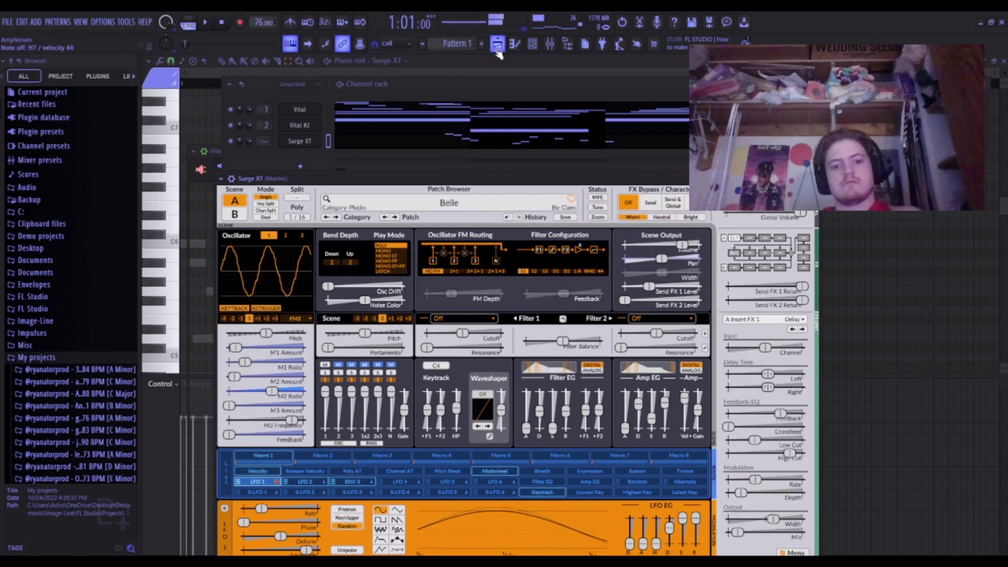
{"action": "left_click_drag", "start_coordinate": [664, 403], "coordinate": [664, 414]}
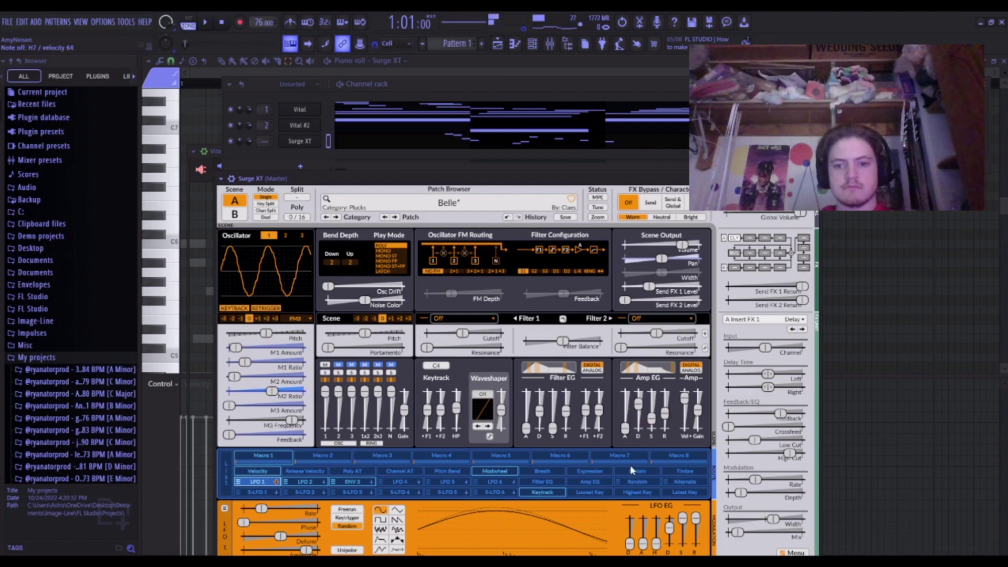
Turn off the Send FX 1 reverb and the A Insert FX 1 delay in the Belle patch.
{"action": "left_click", "coordinate": [733, 254]}
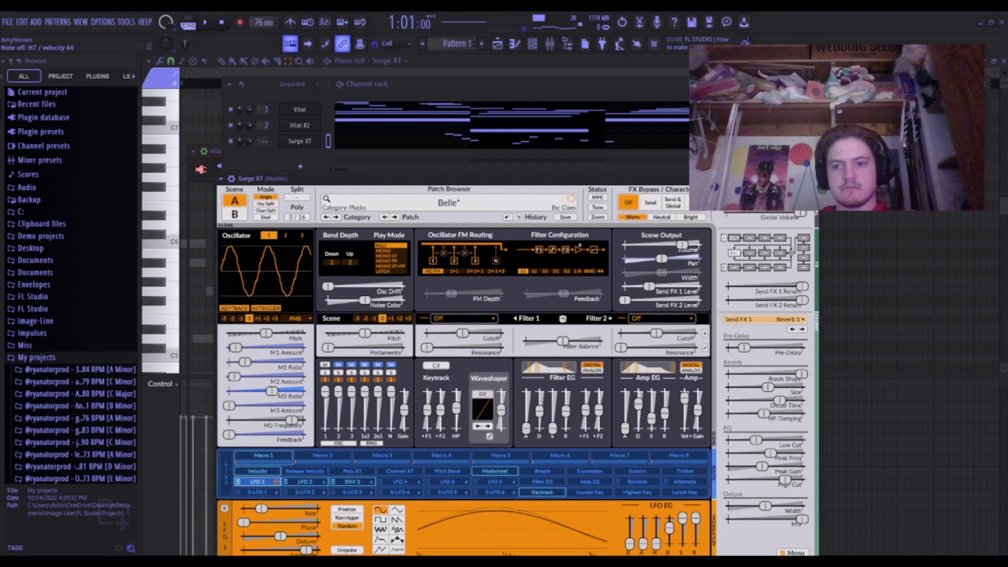
{"action": "left_click", "coordinate": [803, 240]}
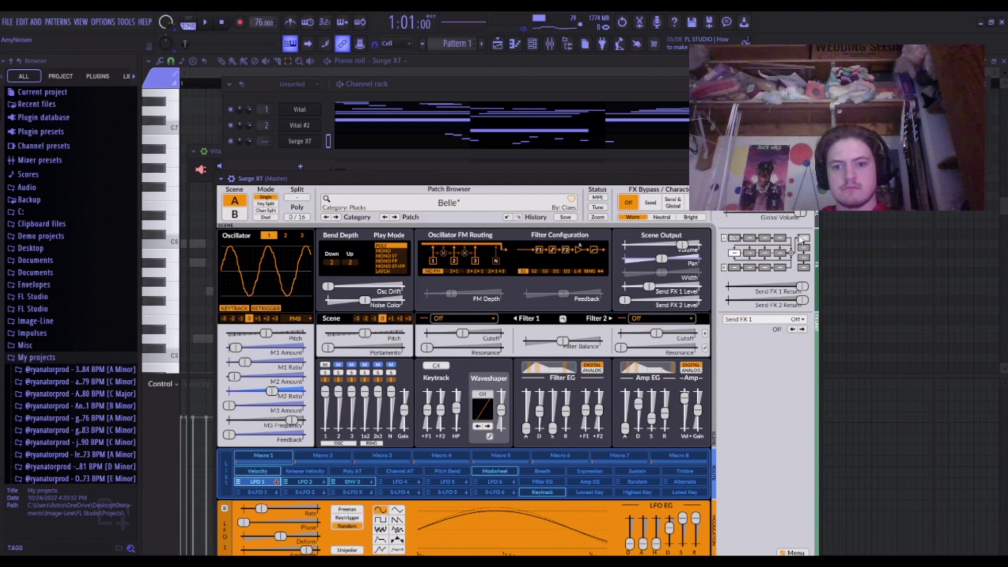
{"action": "left_click", "coordinate": [734, 239]}
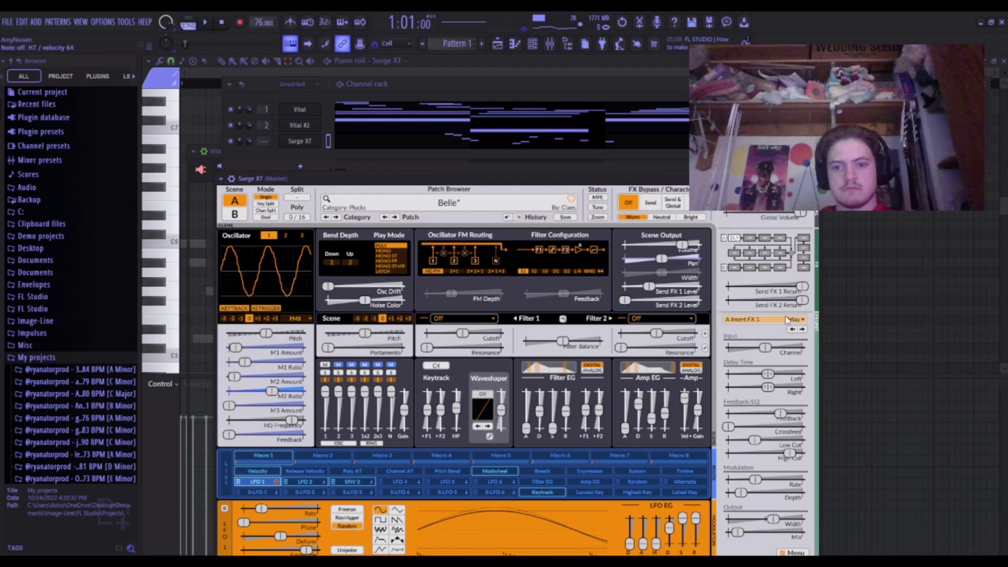
{"action": "left_click", "coordinate": [754, 235]}
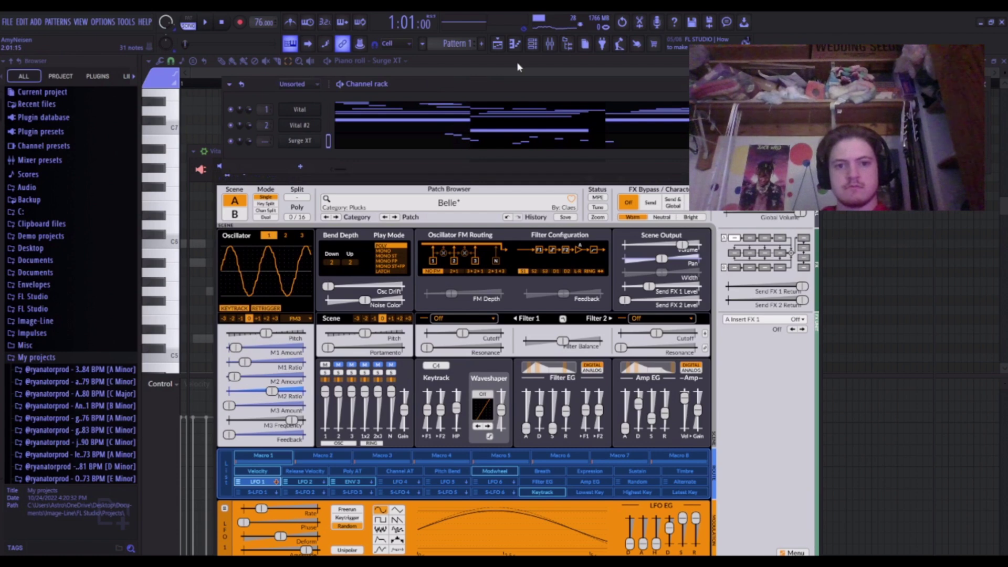
Play the pattern and try transposing the Surge XT counter-melody notes up one octave in the piano roll.
{"action": "left_click", "coordinate": [211, 22]}
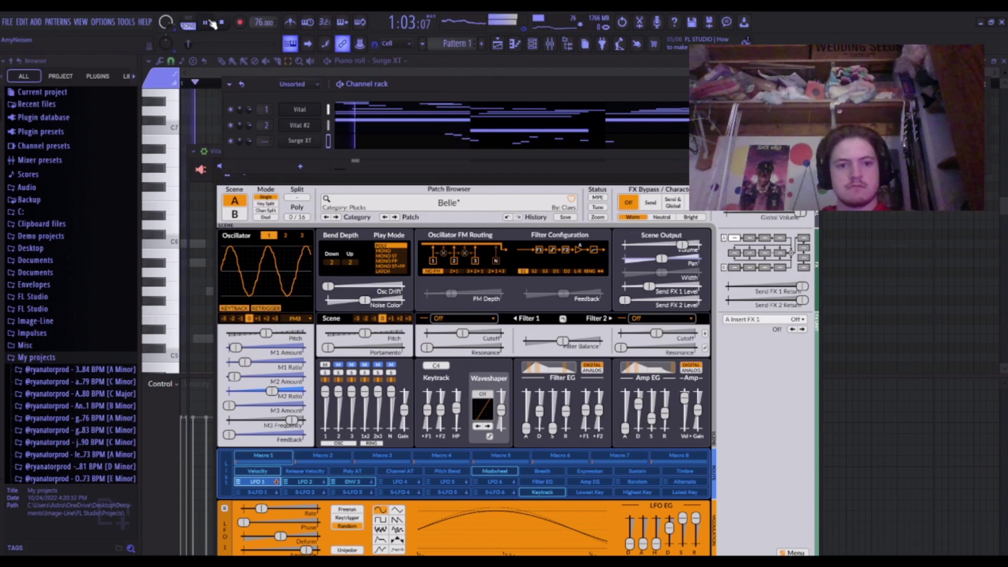
{"action": "left_click", "coordinate": [428, 141]}
{"action": "left_click", "coordinate": [427, 140]}
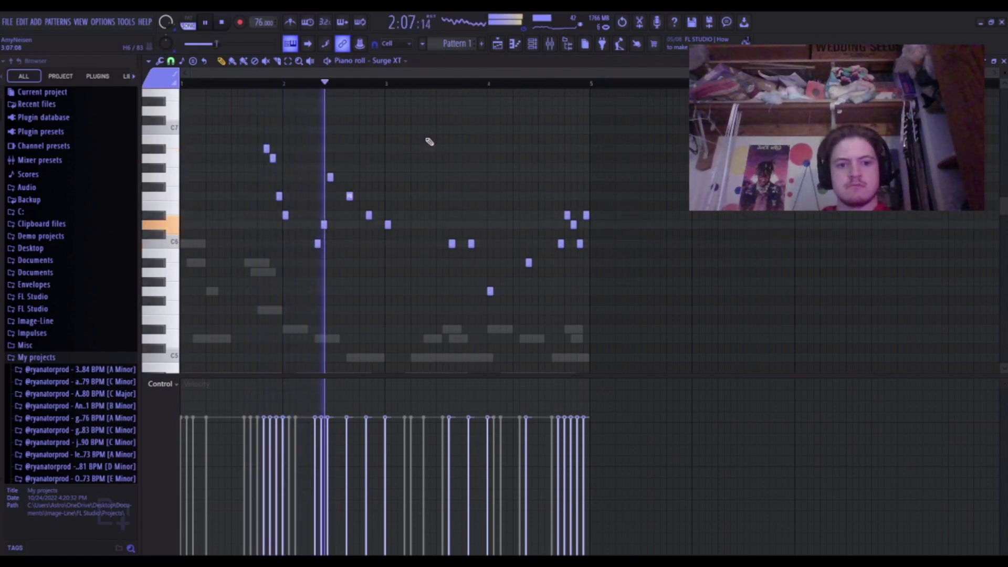
{"action": "key", "text": "space"}
{"action": "key", "text": "ctrl+Up"}
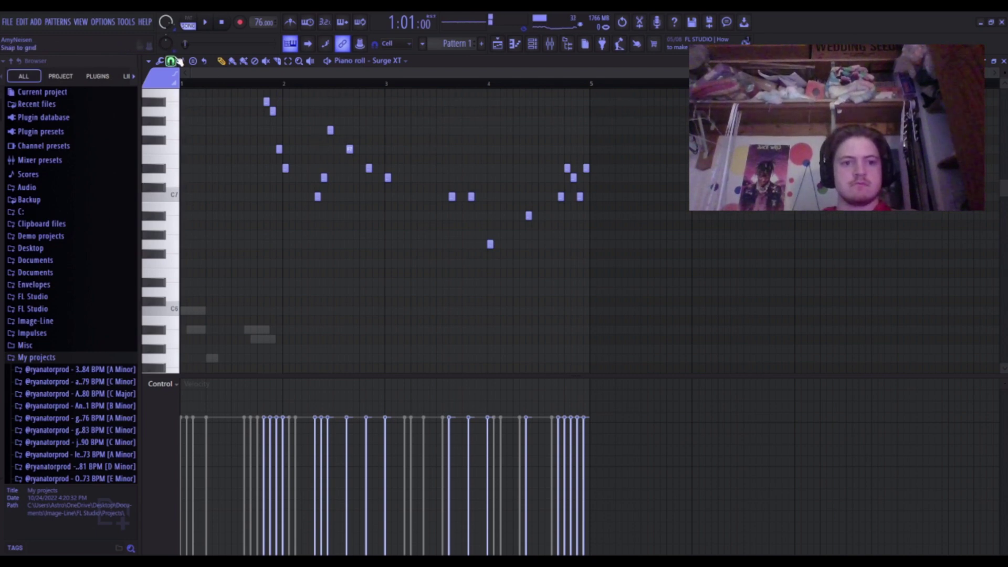
Replace the Surge XT channel's instrument with FLEX using the Full Winds Staccato preset from the Essential Winds pack.
{"action": "left_click", "coordinate": [533, 44]}
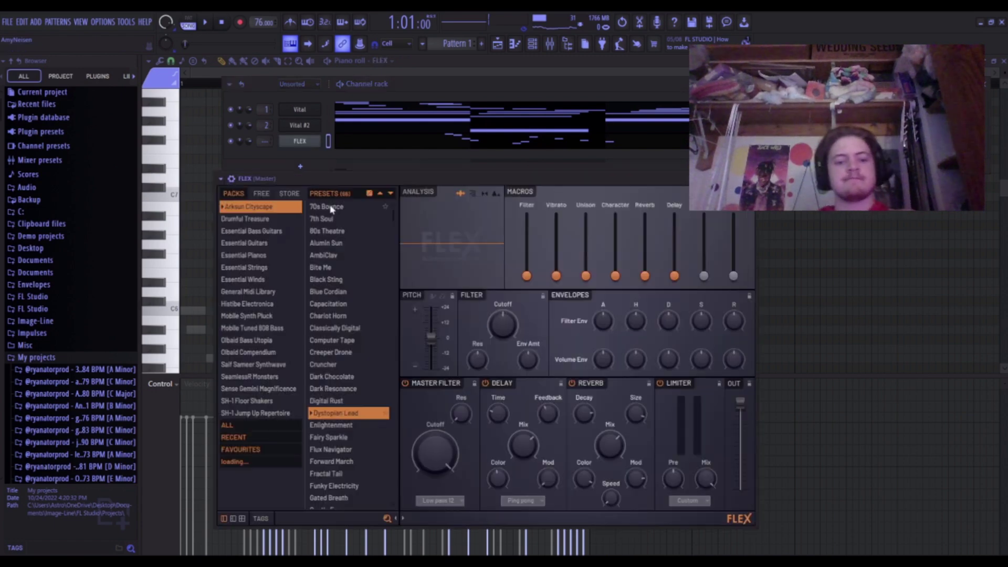
{"action": "left_click", "coordinate": [258, 269]}
{"action": "left_click", "coordinate": [262, 278]}
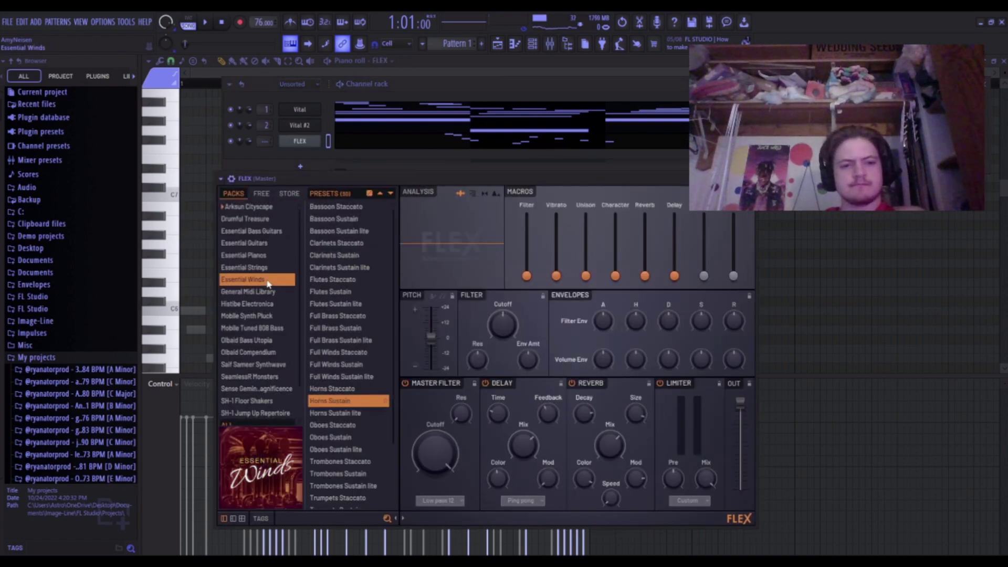
{"action": "left_click", "coordinate": [267, 268]}
{"action": "left_click", "coordinate": [265, 280]}
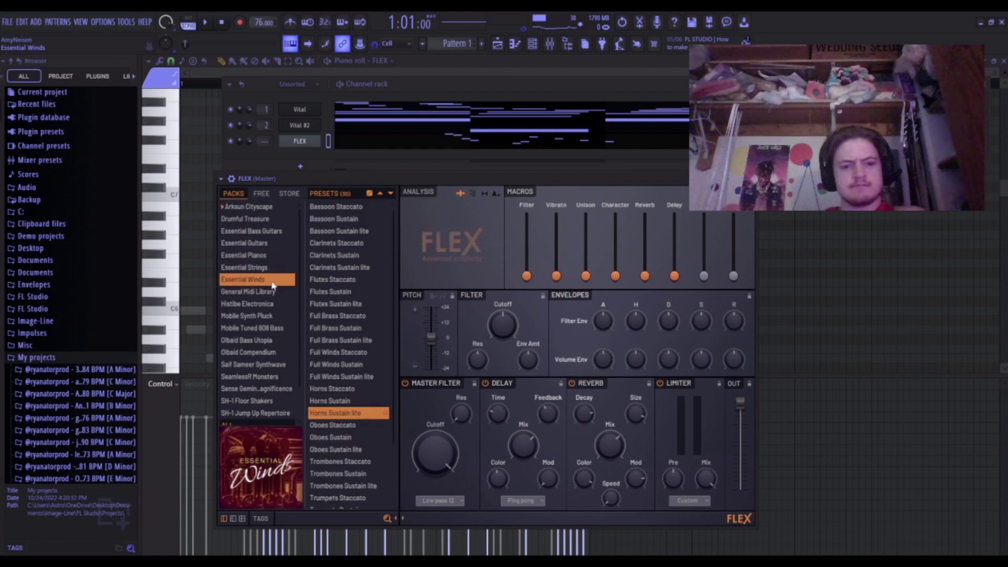
{"action": "left_click", "coordinate": [340, 376]}
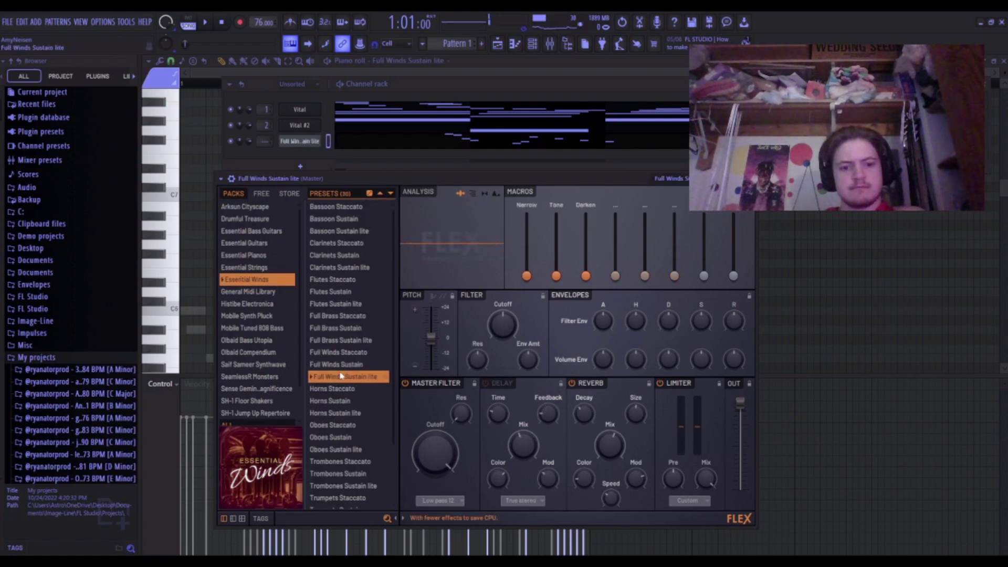
{"action": "left_click", "coordinate": [342, 352]}
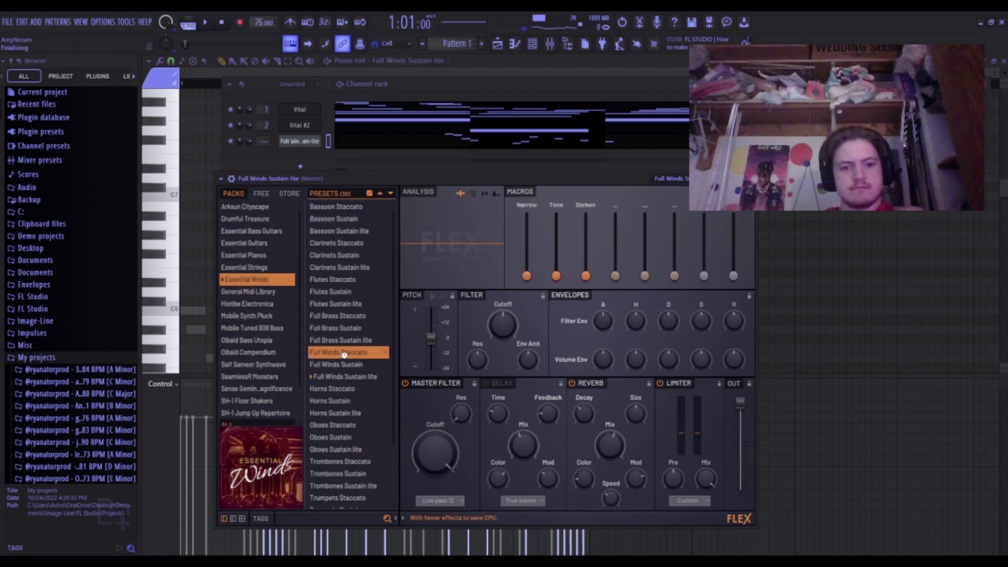
{"action": "left_click", "coordinate": [791, 315]}
Transpose the Full Winds Staccato notes up one octave during playback, and route the channel to mixer Insert 3.
{"action": "key", "text": "space"}
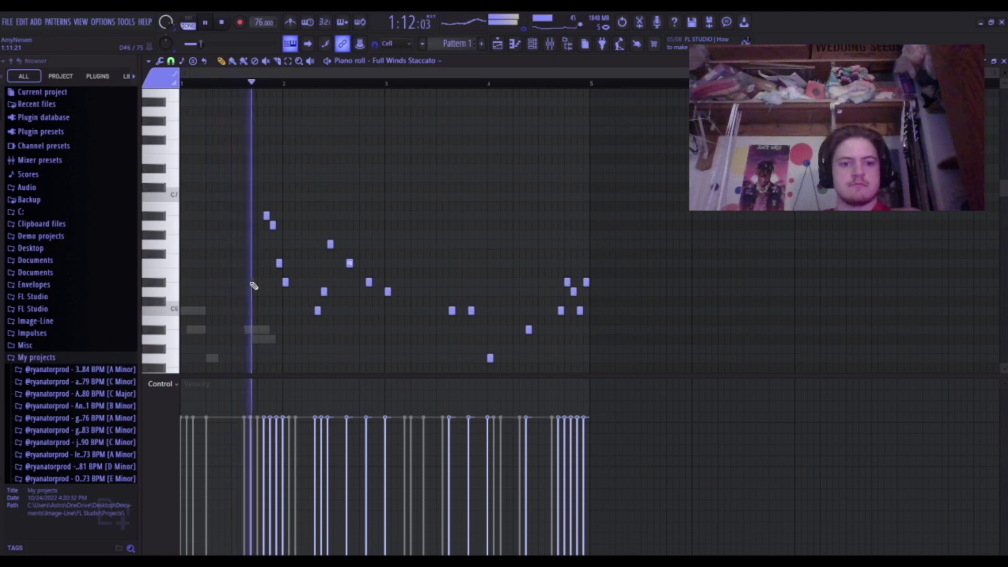
{"action": "key", "text": "ctrl+Up"}
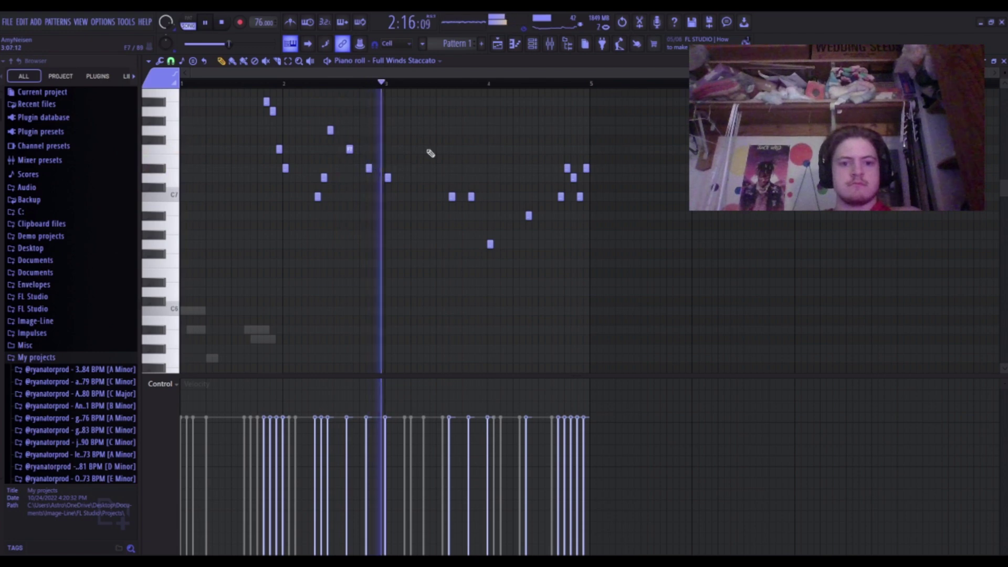
{"action": "left_click", "coordinate": [532, 44]}
{"action": "left_click", "coordinate": [532, 43]}
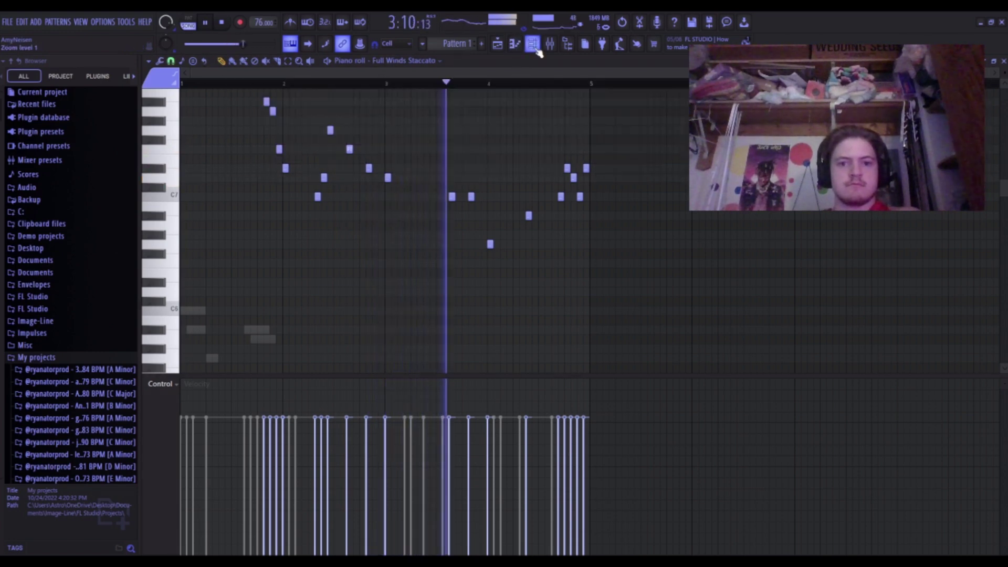
{"action": "left_click", "coordinate": [532, 43]}
{"action": "key", "text": "space"}
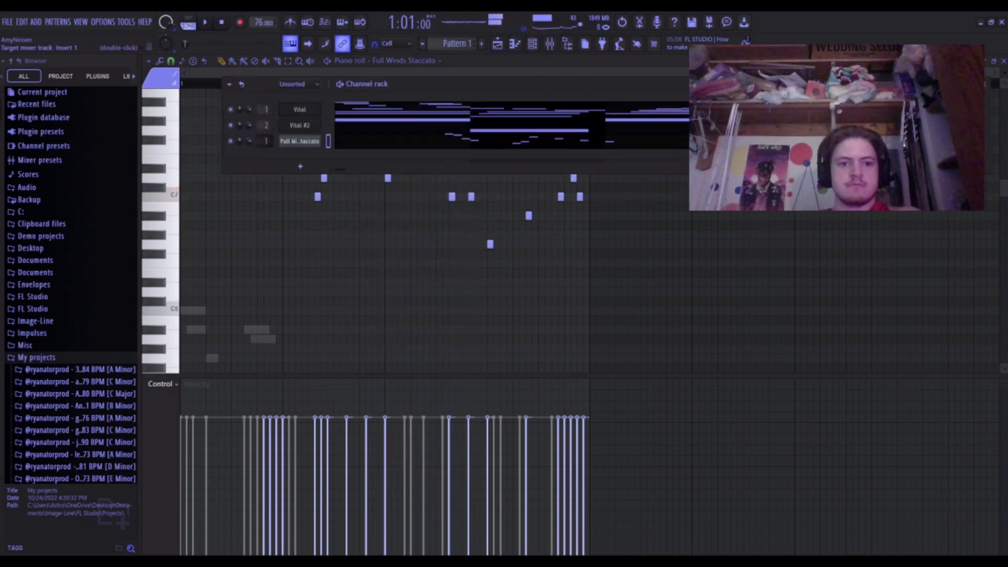
Switch the third channel's FLEX preset to Trumpets Staccato from Essential Winds.
{"action": "left_click", "coordinate": [286, 142]}
{"action": "scroll", "coordinate": [338, 420], "scroll_direction": "down", "scroll_amount": 2}
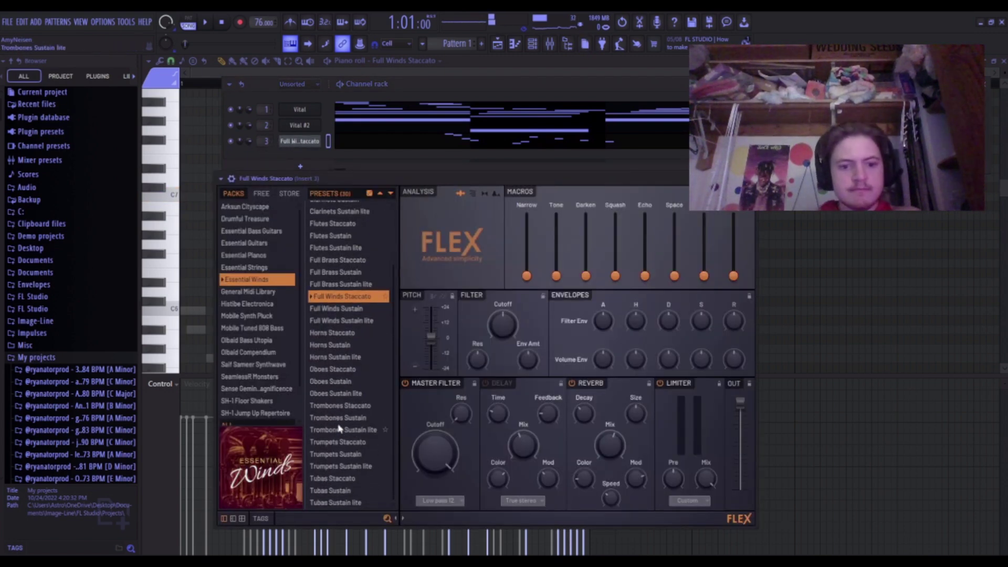
{"action": "left_click", "coordinate": [349, 442]}
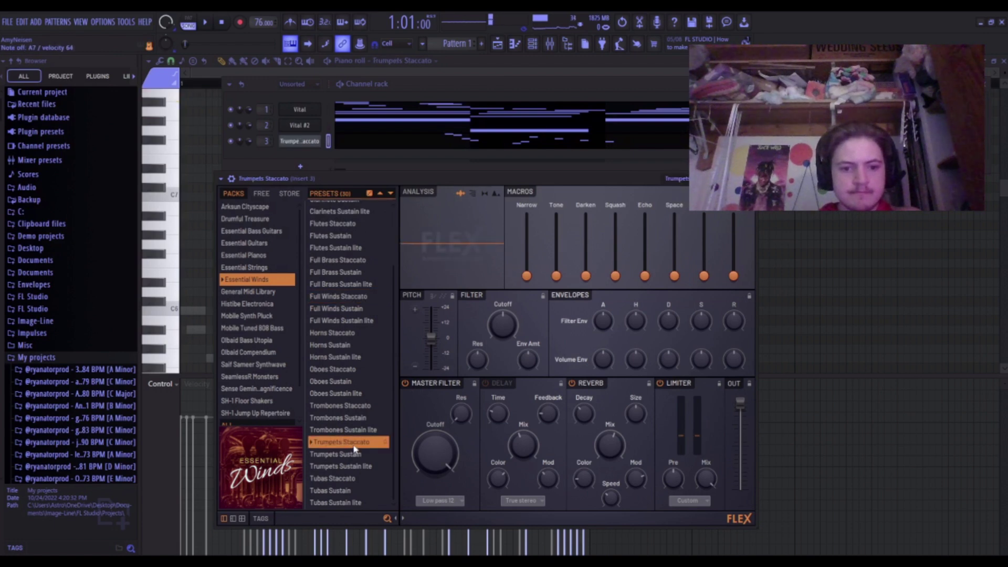
{"action": "right_click", "coordinate": [837, 310]}
Randomize the panning and velocity of the Trumpets Staccato notes during playback, and display their release values.
{"action": "key", "text": "space"}
{"action": "left_click", "coordinate": [550, 45]}
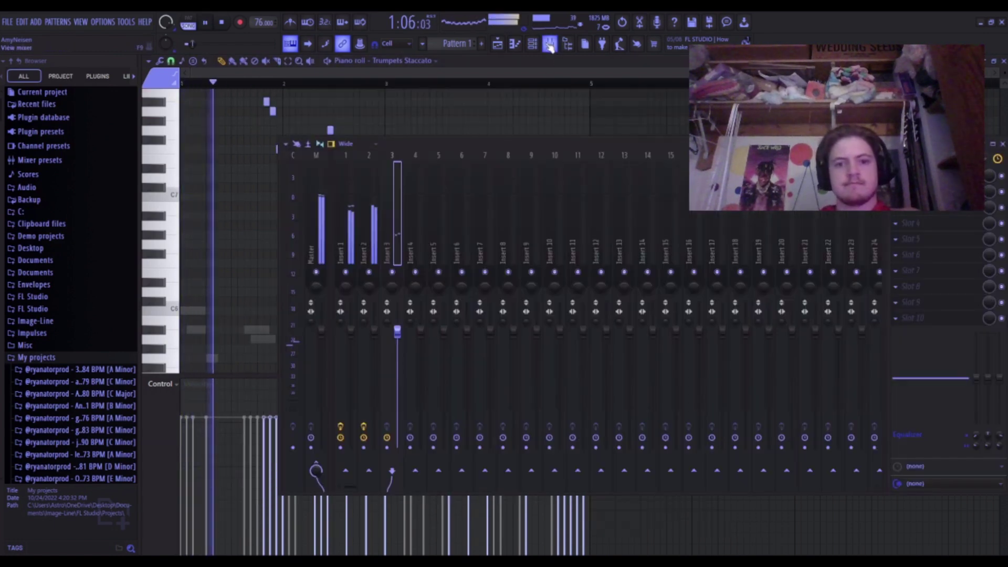
{"action": "right_click", "coordinate": [409, 103]}
{"action": "key", "text": "alt+r"}
{"action": "key", "text": "Return"}
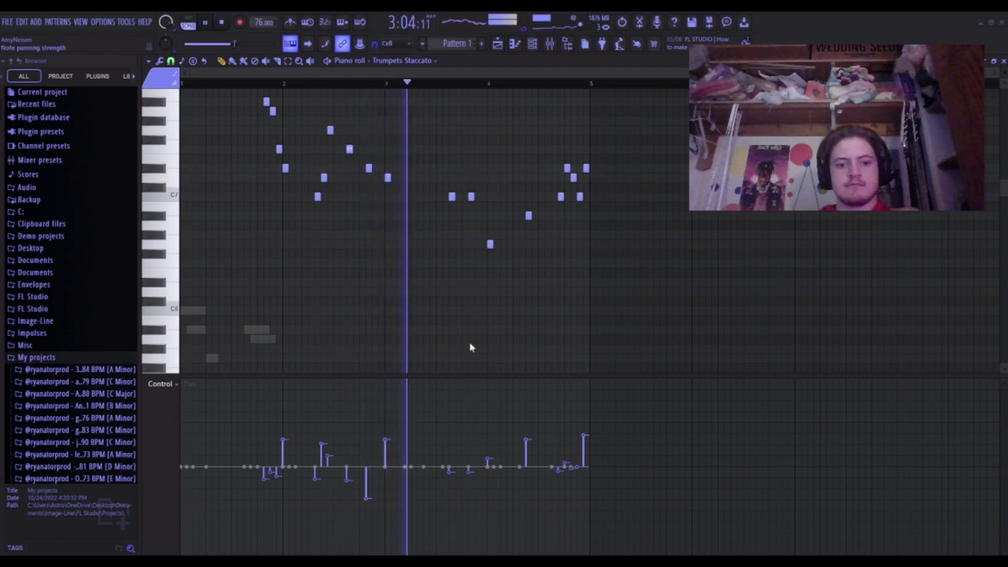
{"action": "left_click", "coordinate": [485, 340]}
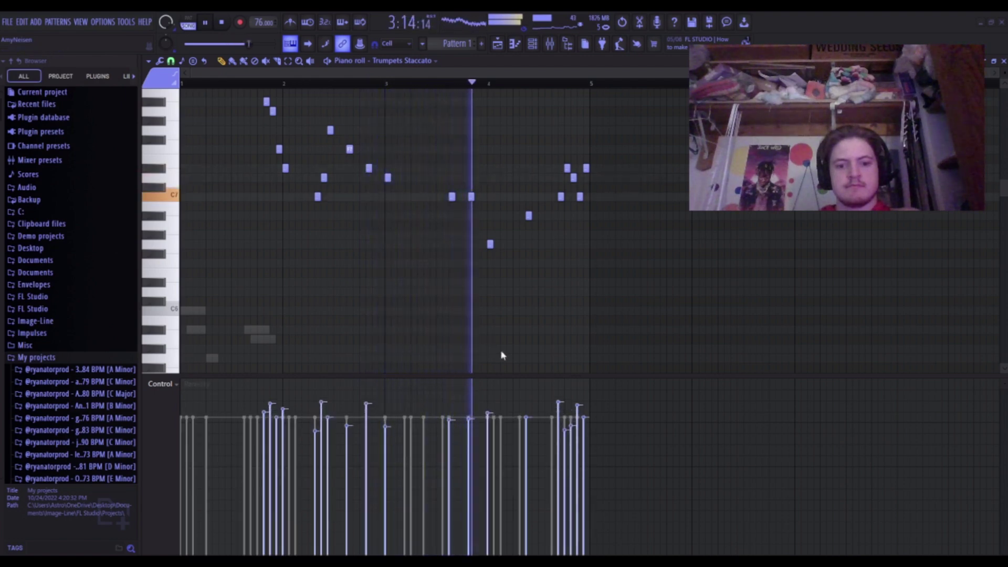
{"action": "scroll", "coordinate": [546, 392], "scroll_direction": "up", "scroll_amount": 1}
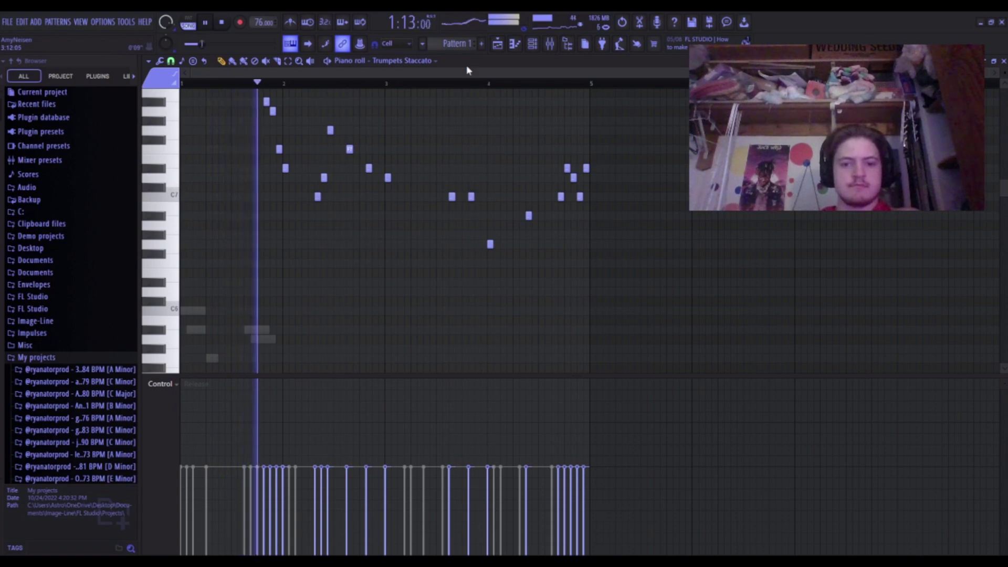
Solo mixer Insert 3 and load Fruity Parametric EQ 2 on it with the basic EQ preset.
{"action": "left_click", "coordinate": [556, 45]}
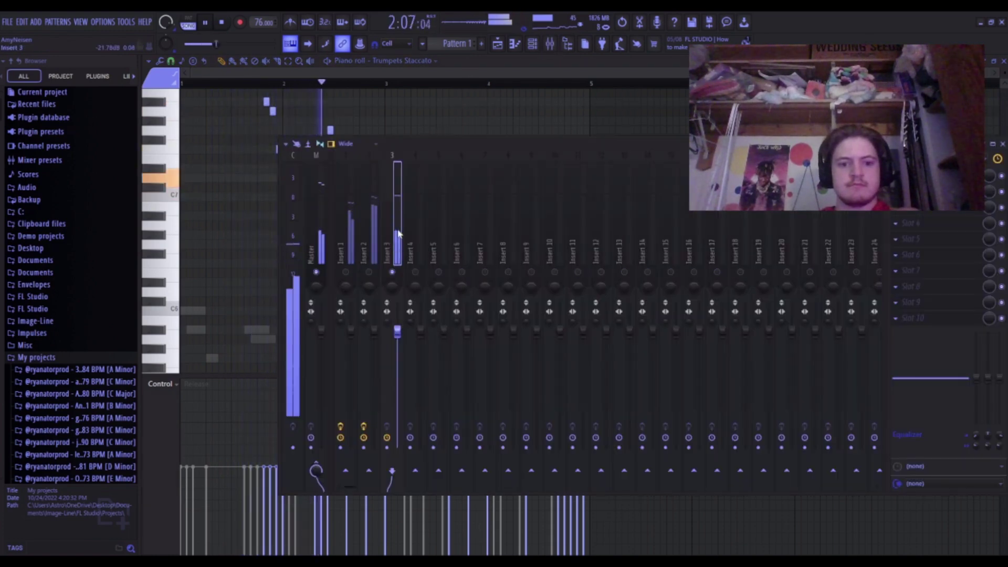
{"action": "key", "text": "space"}
{"action": "left_click", "coordinate": [594, 497]}
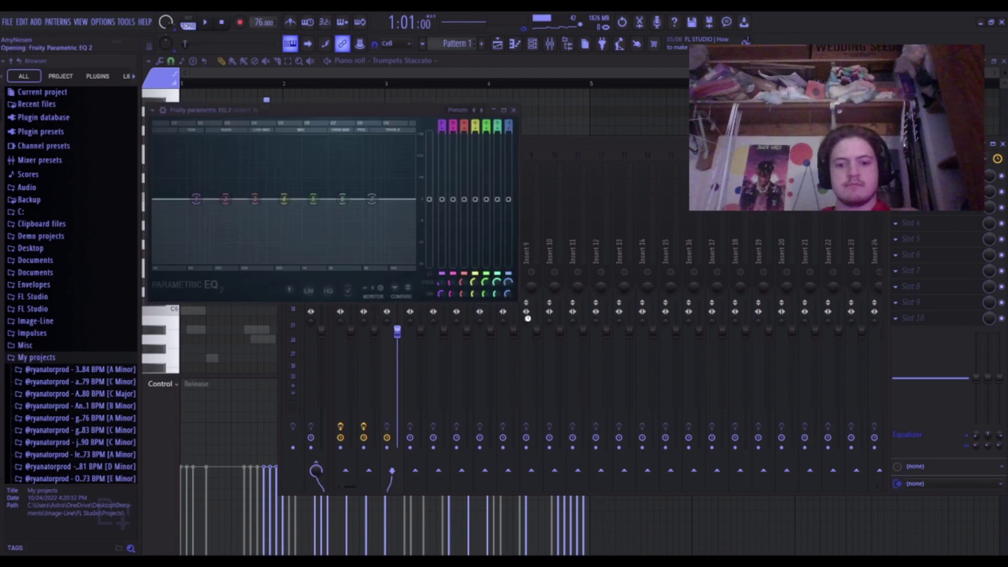
{"action": "left_click", "coordinate": [481, 109]}
Shape the Insert 3 EQ during playback: raise the high-pass cutoff into the mids, cut band 5, and slightly lower the treble cutoff.
{"action": "key", "text": "space"}
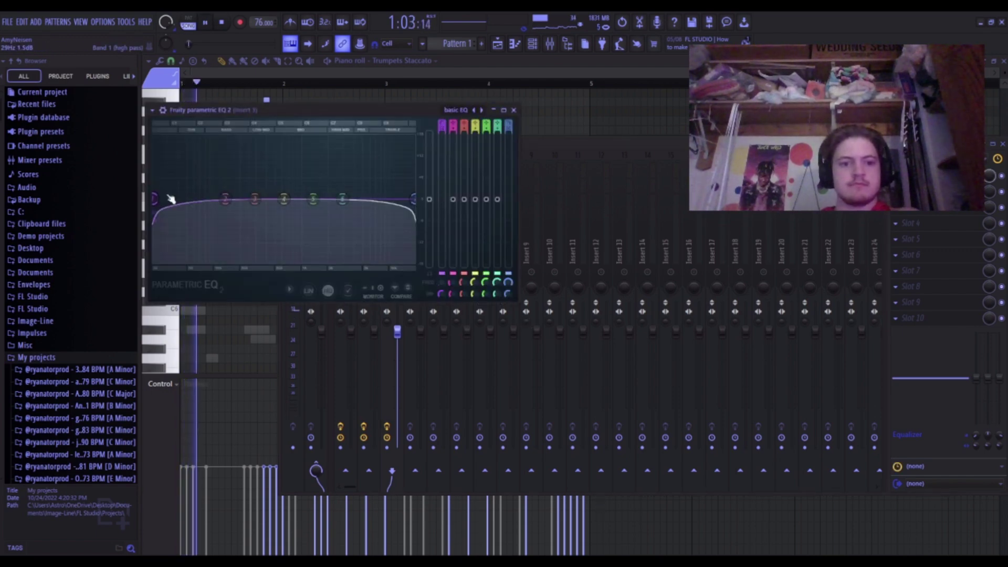
{"action": "left_click_drag", "start_coordinate": [169, 198], "coordinate": [324, 224]}
{"action": "left_click_drag", "start_coordinate": [414, 200], "coordinate": [411, 200]}
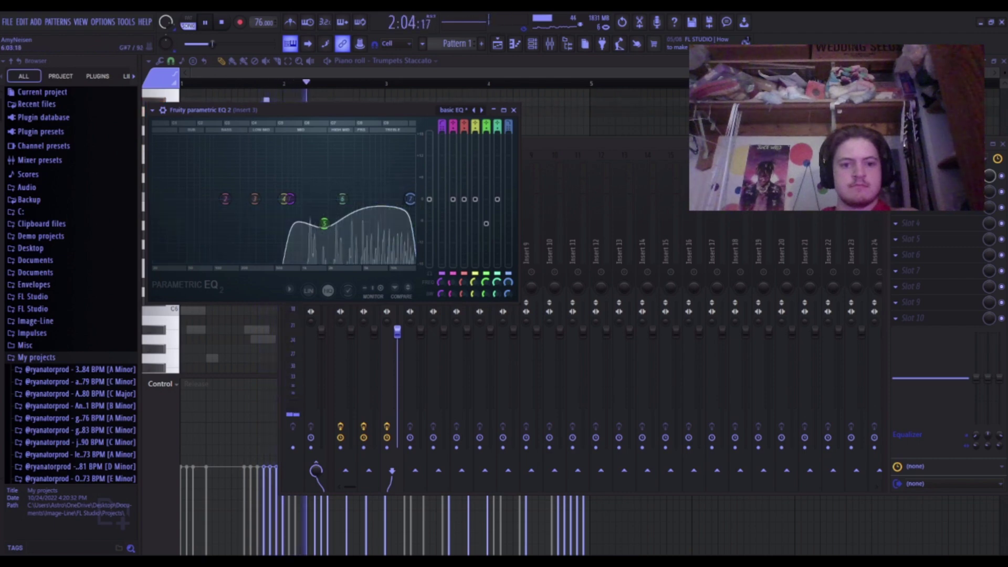
{"action": "key", "text": "space"}
Load Cymatics Memory in effect slot 2 of Insert 3 with the Noisy Tape preset, and adjust the slot's mix level against the full mix.
{"action": "left_click", "coordinate": [563, 179]}
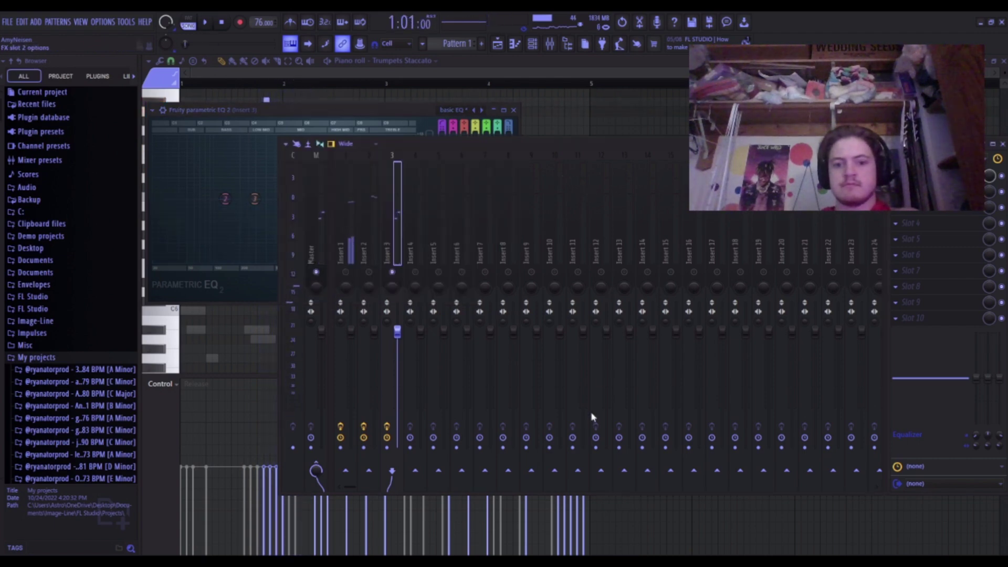
{"action": "left_click", "coordinate": [527, 111]}
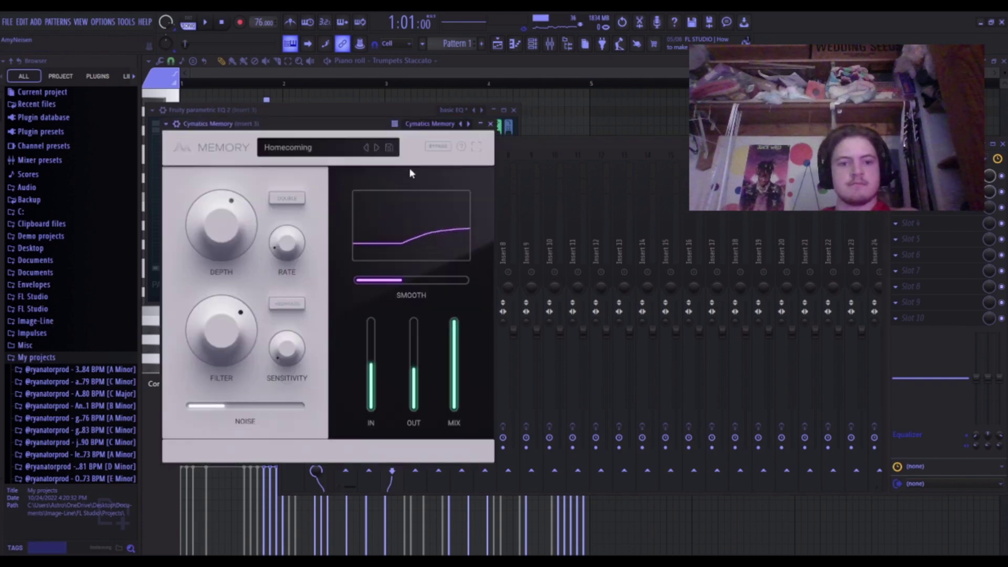
{"action": "left_click", "coordinate": [377, 148]}
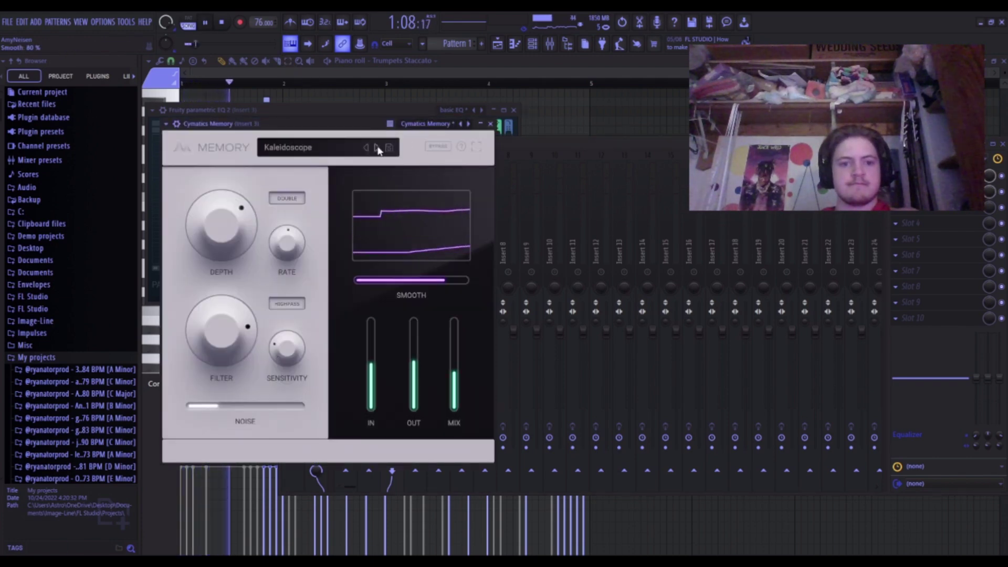
{"action": "left_click", "coordinate": [377, 148]}
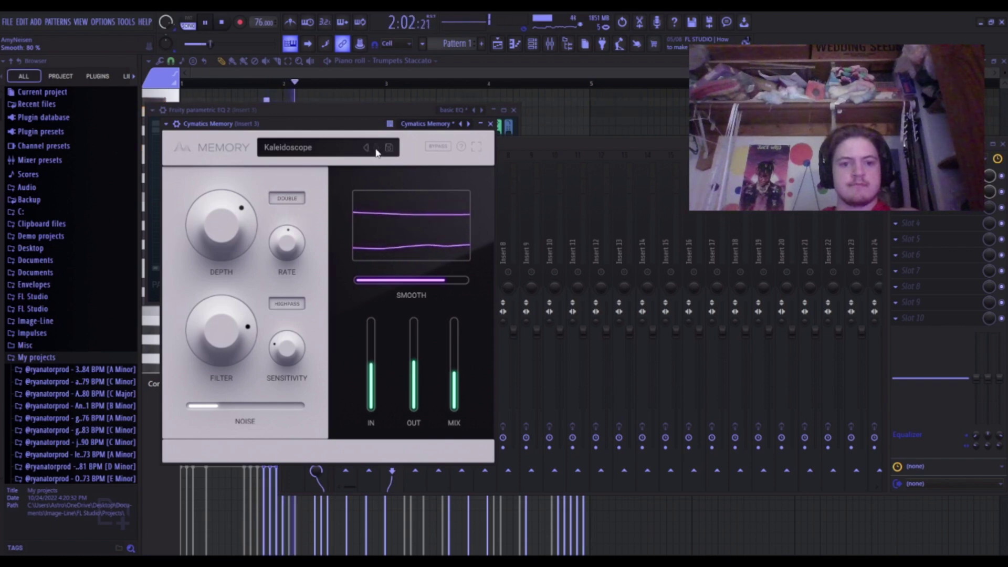
{"action": "left_click", "coordinate": [377, 150]}
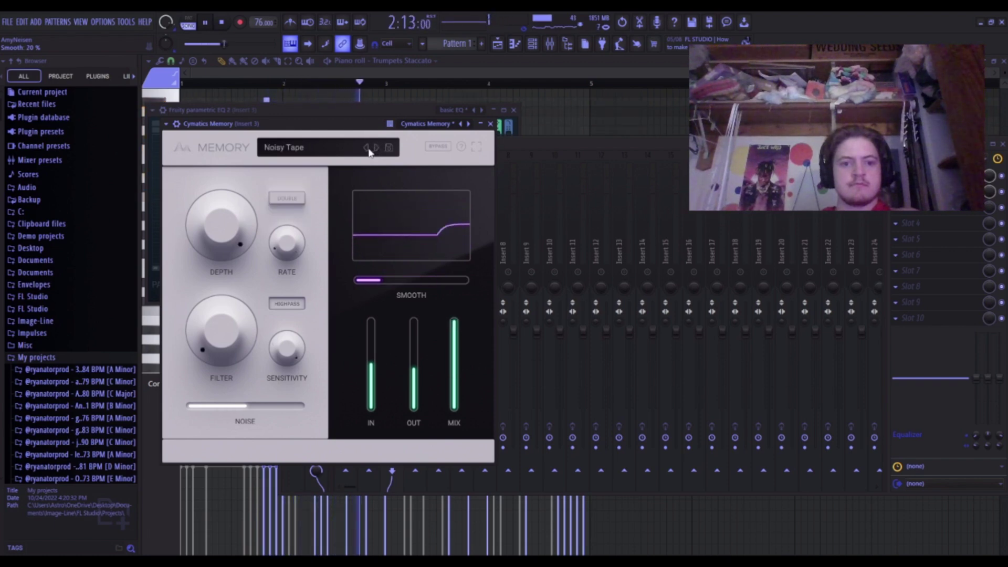
{"action": "left_click", "coordinate": [491, 123]}
{"action": "key", "text": "space"}
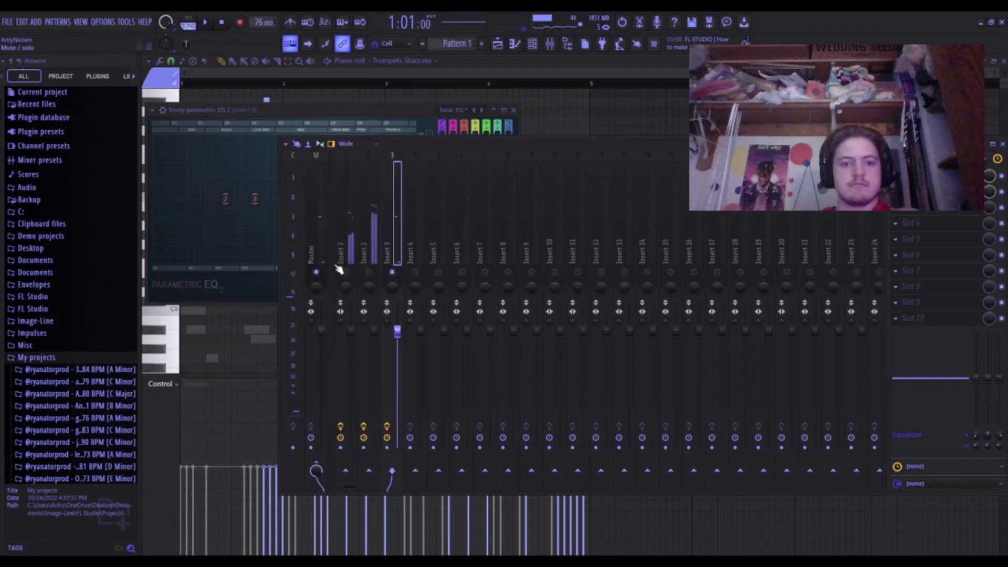
{"action": "key", "text": "space"}
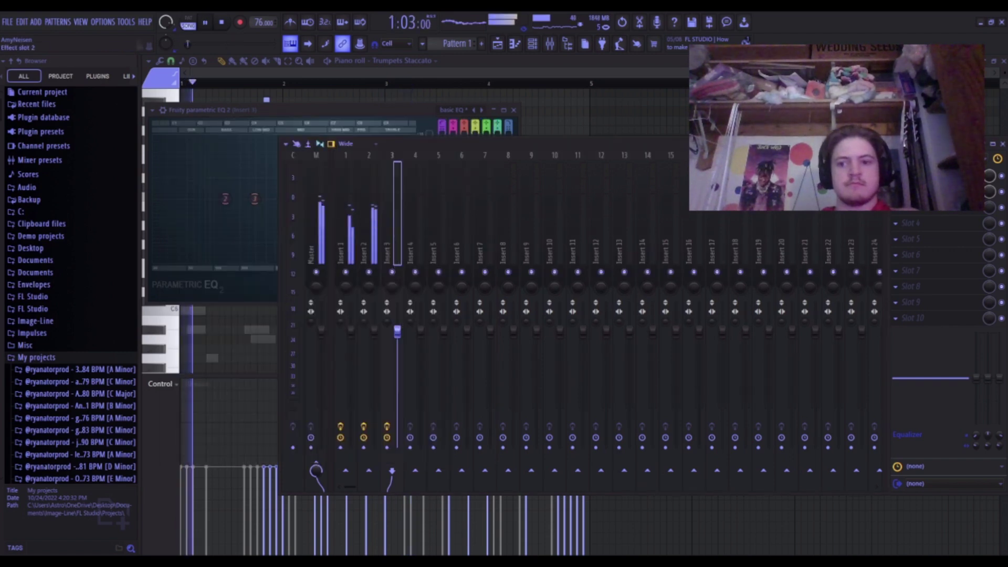
{"action": "mouse_move", "coordinate": [988, 193]}
{"action": "left_mouse_down"}
{"action": "mouse_move", "coordinate": [988, 221]}
{"action": "mouse_move", "coordinate": [989, 189]}
{"action": "left_mouse_up"}
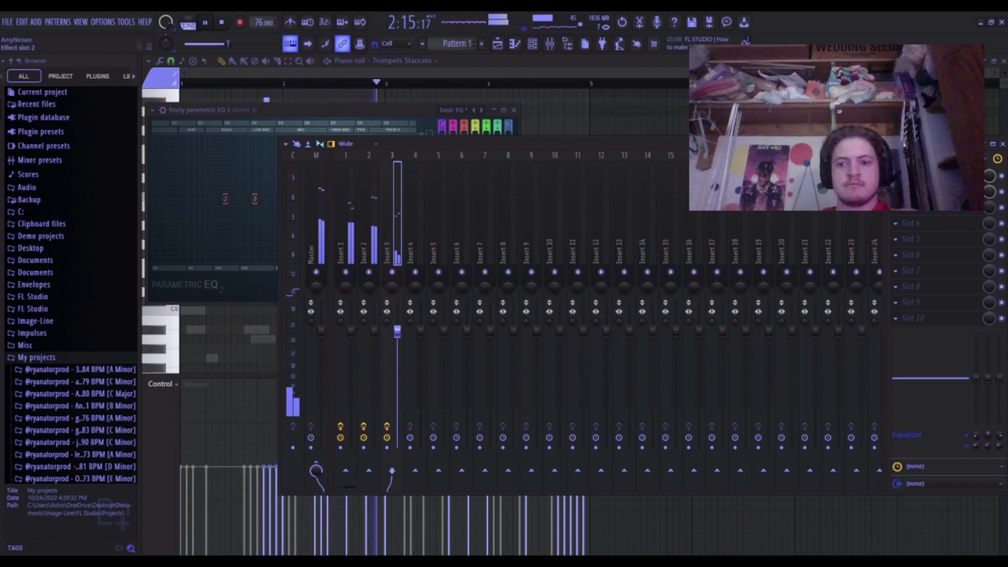
Switch the Cymatics Memory preset on Insert 3 to Scanner, and solo Insert 3 again before stopping playback.
{"action": "left_click", "coordinate": [934, 192]}
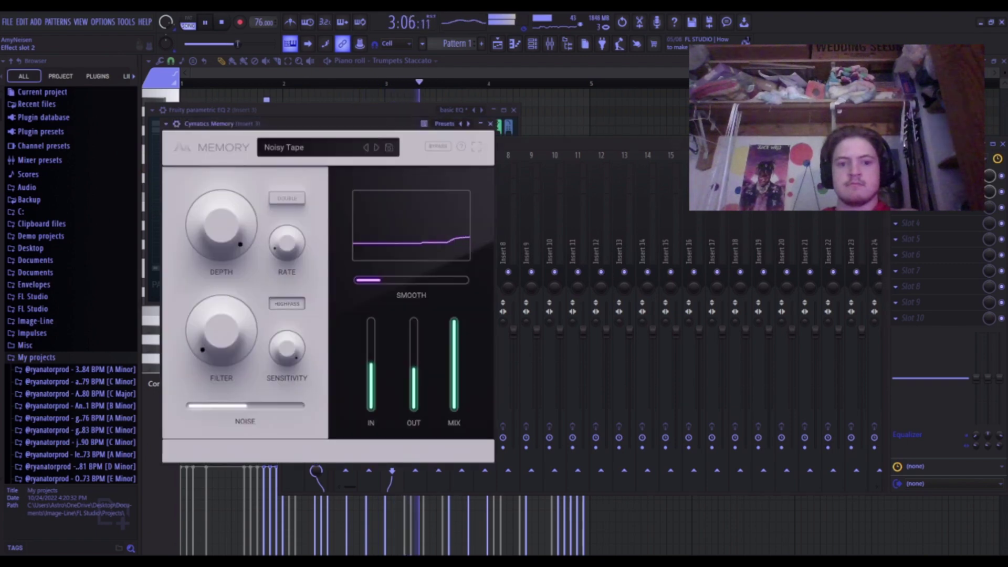
{"action": "left_click", "coordinate": [376, 148]}
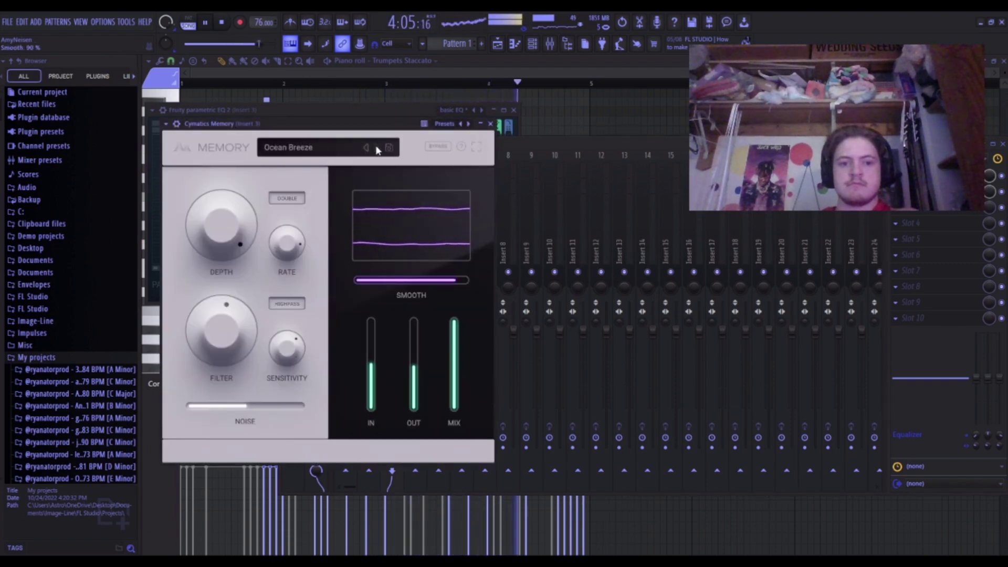
{"action": "left_click", "coordinate": [377, 149]}
{"action": "left_click", "coordinate": [376, 148]}
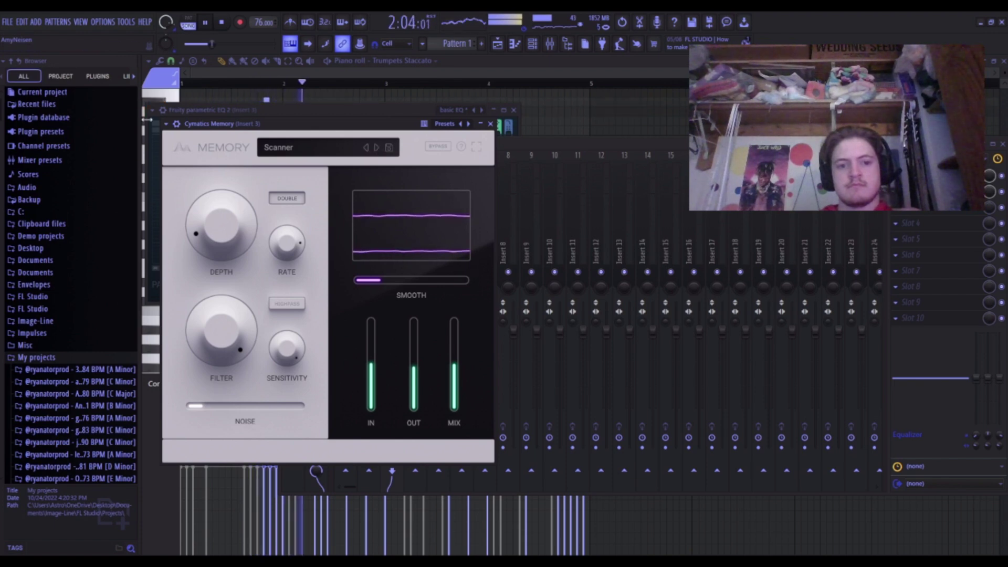
{"action": "key", "text": "Escape"}
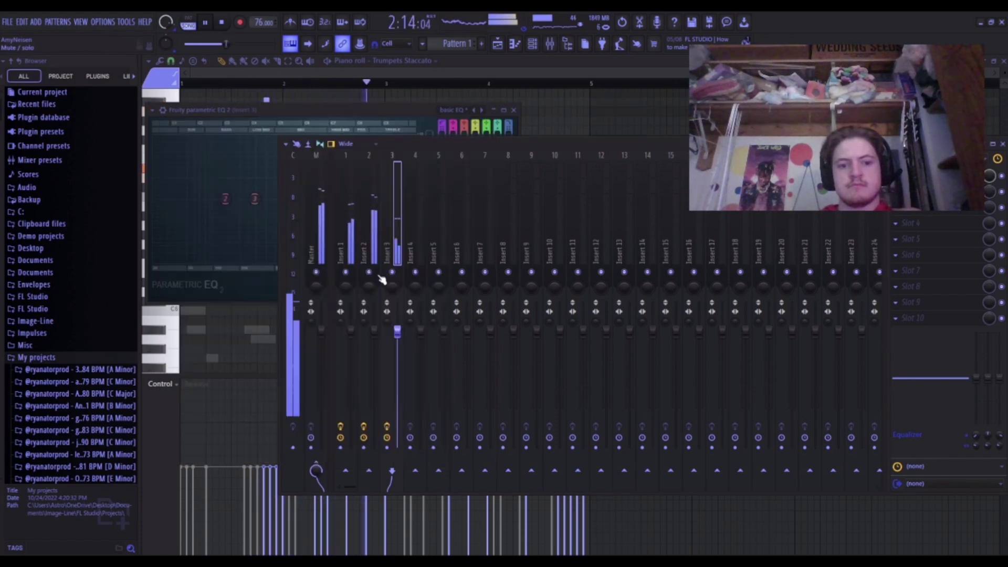
{"action": "right_click", "coordinate": [392, 271]}
{"action": "key", "text": "space"}
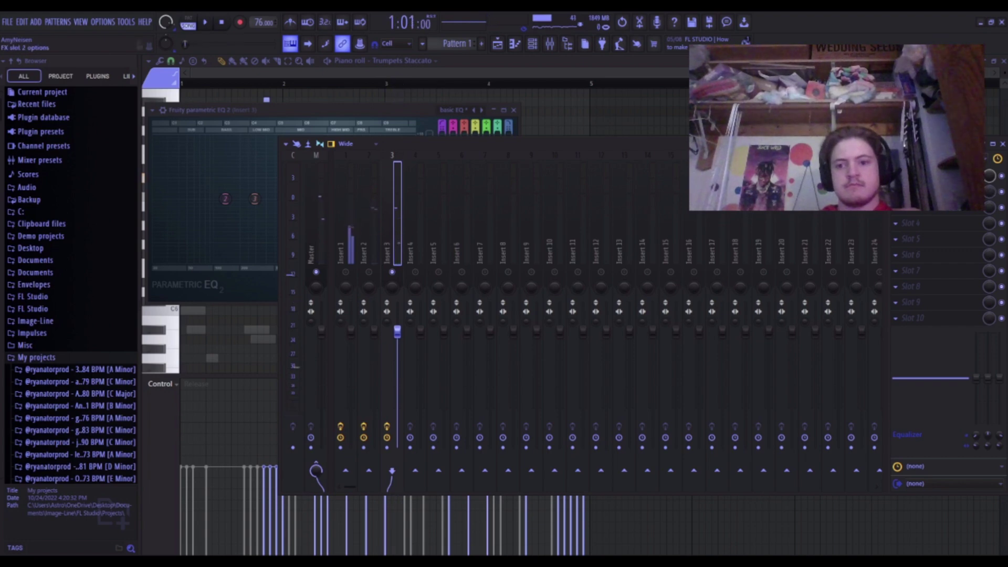
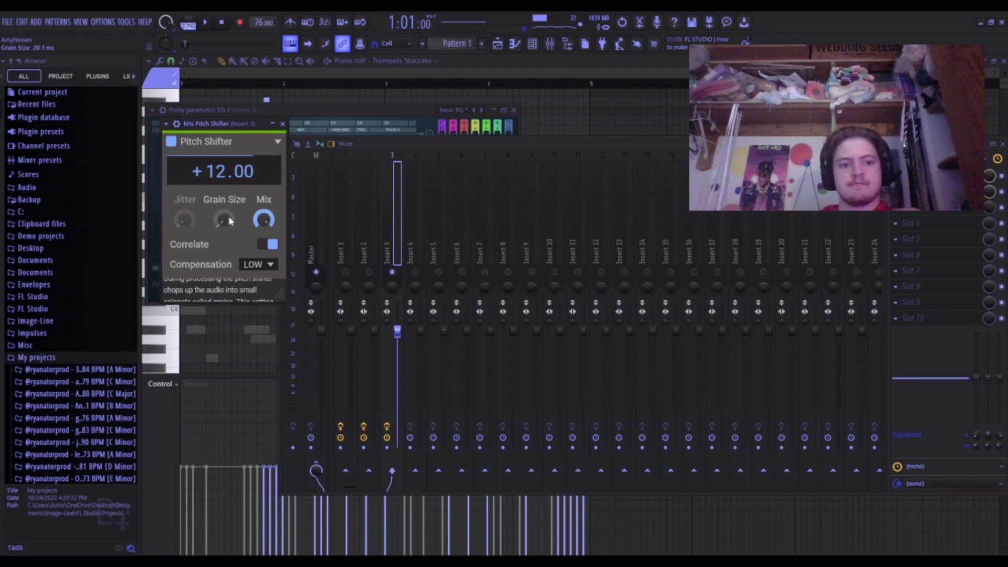
Set the Pitch Shifter's compensation on Insert 3 to High.
{"action": "left_click", "coordinate": [262, 267]}
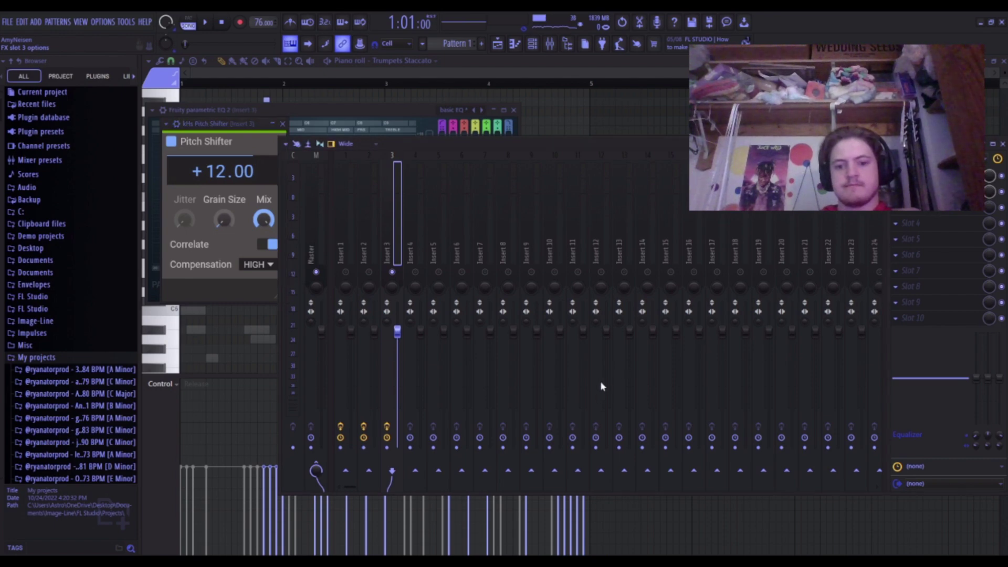
Try Cymatics Deja Vu in slot 3 of Insert 3 during playback with a 1/8 loop and smooth at -100%.
{"action": "key", "text": "space"}
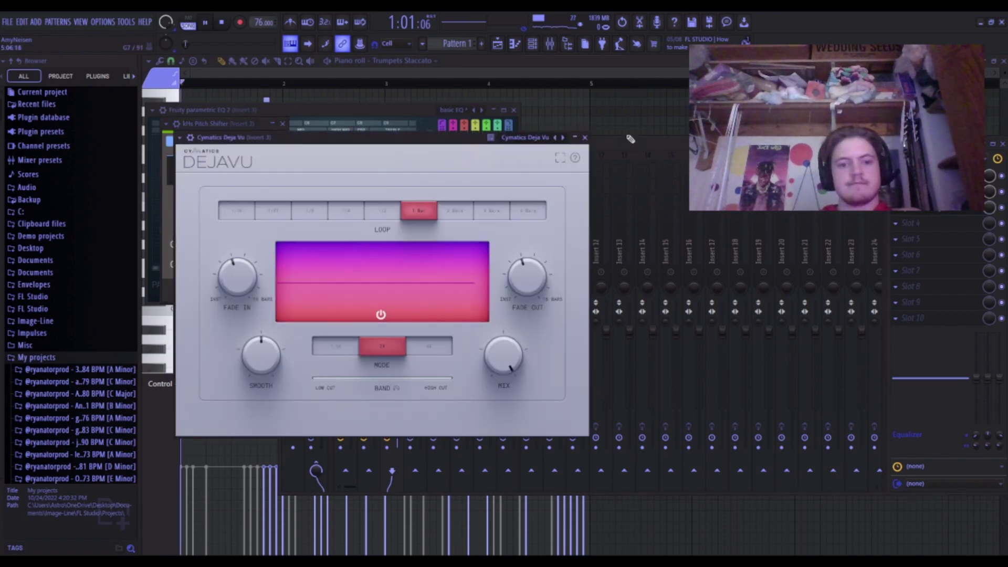
{"action": "left_click", "coordinate": [344, 210]}
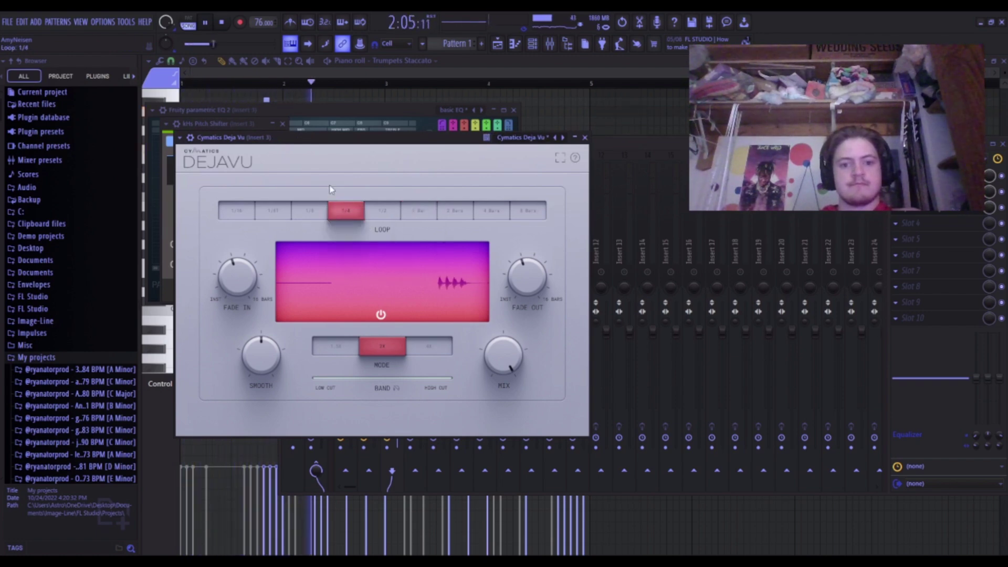
{"action": "left_click", "coordinate": [310, 210]}
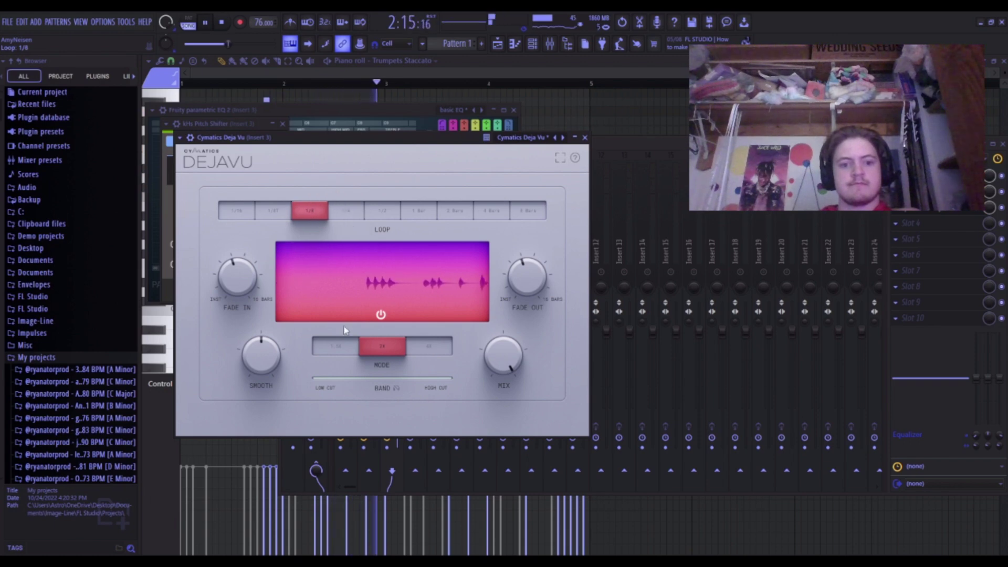
{"action": "mouse_move", "coordinate": [272, 362]}
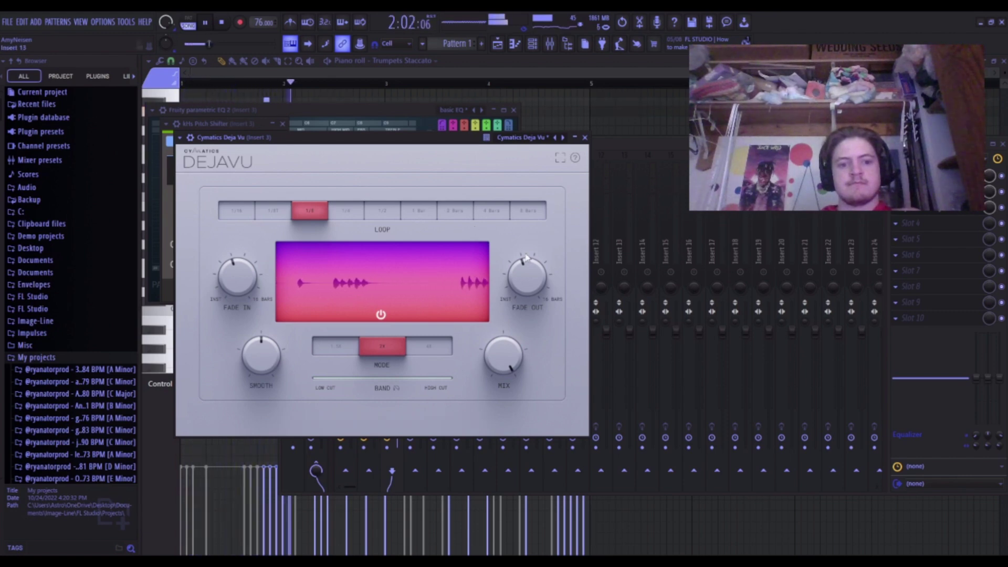
{"action": "left_click_drag", "start_coordinate": [261, 344], "coordinate": [241, 506]}
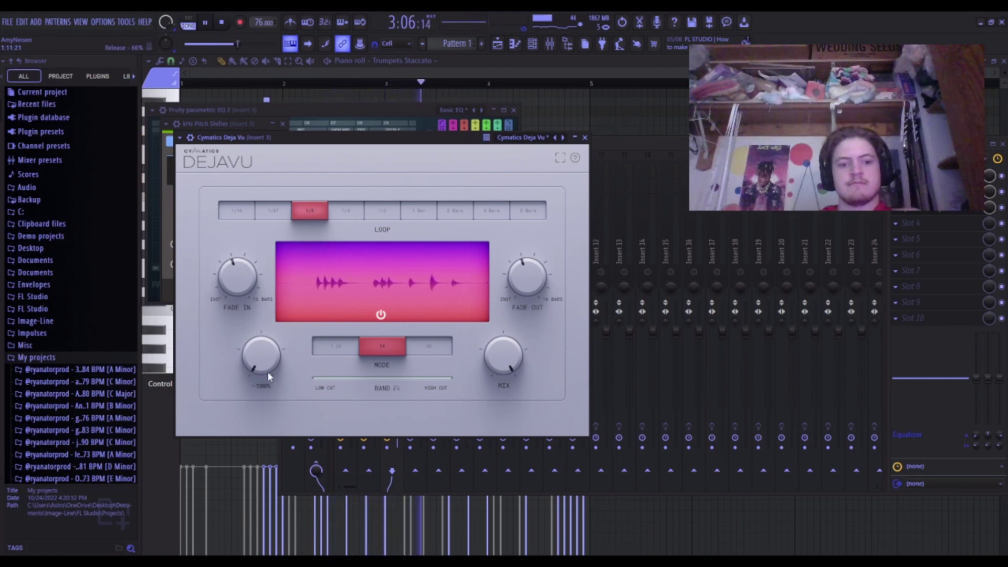
Load ValhallaSupermassive in slot 4 of Insert 3, and pull band 6 of the first Parametric EQ 2 down into the treble.
{"action": "left_click", "coordinate": [662, 152]}
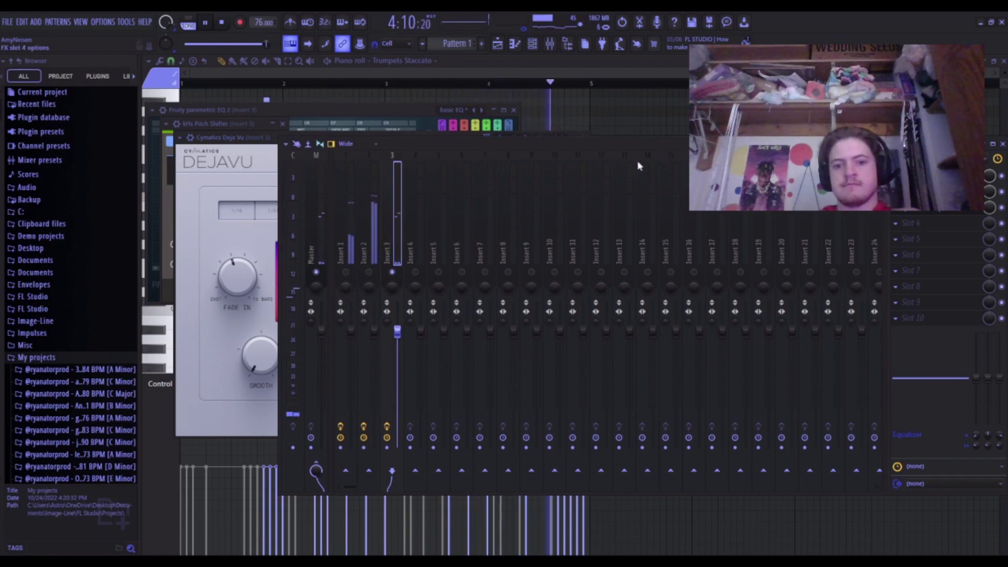
{"action": "left_click", "coordinate": [620, 193]}
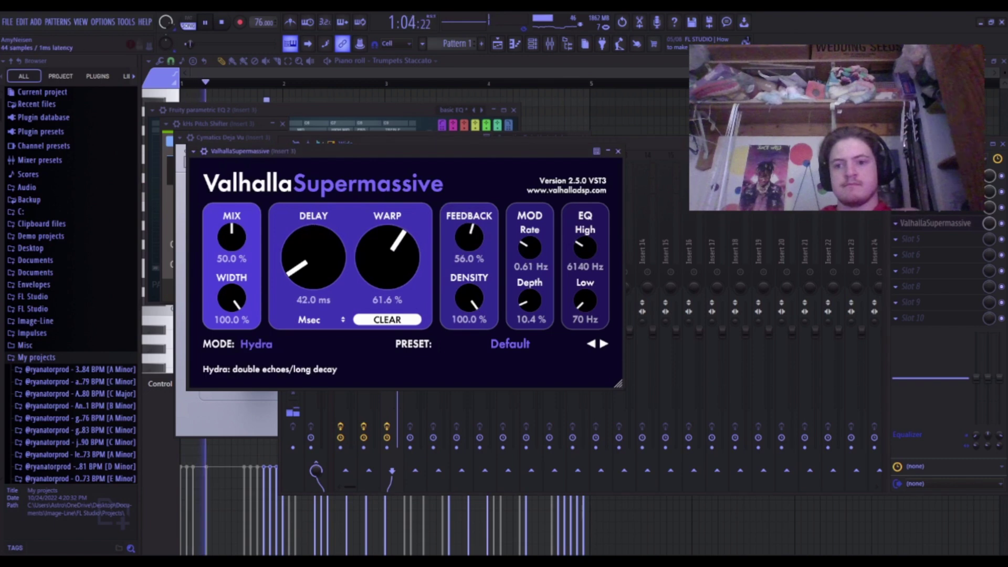
{"action": "left_click", "coordinate": [934, 176]}
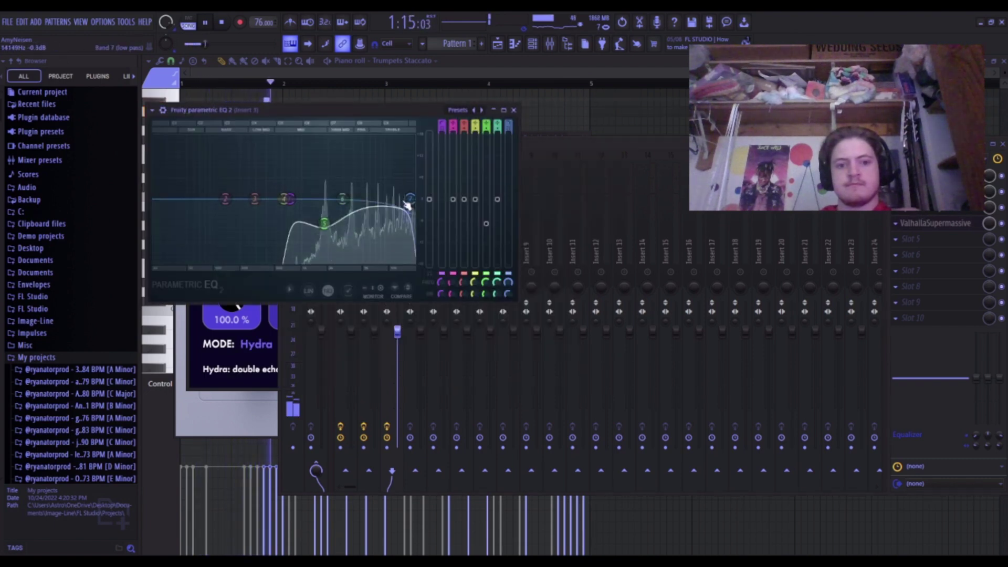
{"action": "left_click_drag", "start_coordinate": [342, 199], "coordinate": [402, 223]}
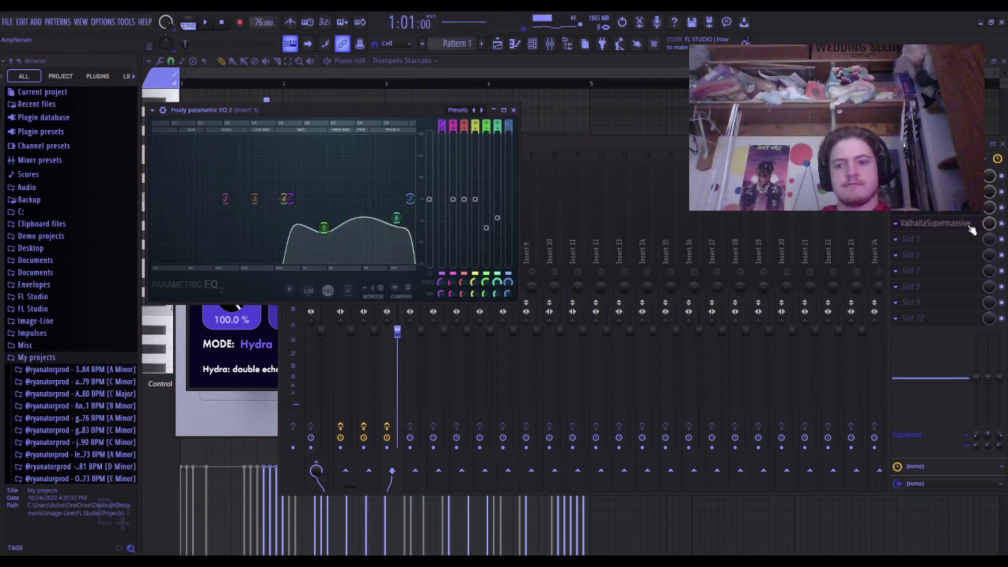
Try Fruity Love Philter in slot 5 of Insert 3, auditioning its presets during playback up to 10 pattern highpass with LP LFO.
{"action": "left_click", "coordinate": [965, 246]}
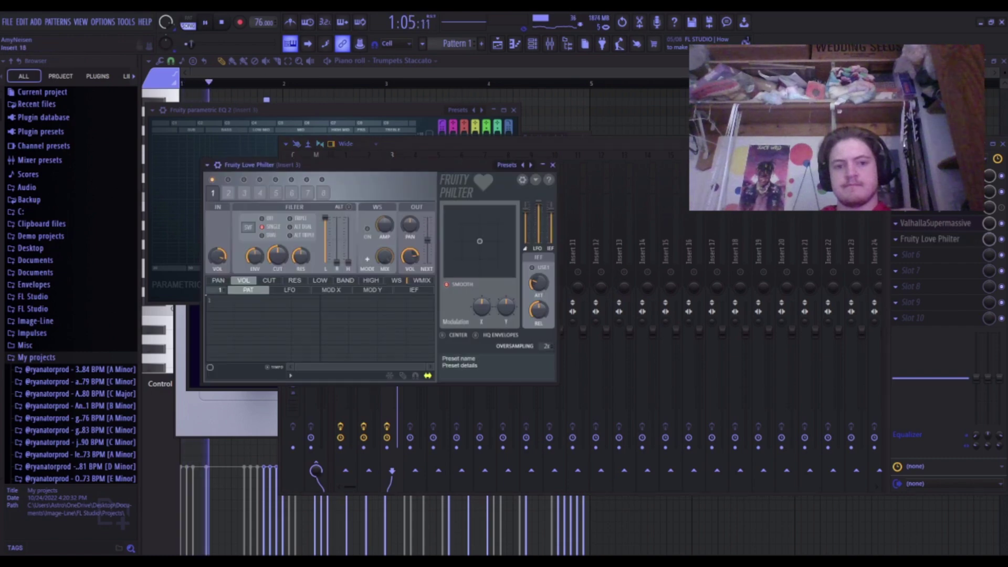
{"action": "left_click", "coordinate": [552, 164]}
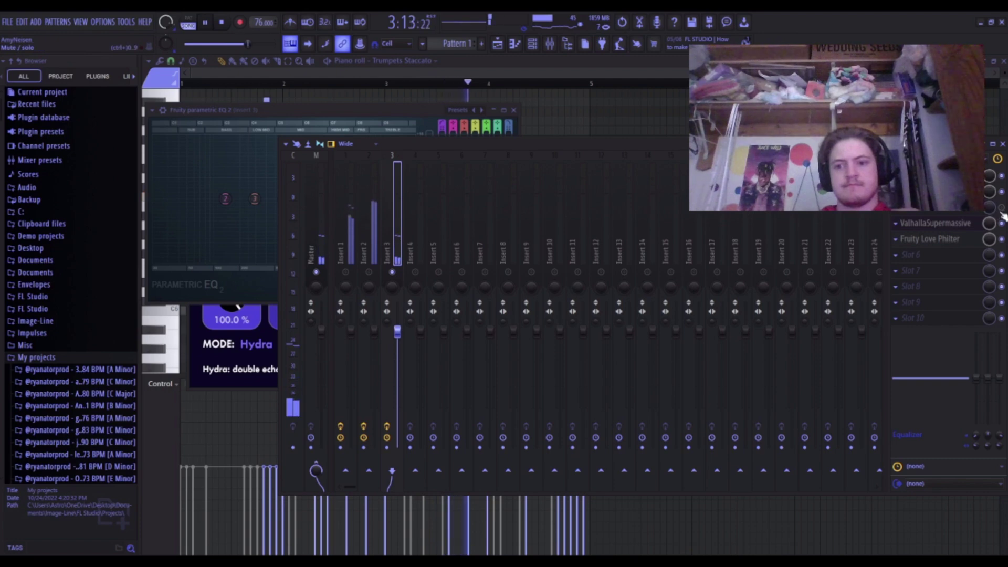
{"action": "left_click", "coordinate": [934, 238]}
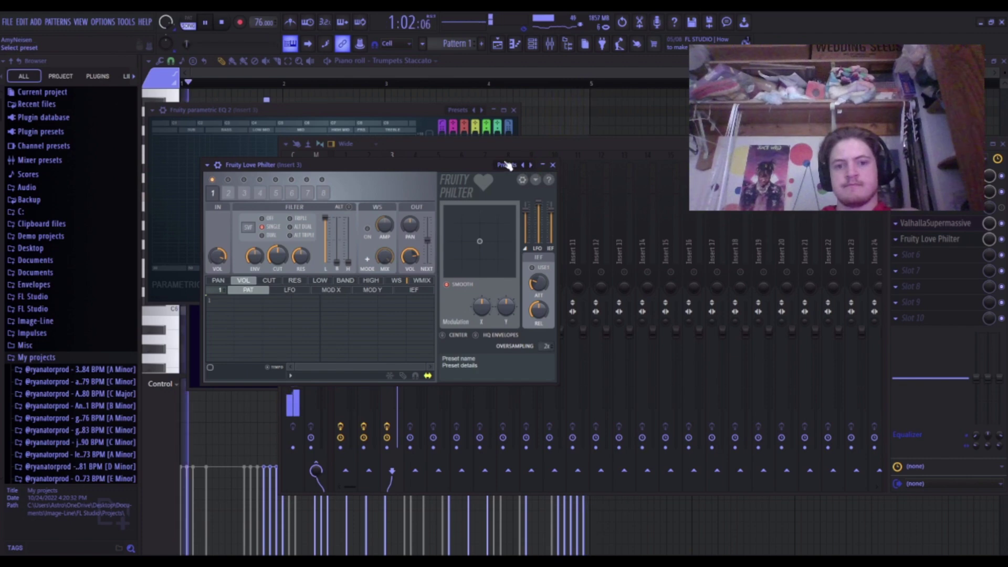
{"action": "left_click", "coordinate": [548, 192]}
{"action": "left_click", "coordinate": [532, 165]}
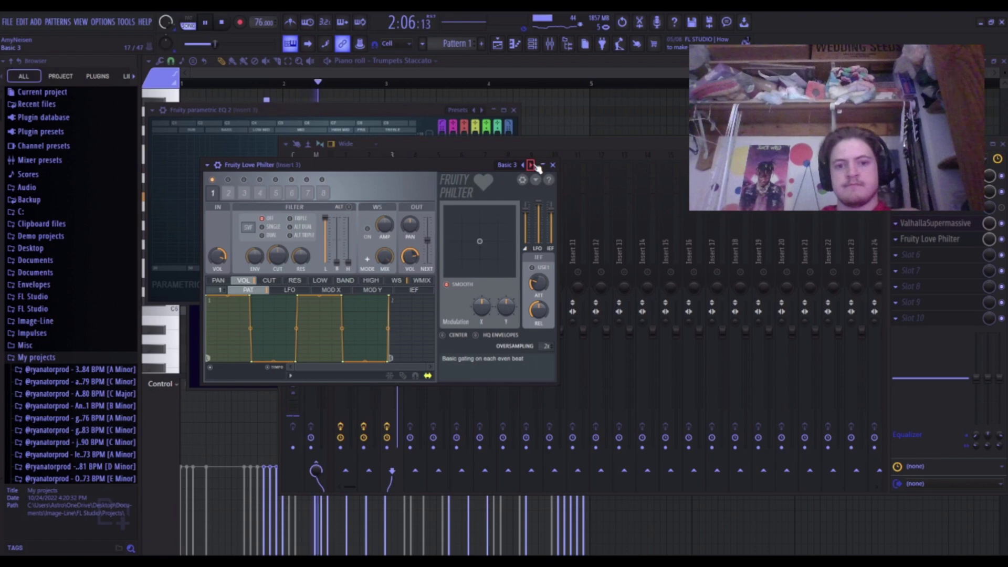
{"action": "left_click", "coordinate": [532, 165]}
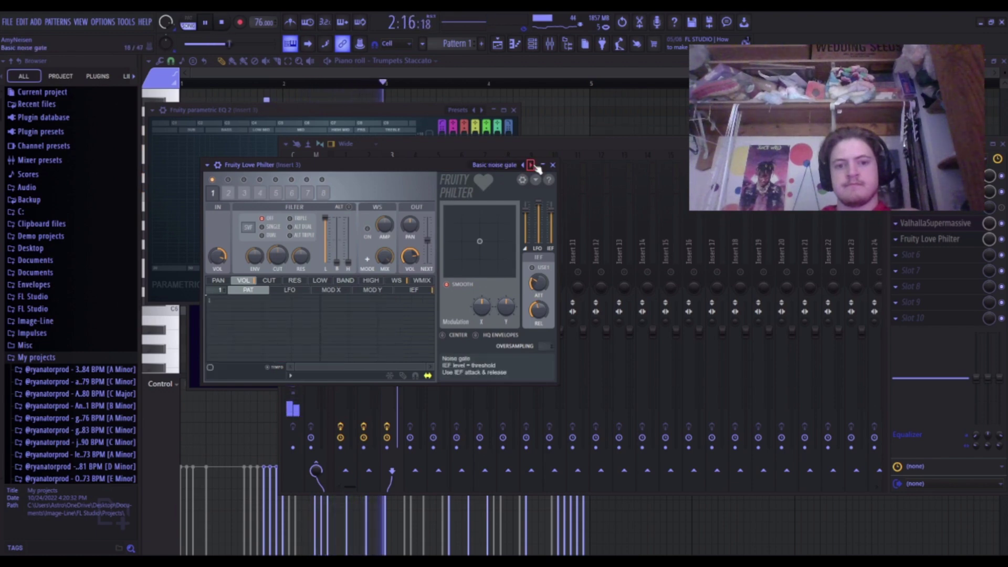
{"action": "left_click", "coordinate": [531, 164]}
{"action": "left_click", "coordinate": [531, 165]}
{"action": "left_click", "coordinate": [531, 165]}
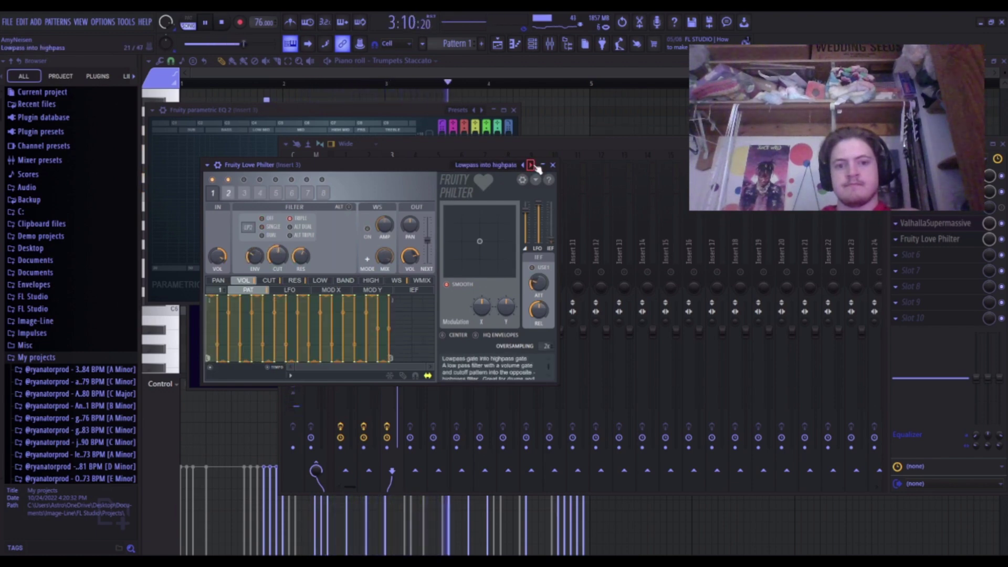
{"action": "left_click", "coordinate": [531, 165]}
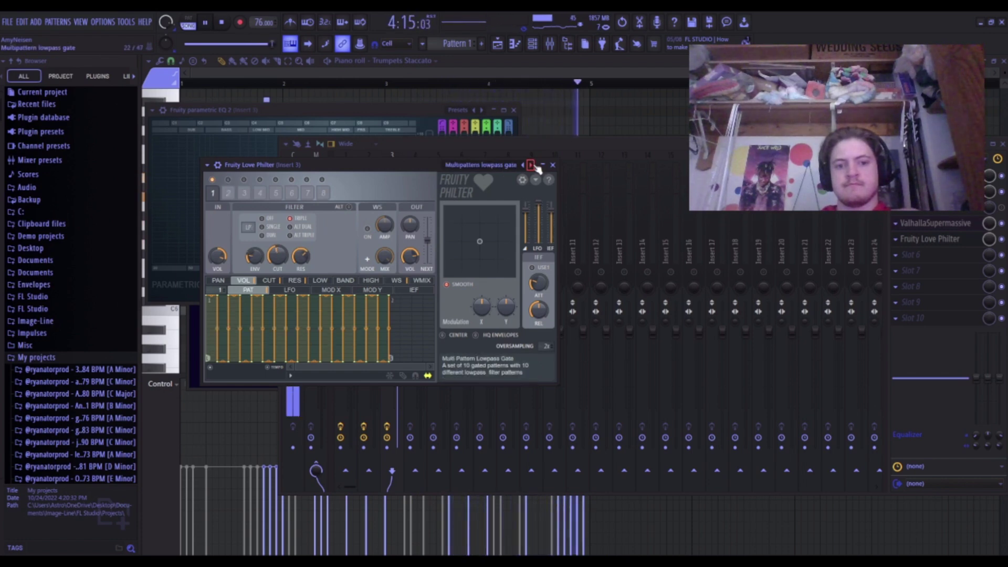
{"action": "left_click", "coordinate": [531, 165]}
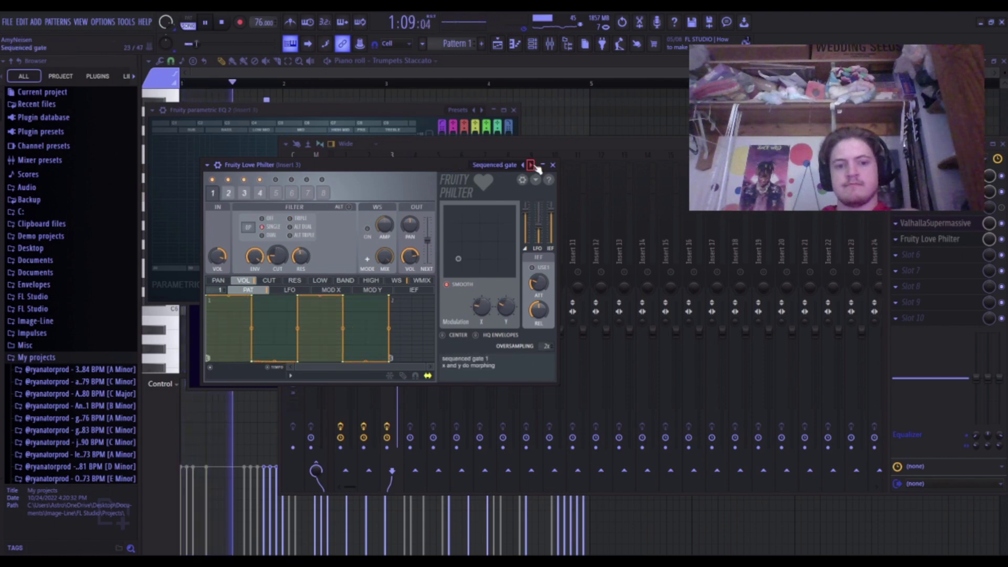
{"action": "left_click", "coordinate": [531, 165]}
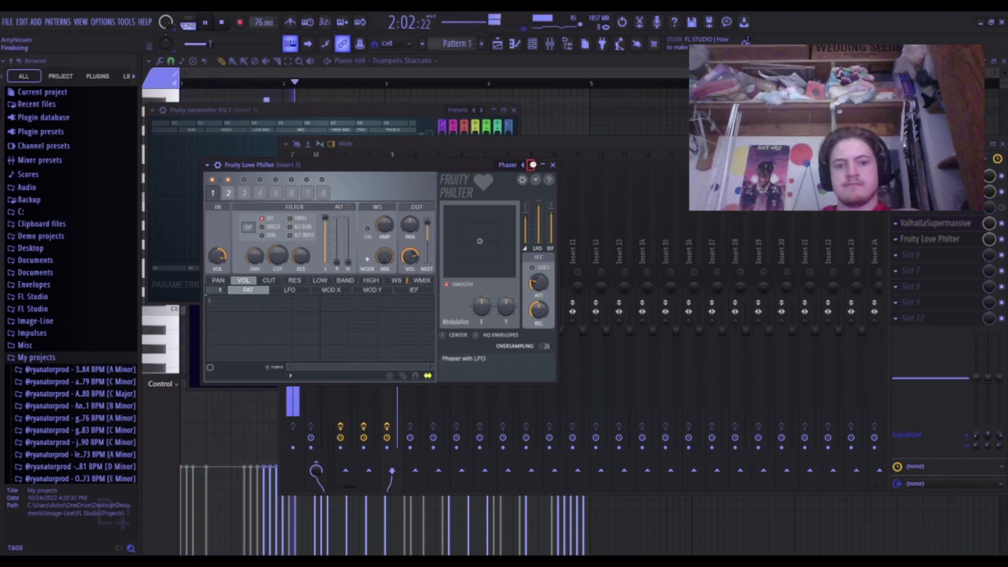
{"action": "left_click", "coordinate": [531, 165]}
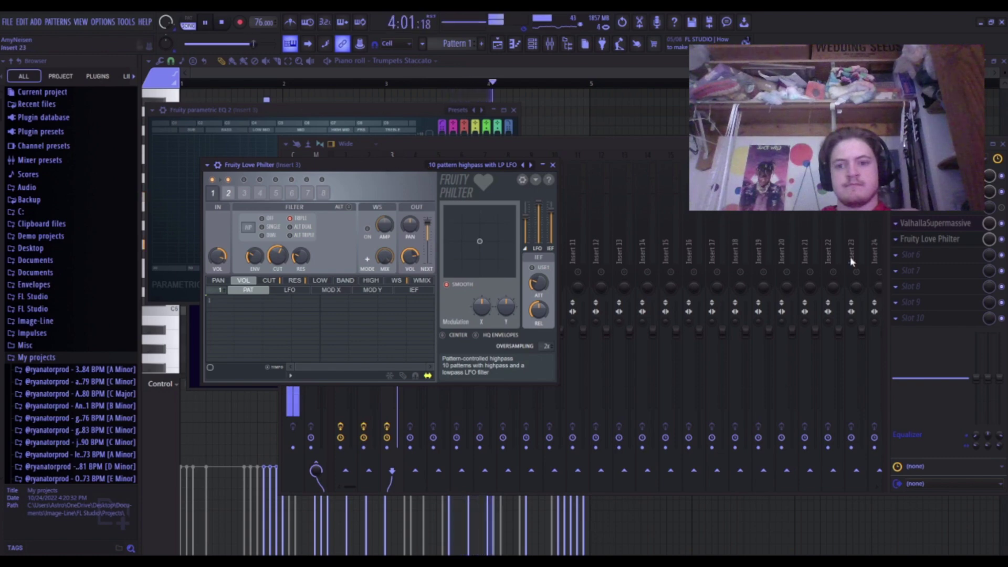
Try a second Fruity Love Philter in slot 6 of Insert 3 with the Simple lowpass preset, and remove it again.
{"action": "left_click", "coordinate": [682, 339]}
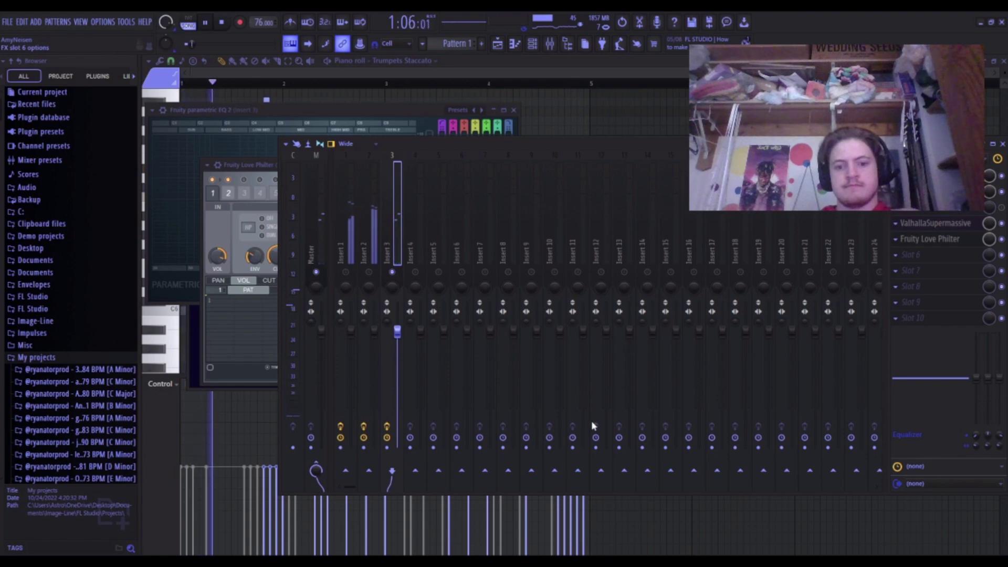
{"action": "left_click", "coordinate": [606, 472]}
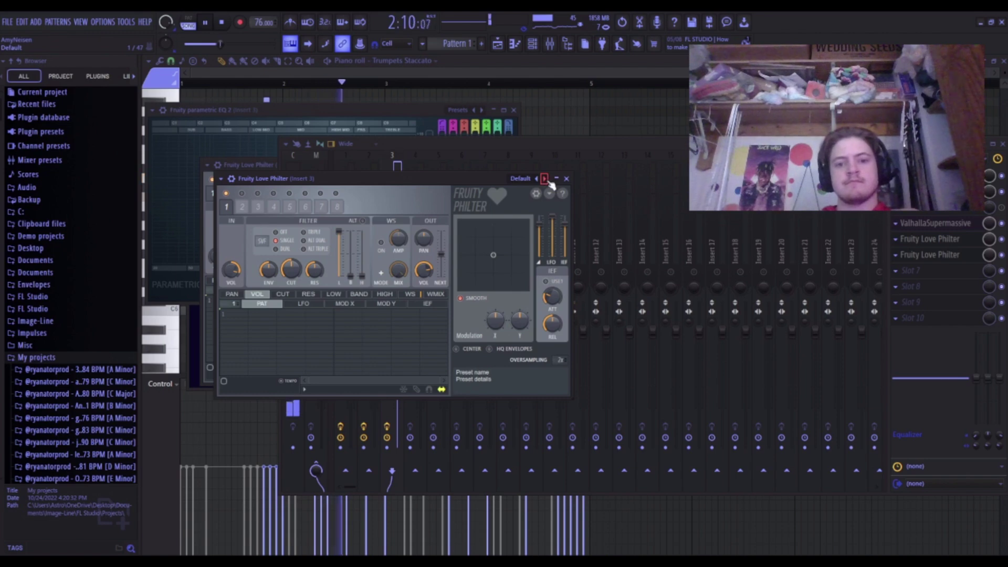
{"action": "left_click", "coordinate": [552, 127]}
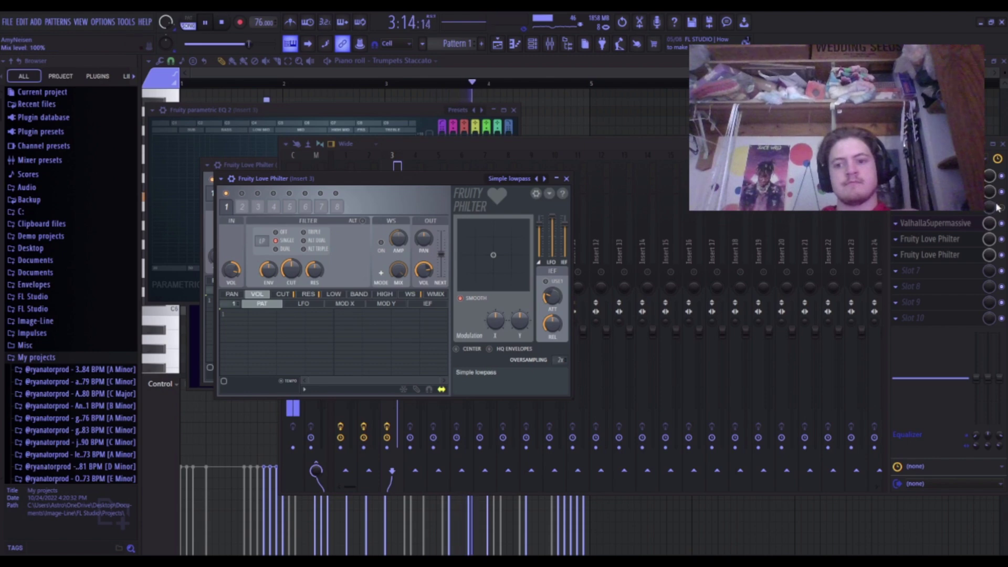
{"action": "left_click", "coordinate": [944, 239]}
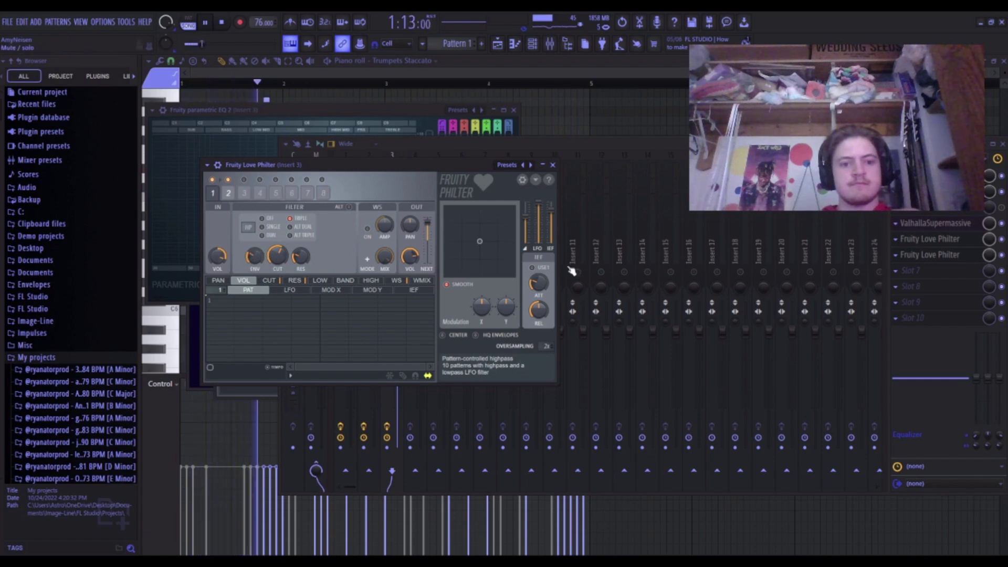
{"action": "left_click", "coordinate": [896, 268]}
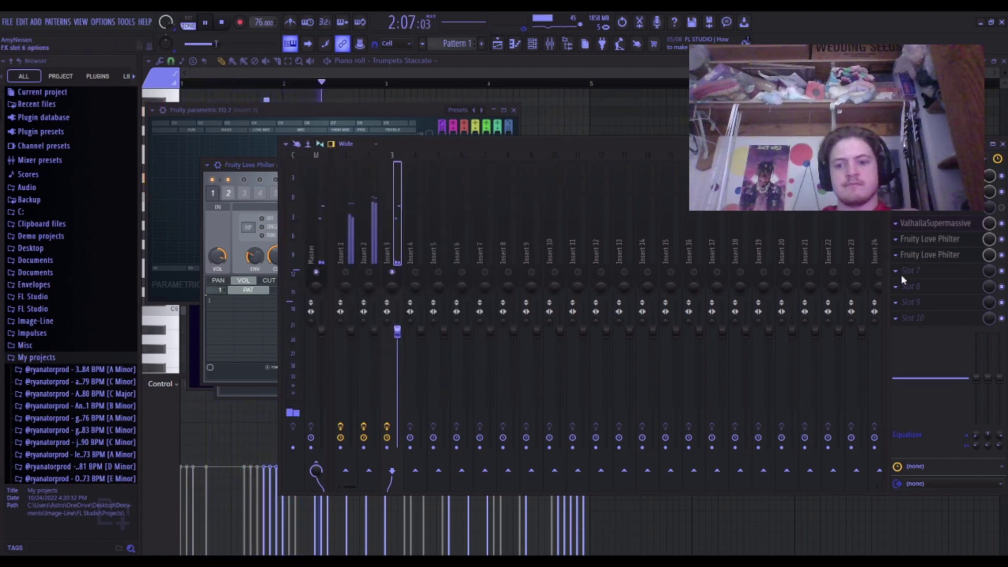
{"action": "left_click", "coordinate": [959, 276]}
Replace the slot 3 effect on Insert 3 with Fruity Parametric EQ 2 using the basic EQ preset, and raise its high-pass cutoff into the high mids.
{"action": "left_click", "coordinate": [896, 207]}
{"action": "left_click", "coordinate": [974, 211]}
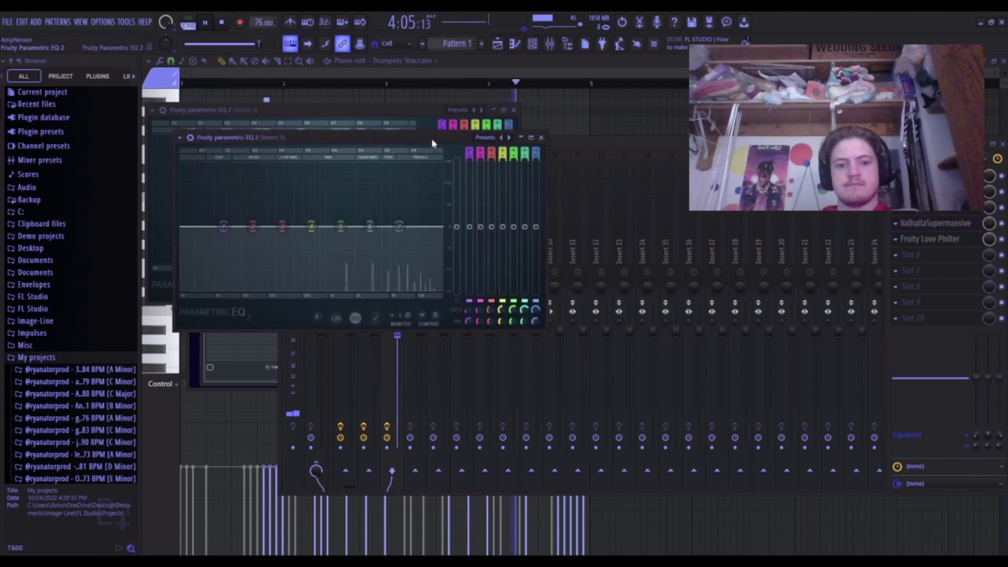
{"action": "left_click", "coordinate": [502, 139]}
{"action": "left_click", "coordinate": [502, 139]}
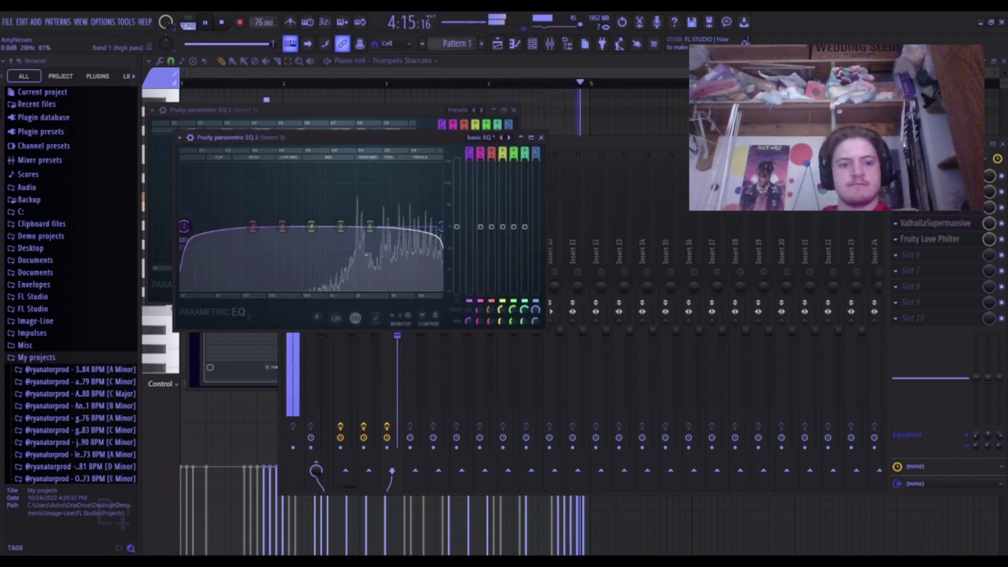
{"action": "left_click_drag", "start_coordinate": [182, 226], "coordinate": [341, 226]}
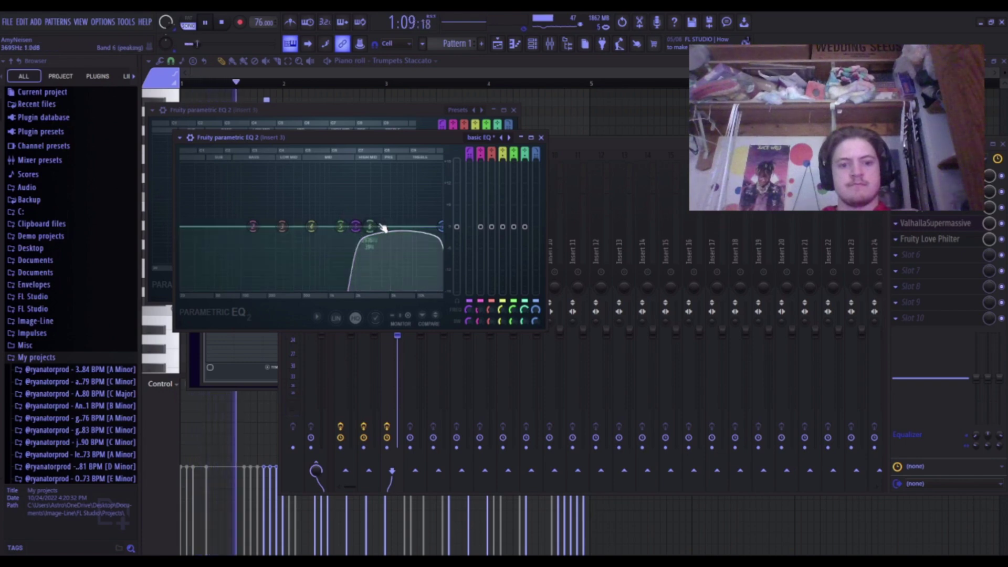
{"action": "left_click_drag", "start_coordinate": [440, 226], "coordinate": [425, 225]}
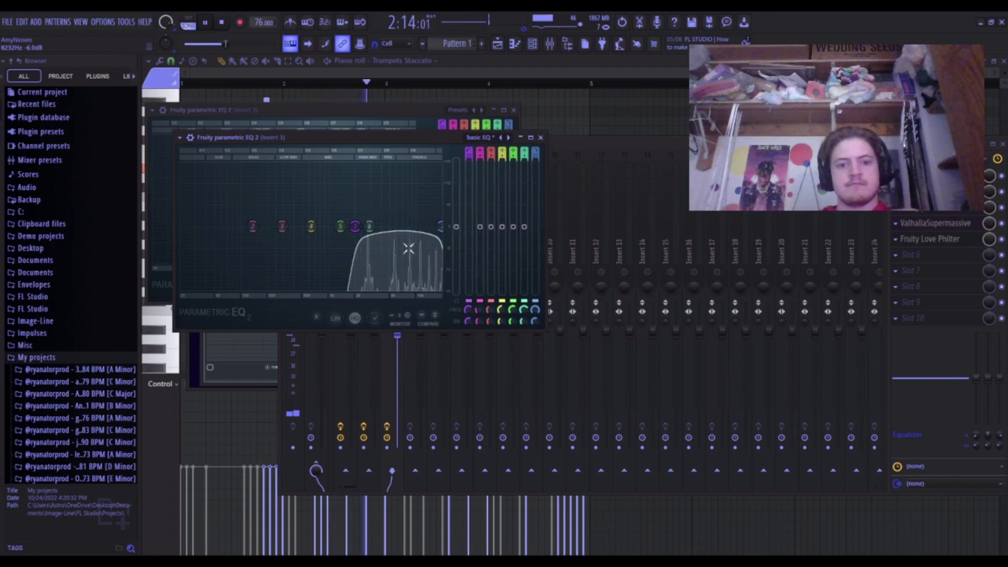
Raise Insert 3's volume to 106% against the full mix, and remove Fruity Love Philter from its slot 5.
{"action": "key", "text": "space"}
{"action": "key", "text": "F9"}
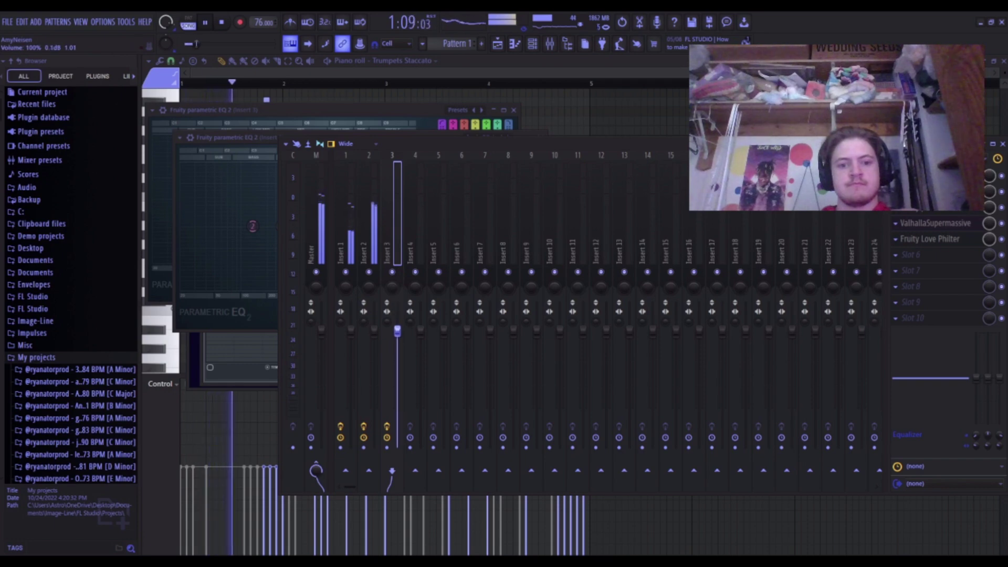
{"action": "left_click_drag", "start_coordinate": [397, 330], "coordinate": [399, 323]}
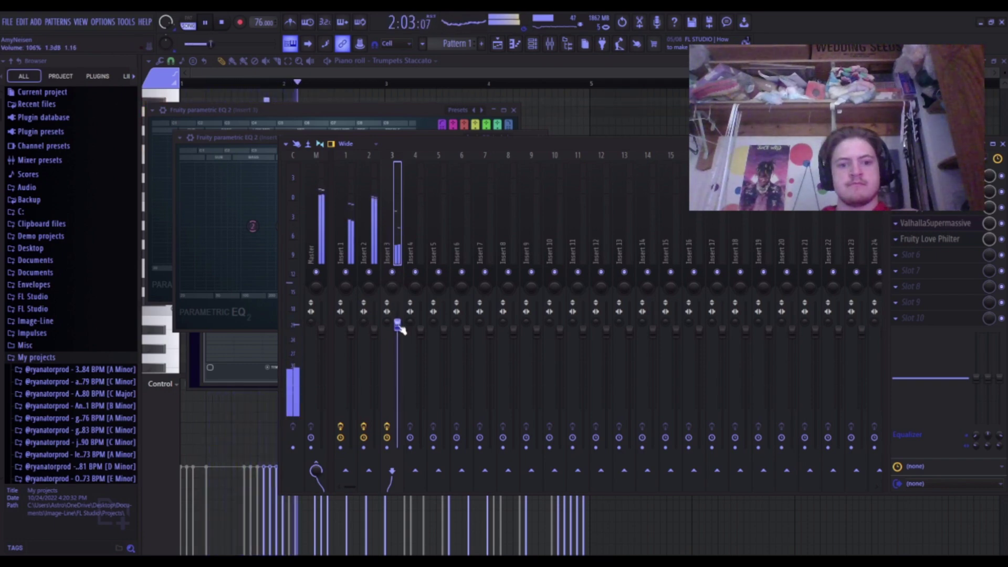
{"action": "left_click", "coordinate": [913, 253]}
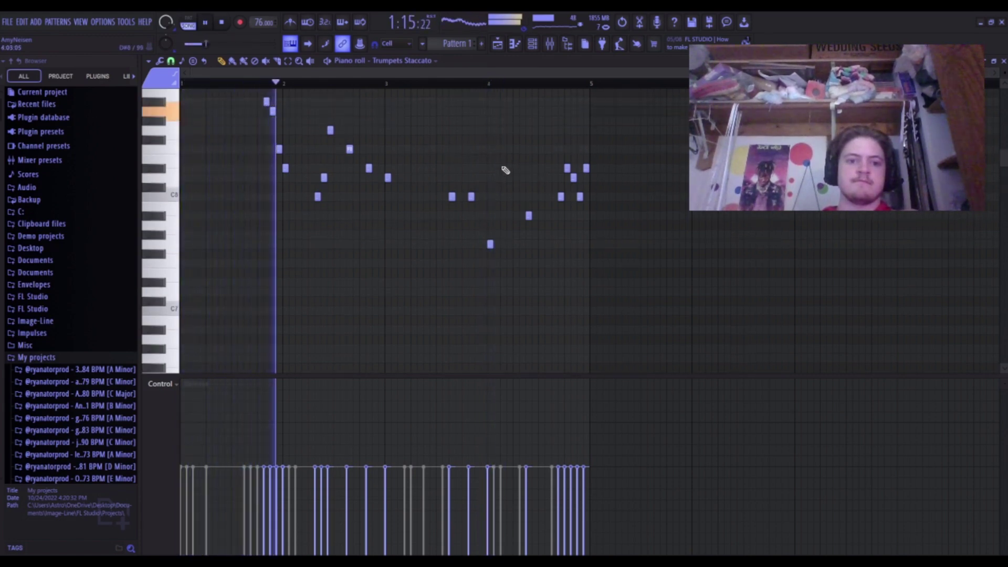
Transpose the Trumpets Staccato notes down one octave, and play Insert 3 soloed in the mixer.
{"action": "key", "text": "space"}
{"action": "key", "text": "ctrl+Down"}
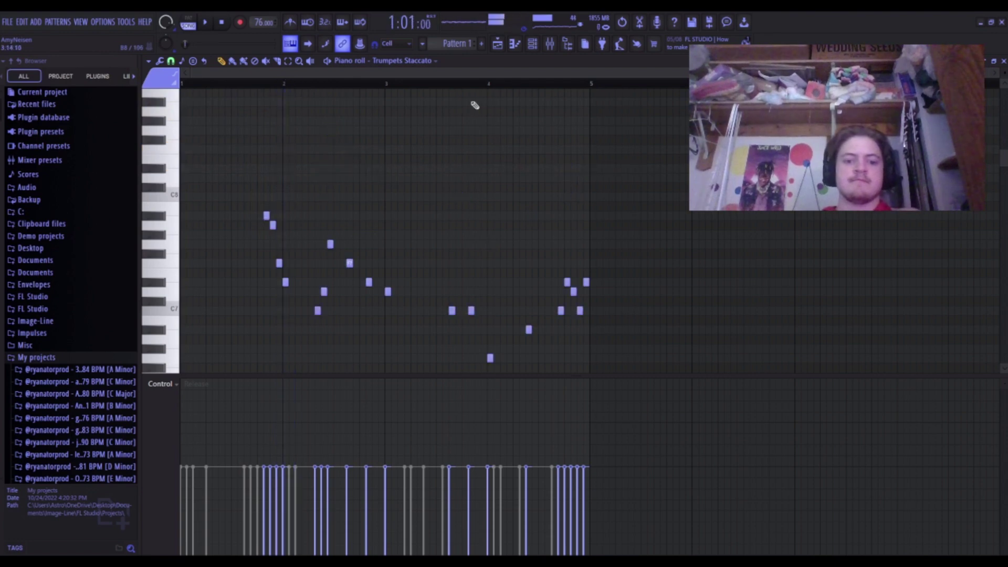
{"action": "left_click", "coordinate": [550, 44]}
{"action": "key", "text": "space"}
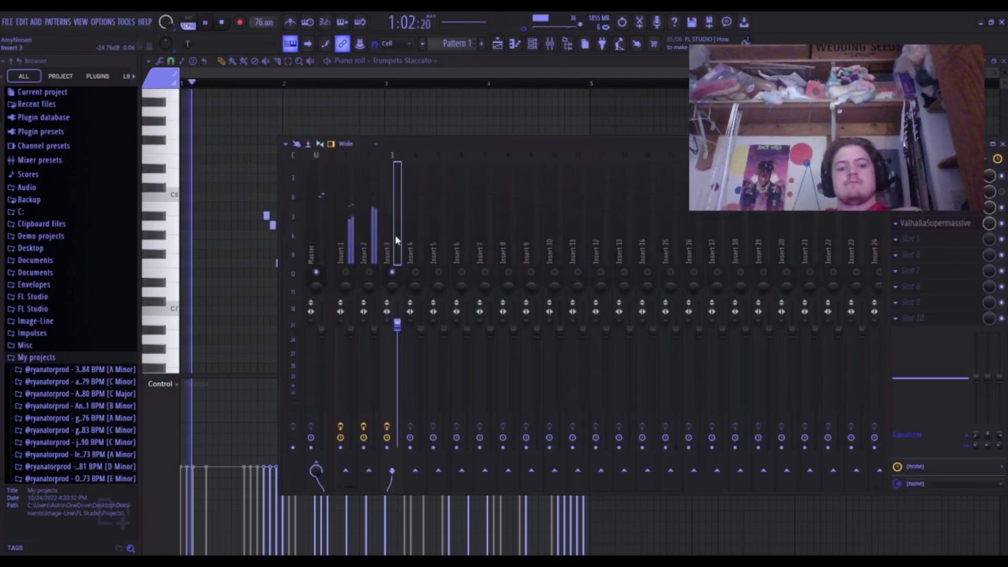
Switch Insert 3's slot 2 effect back on, add kHs Distortion to slot 5, and play the pattern.
{"action": "left_click", "coordinate": [1000, 192]}
{"action": "left_click", "coordinate": [934, 192]}
{"action": "left_click", "coordinate": [935, 192]}
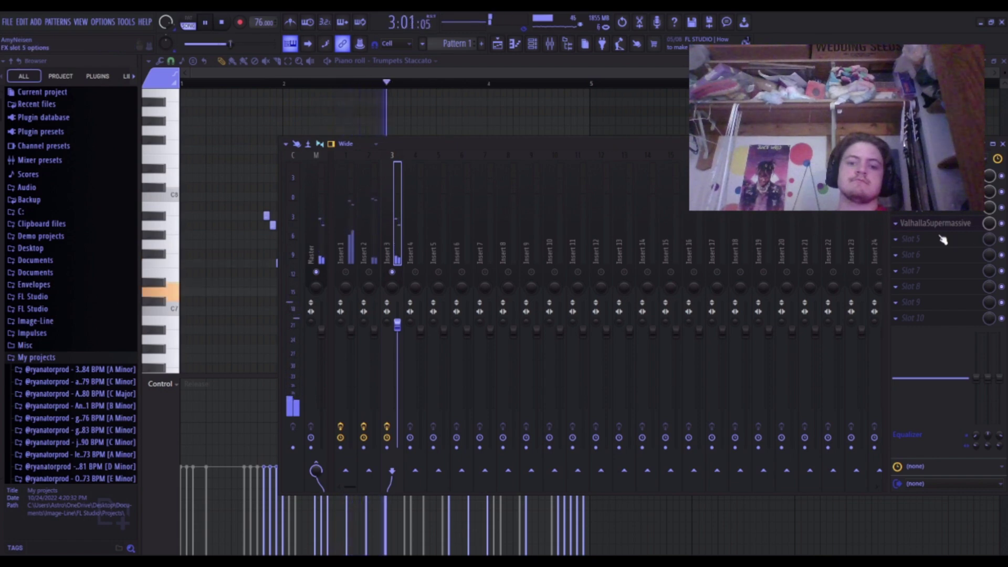
{"action": "key", "text": "space"}
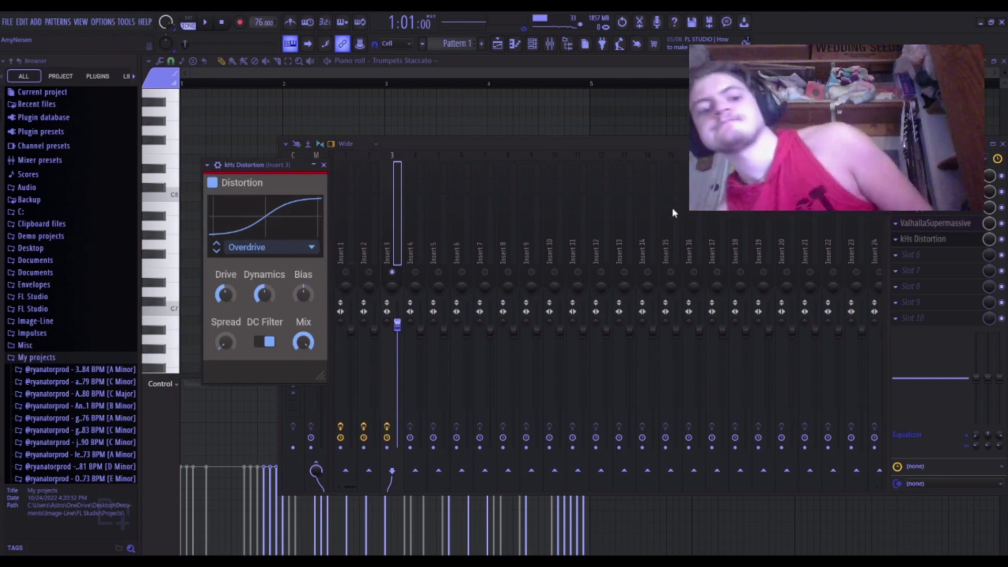
{"action": "key", "text": "space"}
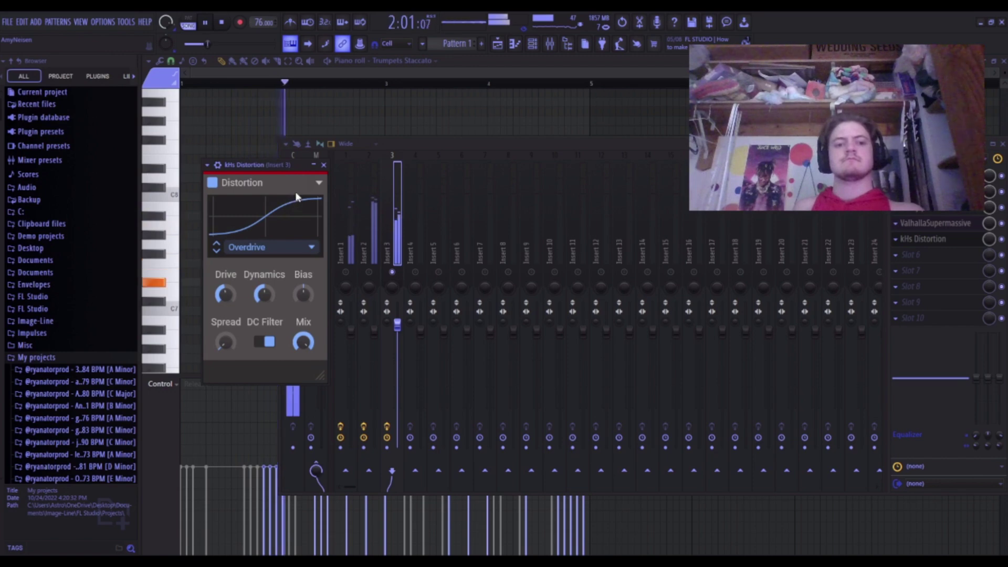
Audition the kHs Distortion types, including Saturate and Hard Clip, and settle on Overdrive.
{"action": "left_click", "coordinate": [311, 248]}
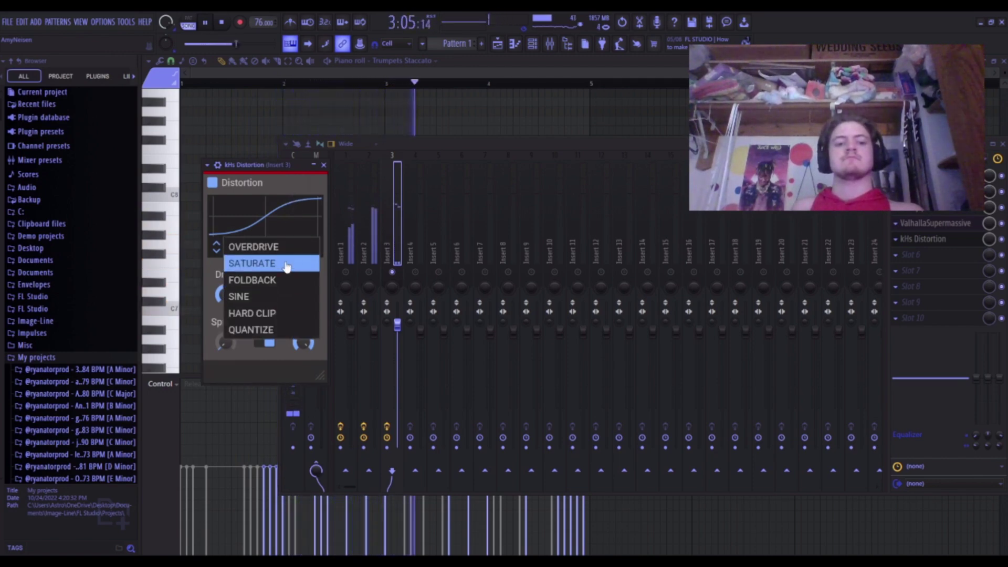
{"action": "left_click", "coordinate": [288, 264]}
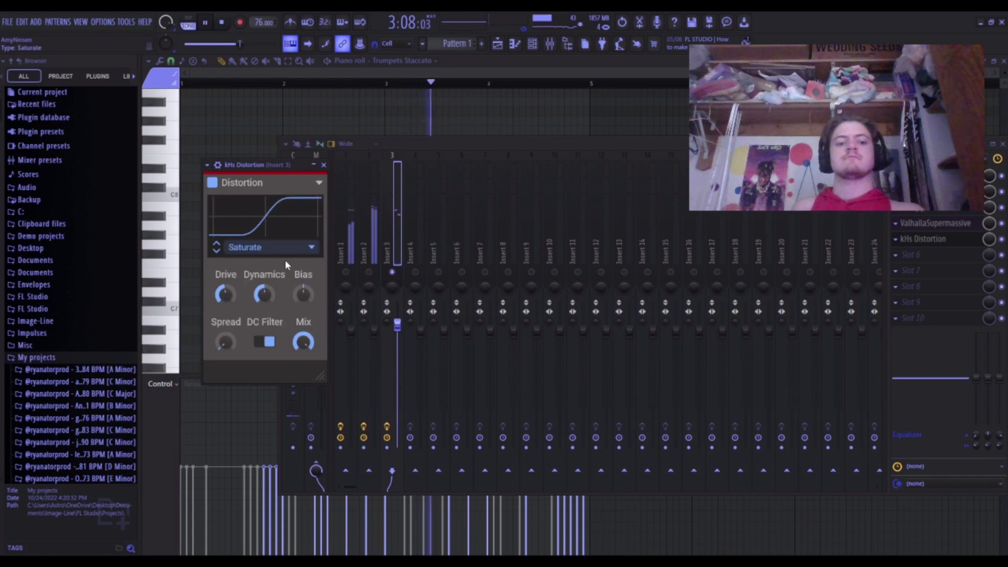
{"action": "left_click", "coordinate": [217, 253]}
{"action": "left_click", "coordinate": [216, 253]}
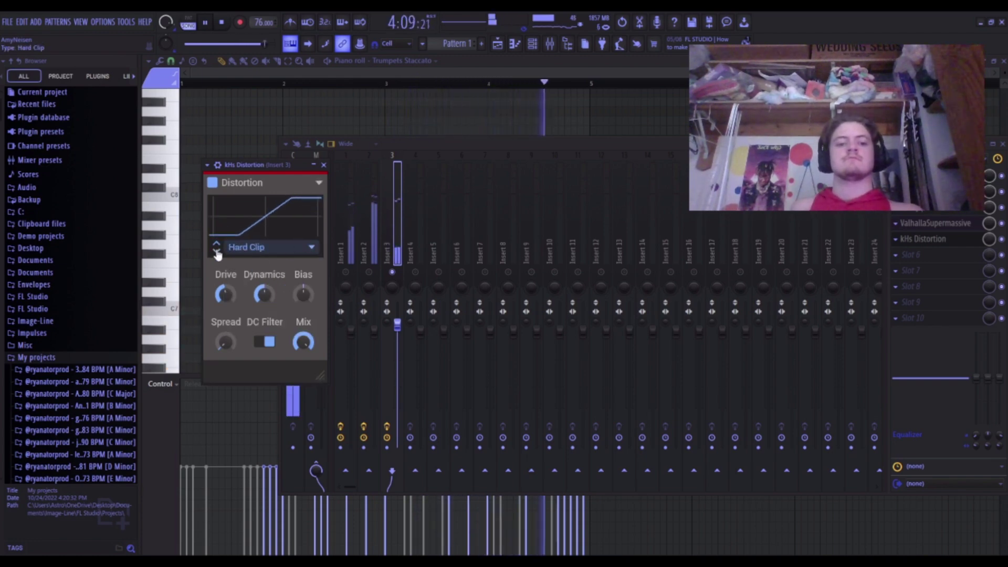
{"action": "left_click", "coordinate": [216, 253]}
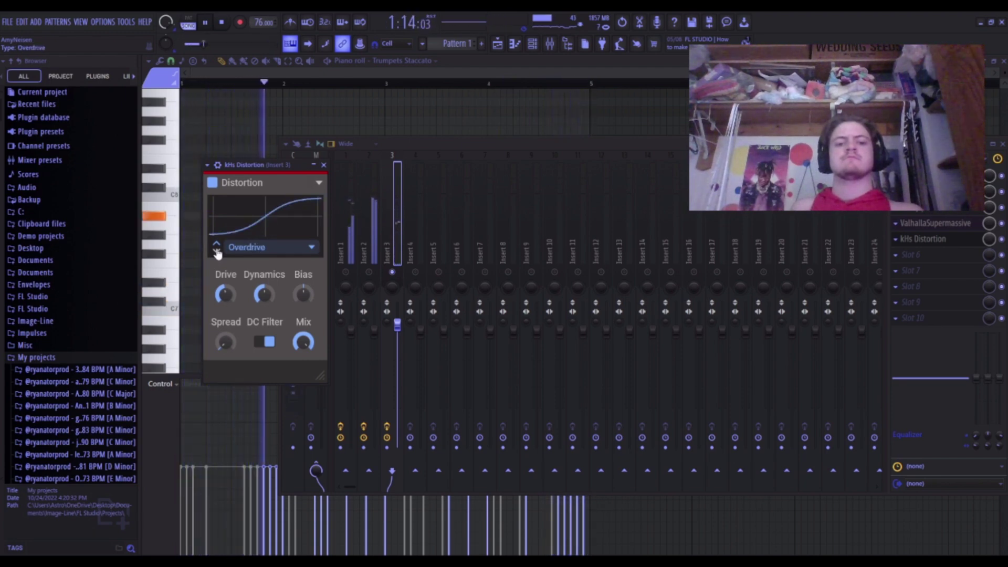
{"action": "left_click", "coordinate": [216, 253]}
{"action": "left_click", "coordinate": [216, 245]}
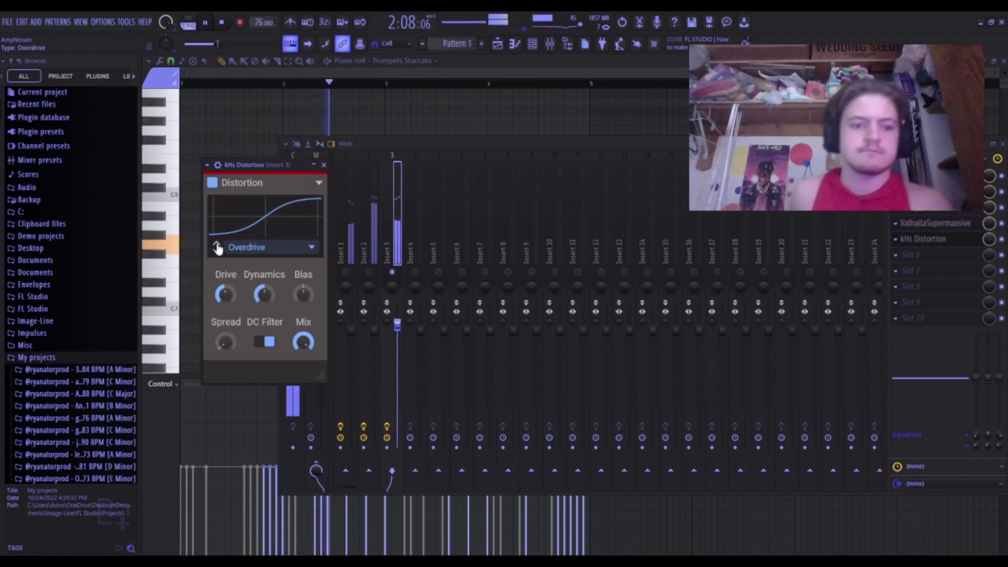
{"action": "left_click", "coordinate": [377, 241]}
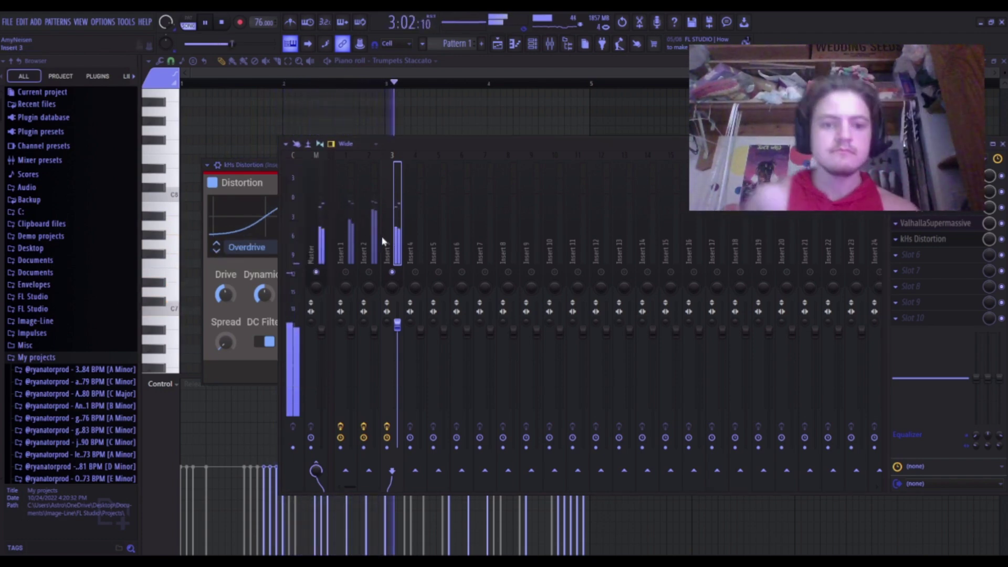
Add Fruity Stereo Shaper to slot 6 of Insert 3 and close its window.
{"action": "left_click", "coordinate": [894, 256]}
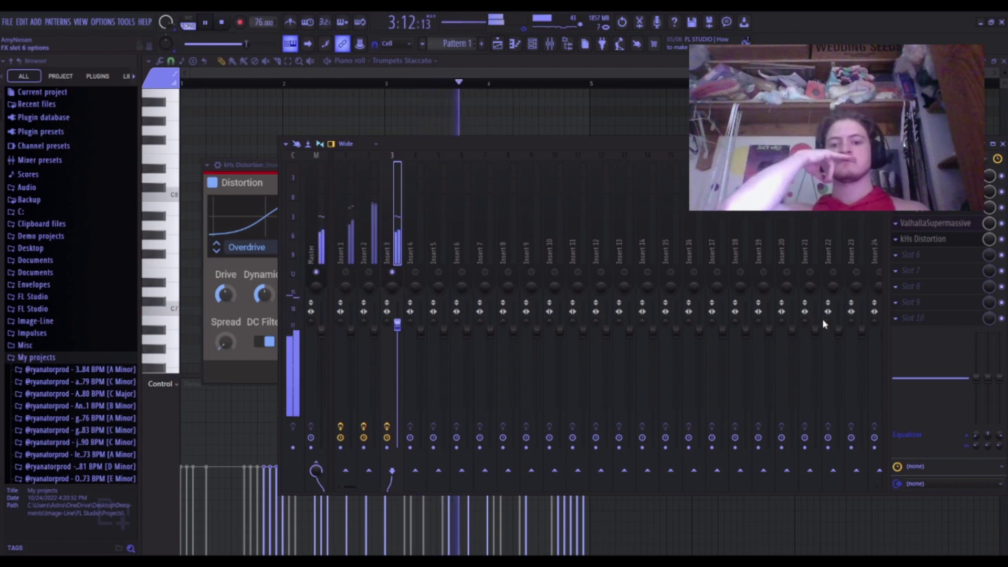
{"action": "left_click", "coordinate": [798, 338]}
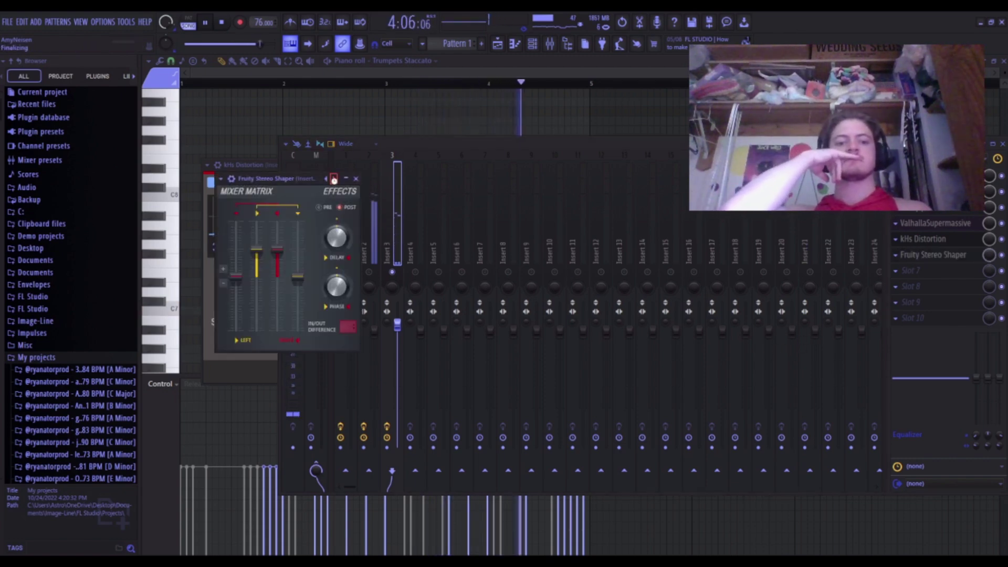
{"action": "left_click", "coordinate": [356, 179]}
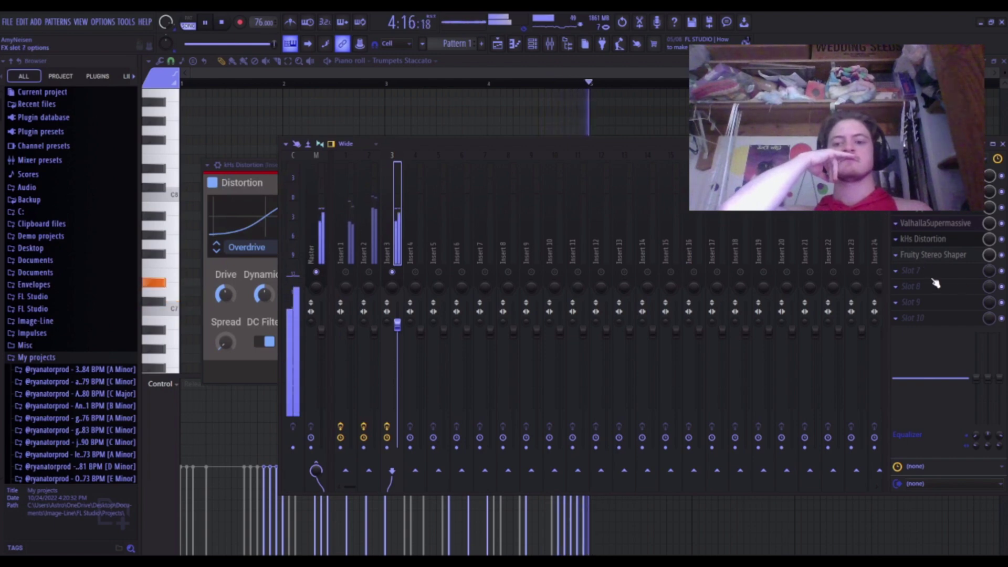
Add ValhallaSupermassive to slot 7 of Insert 3, compare the Small Dark Room preset, and select MellowAmbience.
{"action": "left_click", "coordinate": [597, 194]}
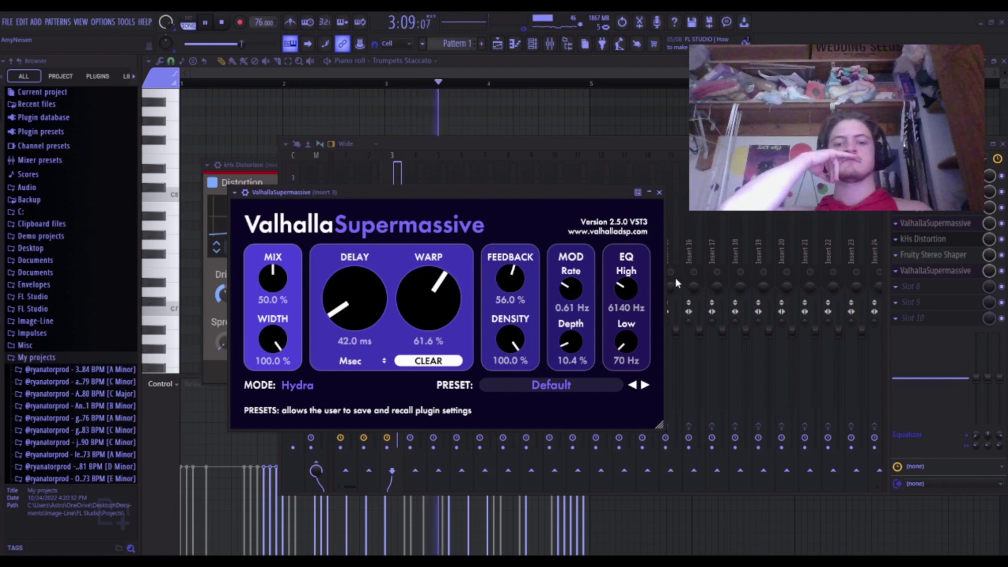
{"action": "left_click", "coordinate": [563, 297]}
{"action": "left_click", "coordinate": [647, 385]}
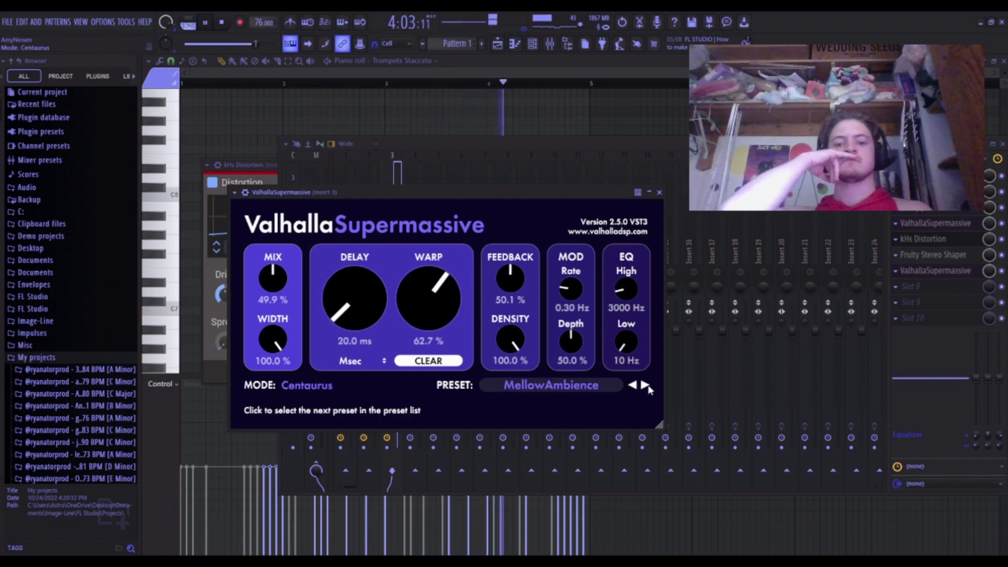
{"action": "left_click", "coordinate": [646, 386]}
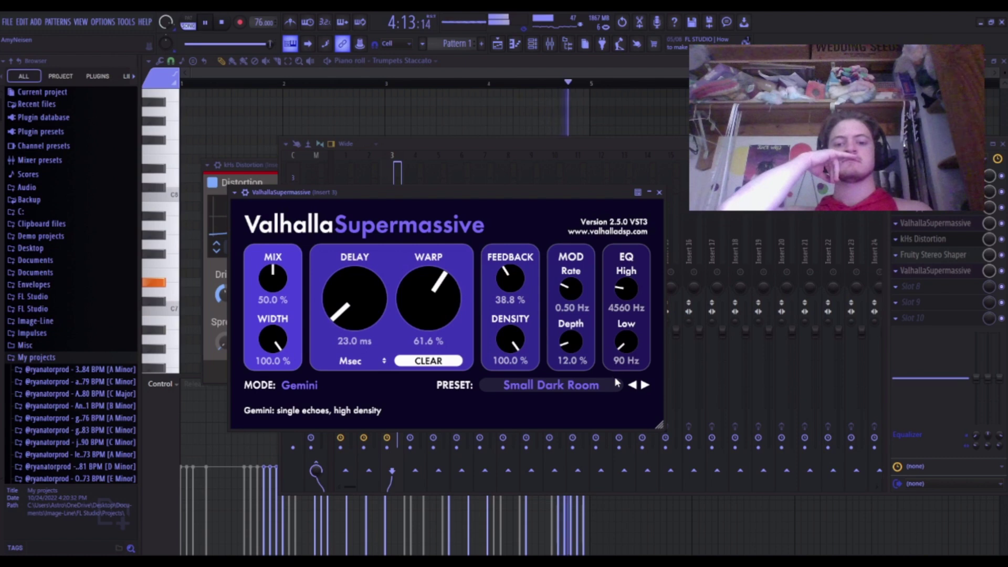
{"action": "left_click", "coordinate": [632, 385]}
Lower the low-pass cutoff of Insert 3's Fruity Parametric EQ 2 into the treble range.
{"action": "left_click", "coordinate": [938, 287]}
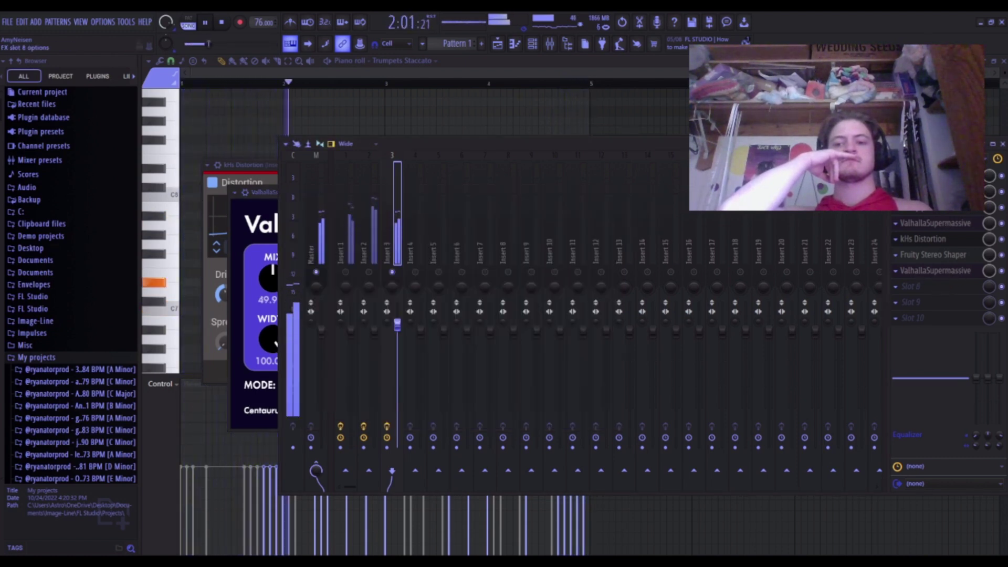
{"action": "left_click", "coordinate": [954, 212]}
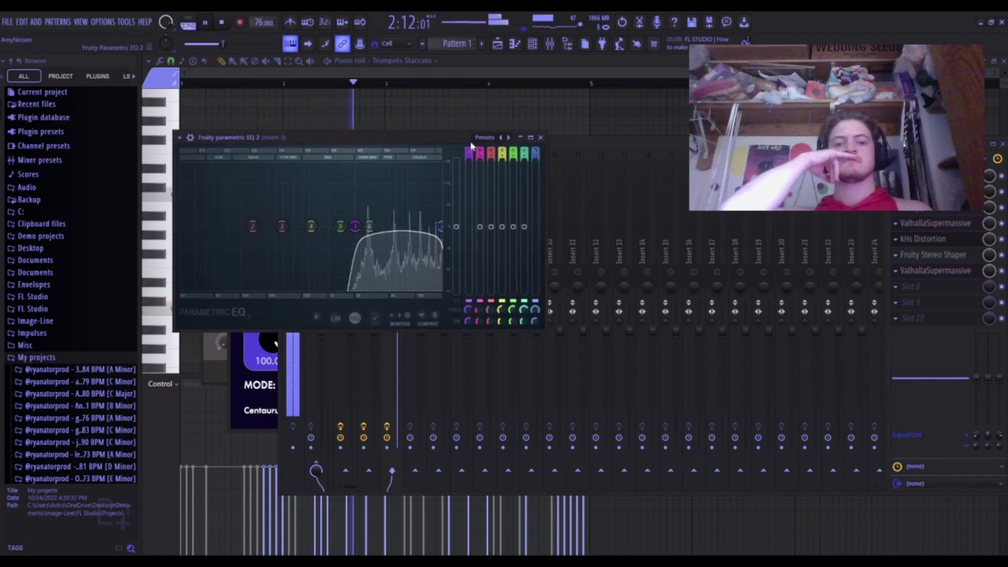
{"action": "left_click_drag", "start_coordinate": [441, 226], "coordinate": [413, 226]}
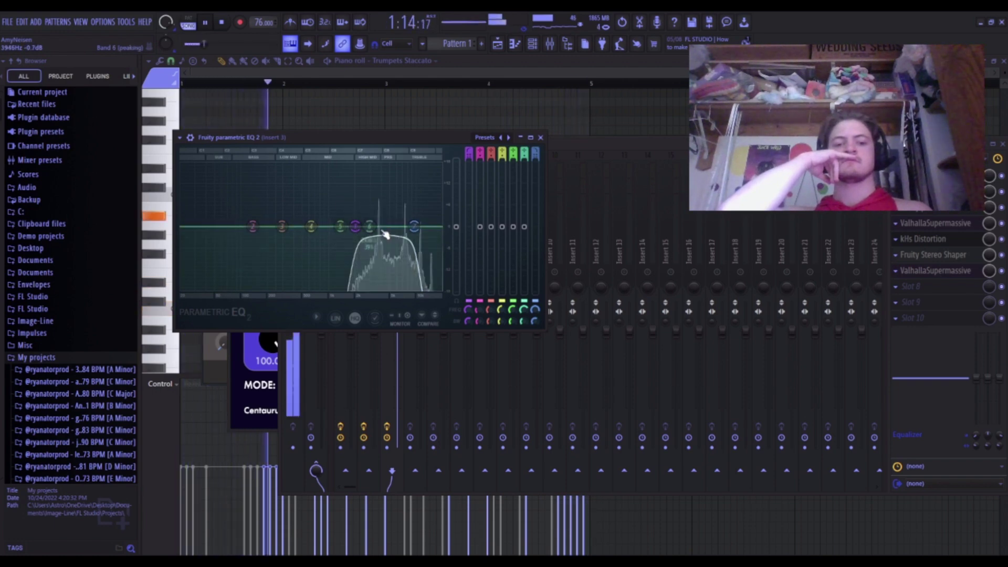
{"action": "left_click", "coordinate": [540, 138]}
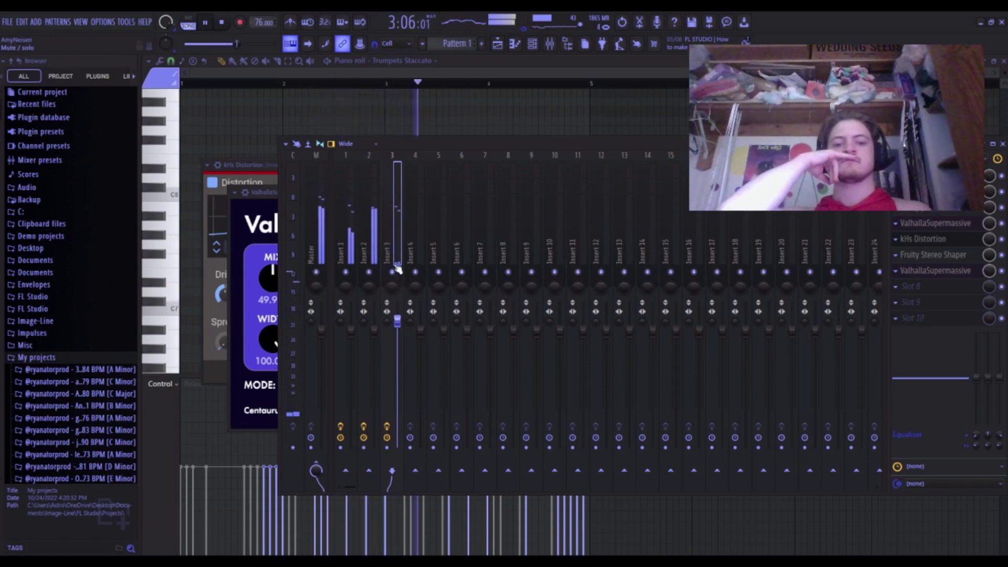
Transpose the Trumpets Staccato notes up one octave in the piano roll.
{"action": "left_click", "coordinate": [396, 129]}
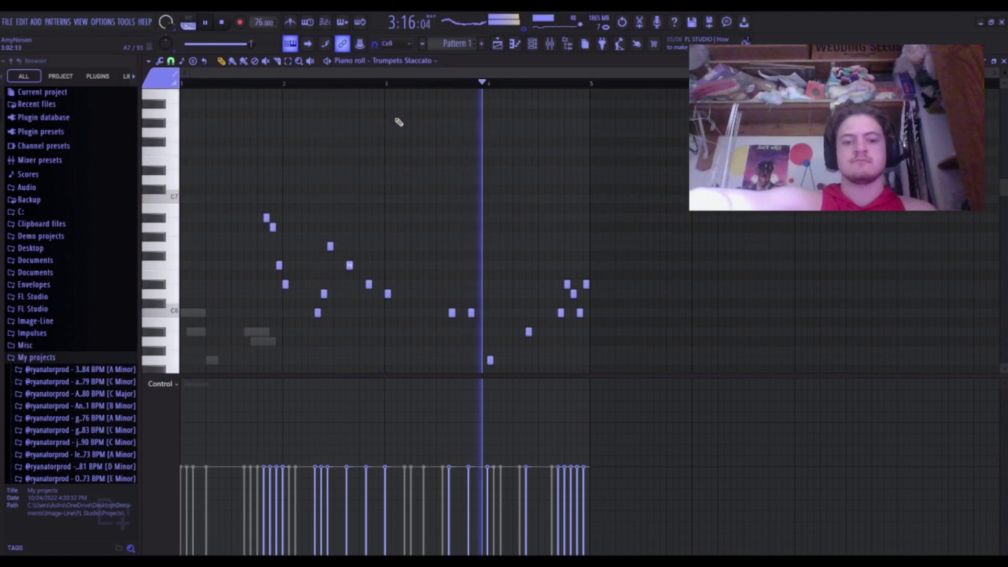
{"action": "key", "text": "ctrl+Up"}
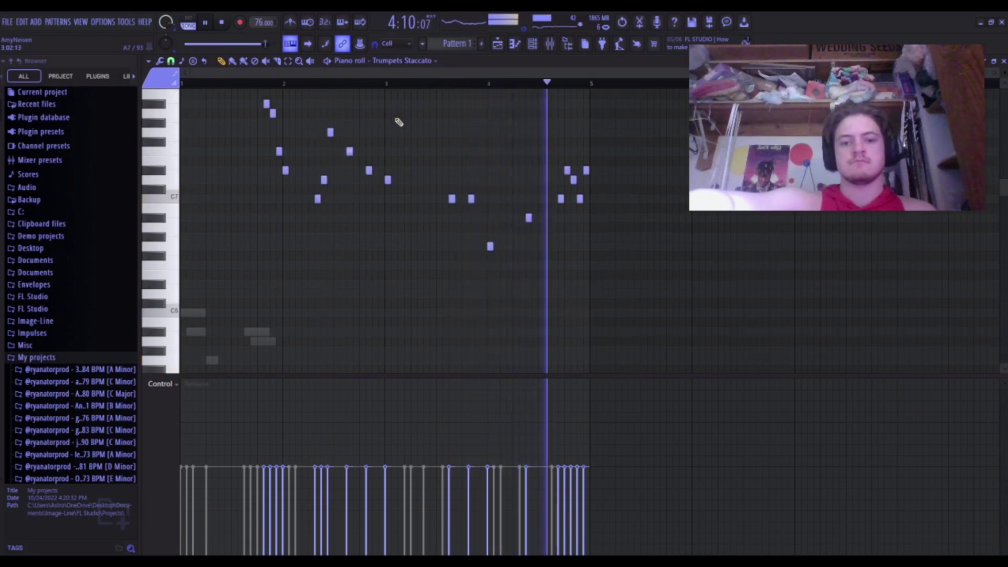
Add Fruity Squeeze to slot 8 of Insert 3 and step through its presets to Squeek.
{"action": "key", "text": "F9"}
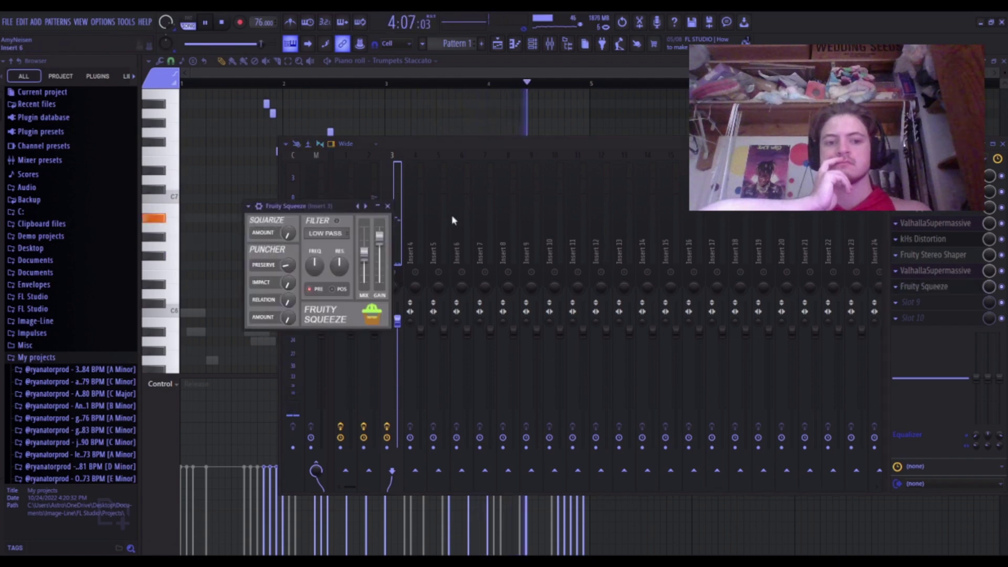
{"action": "left_click", "coordinate": [366, 206]}
{"action": "left_click", "coordinate": [366, 206]}
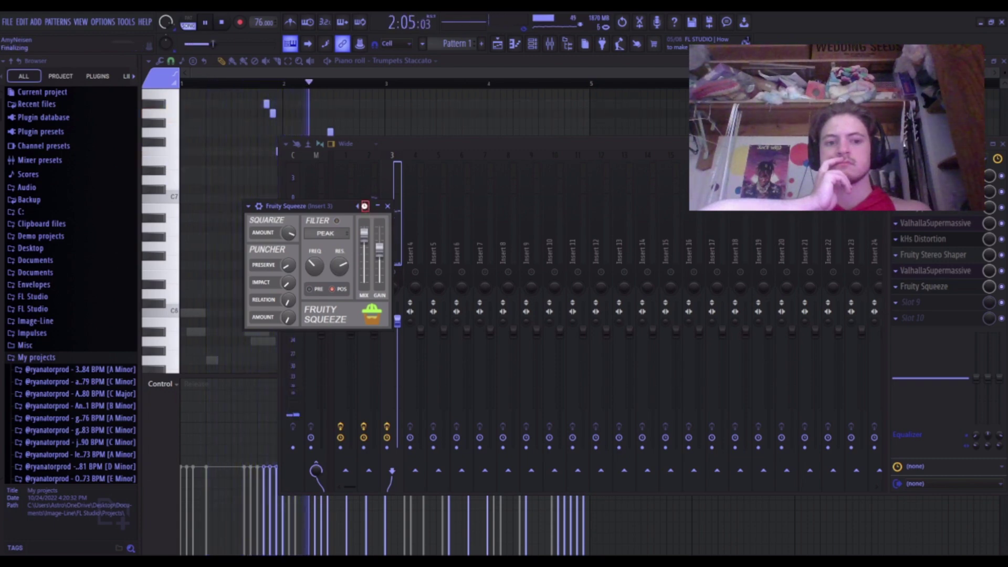
{"action": "left_click", "coordinate": [366, 207]}
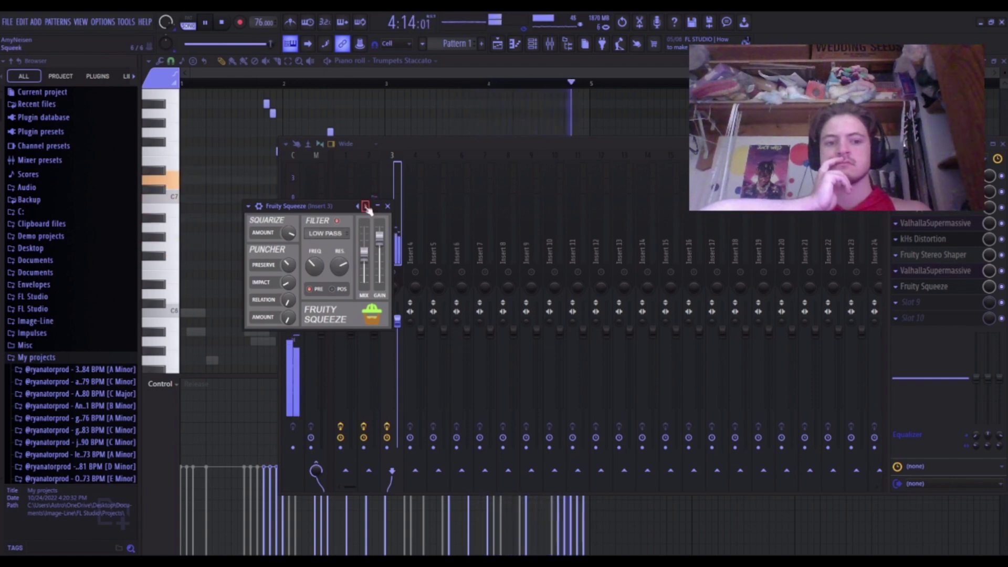
Unsolo Insert 3 and compare Fruity Squeeze presets such as Low Squeek and Punch in the full mix, ending on Squeek.
{"action": "right_click", "coordinate": [394, 271]}
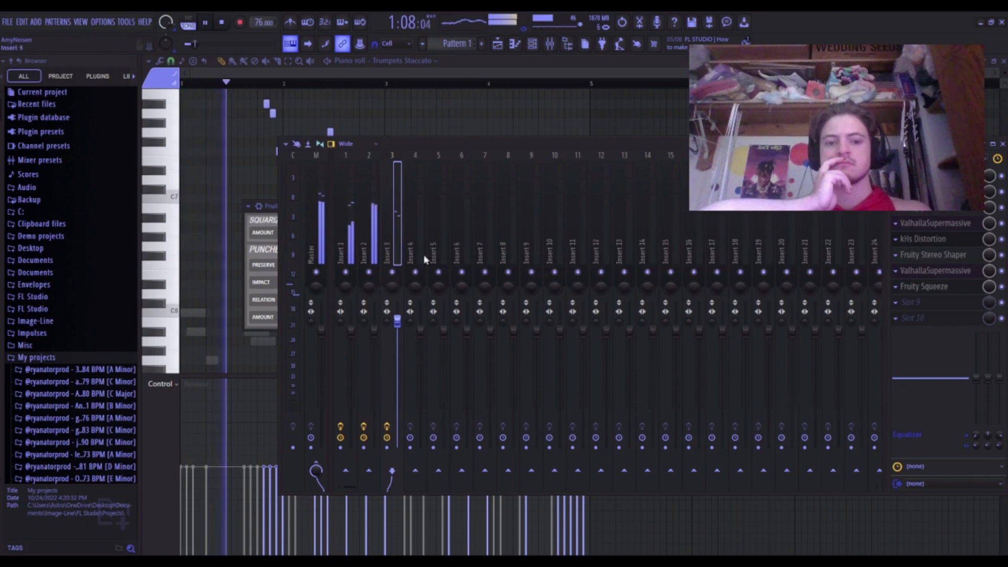
{"action": "left_click", "coordinate": [947, 288]}
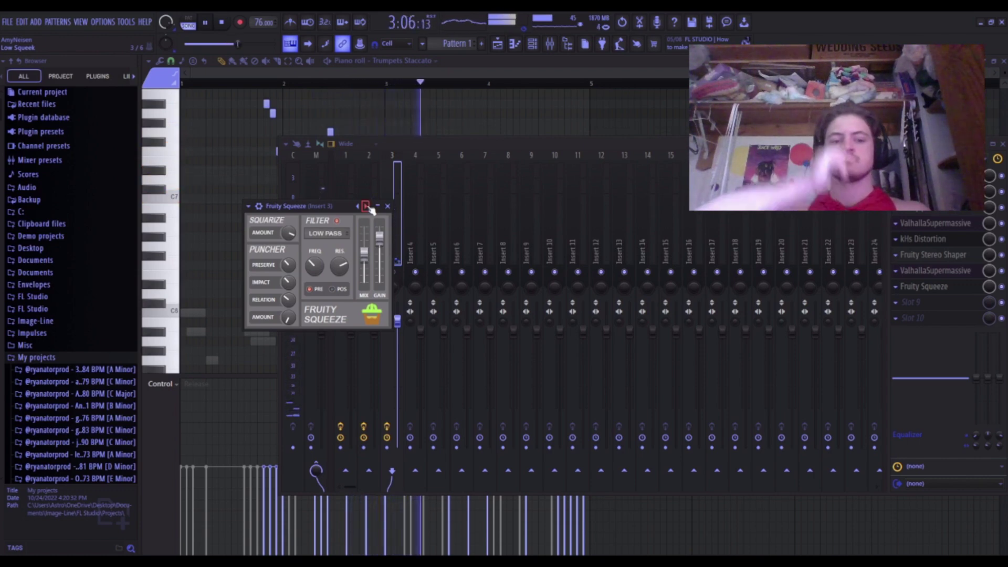
{"action": "left_click", "coordinate": [366, 206]}
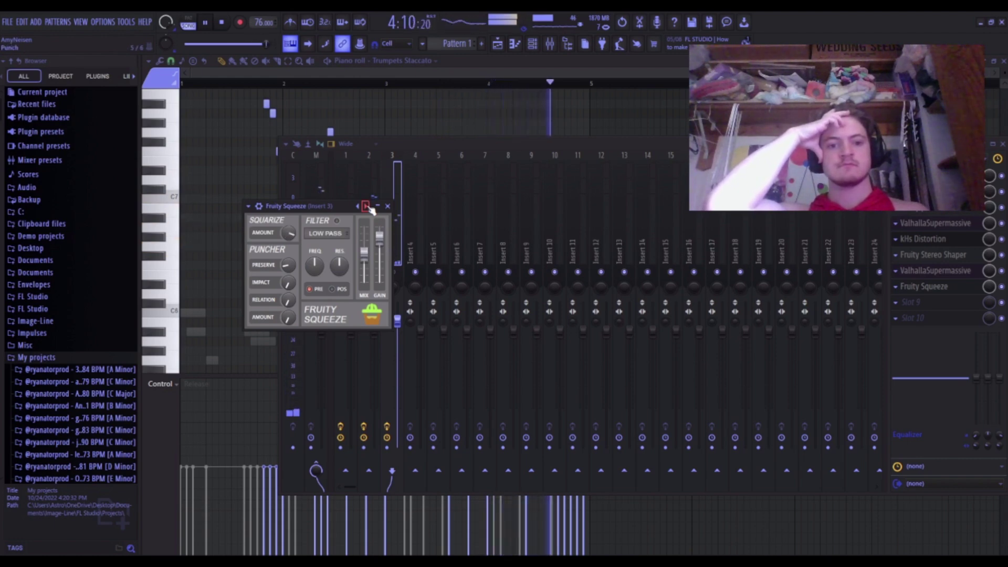
{"action": "left_click", "coordinate": [367, 206]}
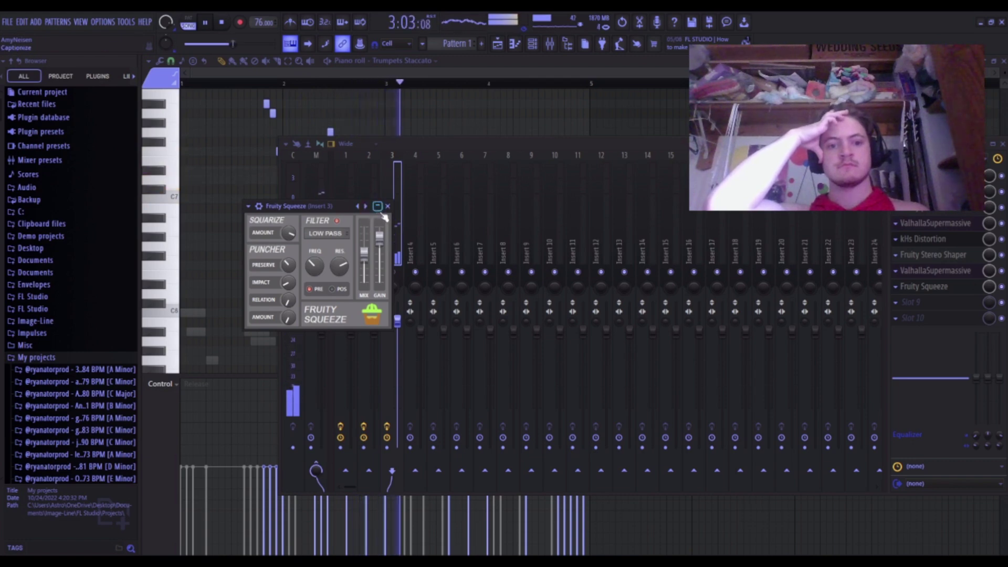
{"action": "left_click", "coordinate": [387, 206]}
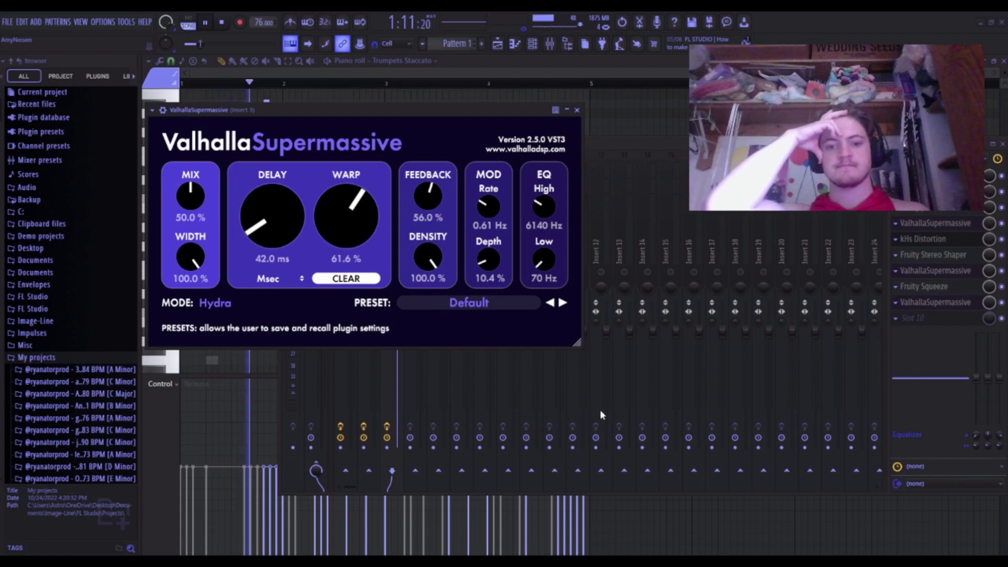
Add ValhallaSupermassive to slot 9 of Insert 3 and audition its presets, stopping at We Are Stardust.
{"action": "left_click", "coordinate": [562, 302]}
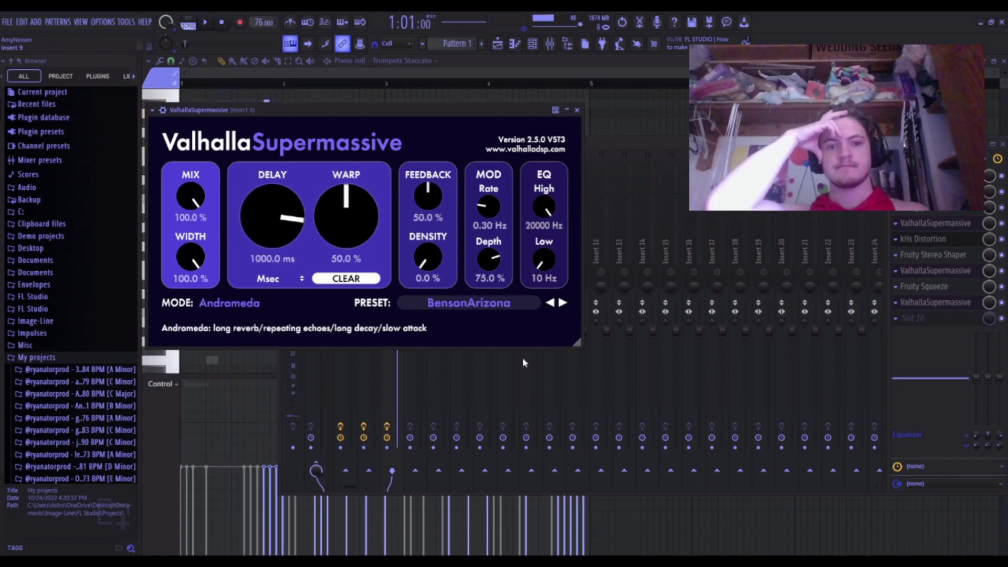
{"action": "left_click", "coordinate": [562, 303]}
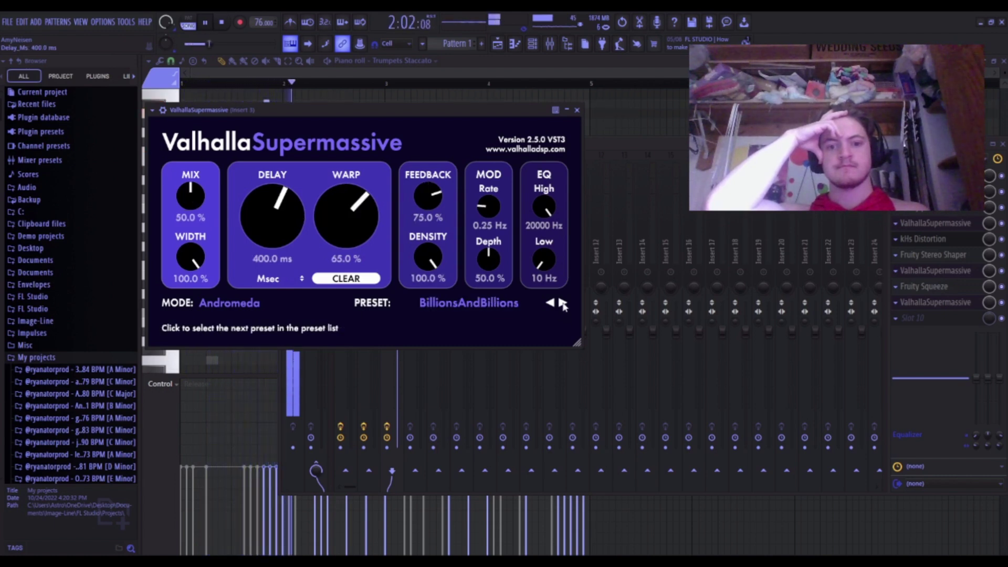
{"action": "left_click", "coordinate": [562, 303]}
{"action": "left_click", "coordinate": [562, 302]}
{"action": "left_click", "coordinate": [563, 303]}
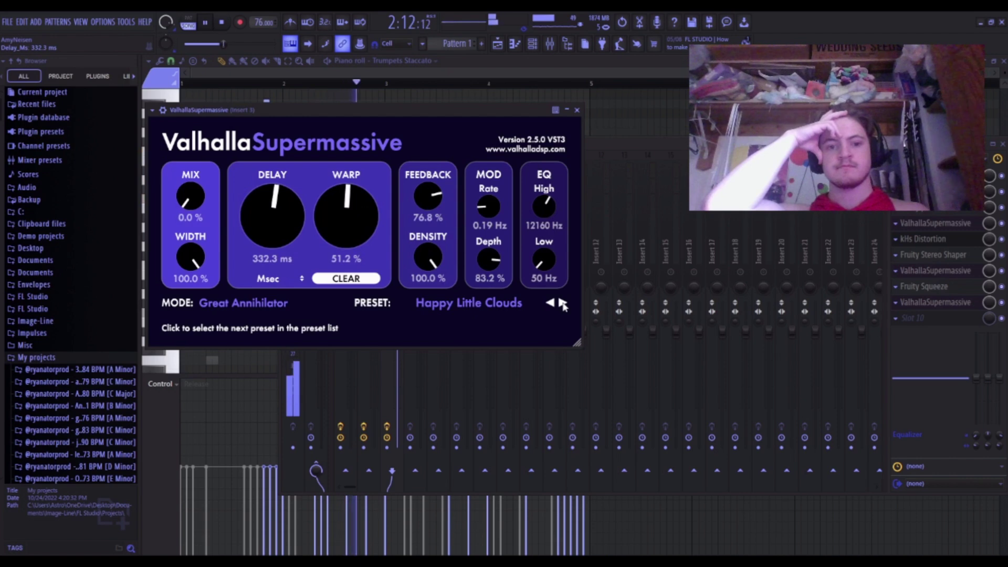
{"action": "left_click", "coordinate": [563, 303]}
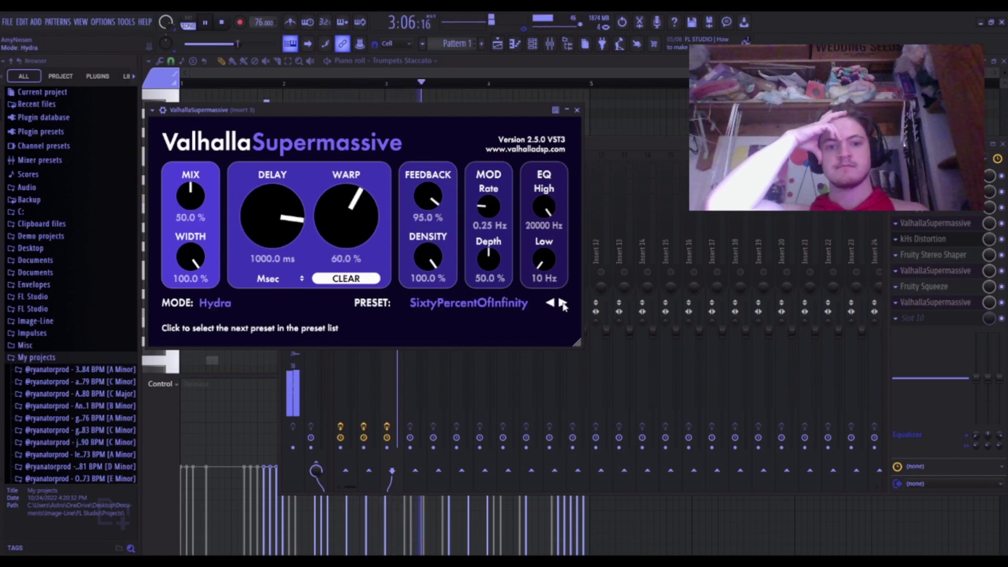
{"action": "left_click", "coordinate": [563, 303]}
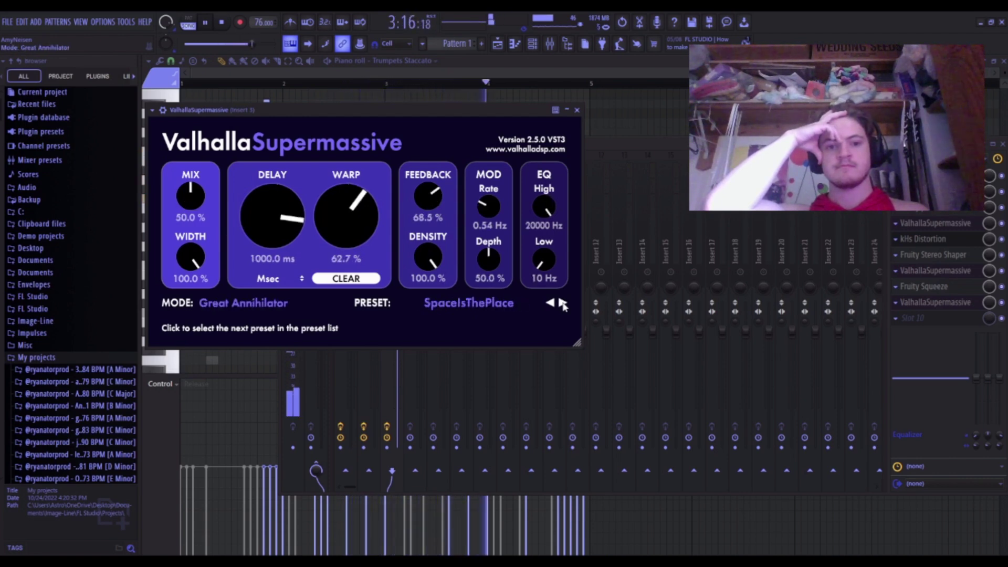
{"action": "left_click", "coordinate": [562, 303]}
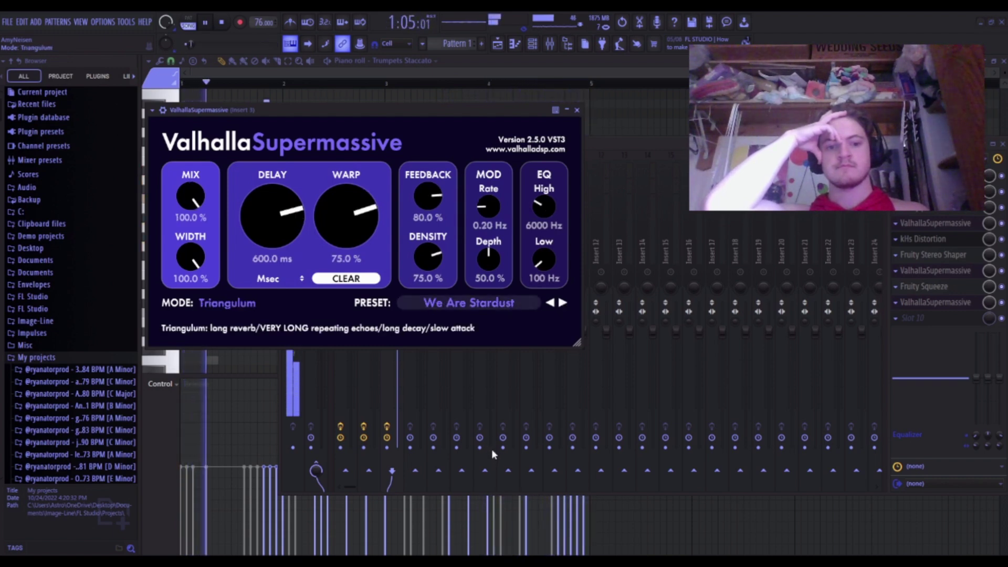
Compare Insert 3 in the full mix and soloed during playback, leaving the track soloed.
{"action": "left_click", "coordinate": [612, 145]}
{"action": "key", "text": "space"}
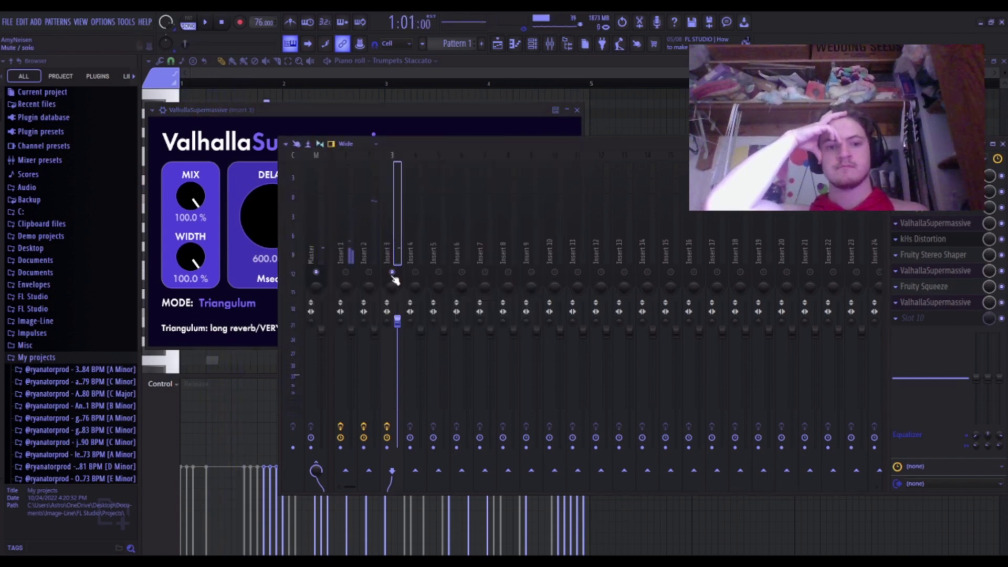
{"action": "key", "text": "space"}
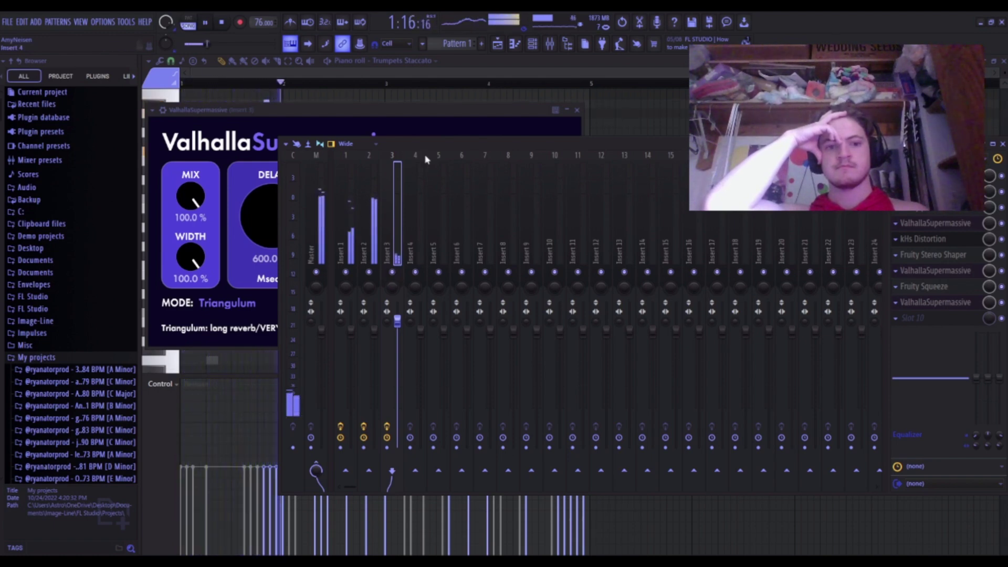
{"action": "right_click", "coordinate": [394, 273]}
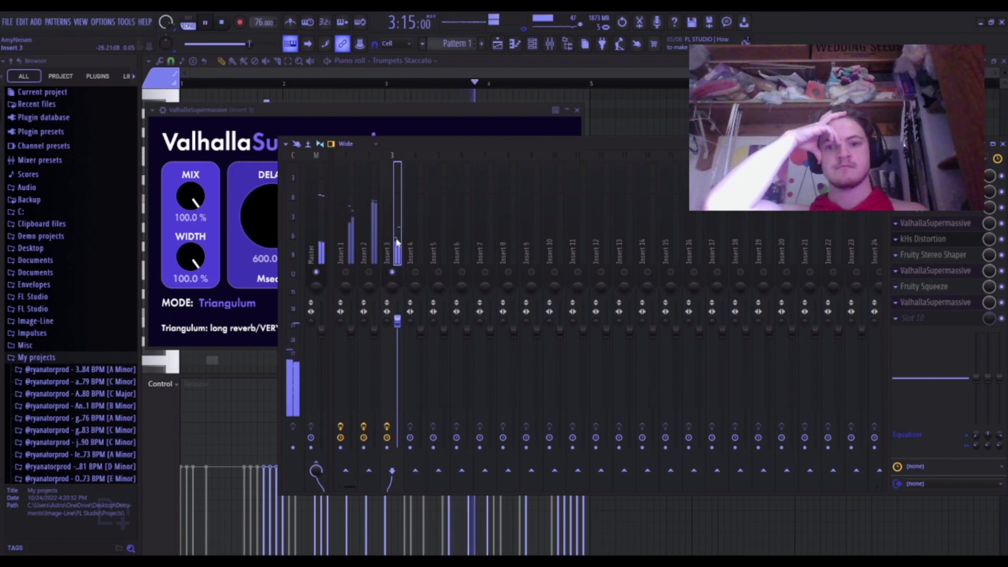
{"action": "key", "text": "space"}
Audition the ValhallaSupermassive presets in slot 9, such as Carousel, SixtyPercentOfInfinity and 80s Mod Room, ending on Hold a Chord.
{"action": "left_click", "coordinate": [954, 308]}
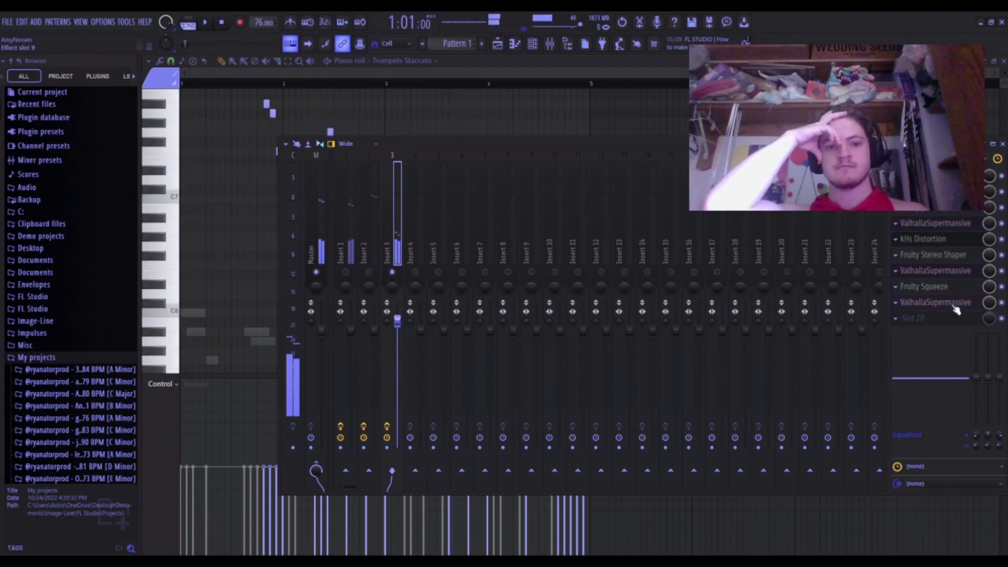
{"action": "left_click", "coordinate": [954, 307]}
{"action": "left_click", "coordinate": [561, 304]}
{"action": "key", "text": "space"}
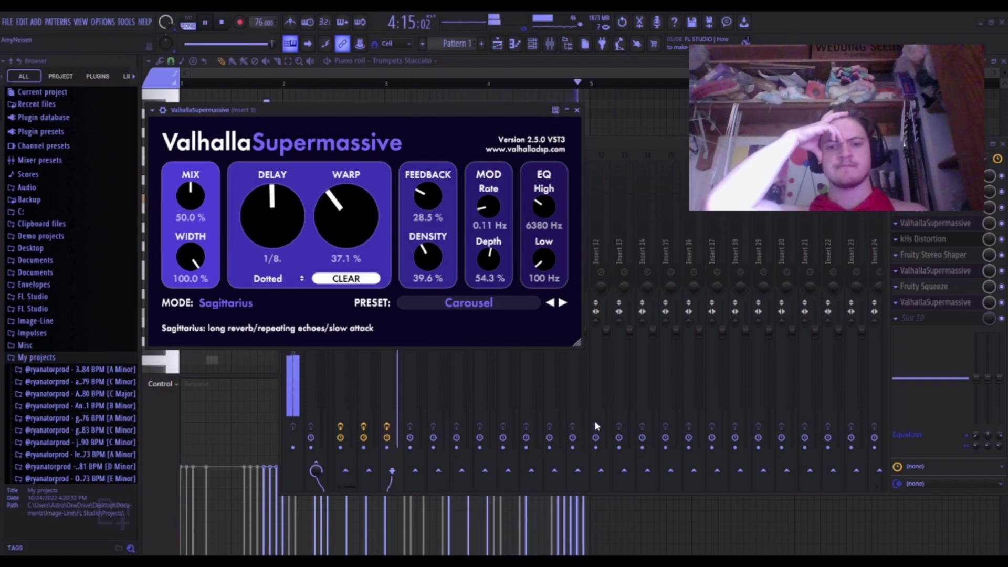
{"action": "key", "text": "space"}
{"action": "left_click", "coordinate": [563, 302]}
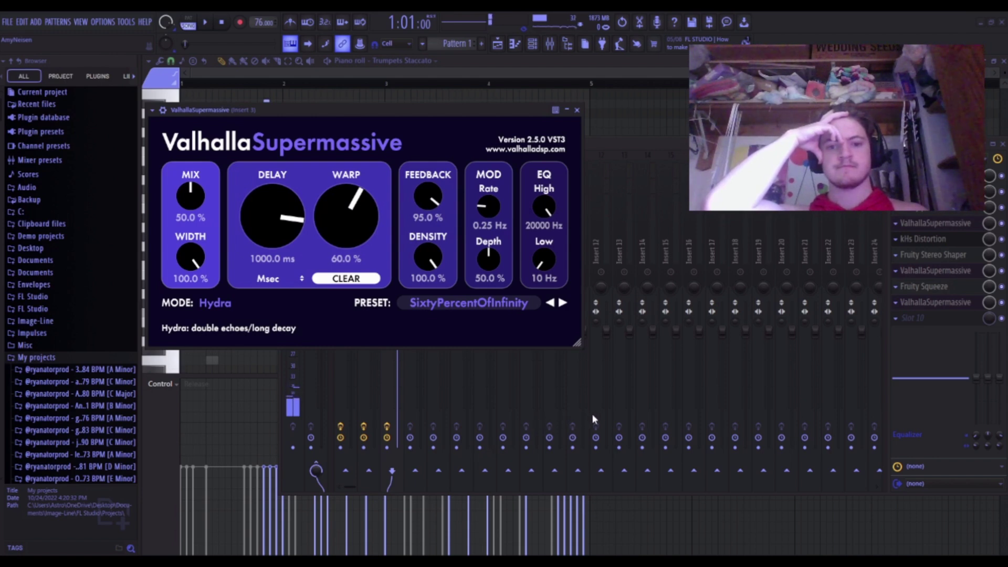
{"action": "left_click", "coordinate": [586, 268]}
{"action": "key", "text": "space"}
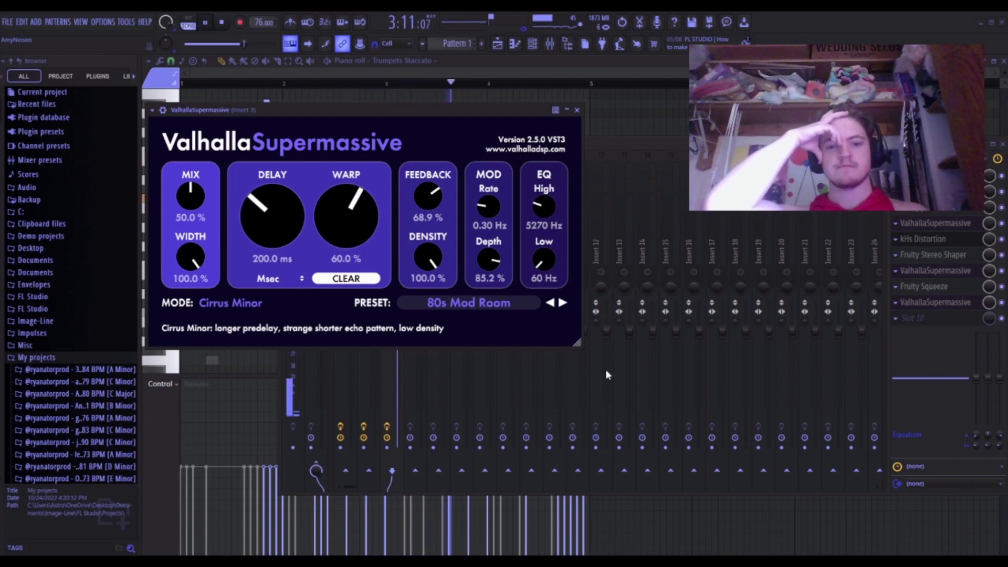
{"action": "left_click", "coordinate": [577, 110]}
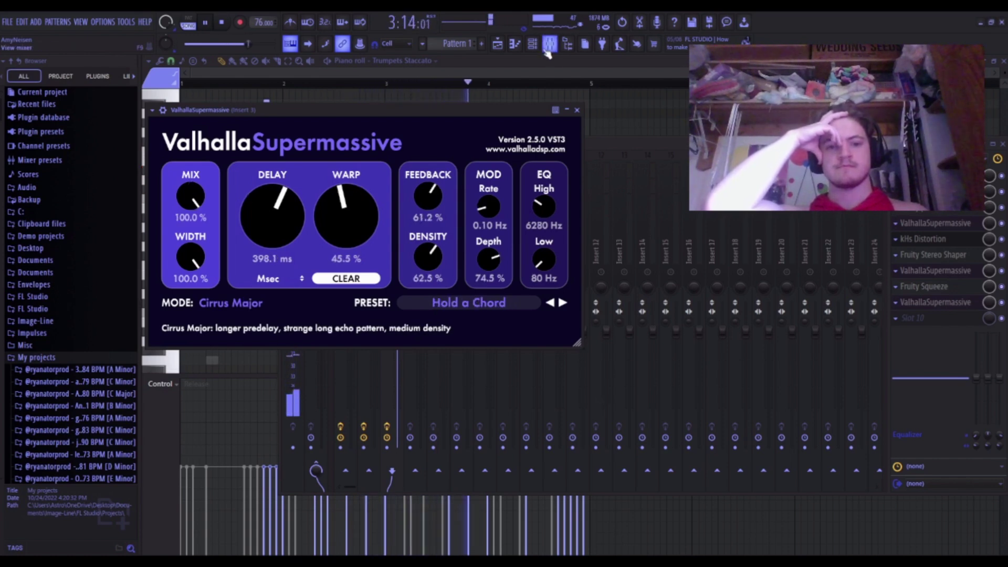
Set the delay of the slot 9 ValhallaSupermassive to 0.0 ms and listen to the soloed result.
{"action": "left_click", "coordinate": [576, 110]}
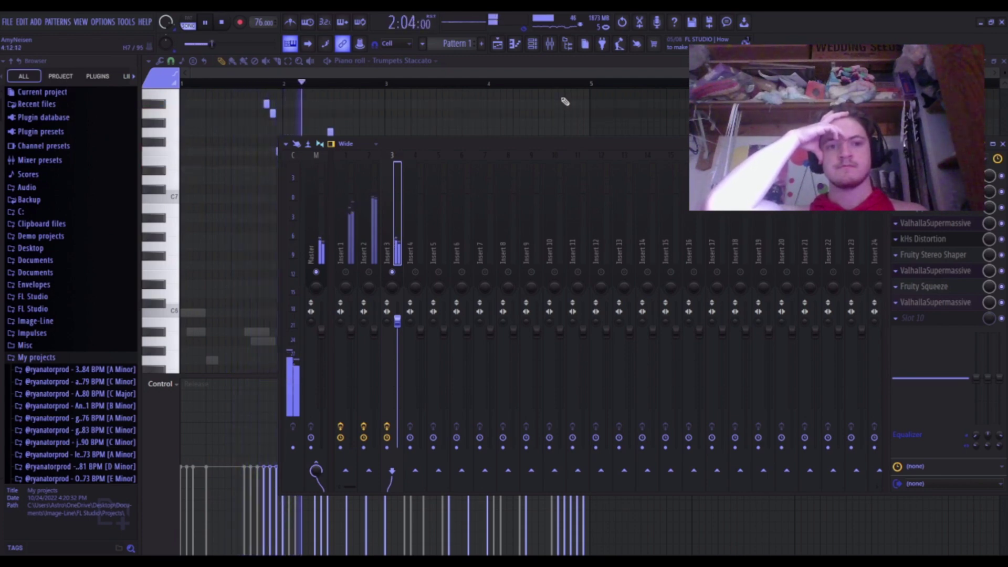
{"action": "key", "text": "space"}
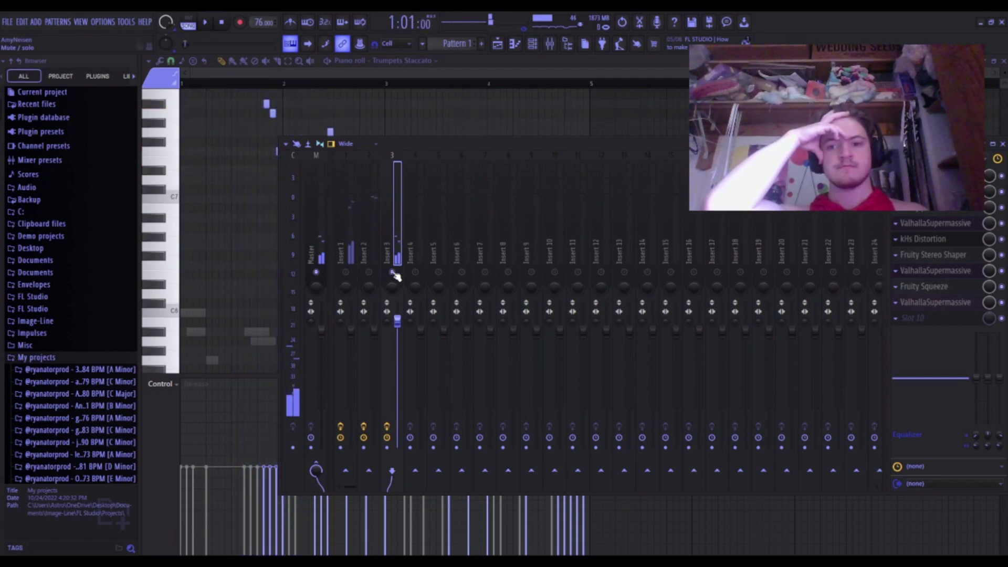
{"action": "left_click", "coordinate": [953, 310]}
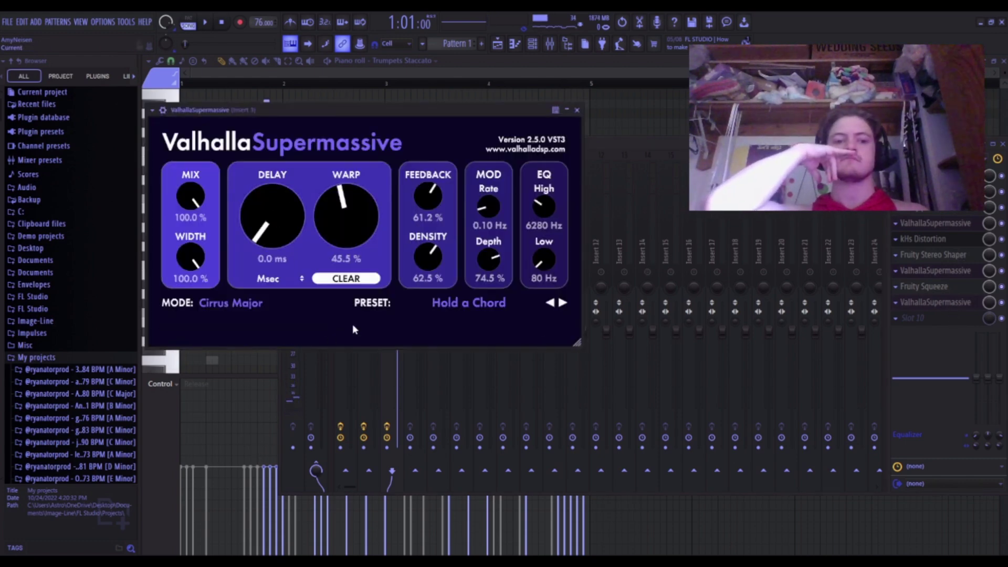
{"action": "key", "text": "space"}
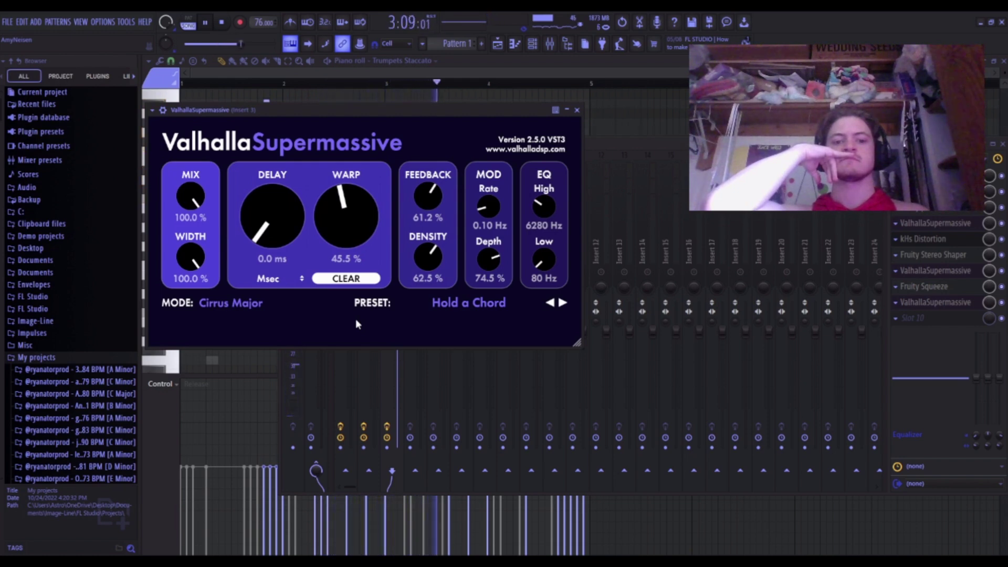
{"action": "left_click", "coordinate": [162, 110]}
{"action": "key", "text": "ctrl+z"}
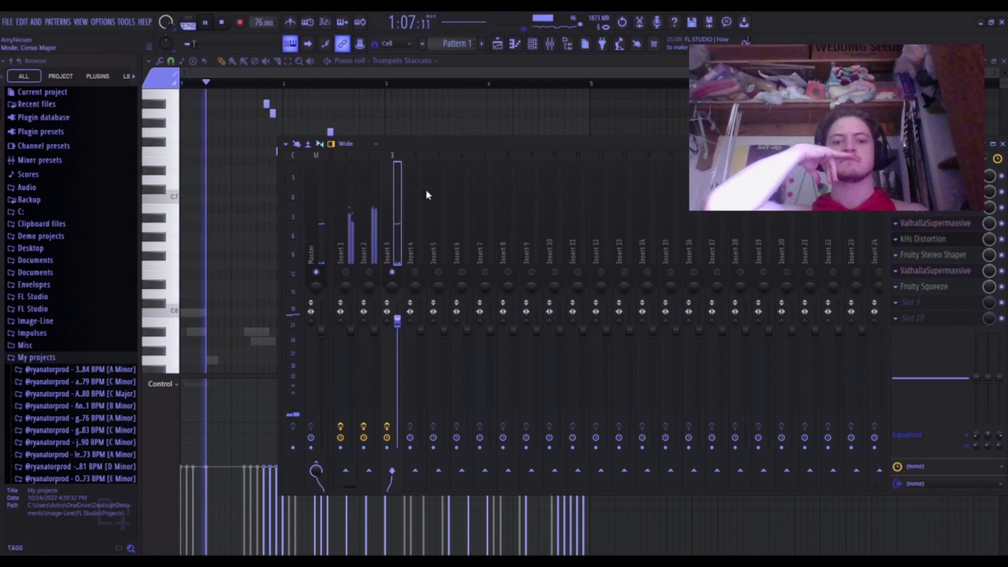
{"action": "key", "text": "ctrl+z"}
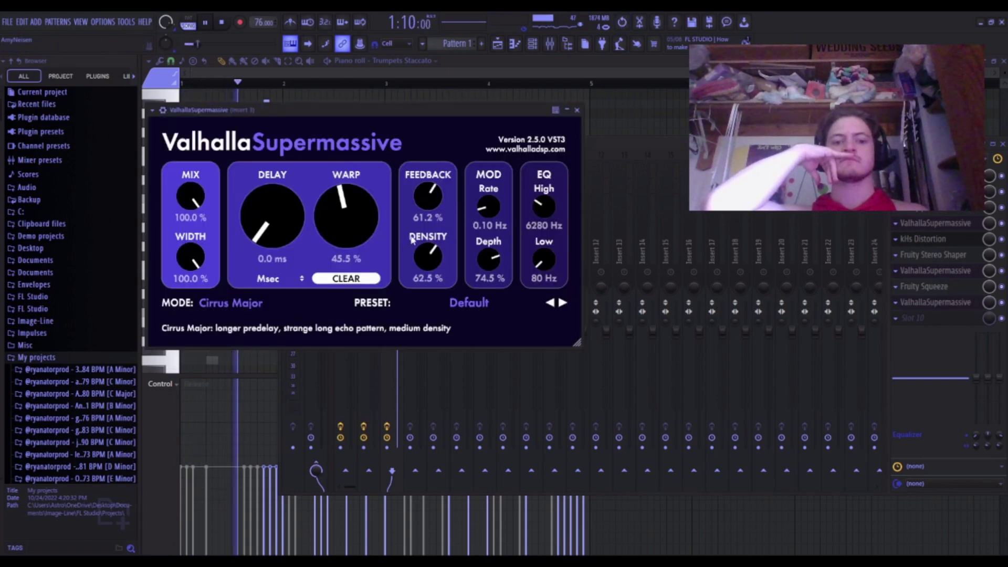
Unsolo Insert 3 and raise its volume to about 125% (5.6 dB) while the full mix plays.
{"action": "left_click", "coordinate": [619, 147]}
{"action": "key", "text": "space"}
{"action": "right_click", "coordinate": [392, 272]}
{"action": "key", "text": "space"}
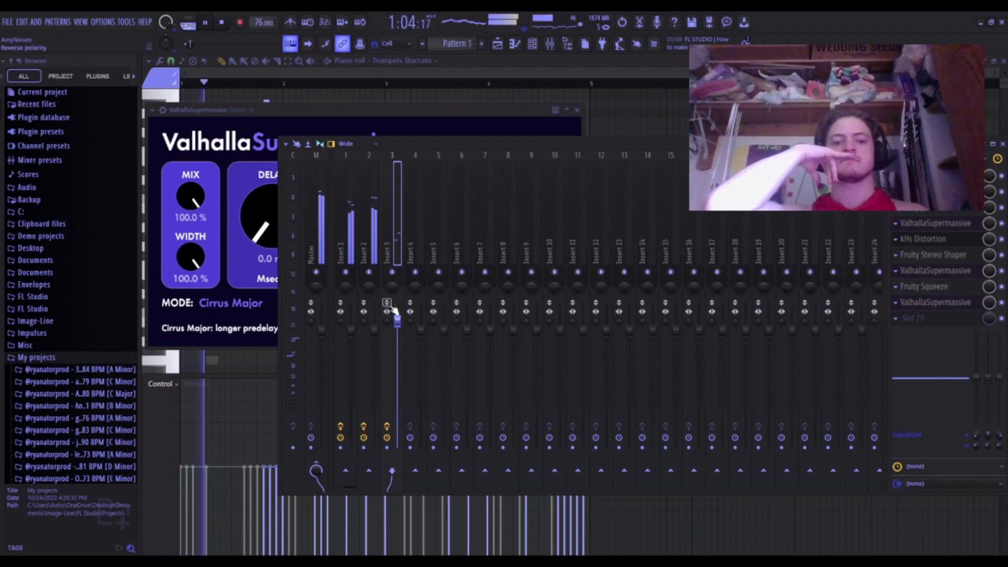
{"action": "left_click_drag", "start_coordinate": [397, 321], "coordinate": [398, 303]}
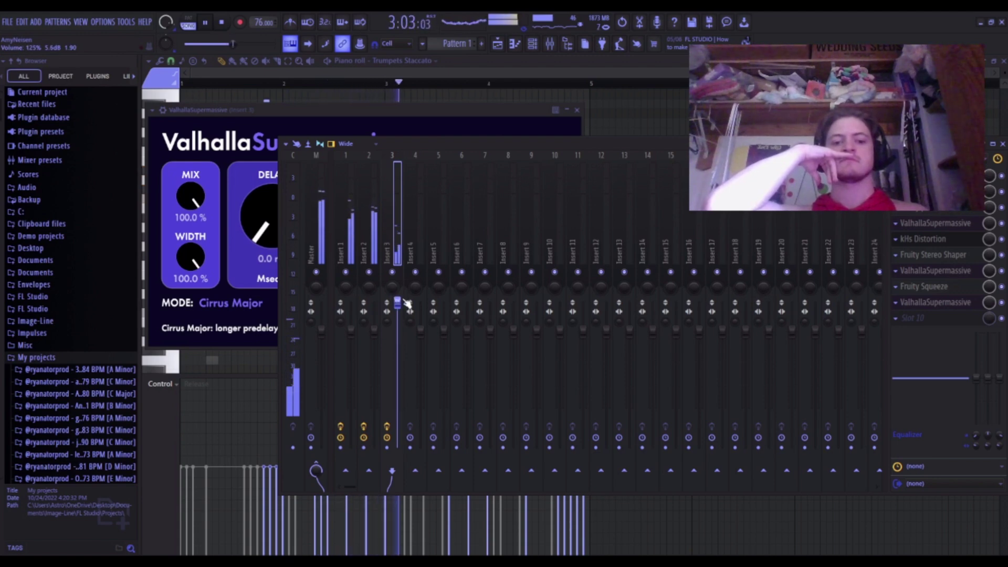
Add another Vital instrument to the channel rack and open its empty piano roll.
{"action": "left_click", "coordinate": [1004, 62]}
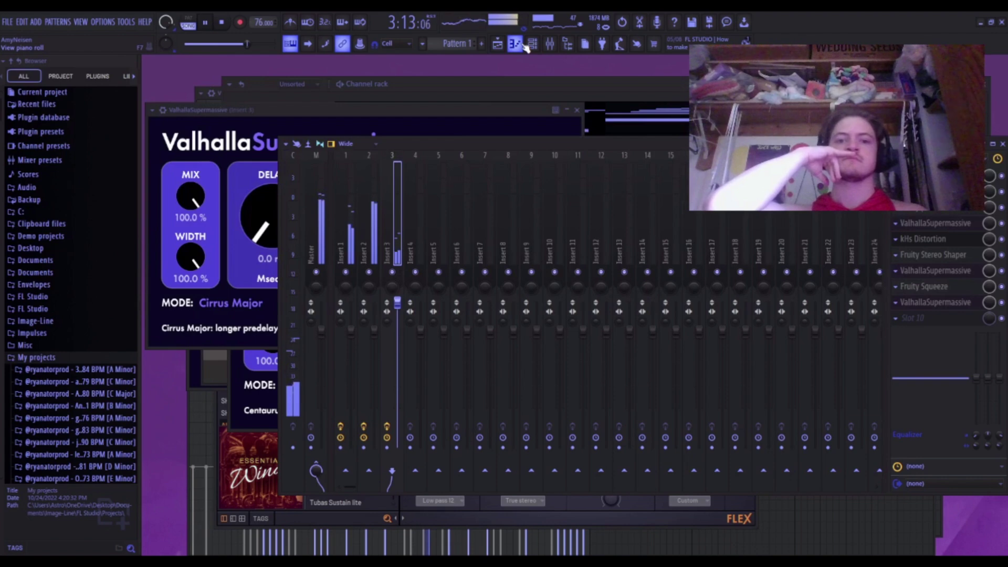
{"action": "left_click", "coordinate": [532, 44]}
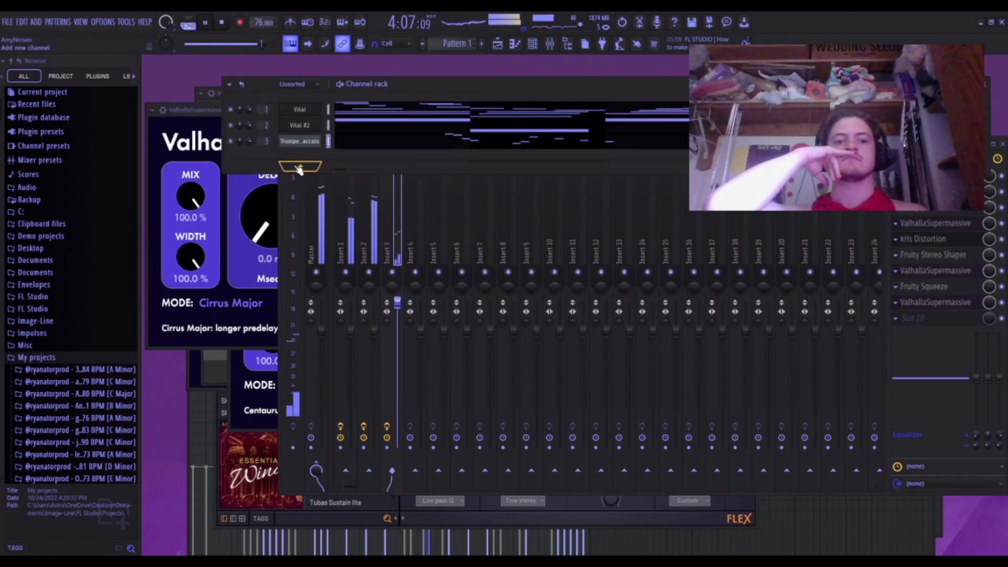
{"action": "key", "text": "space"}
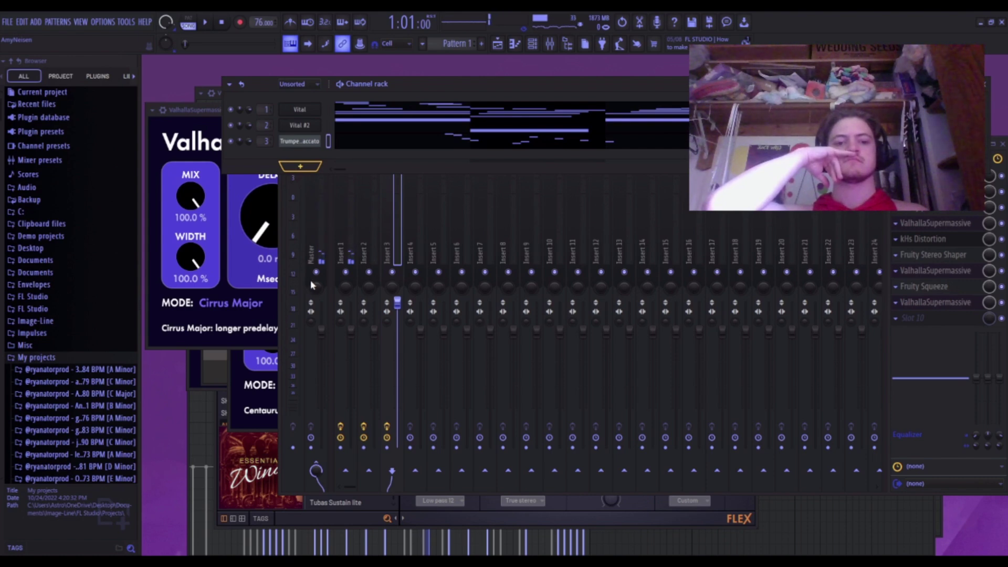
{"action": "left_click", "coordinate": [311, 333]}
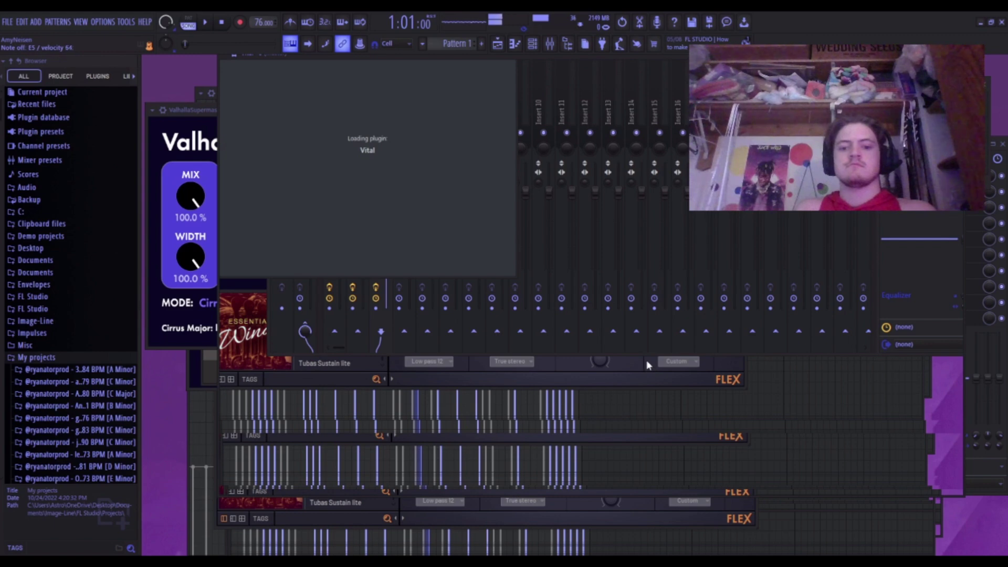
{"action": "left_click", "coordinate": [514, 43]}
{"action": "scroll", "coordinate": [315, 205], "scroll_direction": "down", "scroll_amount": 1}
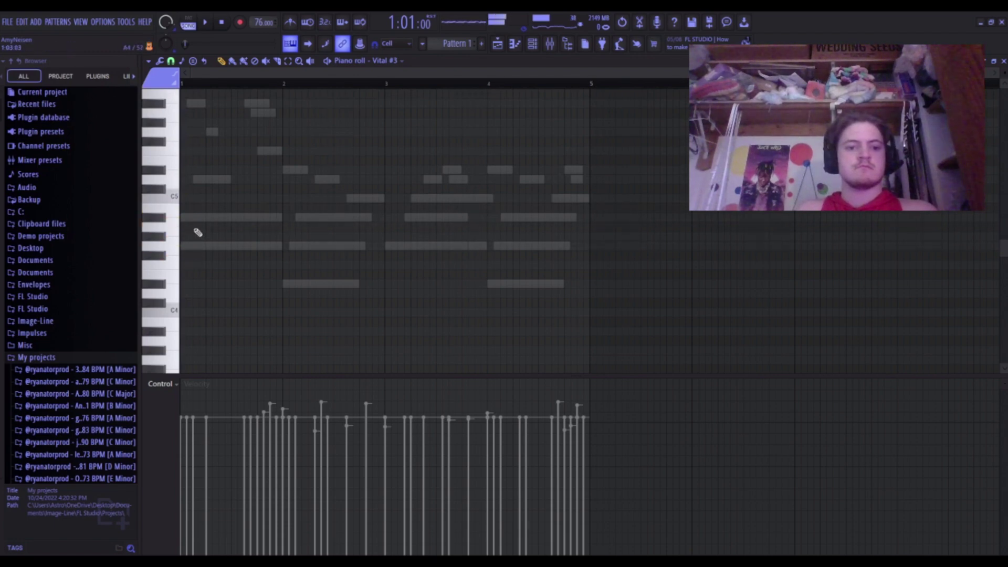
Fill bar 1 of the Vital #3 piano roll with repeated sixteenth notes on G4 and play them back.
{"action": "key", "text": "m"}
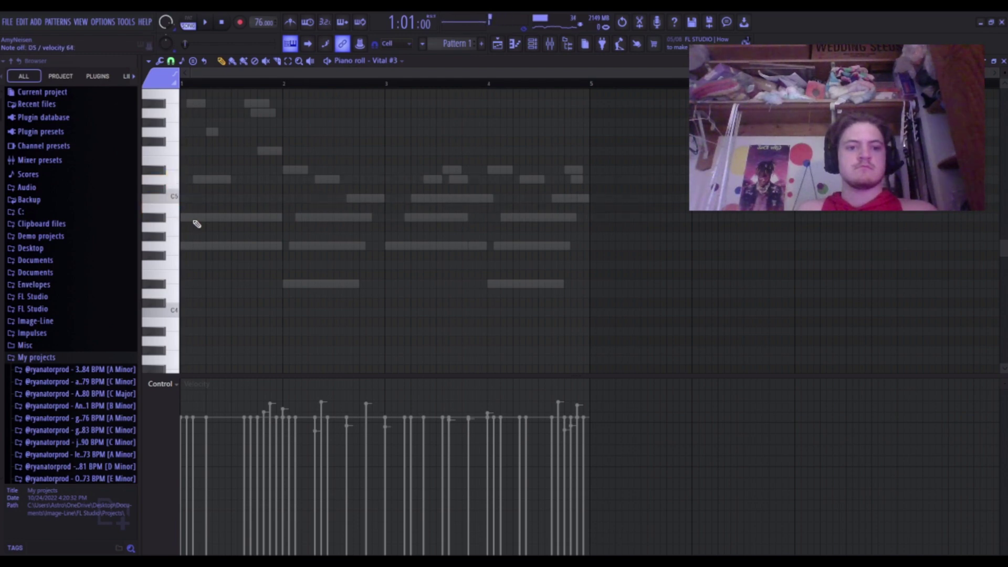
{"action": "scroll", "coordinate": [195, 219], "scroll_direction": "up", "scroll_amount": 3}
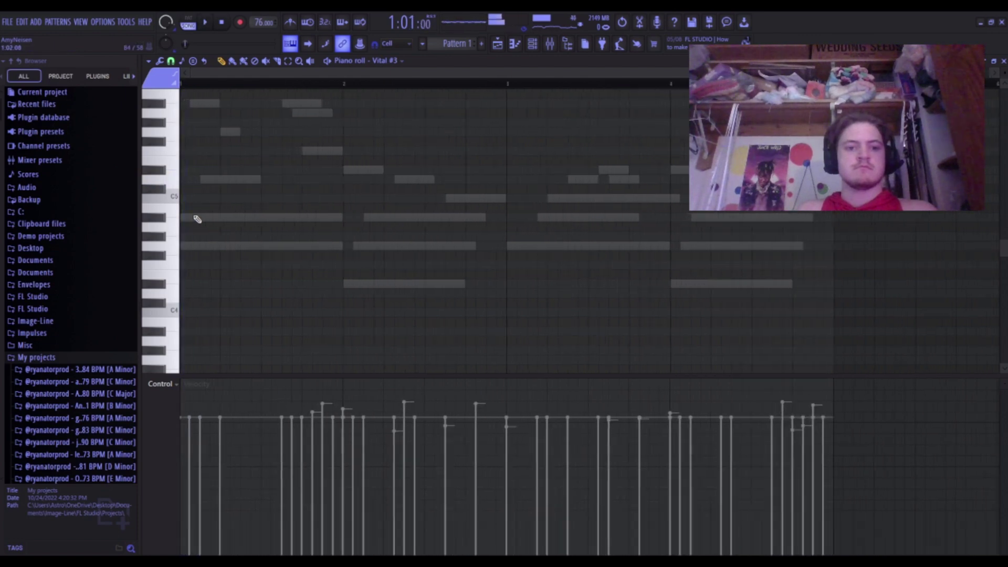
{"action": "left_click", "coordinate": [182, 218]}
{"action": "left_click_drag", "start_coordinate": [177, 240], "coordinate": [177, 254]}
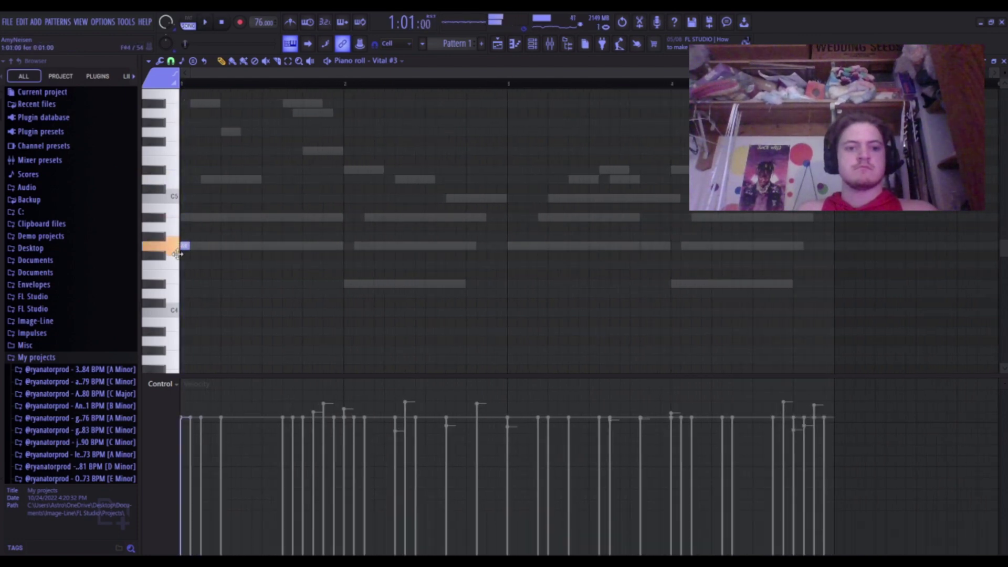
{"action": "left_click", "coordinate": [194, 247]}
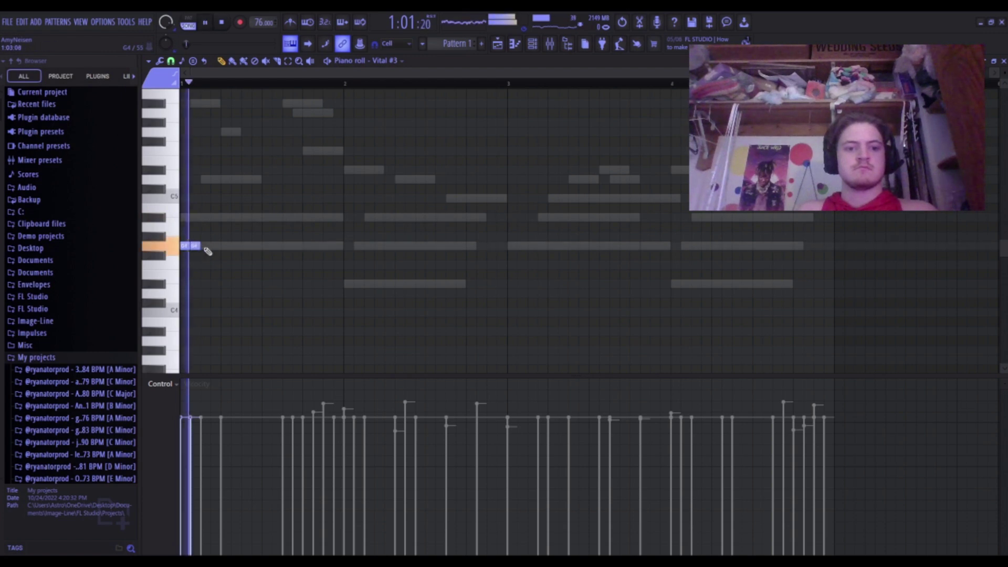
{"action": "key", "text": "ctrl+b"}
{"action": "key", "text": "ctrl+b"}
{"action": "key", "text": "ctrl+b"}
{"action": "key", "text": "ctrl+b"}
{"action": "key", "text": "ctrl+b"}
{"action": "key", "text": "ctrl+b"}
{"action": "key", "text": "ctrl+b"}
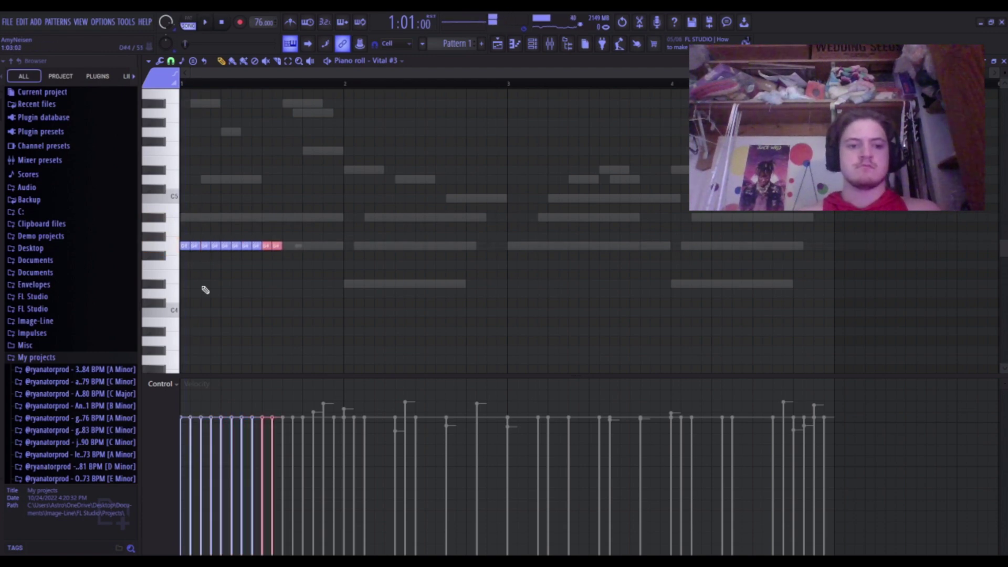
{"action": "left_click", "coordinate": [205, 290]}
{"action": "key", "text": "space"}
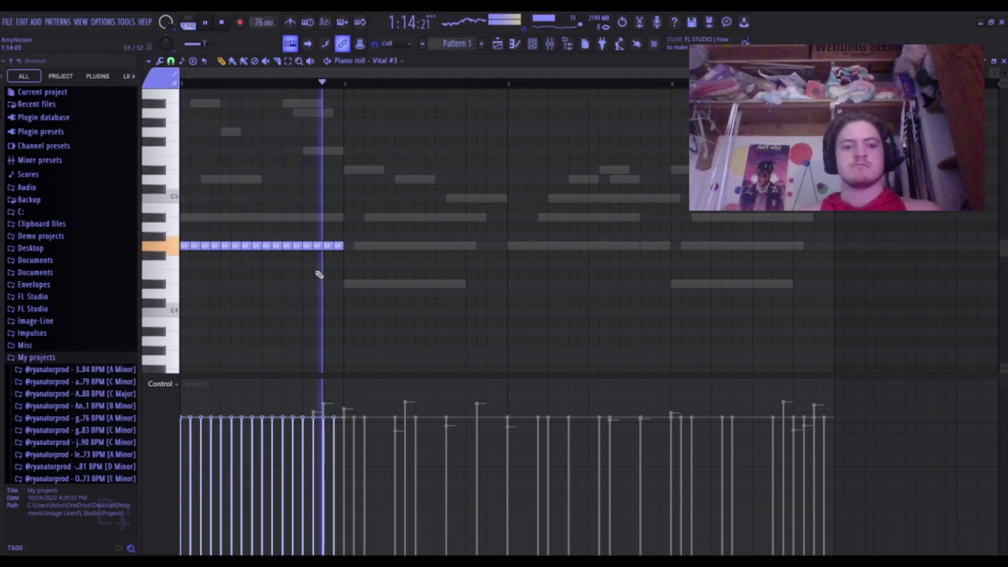
{"action": "key", "text": "space"}
Try repeated sixteenth notes on D#4 from the start of bar 2, then clear all Vital #3 notes.
{"action": "left_click", "coordinate": [344, 285]}
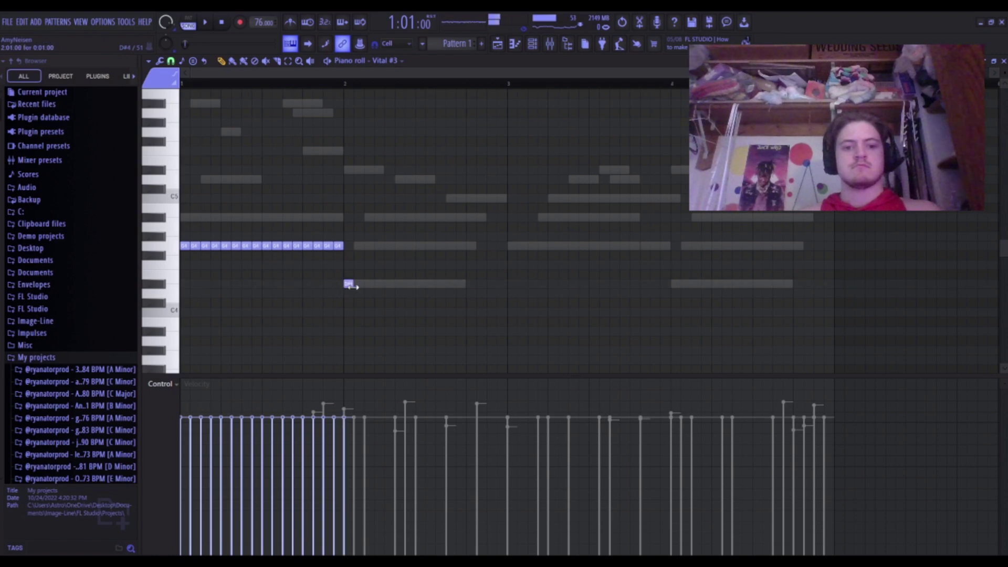
{"action": "left_click", "coordinate": [357, 284]}
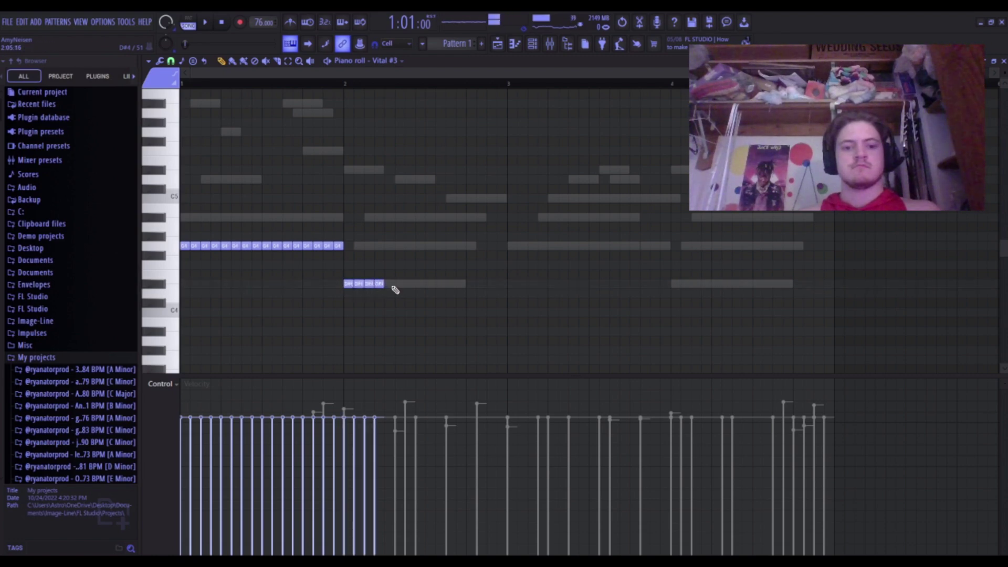
{"action": "left_click", "coordinate": [389, 285]}
{"action": "key", "text": "space"}
{"action": "left_click", "coordinate": [400, 285]}
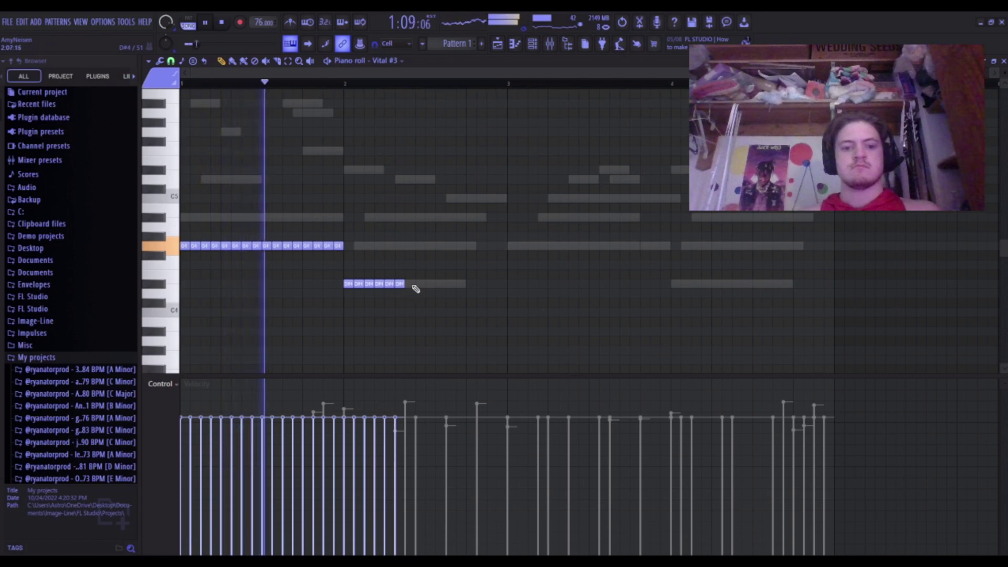
{"action": "left_click", "coordinate": [410, 285]}
{"action": "left_click", "coordinate": [430, 285]}
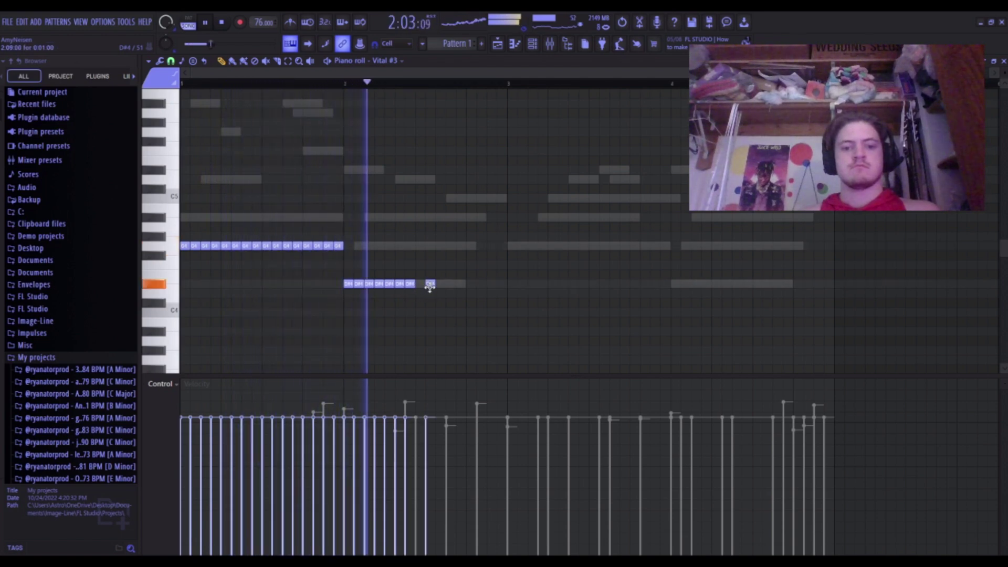
{"action": "key", "text": "space"}
{"action": "mouse_move", "coordinate": [430, 286]}
{"action": "left_mouse_down"}
{"action": "mouse_move", "coordinate": [358, 293]}
{"action": "mouse_move", "coordinate": [326, 225]}
{"action": "mouse_move", "coordinate": [282, 258]}
{"action": "mouse_move", "coordinate": [226, 244]}
{"action": "mouse_move", "coordinate": [171, 258]}
{"action": "left_mouse_up"}
Try three sixteenth notes on B4 followed by one on F#5 in bar 1, then delete them.
{"action": "left_click", "coordinate": [182, 207]}
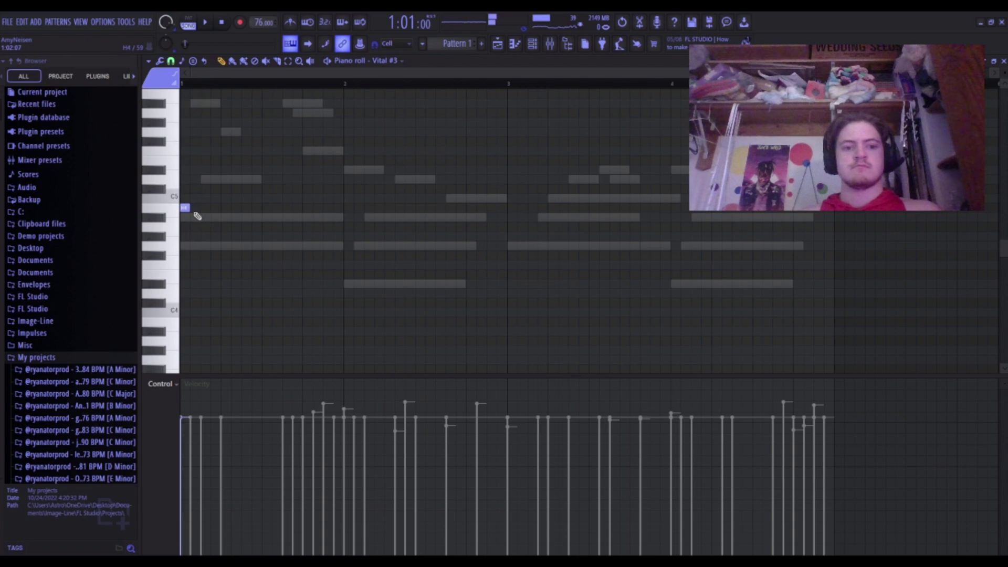
{"action": "left_click", "coordinate": [192, 208]}
{"action": "left_click", "coordinate": [214, 208]}
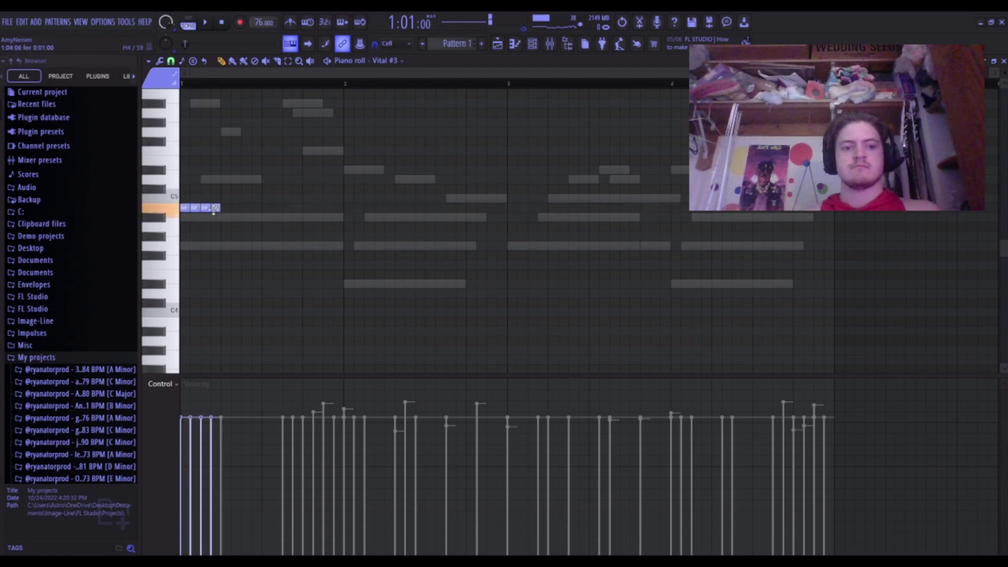
{"action": "left_click_drag", "start_coordinate": [214, 209], "coordinate": [215, 141]}
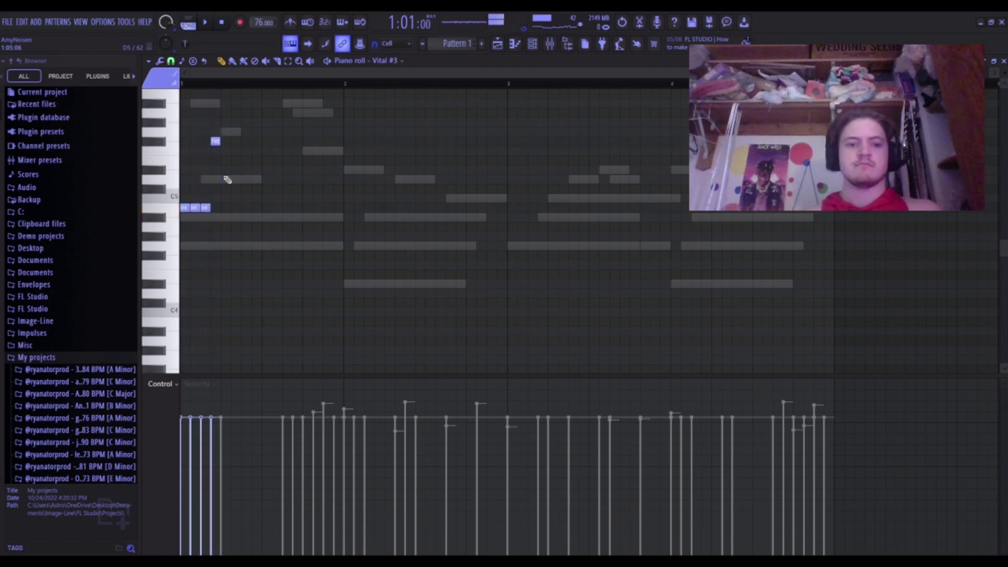
{"action": "key", "text": "Delete"}
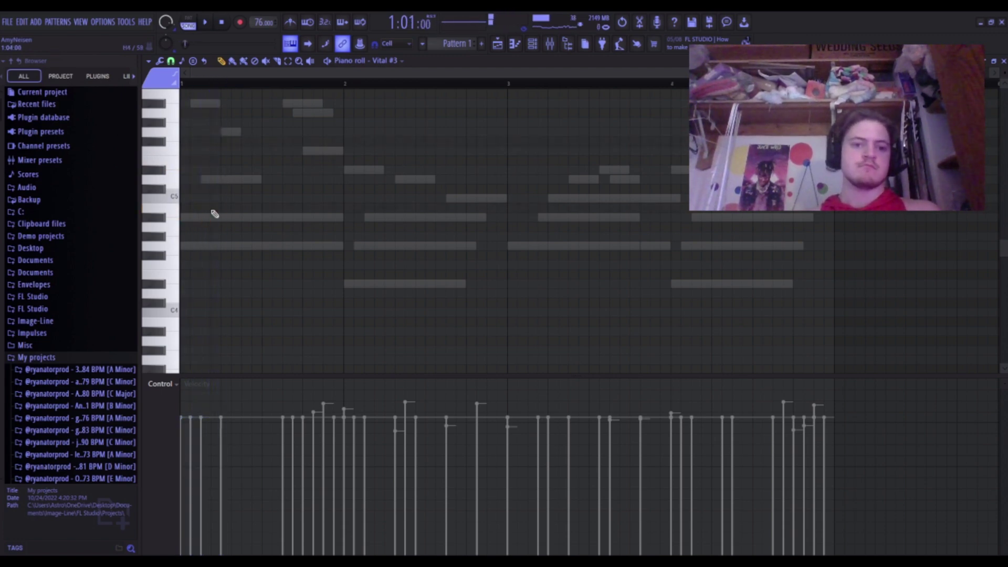
Restore the deleted notes and build a bar 1 motif with B5 on steps 1 and 7 and F#6 on step 5.
{"action": "key", "text": "ctrl+z"}
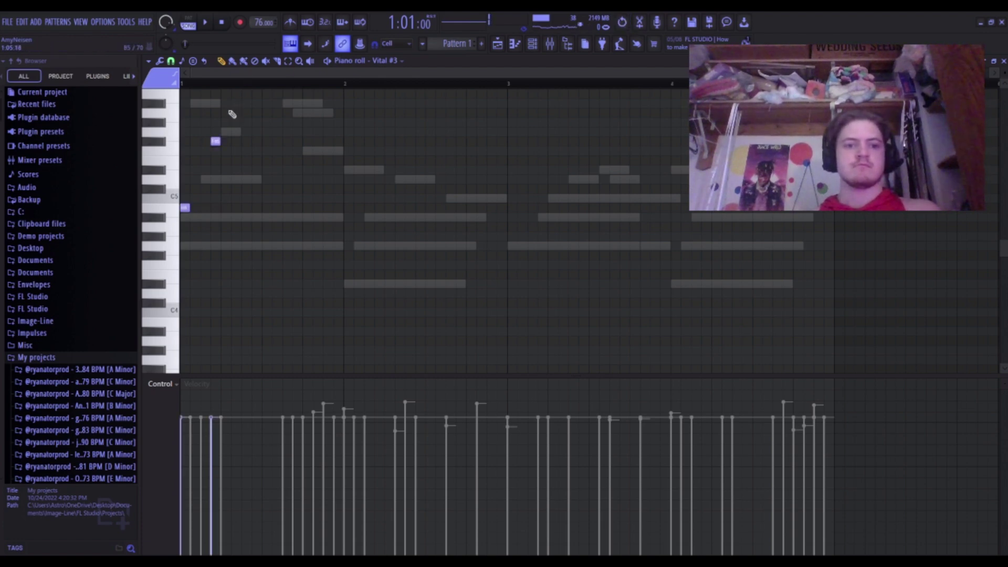
{"action": "left_click_drag", "start_coordinate": [217, 139], "coordinate": [225, 141]}
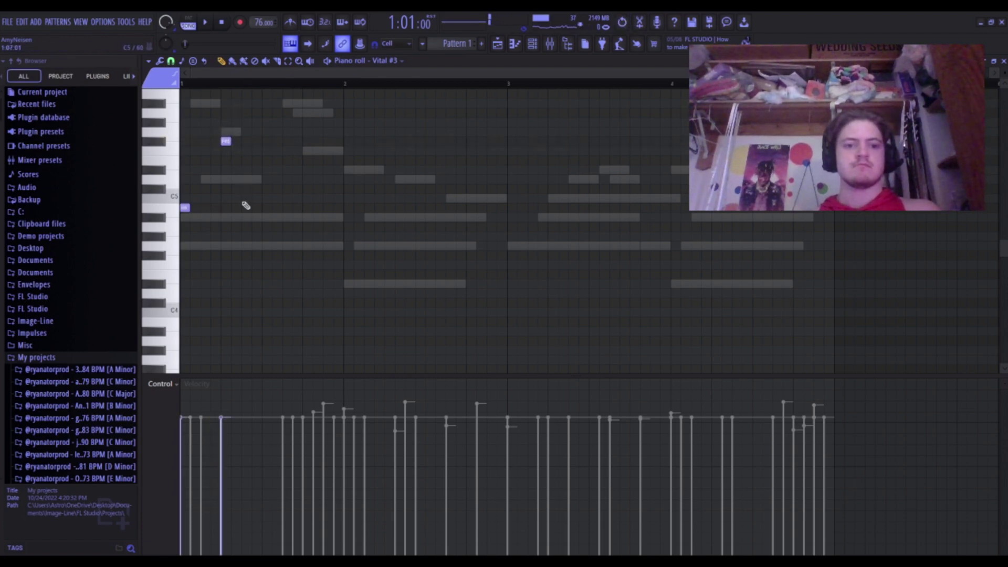
{"action": "left_click_drag", "start_coordinate": [244, 245], "coordinate": [243, 209]}
{"action": "scroll", "coordinate": [245, 232], "scroll_direction": "up", "scroll_amount": 3}
{"action": "key", "text": "space"}
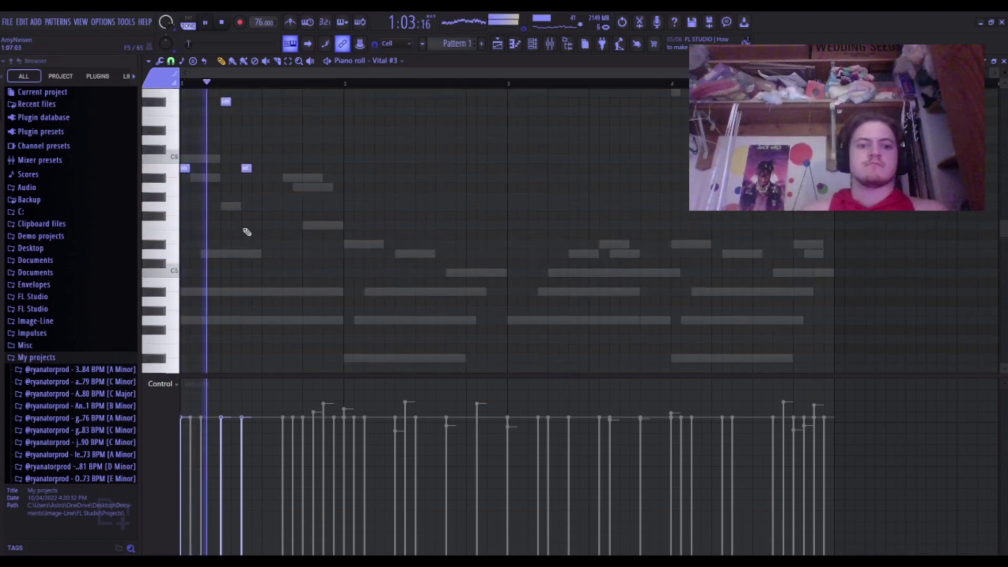
{"action": "key", "text": "space"}
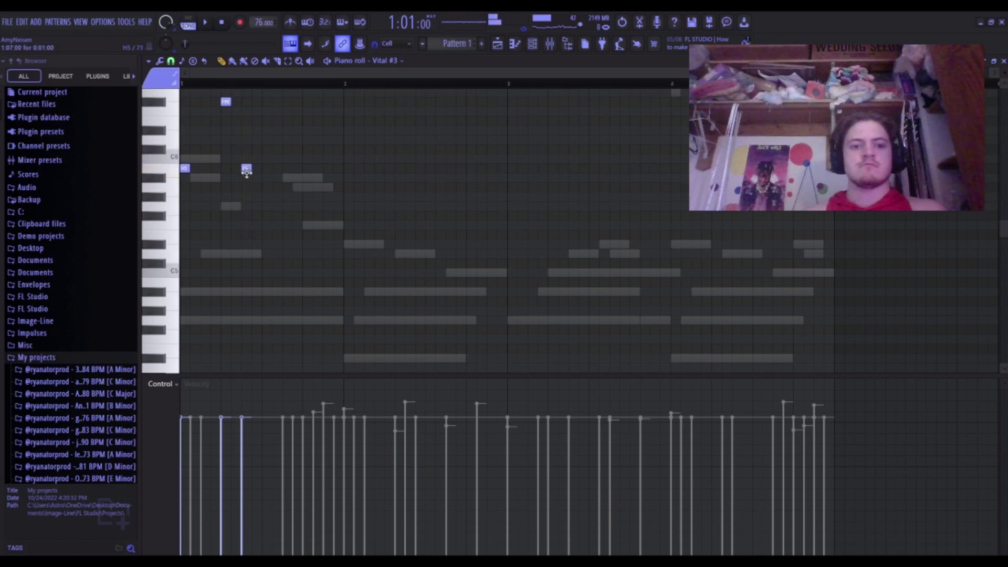
Move the second B5 to step 9 of bar 1, then add G5 on step 13 and E5 at the start of bar 2.
{"action": "left_click_drag", "start_coordinate": [246, 171], "coordinate": [266, 169]}
{"action": "key", "text": "space"}
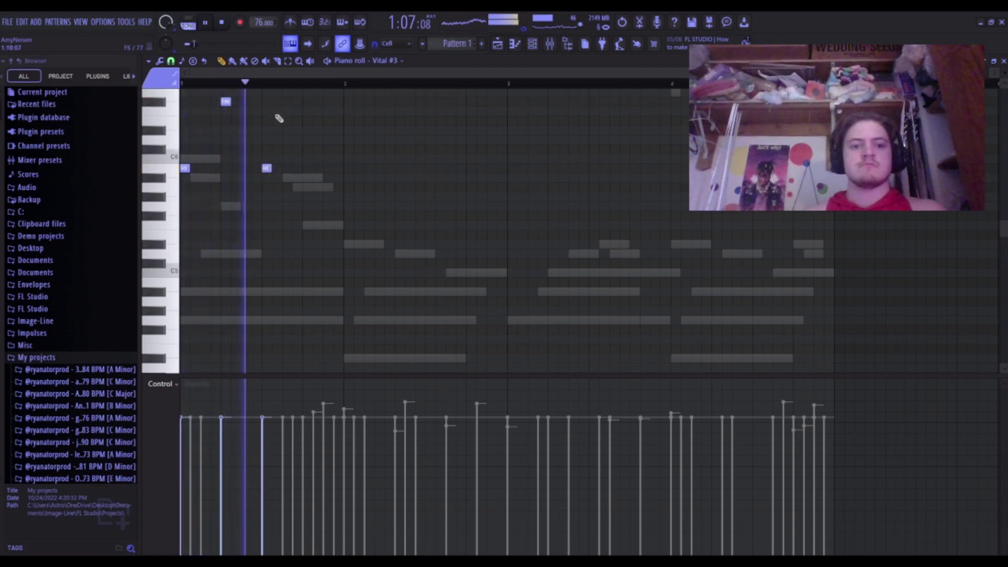
{"action": "key", "text": "space"}
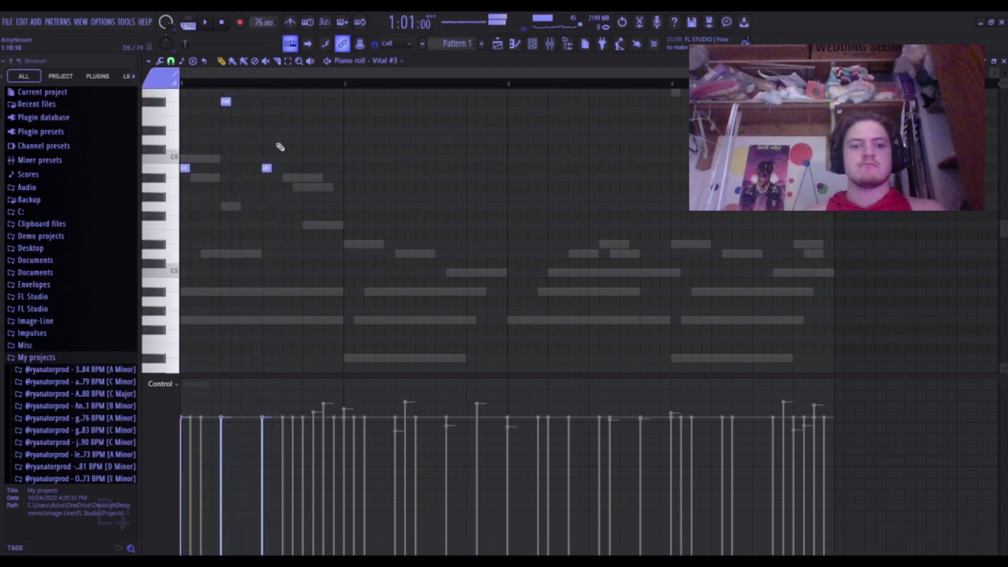
{"action": "left_click", "coordinate": [303, 198]}
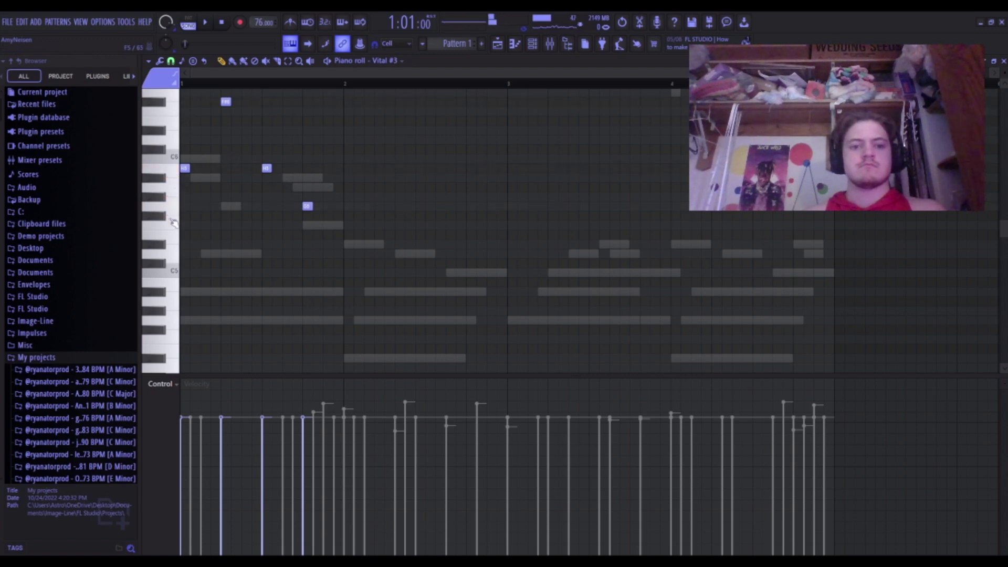
{"action": "left_click", "coordinate": [344, 244]}
{"action": "left_click_drag", "start_coordinate": [346, 234], "coordinate": [346, 234]}
{"action": "key", "text": "space"}
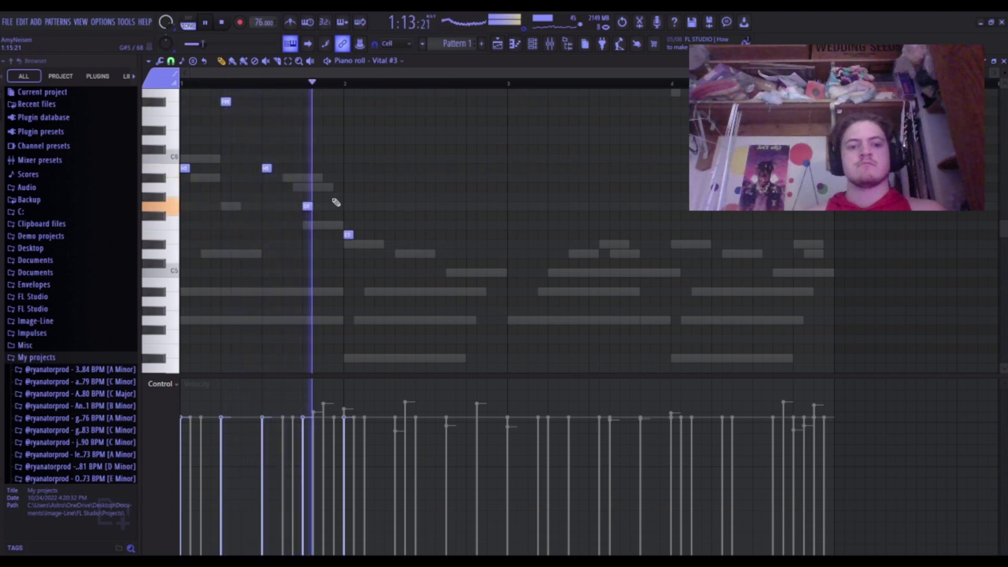
{"action": "key", "text": "space"}
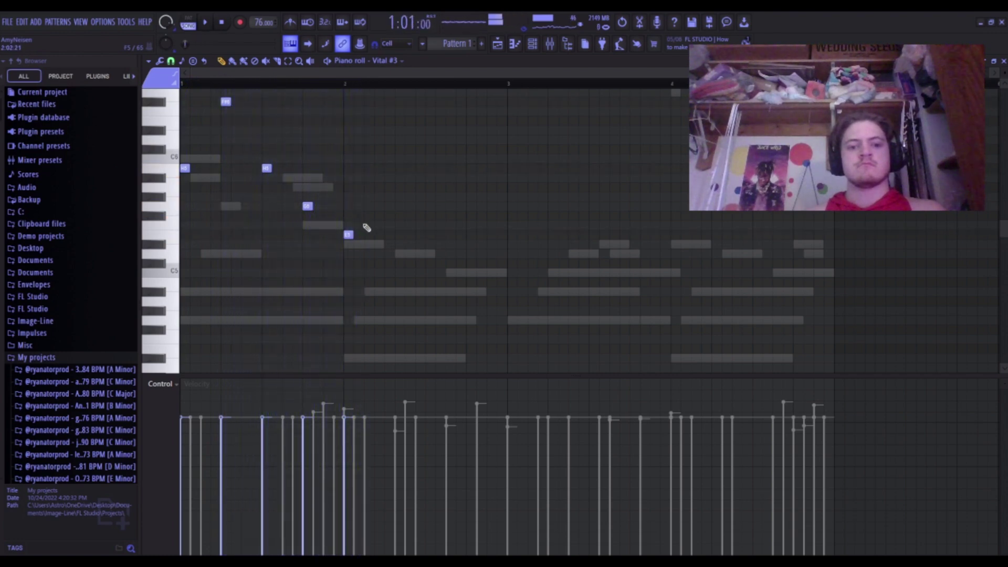
Raise the Vital #3 notes one octave and play them back with Vital #3 soloed in the channel rack.
{"action": "key", "text": "ctrl+Up"}
{"action": "key", "text": "space"}
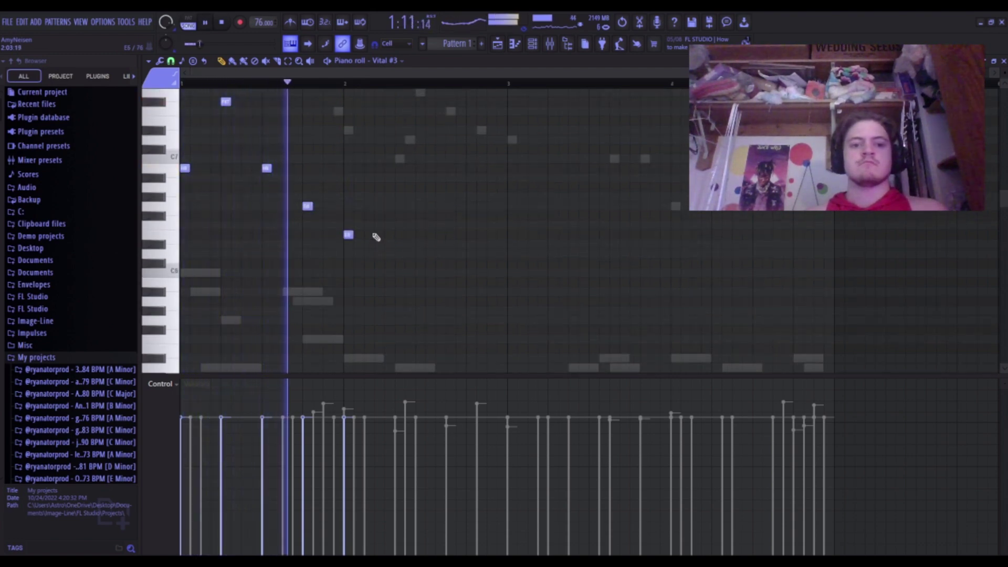
{"action": "left_click", "coordinate": [533, 44]}
{"action": "key", "text": "space"}
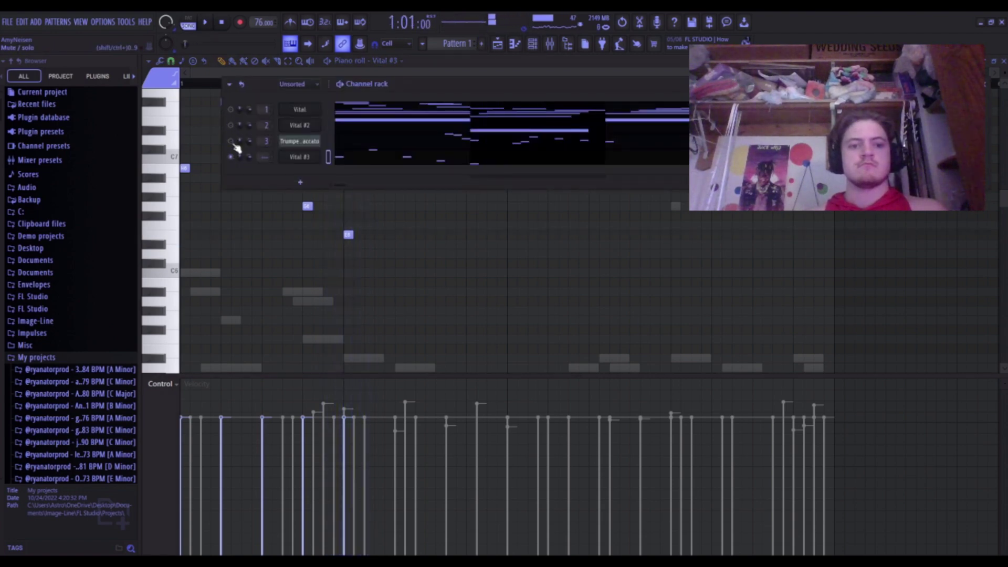
{"action": "key", "text": "space"}
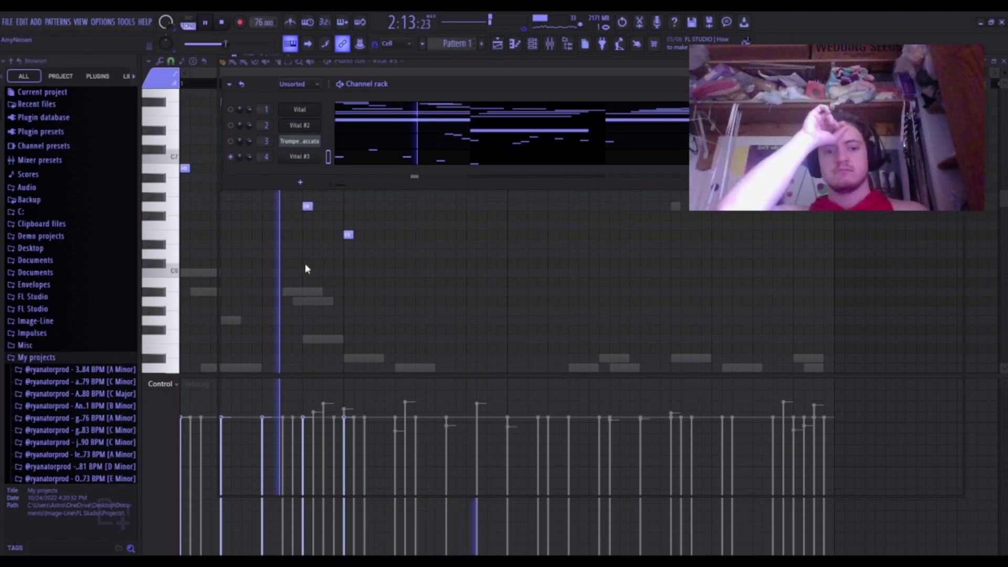
{"action": "left_click", "coordinate": [193, 271]}
{"action": "key", "text": "space"}
{"action": "key", "text": "space"}
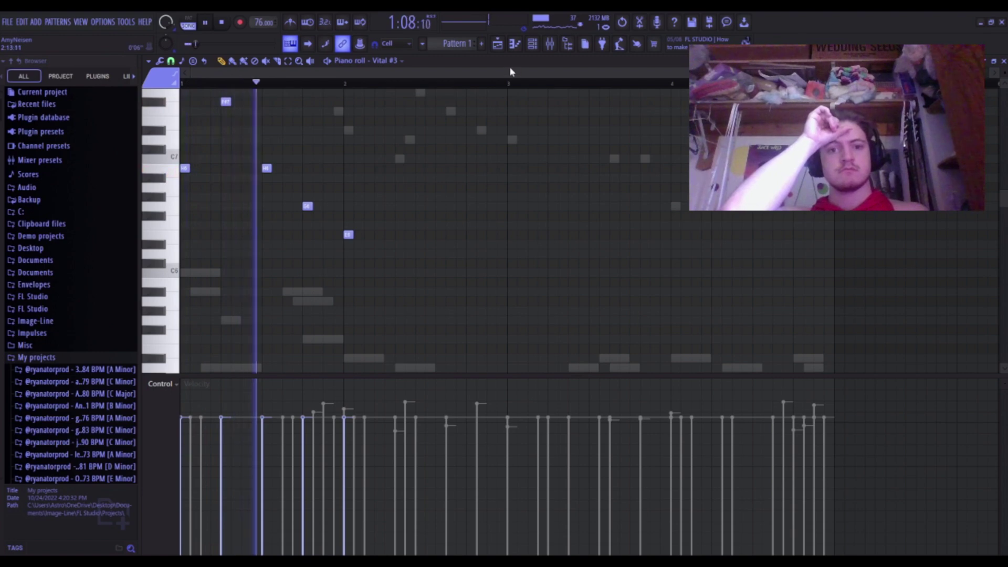
Unsolo Vital #3 in the channel rack and compare playback of all layers with it muted and unmuted.
{"action": "left_click", "coordinate": [531, 44]}
{"action": "key", "text": "space"}
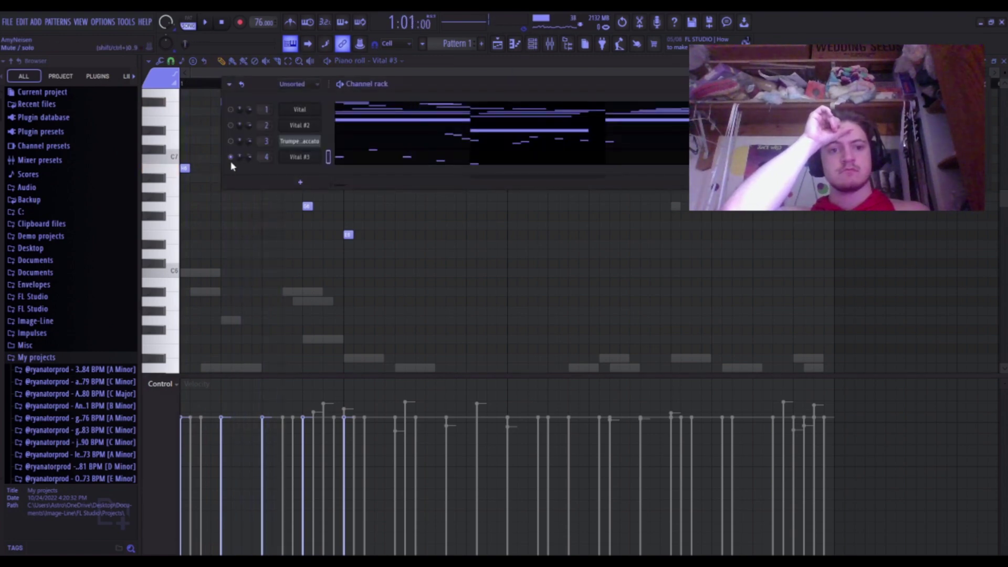
{"action": "key", "text": "space"}
{"action": "right_click", "coordinate": [232, 157]}
{"action": "left_click", "coordinate": [231, 156]}
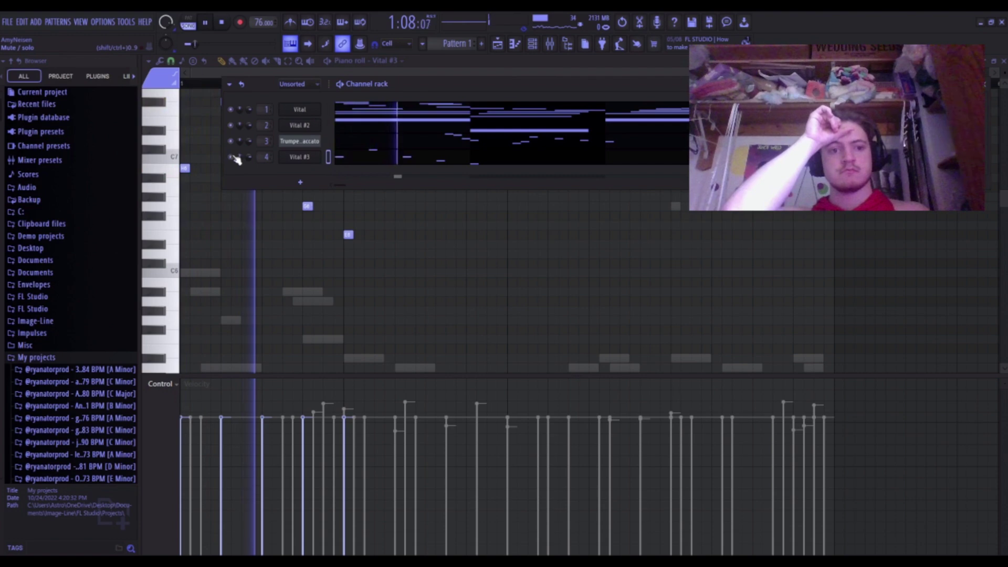
{"action": "key", "text": "space"}
{"action": "key", "text": "space"}
{"action": "left_click", "coordinate": [231, 156]}
{"action": "key", "text": "space"}
{"action": "key", "text": "space"}
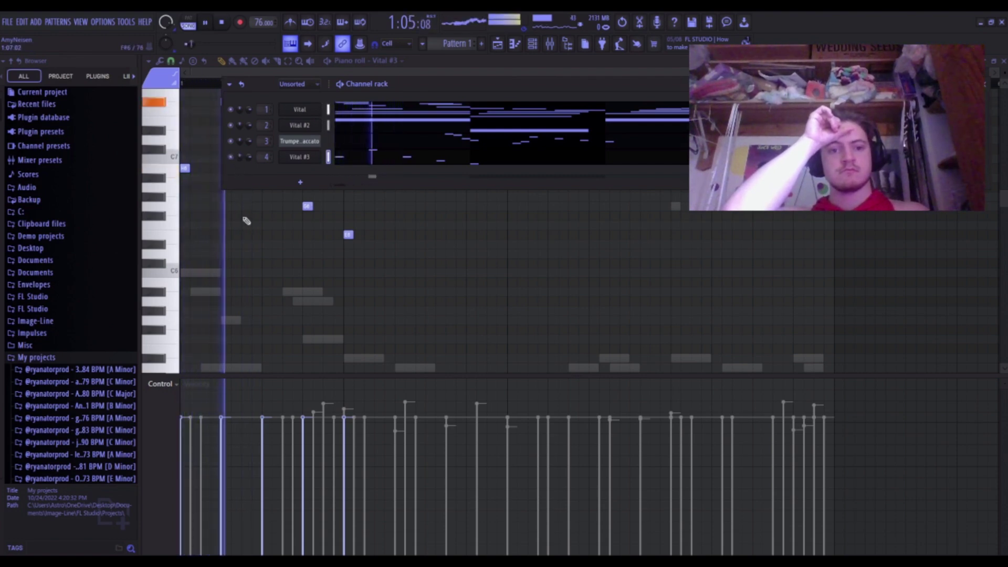
{"action": "right_click", "coordinate": [245, 242]}
{"action": "key", "text": "space"}
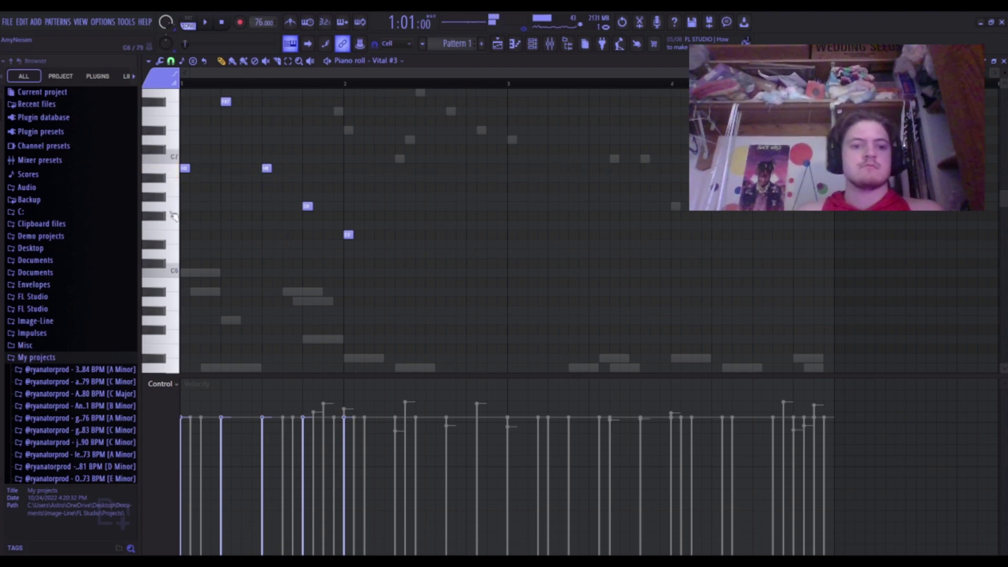
Try the Vital #3 melody transposed down to start on G4 and play it back with the other layers.
{"action": "scroll", "coordinate": [173, 275], "scroll_direction": "down", "scroll_amount": 4}
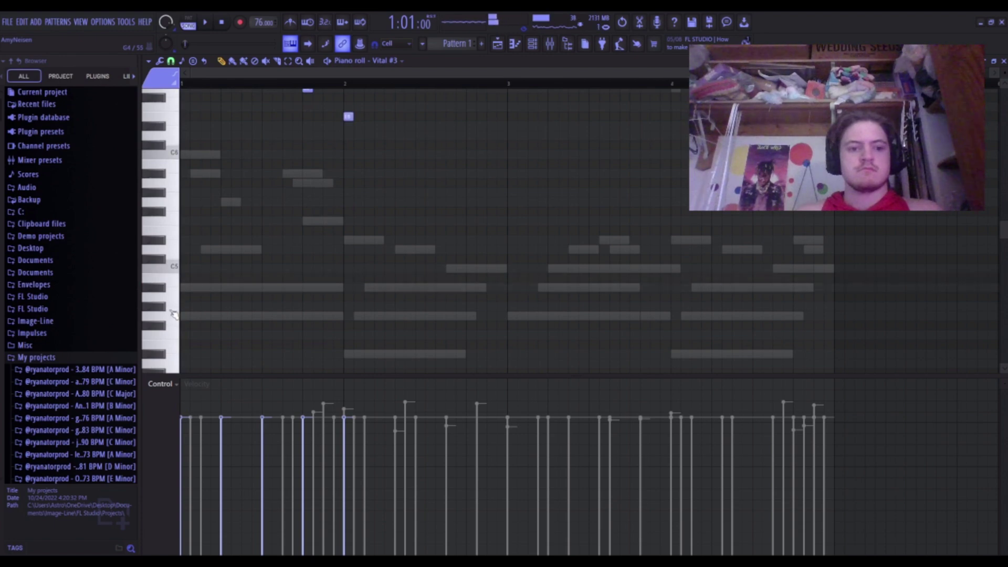
{"action": "scroll", "coordinate": [173, 321], "scroll_direction": "down", "scroll_amount": 2}
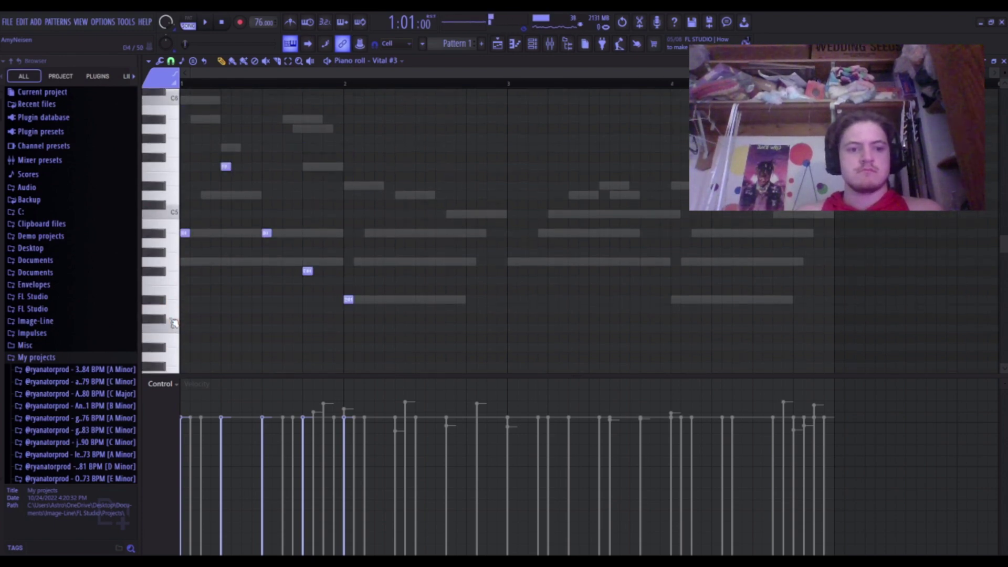
{"action": "scroll", "coordinate": [173, 323], "scroll_direction": "up", "scroll_amount": 2}
{"action": "key", "text": "space"}
{"action": "scroll", "coordinate": [210, 273], "scroll_direction": "down", "scroll_amount": 3}
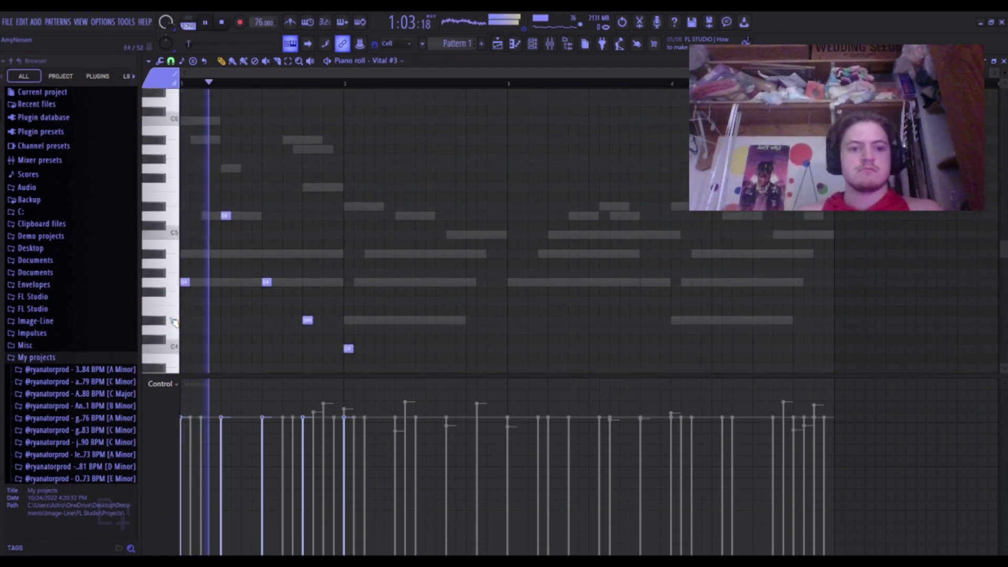
{"action": "scroll", "coordinate": [264, 223], "scroll_direction": "down", "scroll_amount": 1}
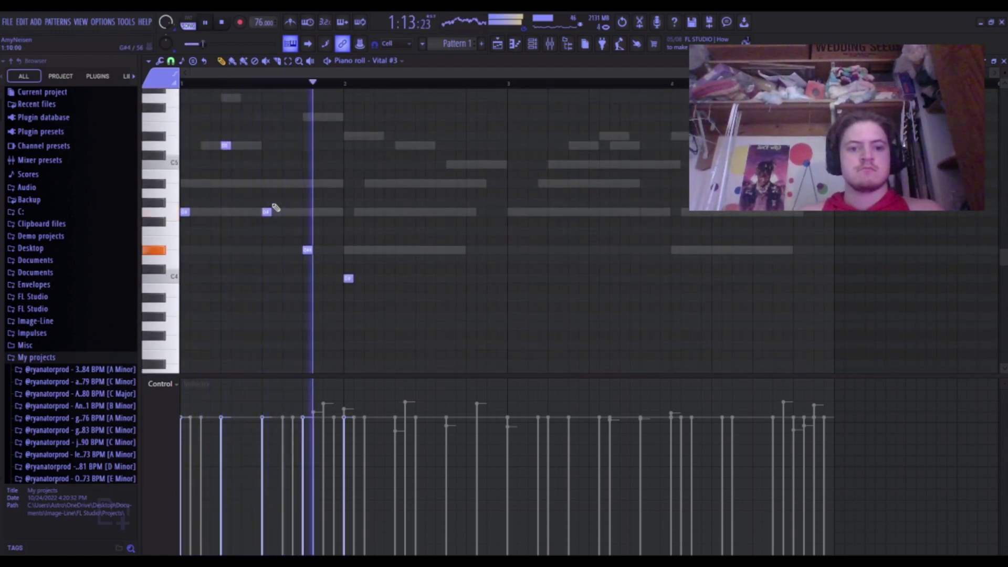
{"action": "key", "text": "space"}
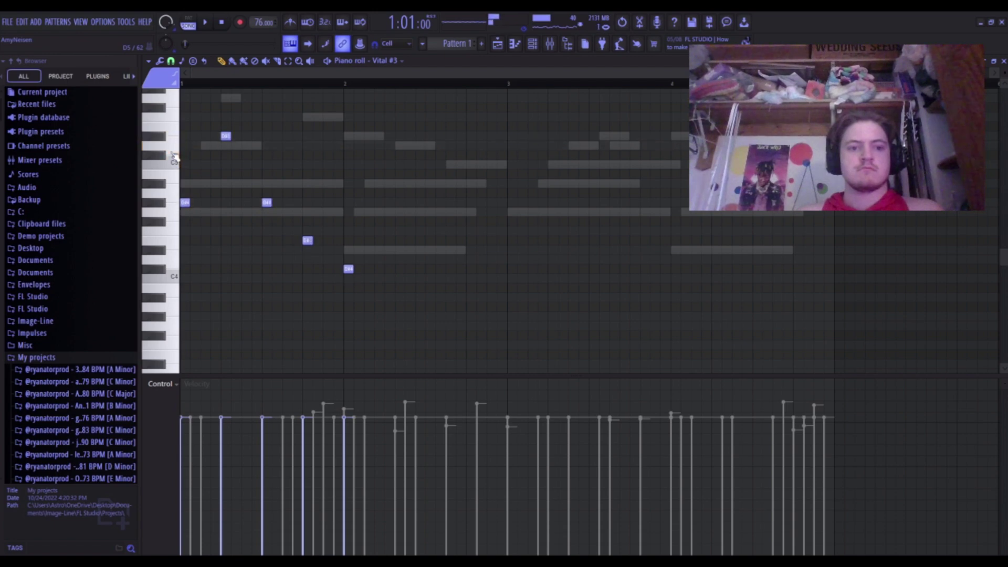
Transpose the whole Vital #3 melody to start on D5 and play it back.
{"action": "key", "text": "Up"}
{"action": "key", "text": "Up"}
{"action": "key", "text": "Up"}
{"action": "key", "text": "Up"}
{"action": "key", "text": "Up"}
{"action": "key", "text": "Up"}
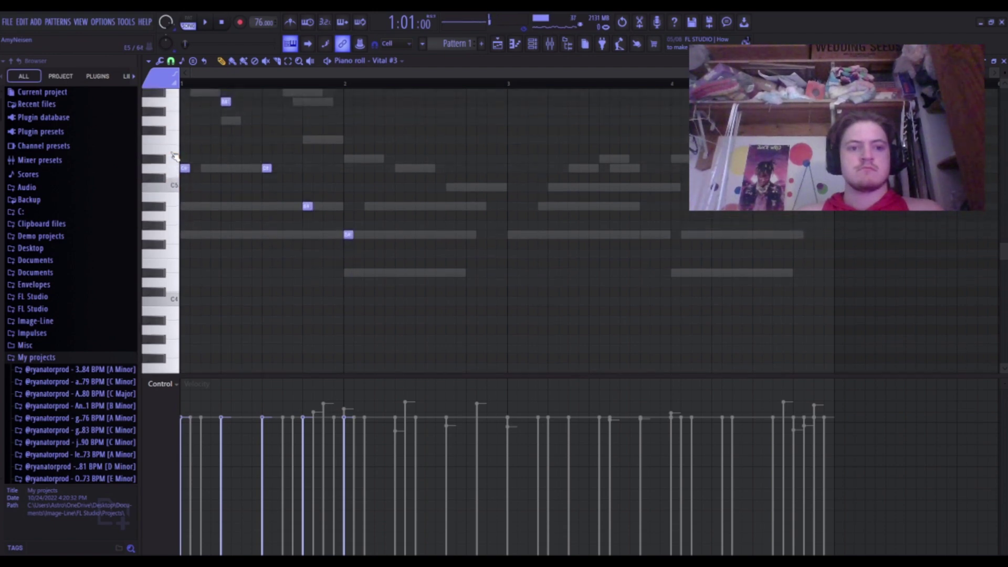
{"action": "key", "text": "space"}
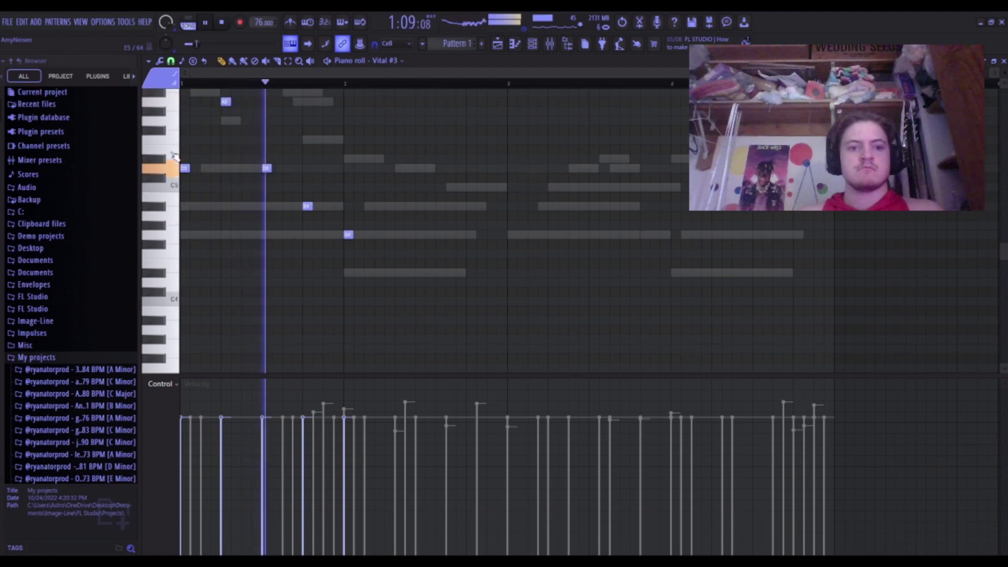
Change the melody's second note to G5 and its third note to F5, and audition the phrase.
{"action": "key", "text": "space"}
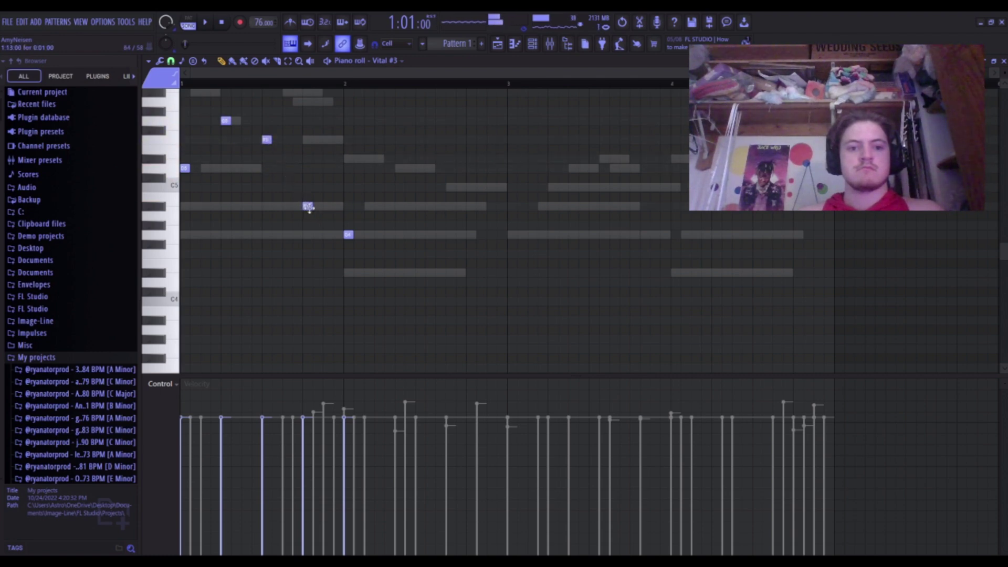
{"action": "key", "text": "space"}
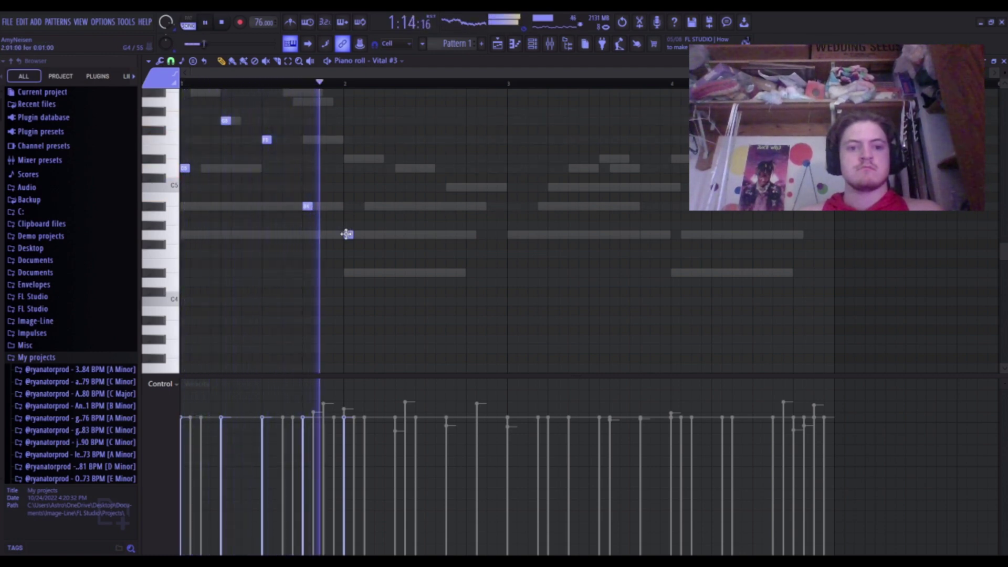
{"action": "key", "text": "ctrl+s"}
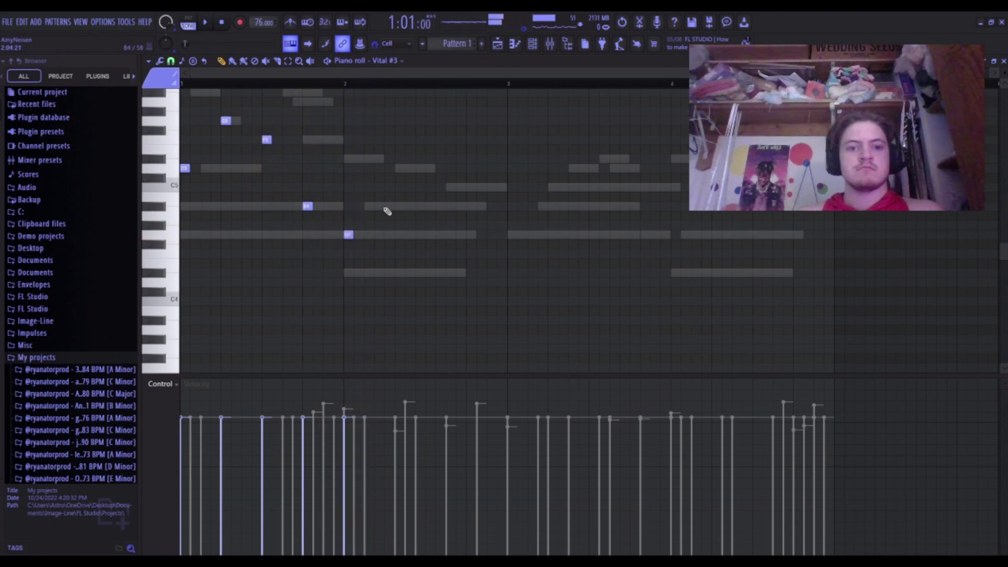
Extend the melody with A#4, D5, C5 in bar 2, G4, F5, D5, C5 in bar 3, and A#4, D5, F5, G5 in bar 4.
{"action": "left_click", "coordinate": [426, 187]}
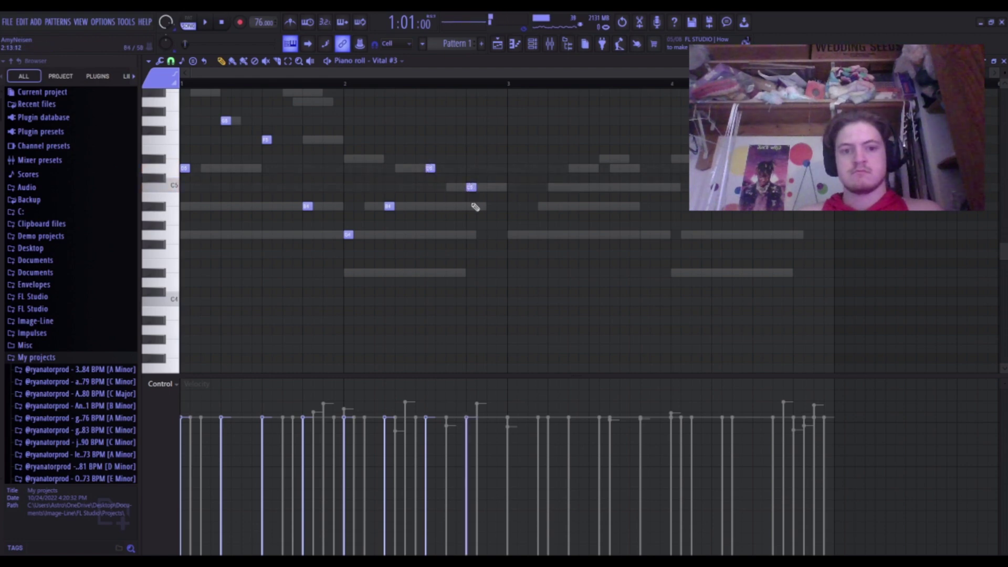
{"action": "key", "text": "ctrl+b"}
{"action": "key", "text": "shift+Right"}
{"action": "key", "text": "shift+Right"}
{"action": "key", "text": "shift+Right"}
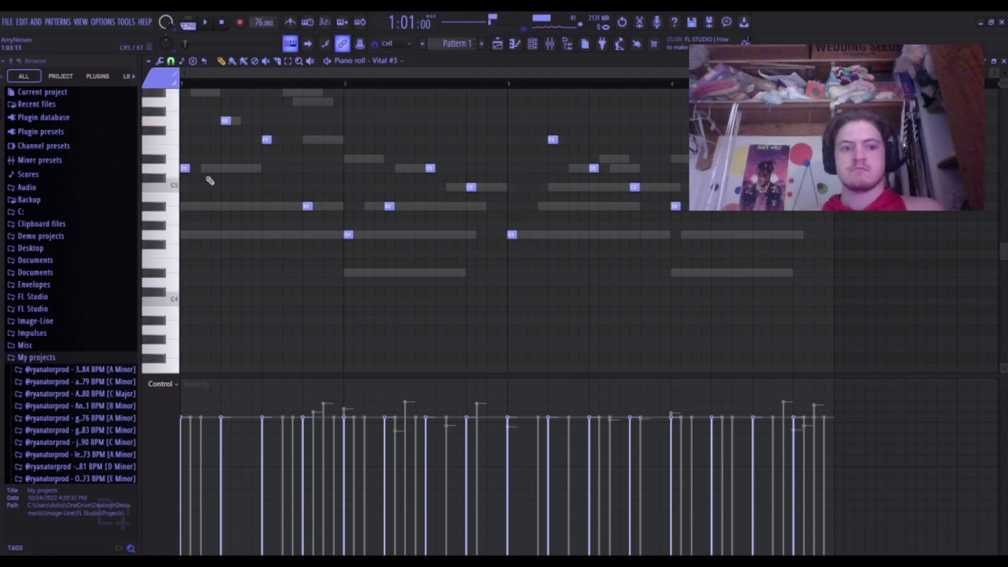
Play back the four bars and change the second and third notes of bar 4 to C5 and D5.
{"action": "key", "text": "space"}
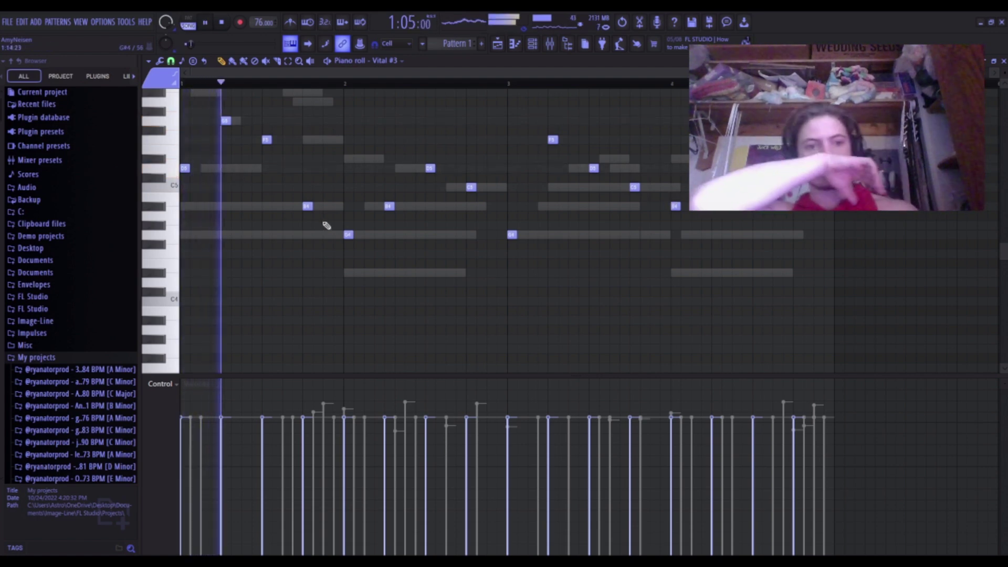
{"action": "scroll", "coordinate": [326, 225], "scroll_direction": "down", "scroll_amount": 3}
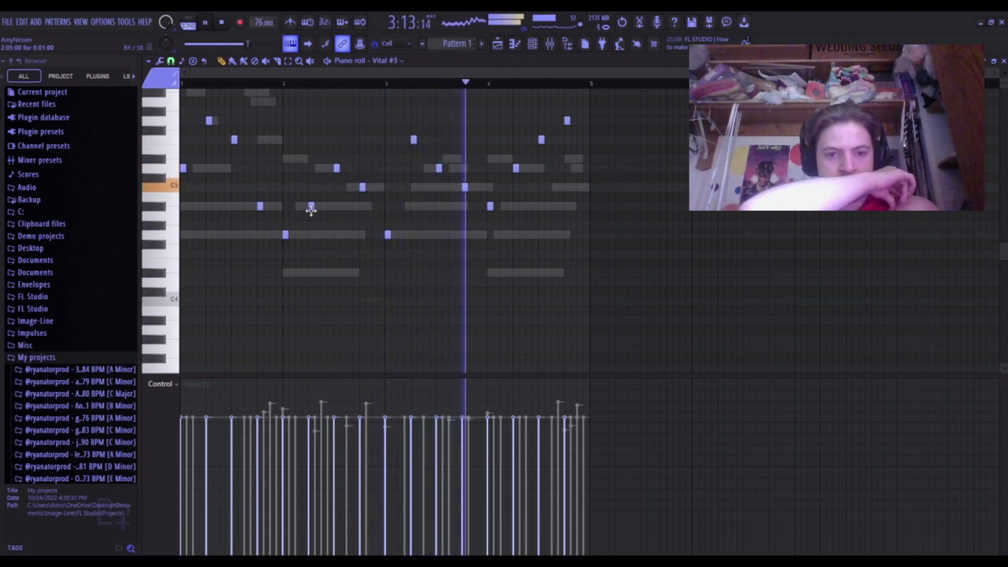
{"action": "key", "text": "space"}
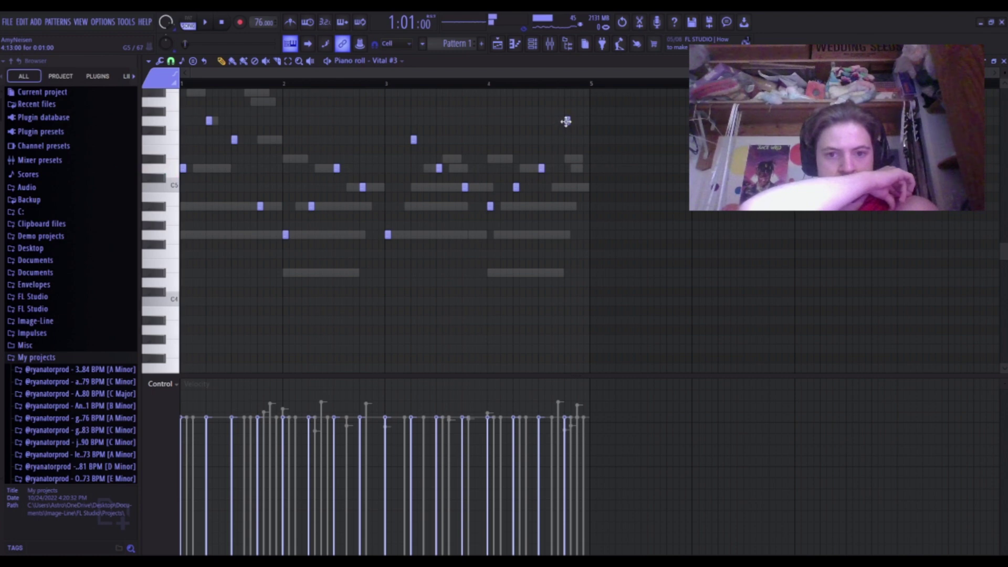
{"action": "key", "text": "space"}
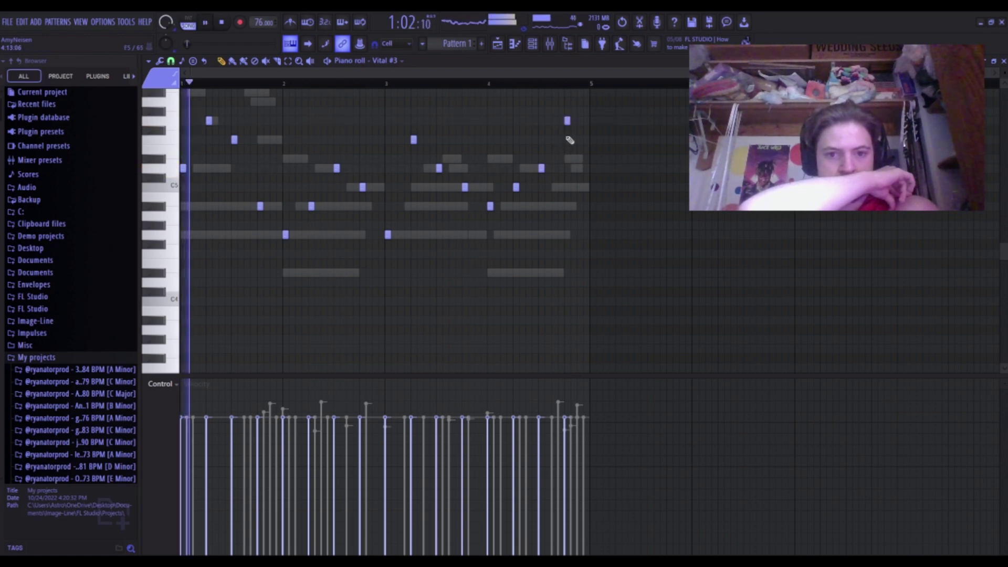
Add an E5 on step 3 of bar 4 and randomize the panning and velocity of the Vital #3 notes.
{"action": "left_click", "coordinate": [503, 150]}
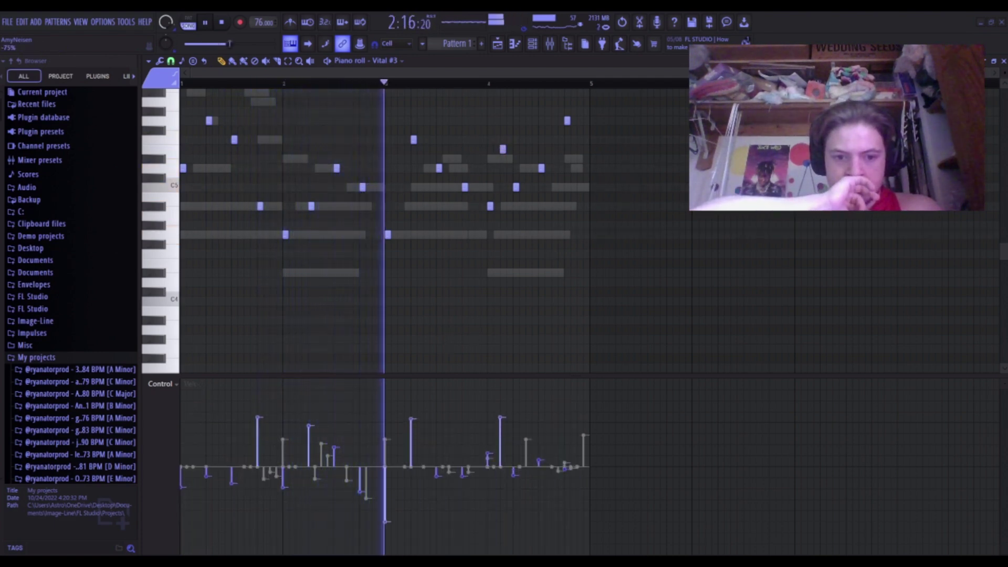
{"action": "left_click", "coordinate": [481, 315]}
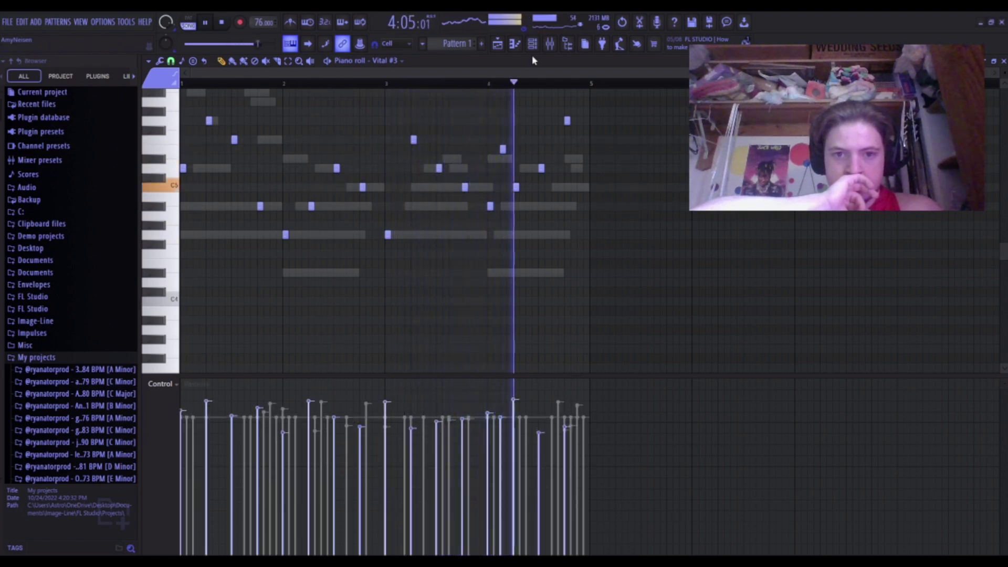
Delete the E5 note in bar 4 and transpose the whole Vital #3 melody up one octave.
{"action": "right_click", "coordinate": [503, 149]}
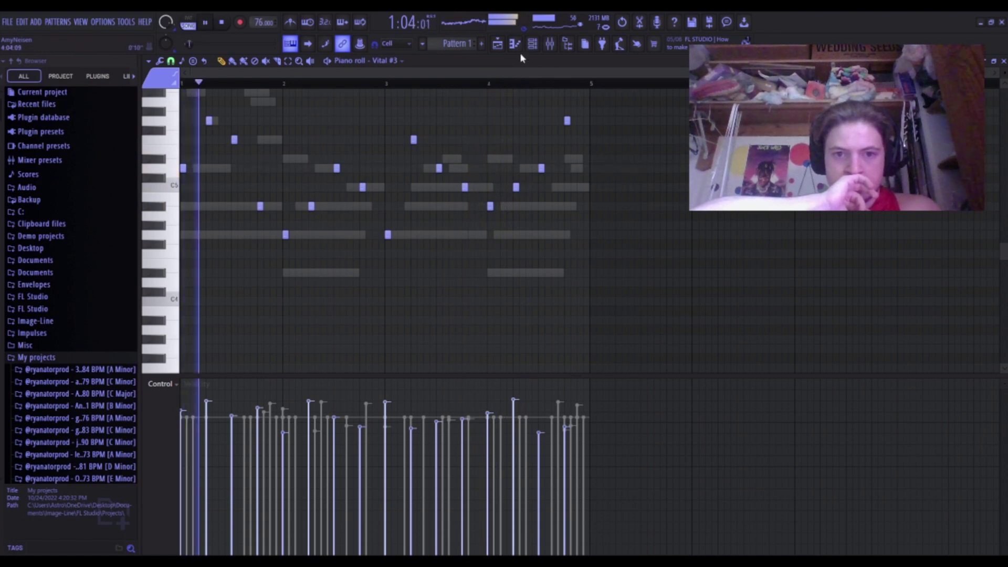
{"action": "left_click", "coordinate": [532, 44]}
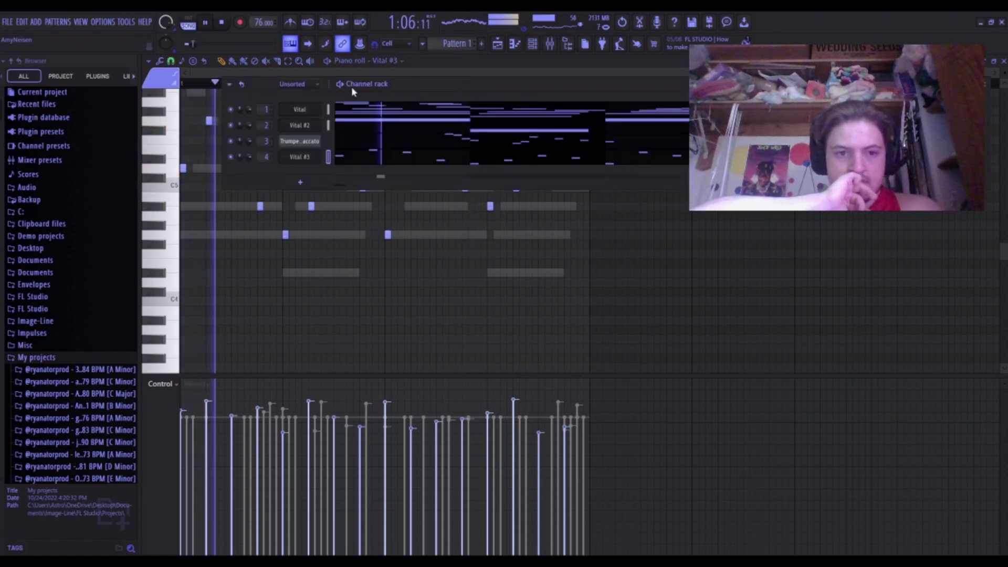
{"action": "left_click", "coordinate": [550, 43]}
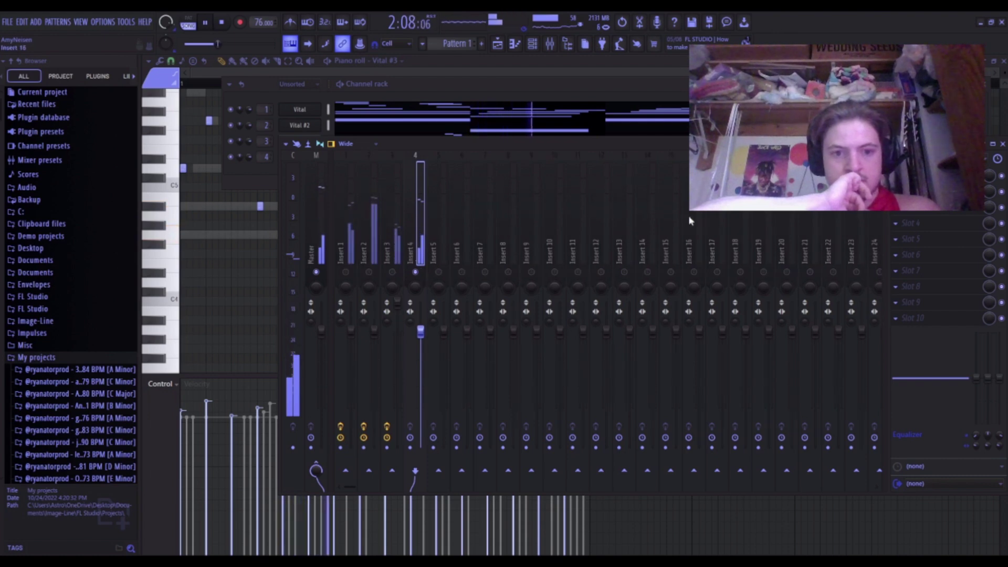
{"action": "left_click", "coordinate": [215, 278]}
{"action": "key", "text": "space"}
{"action": "key", "text": "ctrl+Up"}
{"action": "scroll", "coordinate": [215, 278], "scroll_direction": "up", "scroll_amount": 1}
{"action": "key", "text": "space"}
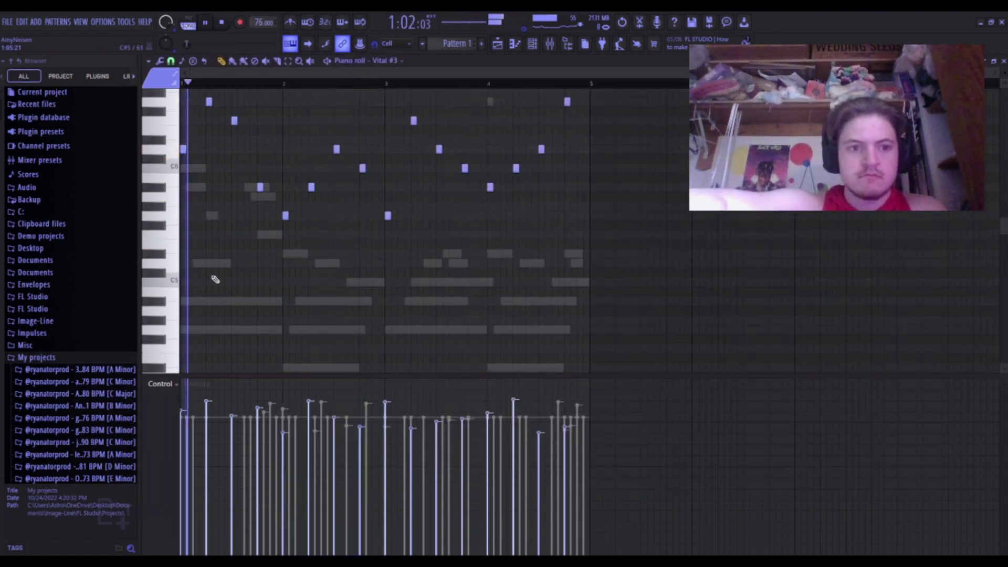
Add HalfTime to Insert 4, set its loop length to 1/2 and raise the low band split to 673 Hz.
{"action": "left_click", "coordinate": [552, 48]}
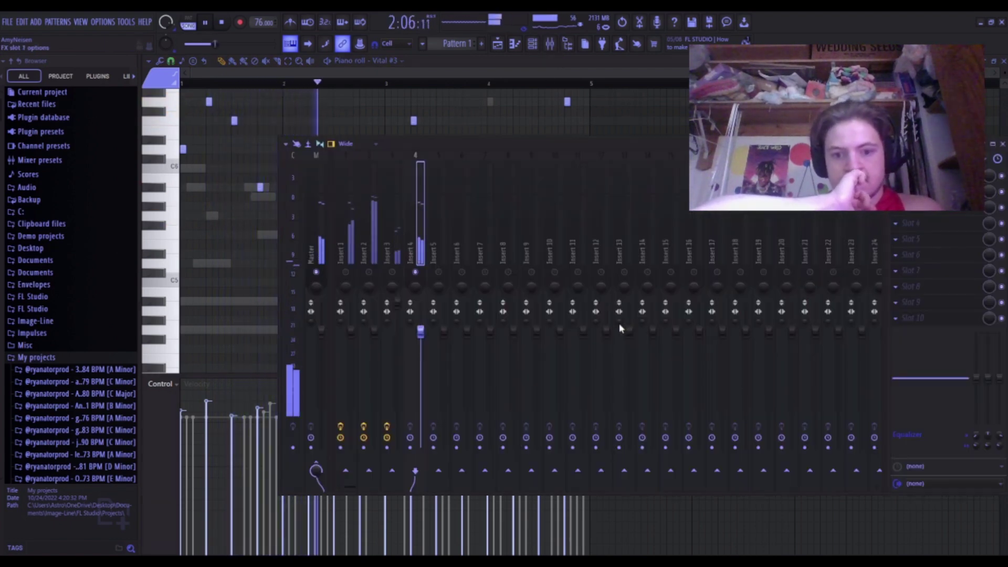
{"action": "left_click", "coordinate": [597, 378]}
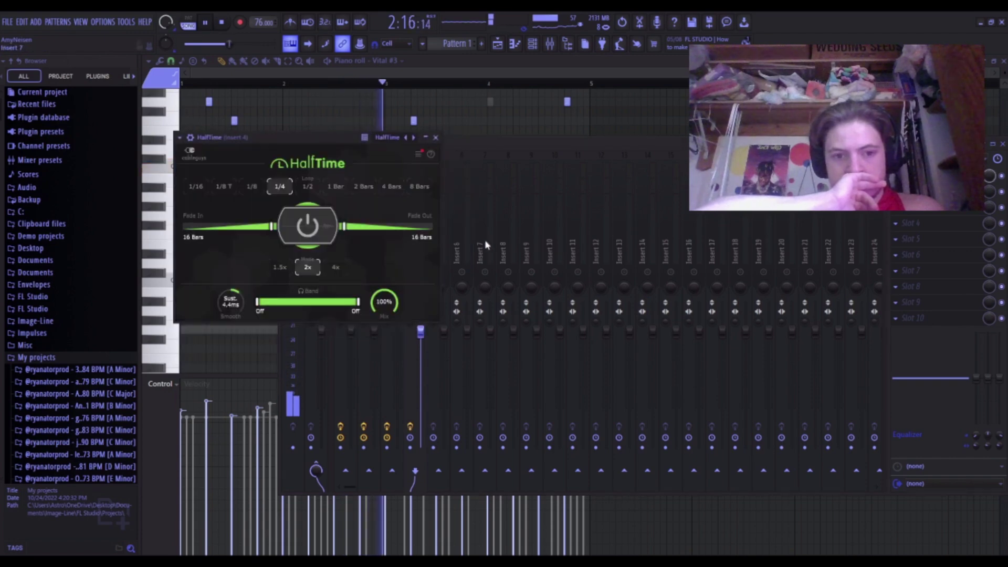
{"action": "left_click", "coordinate": [310, 187]}
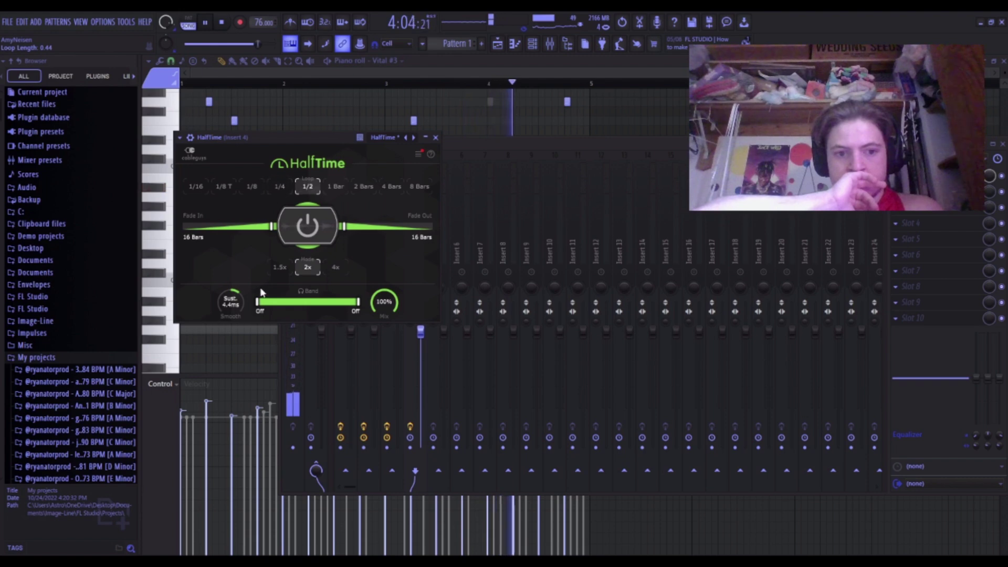
{"action": "left_click_drag", "start_coordinate": [257, 302], "coordinate": [304, 301]}
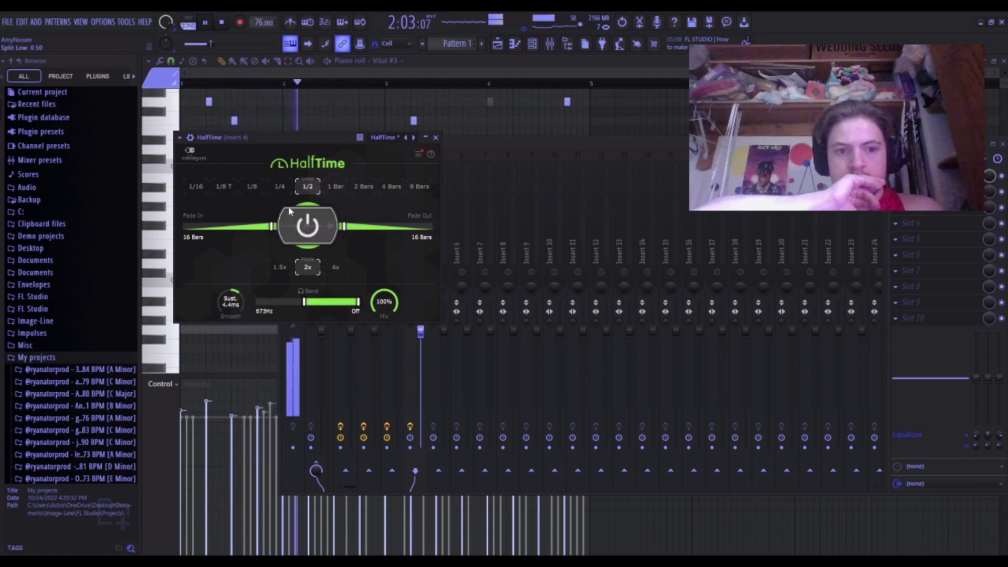
Add ValhallaSupermassive to Insert 4's effect chain after HalfTime and close its window.
{"action": "left_click", "coordinate": [677, 220]}
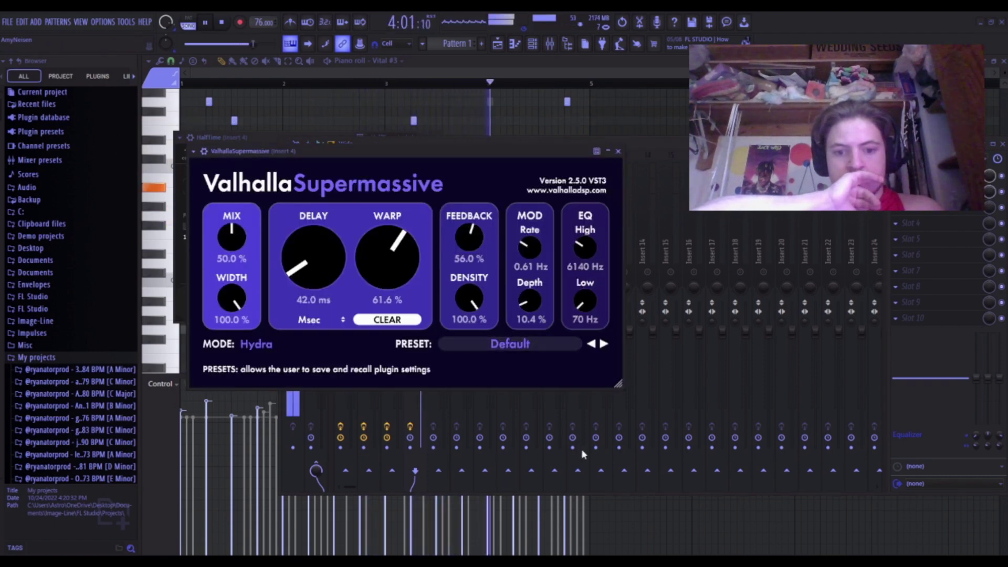
{"action": "left_click", "coordinate": [632, 427]}
{"action": "left_click", "coordinate": [618, 151]}
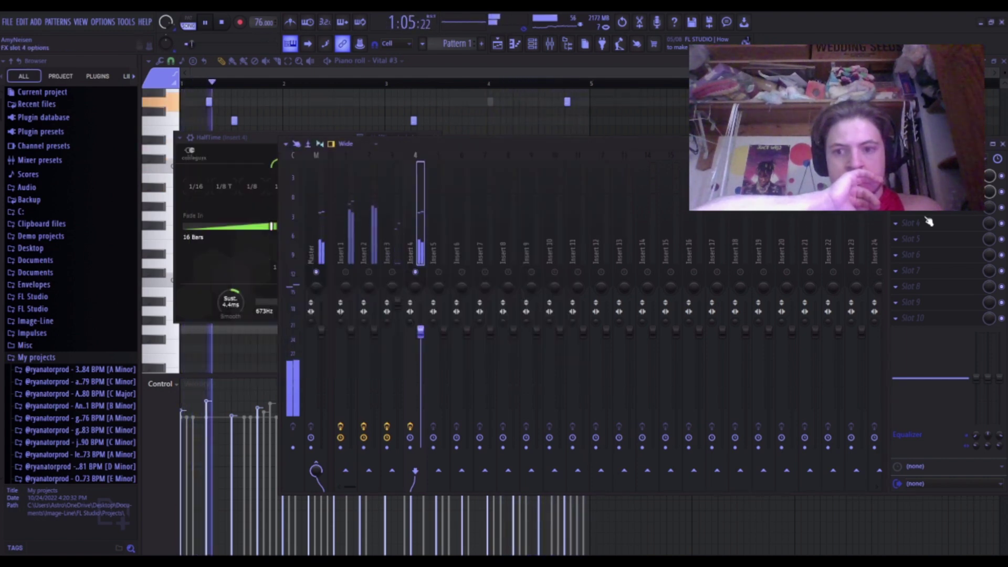
Add Fruity parametric EQ 2 to Insert 4 with the basic EQ preset, moving the low cut higher, dipping band 4 and lowering the low pass.
{"action": "left_click", "coordinate": [567, 316]}
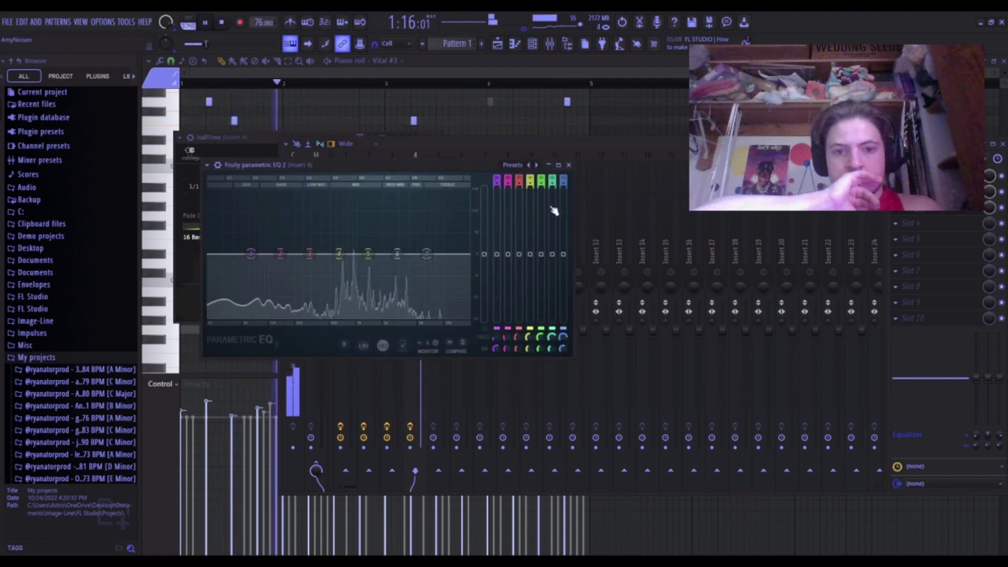
{"action": "left_click", "coordinate": [536, 165]}
{"action": "left_click_drag", "start_coordinate": [209, 254], "coordinate": [341, 265]}
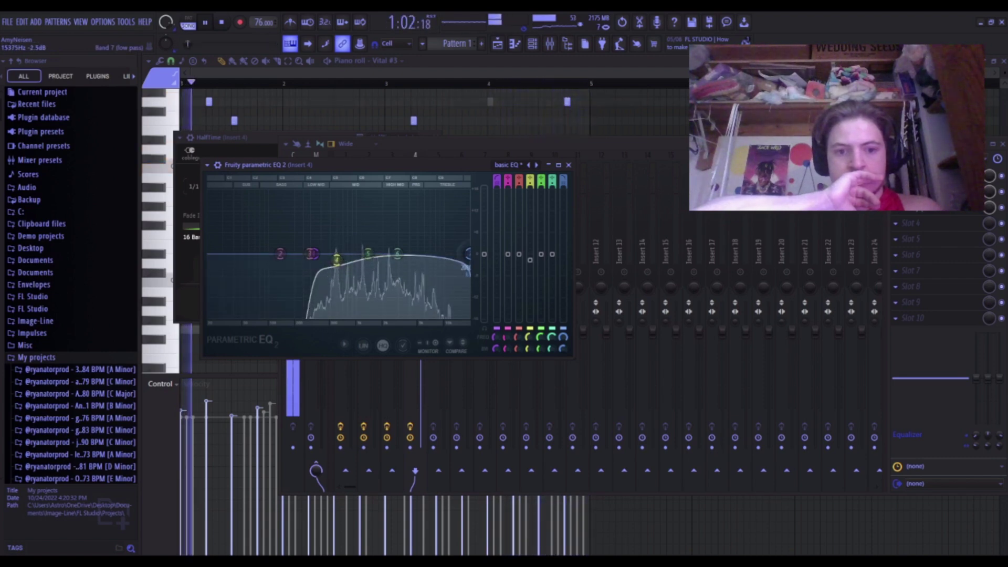
{"action": "left_click_drag", "start_coordinate": [470, 255], "coordinate": [460, 255]}
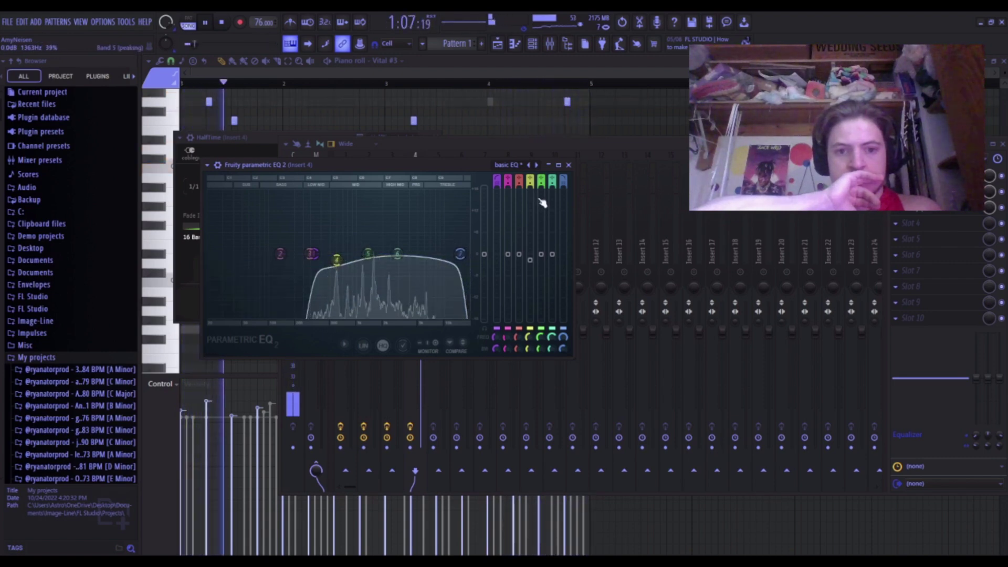
{"action": "left_click", "coordinate": [568, 165]}
Audition Insert 4 in the full mix and against Inserts 1 and 3, and set its volume to about 101%.
{"action": "key", "text": "space"}
{"action": "right_click", "coordinate": [419, 271]}
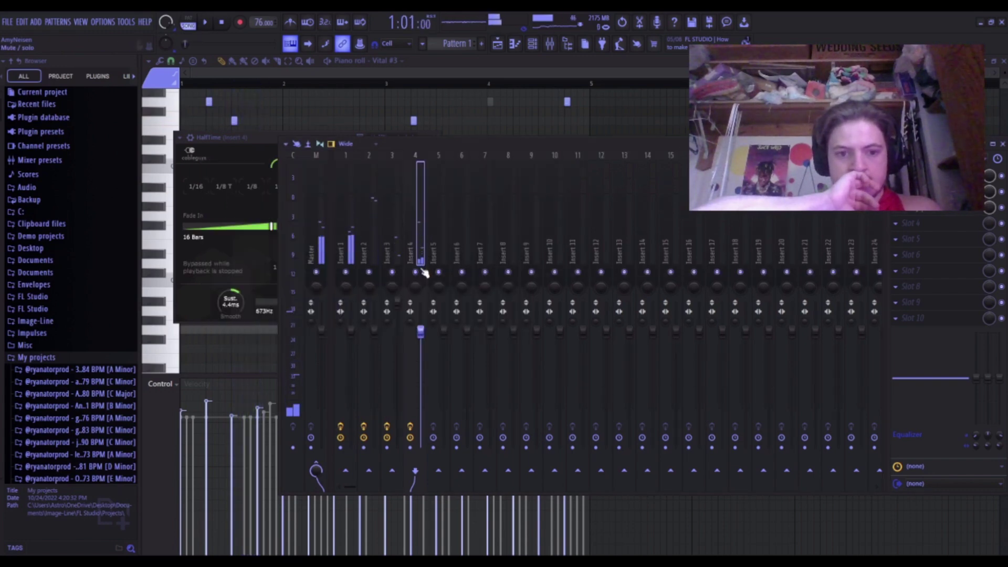
{"action": "key", "text": "space"}
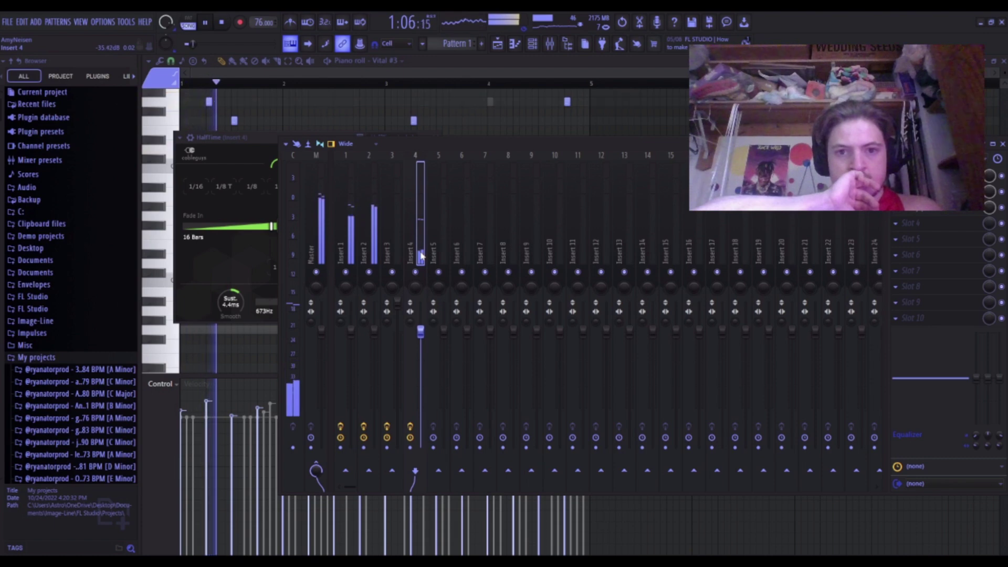
{"action": "left_click_drag", "start_coordinate": [421, 329], "coordinate": [421, 325]}
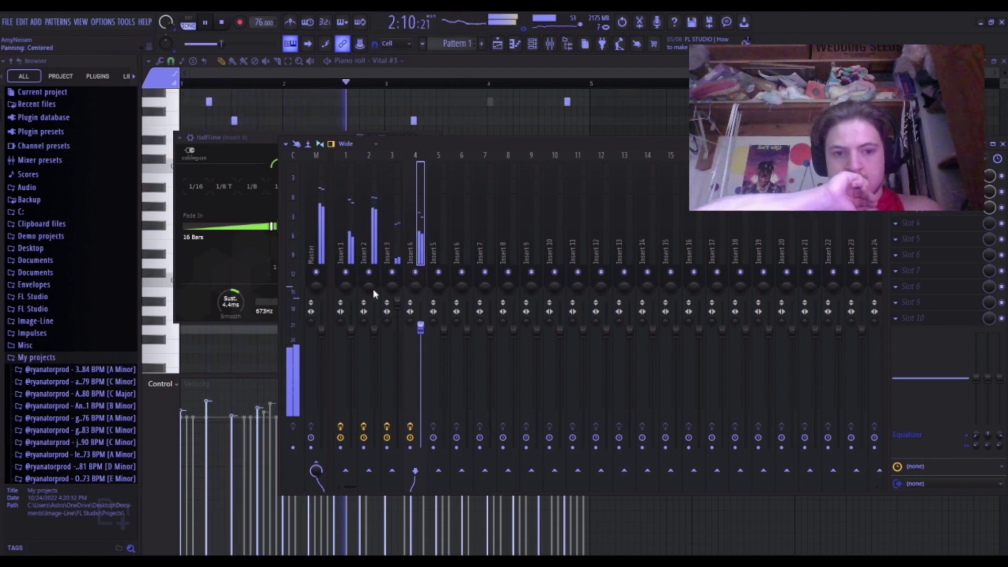
{"action": "right_click", "coordinate": [346, 272]}
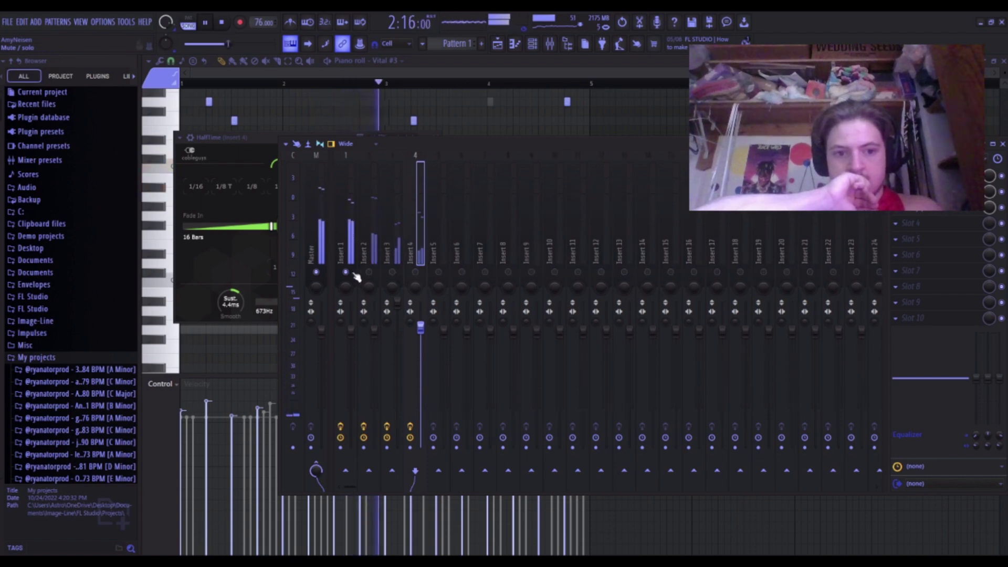
{"action": "left_click", "coordinate": [398, 286]}
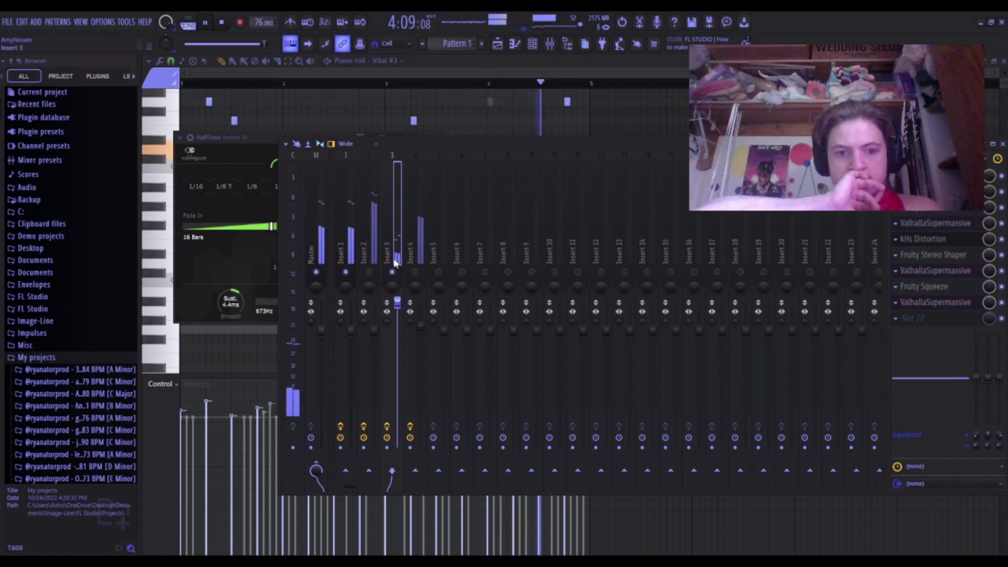
{"action": "left_click", "coordinate": [421, 278]}
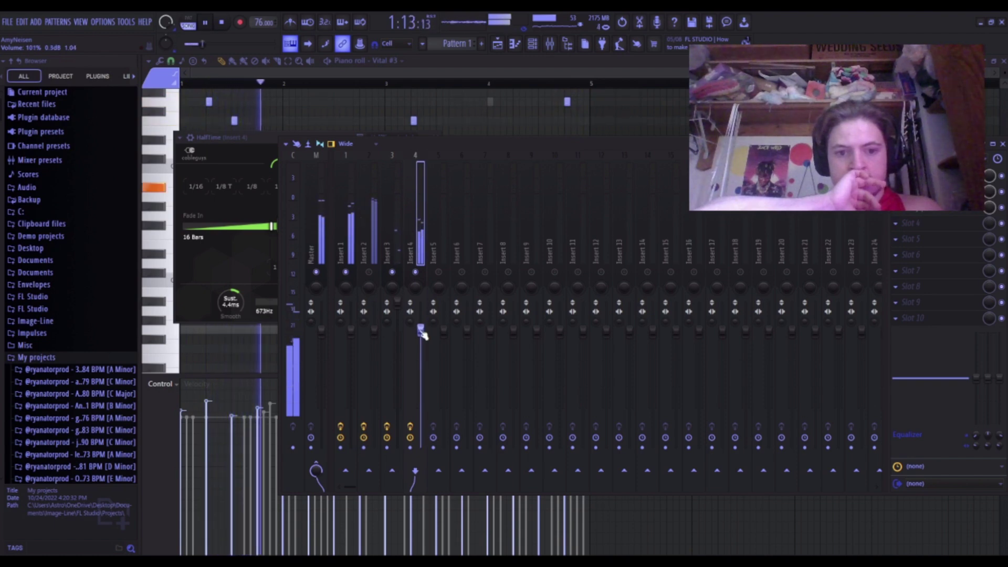
Solo Insert 4 and add Cymatics Deja Vu with a 1/4 loop in slot 4 and Fruity Stereo Shaper in slot 5.
{"action": "right_click", "coordinate": [416, 272]}
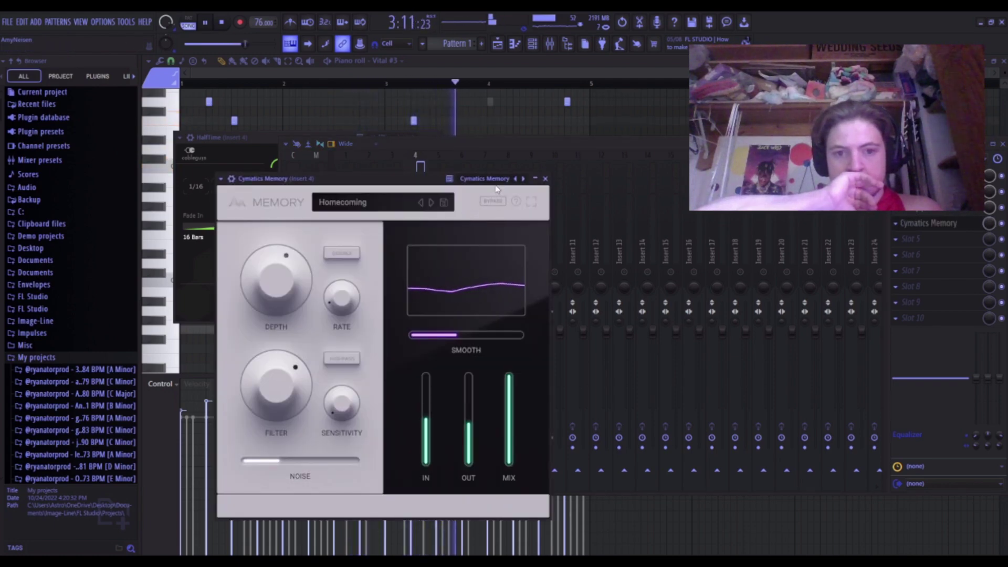
{"action": "left_click", "coordinate": [149, 46]}
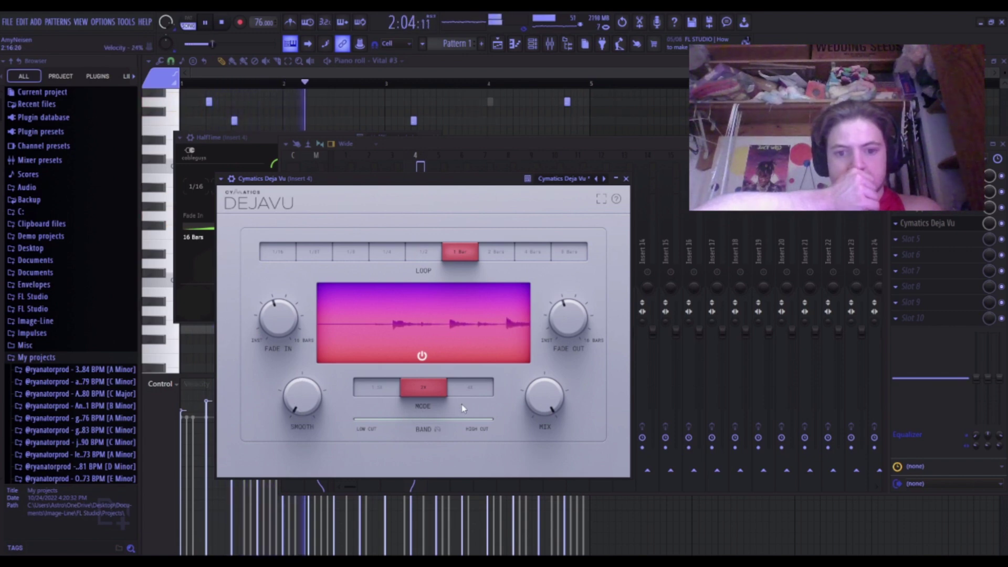
{"action": "mouse_move", "coordinate": [530, 395]}
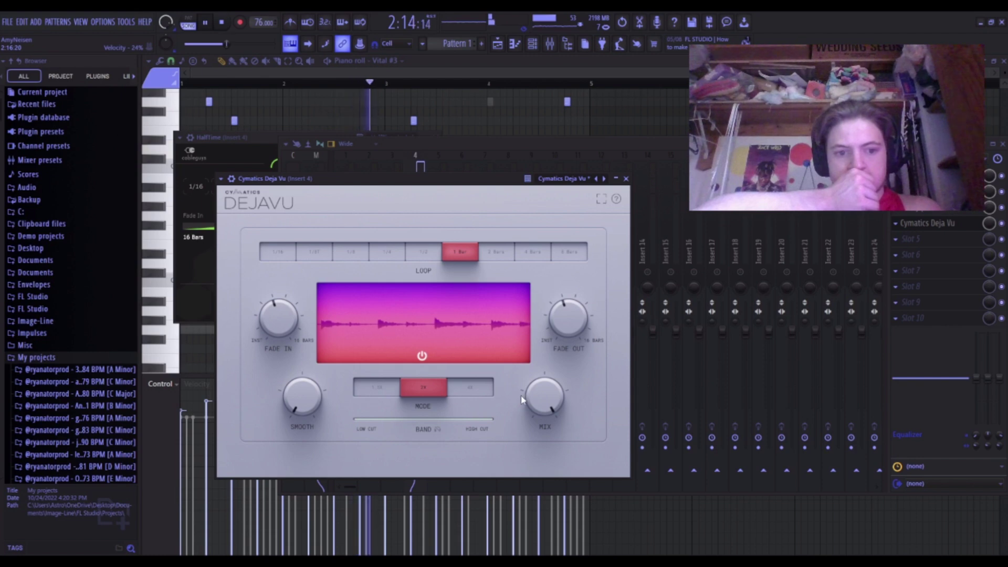
{"action": "left_click", "coordinate": [421, 256]}
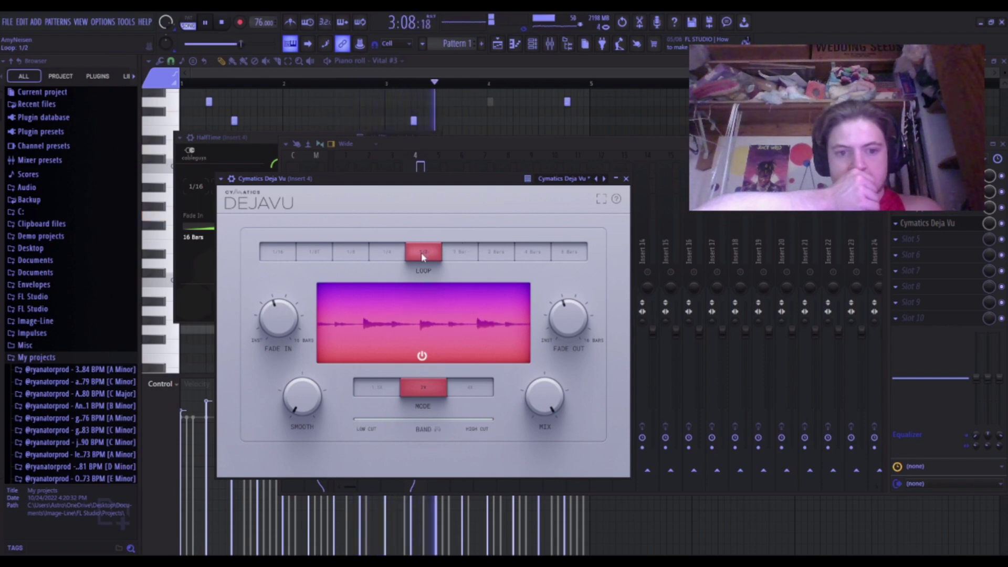
{"action": "left_click", "coordinate": [397, 253]}
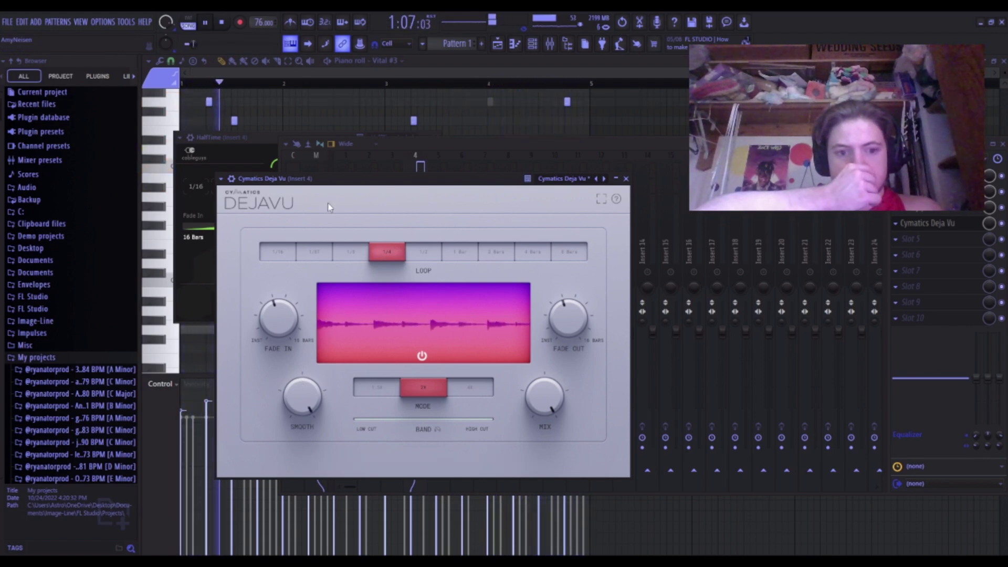
{"action": "left_click", "coordinate": [626, 179]}
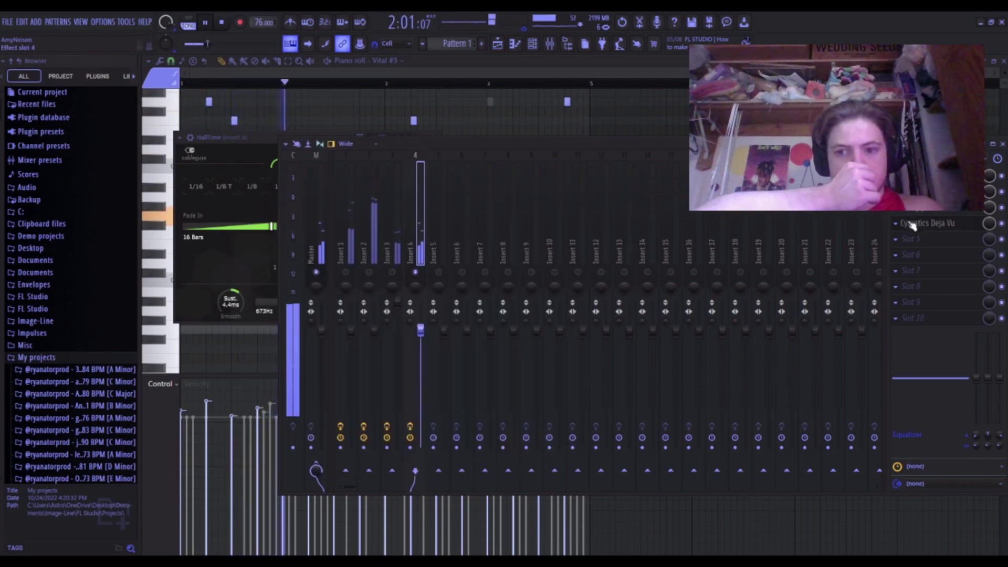
{"action": "left_click", "coordinate": [767, 337]}
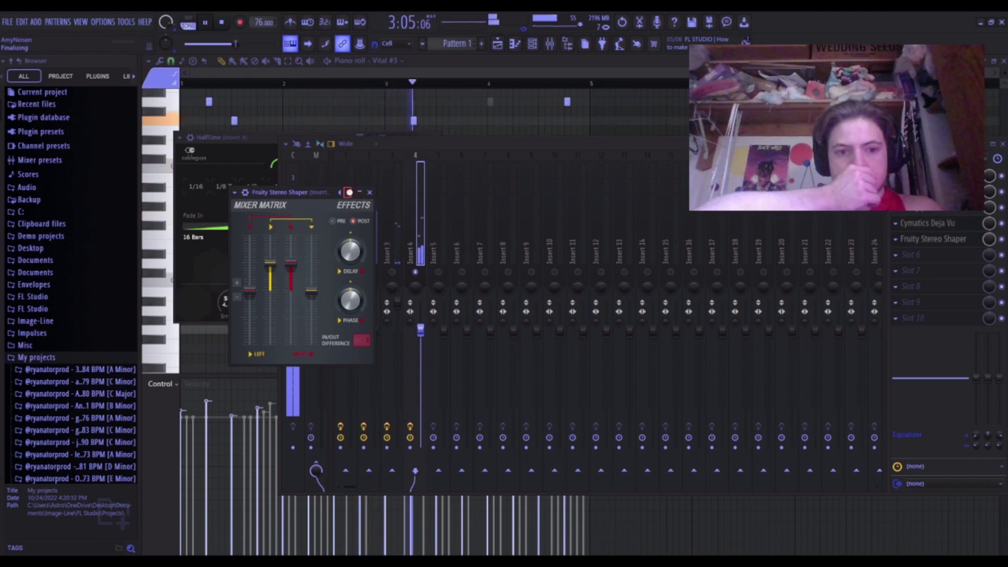
{"action": "left_click", "coordinate": [370, 193]}
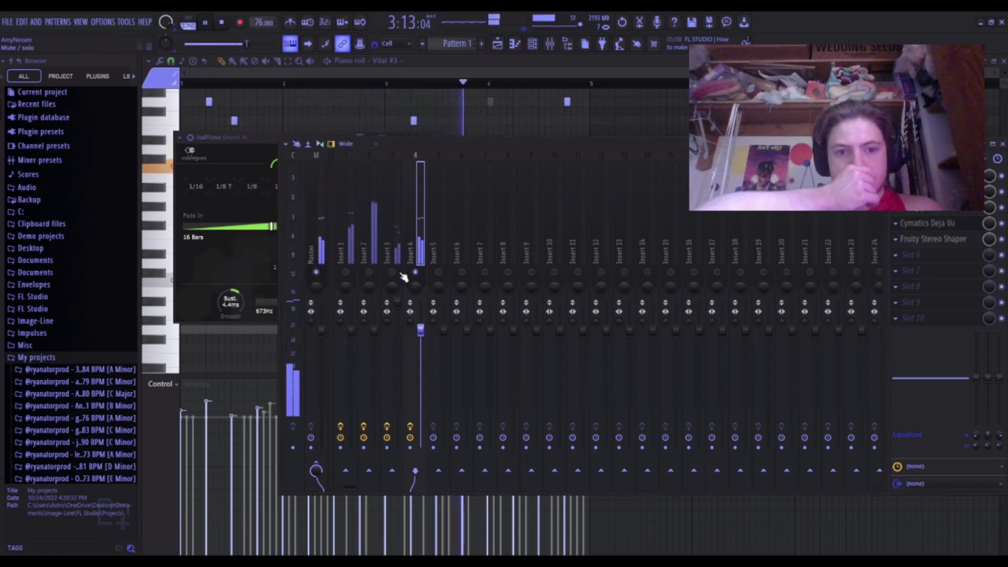
Bring Inserts 1, 3 and 2 back into playback one by one, checking Insert 4's volume at about 101%.
{"action": "left_click", "coordinate": [347, 277]}
{"action": "left_click", "coordinate": [418, 255]}
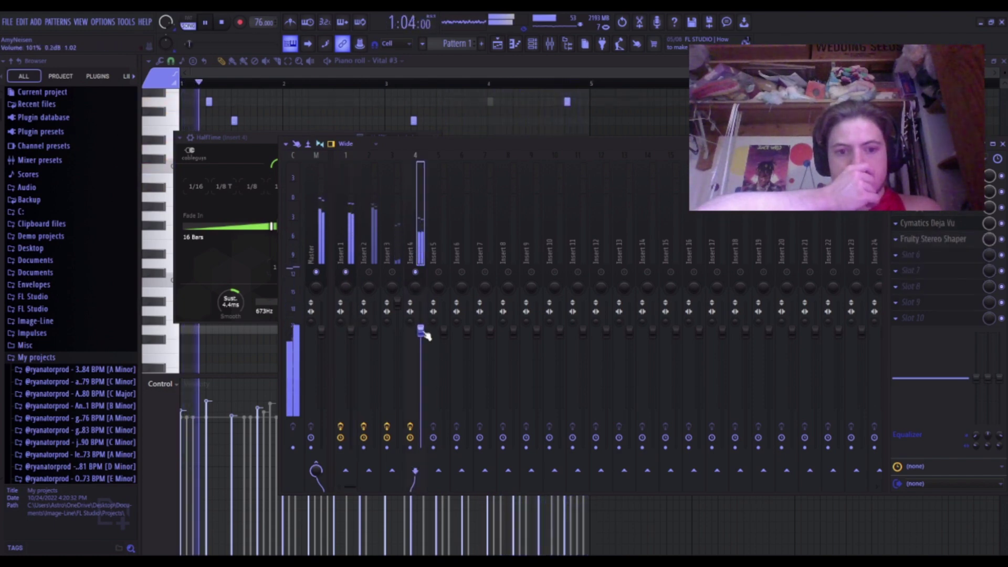
{"action": "left_click", "coordinate": [394, 253]}
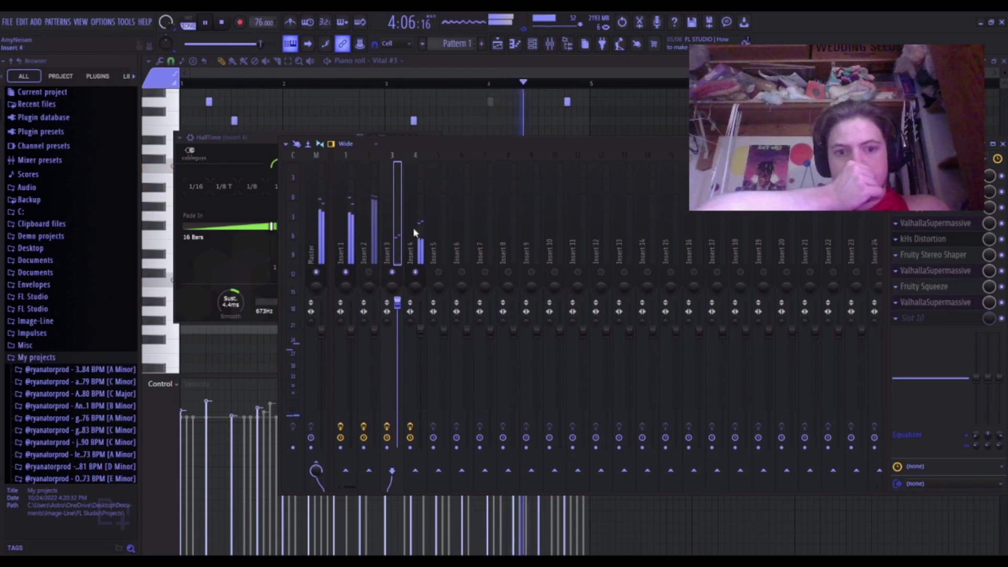
{"action": "left_click", "coordinate": [372, 257]}
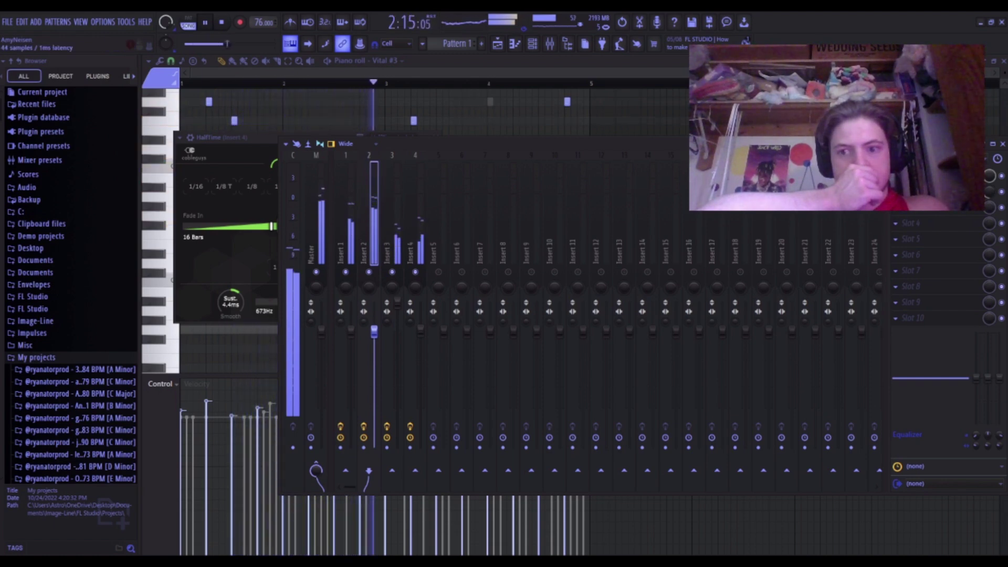
Add Distructor to slot 3 of Insert 2, step through its presets to Digitones, and set the slot's mix level to about 49%.
{"action": "left_click", "coordinate": [927, 191]}
{"action": "left_click", "coordinate": [927, 192]}
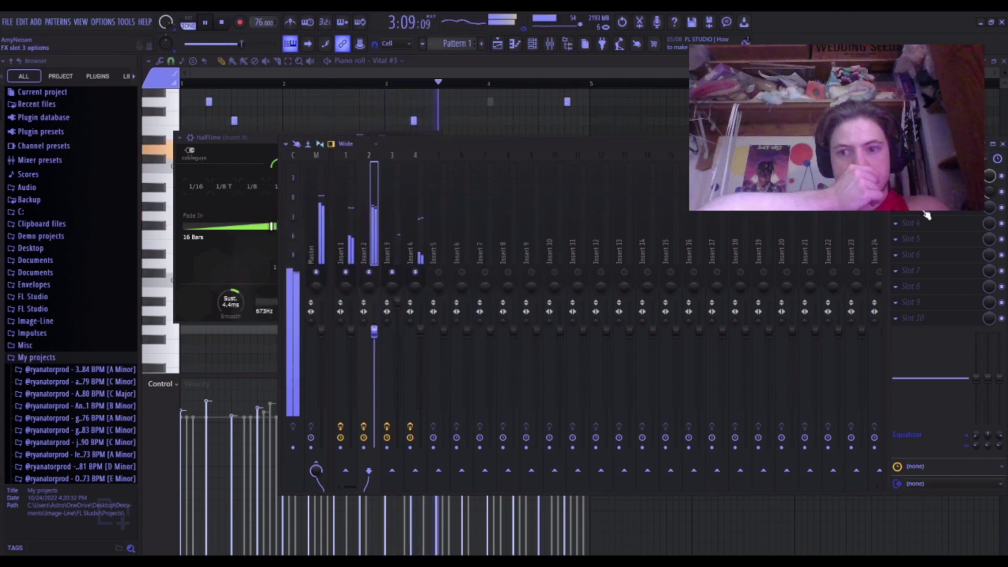
{"action": "left_click", "coordinate": [587, 213]}
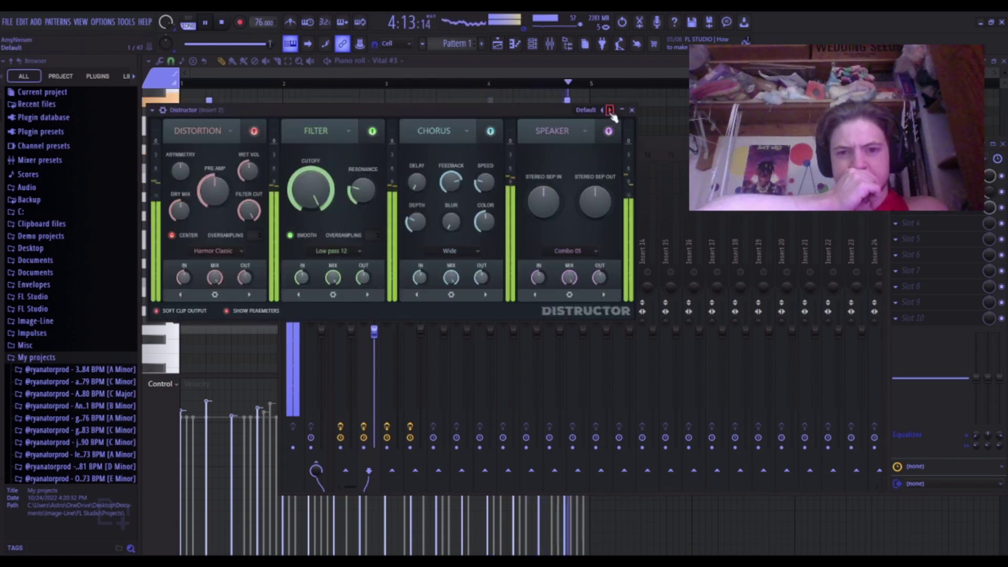
{"action": "left_click", "coordinate": [610, 110]}
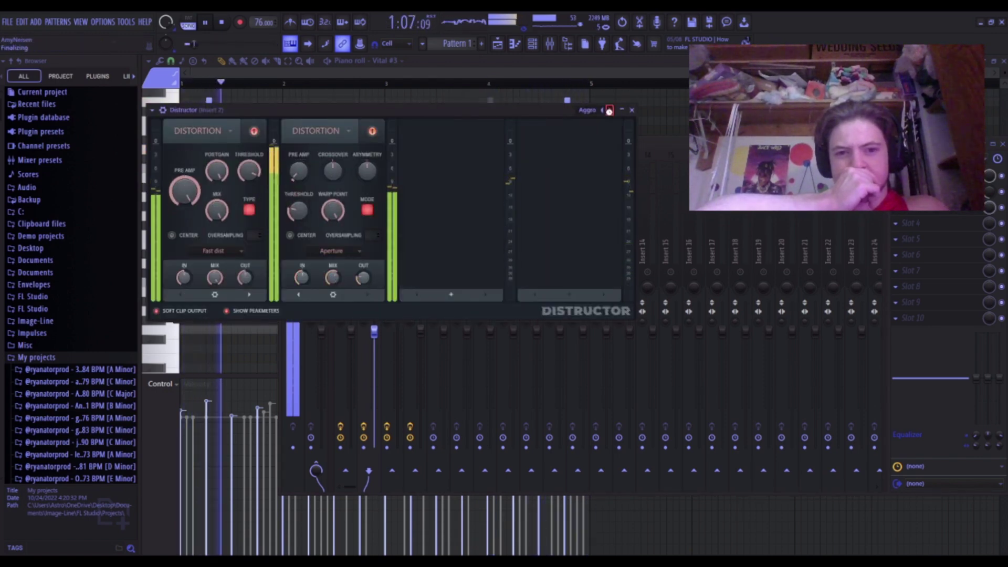
{"action": "left_click", "coordinate": [609, 110]}
{"action": "left_click", "coordinate": [610, 111]}
{"action": "left_click", "coordinate": [610, 110]}
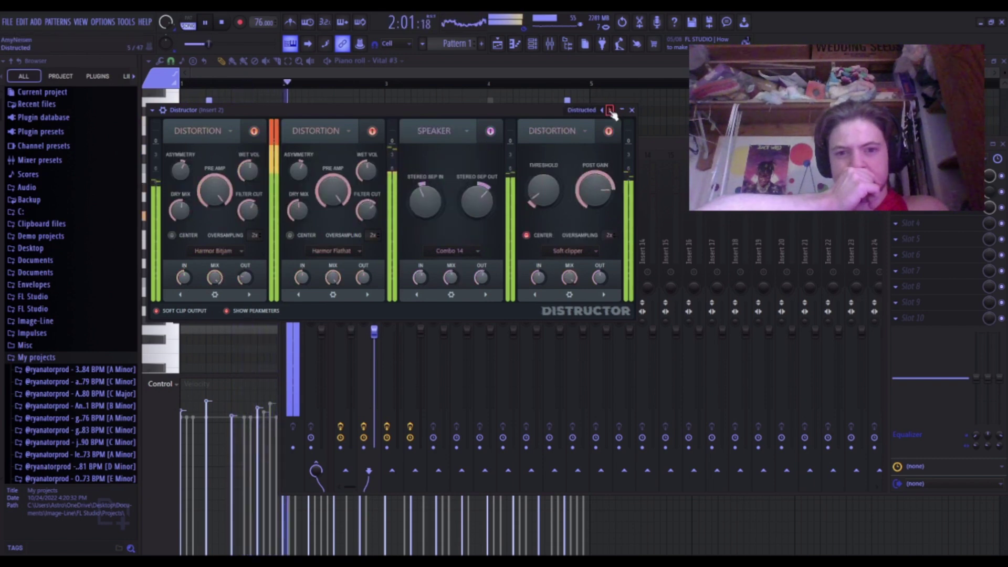
{"action": "left_click", "coordinate": [603, 110]}
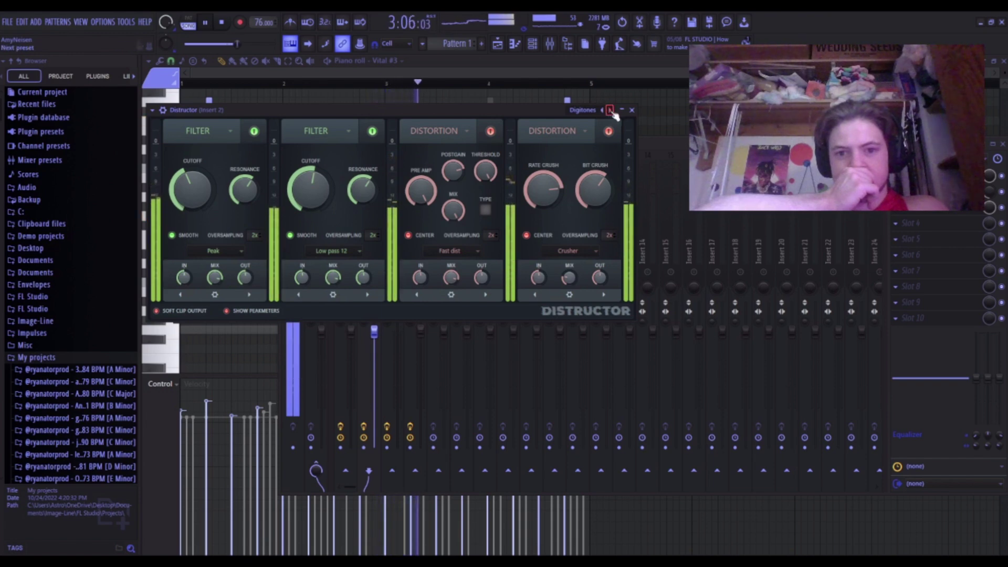
{"action": "left_click_drag", "start_coordinate": [989, 208], "coordinate": [989, 239]}
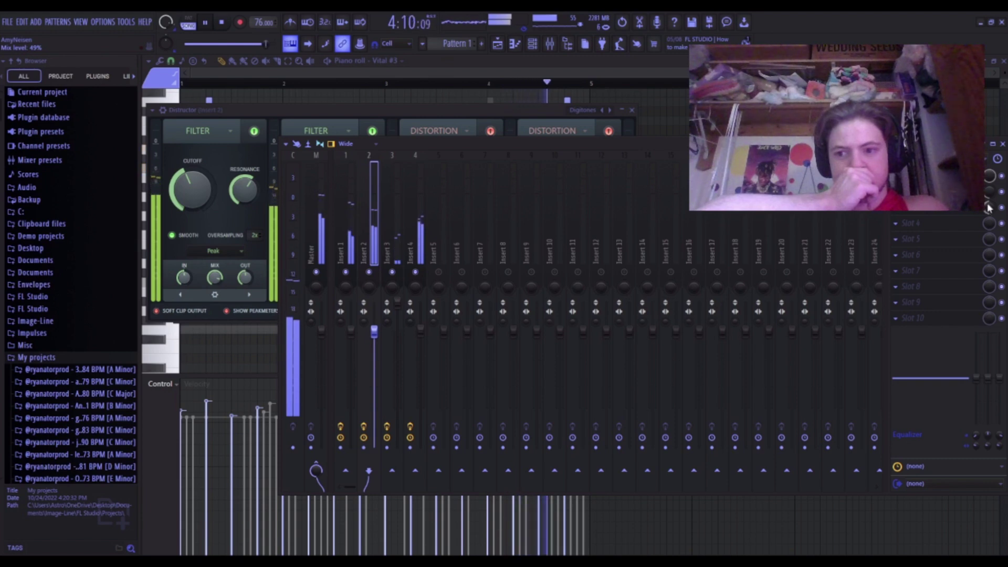
Clear away the mixer, piano roll, Distructor and HalfTime windows, collapse My projects in the browser and expand Packs.
{"action": "left_click", "coordinate": [1002, 143]}
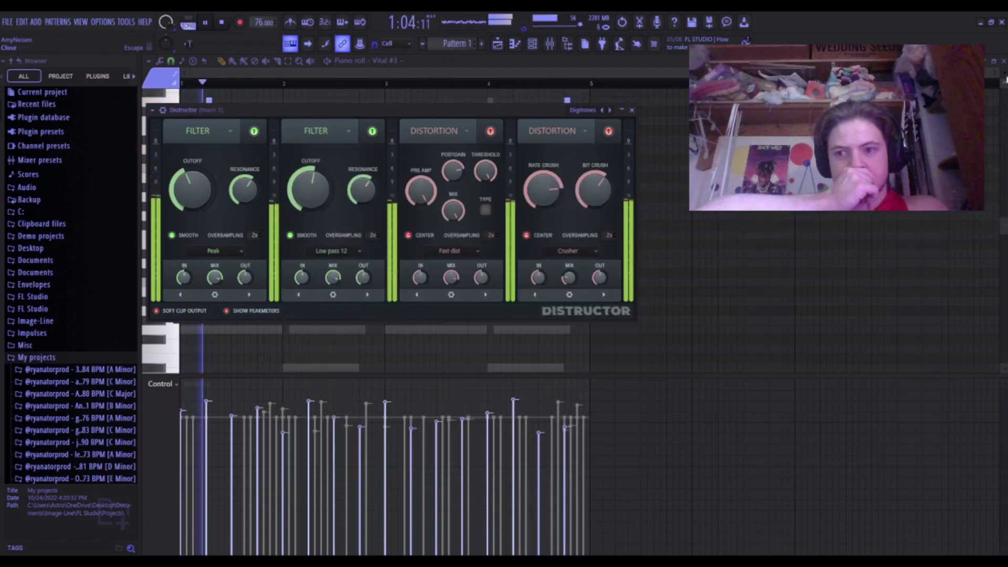
{"action": "left_click", "coordinate": [1003, 61]}
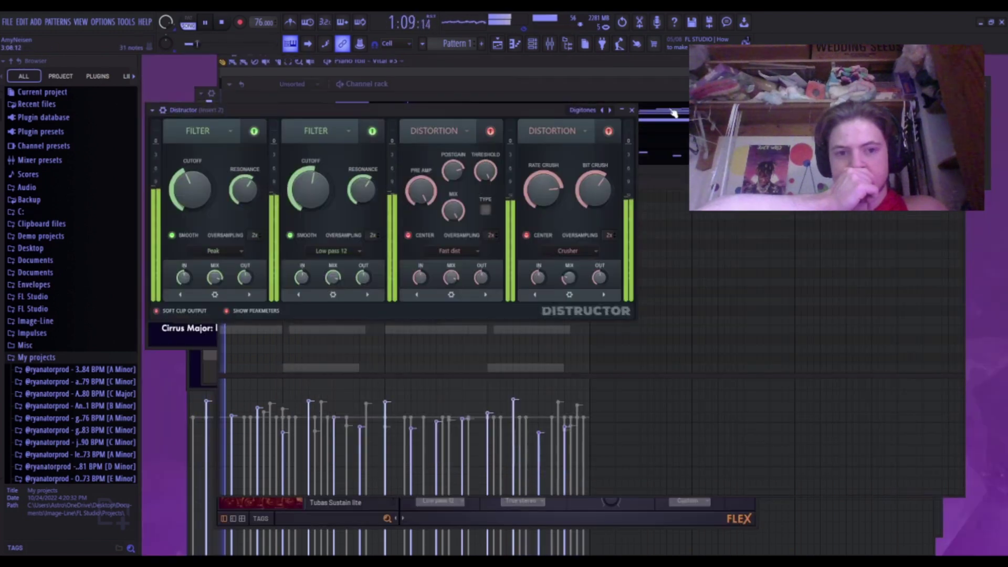
{"action": "left_click", "coordinate": [632, 110]}
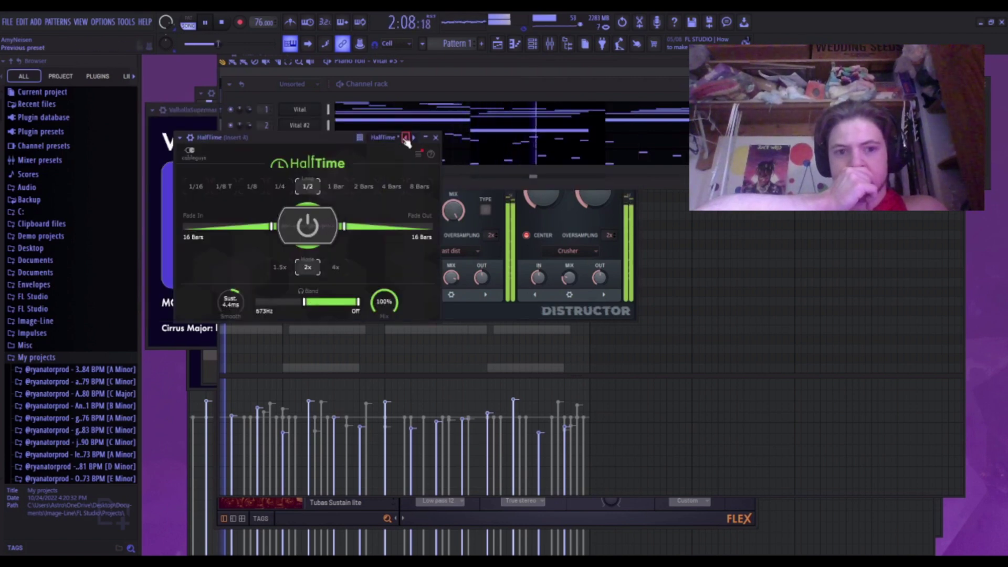
{"action": "left_click", "coordinate": [435, 138]}
{"action": "left_click", "coordinate": [70, 369]}
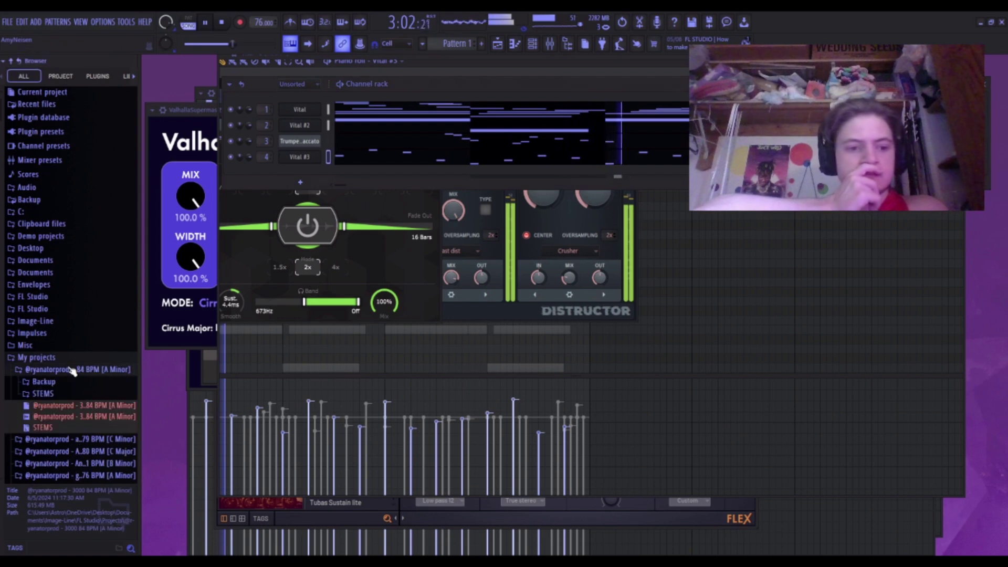
{"action": "left_click", "coordinate": [58, 359]}
{"action": "scroll", "coordinate": [58, 359], "scroll_direction": "down", "scroll_amount": 1}
{"action": "left_click", "coordinate": [58, 359]}
{"action": "scroll", "coordinate": [56, 355], "scroll_direction": "down", "scroll_amount": 8}
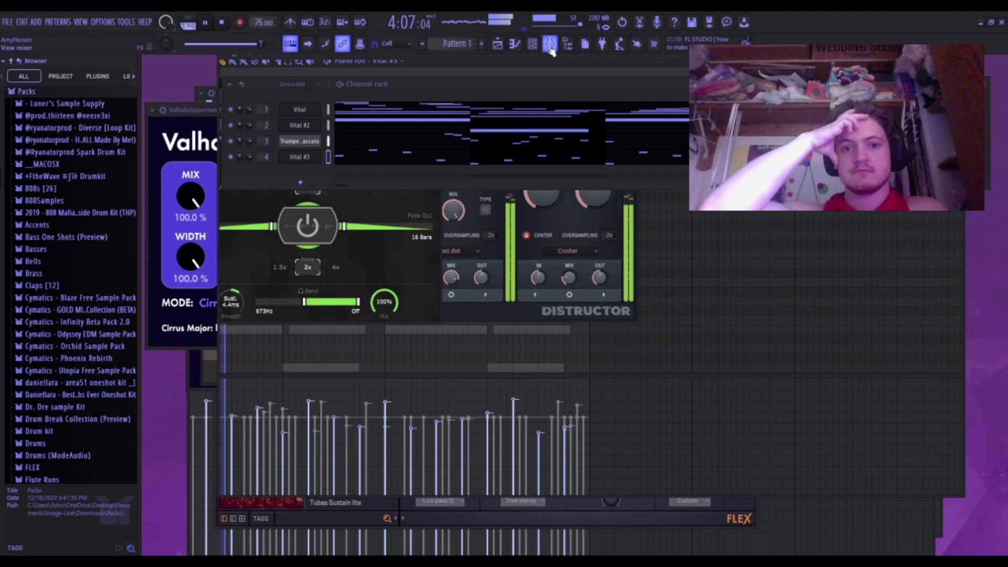
Solo Insert 2, raise its volume, shift its EQ band 2 lower in frequency, and bring the other inserts back into playback.
{"action": "left_click", "coordinate": [549, 46]}
{"action": "left_click", "coordinate": [374, 336]}
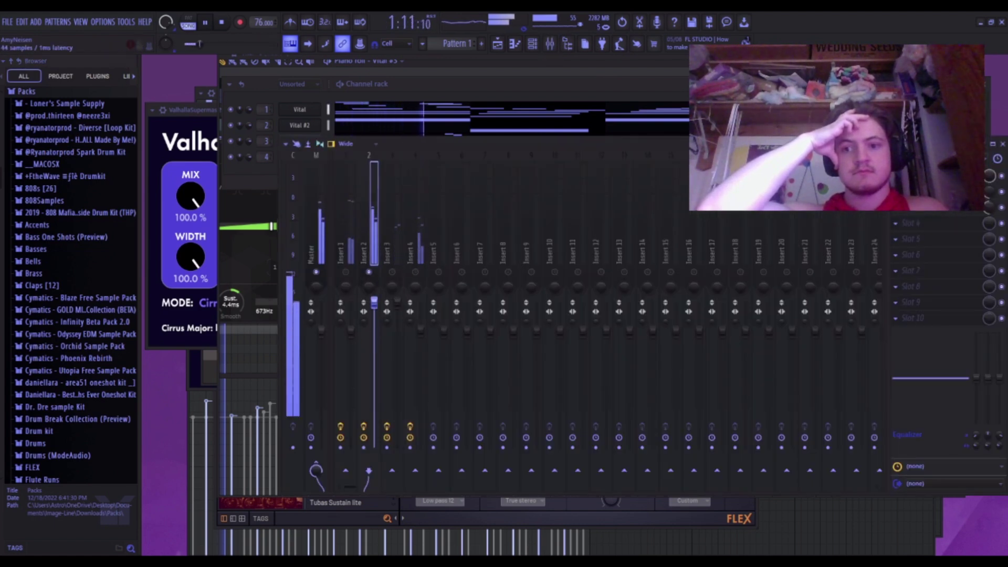
{"action": "left_click", "coordinate": [928, 176]}
{"action": "mouse_move", "coordinate": [307, 281]}
{"action": "left_mouse_down"}
{"action": "mouse_move", "coordinate": [276, 257]}
{"action": "mouse_move", "coordinate": [291, 277]}
{"action": "left_mouse_up"}
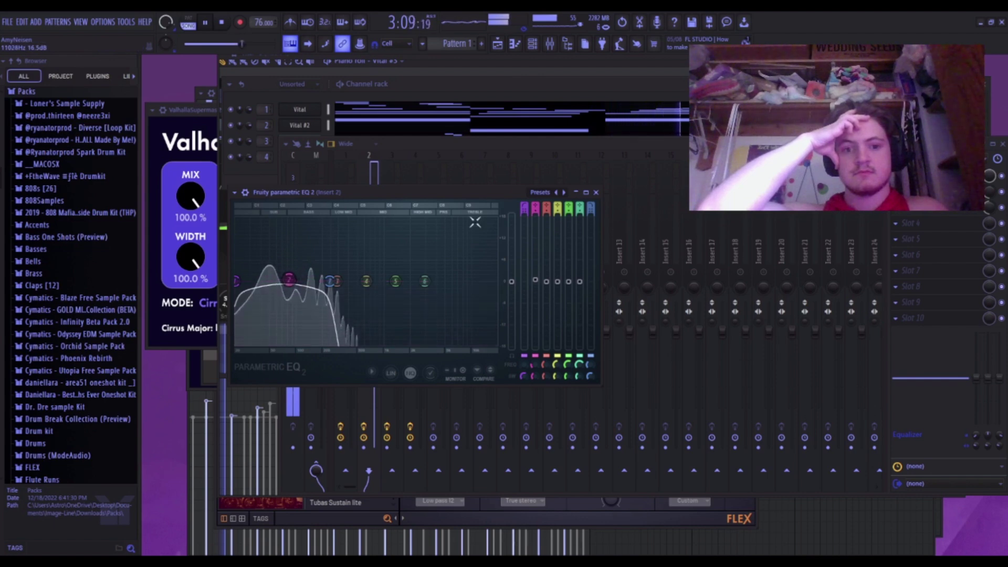
{"action": "left_click", "coordinate": [599, 199]}
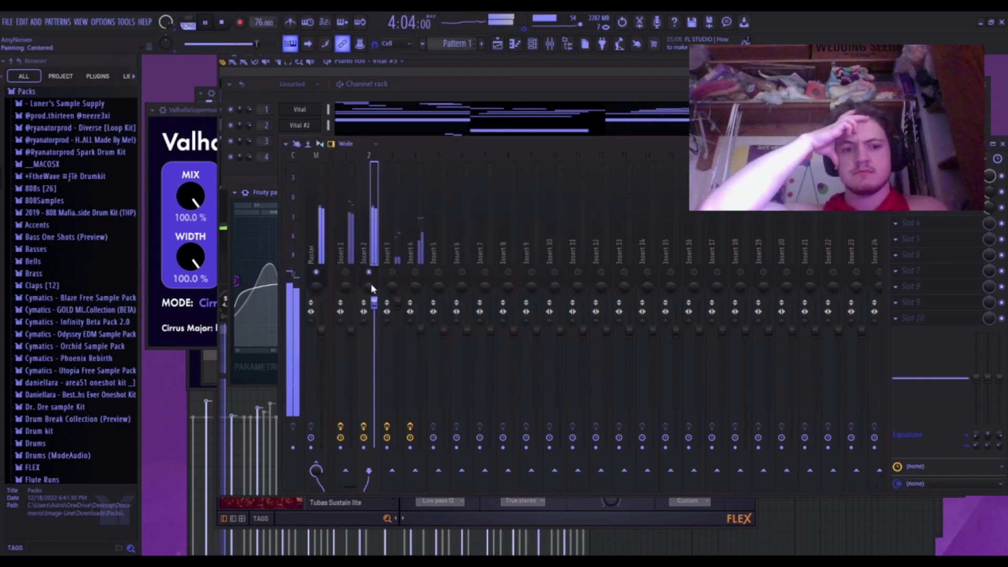
{"action": "left_click", "coordinate": [386, 233]}
{"action": "left_click", "coordinate": [375, 250]}
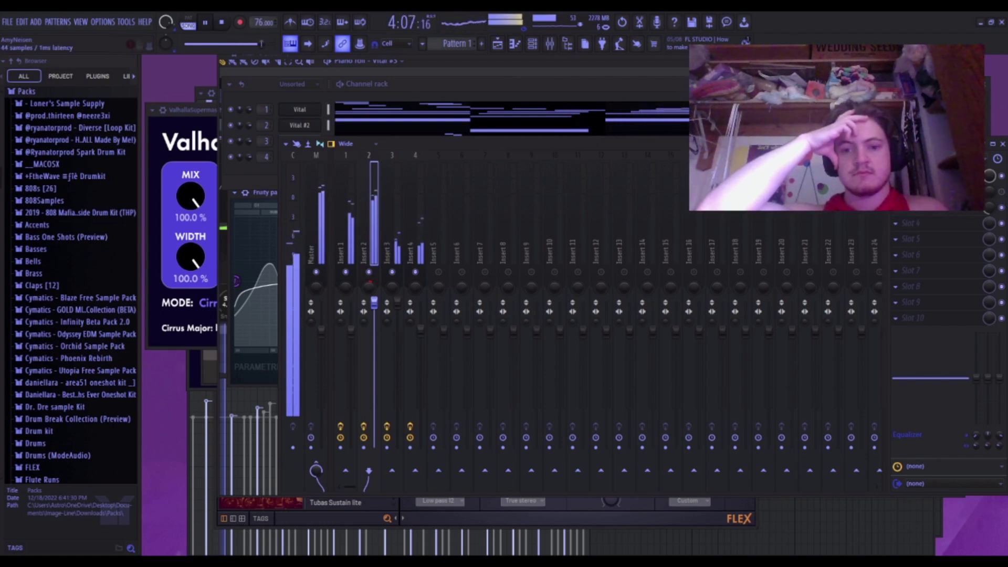
{"action": "left_click", "coordinate": [1002, 144]}
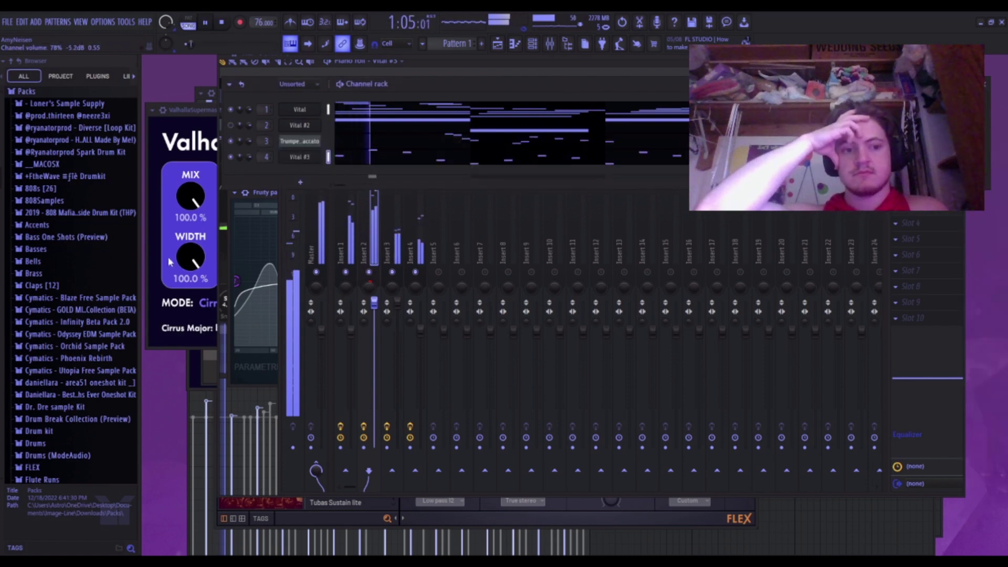
Expand the Nick Mira kit in the !Mizzy The Best Drum Kits pack and audition several of its 808 samples.
{"action": "scroll", "coordinate": [61, 402], "scroll_direction": "down", "scroll_amount": 6}
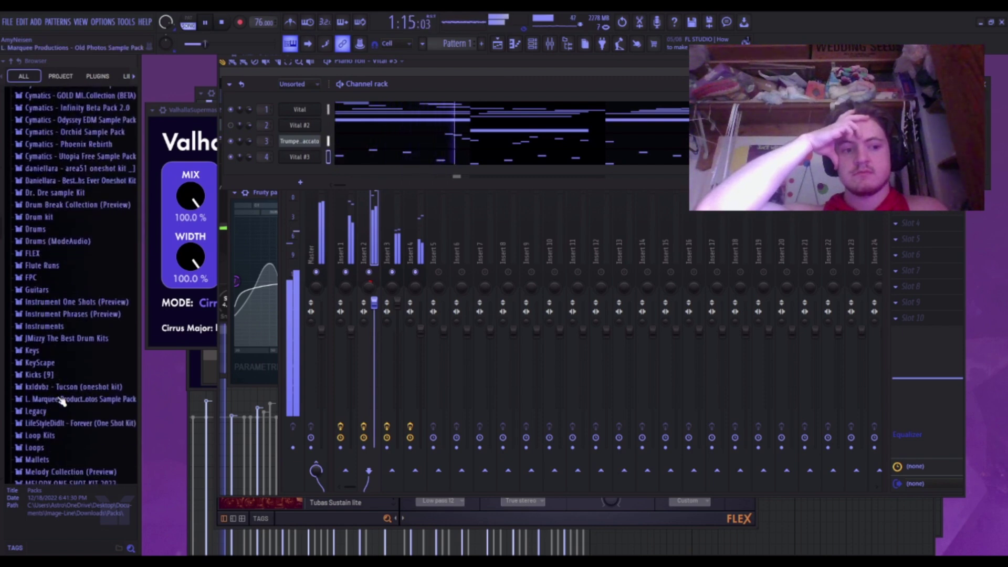
{"action": "left_click", "coordinate": [75, 338]}
{"action": "scroll", "coordinate": [74, 304], "scroll_direction": "down", "scroll_amount": 5}
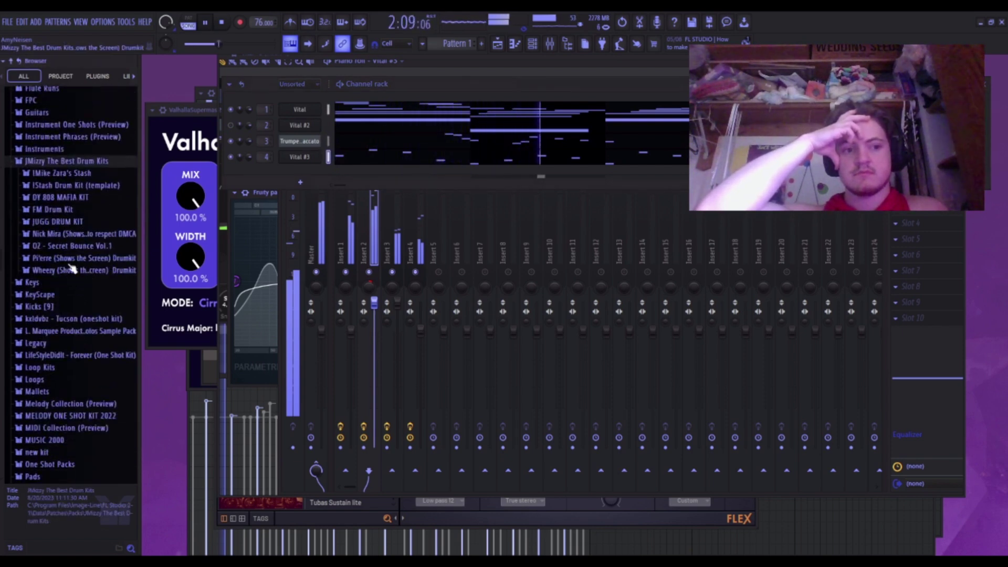
{"action": "left_click", "coordinate": [55, 235]}
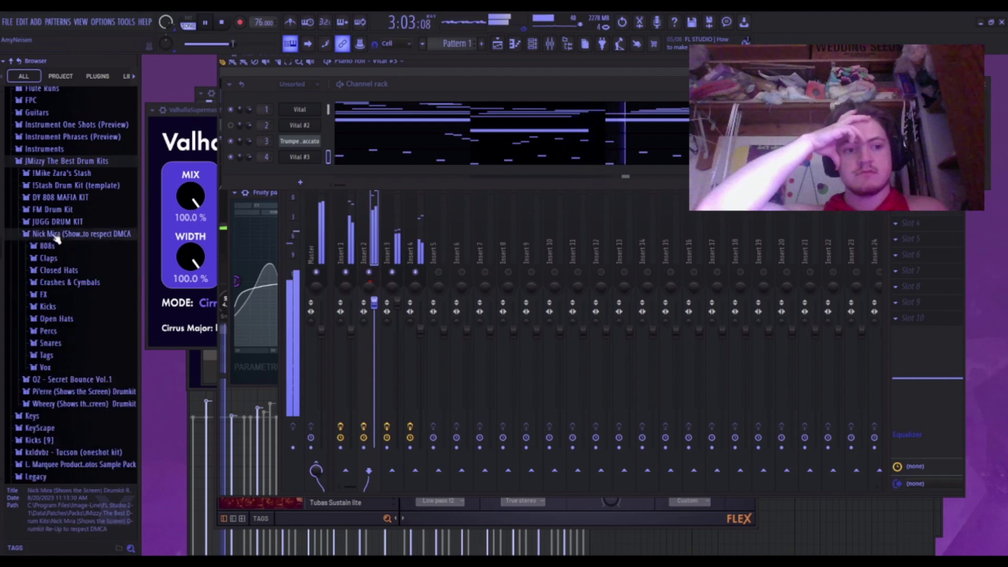
{"action": "left_click", "coordinate": [47, 246]}
{"action": "left_click", "coordinate": [74, 334]}
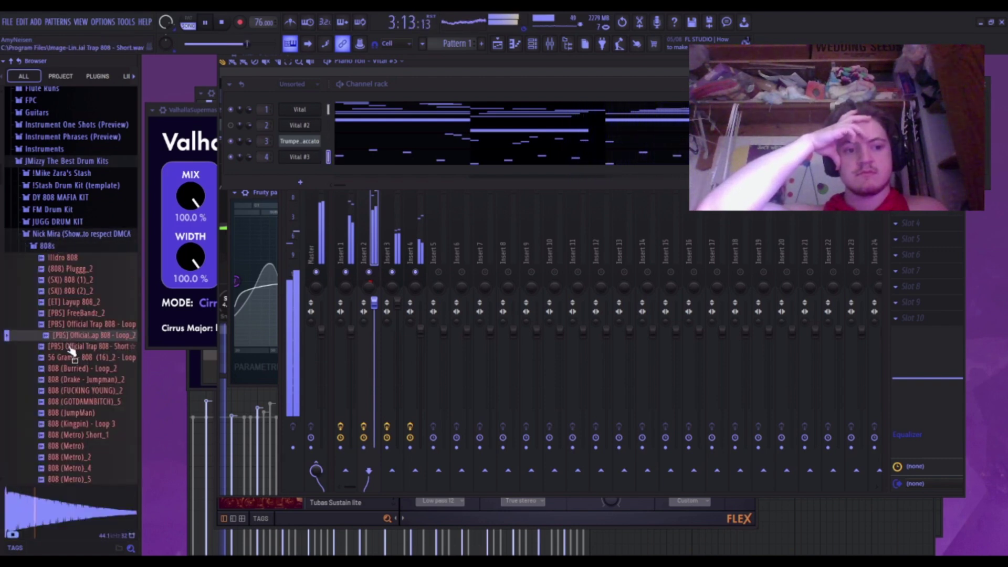
{"action": "left_click", "coordinate": [71, 347]}
{"action": "left_click", "coordinate": [78, 369]}
{"action": "left_click", "coordinate": [80, 379]}
{"action": "left_click", "coordinate": [85, 402]}
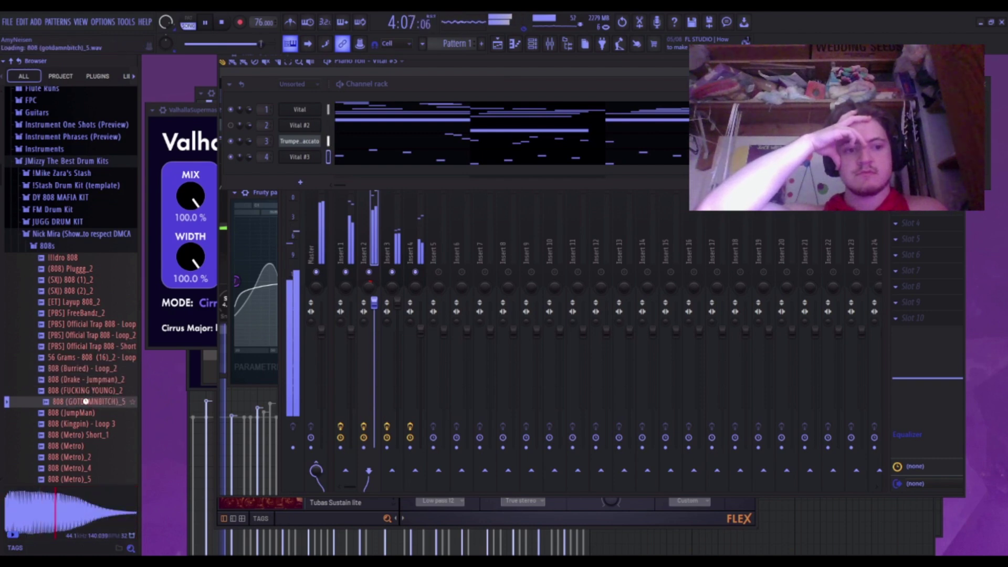
Switch to the Wheezy drum kit and audition samples in its 808s folder, including zay pierre and _yes indeed 808.
{"action": "left_click", "coordinate": [50, 234]}
{"action": "left_click", "coordinate": [53, 270]}
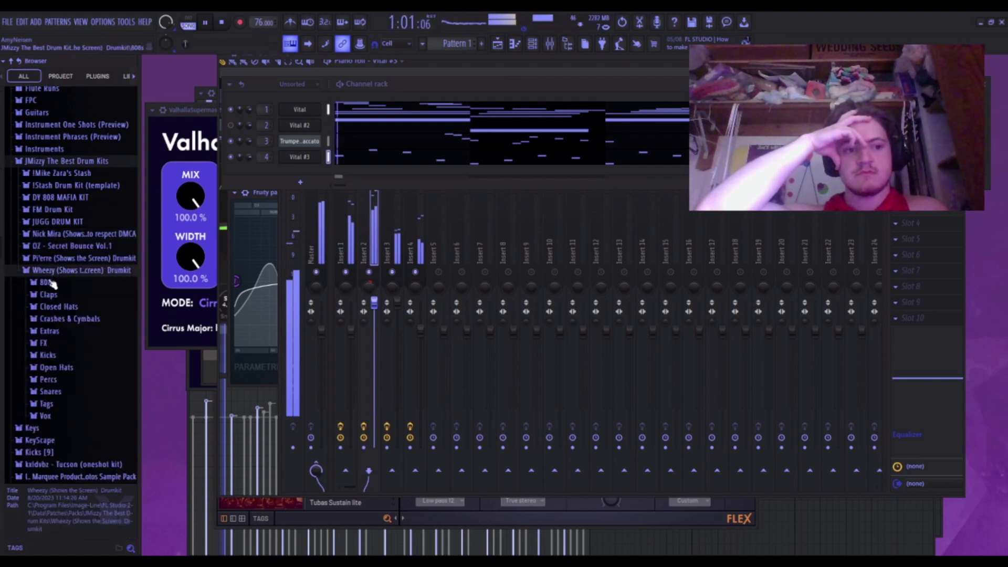
{"action": "left_click", "coordinate": [46, 282]}
{"action": "left_click", "coordinate": [76, 383]}
{"action": "left_click", "coordinate": [64, 416]}
{"action": "left_click", "coordinate": [66, 439]}
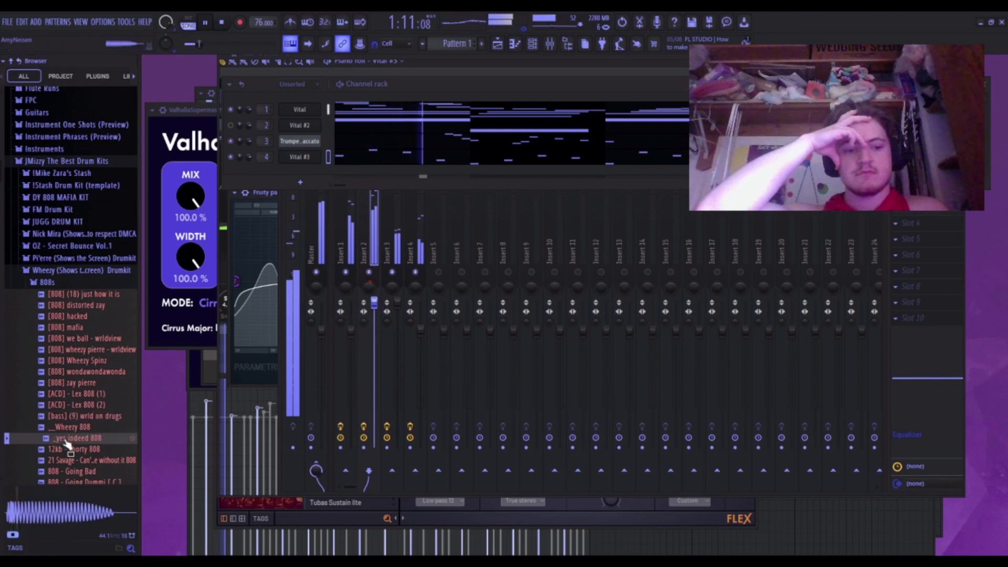
Compare the "808 (only use when in the studio with thug!)" samples, add number 5 as a new channel, and stop playback.
{"action": "scroll", "coordinate": [66, 440], "scroll_direction": "down", "scroll_amount": 9}
{"action": "left_click", "coordinate": [87, 302]}
{"action": "left_click", "coordinate": [90, 335]}
{"action": "left_click", "coordinate": [92, 344]}
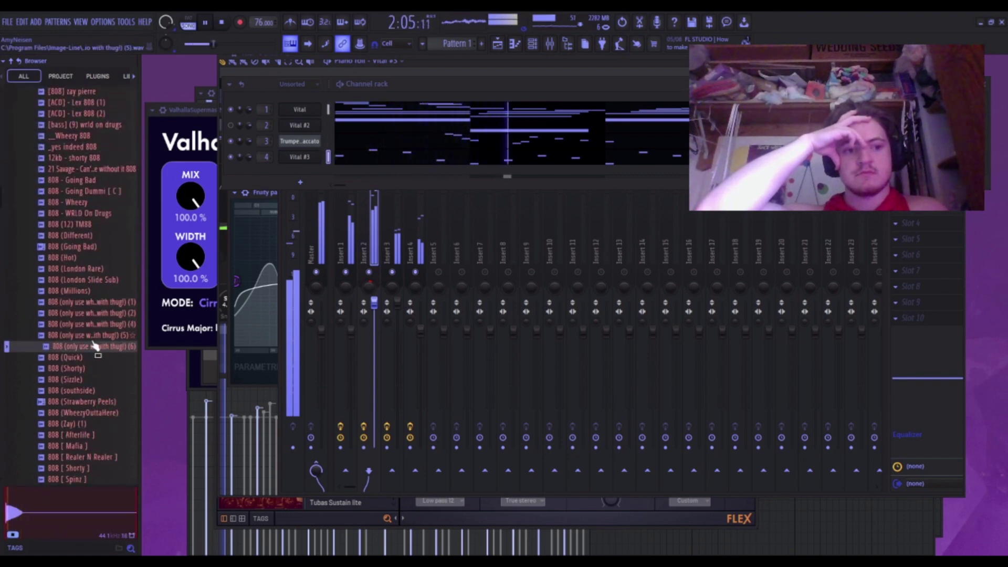
{"action": "left_click", "coordinate": [94, 337]}
{"action": "left_click_drag", "start_coordinate": [94, 343], "coordinate": [291, 172]}
{"action": "key", "text": "space"}
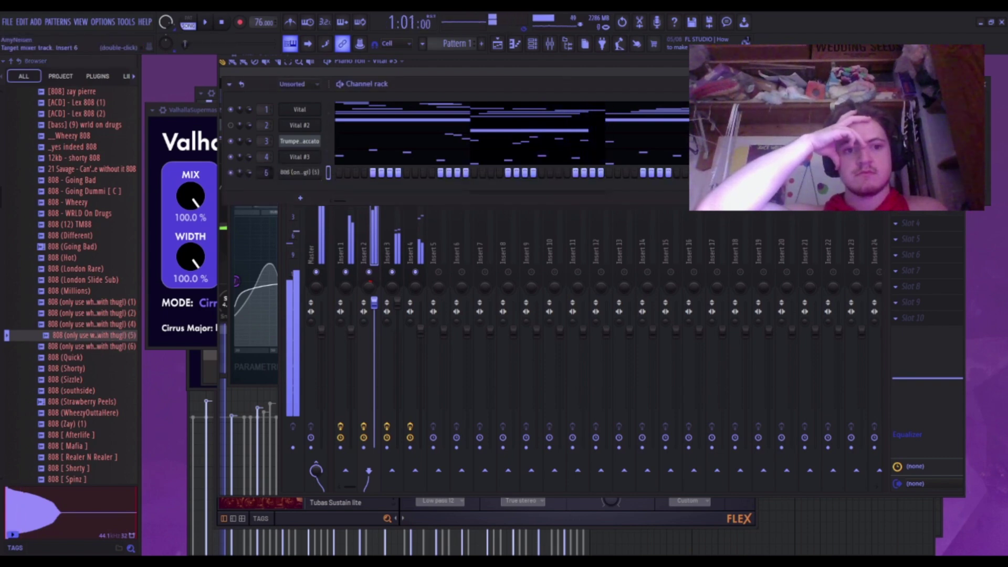
Route the 808 channel to Insert 5, enable its volume envelope with 0% sustain, and set its cut group to 5 by 5.
{"action": "left_click", "coordinate": [286, 173]}
{"action": "left_click", "coordinate": [282, 227]}
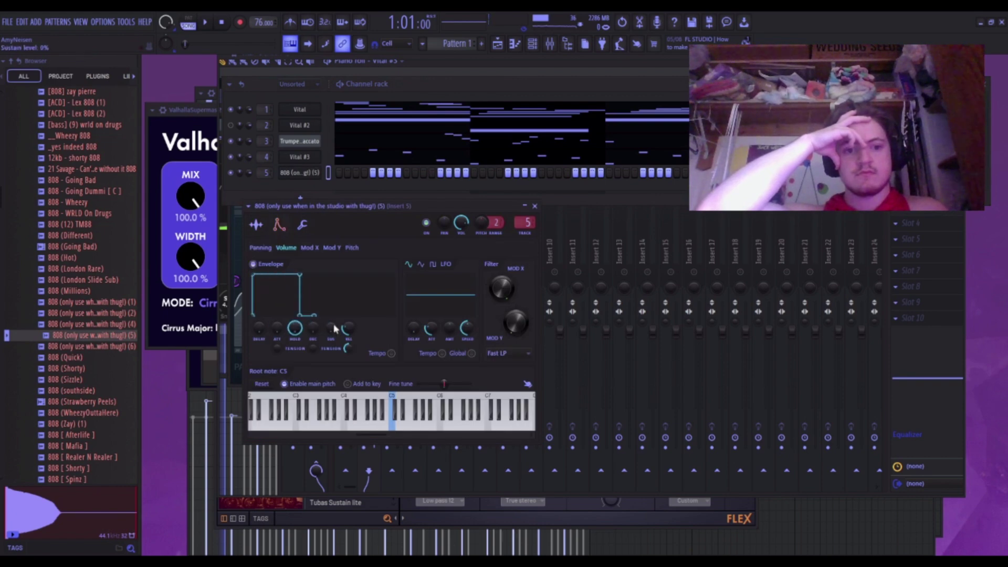
{"action": "left_click", "coordinate": [302, 224]}
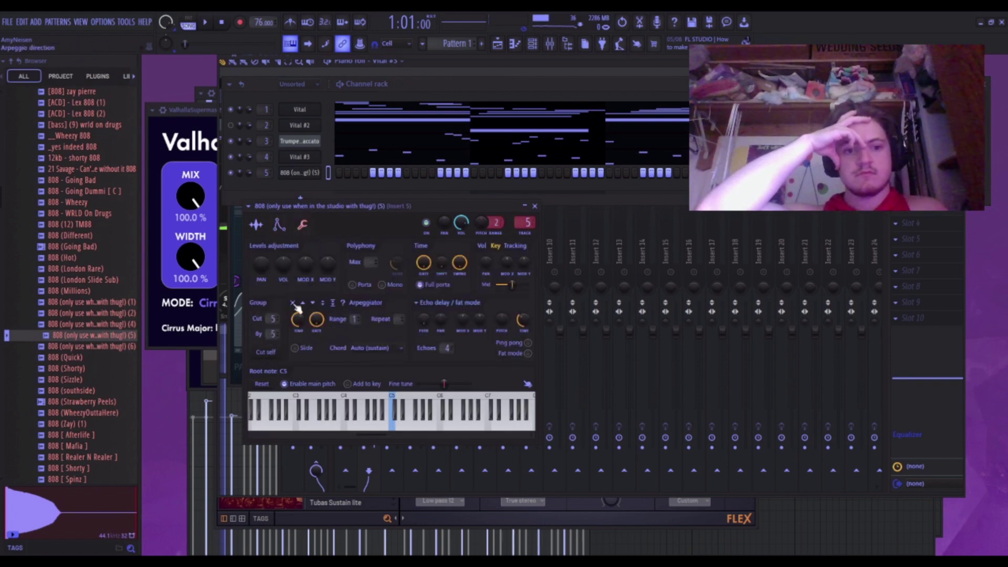
{"action": "left_click", "coordinate": [257, 226]}
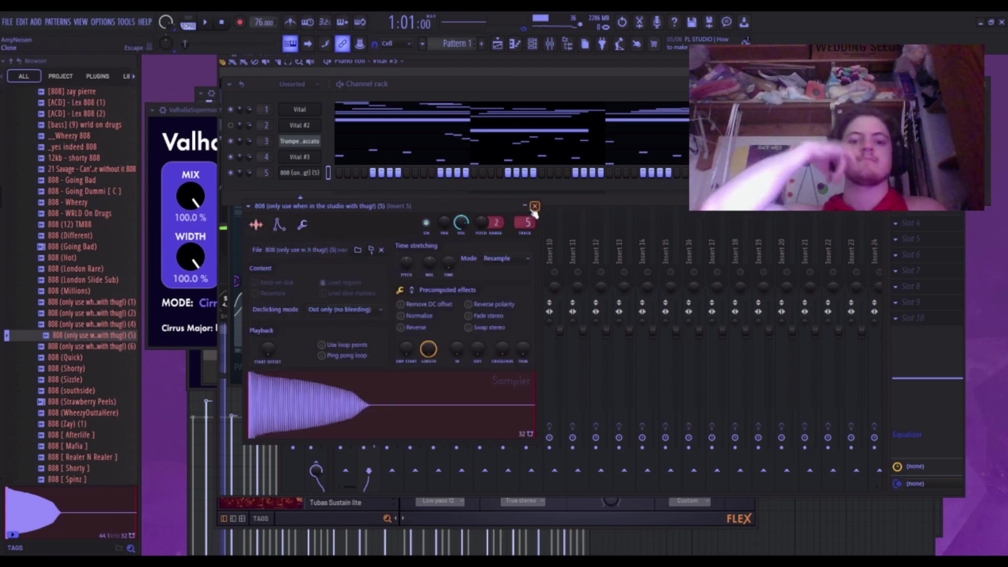
Restart playback and audition the Wheezy kit's claps against the melody, from sample 5 through Clap 2 [ tails ].
{"action": "scroll", "coordinate": [11, 350], "scroll_direction": "up", "scroll_amount": 6}
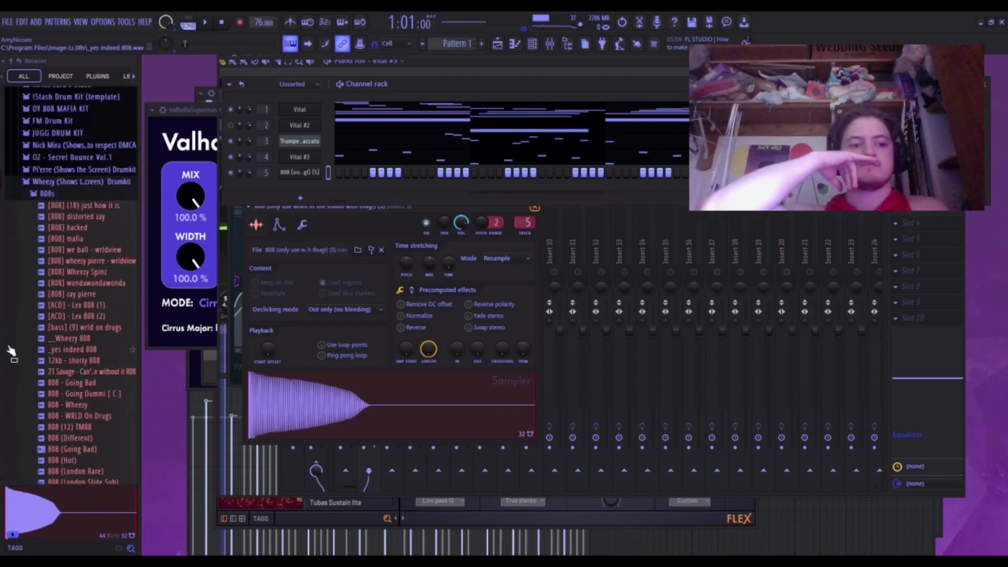
{"action": "left_click", "coordinate": [43, 193]}
{"action": "key", "text": "space"}
{"action": "left_click", "coordinate": [48, 205]}
{"action": "left_click", "coordinate": [62, 284]}
{"action": "left_click", "coordinate": [69, 328]}
{"action": "left_click", "coordinate": [78, 361]}
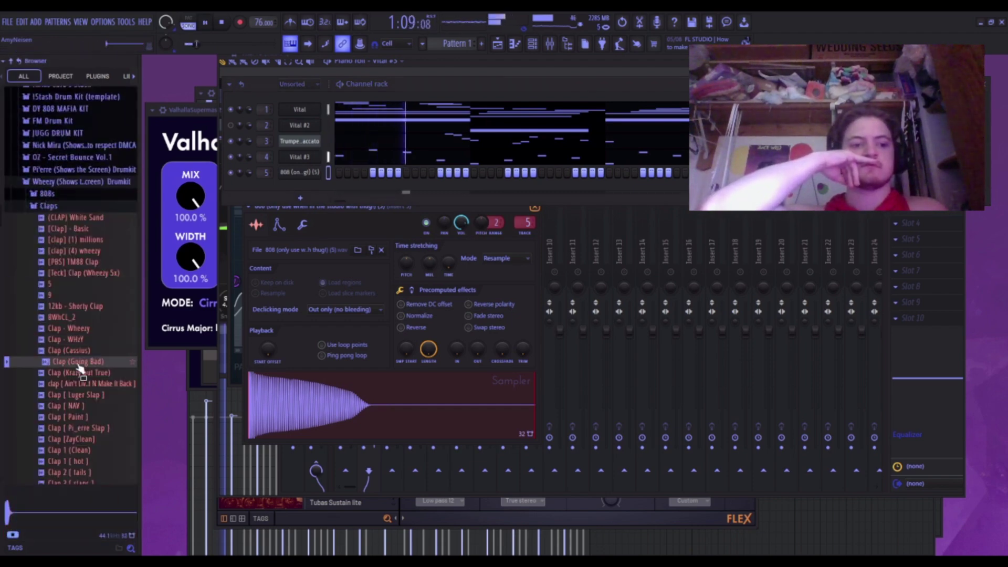
{"action": "left_click", "coordinate": [82, 384]}
{"action": "left_click", "coordinate": [84, 406]}
{"action": "left_click", "coordinate": [85, 450]}
{"action": "left_click", "coordinate": [84, 472]}
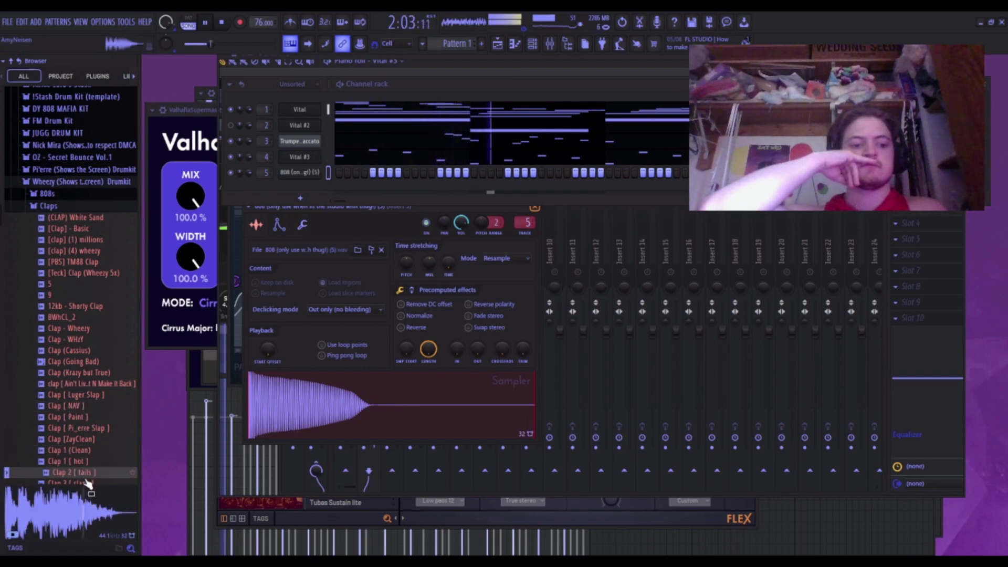
Audition the Wheezy kit's claps against the melody, from Clap 3 [ slaps ] and Clap 1 [ hot ] down to CLAP1.
{"action": "scroll", "coordinate": [87, 483], "scroll_direction": "down", "scroll_amount": 4}
{"action": "left_click", "coordinate": [84, 357]}
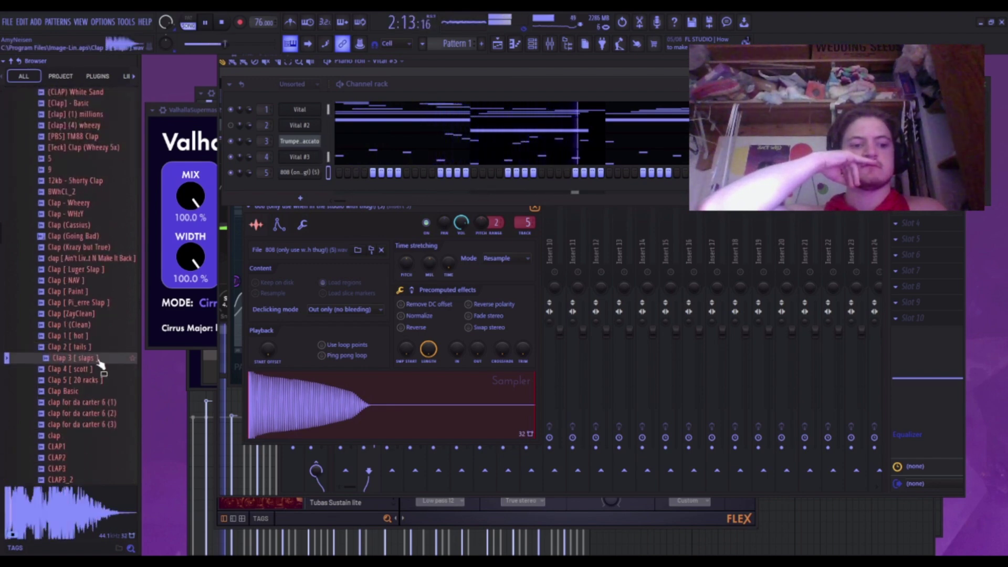
{"action": "left_click", "coordinate": [99, 348]}
{"action": "left_click", "coordinate": [98, 337]}
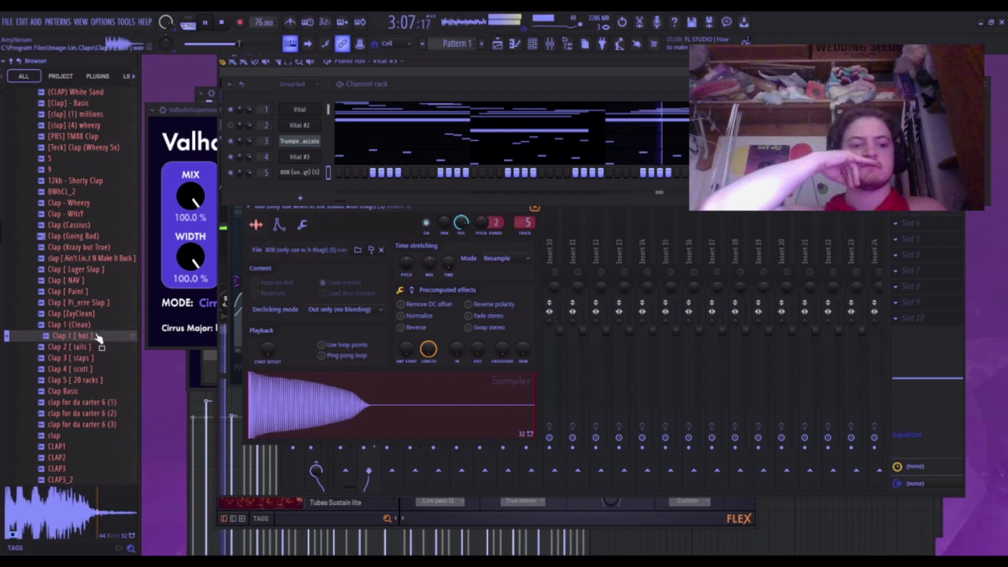
{"action": "left_click", "coordinate": [101, 392]}
{"action": "left_click", "coordinate": [104, 426]}
{"action": "left_click", "coordinate": [102, 447]}
{"action": "scroll", "coordinate": [103, 452], "scroll_direction": "down", "scroll_amount": 6}
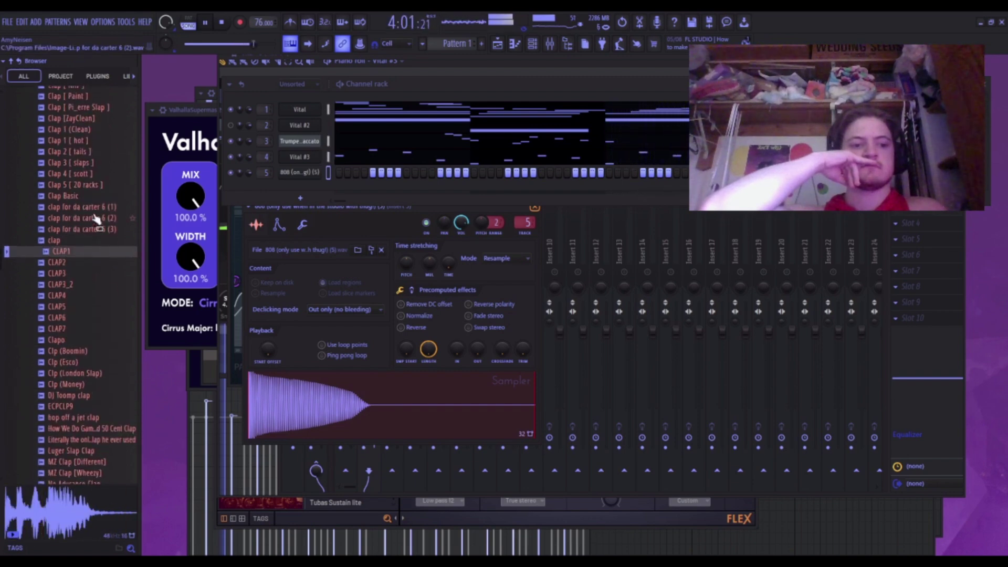
Audition Clap Basic and the claps from CLAP2 down to Clapo against the melody.
{"action": "left_click", "coordinate": [79, 196]}
{"action": "left_click", "coordinate": [72, 261]}
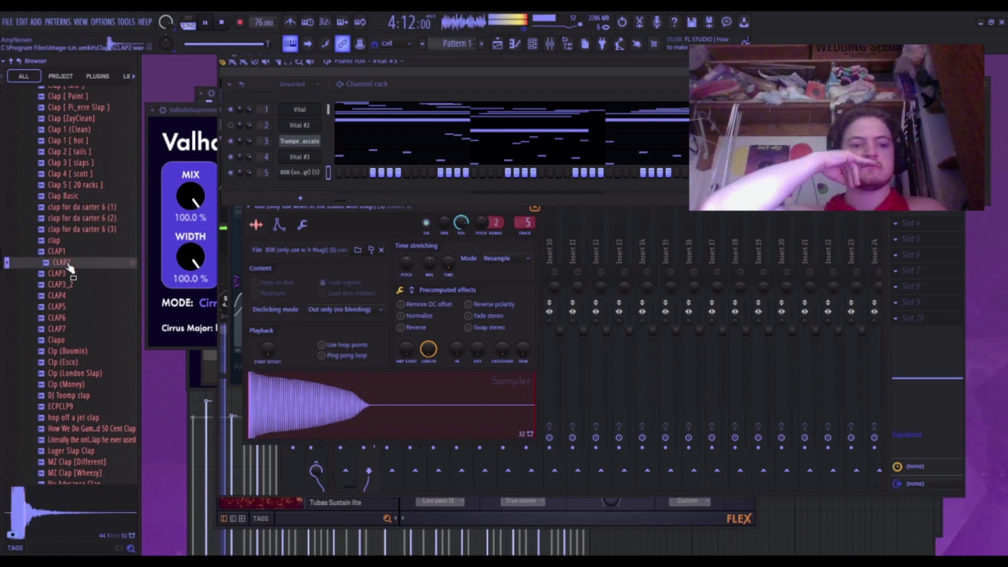
{"action": "left_click", "coordinate": [73, 284]}
{"action": "left_click", "coordinate": [73, 295]}
{"action": "left_click", "coordinate": [73, 306]}
{"action": "left_click", "coordinate": [75, 317]}
{"action": "key", "text": "Down"}
{"action": "key", "text": "Down"}
{"action": "key", "text": "Down"}
{"action": "key", "text": "Down"}
{"action": "key", "text": "Down"}
{"action": "key", "text": "Down"}
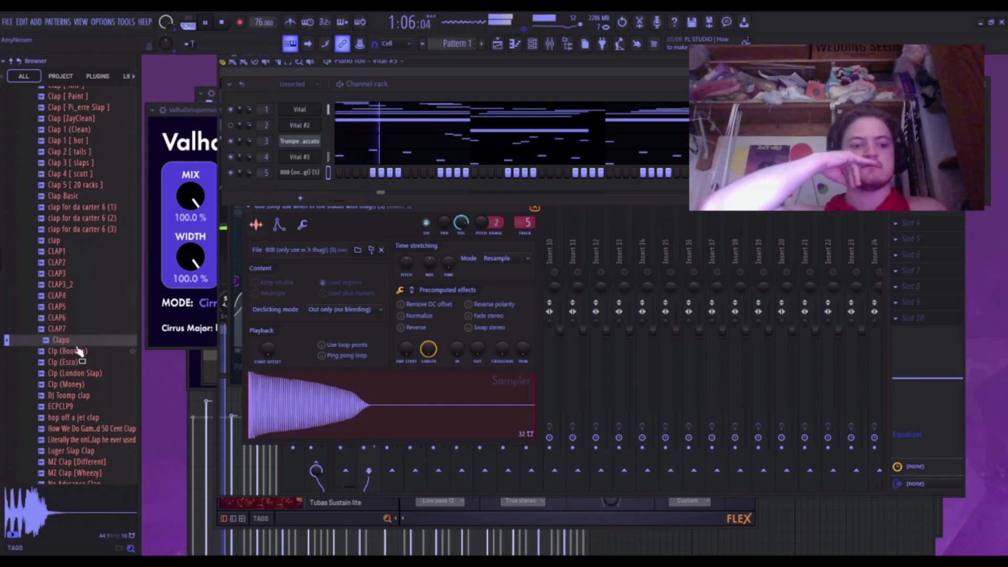
Audition the claps from Clp (Esco) through DJ Toomp clap to Luger Slap Clap against the melody.
{"action": "left_click", "coordinate": [76, 363]}
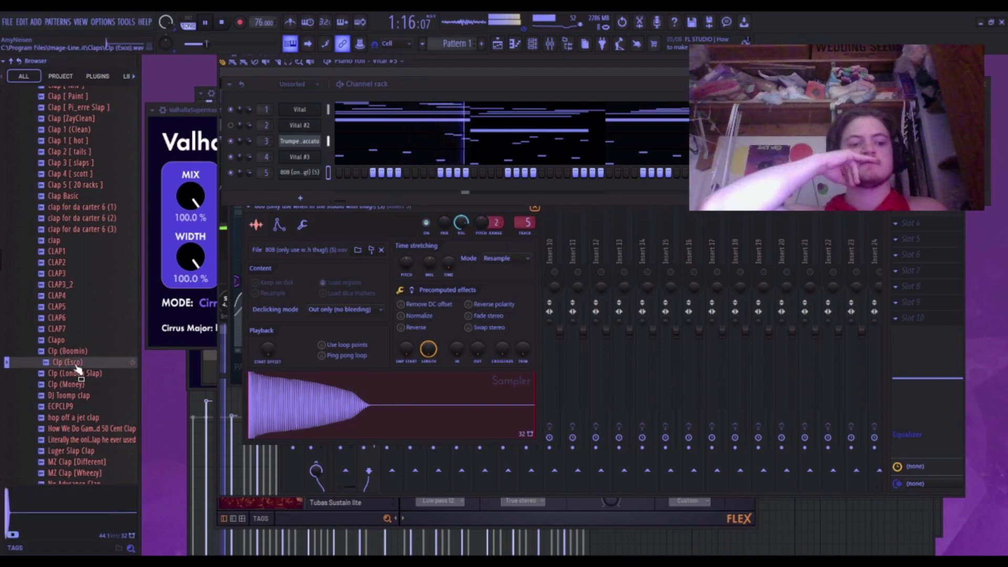
{"action": "left_click", "coordinate": [79, 373]}
{"action": "scroll", "coordinate": [84, 336], "scroll_direction": "down", "scroll_amount": 3}
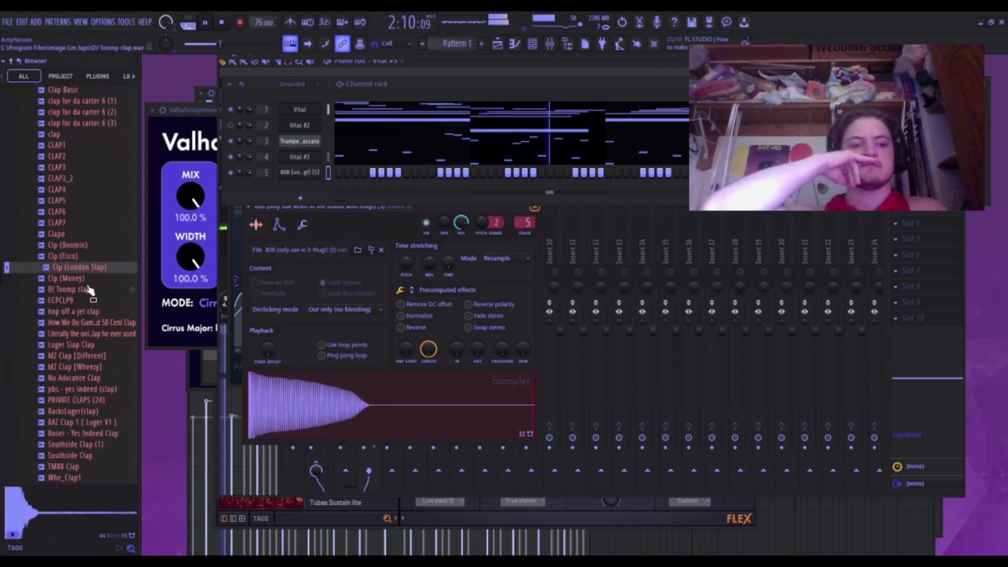
{"action": "left_click", "coordinate": [87, 290]}
{"action": "left_click", "coordinate": [90, 299]}
{"action": "left_click", "coordinate": [92, 312]}
{"action": "left_click", "coordinate": [92, 333]}
{"action": "left_click", "coordinate": [94, 344]}
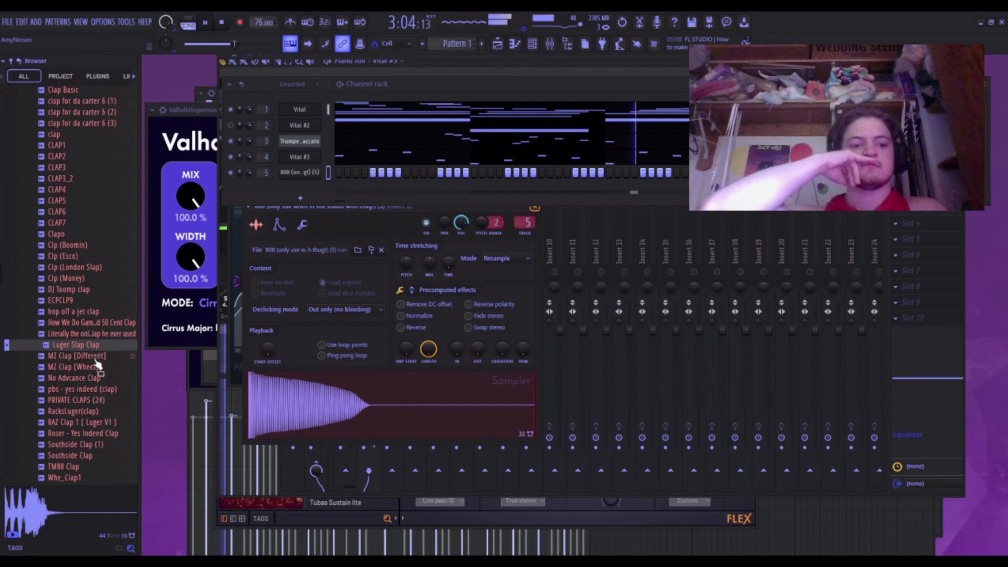
Audition the claps from MZ Clap [Wheezy] through RacksLuger(clap) to Whe_Clap1 against the melody.
{"action": "left_click", "coordinate": [94, 366]}
{"action": "left_click", "coordinate": [95, 378]}
{"action": "left_click", "coordinate": [95, 388]}
{"action": "left_click", "coordinate": [100, 411]}
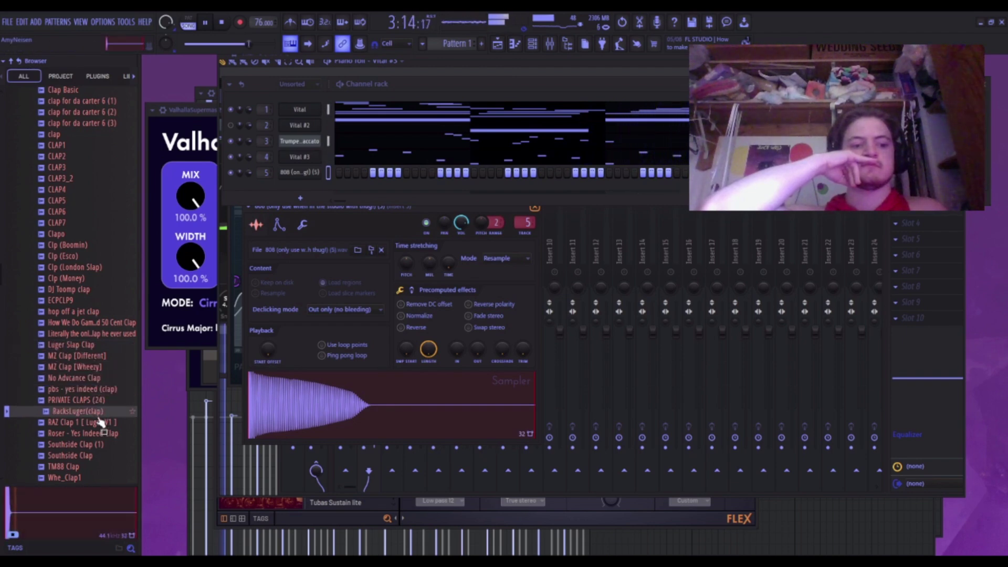
{"action": "left_click", "coordinate": [100, 423]}
{"action": "left_click", "coordinate": [101, 433]}
{"action": "left_click", "coordinate": [101, 444]}
{"action": "left_click", "coordinate": [99, 455]}
{"action": "left_click", "coordinate": [97, 475]}
{"action": "scroll", "coordinate": [97, 475], "scroll_direction": "down", "scroll_amount": 5}
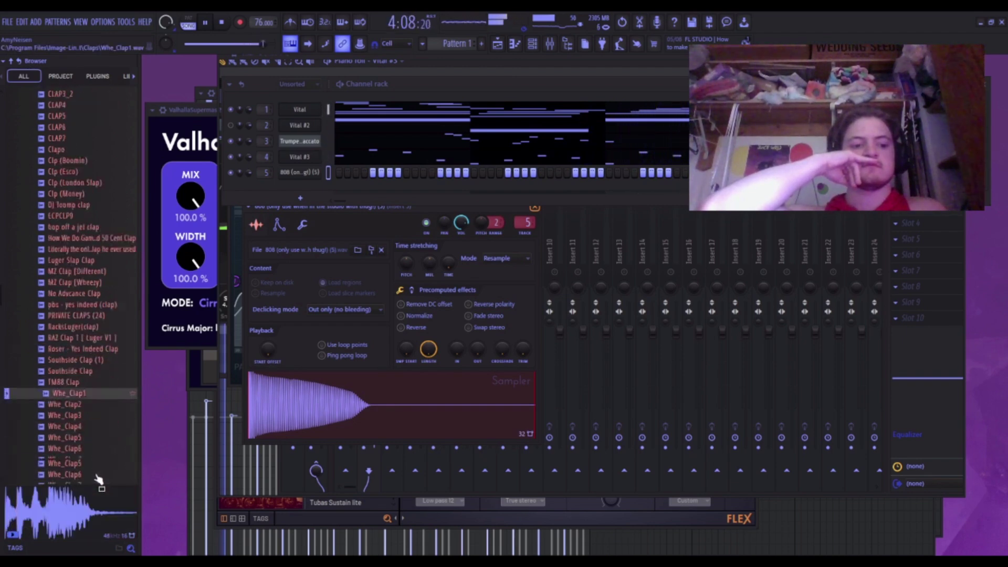
Compare the remaining Whe_Clap samples and the last claps down to YM Clap 1, then recheck earlier claps in the folder.
{"action": "left_click", "coordinate": [97, 323]}
{"action": "left_click", "coordinate": [97, 344]}
{"action": "left_click", "coordinate": [97, 369]}
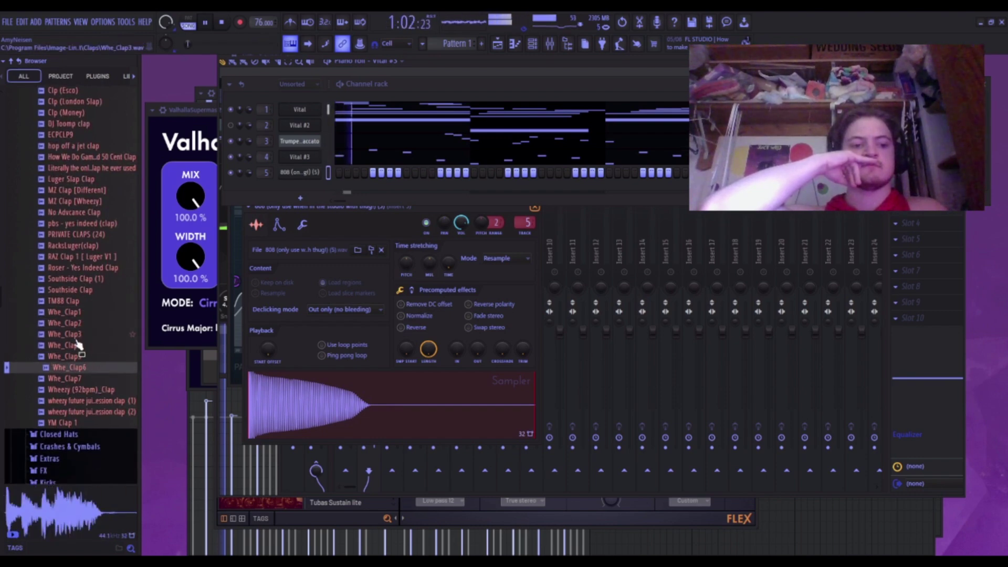
{"action": "left_click", "coordinate": [78, 345]}
{"action": "left_click", "coordinate": [80, 367]}
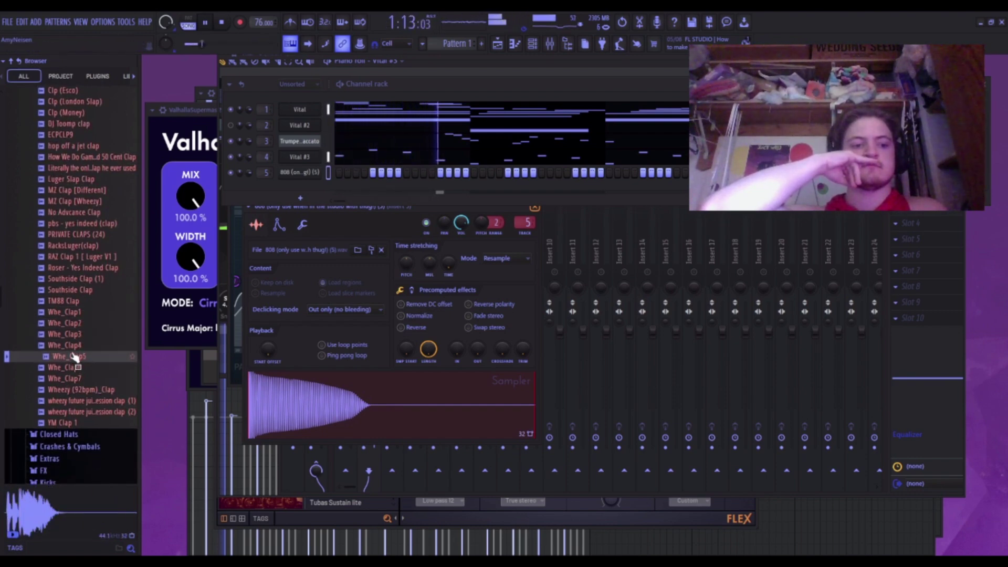
{"action": "left_click", "coordinate": [73, 346]}
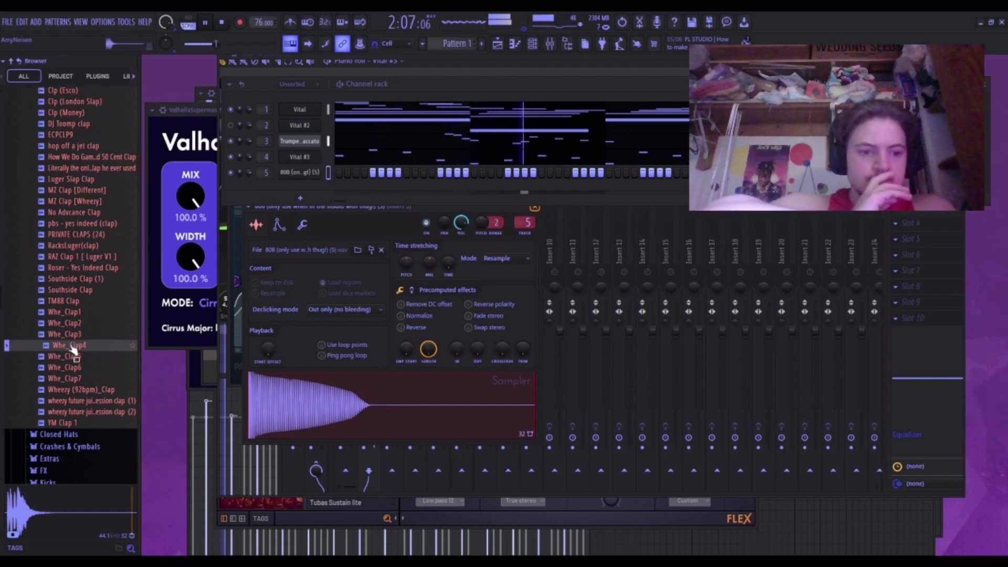
{"action": "left_click", "coordinate": [74, 400]}
{"action": "left_click", "coordinate": [79, 413]}
{"action": "left_click", "coordinate": [81, 422]}
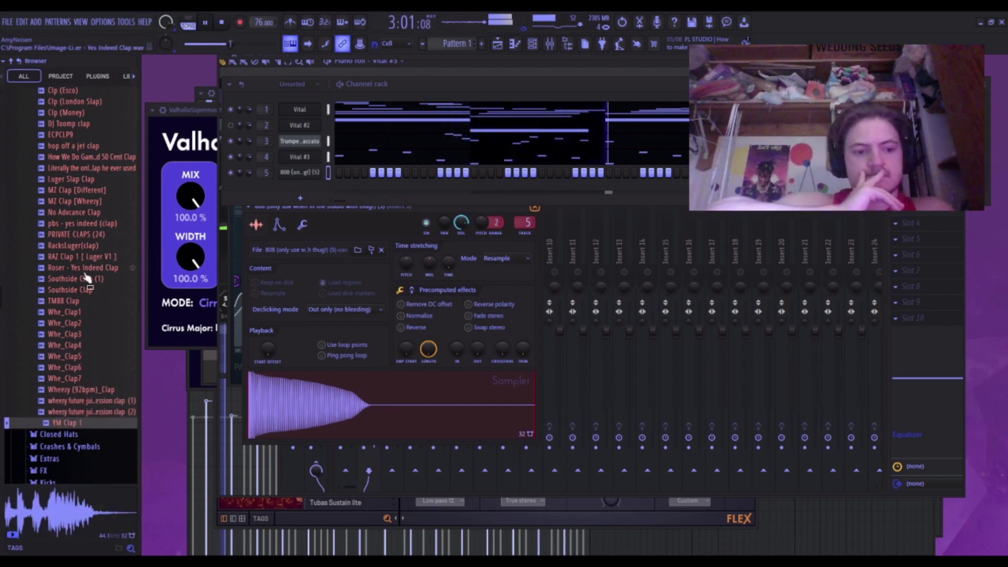
{"action": "left_click", "coordinate": [85, 212]}
{"action": "left_click", "coordinate": [83, 158]}
Switch from the Claps to the Snares folder and audition the [snare] we ball and hot samples against the melody.
{"action": "scroll", "coordinate": [83, 161], "scroll_direction": "up", "scroll_amount": 5}
{"action": "scroll", "coordinate": [84, 164], "scroll_direction": "up", "scroll_amount": 5}
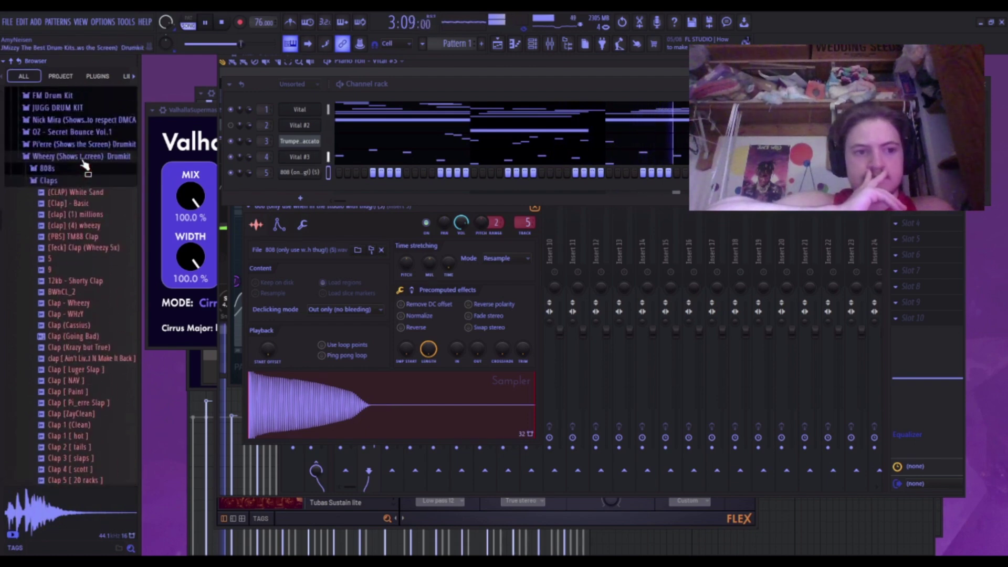
{"action": "left_click", "coordinate": [49, 181]}
{"action": "left_click", "coordinate": [45, 278]}
{"action": "left_click", "coordinate": [57, 355]}
{"action": "left_click", "coordinate": [60, 367]}
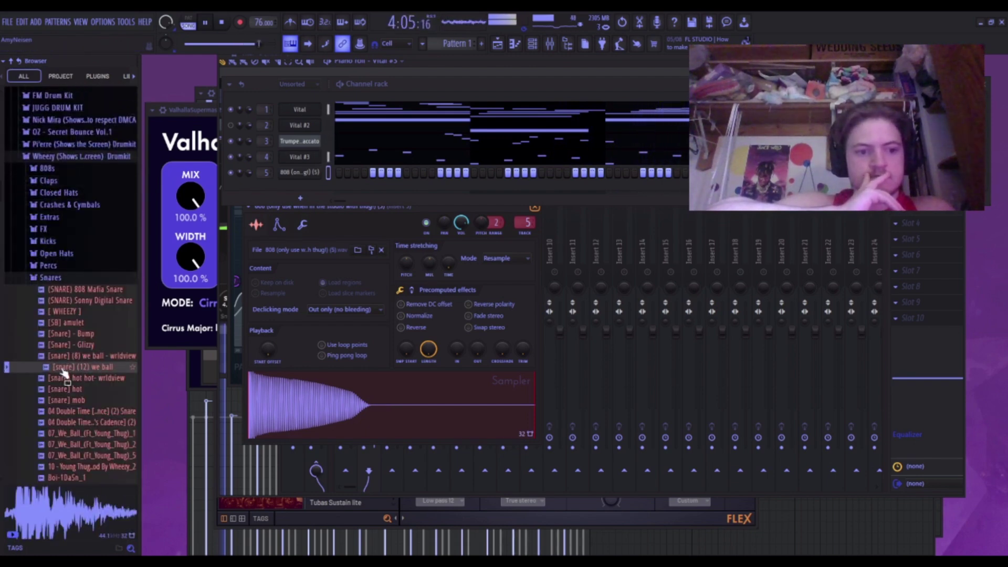
{"action": "left_click", "coordinate": [62, 378]}
{"action": "left_click", "coordinate": [63, 389]}
{"action": "left_click", "coordinate": [67, 410]}
Audition the snares from Boi-1DaSn_1 through the BWB WAVE snares to BWZYSn_4 against the melody.
{"action": "scroll", "coordinate": [66, 408], "scroll_direction": "down", "scroll_amount": 6}
{"action": "left_click", "coordinate": [80, 257]}
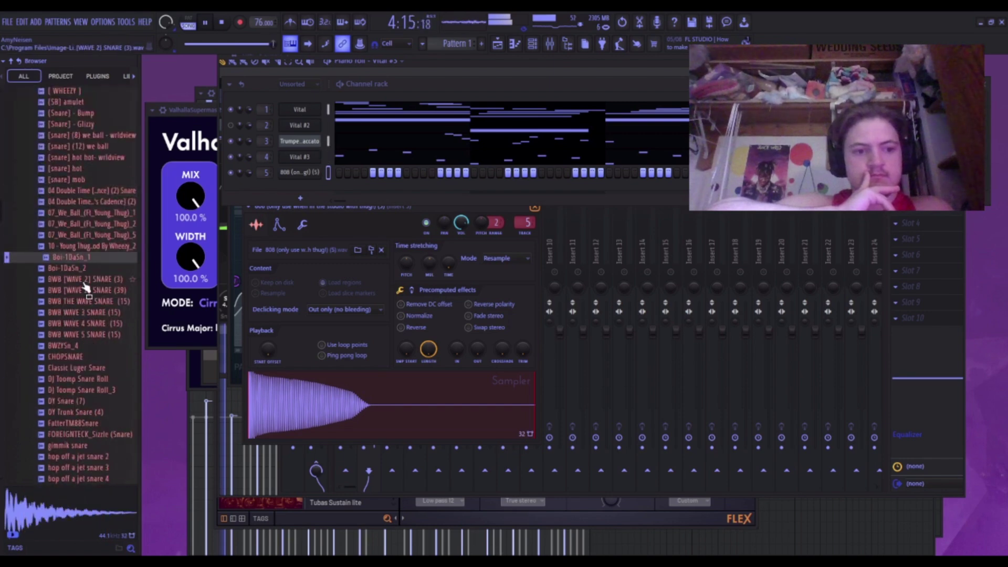
{"action": "left_click", "coordinate": [83, 280]}
{"action": "left_click", "coordinate": [86, 301]}
{"action": "left_click", "coordinate": [88, 313]}
{"action": "left_click", "coordinate": [89, 325]}
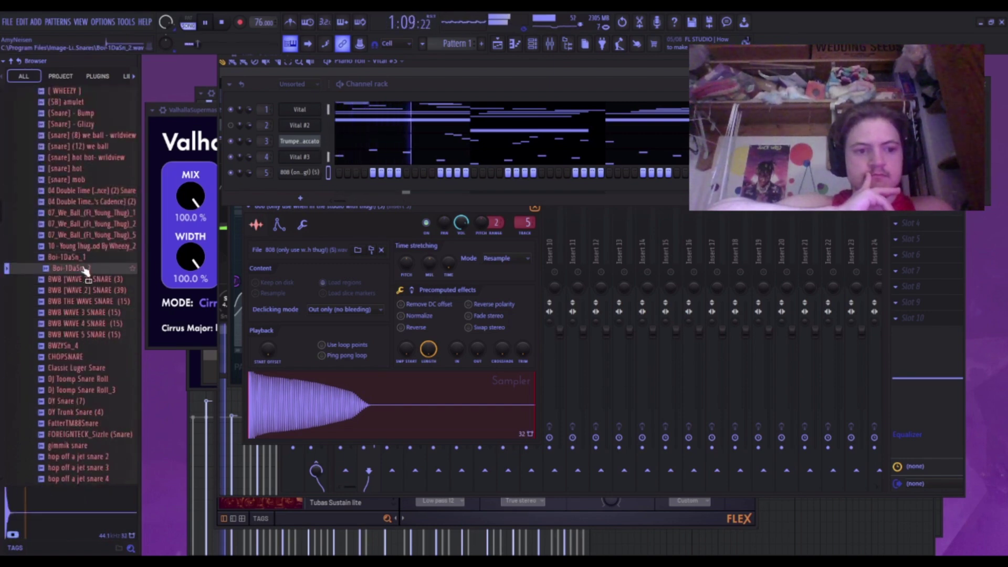
{"action": "left_click", "coordinate": [94, 335]}
{"action": "left_click", "coordinate": [95, 345]}
Compare CHOPSNARE with BWZYSn_4, add BWZYSn_4 as a new channel, and place a hit on its fifth step.
{"action": "left_click", "coordinate": [96, 356]}
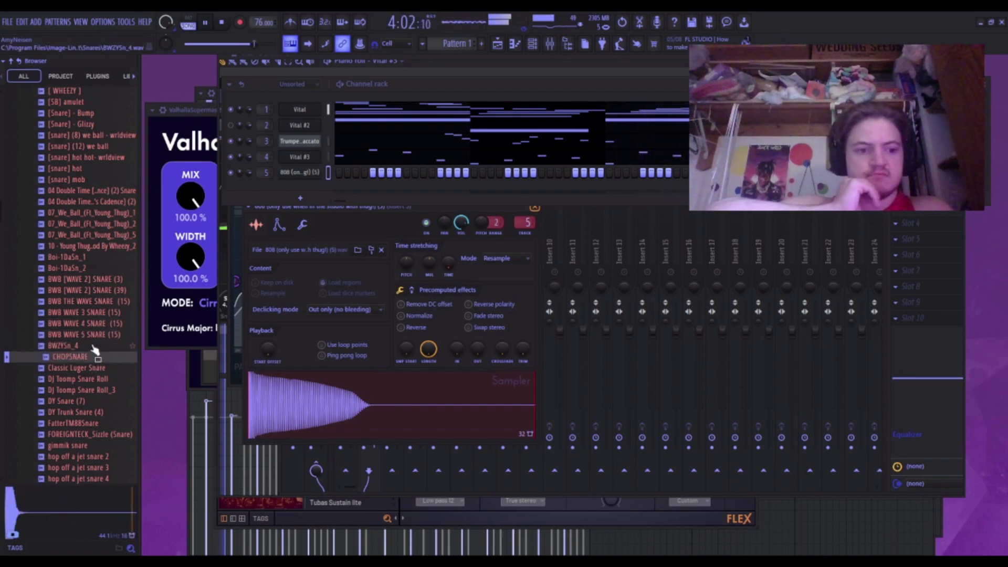
{"action": "left_click", "coordinate": [92, 347]}
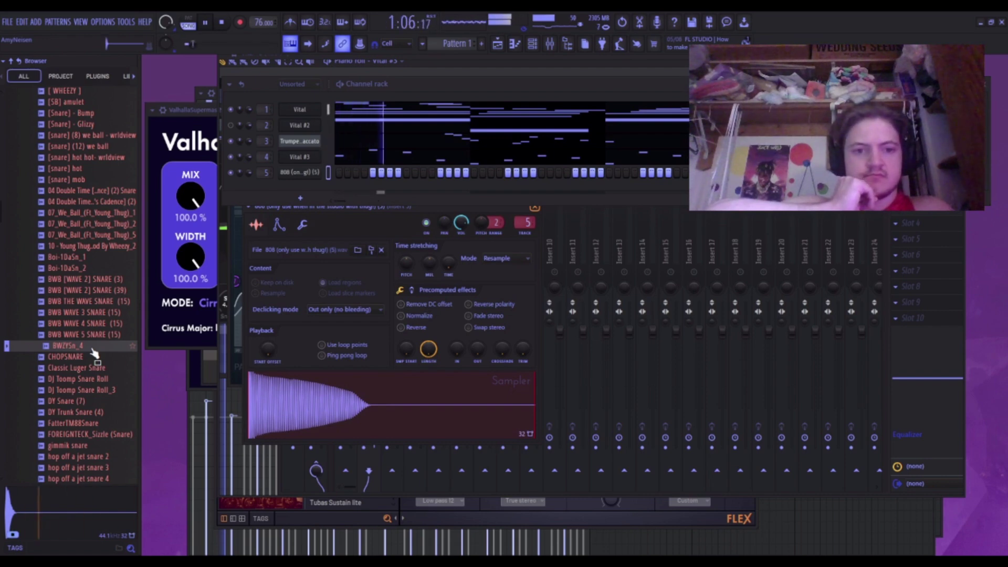
{"action": "left_click_drag", "start_coordinate": [93, 351], "coordinate": [293, 190]}
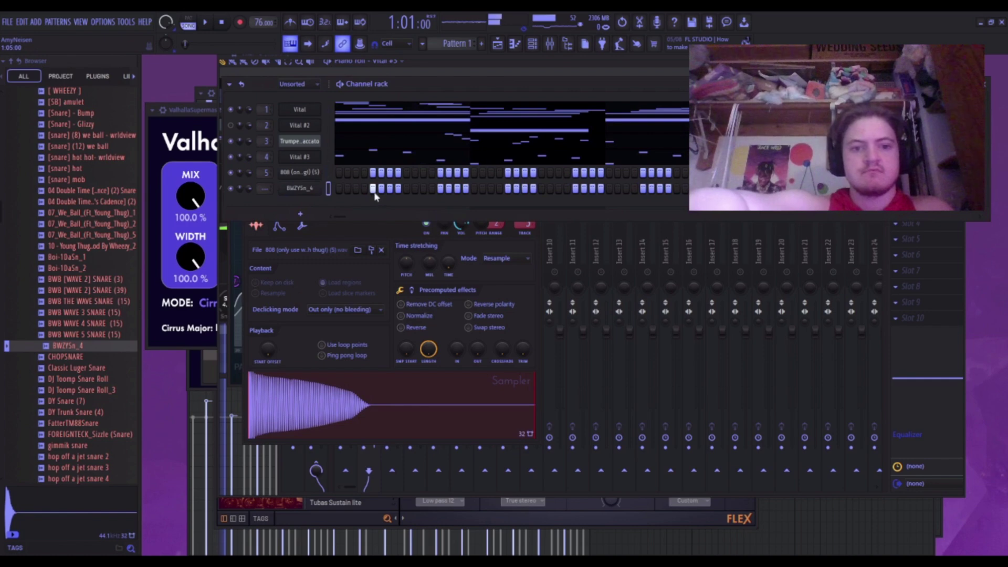
Audition the DJ Toomp Snare Roll sample in the Snares folder.
{"action": "left_click", "coordinate": [73, 380]}
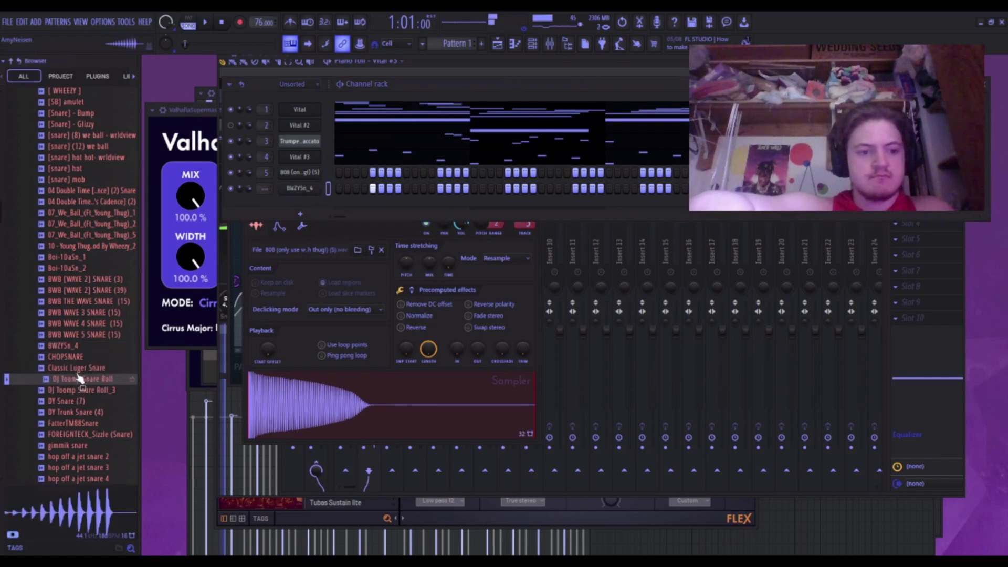
Replace the snare channel's BWZYSn_4 sample with Classic Luger Snare, play the pattern and show the step velocity graph.
{"action": "left_click", "coordinate": [79, 369]}
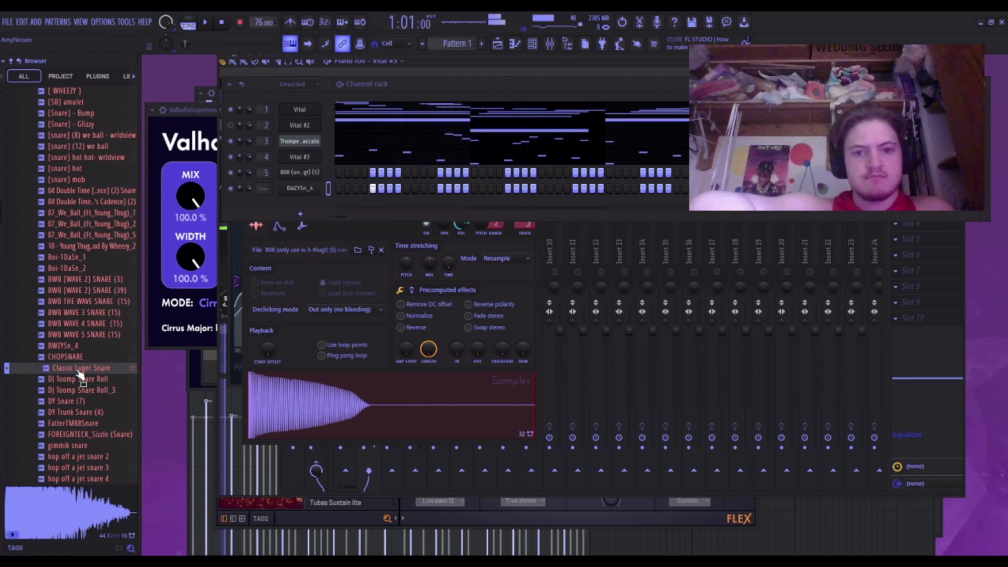
{"action": "left_click_drag", "start_coordinate": [80, 373], "coordinate": [279, 149]}
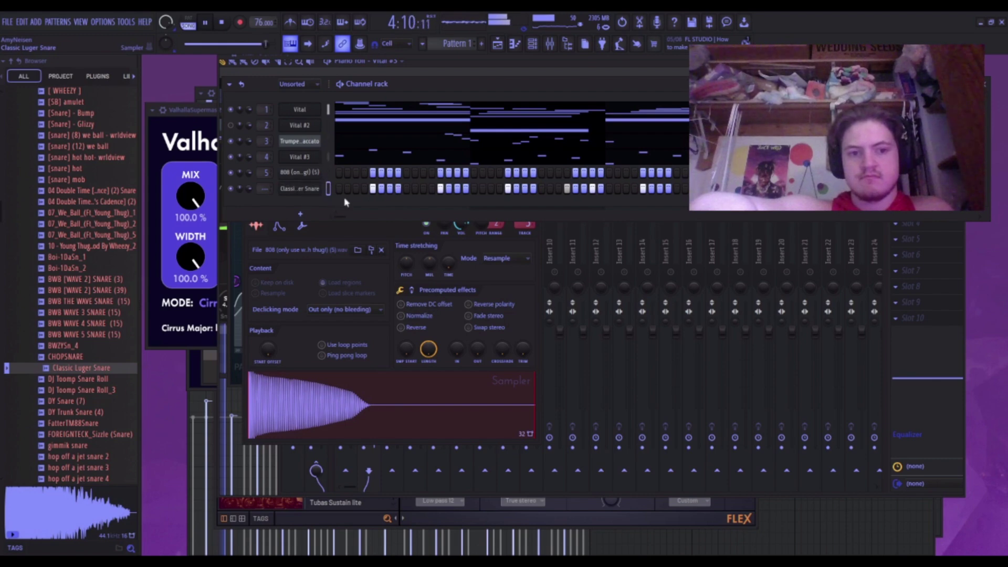
{"action": "left_click", "coordinate": [959, 84]}
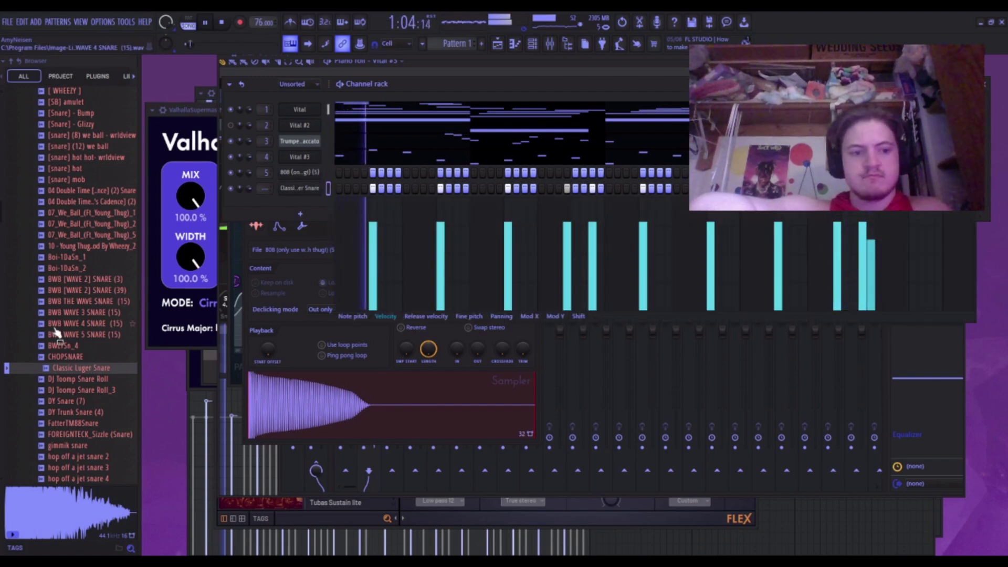
{"action": "key", "text": "space"}
Audition the snares in the Wheezy drum kit from DY Snare (7) down to "or this snare".
{"action": "scroll", "coordinate": [58, 328], "scroll_direction": "down", "scroll_amount": 3}
{"action": "left_click", "coordinate": [71, 310]}
{"action": "left_click", "coordinate": [74, 319]}
{"action": "left_click", "coordinate": [77, 331]}
{"action": "left_click", "coordinate": [78, 340]}
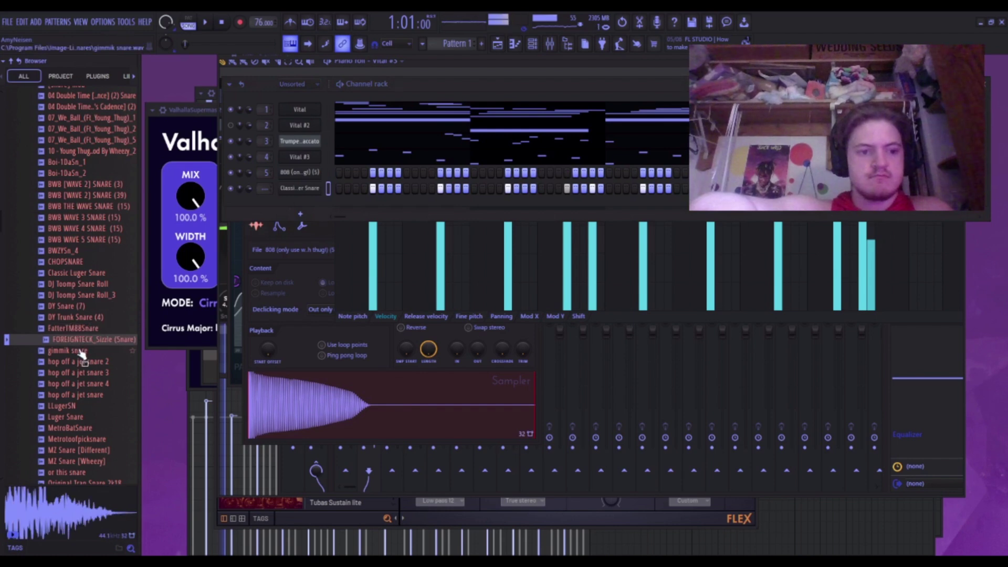
{"action": "left_click", "coordinate": [80, 352]}
{"action": "left_click", "coordinate": [82, 363]}
{"action": "left_click", "coordinate": [80, 372]}
{"action": "left_click", "coordinate": [81, 384]}
{"action": "left_click", "coordinate": [82, 395]}
{"action": "left_click", "coordinate": [82, 406]}
{"action": "left_click", "coordinate": [83, 418]}
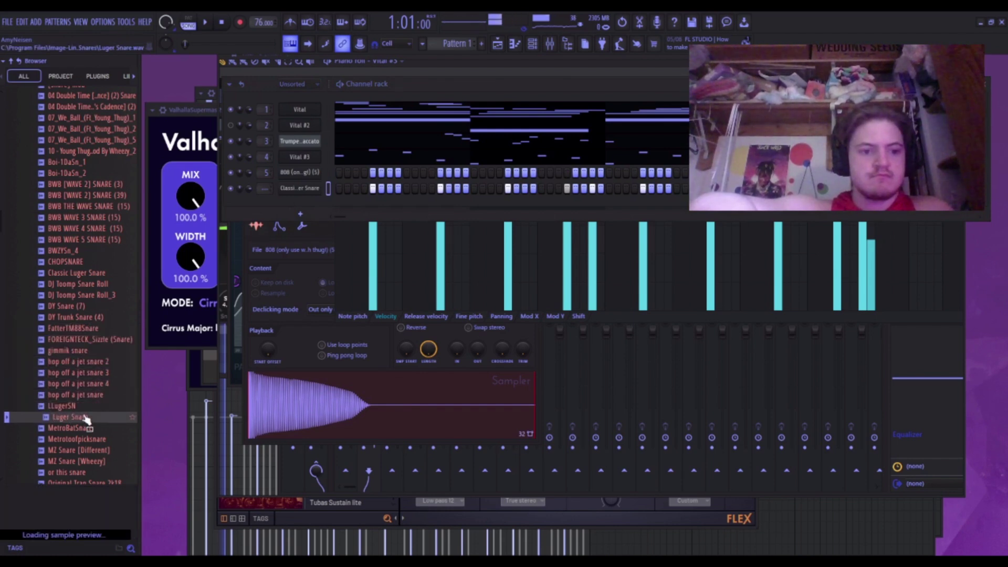
{"action": "left_click", "coordinate": [84, 428]}
{"action": "left_click", "coordinate": [84, 441]}
{"action": "left_click", "coordinate": [86, 464]}
{"action": "left_click", "coordinate": [87, 473]}
Audition the remaining kit snares from Pluggr Snare down to Snare (Strawberry Peels).
{"action": "scroll", "coordinate": [87, 474], "scroll_direction": "down", "scroll_amount": 6}
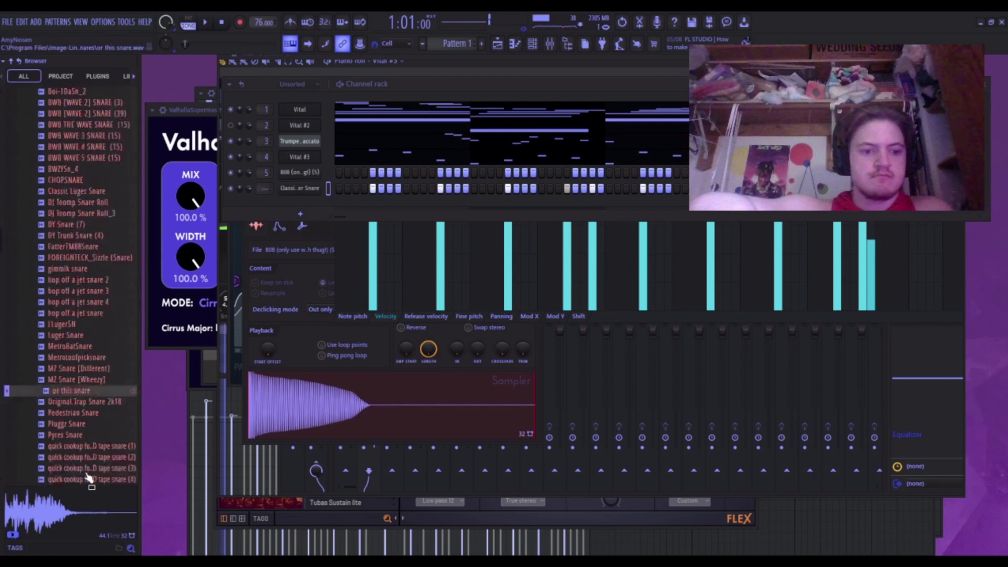
{"action": "left_click", "coordinate": [108, 286]}
{"action": "left_click", "coordinate": [106, 297]}
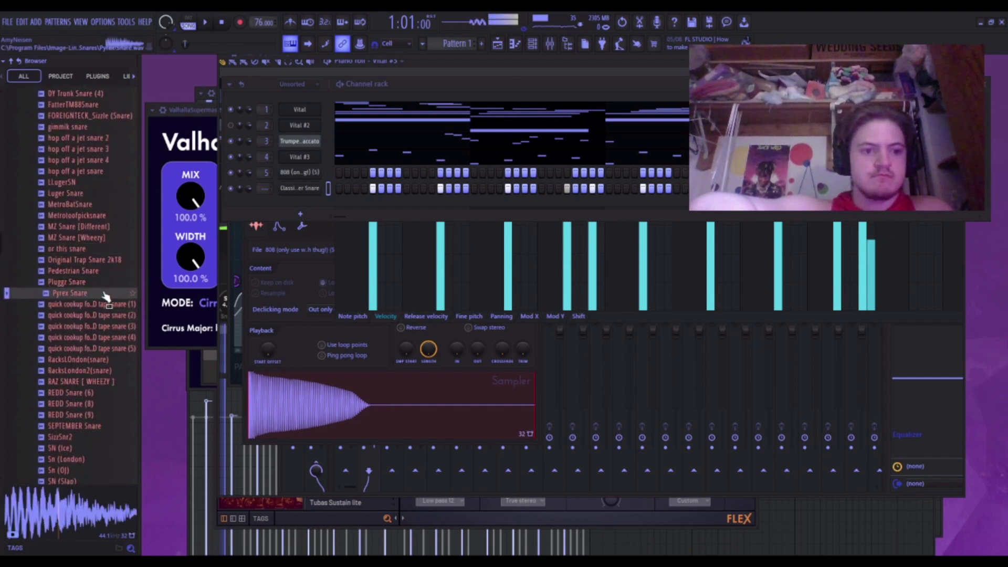
{"action": "left_click", "coordinate": [104, 304]}
{"action": "left_click", "coordinate": [103, 315]}
{"action": "left_click", "coordinate": [103, 326]}
{"action": "left_click", "coordinate": [103, 337]}
{"action": "left_click", "coordinate": [103, 348]}
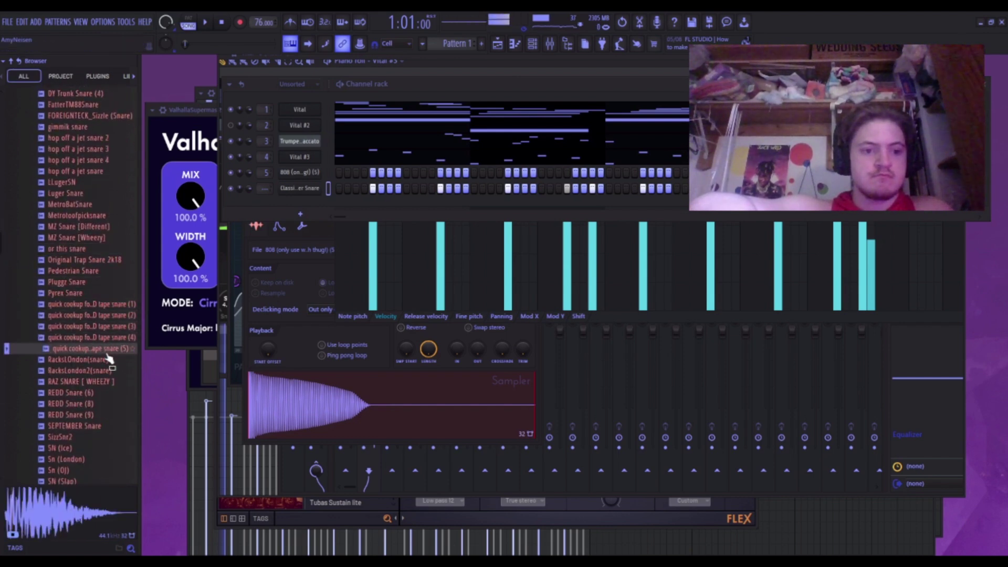
{"action": "left_click", "coordinate": [104, 359]}
{"action": "left_click", "coordinate": [105, 381]}
{"action": "left_click", "coordinate": [102, 393]}
{"action": "left_click", "coordinate": [101, 404]}
{"action": "left_click", "coordinate": [101, 426]}
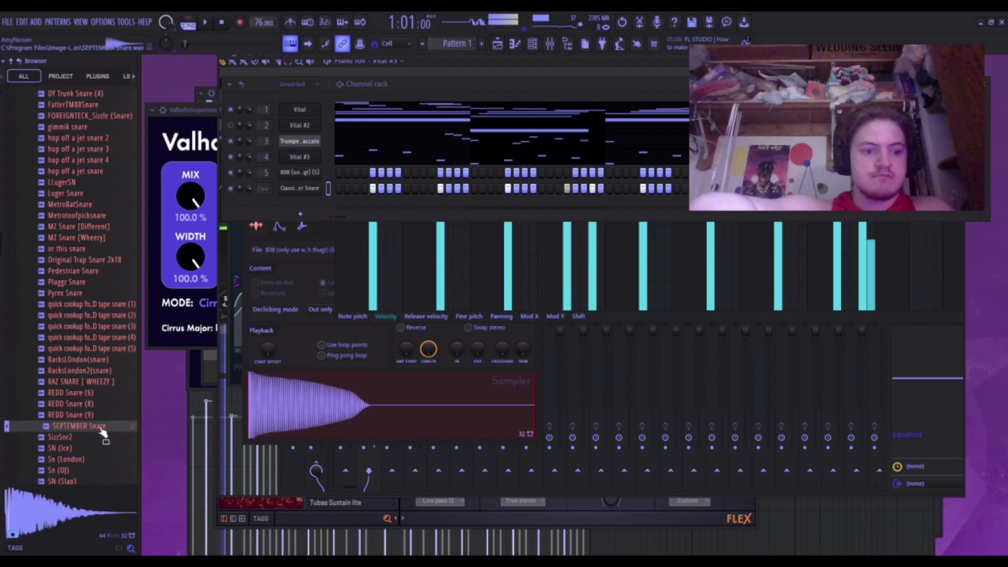
{"action": "left_click", "coordinate": [100, 439]}
{"action": "left_click", "coordinate": [99, 449]}
{"action": "scroll", "coordinate": [98, 457], "scroll_direction": "down", "scroll_amount": 4}
{"action": "left_click", "coordinate": [103, 311]}
{"action": "left_click", "coordinate": [104, 344]}
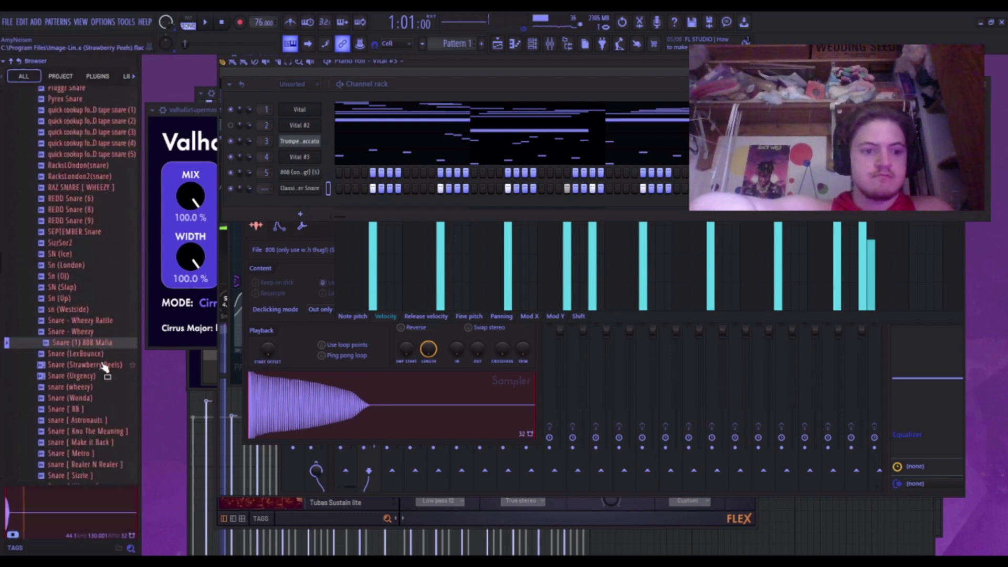
{"action": "left_click", "coordinate": [104, 366]}
Audition snares back up the list, including Boi-1DaSn_1, [snare] mob, [snare] hot and 07_We_Ball_(Ft_Young_Thug)_2.
{"action": "scroll", "coordinate": [104, 368], "scroll_direction": "up", "scroll_amount": 8}
{"action": "left_click", "coordinate": [104, 284]}
{"action": "left_click", "coordinate": [103, 199]}
{"action": "scroll", "coordinate": [103, 199], "scroll_direction": "up", "scroll_amount": 3}
{"action": "scroll", "coordinate": [105, 200], "scroll_direction": "up", "scroll_amount": 3}
{"action": "left_click", "coordinate": [104, 215]}
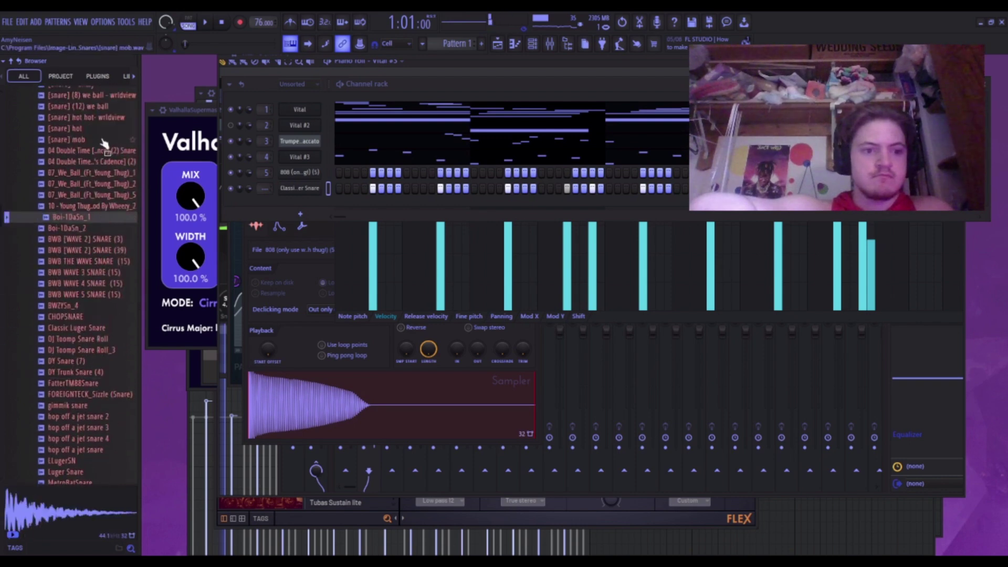
{"action": "left_click", "coordinate": [103, 139]}
{"action": "left_click", "coordinate": [103, 128]}
{"action": "scroll", "coordinate": [104, 129], "scroll_direction": "up", "scroll_amount": 8}
{"action": "left_click", "coordinate": [52, 377]}
{"action": "left_click", "coordinate": [54, 445]}
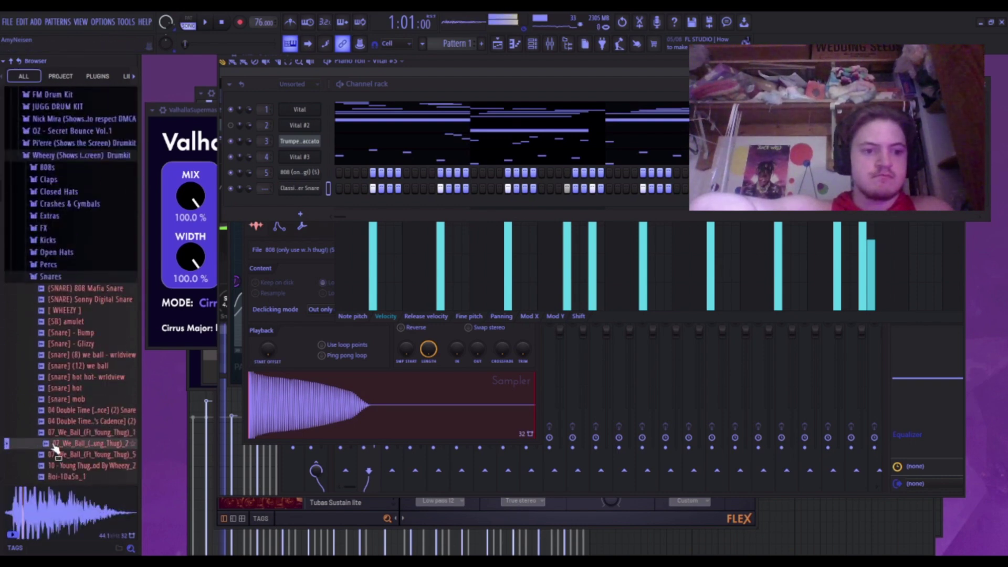
Compare more kit snares around DY Snare (7) and load DY Snare (7) onto the Classic Luger Snare channel.
{"action": "scroll", "coordinate": [60, 441], "scroll_direction": "down", "scroll_amount": 6}
{"action": "left_click", "coordinate": [79, 302]}
{"action": "left_click", "coordinate": [80, 367]}
{"action": "left_click", "coordinate": [80, 433]}
{"action": "scroll", "coordinate": [80, 433], "scroll_direction": "down", "scroll_amount": 6}
{"action": "left_click", "coordinate": [83, 225]}
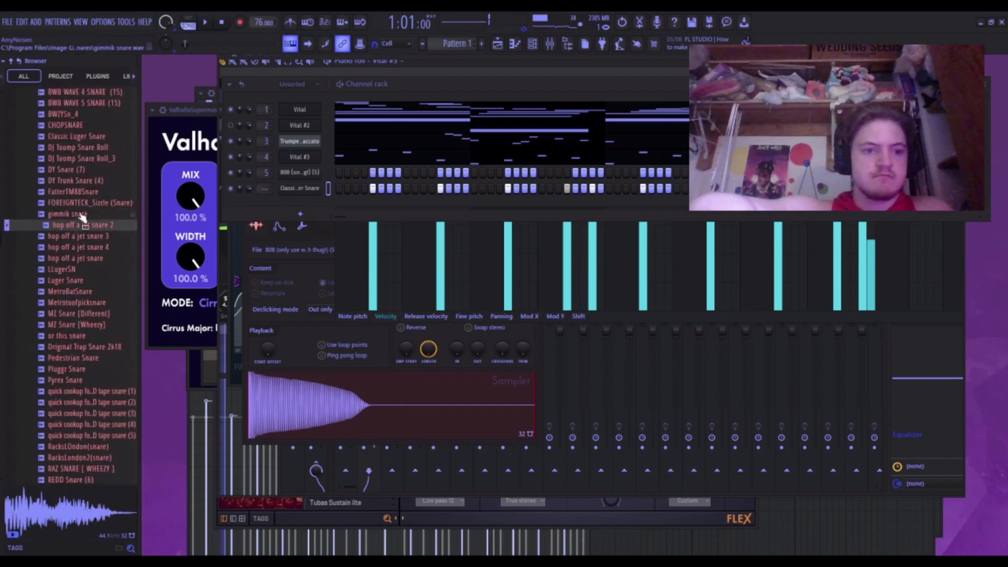
{"action": "left_click", "coordinate": [83, 203]}
{"action": "left_click", "coordinate": [83, 171]}
{"action": "left_click", "coordinate": [83, 160]}
{"action": "left_click_drag", "start_coordinate": [83, 170], "coordinate": [239, 204]}
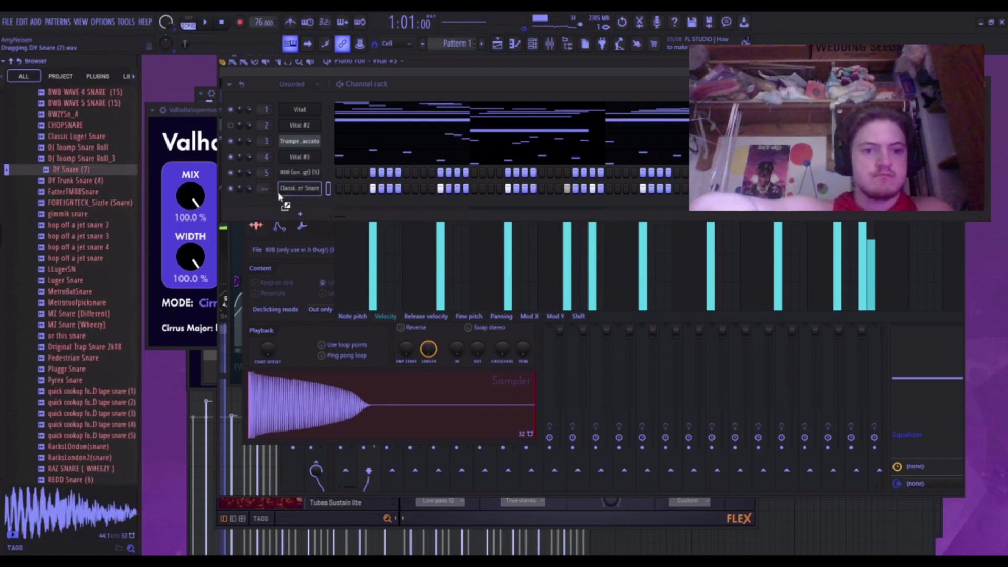
Raise the DY Snare (7) notes to maximum velocity in the piano roll, with the final note slightly lower.
{"action": "left_click", "coordinate": [513, 47]}
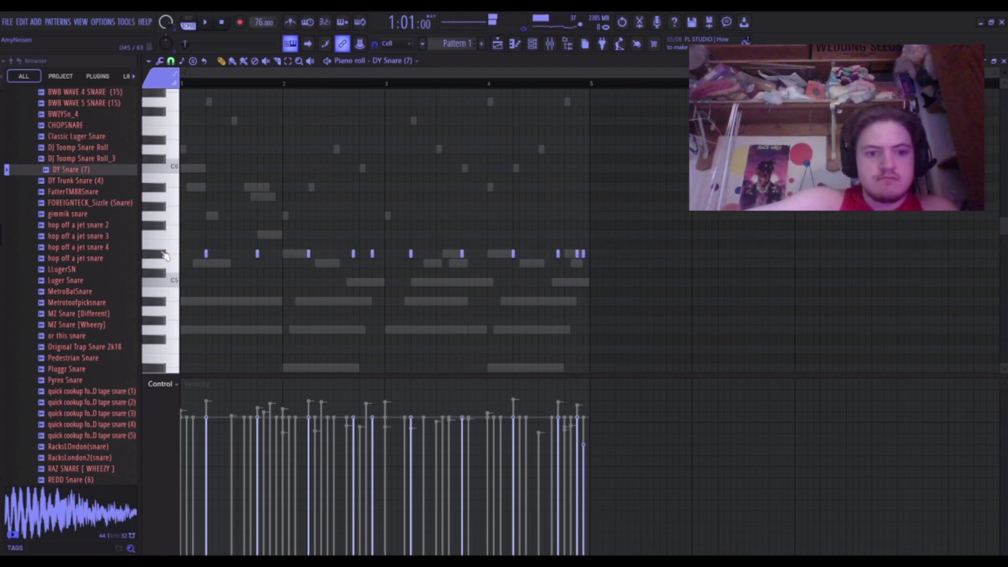
{"action": "key", "text": "space"}
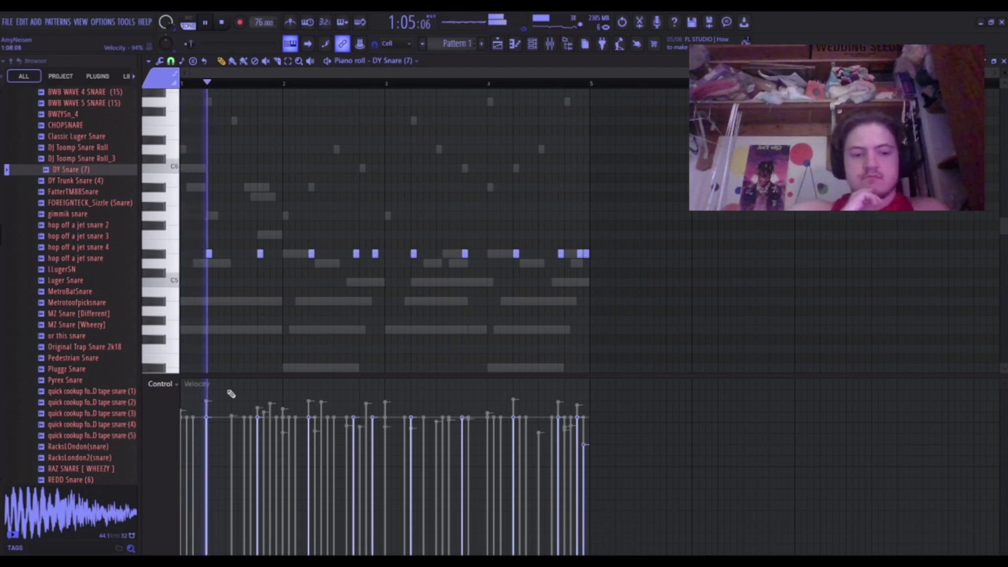
{"action": "left_click_drag", "start_coordinate": [209, 419], "coordinate": [207, 380]}
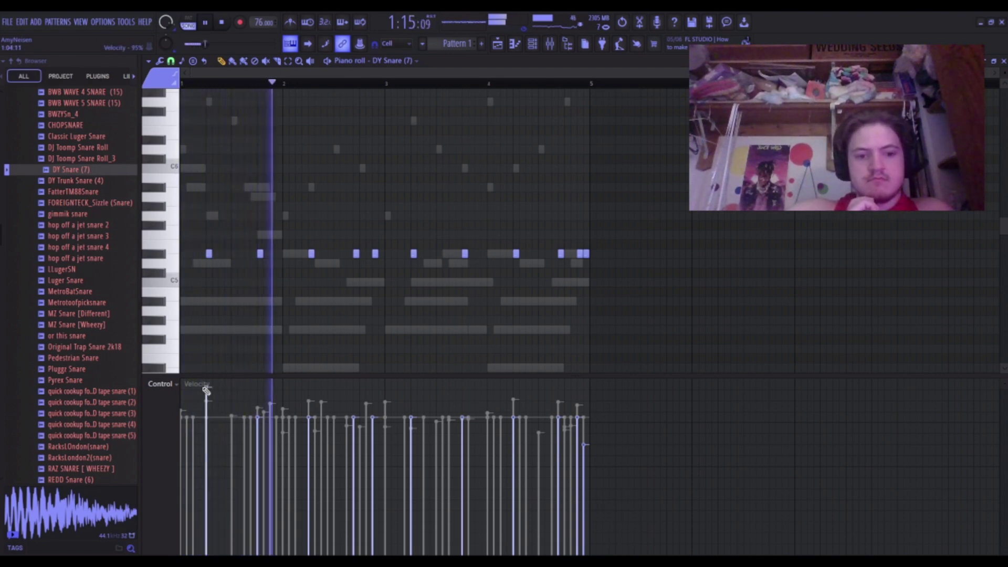
{"action": "left_click_drag", "start_coordinate": [560, 271], "coordinate": [583, 272]}
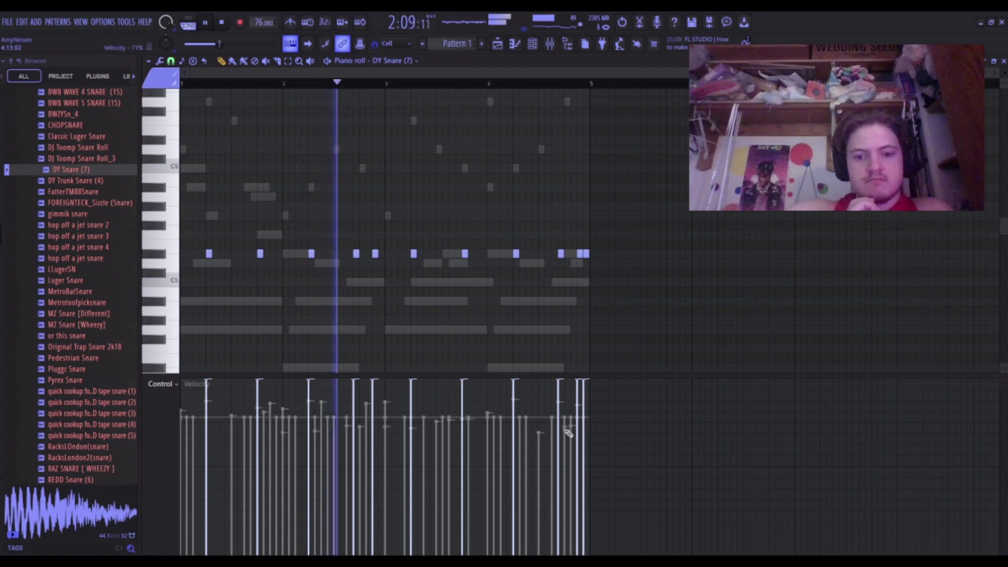
{"action": "left_click", "coordinate": [586, 417]}
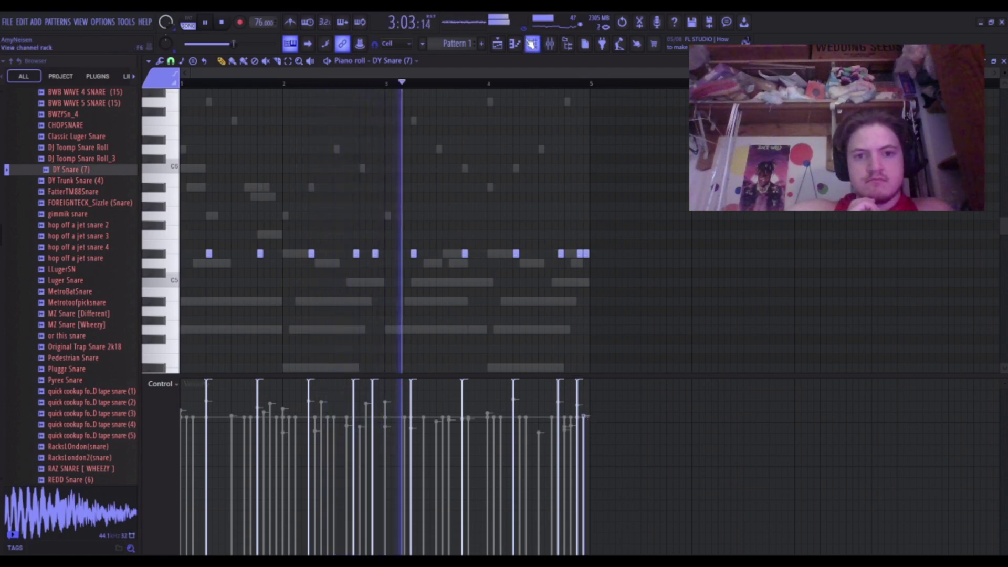
Adjust the stereo delay in the DY Snare (7) sampler's precomputed effects, and close the sampler.
{"action": "key", "text": "F6"}
{"action": "left_click", "coordinate": [313, 188]}
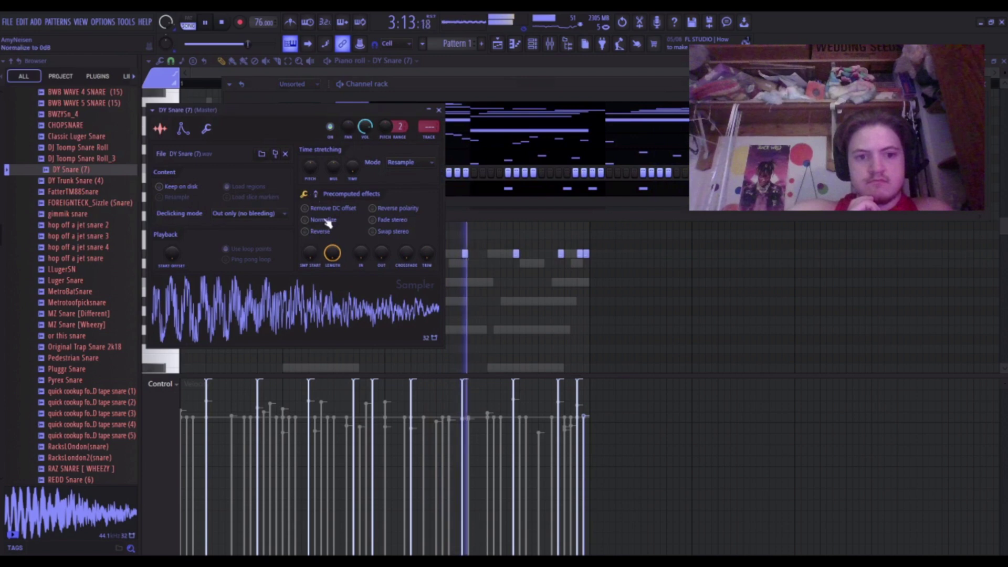
{"action": "scroll", "coordinate": [353, 248], "scroll_direction": "up", "scroll_amount": 1}
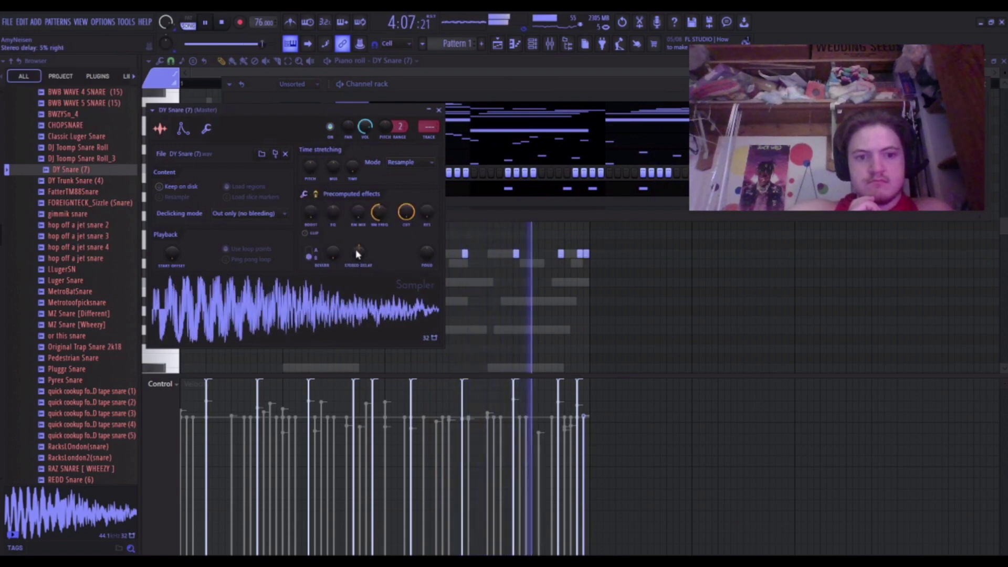
{"action": "scroll", "coordinate": [355, 249], "scroll_direction": "down", "scroll_amount": 7}
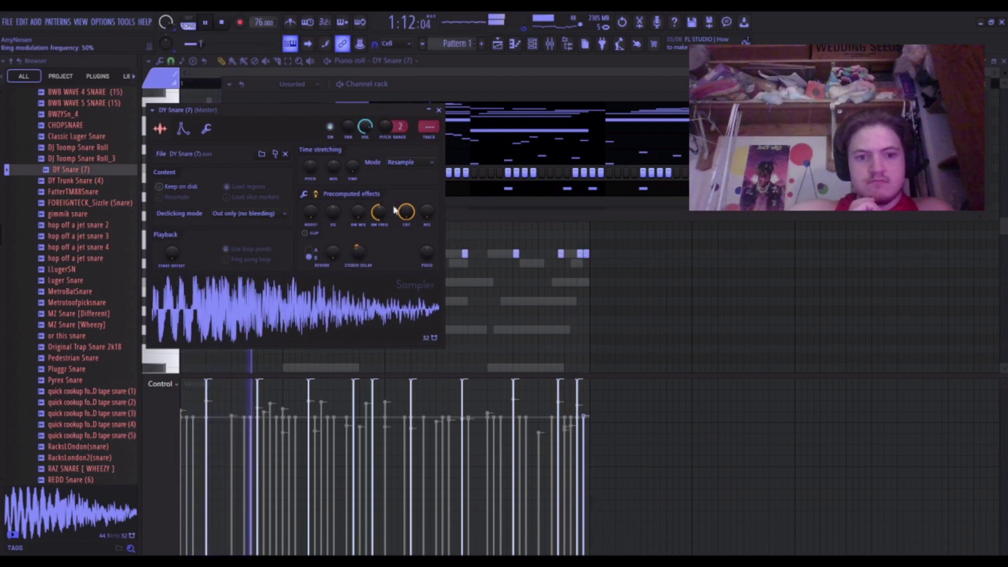
{"action": "left_click", "coordinate": [438, 111]}
{"action": "key", "text": "space"}
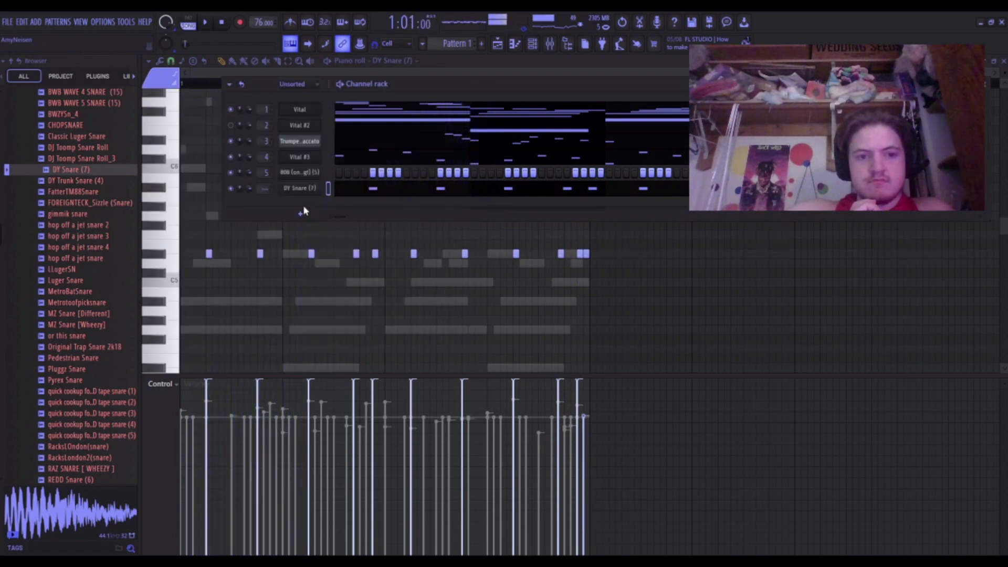
Add hop off a jet snare 4 as a new channel below DY Snare (7) and paste the snare notes into it.
{"action": "left_click", "coordinate": [79, 224]}
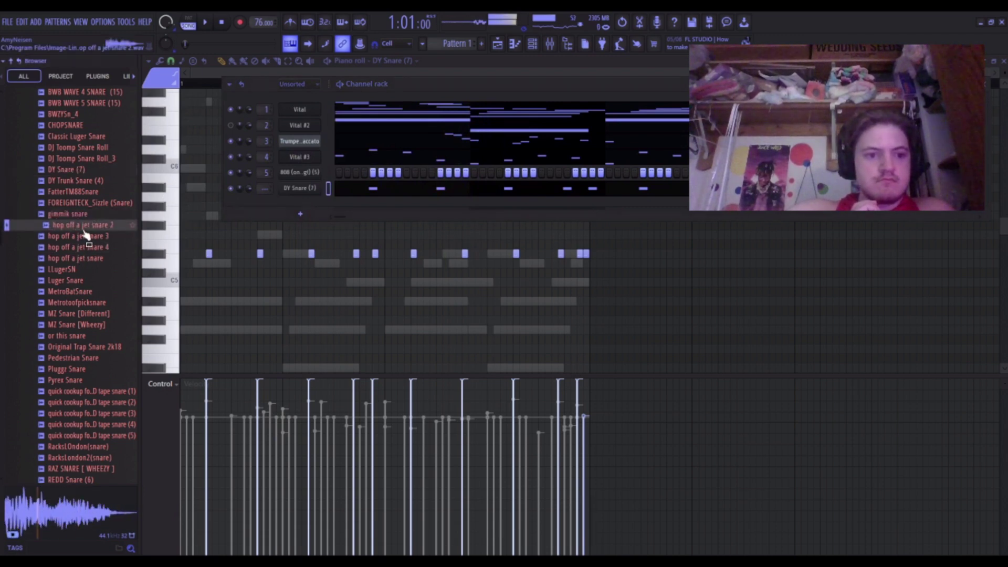
{"action": "left_click", "coordinate": [93, 248]}
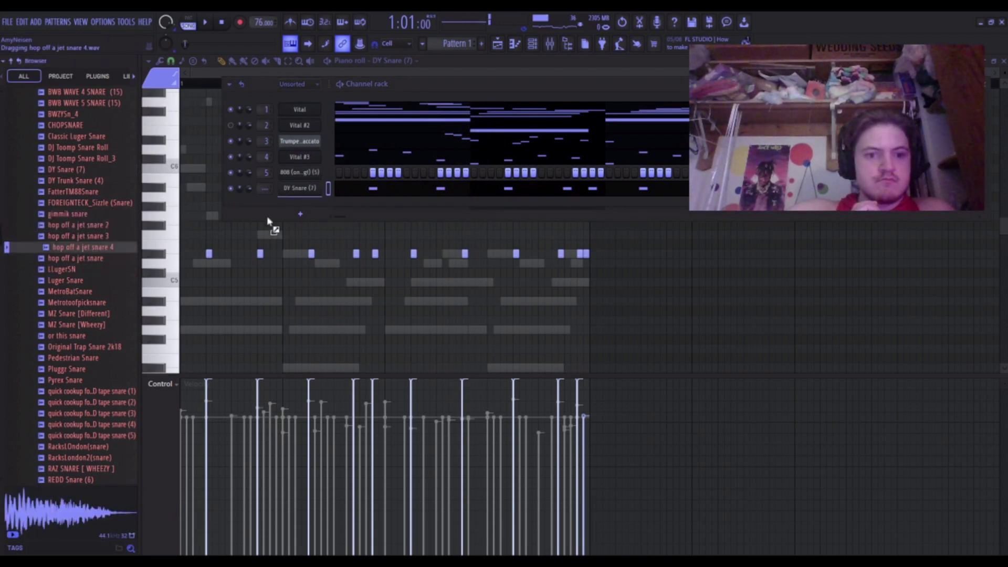
{"action": "left_click_drag", "start_coordinate": [268, 221], "coordinate": [309, 200]}
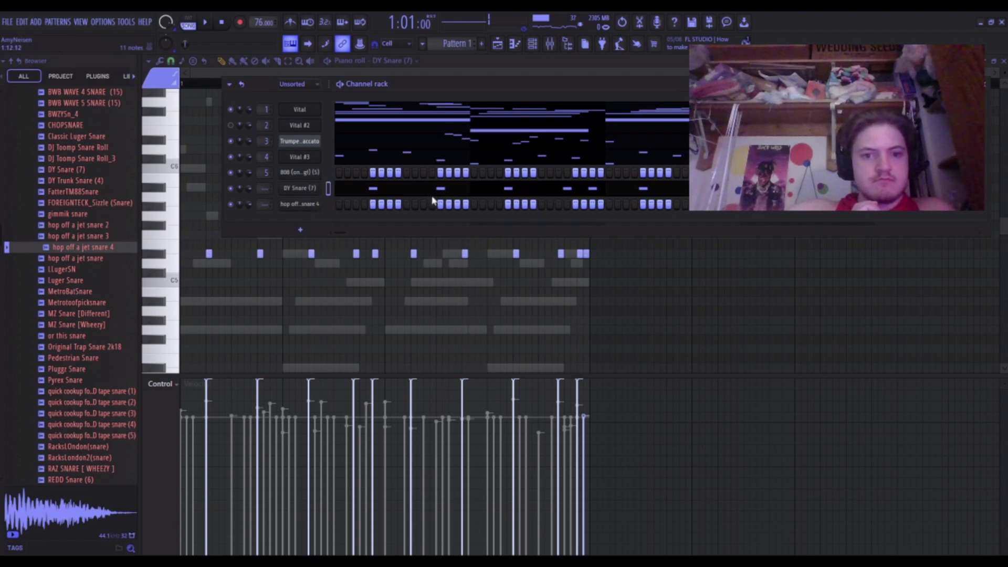
{"action": "key", "text": "ctrl+v"}
Play the pattern and solo the hop off a jet snare 4 channel.
{"action": "key", "text": "space"}
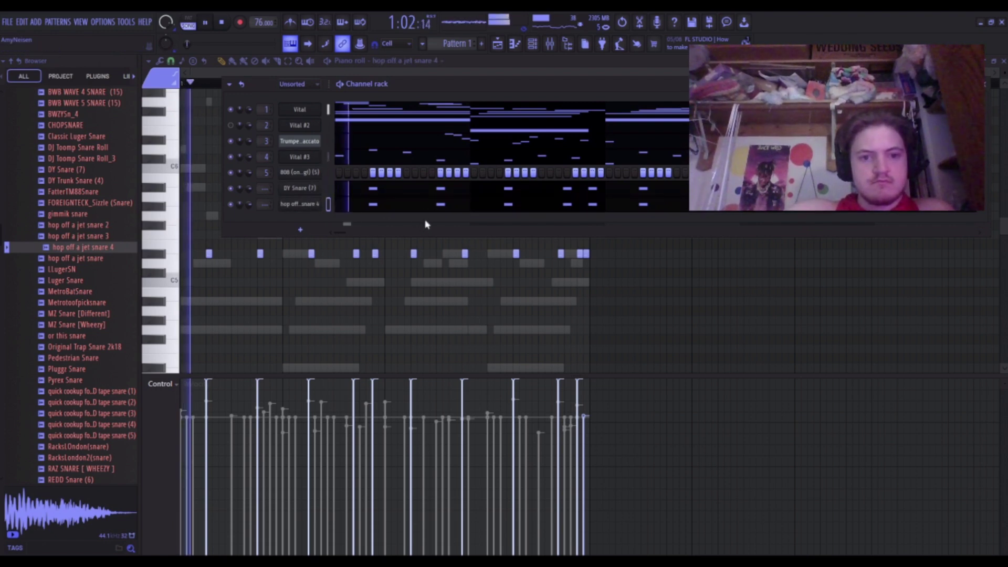
{"action": "right_click", "coordinate": [229, 189]}
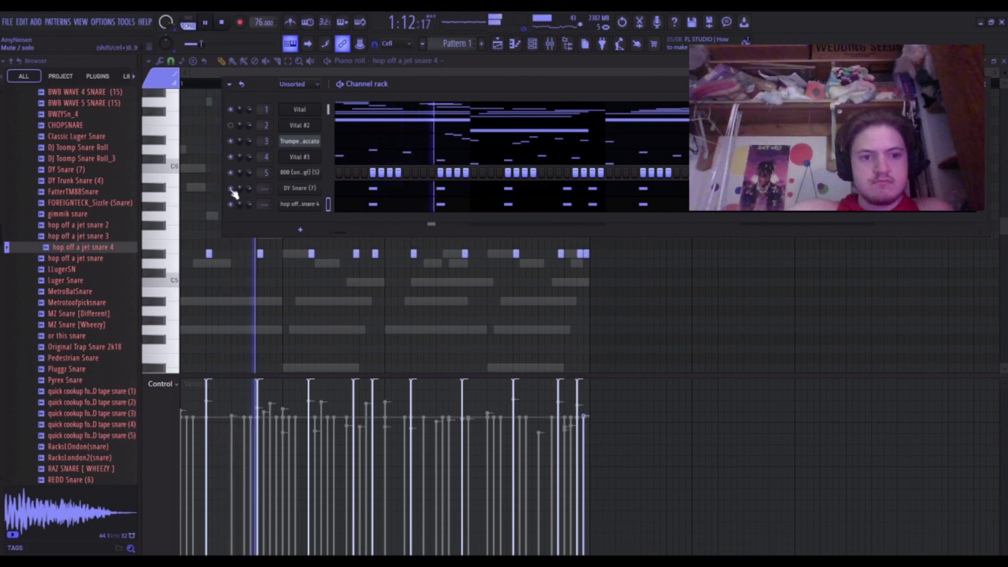
{"action": "left_click", "coordinate": [230, 205]}
{"action": "left_click", "coordinate": [230, 189]}
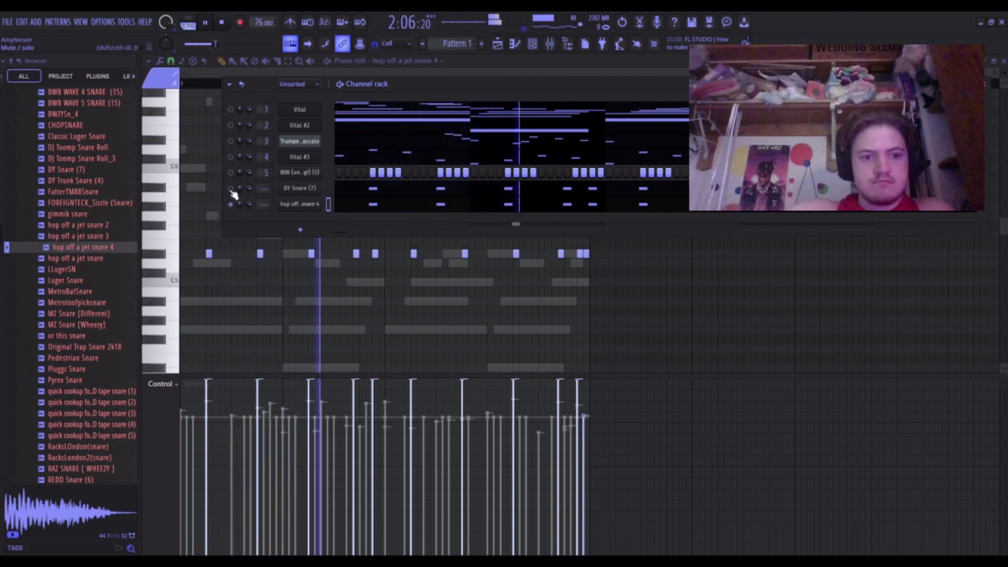
{"action": "key", "text": "space"}
{"action": "key", "text": "space"}
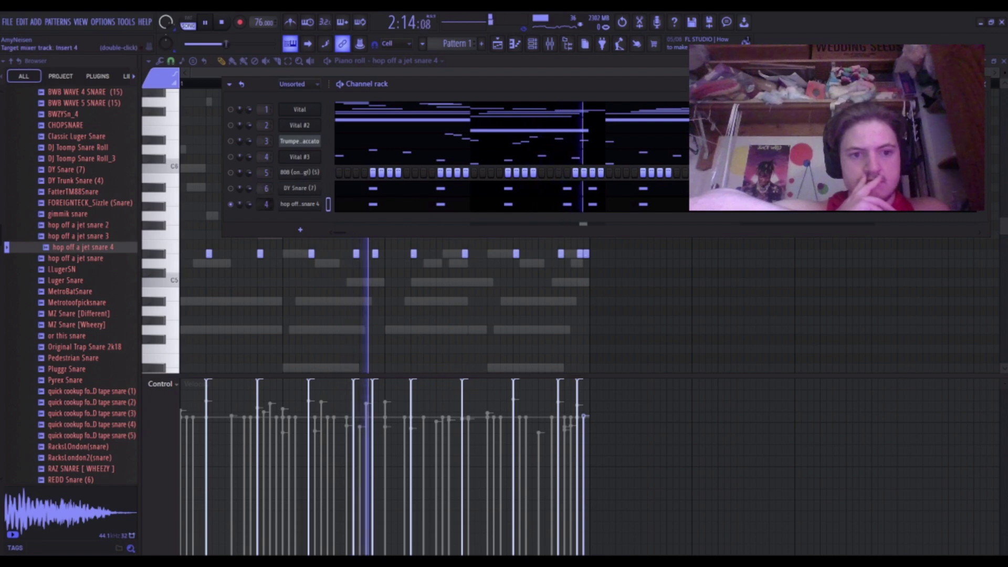
Route the hop off a jet snare 4 channel to mixer track 6 and show the channel rack over the mixer.
{"action": "left_click_drag", "start_coordinate": [265, 208], "coordinate": [264, 213]}
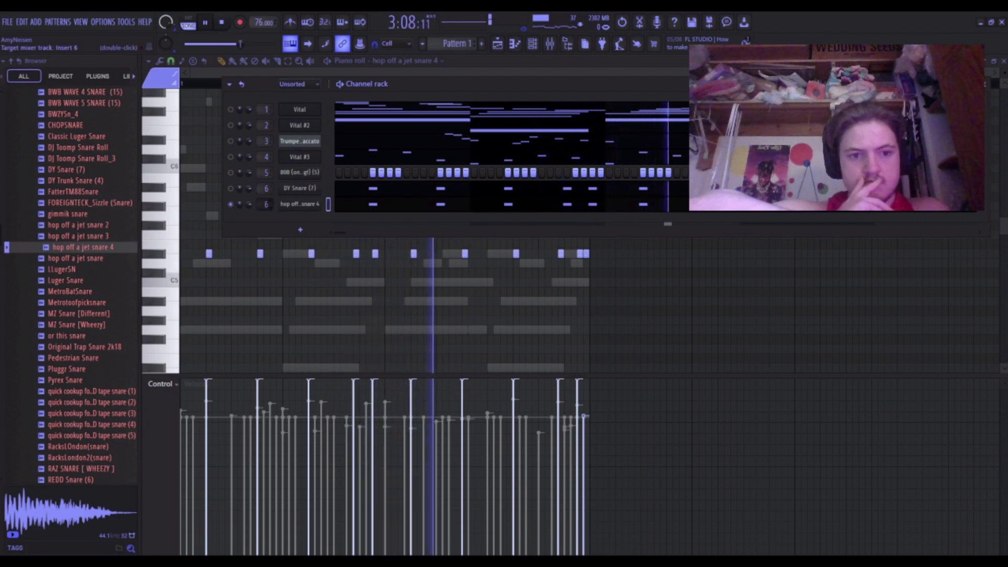
{"action": "left_click", "coordinate": [549, 43]}
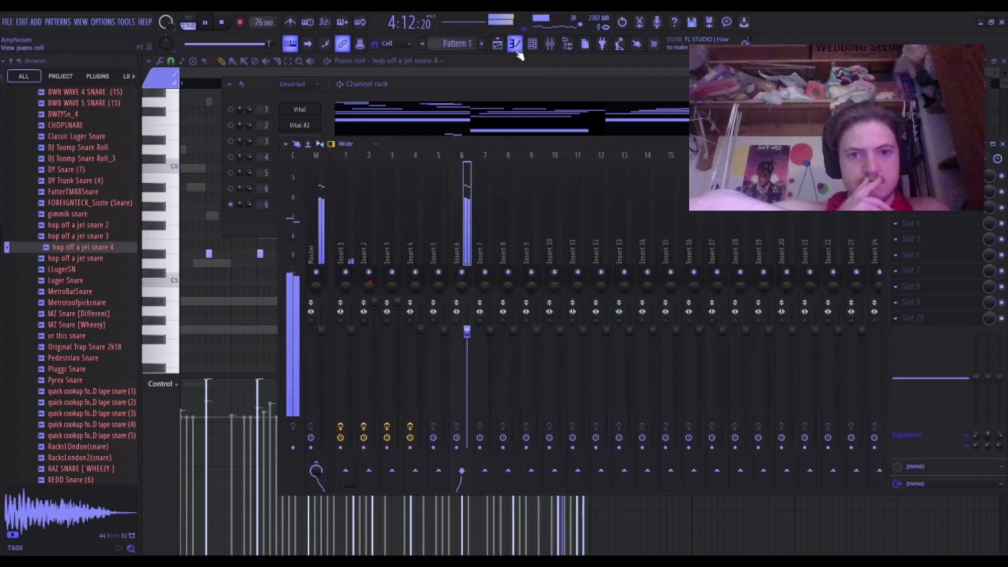
{"action": "left_click", "coordinate": [532, 44]}
{"action": "left_click", "coordinate": [532, 44]}
{"action": "left_click", "coordinate": [540, 48]}
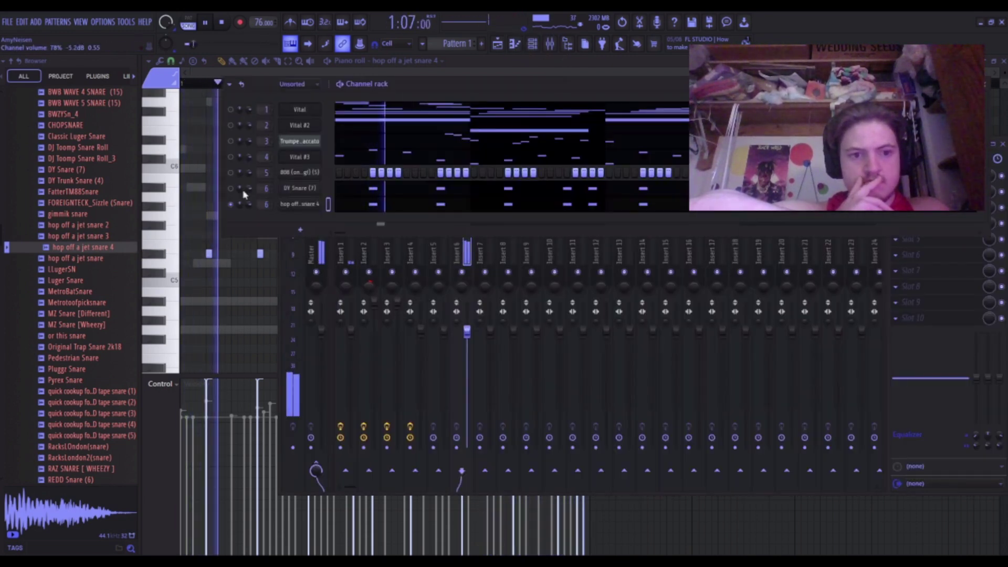
Set the DY Snare (7) channel volume to 46% and open a Fruity Parametric EQ 2 on mixer insert 6.
{"action": "left_click_drag", "start_coordinate": [247, 188], "coordinate": [247, 194]}
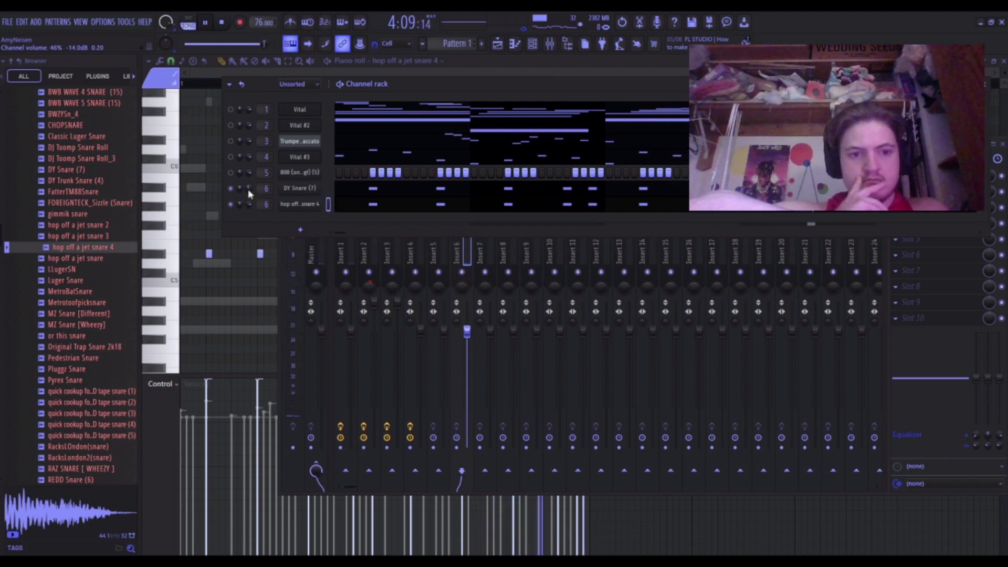
{"action": "left_click", "coordinate": [464, 273]}
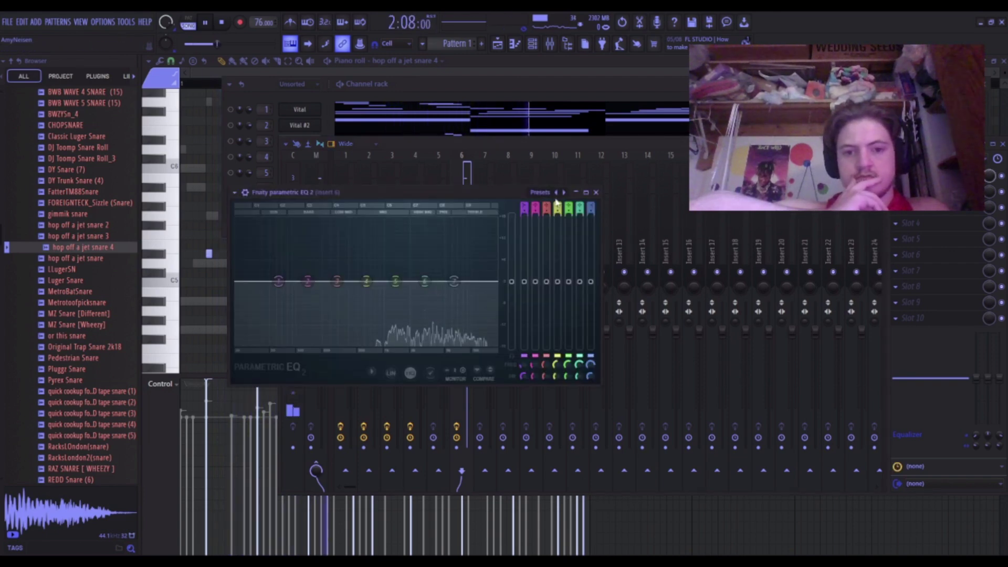
Load the basic EQ preset in insert 6's Fruity Parametric EQ 2, pull its second band down and close the editor.
{"action": "left_click", "coordinate": [564, 192]}
{"action": "left_click", "coordinate": [564, 192]}
{"action": "left_click_drag", "start_coordinate": [261, 278], "coordinate": [301, 307]}
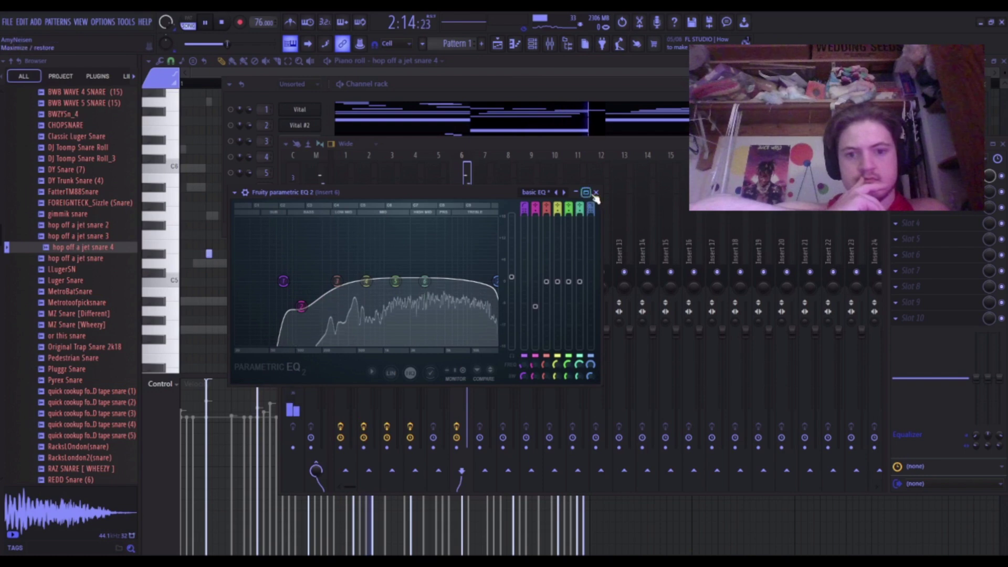
{"action": "left_click", "coordinate": [595, 193]}
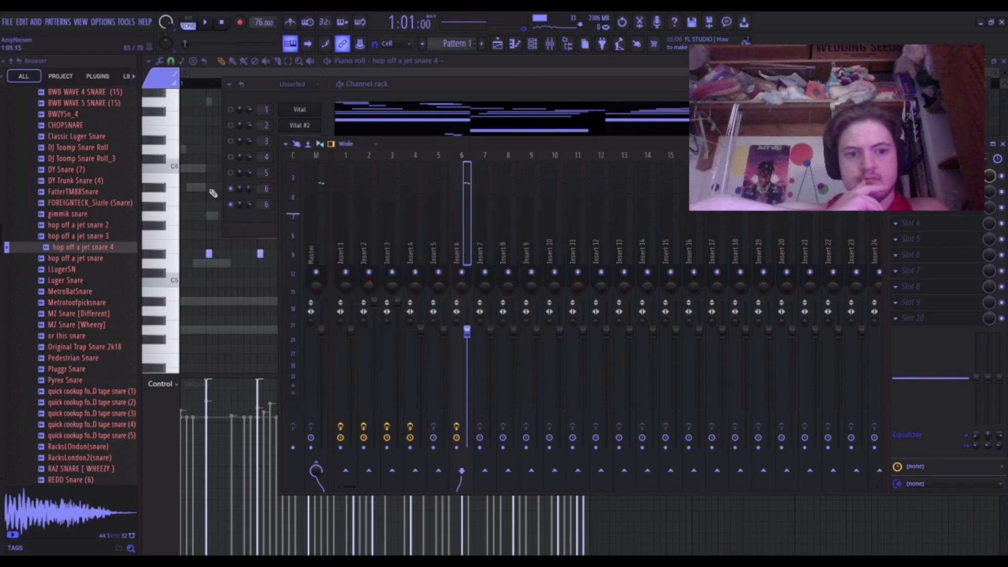
Unsolo the snares, play the full pattern, and close the mixer and piano roll.
{"action": "left_click", "coordinate": [234, 191]}
{"action": "right_click", "coordinate": [233, 189]}
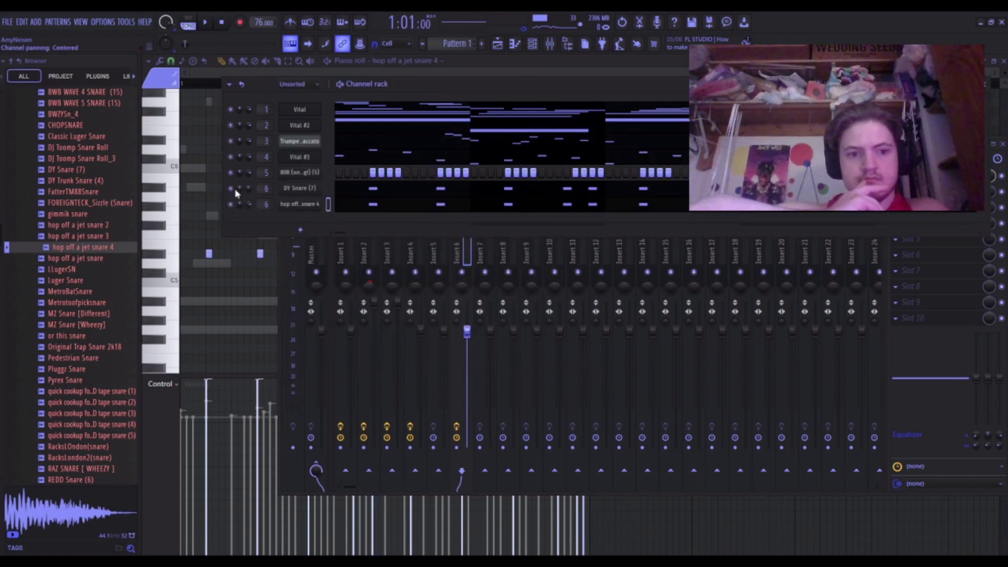
{"action": "key", "text": "space"}
{"action": "left_click", "coordinate": [295, 476]}
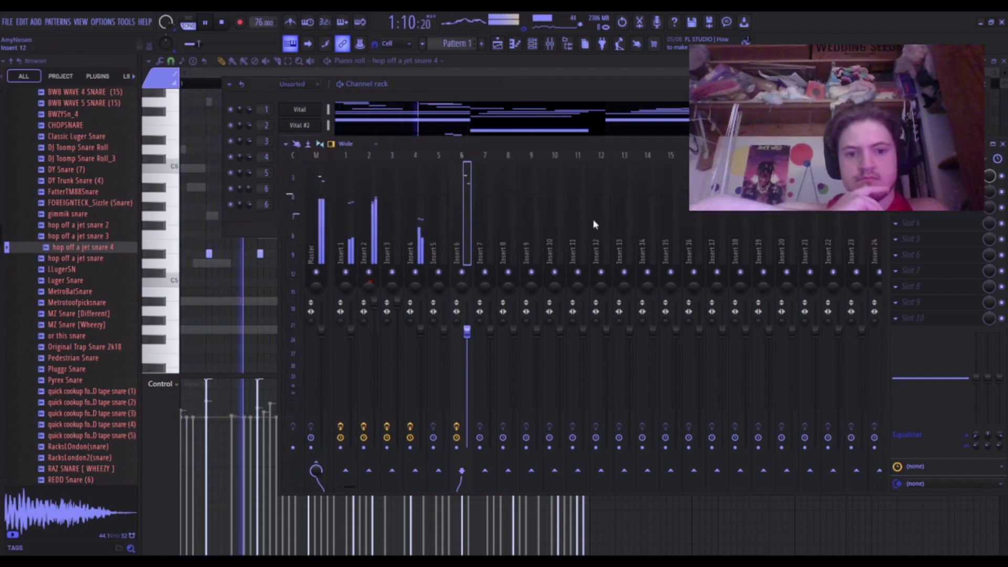
{"action": "key", "text": "F9"}
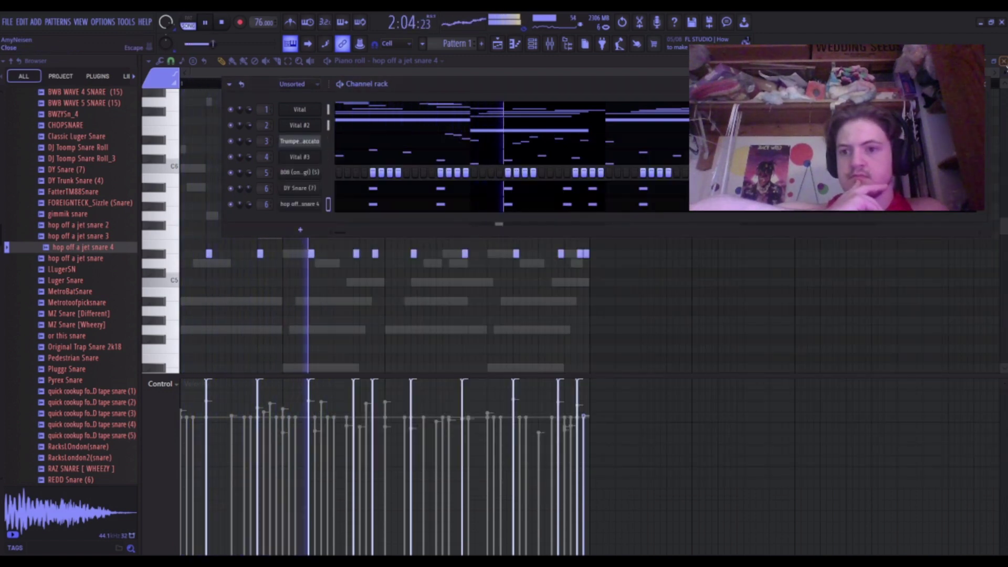
{"action": "left_click", "coordinate": [1003, 61]}
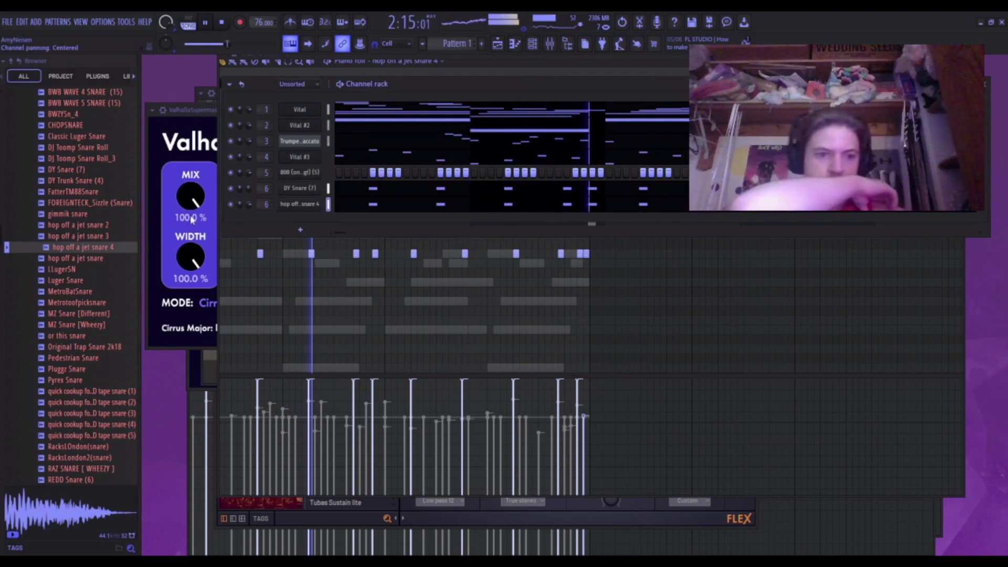
Adjust the stereo delay in the DY Snare (7) sampler's precomputed effects and set its channel volume to 65%.
{"action": "scroll", "coordinate": [103, 257], "scroll_direction": "up", "scroll_amount": 6}
{"action": "scroll", "coordinate": [102, 257], "scroll_direction": "up", "scroll_amount": 6}
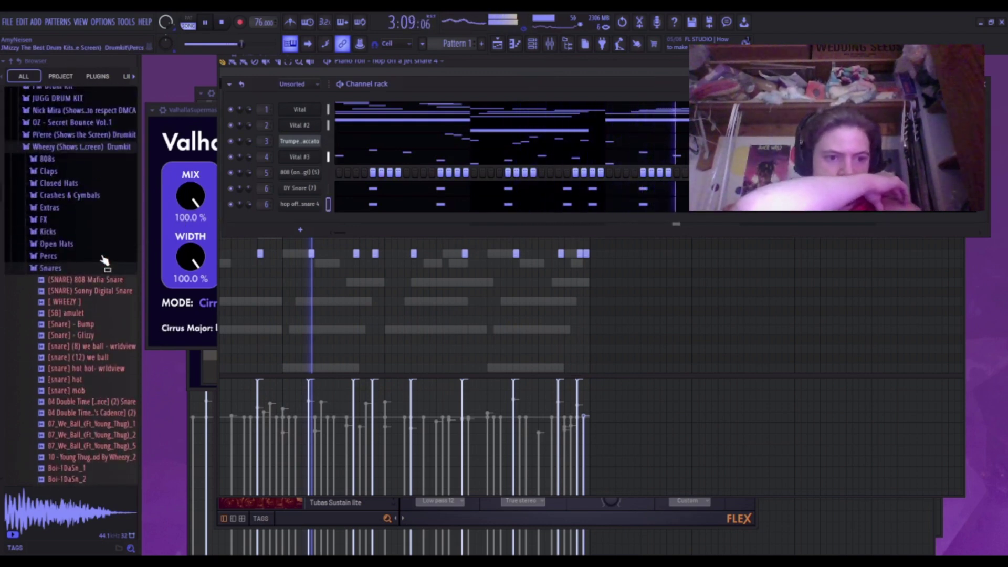
{"action": "left_click", "coordinate": [301, 189]}
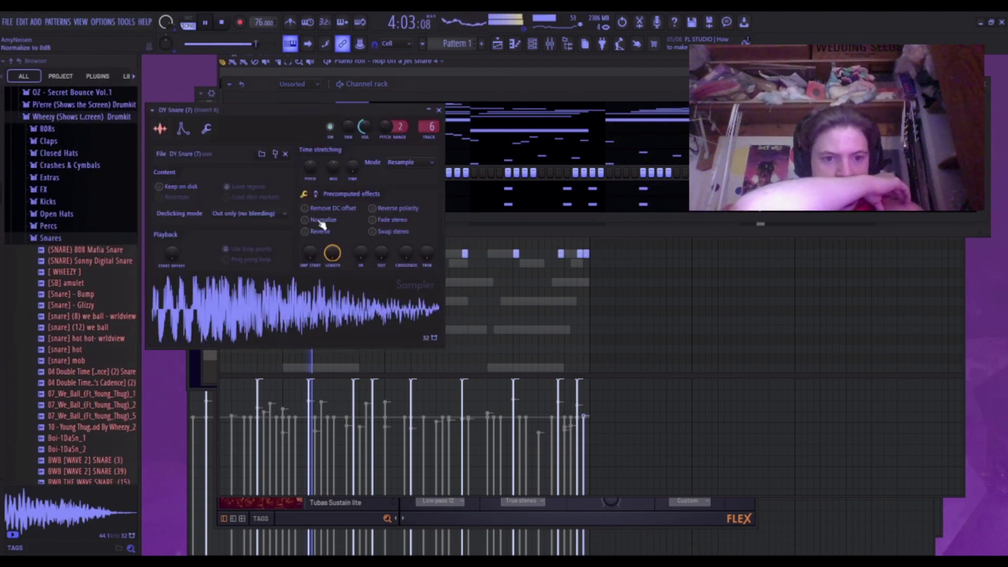
{"action": "mouse_move", "coordinate": [351, 259]}
{"action": "left_mouse_down"}
{"action": "mouse_move", "coordinate": [358, 248]}
{"action": "mouse_move", "coordinate": [358, 260]}
{"action": "left_mouse_up"}
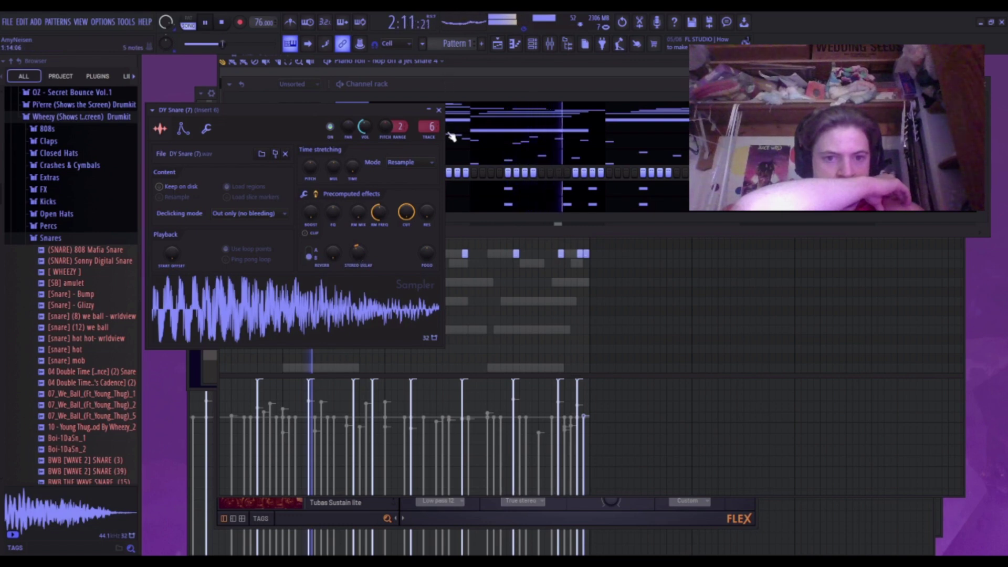
{"action": "left_click", "coordinate": [439, 110]}
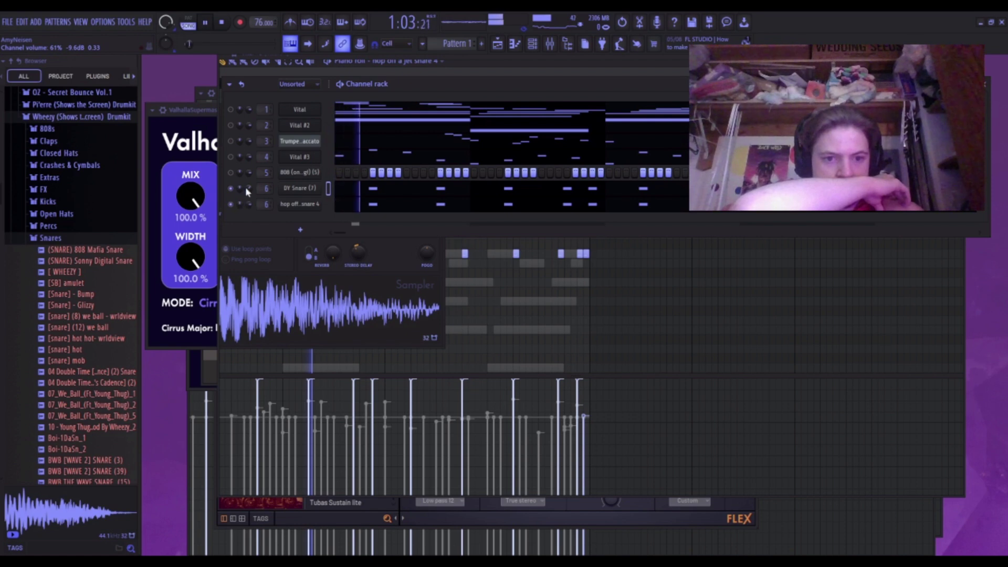
{"action": "left_click_drag", "start_coordinate": [246, 188], "coordinate": [246, 188]}
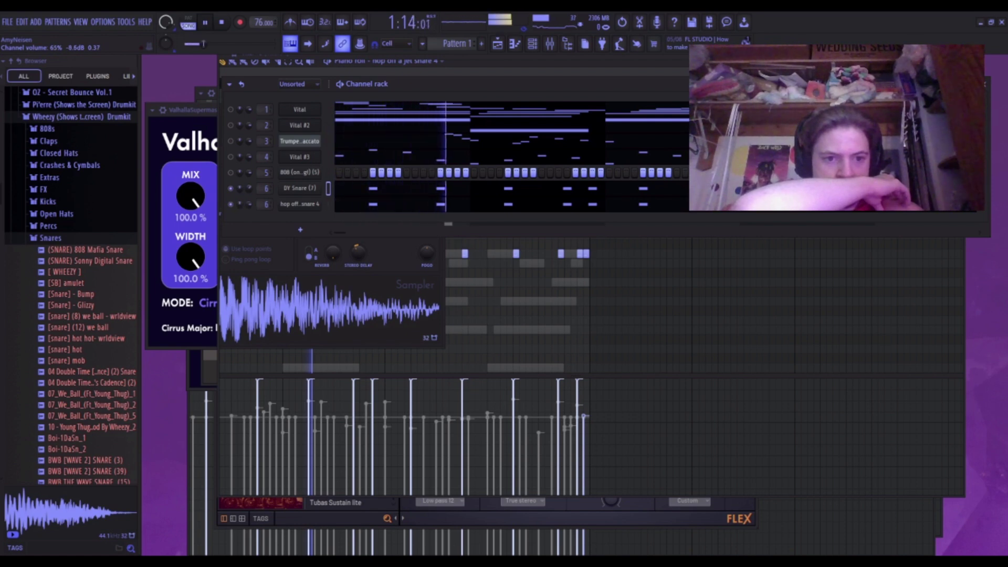
Transpose all DY Snare (7) notes down one semitone to D5 in the piano roll and play the snares back.
{"action": "left_click", "coordinate": [362, 193]}
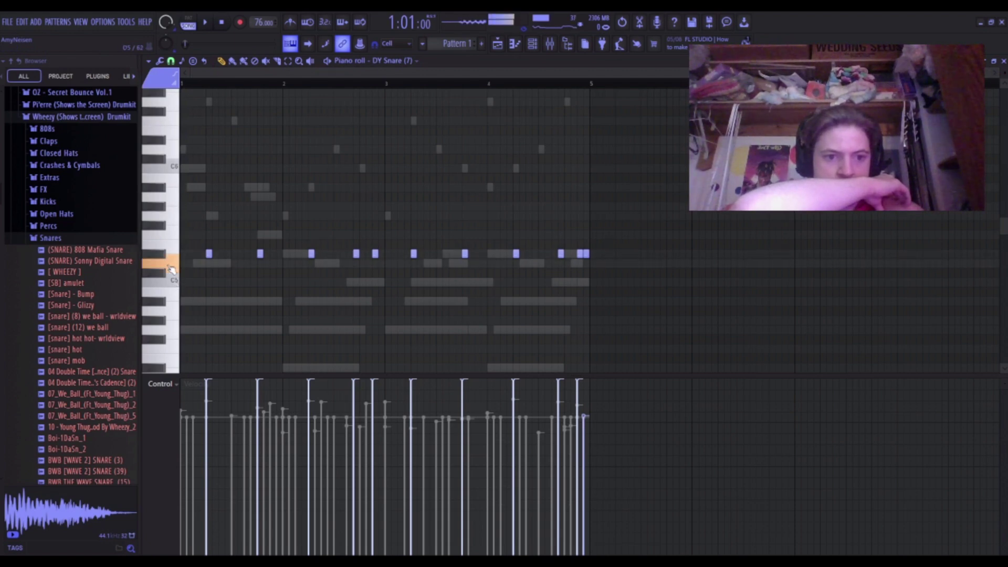
{"action": "key", "text": "space"}
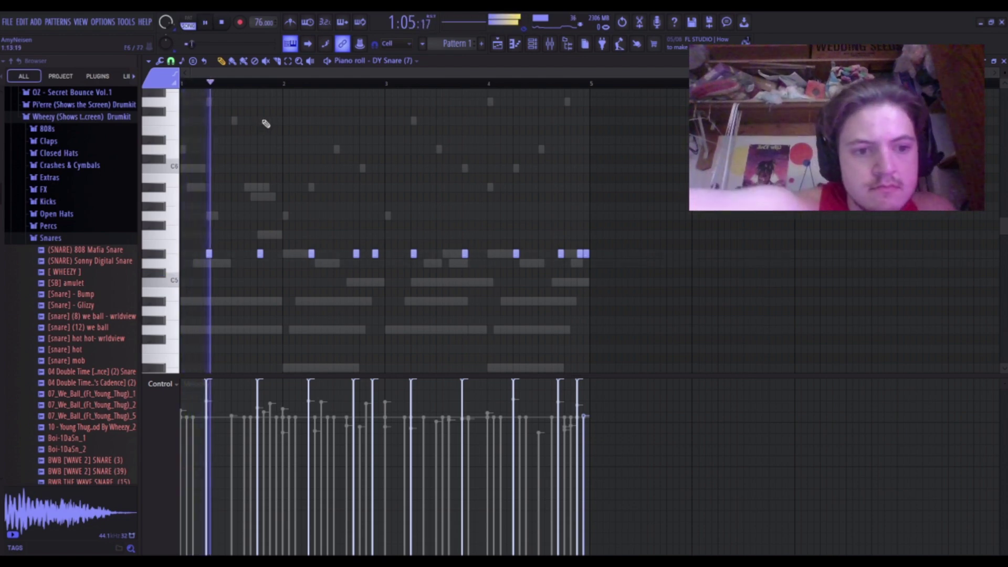
{"action": "left_click", "coordinate": [287, 61]}
{"action": "key", "text": "space"}
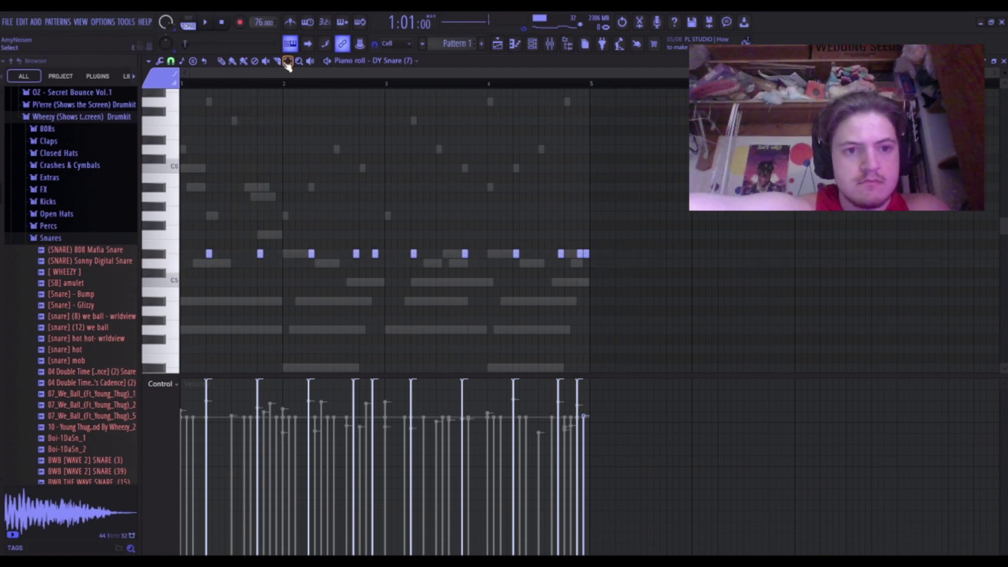
{"action": "left_click_drag", "start_coordinate": [213, 250], "coordinate": [614, 269]}
{"action": "key", "text": "shift+Down"}
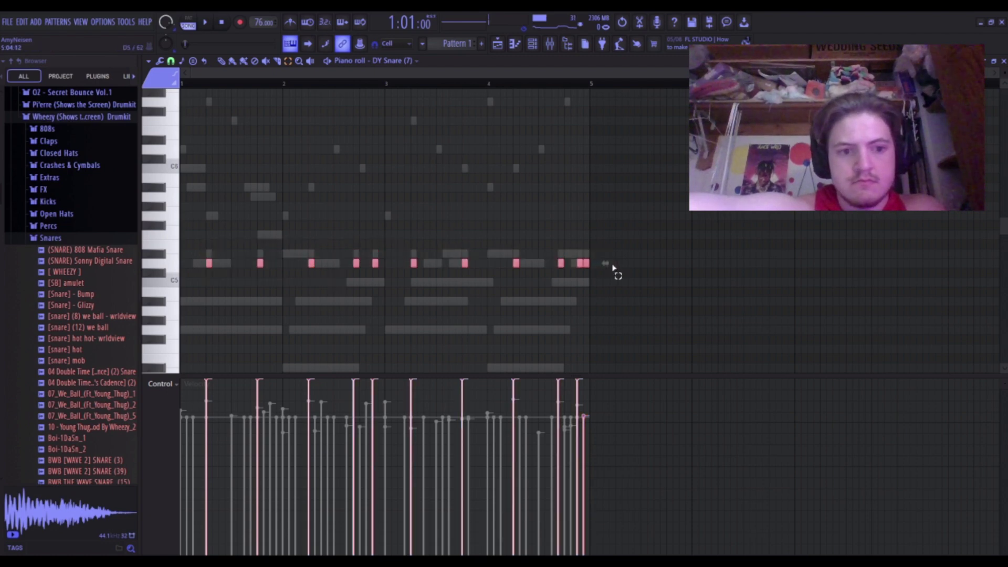
{"action": "key", "text": "space"}
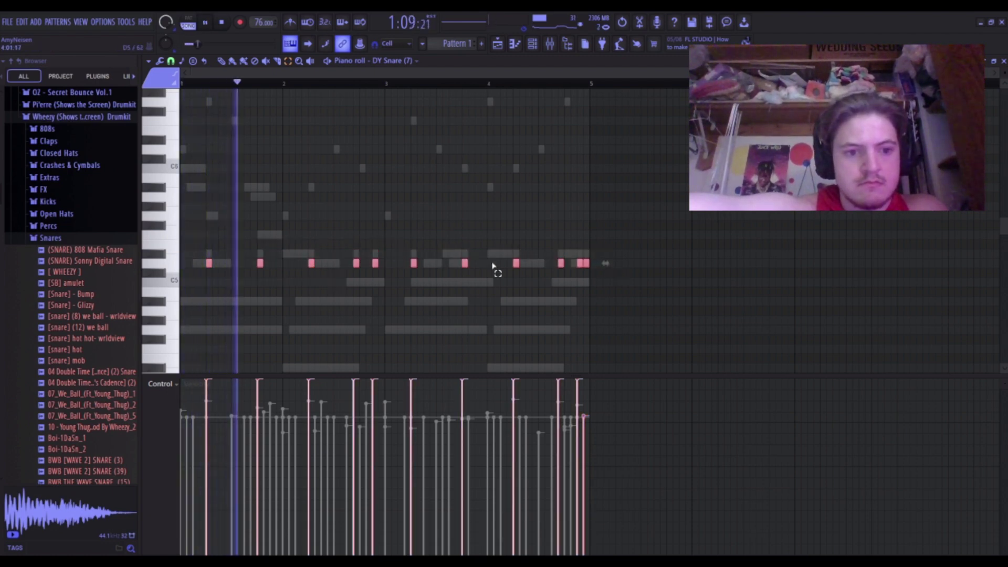
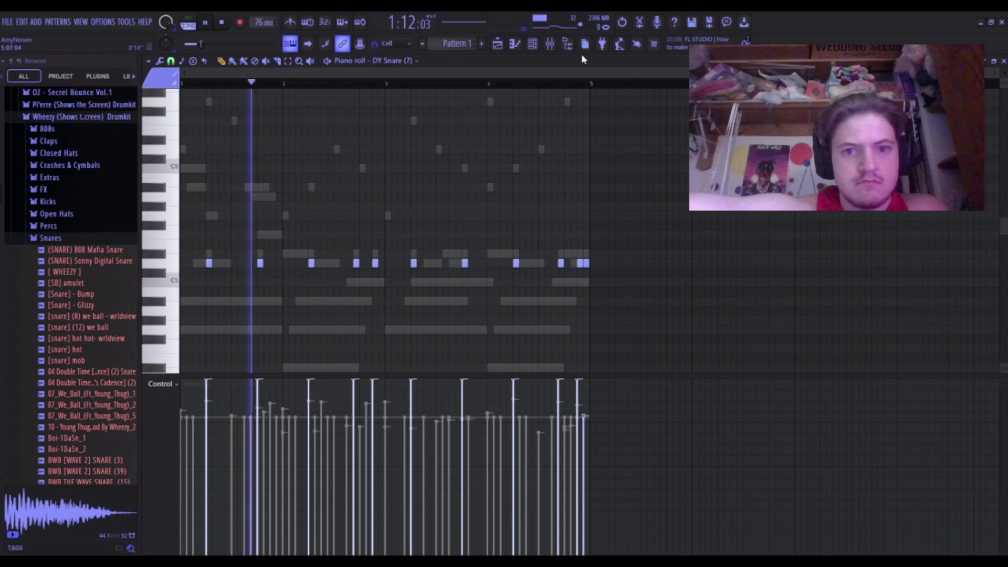
Cut band 3 of insert 6's Fruity Parametric EQ 2 to -4.0 dB at 472 Hz and close the editor.
{"action": "left_click", "coordinate": [550, 44]}
{"action": "left_click", "coordinate": [926, 176]}
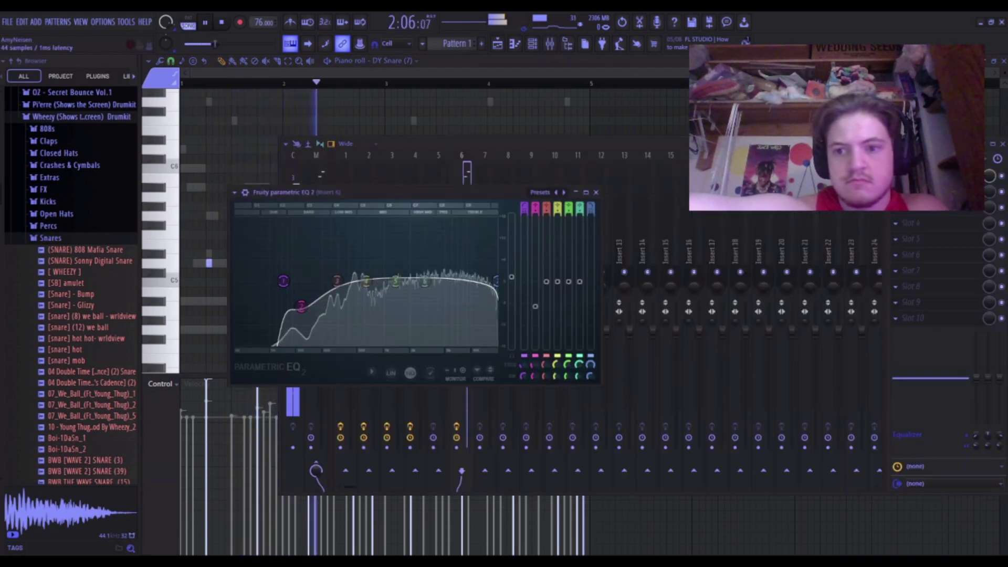
{"action": "left_click_drag", "start_coordinate": [336, 281], "coordinate": [355, 296]}
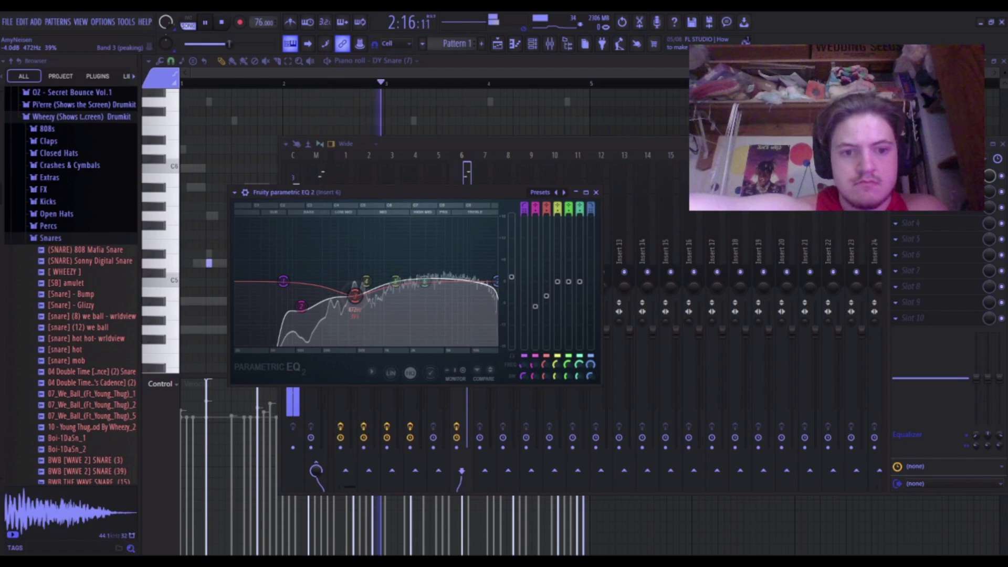
{"action": "left_click", "coordinate": [596, 192]}
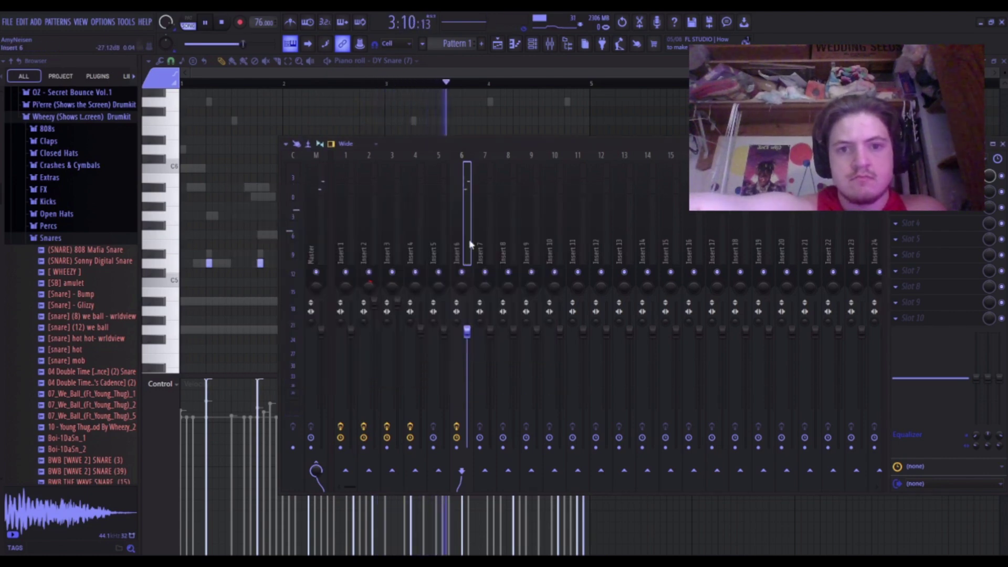
Re-enable every channel in the channel rack, play the full pattern and close the DY Snare (7) piano roll.
{"action": "left_click", "coordinate": [534, 50]}
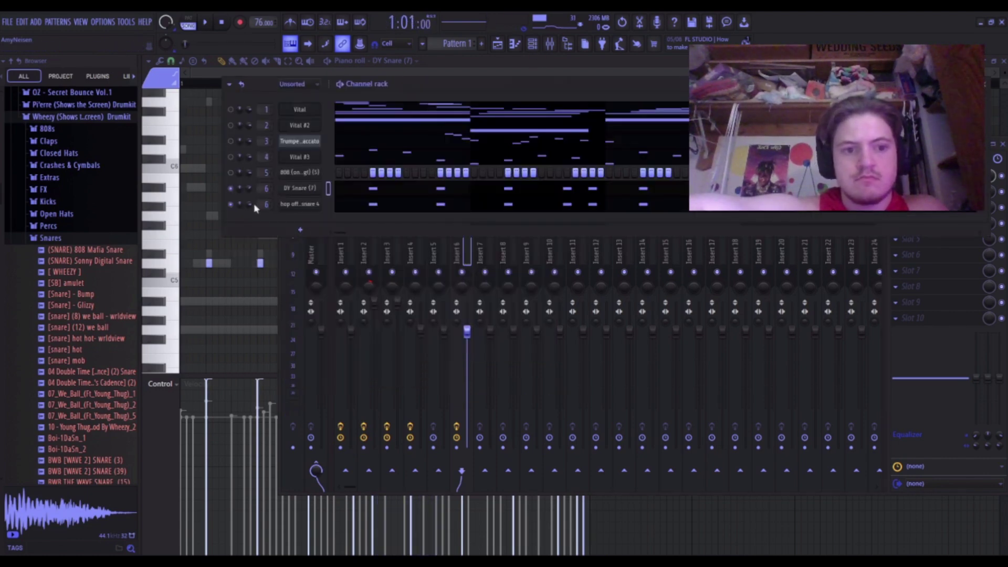
{"action": "right_click", "coordinate": [232, 204]}
{"action": "key", "text": "space"}
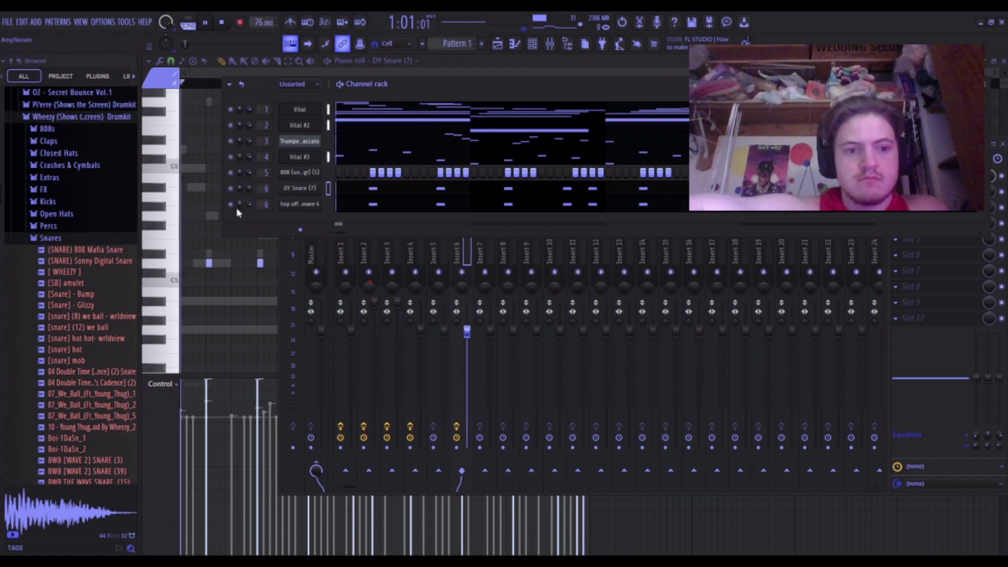
{"action": "right_click", "coordinate": [240, 294]}
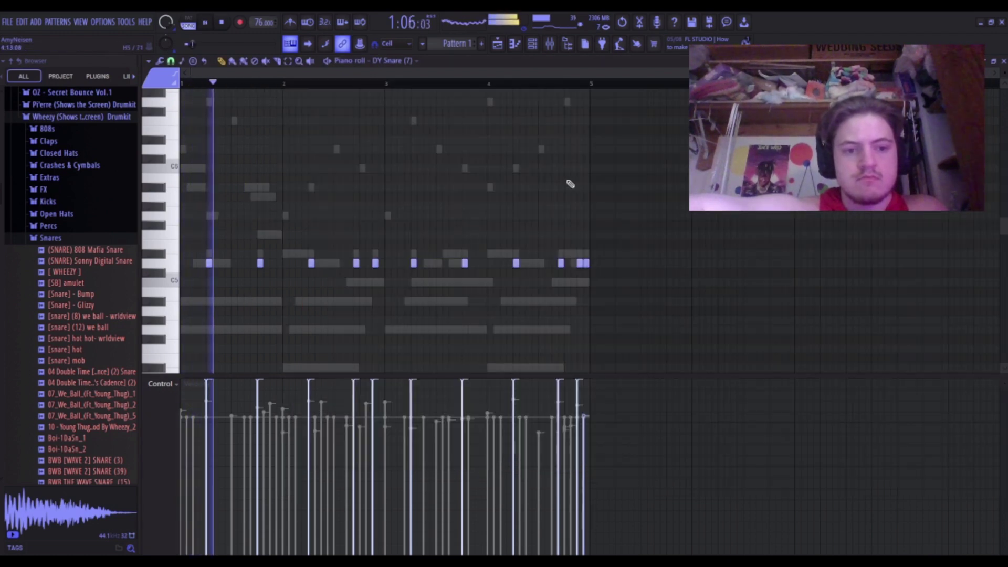
{"action": "left_click", "coordinate": [1003, 61]}
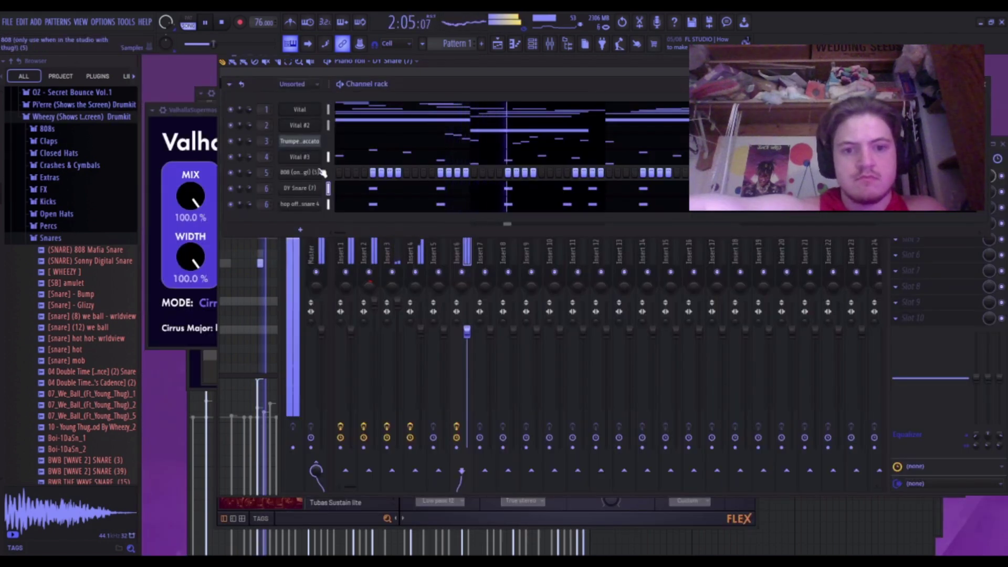
Collapse the Snares folder, expand the Wheezy kit's Kicks folder and audition its 808 kick samples against the pattern.
{"action": "left_click", "coordinate": [51, 238]}
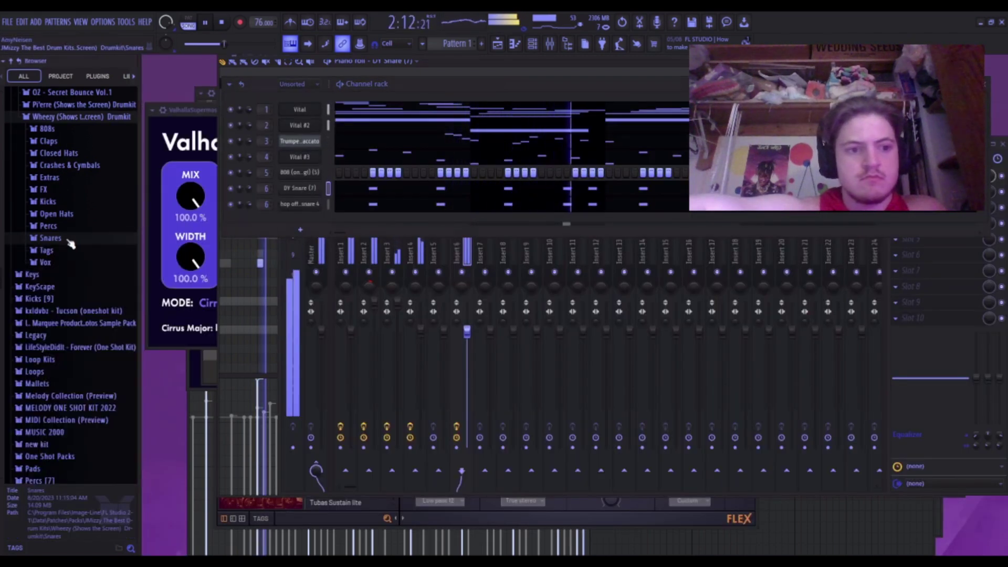
{"action": "left_click", "coordinate": [47, 201]}
{"action": "left_click", "coordinate": [64, 302]}
{"action": "left_click", "coordinate": [68, 313]}
{"action": "left_click", "coordinate": [73, 336]}
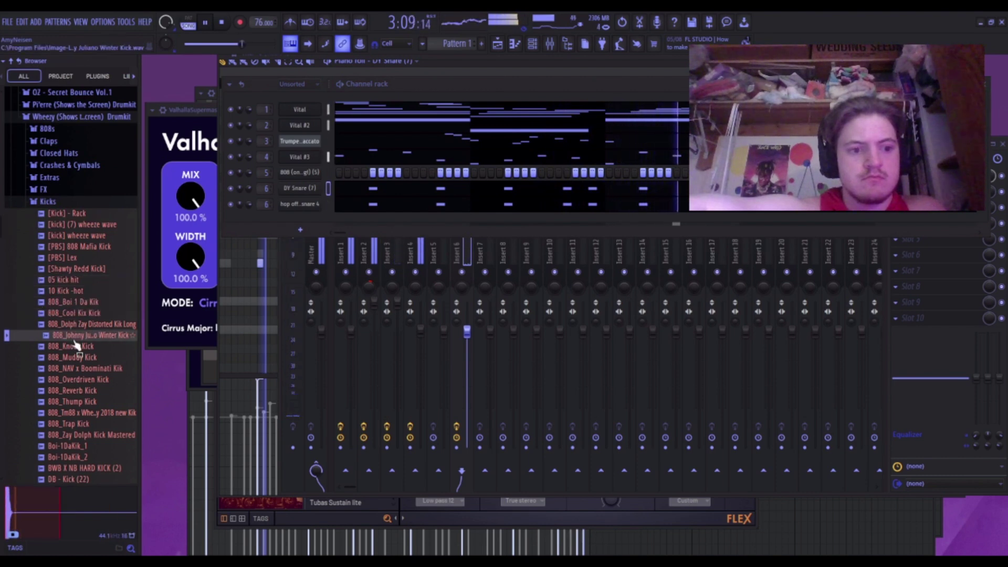
{"action": "left_click", "coordinate": [79, 391]}
{"action": "left_click", "coordinate": [92, 435]}
Audition the kick samples from Kick - Thinpunch(kick)_Master through Kick 2 while the pattern plays.
{"action": "scroll", "coordinate": [93, 437], "scroll_direction": "down", "scroll_amount": 4}
{"action": "left_click", "coordinate": [93, 358]}
{"action": "left_click", "coordinate": [94, 392]}
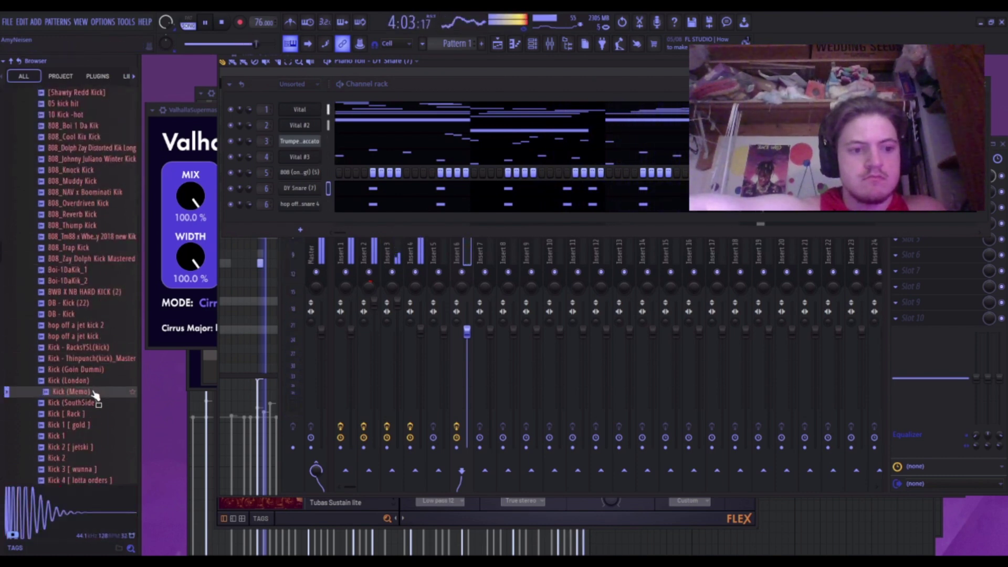
{"action": "left_click", "coordinate": [94, 403]}
{"action": "left_click", "coordinate": [95, 425]}
{"action": "left_click", "coordinate": [95, 447]}
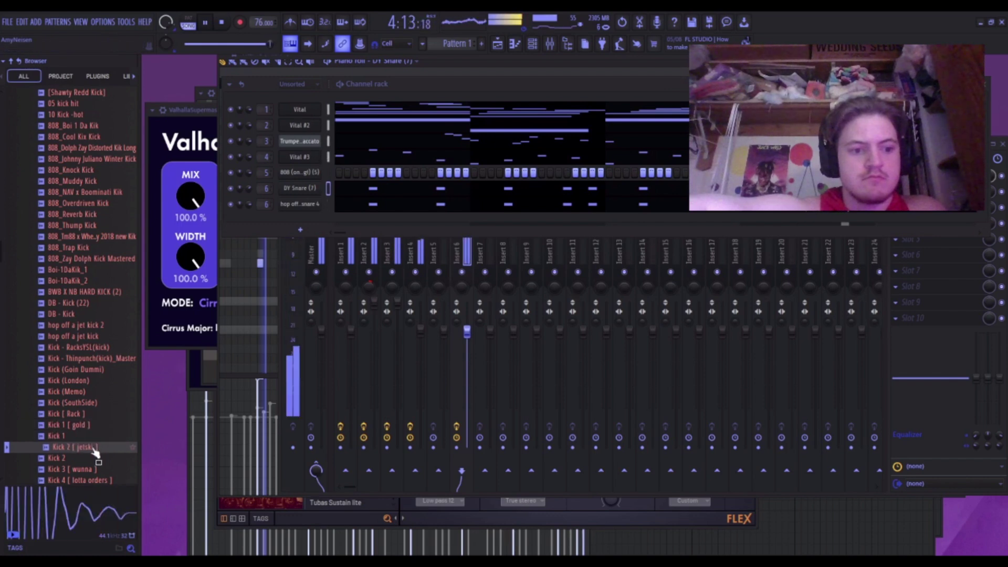
{"action": "left_click", "coordinate": [73, 459]}
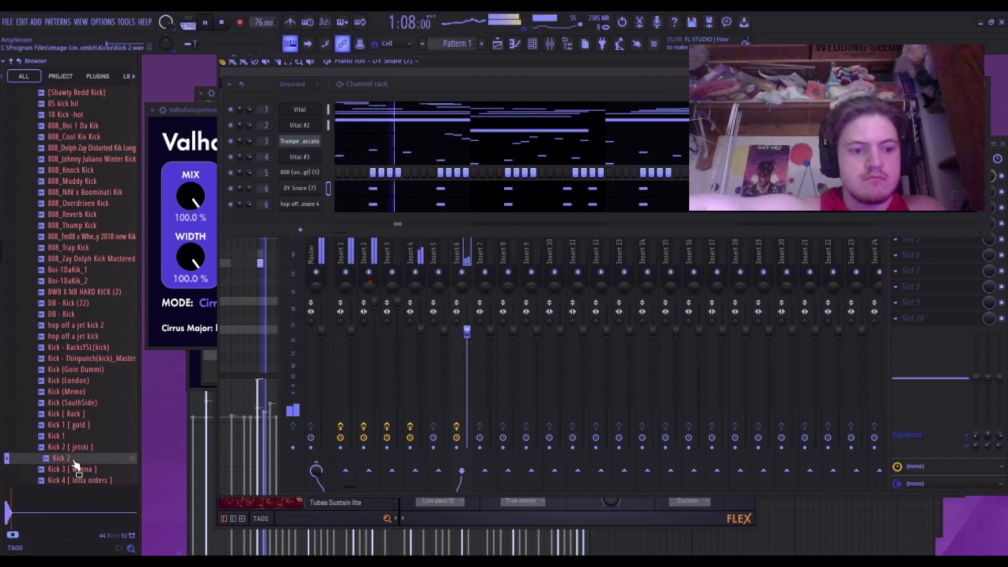
Stop playback and audition the kick samples from Kick 3 [ wunna ] through KICK3.
{"action": "scroll", "coordinate": [77, 401], "scroll_direction": "down", "scroll_amount": 3}
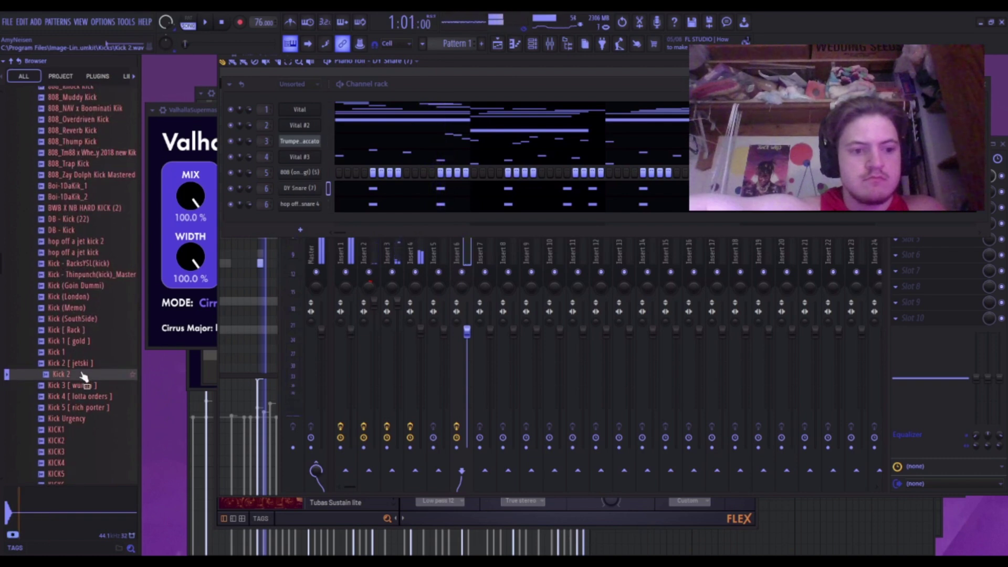
{"action": "left_click", "coordinate": [79, 386]}
{"action": "left_click", "coordinate": [79, 396]}
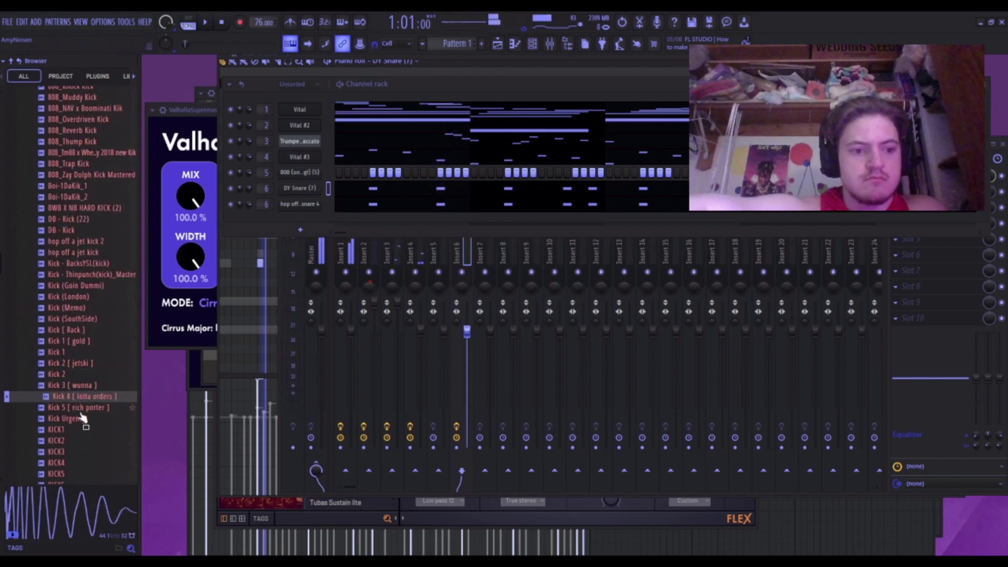
{"action": "left_click", "coordinate": [80, 407]}
{"action": "left_click", "coordinate": [81, 418]}
{"action": "left_click", "coordinate": [82, 429]}
{"action": "left_click", "coordinate": [82, 440]}
{"action": "left_click", "coordinate": [82, 451]}
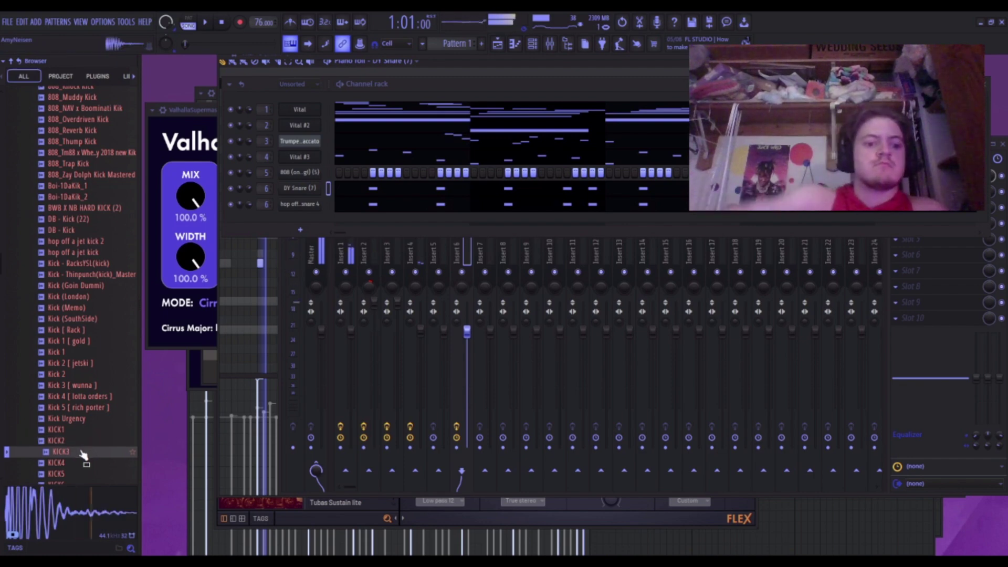
Audition the PS - BFE, PS - Siz Kick and Rack Kick1 samples.
{"action": "scroll", "coordinate": [83, 451], "scroll_direction": "down", "scroll_amount": 4}
{"action": "left_click", "coordinate": [82, 394]}
{"action": "left_click", "coordinate": [82, 405]}
{"action": "left_click", "coordinate": [83, 418]}
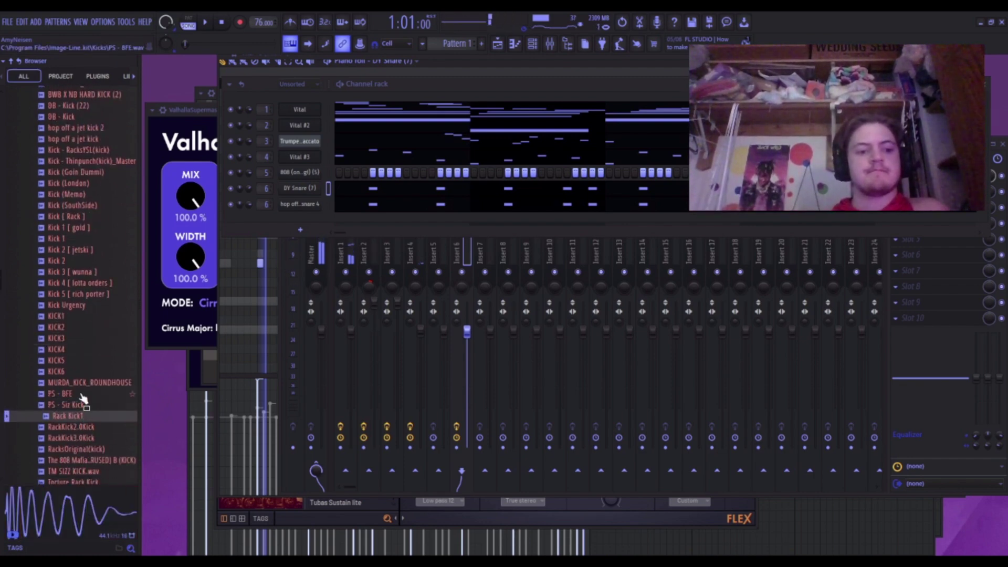
Audition the PS - Siz Kick sample against the pattern and add it to the channel rack as a new channel.
{"action": "left_click", "coordinate": [83, 407]}
{"action": "key", "text": "space"}
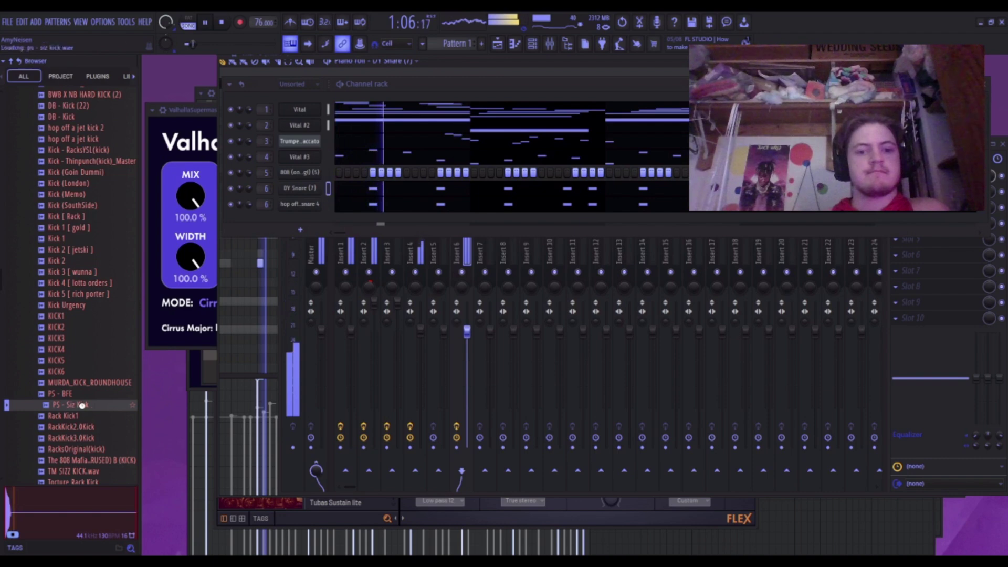
{"action": "left_click", "coordinate": [83, 405]}
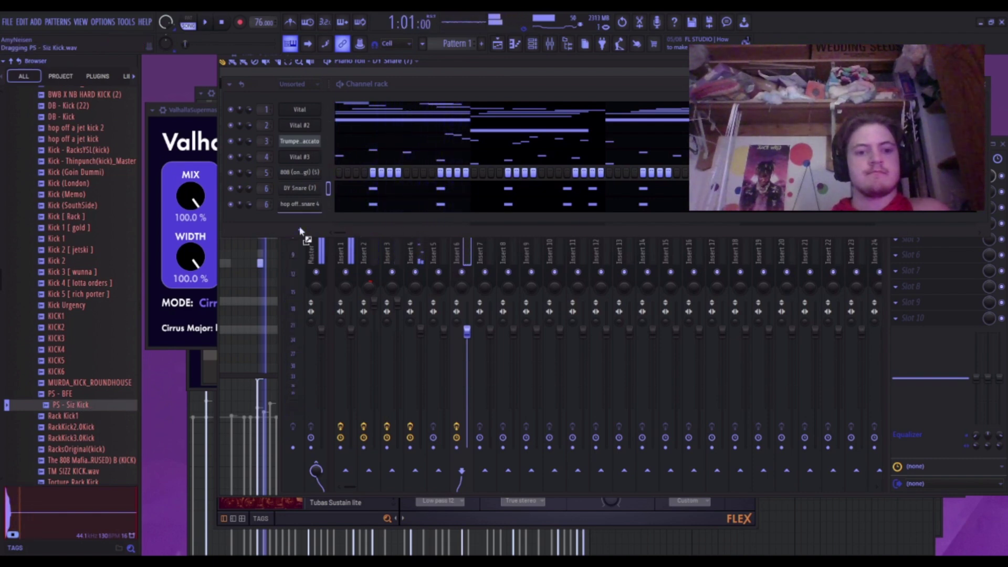
{"action": "left_click_drag", "start_coordinate": [300, 231], "coordinate": [301, 223]}
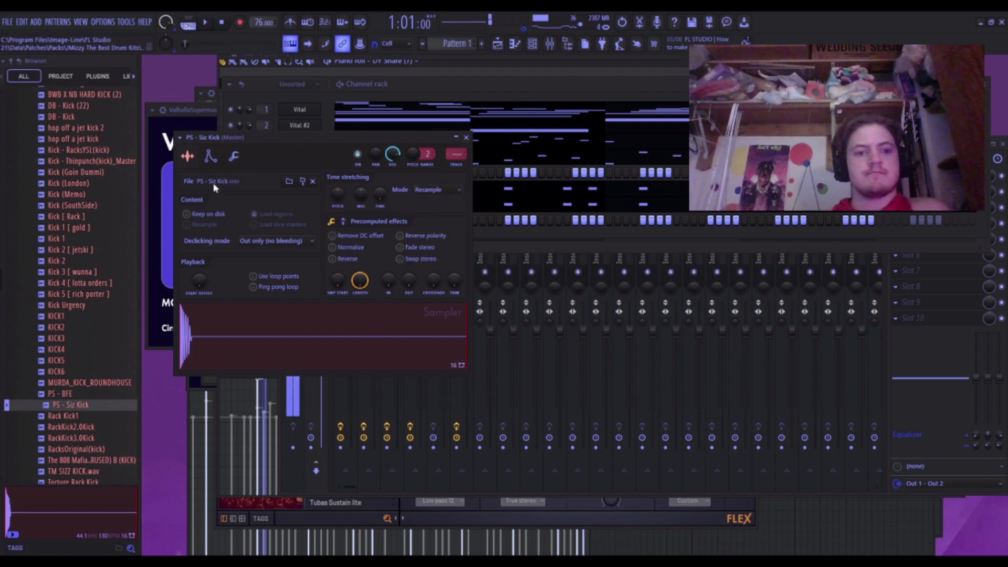
Boost the PS - Siz Kick sample in its sampler's precomputed effects and close the channel settings.
{"action": "left_click", "coordinate": [211, 156]}
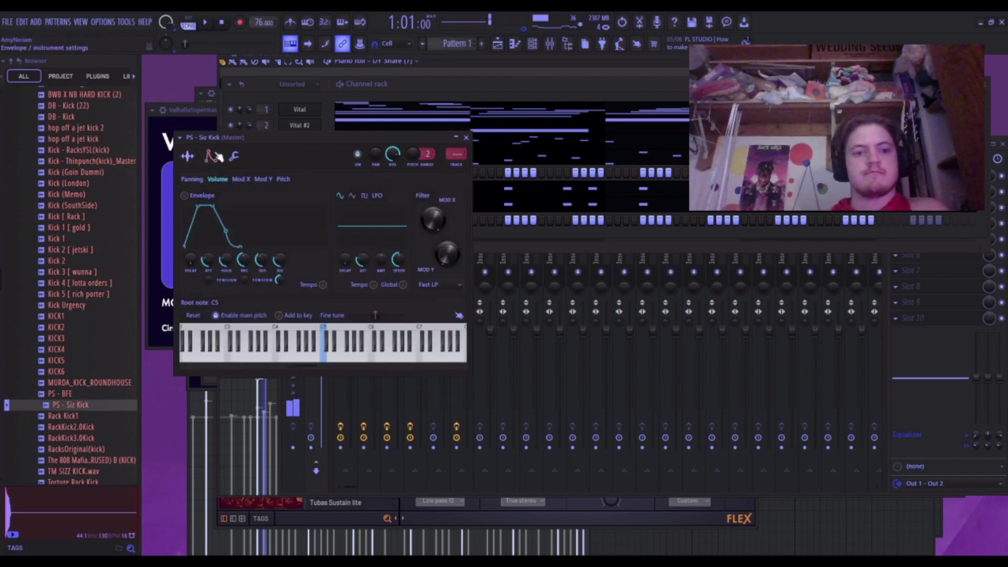
{"action": "left_click", "coordinate": [187, 156]}
{"action": "left_click", "coordinate": [343, 222]}
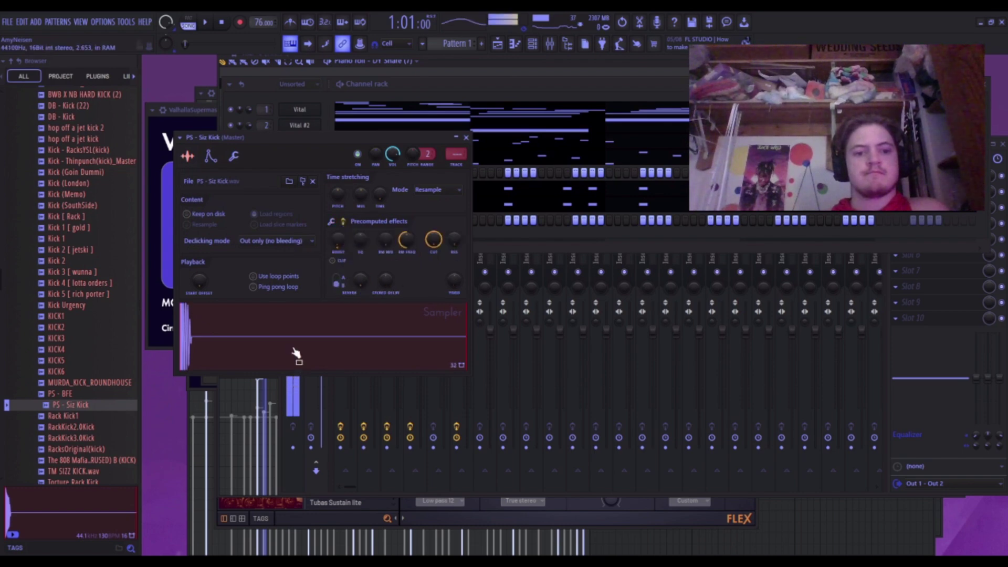
{"action": "left_click", "coordinate": [466, 138]}
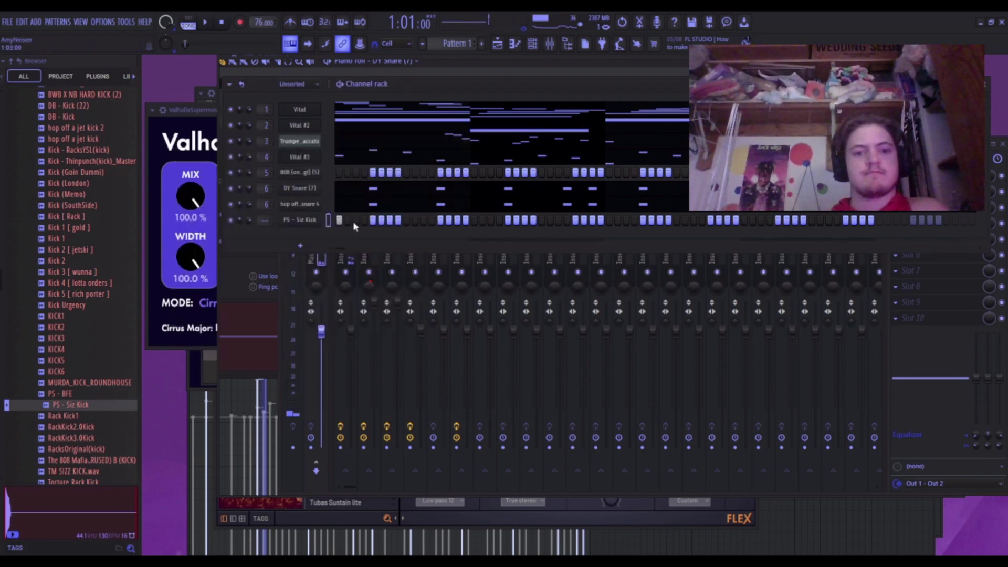
Program a syncopated kick rhythm on the PS - Siz Kick channel across the first two bars, checking it against pattern playback.
{"action": "key", "text": "space"}
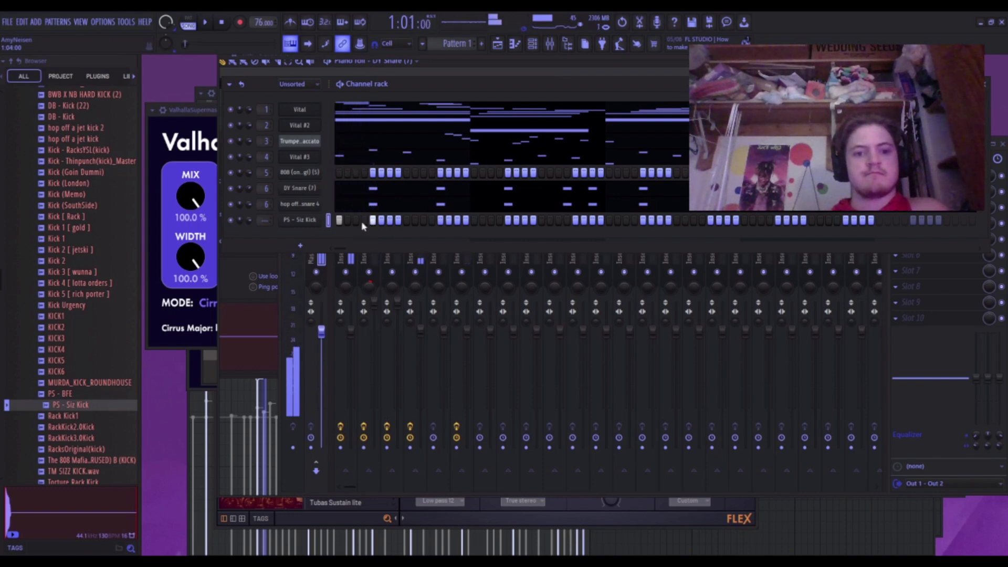
{"action": "key", "text": "space"}
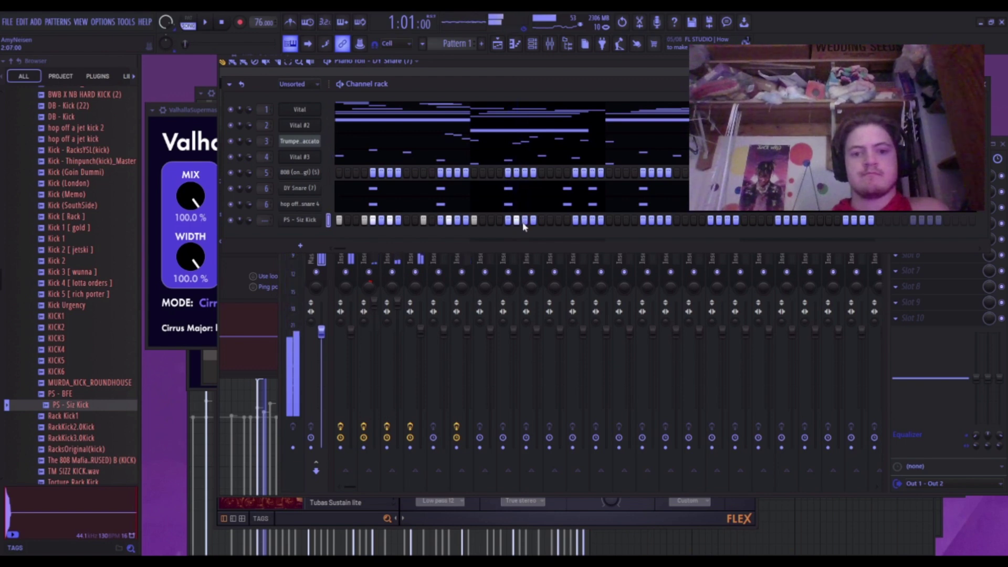
{"action": "key", "text": "space"}
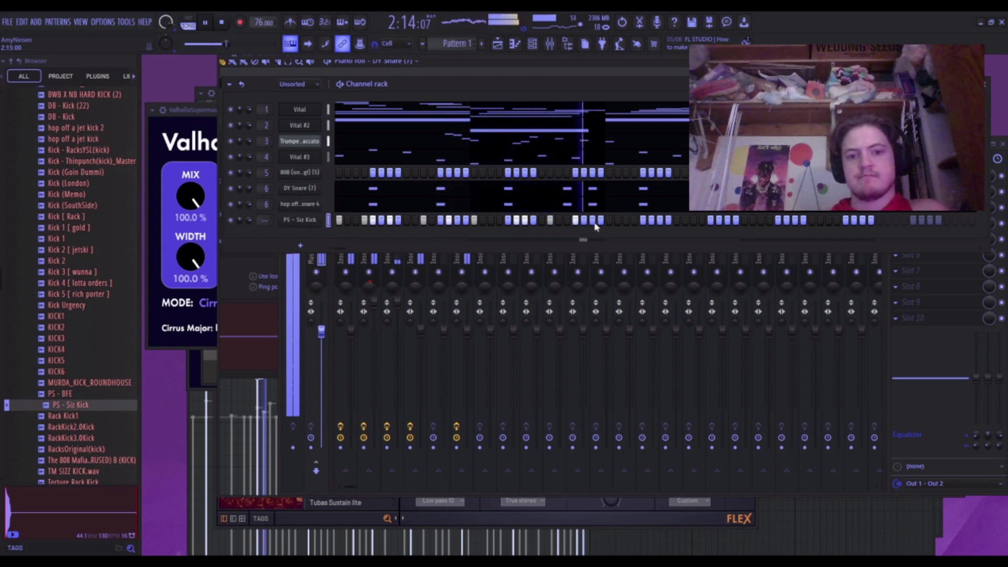
{"action": "key", "text": "space"}
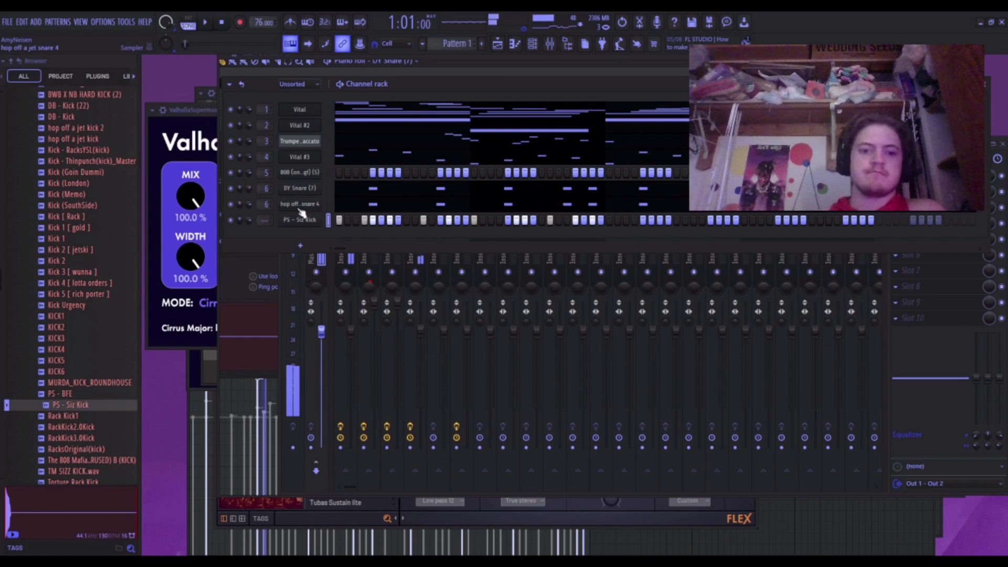
Raise the kick steps' velocities to maximum except for a softer fourth step, and add a full-velocity kick on the tenth step.
{"action": "key", "text": "shift"}
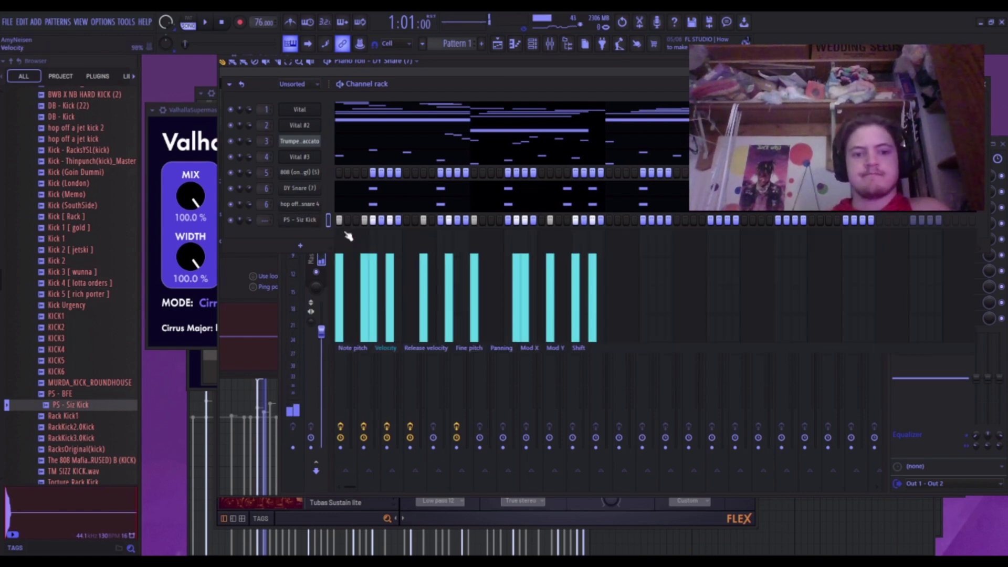
{"action": "key", "text": "space"}
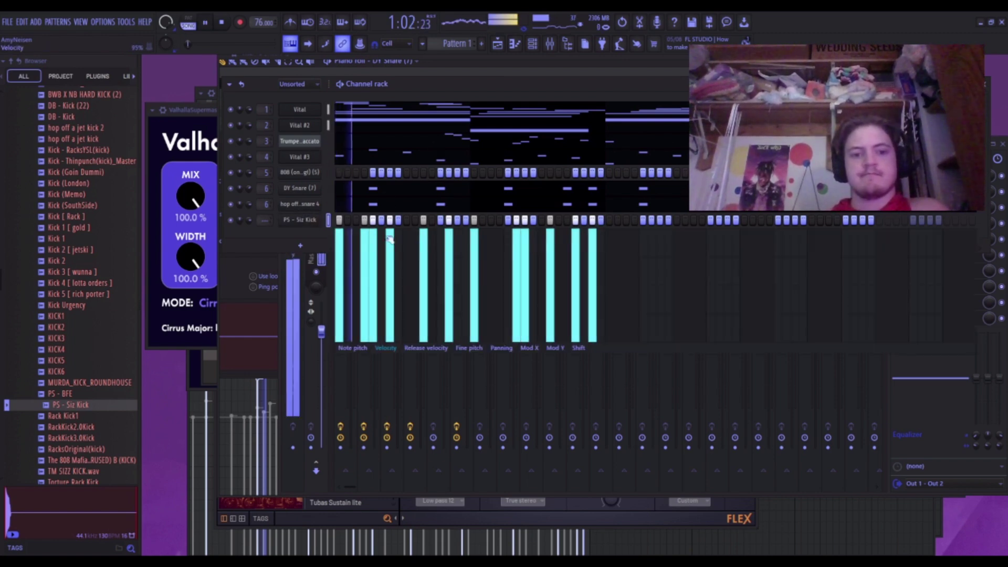
{"action": "left_click", "coordinate": [366, 265]}
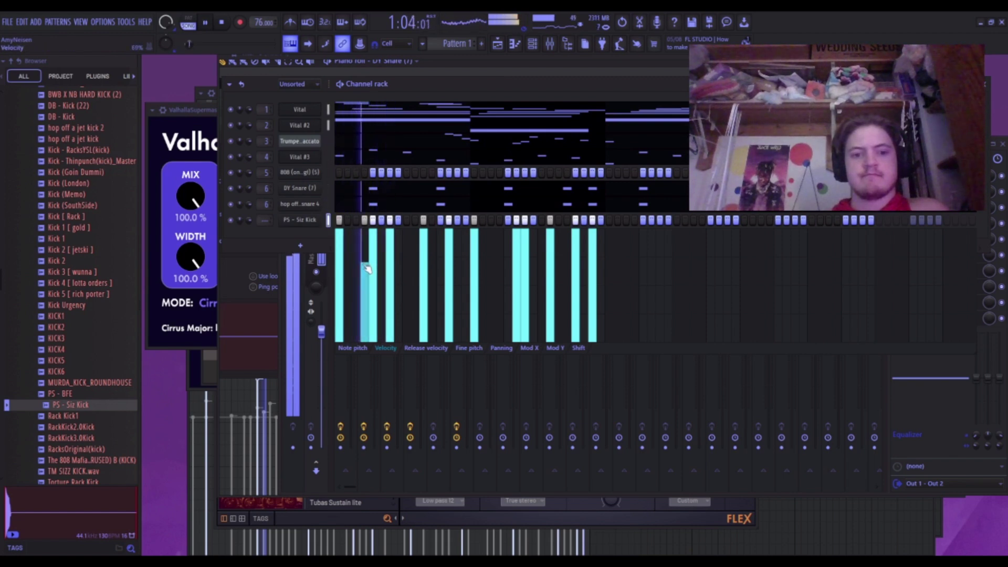
{"action": "key", "text": "space"}
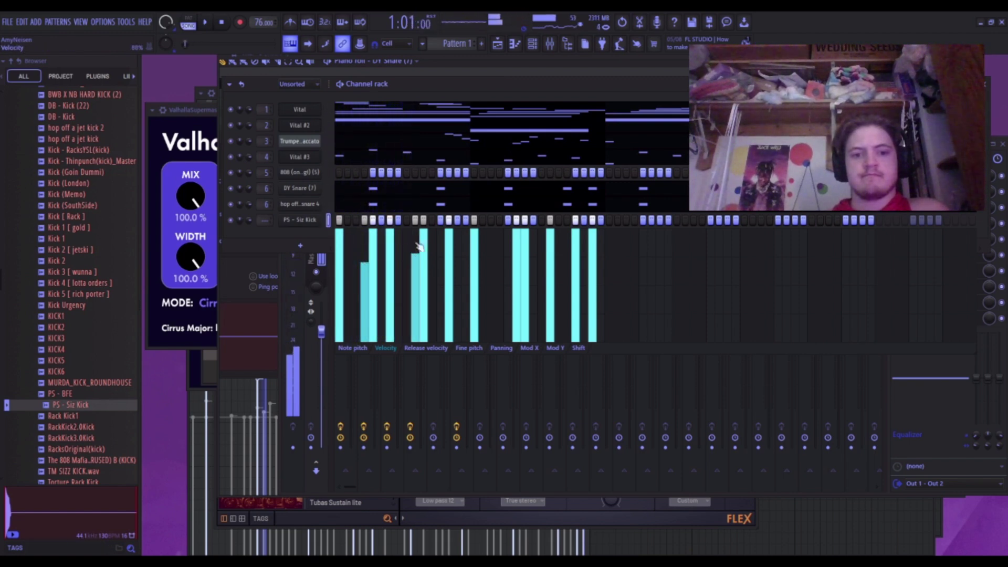
{"action": "key", "text": "space"}
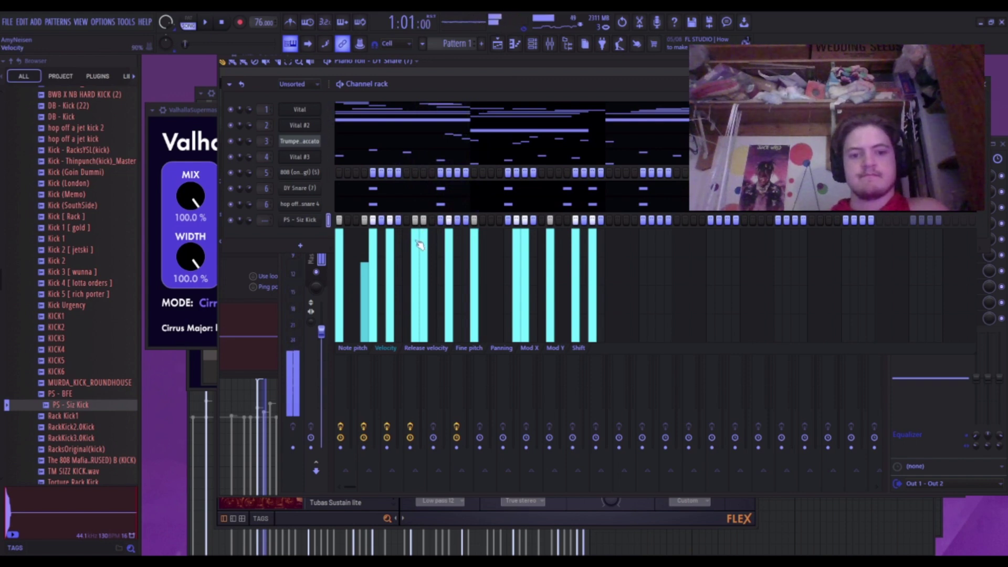
Replace the PS - Siz Kick sample with Rack Kick1, play the pattern and open the kick channel's settings.
{"action": "scroll", "coordinate": [34, 350], "scroll_direction": "down", "scroll_amount": 4}
{"action": "left_click_drag", "start_coordinate": [65, 279], "coordinate": [294, 227]}
{"action": "key", "text": "space"}
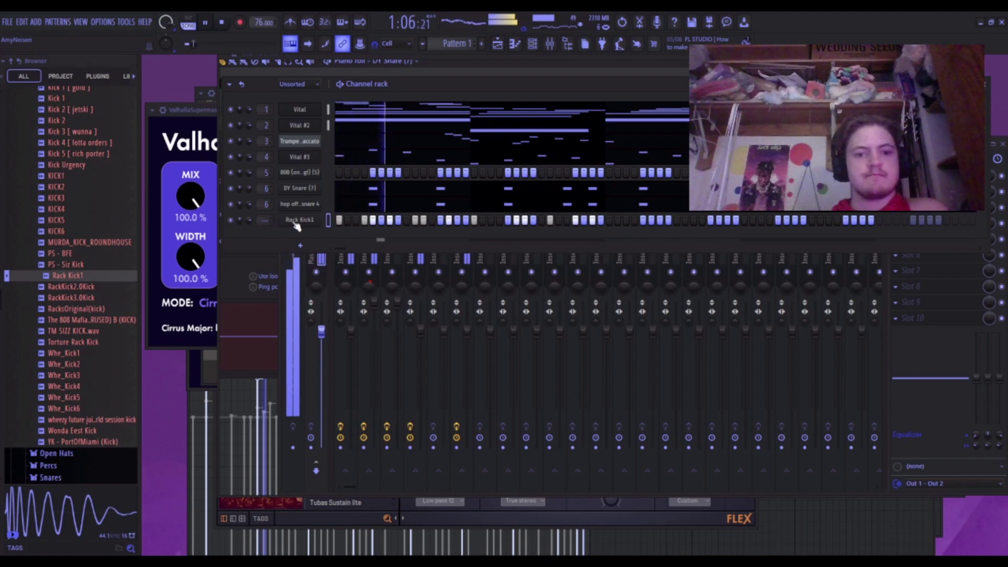
{"action": "left_click", "coordinate": [295, 223]}
{"action": "key", "text": "space"}
Audition the kick samples from RackKick2.0Kick through Torture Rack Kick.
{"action": "key", "text": "Down"}
{"action": "key", "text": "Down"}
{"action": "key", "text": "Down"}
{"action": "key", "text": "Down"}
{"action": "key", "text": "Down"}
{"action": "key", "text": "Down"}
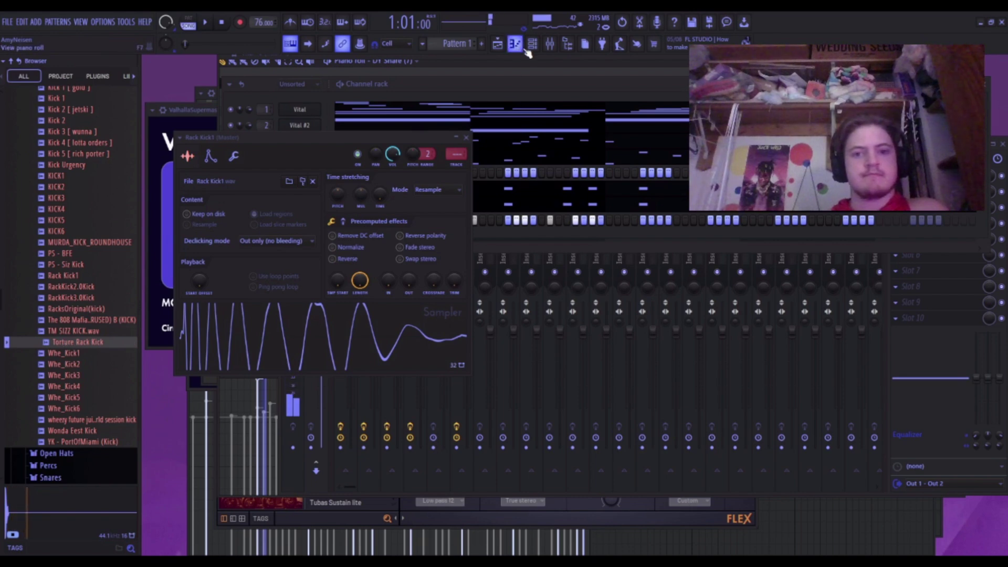
Show the mixer and route the Rack Kick1 channel to mixer track Insert 7 while the pattern plays.
{"action": "left_click", "coordinate": [550, 44]}
{"action": "key", "text": "space"}
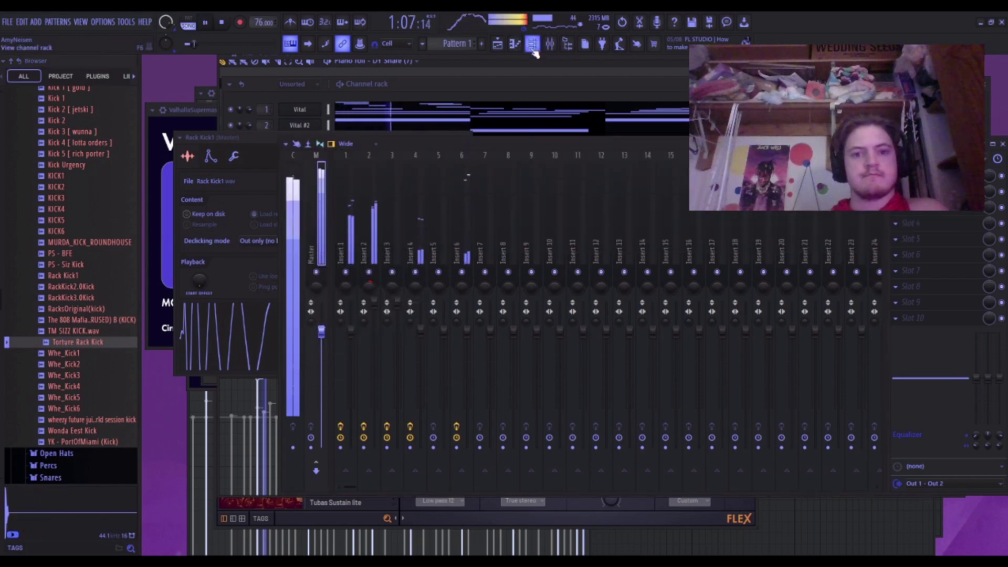
{"action": "left_click", "coordinate": [533, 45]}
{"action": "left_click_drag", "start_coordinate": [260, 222], "coordinate": [259, 204]}
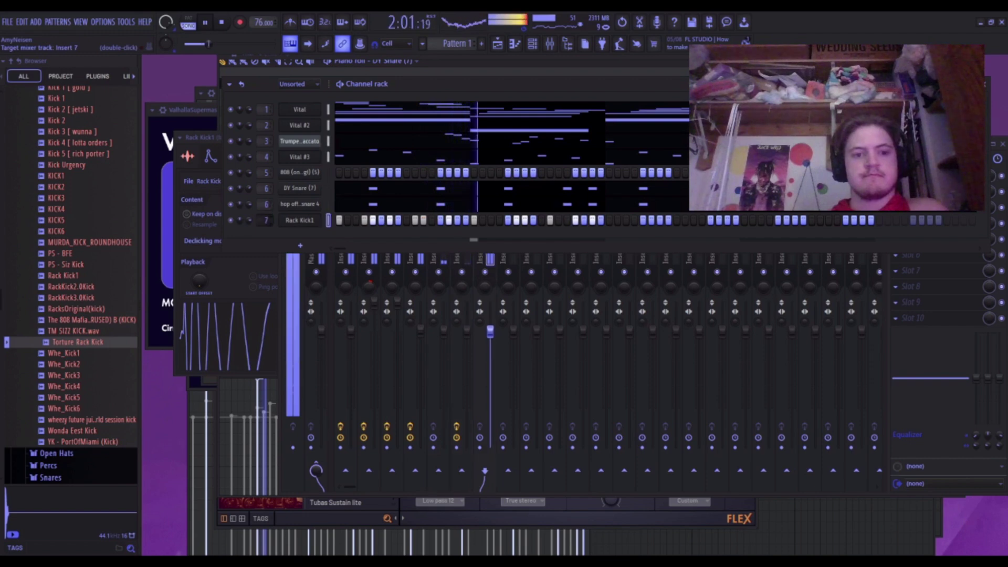
Solo Insert 7, load Fruity Fast Dist on it with the compressor preset, and unsolo the track.
{"action": "left_click", "coordinate": [292, 464]}
{"action": "right_click", "coordinate": [485, 272]}
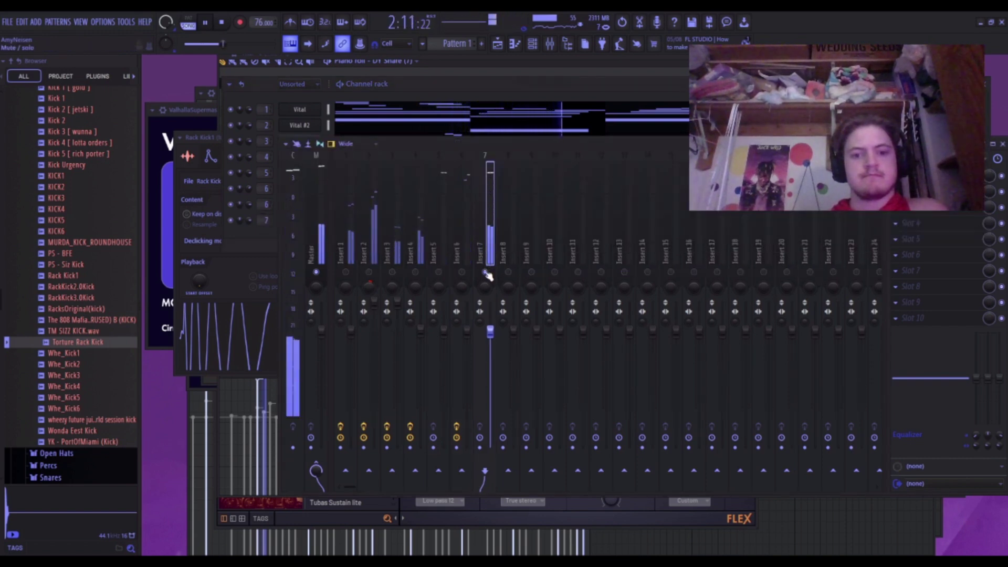
{"action": "left_click", "coordinate": [613, 234]}
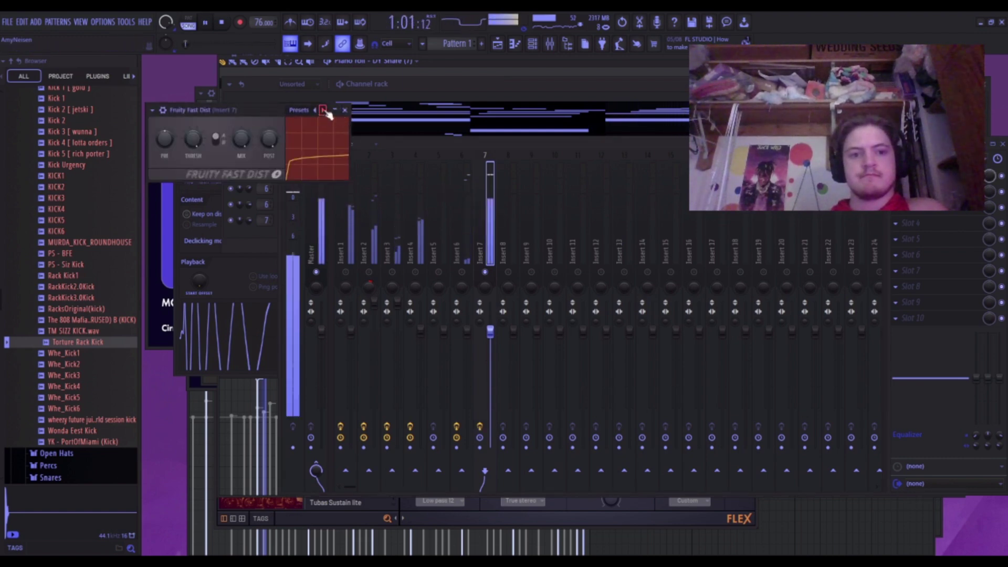
{"action": "left_click", "coordinate": [323, 111]}
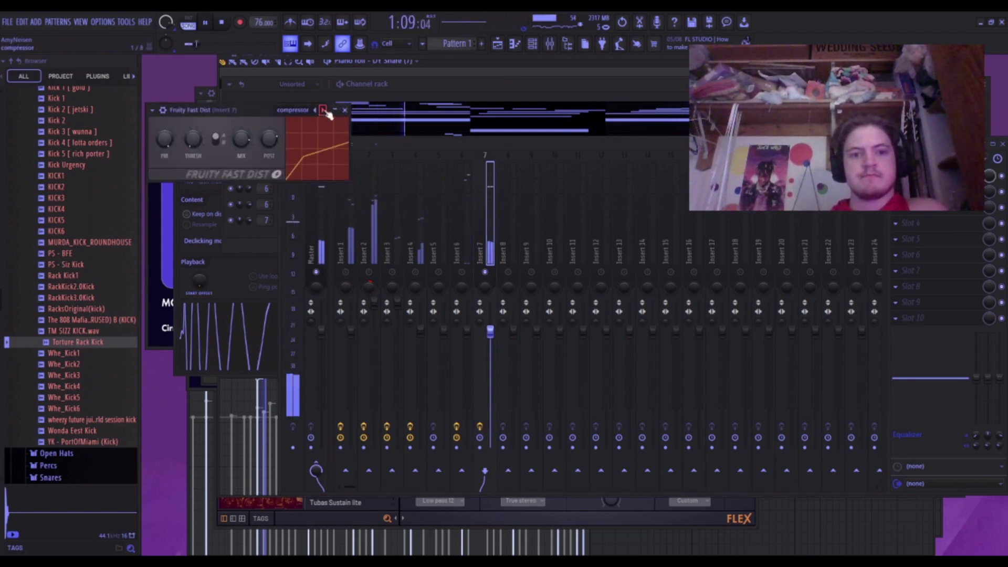
{"action": "right_click", "coordinate": [485, 271]}
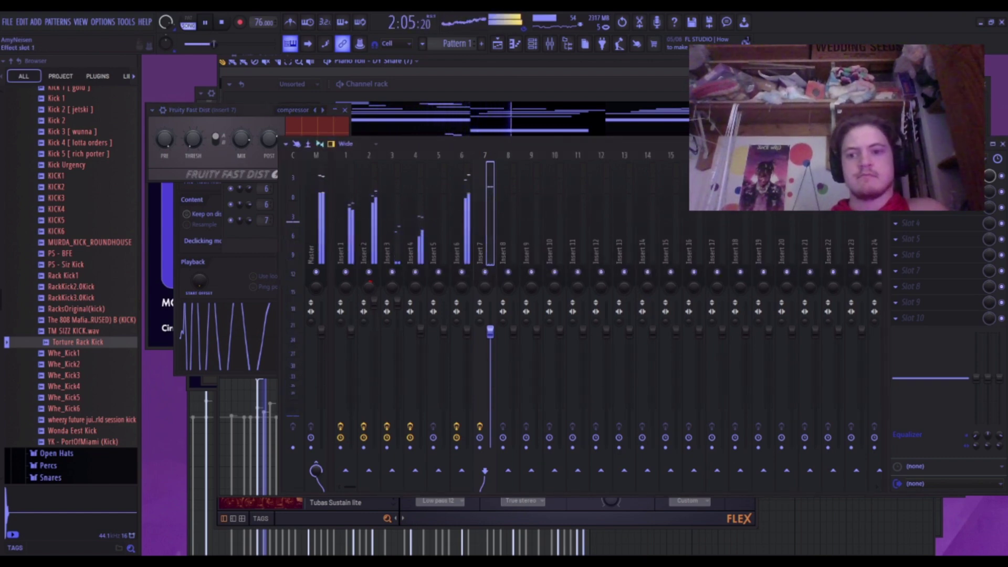
Try the Fruity Fast Dist presets on Insert 7 from fuzz through Something, settling on The Heat.
{"action": "left_click", "coordinate": [916, 176]}
{"action": "left_click", "coordinate": [915, 175]}
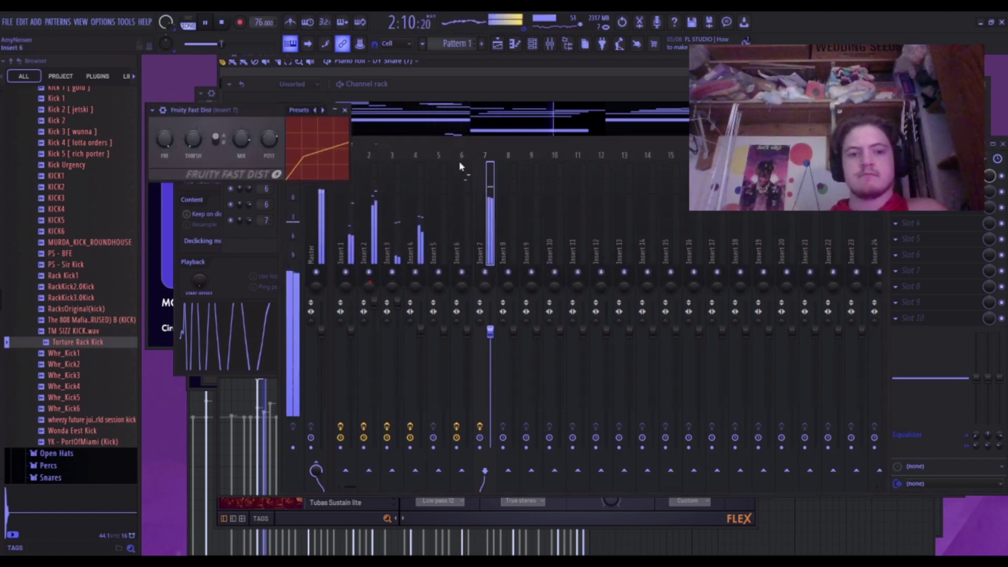
{"action": "left_click", "coordinate": [322, 110]}
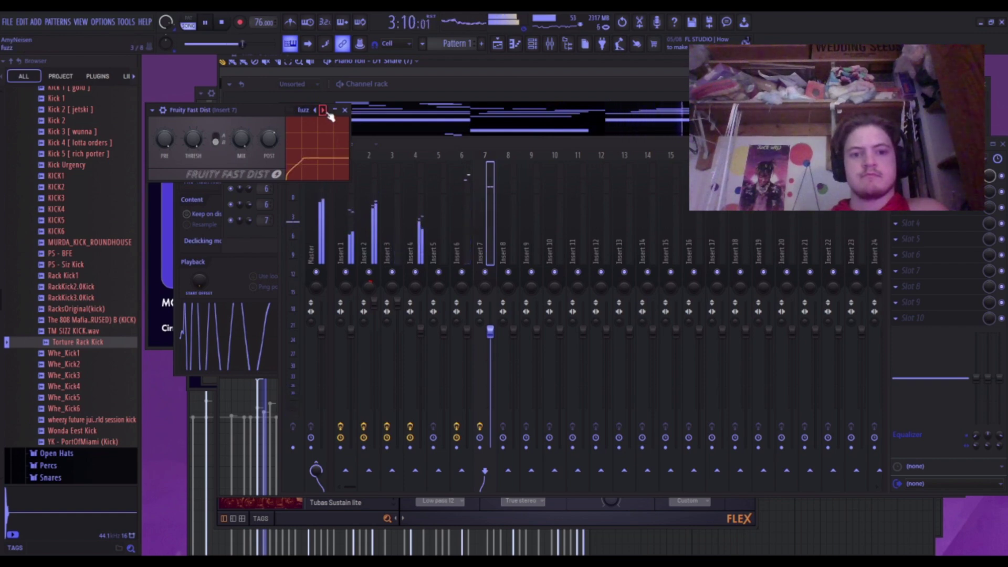
{"action": "left_click", "coordinate": [323, 110]}
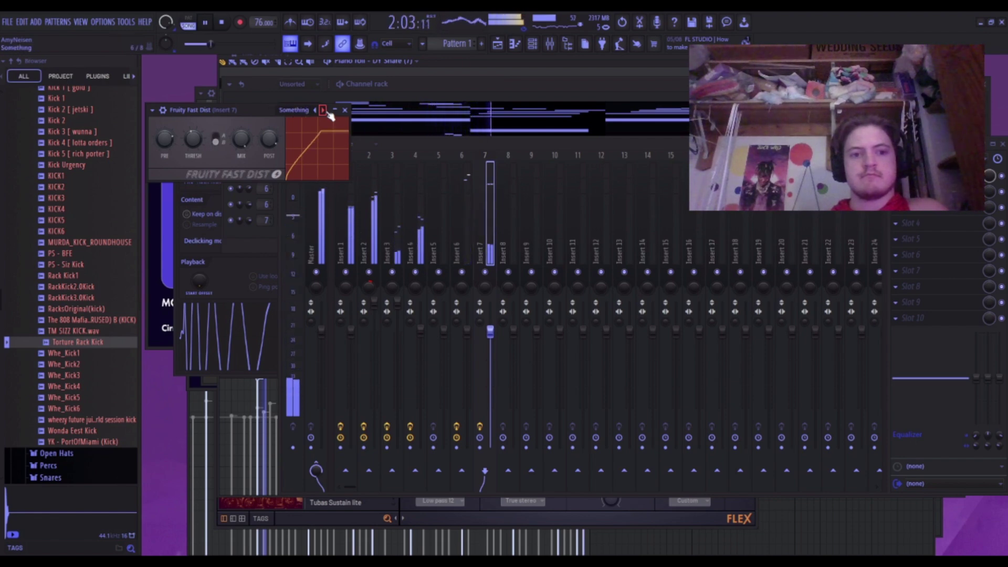
{"action": "left_click", "coordinate": [315, 111]}
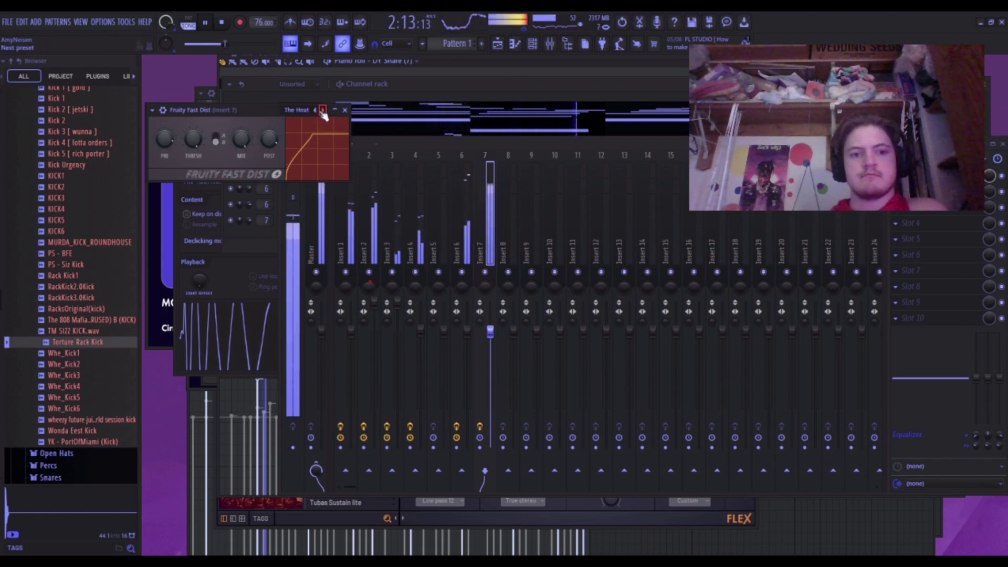
Close the distortion window, mute Insert 6 and Insert 2, and raise the Insert 7 fader while the pattern plays.
{"action": "left_click", "coordinate": [345, 110]}
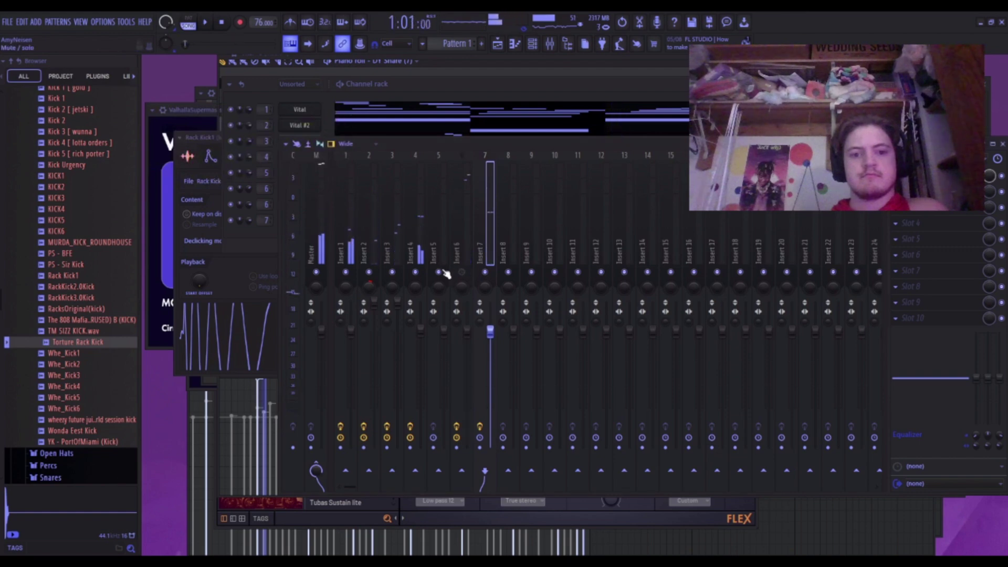
{"action": "key", "text": "space"}
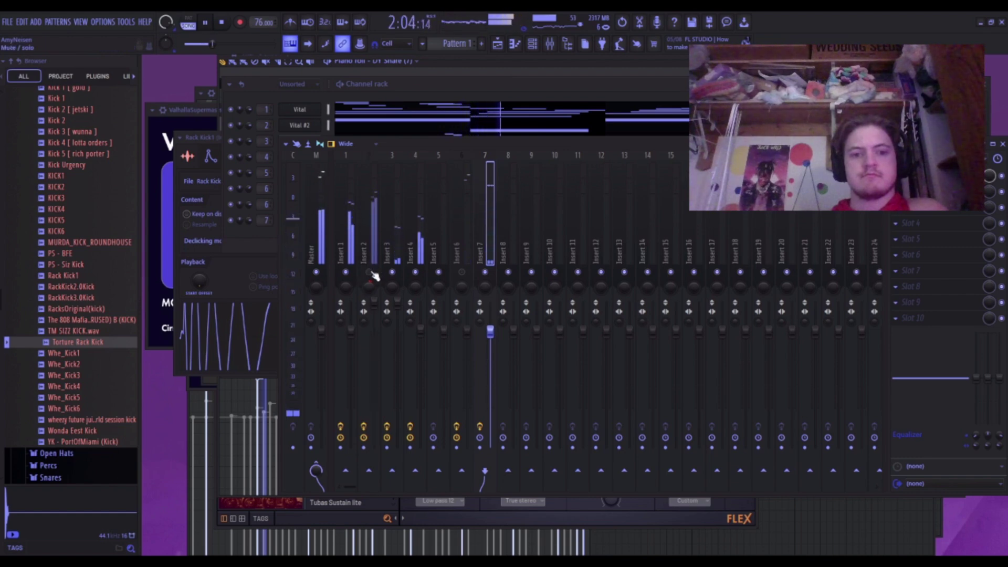
{"action": "left_click", "coordinate": [370, 234]}
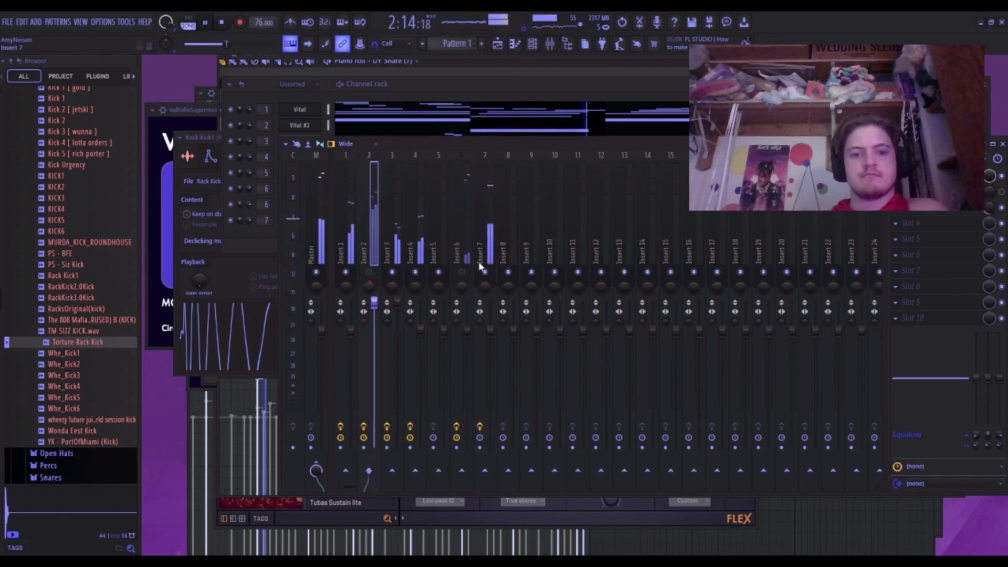
{"action": "left_click", "coordinate": [490, 330]}
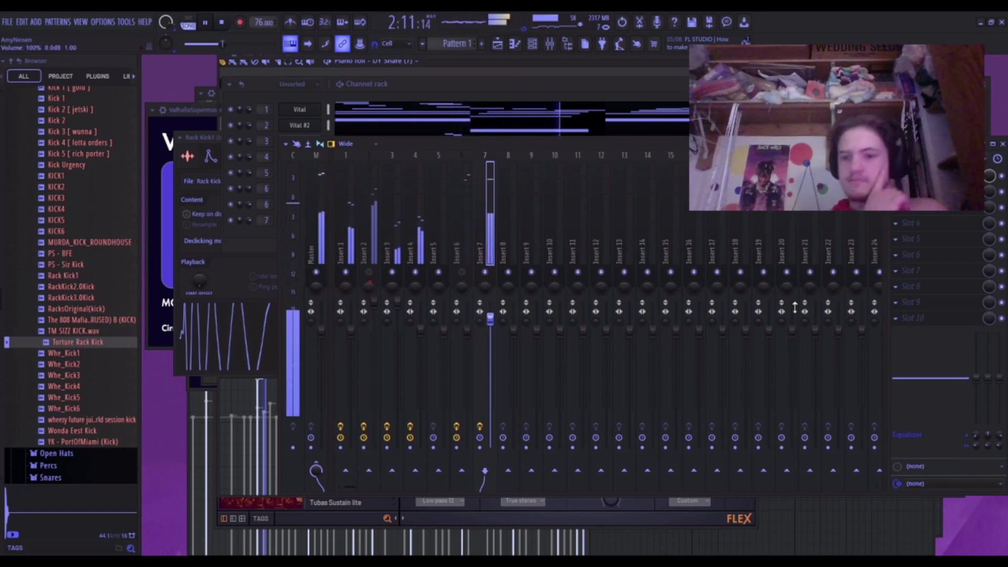
Reopen Fruity Fast Dist on Insert 7 and step through the warmth and fuzz presets to Some Oomph.
{"action": "left_click", "coordinate": [926, 176]}
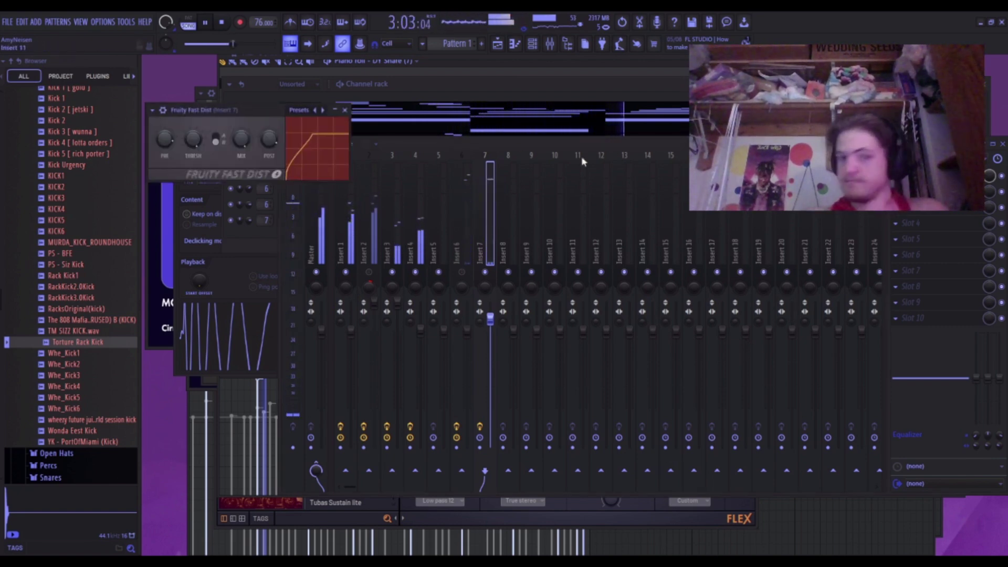
{"action": "left_click", "coordinate": [324, 111]}
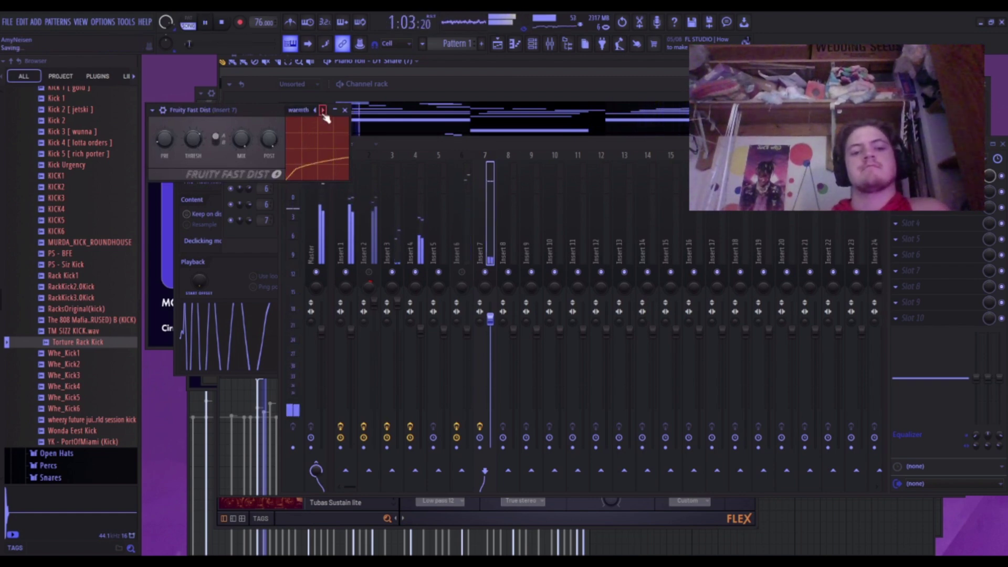
{"action": "left_click", "coordinate": [323, 111]}
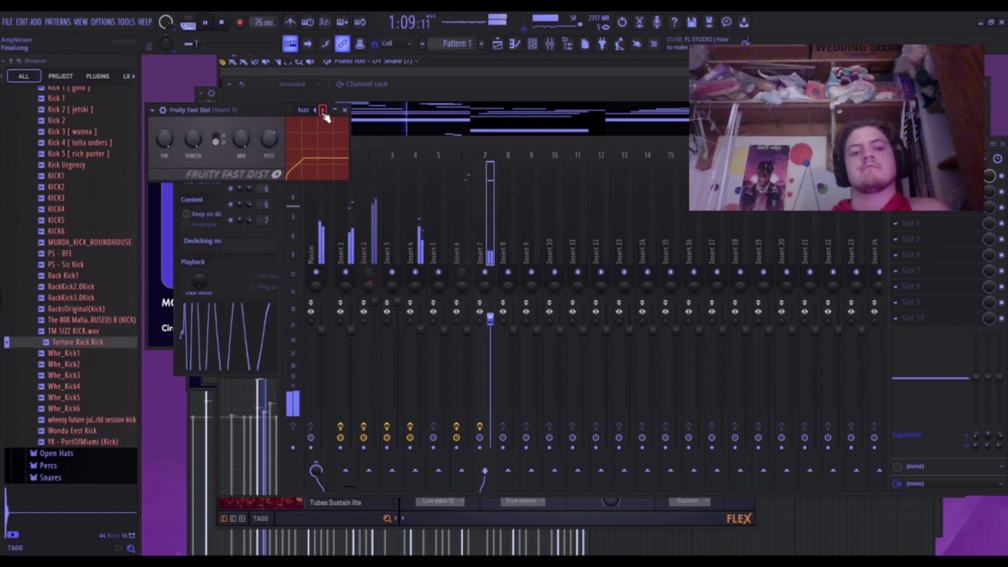
{"action": "left_click", "coordinate": [323, 111]}
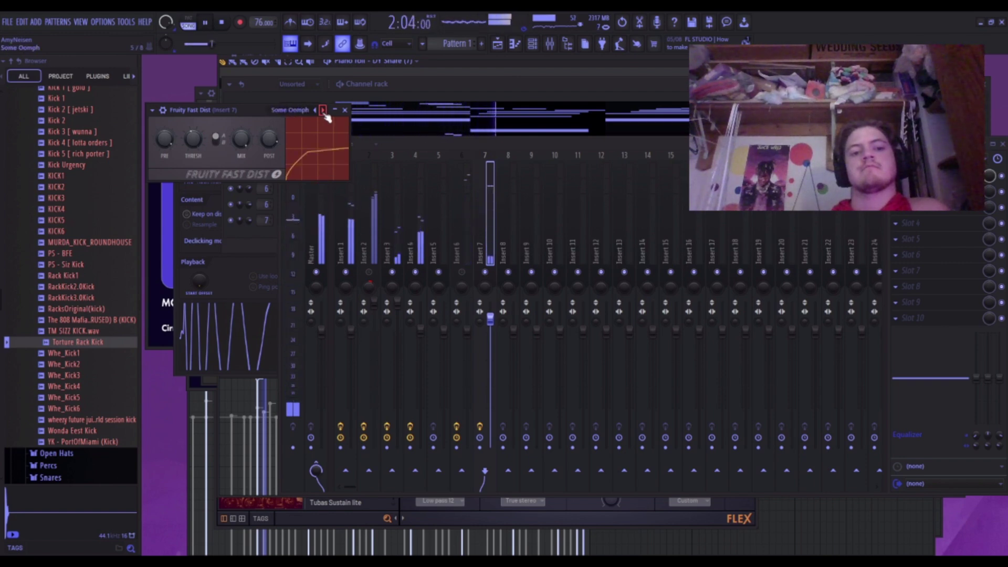
Close the distortion window, load Fruity Parametric EQ 2 on Insert 7, and boost band 6 by about 8 dB near 2300 Hz.
{"action": "left_click", "coordinate": [345, 110]}
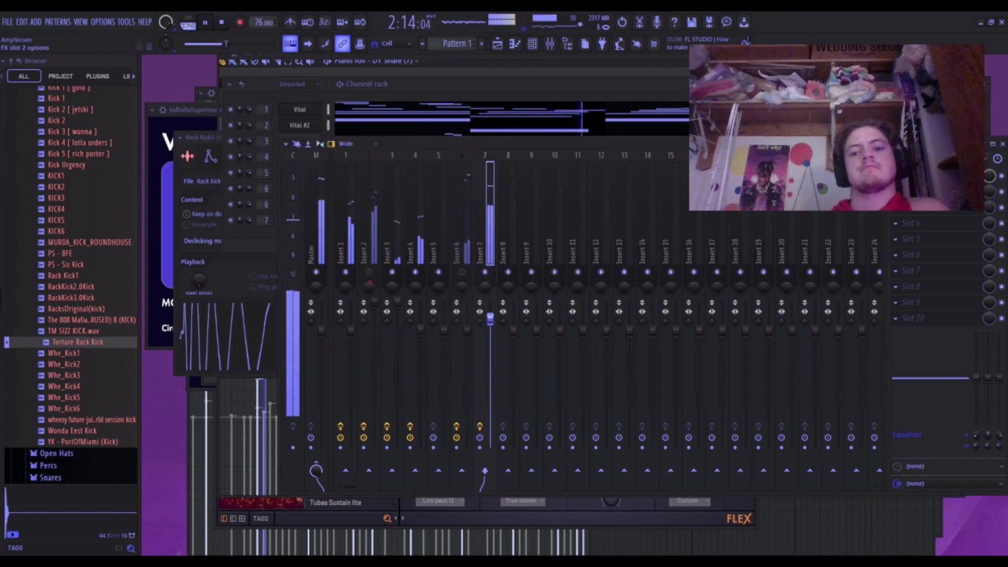
{"action": "left_click", "coordinate": [895, 191]}
{"action": "left_click", "coordinate": [584, 499]}
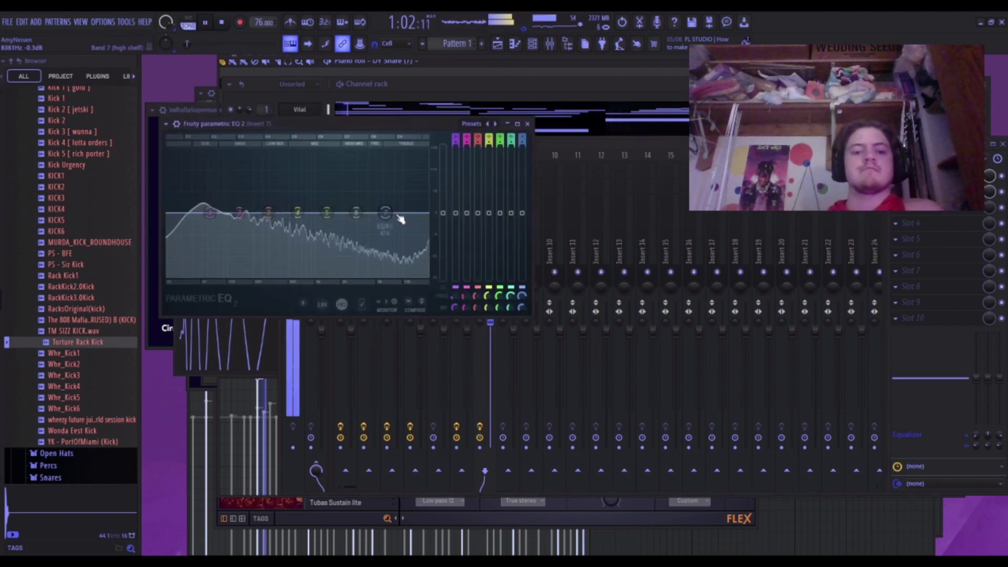
{"action": "left_click_drag", "start_coordinate": [356, 212], "coordinate": [355, 180]}
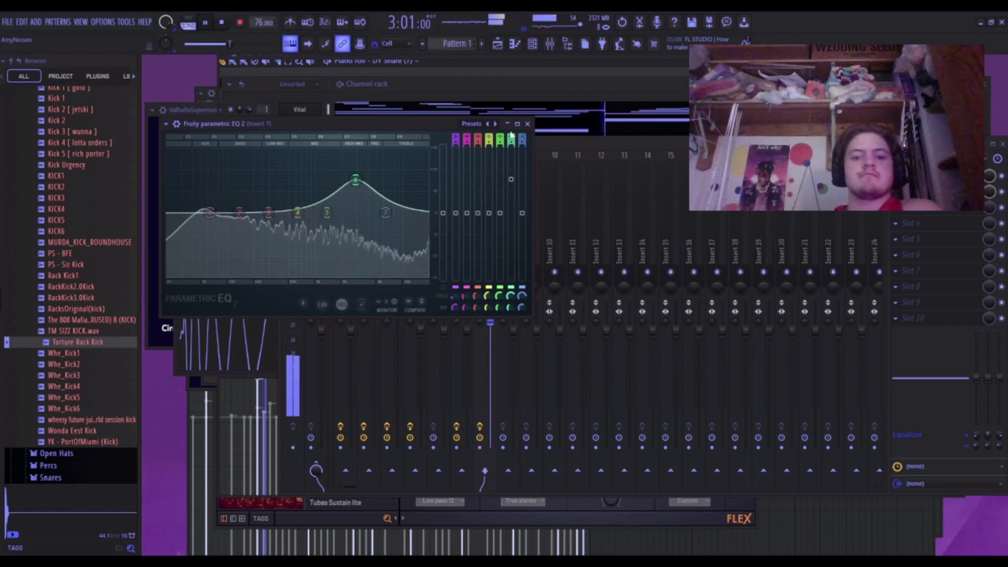
{"action": "left_click", "coordinate": [527, 123]}
{"action": "key", "text": "space"}
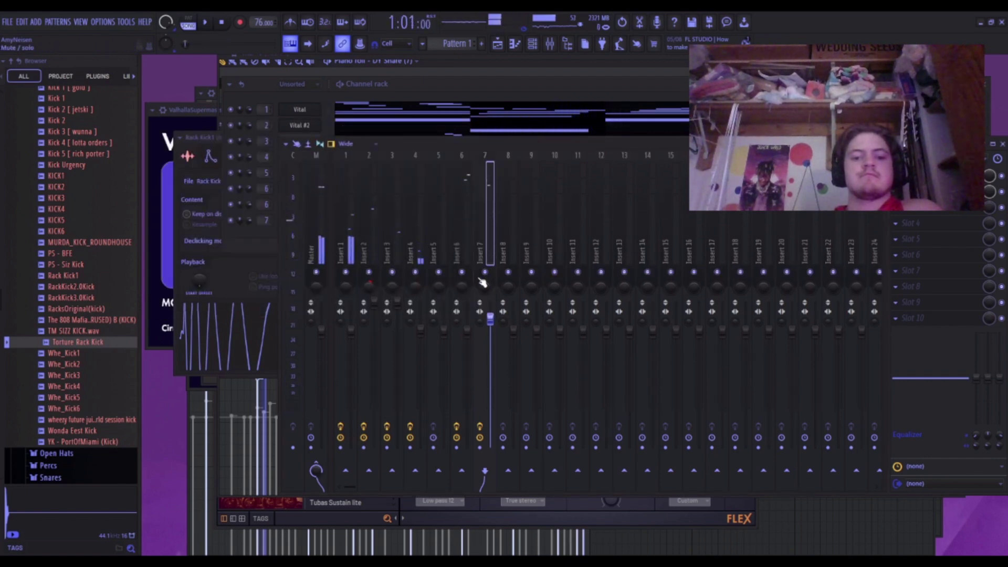
Play the pattern while checking Insert 2 against Insert 7, stop it, and bring up the channel rack.
{"action": "key", "text": "space"}
{"action": "left_click", "coordinate": [370, 267]}
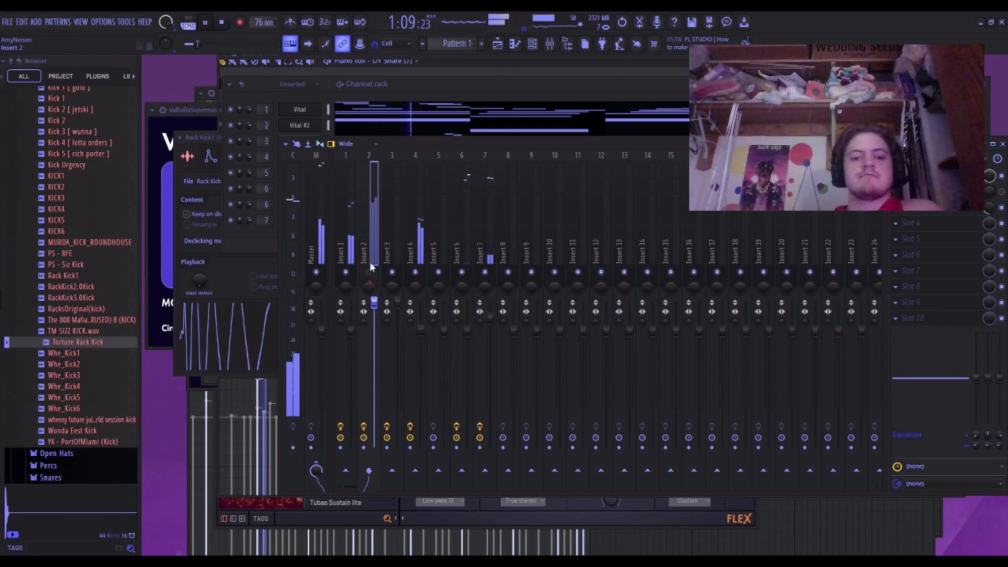
{"action": "left_click", "coordinate": [493, 236]}
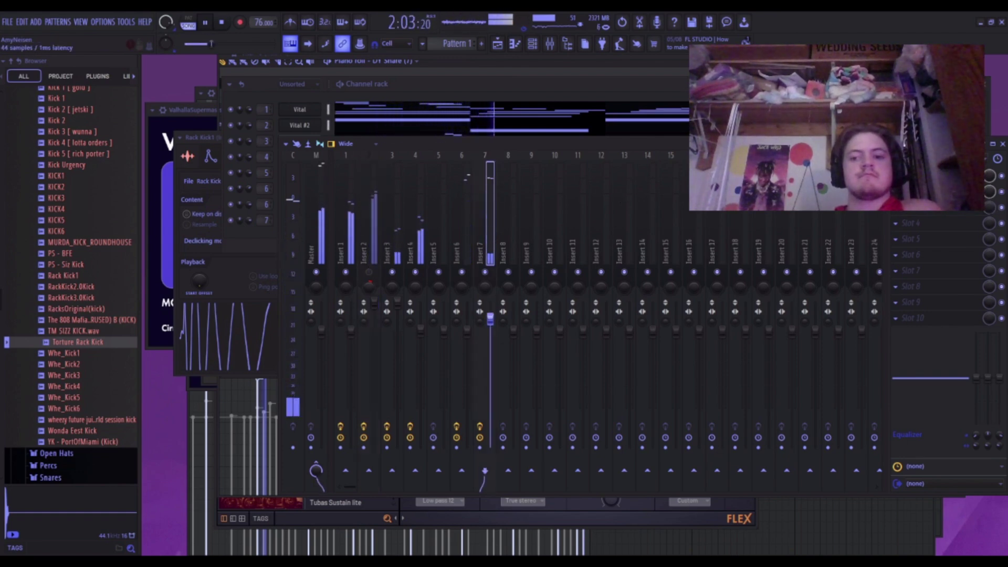
{"action": "left_click", "coordinate": [928, 176]}
{"action": "left_click", "coordinate": [516, 87]}
{"action": "key", "text": "space"}
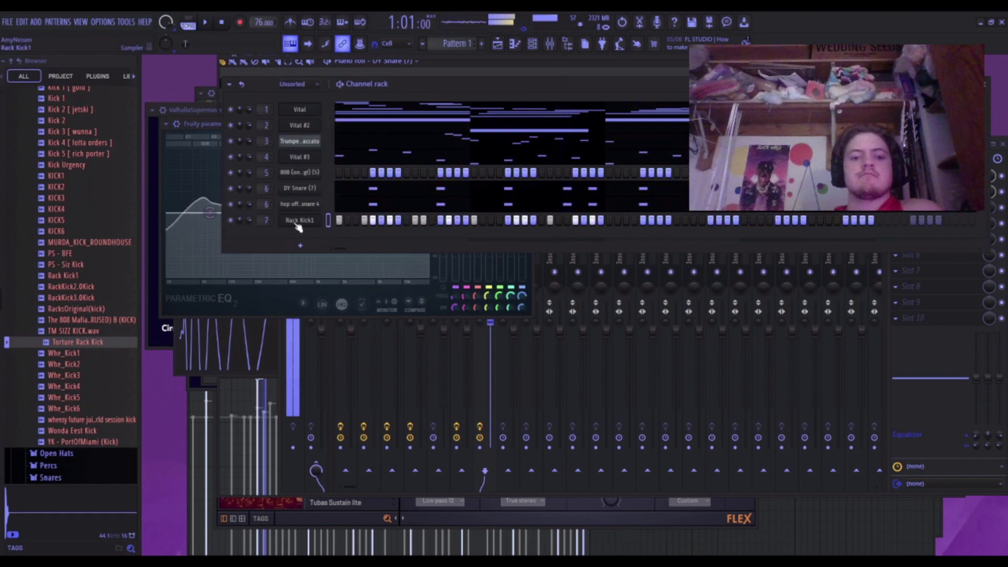
Raise the precomputed Boost of the Rack Kick1 sample, audition it, and return to the mixer with the pattern playing.
{"action": "left_click", "coordinate": [298, 220]}
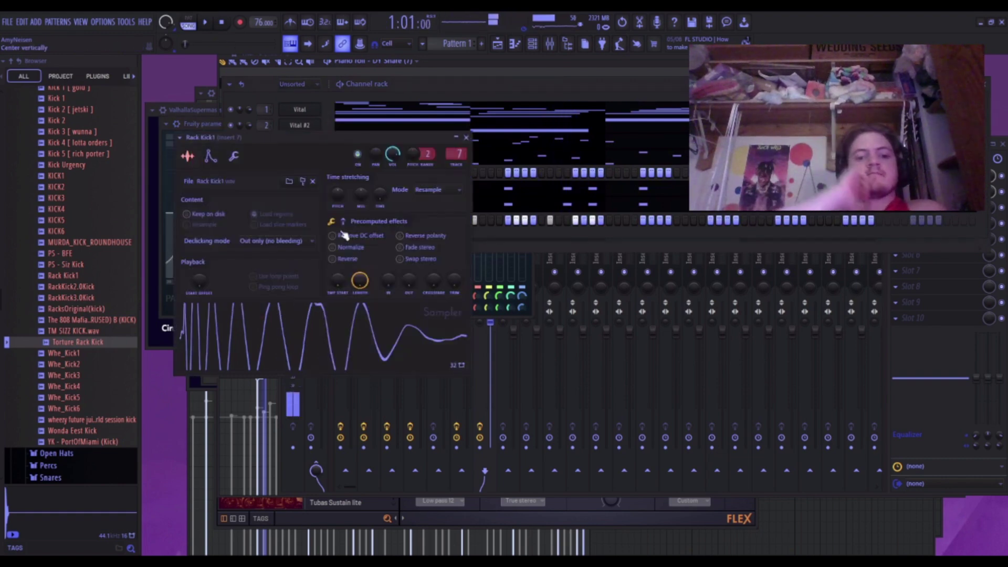
{"action": "scroll", "coordinate": [343, 235], "scroll_direction": "down", "scroll_amount": 3}
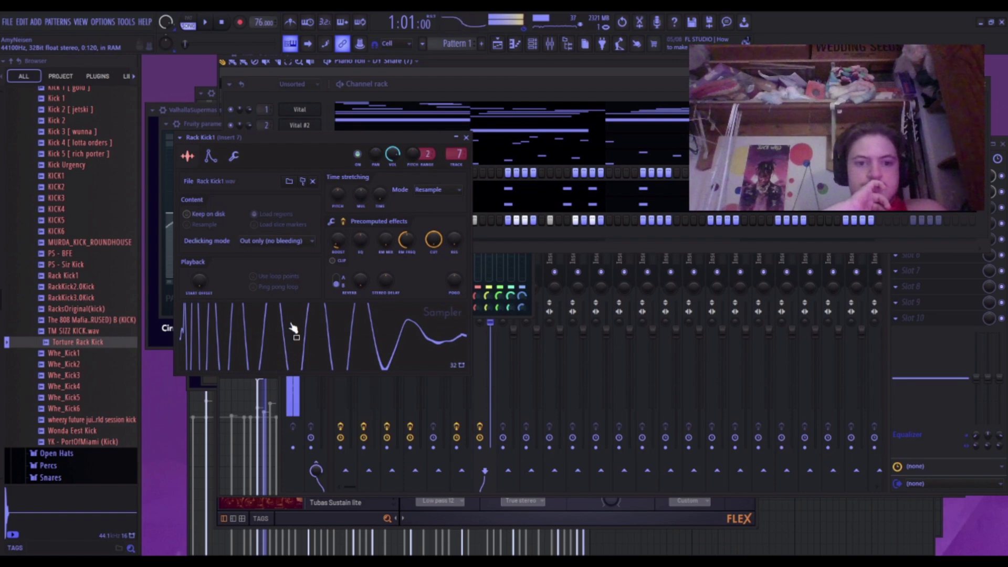
{"action": "left_click", "coordinate": [303, 348]}
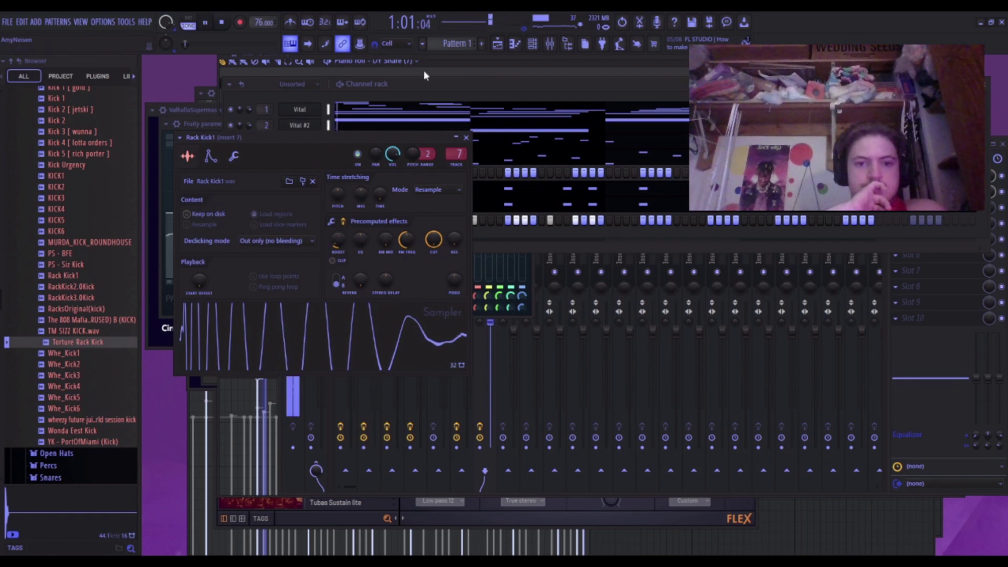
{"action": "left_click", "coordinate": [465, 137]}
{"action": "left_click", "coordinate": [496, 336]}
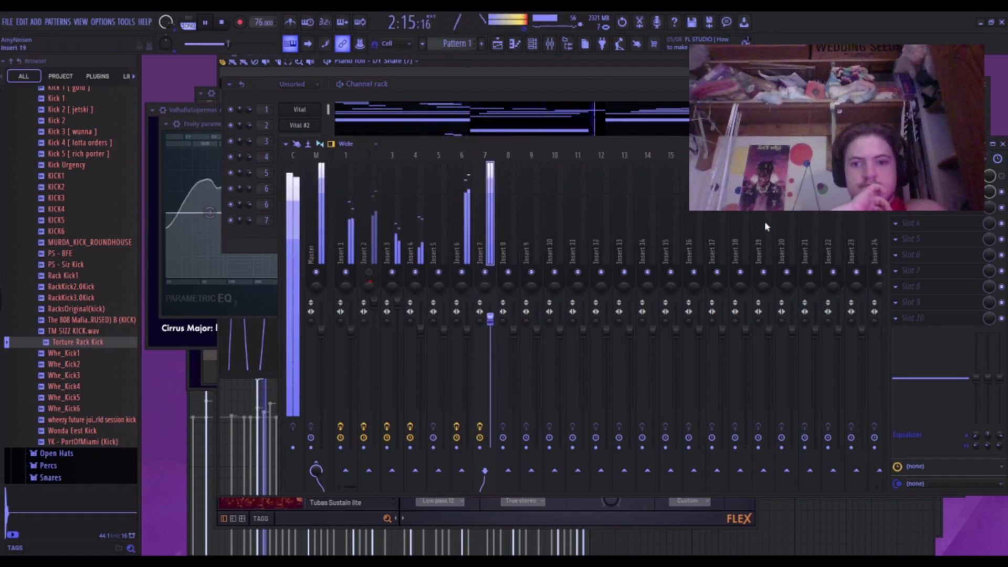
Reopen the Insert 7 equalizer, raise the band 6 peak close to maximum gain, and close it.
{"action": "left_click", "coordinate": [926, 192]}
{"action": "left_click", "coordinate": [927, 192]}
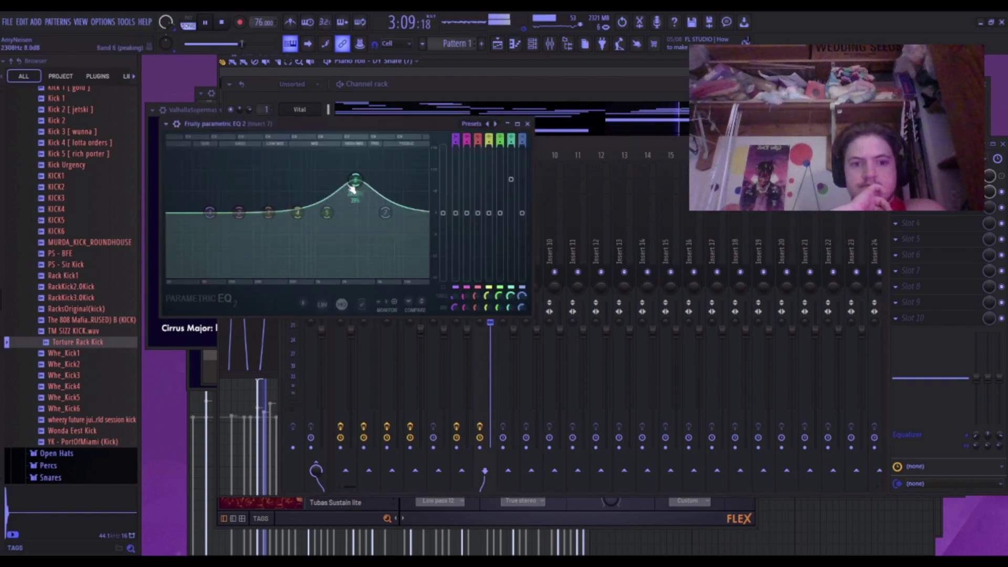
{"action": "left_click_drag", "start_coordinate": [351, 186], "coordinate": [356, 153]}
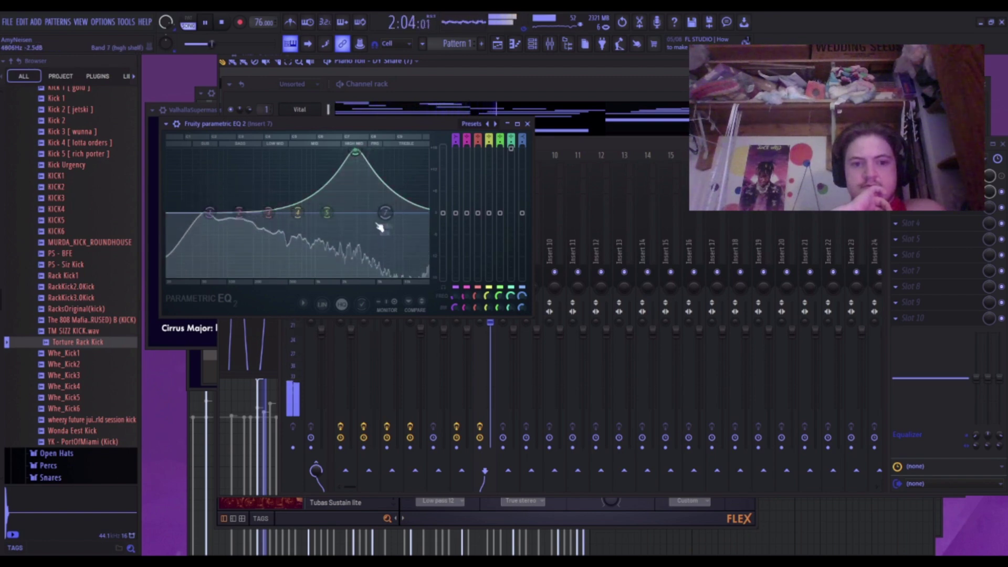
{"action": "left_click", "coordinate": [518, 126]}
Restart playback, unmute Insert 2, and lower the Insert 7 fader slightly.
{"action": "key", "text": "space"}
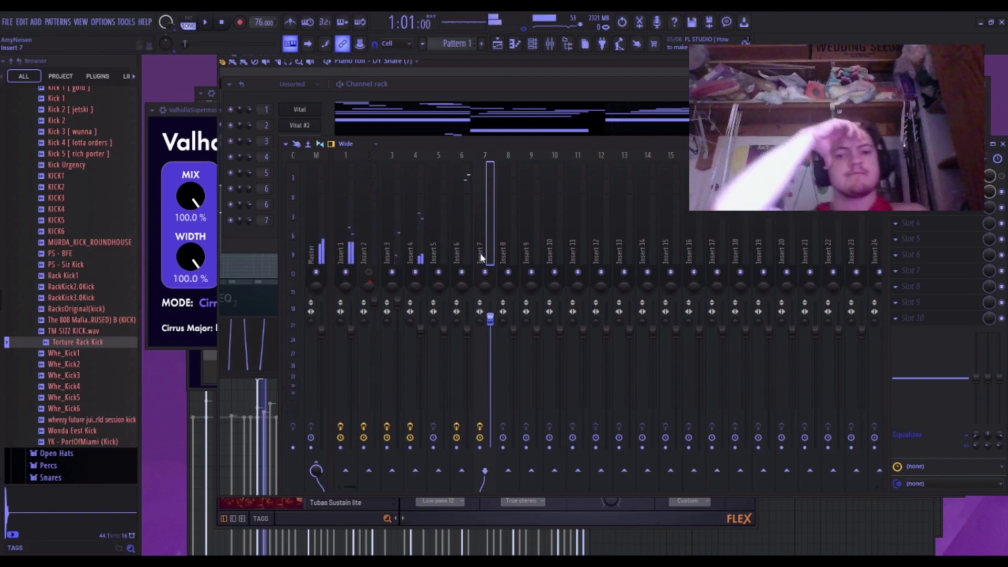
{"action": "key", "text": "space"}
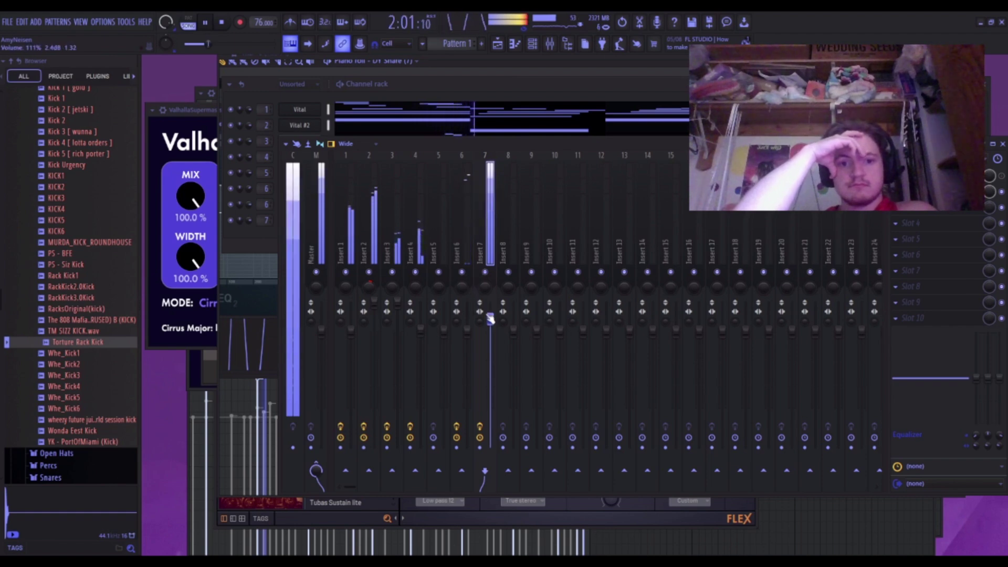
{"action": "left_click_drag", "start_coordinate": [489, 318], "coordinate": [490, 328]}
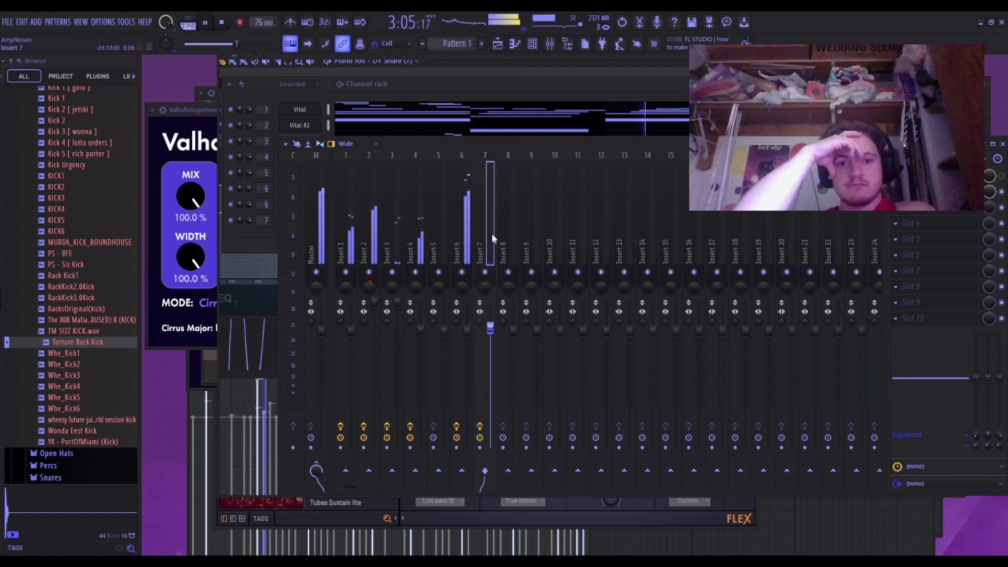
Reopen Fruity Fast Dist on Insert 7, step through the presets from Something past warmth and Default to compressor, and close it.
{"action": "left_click", "coordinate": [997, 176]}
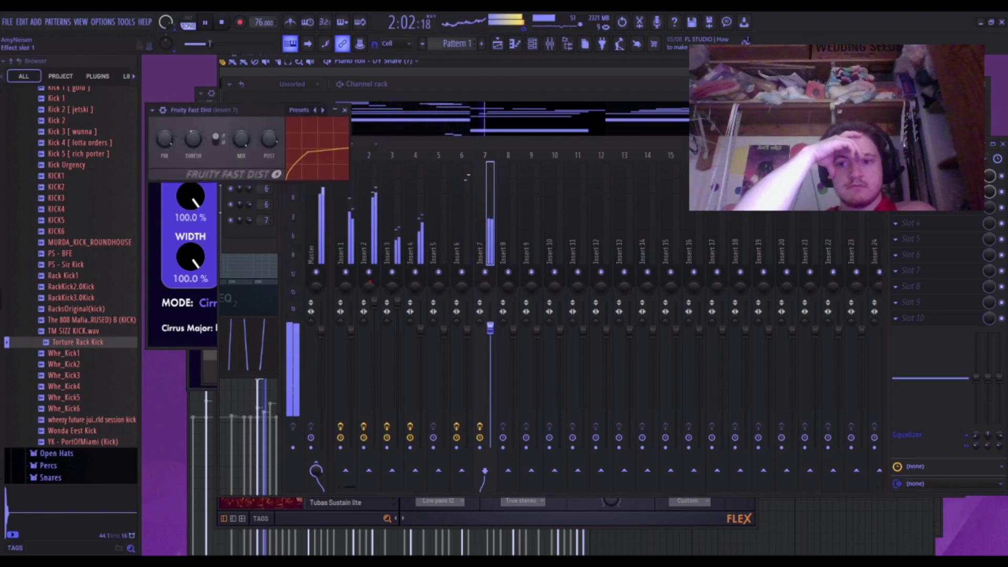
{"action": "left_click", "coordinate": [323, 110]}
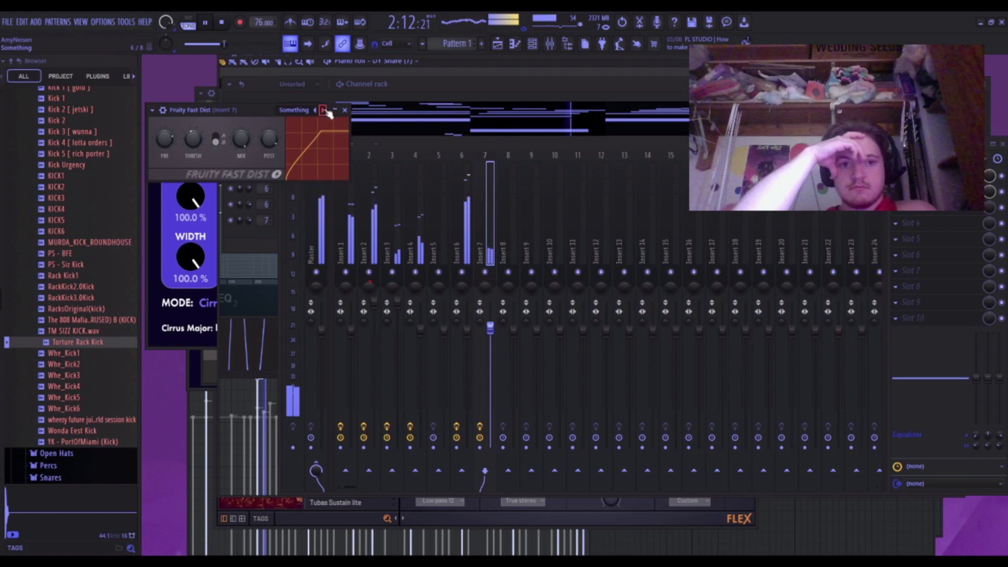
{"action": "left_click", "coordinate": [323, 110]}
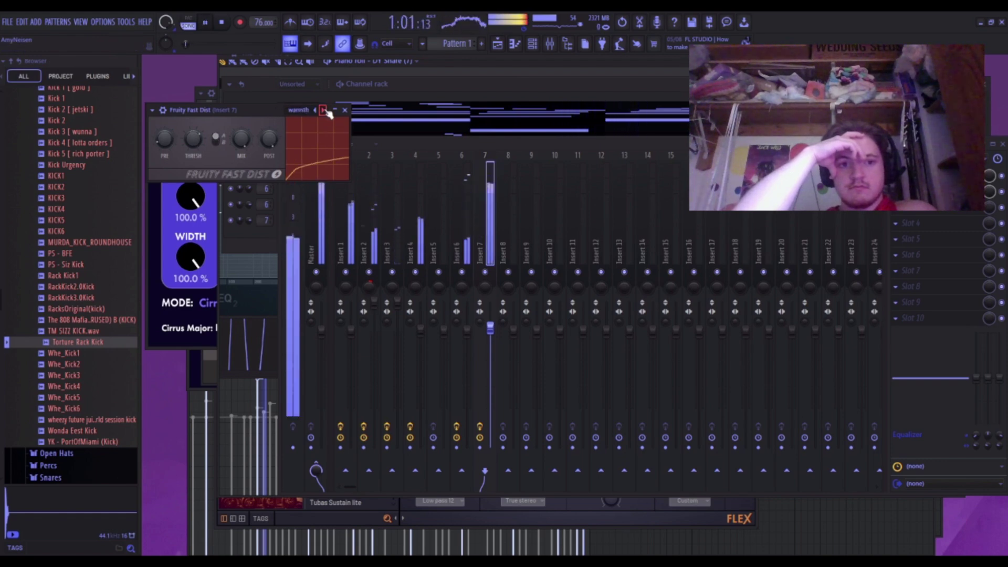
{"action": "left_click", "coordinate": [323, 110]}
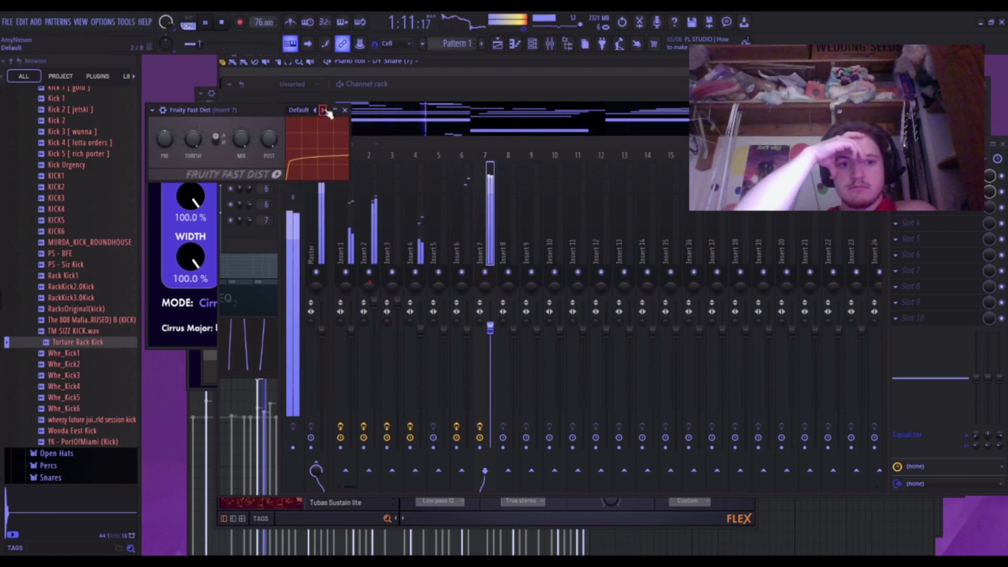
{"action": "left_click", "coordinate": [322, 110]}
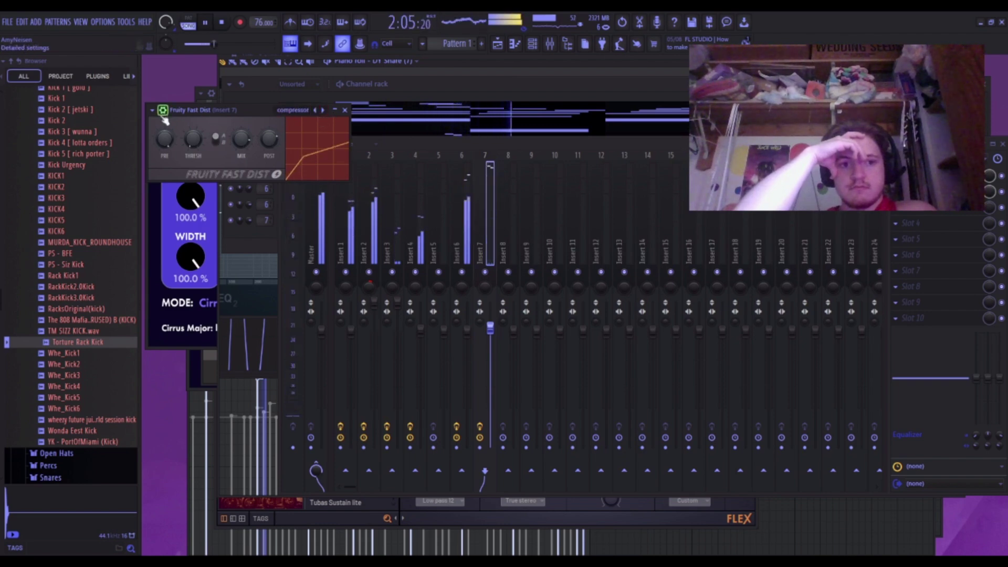
{"action": "key", "text": "ctrl+z"}
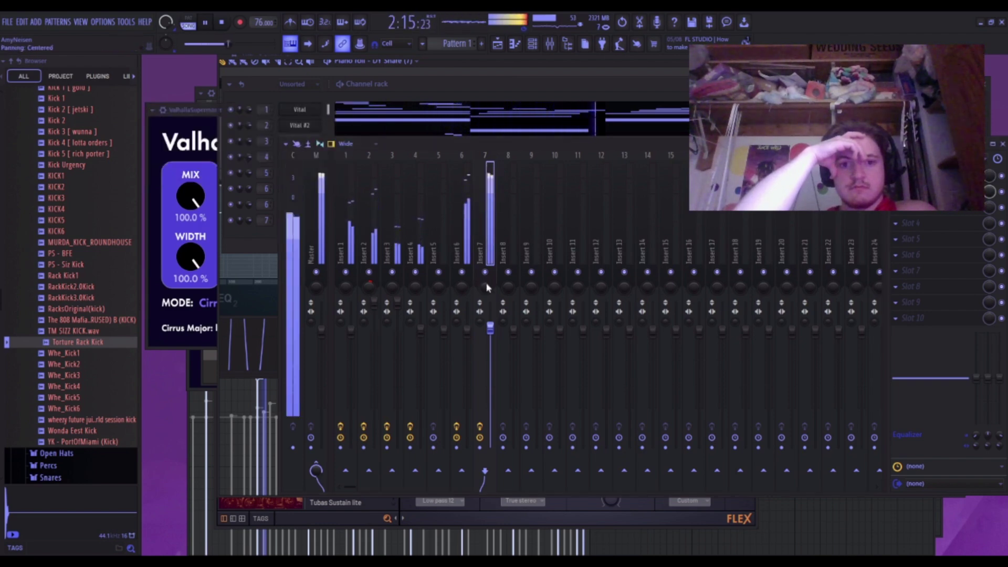
Solo Insert 7 together with Insert 2 so only the kick and that track play.
{"action": "right_click", "coordinate": [483, 274]}
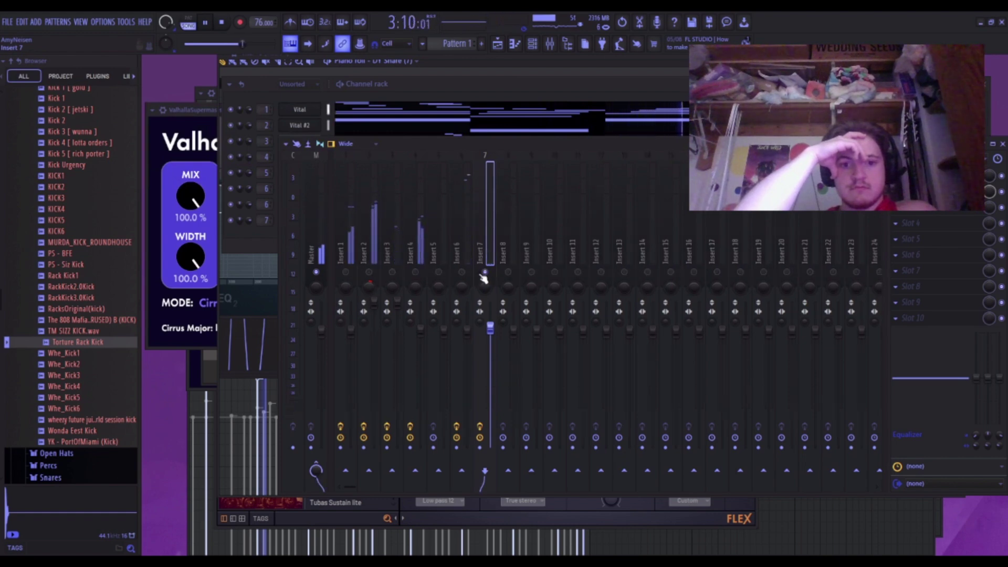
{"action": "left_click", "coordinate": [369, 254]}
{"action": "left_click", "coordinate": [479, 273]}
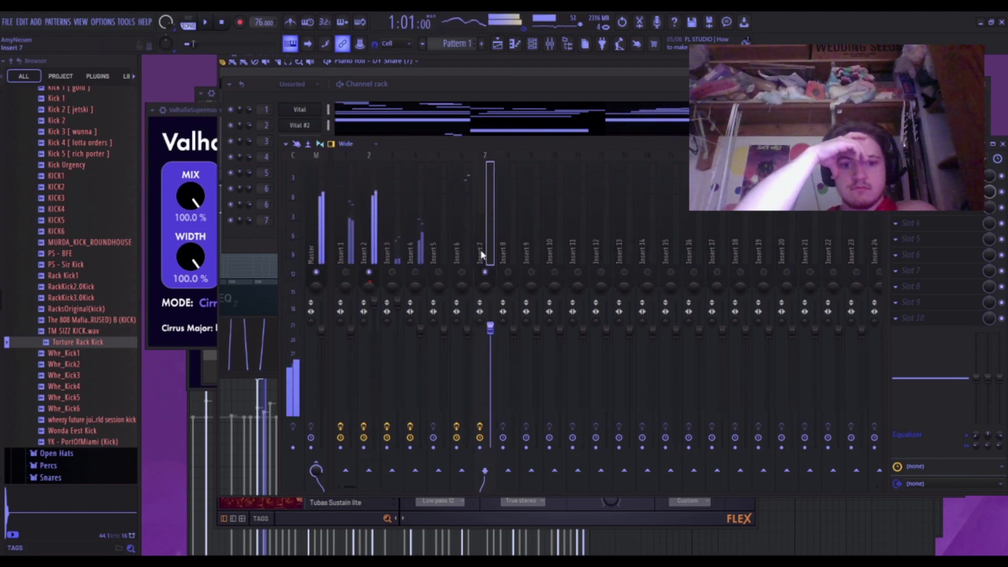
Send the Rack Kick1 steps to the piano roll, play the pattern, and clear the effects from Insert 7.
{"action": "left_click", "coordinate": [532, 44]}
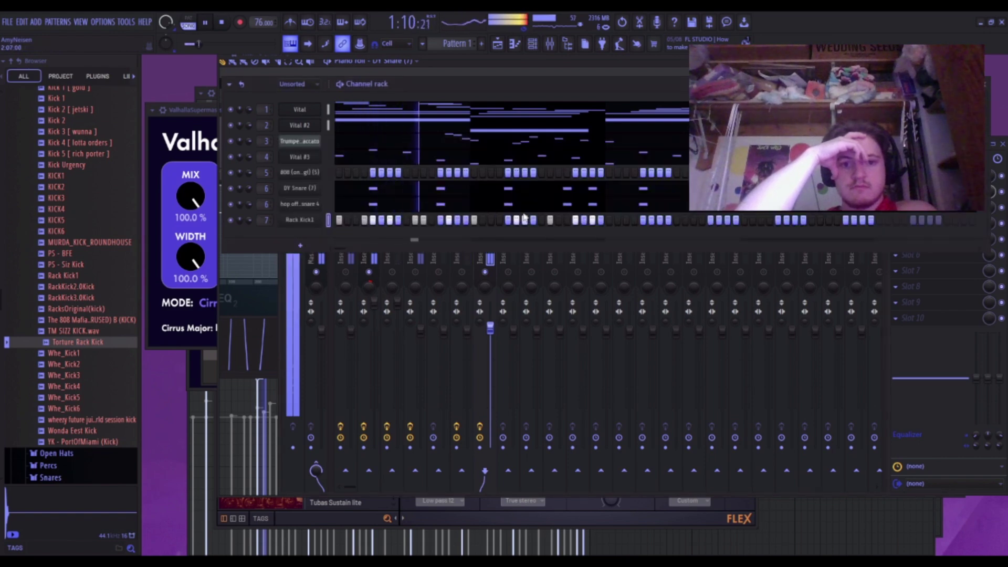
{"action": "left_click", "coordinate": [515, 46]}
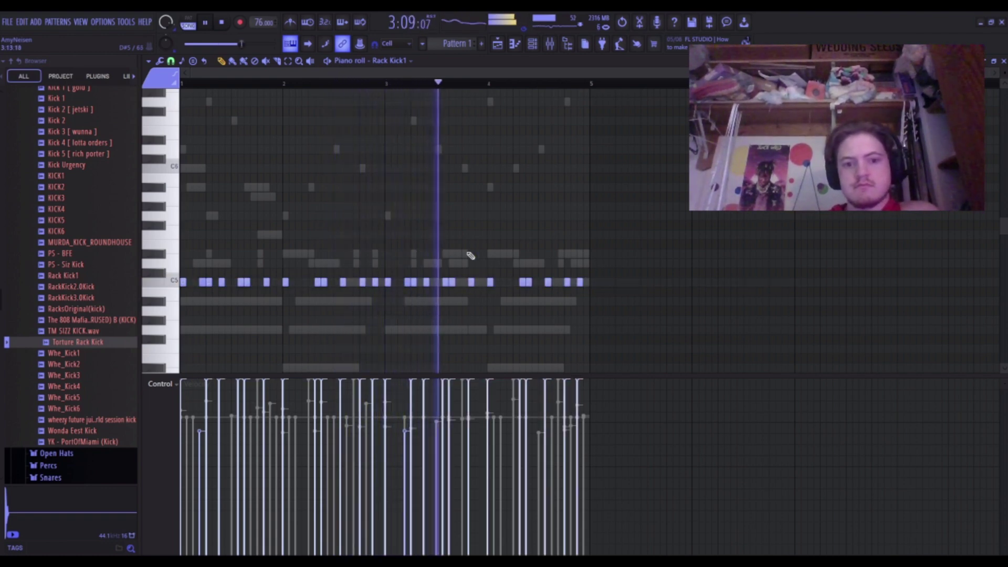
{"action": "key", "text": "space"}
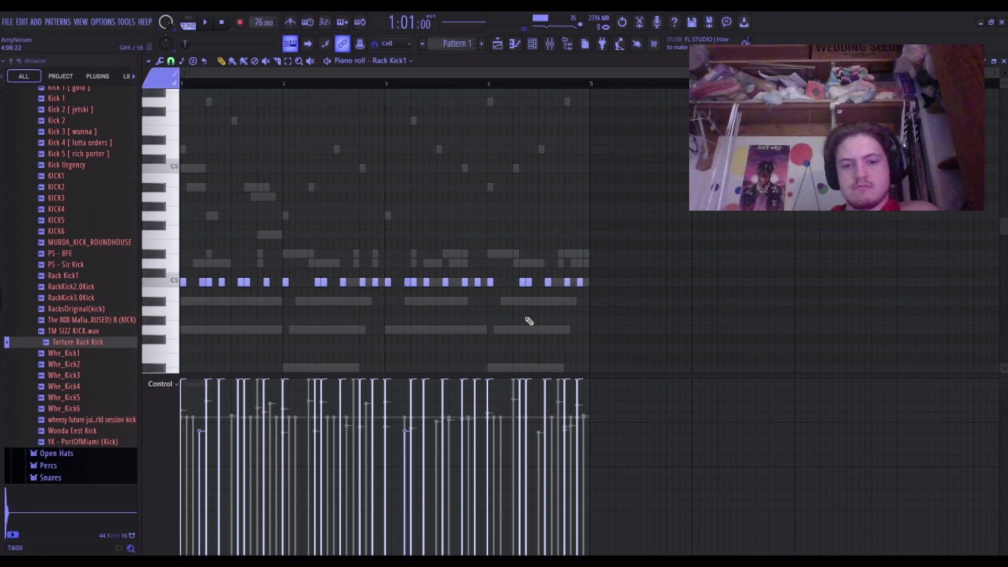
{"action": "key", "text": "space"}
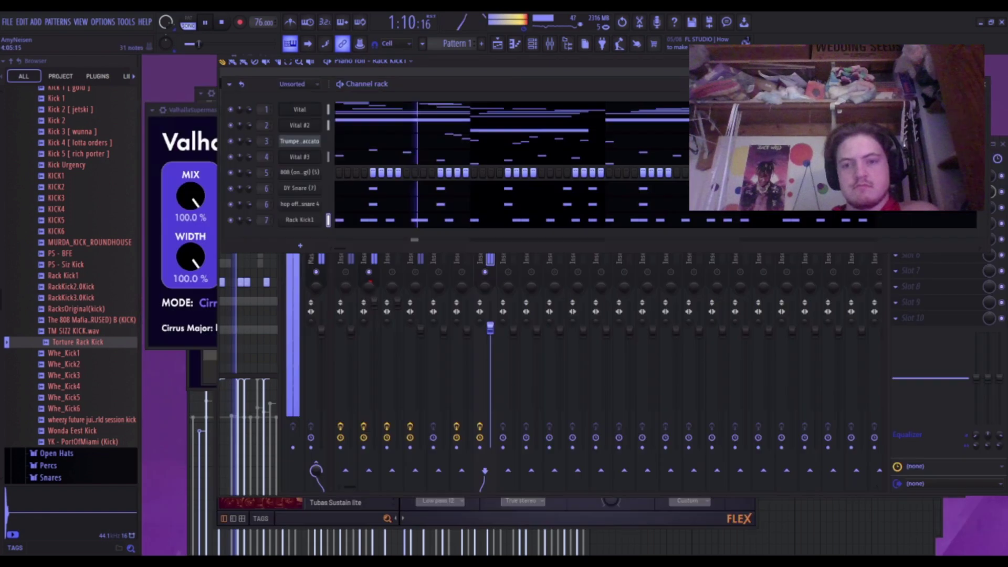
{"action": "left_click", "coordinate": [440, 286]}
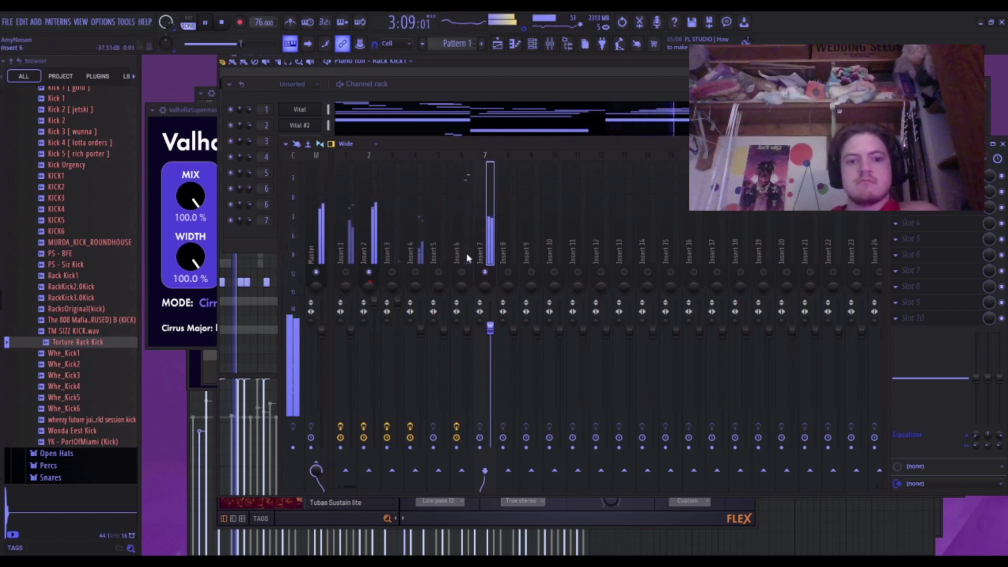
{"action": "key", "text": "space"}
Audition the Whe_Kick samples in the browser, ending on Whe_Kick1.
{"action": "left_click", "coordinate": [70, 386]}
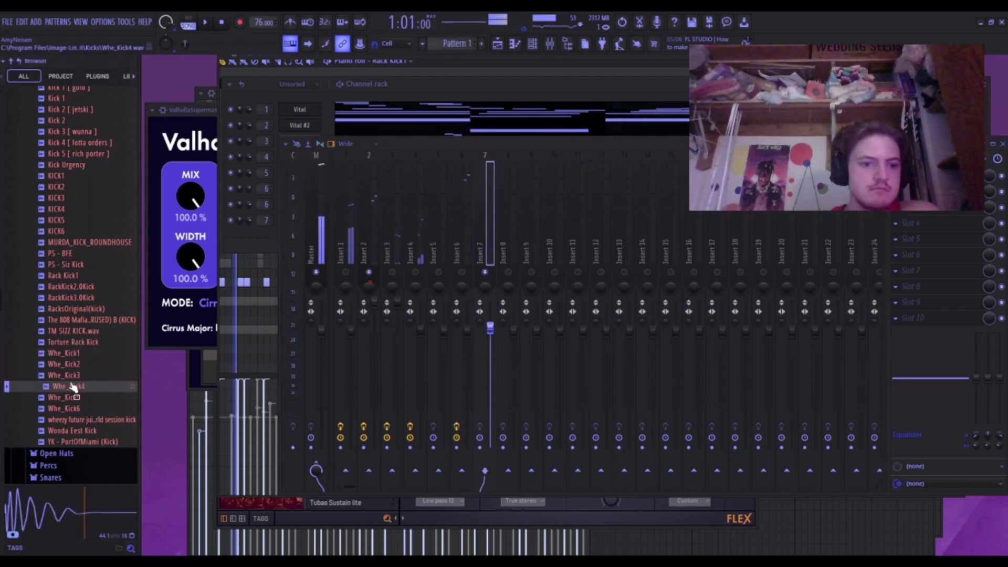
{"action": "left_click", "coordinate": [73, 355]}
{"action": "left_click", "coordinate": [71, 389]}
{"action": "left_click", "coordinate": [72, 399]}
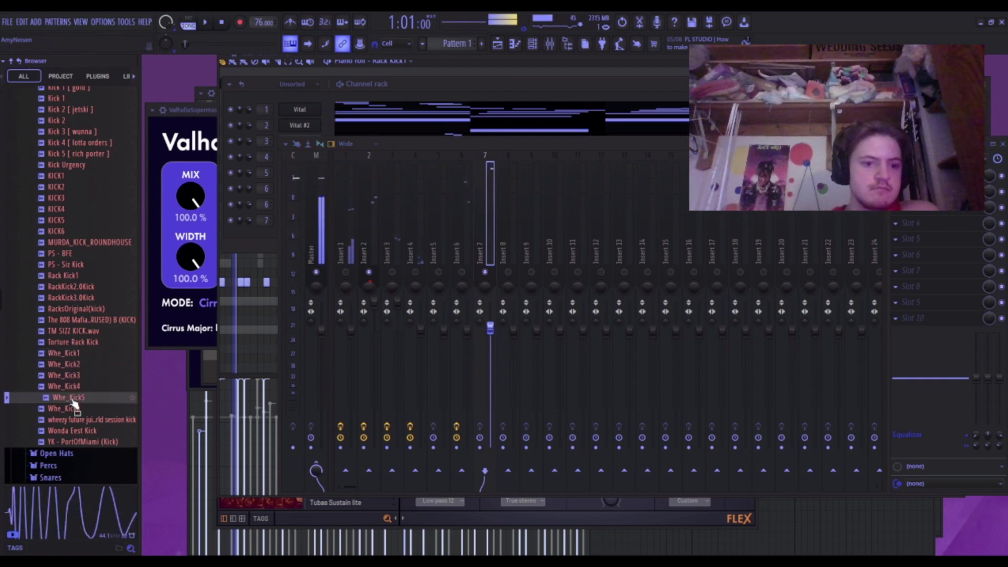
{"action": "left_click", "coordinate": [73, 409]}
{"action": "left_click", "coordinate": [76, 362]}
{"action": "left_click", "coordinate": [77, 355]}
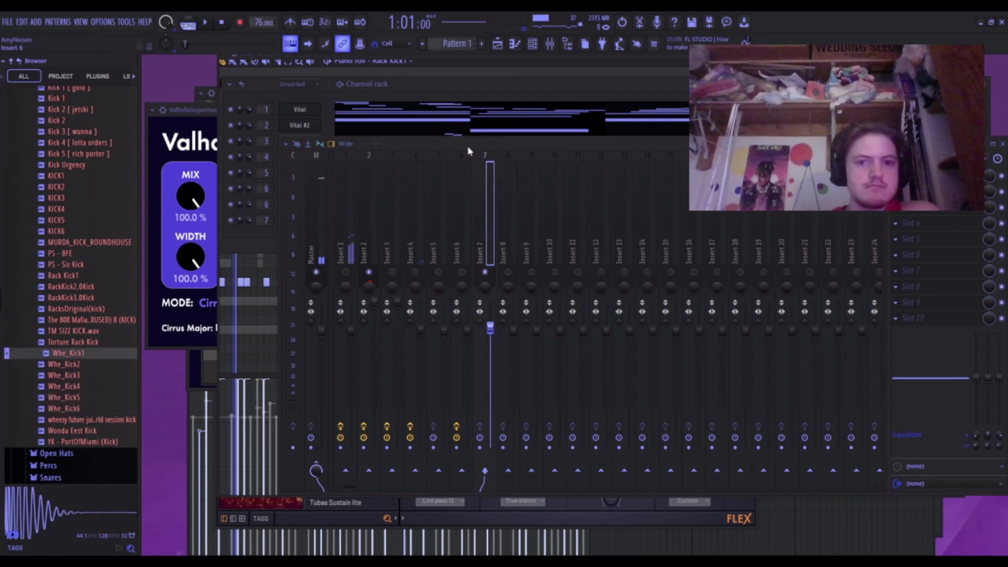
Replace the Rack Kick1 sample with Whe_Kick1, reduce its precomputed Boost, and play the pattern.
{"action": "left_click", "coordinate": [532, 44]}
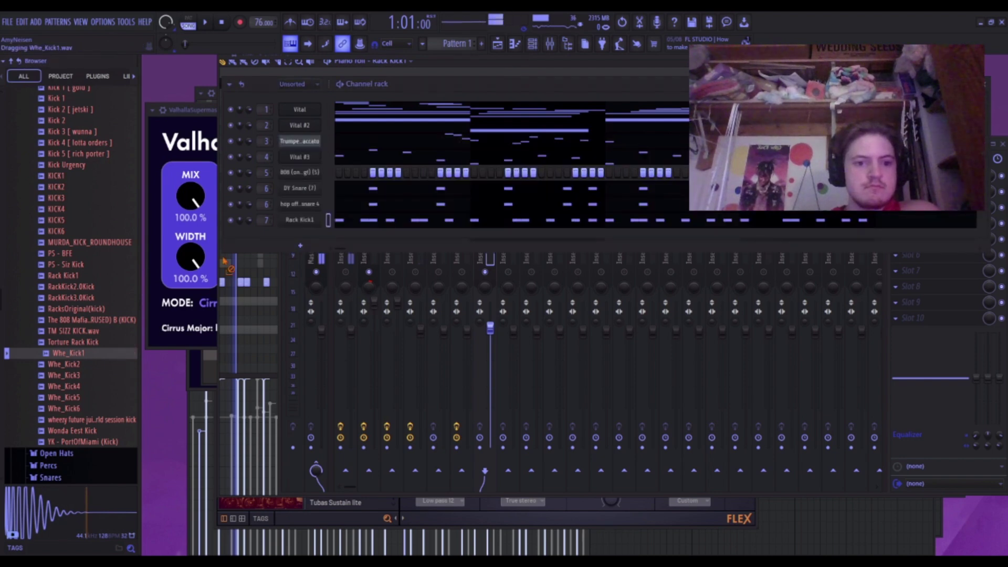
{"action": "left_click_drag", "start_coordinate": [300, 222], "coordinate": [302, 223]}
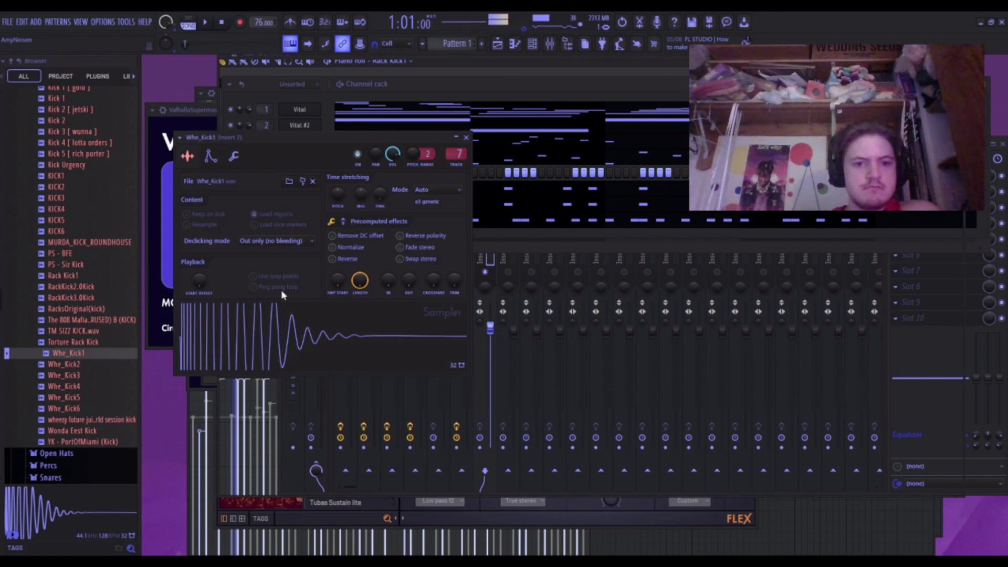
{"action": "left_click", "coordinate": [344, 222]}
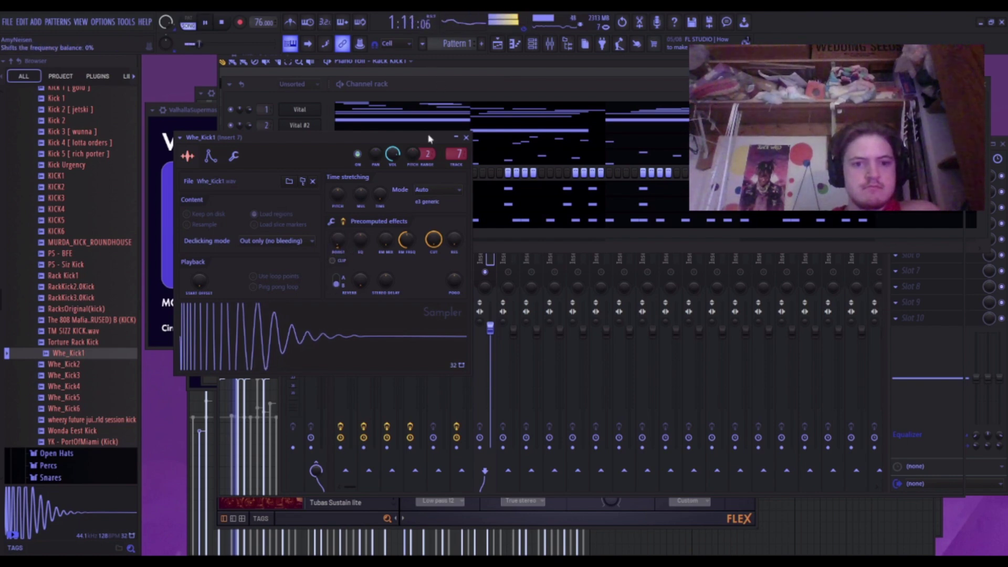
Preview Wonda Eest Kick and YK - PortOfMiami (Kick), and try the latter on the Whe_Kick1 channel with the pattern playing.
{"action": "left_click", "coordinate": [466, 139]}
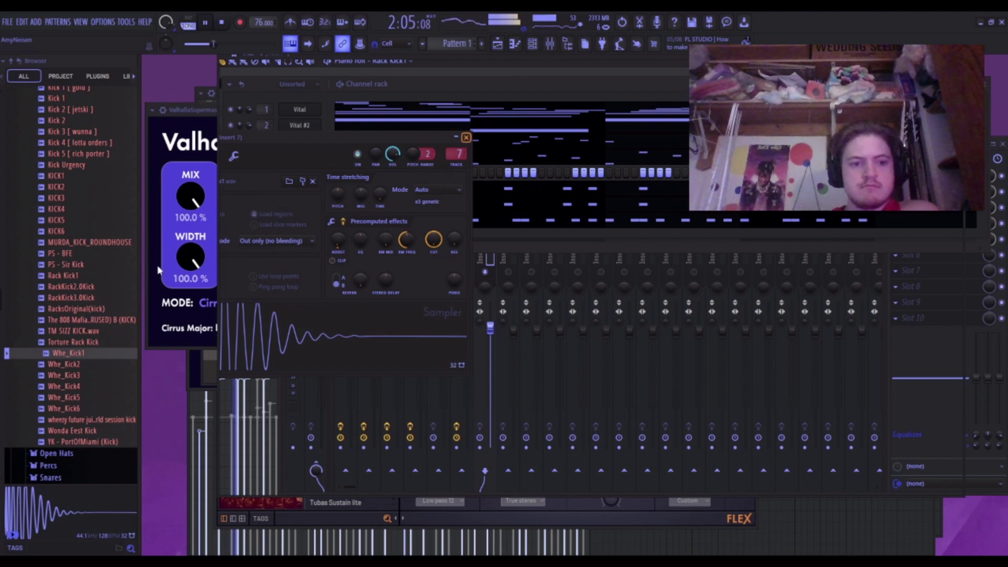
{"action": "left_click", "coordinate": [67, 432]}
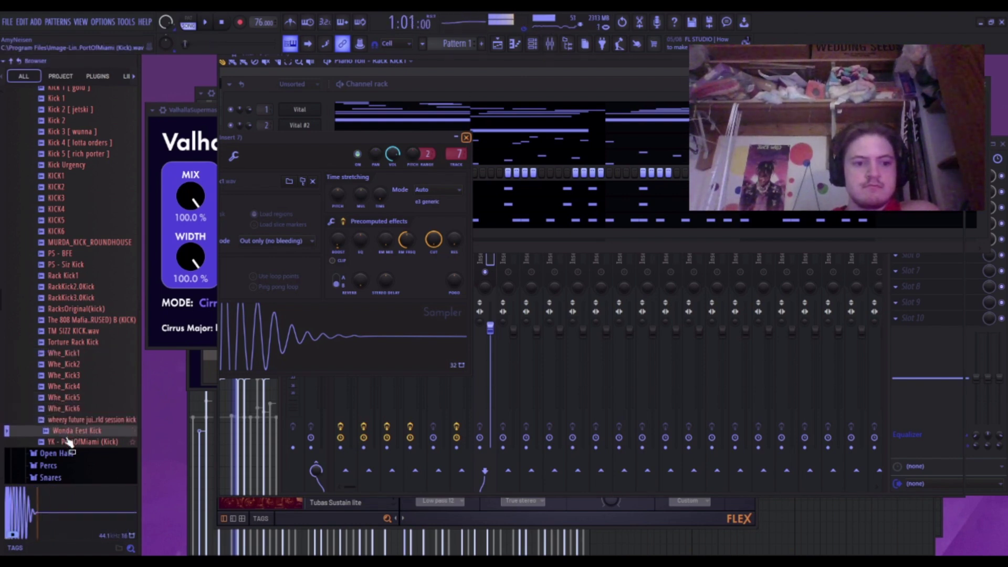
{"action": "left_click", "coordinate": [67, 441]}
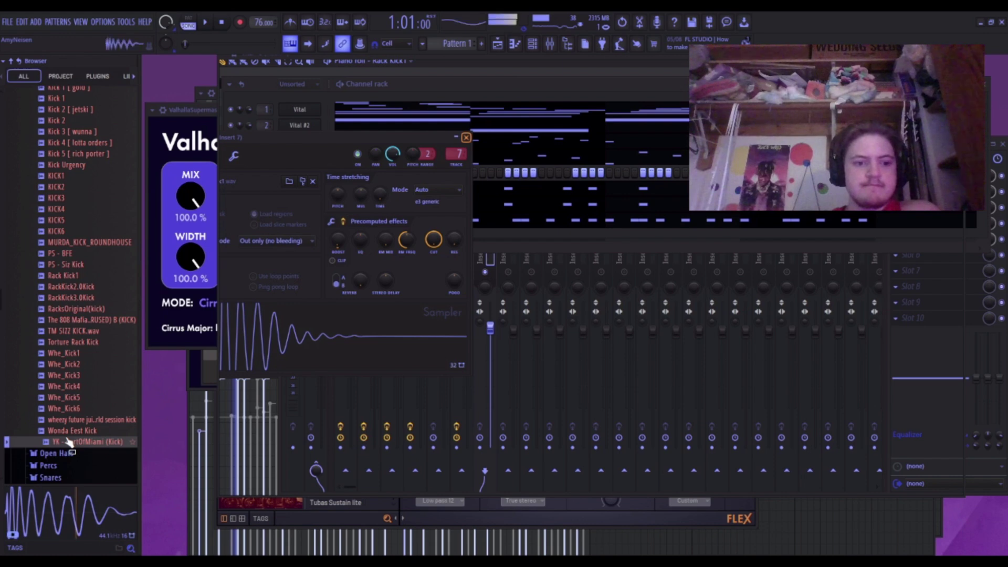
{"action": "left_click_drag", "start_coordinate": [346, 179], "coordinate": [530, 55]}
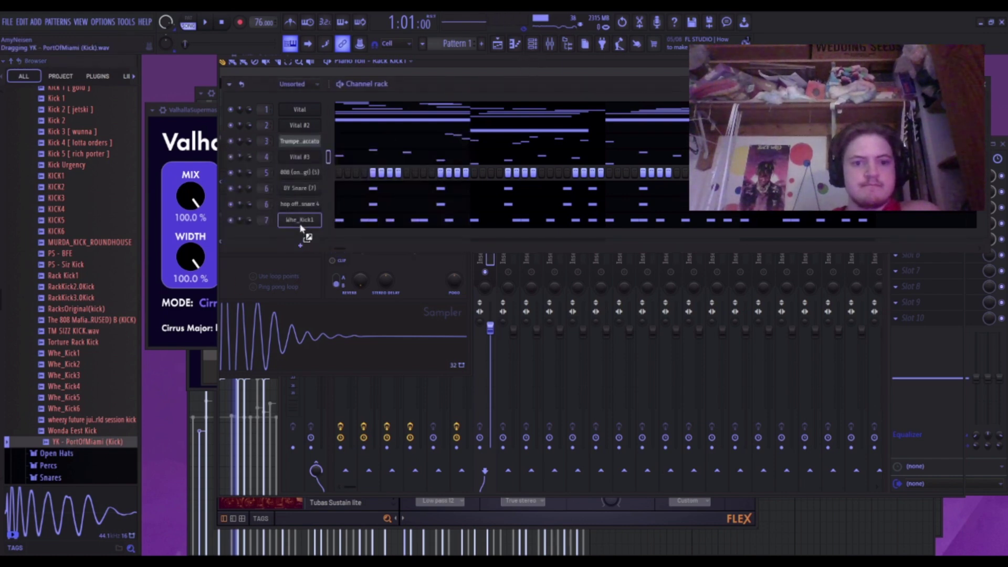
{"action": "left_click", "coordinate": [622, 22]}
Stop the pattern and audition kick samples higher up in the Kicks folder, ending on Boi-1DaKik_2.
{"action": "scroll", "coordinate": [106, 265], "scroll_direction": "up", "scroll_amount": 5}
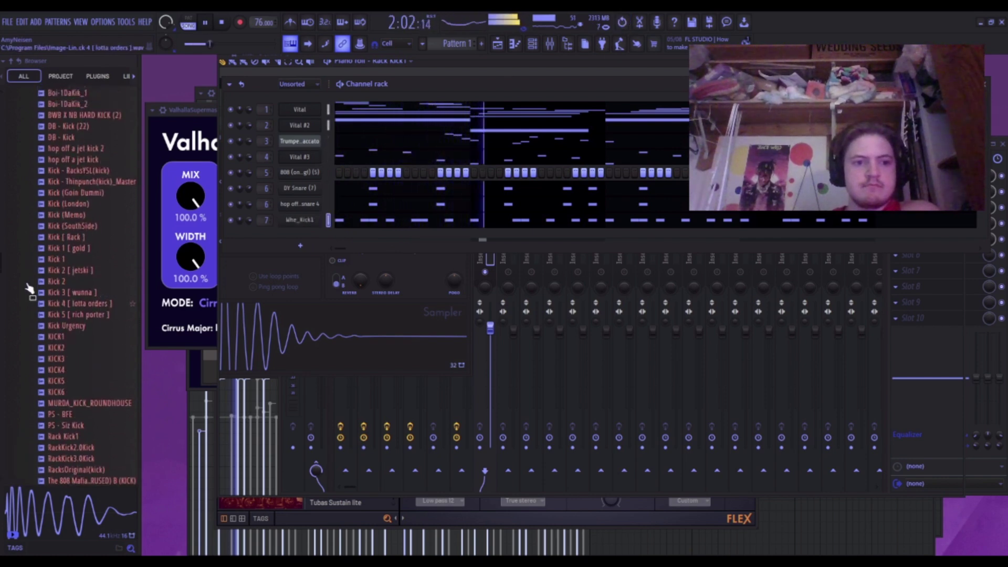
{"action": "scroll", "coordinate": [30, 290], "scroll_direction": "up", "scroll_amount": 4}
{"action": "key", "text": "space"}
{"action": "left_click", "coordinate": [38, 280]}
{"action": "left_click", "coordinate": [50, 256]}
{"action": "left_click", "coordinate": [61, 224]}
{"action": "left_click", "coordinate": [70, 249]}
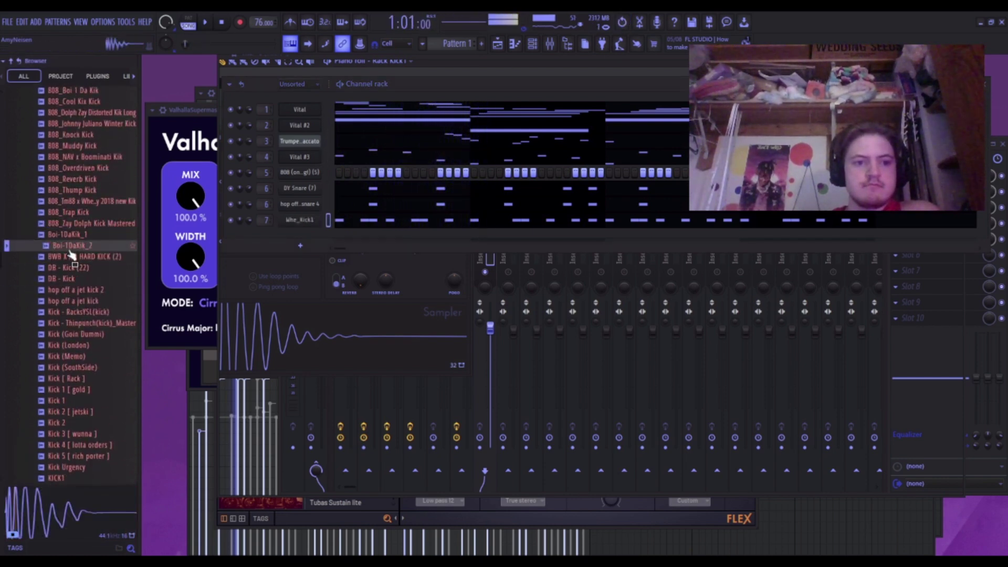
Replace the Whe_Kick1 sample on channel 7 with BWB X NB HARD KICK (2) and play the pattern.
{"action": "left_click_drag", "start_coordinate": [72, 258], "coordinate": [155, 242]}
{"action": "left_click_drag", "start_coordinate": [298, 219], "coordinate": [302, 224]}
{"action": "key", "text": "space"}
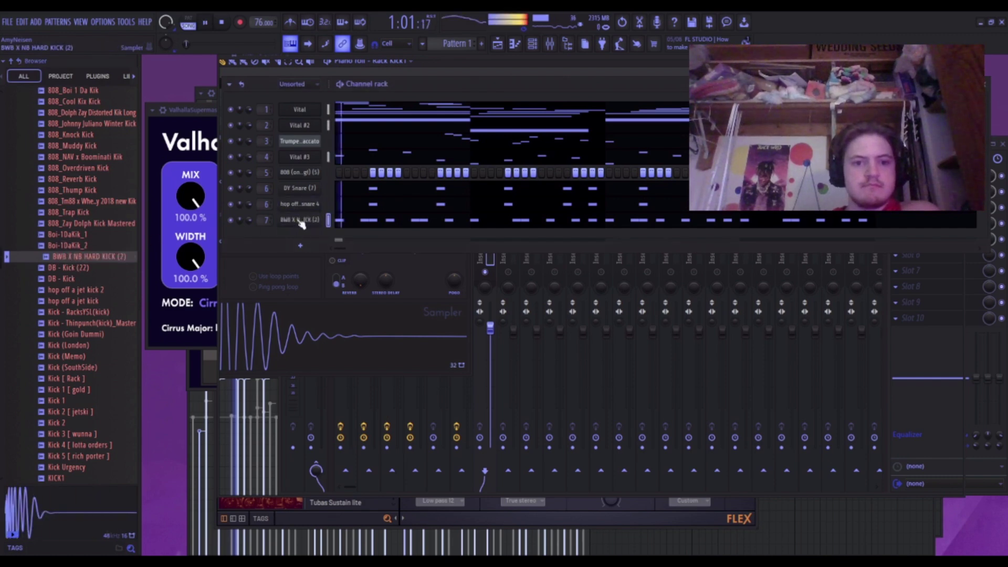
Stop playback and audition the 808 kick samples from 808_Reverb Kick down to 808_Trap Kick.
{"action": "scroll", "coordinate": [73, 268], "scroll_direction": "up", "scroll_amount": 2}
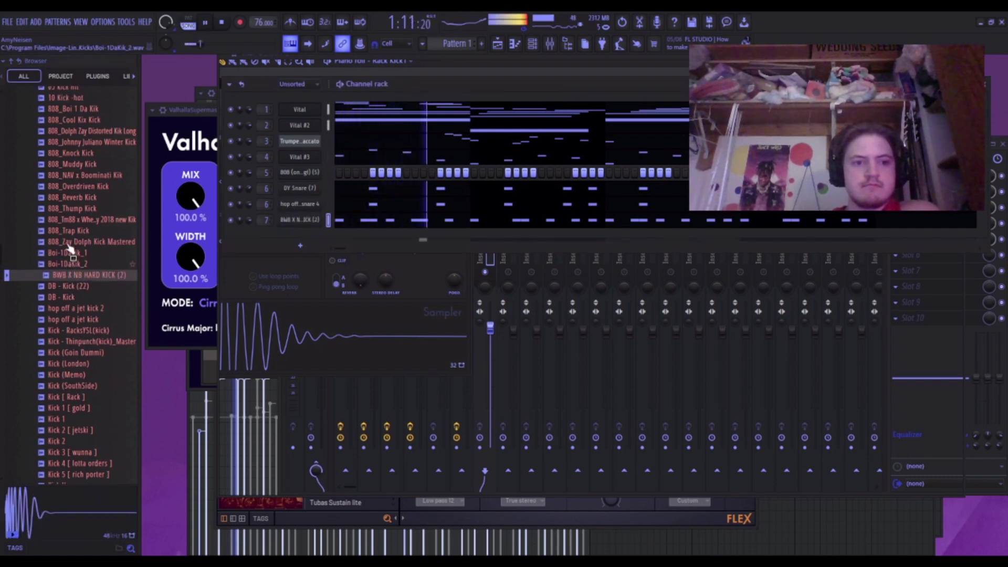
{"action": "key", "text": "space"}
{"action": "left_click", "coordinate": [81, 198]}
{"action": "key", "text": "Down"}
{"action": "key", "text": "Down"}
{"action": "key", "text": "Down"}
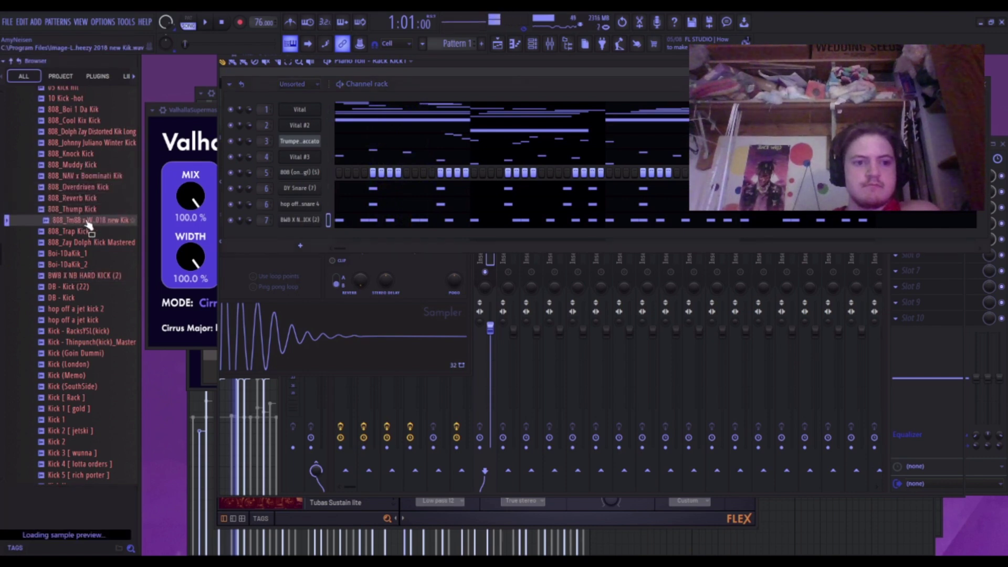
Play the pattern with the mixer shown and sidechain the kick's Insert 7 to Insert 2.
{"action": "left_click", "coordinate": [549, 44]}
{"action": "key", "text": "space"}
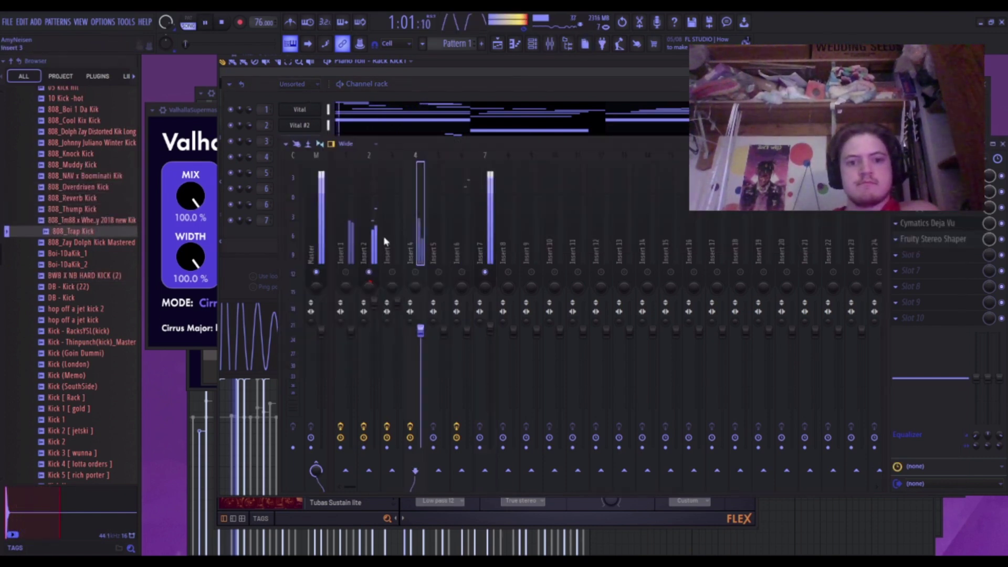
{"action": "left_click", "coordinate": [481, 251]}
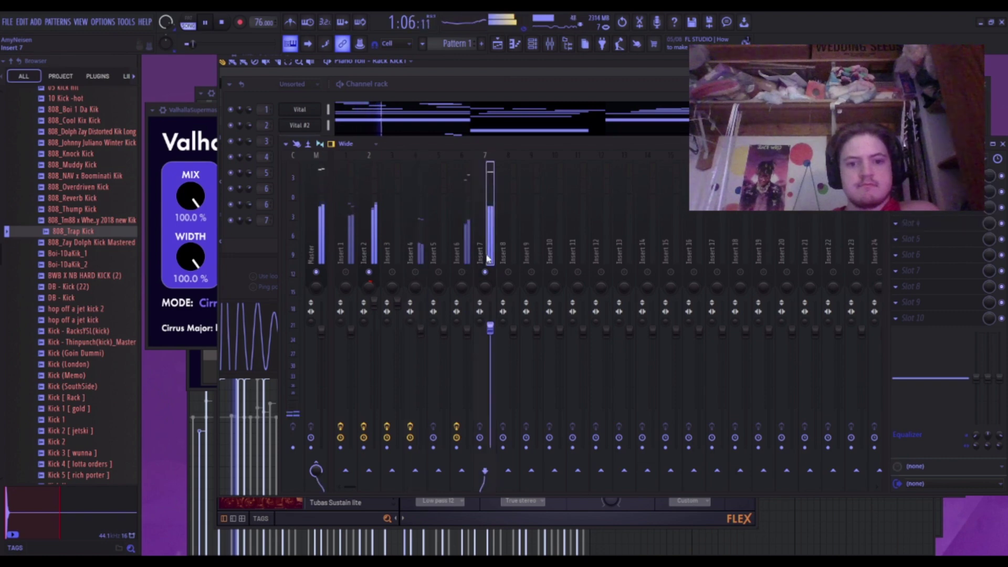
{"action": "left_click", "coordinate": [369, 473]}
Set Insert 2's Fruity Limiter to compressor mode with the threshold at about -21.2 dB and a higher ratio.
{"action": "left_click", "coordinate": [375, 223]}
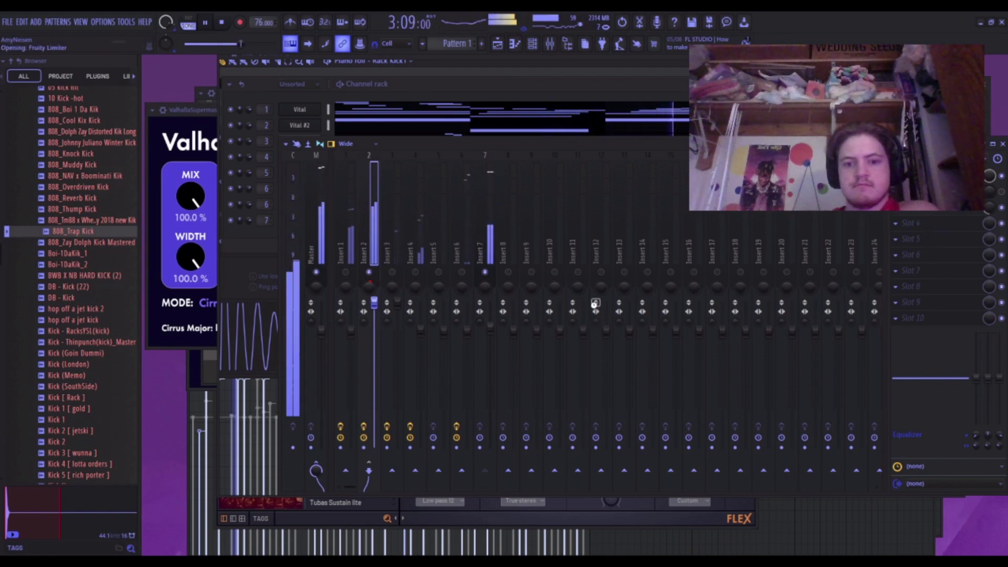
{"action": "left_click", "coordinate": [255, 281]}
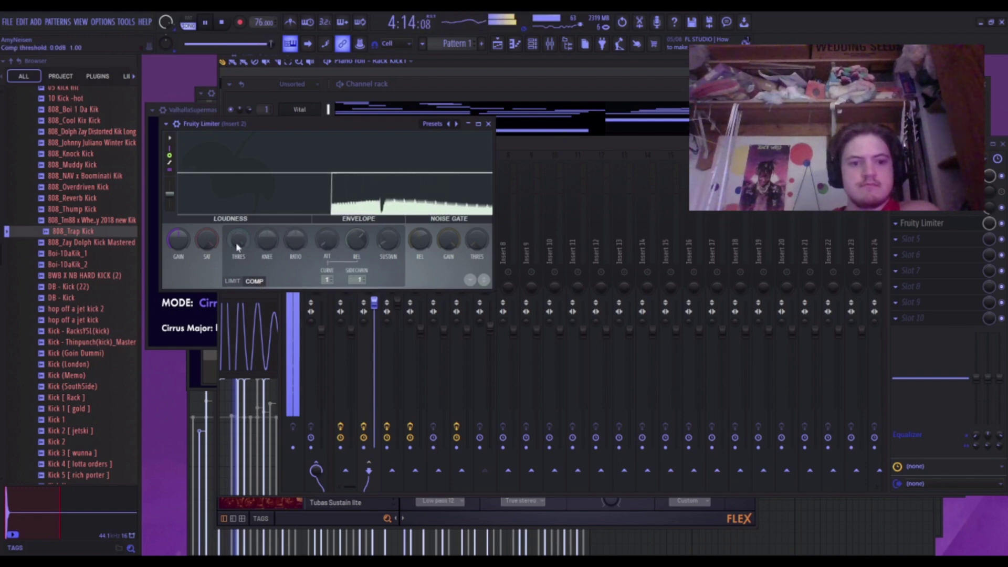
{"action": "left_click_drag", "start_coordinate": [236, 247], "coordinate": [236, 294]}
{"action": "left_click_drag", "start_coordinate": [296, 241], "coordinate": [296, 218]}
{"action": "left_click_drag", "start_coordinate": [238, 241], "coordinate": [237, 240]}
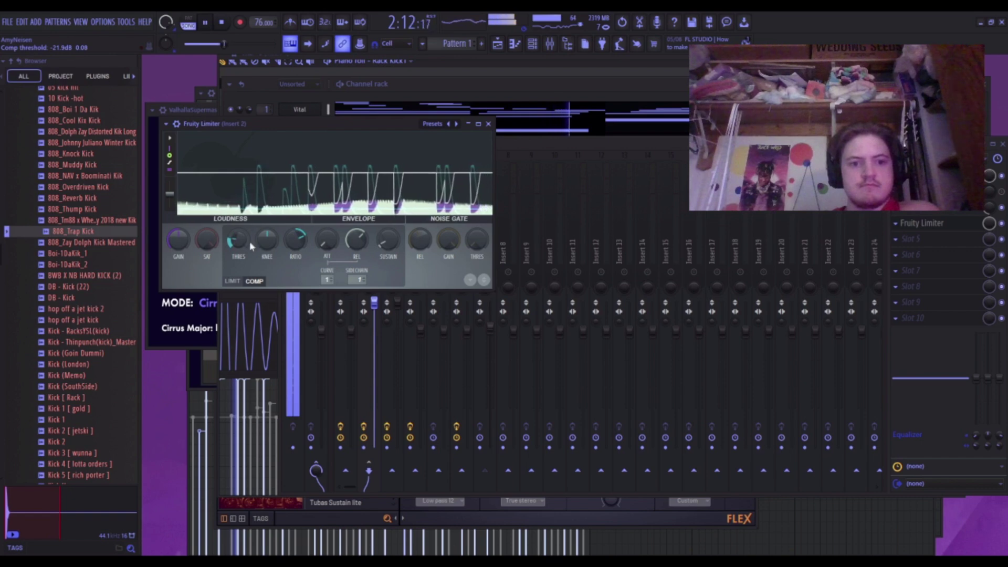
{"action": "left_click_drag", "start_coordinate": [239, 242], "coordinate": [238, 240]}
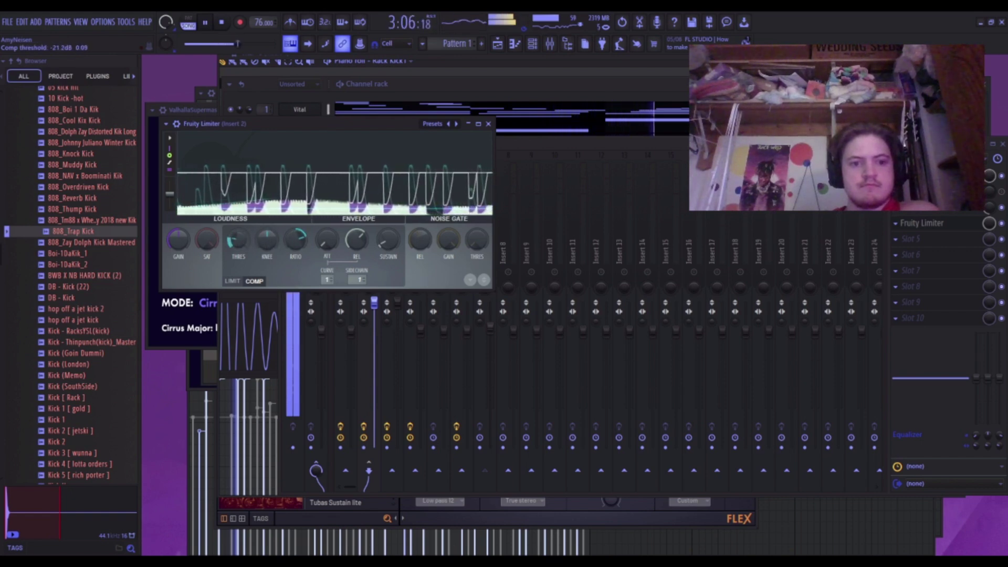
{"action": "left_click", "coordinate": [488, 124]}
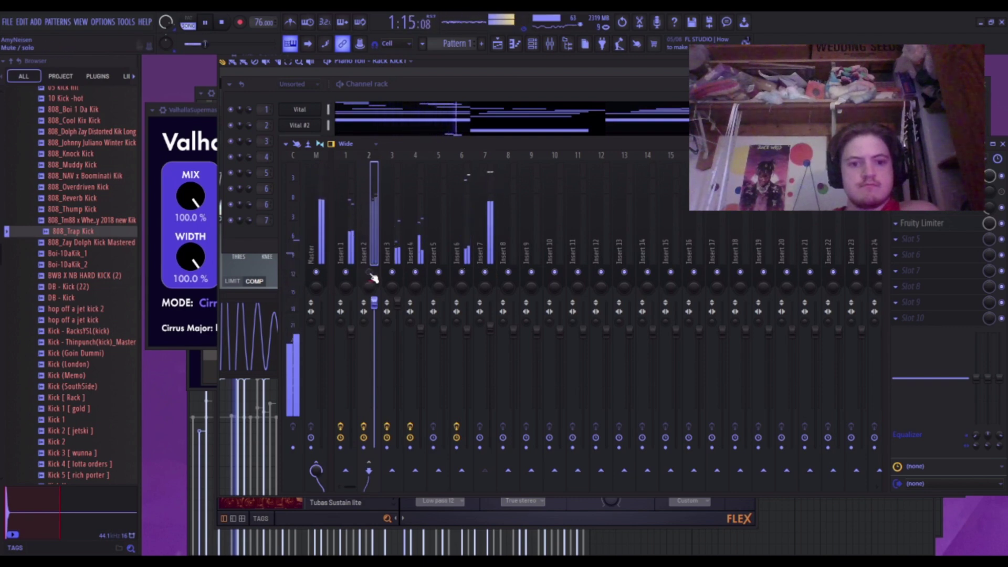
Select Insert 7, stop playback, and preview [Kick] - Rack in the Wheezy drumkit's Kicks folder.
{"action": "left_click", "coordinate": [480, 252]}
{"action": "key", "text": "space"}
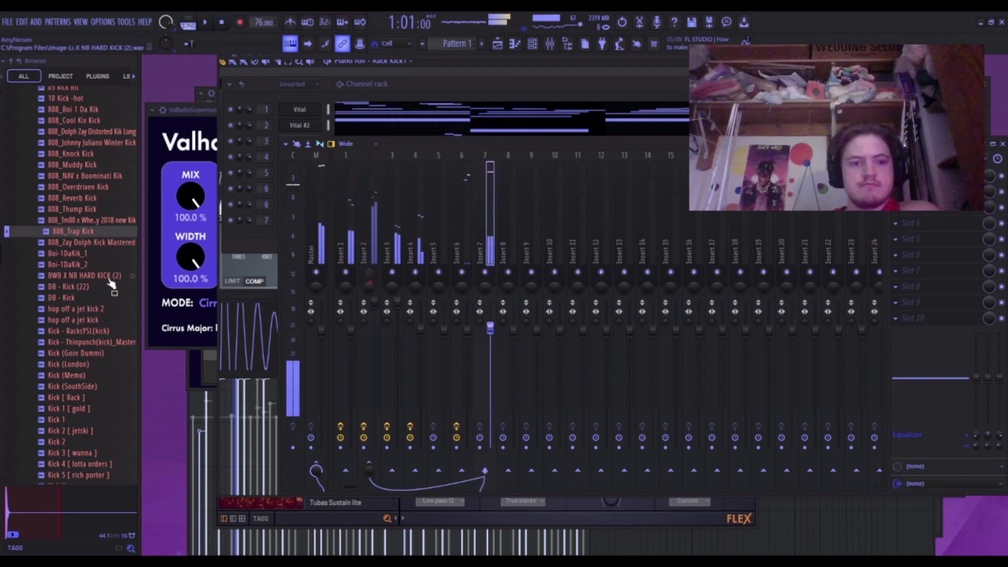
{"action": "left_click_drag", "start_coordinate": [86, 264], "coordinate": [90, 336]}
{"action": "scroll", "coordinate": [89, 343], "scroll_direction": "up", "scroll_amount": 8}
{"action": "left_click", "coordinate": [80, 317]}
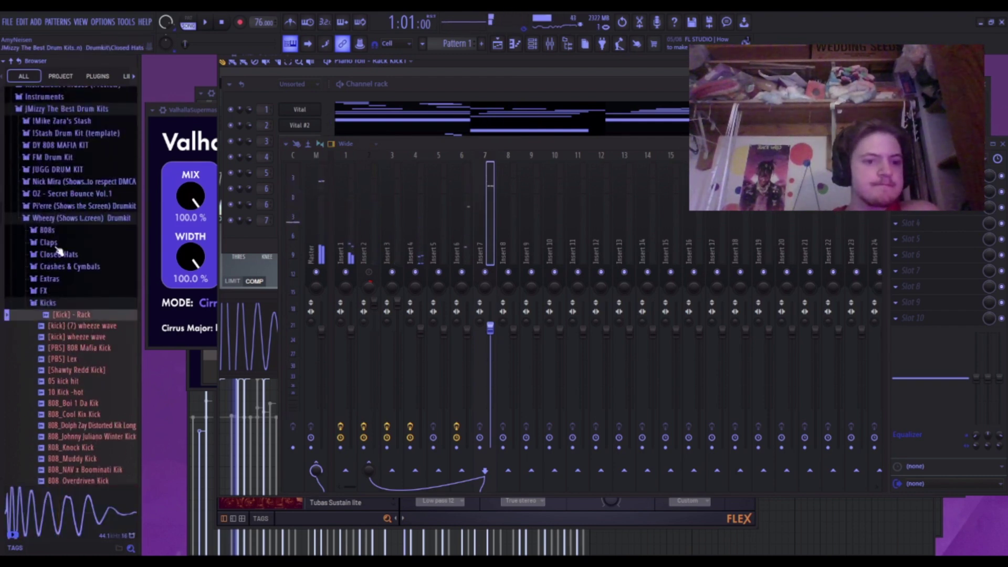
Audition the (SXJ) Kick samples in the JUGG DRUM KIT's Kicks folder, ending on (SXJ) Kick (2).
{"action": "left_click", "coordinate": [63, 169]}
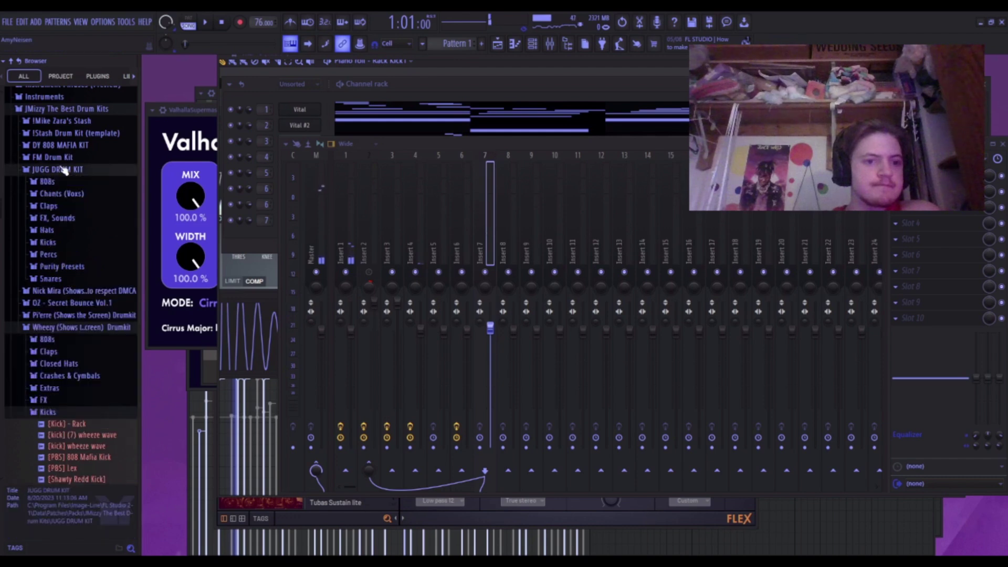
{"action": "left_click", "coordinate": [45, 242]}
{"action": "left_click", "coordinate": [44, 241]}
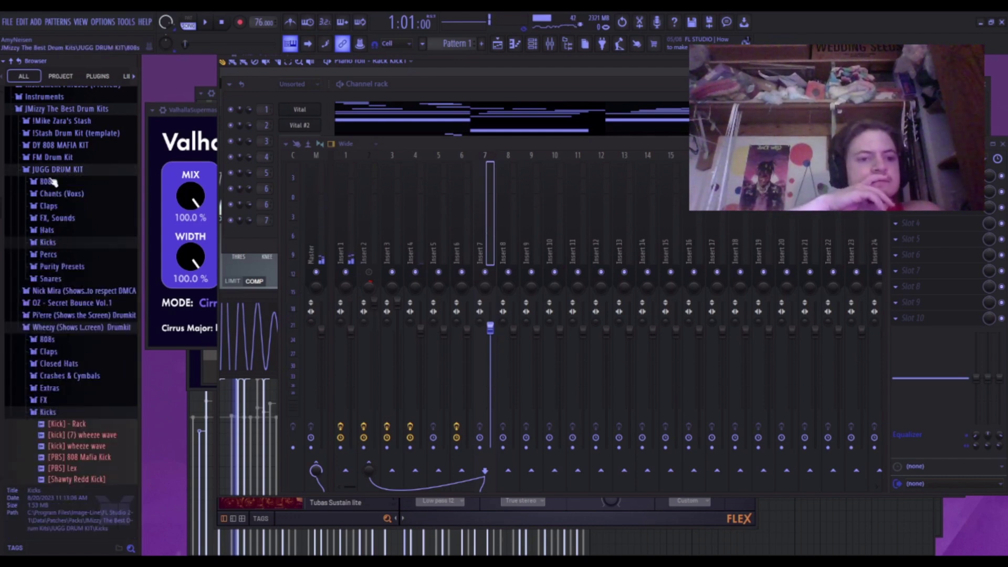
{"action": "left_click", "coordinate": [53, 244]}
{"action": "left_click", "coordinate": [55, 255]}
{"action": "left_click", "coordinate": [55, 266]}
{"action": "left_click", "coordinate": [56, 277]}
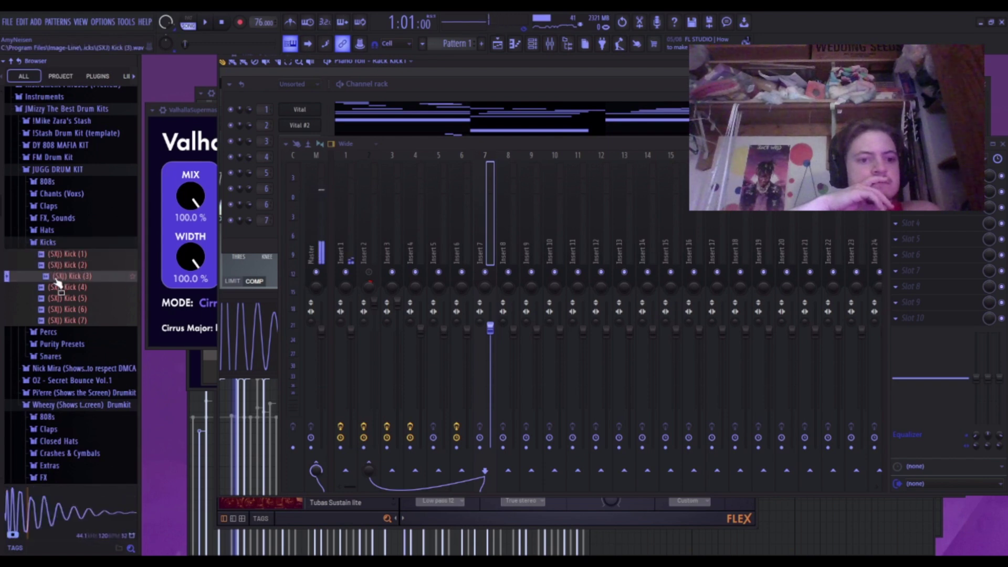
{"action": "left_click", "coordinate": [58, 288]}
{"action": "left_click", "coordinate": [58, 299]}
{"action": "left_click", "coordinate": [59, 310]}
{"action": "left_click", "coordinate": [63, 267]}
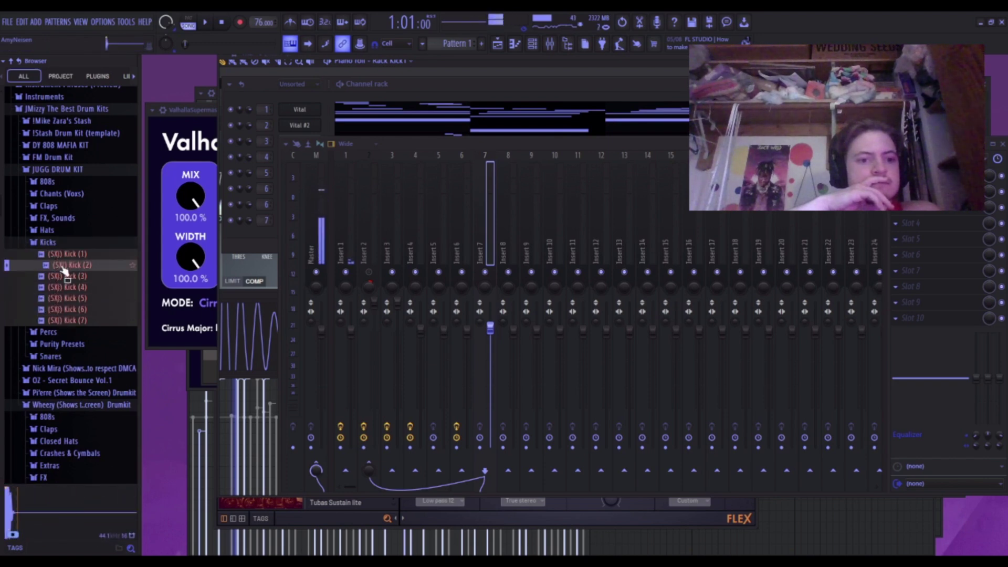
Replace the channel 7 kick sample with (SXJ) Kick (2) and close its sampler window.
{"action": "left_click", "coordinate": [537, 48]}
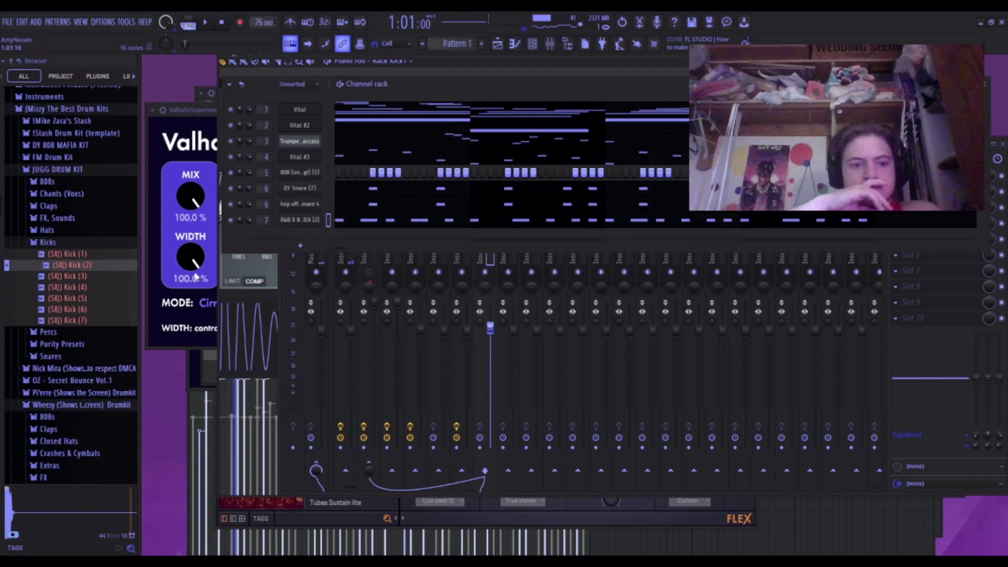
{"action": "left_click", "coordinate": [317, 220]}
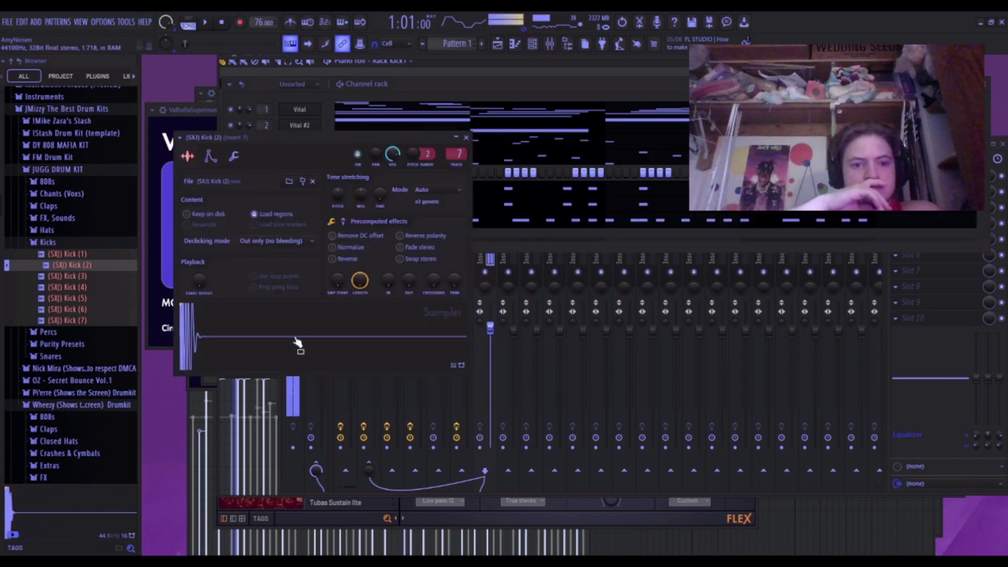
{"action": "left_click", "coordinate": [466, 138]}
Play the pattern, check Insert 2 and Insert 7 in the mixer, and collapse the JUGG DRUM KIT's Kicks folder.
{"action": "left_click", "coordinate": [287, 457]}
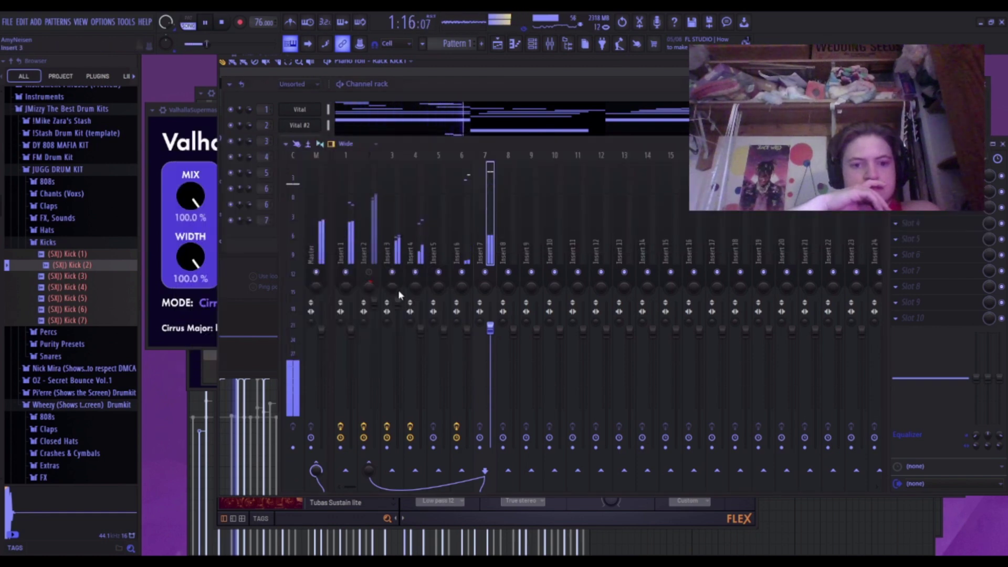
{"action": "left_click", "coordinate": [372, 232]}
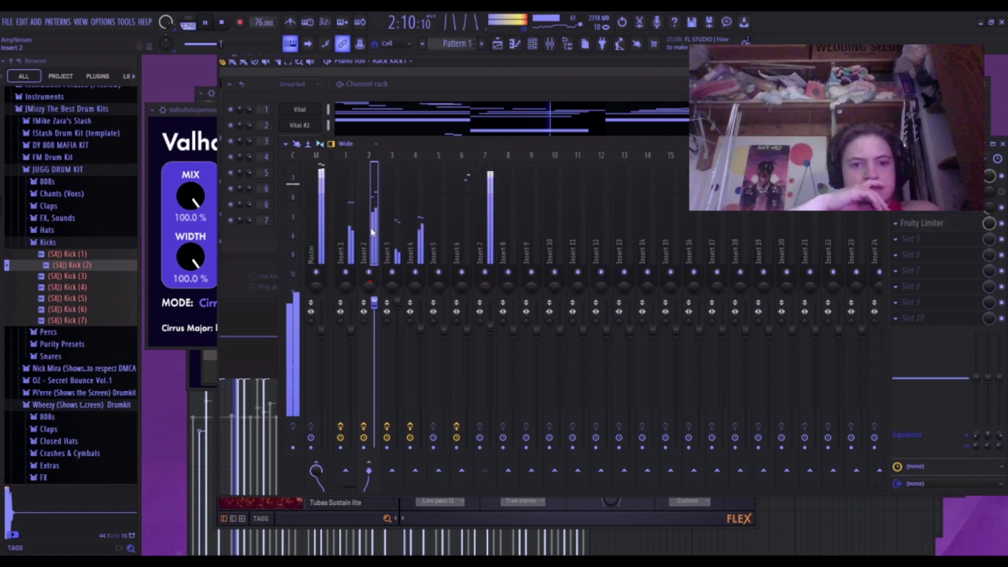
{"action": "left_click", "coordinate": [480, 239]}
{"action": "left_click", "coordinate": [1002, 144]}
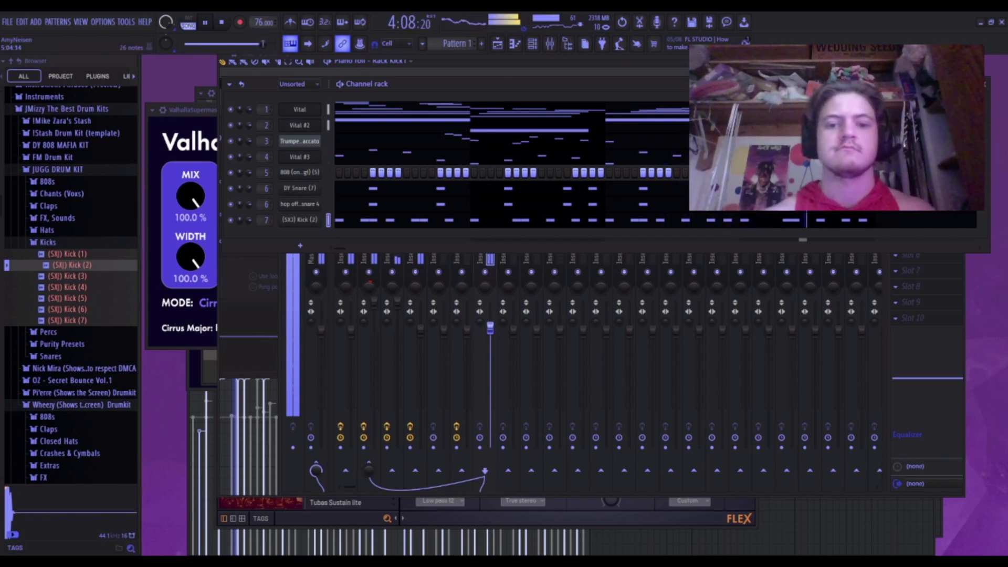
{"action": "left_click", "coordinate": [47, 242]}
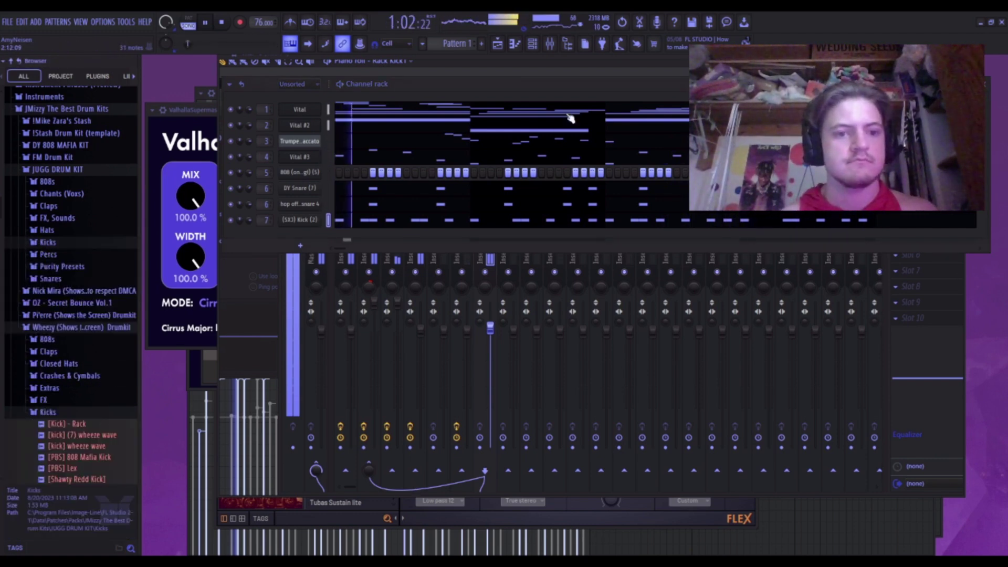
{"action": "left_click", "coordinate": [550, 46]}
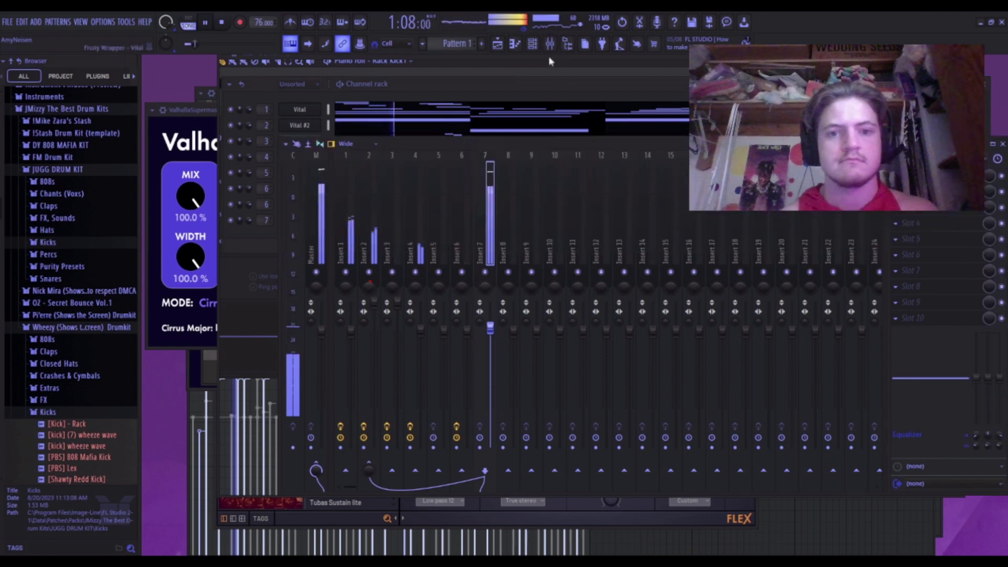
Solo Insert 4, bring the other mixer tracks back in, and restart the pattern.
{"action": "right_click", "coordinate": [415, 271]}
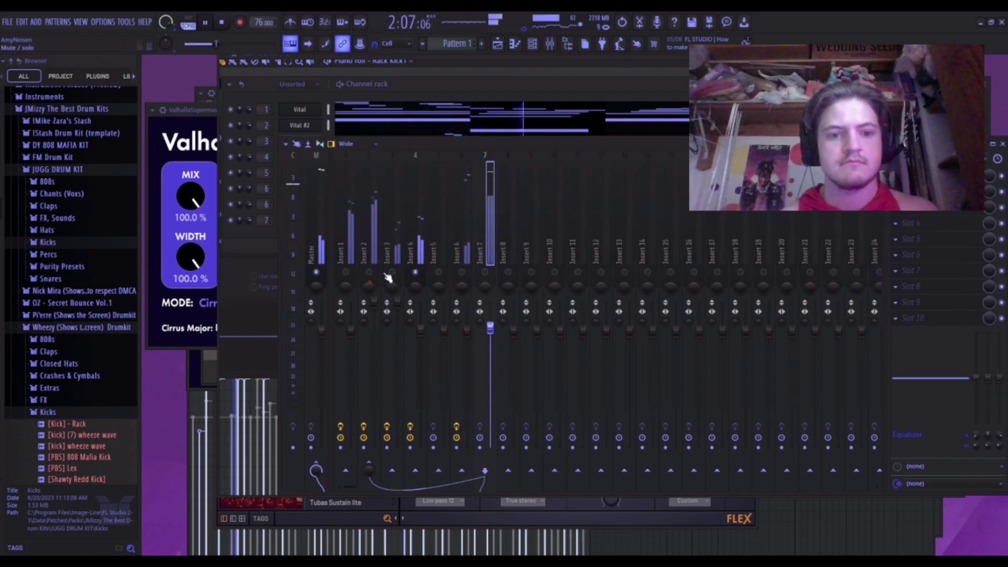
{"action": "right_click", "coordinate": [391, 271]}
{"action": "key", "text": "space"}
{"action": "key", "text": "space"}
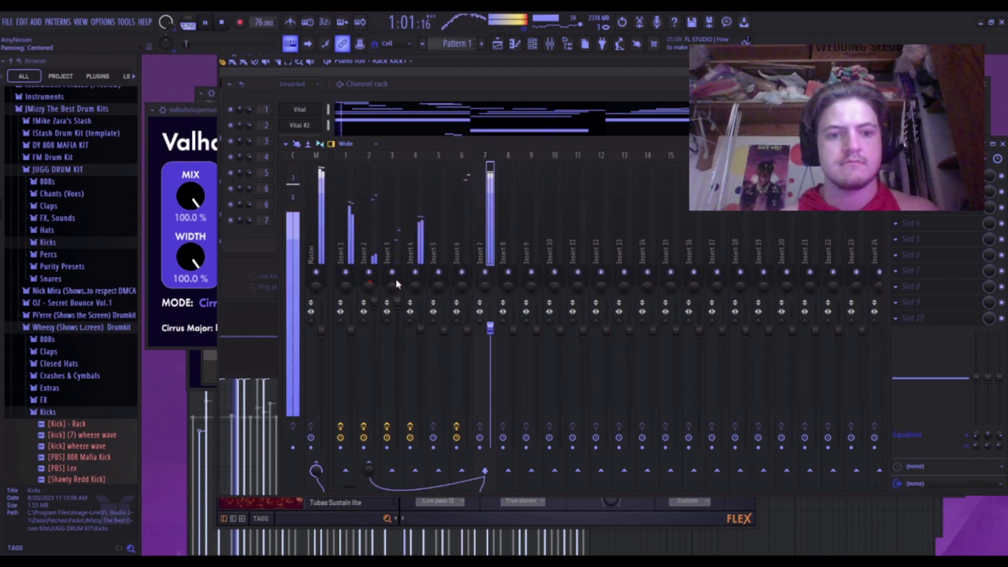
Audition the (SXJ) Hats samples in the JUGG DRUM KIT while the pattern plays, and collapse the kit.
{"action": "left_click", "coordinate": [259, 233]}
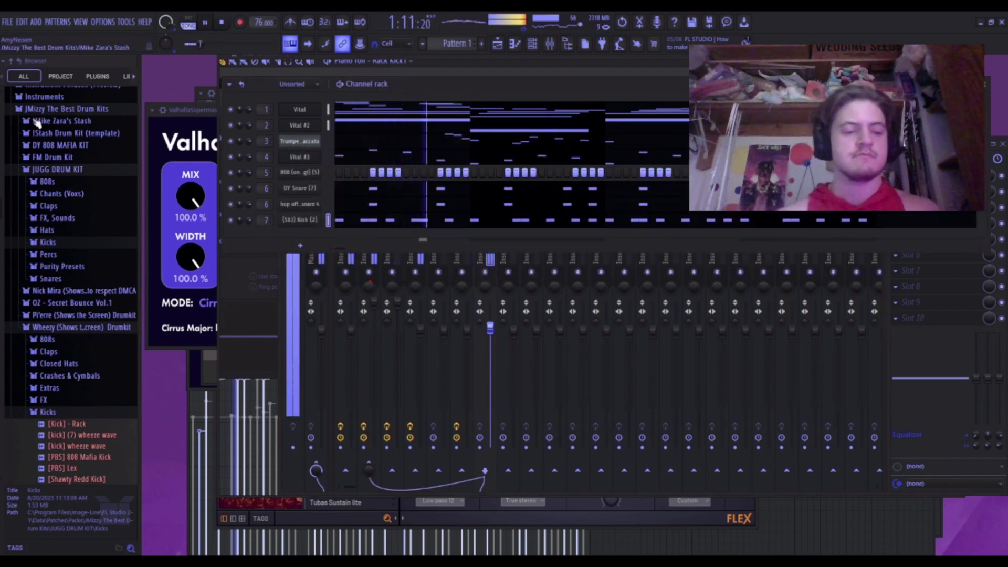
{"action": "left_click", "coordinate": [47, 230]}
{"action": "left_click", "coordinate": [68, 264]}
{"action": "left_click", "coordinate": [56, 275]}
{"action": "left_click", "coordinate": [57, 286]}
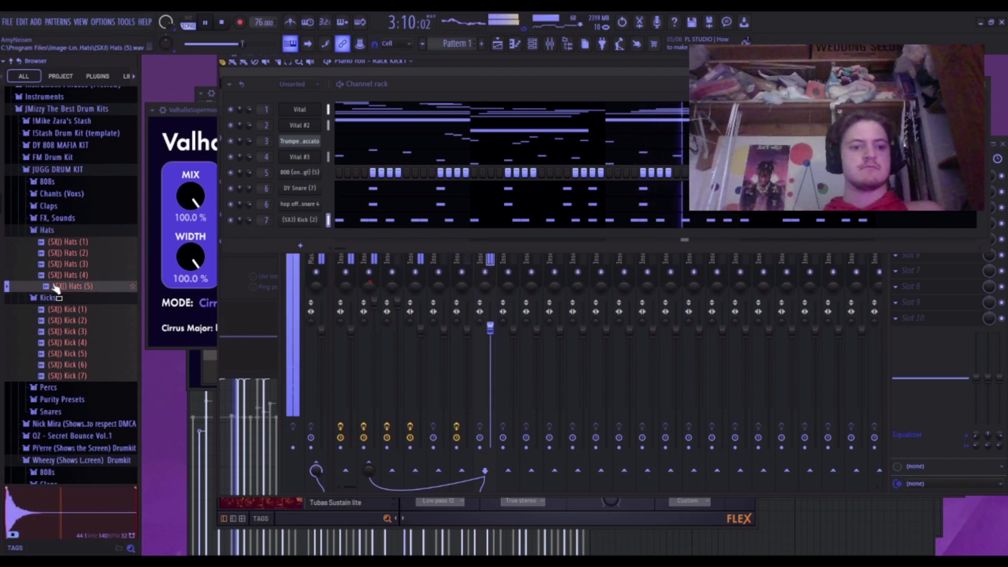
{"action": "left_click", "coordinate": [58, 253]}
{"action": "left_click", "coordinate": [56, 242]}
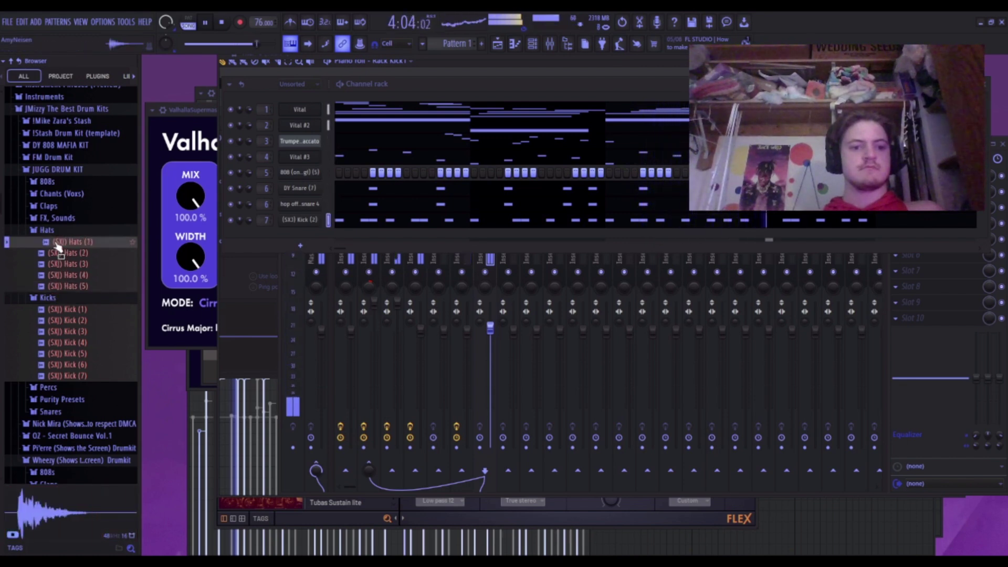
{"action": "left_click", "coordinate": [52, 230]}
{"action": "left_click", "coordinate": [51, 170]}
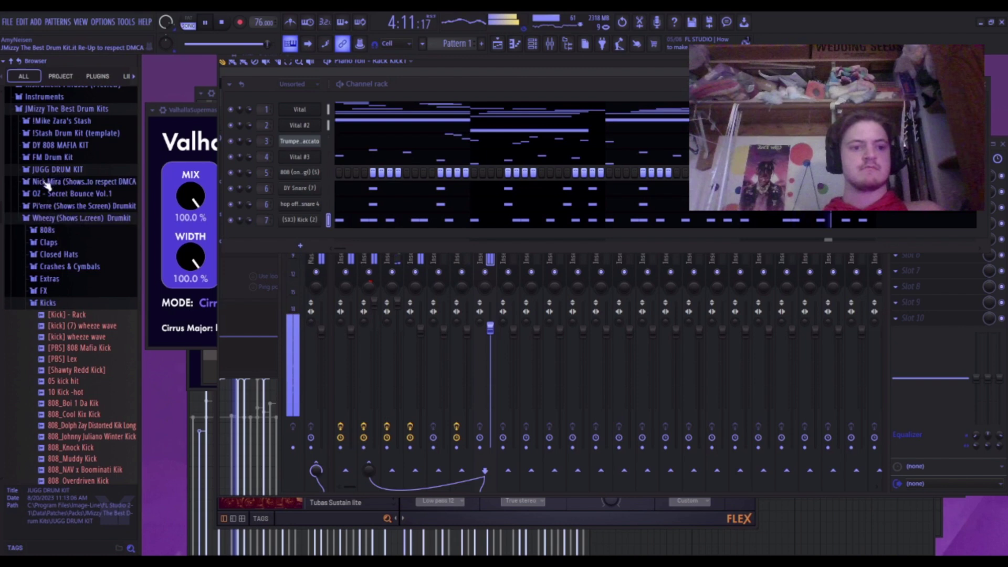
Collapse the Wheezy drum kit's Kicks folder, open its Closed Hats folder and audition 07 hat closed hit.
{"action": "left_click", "coordinate": [46, 220]}
{"action": "left_click", "coordinate": [50, 219]}
{"action": "left_click", "coordinate": [51, 219]}
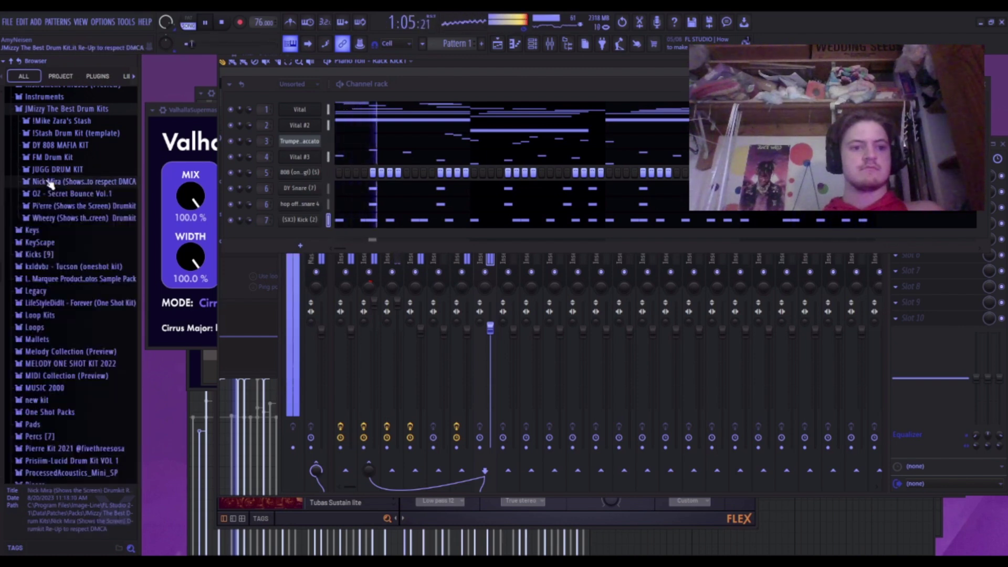
{"action": "left_click", "coordinate": [51, 219]}
{"action": "left_click", "coordinate": [56, 303]}
{"action": "left_click", "coordinate": [61, 256]}
{"action": "left_click", "coordinate": [64, 356]}
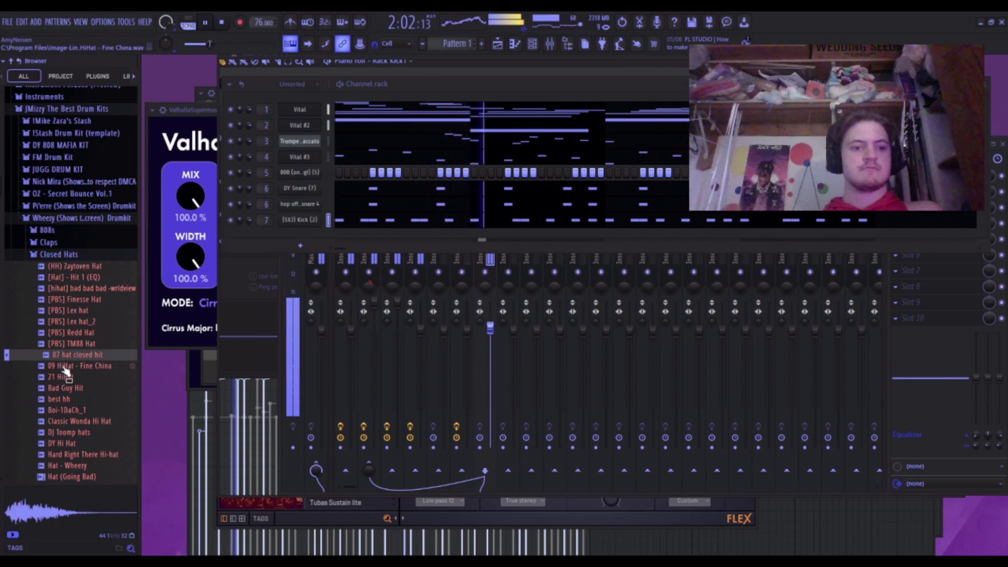
Audition the Wheezy kit's closed hats from Classic Wonda Hi Hat down to HH against the playing pattern.
{"action": "scroll", "coordinate": [64, 367], "scroll_direction": "down", "scroll_amount": 4}
{"action": "left_click", "coordinate": [77, 224]}
{"action": "left_click", "coordinate": [77, 234]}
{"action": "left_click", "coordinate": [75, 245]}
{"action": "left_click", "coordinate": [74, 256]}
{"action": "left_click", "coordinate": [75, 268]}
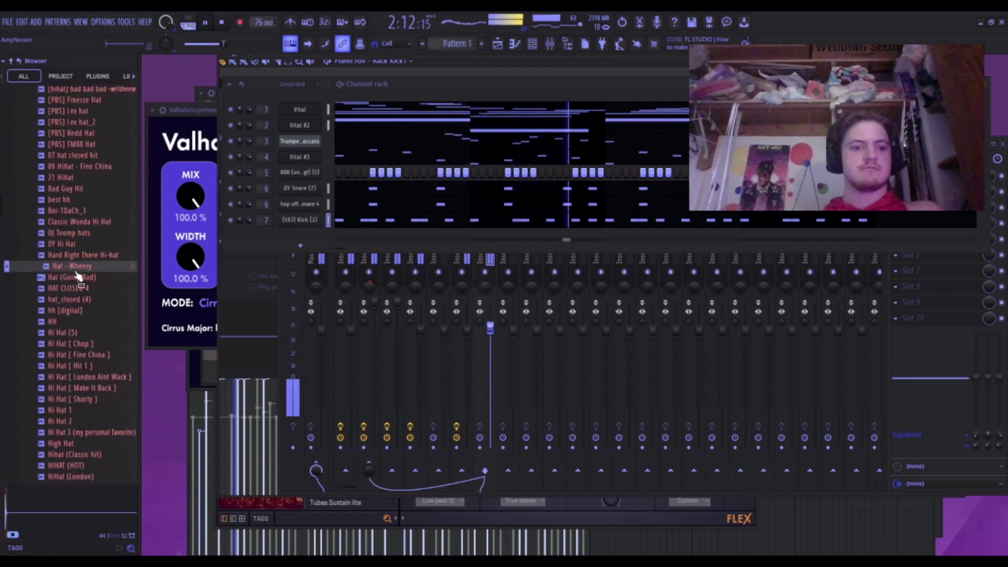
{"action": "left_click", "coordinate": [76, 279]}
{"action": "left_click", "coordinate": [75, 289]}
{"action": "left_click", "coordinate": [75, 300]}
{"action": "left_click", "coordinate": [74, 311]}
{"action": "left_click", "coordinate": [73, 323]}
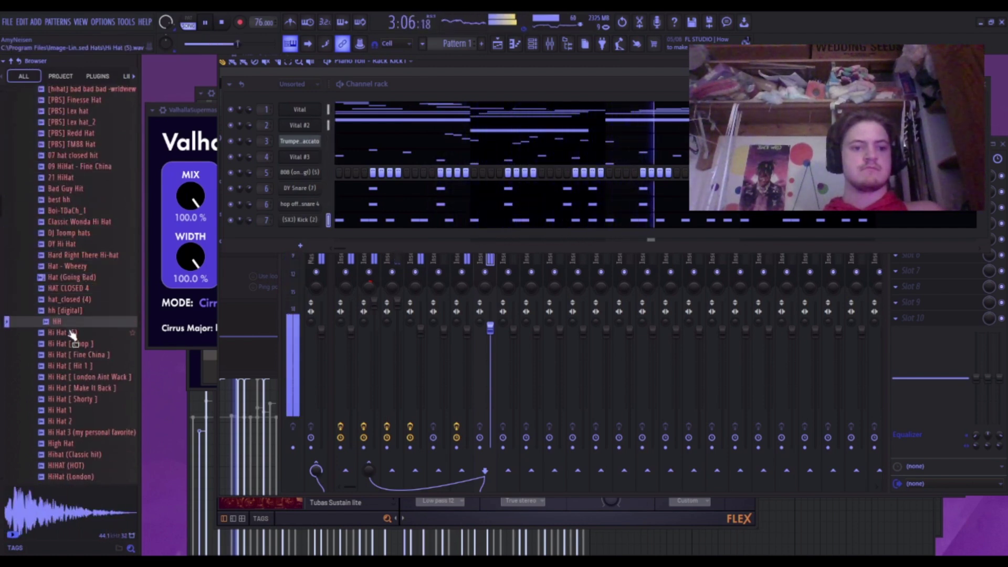
Audition the samples from Hi Hat (5) to Hi Hat [London Aint Wack], replaying the Fine China and Hit 1 hats.
{"action": "left_click", "coordinate": [73, 333]}
{"action": "left_click", "coordinate": [70, 344]}
{"action": "left_click", "coordinate": [68, 355]}
{"action": "left_click", "coordinate": [65, 366]}
{"action": "left_click", "coordinate": [63, 377]}
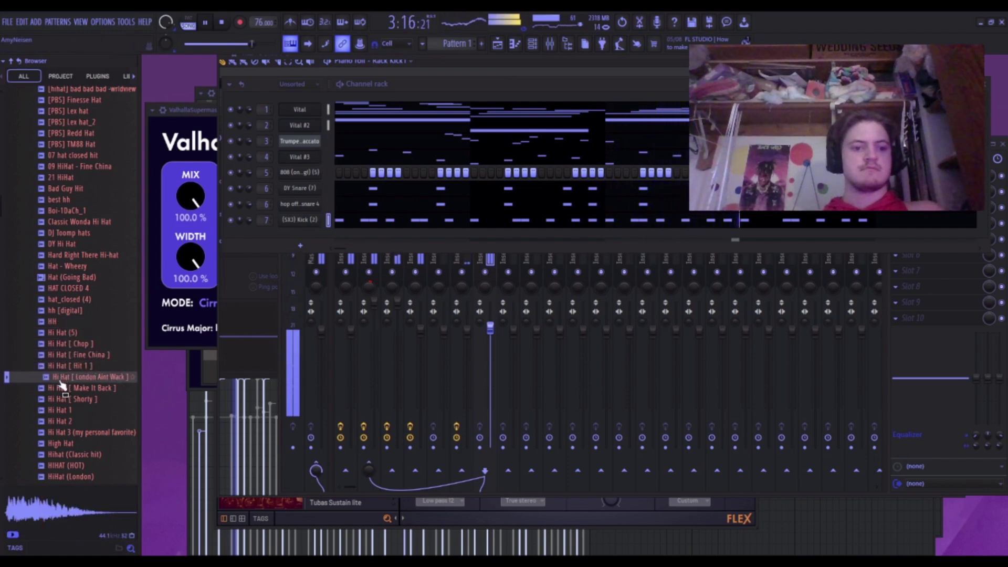
{"action": "left_click", "coordinate": [62, 369]}
{"action": "left_click", "coordinate": [65, 358]}
{"action": "left_click", "coordinate": [63, 369]}
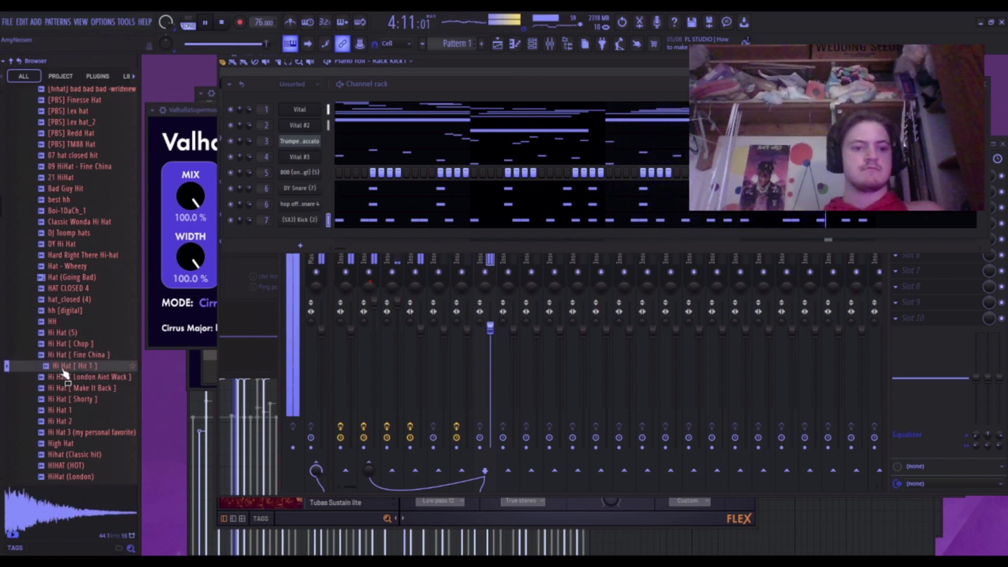
Continue auditioning the closed hats from Hi Hat [London Aint Wack] down to HIHAT (HOT).
{"action": "left_click", "coordinate": [62, 376]}
{"action": "left_click", "coordinate": [62, 387]}
{"action": "left_click", "coordinate": [61, 399]}
{"action": "left_click", "coordinate": [59, 410]}
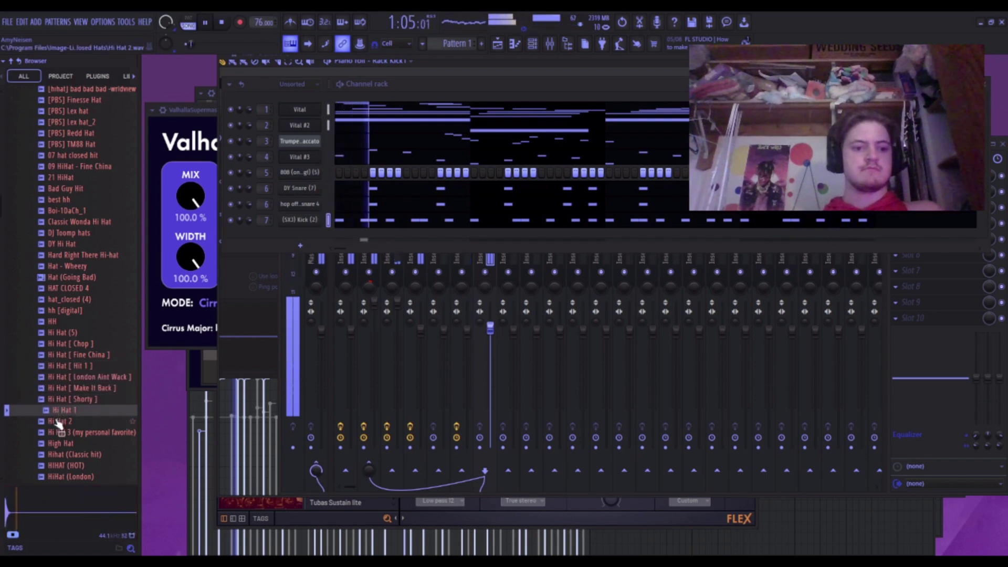
{"action": "left_click", "coordinate": [59, 421]}
{"action": "left_click", "coordinate": [64, 432]}
{"action": "left_click", "coordinate": [69, 443]}
{"action": "left_click", "coordinate": [77, 454]}
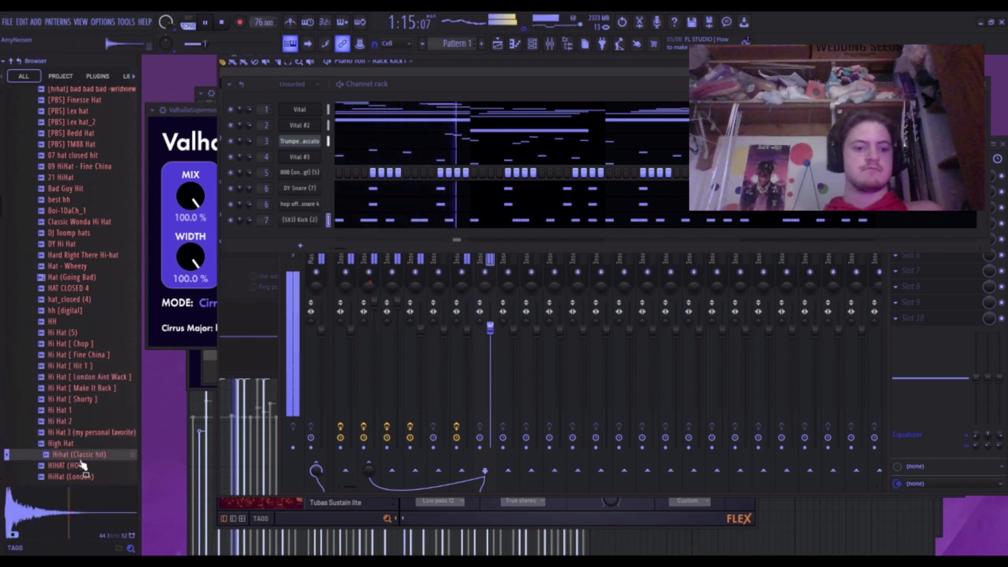
{"action": "left_click", "coordinate": [83, 465]}
Add the High Hat sample as a new channel below (SXJ) Kick (2) and fill its steps with hits.
{"action": "left_click", "coordinate": [91, 445]}
{"action": "mouse_move", "coordinate": [91, 445]}
{"action": "left_mouse_down"}
{"action": "mouse_move", "coordinate": [316, 274]}
{"action": "mouse_move", "coordinate": [326, 233]}
{"action": "mouse_move", "coordinate": [802, 271]}
{"action": "left_mouse_up"}
{"action": "key", "text": "space"}
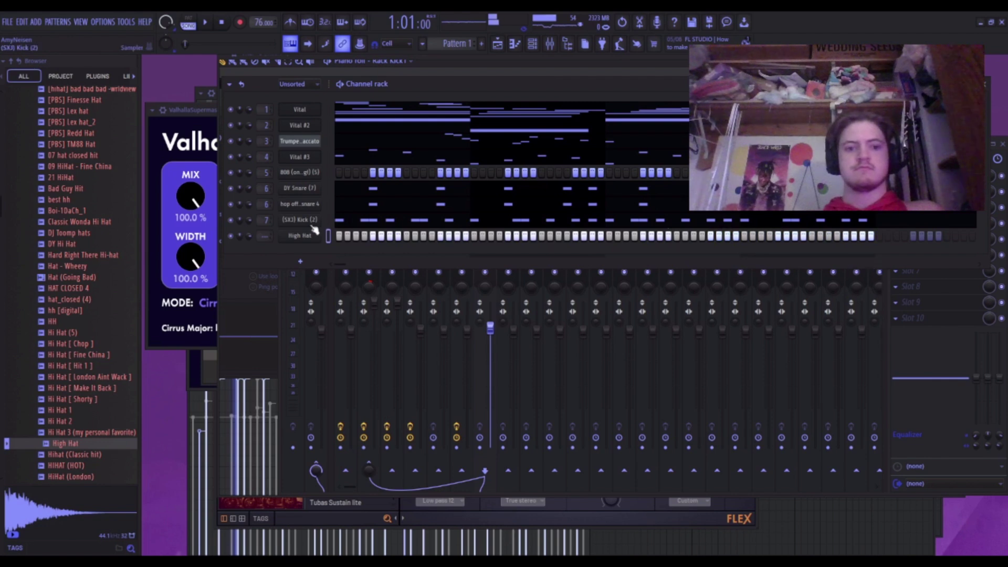
Enable the High Hat channel's volume envelope with a 0% release time and play through its notes in the piano roll.
{"action": "left_click", "coordinate": [309, 234]}
{"action": "left_click", "coordinate": [223, 169]}
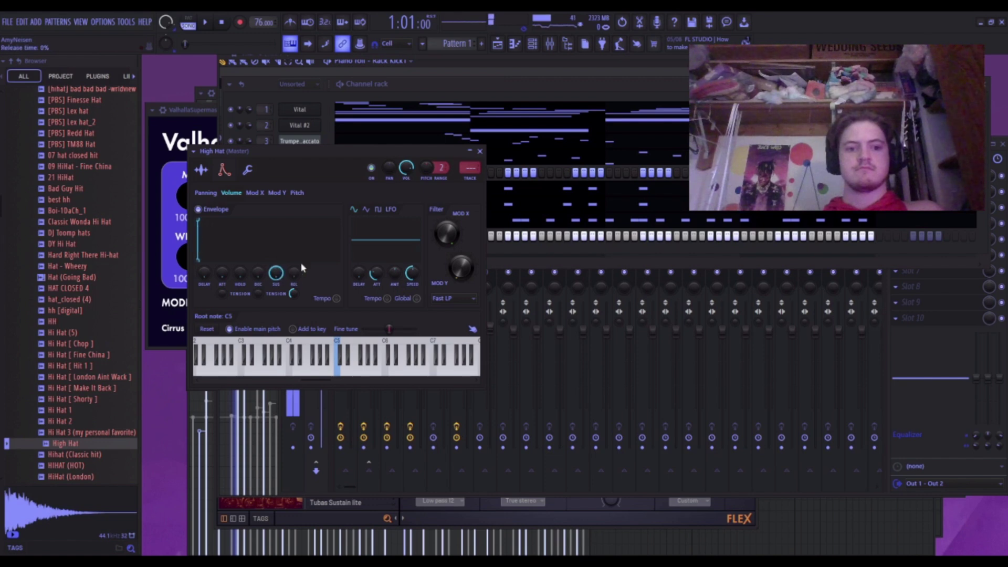
{"action": "left_click", "coordinate": [516, 45]}
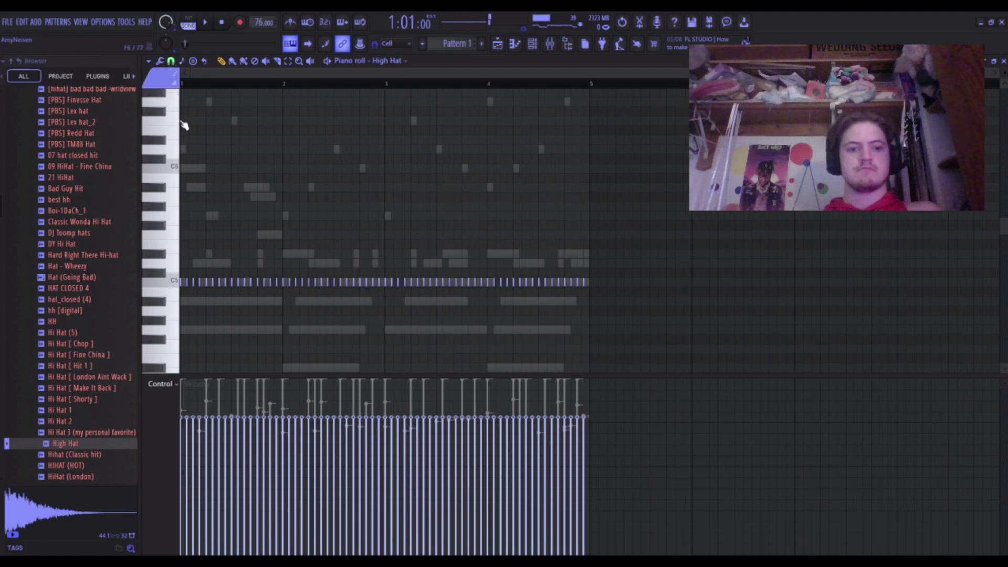
{"action": "key", "text": "space"}
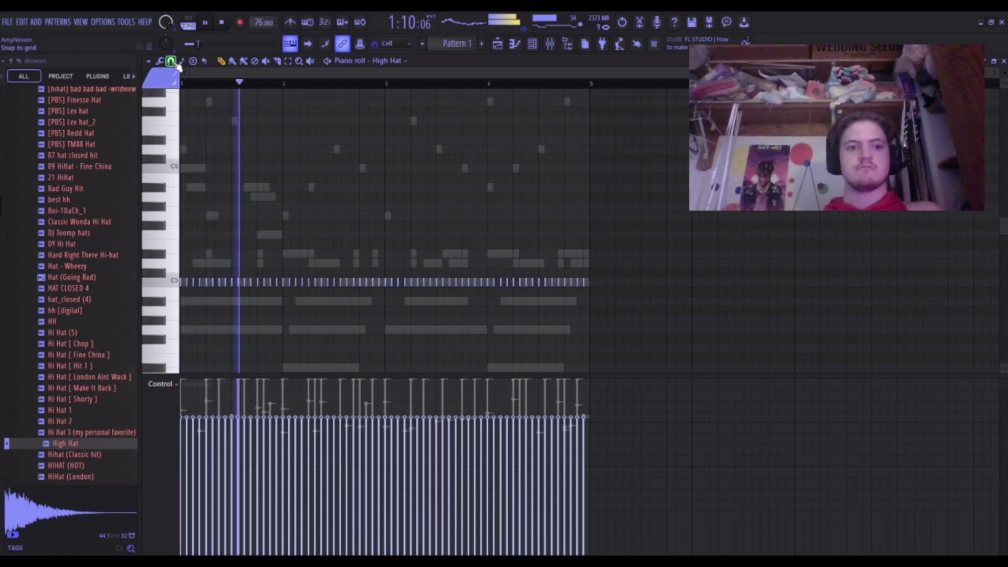
{"action": "left_click", "coordinate": [1003, 61]}
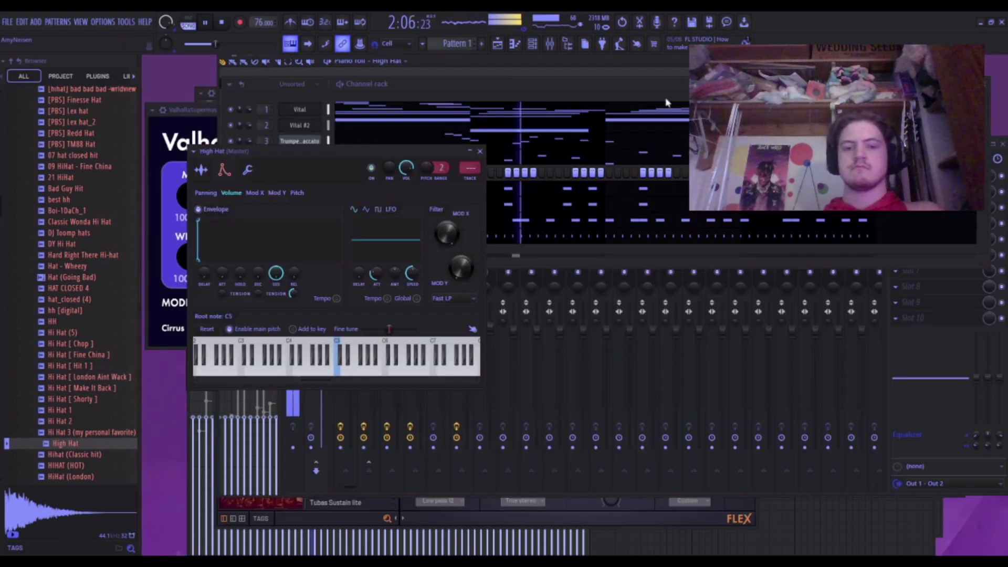
Play back the (SXJ) Kick (2) notes in the piano roll and switch to the DY Snare (7) notes.
{"action": "left_click", "coordinate": [546, 47]}
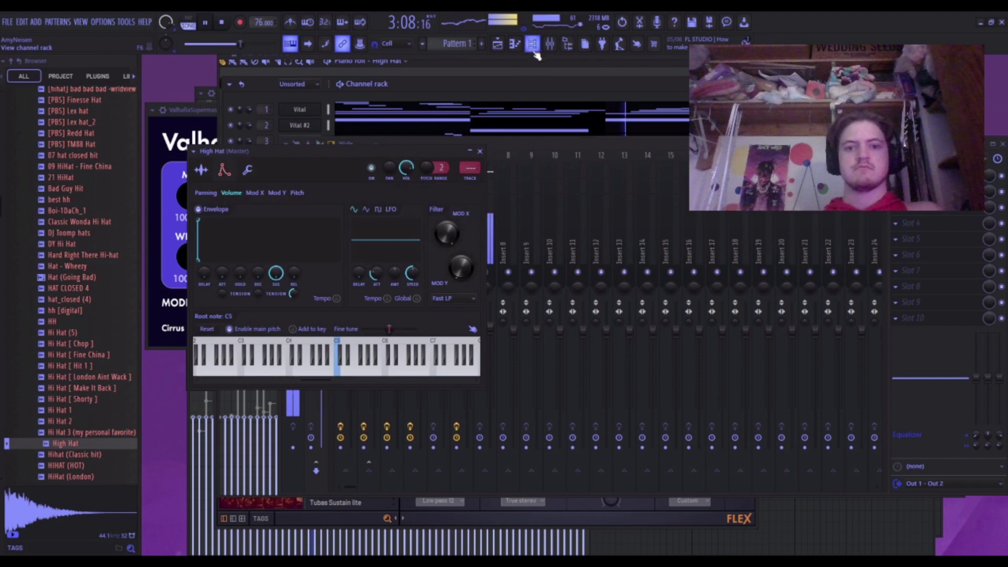
{"action": "left_click", "coordinate": [532, 46]}
{"action": "left_click", "coordinate": [377, 225]}
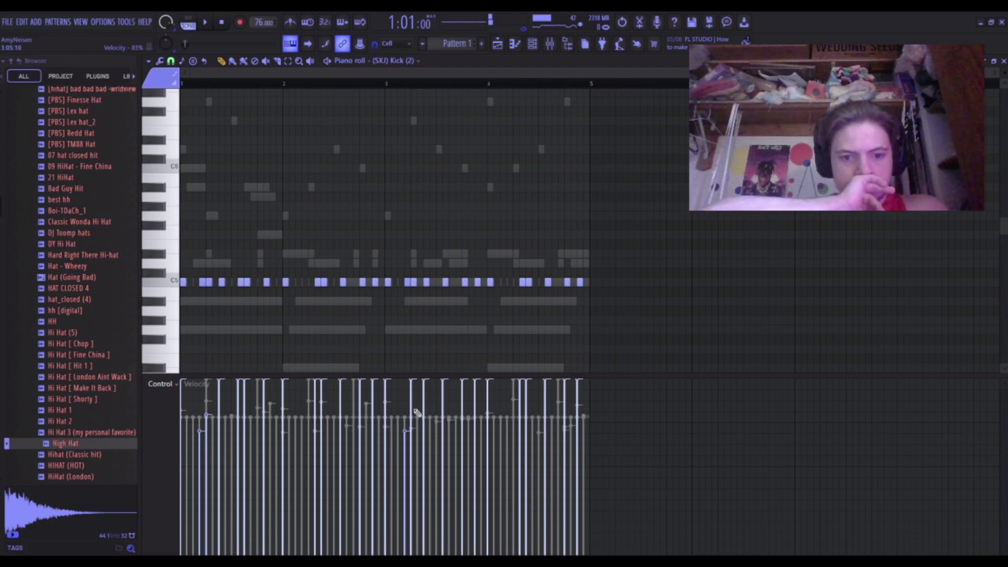
{"action": "key", "text": "space"}
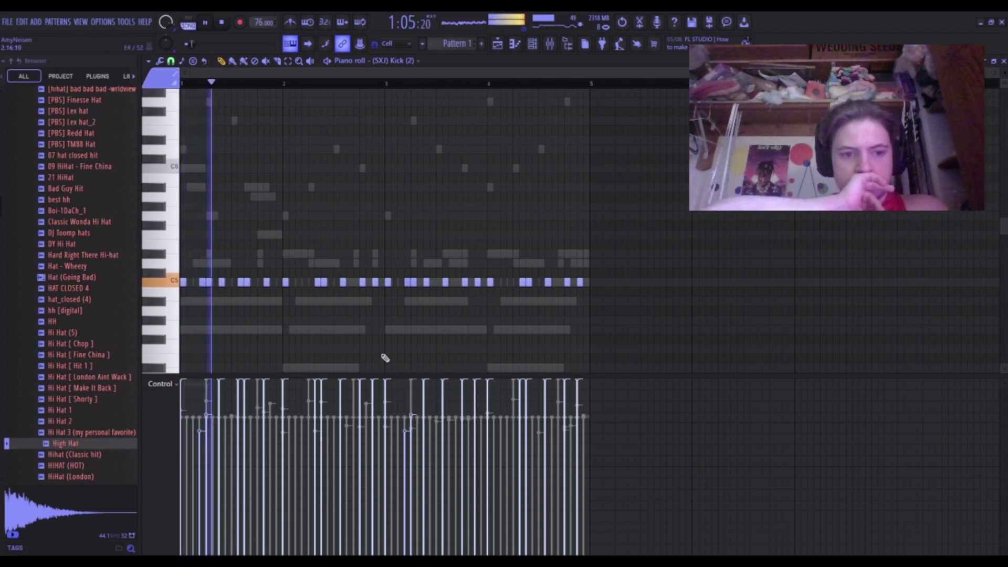
{"action": "key", "text": "space"}
{"action": "key", "text": "space"}
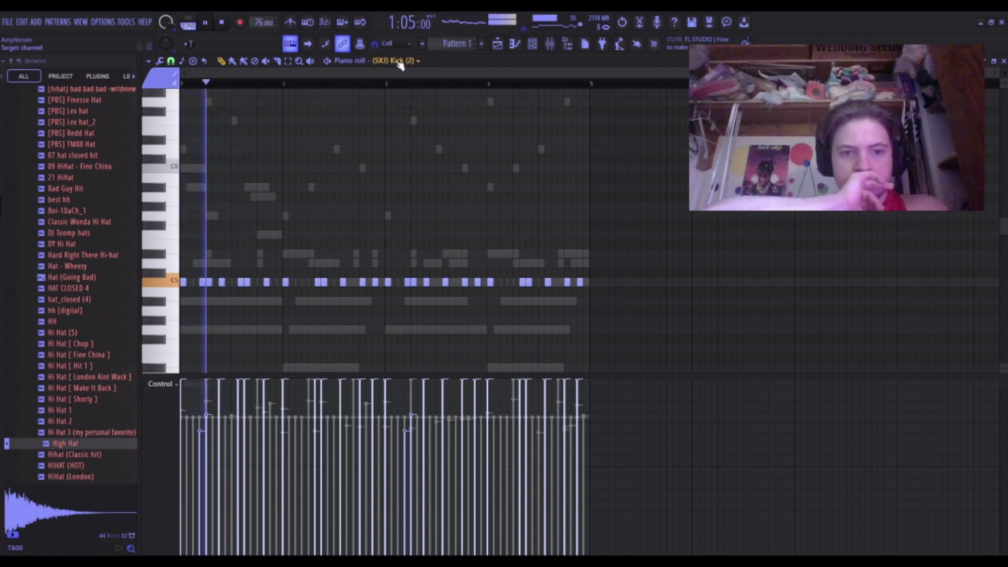
{"action": "key", "text": "space"}
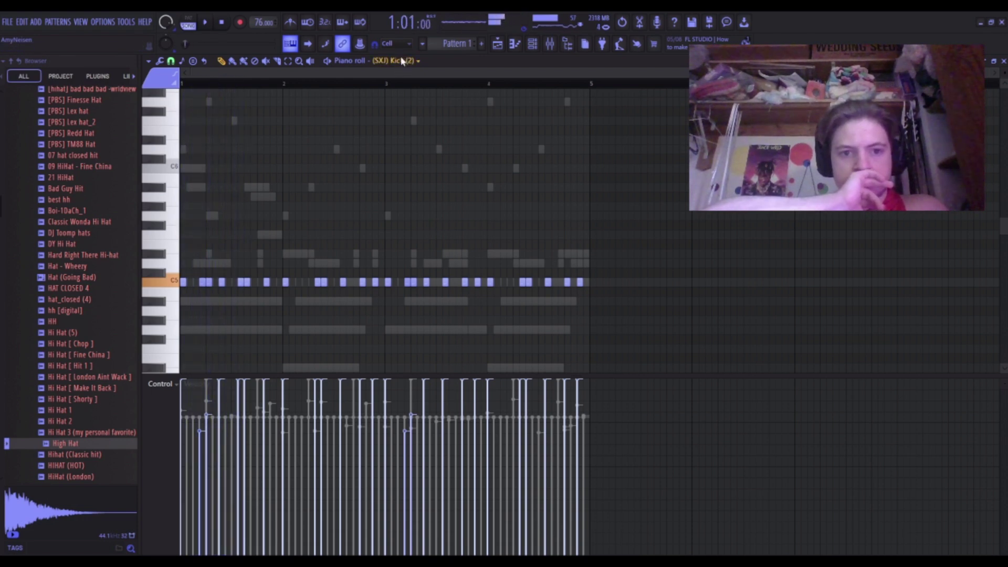
{"action": "left_click", "coordinate": [404, 241]}
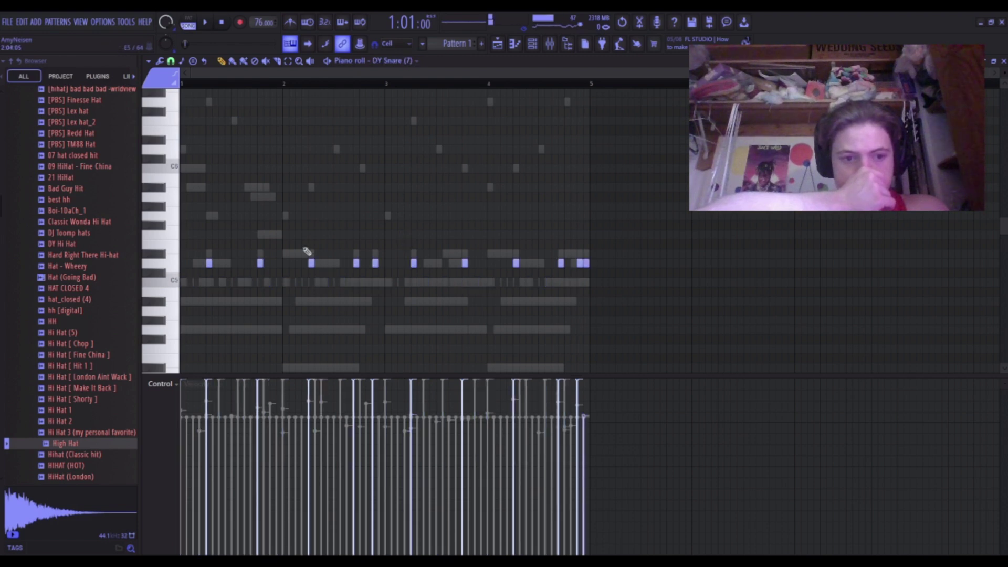
Play the pattern, close the piano roll and check the track levels in the mixer.
{"action": "left_click", "coordinate": [550, 45]}
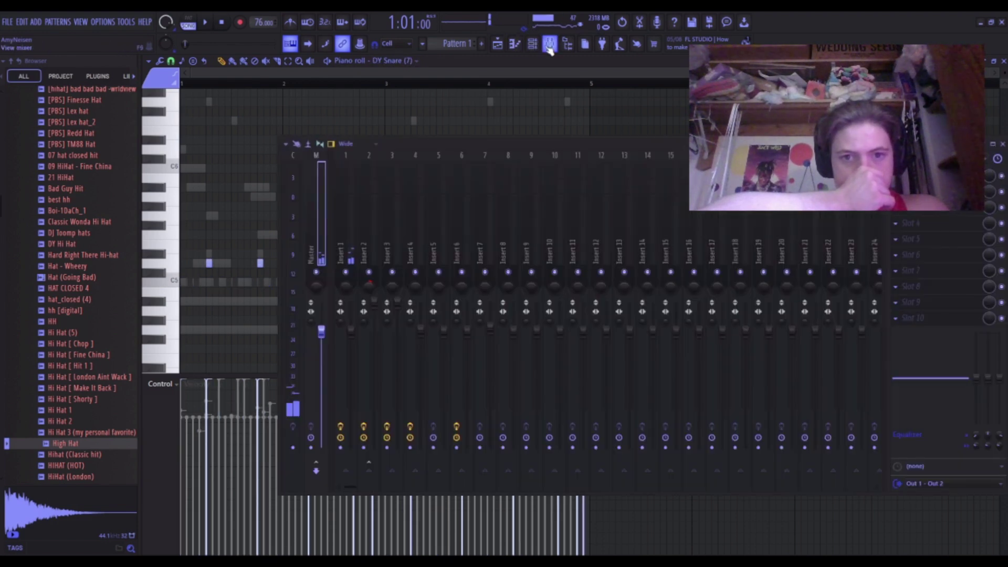
{"action": "left_click", "coordinate": [535, 45]}
{"action": "key", "text": "space"}
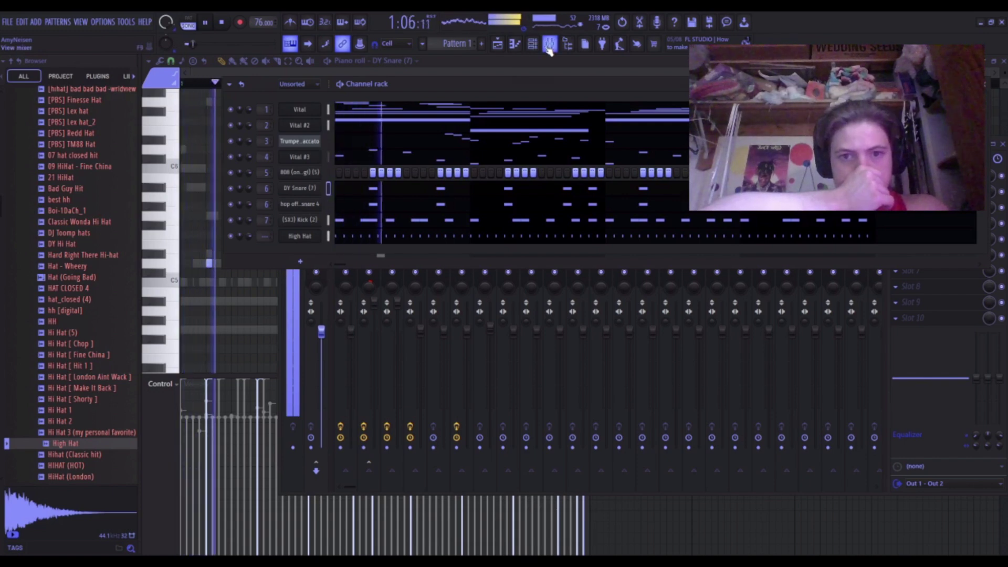
{"action": "left_click", "coordinate": [1003, 62]}
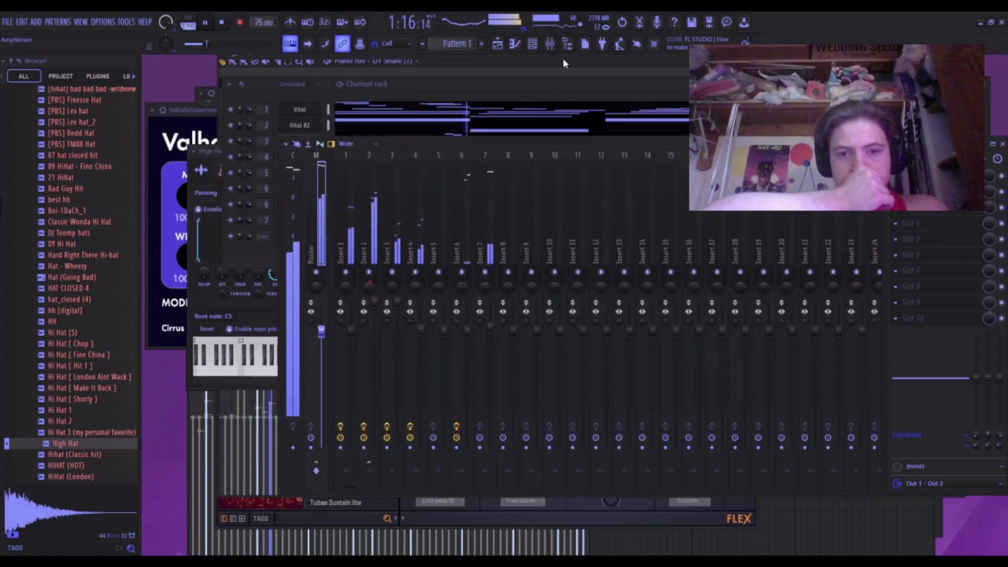
{"action": "left_click", "coordinate": [552, 47]}
{"action": "left_click", "coordinate": [552, 47]}
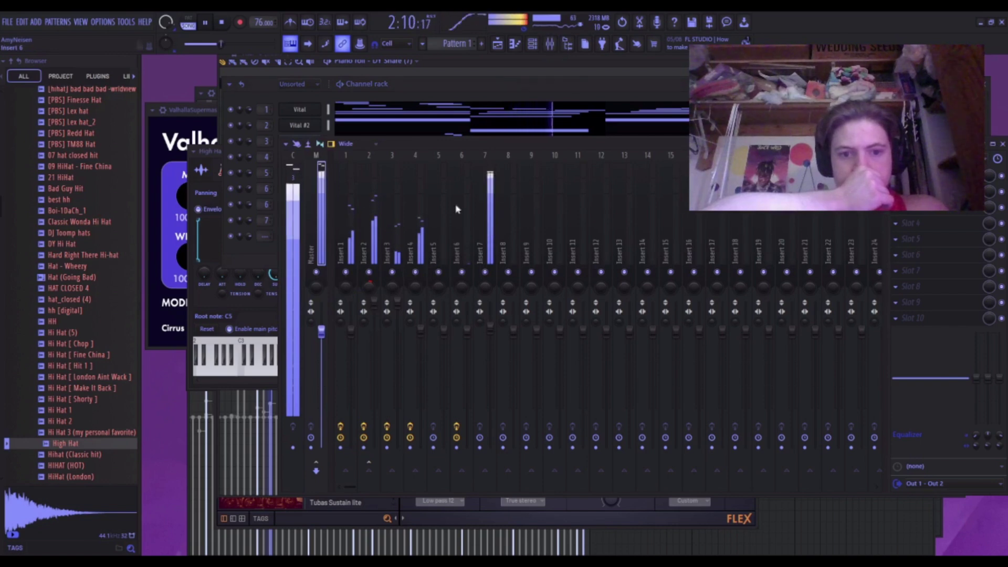
Solo Insert 6 while adding Distructor with the Aggro preset, and restart the pattern with all tracks back in.
{"action": "left_click", "coordinate": [457, 270]}
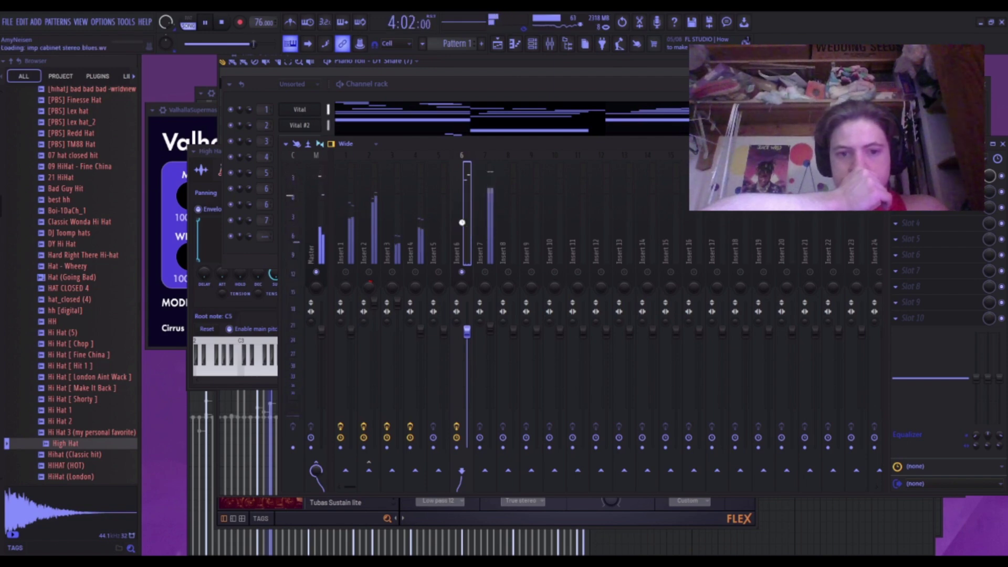
{"action": "left_click", "coordinate": [913, 191]}
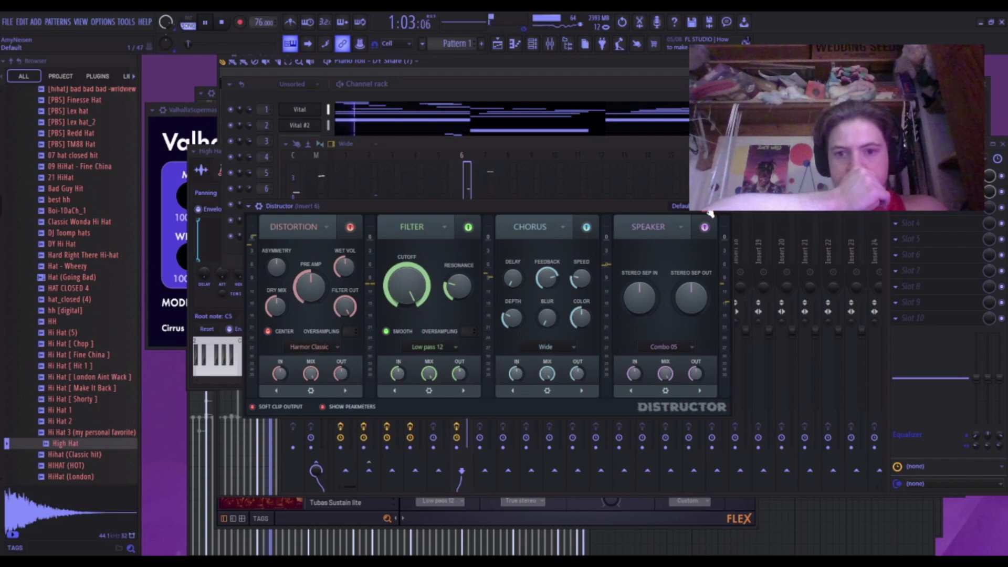
{"action": "left_click", "coordinate": [710, 212]}
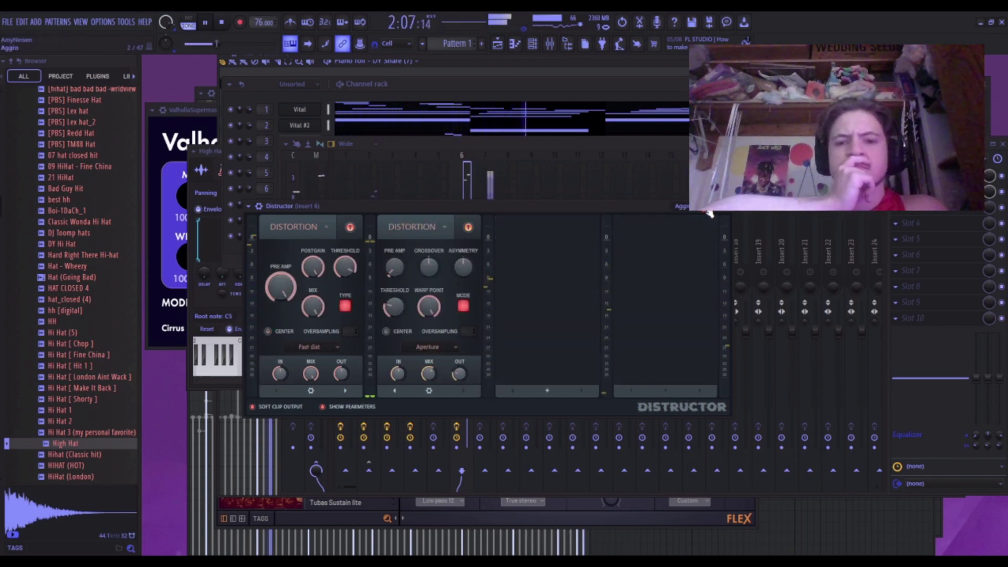
{"action": "left_click", "coordinate": [710, 210]}
{"action": "left_click", "coordinate": [705, 209]}
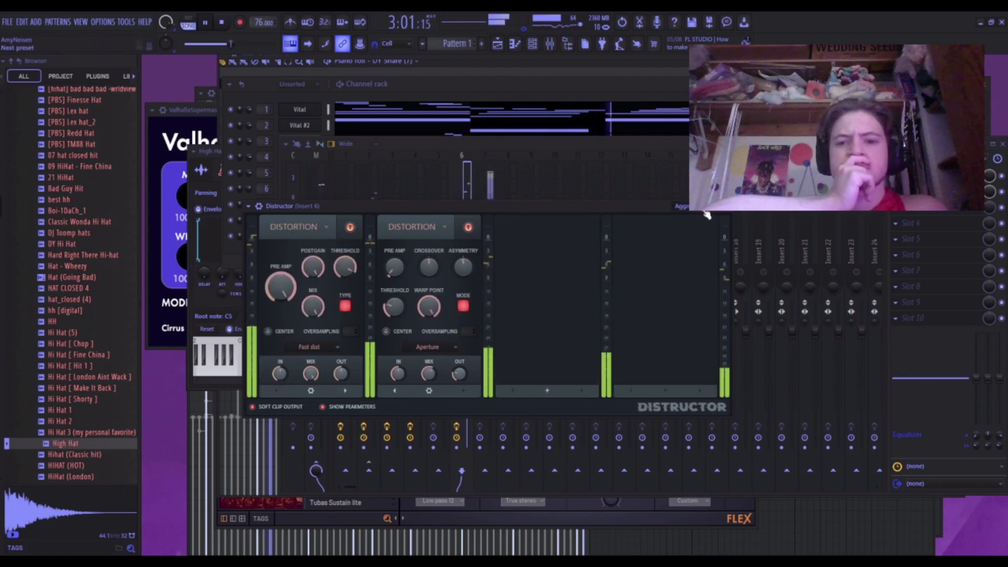
{"action": "left_click", "coordinate": [724, 209]}
{"action": "key", "text": "space"}
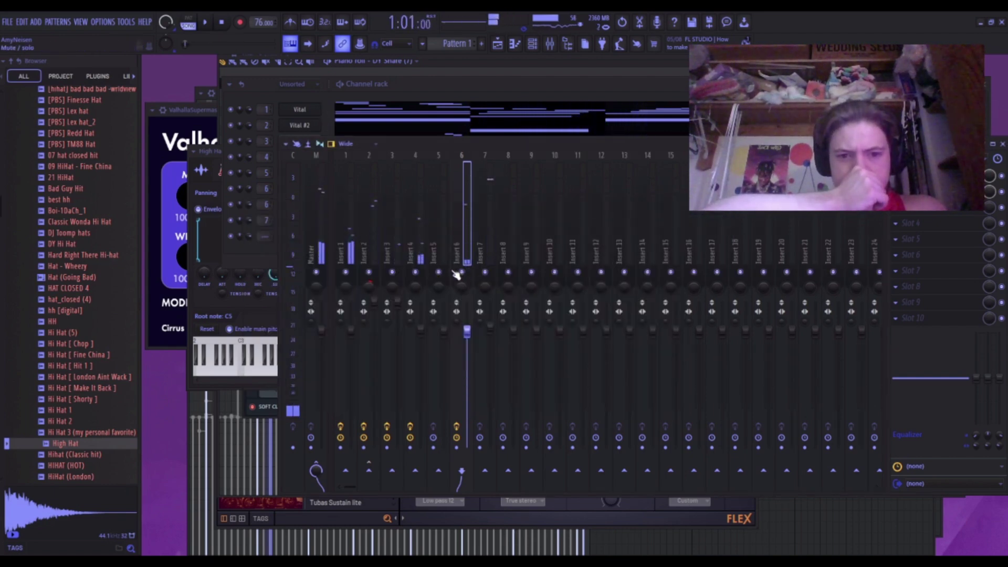
{"action": "key", "text": "space"}
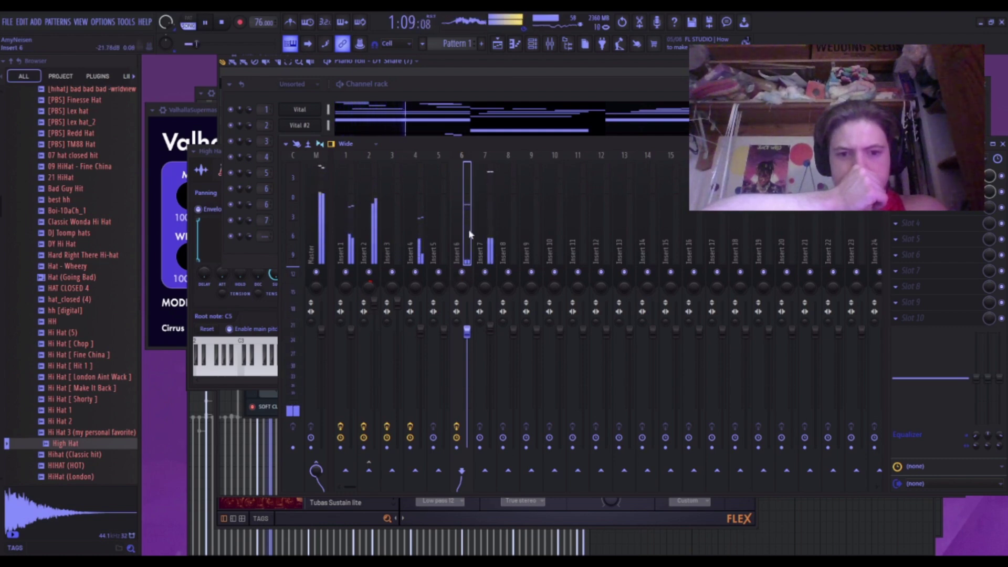
Mute Insert 7 and Insert 2, and raise Insert 6's volume to about 112%.
{"action": "left_click", "coordinate": [485, 272]}
{"action": "left_click", "coordinate": [368, 272]}
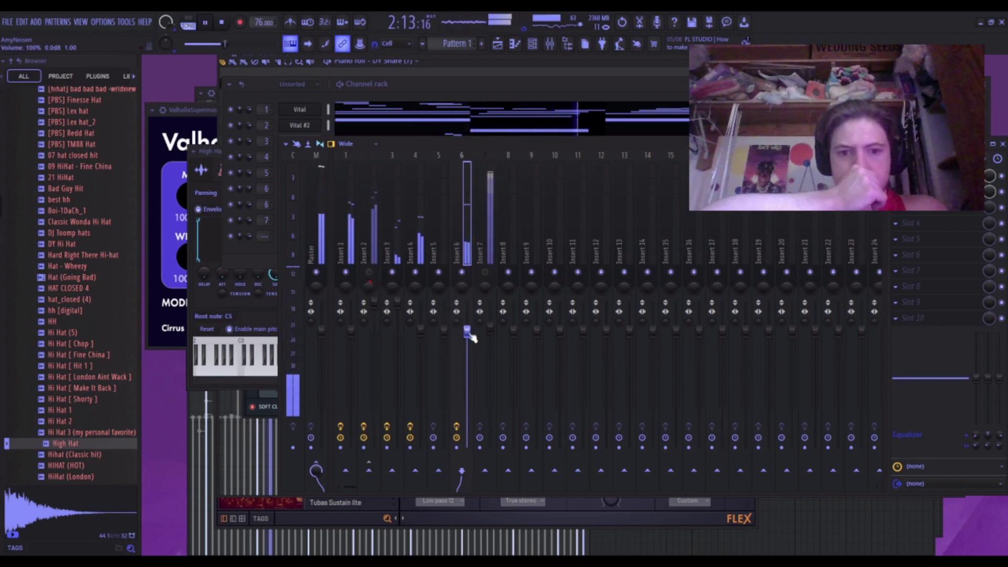
{"action": "left_click_drag", "start_coordinate": [467, 330], "coordinate": [467, 322]}
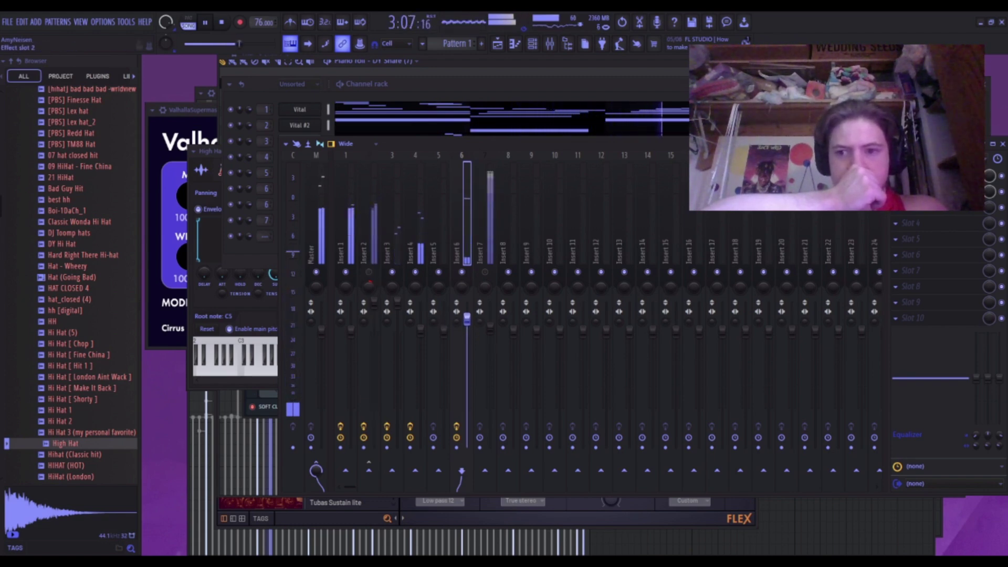
Raise the low cut into the mids in Insert 6's Fruity Parametric EQ 2, and unmute Insert 2 and Insert 7.
{"action": "left_click", "coordinate": [926, 176]}
{"action": "left_click_drag", "start_coordinate": [271, 298], "coordinate": [366, 281]}
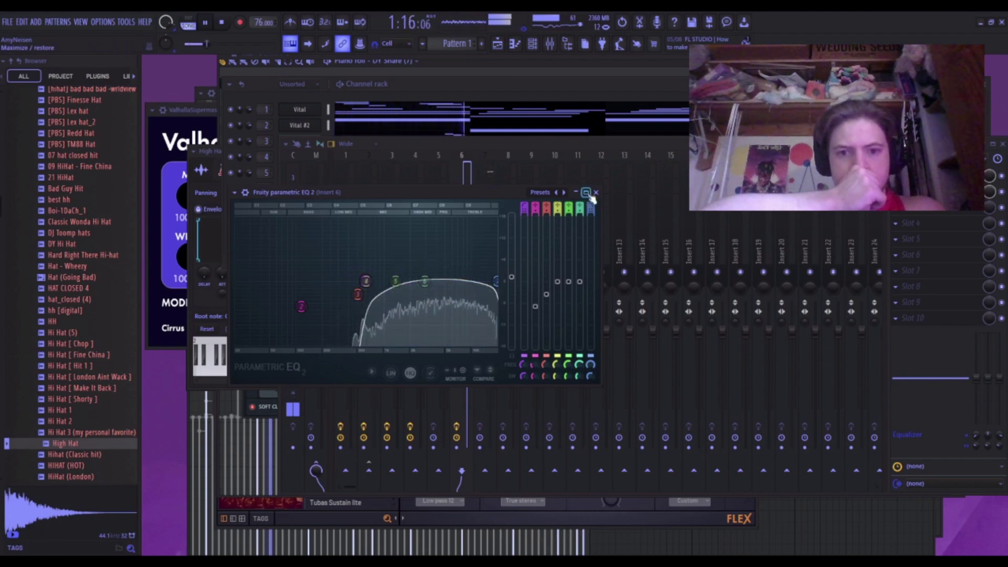
{"action": "left_click", "coordinate": [595, 192]}
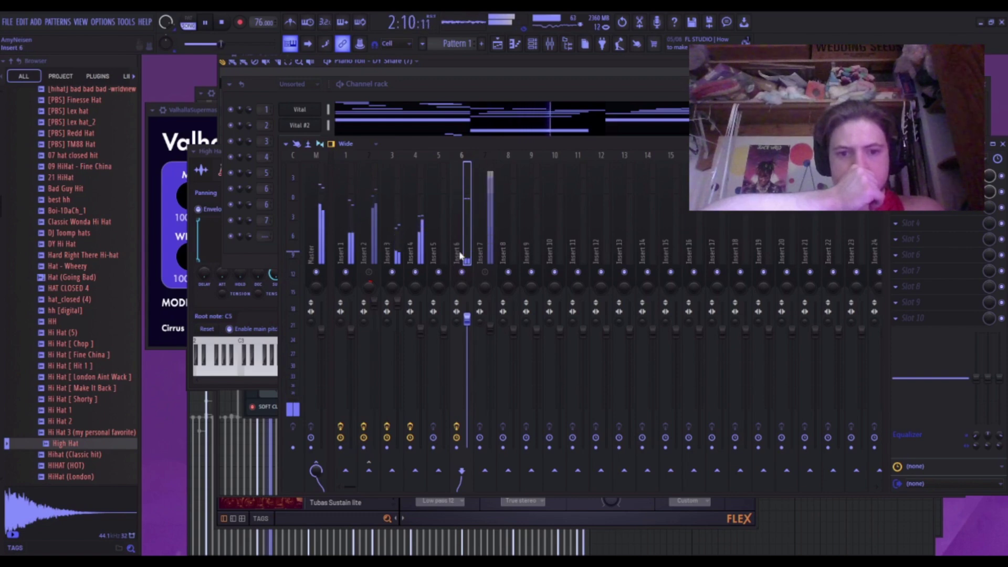
{"action": "left_click", "coordinate": [369, 272]}
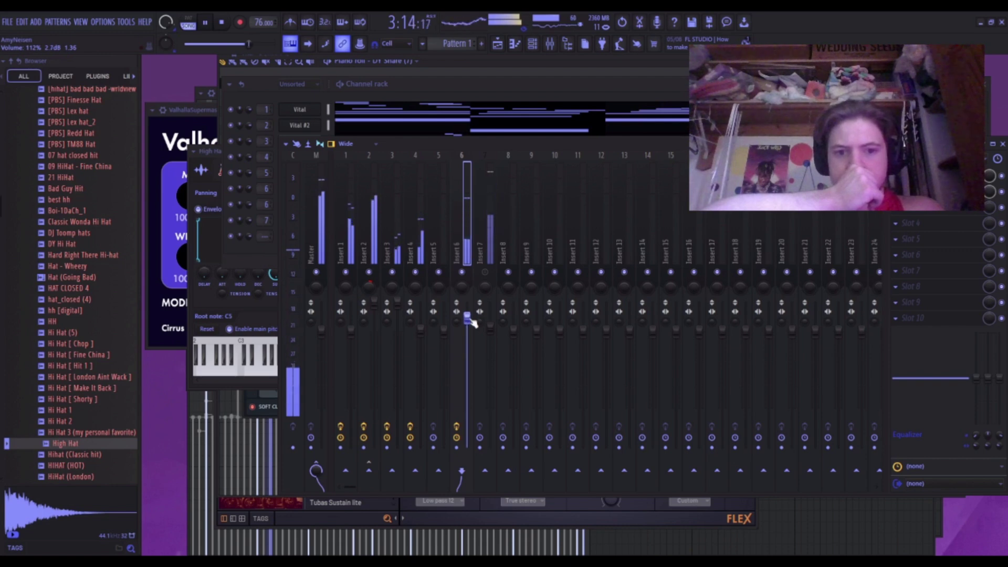
{"action": "left_click", "coordinate": [487, 271]}
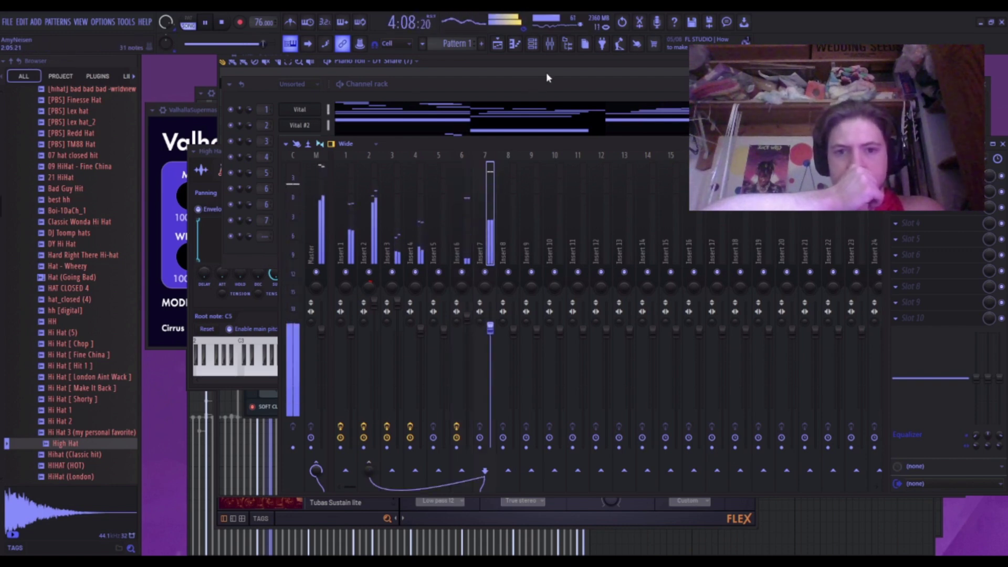
Route the High Hat channel to mixer Insert 8, open its notes in the piano roll and check the mixer.
{"action": "left_click", "coordinate": [534, 43]}
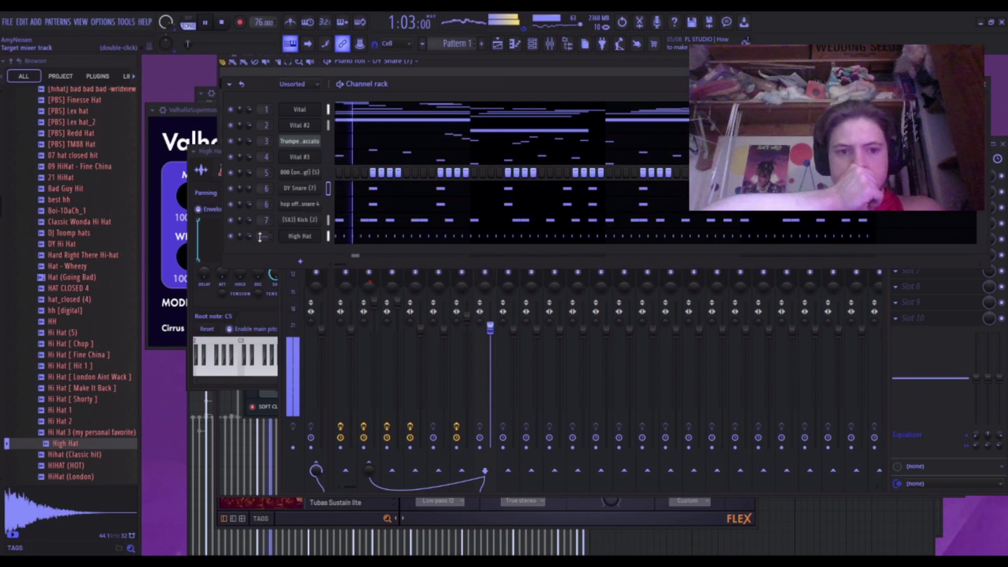
{"action": "scroll", "coordinate": [266, 236], "scroll_direction": "up", "scroll_amount": 8}
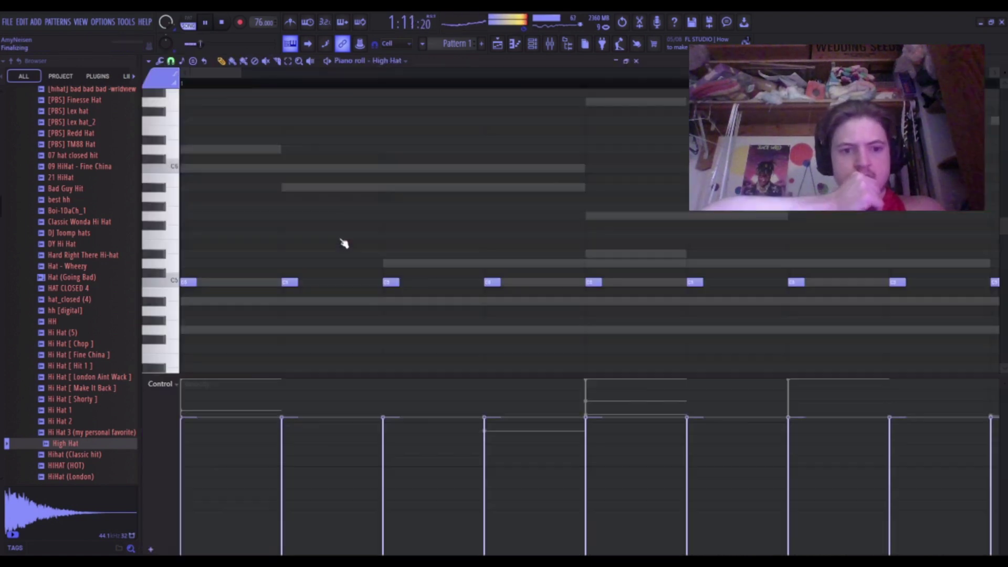
{"action": "left_click", "coordinate": [341, 237]}
{"action": "key", "text": "F9"}
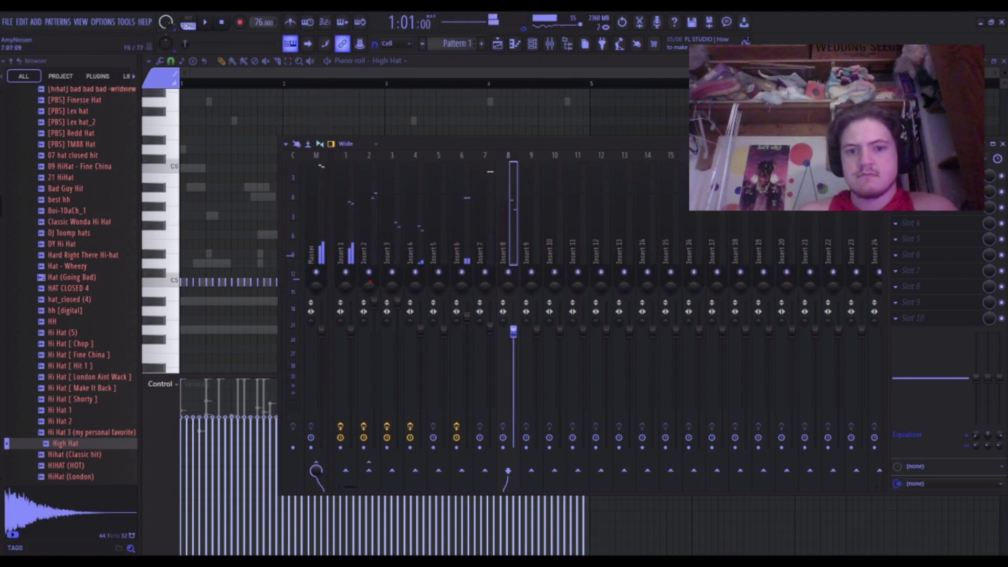
{"action": "key", "text": "F9"}
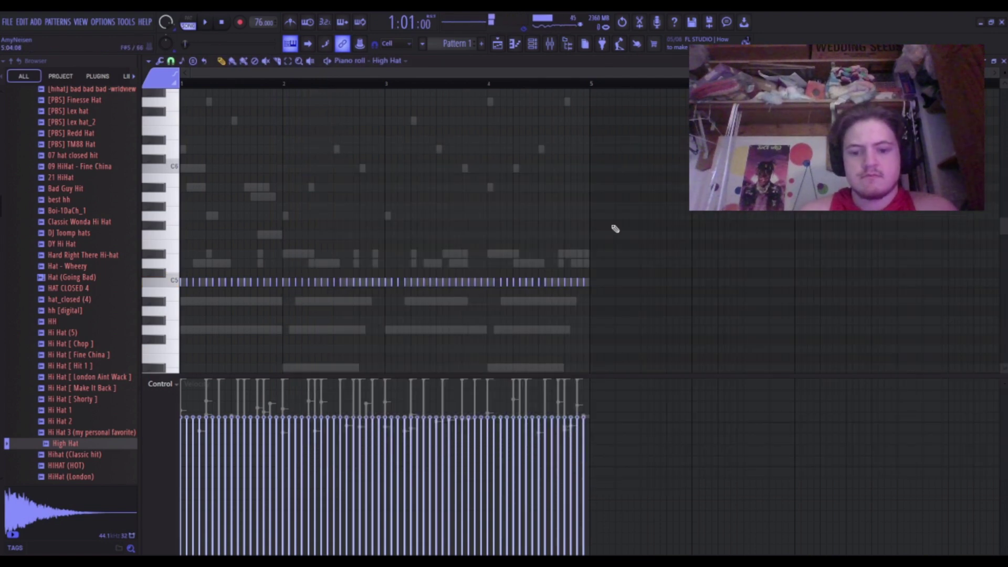
Play the pattern while transposing the High Hat notes up two semitones, and check the track levels in the mixer.
{"action": "key", "text": "space"}
{"action": "key", "text": "shift+Up"}
{"action": "key", "text": "shift+Up"}
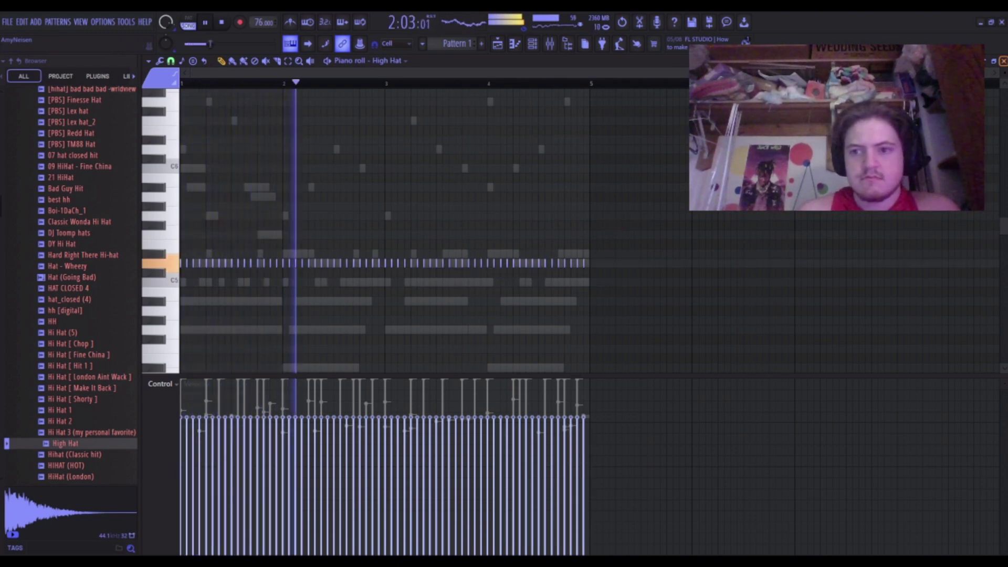
{"action": "key", "text": "F9"}
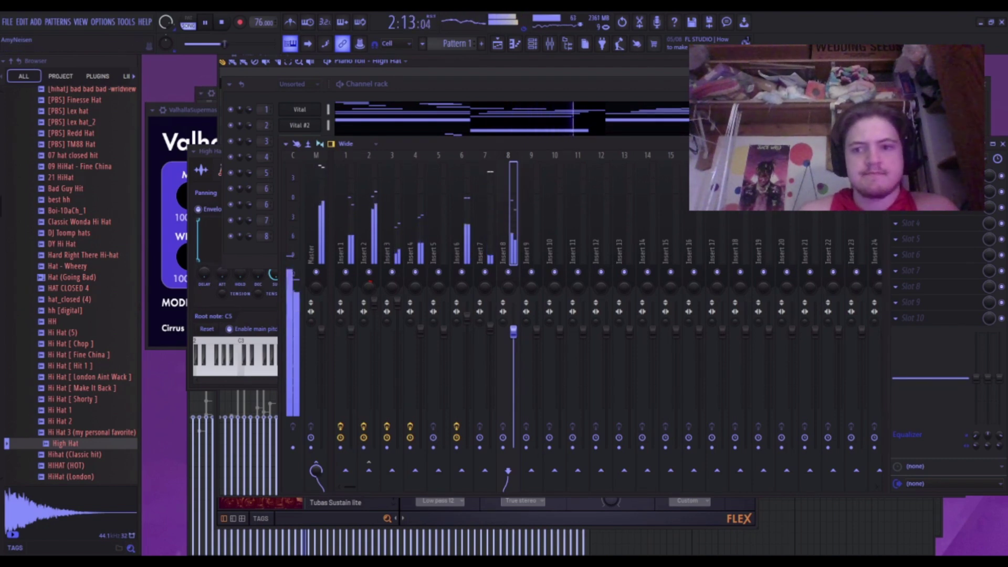
Mute the Vital #2 channel and open the 808s folder of the Wheezy drum kit.
{"action": "key", "text": "F6"}
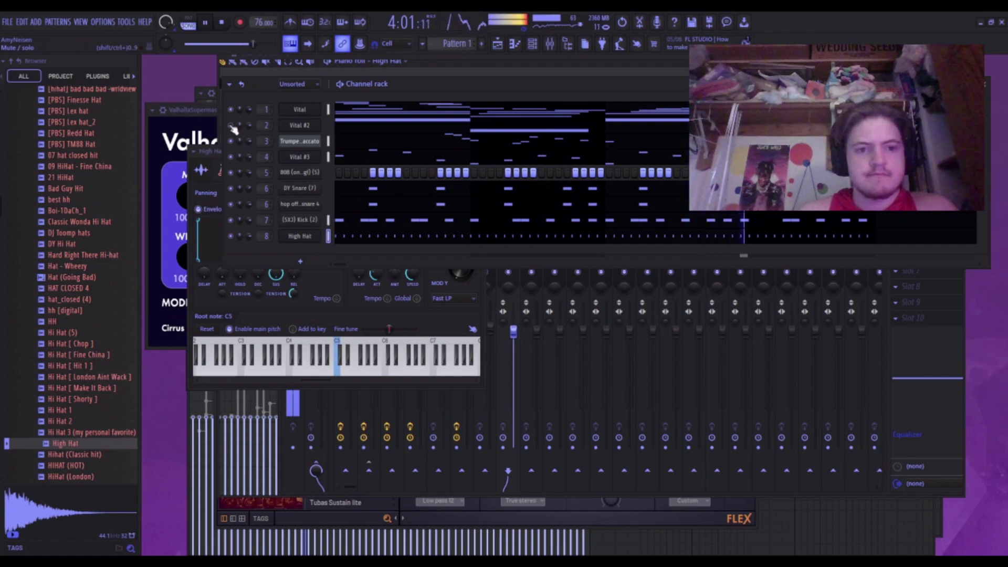
{"action": "scroll", "coordinate": [64, 346], "scroll_direction": "up", "scroll_amount": 5}
{"action": "left_click", "coordinate": [50, 270]}
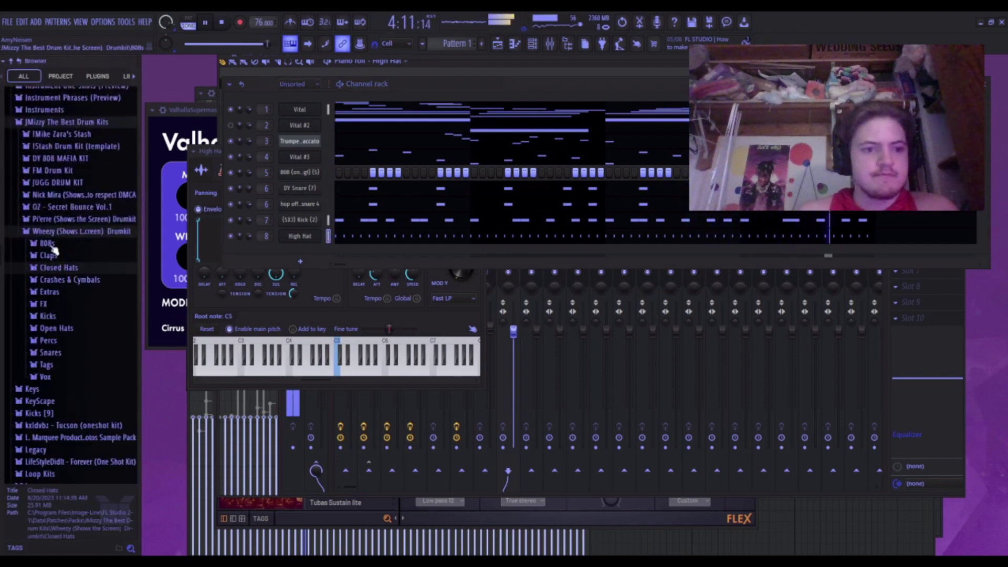
{"action": "left_click", "coordinate": [47, 244]}
Audition 808 samples such as __Wheezy 808, 12kb - shorty 808, 808 (12) TM88 and 808 (Different).
{"action": "left_click", "coordinate": [58, 242]}
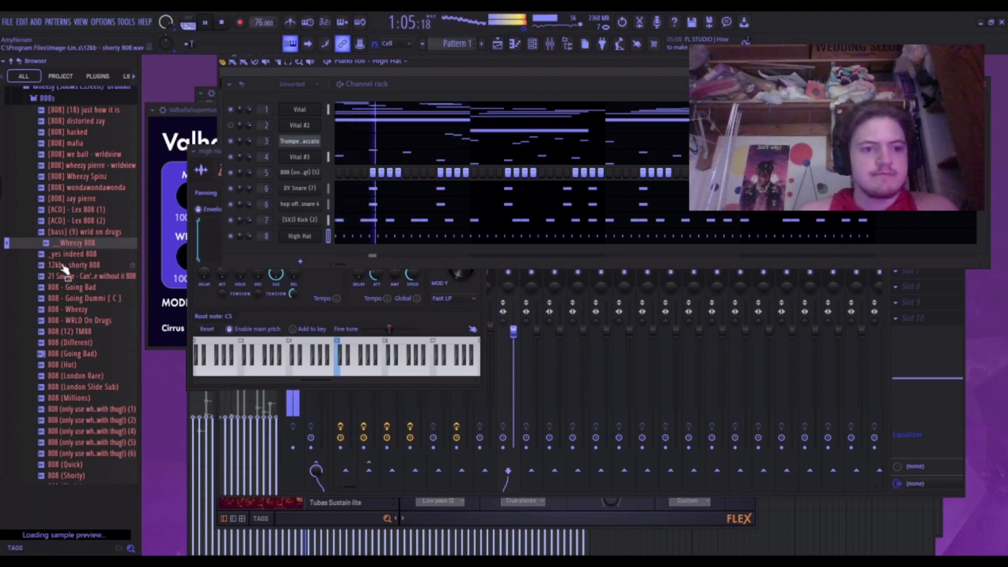
{"action": "left_click", "coordinate": [62, 265]}
{"action": "left_click", "coordinate": [71, 298]}
{"action": "left_click", "coordinate": [80, 331]}
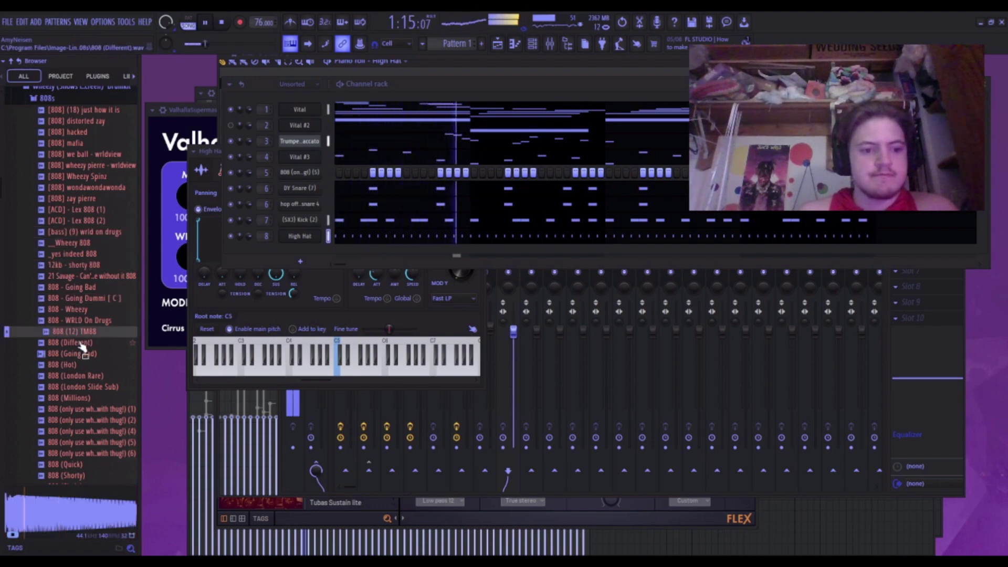
{"action": "left_click", "coordinate": [80, 343]}
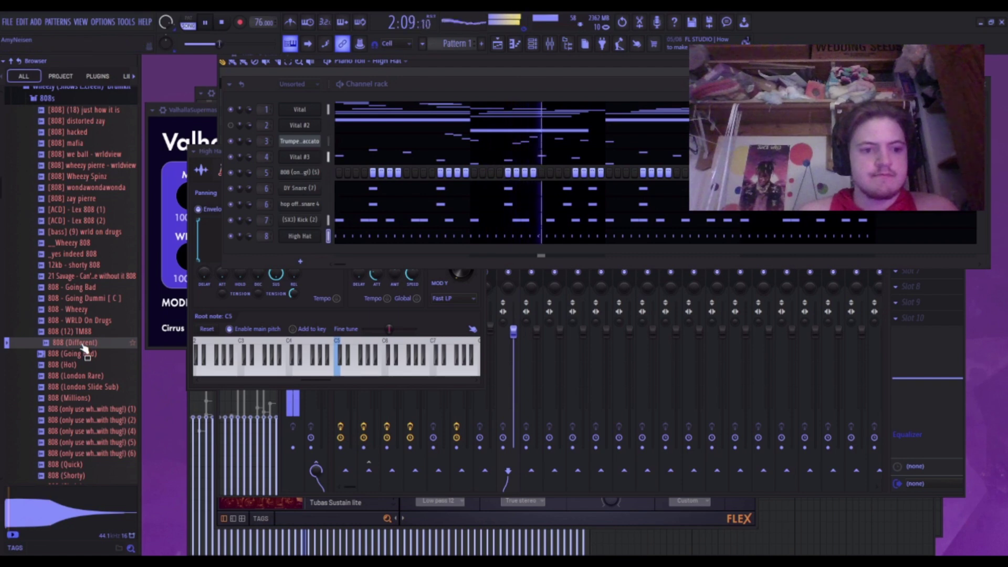
Add 808 (Different) as a new channel on Insert 9, with its volume envelope enabled and release at 0%.
{"action": "left_click_drag", "start_coordinate": [84, 349], "coordinate": [270, 249]}
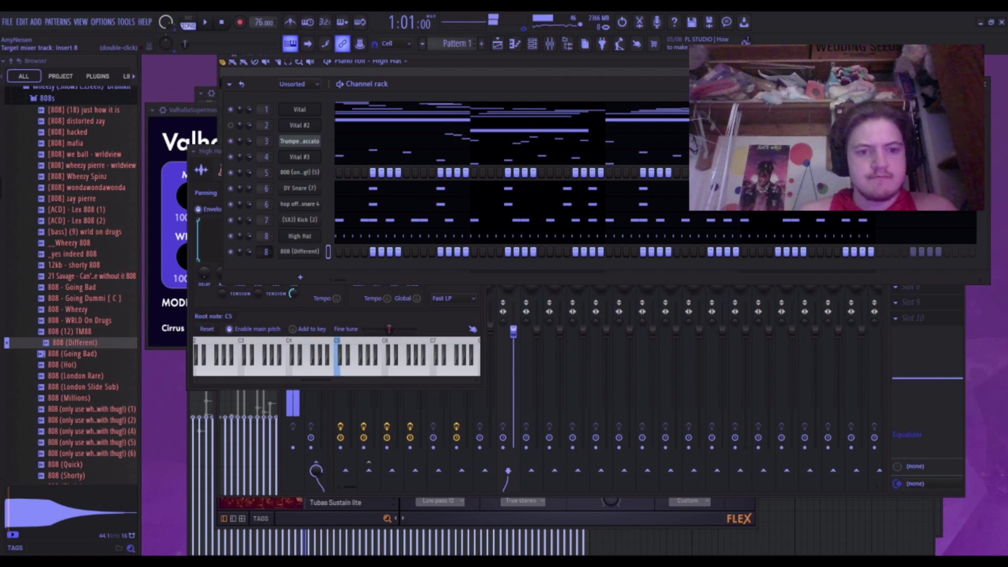
{"action": "left_click", "coordinate": [292, 252]}
{"action": "left_click", "coordinate": [242, 191]}
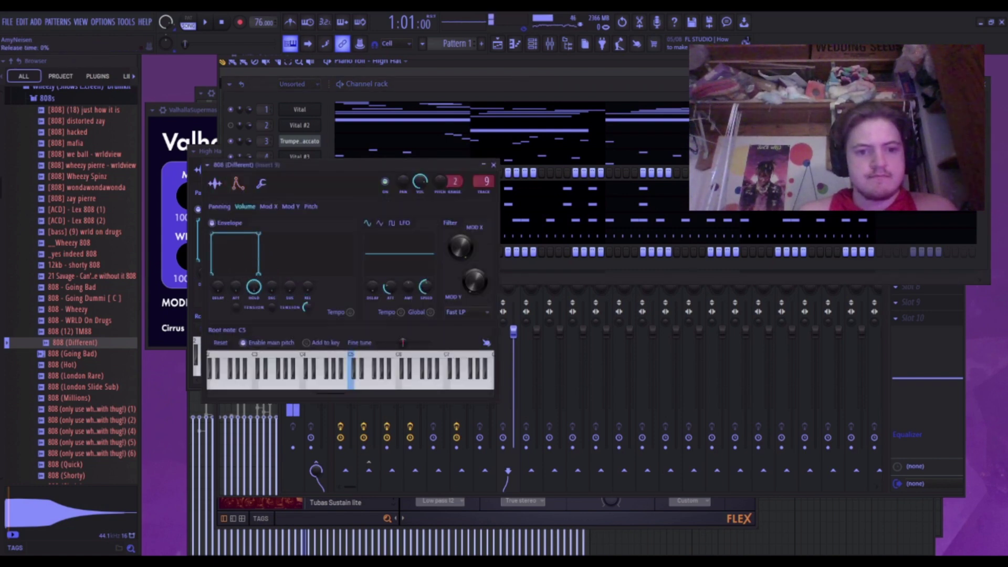
{"action": "left_click", "coordinate": [493, 165]}
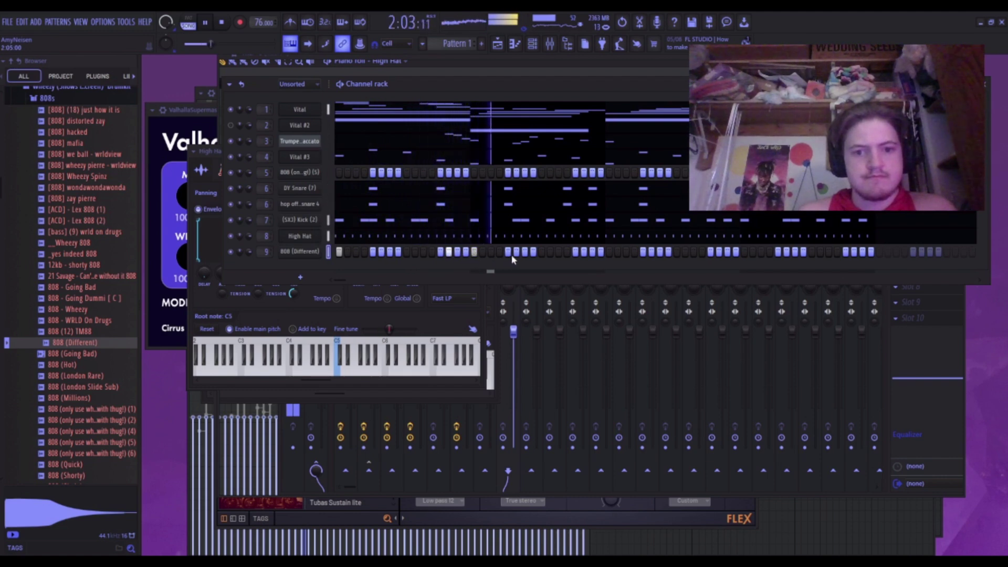
Program 808 (Different) hits across the four bars of the step sequence, playing the pattern to check their timing.
{"action": "left_click", "coordinate": [558, 252]}
{"action": "key", "text": "space"}
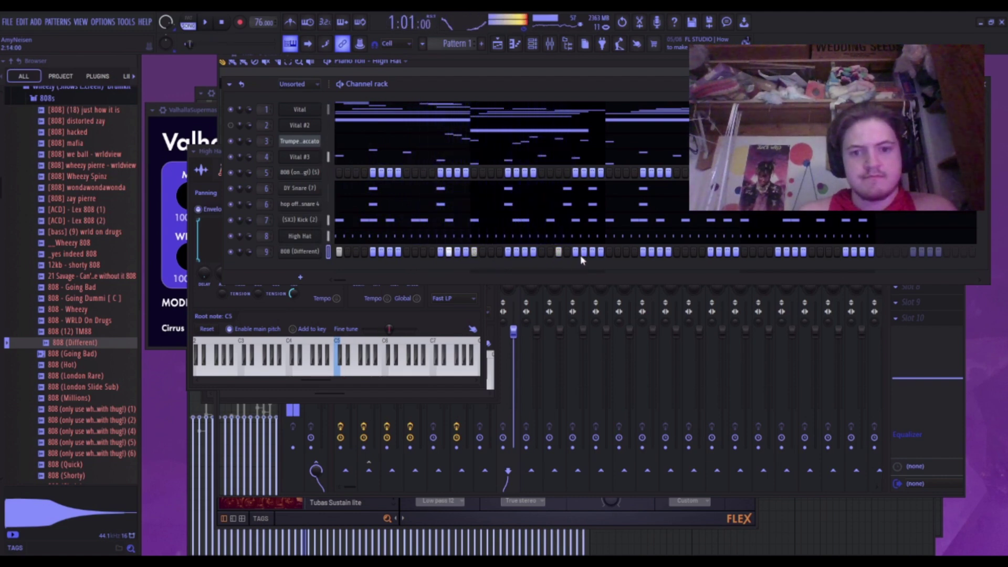
{"action": "left_click", "coordinate": [550, 252]}
{"action": "key", "text": "space"}
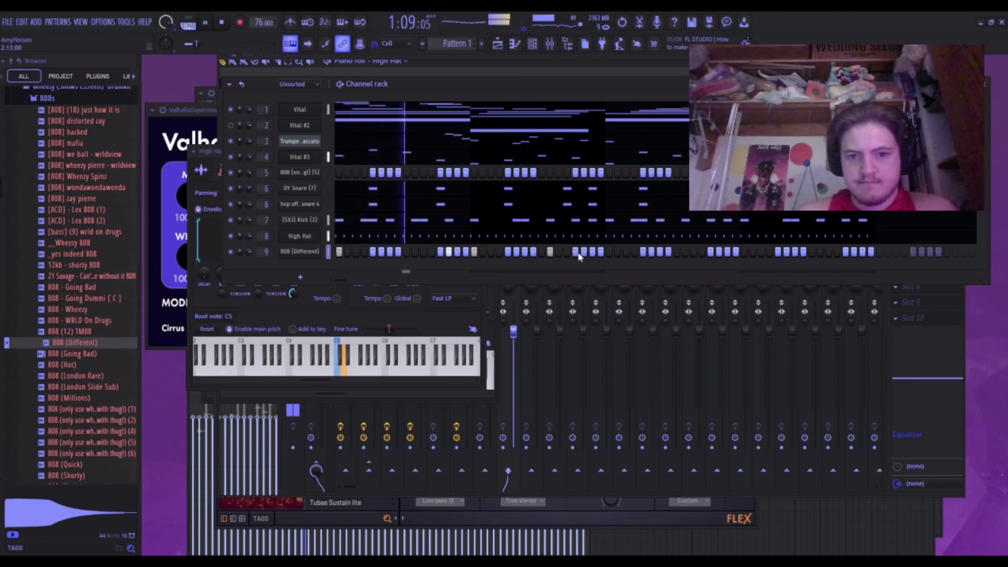
{"action": "left_click", "coordinate": [609, 252]}
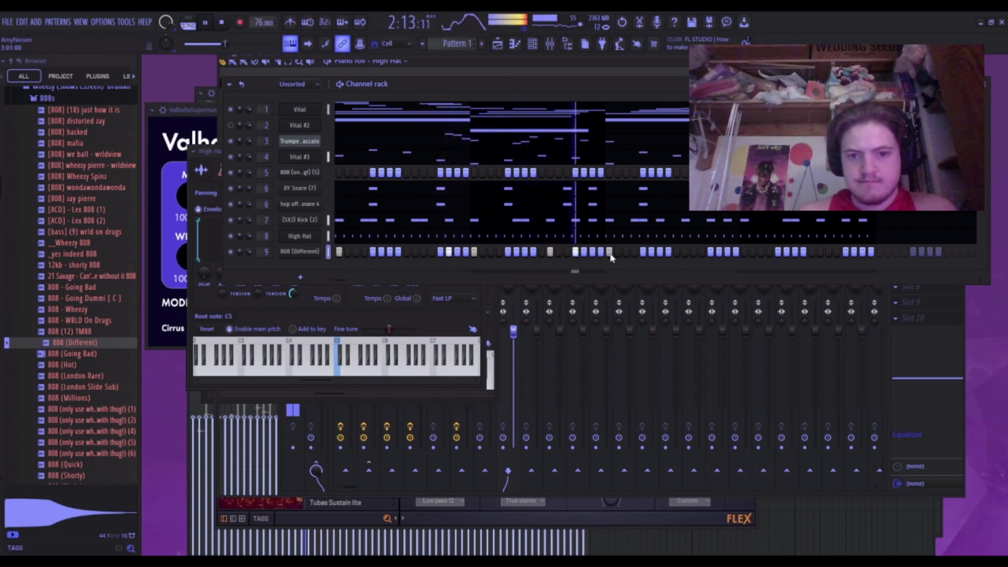
{"action": "left_click", "coordinate": [685, 251]}
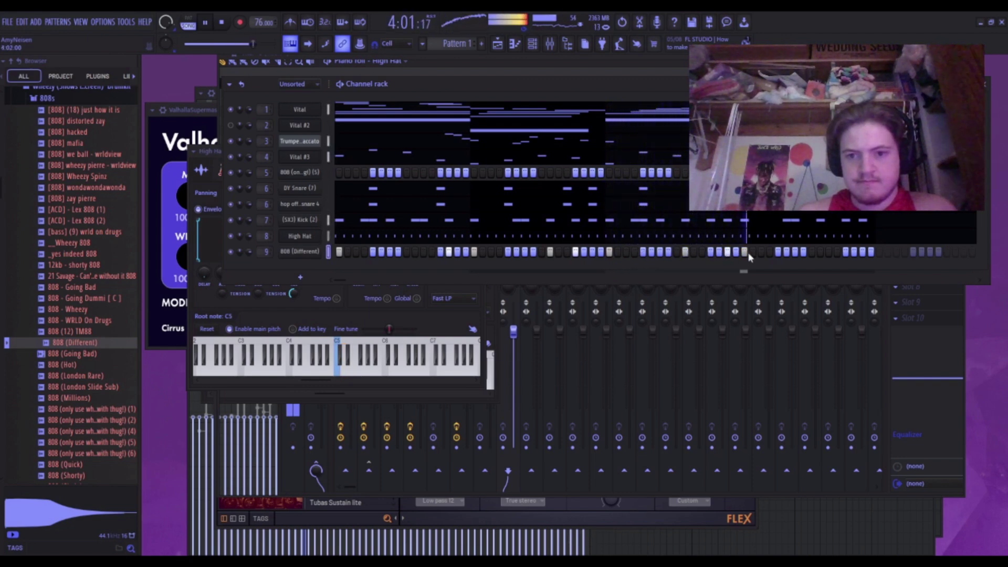
{"action": "left_click", "coordinate": [686, 252]}
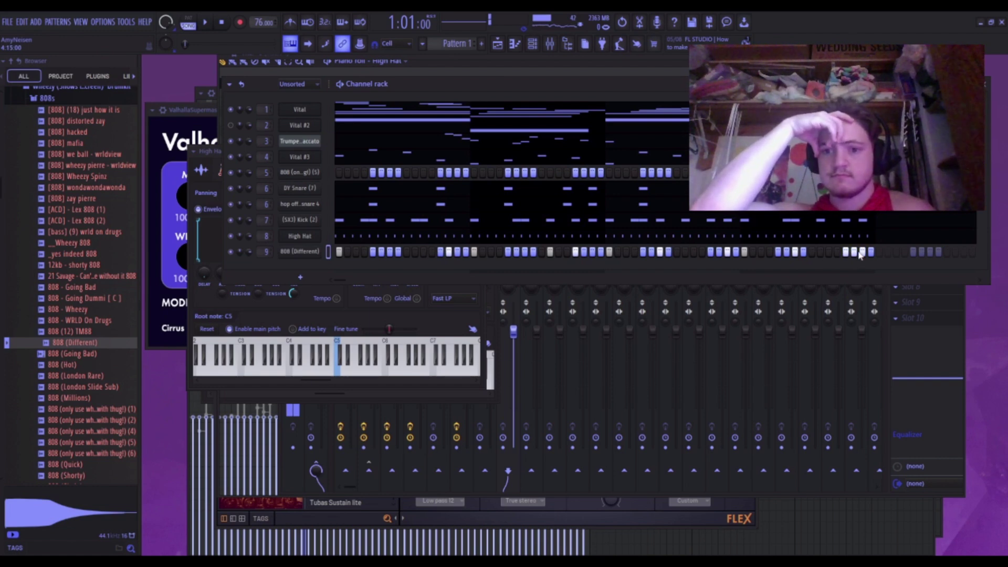
Join the 808 (Different) notes end to end in the piano roll and transpose them down to G4.
{"action": "left_click", "coordinate": [516, 46]}
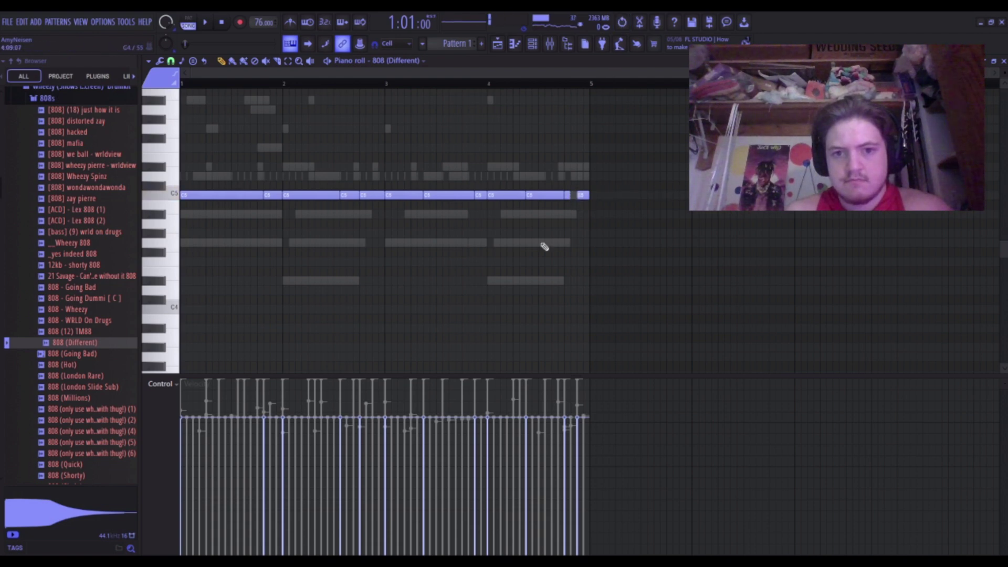
{"action": "scroll", "coordinate": [509, 308], "scroll_direction": "up", "scroll_amount": 3}
{"action": "scroll", "coordinate": [607, 269], "scroll_direction": "left", "scroll_amount": 5}
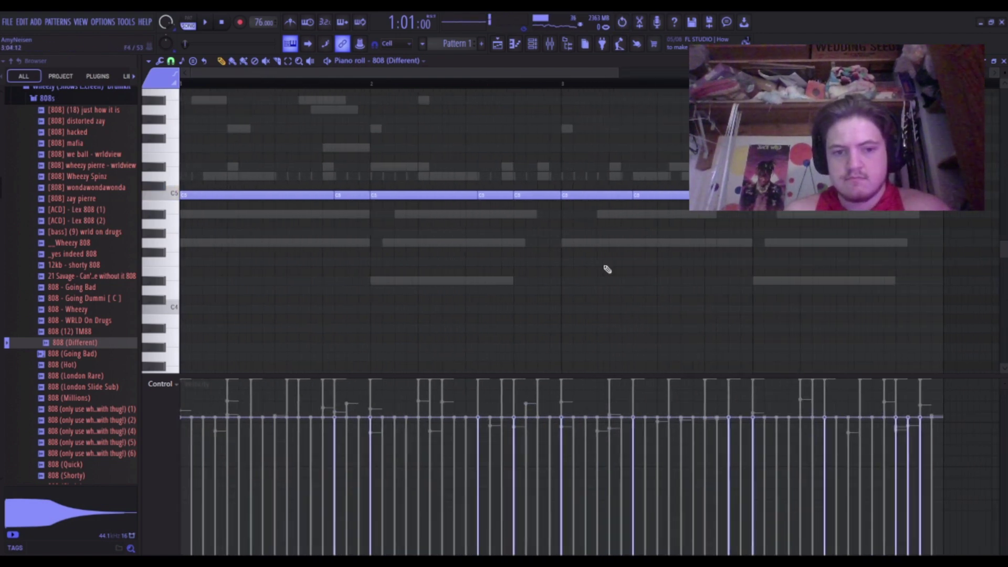
{"action": "key", "text": "ctrl+Down"}
{"action": "key", "text": "shift+Up"}
{"action": "key", "text": "shift+Up"}
{"action": "key", "text": "shift+Up"}
{"action": "key", "text": "shift+Up"}
{"action": "key", "text": "shift+Up"}
{"action": "key", "text": "shift+Up"}
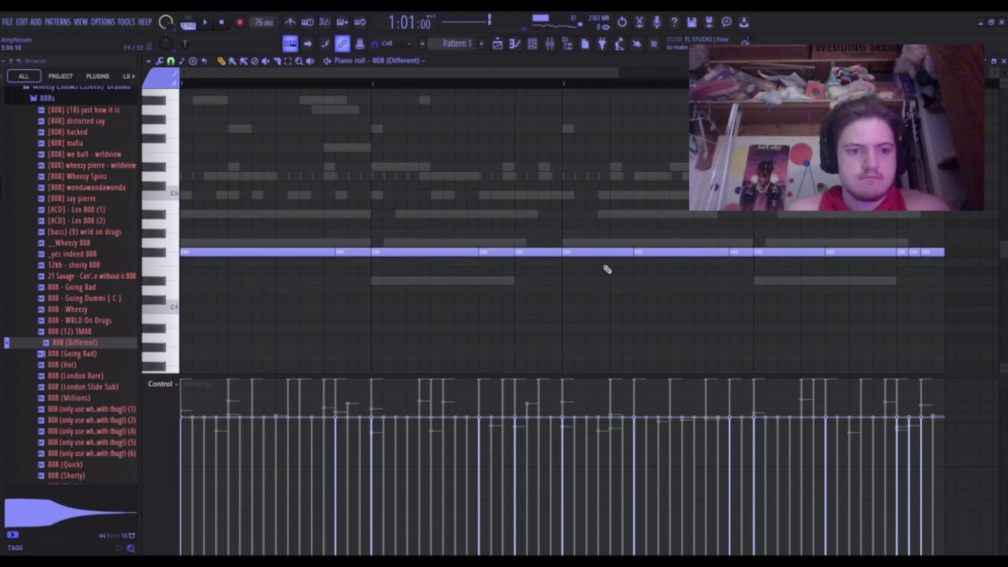
{"action": "key", "text": "shift+Up"}
Try the 808 notes several octaves higher, briefly playing the pattern, and settle them on G7.
{"action": "key", "text": "ctrl+Up"}
{"action": "key", "text": "ctrl+Up"}
{"action": "key", "text": "ctrl+Up"}
{"action": "key", "text": "ctrl+Up"}
{"action": "key", "text": "space"}
{"action": "key", "text": "space"}
{"action": "key", "text": "ctrl+Up"}
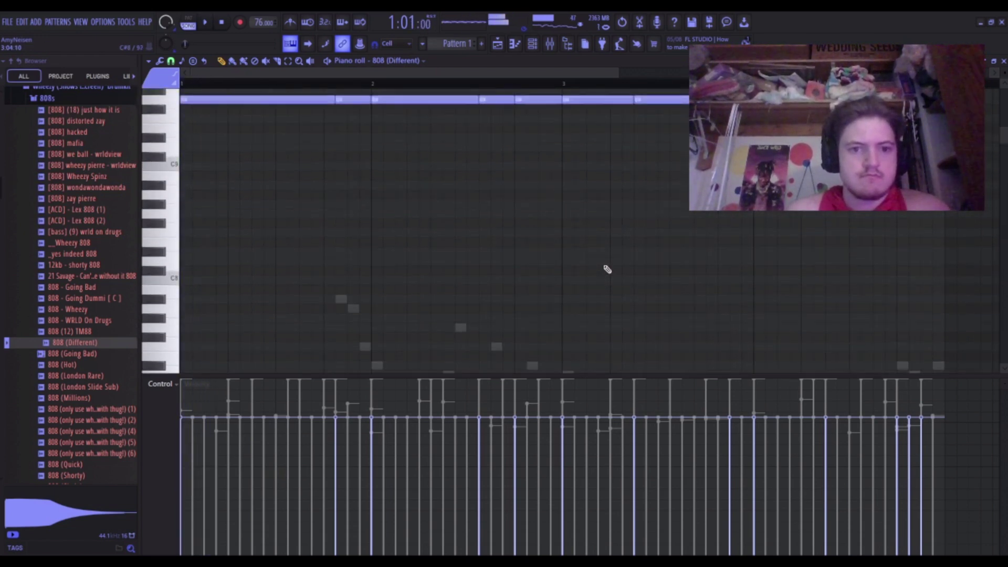
{"action": "key", "text": "ctrl+Down"}
{"action": "key", "text": "ctrl+Down"}
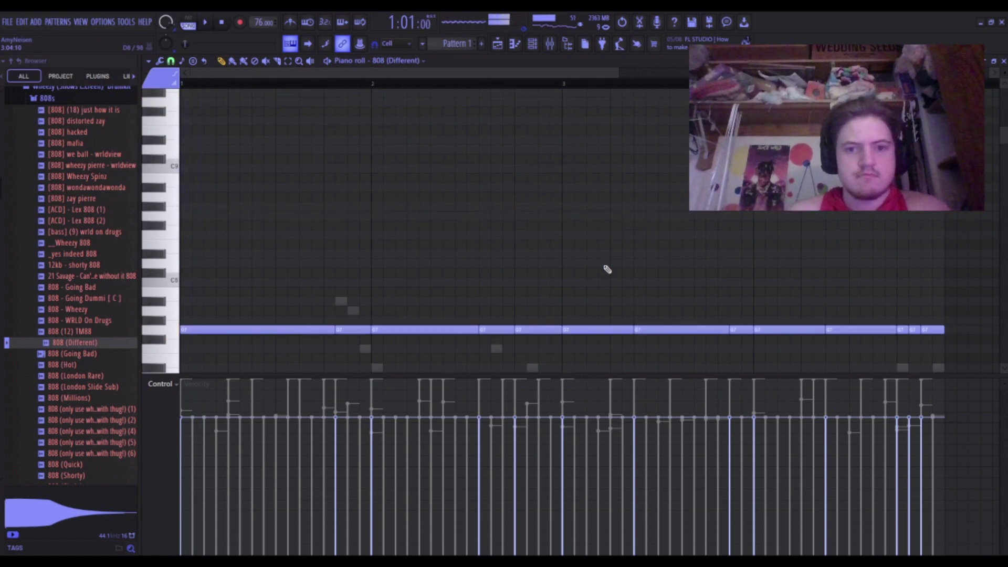
Solo Insert 9 in the mixer and look through the 808 (Different) channel's envelope, sample and miscellaneous settings.
{"action": "left_click", "coordinate": [549, 44]}
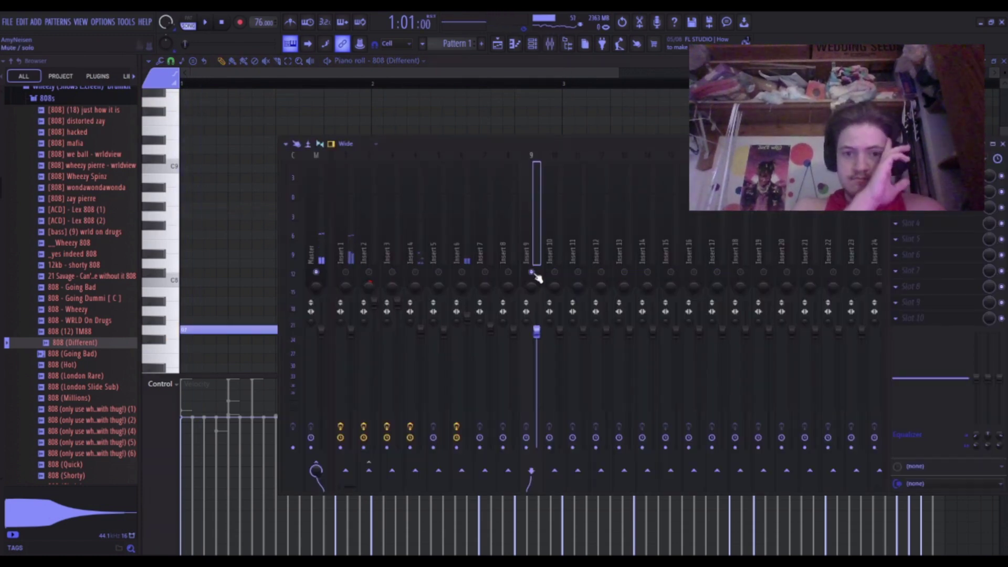
{"action": "left_click", "coordinate": [533, 47]}
{"action": "left_click", "coordinate": [300, 251]}
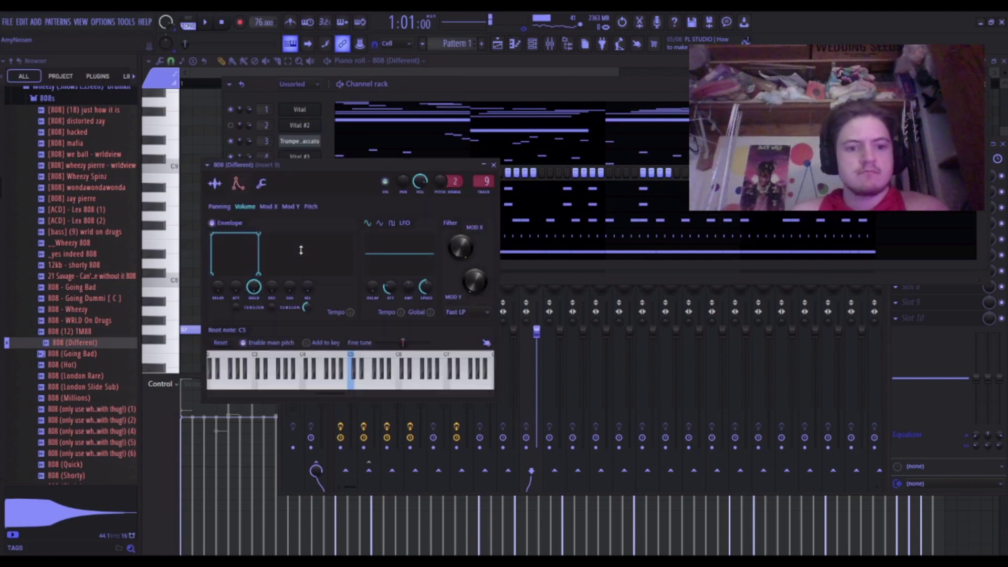
{"action": "left_click", "coordinate": [215, 185]}
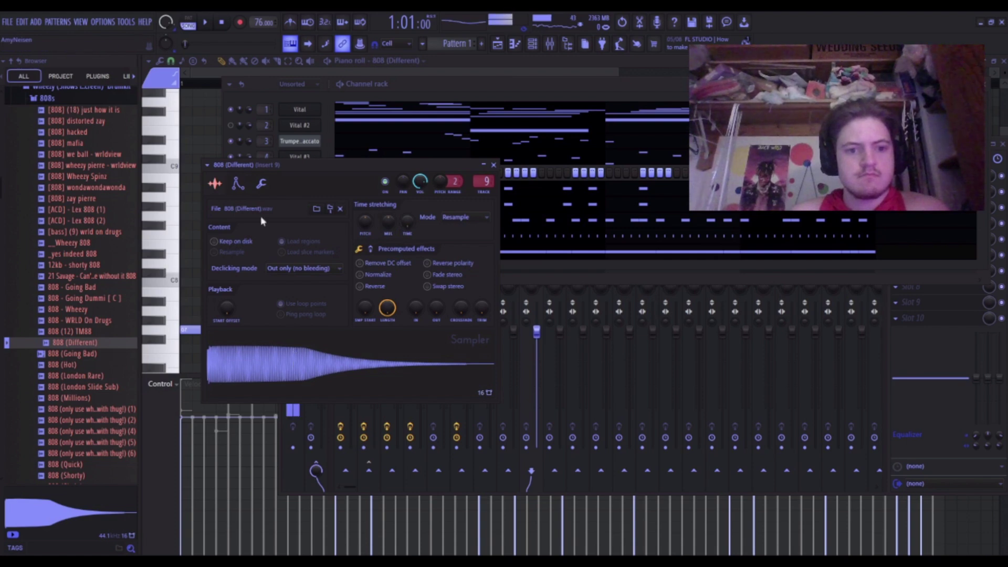
{"action": "left_click", "coordinate": [261, 185]}
{"action": "left_click", "coordinate": [198, 268]}
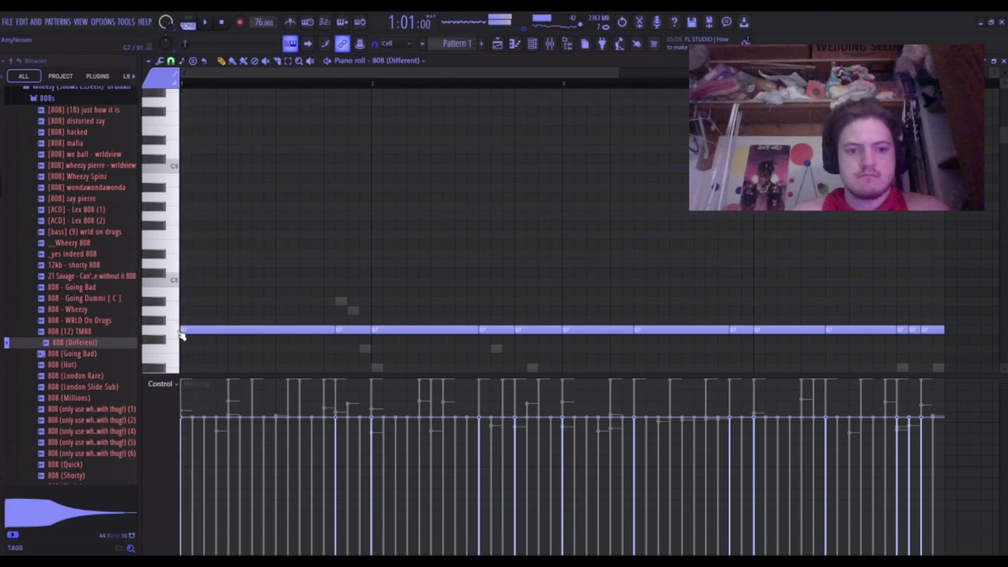
Lower the 808 notes three octaves to G4 and play the pattern.
{"action": "scroll", "coordinate": [178, 344], "scroll_direction": "down", "scroll_amount": 5}
{"action": "scroll", "coordinate": [360, 149], "scroll_direction": "down", "scroll_amount": 1}
{"action": "scroll", "coordinate": [360, 149], "scroll_direction": "up", "scroll_amount": 5}
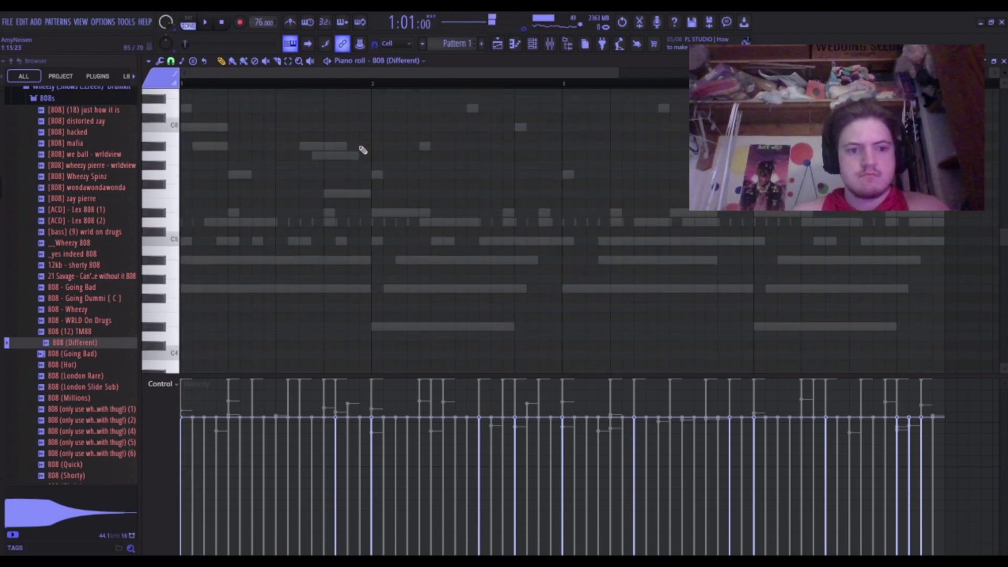
{"action": "key", "text": "space"}
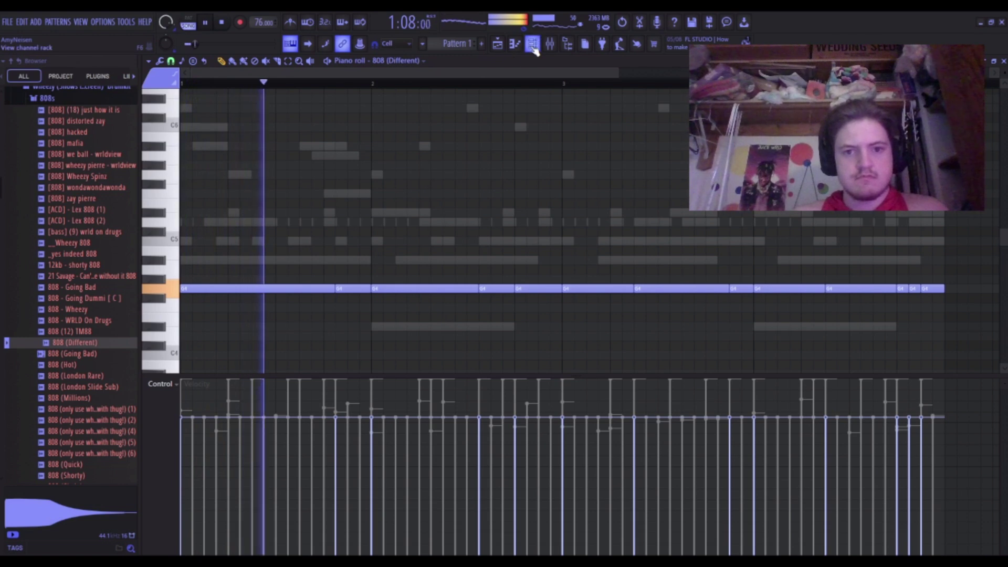
View the Vital #2 notes in the piano roll for comparison and return to the 808 (Different) notes.
{"action": "key", "text": "F6"}
{"action": "left_click", "coordinate": [354, 129]}
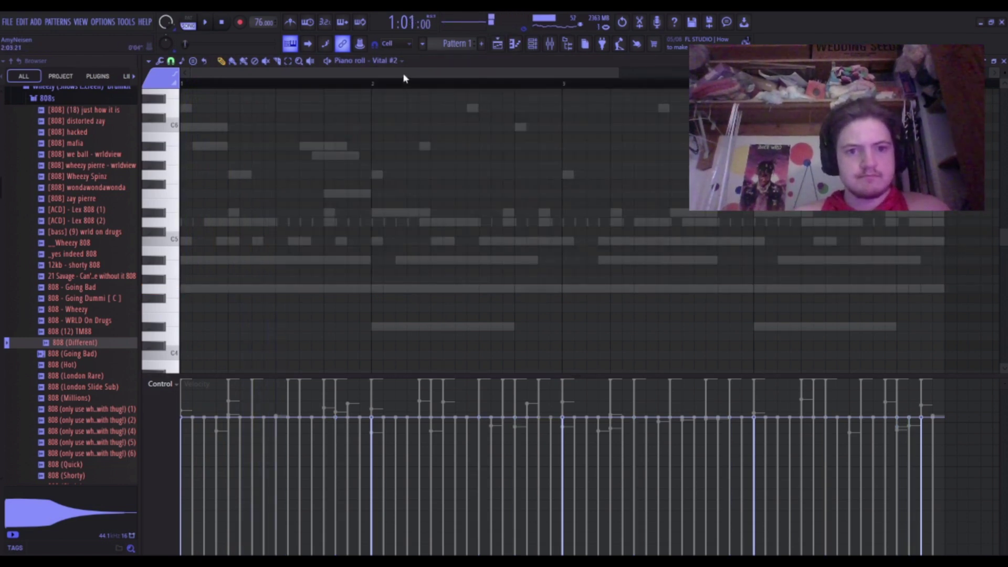
{"action": "double_click", "coordinate": [247, 289]}
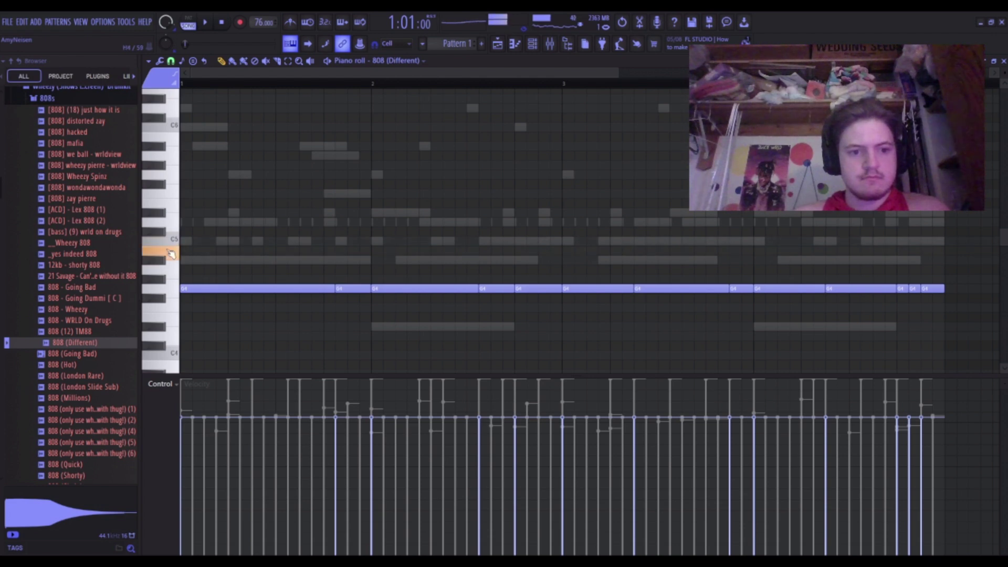
Transpose all 808 (Different) notes up four semitones and three octaves to B7.
{"action": "key", "text": "shift+Up"}
{"action": "key", "text": "shift+Up"}
{"action": "key", "text": "shift+Up"}
{"action": "key", "text": "shift+Up"}
{"action": "key", "text": "ctrl+Up"}
{"action": "key", "text": "ctrl+Up"}
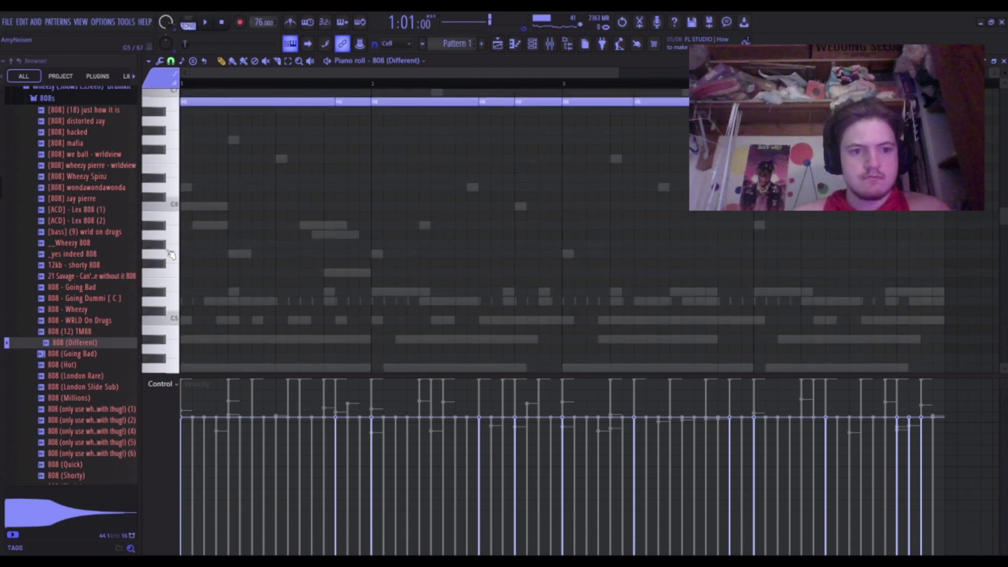
{"action": "scroll", "coordinate": [176, 113], "scroll_direction": "up", "scroll_amount": 3}
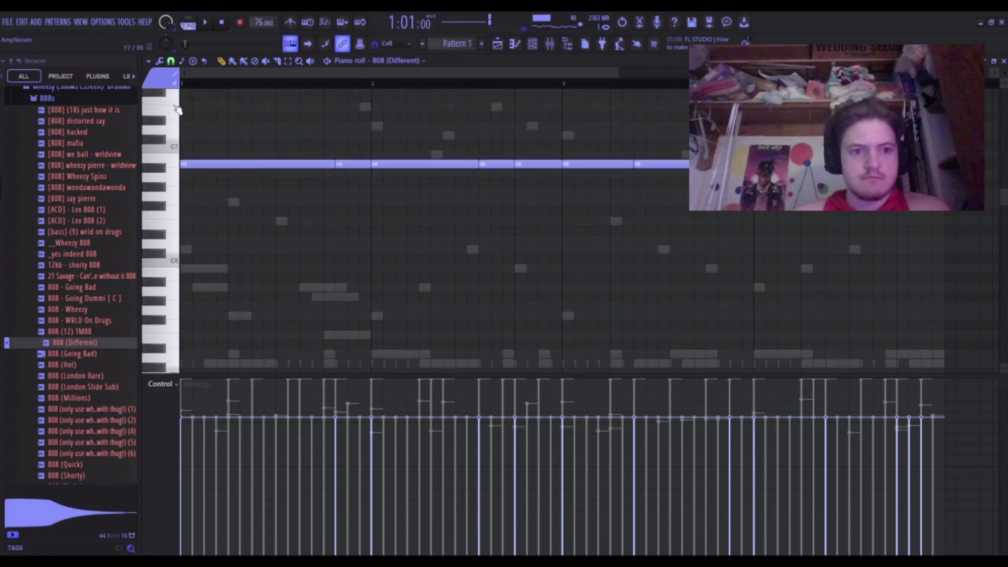
{"action": "key", "text": "ctrl+Up"}
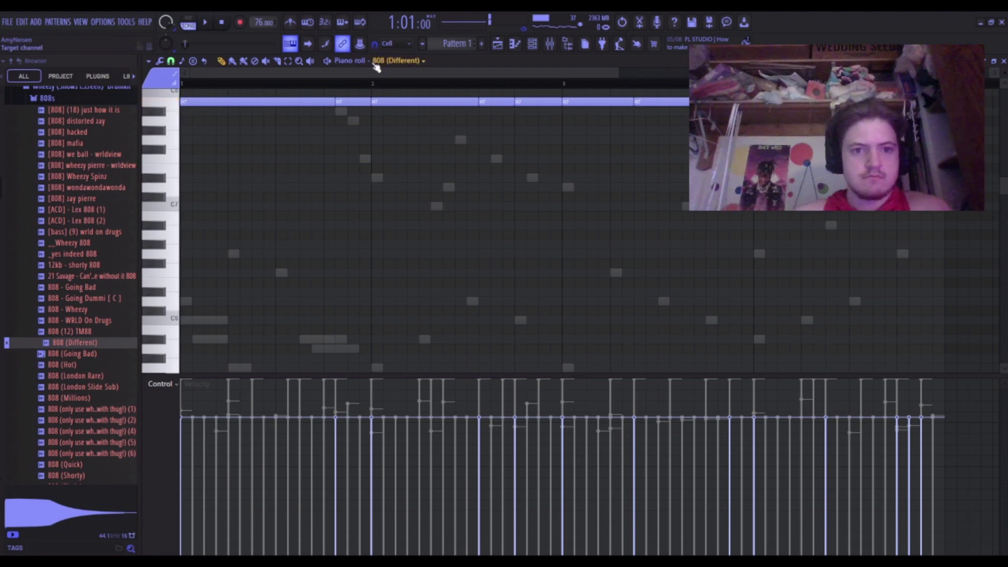
Raise all 808 (Different) notes one semitone to C8 and check the Vital #2 and Vital notes for pitch comparison.
{"action": "scroll", "coordinate": [205, 127], "scroll_direction": "up", "scroll_amount": 1}
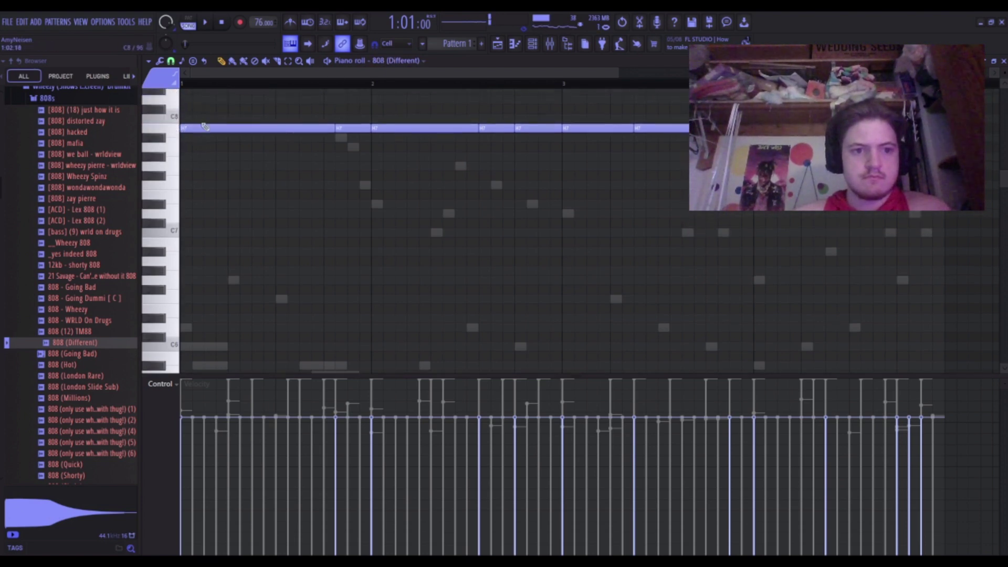
{"action": "key", "text": "shift+Up"}
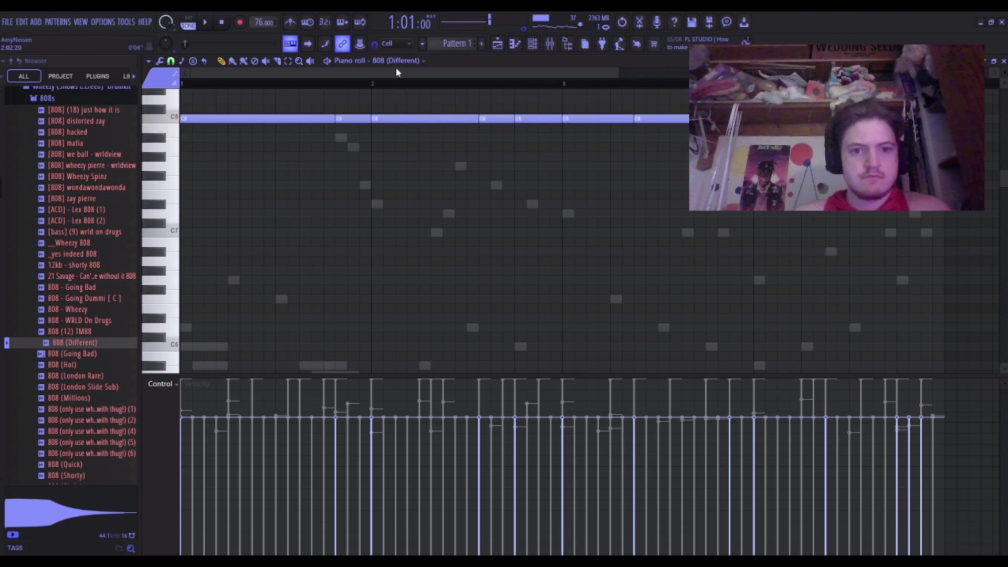
{"action": "key", "text": "Up"}
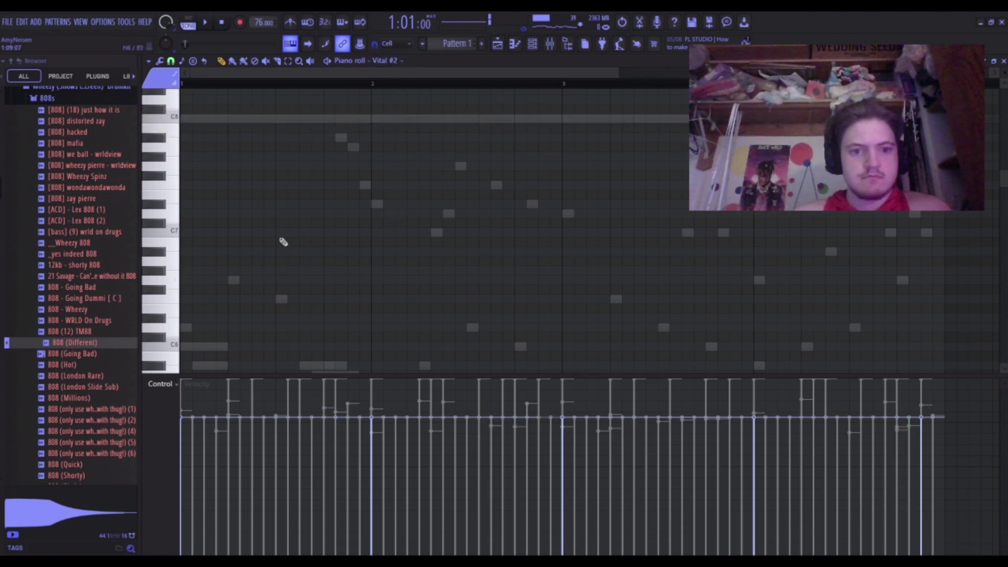
{"action": "scroll", "coordinate": [170, 277], "scroll_direction": "down", "scroll_amount": 10}
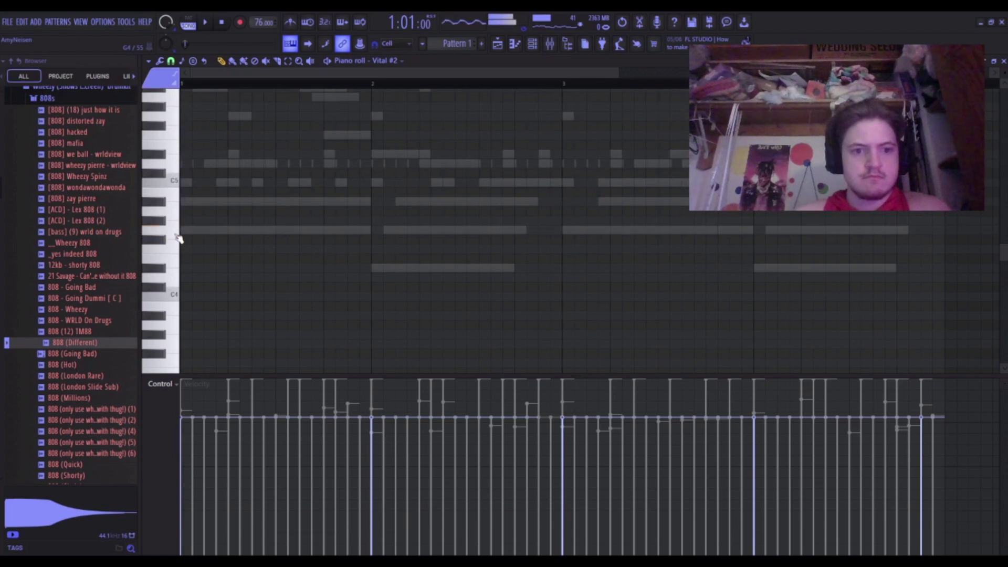
{"action": "key", "text": "Up"}
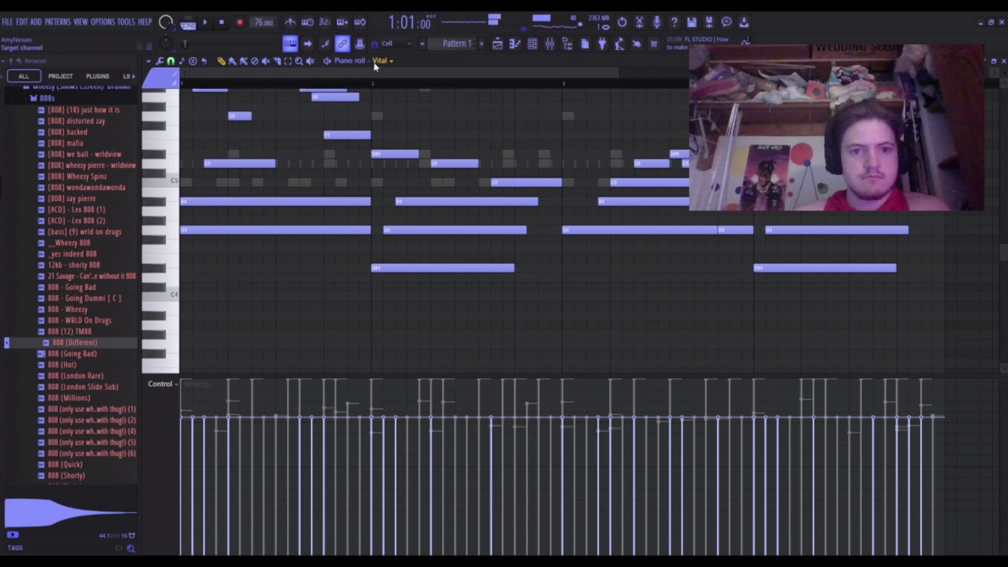
{"action": "key", "text": "Down"}
{"action": "key", "text": "Down"}
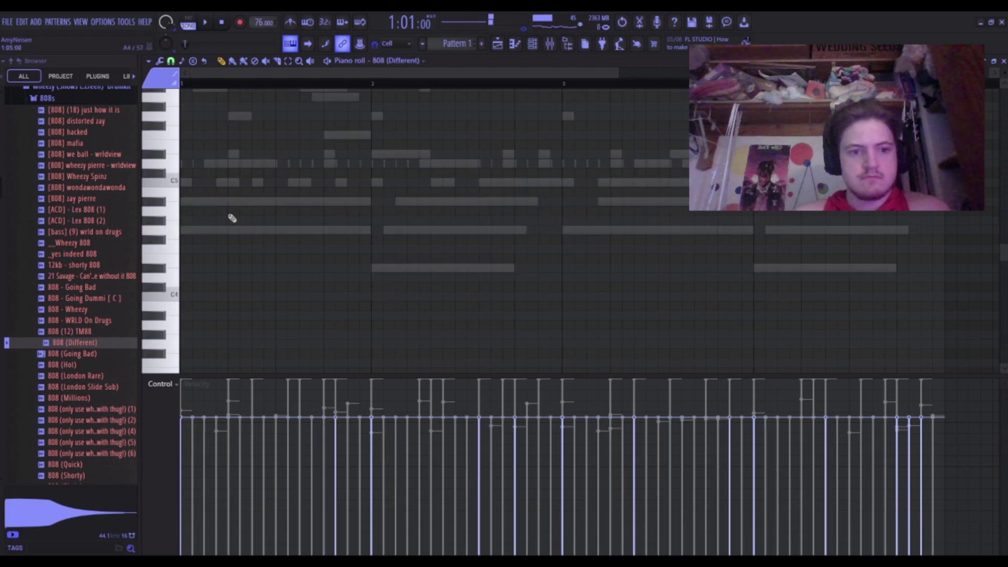
{"action": "scroll", "coordinate": [232, 218], "scroll_direction": "up", "scroll_amount": 6}
{"action": "scroll", "coordinate": [180, 222], "scroll_direction": "up", "scroll_amount": 3}
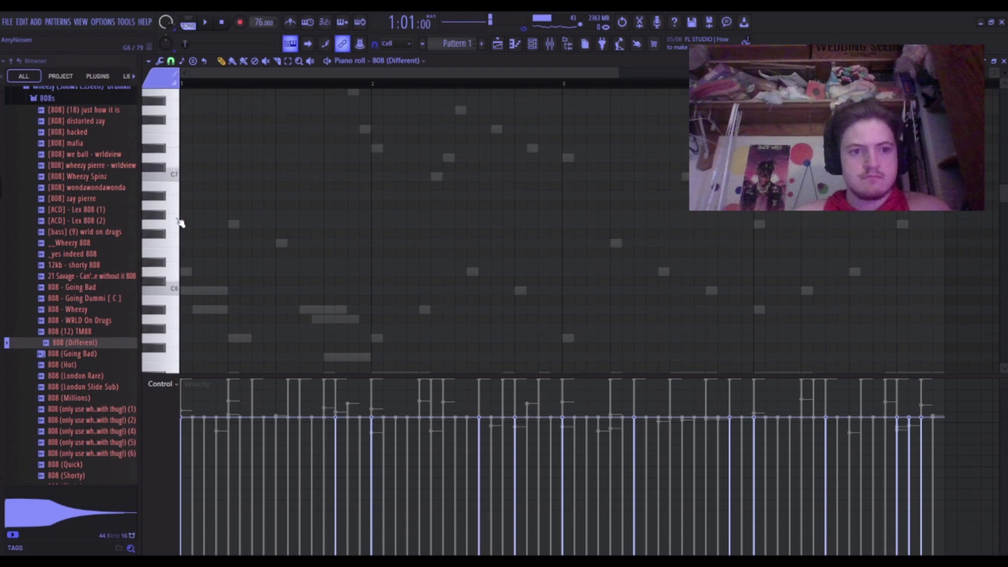
{"action": "scroll", "coordinate": [178, 181], "scroll_direction": "up", "scroll_amount": 3}
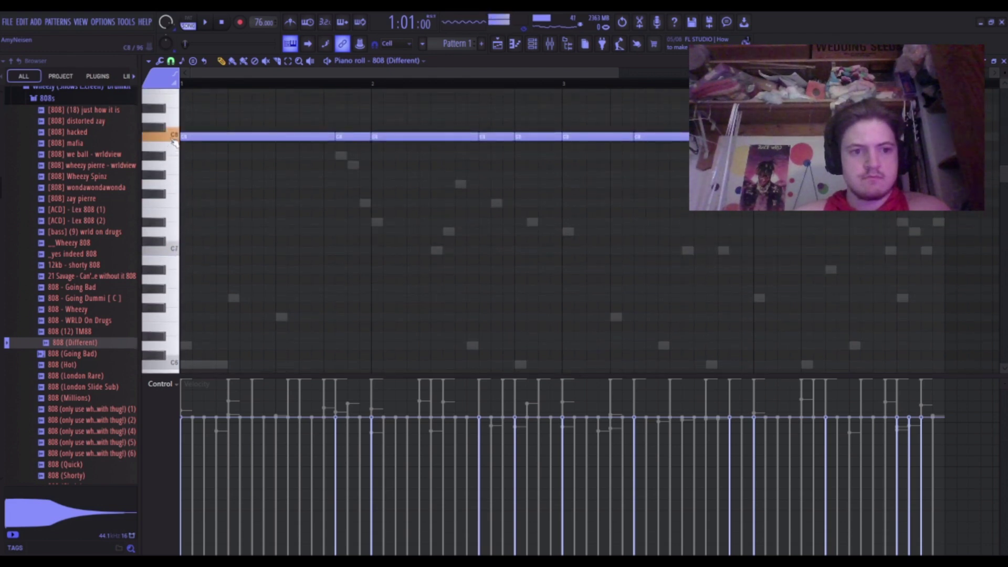
Lower all 808 (Different) notes three octaves and five semitones to G4.
{"action": "scroll", "coordinate": [202, 198], "scroll_direction": "down", "scroll_amount": 12}
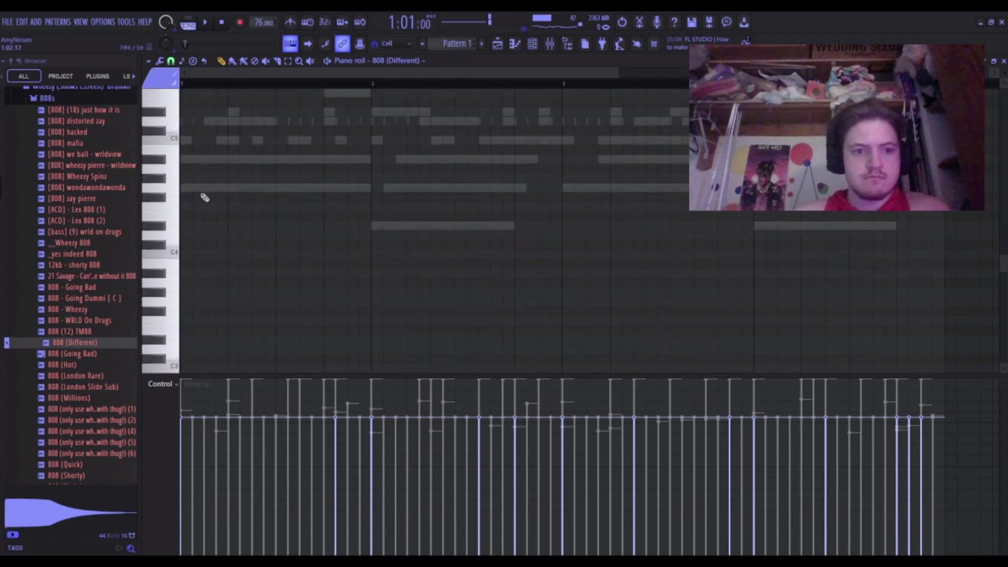
{"action": "key", "text": "ctrl+Down"}
{"action": "key", "text": "ctrl+Down"}
{"action": "key", "text": "ctrl+Down"}
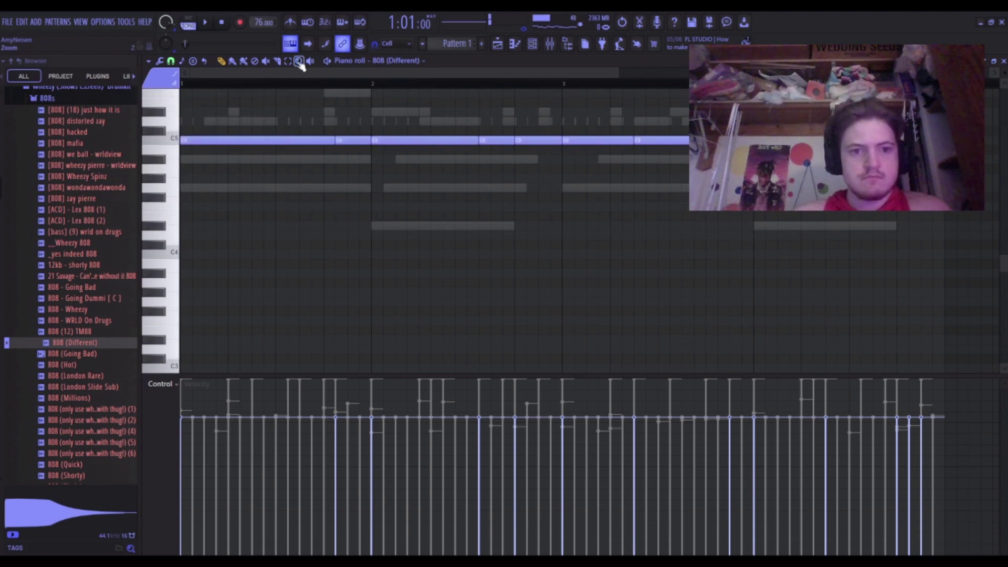
{"action": "key", "text": "ctrl+Down"}
{"action": "key", "text": "ctrl+Down"}
{"action": "key", "text": "ctrl+Up"}
{"action": "key", "text": "ctrl+Up"}
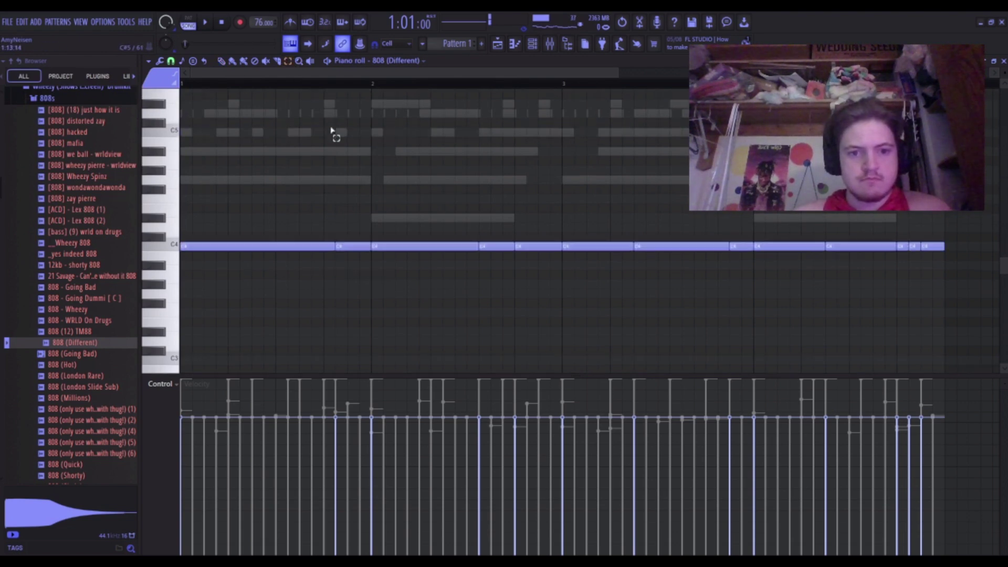
{"action": "key", "text": "Down"}
{"action": "key", "text": "Down"}
{"action": "key", "text": "Down"}
{"action": "key", "text": "Down"}
{"action": "key", "text": "Down"}
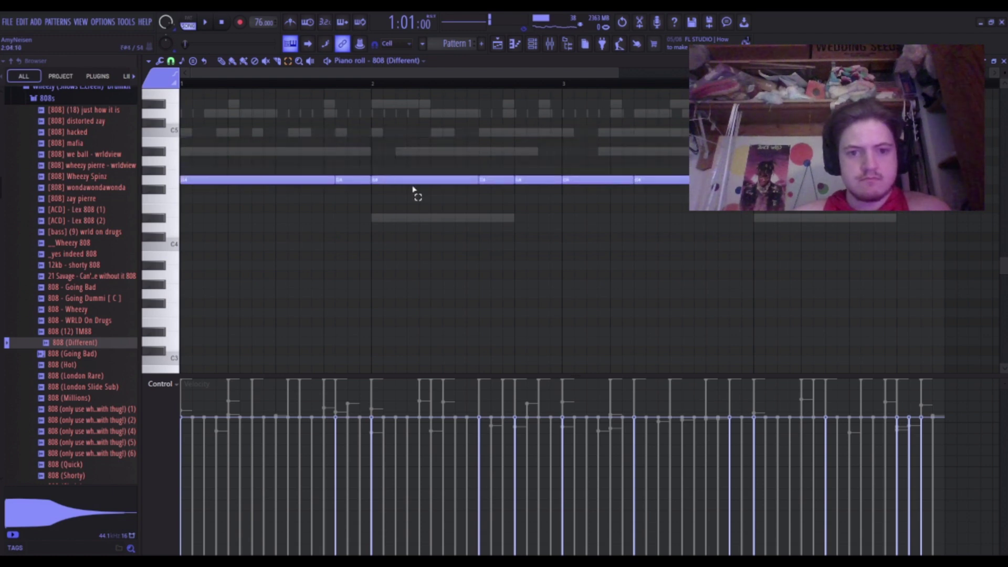
Lower the 808 notes in bars 2 and 4 four semitones to D#4.
{"action": "left_click_drag", "start_coordinate": [413, 189], "coordinate": [526, 182]}
{"action": "key", "text": "Down"}
{"action": "key", "text": "Down"}
{"action": "key", "text": "Down"}
{"action": "key", "text": "Down"}
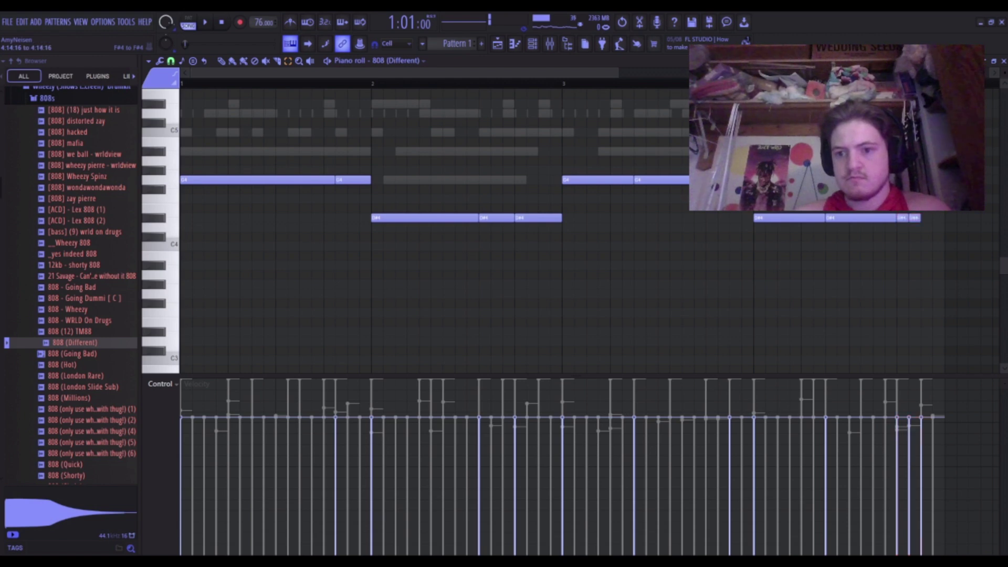
Raise all 808 notes five semitones, to C5 in bars 1 and 3 and G#4 in bar 2, and play the pattern.
{"action": "key", "text": "Up"}
{"action": "key", "text": "Up"}
{"action": "key", "text": "Up"}
{"action": "key", "text": "Up"}
{"action": "key", "text": "Up"}
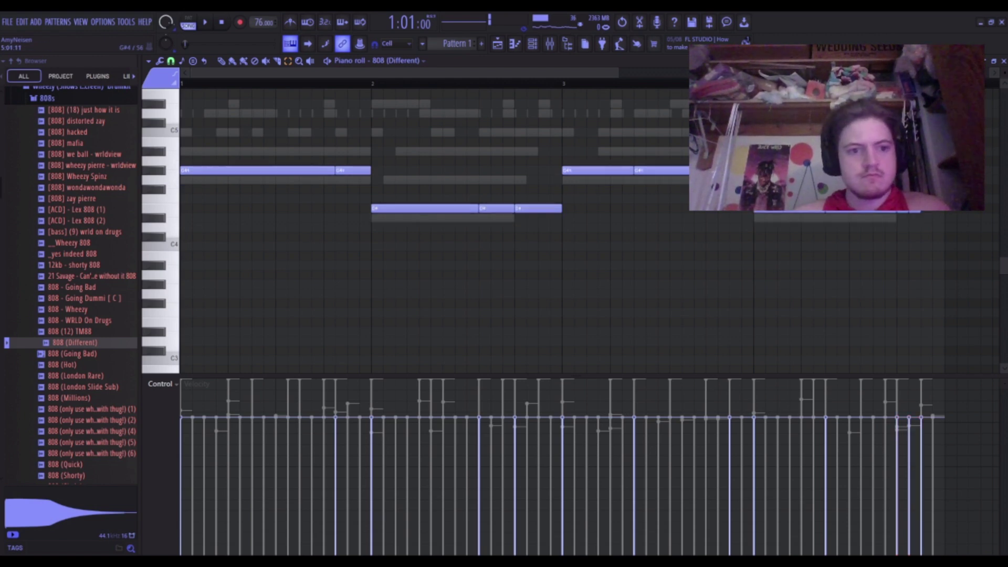
{"action": "key", "text": "space"}
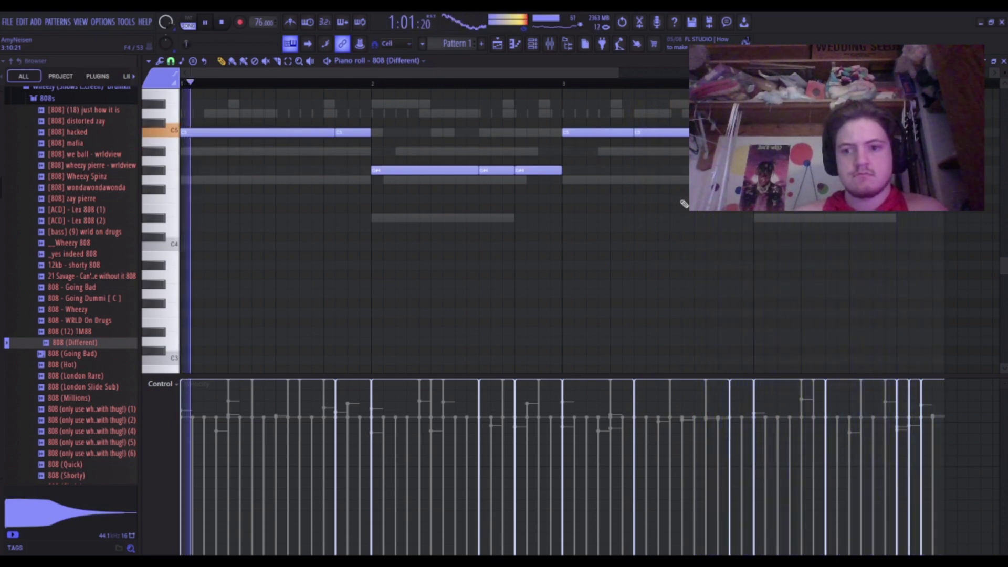
Open the mixer, restart the pattern with Insert 1 soloed, and bring Inserts 2 to 4 back in to hear the melody layers.
{"action": "left_click", "coordinate": [541, 47]}
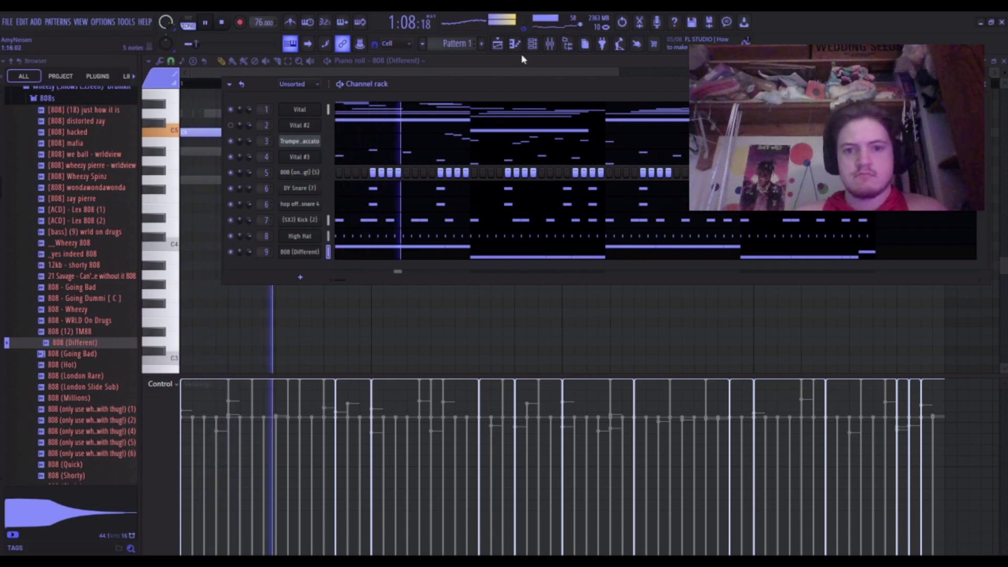
{"action": "left_click", "coordinate": [532, 45]}
{"action": "left_click", "coordinate": [532, 44]}
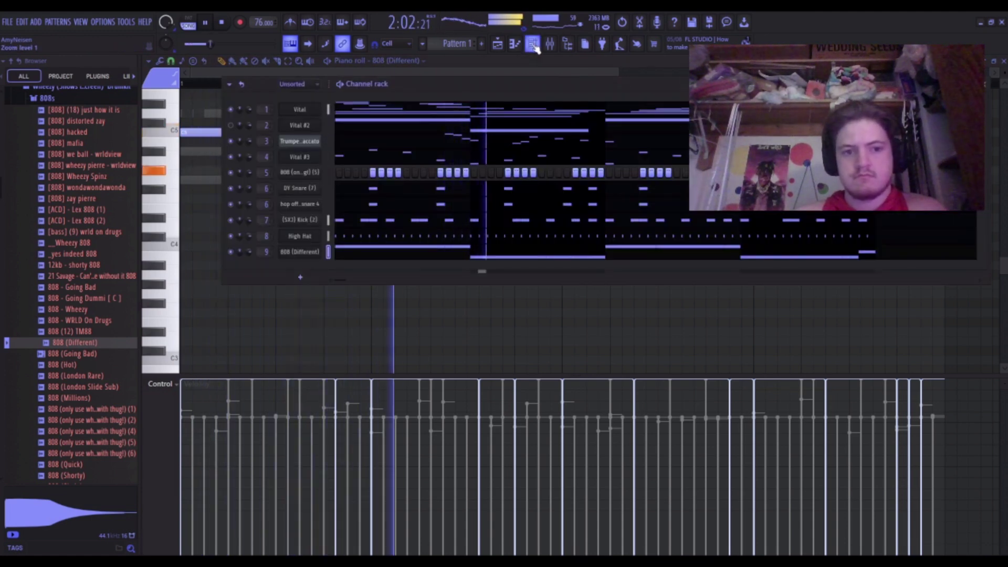
{"action": "left_click", "coordinate": [532, 45]}
{"action": "left_click", "coordinate": [550, 44]}
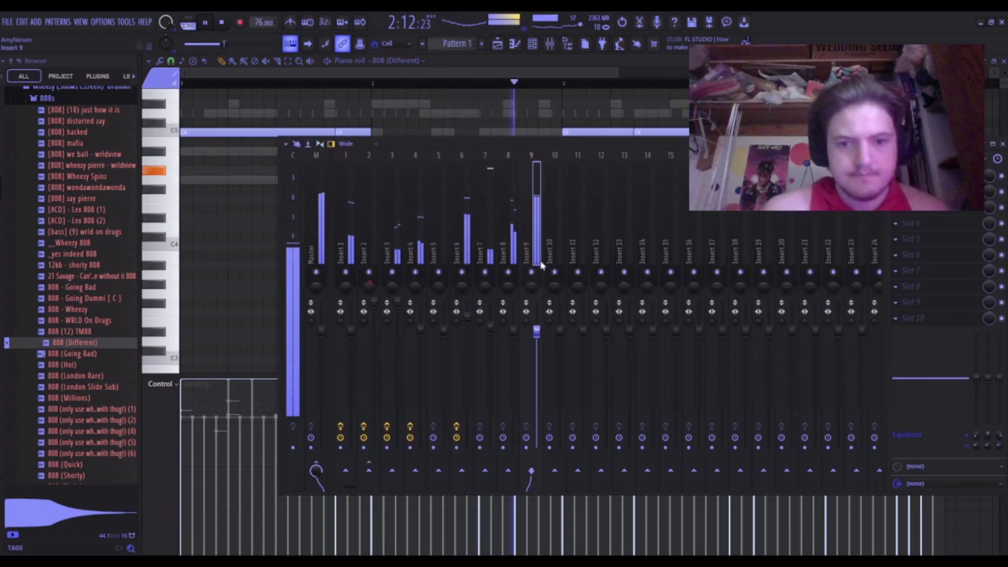
{"action": "key", "text": "space"}
{"action": "key", "text": "space"}
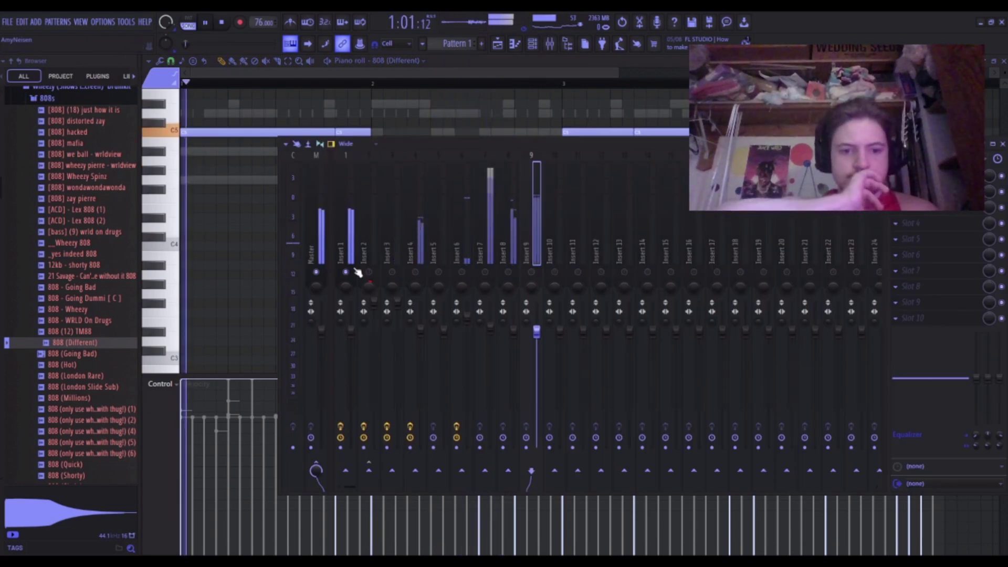
{"action": "right_click", "coordinate": [415, 272]}
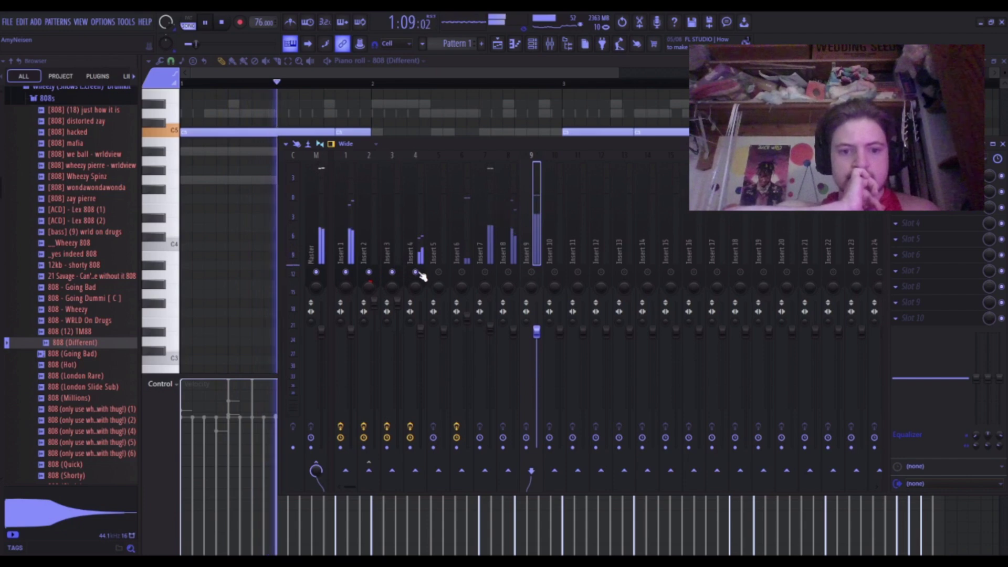
{"action": "left_click", "coordinate": [415, 239]}
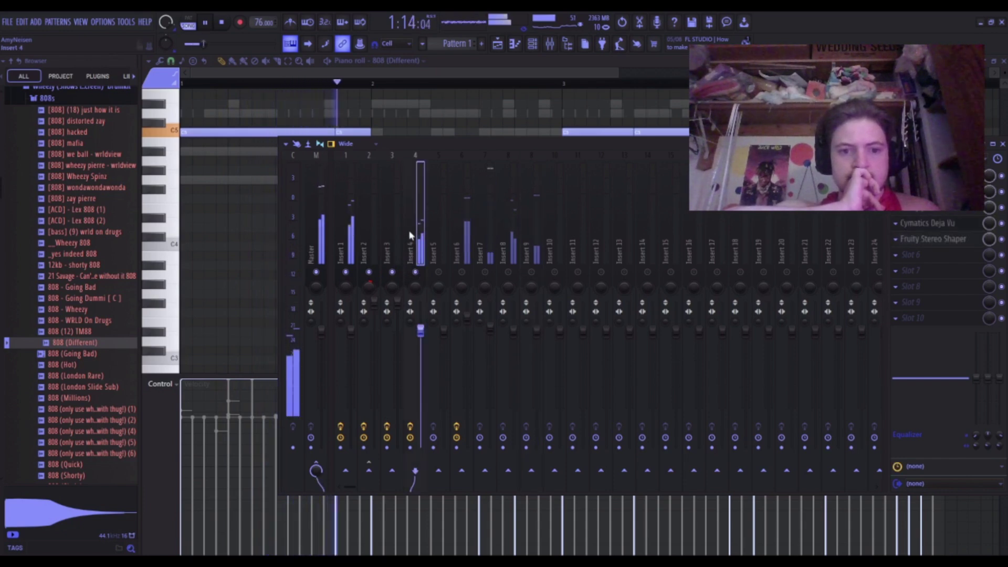
Compare the melody with Insert 3 muted and unmuted, and pan Insert 3 to the left.
{"action": "left_click", "coordinate": [391, 272]}
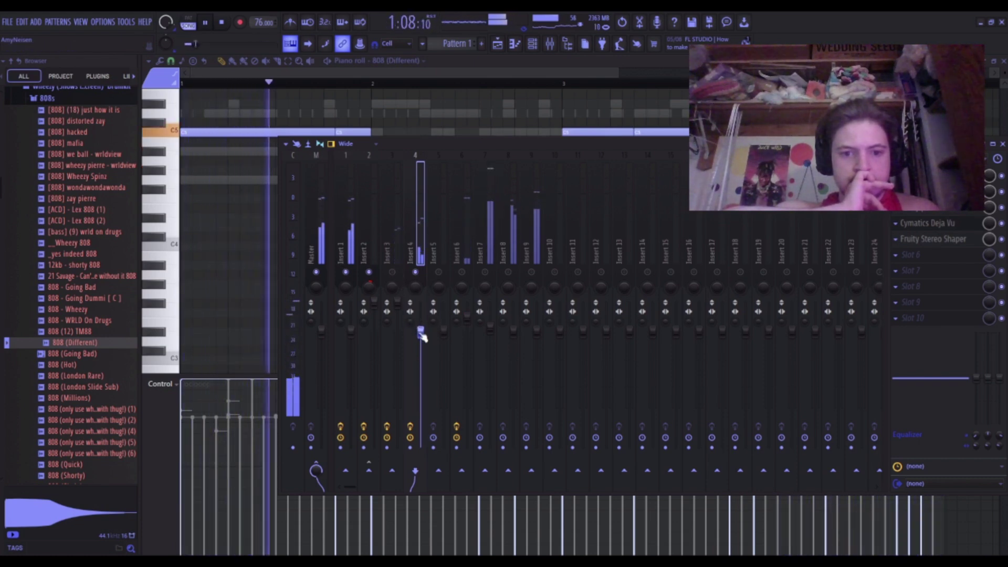
{"action": "left_click", "coordinate": [392, 272]}
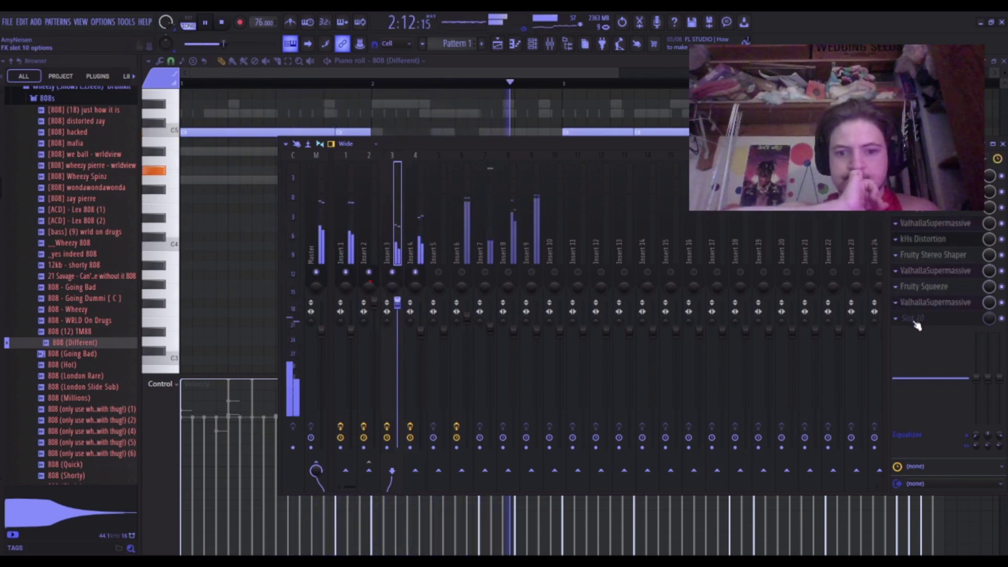
{"action": "left_click", "coordinate": [532, 44]}
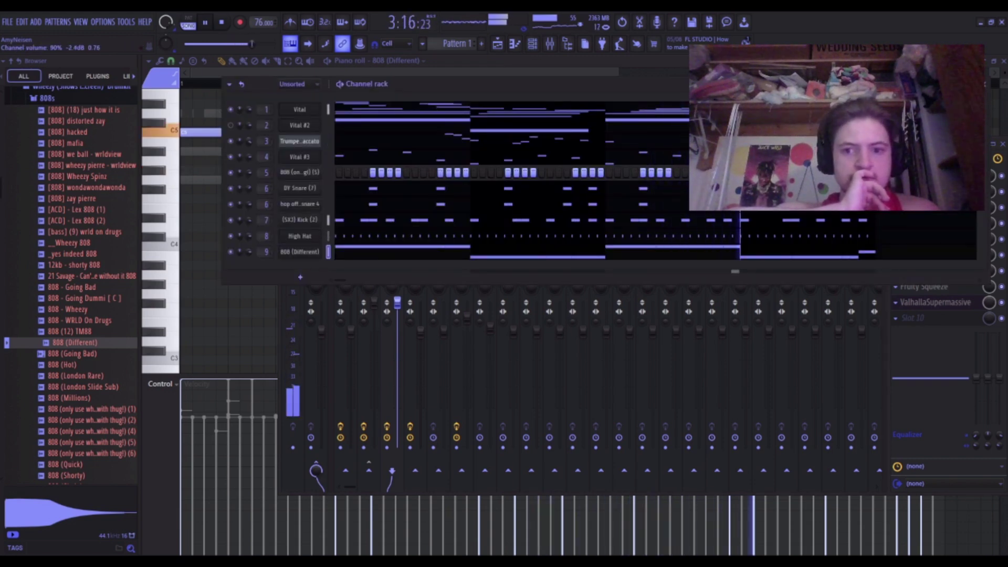
{"action": "left_click_drag", "start_coordinate": [387, 287], "coordinate": [388, 310]}
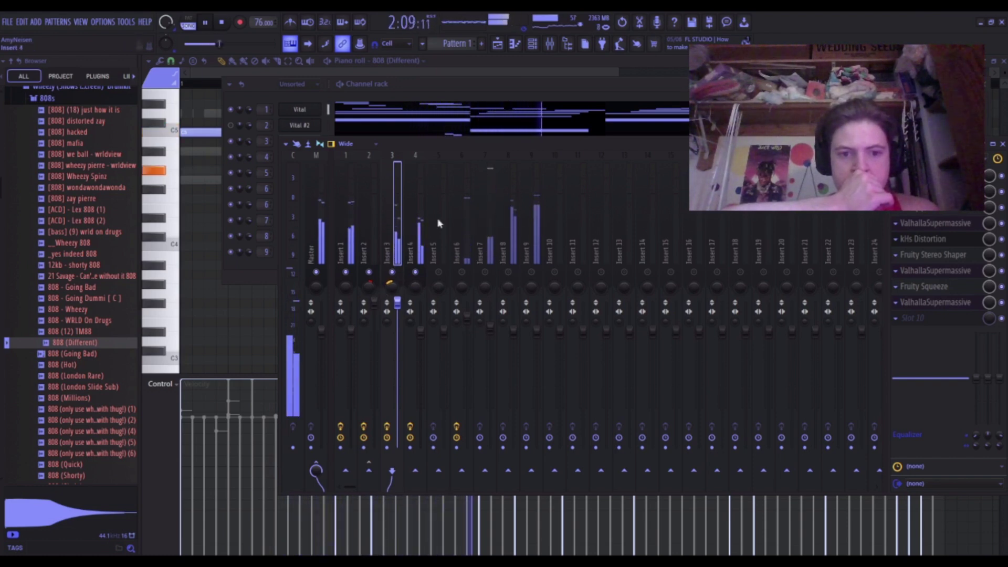
Bring Inserts 6 to 9 back into the mix and raise the Insert 8 and Insert 9 faders.
{"action": "left_click", "coordinate": [512, 326]}
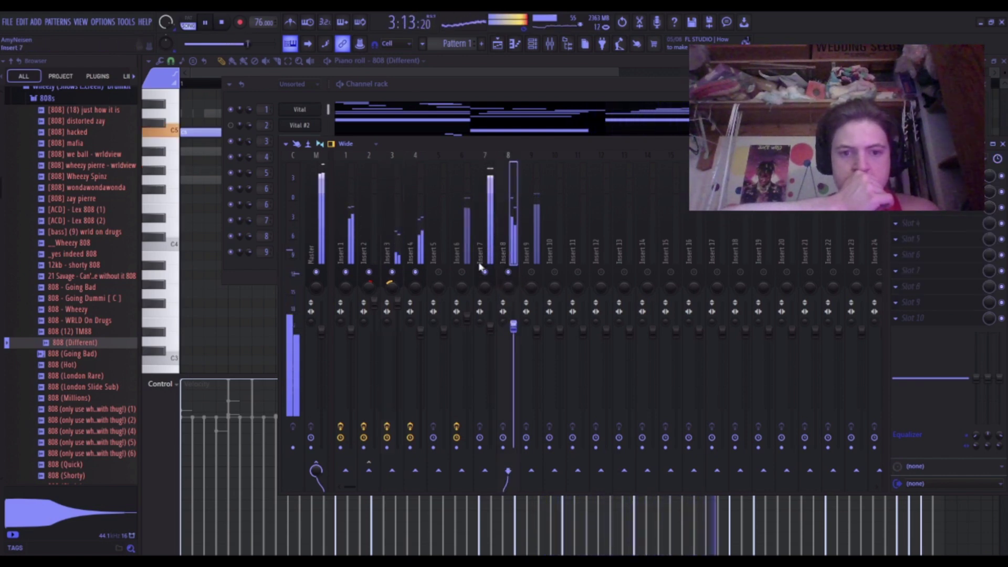
{"action": "left_click", "coordinate": [462, 272]}
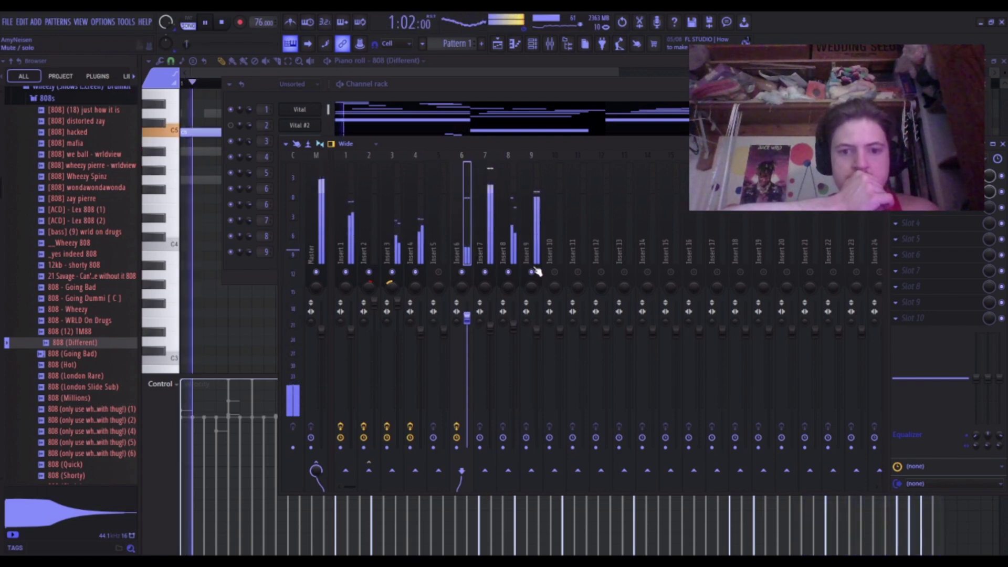
{"action": "left_click", "coordinate": [538, 330]}
{"action": "left_click_drag", "start_coordinate": [538, 329], "coordinate": [536, 312]}
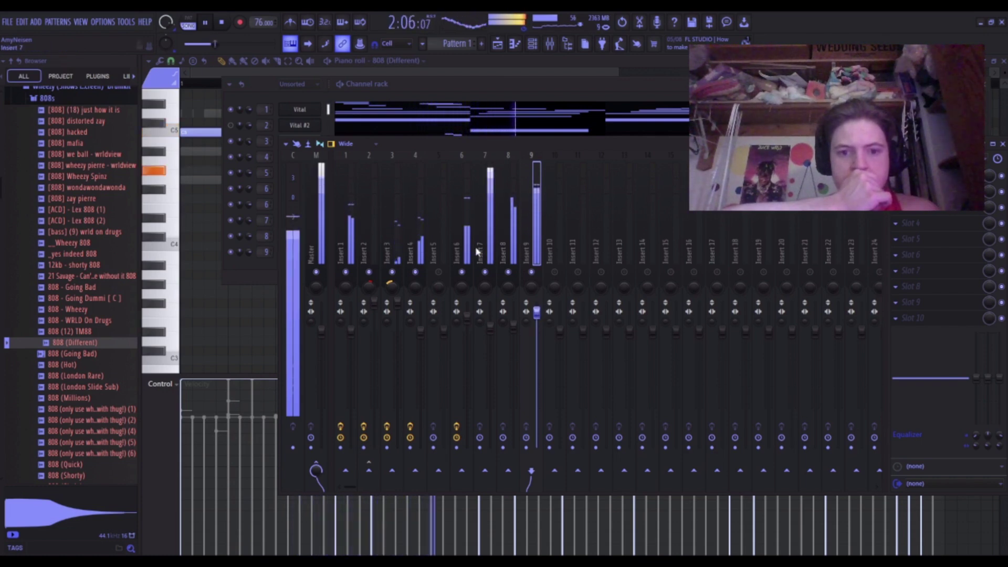
Isolate Inserts 7 and 9 and sidechain Insert 7 to Insert 9.
{"action": "right_click", "coordinate": [485, 272]}
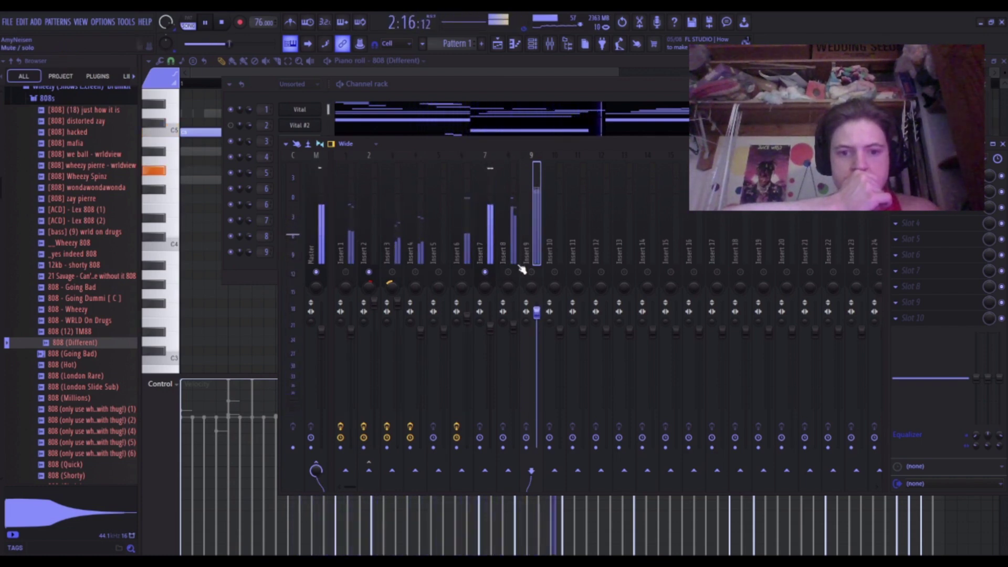
{"action": "left_click", "coordinate": [531, 272]}
{"action": "left_click", "coordinate": [487, 258]}
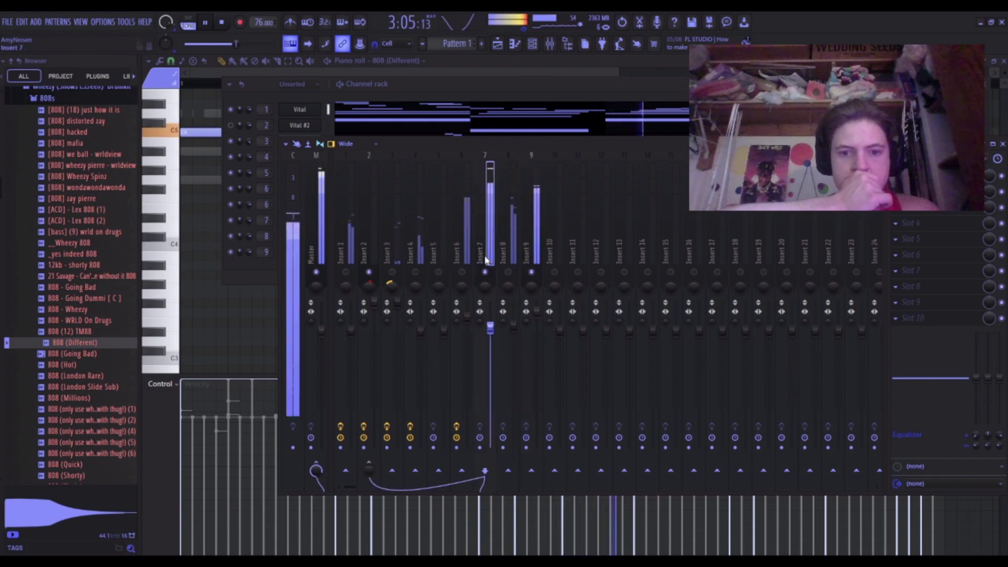
{"action": "left_click", "coordinate": [530, 459]}
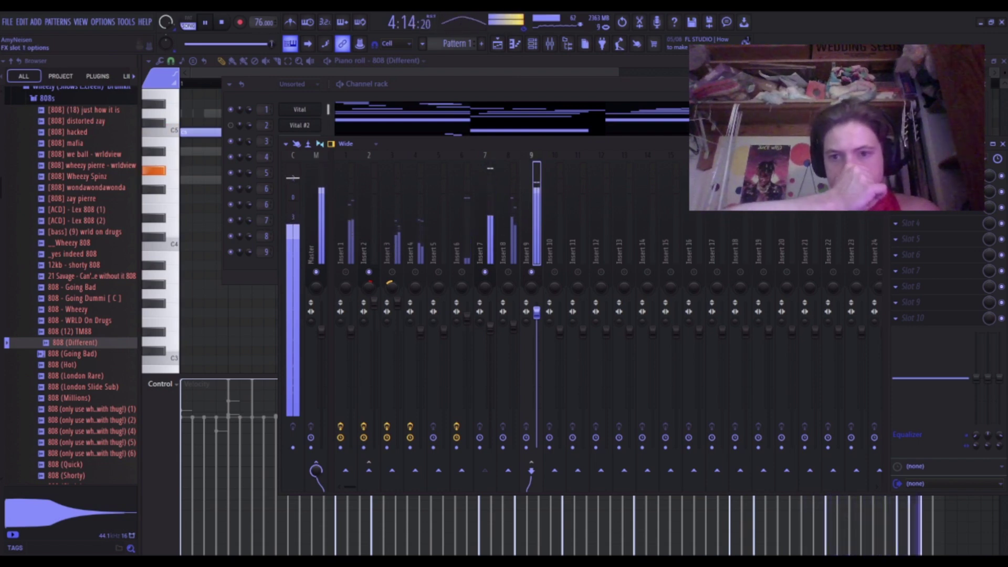
Add Fruity Limiter to Insert 9 in compressor mode with sidechain 1, adjusting threshold, knee and ratio to duck the 808.
{"action": "left_click", "coordinate": [595, 303]}
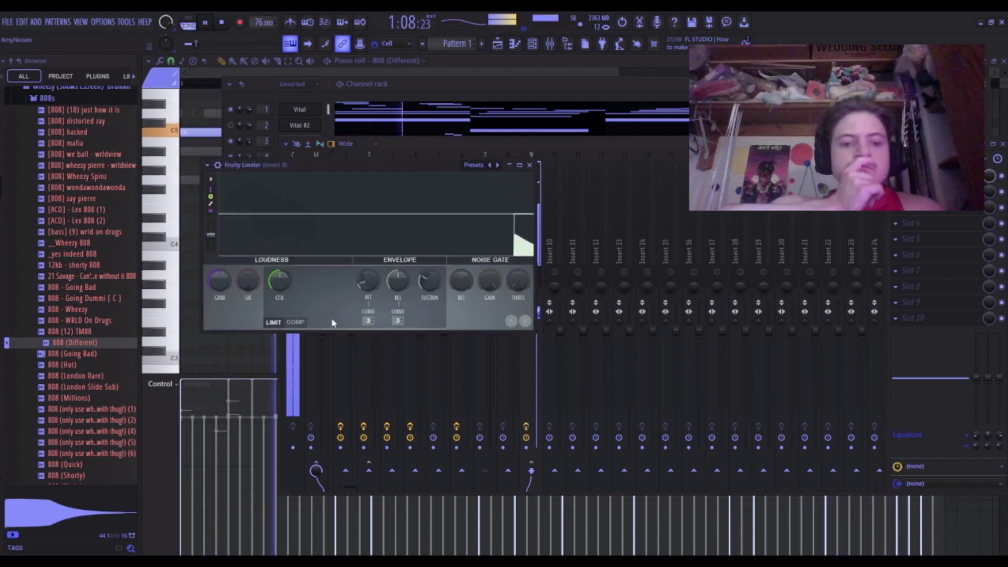
{"action": "left_click", "coordinate": [295, 323]}
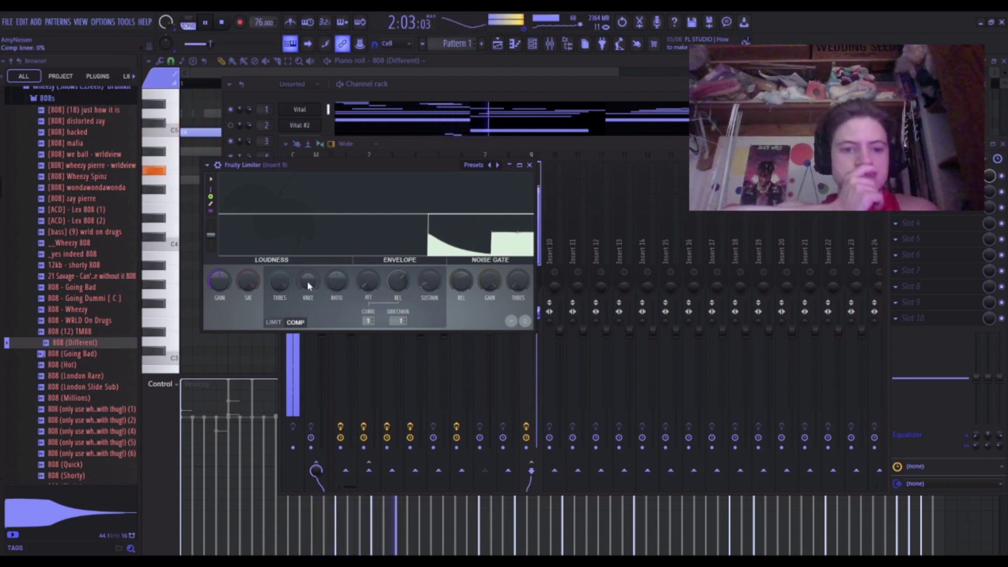
{"action": "left_click_drag", "start_coordinate": [279, 281], "coordinate": [279, 310]}
{"action": "left_click_drag", "start_coordinate": [336, 281], "coordinate": [337, 265]}
{"action": "left_click_drag", "start_coordinate": [280, 281], "coordinate": [336, 282]}
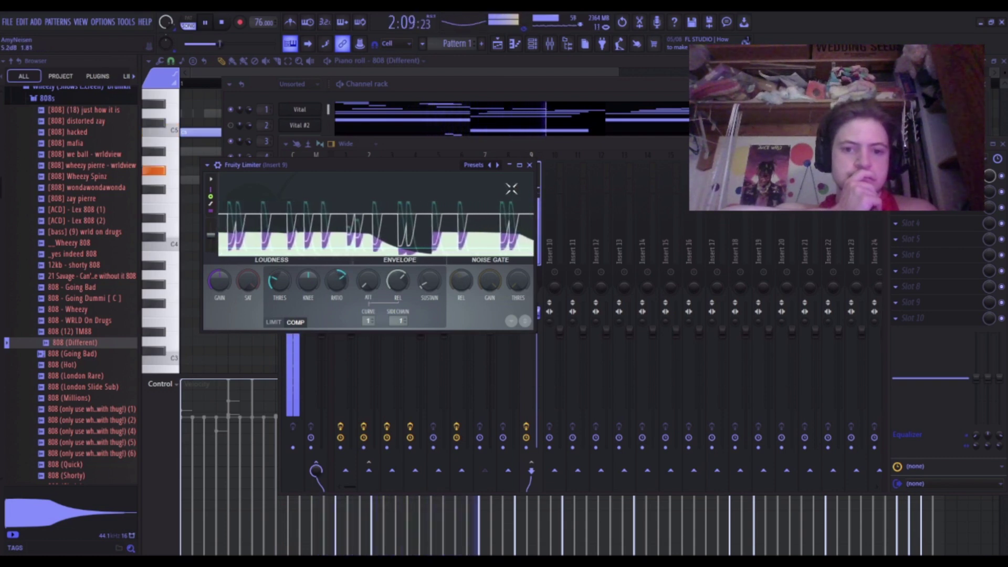
{"action": "left_click", "coordinate": [530, 166]}
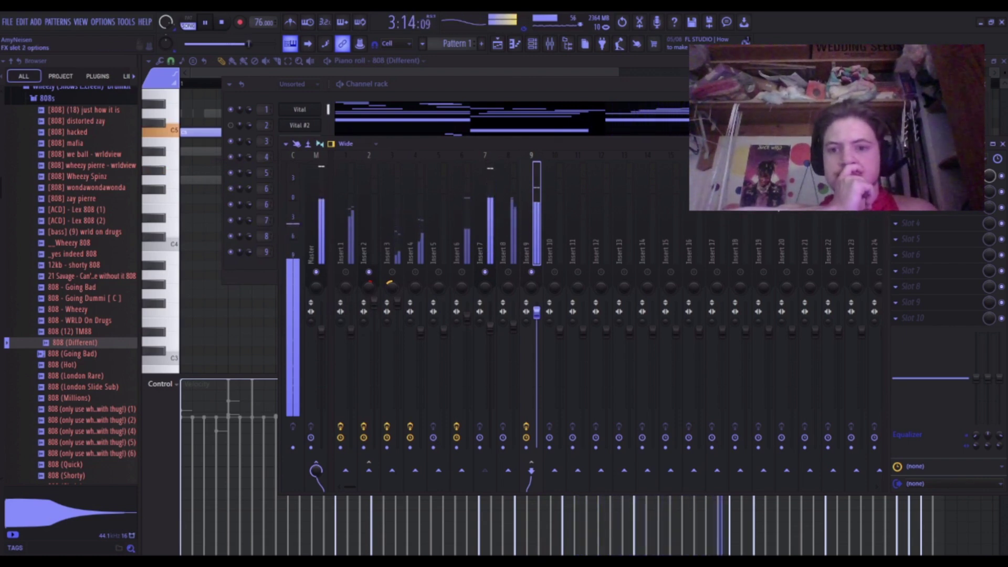
Add Fruity Stereo Enhancer to Insert 9 with the For strings preset and lower the effect's mix level.
{"action": "left_click", "coordinate": [770, 324]}
{"action": "left_click", "coordinate": [403, 179]}
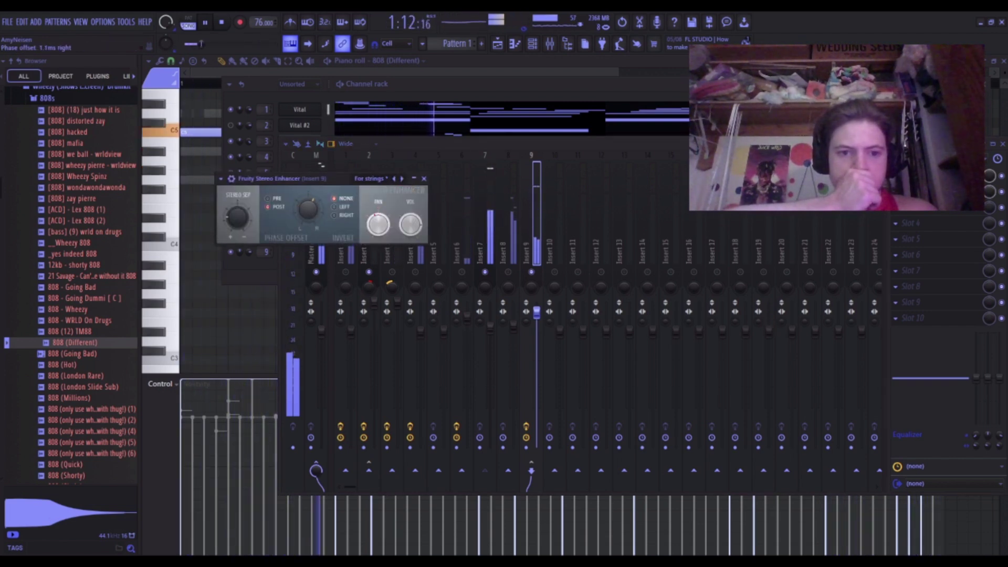
{"action": "left_click_drag", "start_coordinate": [989, 191], "coordinate": [989, 238]}
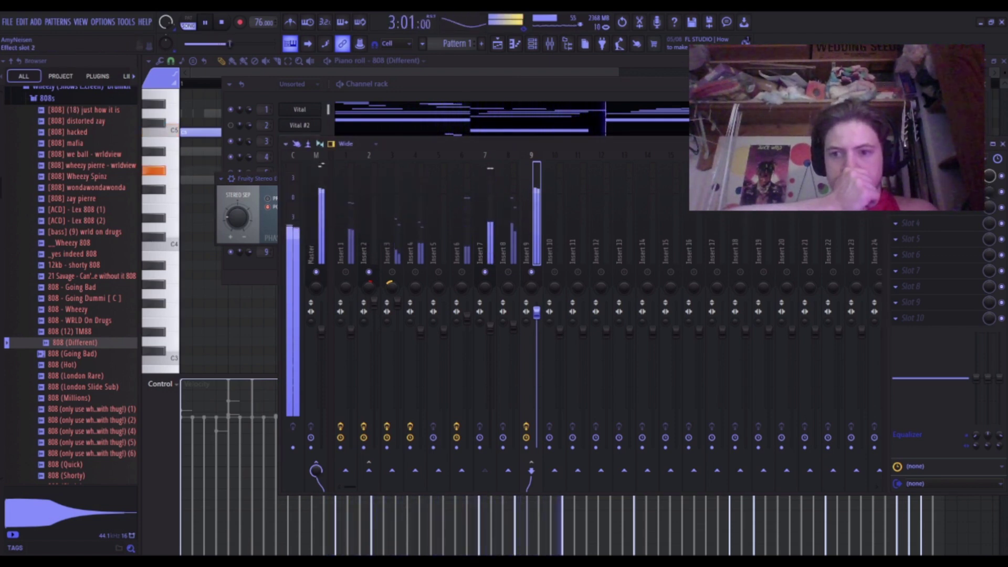
Add Fruity Parametric EQ 2 to Insert 9, lowering band 1, boosting band 2 and rolling off the highs with band 7.
{"action": "left_click", "coordinate": [617, 489]}
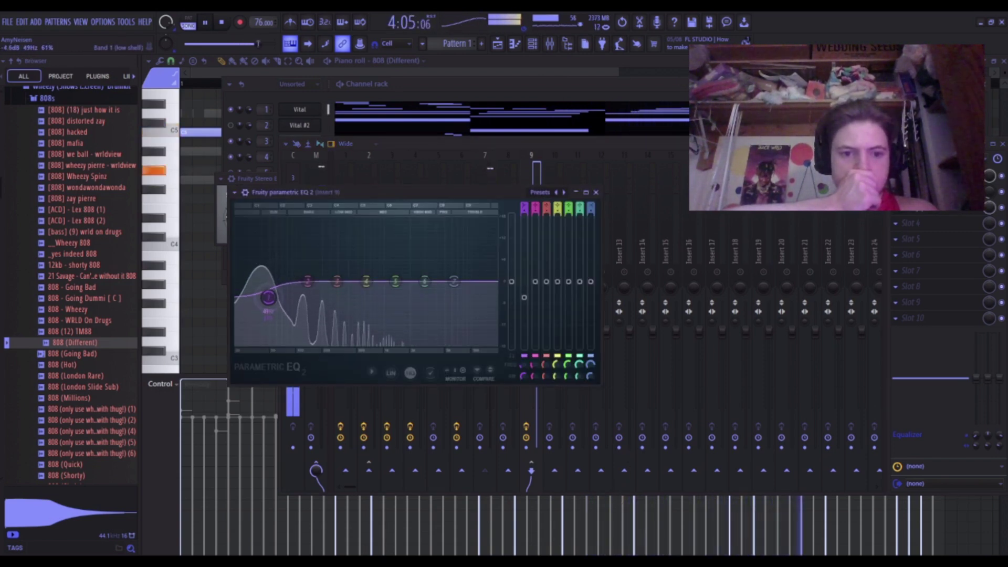
{"action": "left_click_drag", "start_coordinate": [268, 297], "coordinate": [315, 254]}
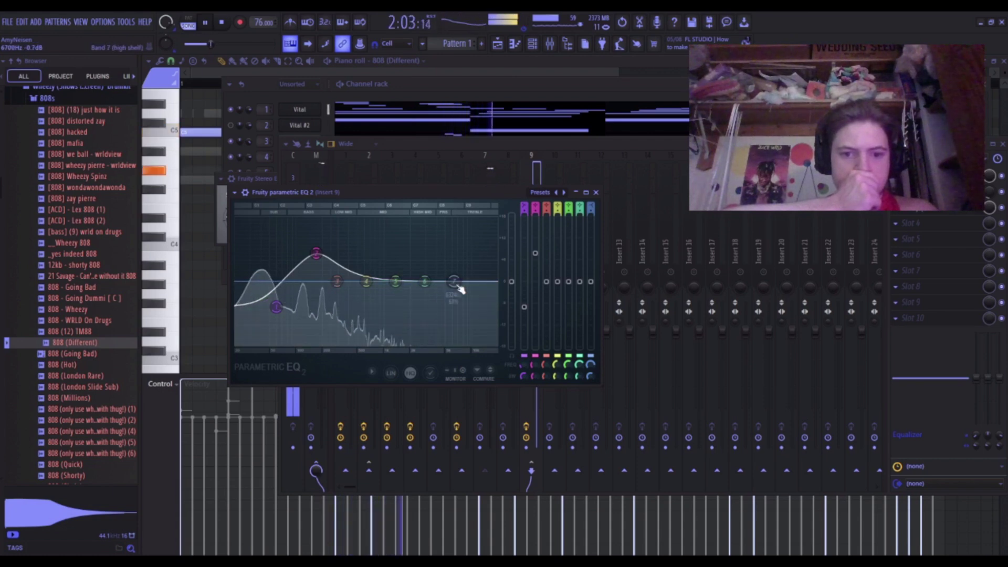
{"action": "left_click_drag", "start_coordinate": [459, 286], "coordinate": [392, 344]}
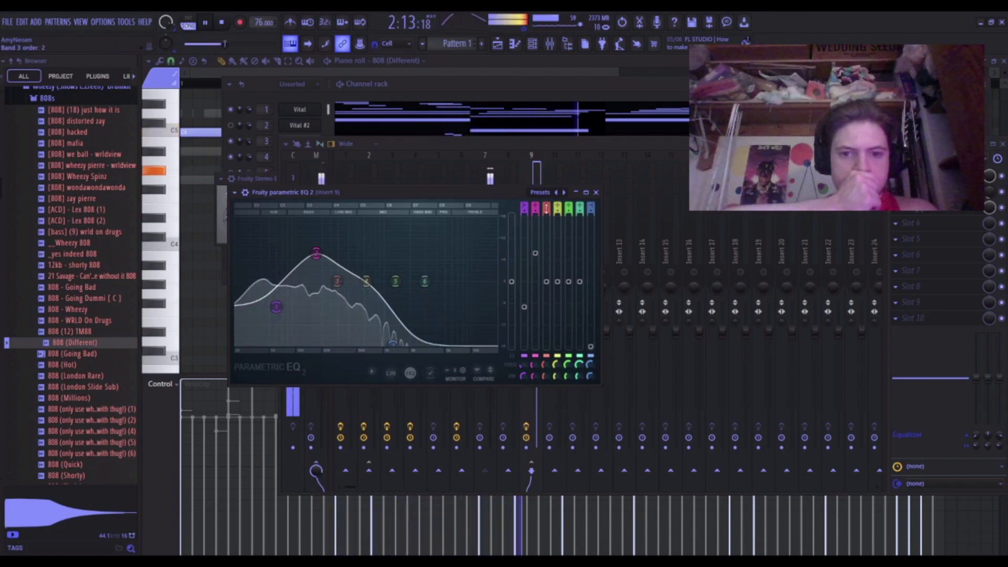
{"action": "left_click", "coordinate": [595, 192]}
Bring all mixer tracks back into the mix, close the piano roll and show the channel rack.
{"action": "key", "text": "space"}
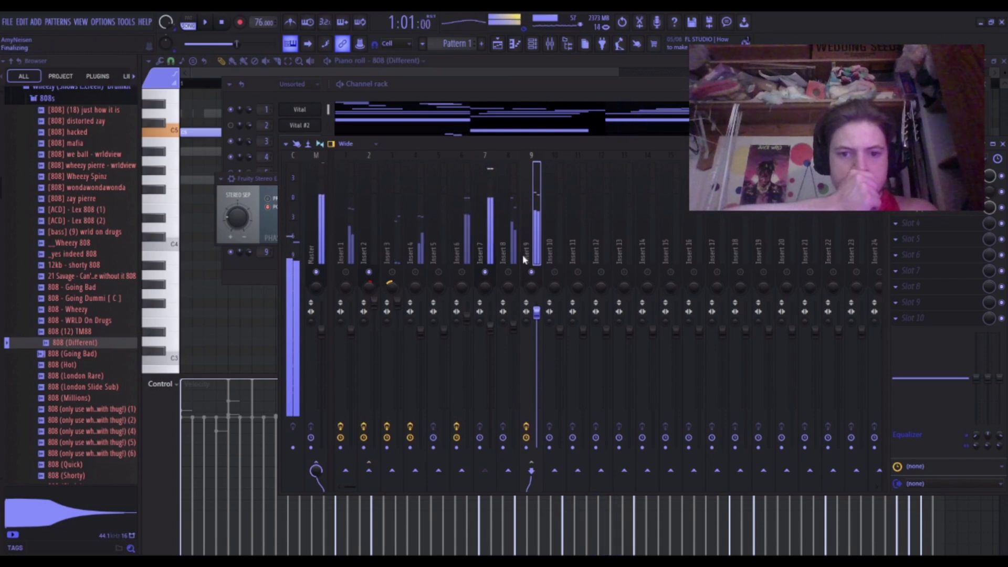
{"action": "right_click", "coordinate": [531, 271]}
{"action": "key", "text": "space"}
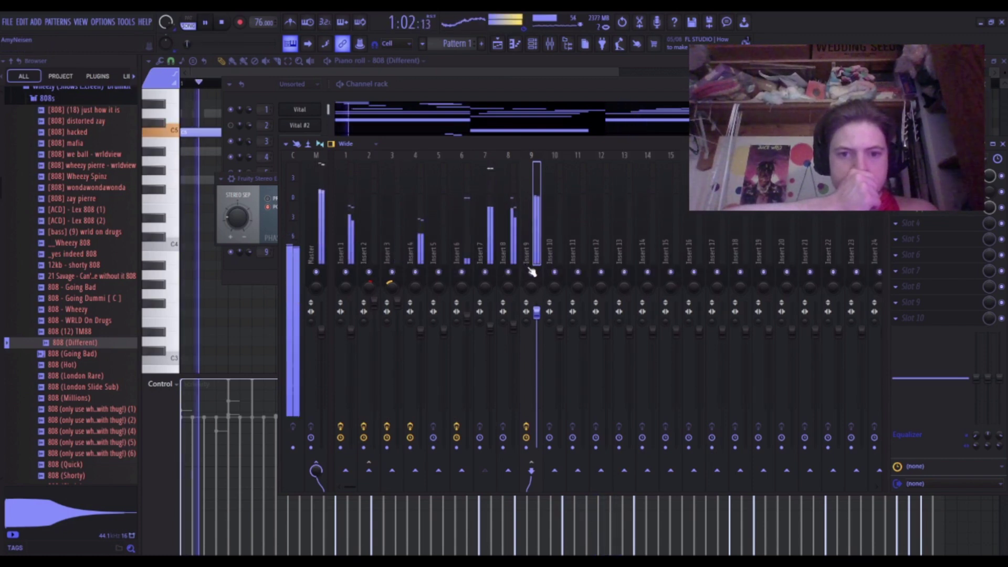
{"action": "left_click", "coordinate": [1002, 62]}
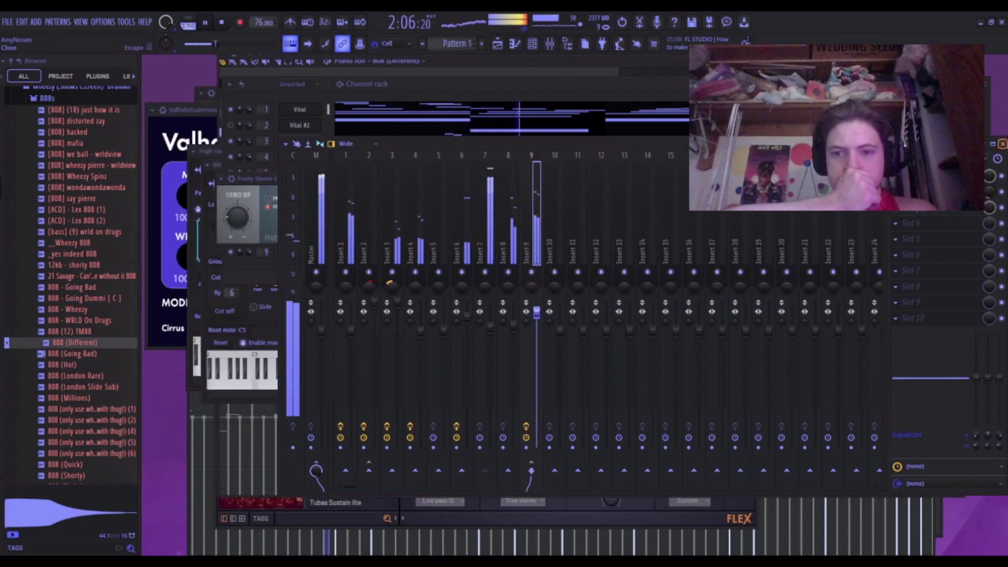
{"action": "left_click", "coordinate": [1002, 143]}
{"action": "left_click", "coordinate": [537, 47]}
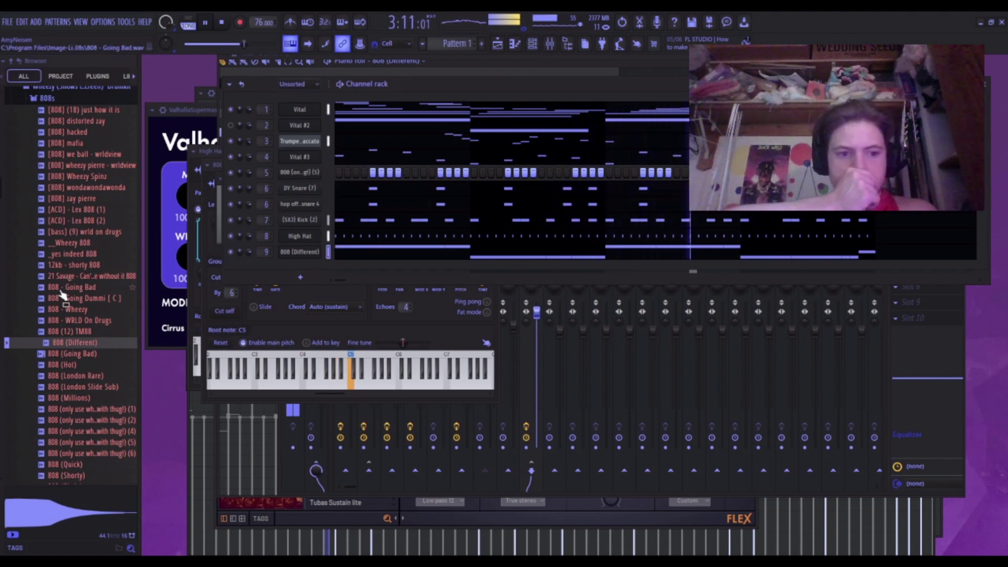
Collapse the Wheezy drumkit's 808s folder and check its Percs folder for samples.
{"action": "scroll", "coordinate": [62, 294], "scroll_direction": "up", "scroll_amount": 4}
{"action": "scroll", "coordinate": [51, 278], "scroll_direction": "down", "scroll_amount": 2}
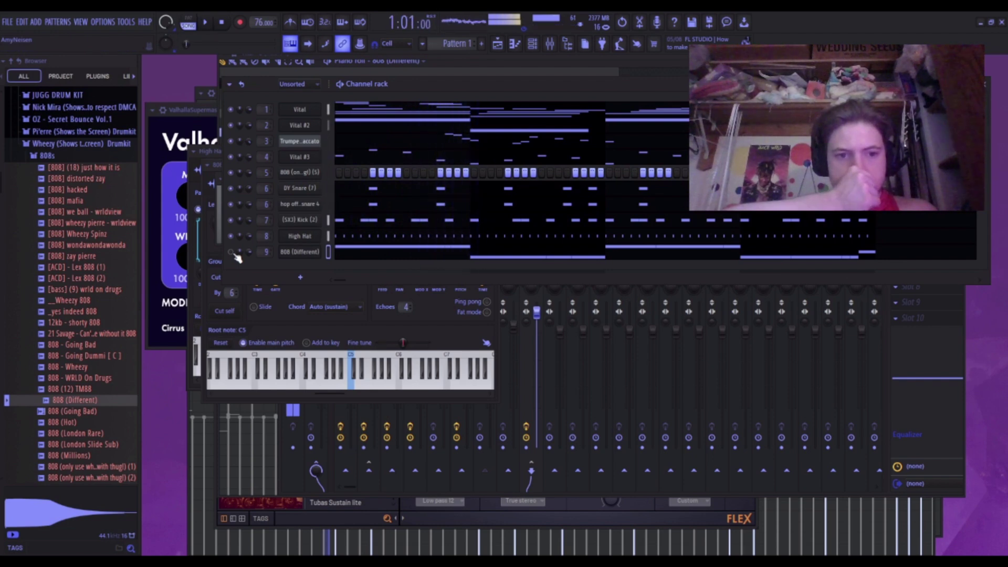
{"action": "left_click", "coordinate": [50, 156]}
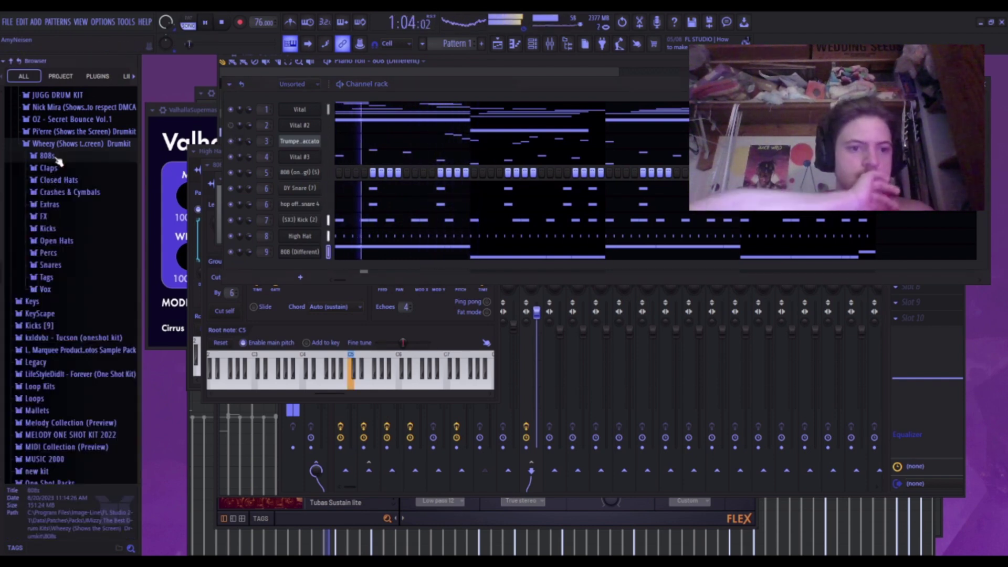
{"action": "left_click", "coordinate": [59, 254]}
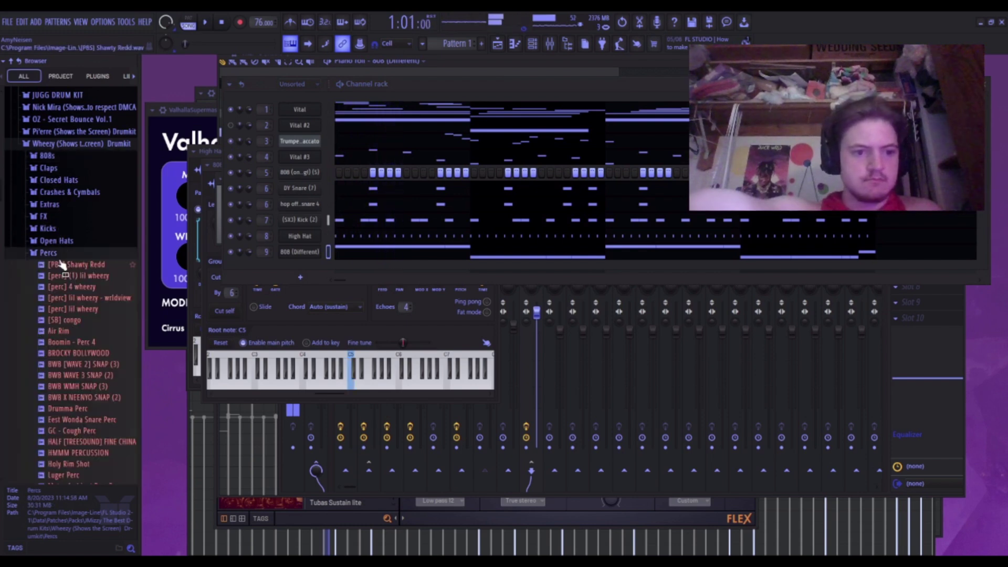
{"action": "left_click", "coordinate": [59, 254]}
Open the Wheezy drumkit's Snares folder and audition samples such as [snare] mob, the BWB Wave snares and the Boi-1DaSn snares.
{"action": "left_click", "coordinate": [60, 267]}
{"action": "left_click", "coordinate": [70, 369]}
{"action": "left_click", "coordinate": [74, 389]}
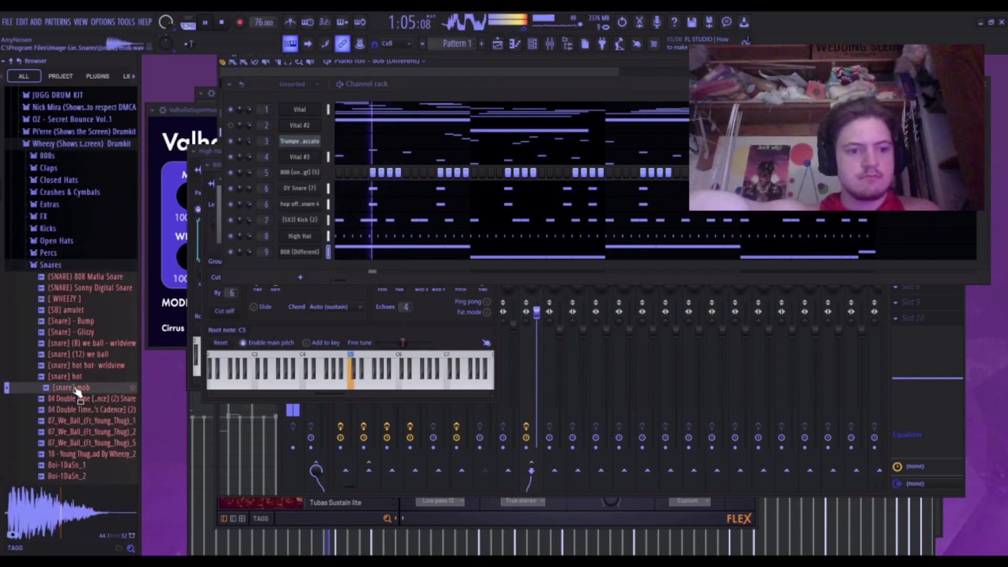
{"action": "left_click", "coordinate": [78, 402]}
{"action": "left_click", "coordinate": [79, 390]}
{"action": "scroll", "coordinate": [78, 391], "scroll_direction": "down", "scroll_amount": 7}
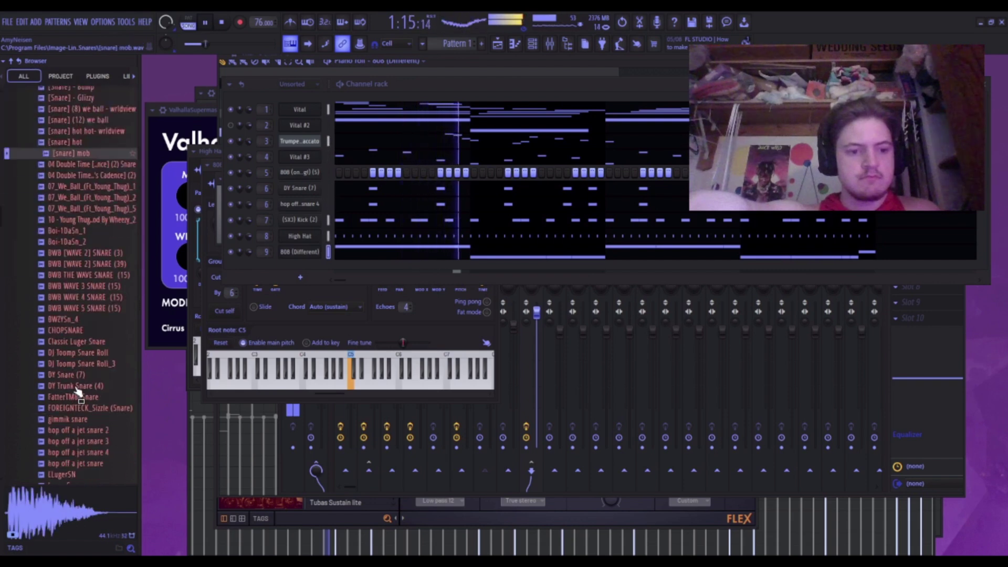
{"action": "left_click", "coordinate": [82, 325]}
{"action": "left_click", "coordinate": [83, 293]}
{"action": "left_click", "coordinate": [86, 256]}
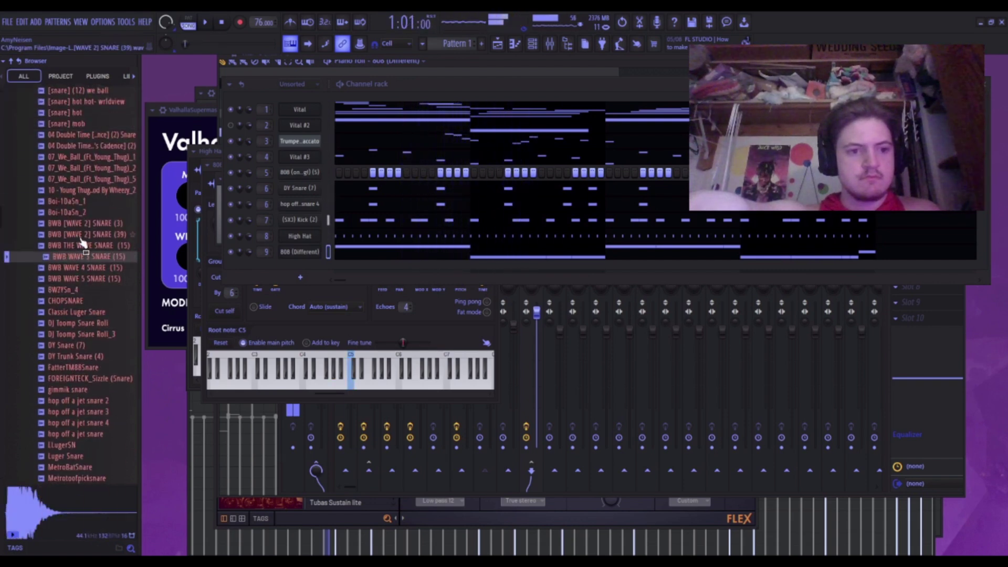
{"action": "left_click", "coordinate": [100, 279]}
{"action": "left_click", "coordinate": [100, 268]}
{"action": "left_click", "coordinate": [100, 256]}
{"action": "left_click", "coordinate": [100, 245]}
{"action": "left_click", "coordinate": [100, 223]}
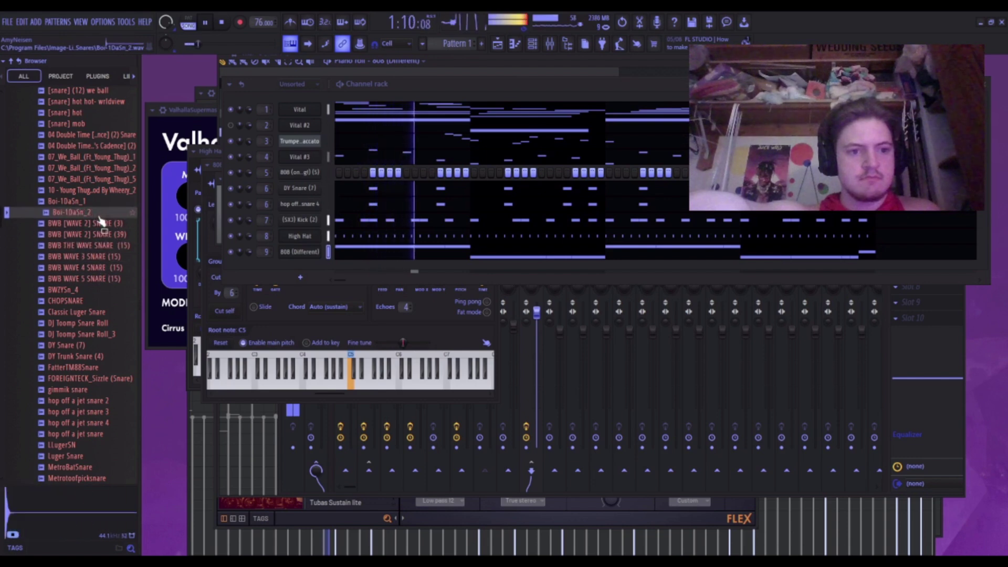
{"action": "left_click", "coordinate": [101, 201]}
{"action": "left_click", "coordinate": [102, 212]}
{"action": "left_click", "coordinate": [102, 203]}
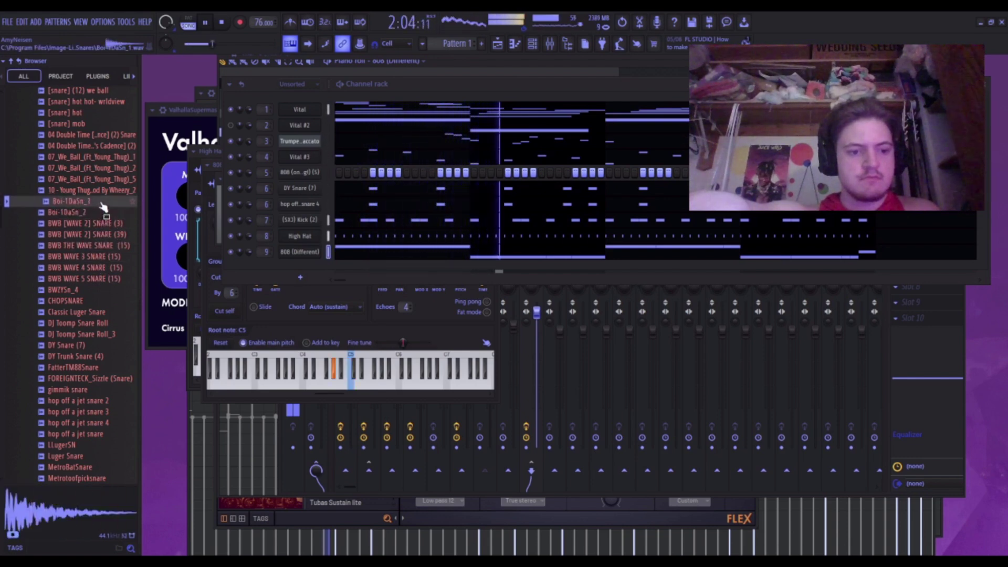
Audition snares against the beat, including FatterTM88Snare, DY Trunk Snare (4), the DJ Toomp rolls, Classic Luger Snare and CHOPSNARE.
{"action": "left_click", "coordinate": [100, 301]}
{"action": "left_click", "coordinate": [101, 391]}
{"action": "left_click", "coordinate": [96, 378]}
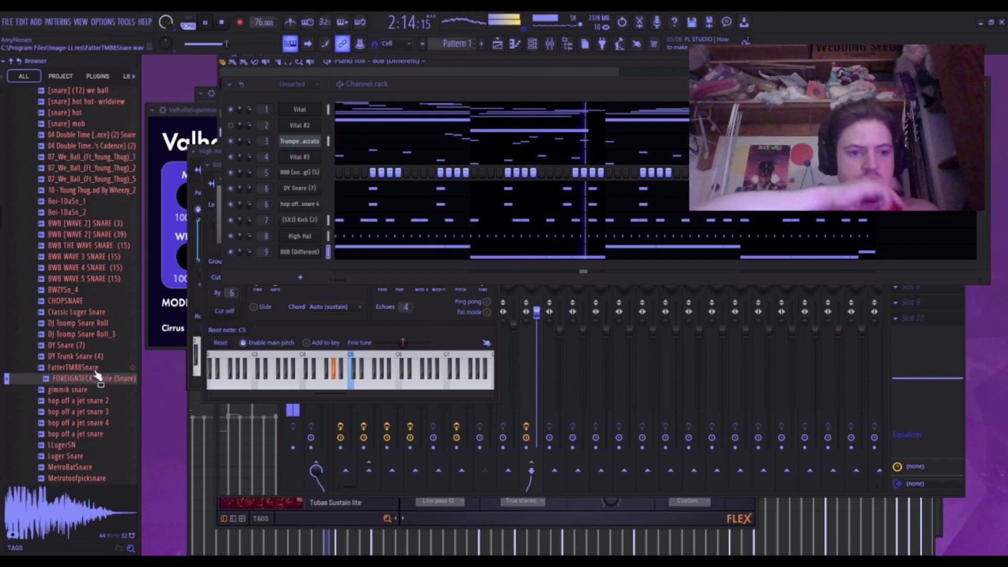
{"action": "left_click", "coordinate": [95, 367]}
{"action": "left_click", "coordinate": [92, 357]}
{"action": "left_click", "coordinate": [92, 369]}
{"action": "left_click", "coordinate": [92, 359]}
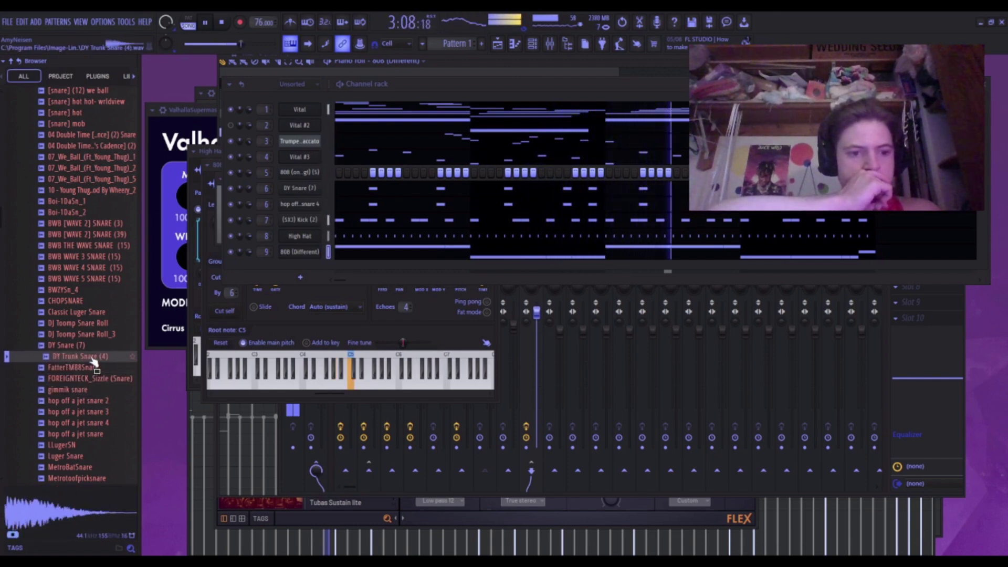
{"action": "left_click", "coordinate": [91, 347]}
{"action": "left_click", "coordinate": [90, 336]}
{"action": "left_click", "coordinate": [89, 325]}
{"action": "left_click", "coordinate": [90, 315]}
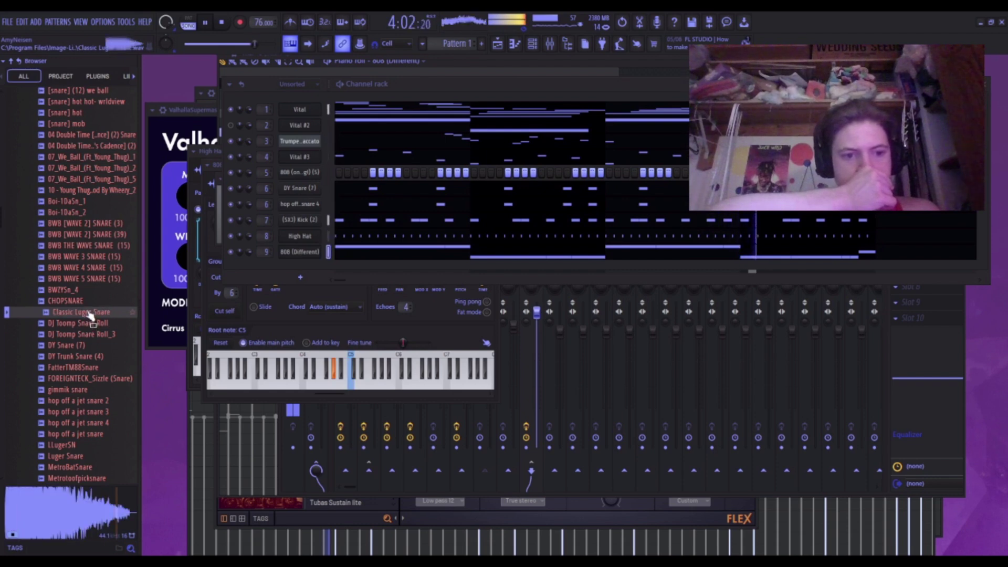
{"action": "left_click", "coordinate": [87, 303]}
{"action": "left_click", "coordinate": [87, 424]}
Audition the snares from MZ Snare and Pluggr Snare through Pyrex Snare to quick cookup tape snare (2).
{"action": "scroll", "coordinate": [89, 422], "scroll_direction": "down", "scroll_amount": 5}
{"action": "left_click", "coordinate": [106, 260]}
{"action": "left_click", "coordinate": [107, 269]}
{"action": "left_click", "coordinate": [107, 280]}
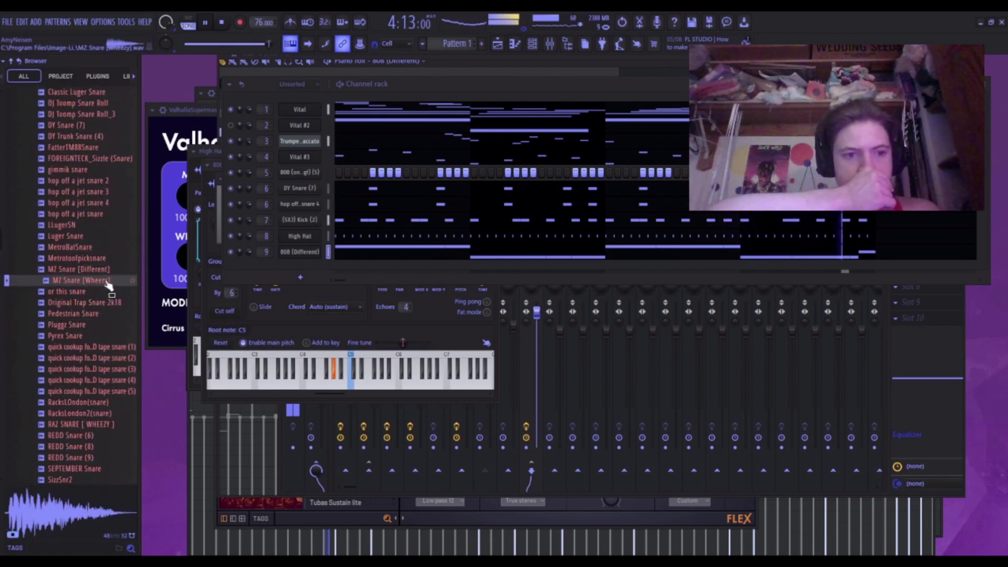
{"action": "left_click", "coordinate": [107, 292]}
{"action": "left_click", "coordinate": [108, 304]}
{"action": "left_click", "coordinate": [108, 315]}
{"action": "left_click", "coordinate": [109, 326]}
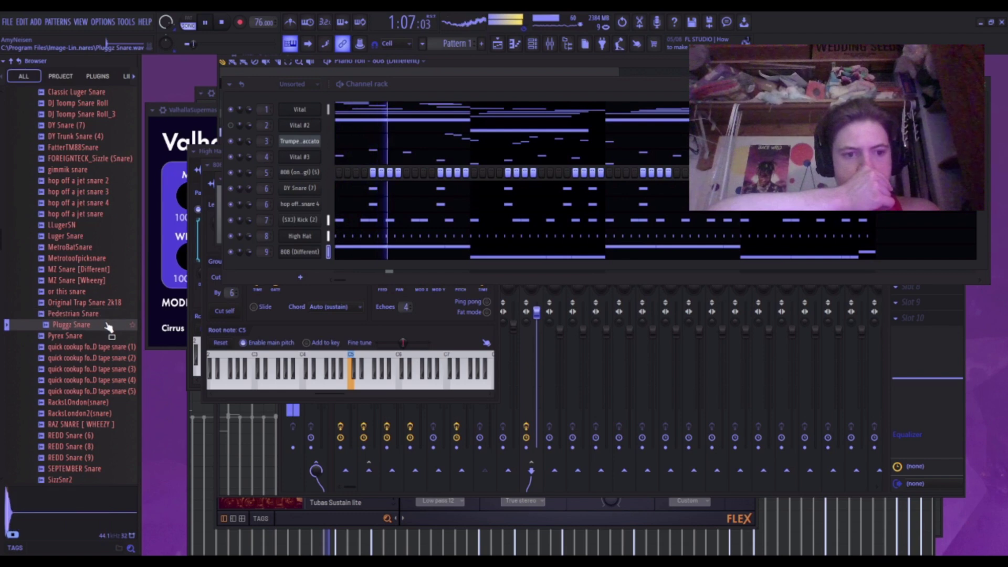
{"action": "left_click", "coordinate": [107, 336]}
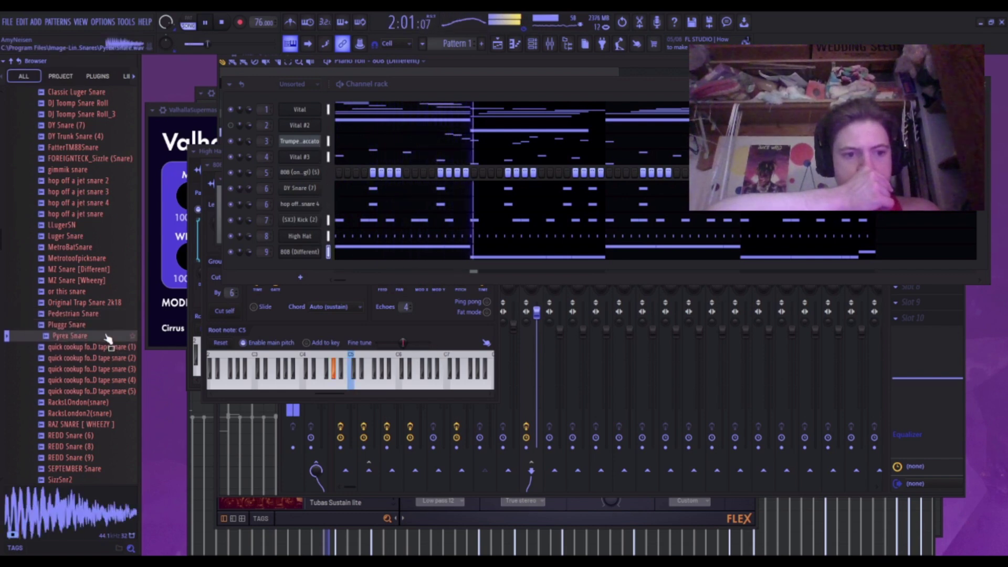
{"action": "left_click", "coordinate": [104, 347]}
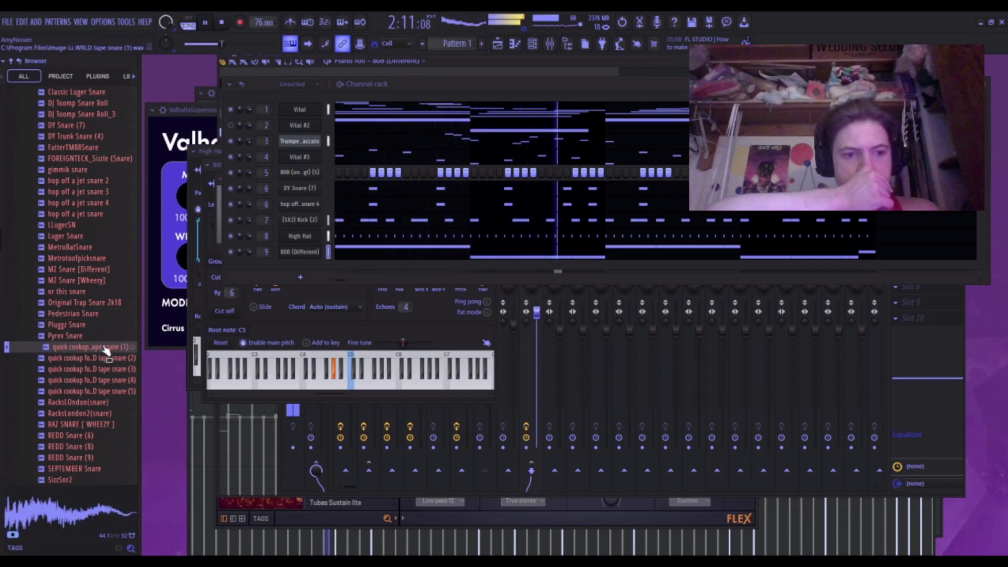
{"action": "left_click", "coordinate": [104, 359]}
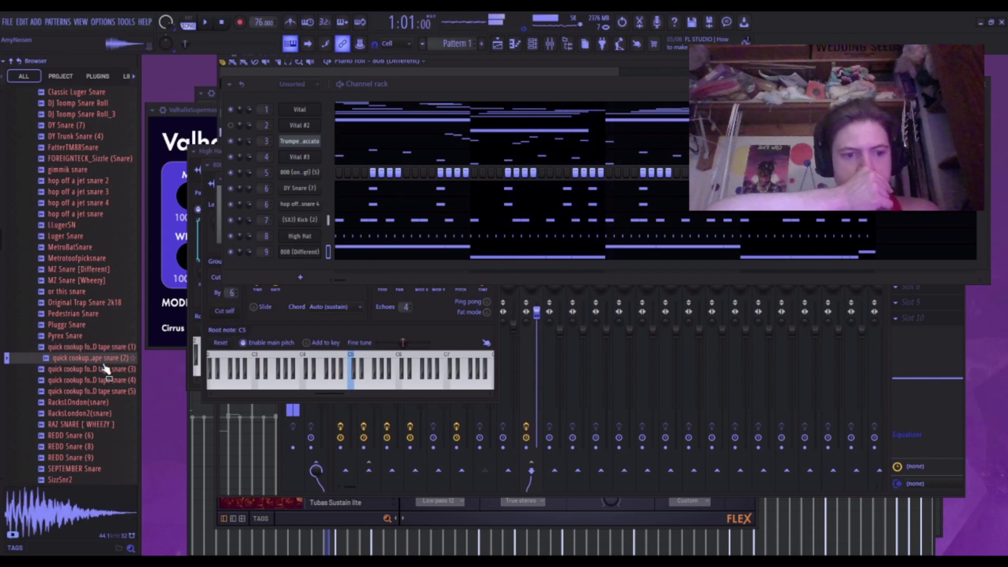
Add quick cookup for HNDRXXWRLD tape snare (2) as a new channel and adjust its volume envelope's hold time.
{"action": "left_click_drag", "start_coordinate": [105, 372], "coordinate": [294, 259]}
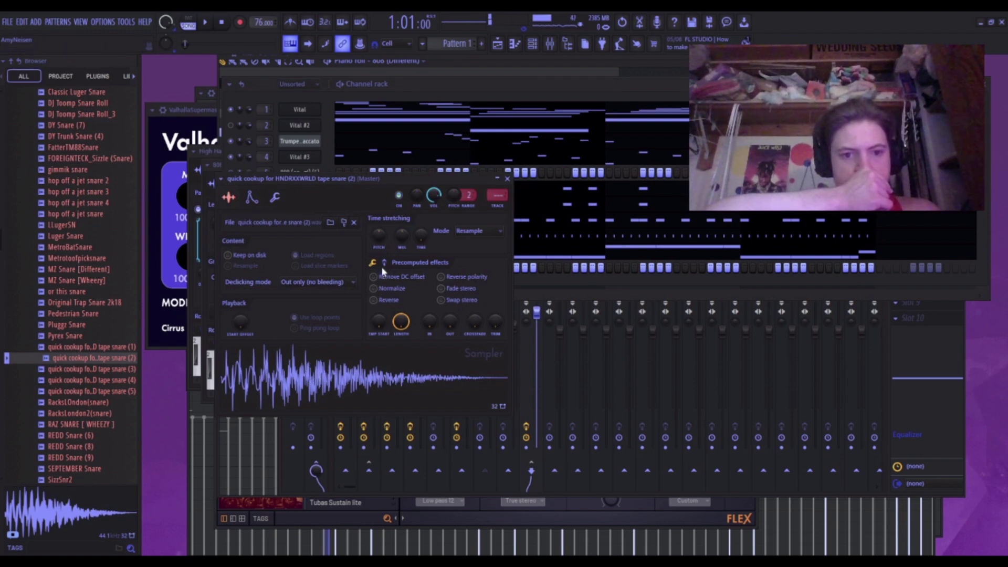
{"action": "left_click", "coordinate": [384, 263]}
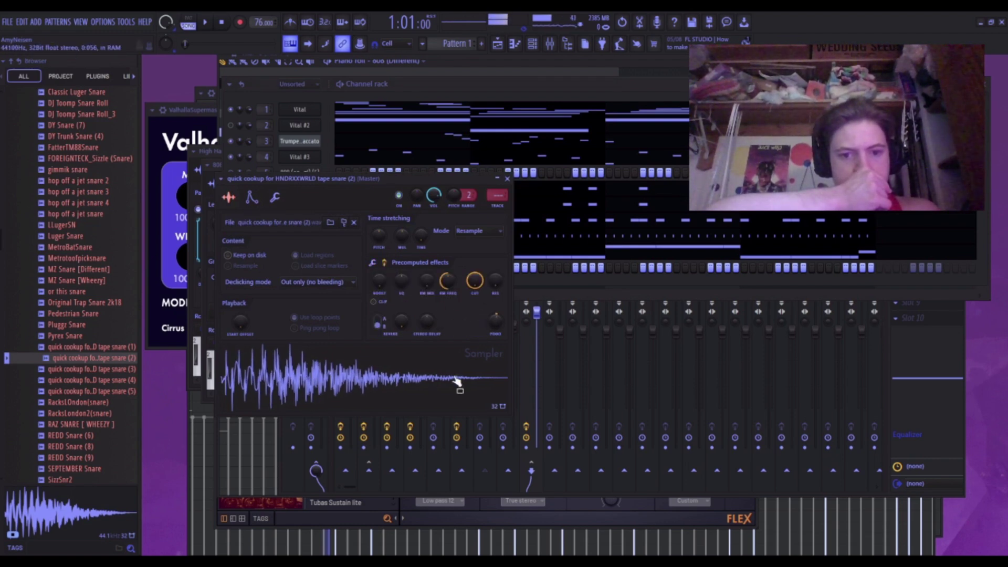
{"action": "left_click", "coordinate": [252, 197]}
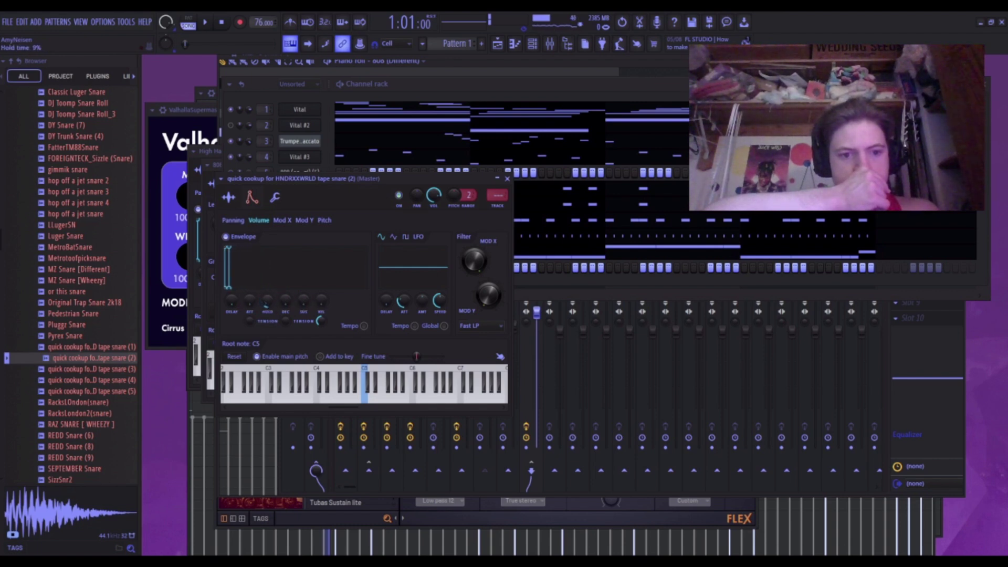
{"action": "left_click", "coordinate": [507, 179]}
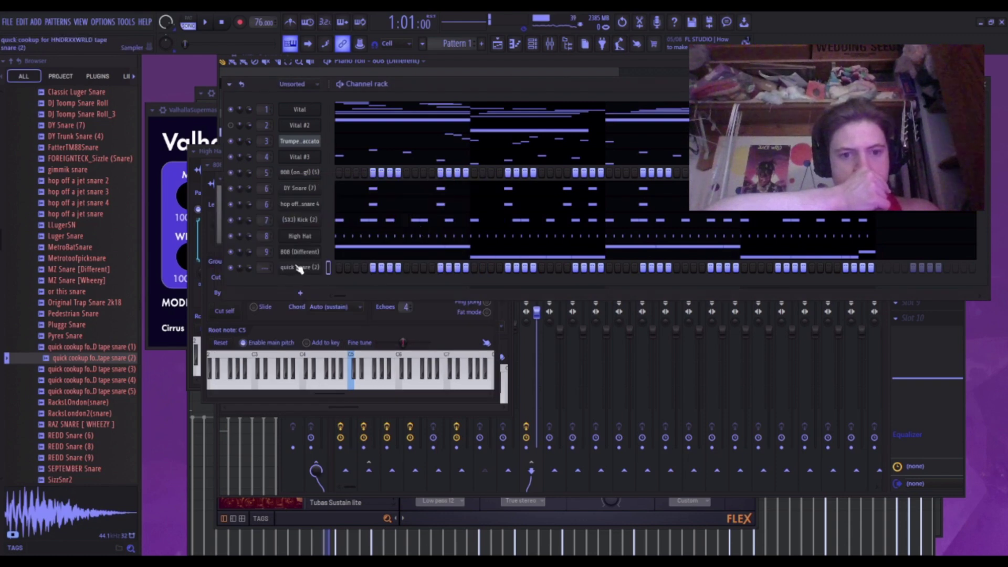
Check the new snare's sample settings and place a few hits for it across the pattern's step row.
{"action": "left_click", "coordinate": [298, 268]}
{"action": "left_click", "coordinate": [229, 198]}
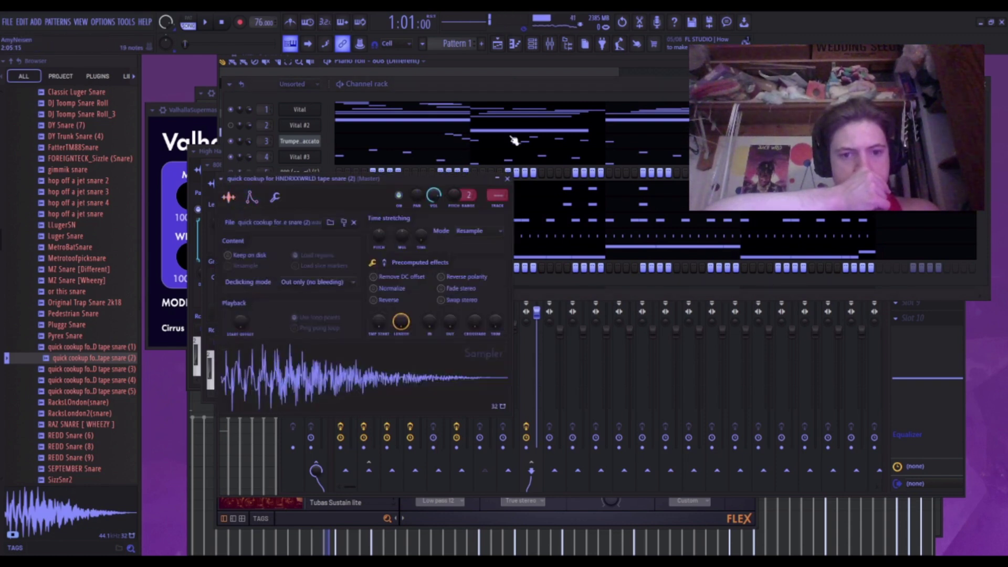
{"action": "left_click", "coordinate": [507, 179]}
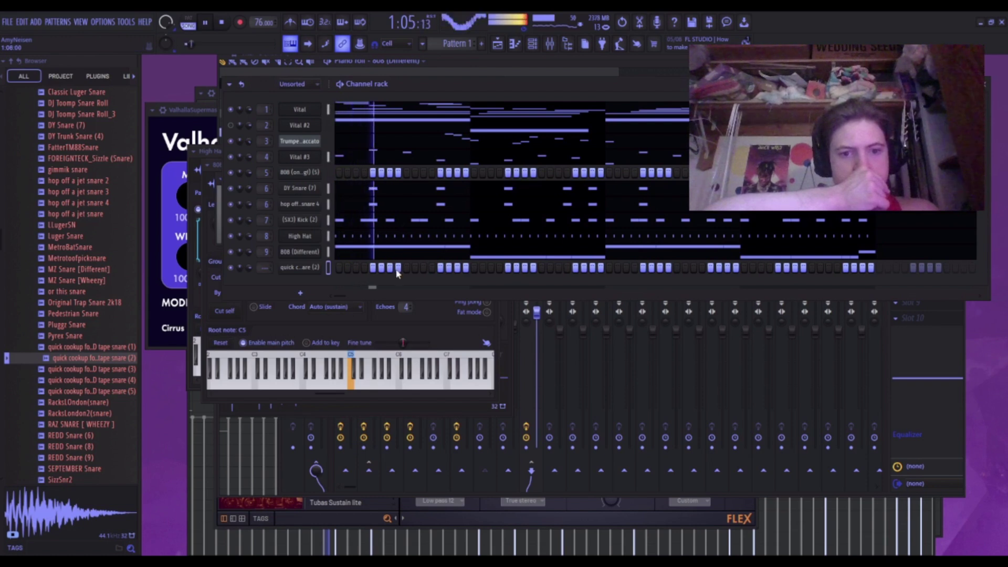
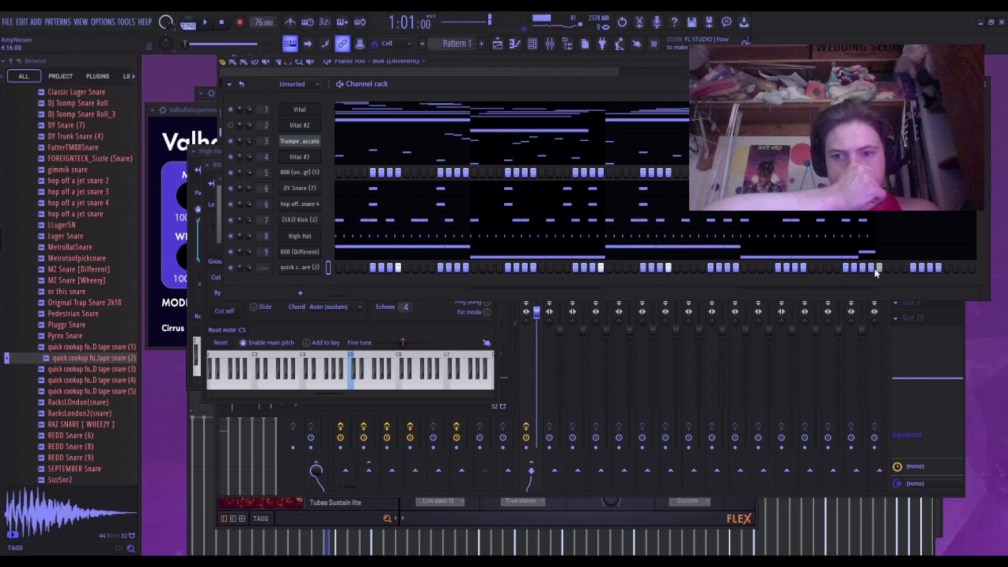
Audition alternative snares in the Wheezy drumkit's Snares folder, including Luger Snare, MetroBatSnare and LLugerSN.
{"action": "scroll", "coordinate": [63, 284], "scroll_direction": "up", "scroll_amount": 15}
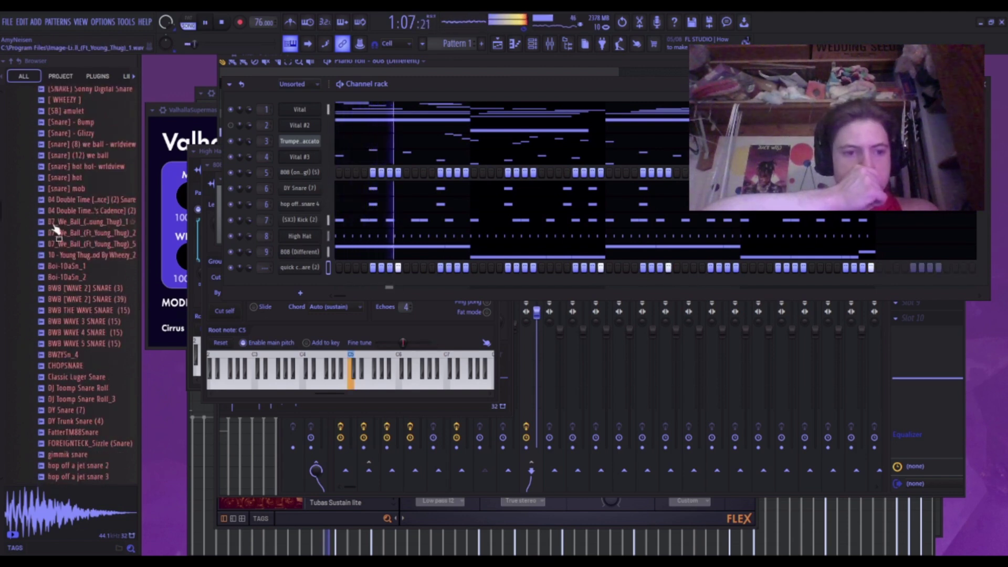
{"action": "left_click", "coordinate": [62, 302]}
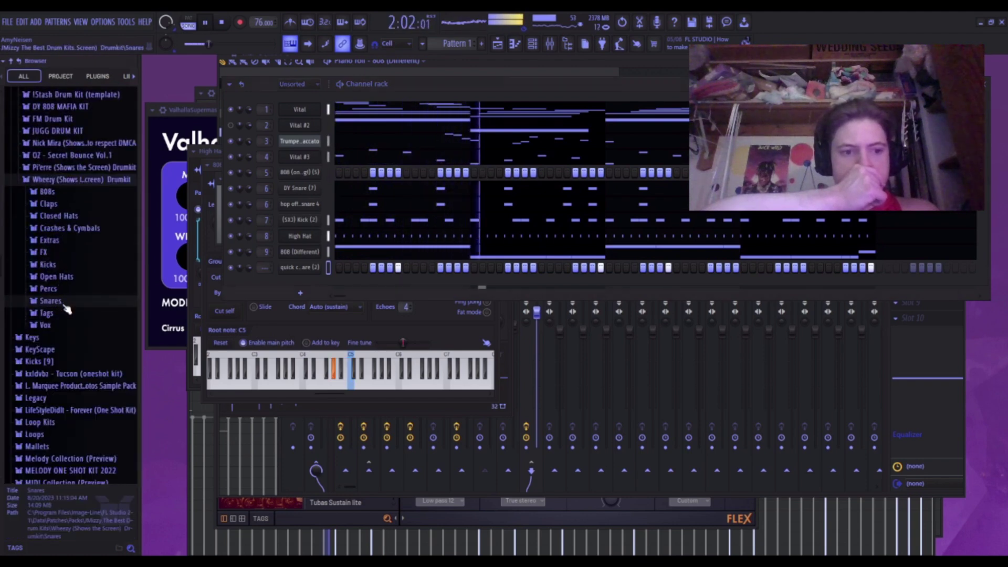
{"action": "left_click", "coordinate": [63, 303]}
{"action": "scroll", "coordinate": [70, 407], "scroll_direction": "down", "scroll_amount": 10}
{"action": "key", "text": "space"}
{"action": "left_click", "coordinate": [90, 187]}
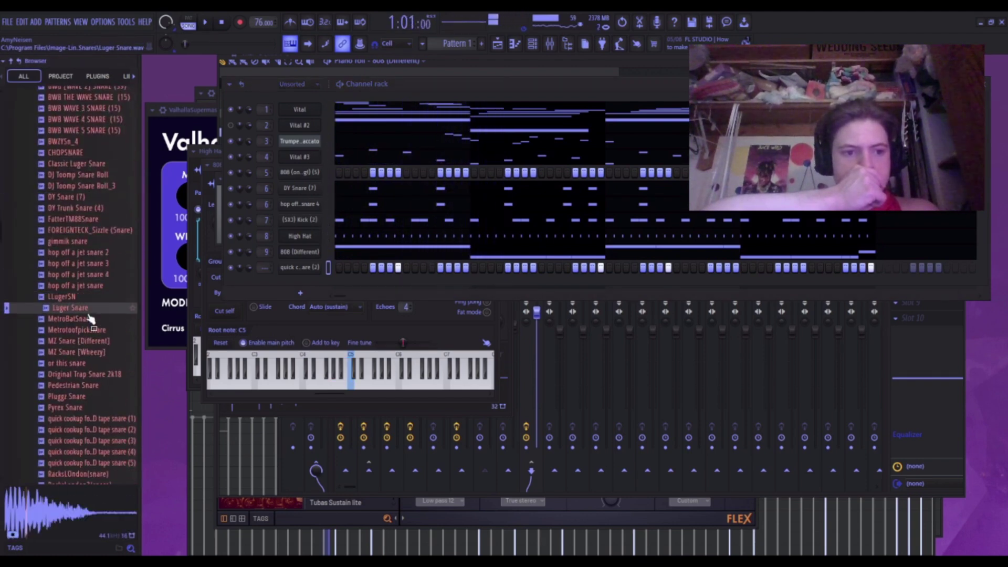
{"action": "left_click", "coordinate": [82, 341]}
{"action": "key", "text": "Up"}
{"action": "key", "text": "Up"}
{"action": "key", "text": "Up"}
{"action": "key", "text": "Up"}
{"action": "key", "text": "Up"}
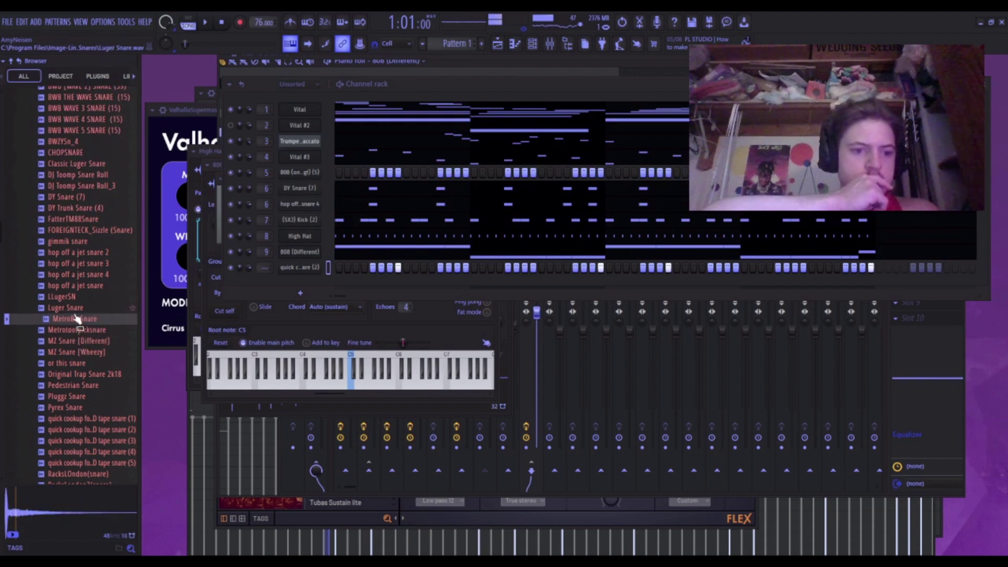
{"action": "left_click", "coordinate": [79, 309]}
{"action": "left_click", "coordinate": [79, 300]}
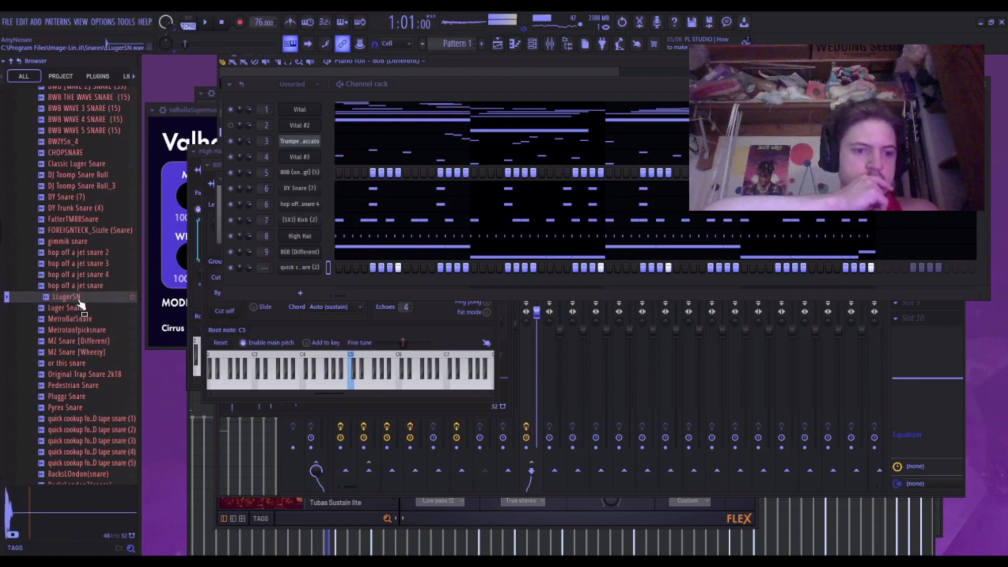
Replace the extra snare channel's sample with LLugerSN, check its precomputed effects and play the pattern with it.
{"action": "left_click", "coordinate": [314, 270]}
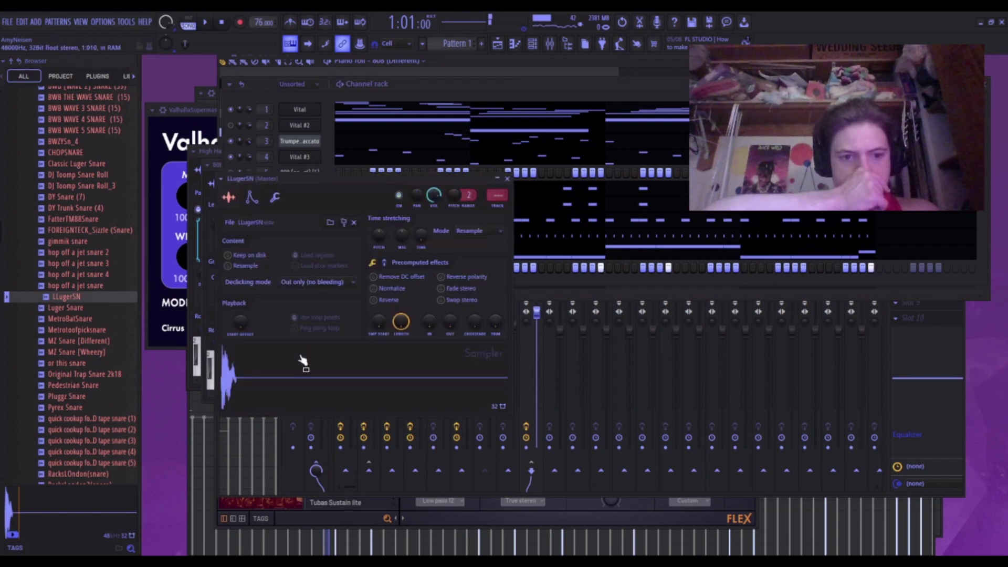
{"action": "left_click", "coordinate": [384, 263]}
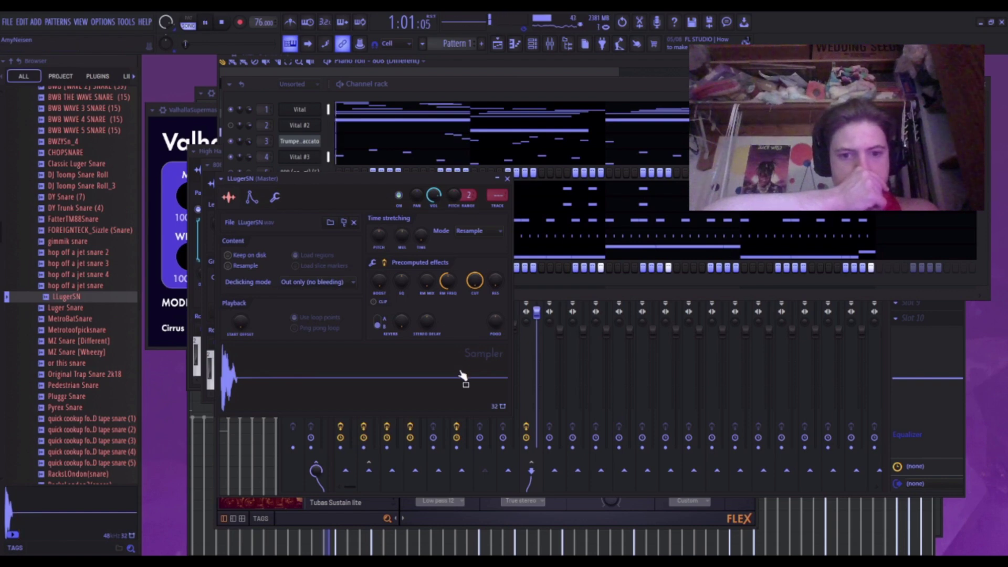
{"action": "left_click", "coordinate": [507, 178]}
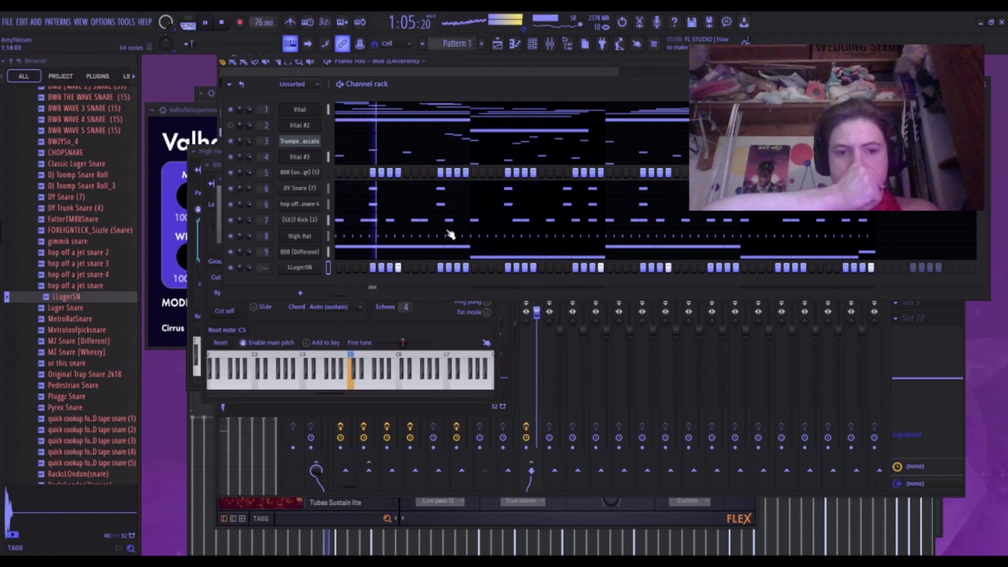
{"action": "key", "text": "space"}
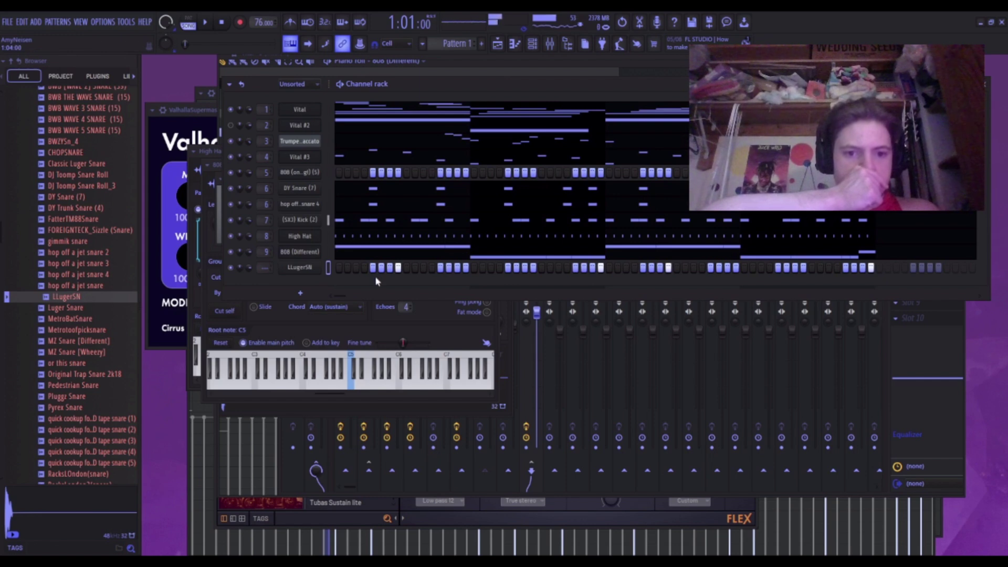
{"action": "key", "text": "space"}
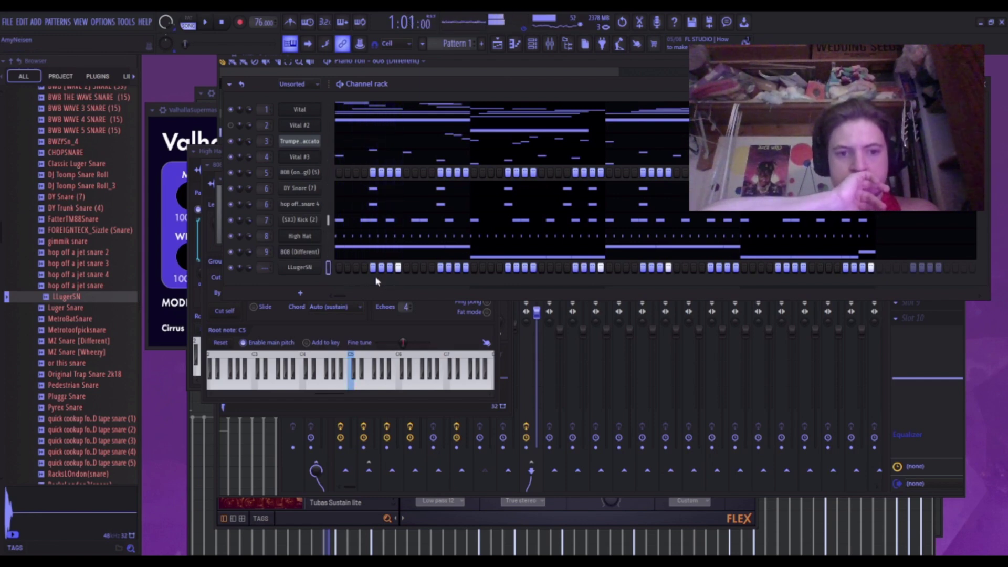
Collapse the Snares folder and sample a few kicks from the Kicks folder, including 808_NAV x Boominati Kik.
{"action": "scroll", "coordinate": [46, 274], "scroll_direction": "up", "scroll_amount": 8}
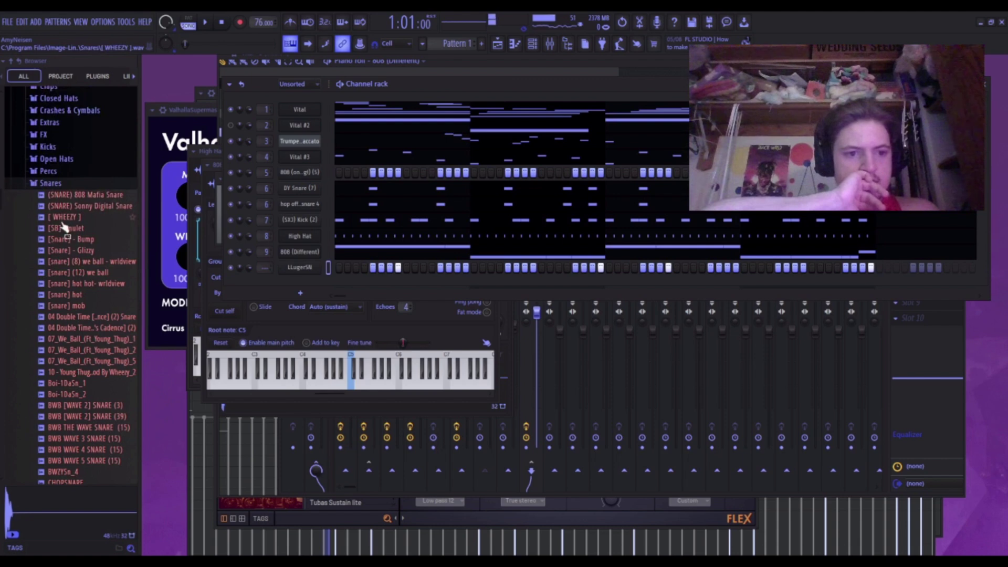
{"action": "left_click", "coordinate": [61, 185]}
{"action": "scroll", "coordinate": [63, 189], "scroll_direction": "up", "scroll_amount": 1}
{"action": "left_click", "coordinate": [63, 189]}
{"action": "left_click", "coordinate": [74, 356]}
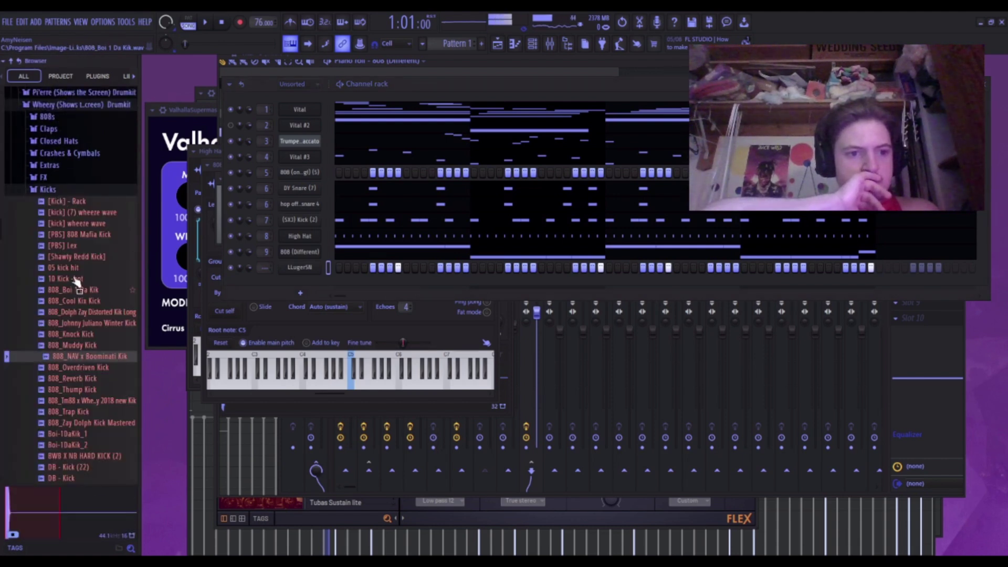
{"action": "left_click", "coordinate": [61, 189]}
Audition samples in the Open Hats folder, from OH - OpHat (Smuve) and No Heart OH up to (Open Hat) Slime.
{"action": "left_click", "coordinate": [57, 201]}
{"action": "left_click", "coordinate": [68, 391]}
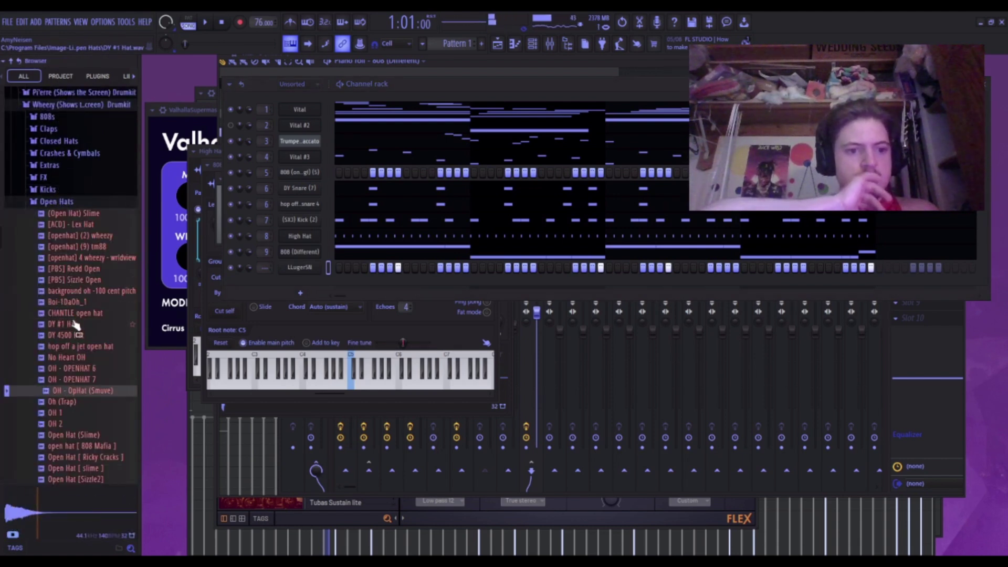
{"action": "left_click", "coordinate": [73, 358]}
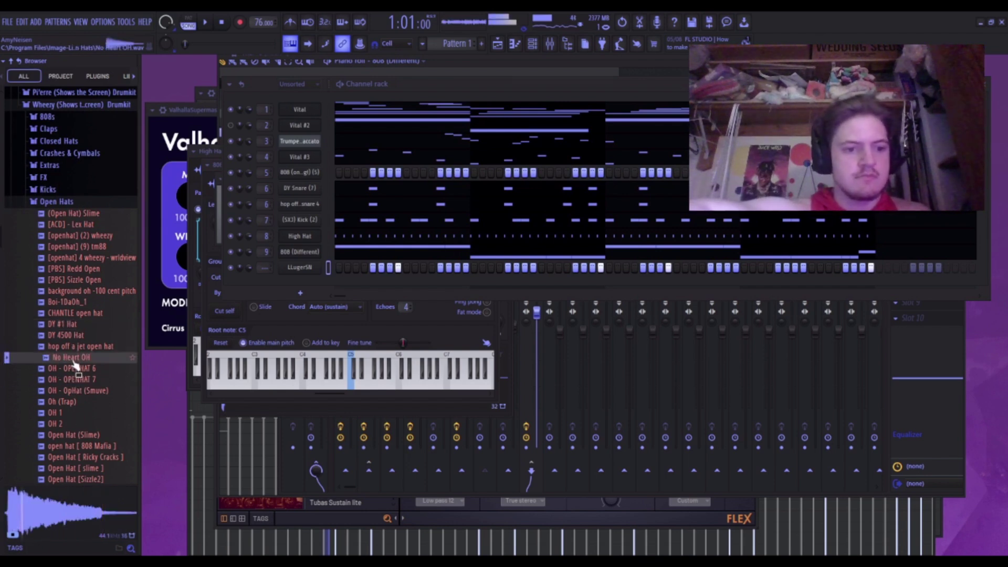
{"action": "left_click", "coordinate": [74, 368]}
{"action": "left_click", "coordinate": [77, 346]}
{"action": "left_click", "coordinate": [79, 335]}
{"action": "left_click", "coordinate": [80, 312]}
{"action": "left_click", "coordinate": [80, 292]}
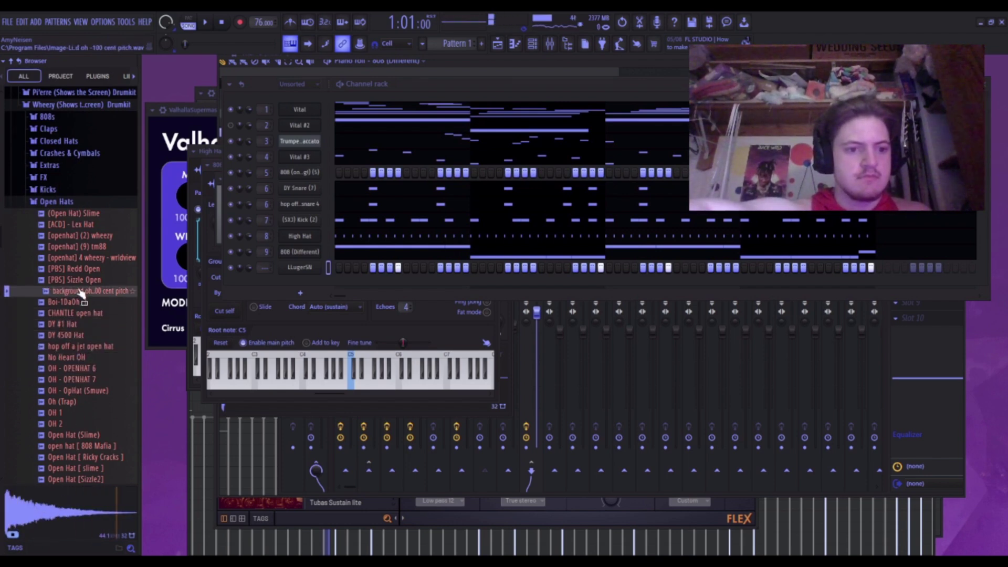
{"action": "left_click", "coordinate": [80, 280]}
{"action": "left_click", "coordinate": [79, 258]}
{"action": "left_click", "coordinate": [81, 236]}
{"action": "left_click", "coordinate": [81, 226]}
{"action": "left_click", "coordinate": [80, 216]}
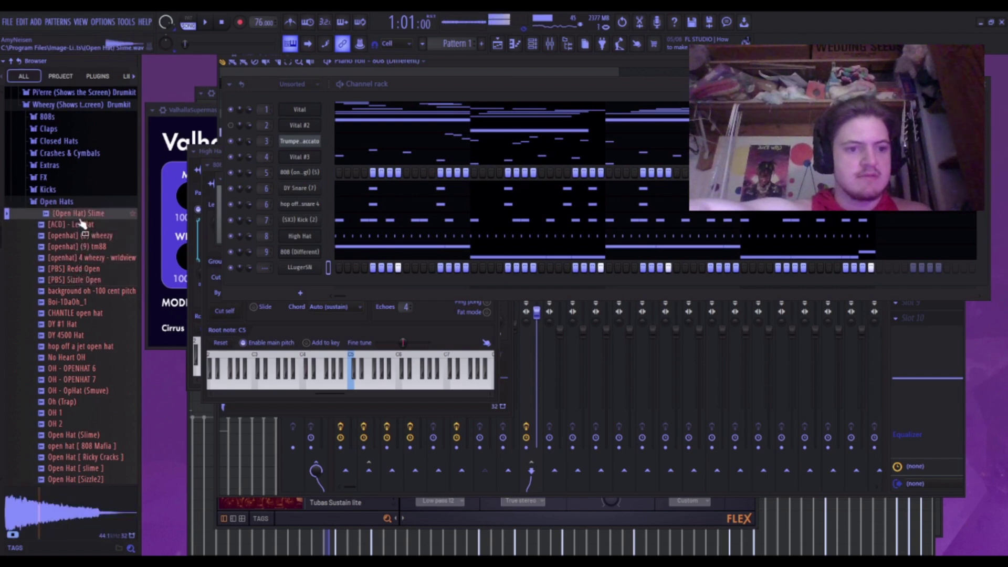
Add [ACD] - Lex Hat as a new channel, place a hit on beat 3 of bar 1 and play the pattern.
{"action": "left_click_drag", "start_coordinate": [88, 228], "coordinate": [291, 293]}
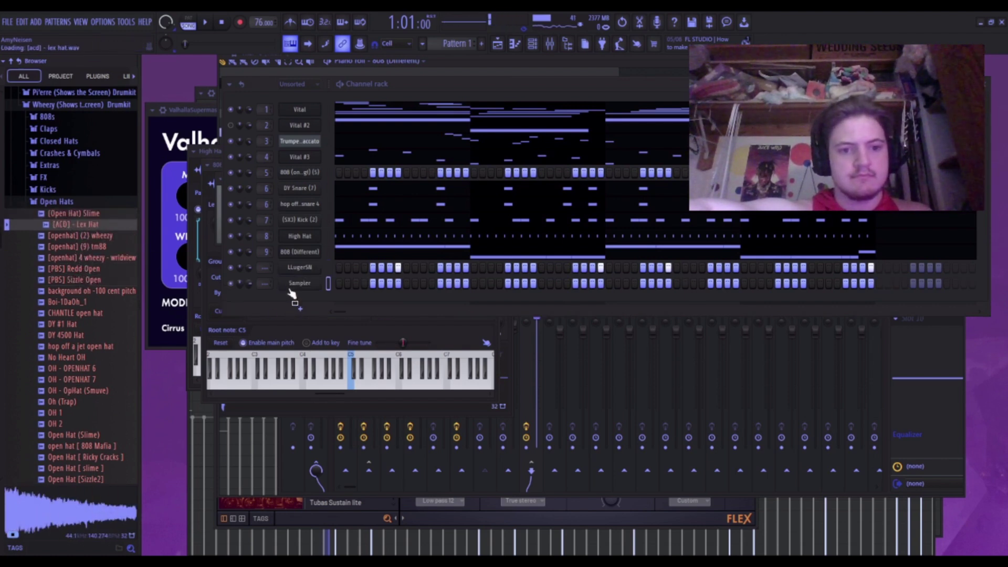
{"action": "key", "text": "space"}
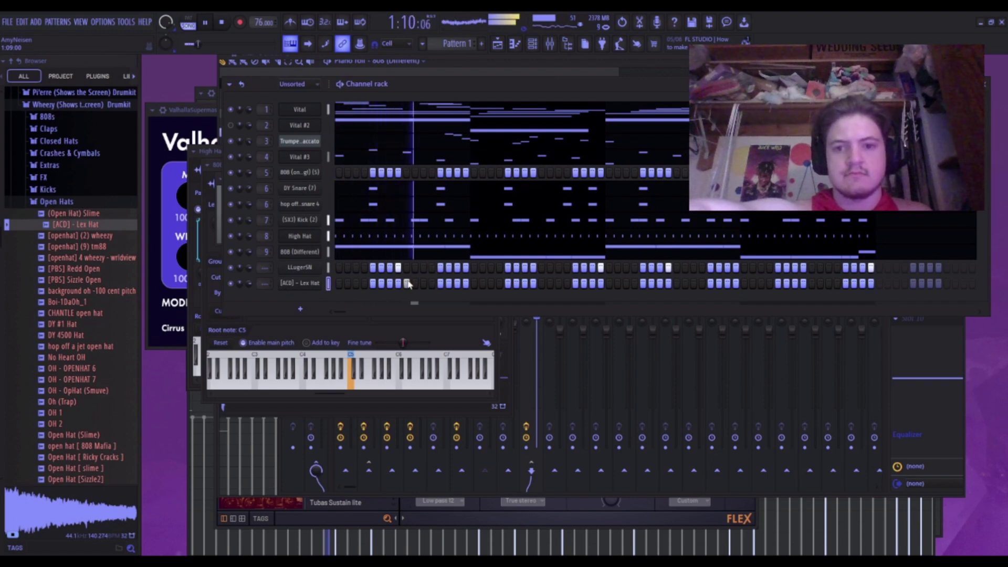
Set the Lex Hat's time stretching to Resample, turn its stereo delay about 17% right and play the pattern.
{"action": "left_click", "coordinate": [315, 284]}
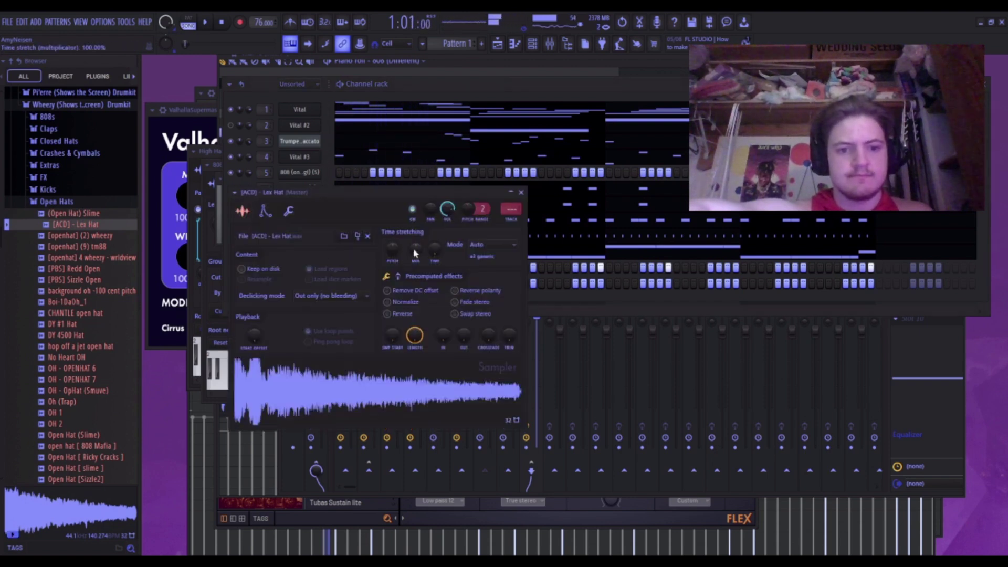
{"action": "left_click_drag", "start_coordinate": [434, 250], "coordinate": [434, 258]}
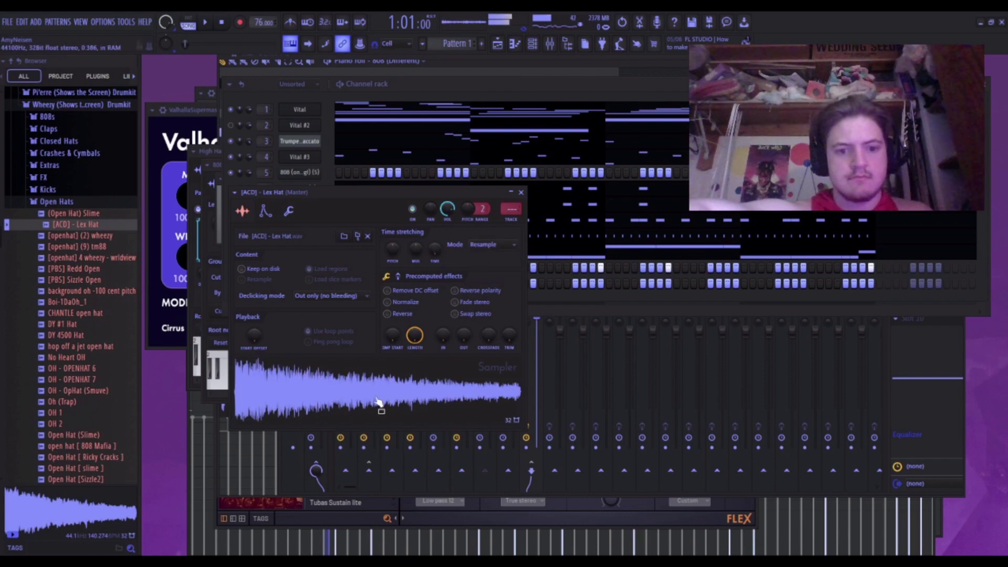
{"action": "left_click", "coordinate": [399, 275]}
{"action": "left_click_drag", "start_coordinate": [434, 339], "coordinate": [434, 328]}
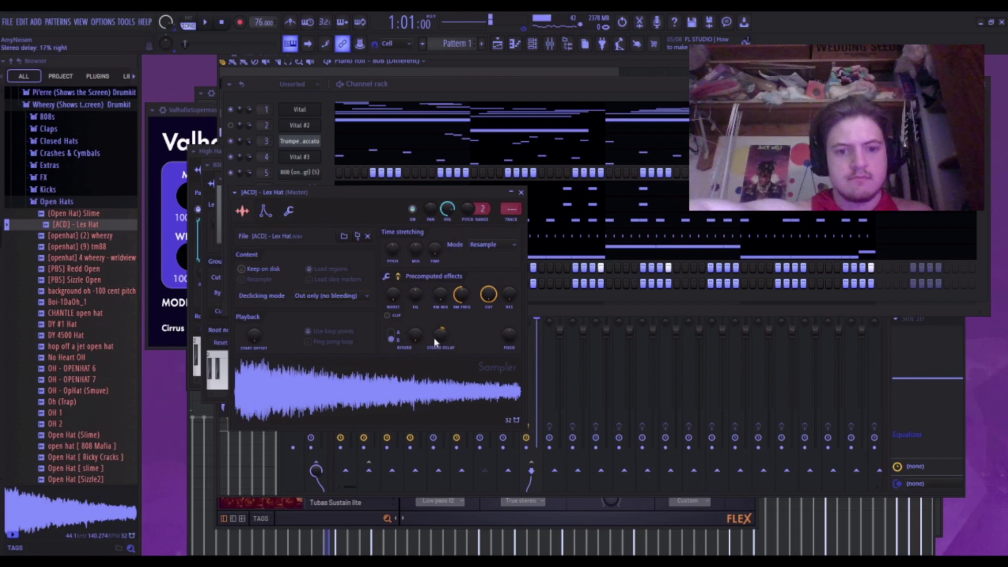
{"action": "left_click", "coordinate": [520, 185]}
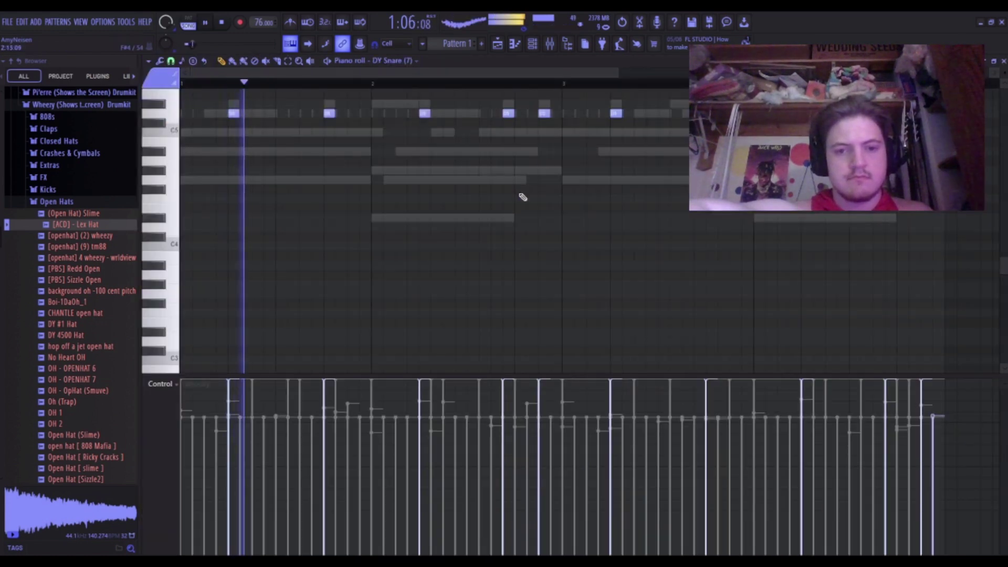
{"action": "left_click", "coordinate": [1001, 62]}
{"action": "key", "text": "space"}
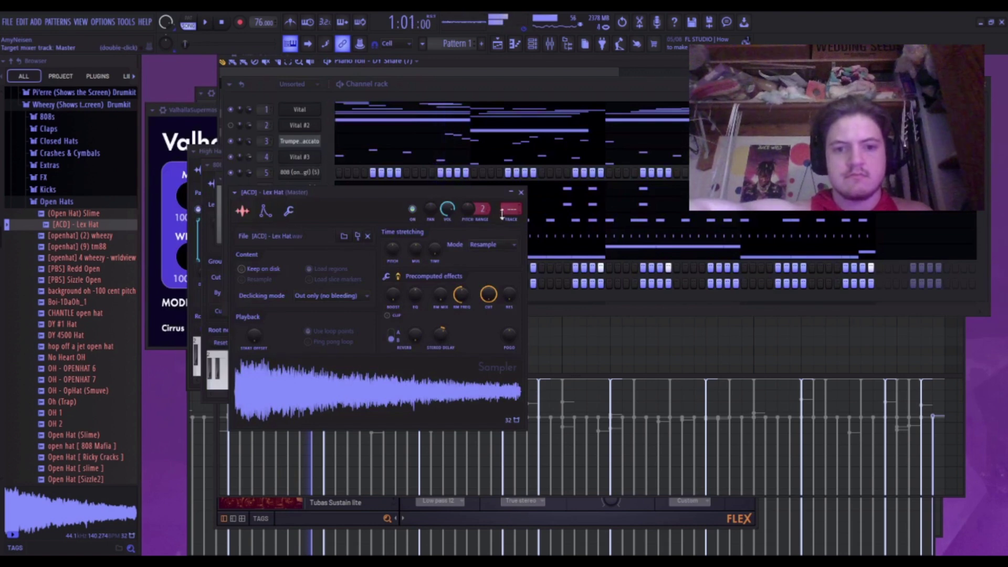
{"action": "left_click", "coordinate": [521, 193]}
Audition more open hats further down the folder, including Ounce Open Hat and SR_OH (Delayed)_2.
{"action": "scroll", "coordinate": [61, 362], "scroll_direction": "down", "scroll_amount": 5}
{"action": "left_click", "coordinate": [73, 260]}
{"action": "left_click", "coordinate": [74, 379]}
{"action": "scroll", "coordinate": [74, 377], "scroll_direction": "down", "scroll_amount": 3}
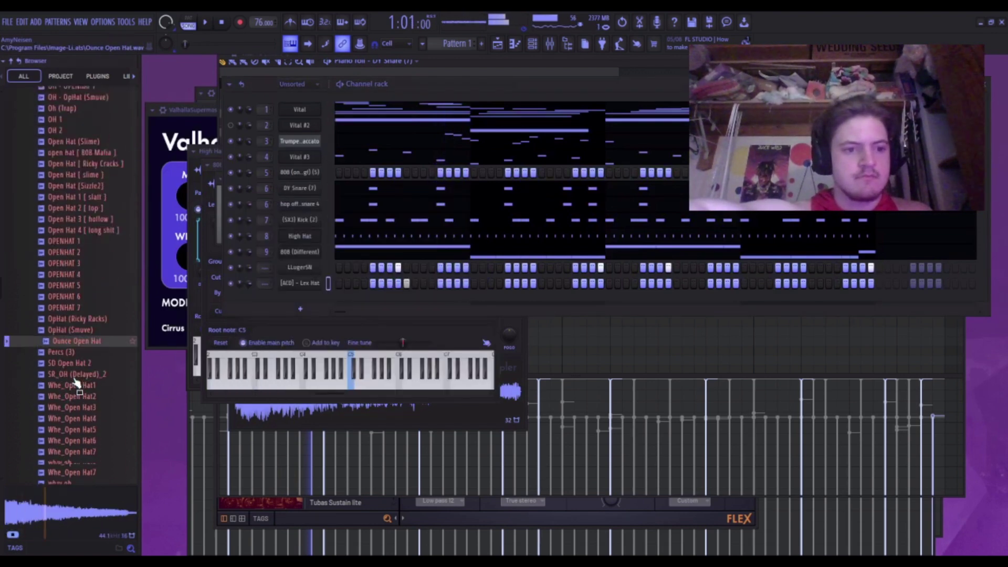
{"action": "left_click", "coordinate": [93, 265]}
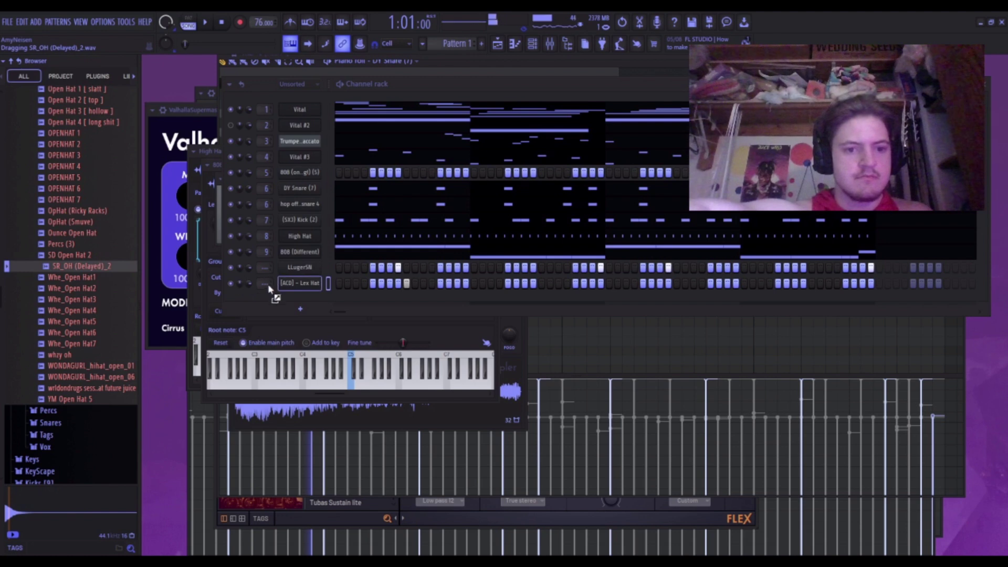
Replace the Lex Hat channel's sample with SR_OH (Delayed)_2 and play the pattern with it.
{"action": "left_click_drag", "start_coordinate": [269, 290], "coordinate": [286, 287]}
{"action": "key", "text": "space"}
{"action": "left_click", "coordinate": [287, 286]}
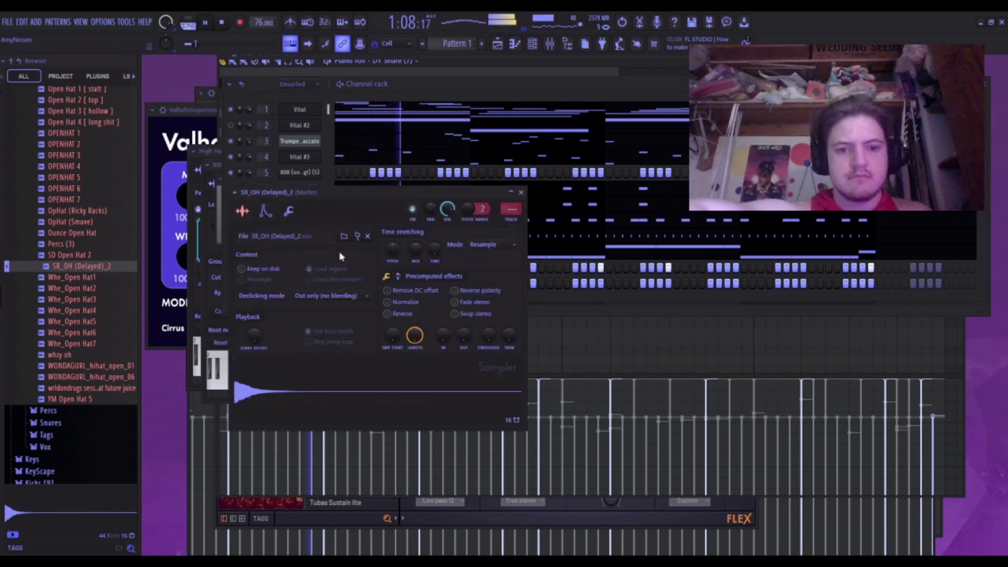
{"action": "left_click", "coordinate": [521, 193]}
{"action": "key", "text": "space"}
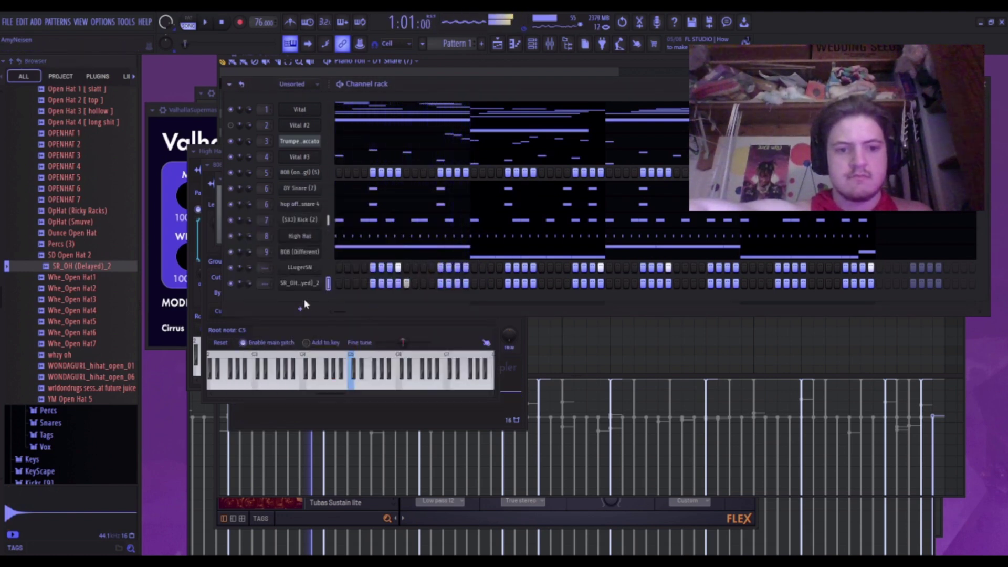
Adjust the SR_OH (Delayed)_2 sample's precomputed effects, adding some stereo delay, and listen to it in the pattern.
{"action": "left_click", "coordinate": [304, 297]}
{"action": "left_click", "coordinate": [397, 277]}
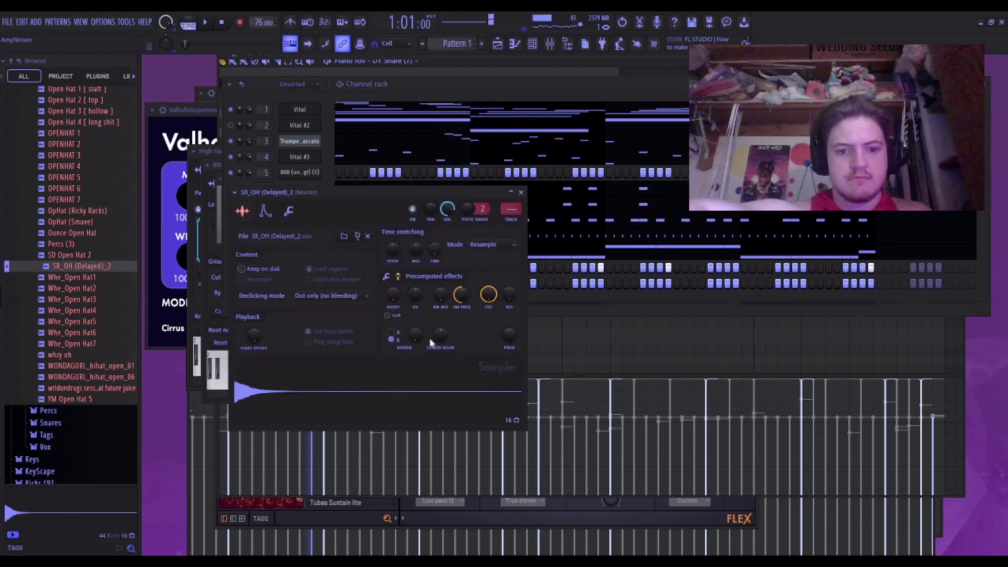
{"action": "left_click", "coordinate": [389, 277]}
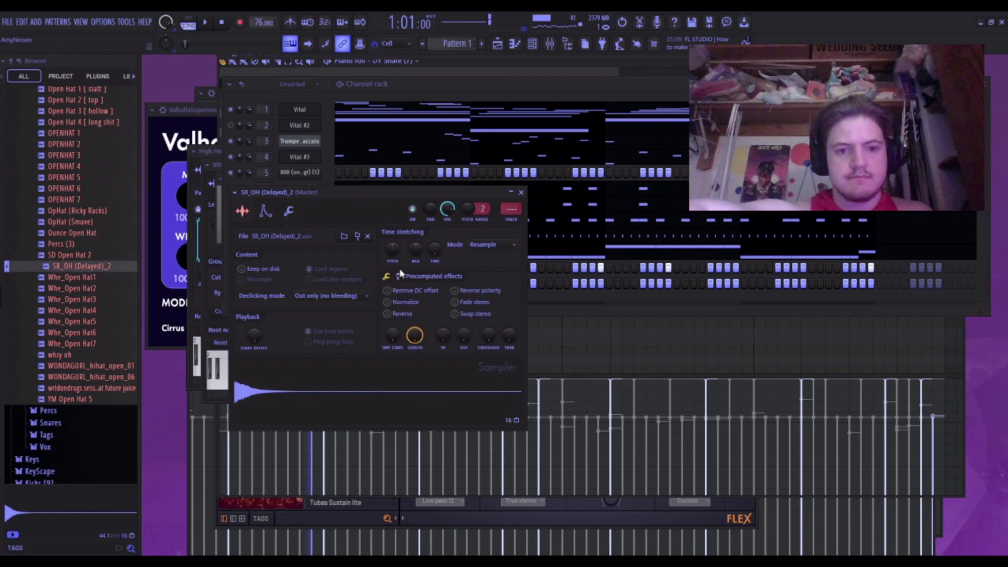
{"action": "left_click", "coordinate": [399, 277]}
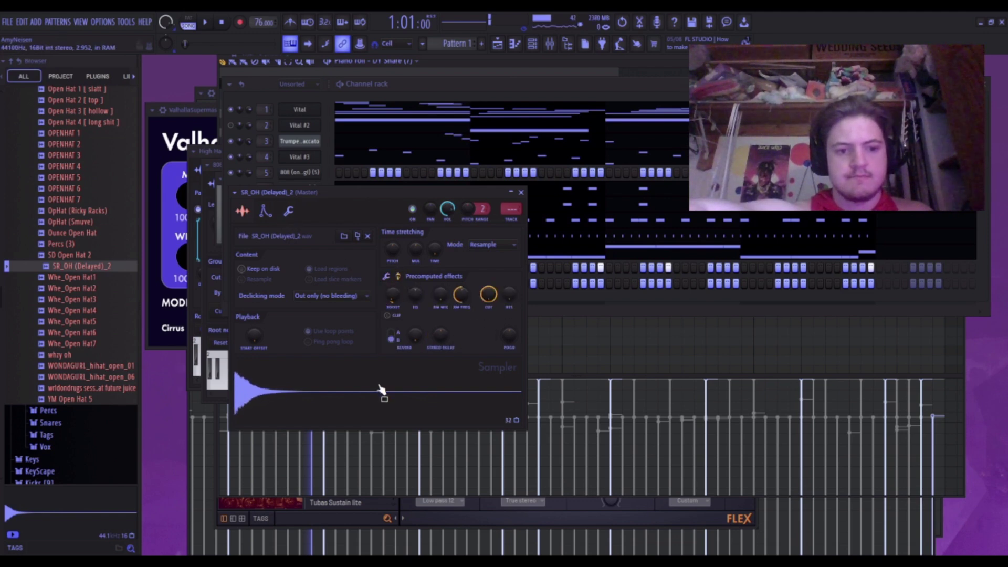
{"action": "key", "text": "space"}
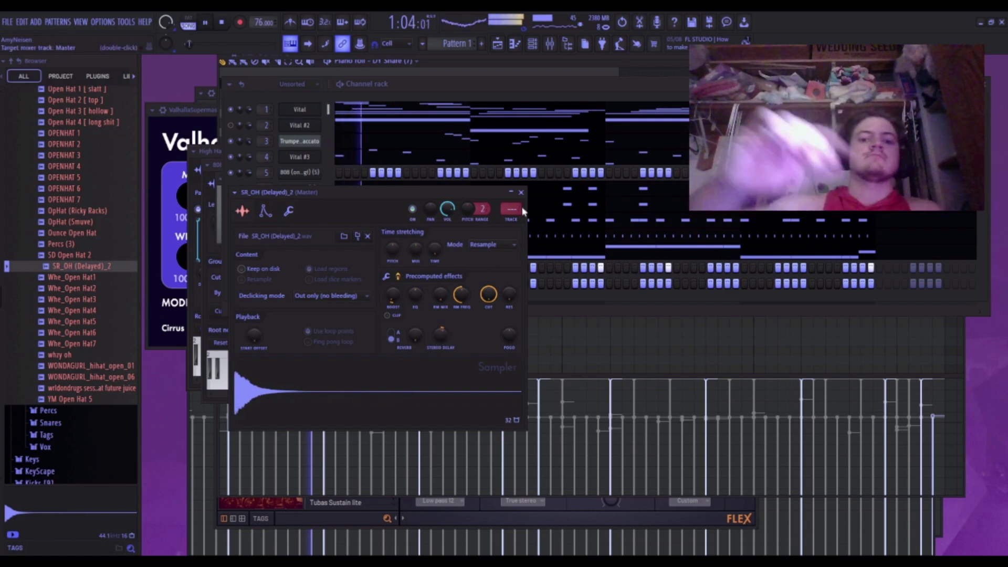
{"action": "left_click", "coordinate": [520, 192]}
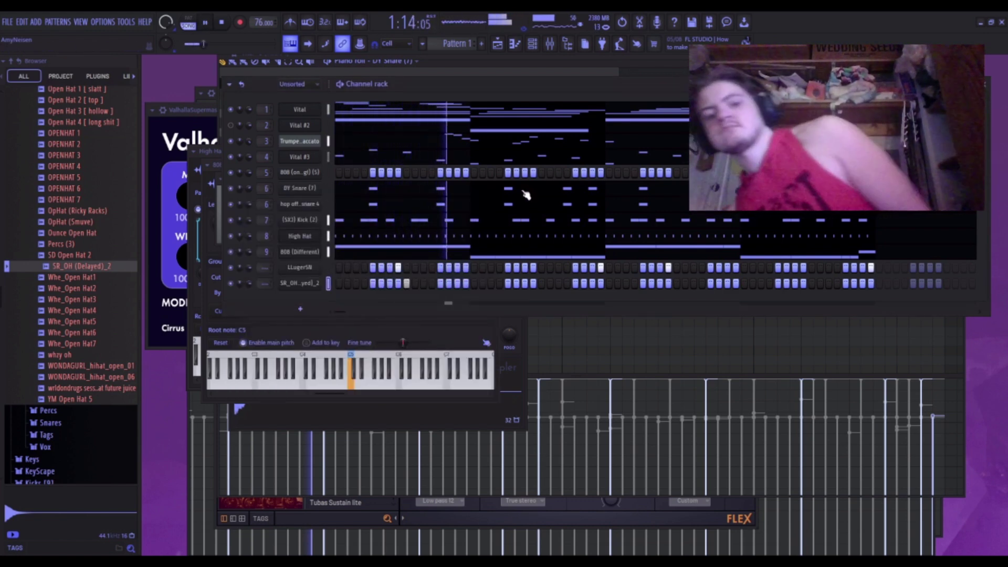
{"action": "key", "text": "space"}
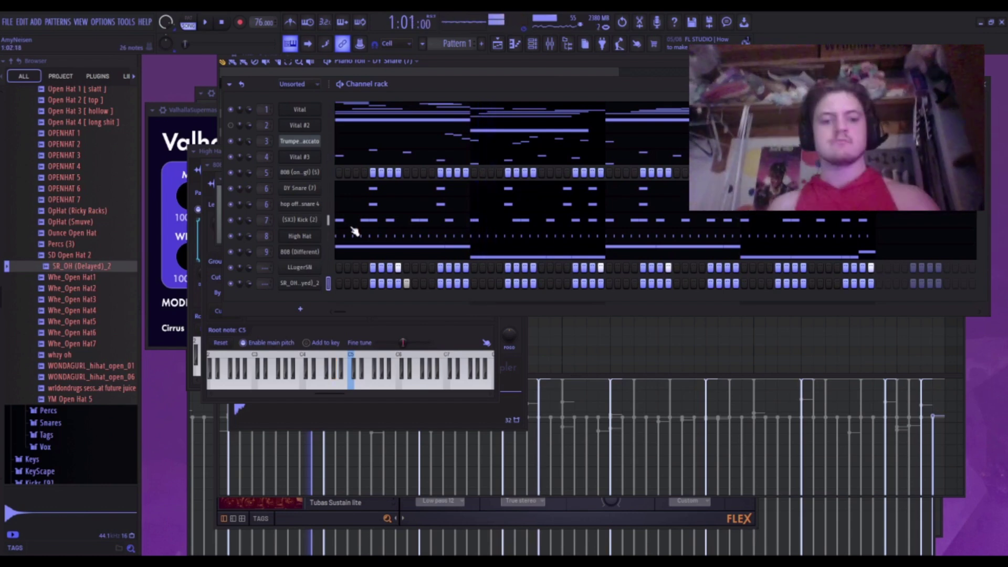
Place an open hat hit on beat 3 of bar 3 and turn on the channel's volume envelope.
{"action": "left_click", "coordinate": [677, 283]}
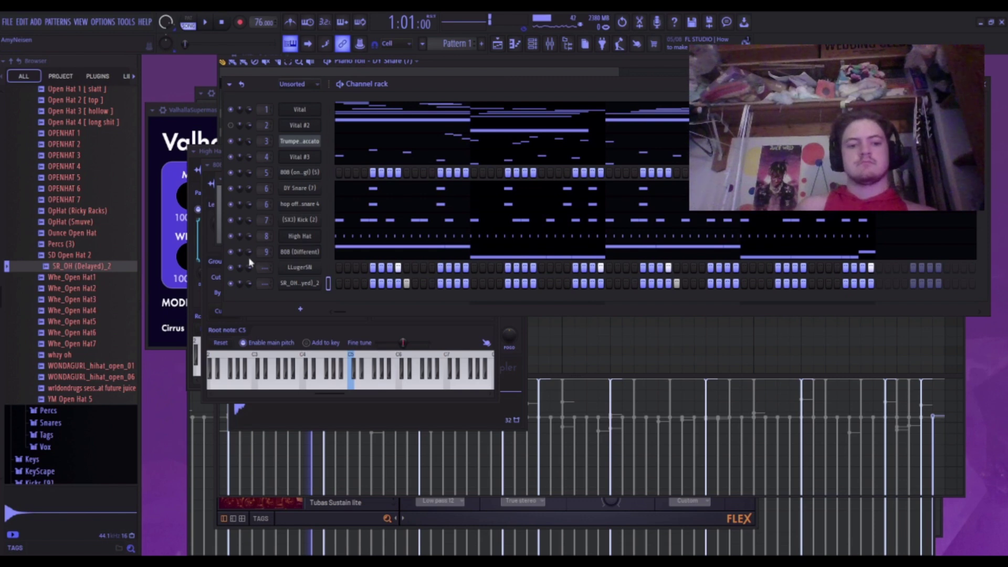
{"action": "left_click", "coordinate": [313, 288]}
{"action": "left_click", "coordinate": [265, 211]}
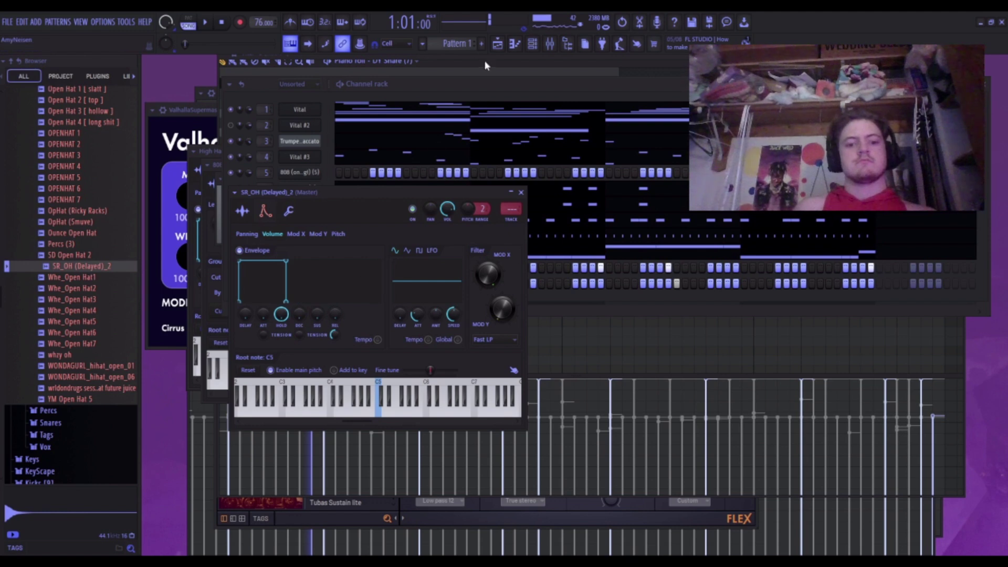
Check the SR_OH (Delayed)_2 notes in the piano roll while playing the pattern.
{"action": "left_click", "coordinate": [514, 45]}
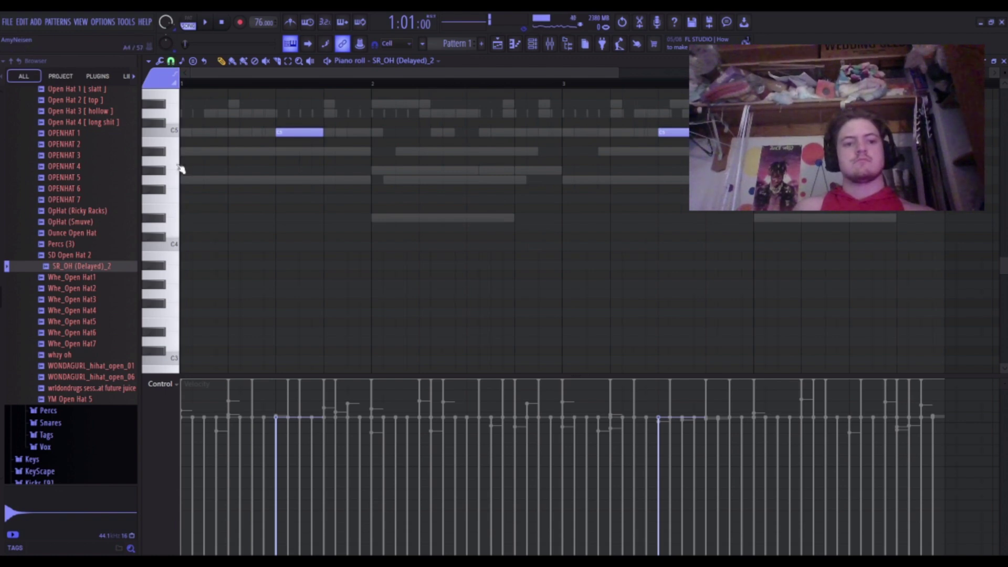
{"action": "key", "text": "space"}
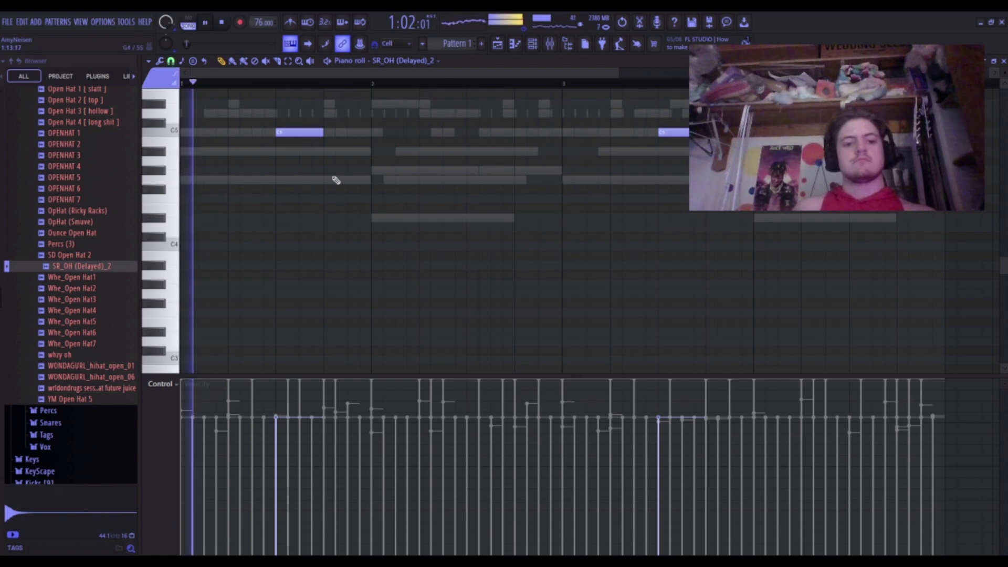
{"action": "left_click", "coordinate": [1001, 64]}
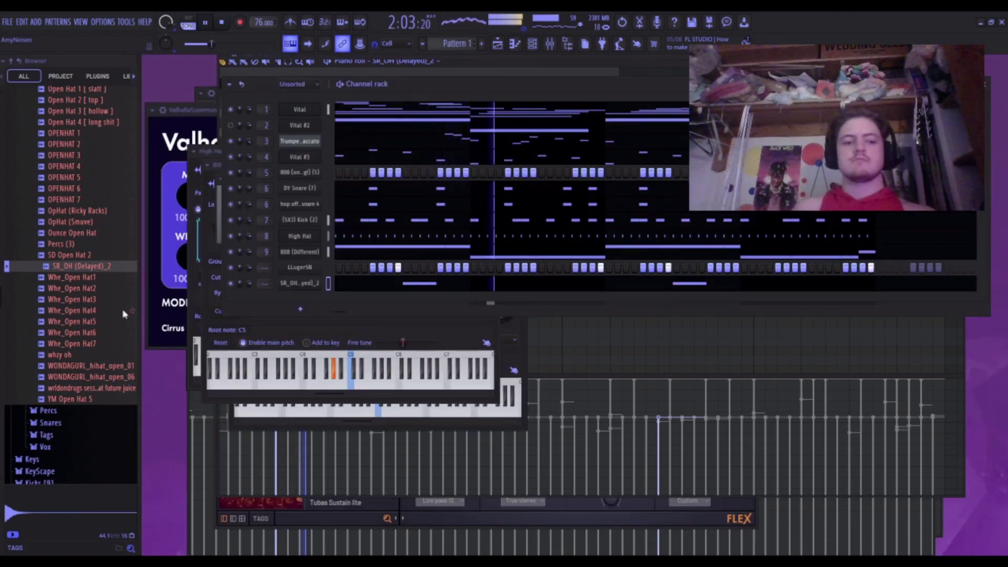
Collapse the Open Hats folder, glance into Snares, and expand the Percs folder of the Wheezy drumkit.
{"action": "scroll", "coordinate": [125, 313], "scroll_direction": "up", "scroll_amount": 15}
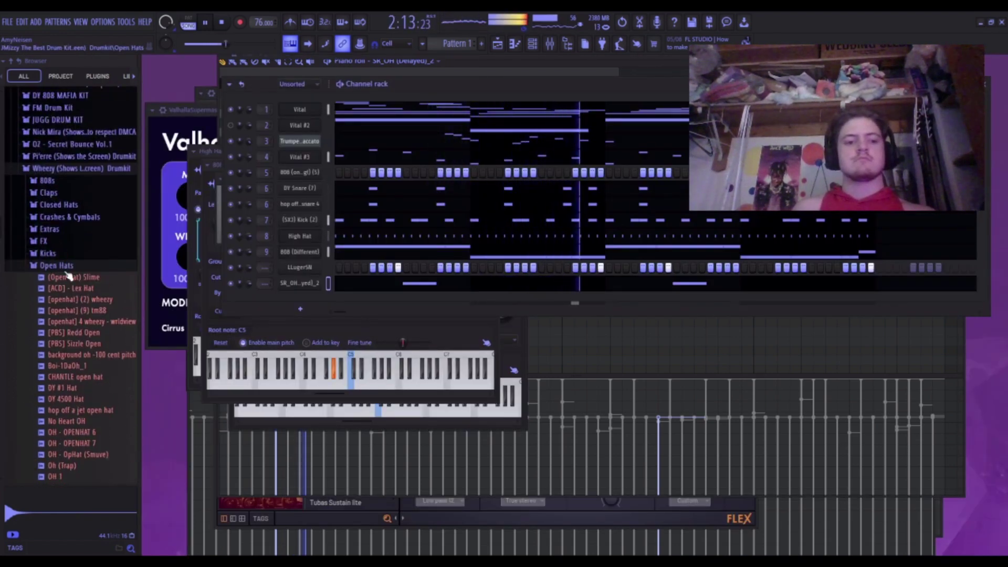
{"action": "left_click", "coordinate": [68, 265]}
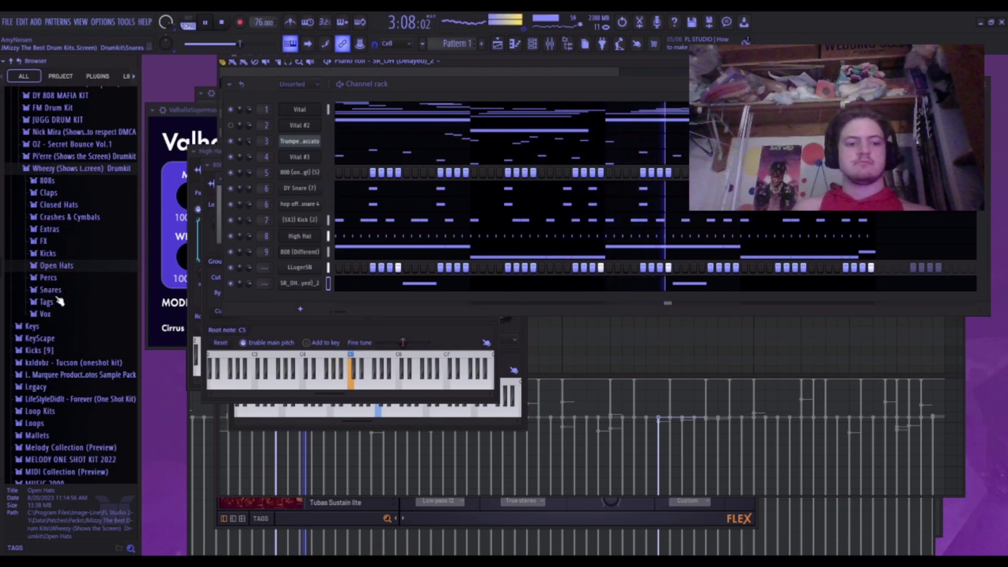
{"action": "left_click", "coordinate": [61, 290]}
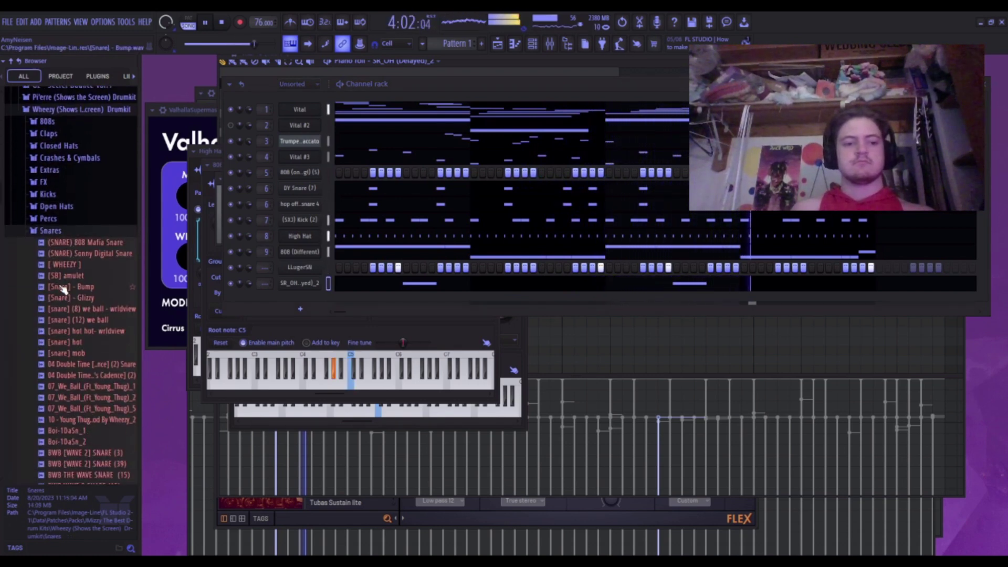
{"action": "left_click", "coordinate": [51, 230]}
{"action": "left_click", "coordinate": [48, 218]}
Audition percussion samples against the playing pattern, including BWB WMH SNAP (3) and Air Rim.
{"action": "left_click", "coordinate": [78, 397]}
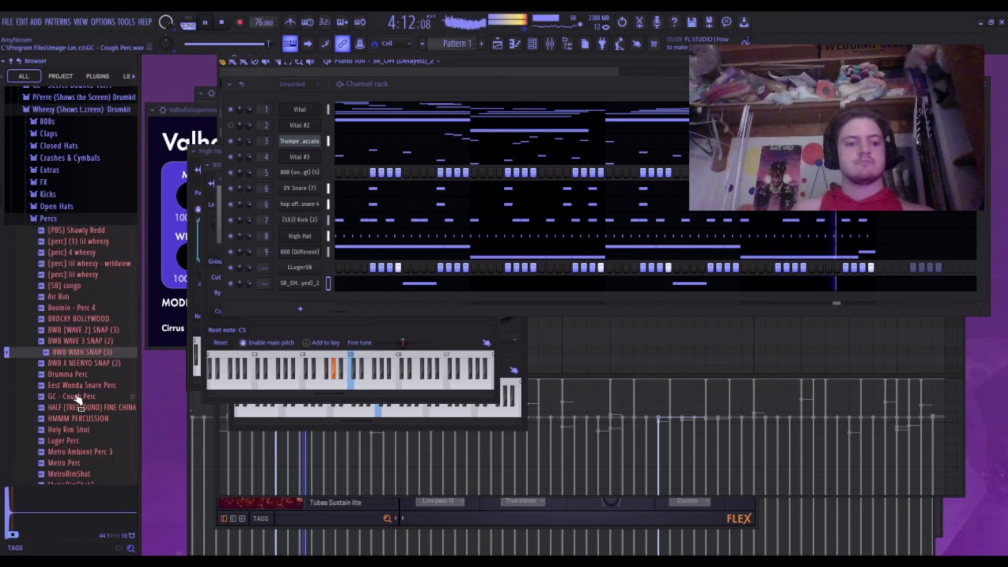
{"action": "left_click", "coordinate": [80, 341]}
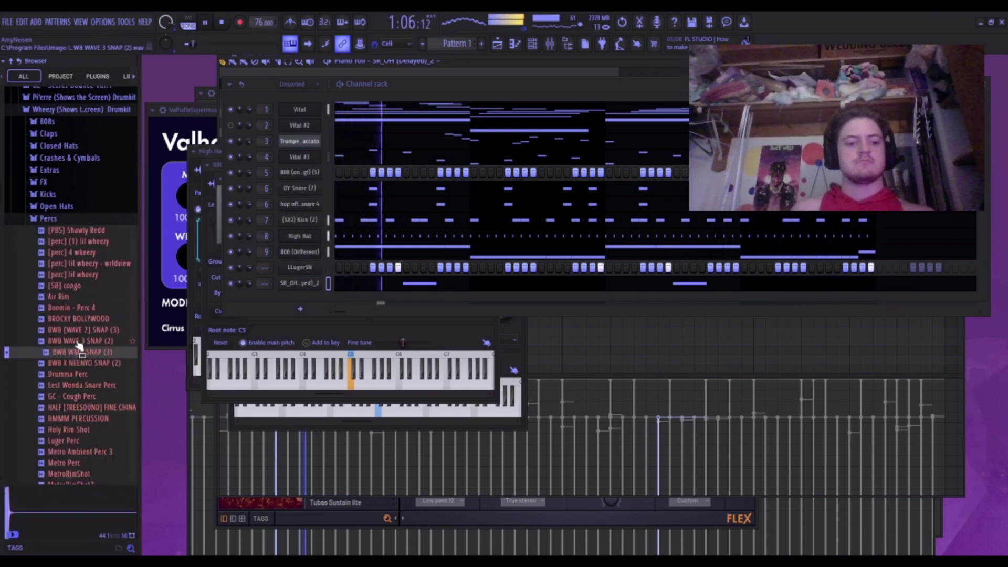
{"action": "left_click", "coordinate": [78, 343]}
{"action": "left_click", "coordinate": [78, 330]}
{"action": "left_click", "coordinate": [78, 320]}
{"action": "left_click", "coordinate": [78, 309]}
{"action": "left_click", "coordinate": [77, 299]}
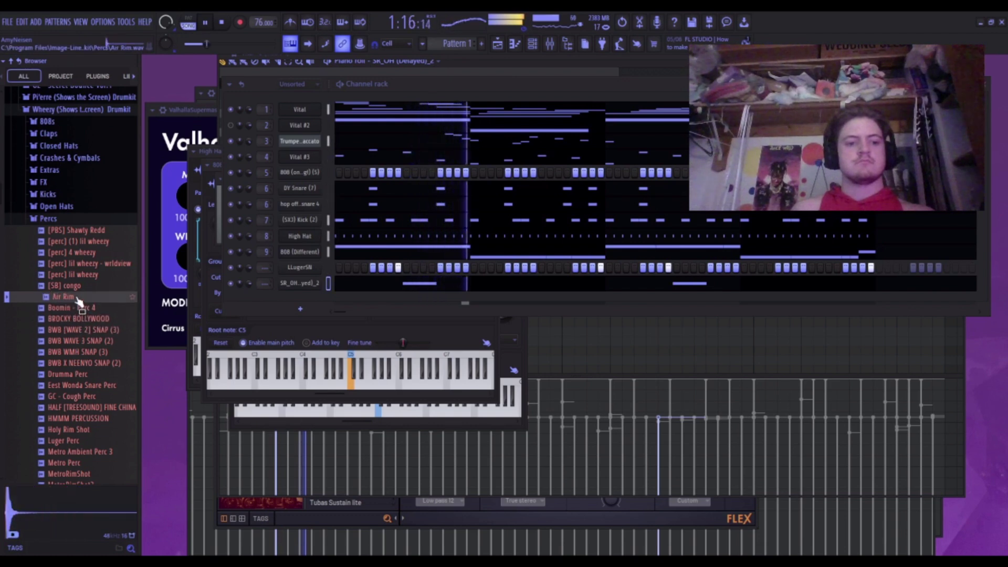
Audition the percs at the start of the folder, including [perc] lil wheezy and [perc] 4 wheezy.
{"action": "left_click", "coordinate": [80, 286]}
{"action": "left_click", "coordinate": [84, 275]}
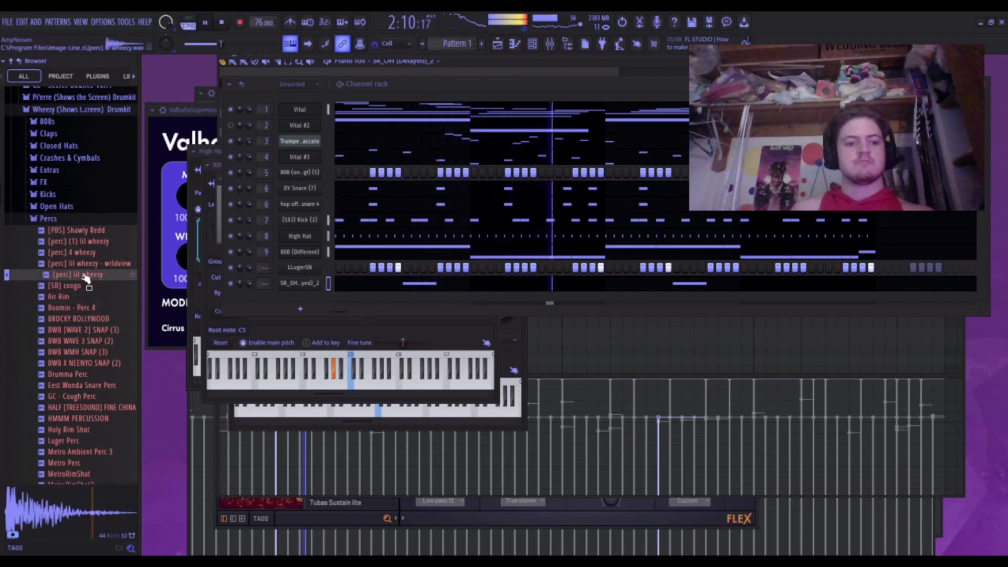
{"action": "left_click", "coordinate": [86, 266]}
{"action": "left_click", "coordinate": [87, 254]}
{"action": "left_click", "coordinate": [88, 244]}
{"action": "left_click", "coordinate": [88, 255]}
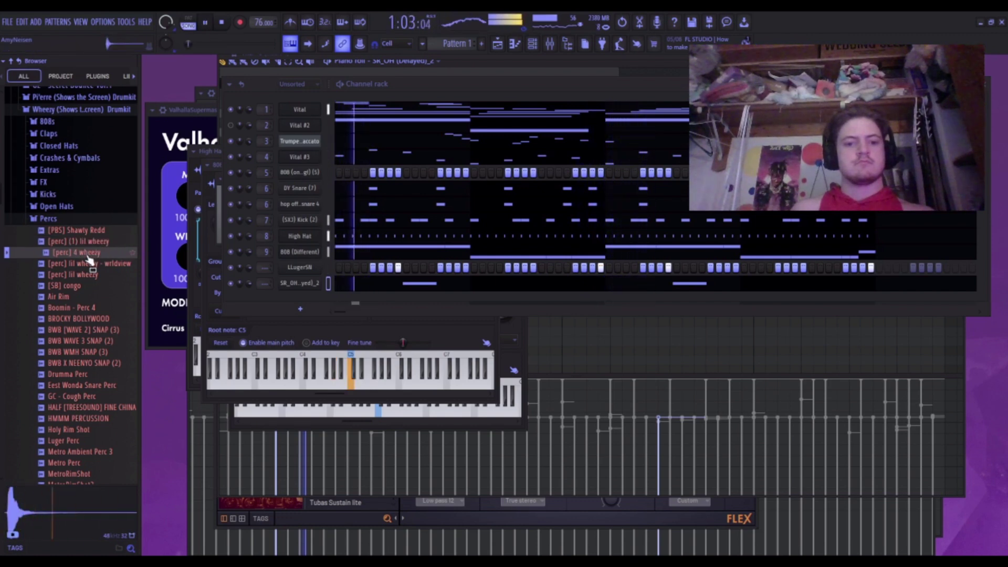
Audition rimshots and percs further down the Percs folder as far as Pedestrian Rimshot.
{"action": "left_click", "coordinate": [79, 430]}
{"action": "scroll", "coordinate": [76, 433], "scroll_direction": "down", "scroll_amount": 4}
{"action": "left_click", "coordinate": [85, 351]}
{"action": "left_click", "coordinate": [89, 373]}
{"action": "left_click", "coordinate": [88, 384]}
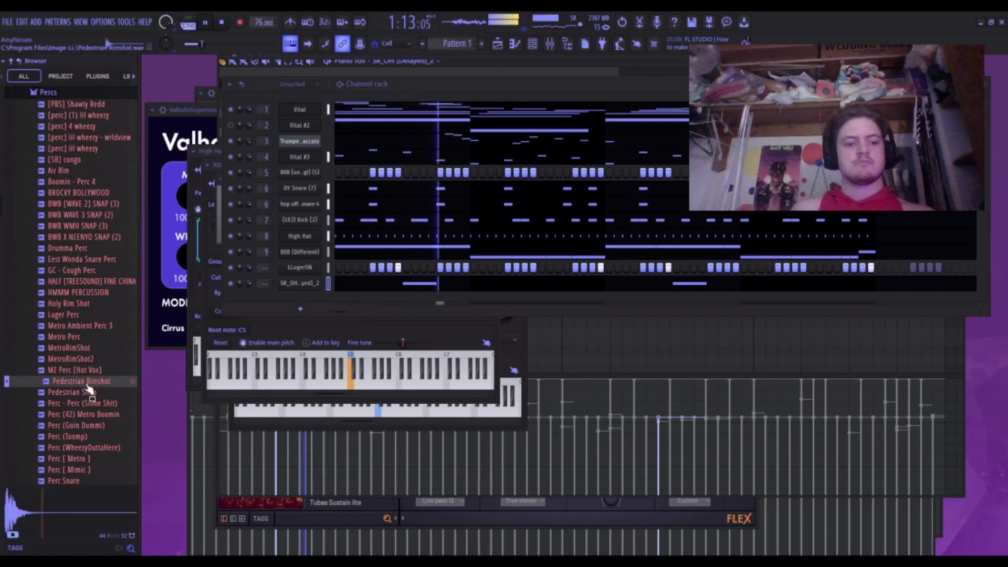
Stop playback and add the Pedestrian Rimshot sample as a new channel below SR_OH (Delayed)_2.
{"action": "key", "text": "space"}
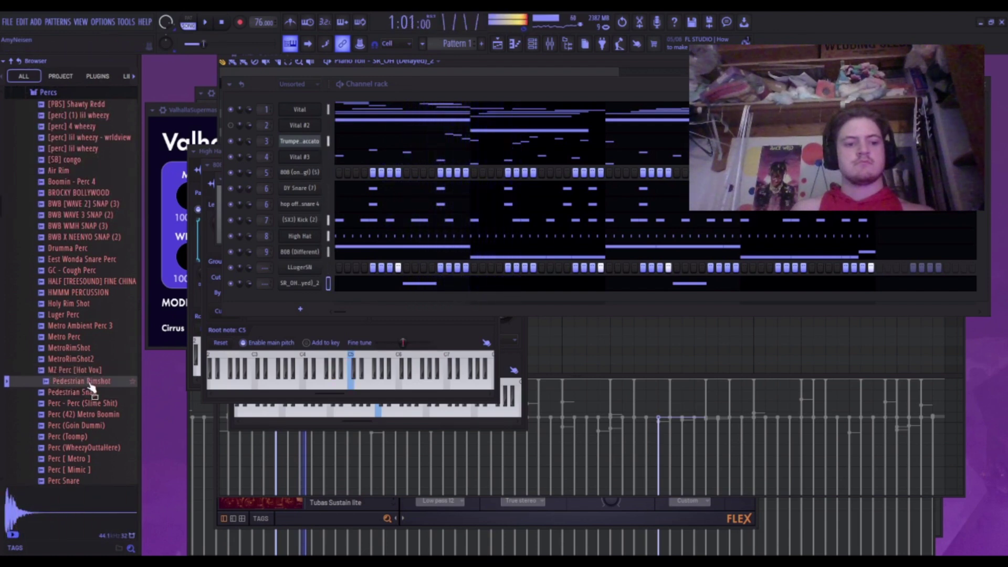
{"action": "key", "text": "space"}
{"action": "key", "text": "space"}
{"action": "left_click_drag", "start_coordinate": [273, 306], "coordinate": [328, 301]}
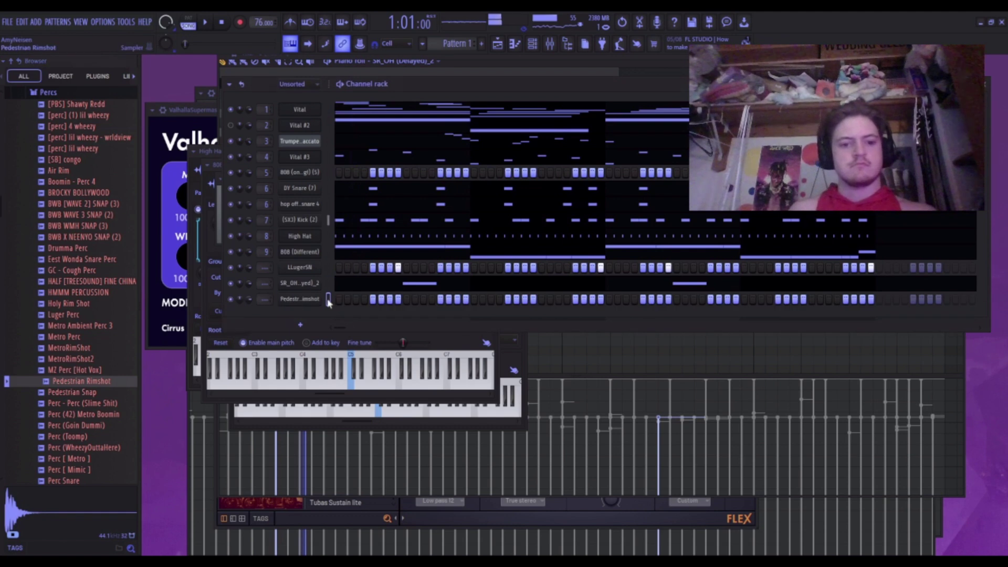
Try Pedestrian Rimshot hits on steps 11 and 10, settle on steps 2 and 16 of bar 1, and play the pattern.
{"action": "key", "text": "space"}
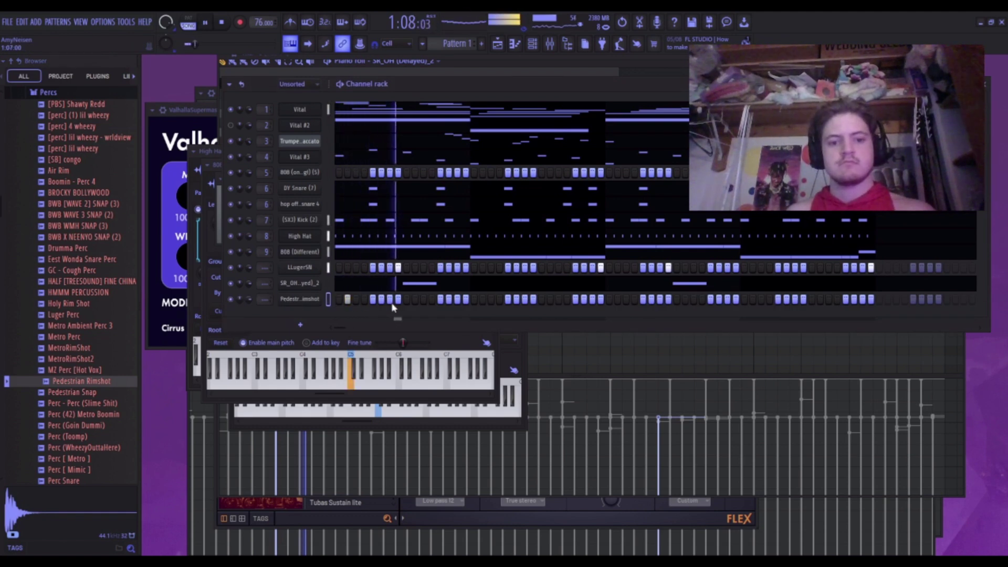
{"action": "left_click", "coordinate": [423, 299]}
{"action": "left_click", "coordinate": [430, 299]}
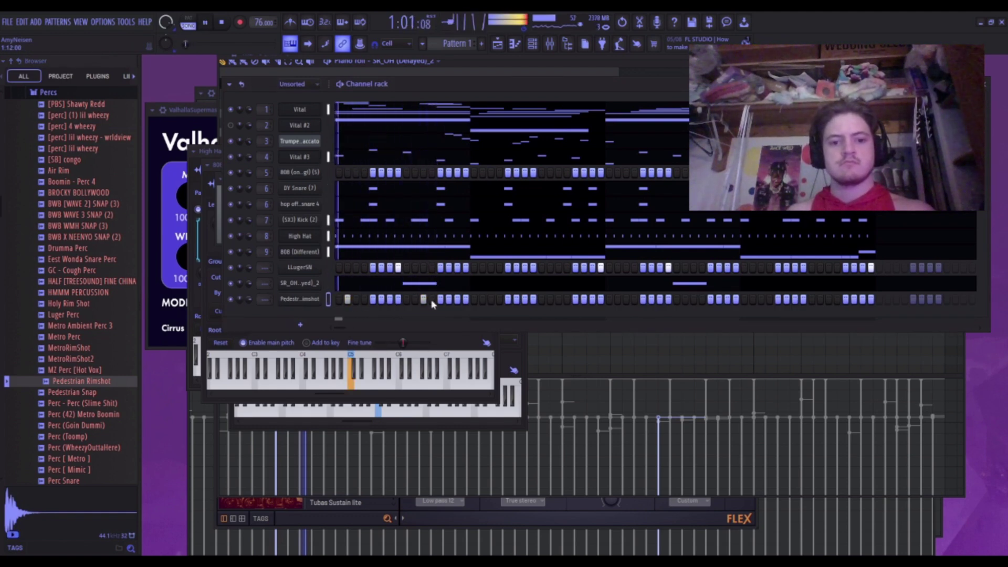
{"action": "key", "text": "space"}
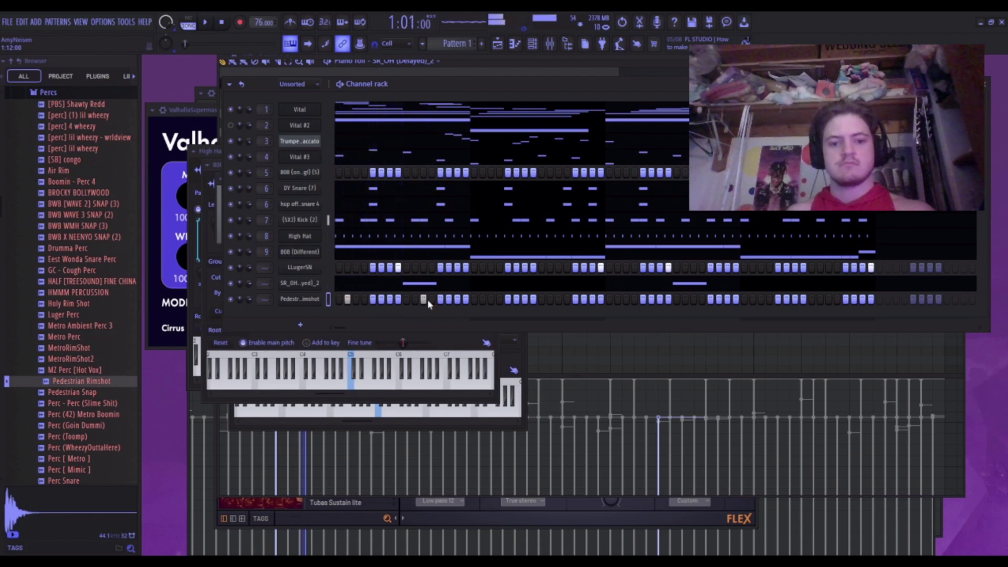
{"action": "key", "text": "space"}
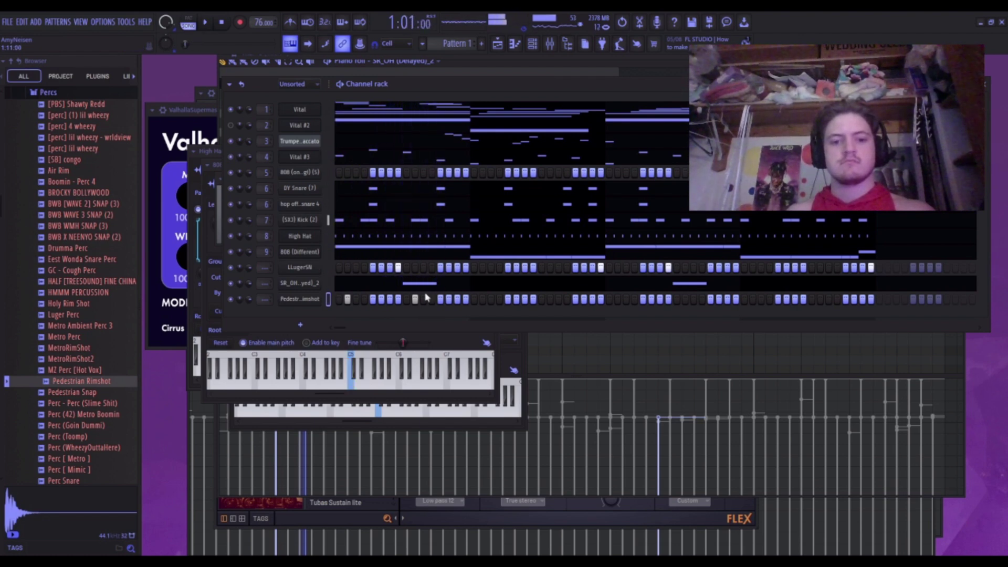
{"action": "key", "text": "space"}
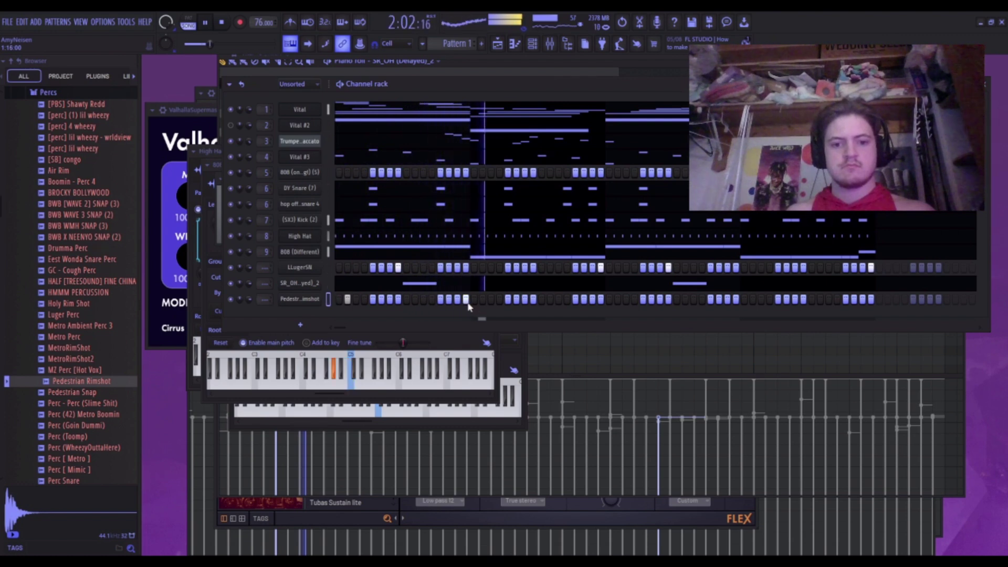
Play the pattern, audition Perc - Perc (Slime Shit) and Perc (Goin Dummi), and preview samples from Poppin Perc_02 to Poppin Perc_11.
{"action": "key", "text": "space"}
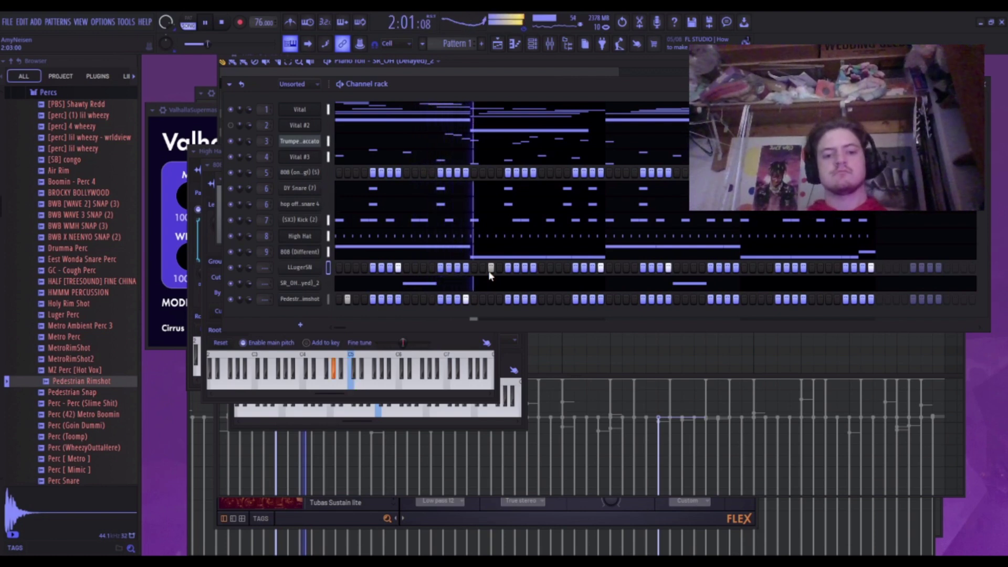
{"action": "key", "text": "space"}
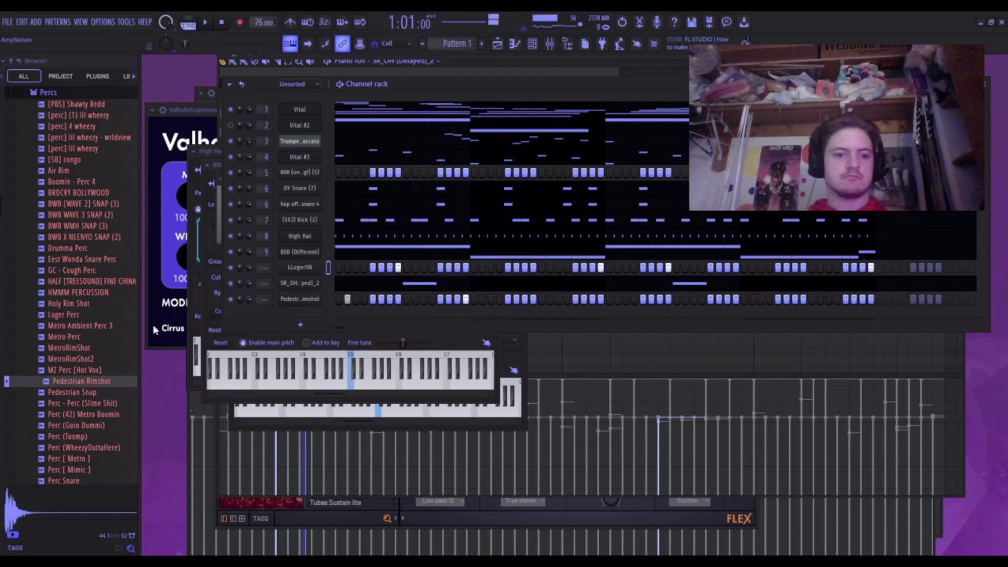
{"action": "left_click", "coordinate": [105, 403]}
{"action": "left_click", "coordinate": [87, 426]}
{"action": "scroll", "coordinate": [85, 426], "scroll_direction": "down", "scroll_amount": 6}
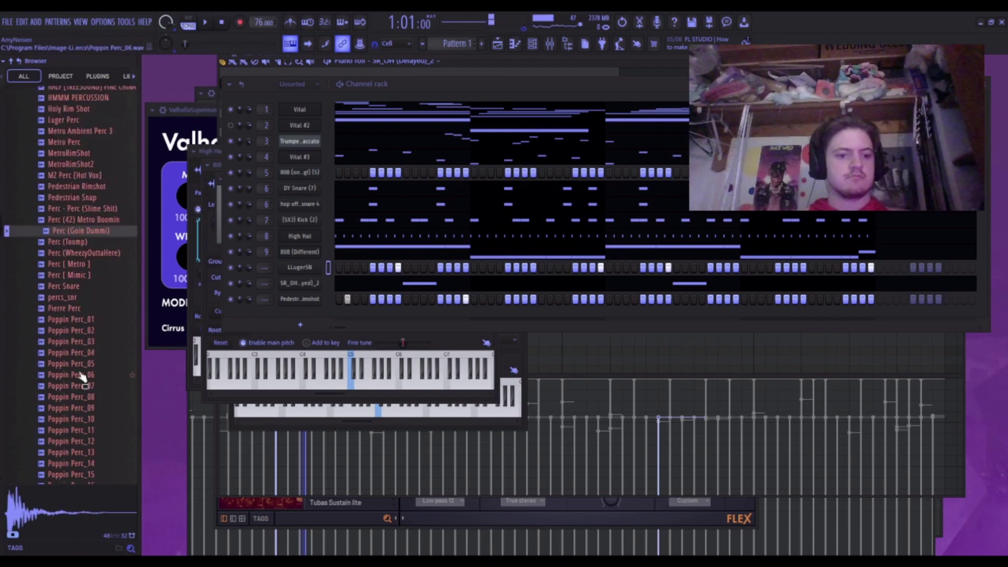
{"action": "left_click", "coordinate": [83, 331]}
{"action": "left_click", "coordinate": [86, 353]}
{"action": "left_click", "coordinate": [87, 364]}
{"action": "left_click", "coordinate": [88, 375]}
{"action": "left_click", "coordinate": [89, 387]}
{"action": "left_click", "coordinate": [89, 397]}
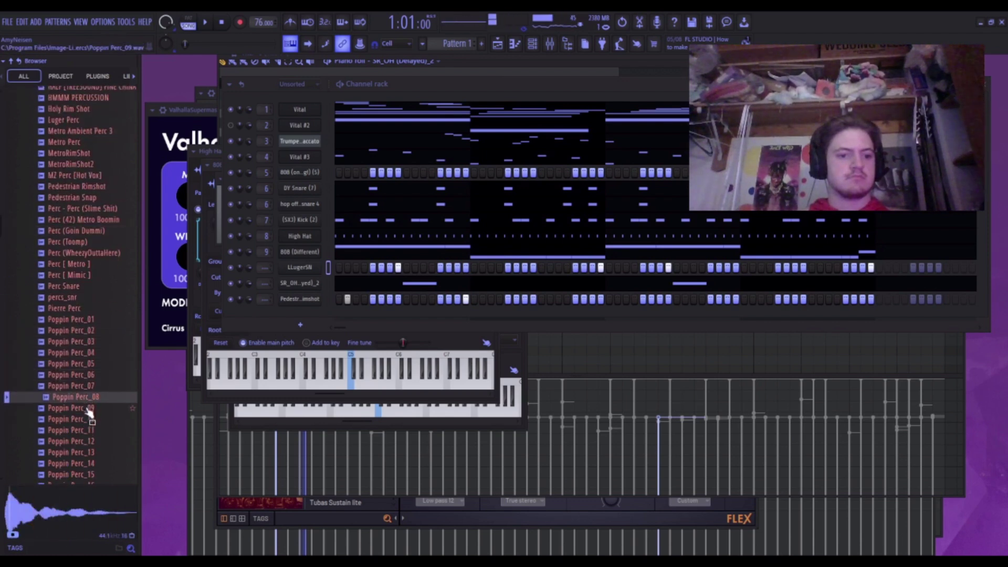
{"action": "left_click", "coordinate": [89, 409]}
{"action": "left_click", "coordinate": [89, 419]}
{"action": "left_click", "coordinate": [89, 431]}
Audition the Pierre Perc, Perc Snare, percs_snr, Poppin Perc_01 and Poppin Perc_03 samples.
{"action": "left_click", "coordinate": [74, 308]}
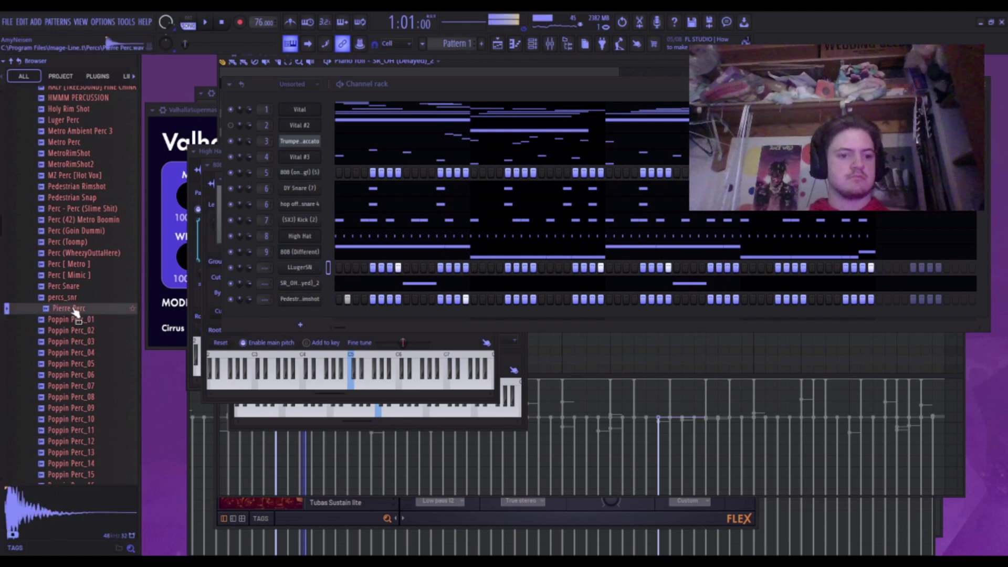
{"action": "left_click", "coordinate": [69, 287]}
{"action": "left_click", "coordinate": [70, 297]}
{"action": "left_click", "coordinate": [71, 319]}
{"action": "left_click", "coordinate": [66, 342]}
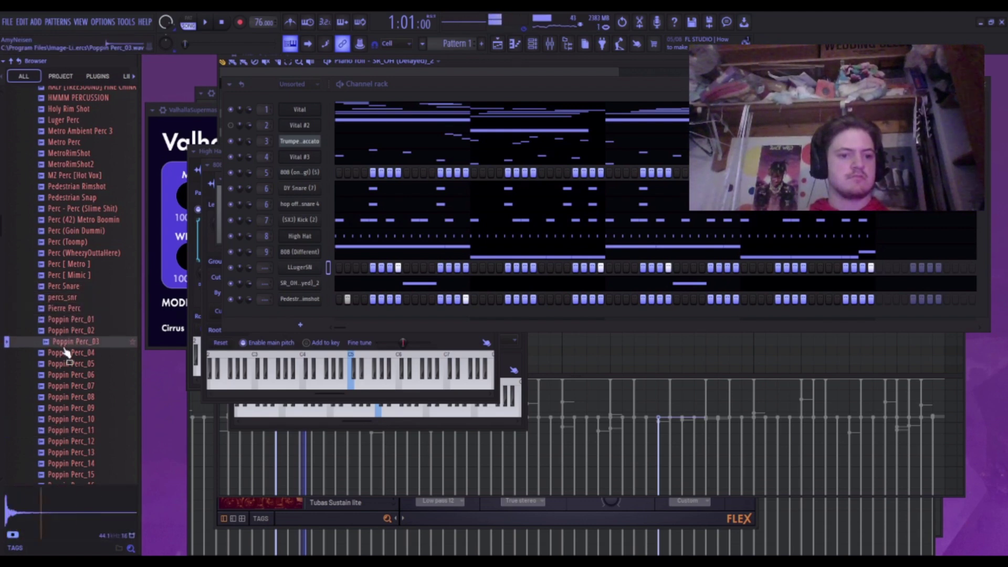
Audition scattered samples further down the Poppin Perc series, including Poppin Perc_31, up to Poppin Perc_69.
{"action": "scroll", "coordinate": [65, 347], "scroll_direction": "down", "scroll_amount": 5}
{"action": "left_click", "coordinate": [72, 298]}
{"action": "left_click", "coordinate": [72, 397]}
{"action": "scroll", "coordinate": [72, 397], "scroll_direction": "down", "scroll_amount": 3}
{"action": "left_click", "coordinate": [73, 376]}
{"action": "left_click", "coordinate": [74, 397]}
{"action": "scroll", "coordinate": [76, 391], "scroll_direction": "down", "scroll_amount": 3}
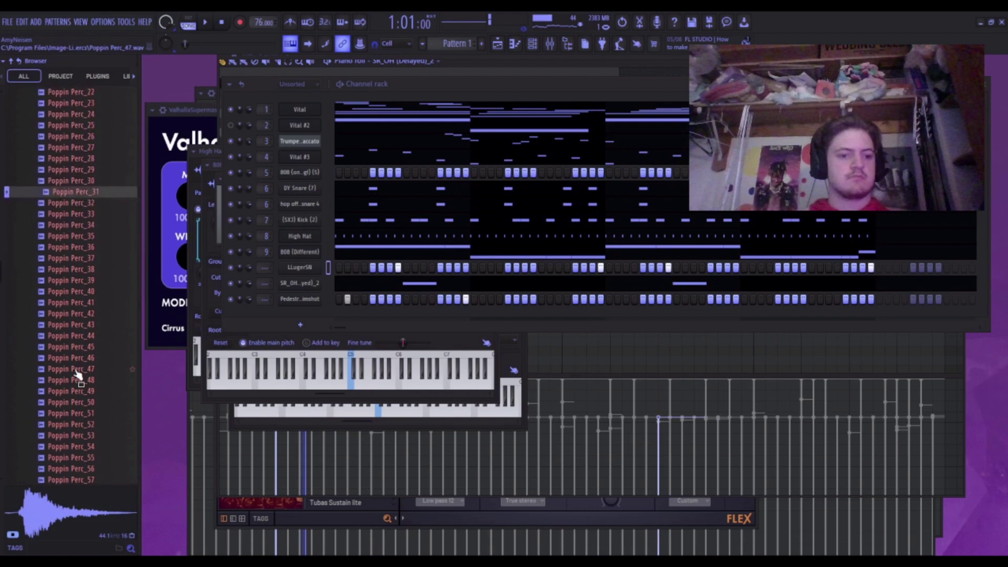
{"action": "left_click", "coordinate": [71, 412]}
{"action": "scroll", "coordinate": [71, 418], "scroll_direction": "down", "scroll_amount": 3}
{"action": "left_click", "coordinate": [89, 317]}
{"action": "left_click", "coordinate": [65, 396]}
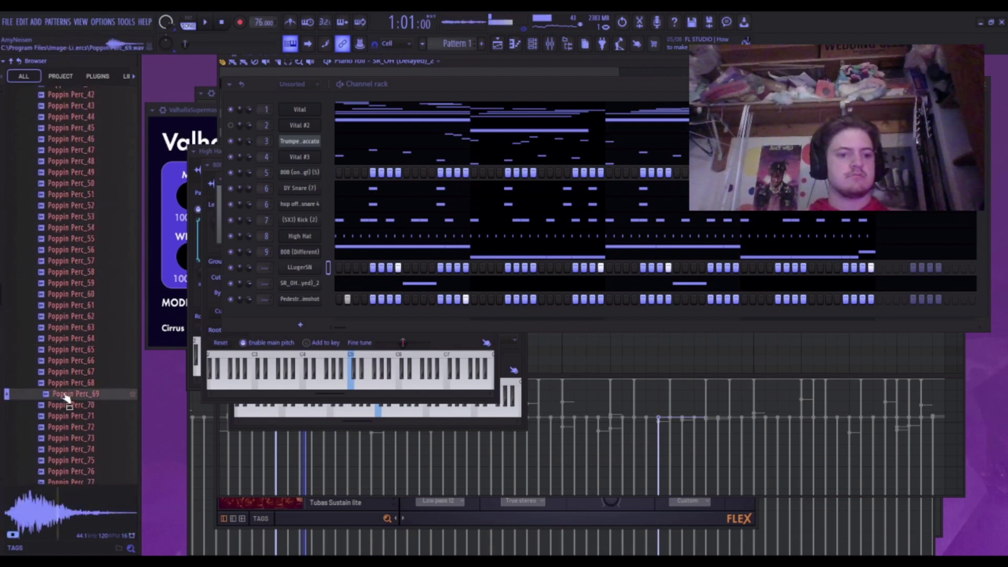
Add the Poppin Perc_69 sample as a new channel below the Pedestrian Rimshot channel and play the pattern.
{"action": "scroll", "coordinate": [65, 397], "scroll_direction": "down", "scroll_amount": 3}
{"action": "left_click", "coordinate": [95, 203]}
{"action": "left_click", "coordinate": [97, 213]}
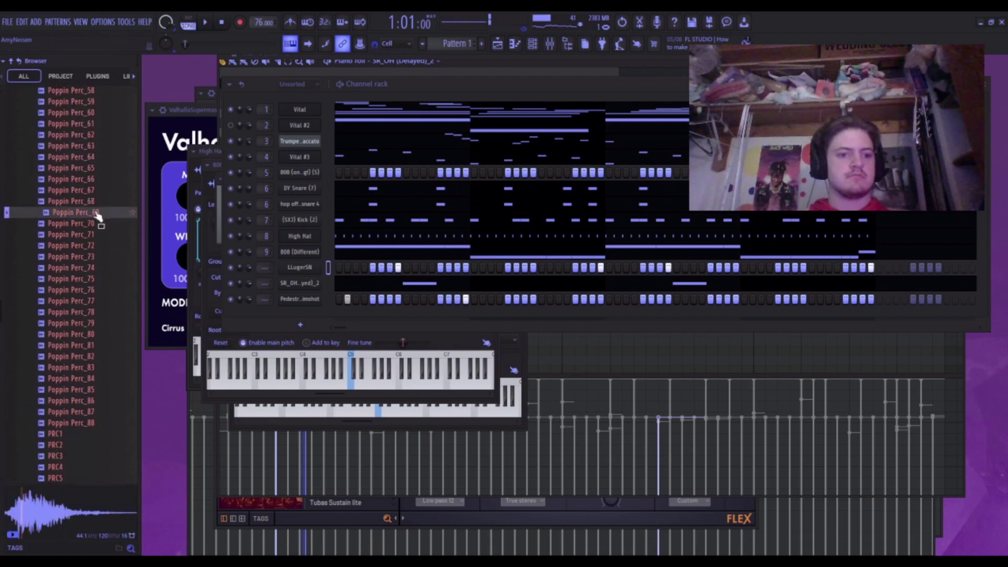
{"action": "left_click_drag", "start_coordinate": [293, 326], "coordinate": [297, 315]}
{"action": "key", "text": "space"}
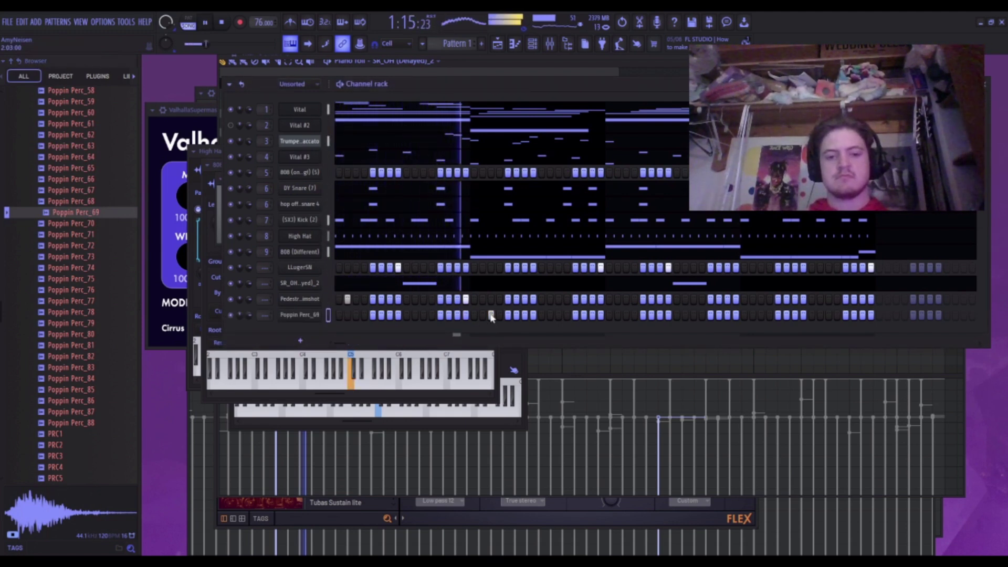
{"action": "key", "text": "space"}
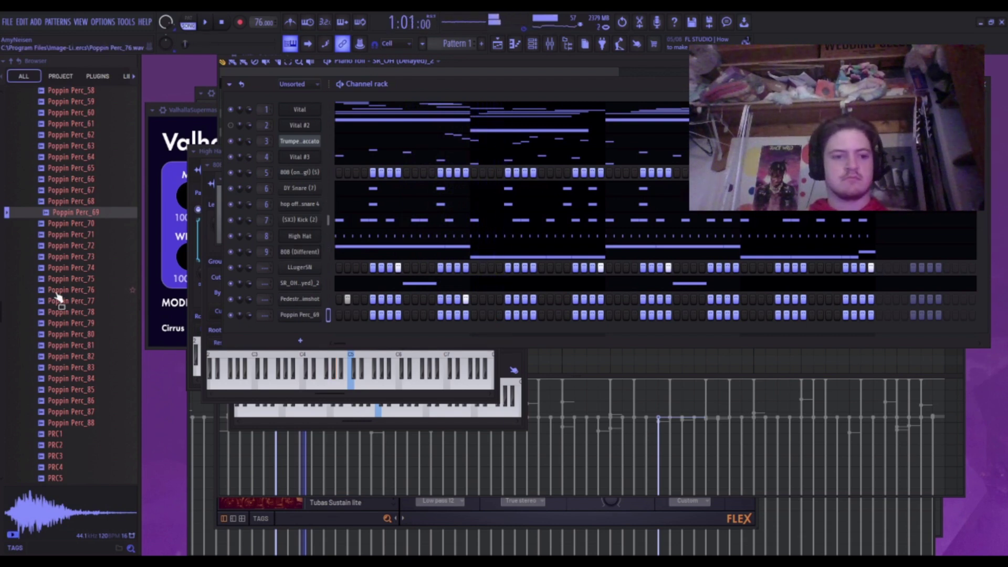
Replace the Poppin Perc_69 channel's sample with Poppin Perc_74, add a hit on step 3 of bar 2, and play the pattern.
{"action": "key", "text": "Down"}
{"action": "key", "text": "Down"}
{"action": "left_click", "coordinate": [61, 256]}
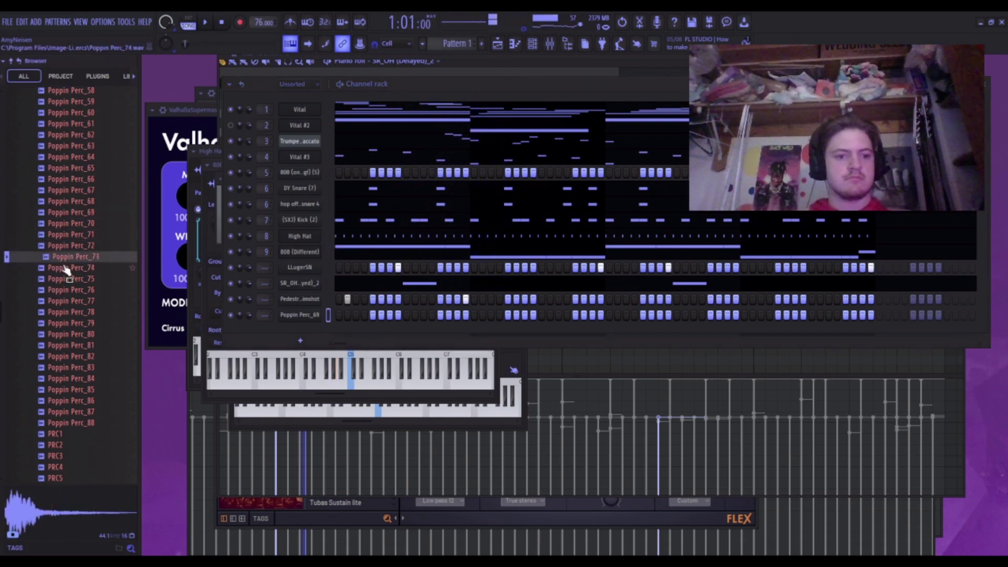
{"action": "left_click_drag", "start_coordinate": [66, 270], "coordinate": [323, 336]}
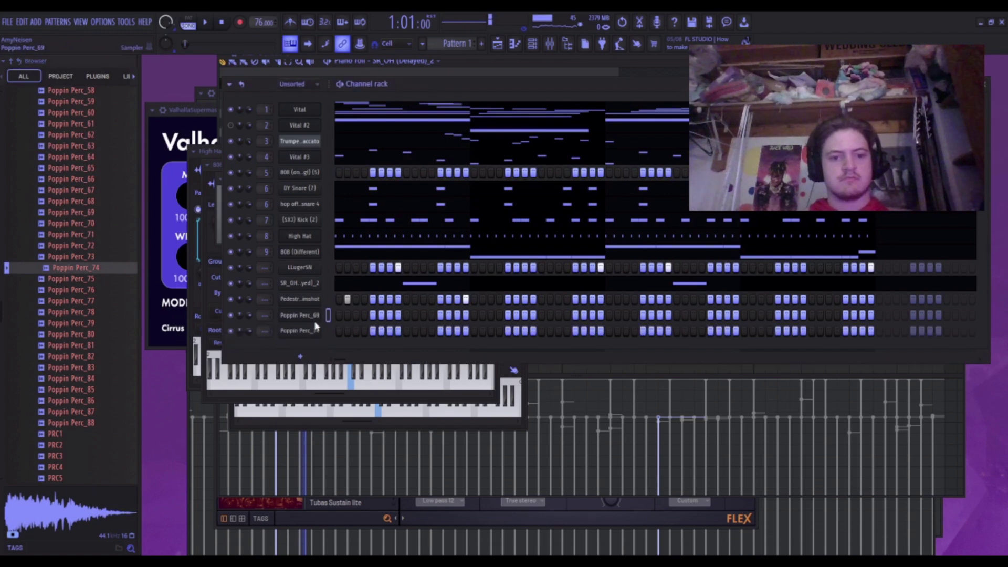
{"action": "left_click", "coordinate": [344, 420]}
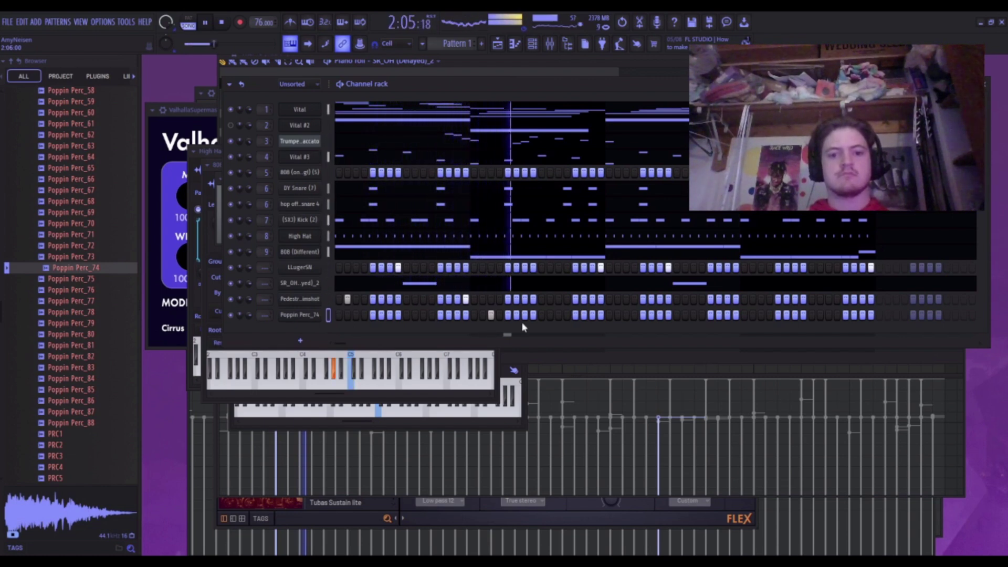
{"action": "key", "text": "space"}
Audition the percussion samples from Poppin Perc_75 to Poppin Perc_80.
{"action": "left_click", "coordinate": [76, 289]}
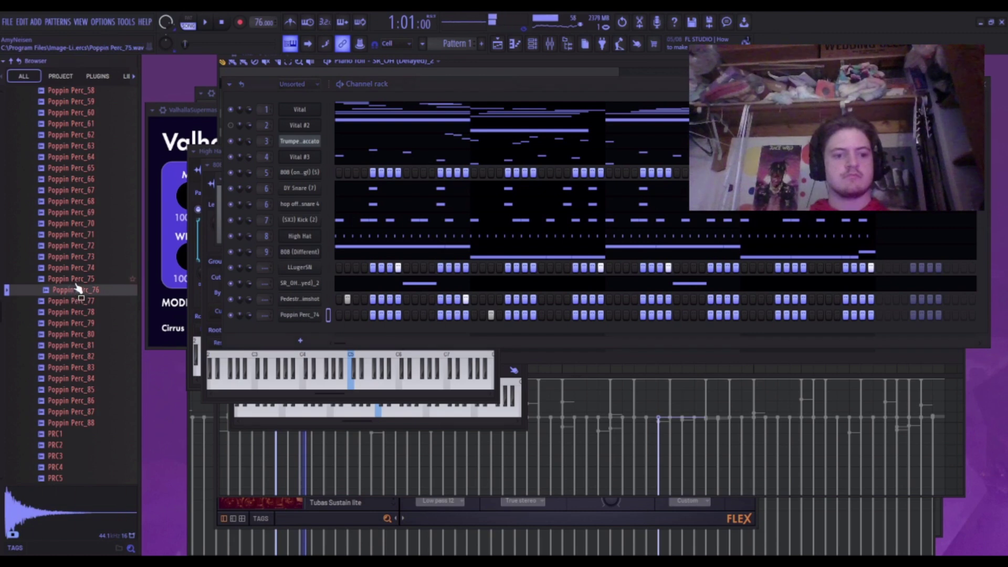
{"action": "left_click", "coordinate": [77, 283]}
{"action": "left_click", "coordinate": [78, 291]}
{"action": "left_click", "coordinate": [81, 280]}
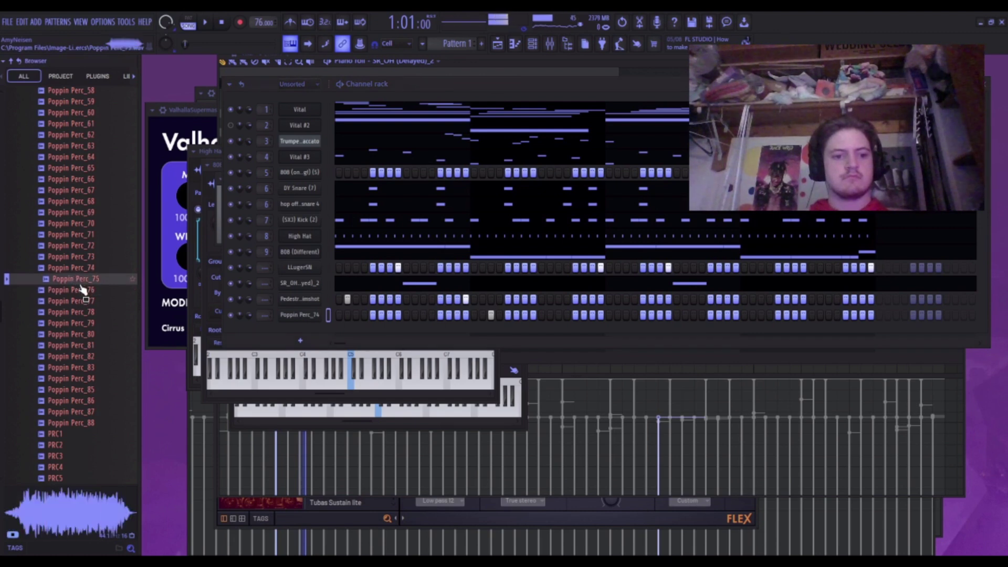
{"action": "left_click", "coordinate": [81, 289]}
{"action": "left_click", "coordinate": [84, 314]}
{"action": "left_click", "coordinate": [85, 324]}
{"action": "left_click", "coordinate": [85, 335]}
{"action": "left_click", "coordinate": [87, 304]}
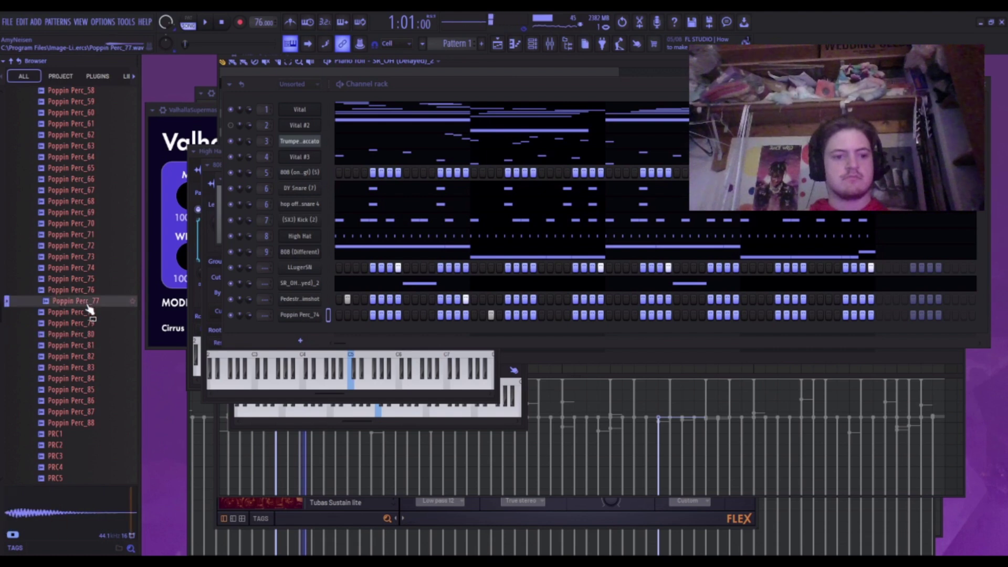
Replace the Poppin Perc_74 channel's sample with Poppin Perc_78 and play the pattern.
{"action": "left_click", "coordinate": [90, 312]}
{"action": "left_click_drag", "start_coordinate": [286, 317], "coordinate": [286, 317]}
{"action": "key", "text": "space"}
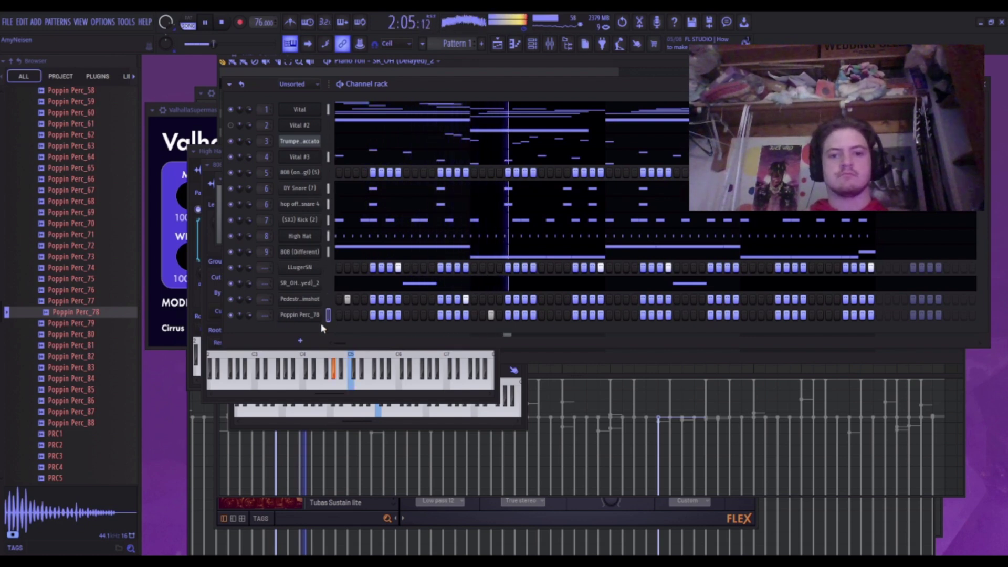
{"action": "key", "text": "space"}
Enable the volume envelope on the Poppin Perc_78 channel and set its release time to 0% during playback.
{"action": "left_click", "coordinate": [296, 316]}
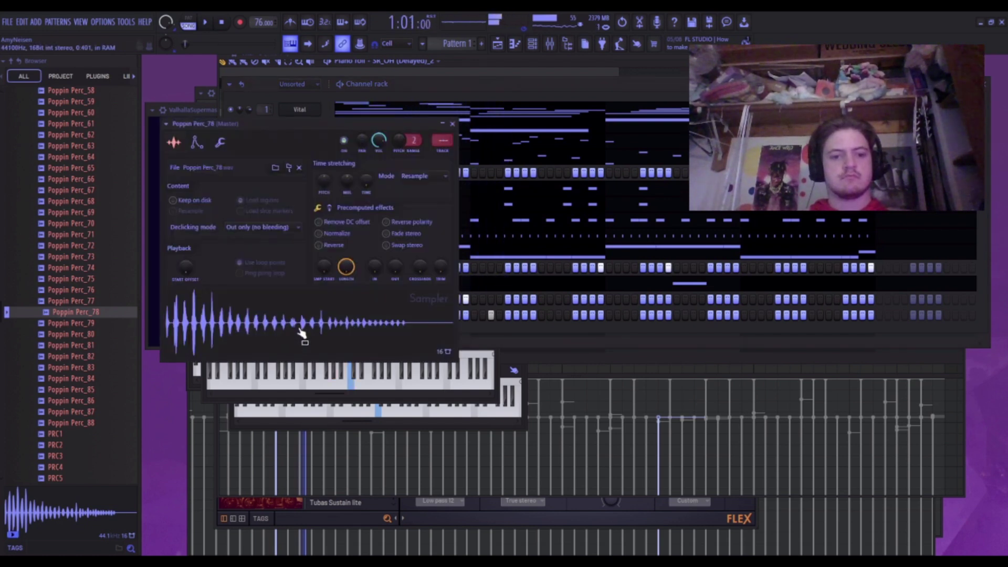
{"action": "left_click", "coordinate": [330, 208]}
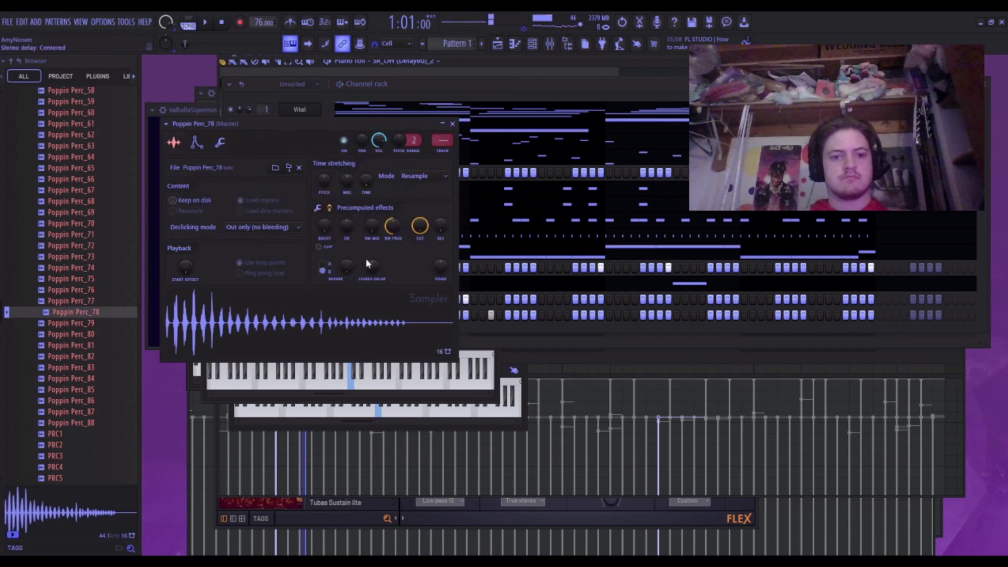
{"action": "left_click", "coordinate": [195, 143]}
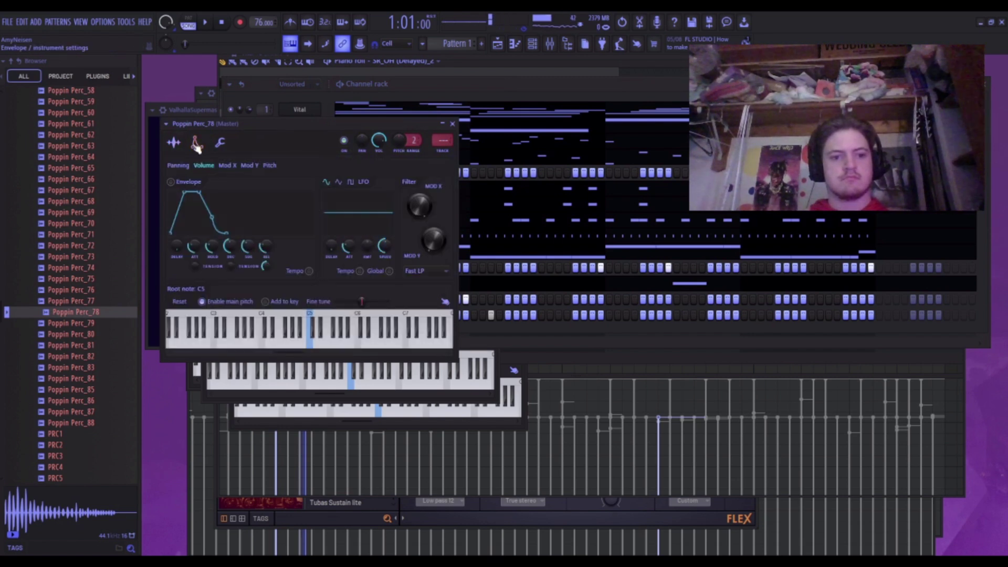
{"action": "left_click", "coordinate": [220, 143]}
{"action": "left_click", "coordinate": [196, 143]}
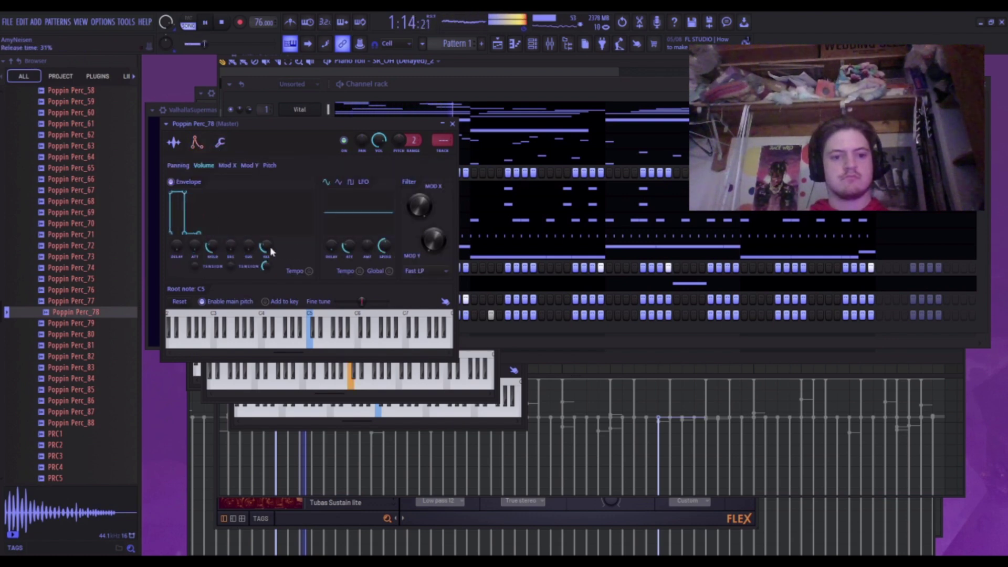
{"action": "left_click_drag", "start_coordinate": [267, 245], "coordinate": [267, 271]}
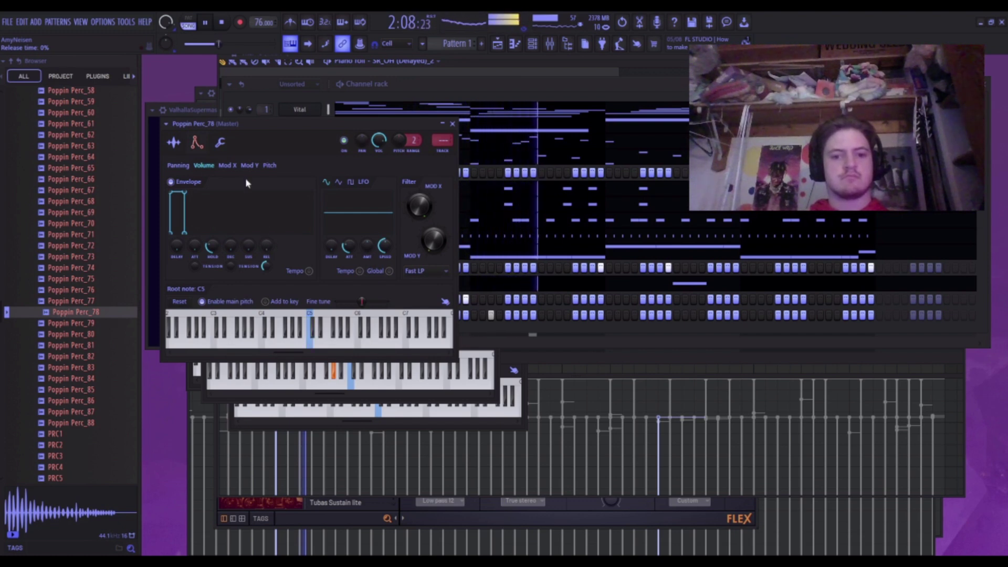
{"action": "key", "text": "space"}
Raise the pogo effect on the Poppin Perc_78 sample, close its sampler settings, and play the pattern.
{"action": "left_click", "coordinate": [174, 143]}
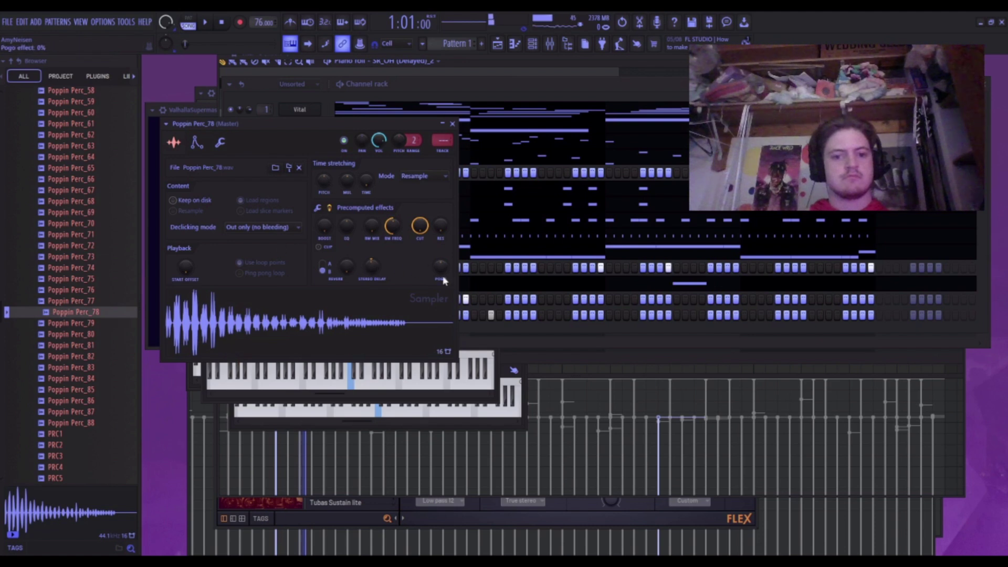
{"action": "scroll", "coordinate": [443, 281], "scroll_direction": "up", "scroll_amount": 3}
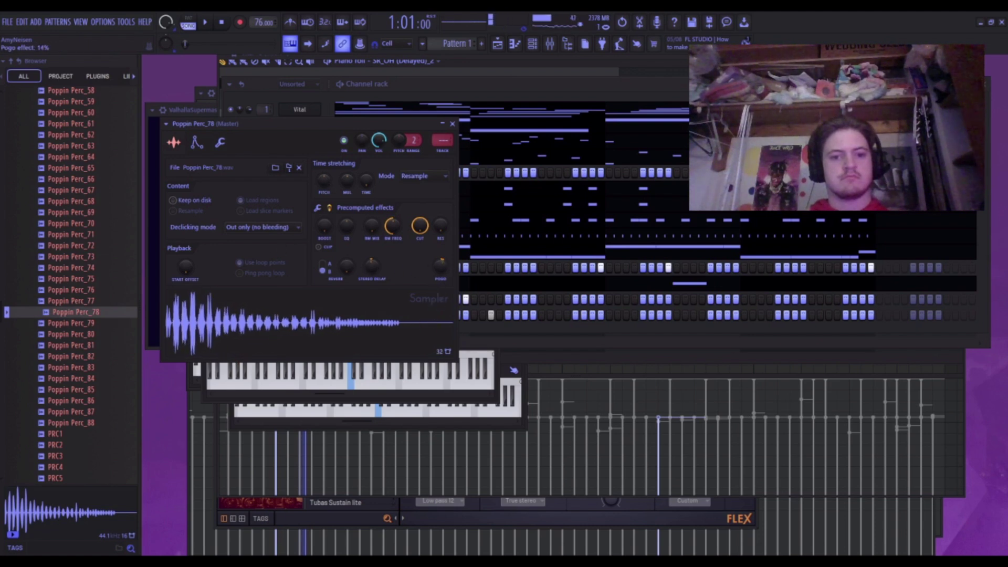
{"action": "scroll", "coordinate": [441, 265], "scroll_direction": "up", "scroll_amount": 2}
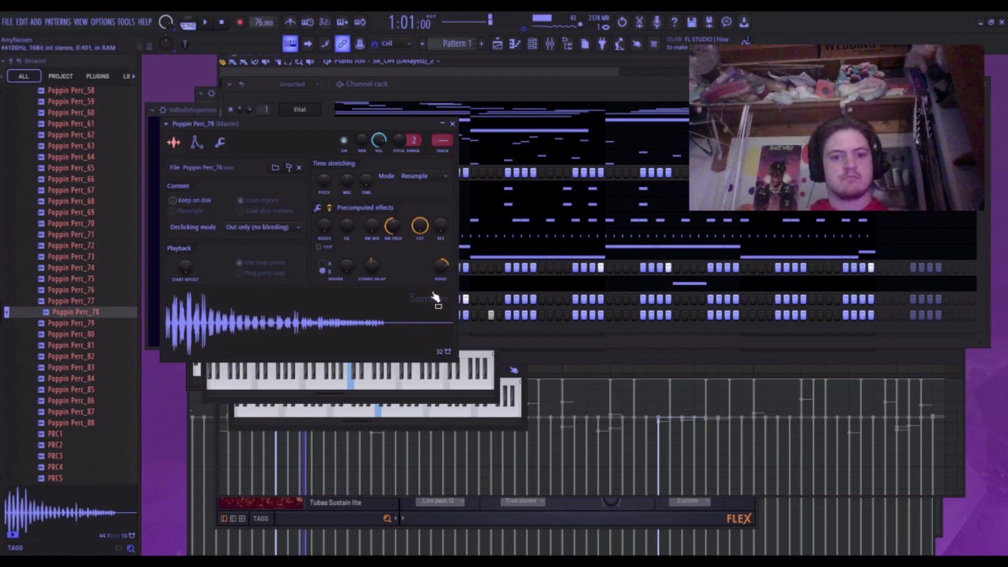
{"action": "left_click", "coordinate": [452, 124]}
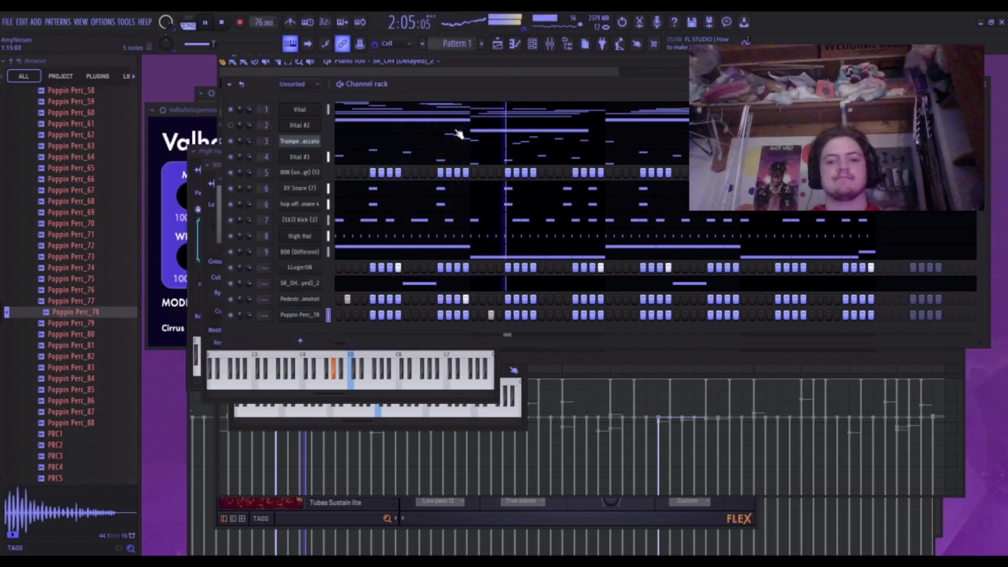
{"action": "key", "text": "space"}
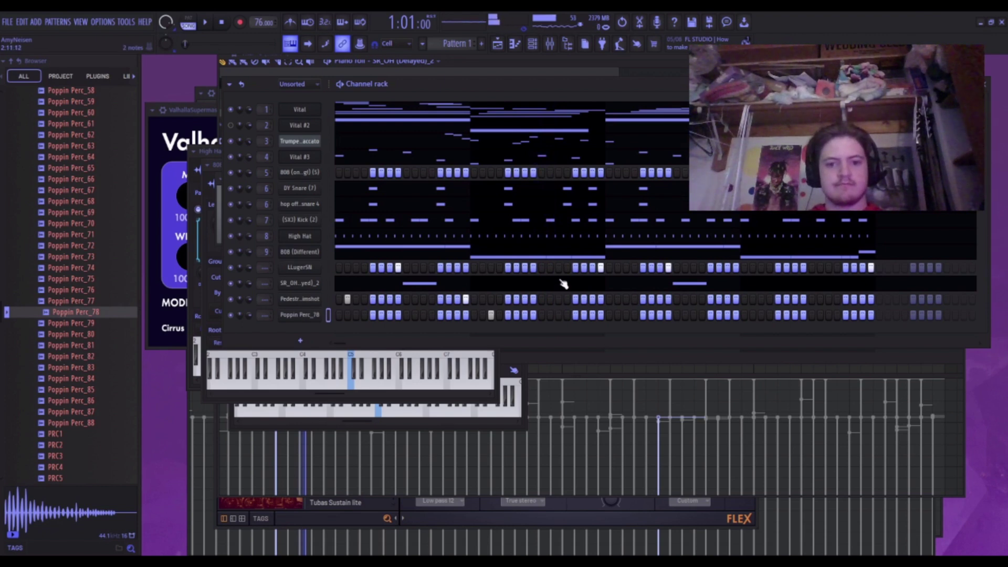
Check the LLugerSN channel's sampler settings and open the Wheezy drum kit's Snares folder in the browser.
{"action": "left_click", "coordinate": [300, 268]}
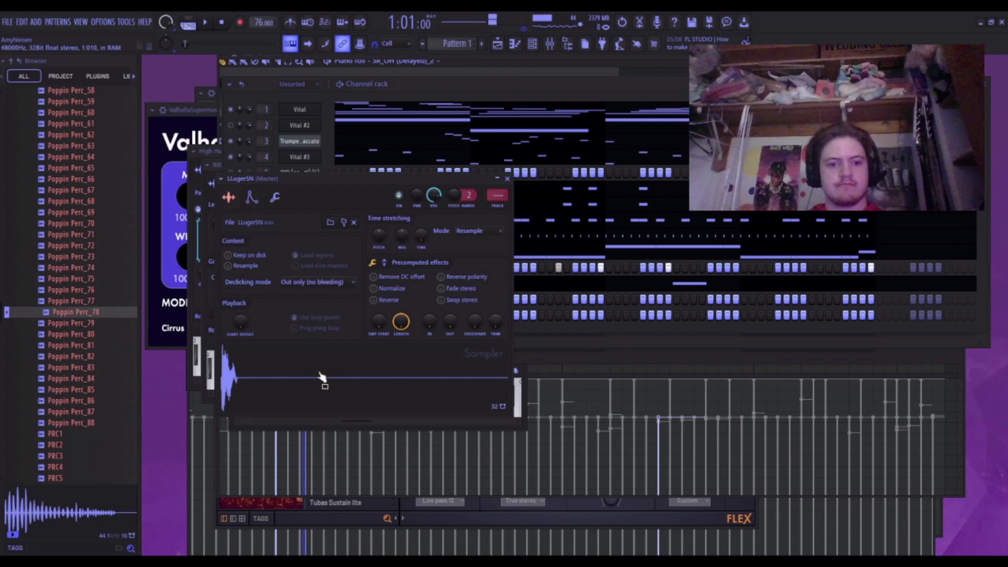
{"action": "left_click", "coordinate": [507, 179]}
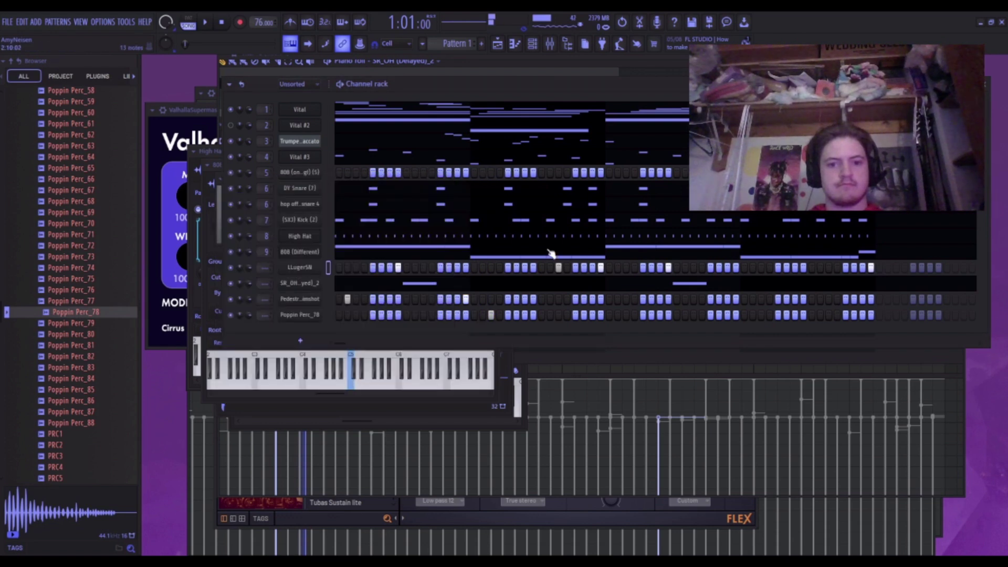
{"action": "scroll", "coordinate": [42, 364], "scroll_direction": "up", "scroll_amount": 20}
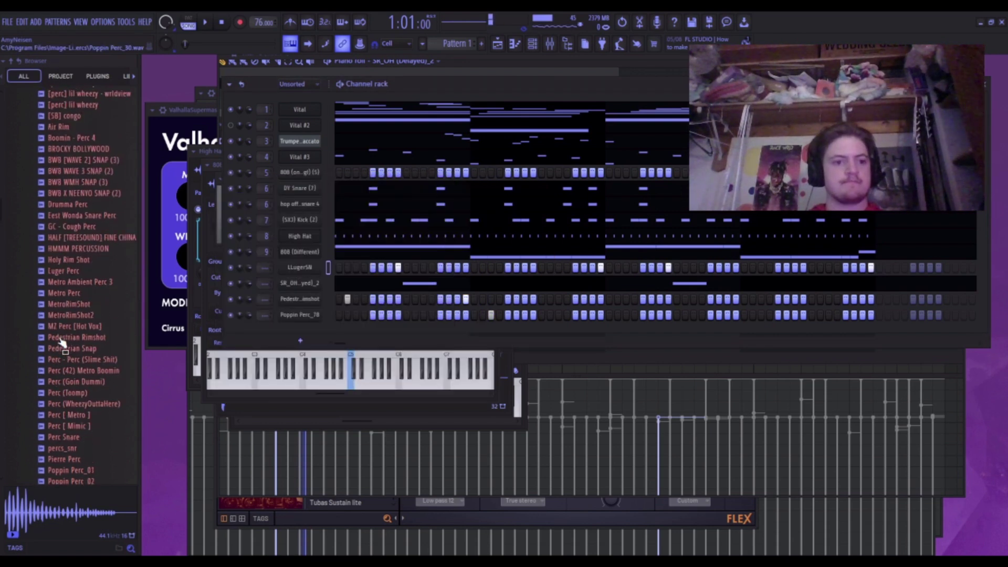
{"action": "left_click", "coordinate": [51, 371]}
{"action": "left_click", "coordinate": [49, 382]}
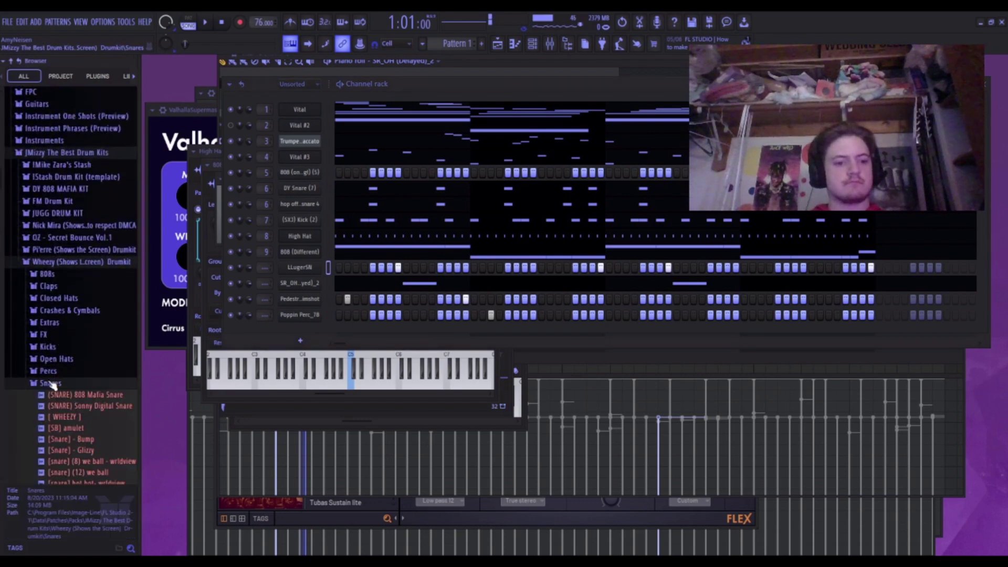
Audition snare samples in the upper part of the Snares folder, down to FatterTM88Snare.
{"action": "scroll", "coordinate": [57, 399], "scroll_direction": "down", "scroll_amount": 6}
{"action": "left_click", "coordinate": [78, 351]}
{"action": "left_click", "coordinate": [69, 407]}
{"action": "scroll", "coordinate": [68, 408], "scroll_direction": "down", "scroll_amount": 5}
{"action": "left_click", "coordinate": [79, 324]}
{"action": "left_click", "coordinate": [80, 369]}
{"action": "left_click", "coordinate": [79, 425]}
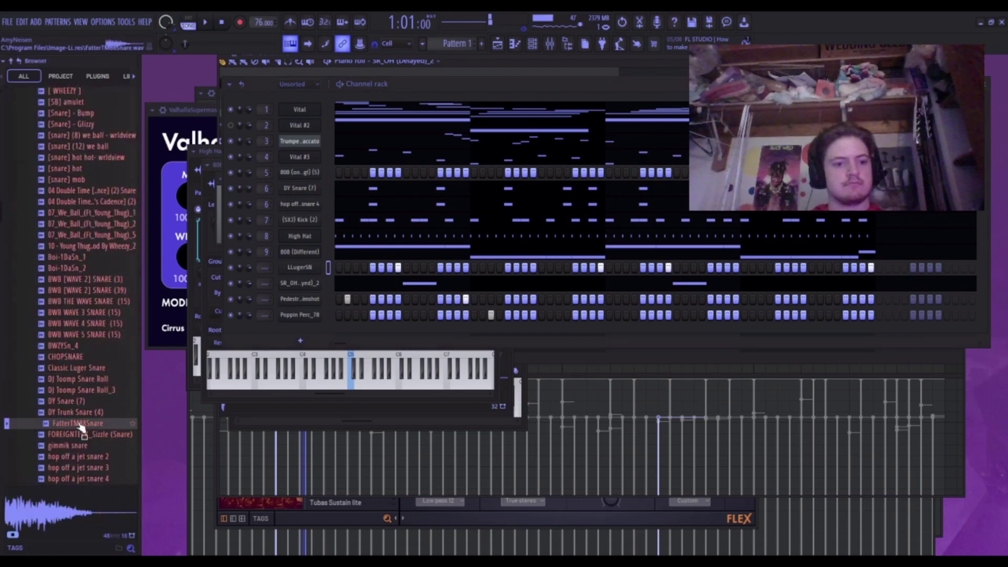
Audition snare samples below FatterTM88Snare in the Snares folder, down to SEPTEMBER Snare.
{"action": "scroll", "coordinate": [79, 425], "scroll_direction": "down", "scroll_amount": 4}
{"action": "left_click", "coordinate": [81, 335]}
{"action": "left_click", "coordinate": [93, 370]}
{"action": "left_click", "coordinate": [89, 424]}
{"action": "scroll", "coordinate": [89, 425], "scroll_direction": "down", "scroll_amount": 4}
{"action": "left_click", "coordinate": [91, 360]}
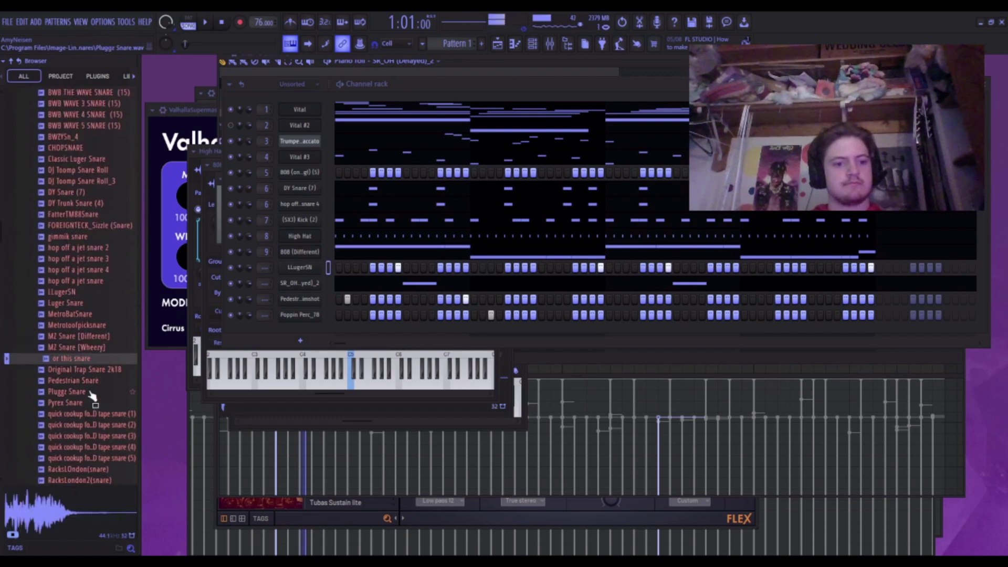
{"action": "left_click", "coordinate": [92, 426]}
{"action": "scroll", "coordinate": [93, 425], "scroll_direction": "down", "scroll_amount": 7}
{"action": "left_click", "coordinate": [104, 299]}
{"action": "left_click", "coordinate": [108, 342]}
{"action": "left_click", "coordinate": [108, 361]}
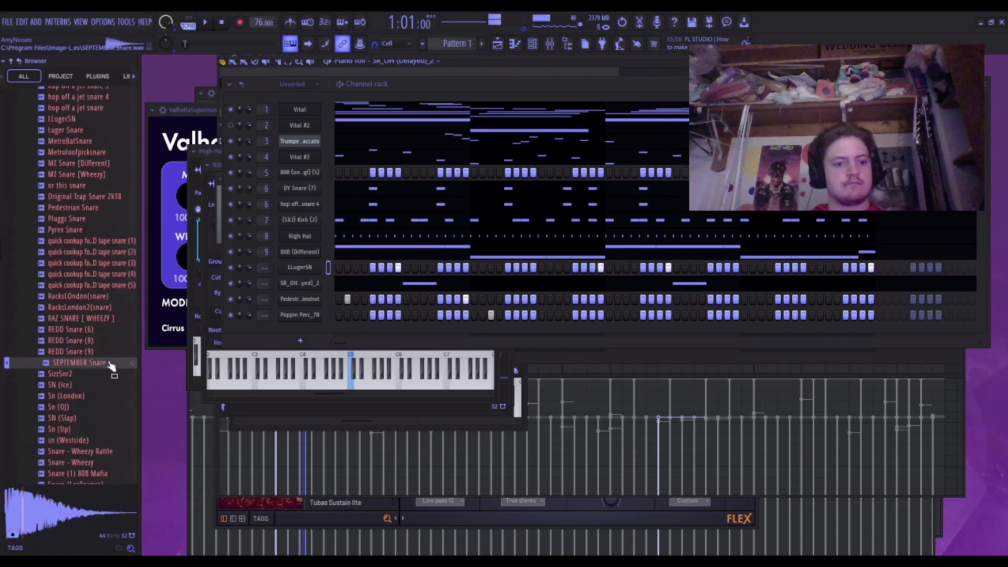
Compare SN (Ice), SizzSnr2, REDD Snare (9) and SEPTEMBER Snare, and play the pattern for reference.
{"action": "left_click", "coordinate": [108, 385]}
{"action": "left_click", "coordinate": [99, 372]}
{"action": "left_click", "coordinate": [97, 366]}
{"action": "left_click", "coordinate": [98, 355]}
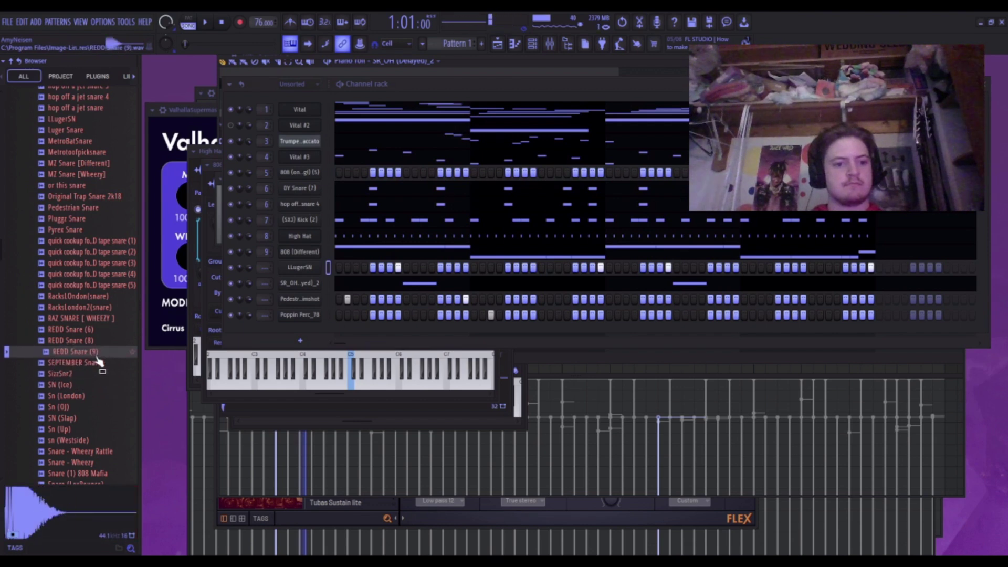
{"action": "left_click", "coordinate": [97, 365]}
{"action": "key", "text": "space"}
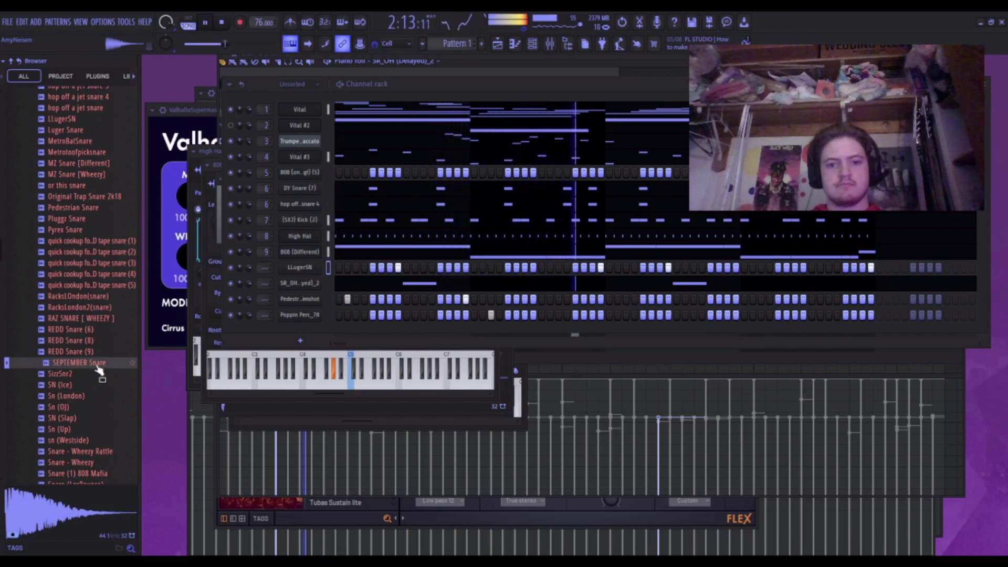
{"action": "key", "text": "space"}
Audition the snares from SN (Ice) through Snare (1) 808 Mafia.
{"action": "left_click", "coordinate": [94, 386]}
{"action": "left_click", "coordinate": [94, 397]}
{"action": "left_click", "coordinate": [95, 408]}
{"action": "left_click", "coordinate": [94, 419]}
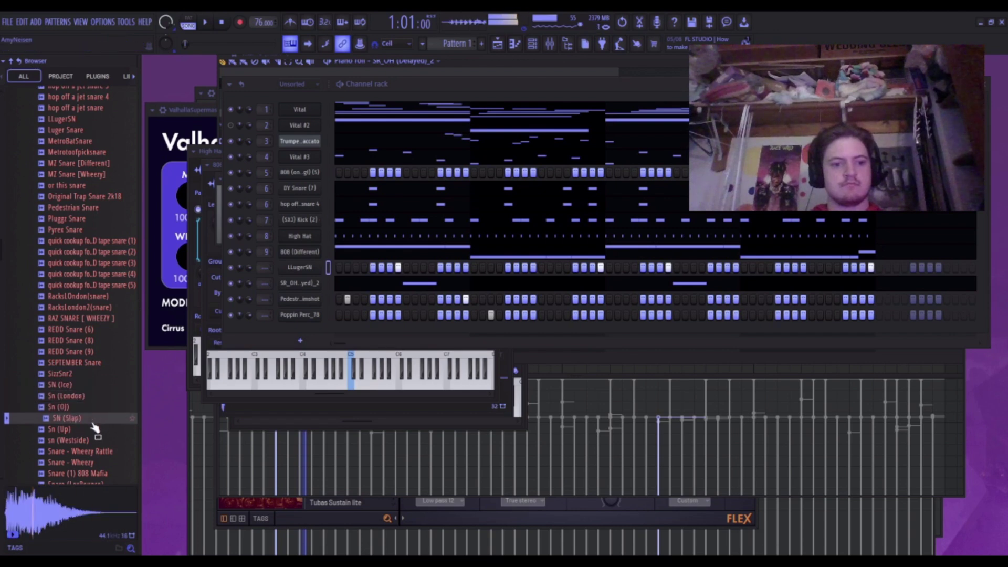
{"action": "left_click", "coordinate": [95, 430]}
{"action": "left_click", "coordinate": [94, 440]}
{"action": "left_click", "coordinate": [94, 428]}
{"action": "left_click", "coordinate": [94, 451]}
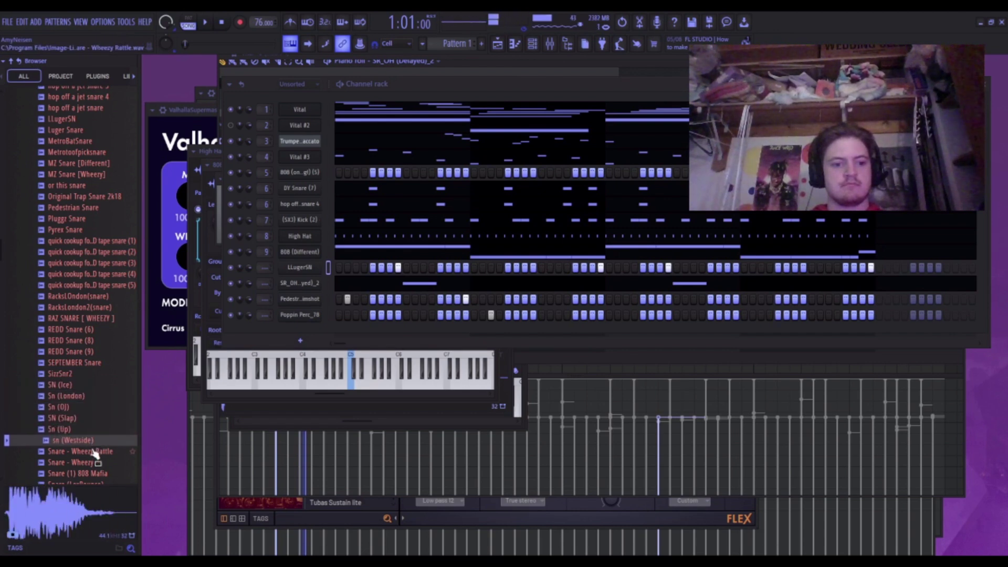
{"action": "left_click", "coordinate": [94, 462]}
{"action": "left_click", "coordinate": [96, 473]}
Audition the snares from Snare (LexBounce) through Snare [ Kno The Meaning ], and play the pattern for reference.
{"action": "scroll", "coordinate": [96, 480], "scroll_direction": "down", "scroll_amount": 4}
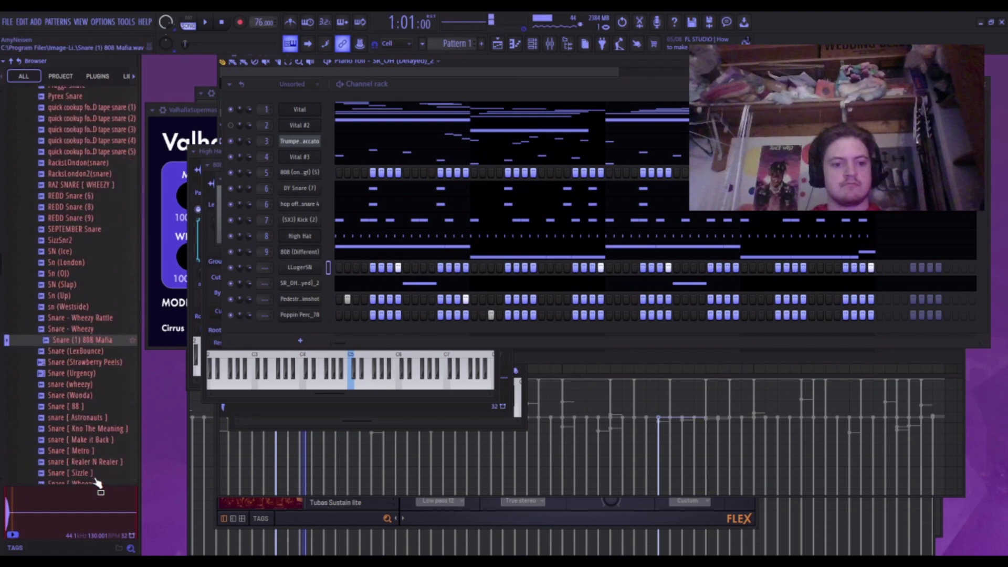
{"action": "left_click", "coordinate": [99, 345]}
{"action": "left_click", "coordinate": [99, 357]}
{"action": "left_click", "coordinate": [99, 368]}
{"action": "left_click", "coordinate": [99, 379]}
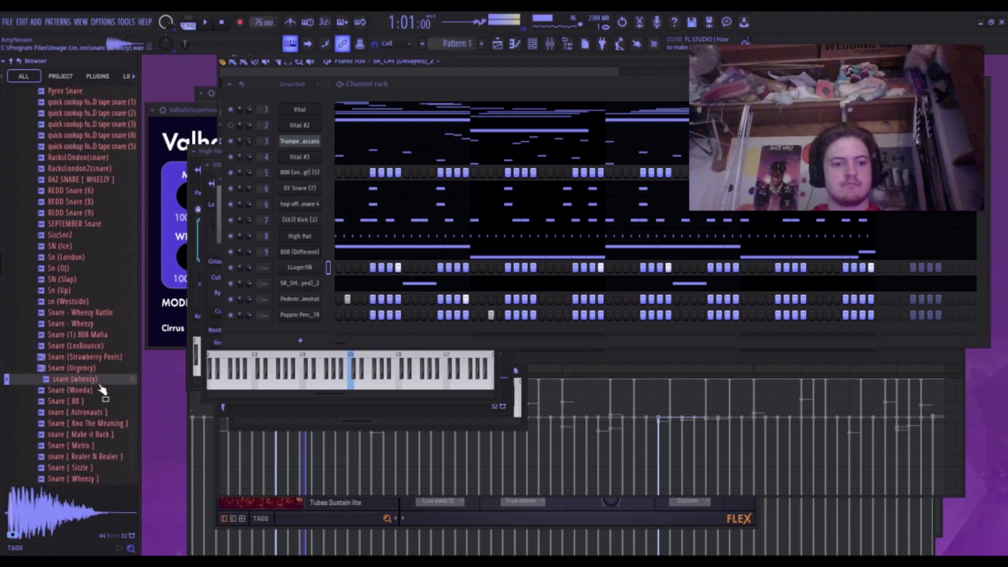
{"action": "left_click", "coordinate": [100, 390]}
{"action": "left_click", "coordinate": [100, 401]}
{"action": "left_click", "coordinate": [101, 412]}
{"action": "left_click", "coordinate": [102, 423]}
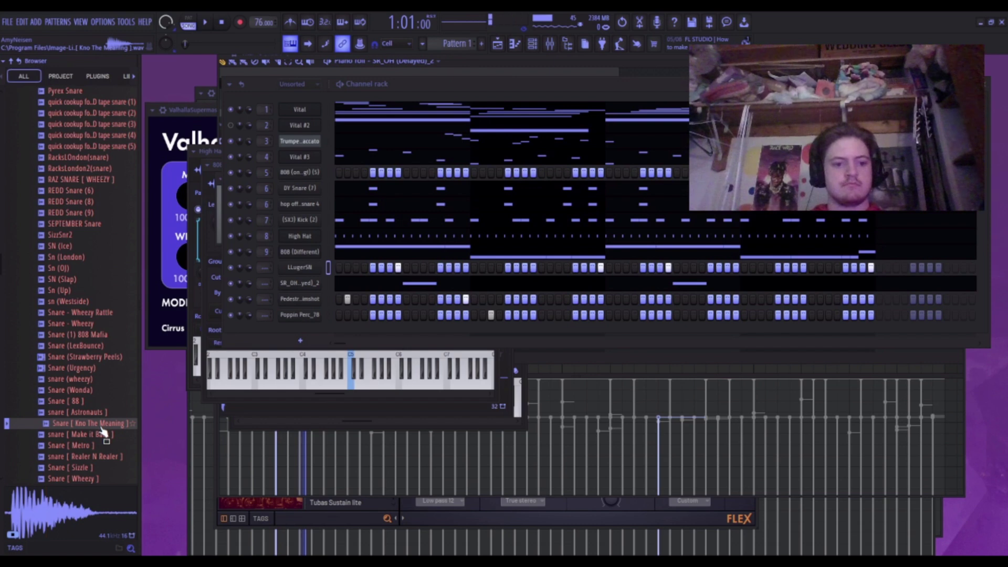
{"action": "key", "text": "space"}
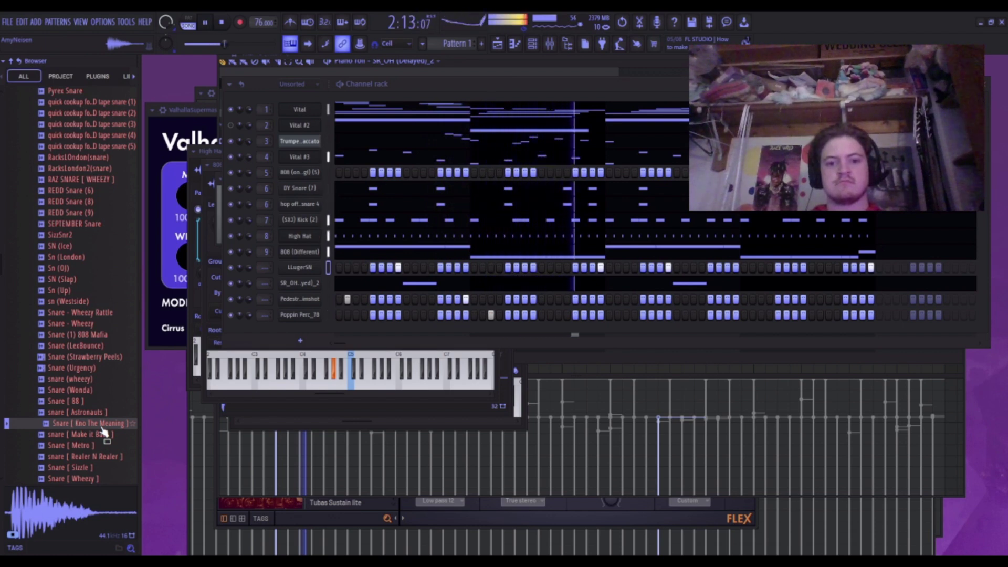
{"action": "key", "text": "space"}
Audition Snare [ Metro ], snare [ Realer N Realer ] and Snare [ Sizzle ].
{"action": "left_click", "coordinate": [104, 447]}
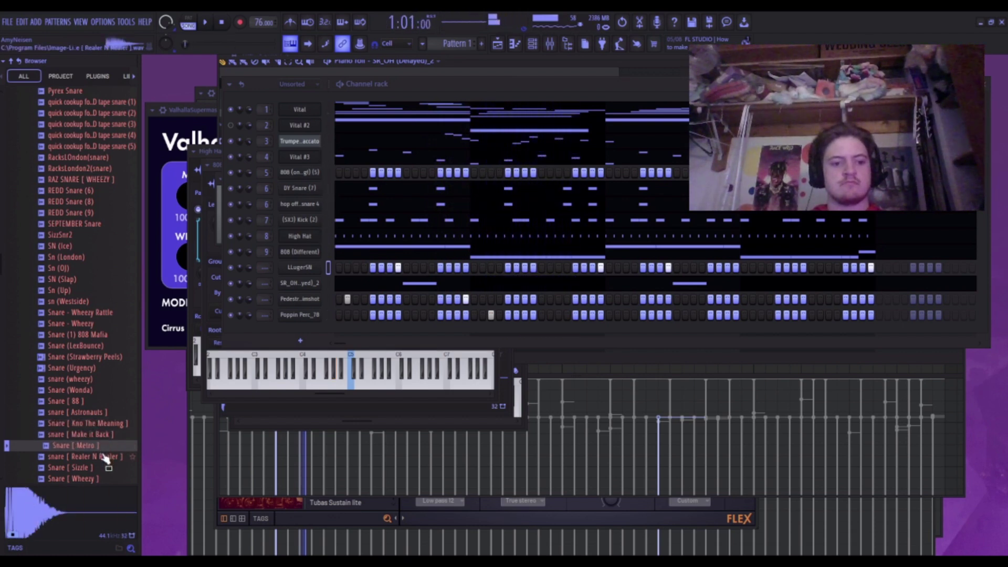
{"action": "left_click", "coordinate": [104, 456]}
{"action": "scroll", "coordinate": [112, 483], "scroll_direction": "down", "scroll_amount": 2}
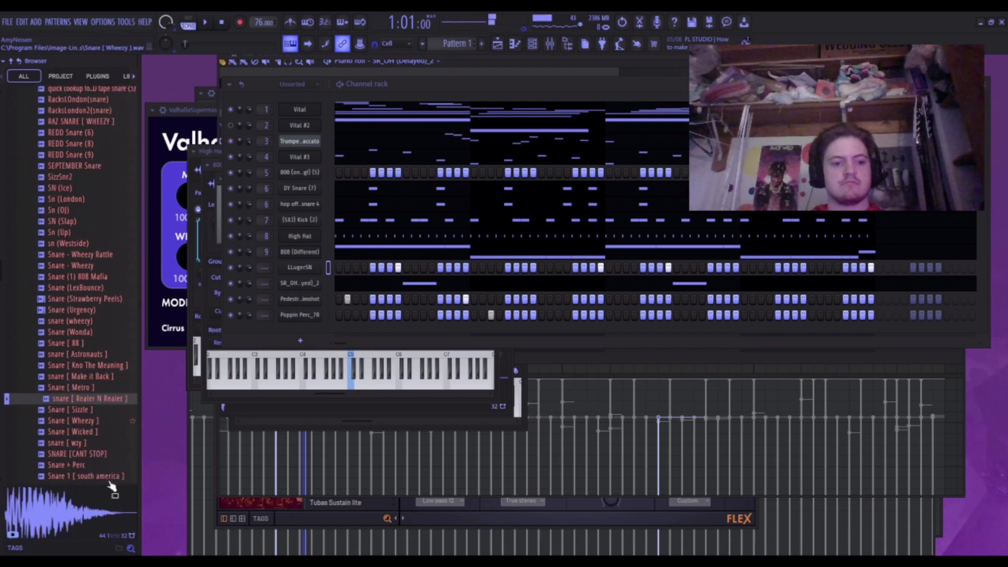
{"action": "left_click", "coordinate": [100, 409]}
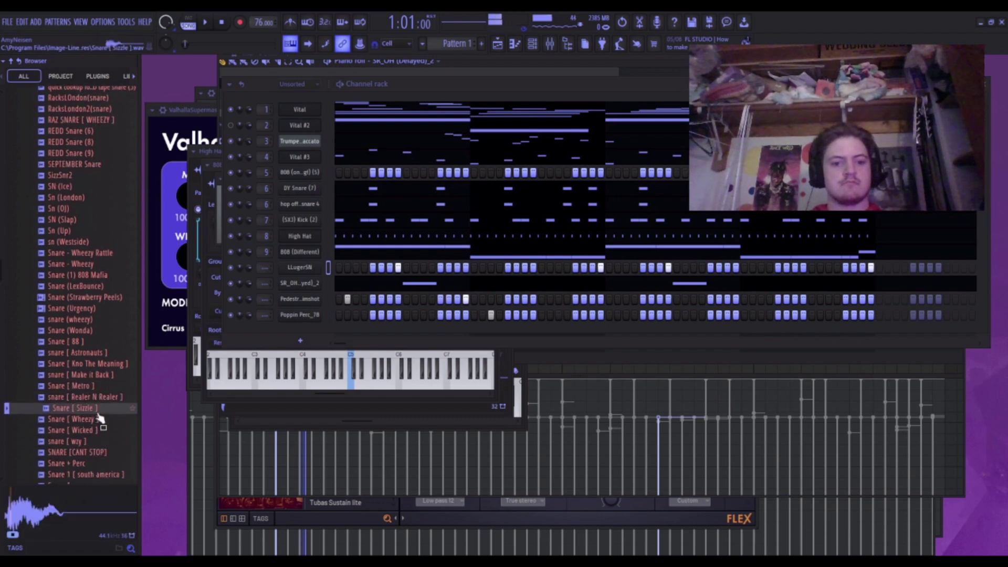
Add Snare [ Sizzle ] as a new channel below Poppin Perc_78 and place a hit at 2:11:00 during playback.
{"action": "left_click_drag", "start_coordinate": [313, 333], "coordinate": [317, 333]}
{"action": "key", "text": "space"}
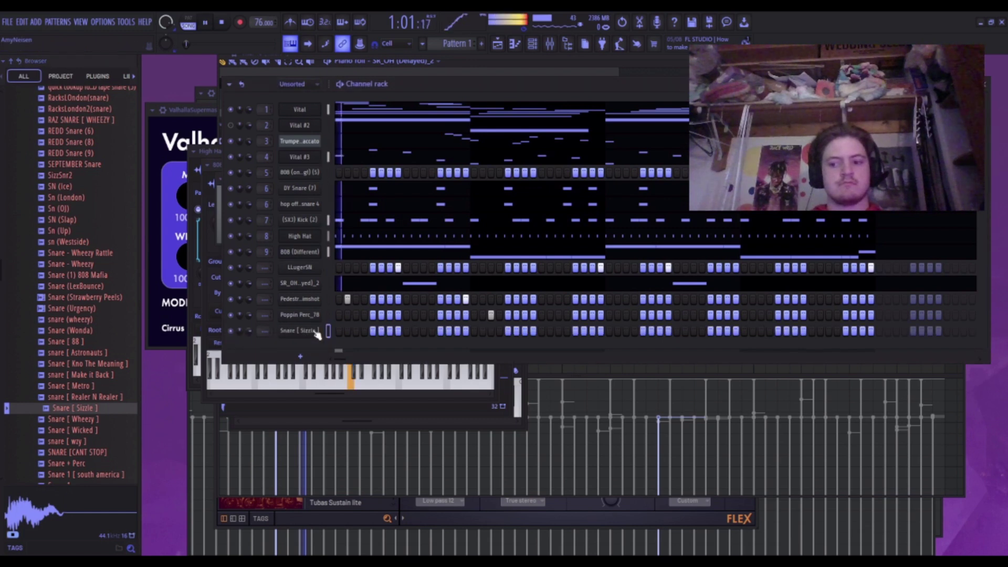
{"action": "left_click", "coordinate": [558, 331]}
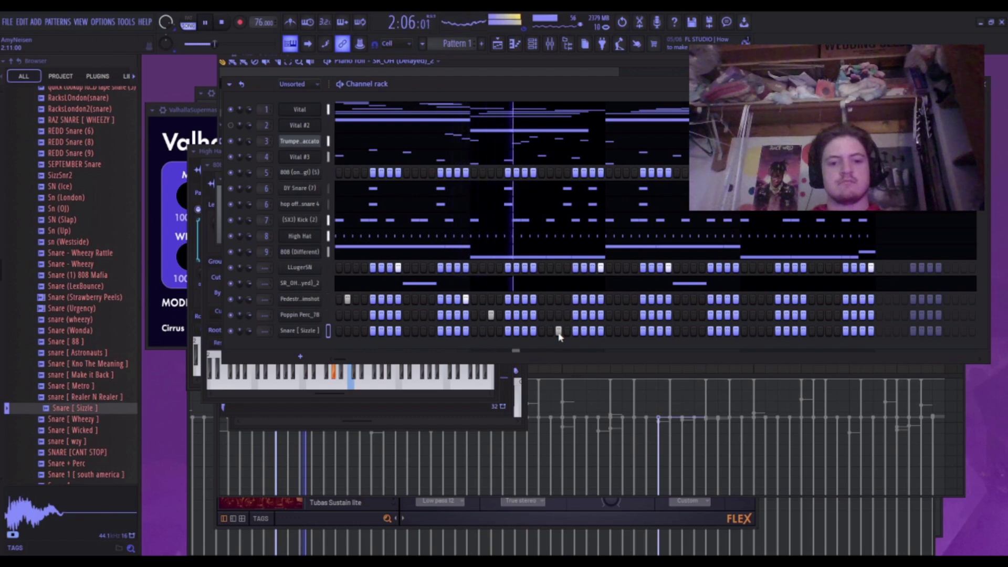
{"action": "key", "text": "space"}
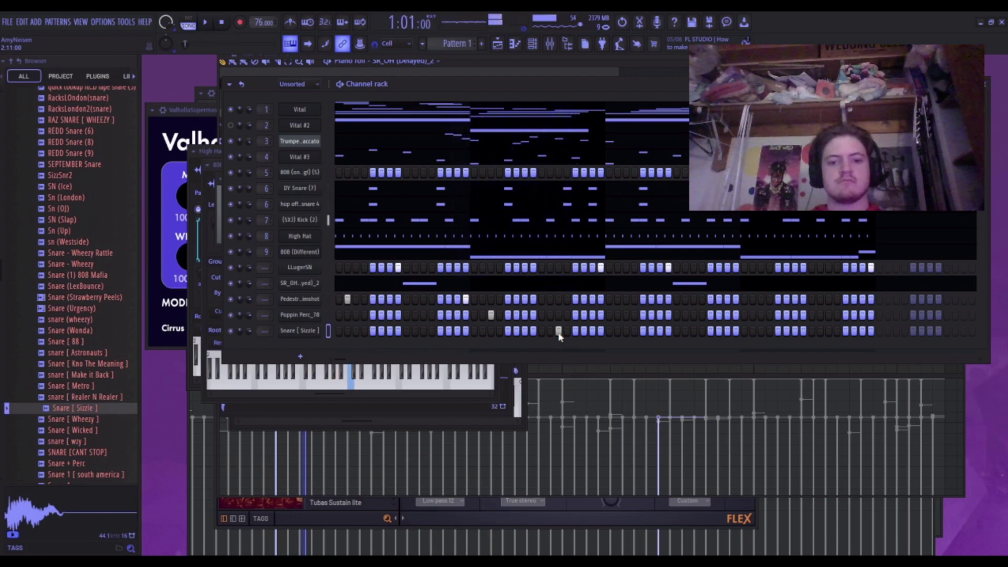
Audition the snares from Snare [ Wheezy ] through Snare 2.
{"action": "left_click", "coordinate": [65, 419]}
{"action": "left_click", "coordinate": [66, 429]}
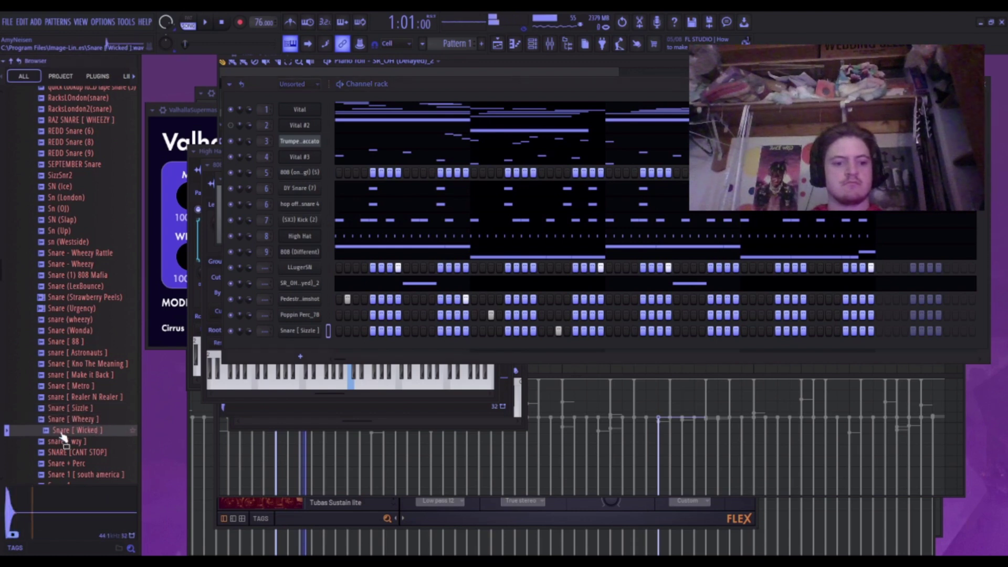
{"action": "left_click", "coordinate": [64, 441]}
{"action": "left_click", "coordinate": [66, 452]}
{"action": "left_click", "coordinate": [66, 463]}
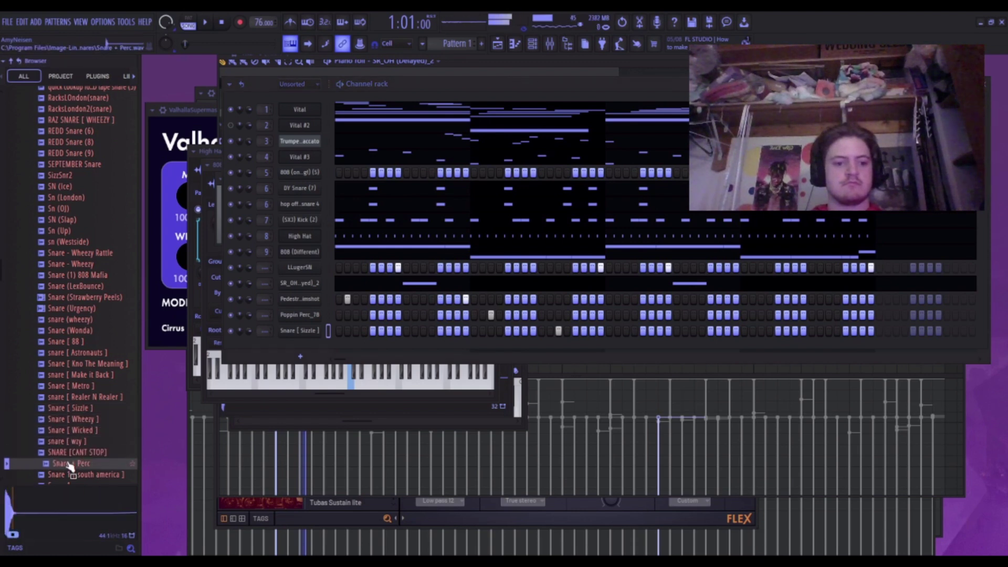
{"action": "scroll", "coordinate": [68, 468], "scroll_direction": "down", "scroll_amount": 6}
{"action": "left_click", "coordinate": [75, 287]}
{"action": "left_click", "coordinate": [76, 297]}
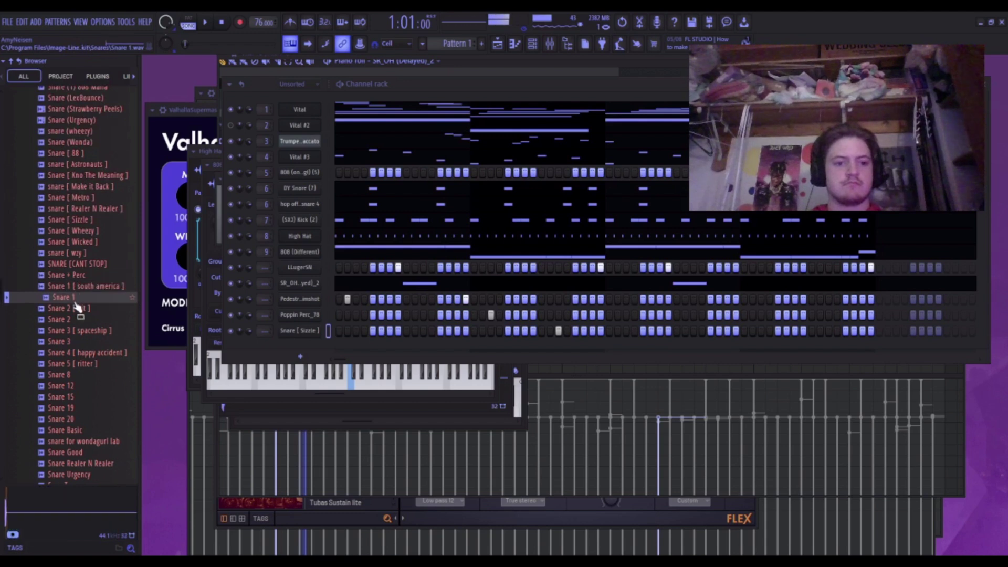
{"action": "left_click", "coordinate": [77, 308]}
{"action": "left_click", "coordinate": [79, 319]}
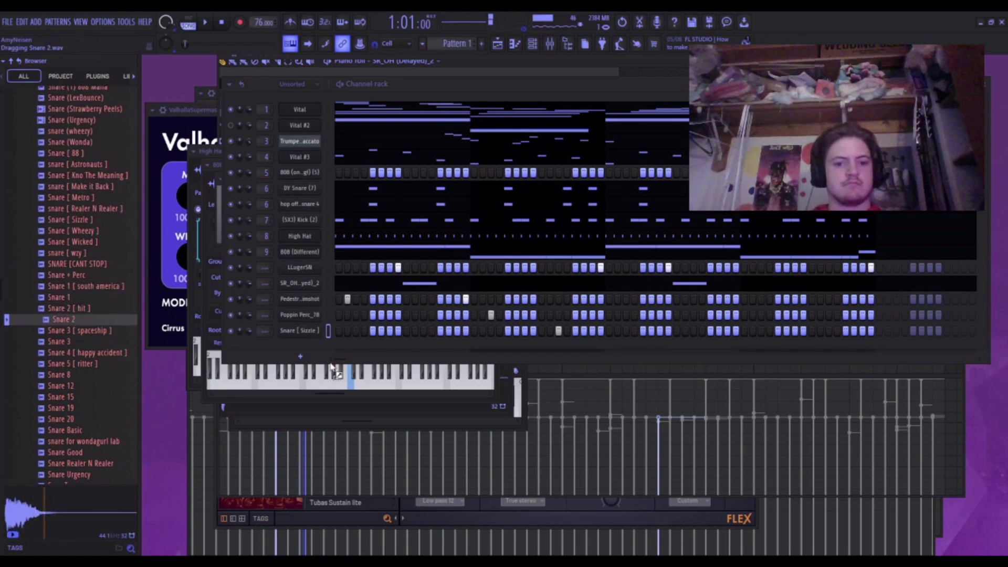
Replace the Snare [ Sizzle ] channel's sample with Snare 2, lower its volume envelope's decay and release, and play the pattern.
{"action": "left_click_drag", "start_coordinate": [330, 365], "coordinate": [310, 336]}
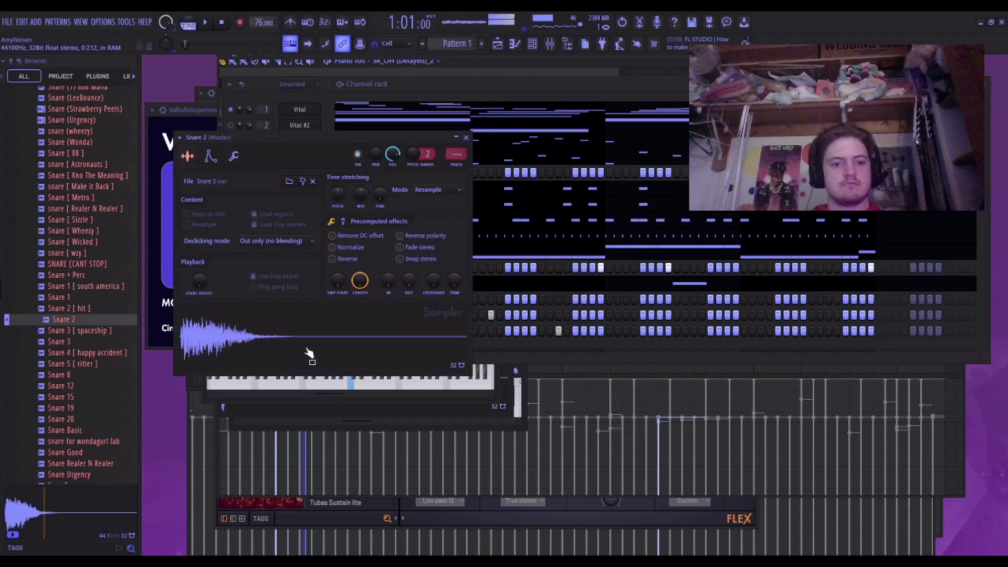
{"action": "left_click", "coordinate": [212, 154]}
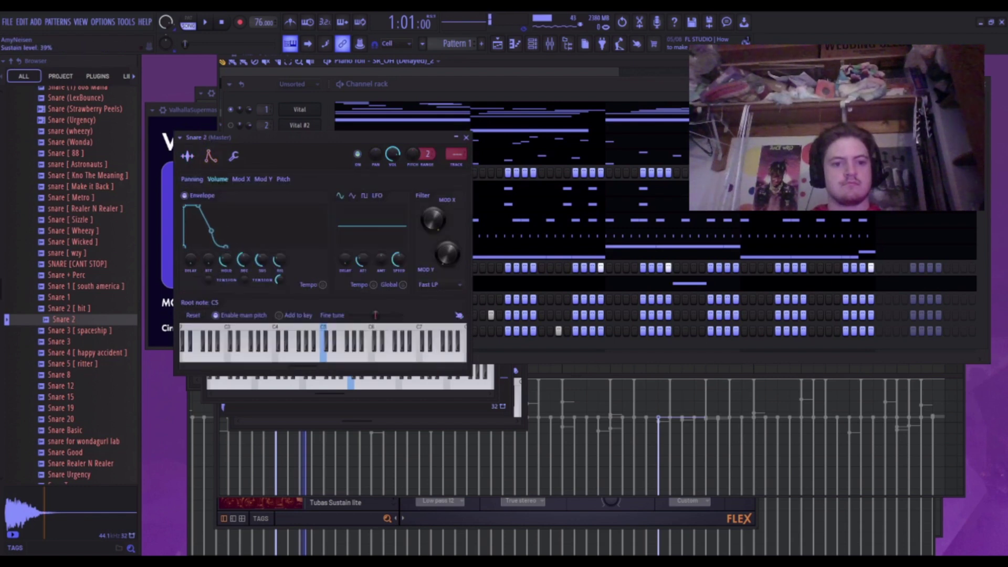
{"action": "left_click_drag", "start_coordinate": [246, 260], "coordinate": [246, 299]}
{"action": "left_click_drag", "start_coordinate": [279, 261], "coordinate": [280, 299]}
{"action": "left_click", "coordinate": [188, 156]}
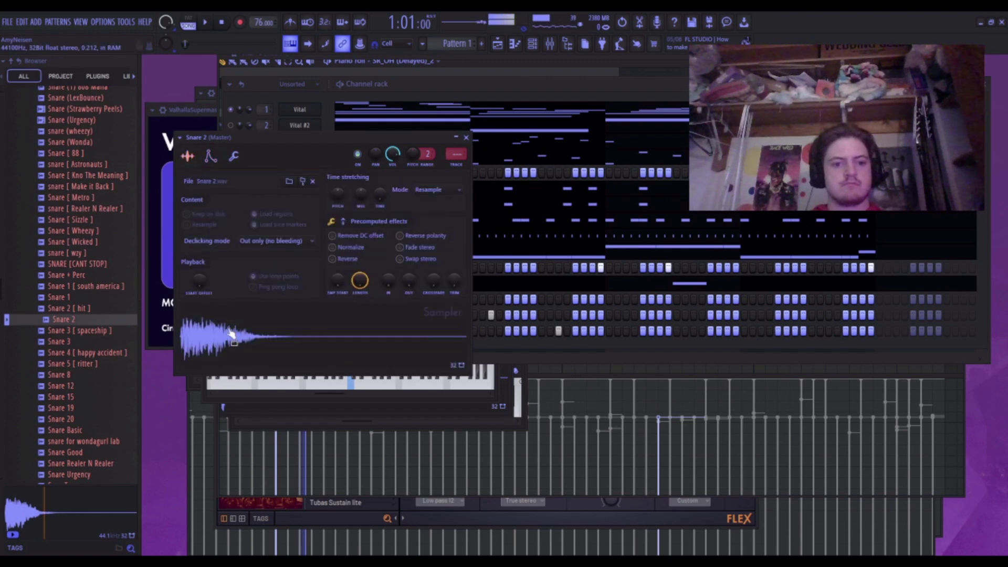
{"action": "left_click", "coordinate": [466, 138]}
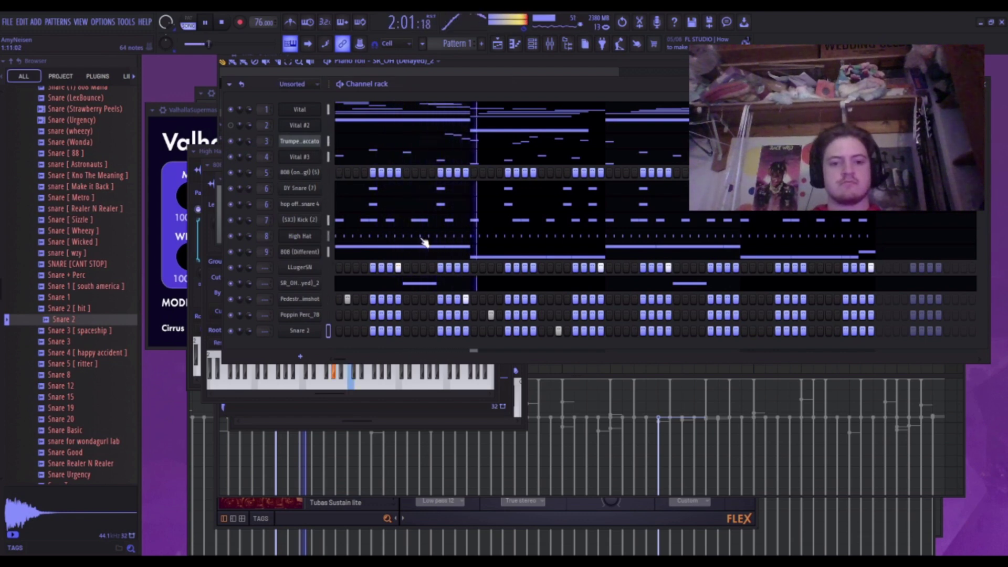
{"action": "key", "text": "space"}
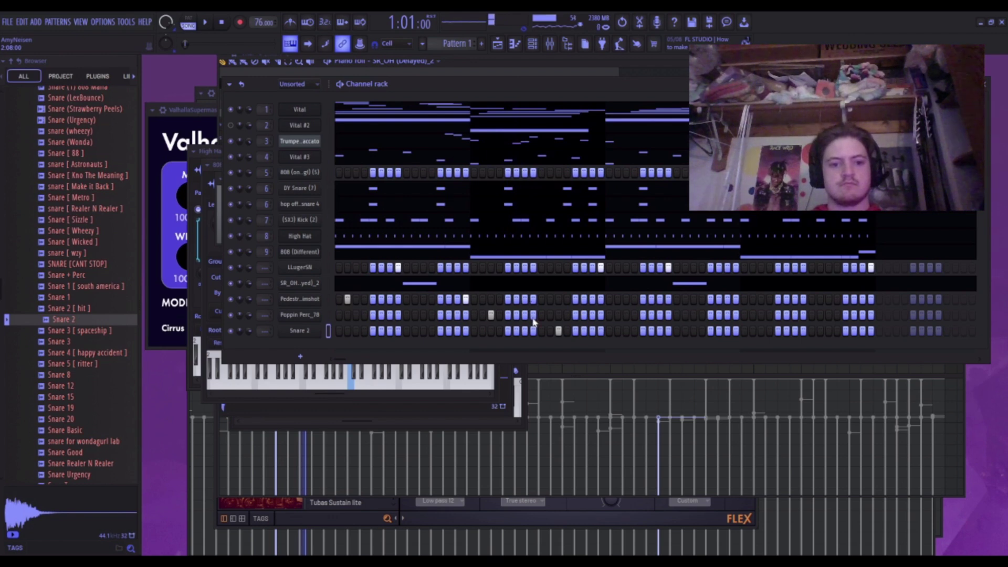
Try an extra hit at 2:08:00 on the Pedestrian rimshot channel and on LLugerSN while playing the pattern.
{"action": "key", "text": "space"}
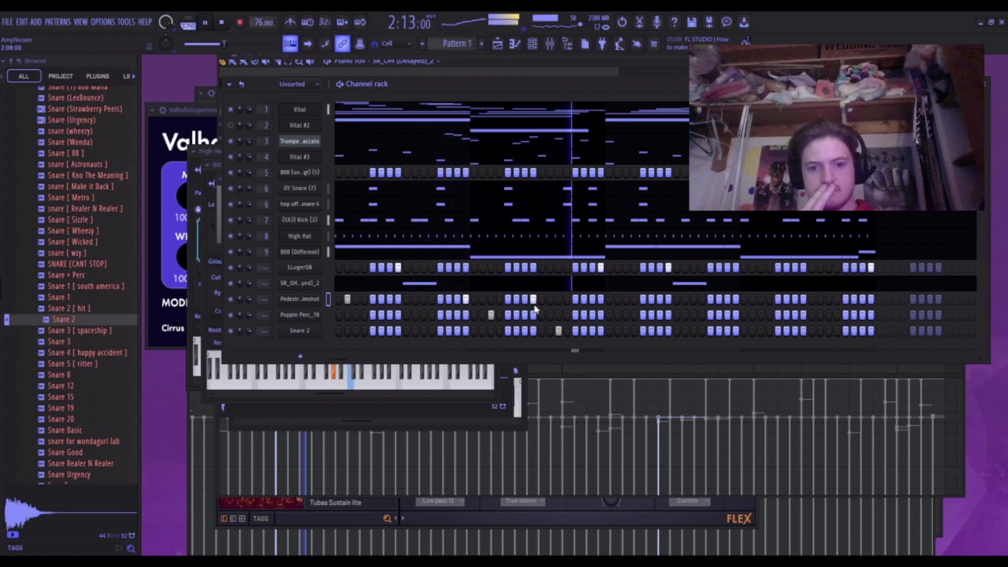
{"action": "key", "text": "space"}
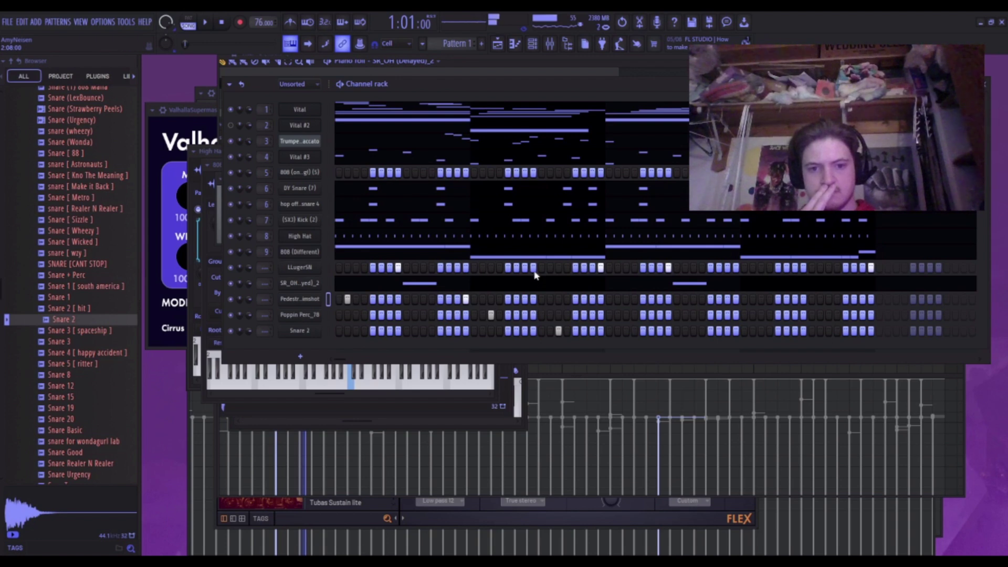
{"action": "key", "text": "space"}
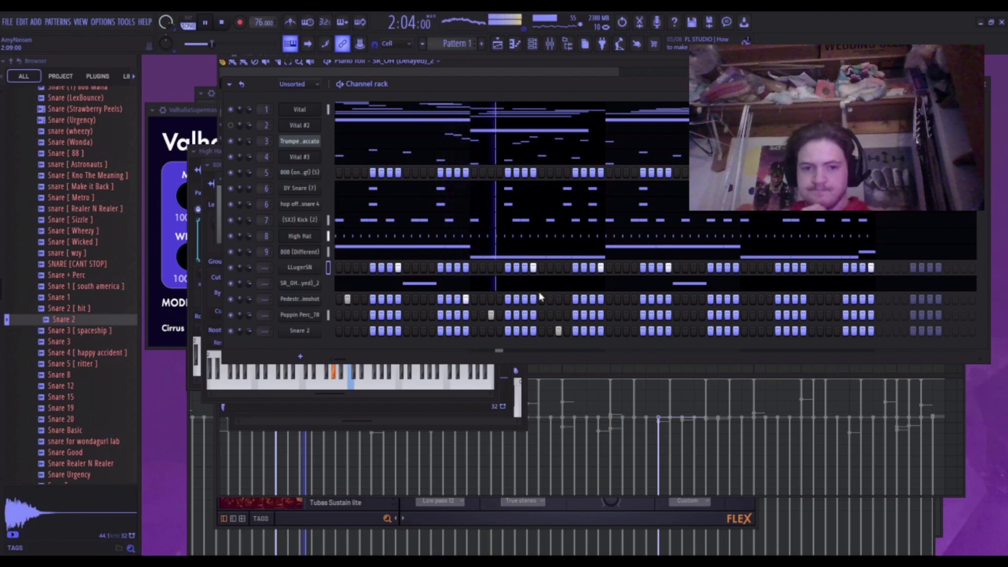
{"action": "key", "text": "space"}
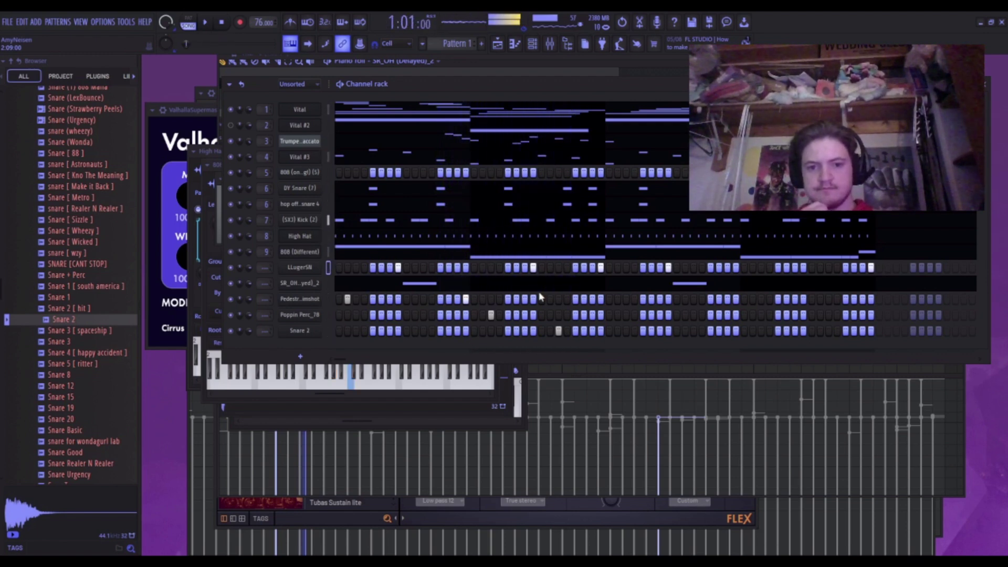
{"action": "left_click", "coordinate": [289, 268]}
{"action": "left_click", "coordinate": [507, 179]}
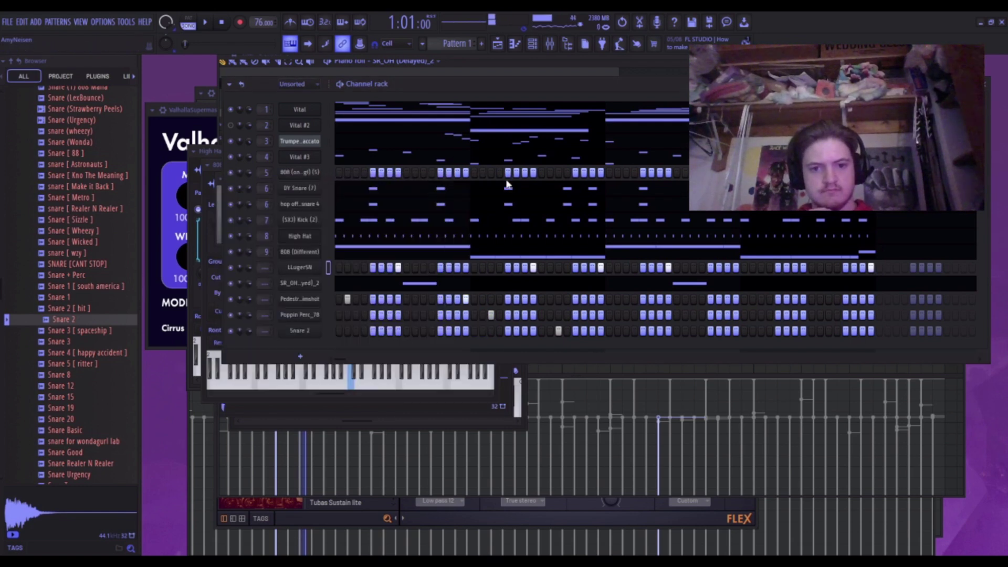
Audition and compare the snares from Snare 8 through Snare Basic.
{"action": "left_click", "coordinate": [55, 376]}
{"action": "left_click", "coordinate": [65, 387]}
{"action": "left_click", "coordinate": [75, 420]}
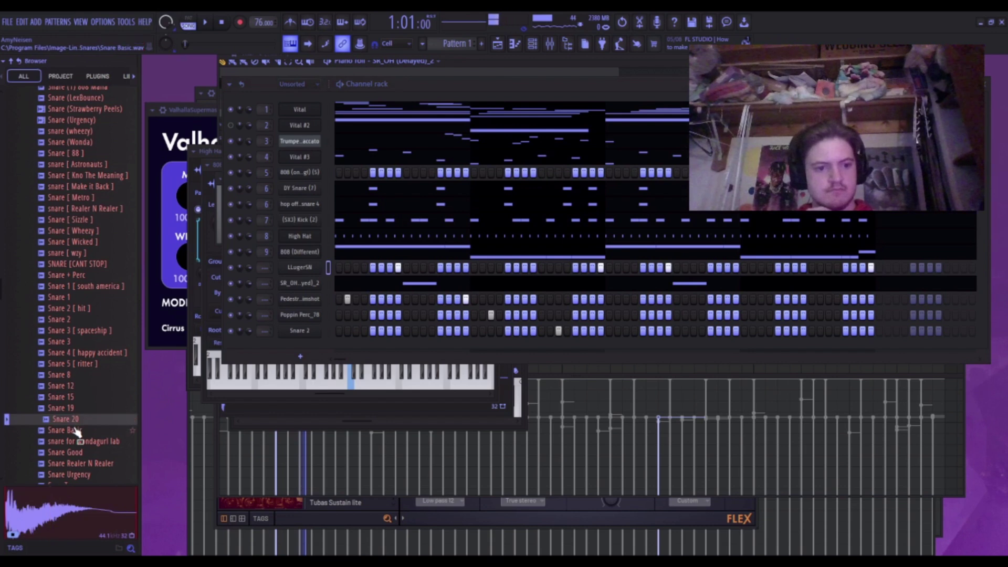
{"action": "left_click", "coordinate": [76, 431]}
{"action": "left_click", "coordinate": [76, 388]}
{"action": "left_click", "coordinate": [77, 399]}
{"action": "left_click", "coordinate": [77, 408]}
{"action": "left_click", "coordinate": [78, 419]}
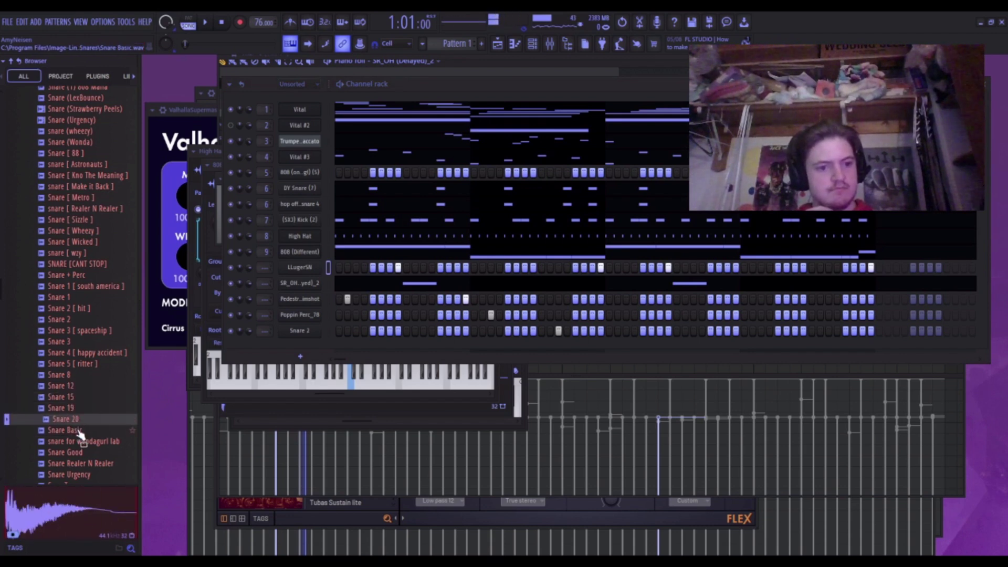
{"action": "left_click", "coordinate": [80, 430]}
Add Snare 20 as a new channel below Snare 2, place a hit at 2:08:00, and open its sampler settings.
{"action": "left_click_drag", "start_coordinate": [80, 420], "coordinate": [196, 388]}
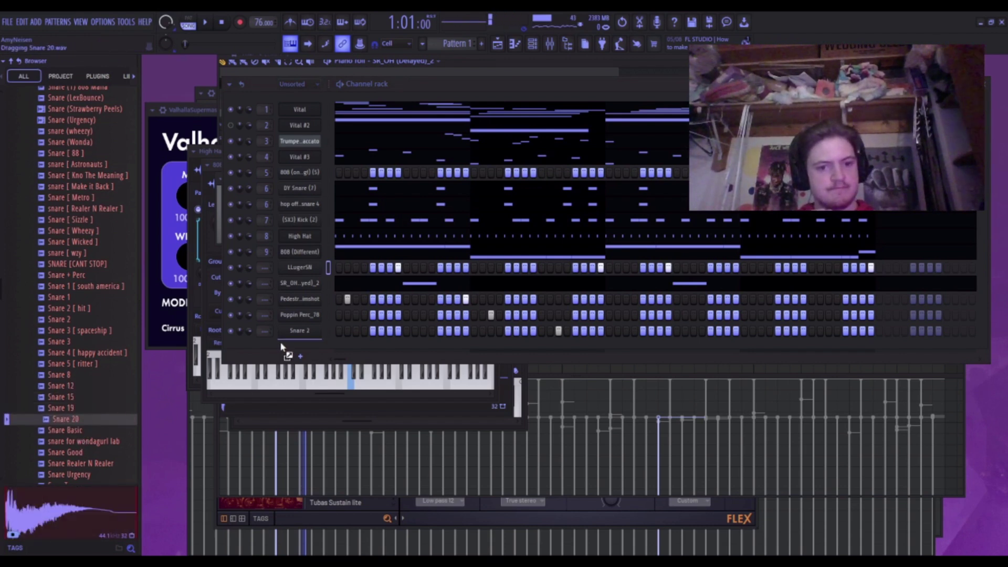
{"action": "left_click_drag", "start_coordinate": [282, 347], "coordinate": [508, 361]}
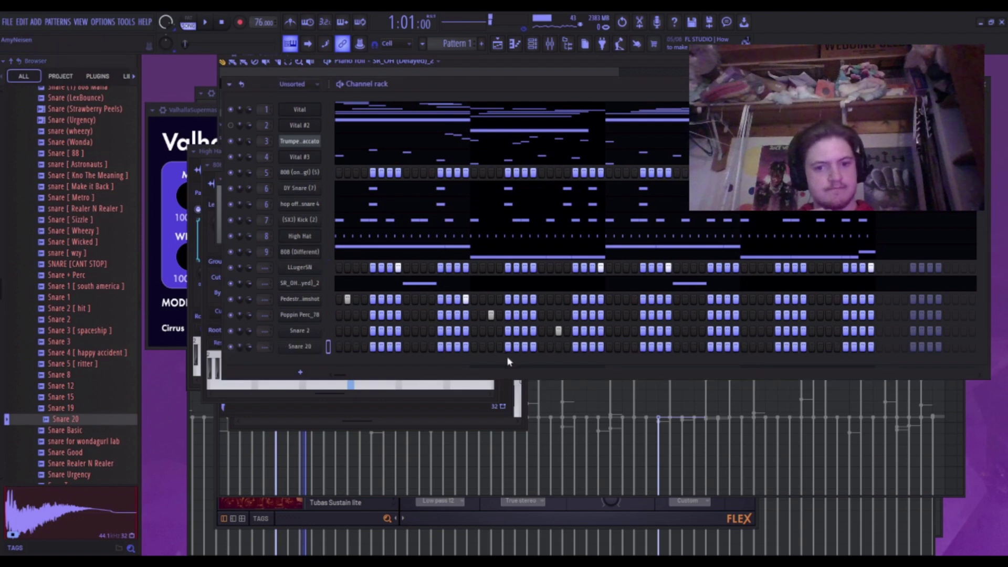
{"action": "left_click", "coordinate": [298, 347]}
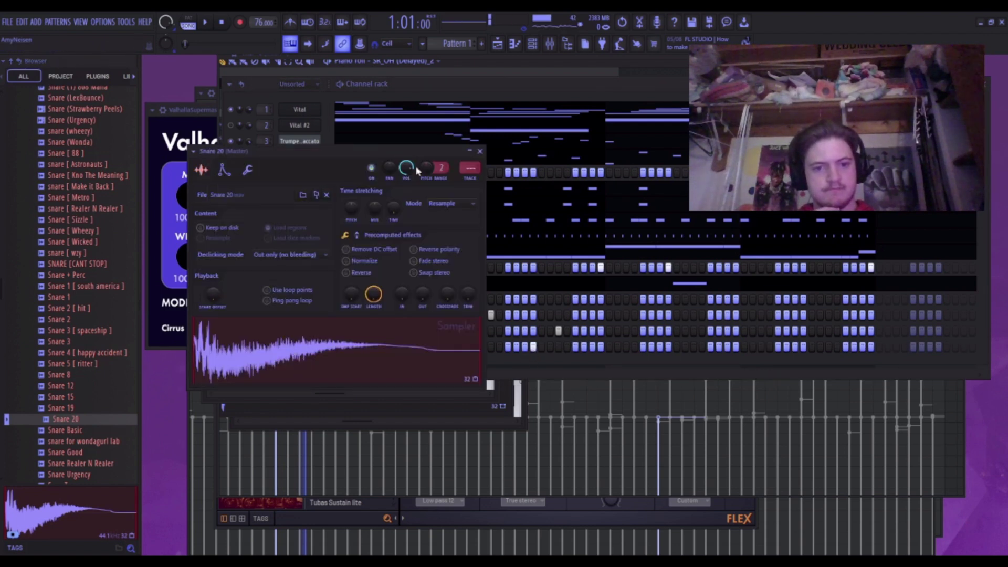
Play the pattern to hear the Snare 20 hit and close that channel's sampler settings.
{"action": "key", "text": "space"}
{"action": "left_click", "coordinate": [479, 152]}
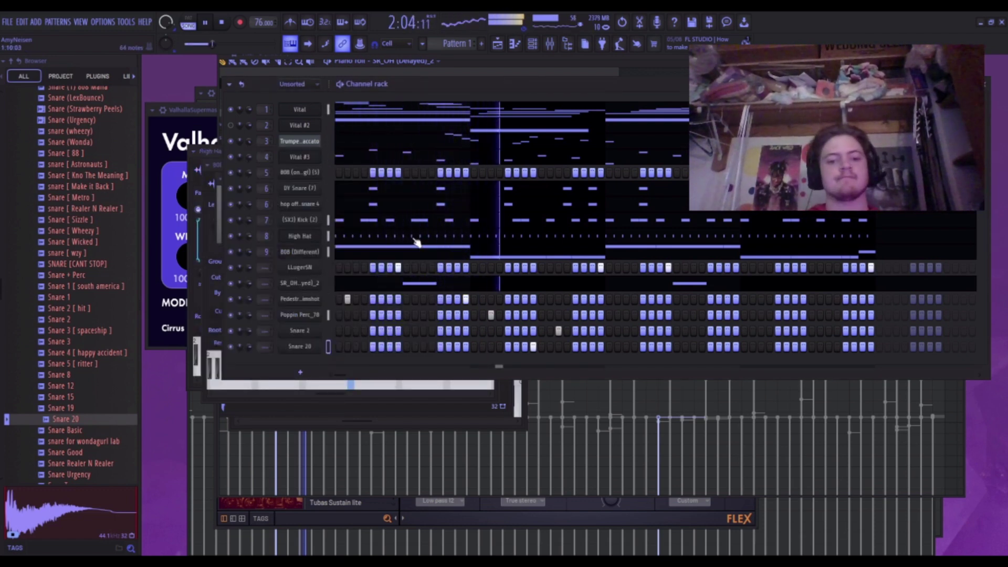
{"action": "key", "text": "space"}
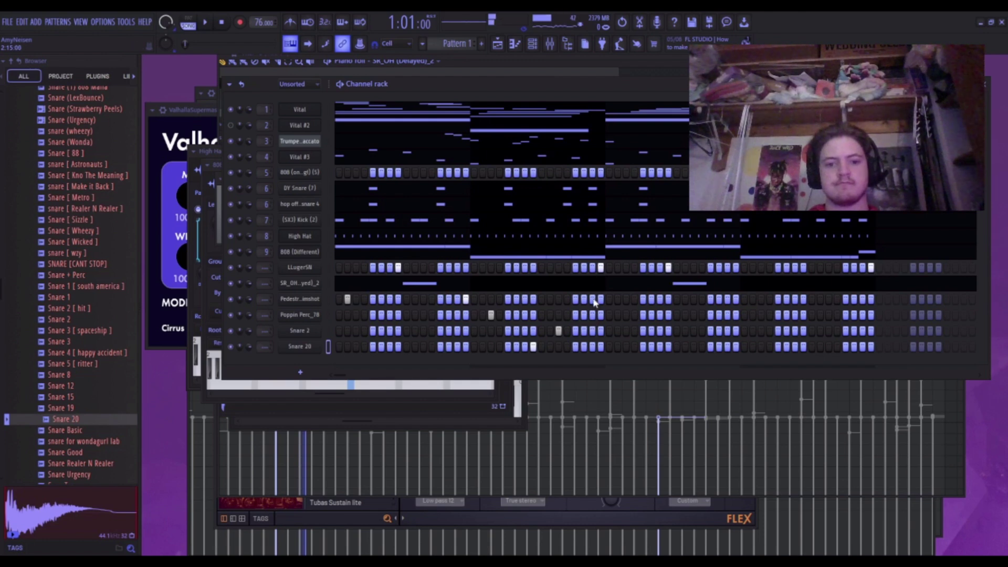
Try an extra one-step hit at 2:15:00 in the SR_OH (Delayed)_2 piano roll, move it up to D#5, and play the pattern.
{"action": "key", "text": "F6"}
{"action": "scroll", "coordinate": [574, 231], "scroll_direction": "up", "scroll_amount": 4}
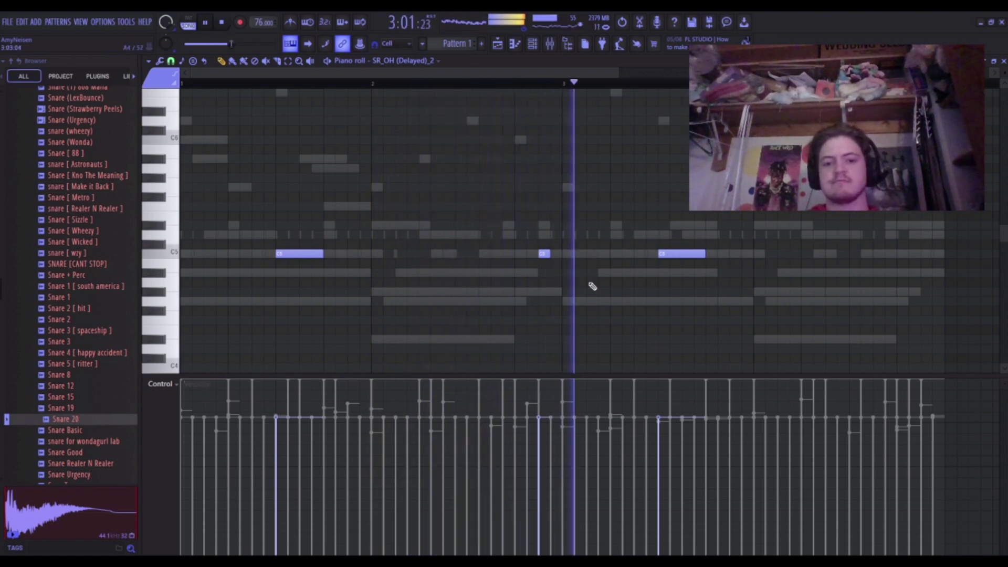
{"action": "key", "text": "space"}
{"action": "right_click", "coordinate": [541, 254]}
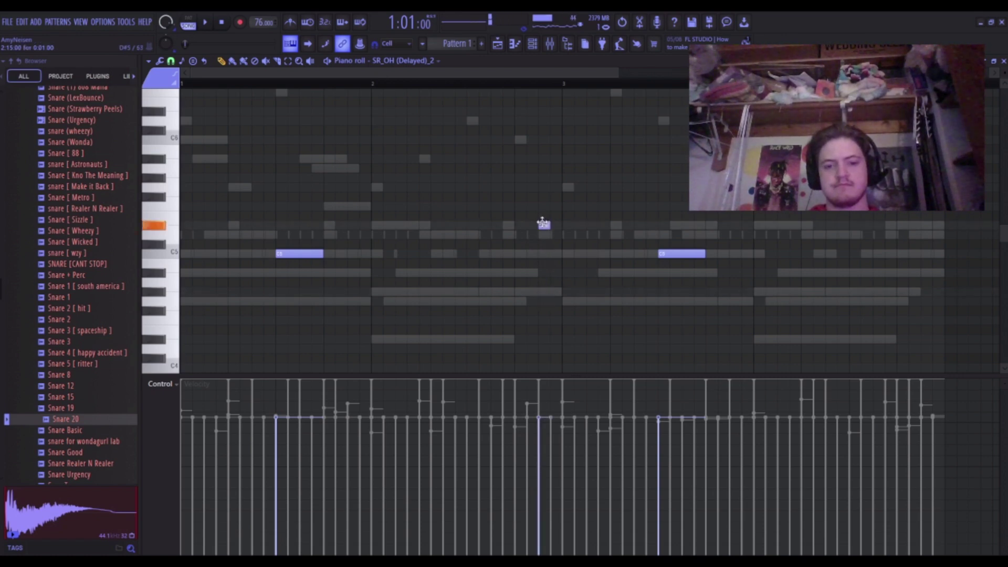
{"action": "key", "text": "space"}
{"action": "scroll", "coordinate": [543, 223], "scroll_direction": "down", "scroll_amount": 3}
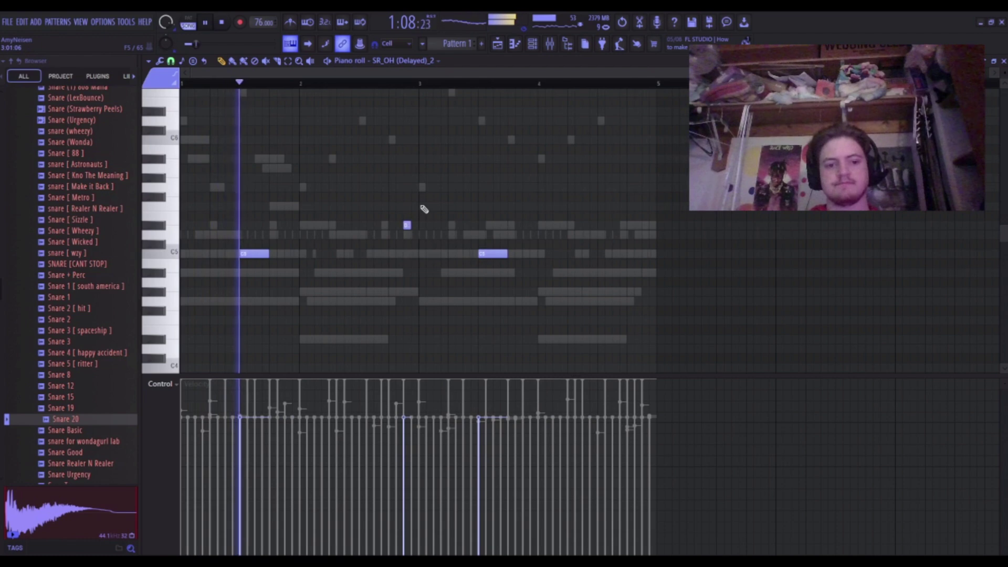
{"action": "key", "text": "space"}
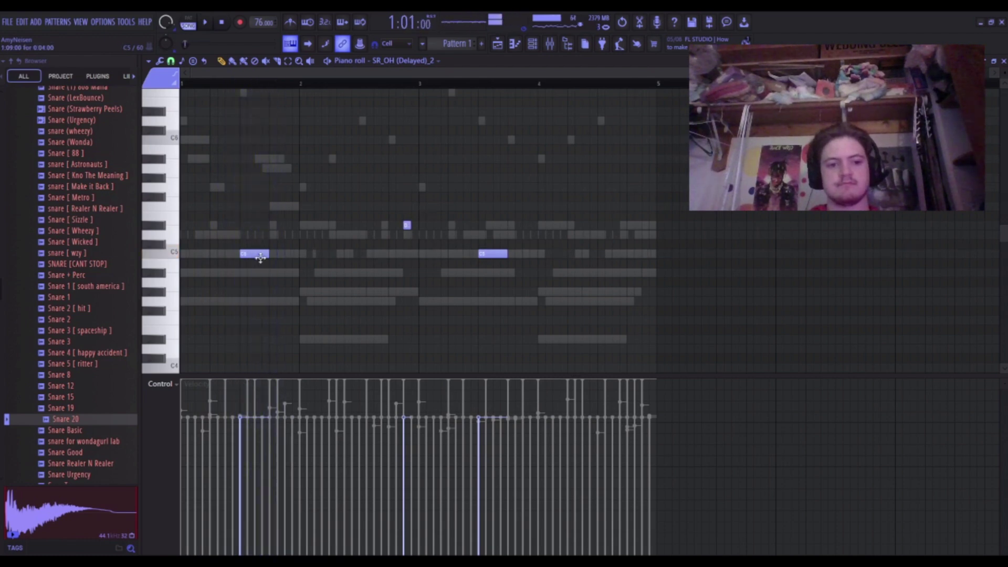
Shorten the SR_OH (Delayed)_2 notes at 1:09:00 and 3:09:00 to two steps each and delete the extra hit at 2:15:00.
{"action": "key", "text": "space"}
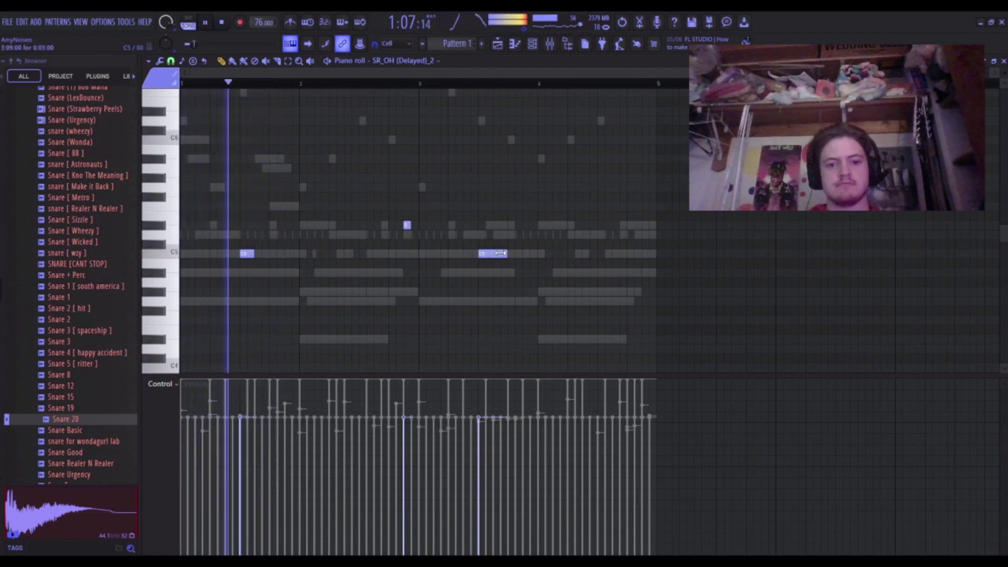
{"action": "left_click_drag", "start_coordinate": [506, 254], "coordinate": [491, 255]}
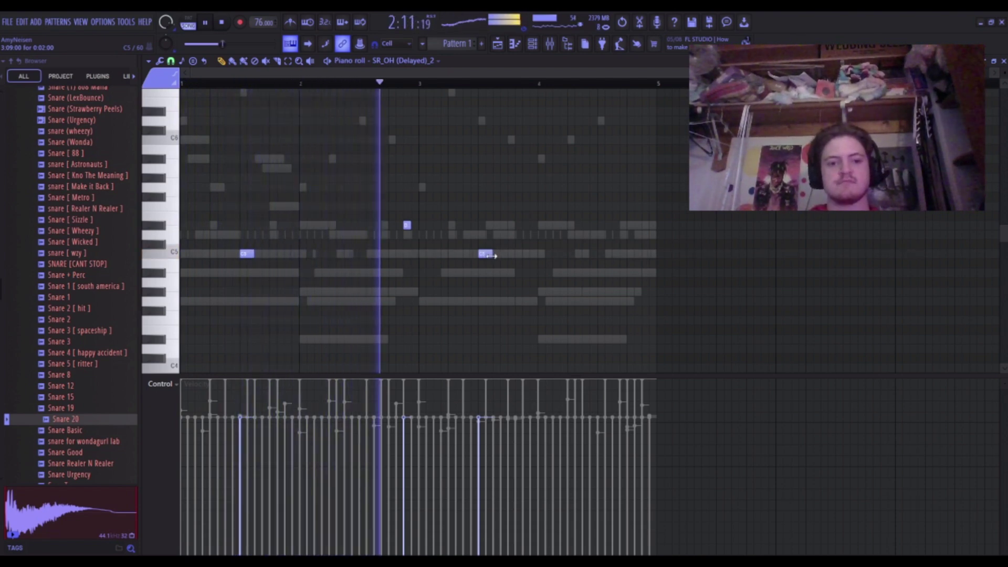
{"action": "key", "text": "space"}
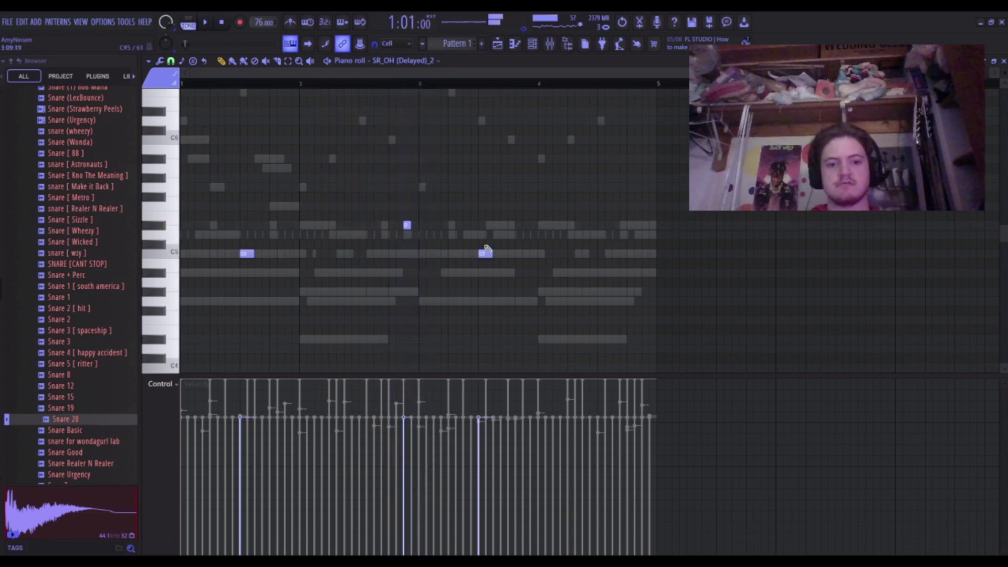
{"action": "key", "text": "space"}
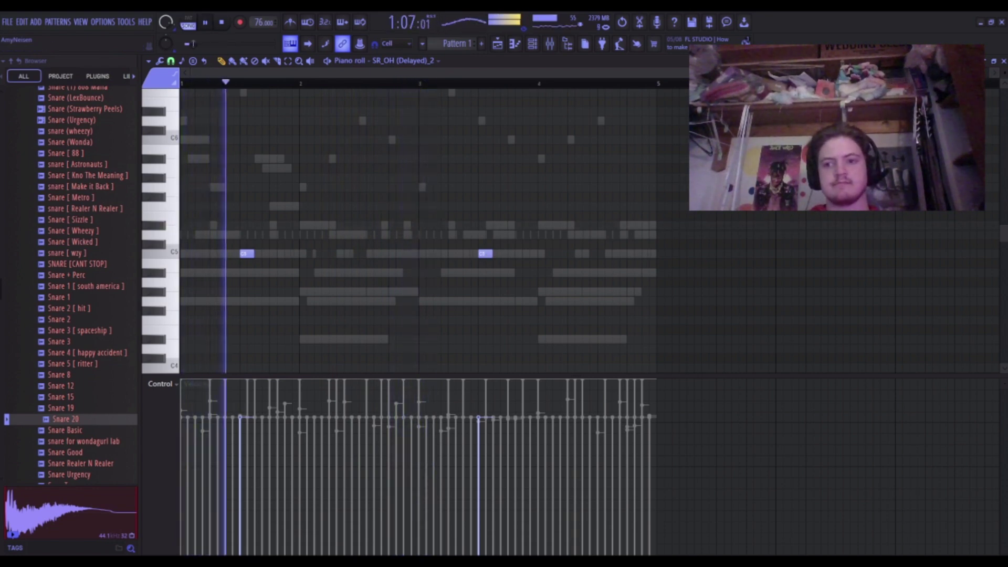
{"action": "key", "text": "Escape"}
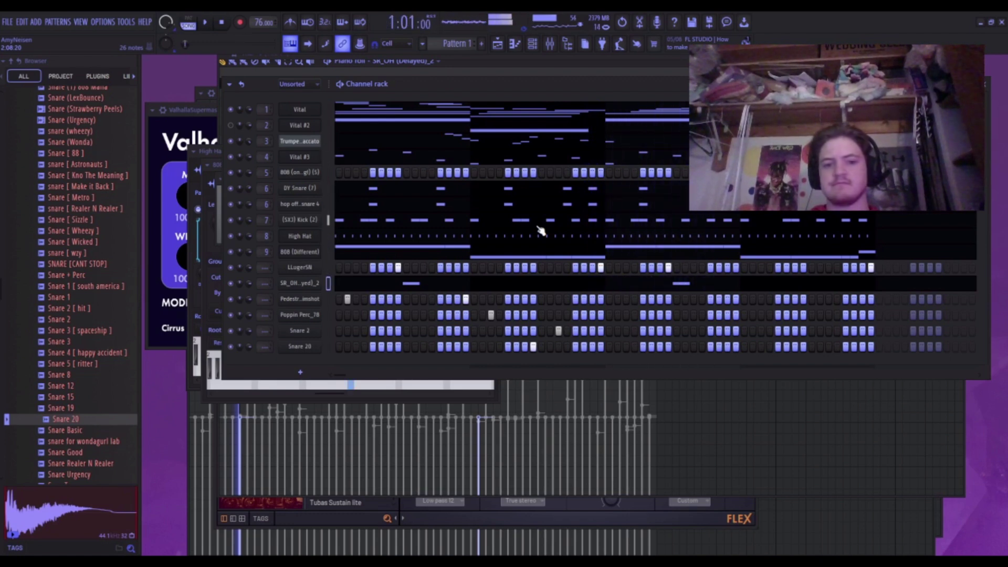
Repeat the Pedestrian rimshot, Poppin Perc, Snare 2 and Snare 20 hits in bars 3 and 4, using loop mode as a guide.
{"action": "left_click", "coordinate": [242, 84]}
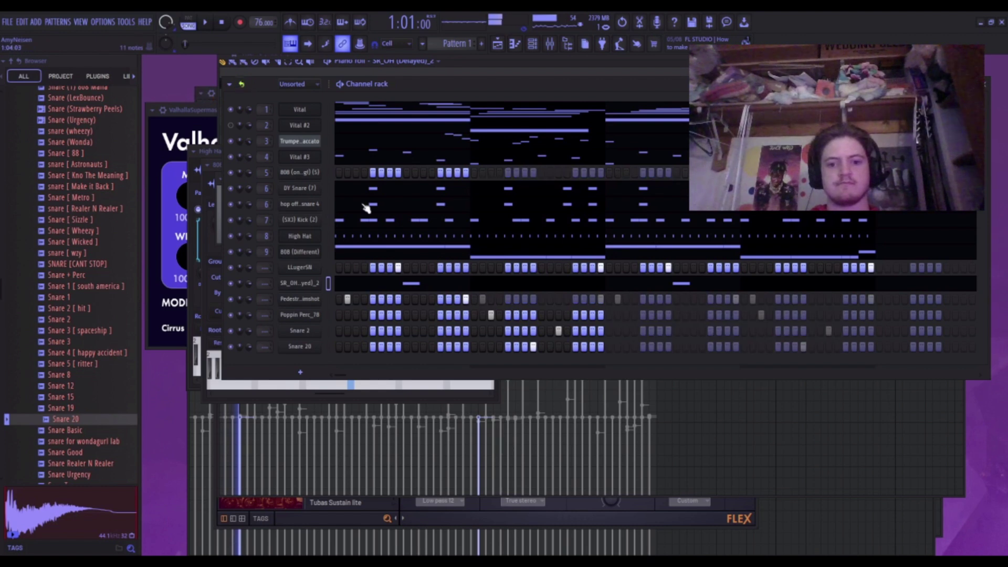
{"action": "key", "text": "space"}
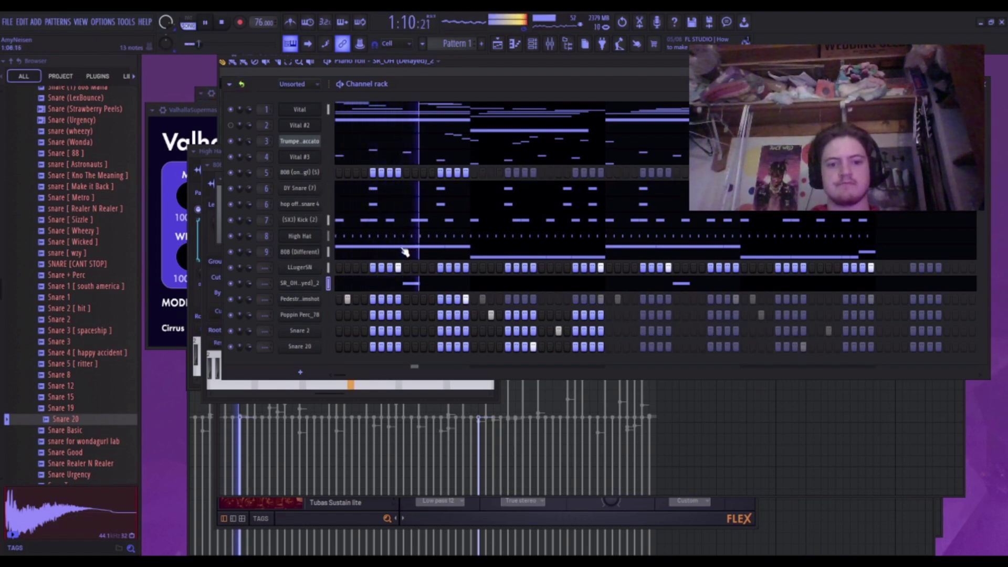
{"action": "key", "text": "space"}
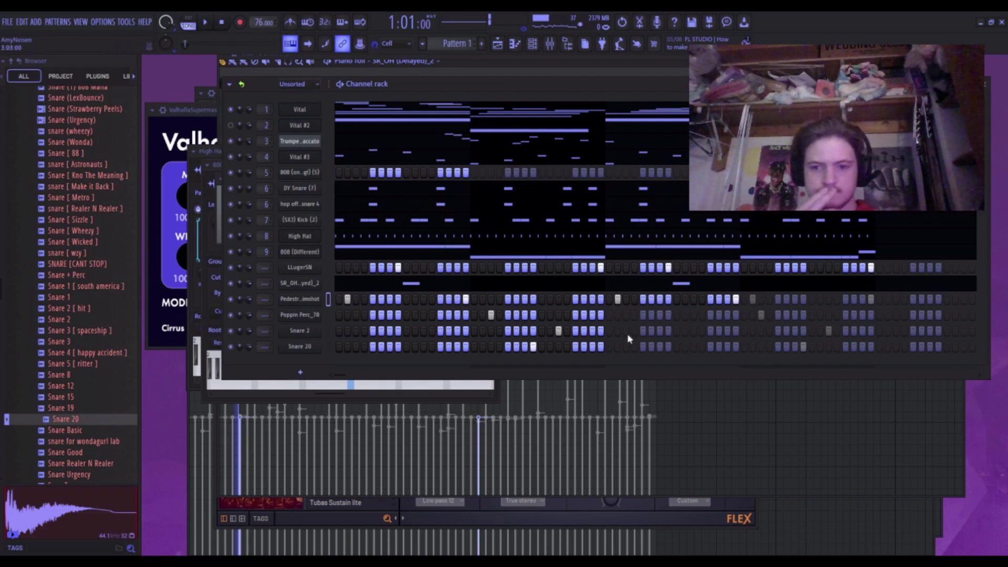
{"action": "left_click", "coordinate": [803, 347]}
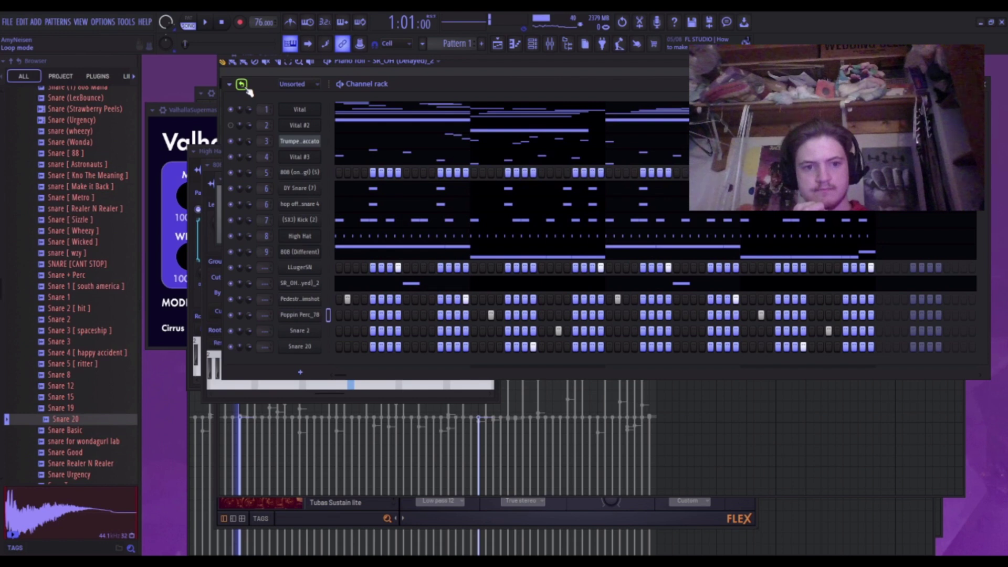
Check the sample of the 808 (only use when in the studio...) channel and delete that channel from the rack.
{"action": "left_click", "coordinate": [304, 174]}
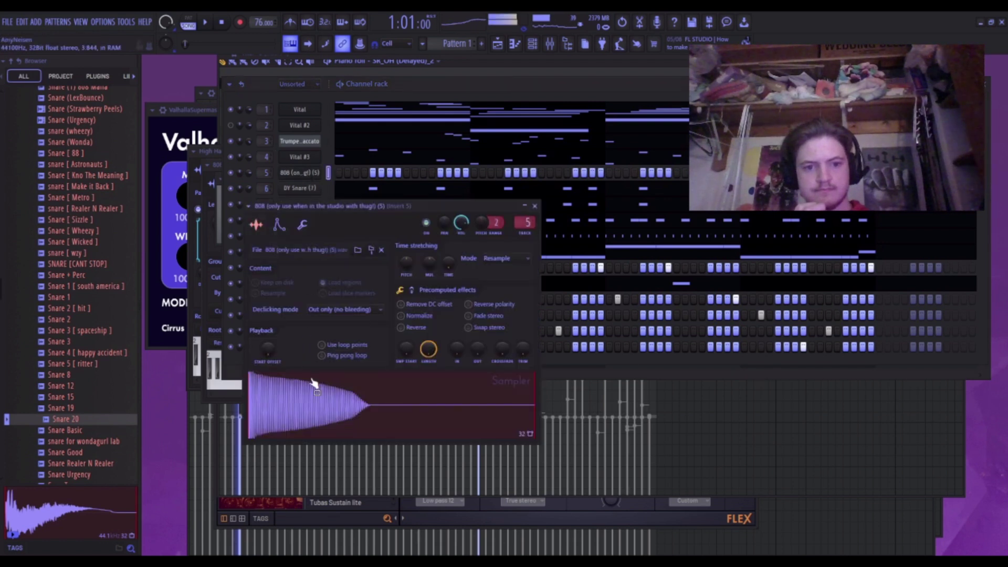
{"action": "left_click", "coordinate": [525, 206]}
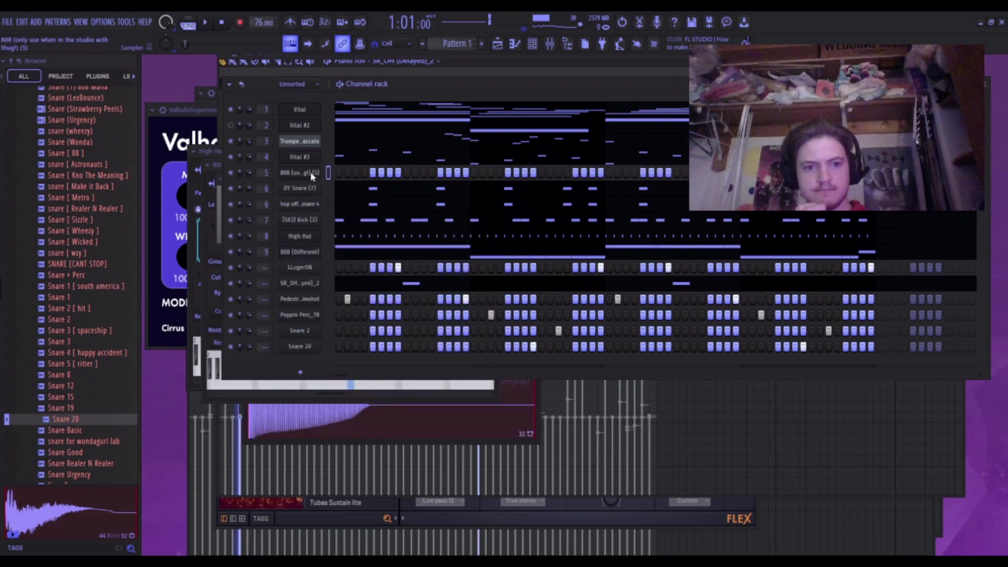
{"action": "key", "text": "alt+Delete"}
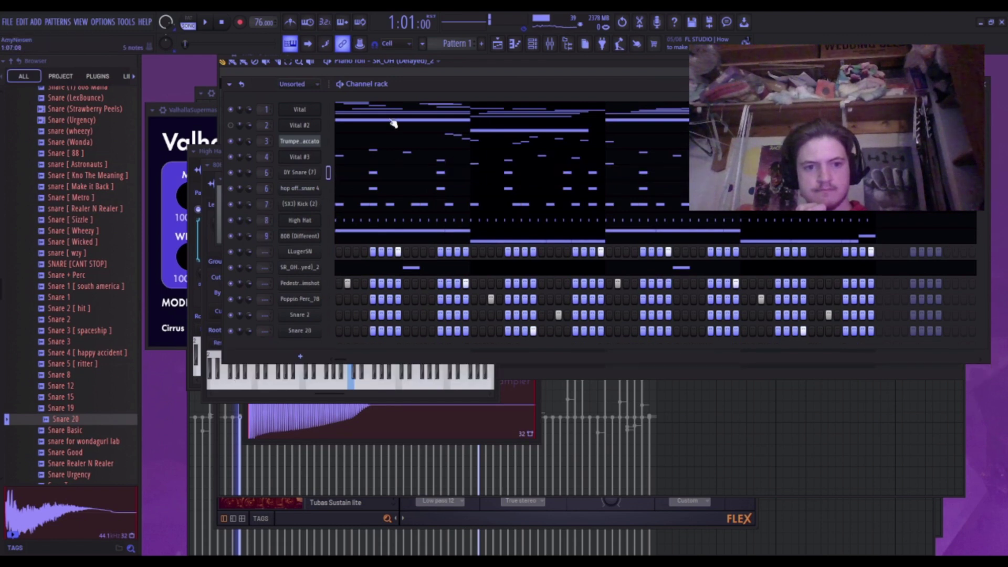
Route the channels from LLugerSN through Snare 20 to mixer tracks 10 to 15.
{"action": "key", "text": "space"}
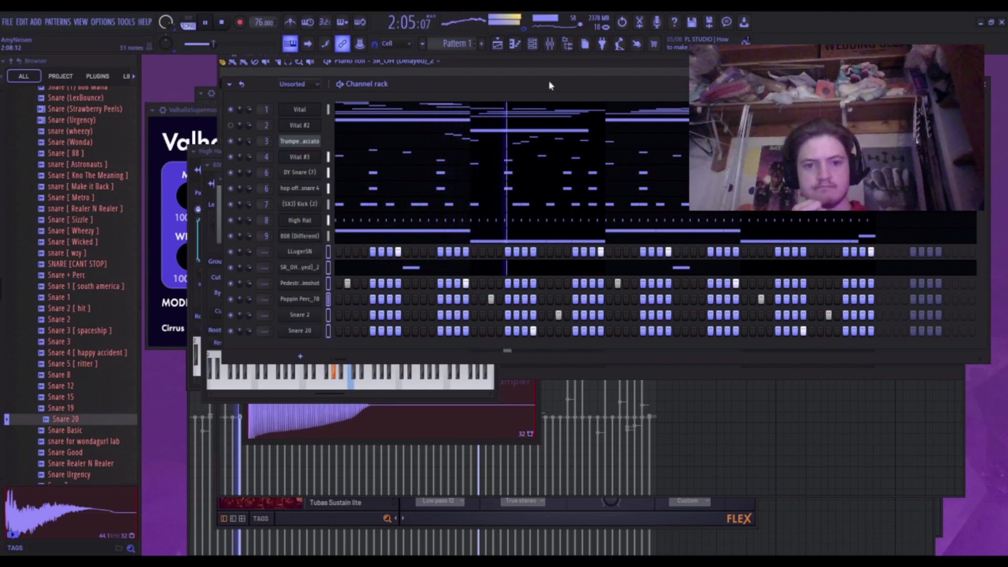
{"action": "left_click", "coordinate": [549, 43]}
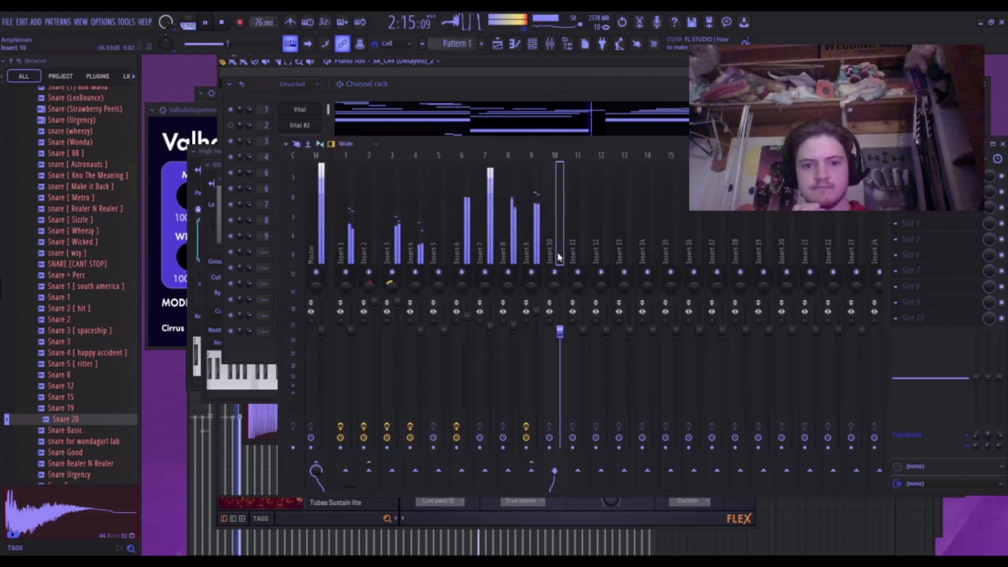
{"action": "key", "text": "ctrl+shift+l"}
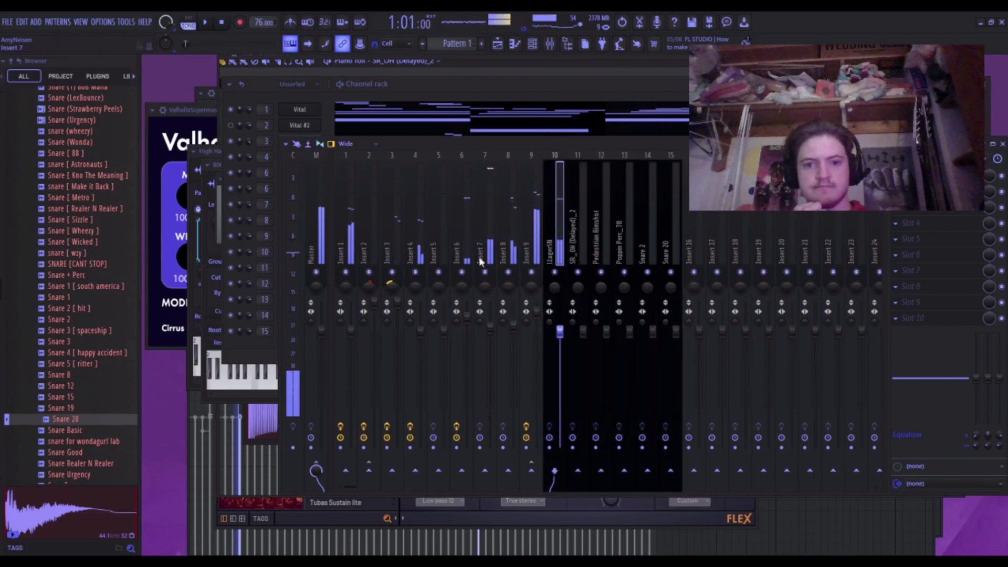
Solo mixer Insert 1 with its volume at 104%, and bring Insert 2 back in by unmuting it and the Vital #2 channel.
{"action": "left_click", "coordinate": [346, 281]}
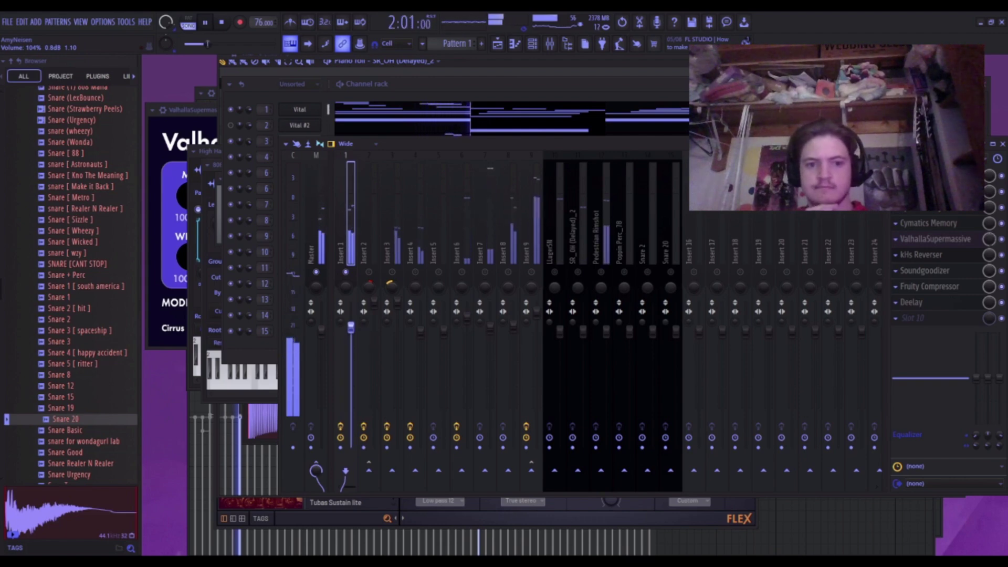
{"action": "left_click", "coordinate": [369, 273]}
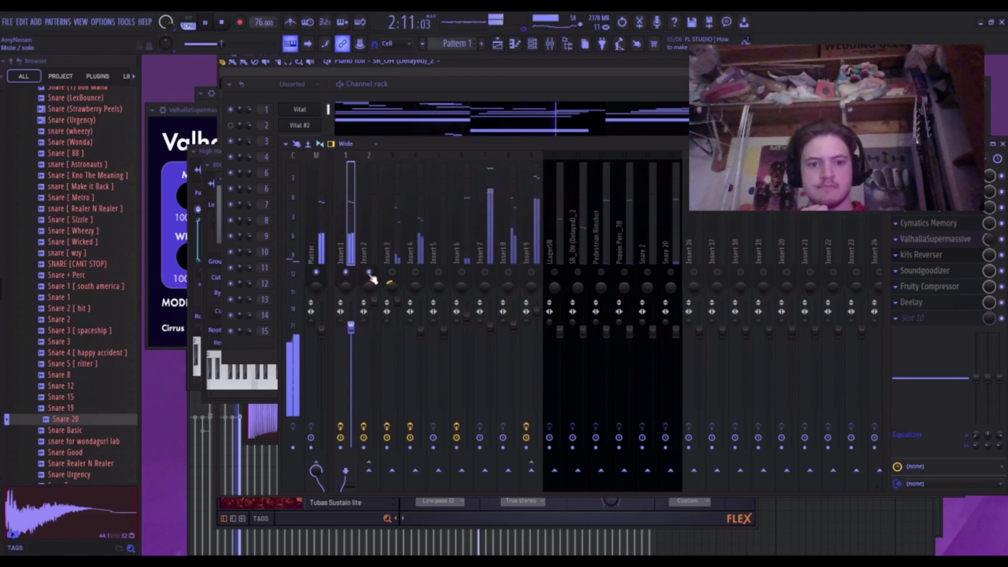
{"action": "left_click", "coordinate": [231, 126]}
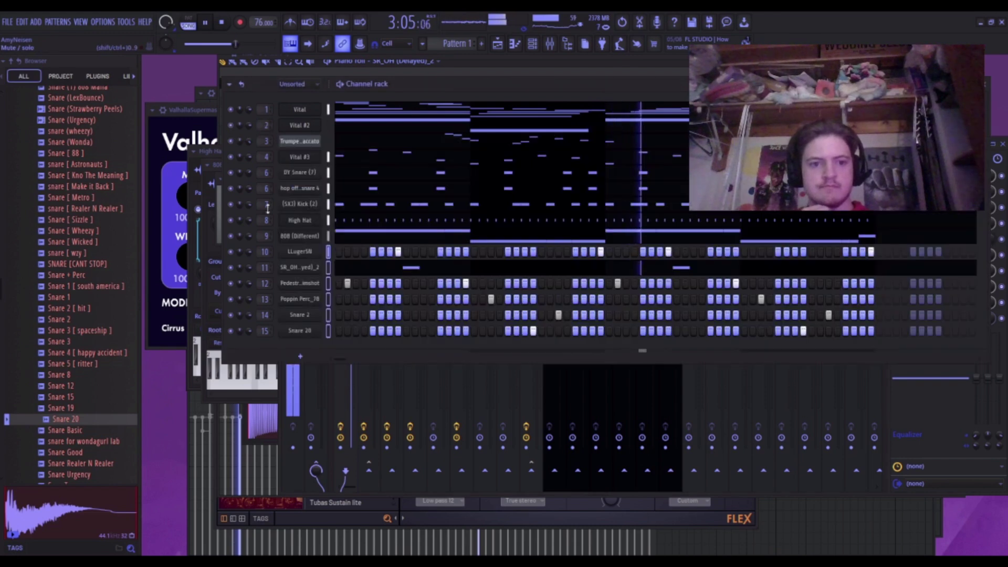
{"action": "left_click", "coordinate": [289, 465]}
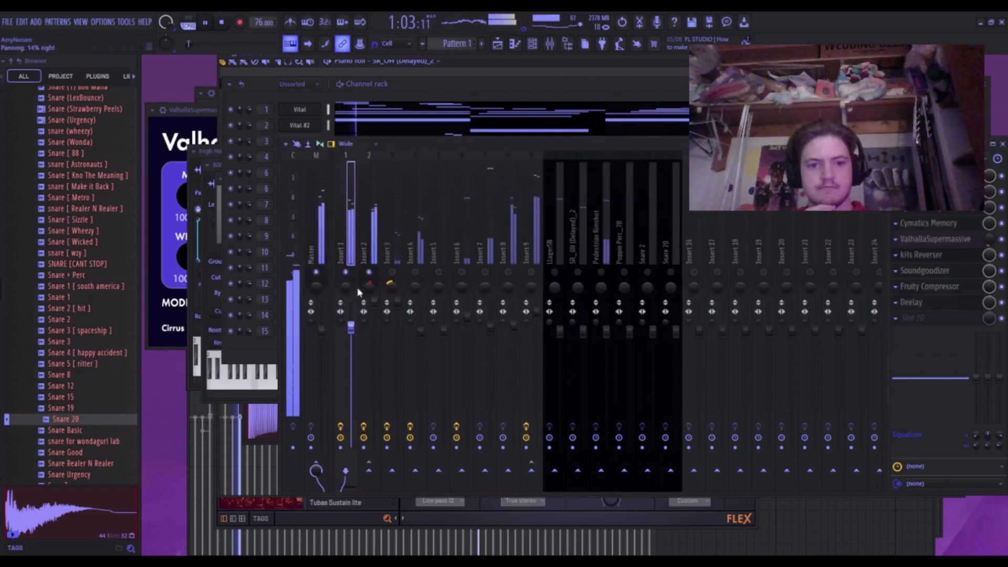
Boost band 2 by 6 dB at about 171 Hz in Insert 2's Fruity Parametric EQ 2 and close the equalizer.
{"action": "left_click", "coordinate": [376, 227]}
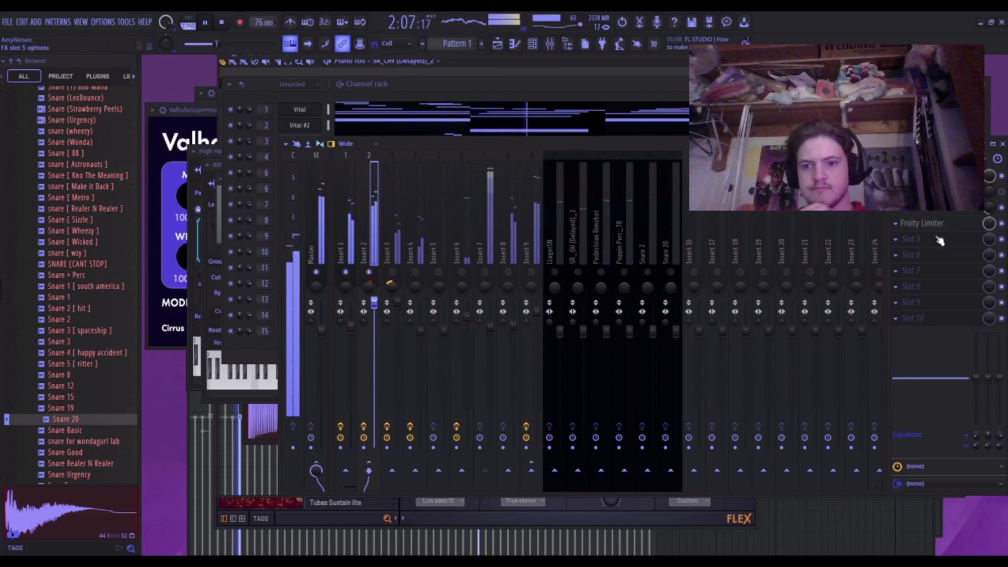
{"action": "left_click", "coordinate": [929, 176]}
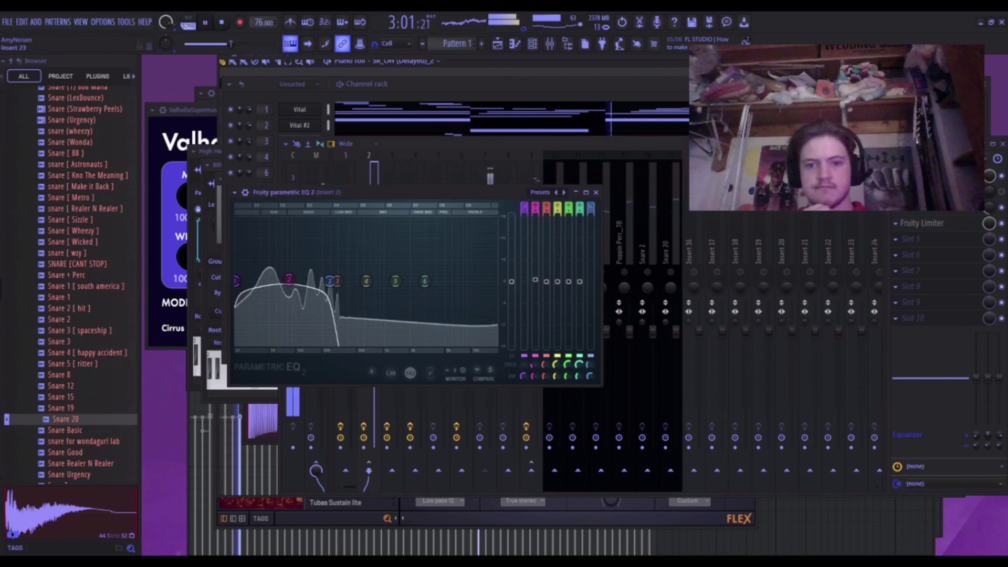
{"action": "left_click_drag", "start_coordinate": [284, 281], "coordinate": [316, 257]}
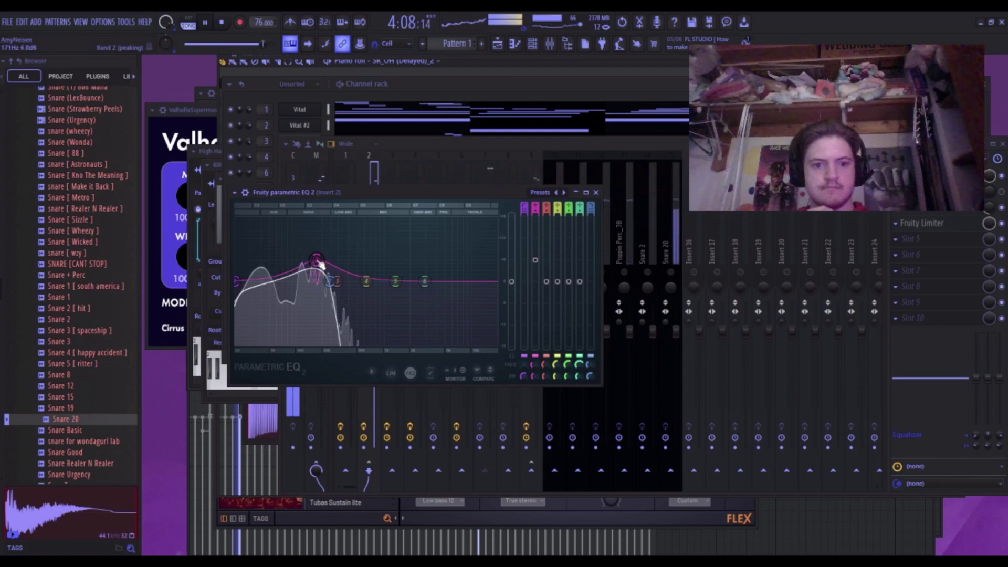
{"action": "left_click", "coordinate": [596, 192]}
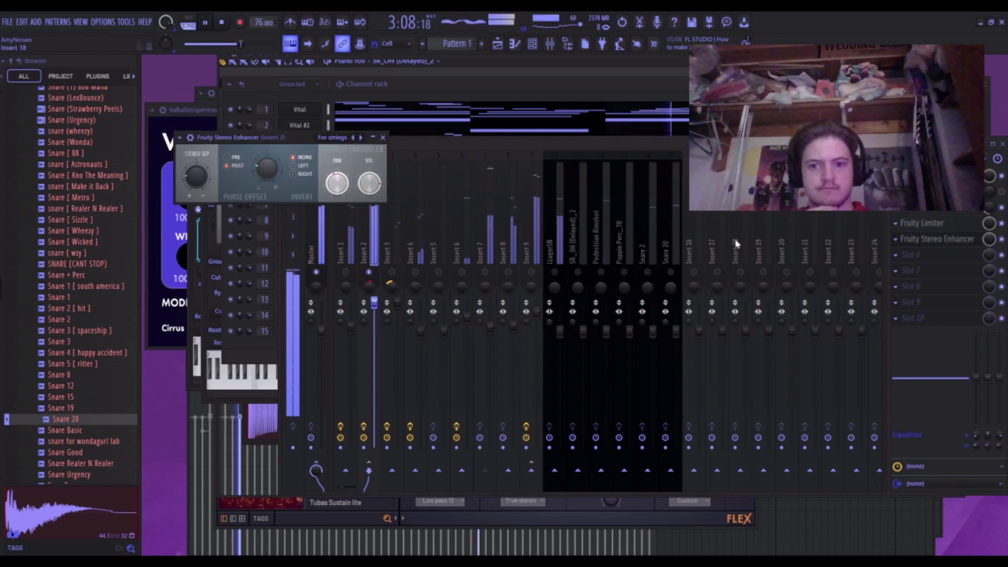
Add Fruity Stereo Enhancer with the For strings preset to Insert 2 at a 44% mix level, and centre the insert's panning.
{"action": "left_click_drag", "start_coordinate": [989, 240], "coordinate": [988, 263]}
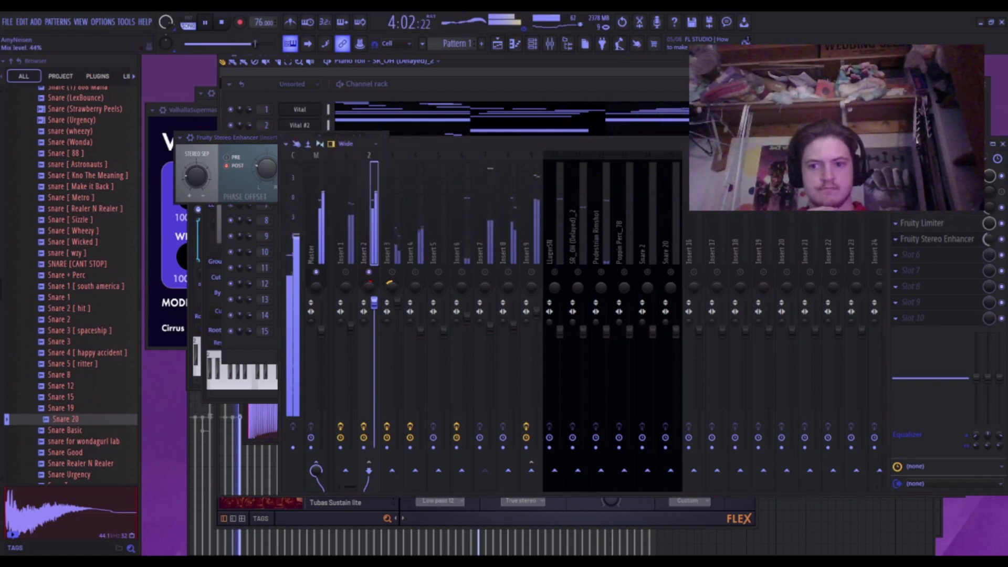
{"action": "key", "text": "space"}
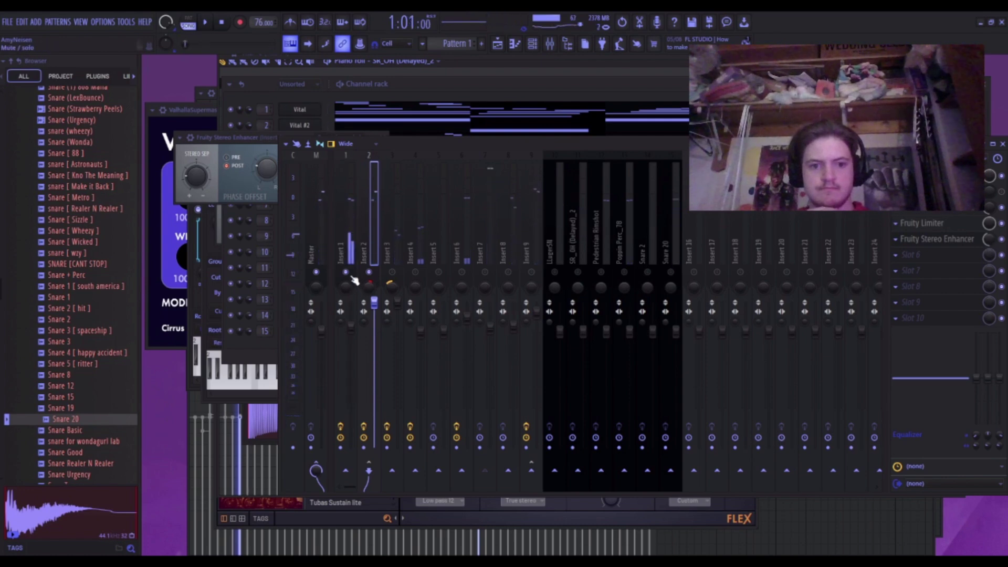
{"action": "key", "text": "space"}
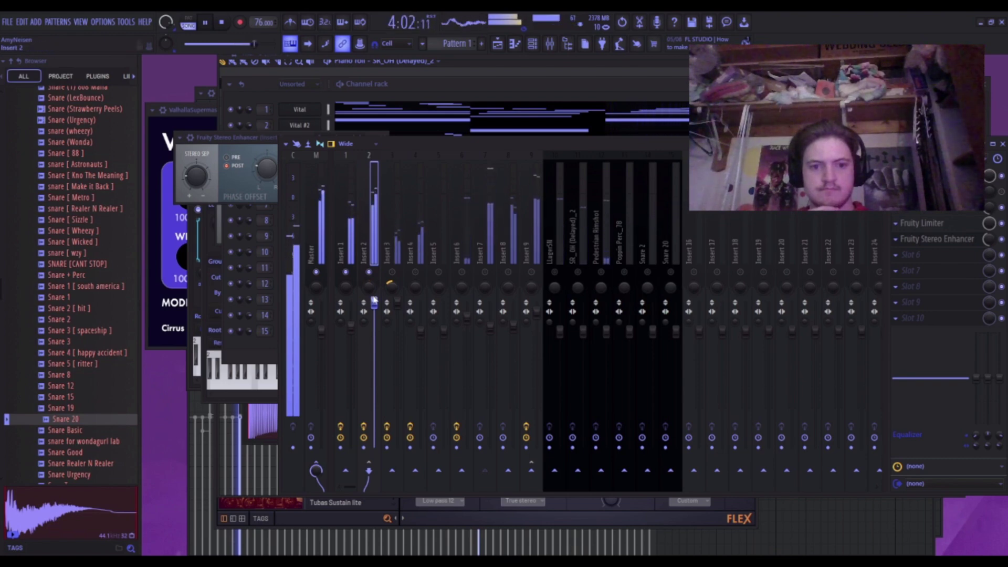
Unmute mixer Insert 3, select it, and check the channel rack for the instrument routed to it during playback.
{"action": "left_click", "coordinate": [398, 272]}
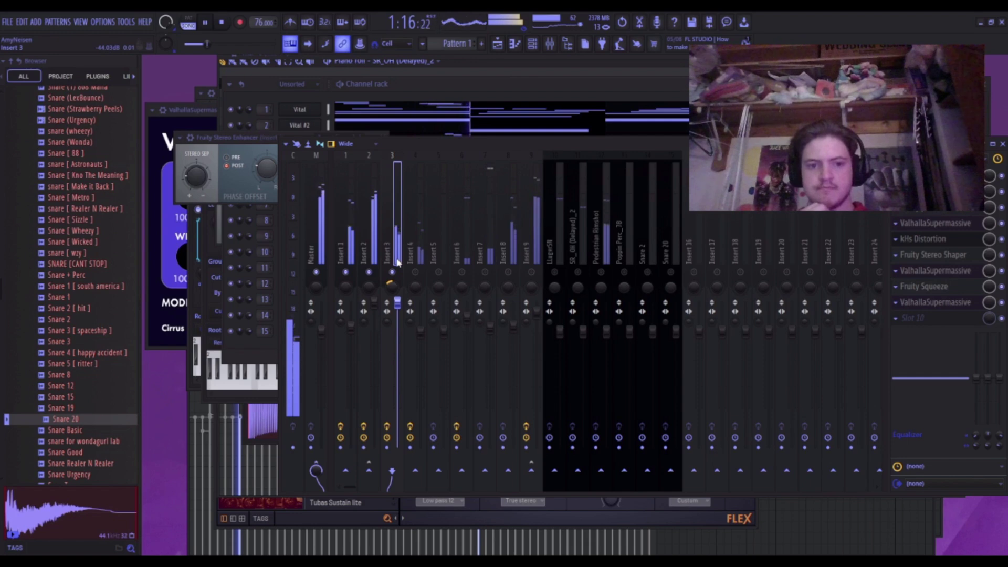
{"action": "left_click", "coordinate": [536, 45]}
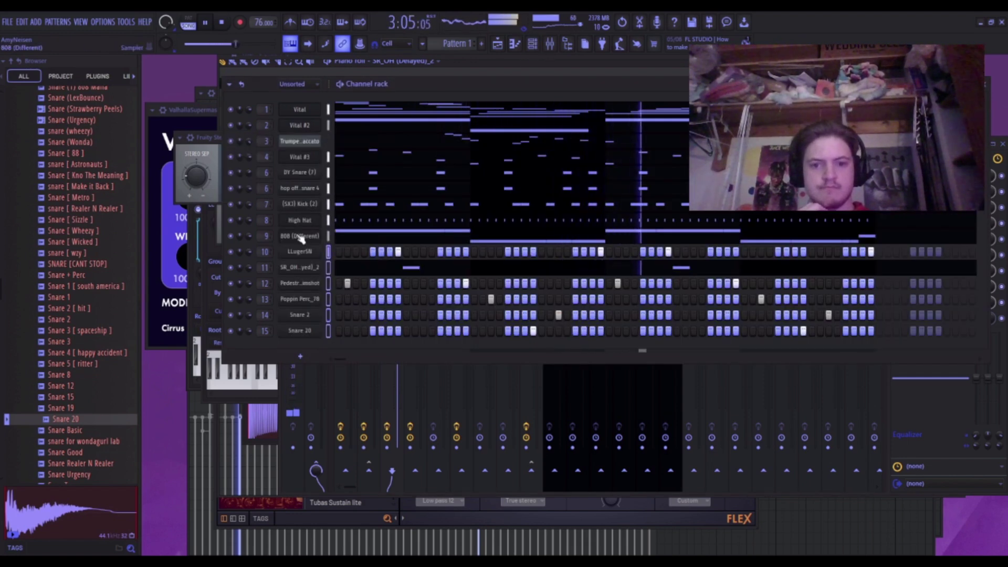
{"action": "left_click", "coordinate": [288, 456]}
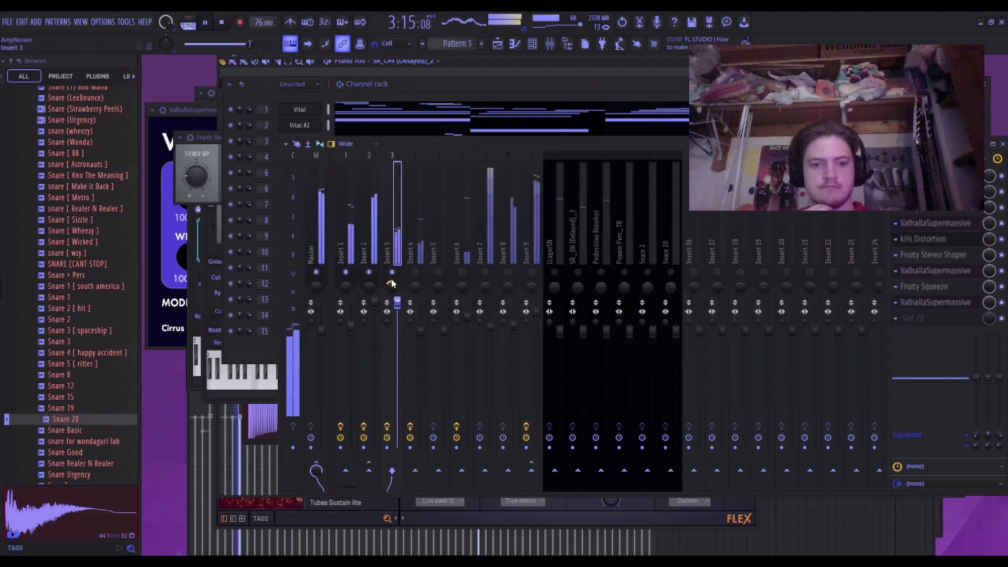
Solo Insert 3, try ValhallaSupermassive in its tenth effect slot, and undo the addition.
{"action": "right_click", "coordinate": [392, 273]}
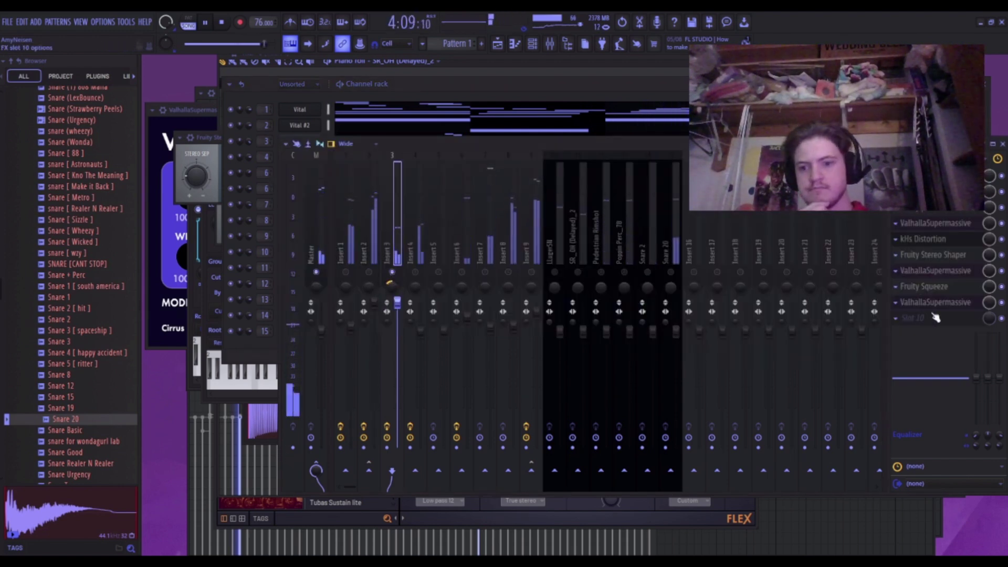
{"action": "left_click", "coordinate": [619, 194]}
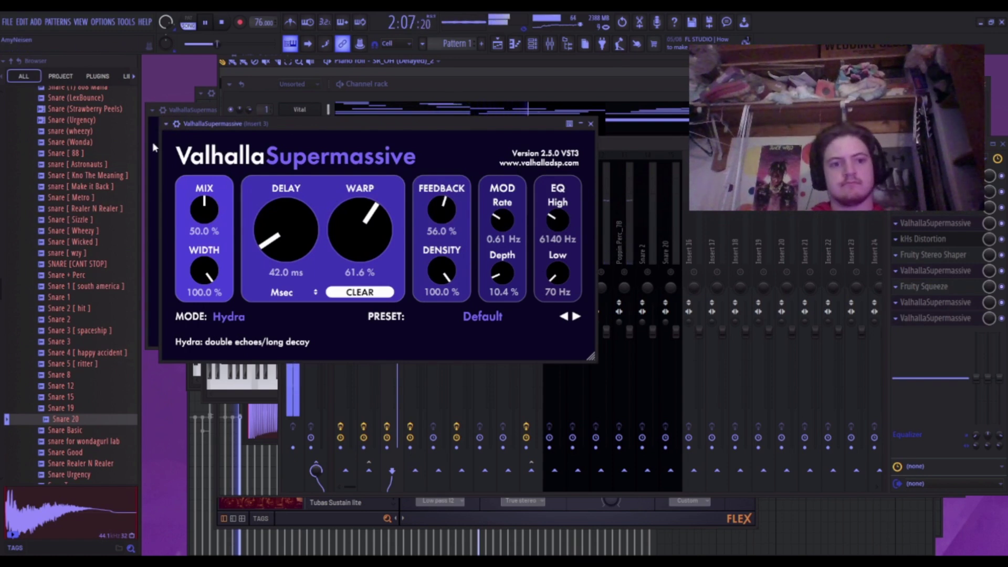
{"action": "key", "text": "ctrl+z"}
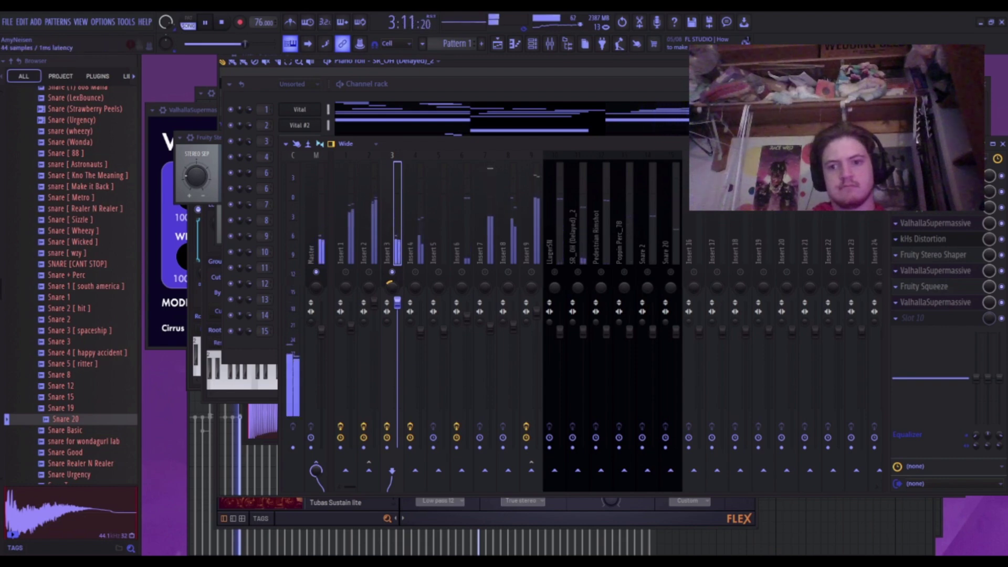
Adjust a control of the effect in Insert 3's second slot and close its window.
{"action": "left_click", "coordinate": [926, 191]}
{"action": "left_click_drag", "start_coordinate": [409, 208], "coordinate": [396, 186]}
{"action": "left_click", "coordinate": [513, 110]}
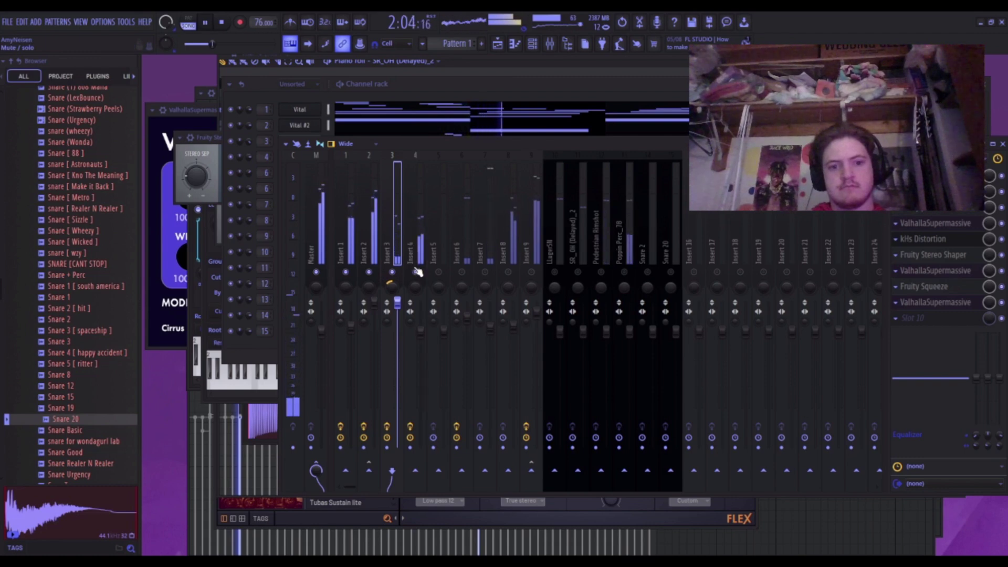
Solo Insert 4 and add kHs Pitch Shifter at +12.00 with a lower grain size, 50% mix and High compensation.
{"action": "left_click", "coordinate": [420, 331]}
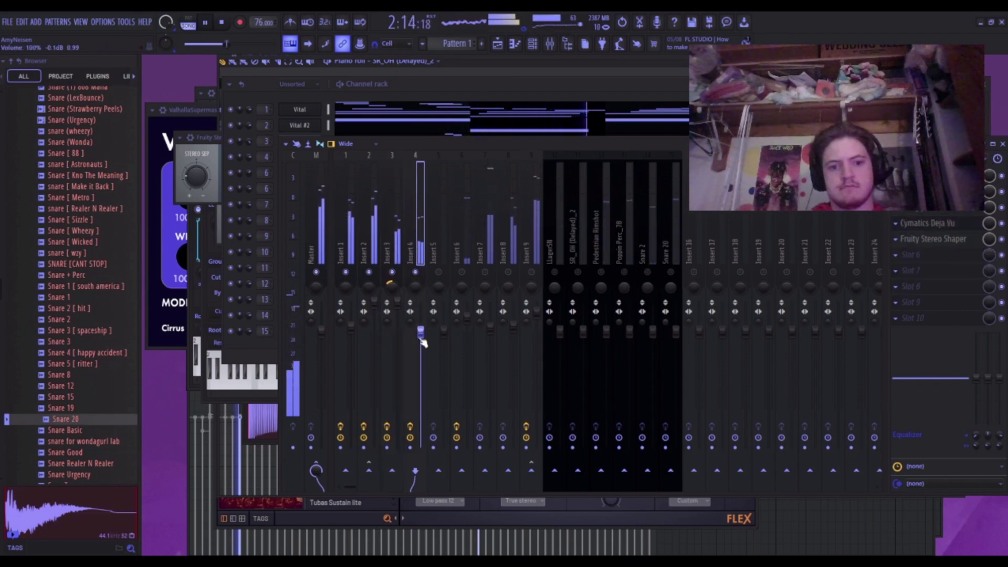
{"action": "right_click", "coordinate": [415, 272]}
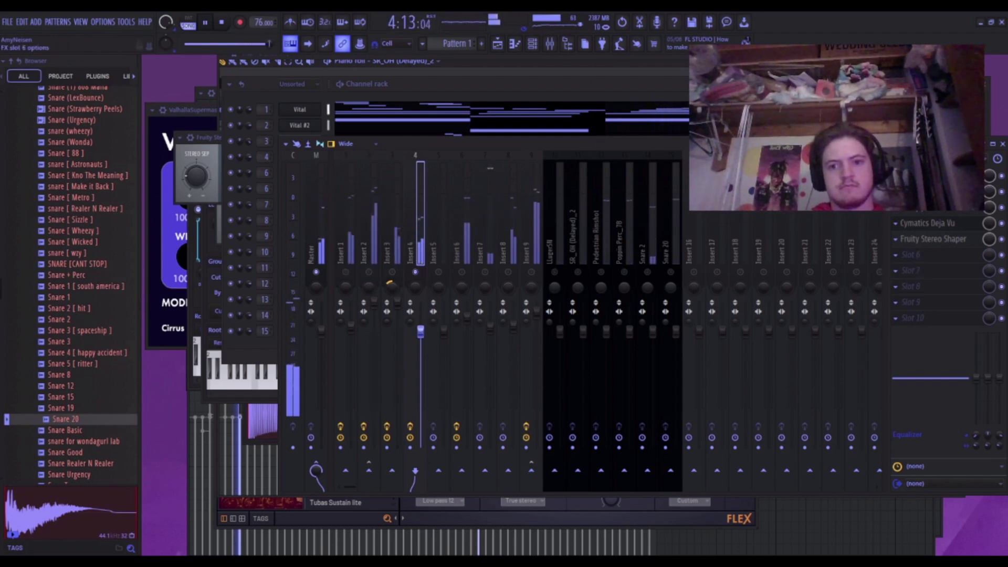
{"action": "left_click", "coordinate": [411, 167]}
{"action": "left_click_drag", "start_coordinate": [311, 252], "coordinate": [311, 220]}
{"action": "left_click_drag", "start_coordinate": [304, 302], "coordinate": [304, 341]}
{"action": "left_click_drag", "start_coordinate": [346, 302], "coordinate": [346, 321]}
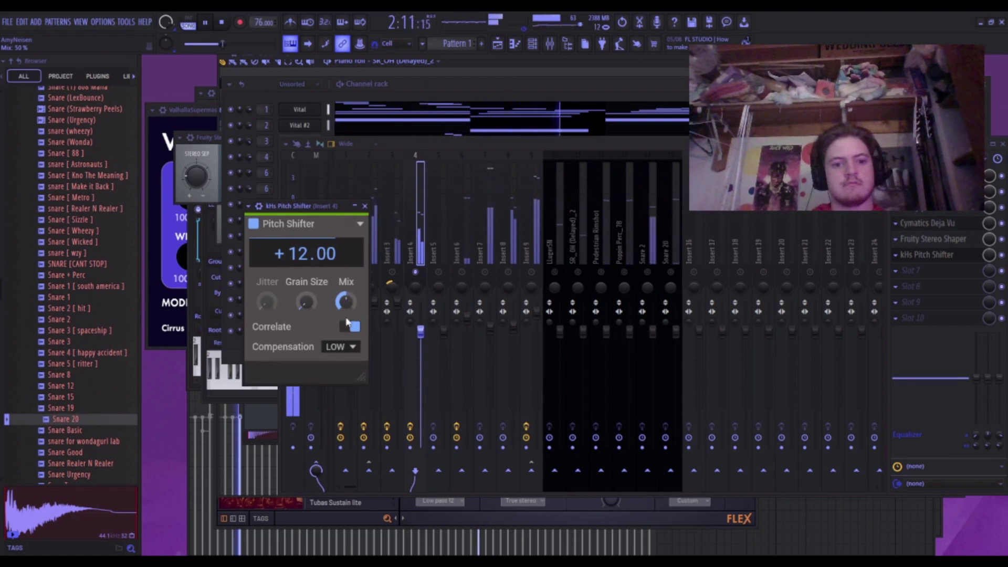
{"action": "left_click", "coordinate": [346, 348]}
{"action": "left_click", "coordinate": [336, 375]}
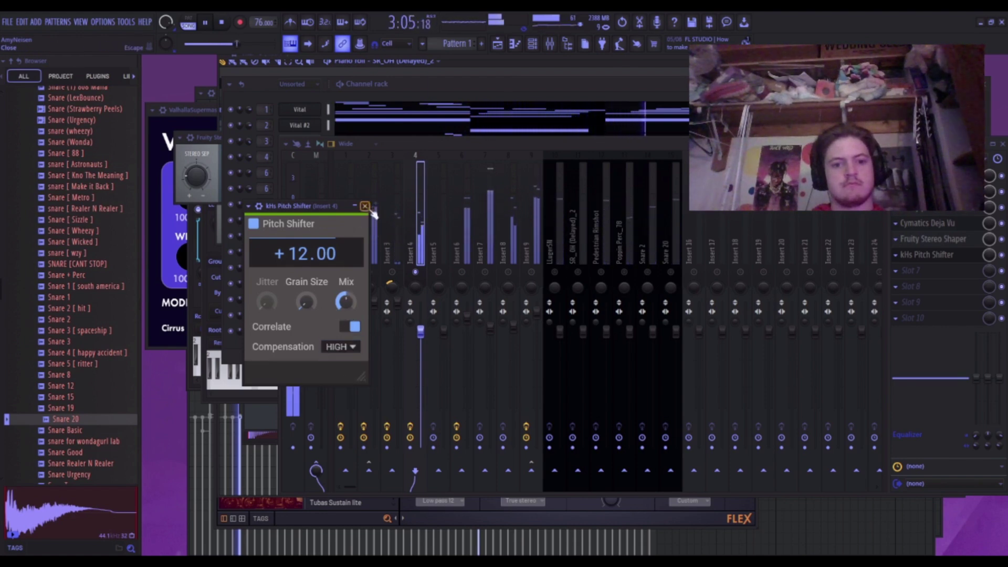
{"action": "left_click", "coordinate": [365, 206]}
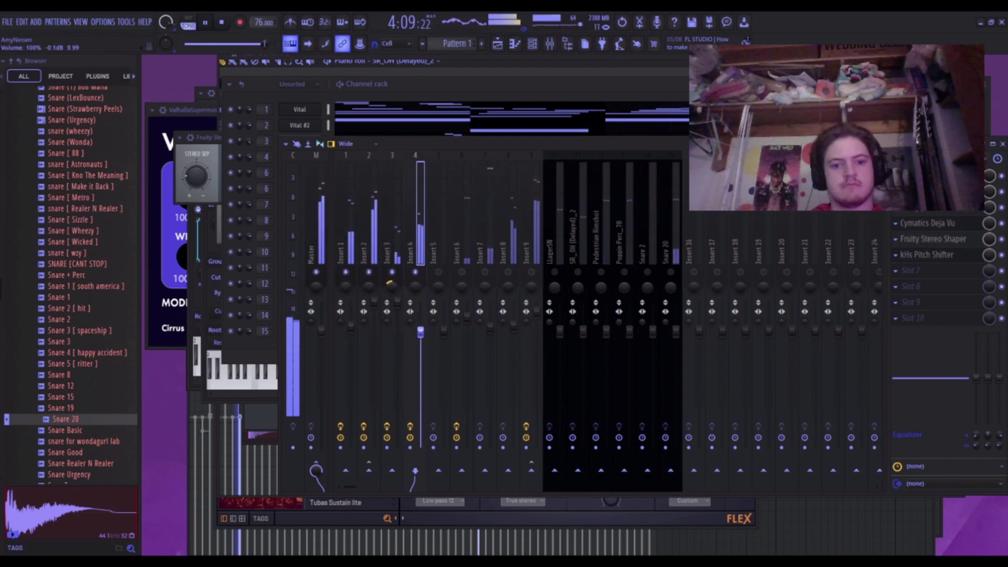
Bring Insert 7 back in with its volume lowered slightly during playback, and select Insert 6.
{"action": "left_click", "coordinate": [490, 234]}
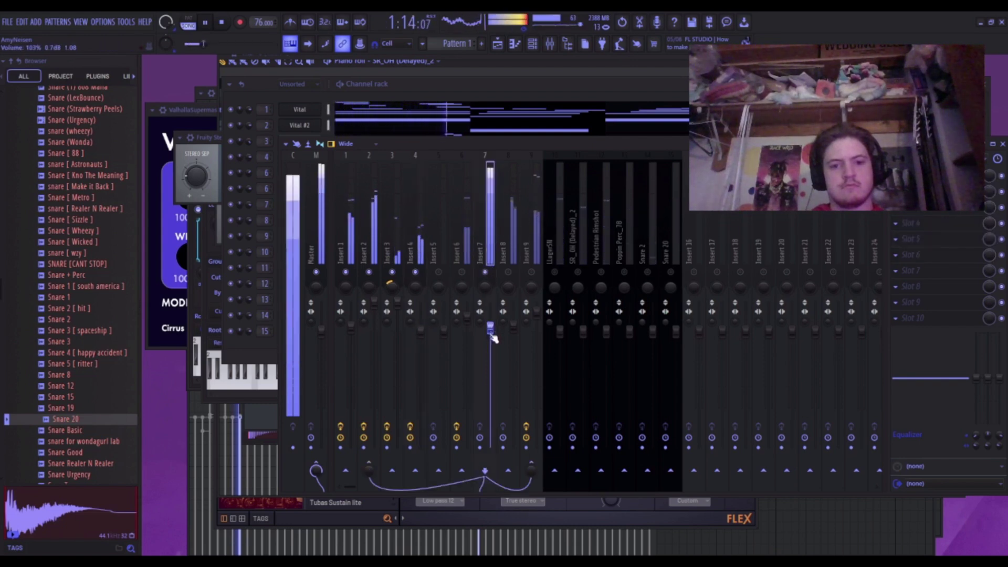
{"action": "left_click_drag", "start_coordinate": [491, 330], "coordinate": [492, 334]}
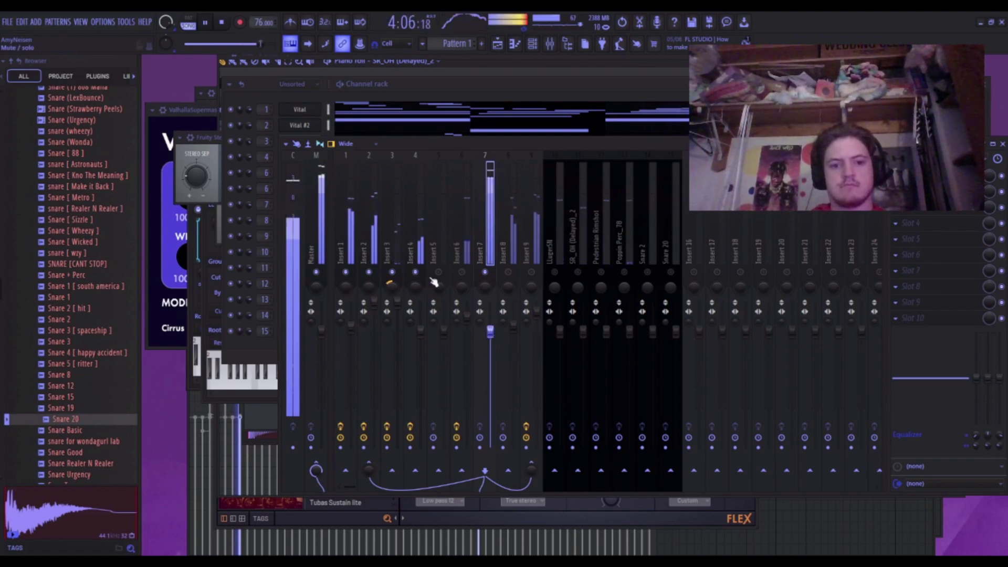
{"action": "left_click", "coordinate": [462, 210]}
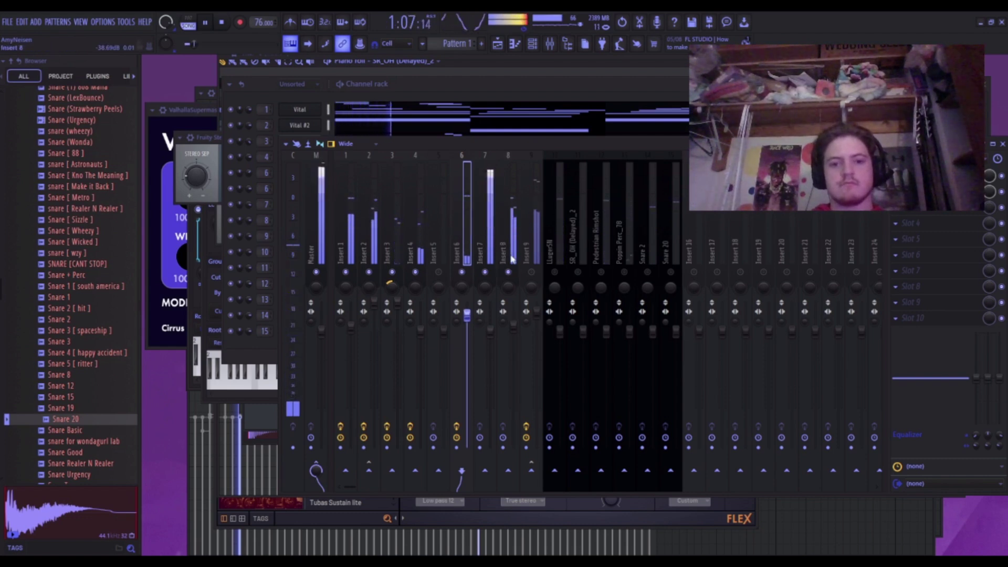
Set Insert 8's volume to 108% and select Insert 5.
{"action": "left_click", "coordinate": [513, 322]}
{"action": "left_click_drag", "start_coordinate": [515, 324], "coordinate": [517, 324]}
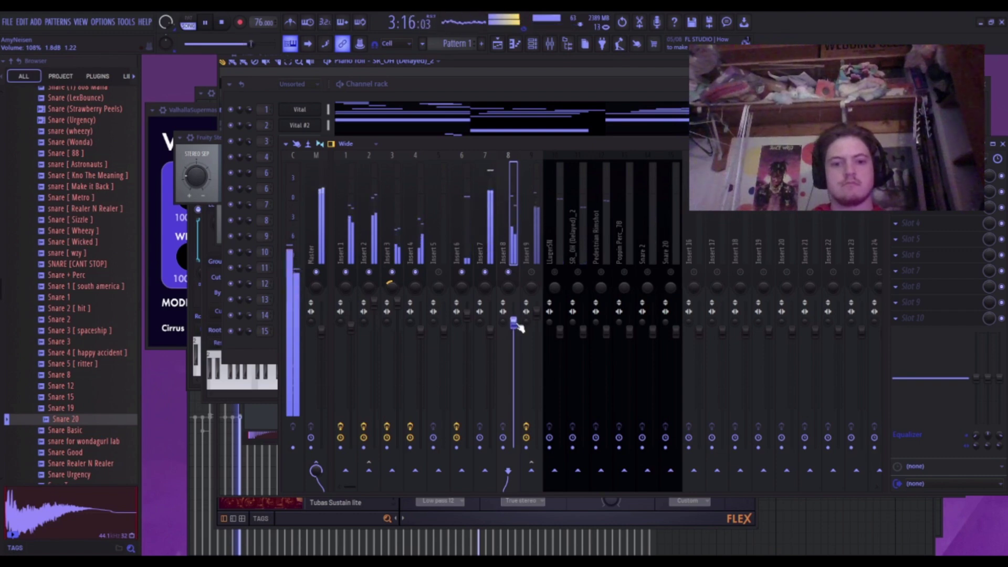
{"action": "left_click", "coordinate": [445, 276]}
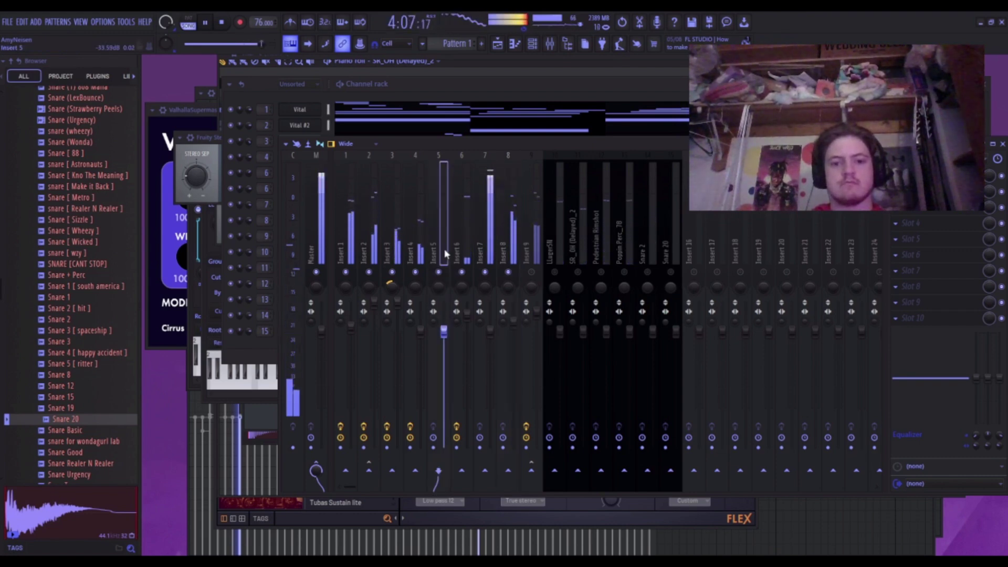
Raise LLugerSN's volume to 113% and add Fruity Parametric EQ 2 with an 18 dB high-shelf boost at about 10.9 kHz on band 7.
{"action": "left_click", "coordinate": [549, 272]}
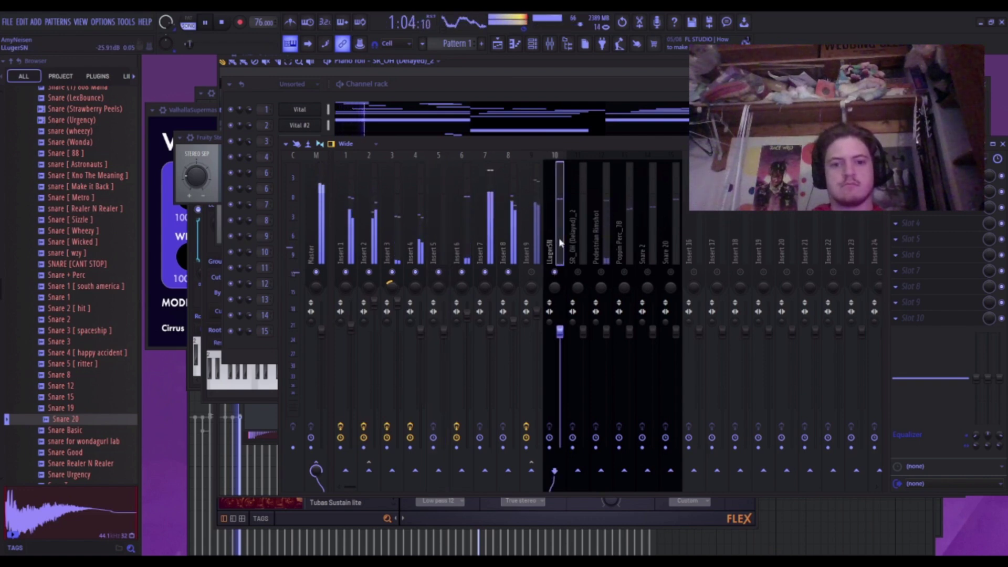
{"action": "left_click_drag", "start_coordinate": [560, 331], "coordinate": [560, 316]}
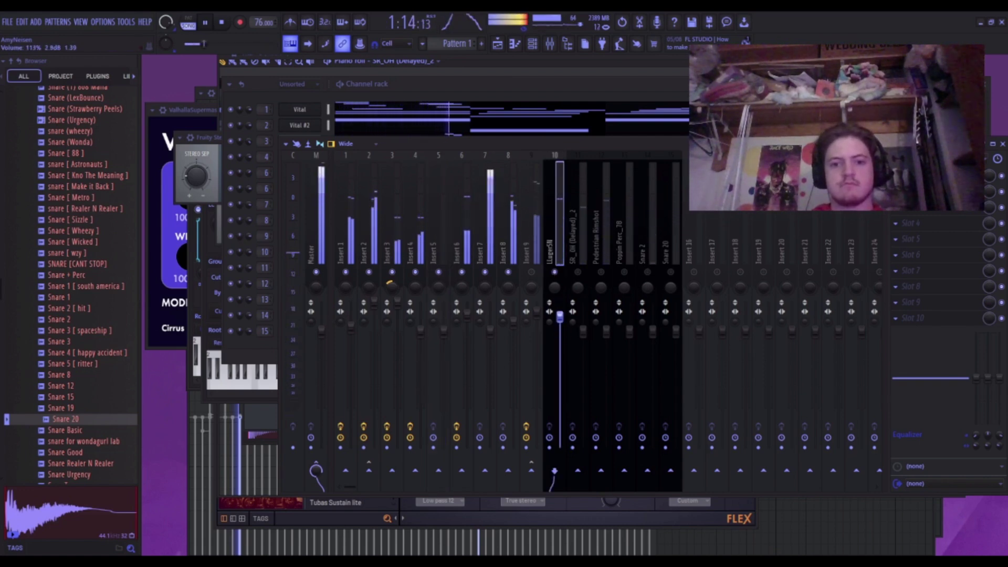
{"action": "left_click", "coordinate": [622, 496]}
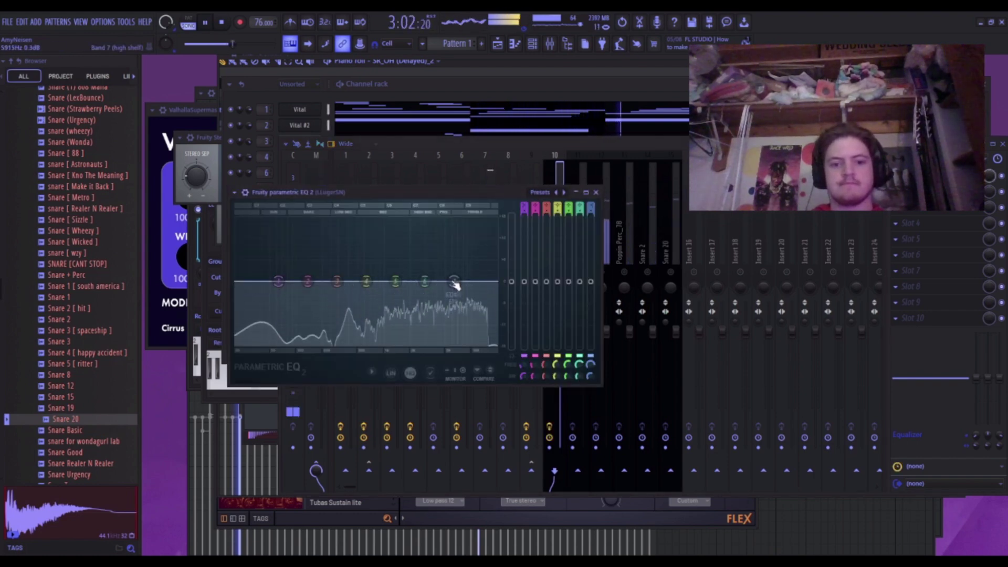
{"action": "left_click_drag", "start_coordinate": [451, 285], "coordinate": [476, 226]}
{"action": "key", "text": "space"}
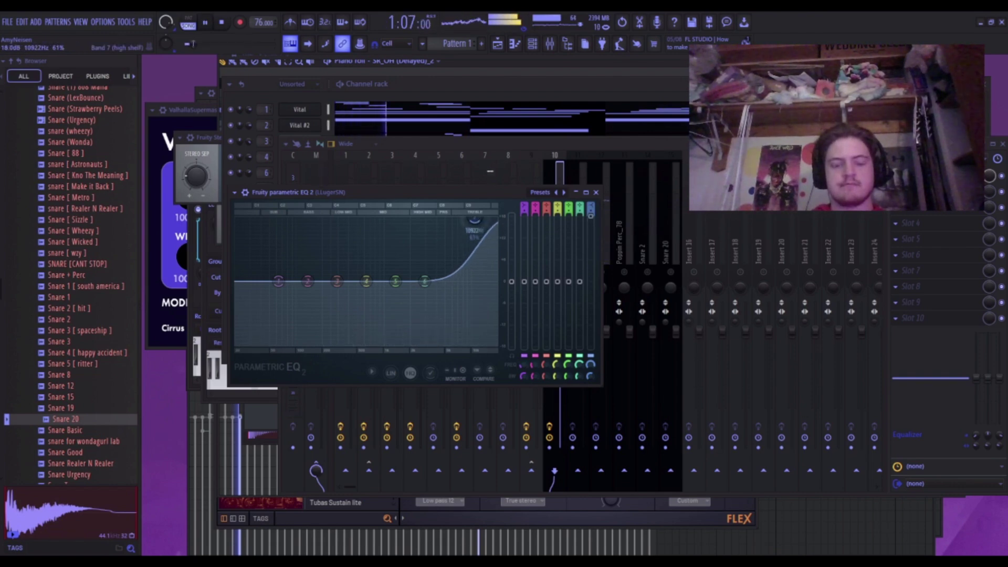
{"action": "left_click", "coordinate": [596, 192]}
{"action": "key", "text": "space"}
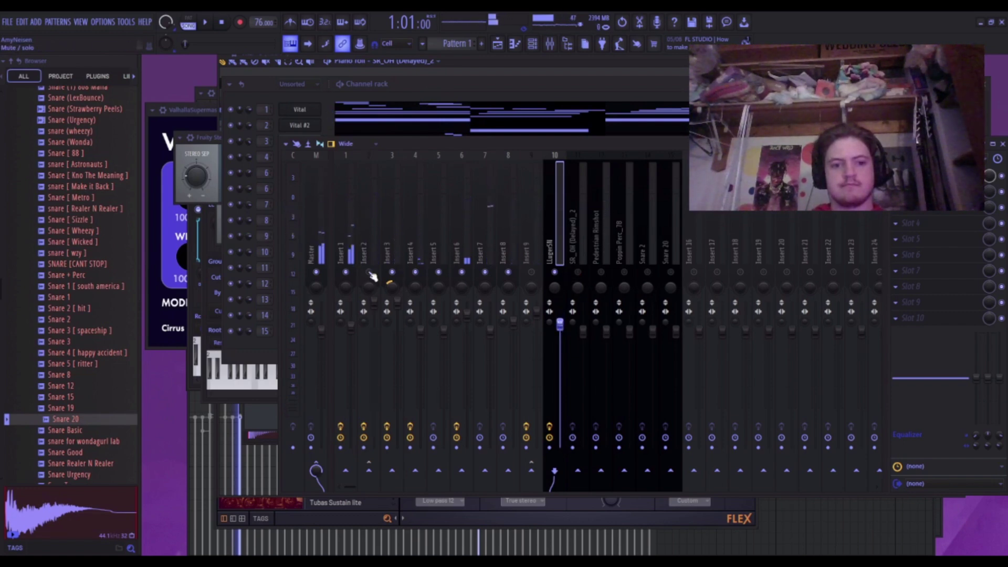
With Inserts 2 and 7 muted, pull down band 1 in LLugerSN's Fruity Parametric EQ 2 and set the track's volume to 109%.
{"action": "key", "text": "space"}
{"action": "left_click", "coordinate": [487, 255]}
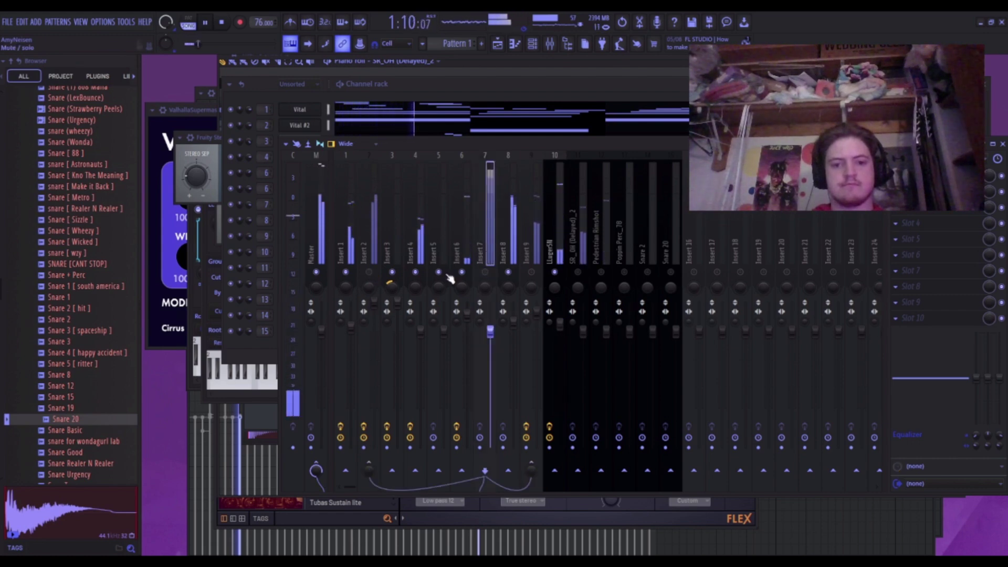
{"action": "left_click", "coordinate": [553, 304]}
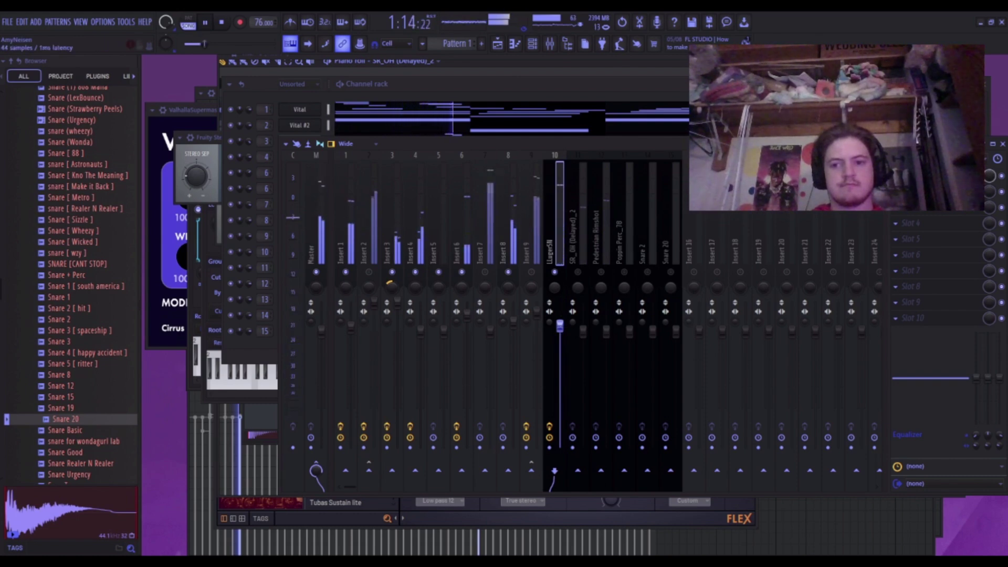
{"action": "left_click", "coordinate": [927, 175]}
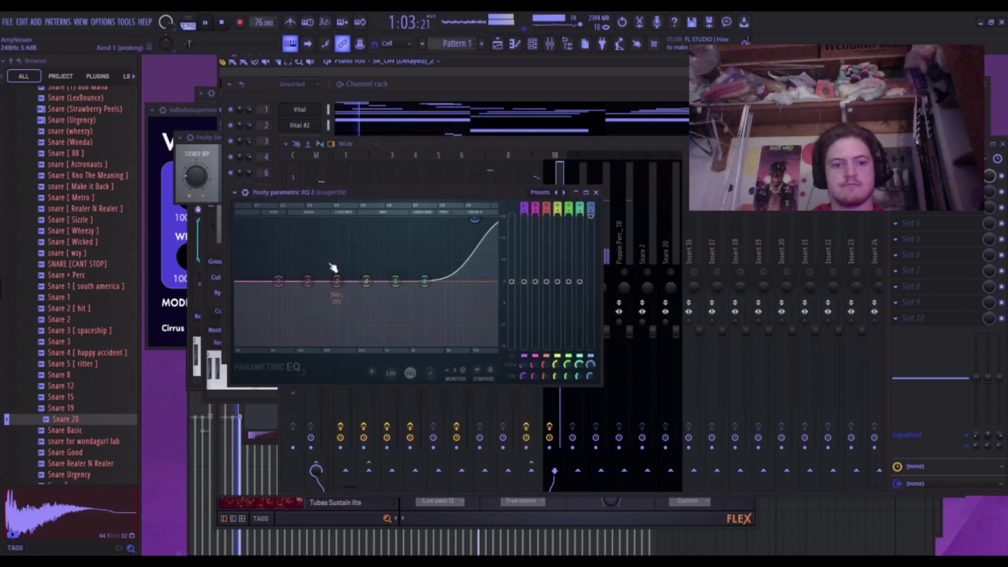
{"action": "left_click_drag", "start_coordinate": [277, 282], "coordinate": [318, 326]}
{"action": "left_click", "coordinate": [596, 192]}
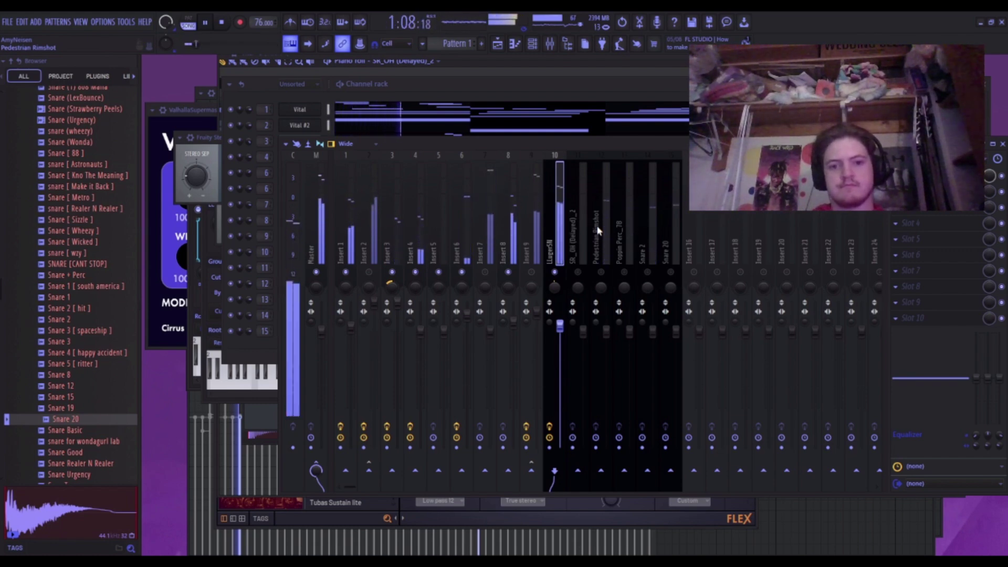
{"action": "left_click_drag", "start_coordinate": [560, 326], "coordinate": [559, 321]}
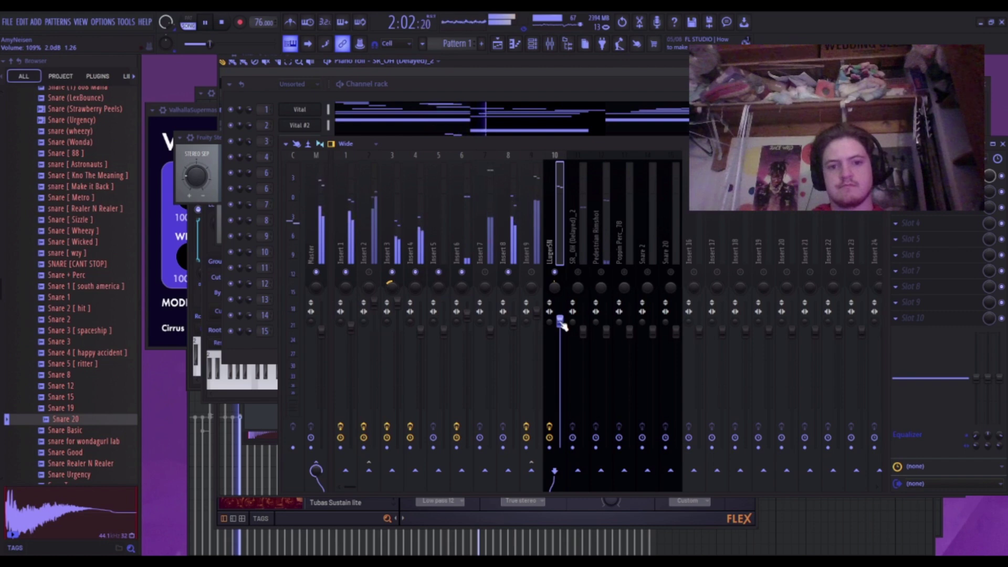
Reduce the mix level of the effect in Insert 6's second slot during playback.
{"action": "left_click", "coordinate": [463, 240]}
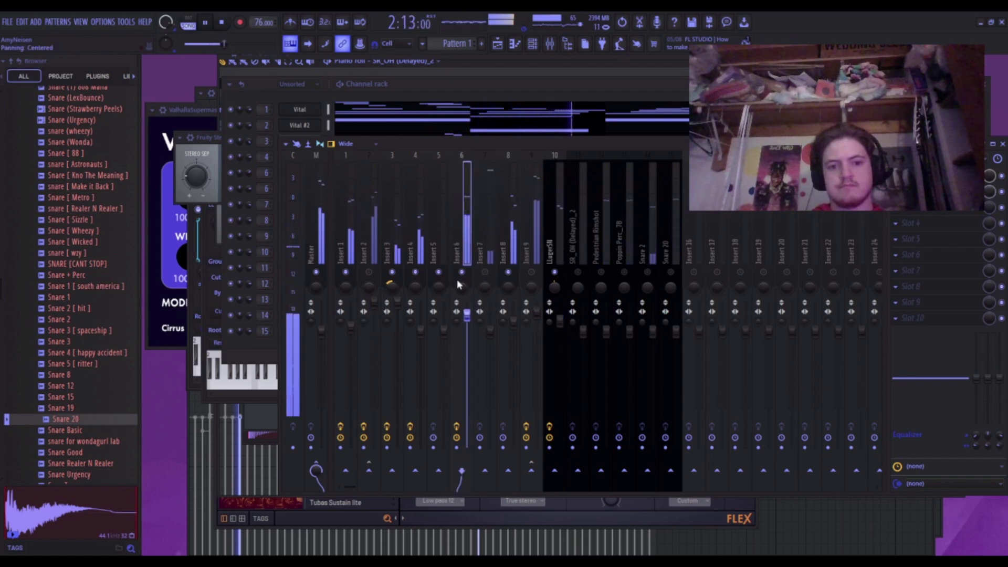
{"action": "key", "text": "space"}
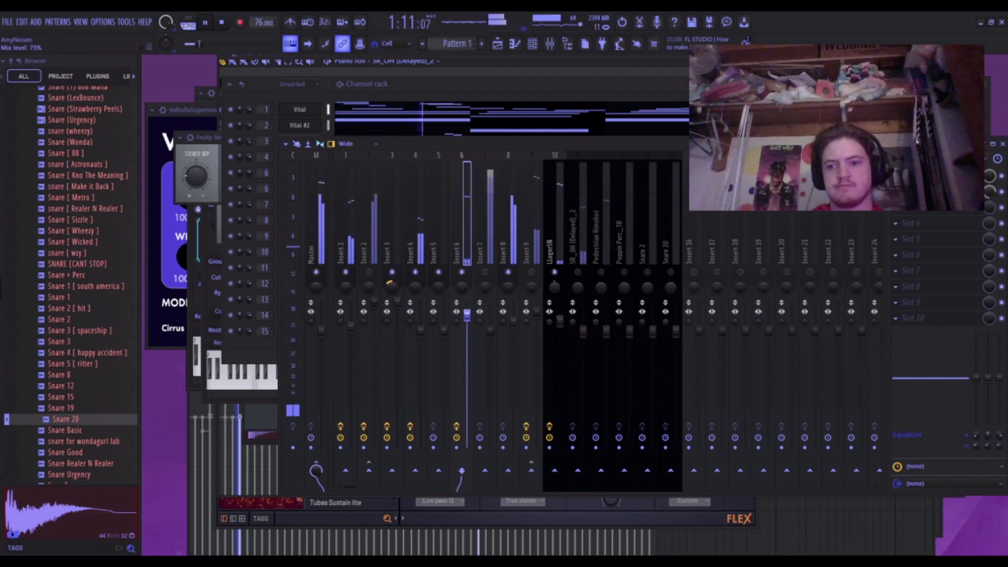
{"action": "left_click_drag", "start_coordinate": [989, 191], "coordinate": [989, 198]}
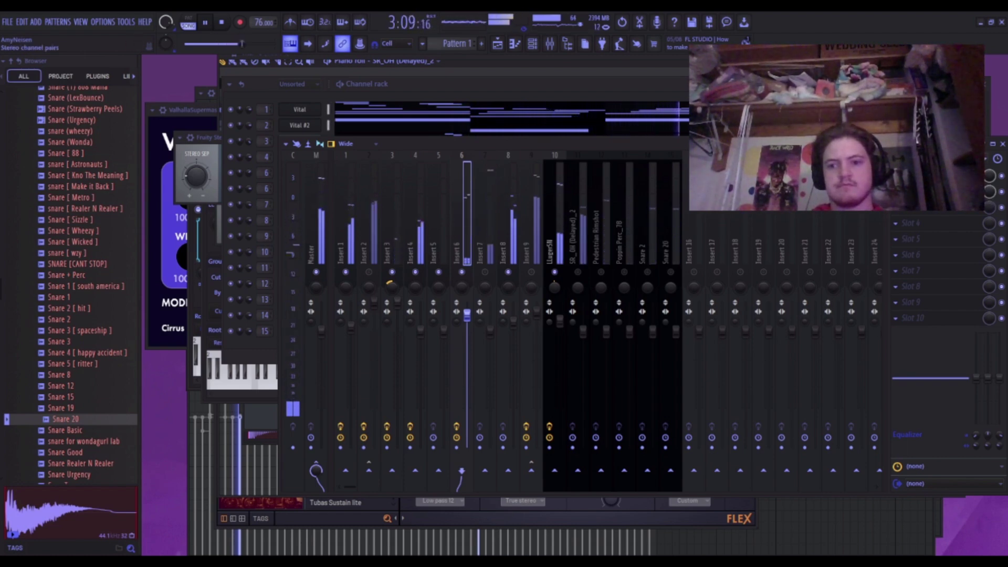
Shift bands 4 and 7 slightly higher in frequency in Insert 6's Fruity Parametric EQ 2 and close the equalizer.
{"action": "left_click", "coordinate": [927, 176]}
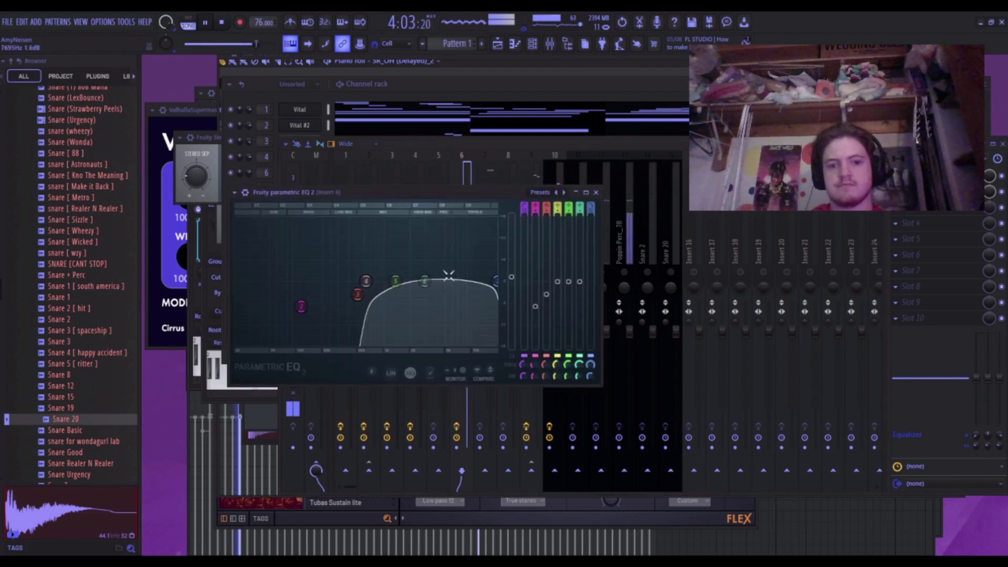
{"action": "mouse_move", "coordinate": [366, 281]}
{"action": "left_mouse_down"}
{"action": "mouse_move", "coordinate": [375, 300]}
{"action": "mouse_move", "coordinate": [370, 282]}
{"action": "left_mouse_up"}
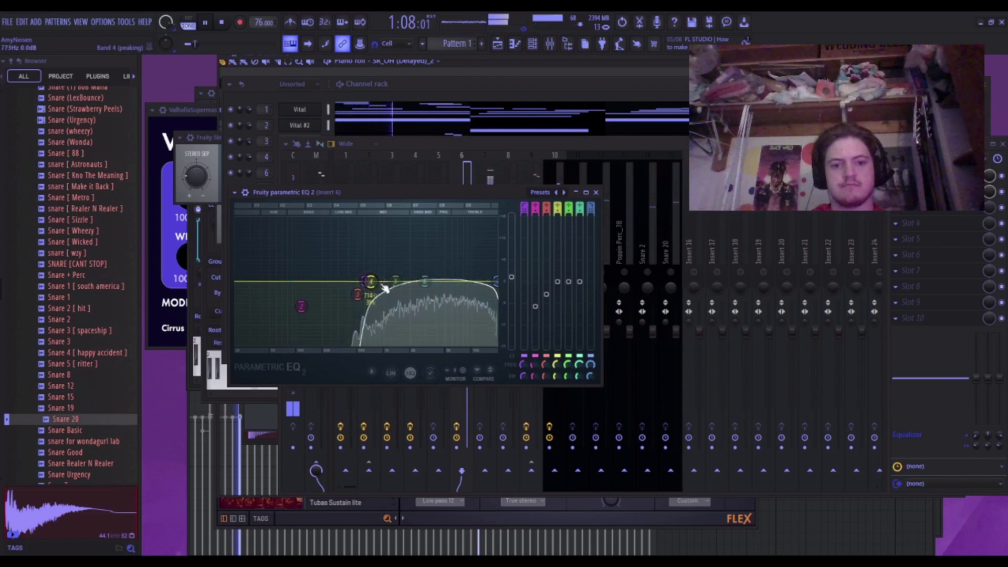
{"action": "mouse_move", "coordinate": [496, 282]}
{"action": "left_mouse_down"}
{"action": "mouse_move", "coordinate": [425, 281]}
{"action": "mouse_move", "coordinate": [502, 283]}
{"action": "left_mouse_up"}
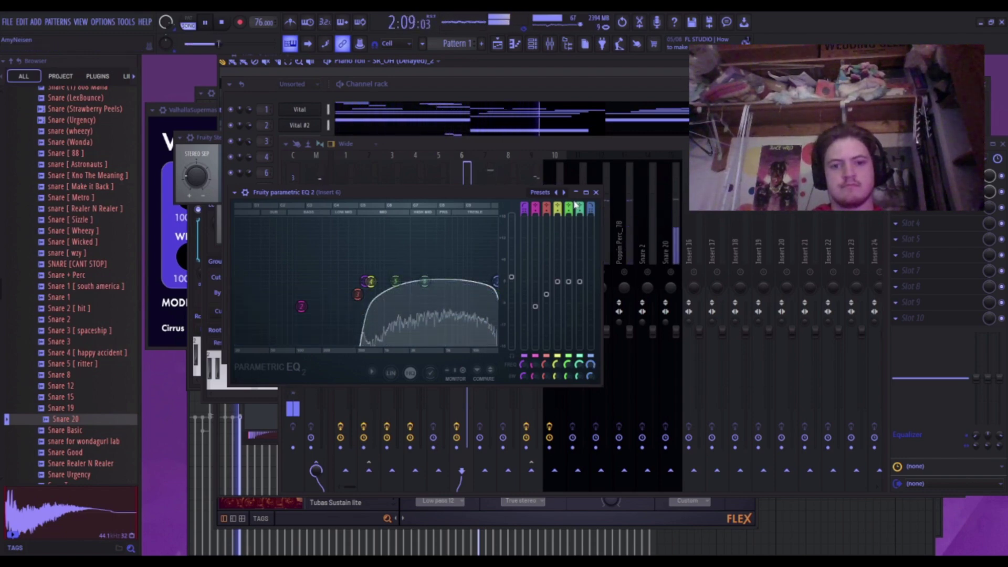
{"action": "left_click", "coordinate": [595, 193]}
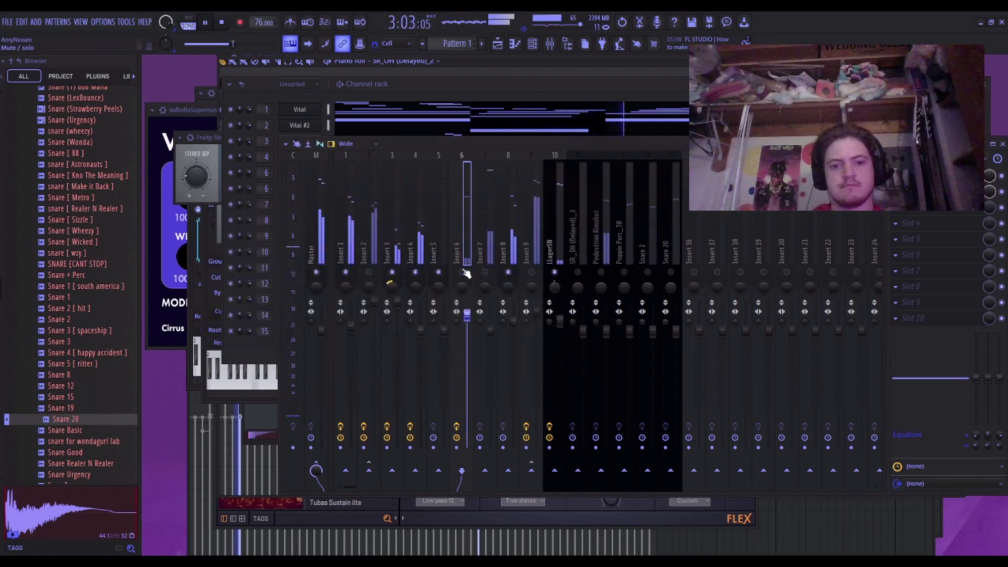
Bring Insert 9 back into the mix and raise its volume to 120%.
{"action": "left_click", "coordinate": [511, 259]}
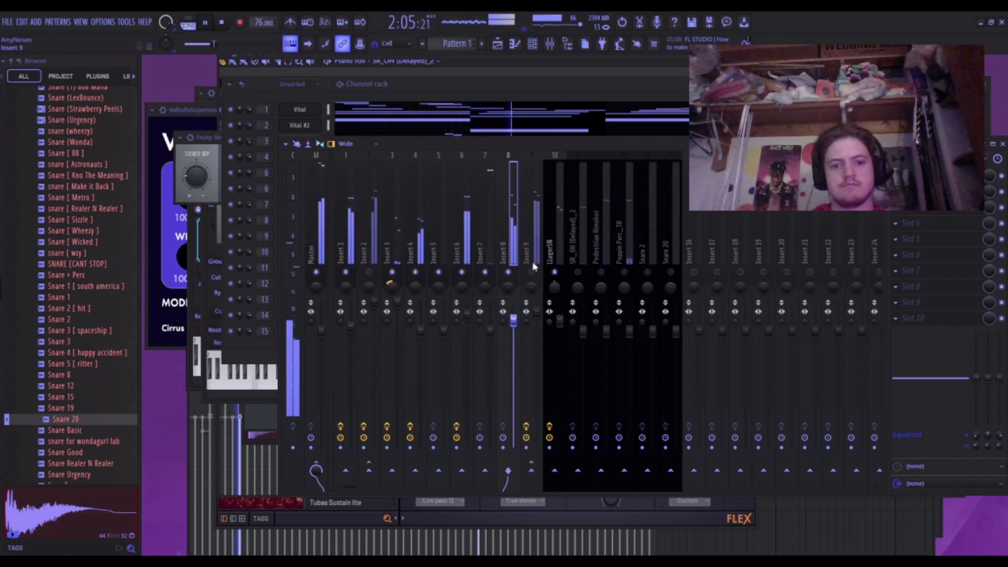
{"action": "left_click", "coordinate": [537, 314]}
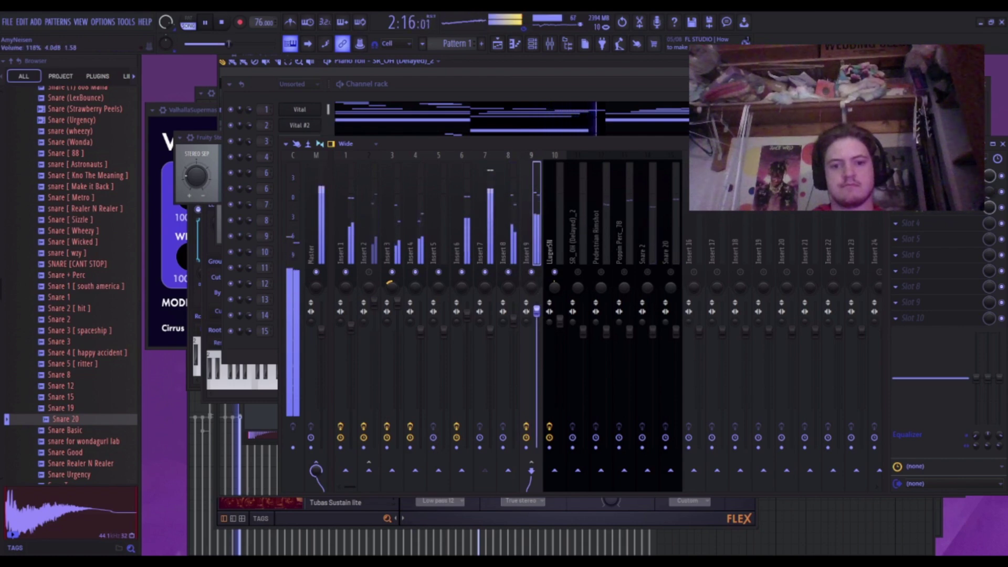
{"action": "left_click_drag", "start_coordinate": [536, 310], "coordinate": [537, 309]}
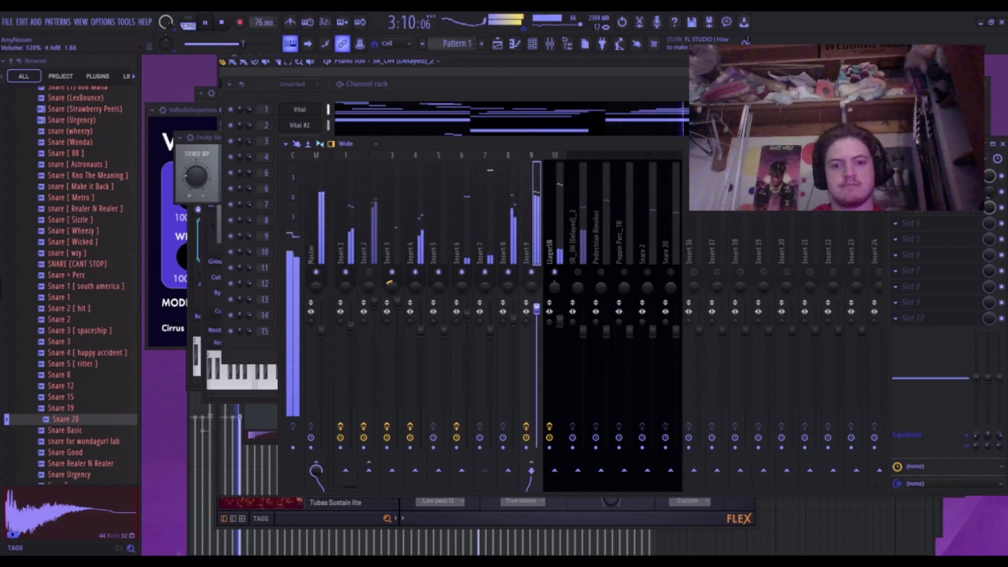
Bring SR_OH (Delayed)_2 into the mix at 107% volume, and enable Pedestrian Rimshot with its fader raised.
{"action": "left_click", "coordinate": [570, 266]}
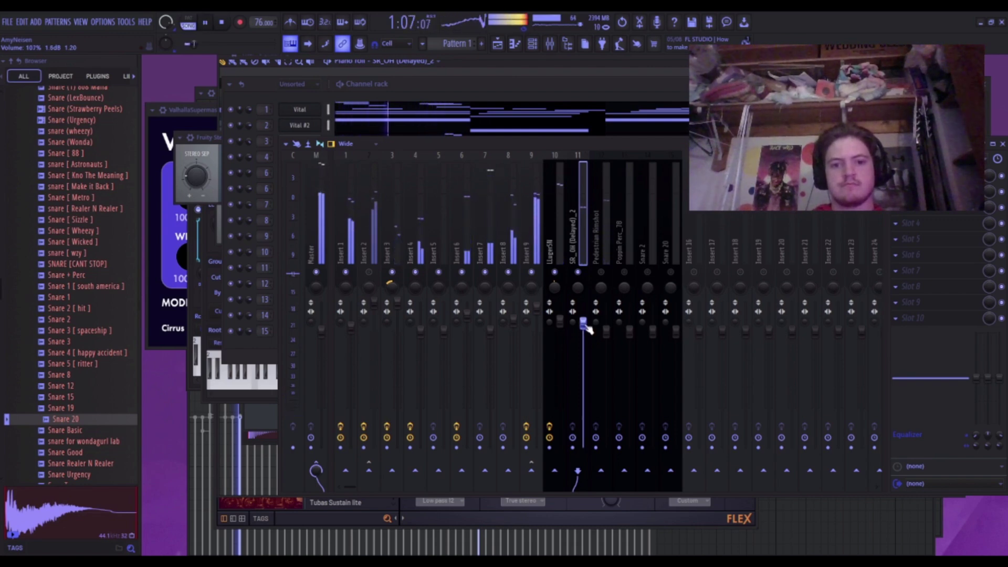
{"action": "left_click", "coordinate": [606, 243]}
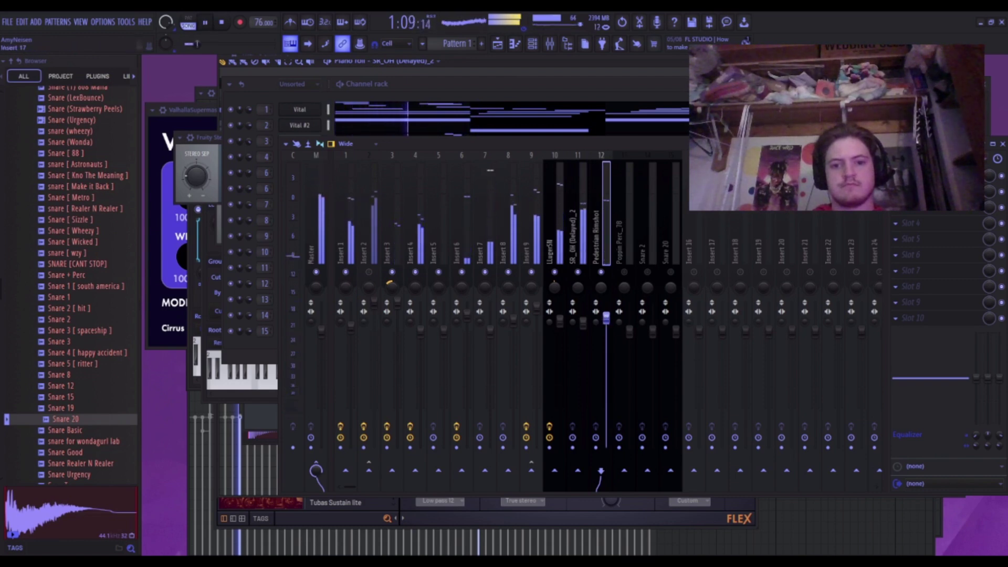
Examine the piano roll notes of LLugerSN, Poppin Perc_78 and Pedestrian Rimshot, then restart playback.
{"action": "left_click", "coordinate": [514, 43]}
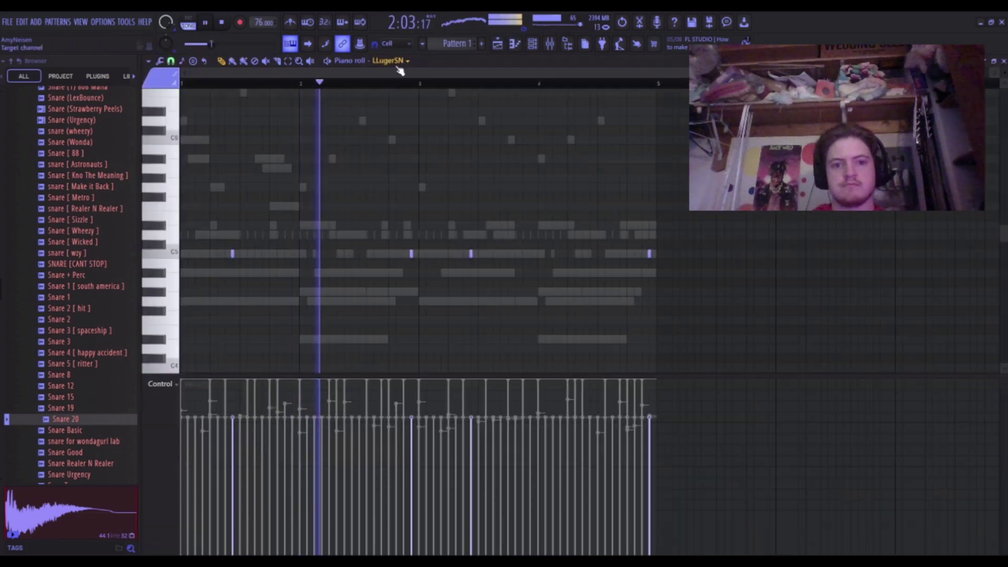
{"action": "key", "text": "space"}
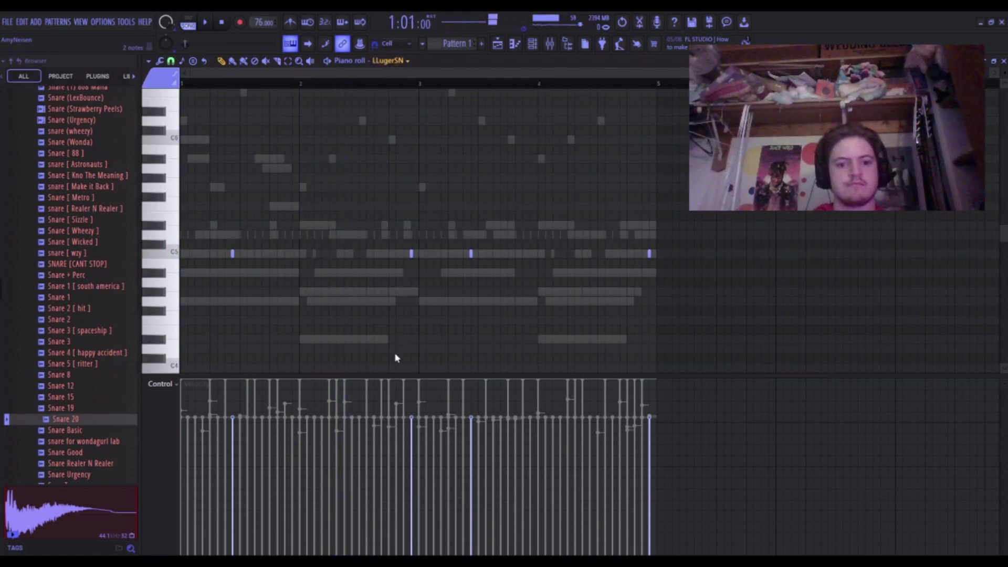
{"action": "left_click", "coordinate": [394, 375]}
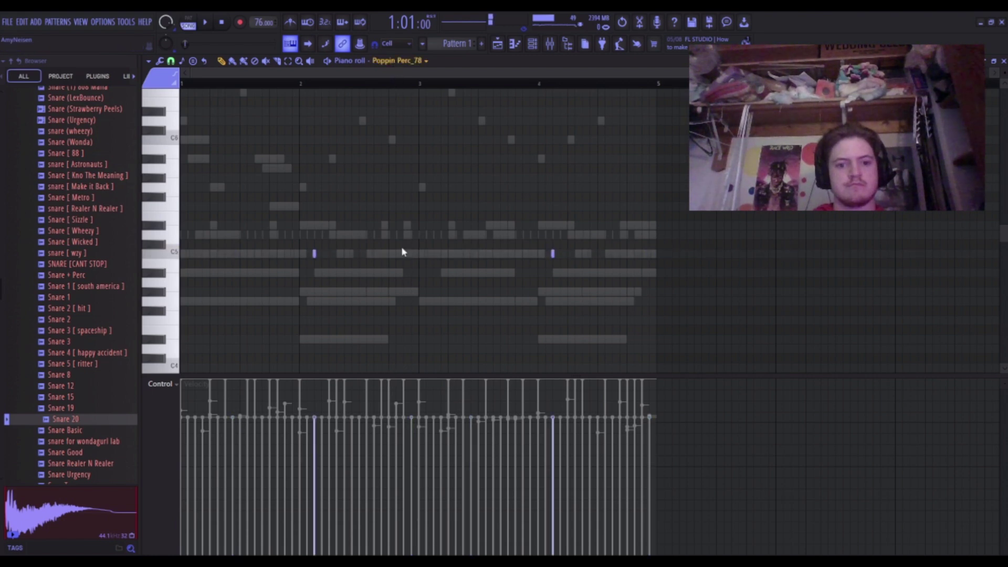
{"action": "left_click", "coordinate": [398, 360]}
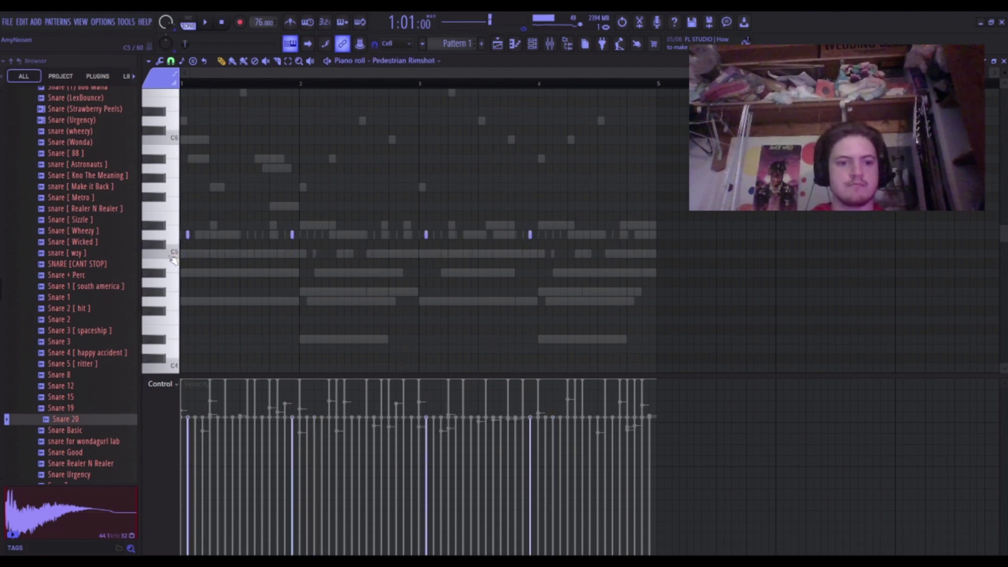
{"action": "key", "text": "space"}
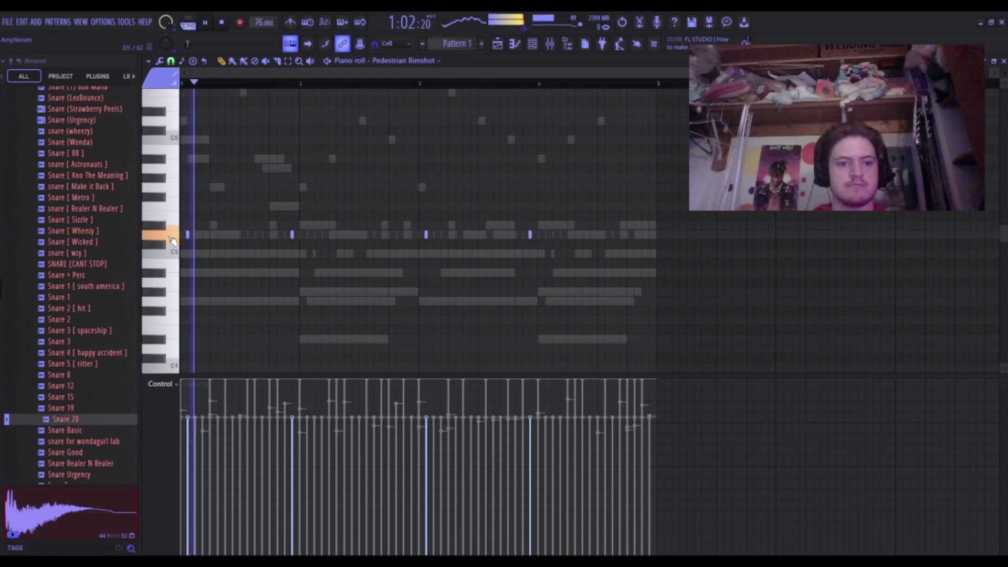
Raise the Pedestrian Rimshot mixer track's volume to 118% during playback.
{"action": "left_click", "coordinate": [549, 45]}
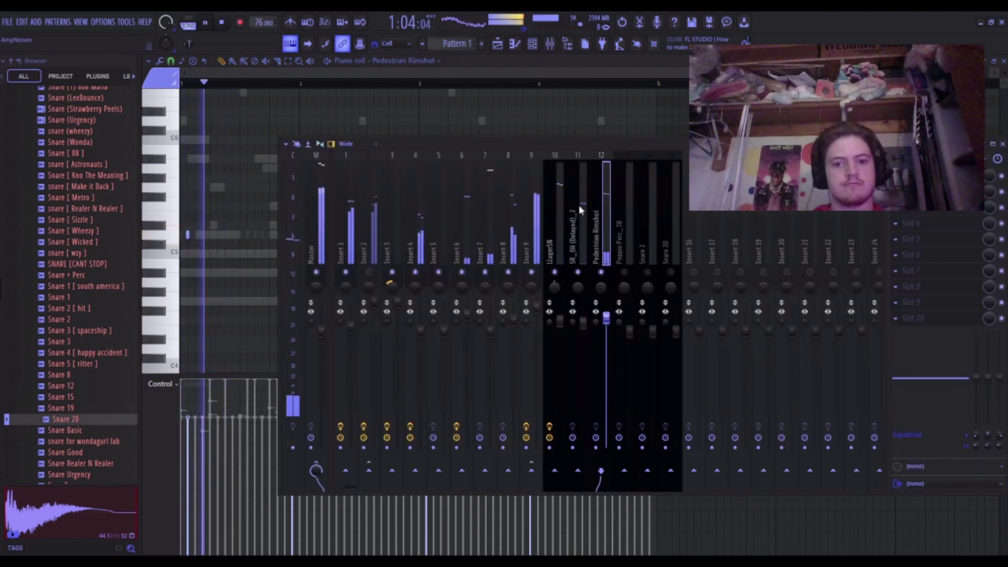
{"action": "key", "text": "space"}
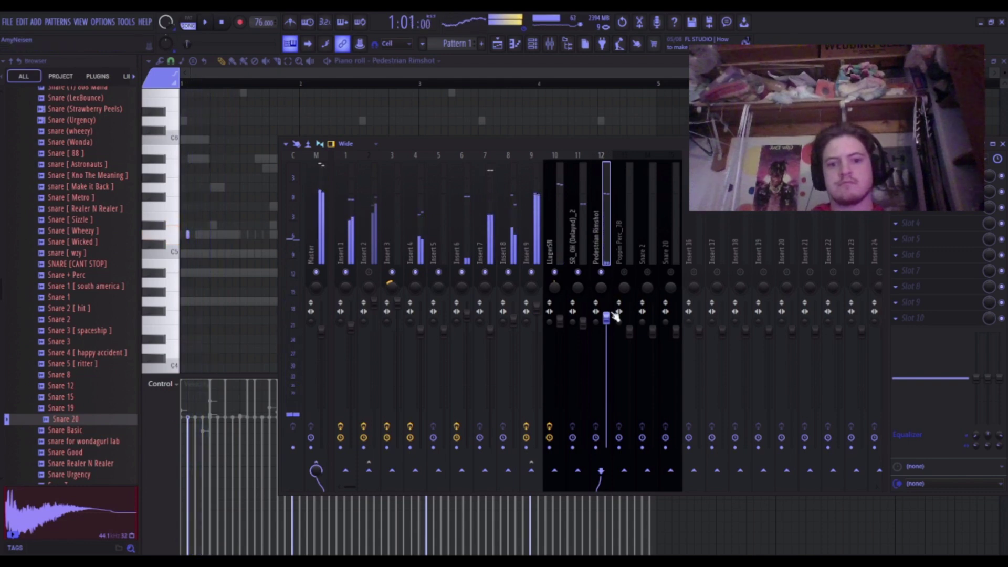
{"action": "key", "text": "space"}
{"action": "left_click_drag", "start_coordinate": [606, 320], "coordinate": [607, 313]}
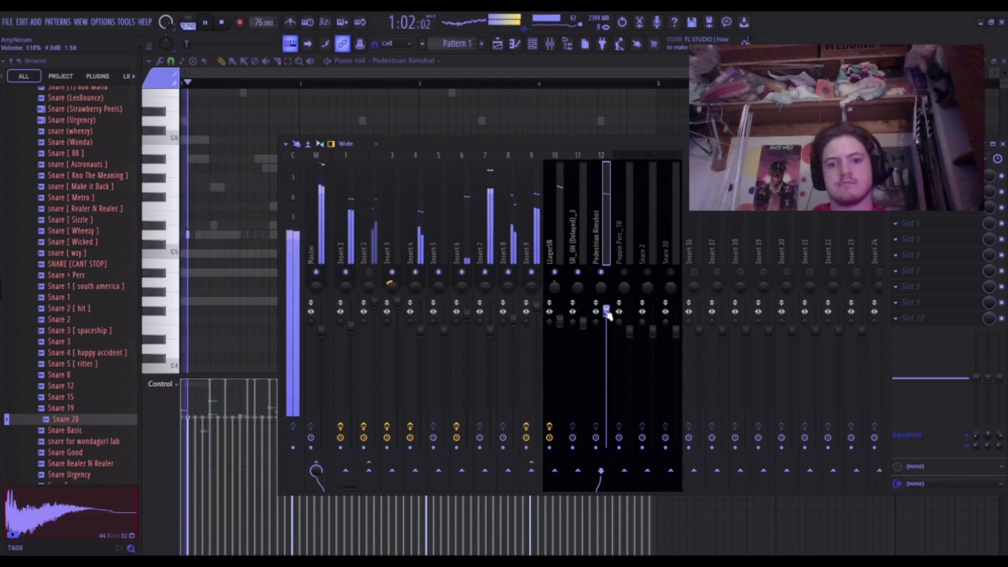
Bring Poppin Perc_78 into the mix and add ValhallaSupermassive to its first effect slot with a reduced mix level.
{"action": "left_click", "coordinate": [624, 271]}
{"action": "left_click", "coordinate": [619, 212]}
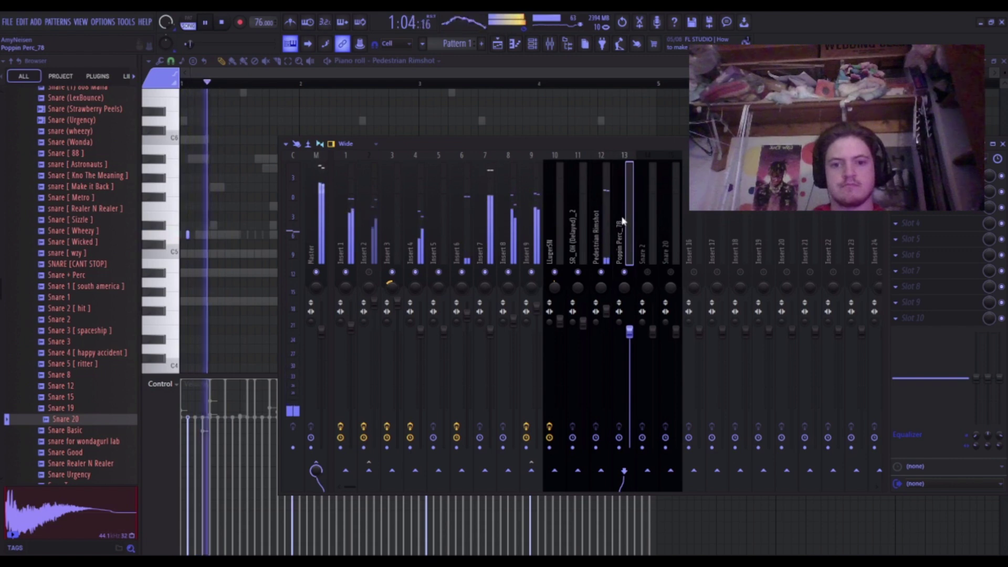
{"action": "left_click", "coordinate": [538, 47]}
{"action": "left_click", "coordinate": [538, 47]}
{"action": "key", "text": "space"}
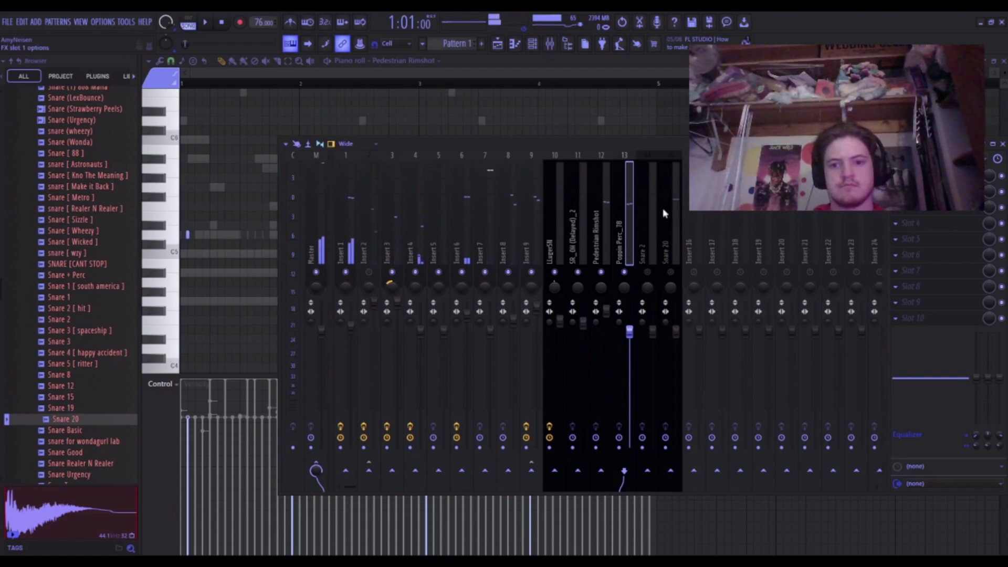
{"action": "left_click", "coordinate": [607, 194]}
{"action": "key", "text": "space"}
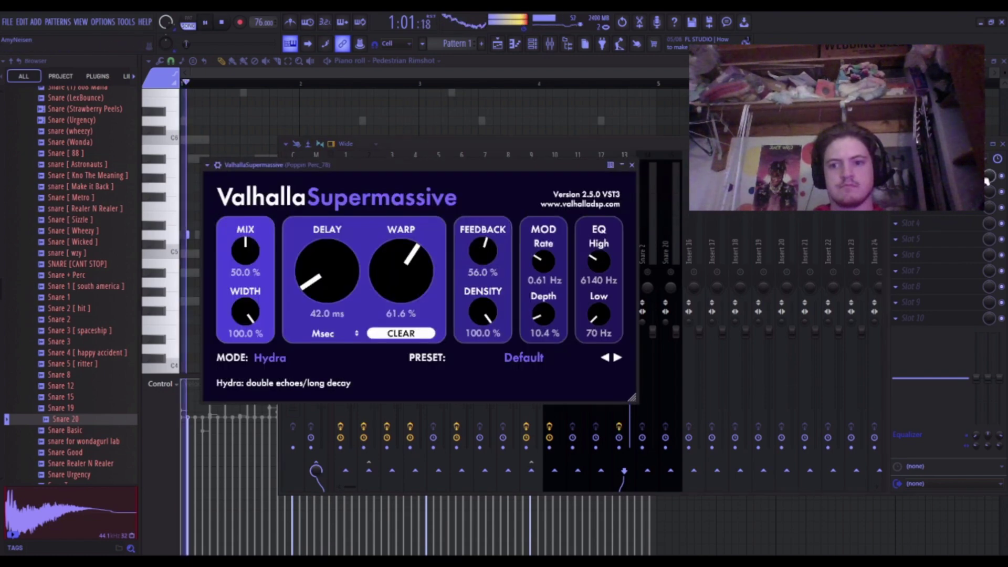
{"action": "left_click_drag", "start_coordinate": [988, 176], "coordinate": [988, 206]}
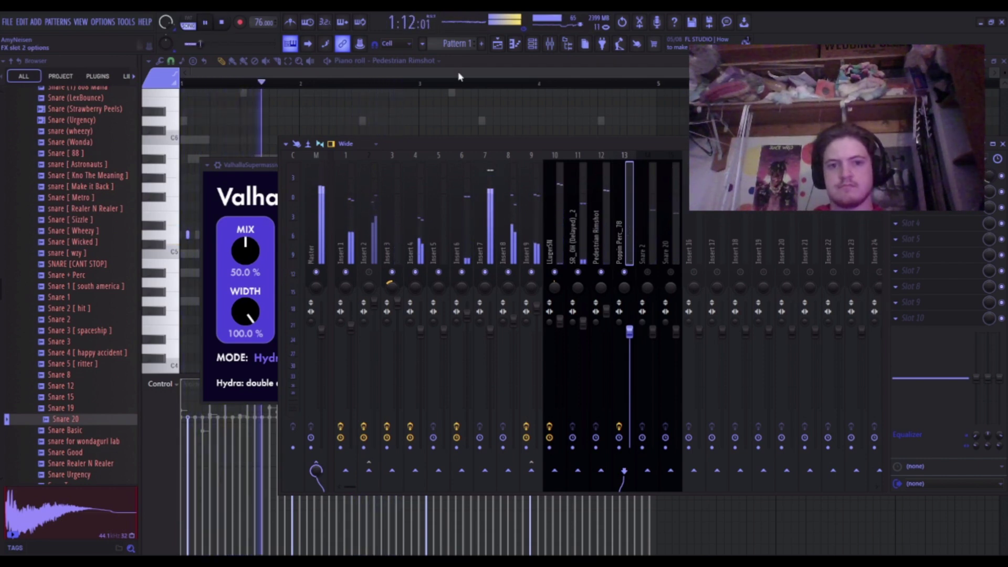
Increase the stereo delay in the precomputed effects of Poppin Perc_78's sampler, check it in playback and close the sampler.
{"action": "left_click", "coordinate": [499, 71]}
{"action": "key", "text": "F6"}
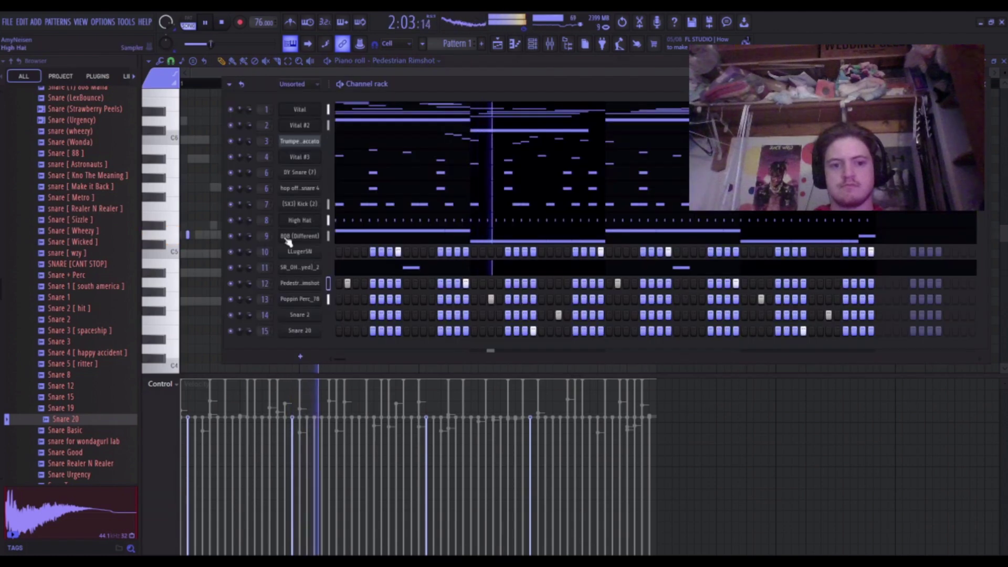
{"action": "left_click", "coordinate": [304, 309]}
{"action": "key", "text": "space"}
{"action": "left_click", "coordinate": [329, 208]}
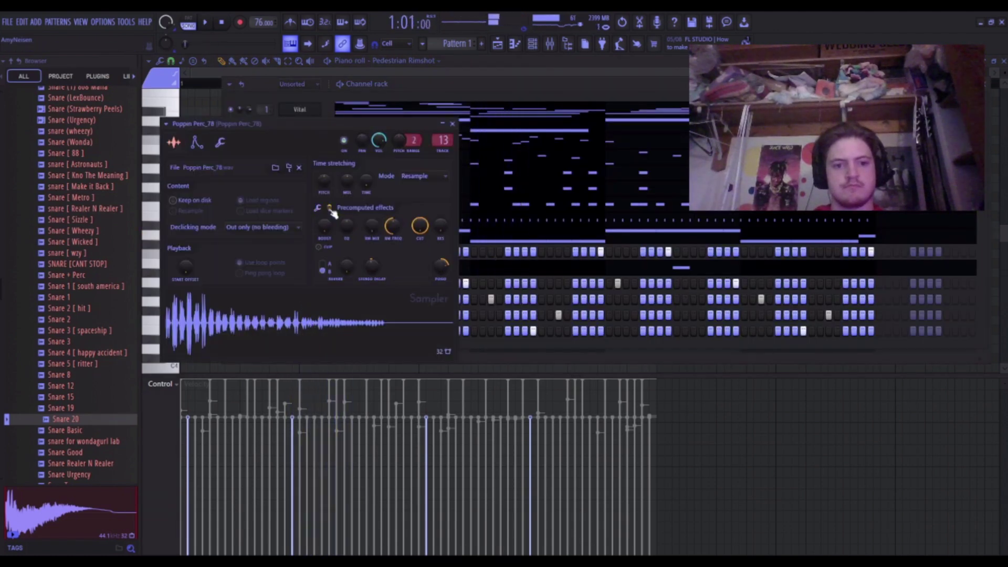
{"action": "left_click_drag", "start_coordinate": [382, 273], "coordinate": [374, 265]}
{"action": "key", "text": "space"}
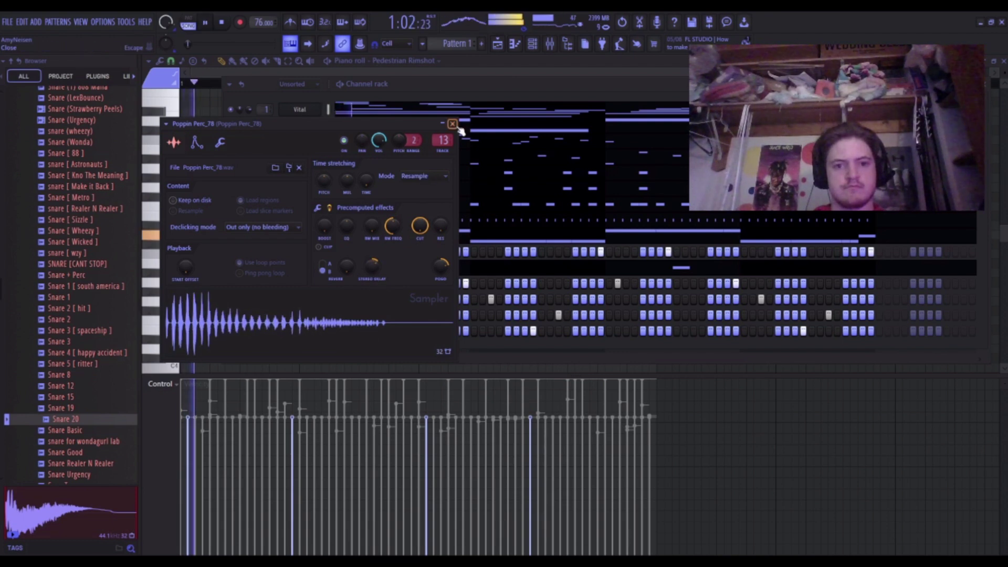
{"action": "left_click", "coordinate": [452, 124]}
Raise the mixer volumes of Poppin Perc_78 and Insert 6 slightly while the beat plays.
{"action": "left_click", "coordinate": [549, 43]}
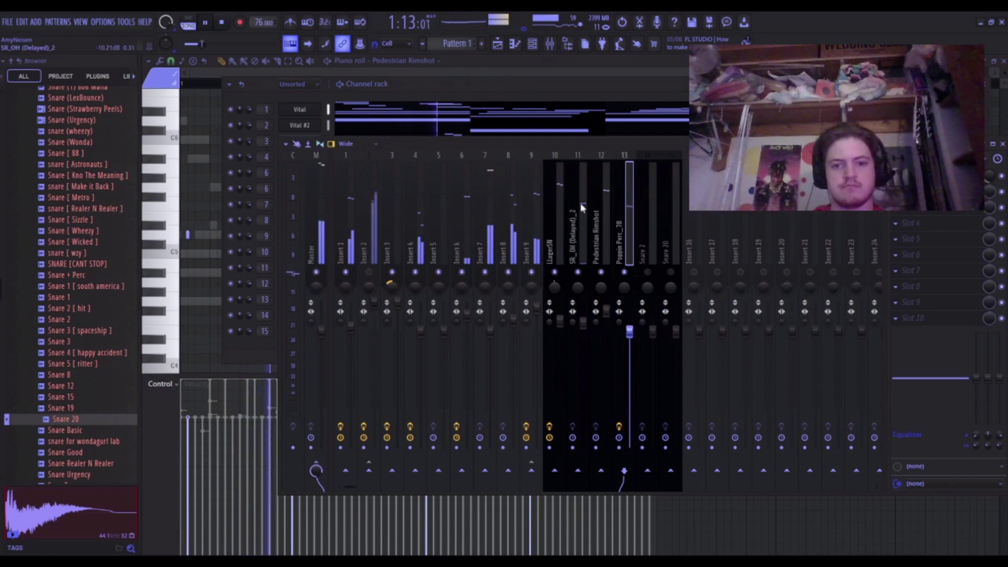
{"action": "left_click_drag", "start_coordinate": [629, 332], "coordinate": [628, 320]}
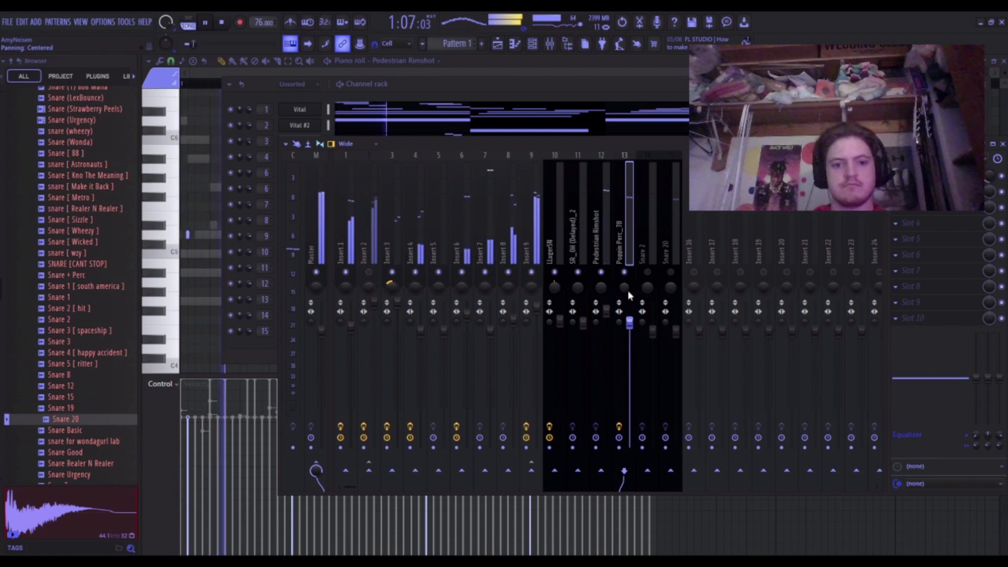
{"action": "left_click_drag", "start_coordinate": [467, 327], "coordinate": [473, 318]}
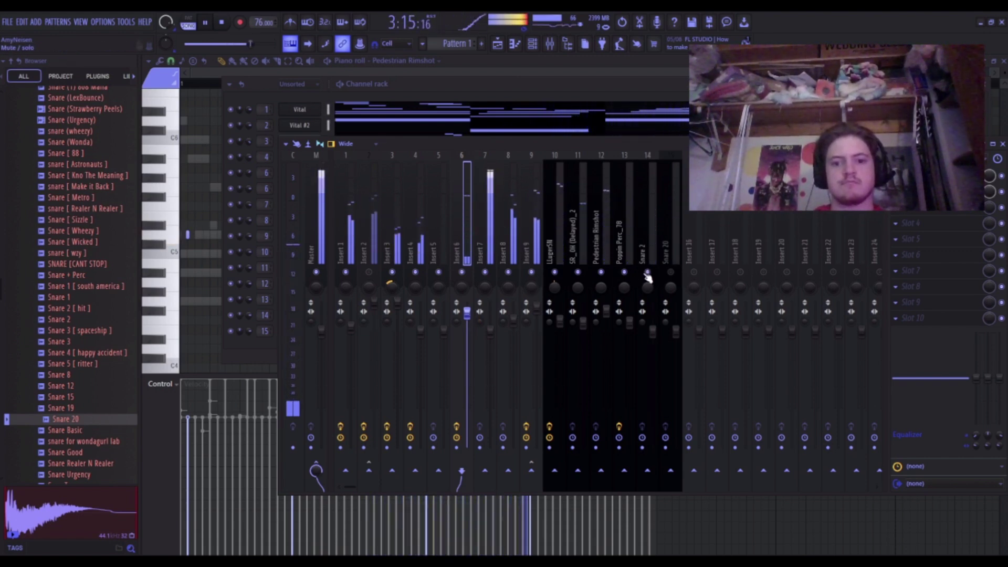
Solo the Snare 2 mixer track to hear it alone, stop playback and select its channel in the channel rack.
{"action": "left_click", "coordinate": [651, 265]}
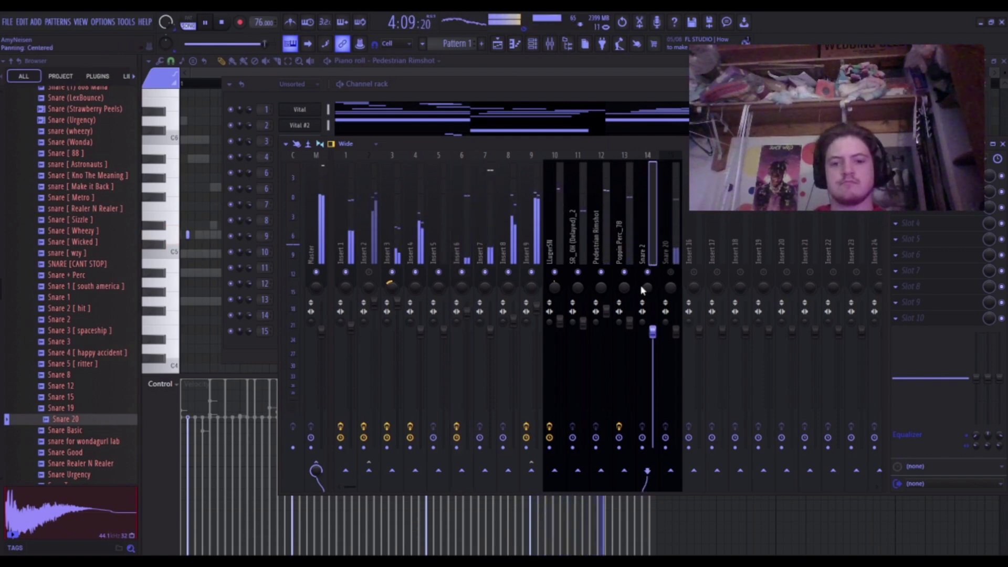
{"action": "right_click", "coordinate": [647, 273]}
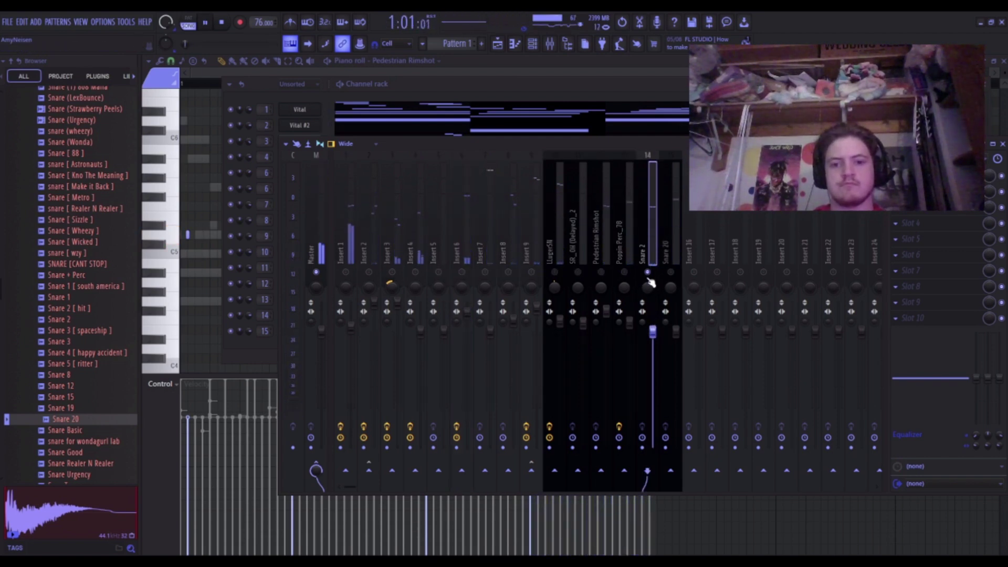
{"action": "left_click", "coordinate": [540, 48]}
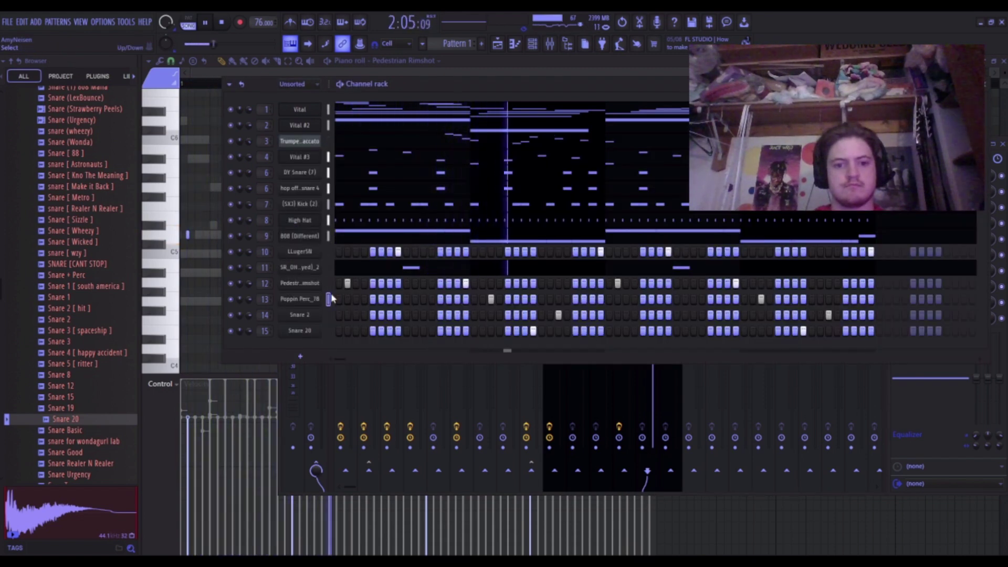
{"action": "key", "text": "space"}
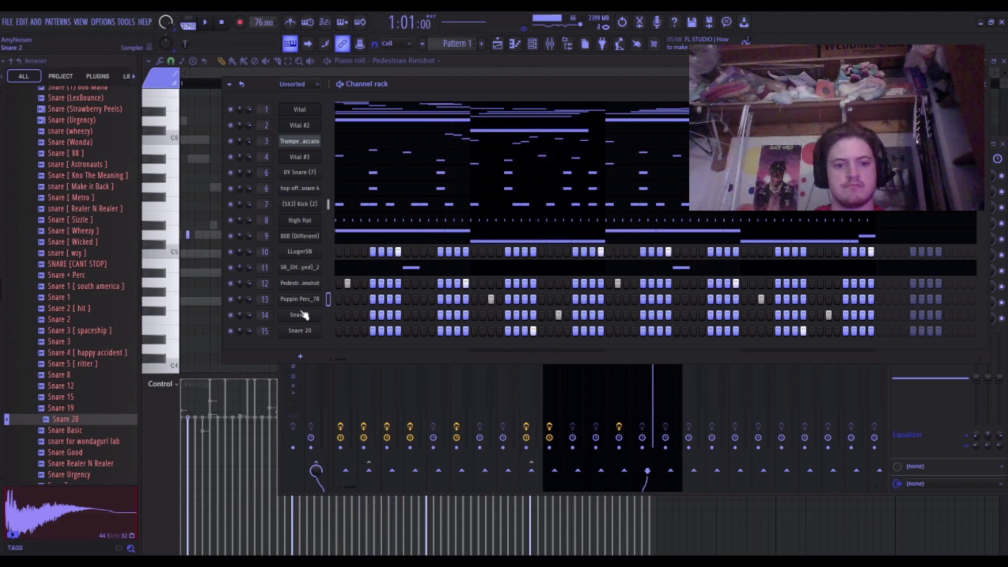
{"action": "left_click", "coordinate": [303, 314]}
Audition replacement snare samples in the browser, from SNR4 through Sound (28) to Southside Snare (7).
{"action": "scroll", "coordinate": [82, 419], "scroll_direction": "up", "scroll_amount": 1}
{"action": "left_click", "coordinate": [66, 466]}
{"action": "scroll", "coordinate": [69, 470], "scroll_direction": "down", "scroll_amount": 5}
{"action": "left_click", "coordinate": [75, 316]}
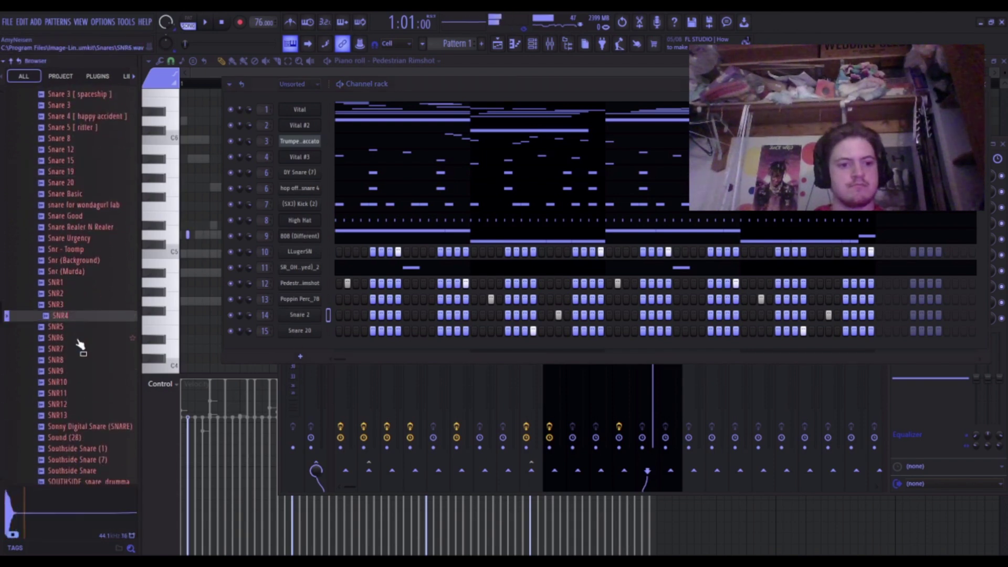
{"action": "left_click", "coordinate": [78, 349]}
{"action": "left_click", "coordinate": [78, 371]}
{"action": "left_click", "coordinate": [79, 394]}
{"action": "left_click", "coordinate": [79, 415]}
{"action": "left_click", "coordinate": [78, 426]}
{"action": "left_click", "coordinate": [77, 438]}
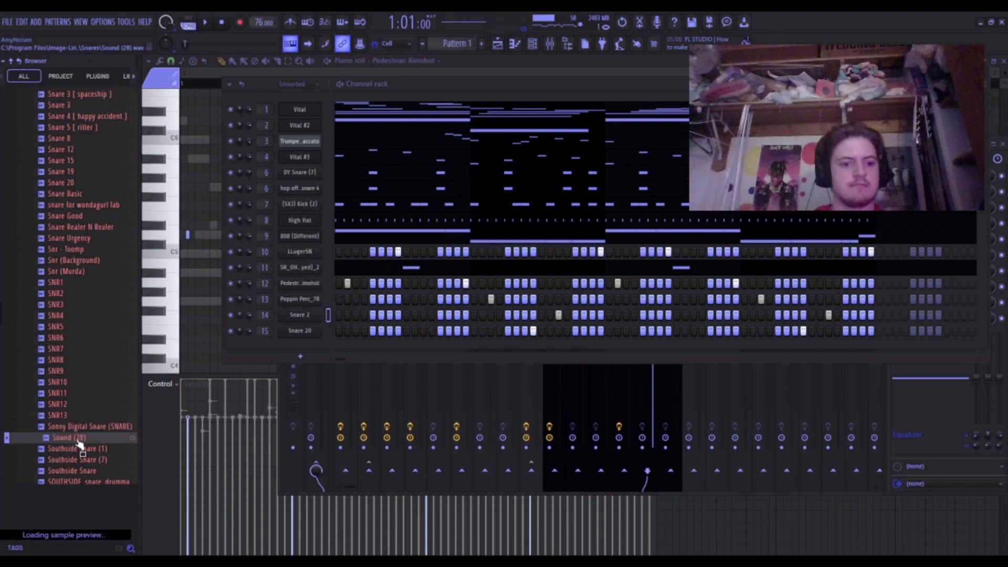
{"action": "left_click", "coordinate": [78, 448]}
{"action": "left_click", "coordinate": [79, 460]}
{"action": "left_click", "coordinate": [77, 440]}
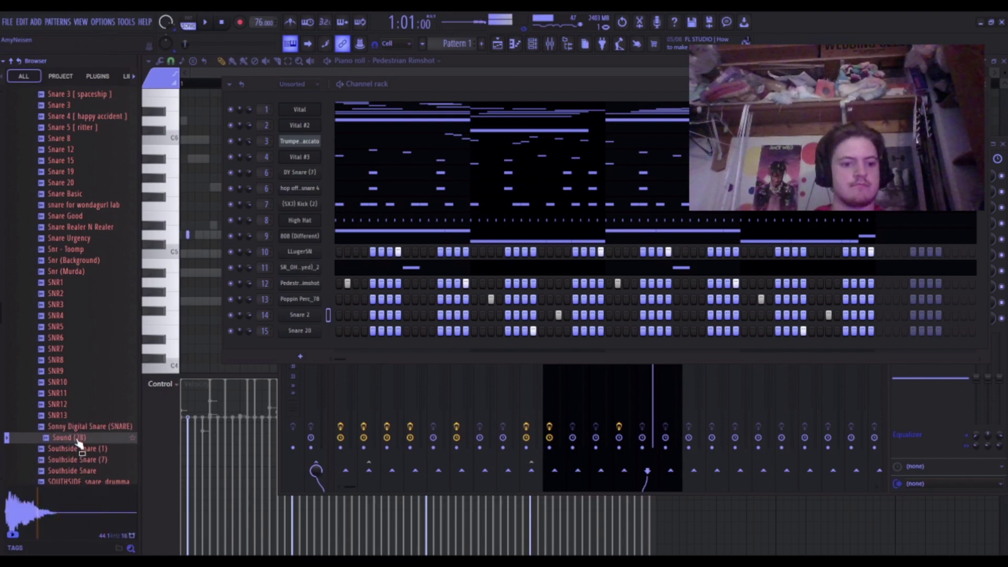
{"action": "left_click", "coordinate": [80, 460]}
Replace the Snare 2 channel's sample with Southside Snare (7), preview it in the sampler and close the sampler.
{"action": "left_click_drag", "start_coordinate": [79, 463], "coordinate": [84, 465]}
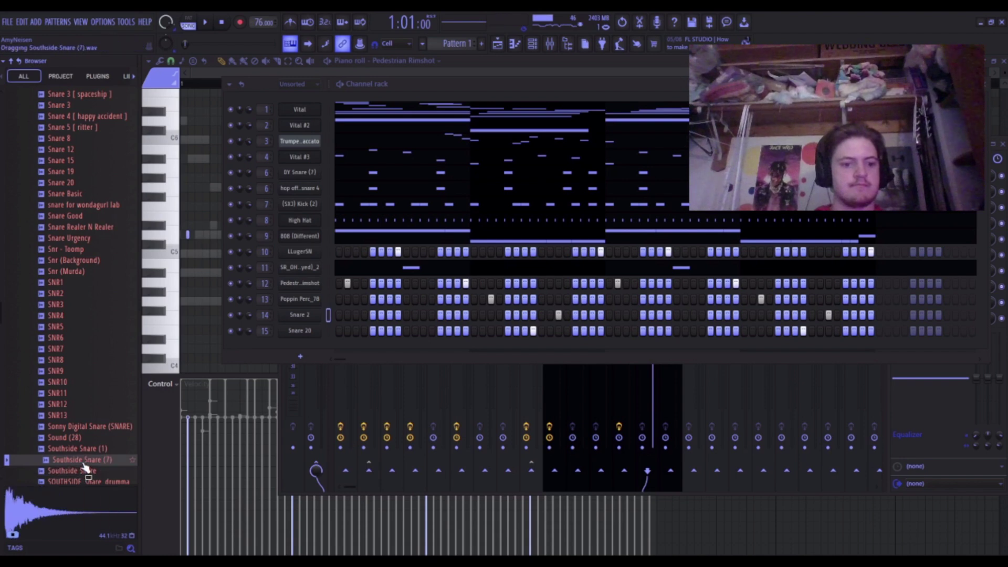
{"action": "left_click", "coordinate": [310, 321]}
{"action": "left_click", "coordinate": [210, 156]}
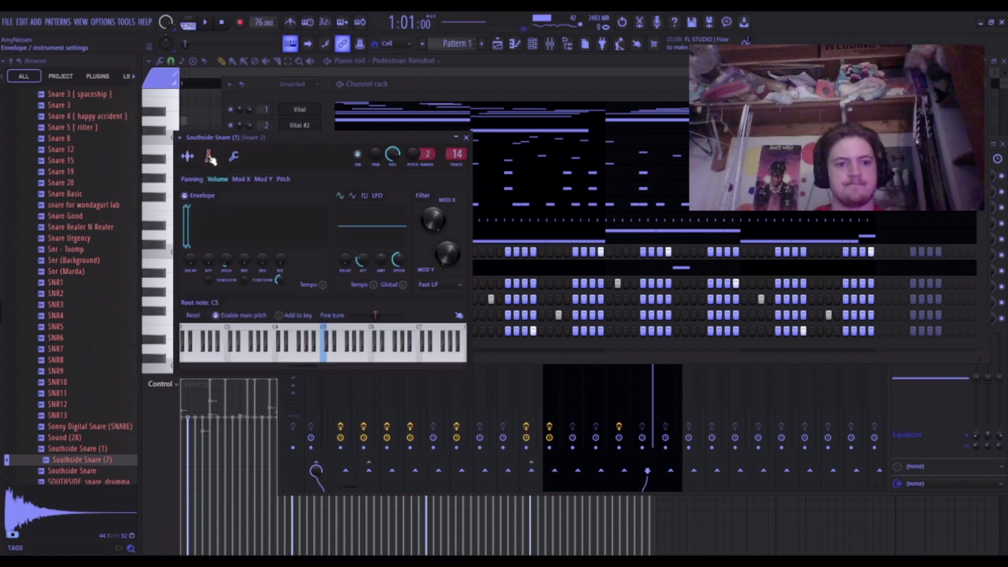
{"action": "left_click", "coordinate": [187, 156]}
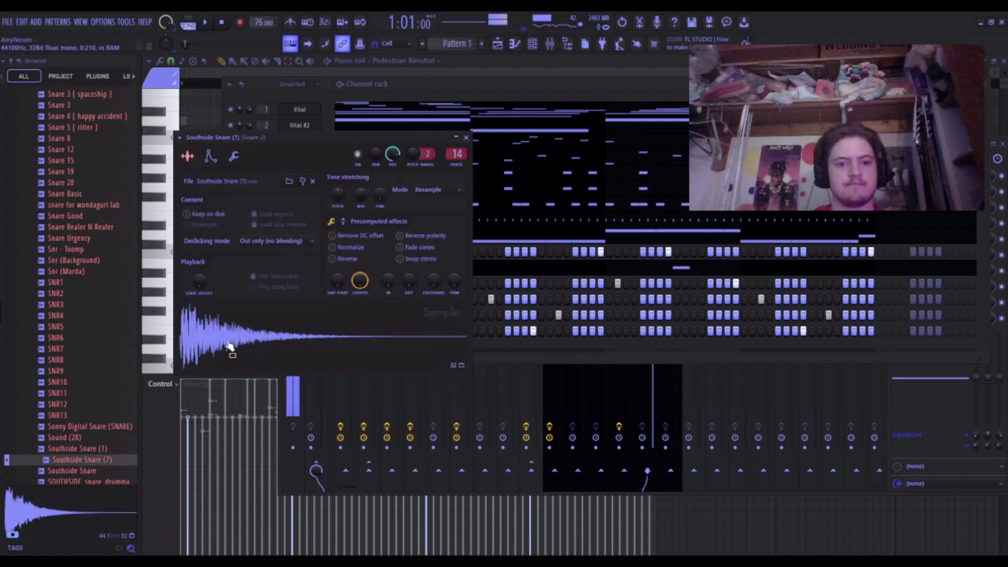
{"action": "left_click", "coordinate": [465, 138]}
Release the Snare 2 solo with Snare 20 active in the full mix, and mute Insert 2.
{"action": "key", "text": "F9"}
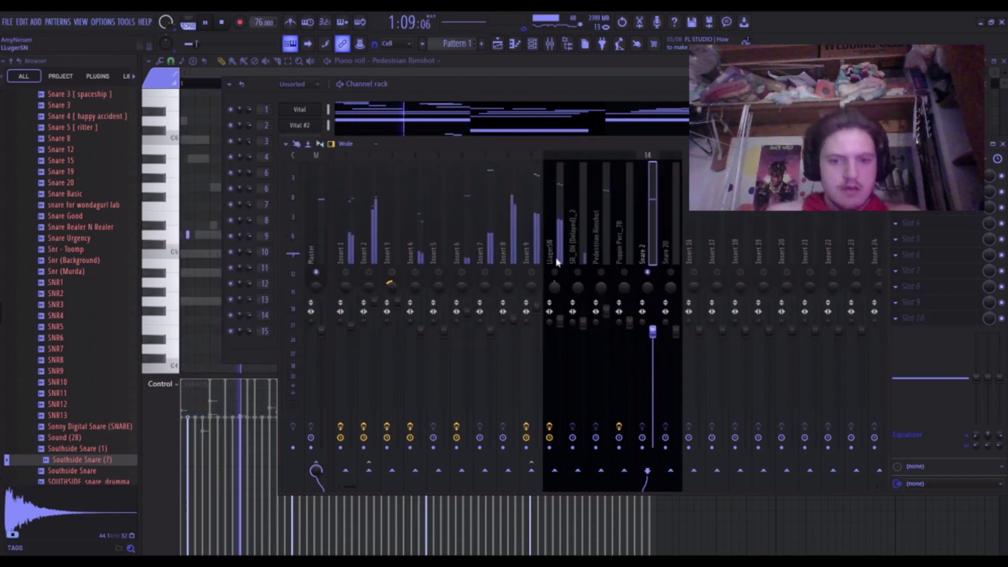
{"action": "left_click", "coordinate": [668, 218]}
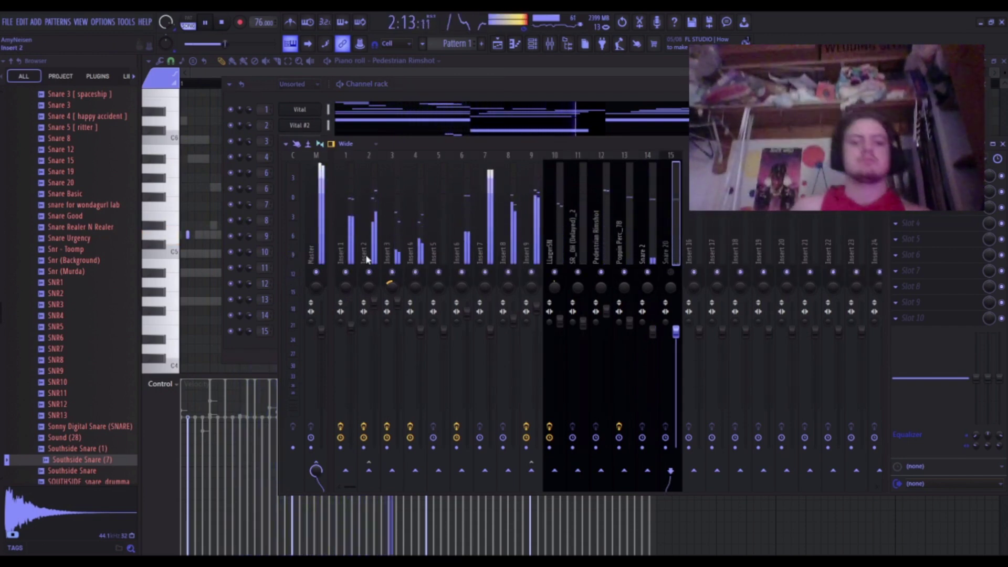
{"action": "left_click", "coordinate": [369, 274]}
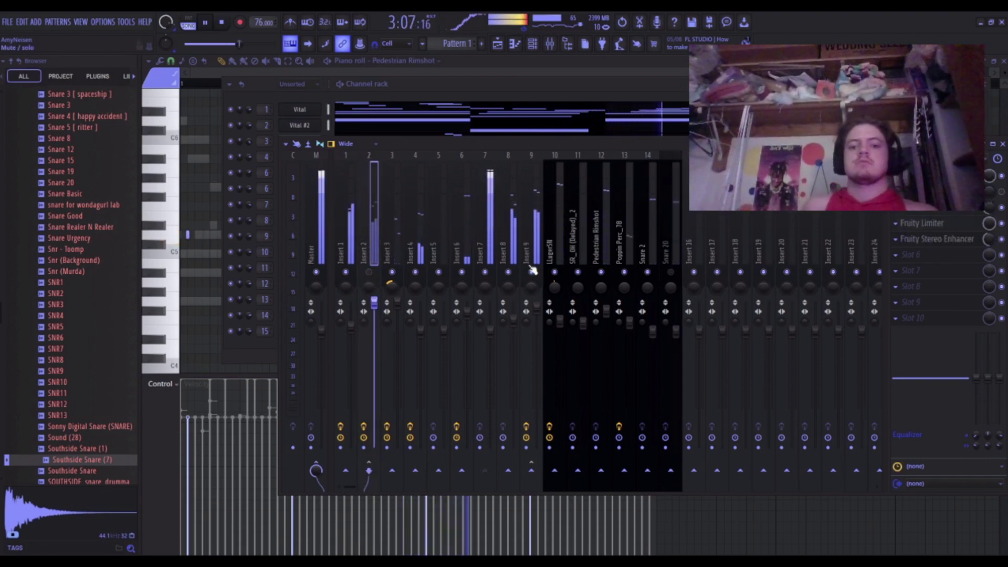
Restart playback and set the Snare 2 mixer track's volume to 108%.
{"action": "left_click", "coordinate": [642, 234]}
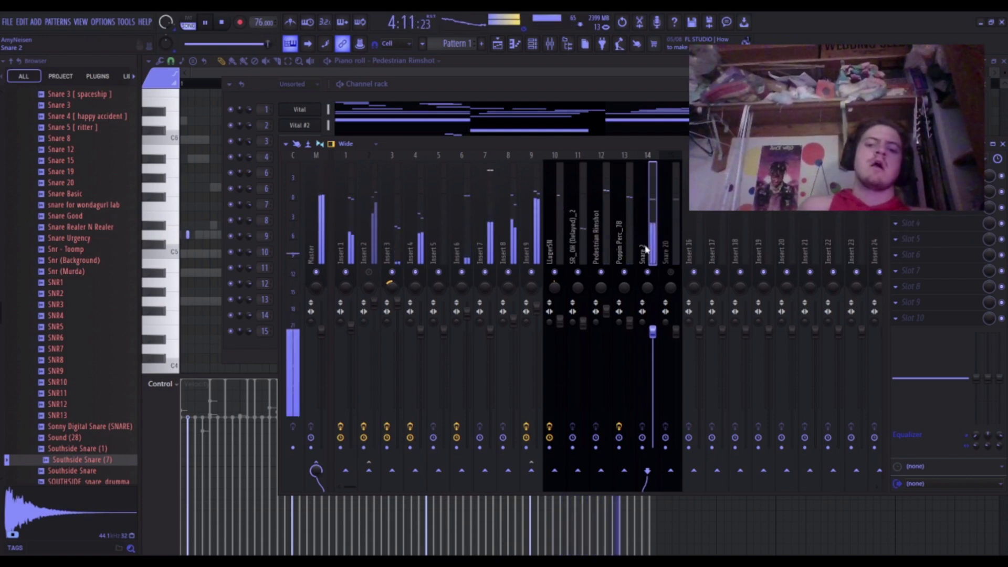
{"action": "key", "text": "space"}
{"action": "key", "text": "space"}
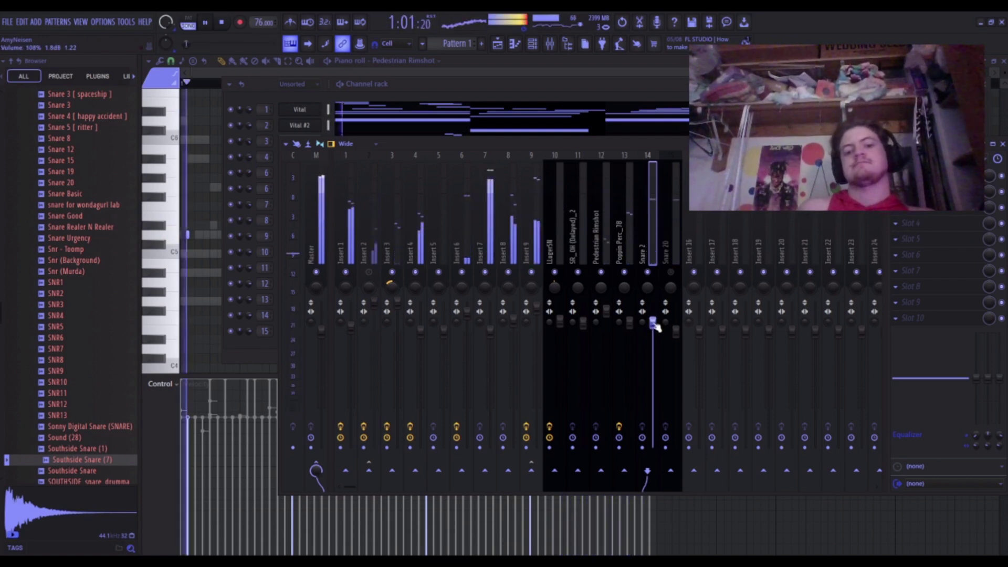
Stop playback and delete the Snare 20 channel from the channel rack.
{"action": "left_click", "coordinate": [670, 257]}
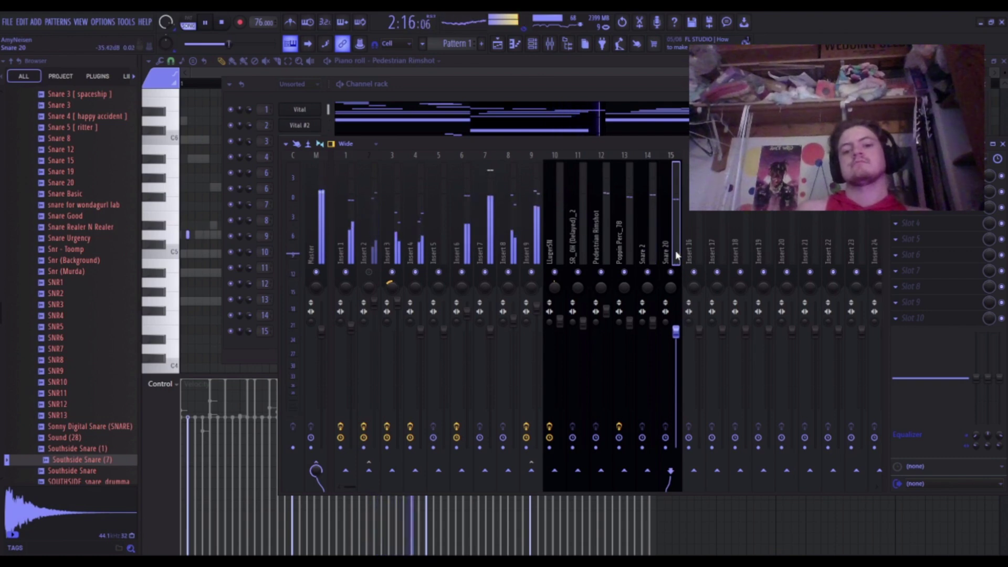
{"action": "left_click", "coordinate": [532, 44]}
{"action": "key", "text": "space"}
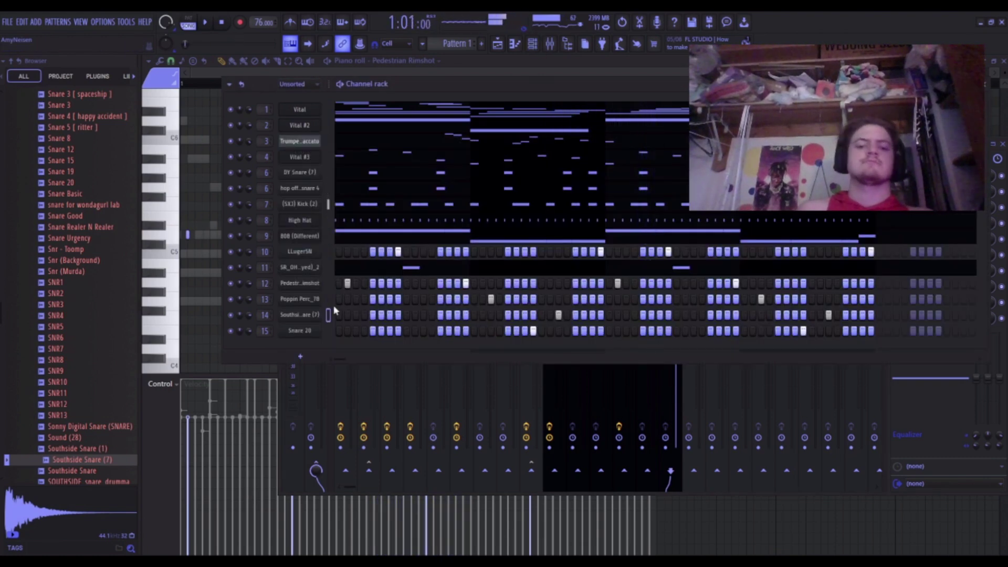
{"action": "left_click", "coordinate": [297, 330]}
{"action": "left_click", "coordinate": [479, 151]}
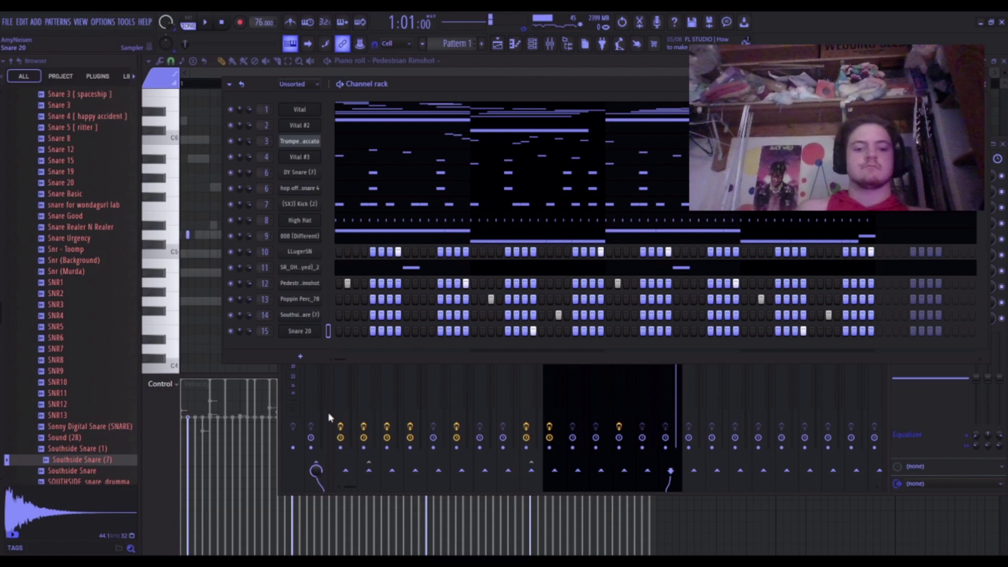
{"action": "left_click", "coordinate": [487, 313]}
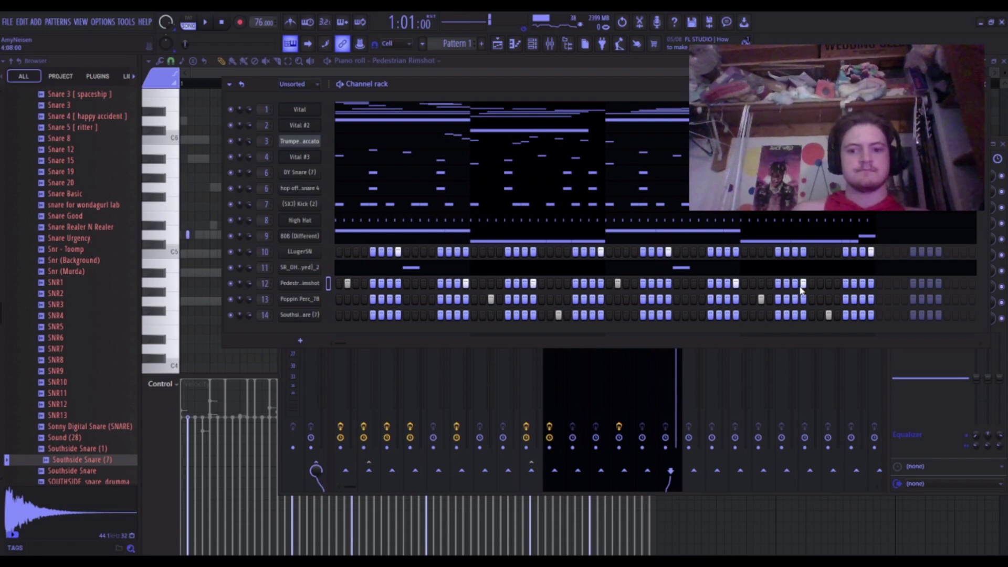
Listen to the full mix with the mixer open and stop playback.
{"action": "key", "text": "space"}
{"action": "left_click", "coordinate": [293, 481]}
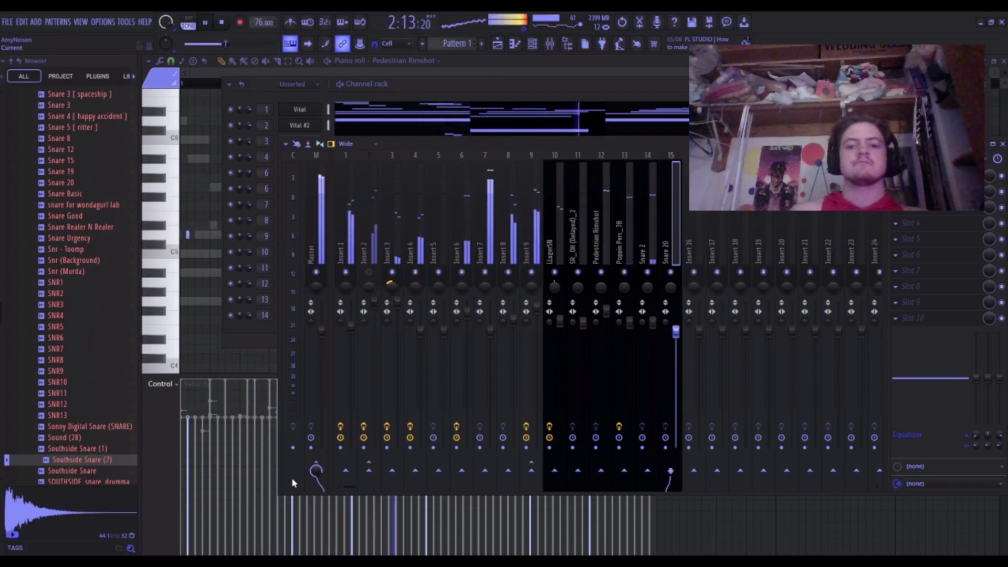
{"action": "key", "text": "space"}
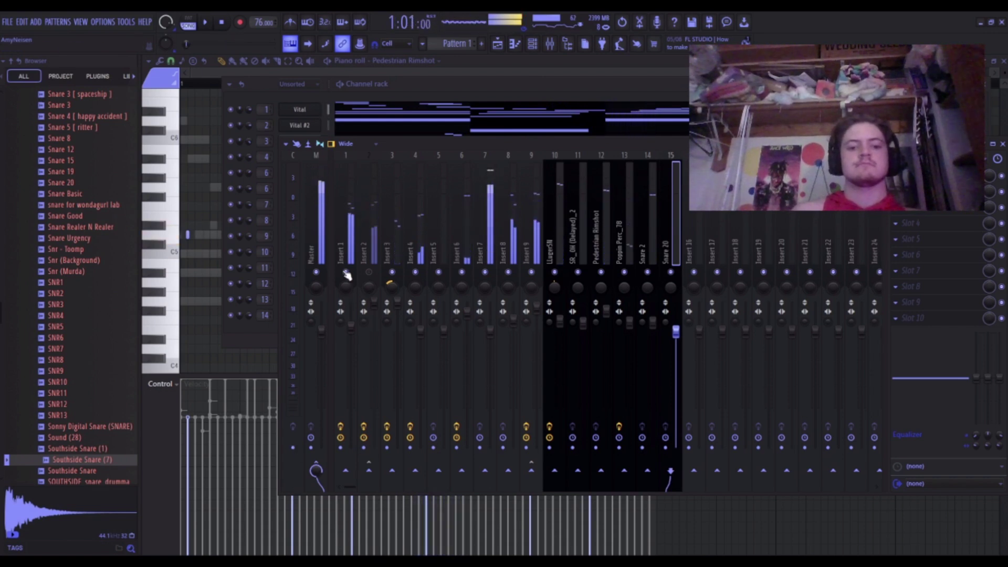
Restart playback with only Inserts 6 and 8 audible and adjust the effect mix level on Insert 6 to about 13%.
{"action": "key", "text": "space"}
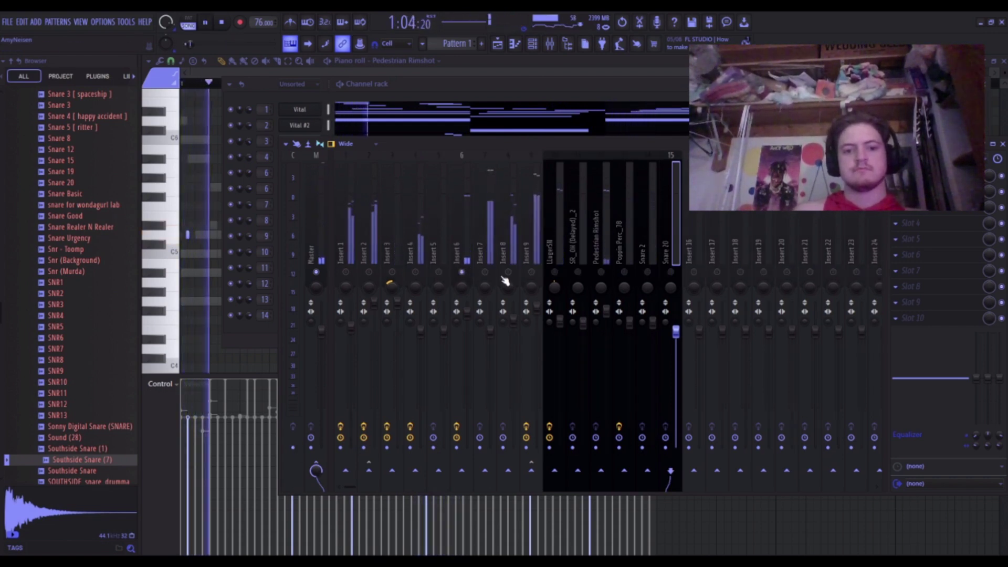
{"action": "left_click", "coordinate": [506, 241]}
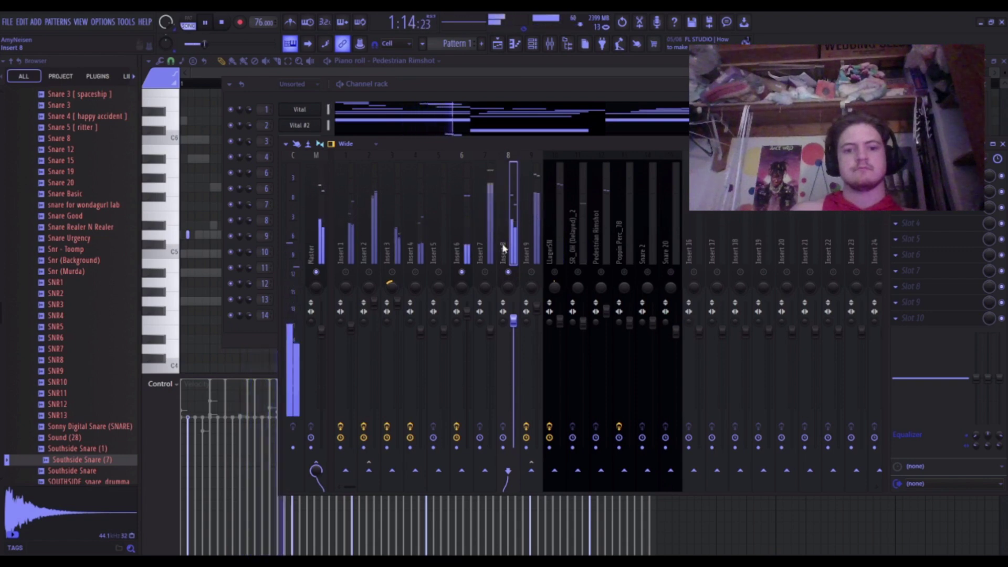
{"action": "left_click", "coordinate": [471, 253]}
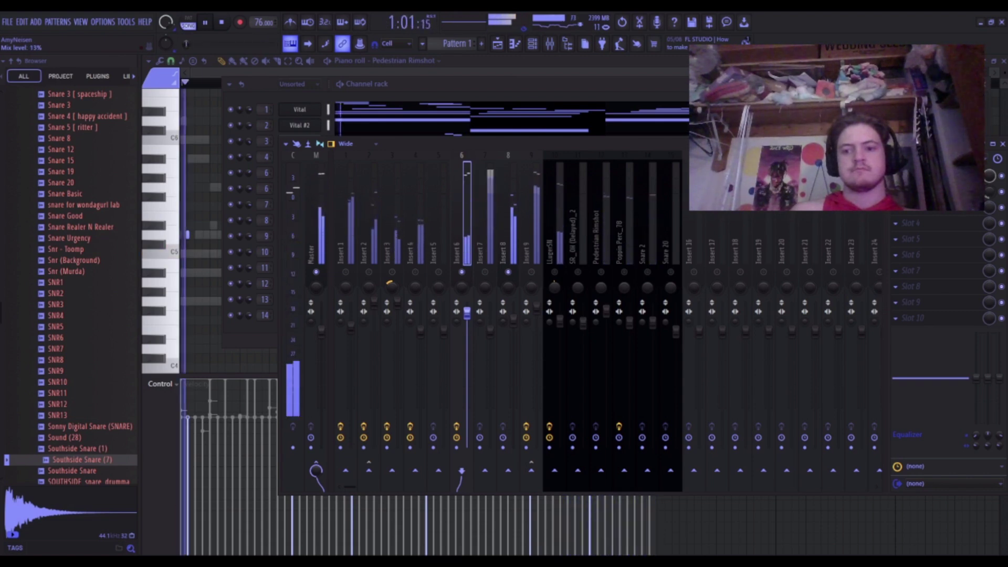
{"action": "left_click_drag", "start_coordinate": [989, 191], "coordinate": [989, 175]}
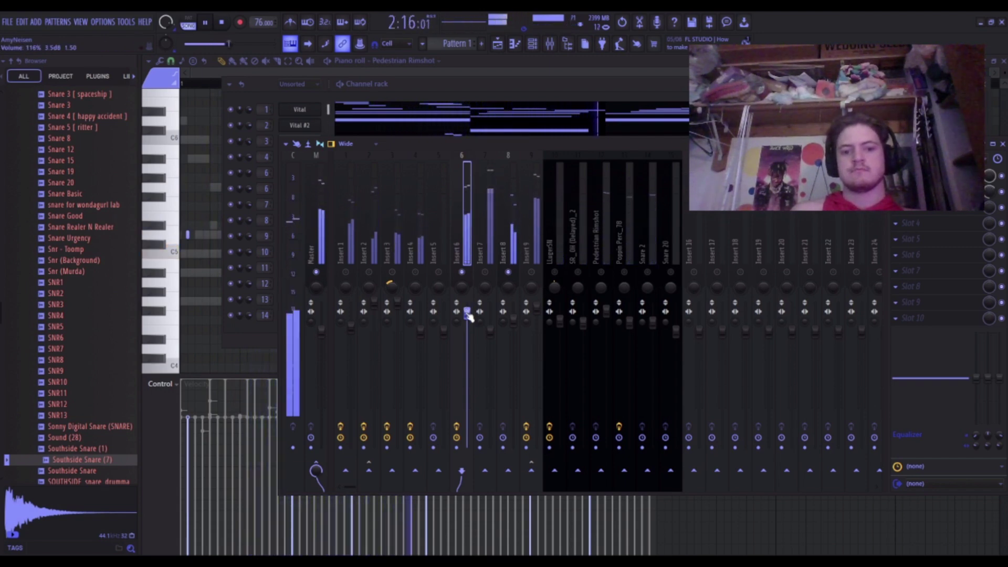
Load Fruity parametric EQ 2 in an effect slot of Insert 8.
{"action": "left_click", "coordinate": [507, 289]}
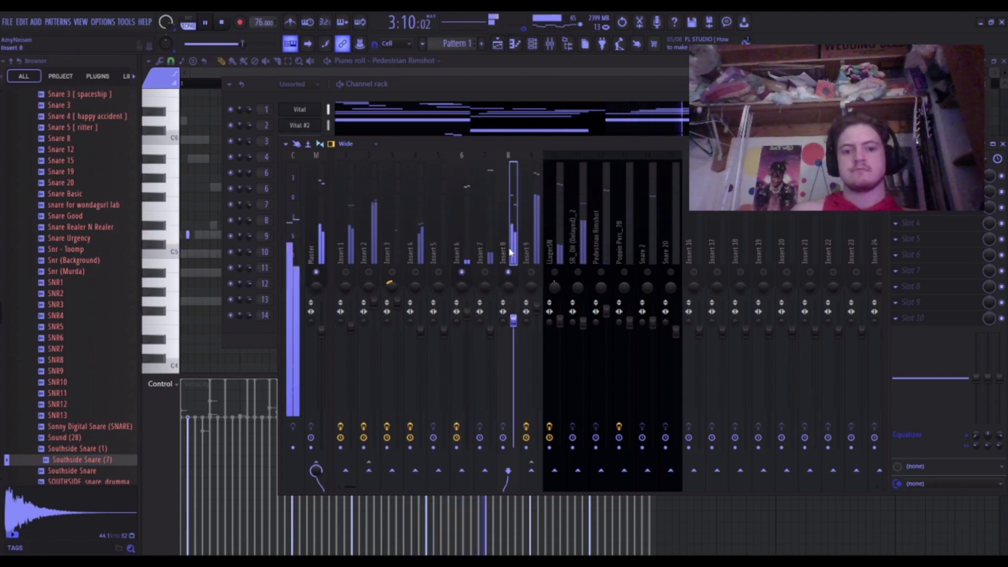
{"action": "left_click", "coordinate": [598, 503]}
{"action": "left_click", "coordinate": [621, 22]}
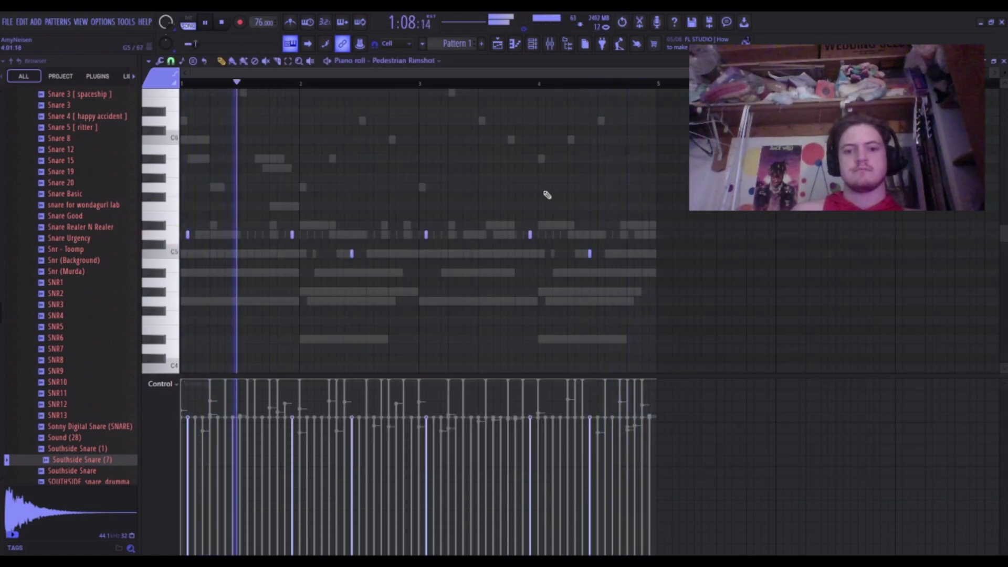
Undo the stray note-velocity edit in the piano roll and bring the mixer back up.
{"action": "key", "text": "ctrl+z"}
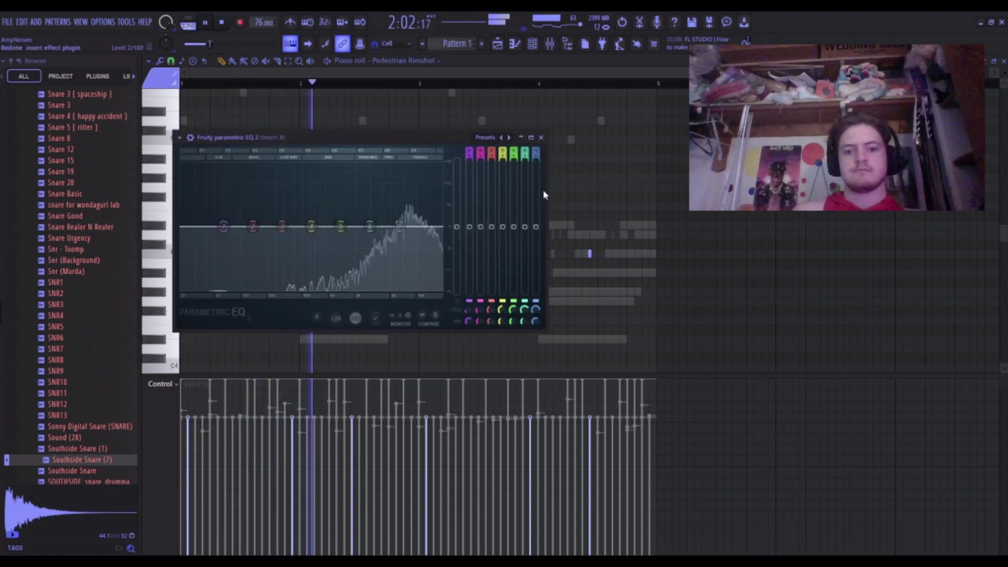
{"action": "key", "text": "ctrl+z"}
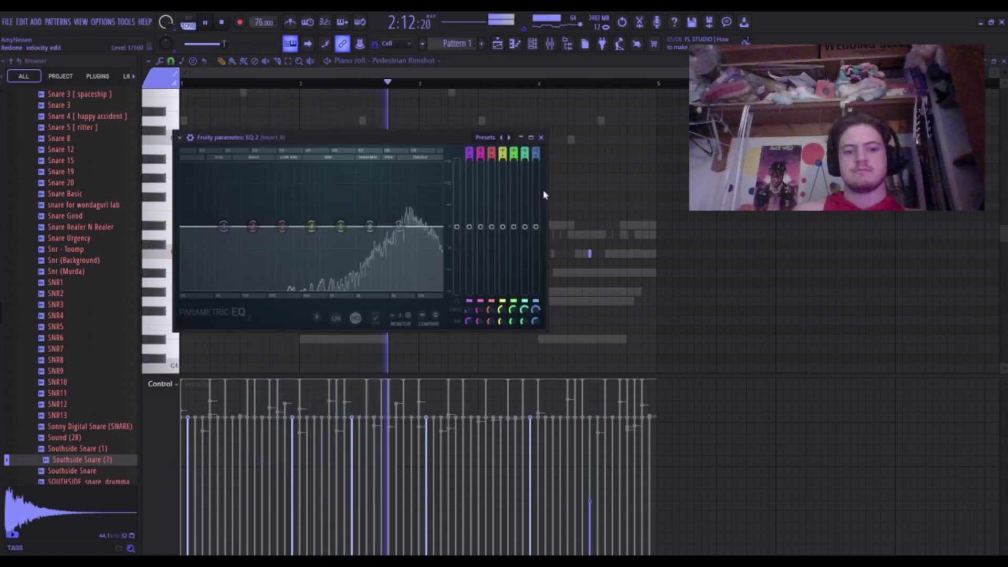
{"action": "key", "text": "ctrl+z"}
{"action": "left_click", "coordinate": [546, 49]}
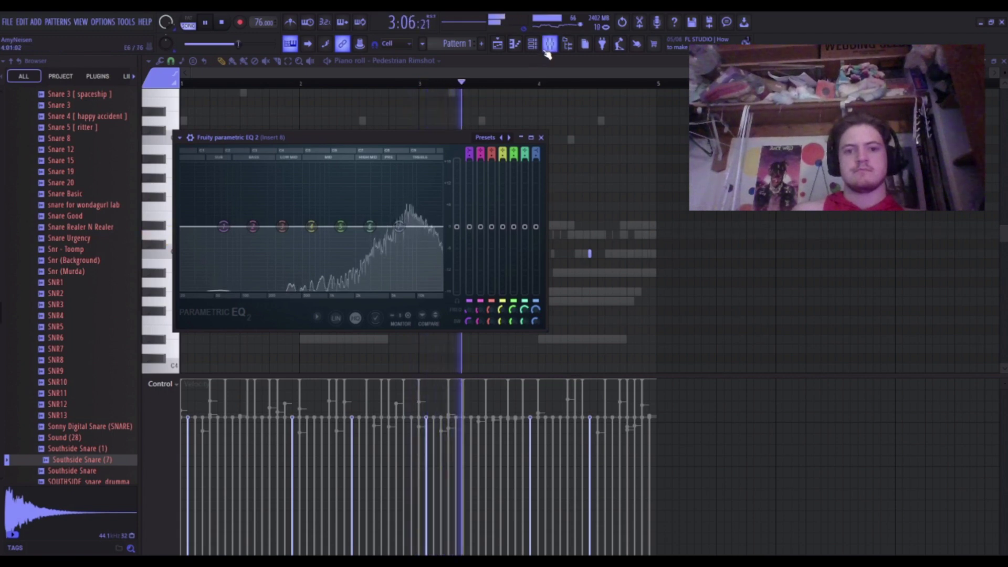
{"action": "left_click", "coordinate": [923, 176]}
{"action": "left_click", "coordinate": [923, 176]}
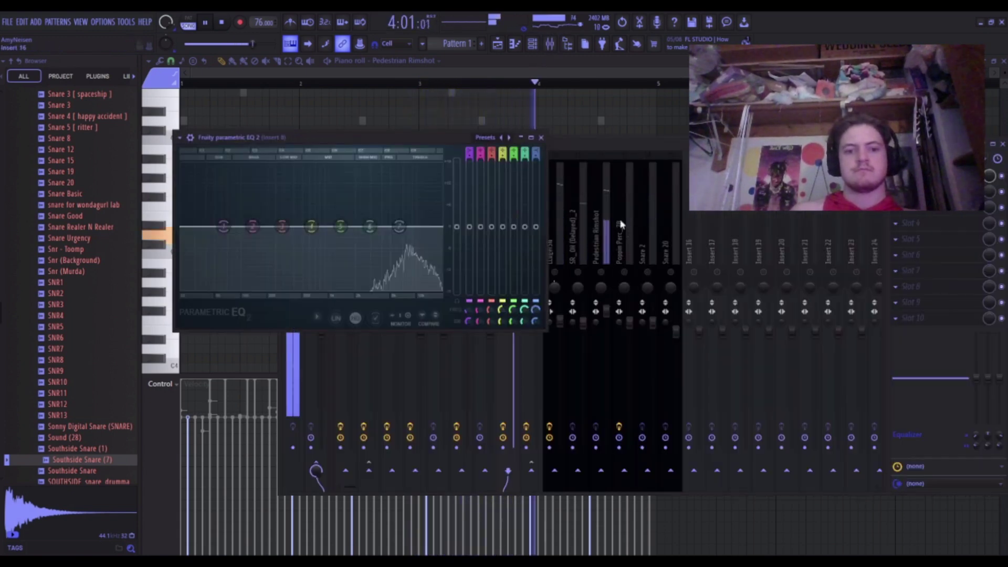
Boost the top band and steeply cut the lows with band 1 in Insert 8's parametric EQ, and close it.
{"action": "left_click_drag", "start_coordinate": [399, 226], "coordinate": [430, 177]}
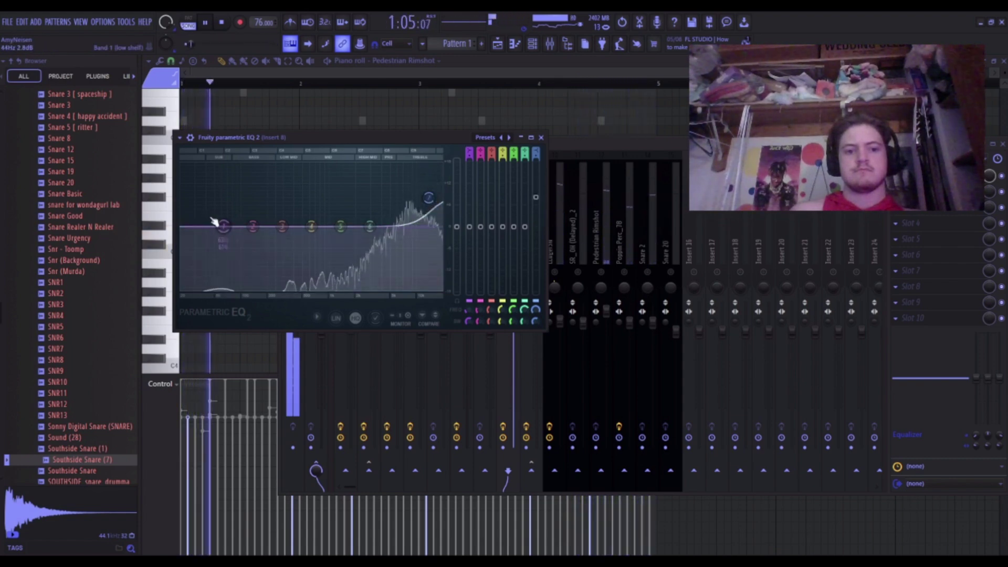
{"action": "left_click_drag", "start_coordinate": [223, 226], "coordinate": [361, 289]}
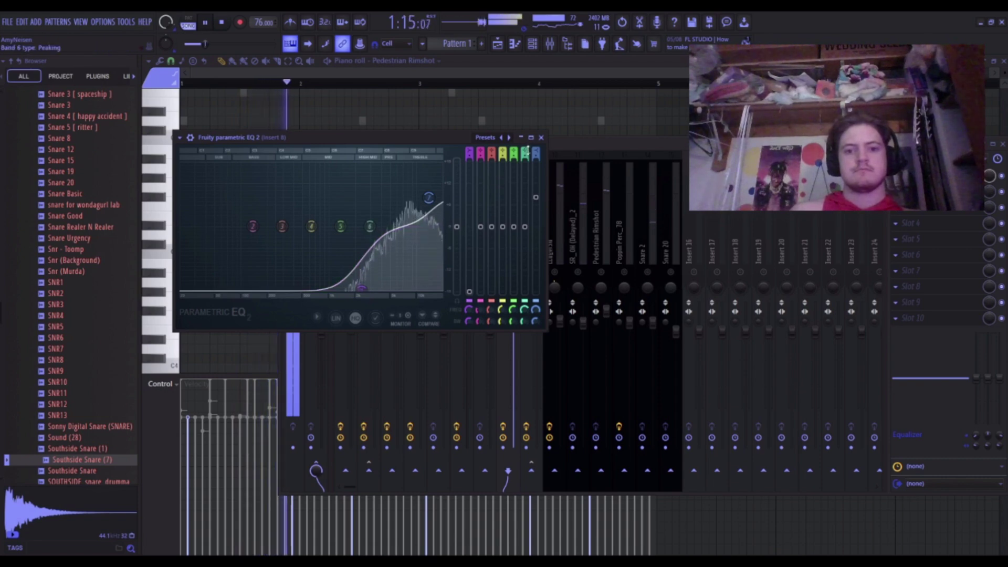
{"action": "left_click", "coordinate": [541, 138]}
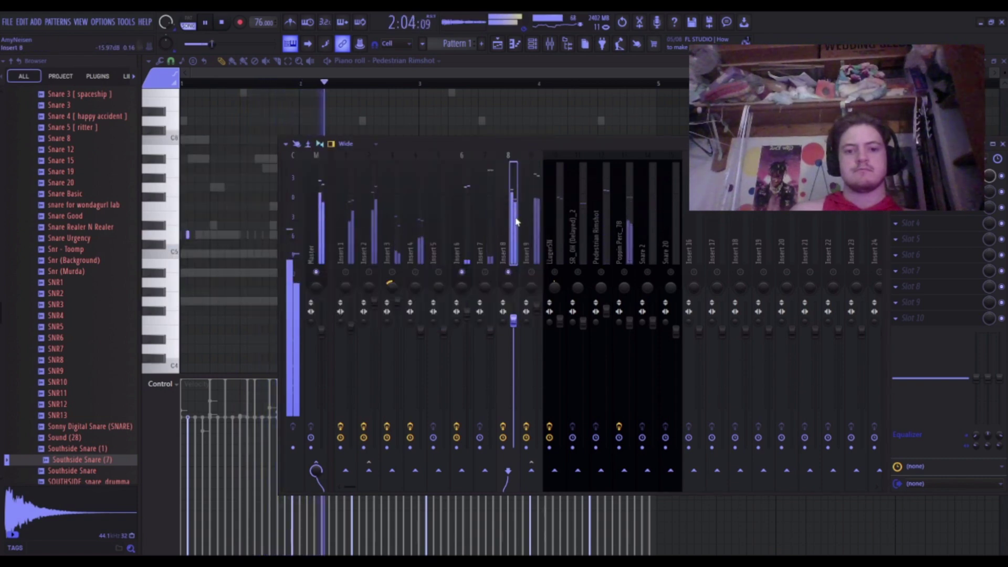
Bring Inserts 1, 3, 4 and 6 back in, and set Insert 8 to 23% right panning and 113% volume.
{"action": "left_click", "coordinate": [392, 272]}
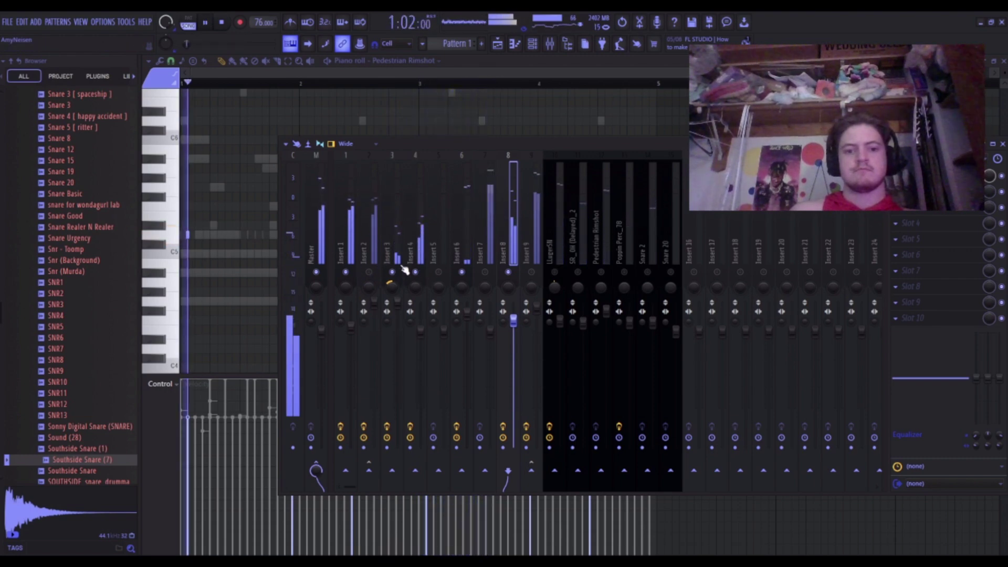
{"action": "left_click", "coordinate": [462, 271]}
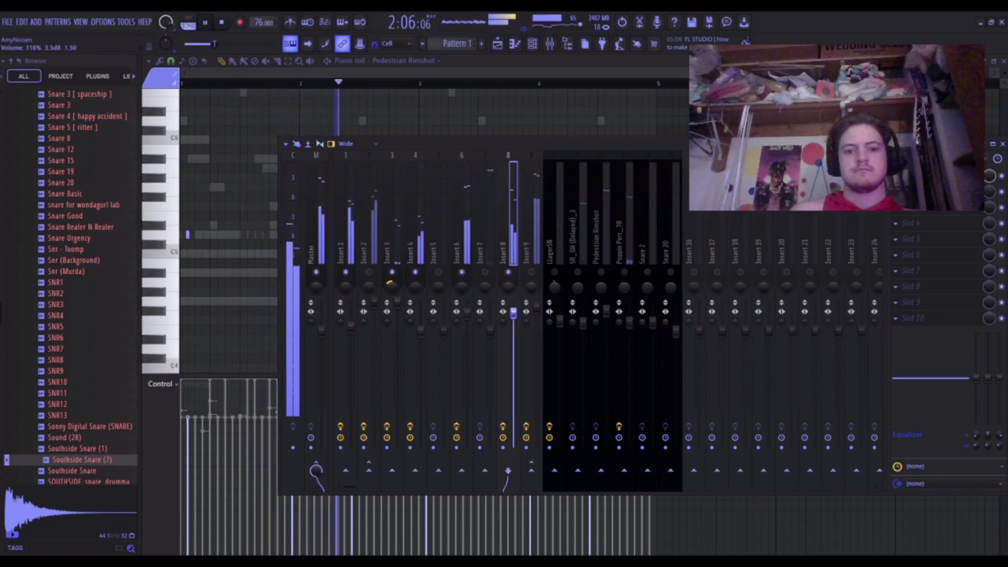
{"action": "left_click_drag", "start_coordinate": [513, 313], "coordinate": [508, 273]}
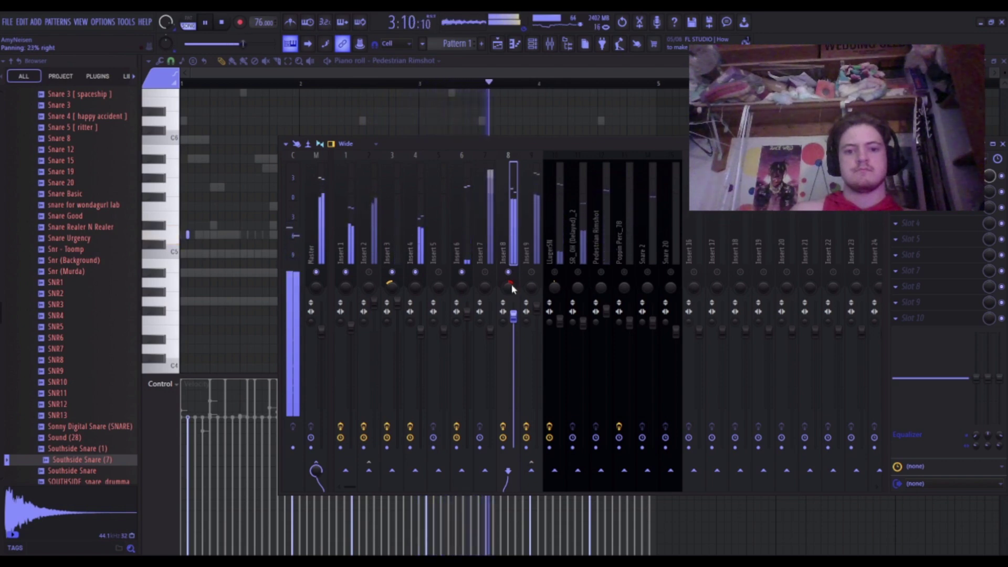
{"action": "left_click_drag", "start_coordinate": [514, 318], "coordinate": [514, 321]}
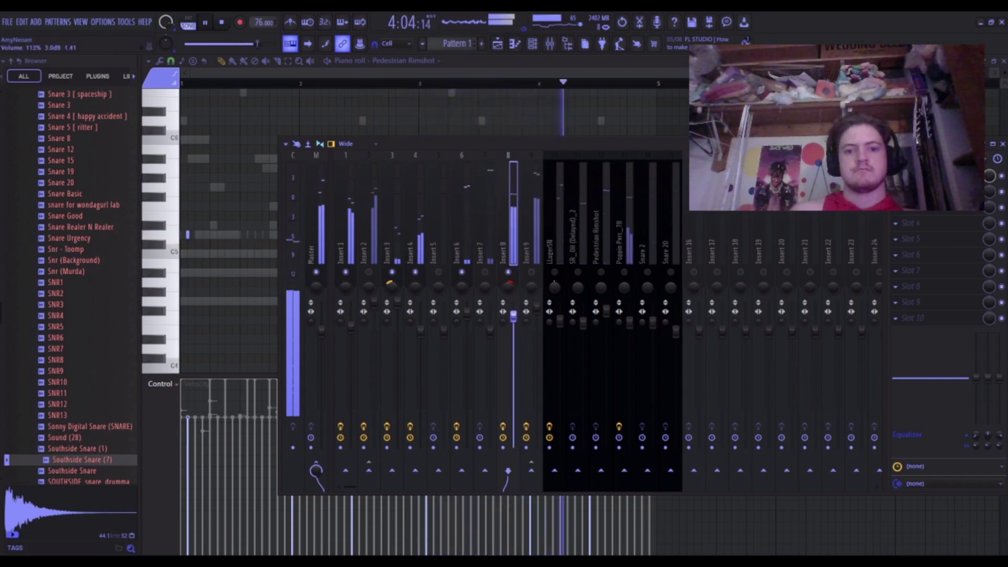
Reactivate Inserts 7 and 9 and the LLugerSN and SR_OH (Delayed)_2 tracks while the pattern plays.
{"action": "left_click", "coordinate": [534, 262]}
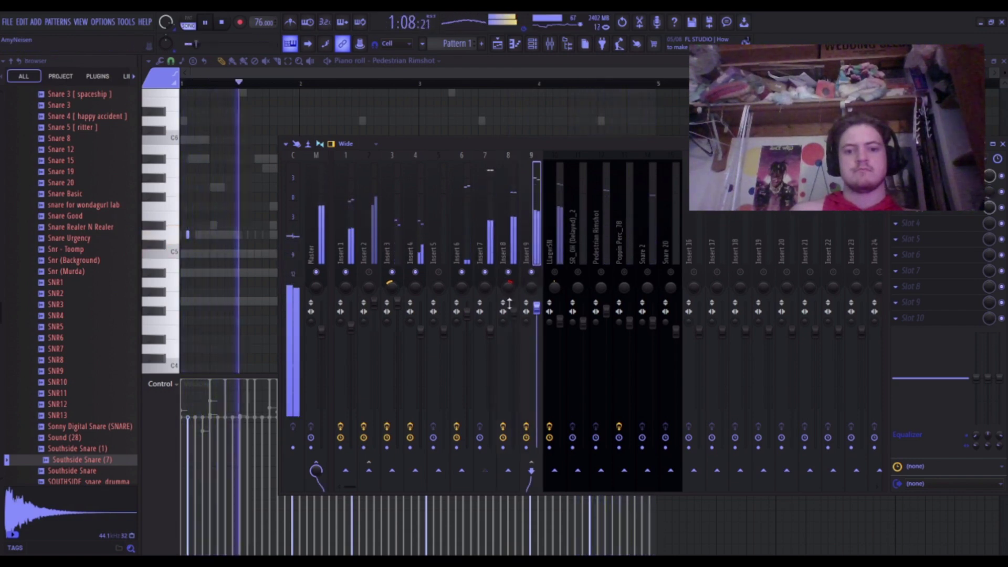
{"action": "left_click", "coordinate": [558, 255]}
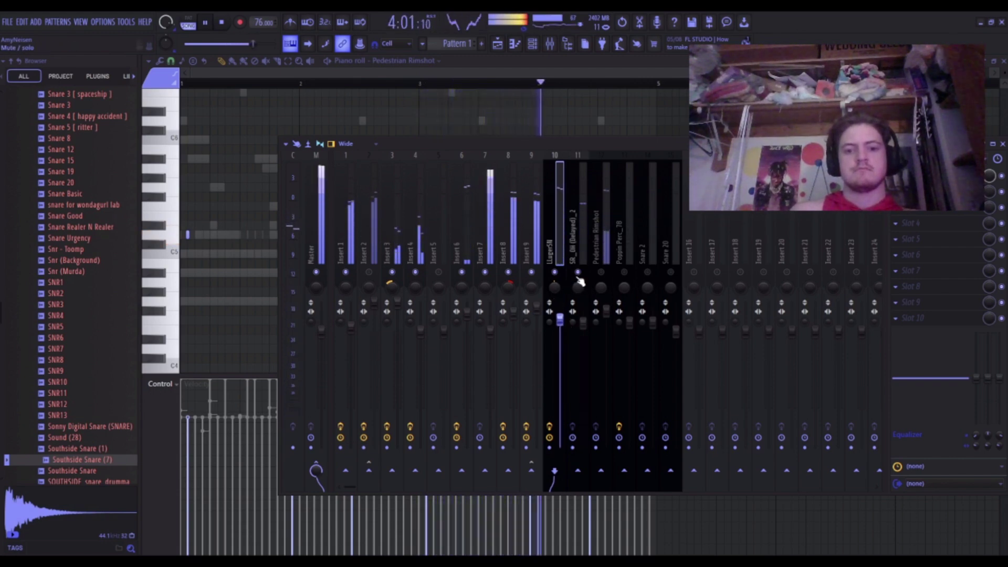
Cut the lows of SR_OH (Delayed)_2 with a new Fruity parametric EQ 2 and set the track's volume to 110%.
{"action": "left_click", "coordinate": [579, 252]}
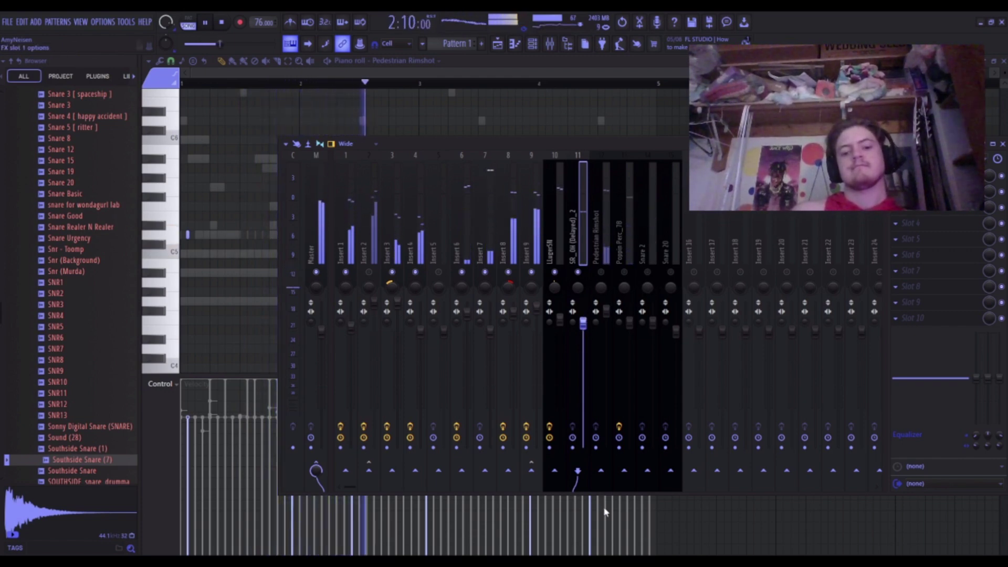
{"action": "left_click_drag", "start_coordinate": [202, 202], "coordinate": [351, 261]}
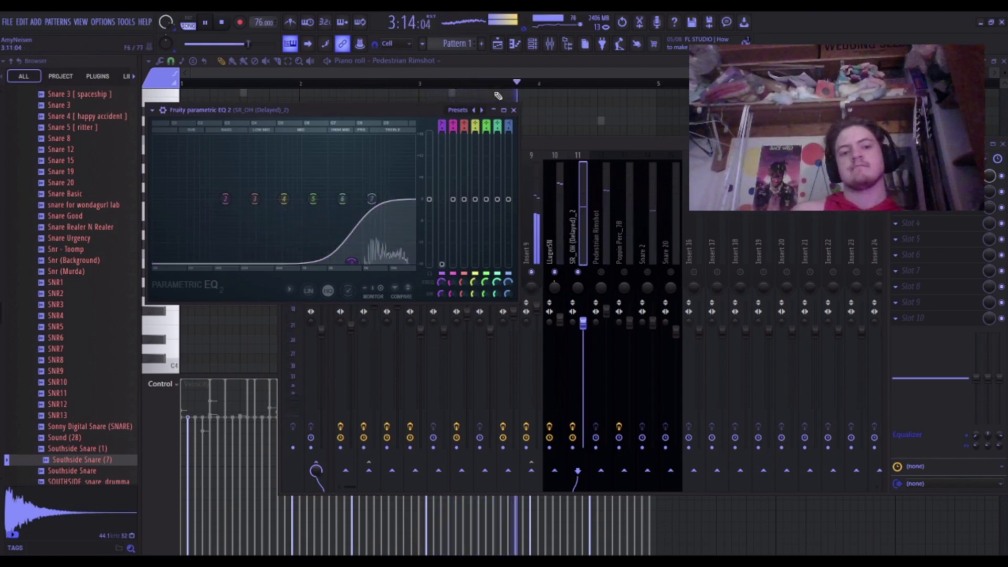
{"action": "left_click", "coordinate": [514, 110]}
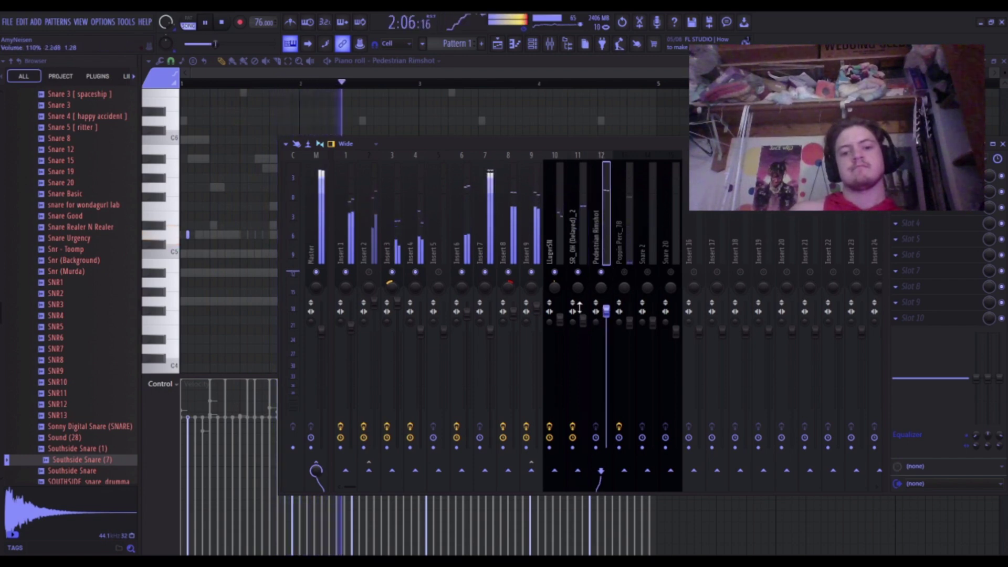
Reactivate Pedestrian Rimshot, Poppin Perc_7B and Snare 2 in the mix, and set Poppin Perc_7B's volume to 106%.
{"action": "left_click", "coordinate": [607, 298]}
{"action": "left_click", "coordinate": [629, 251]}
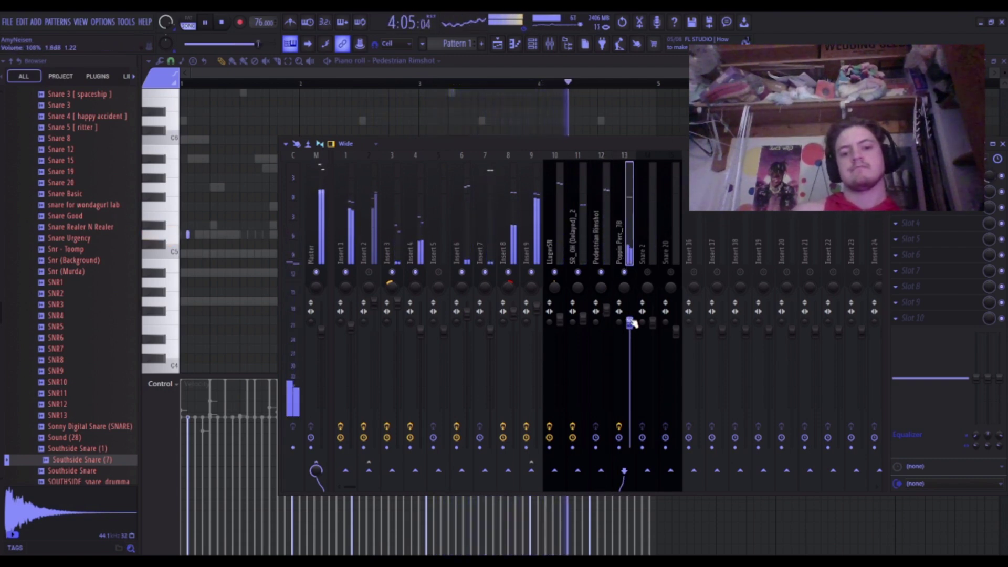
{"action": "left_click_drag", "start_coordinate": [630, 322], "coordinate": [631, 326]}
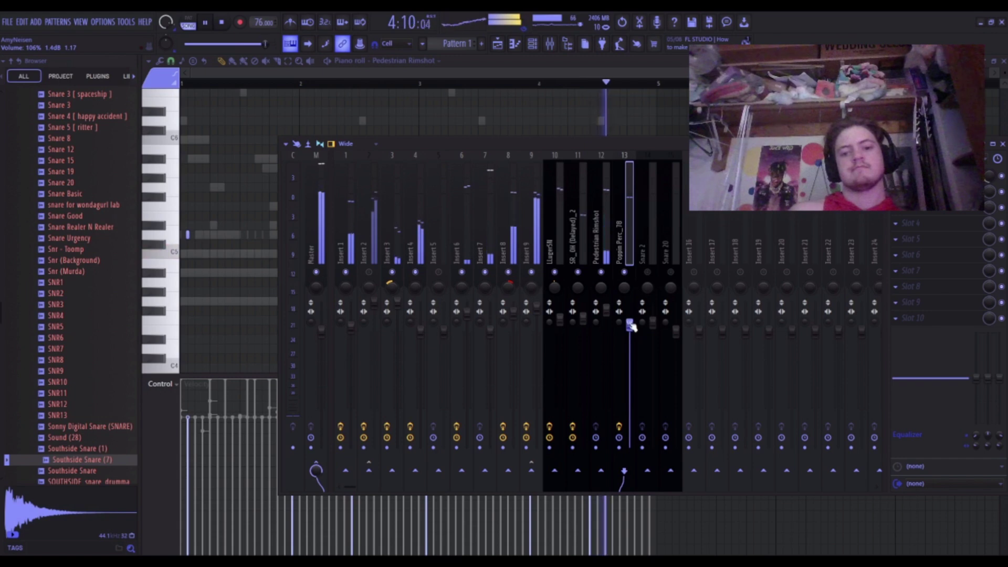
{"action": "left_click", "coordinate": [649, 282]}
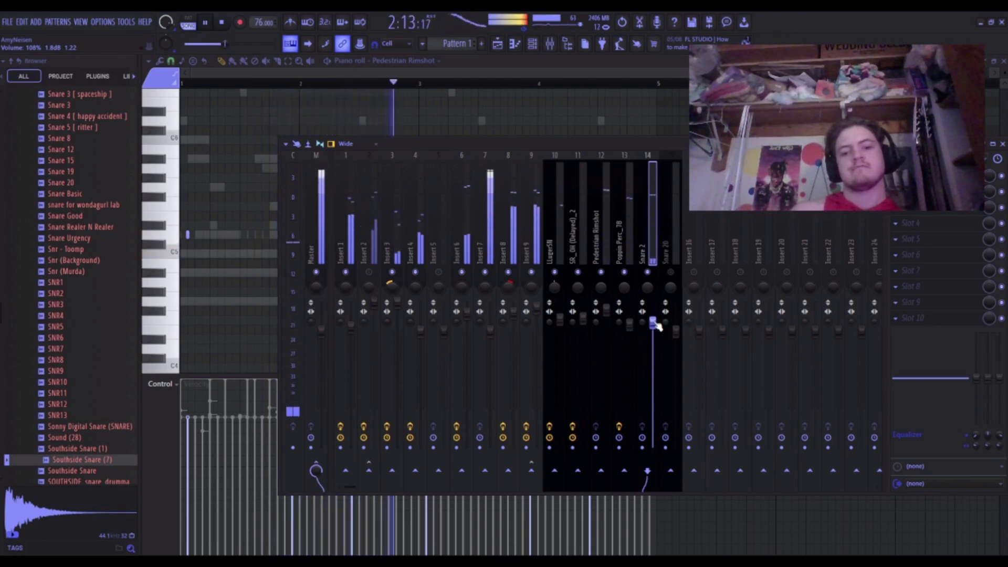
Load Fruity parametric EQ 2 with the 20Hz + 18kHz cut preset, Fruity soft clipper and Fruity Balance on the Master, and play the mix.
{"action": "left_click", "coordinate": [321, 294]}
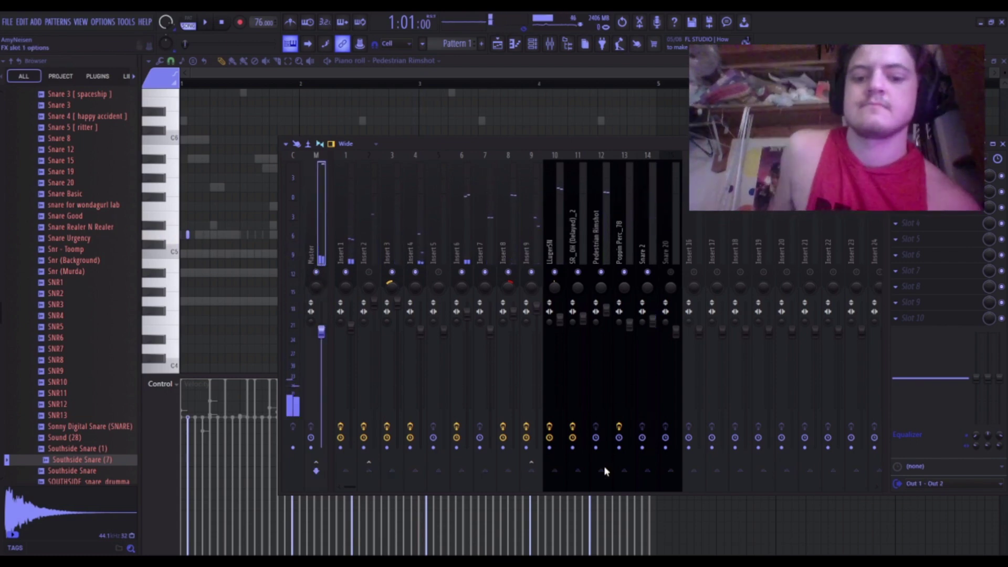
{"action": "left_click", "coordinate": [616, 496]}
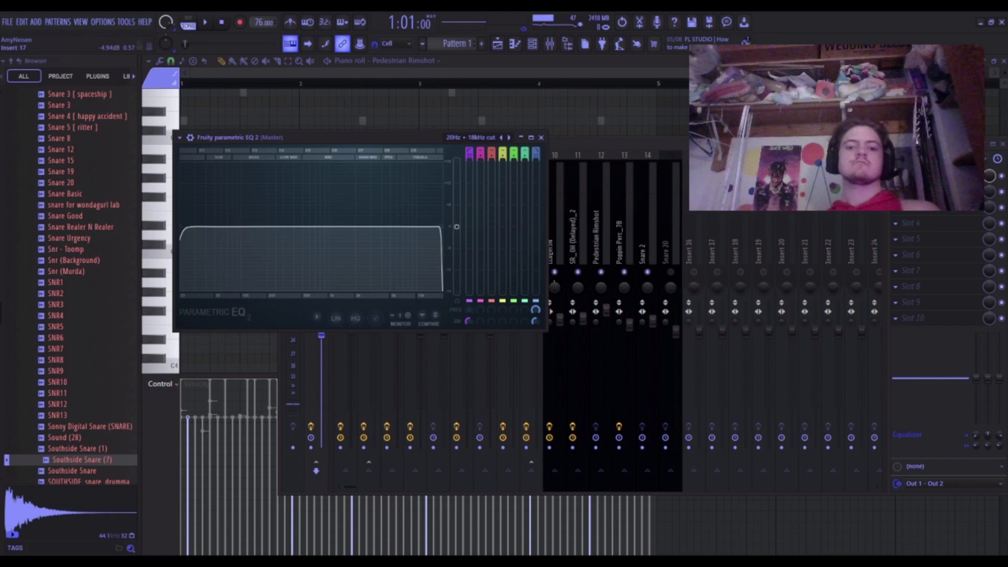
{"action": "left_click", "coordinate": [895, 192]}
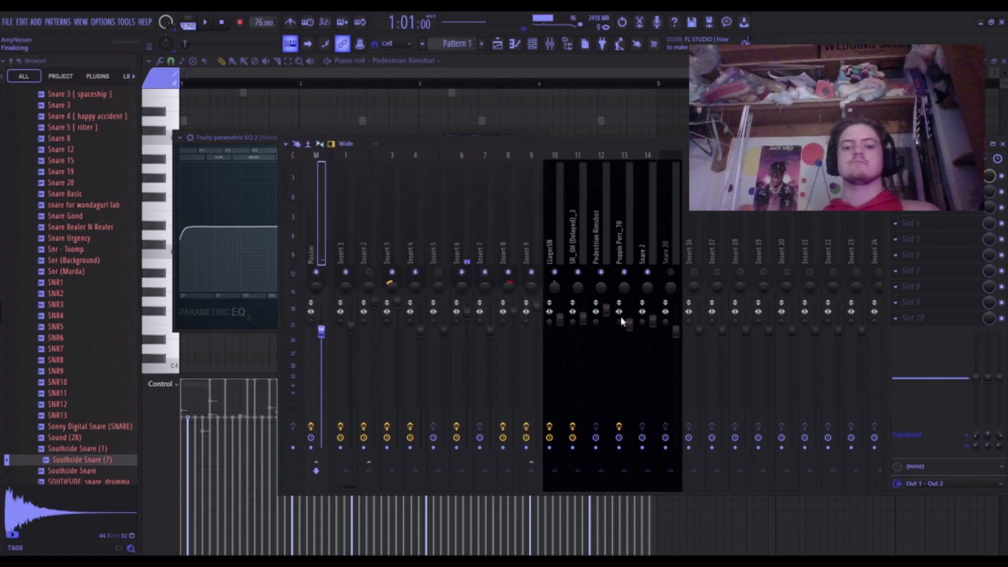
{"action": "left_click", "coordinate": [917, 207]}
{"action": "key", "text": "space"}
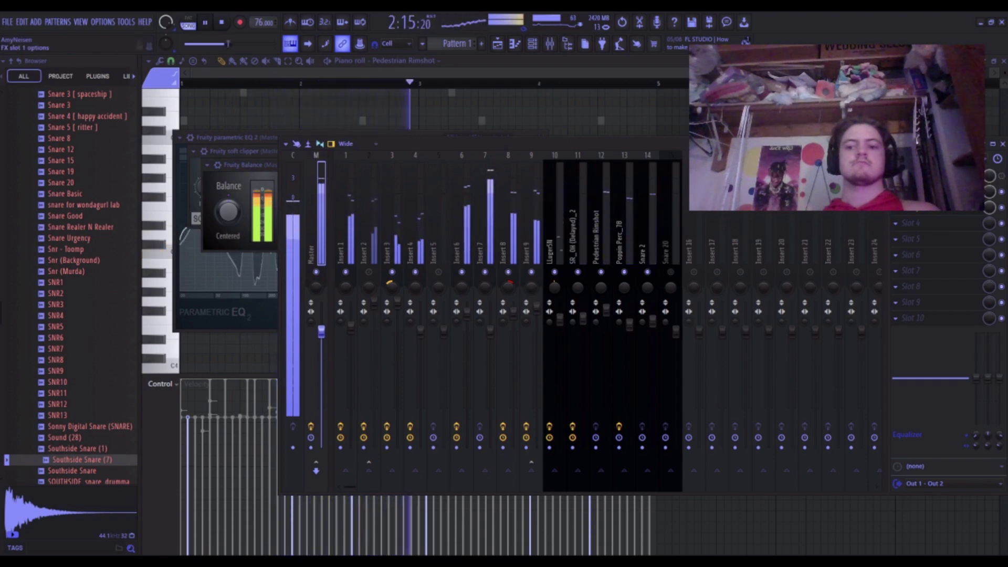
Set the Master track equalizer's low shelf to -18.0 dB and its high shelf to 2.4 dB, and play the pattern.
{"action": "left_click", "coordinate": [944, 176]}
{"action": "left_click", "coordinate": [1001, 176]}
{"action": "key", "text": "space"}
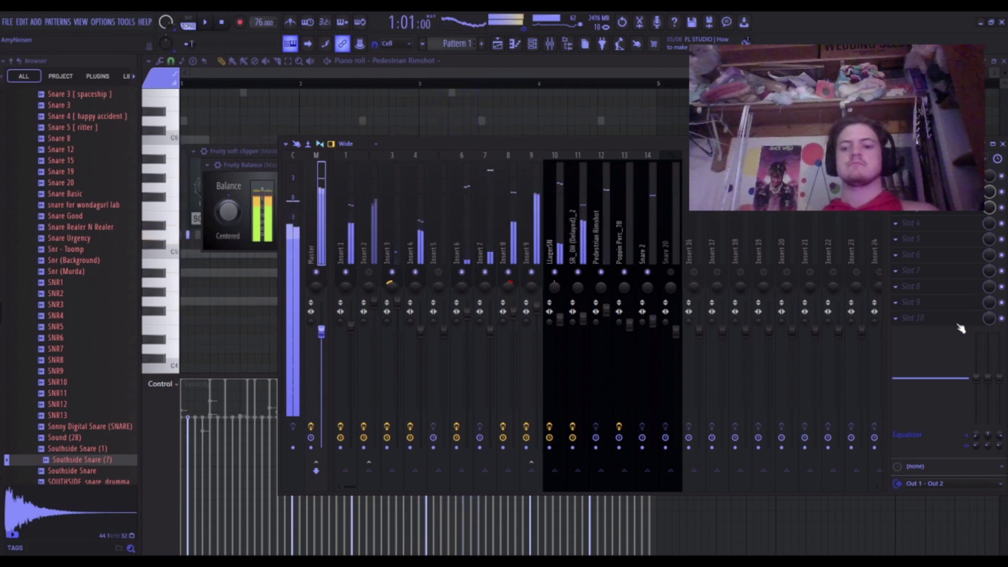
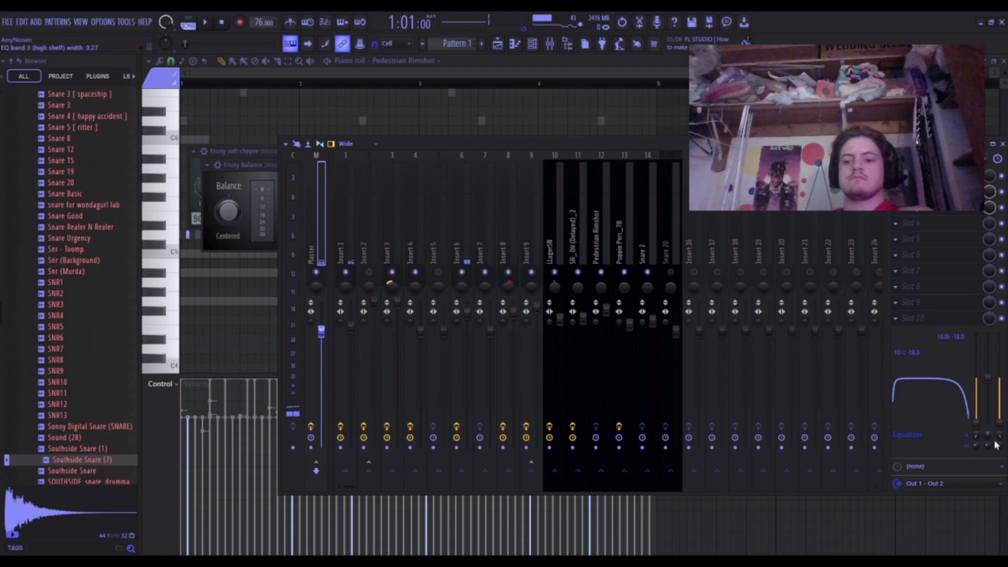
{"action": "key", "text": "space"}
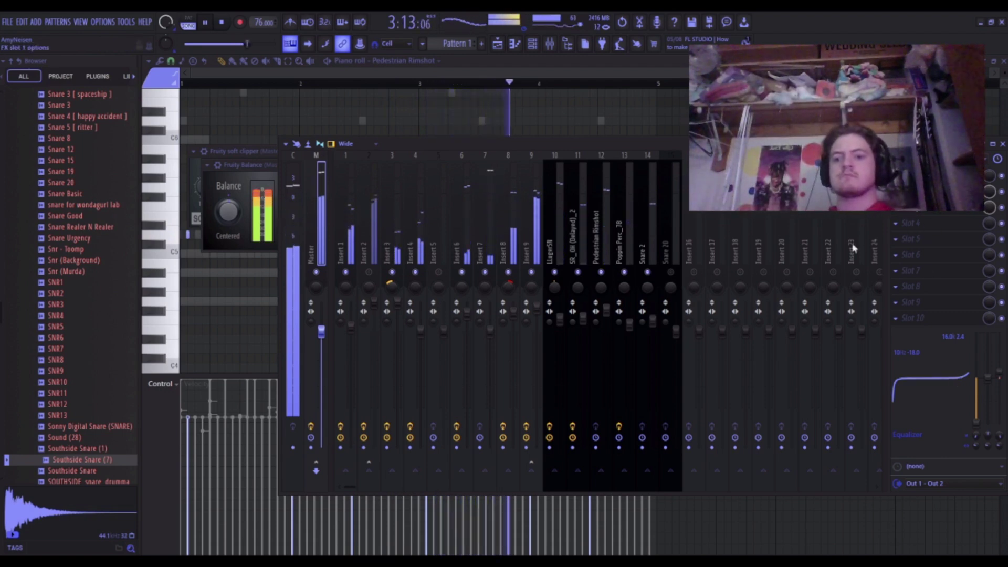
Roll off the extreme highs with the top band of the Master's Fruity parametric EQ 2, and close the plugin window.
{"action": "left_click", "coordinate": [603, 506]}
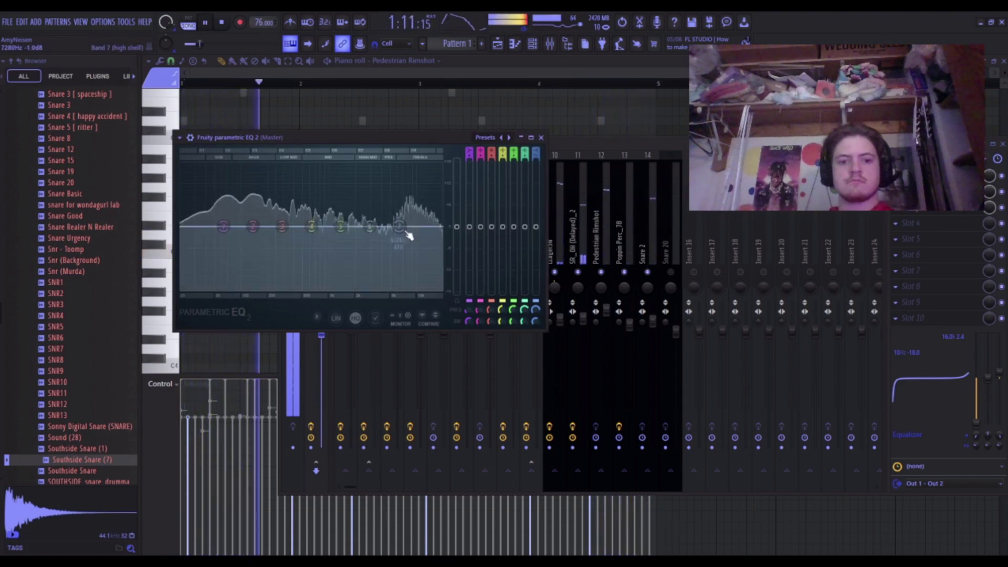
{"action": "left_click_drag", "start_coordinate": [400, 227], "coordinate": [437, 287]}
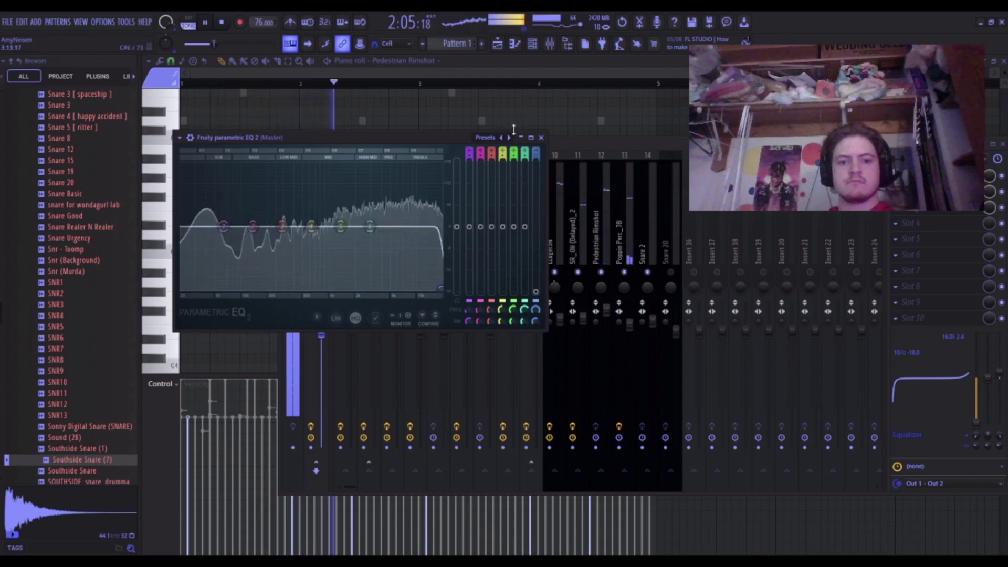
{"action": "left_click", "coordinate": [541, 138]}
{"action": "left_click", "coordinate": [490, 221]}
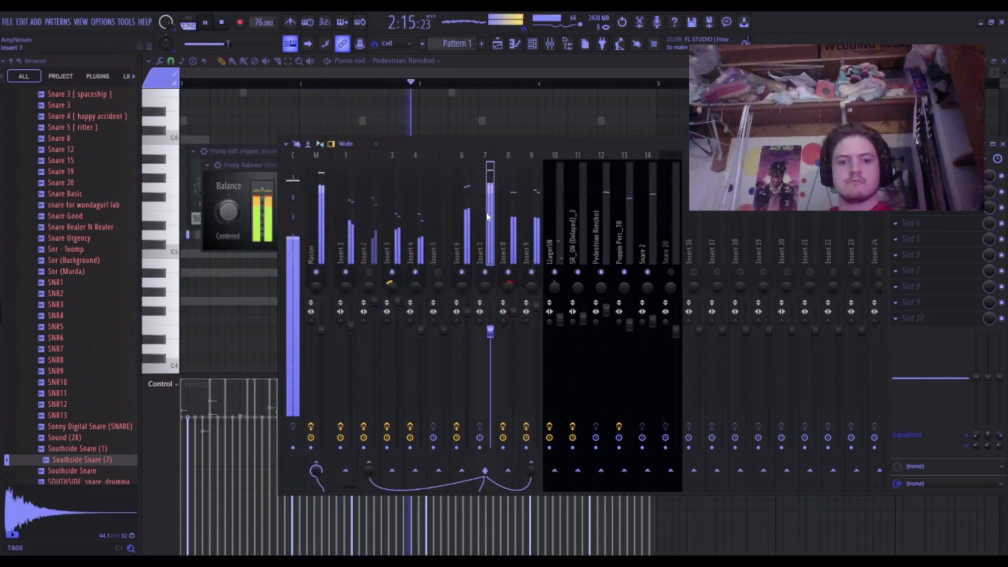
{"action": "left_click", "coordinate": [321, 239]}
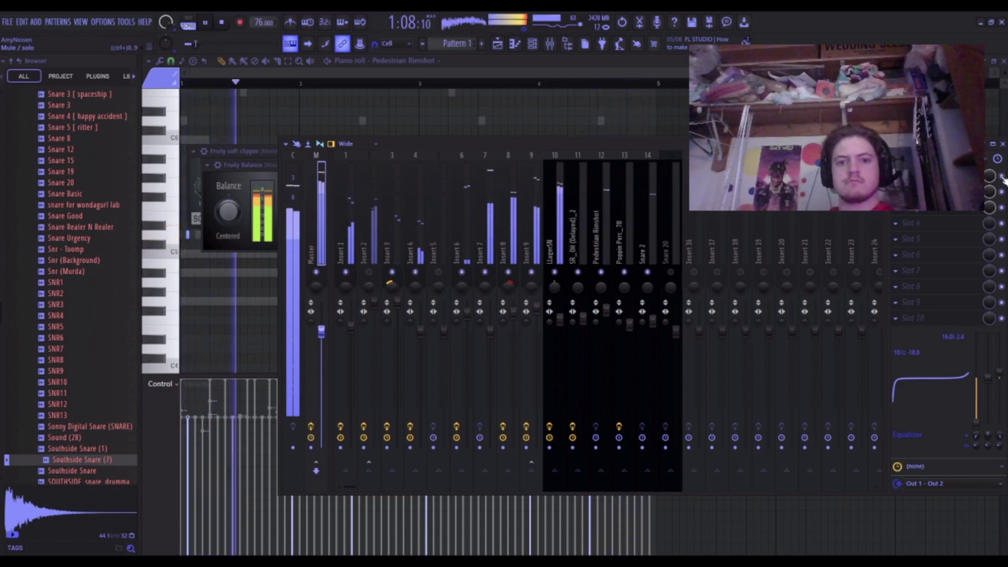
Raise the Master equalizer's high shelf to 4.5 dB and lower its frequency while the pattern plays.
{"action": "key", "text": "space"}
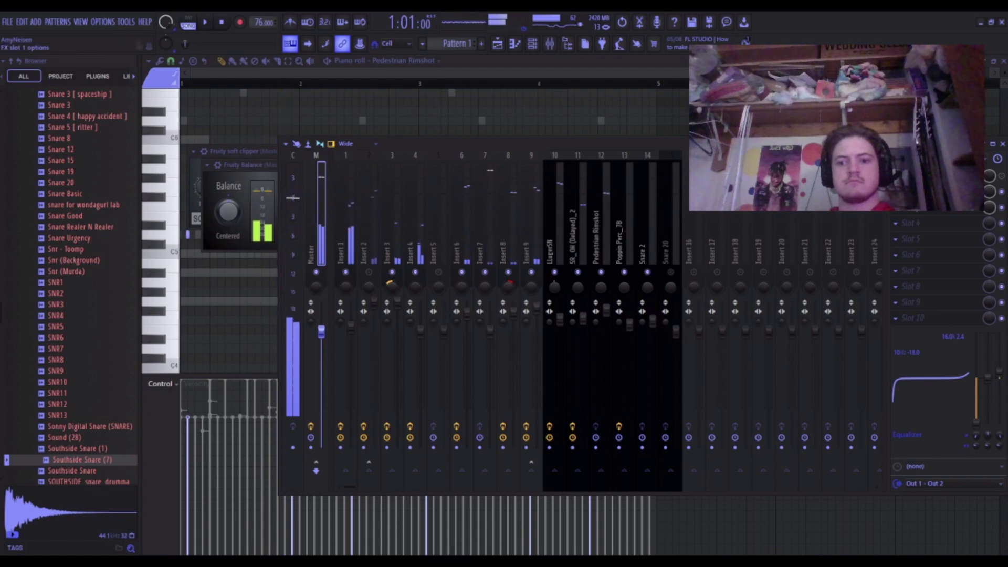
{"action": "key", "text": "space"}
{"action": "left_click_drag", "start_coordinate": [998, 373], "coordinate": [999, 362]}
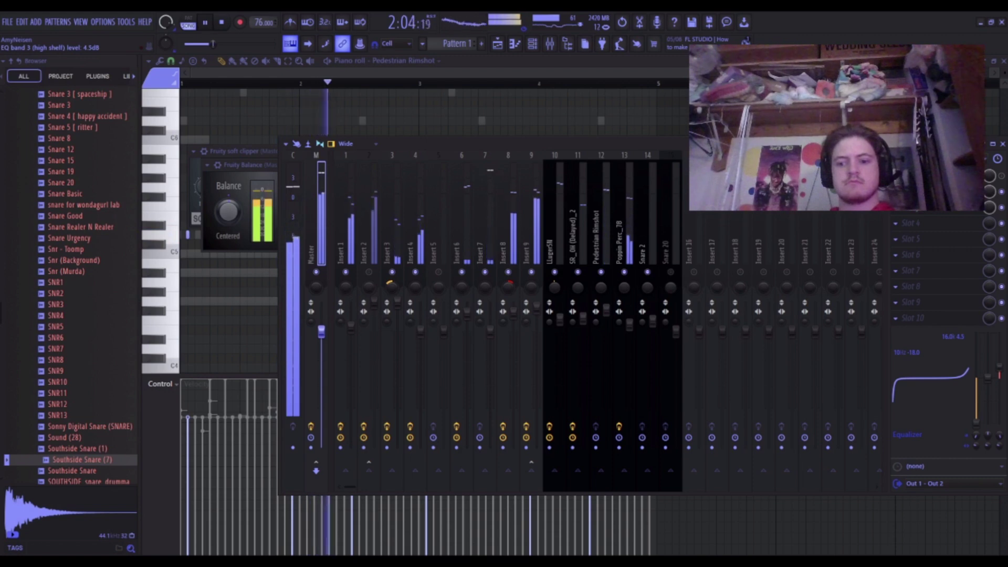
{"action": "left_click_drag", "start_coordinate": [998, 436], "coordinate": [999, 444]}
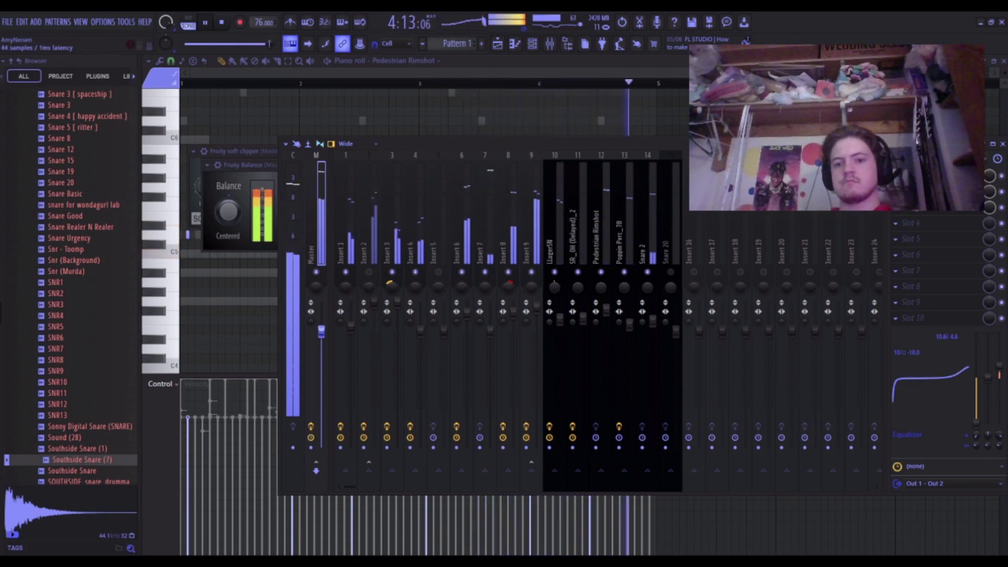
Solo Insert 7 and mute Insert 9 to hear Insert 7 alone through the Master.
{"action": "left_click", "coordinate": [479, 226]}
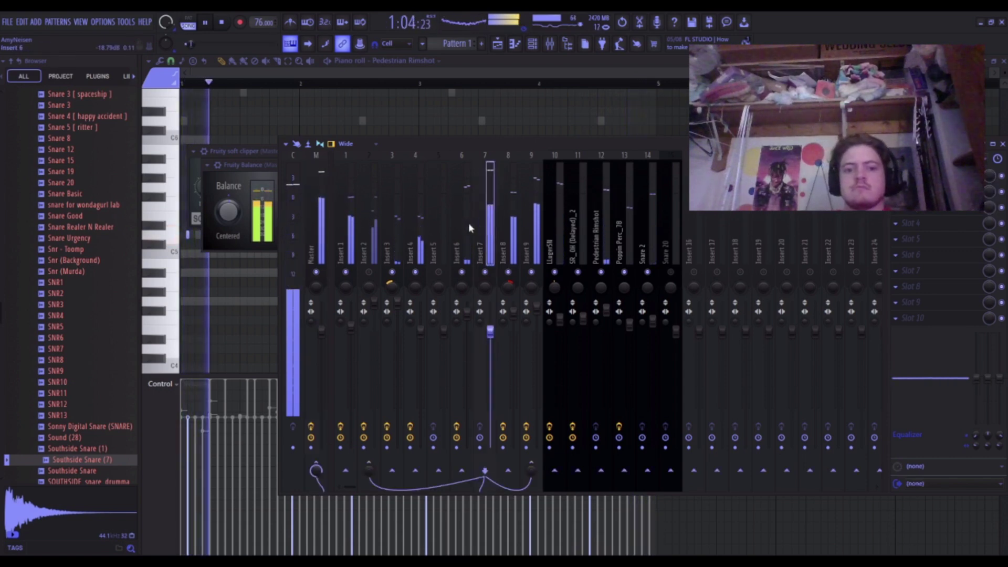
{"action": "right_click", "coordinate": [487, 270]}
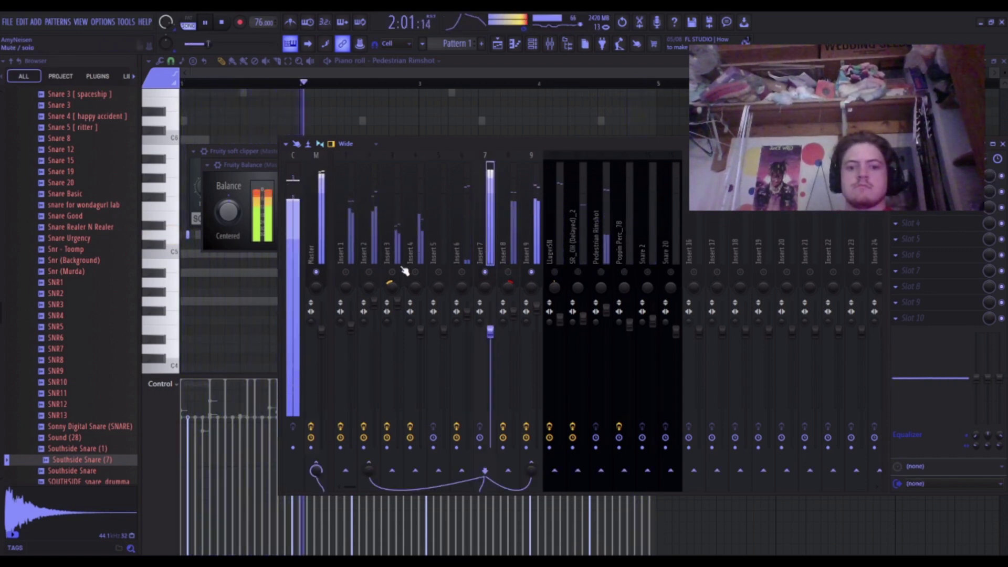
{"action": "left_click", "coordinate": [317, 254]}
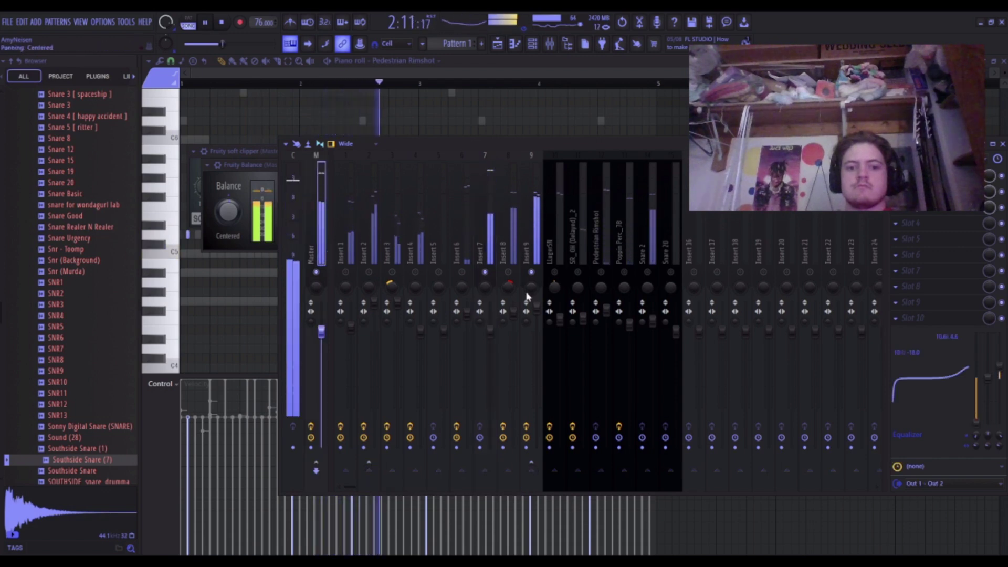
{"action": "left_click", "coordinate": [530, 274]}
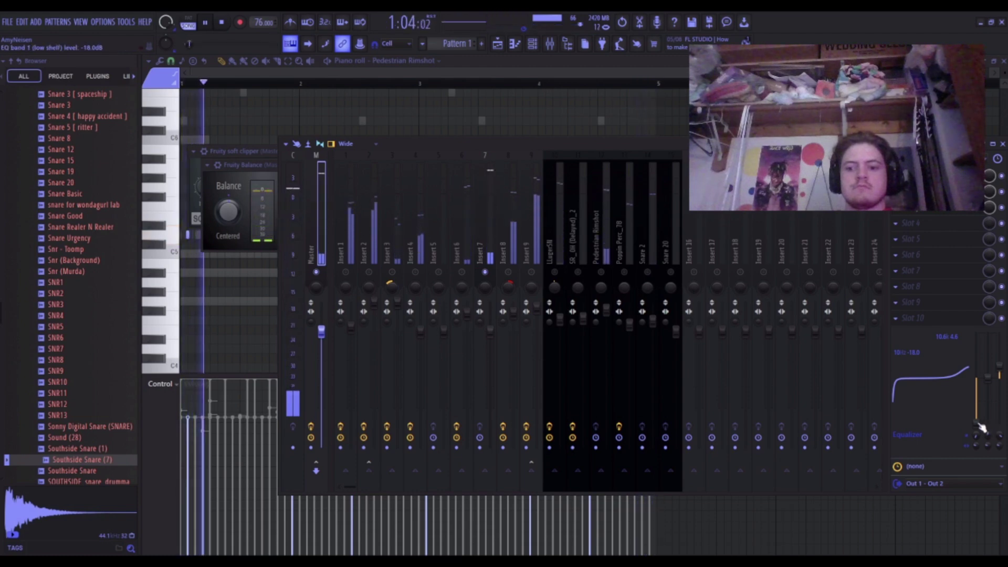
Compare the Master equalizer's low shelf at 0.0 dB and at -18.0 dB while Insert 7 plays soloed.
{"action": "mouse_move", "coordinate": [976, 423]}
{"action": "left_mouse_down"}
{"action": "mouse_move", "coordinate": [976, 377]}
{"action": "mouse_move", "coordinate": [976, 423]}
{"action": "left_mouse_up"}
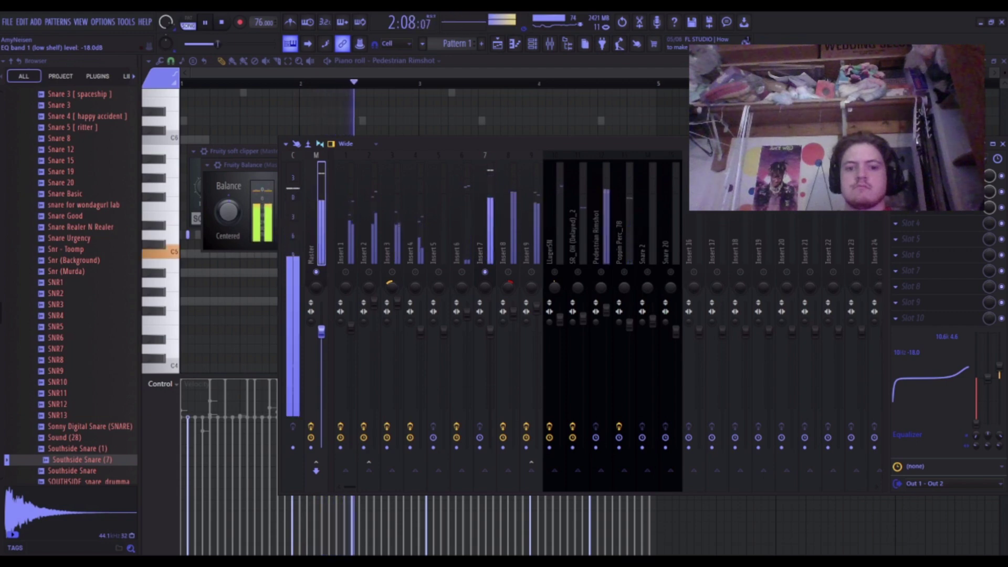
{"action": "left_click_drag", "start_coordinate": [976, 423], "coordinate": [976, 418]}
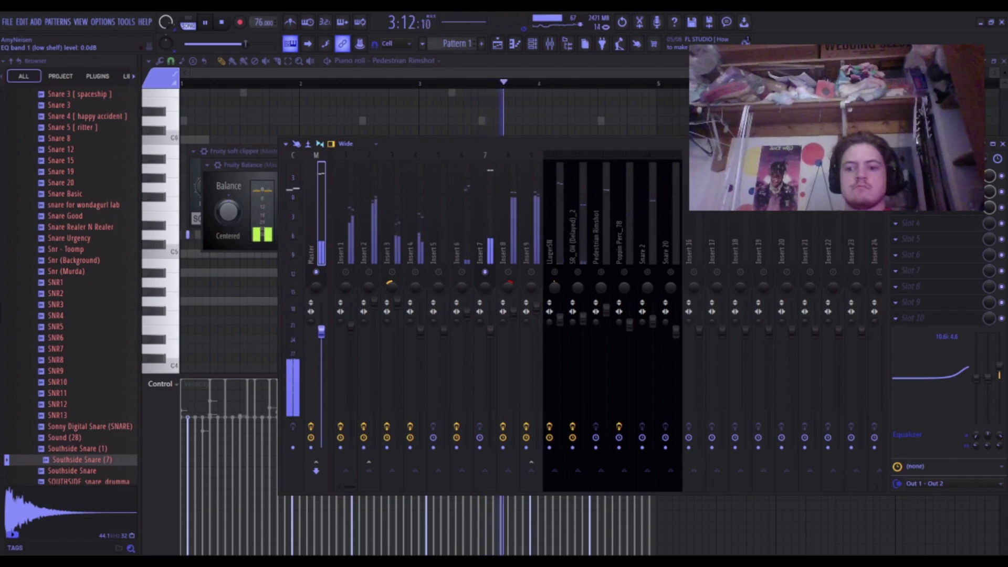
{"action": "left_click_drag", "start_coordinate": [975, 378], "coordinate": [976, 421]}
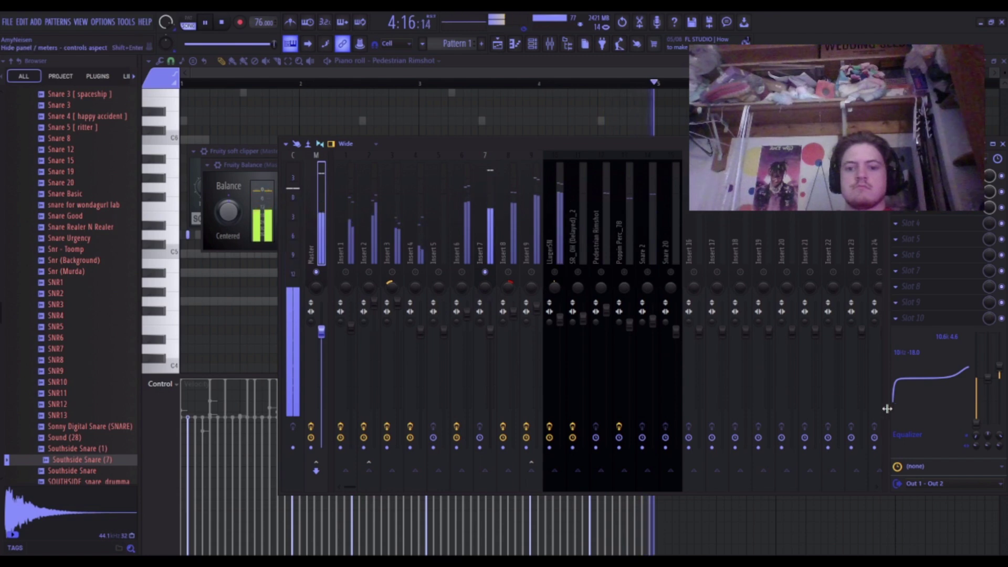
{"action": "mouse_move", "coordinate": [976, 422]}
{"action": "left_mouse_down"}
{"action": "mouse_move", "coordinate": [976, 339]}
{"action": "mouse_move", "coordinate": [976, 423]}
{"action": "left_mouse_up"}
{"action": "key", "text": "space"}
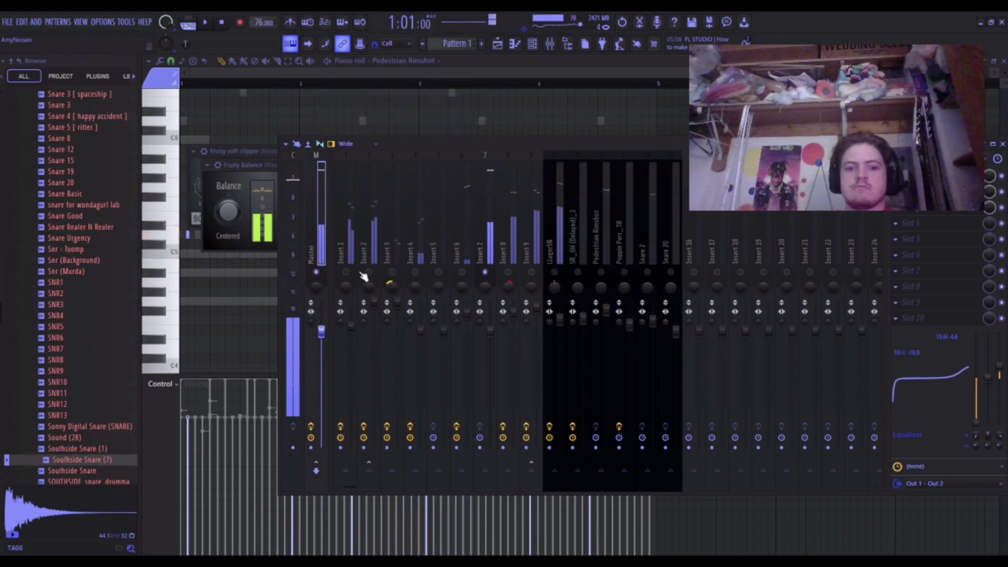
Bring all tracks back from solo and compare the full mix with Insert 9 muted and unmuted.
{"action": "key", "text": "space"}
{"action": "scroll", "coordinate": [394, 278], "scroll_direction": "down", "scroll_amount": 2}
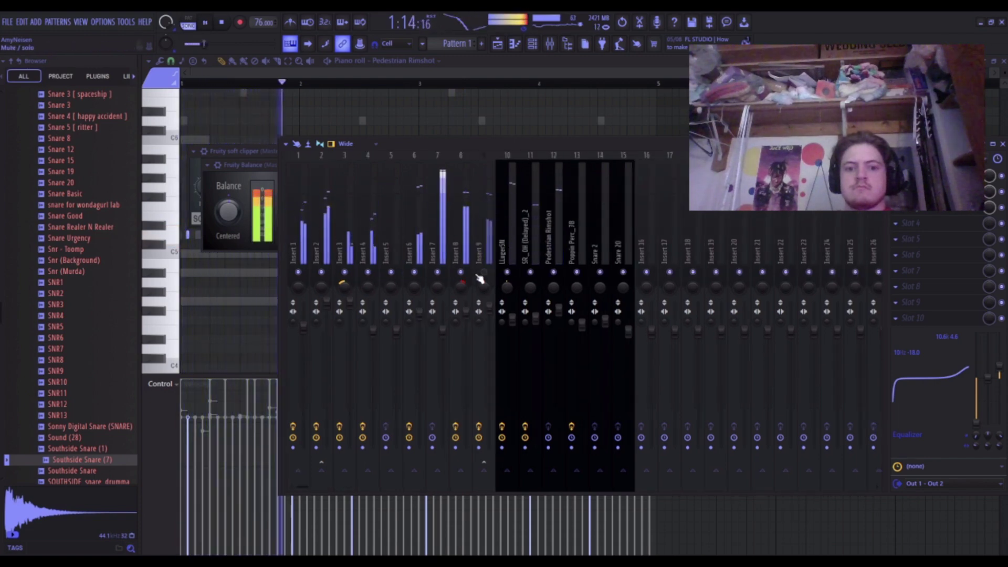
{"action": "scroll", "coordinate": [286, 278], "scroll_direction": "up", "scroll_amount": 2}
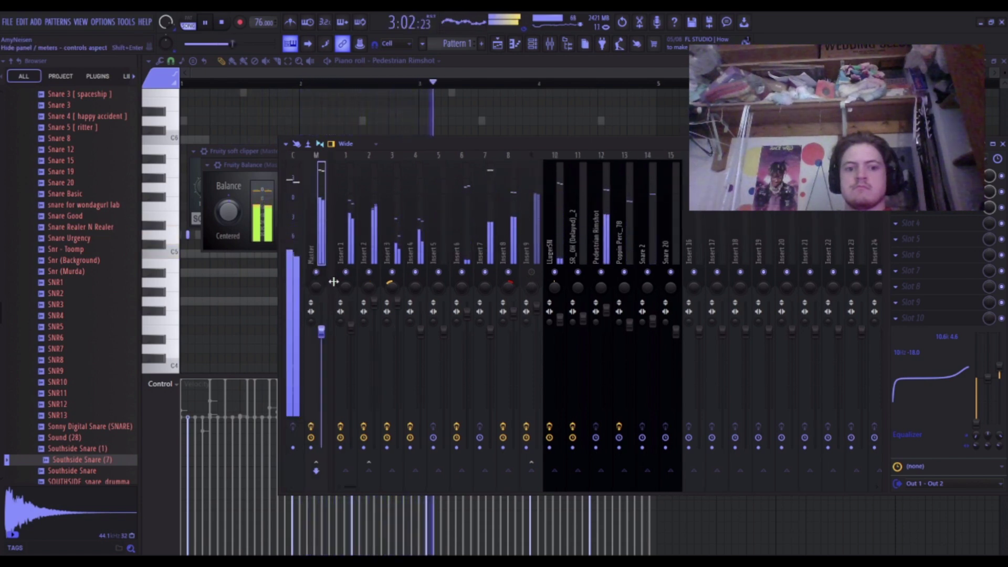
{"action": "left_click", "coordinate": [374, 261]}
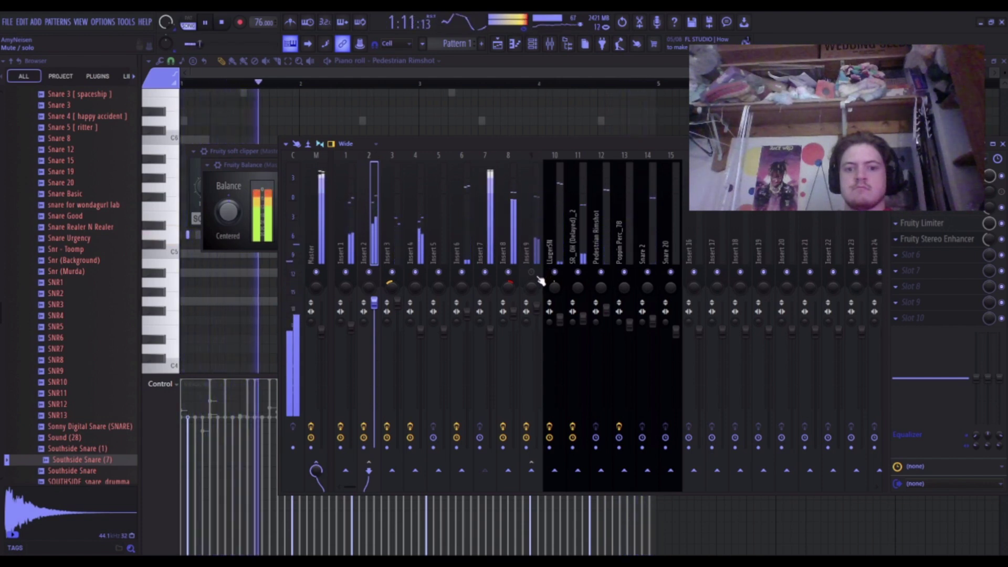
{"action": "key", "text": "space"}
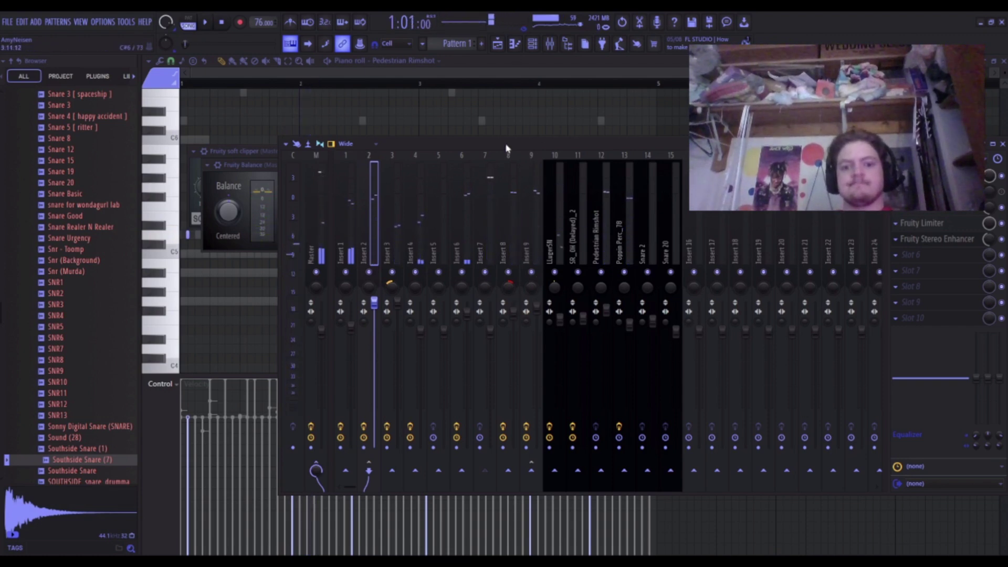
{"action": "key", "text": "space"}
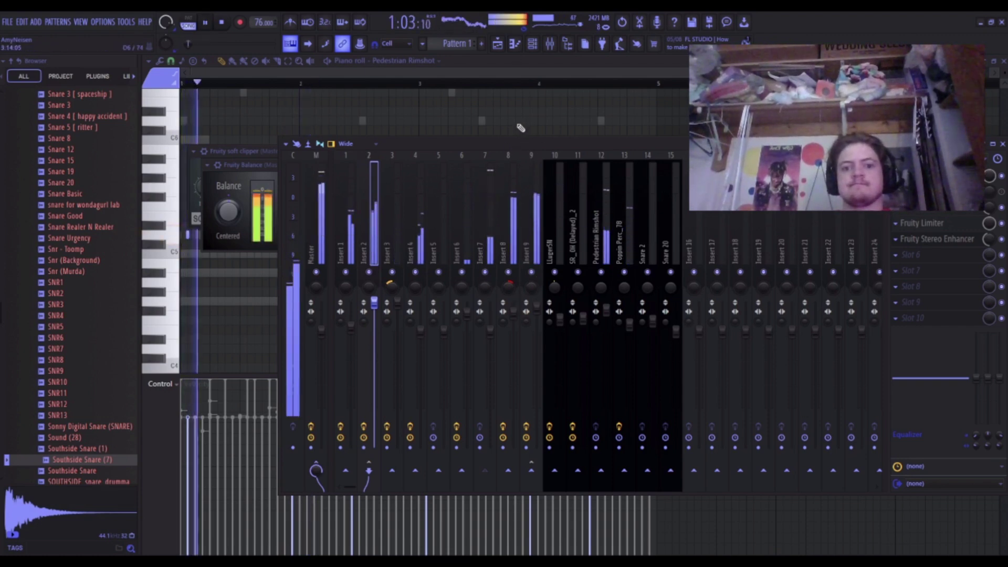
{"action": "left_click", "coordinate": [531, 272]}
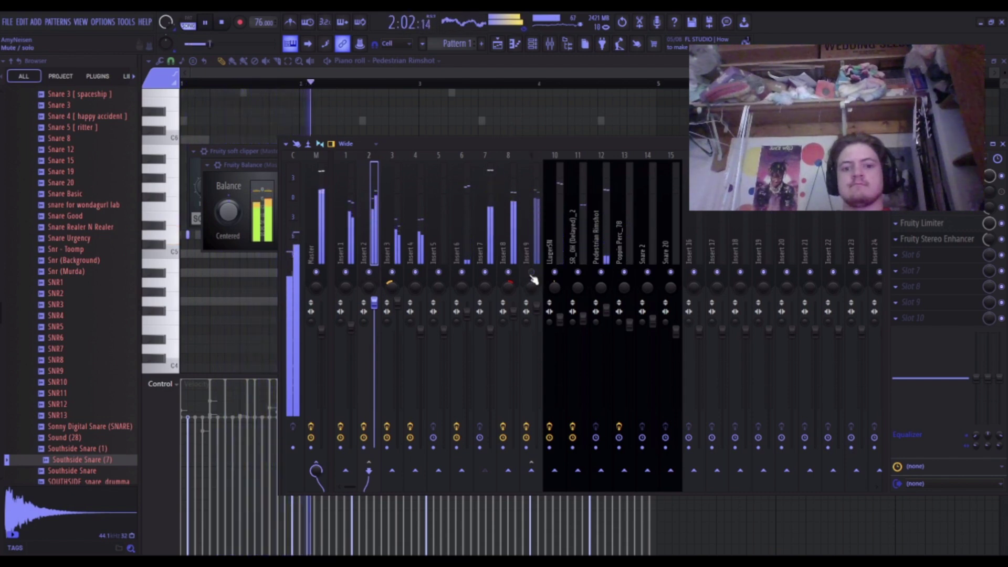
{"action": "key", "text": "space"}
{"action": "left_click", "coordinate": [326, 256]}
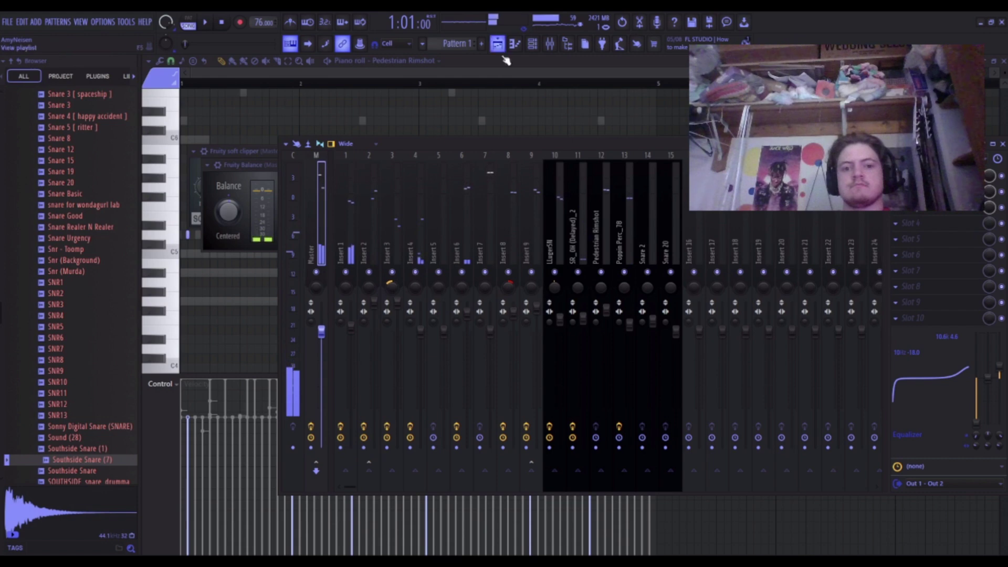
Remove the Pattern 1 clip from Track 2 of the playlist.
{"action": "left_click", "coordinate": [499, 47]}
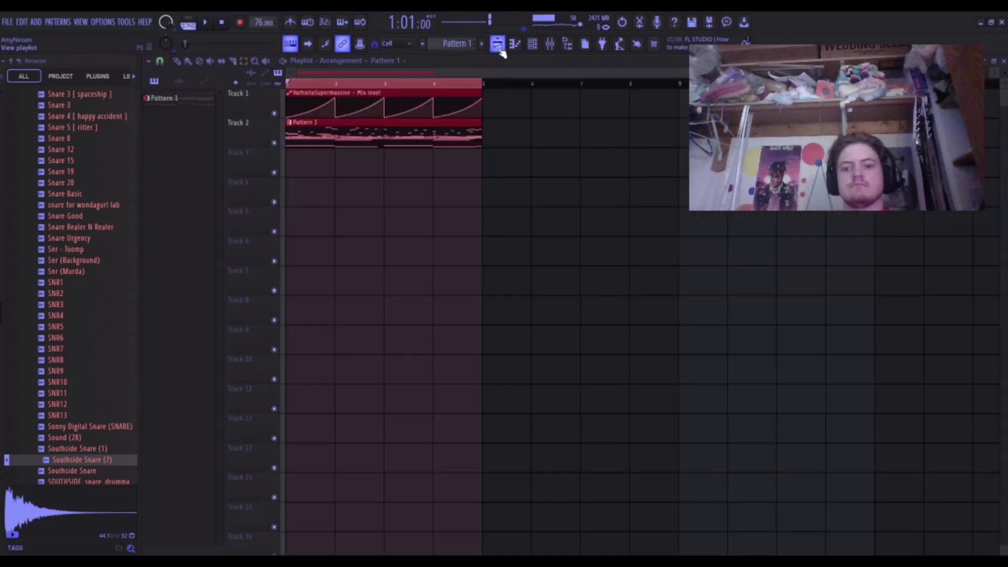
{"action": "scroll", "coordinate": [367, 125], "scroll_direction": "down", "scroll_amount": 2}
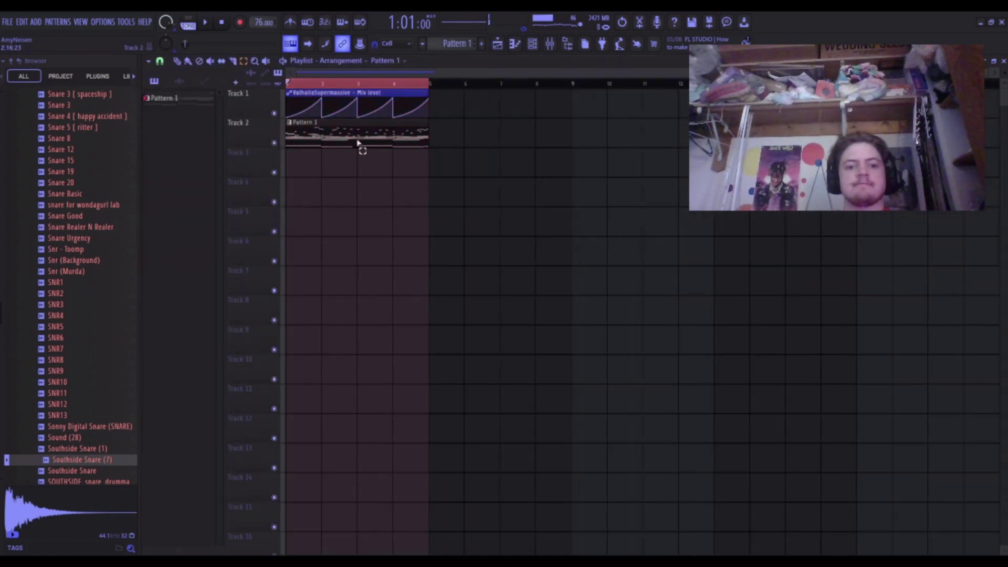
{"action": "key", "text": "Delete"}
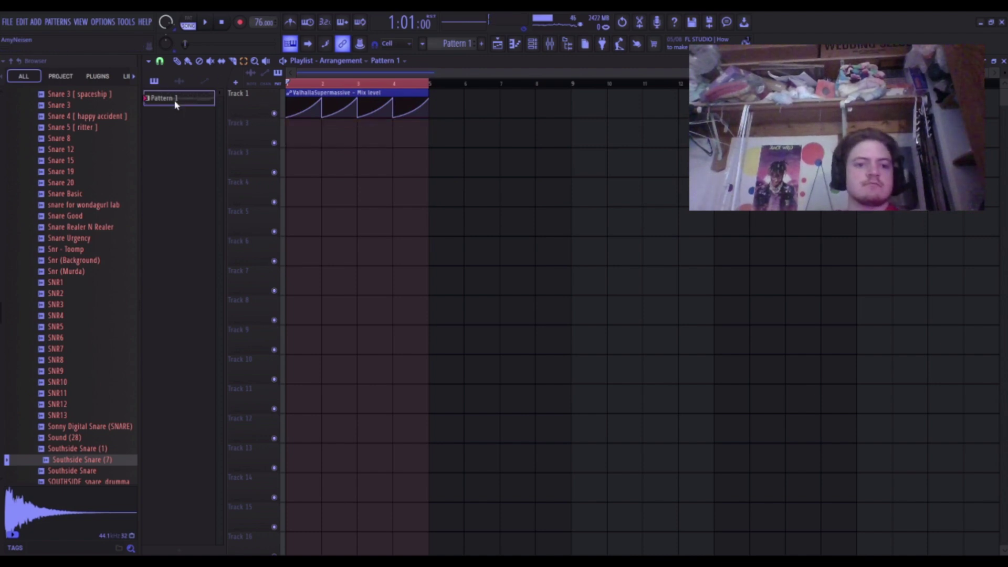
Split Pattern 1 by channel and place all the resulting patterns, Vital to Southside Snare (7), on Tracks 2 to 15 from bar 1.
{"action": "left_click", "coordinate": [202, 272]}
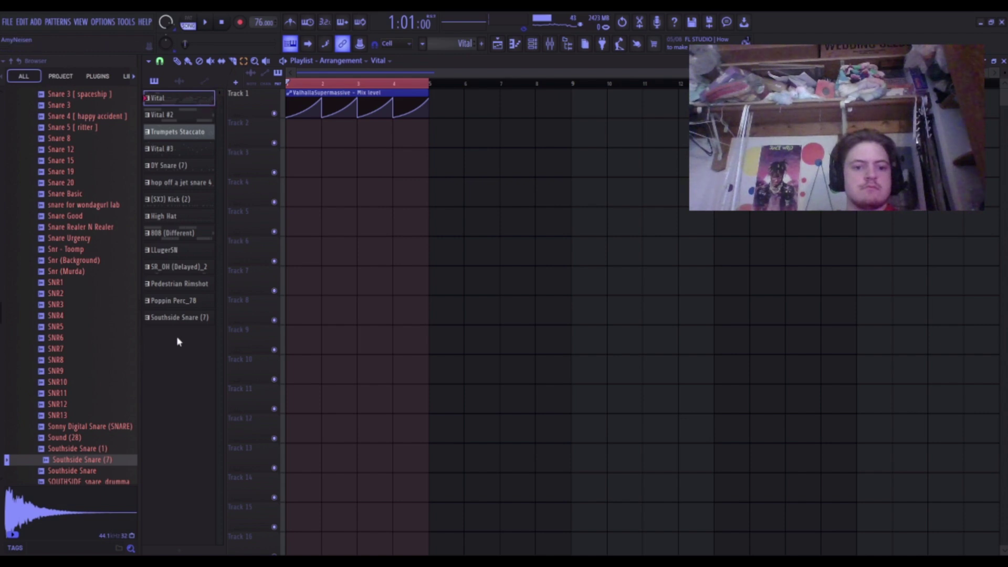
{"action": "left_click", "coordinate": [177, 319], "text": "shift"}
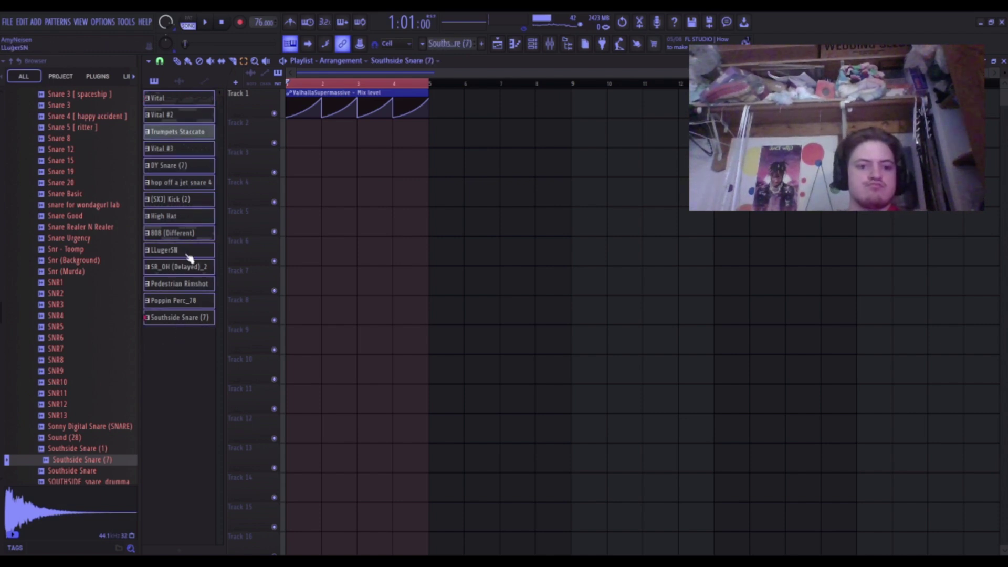
{"action": "left_click_drag", "start_coordinate": [201, 107], "coordinate": [289, 130]}
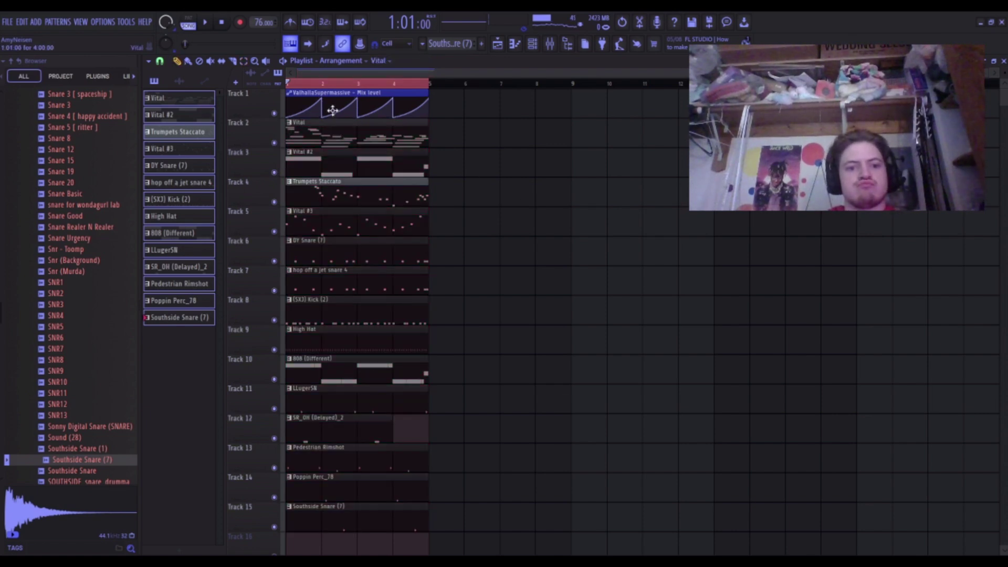
{"action": "left_click_drag", "start_coordinate": [332, 110], "coordinate": [326, 90]}
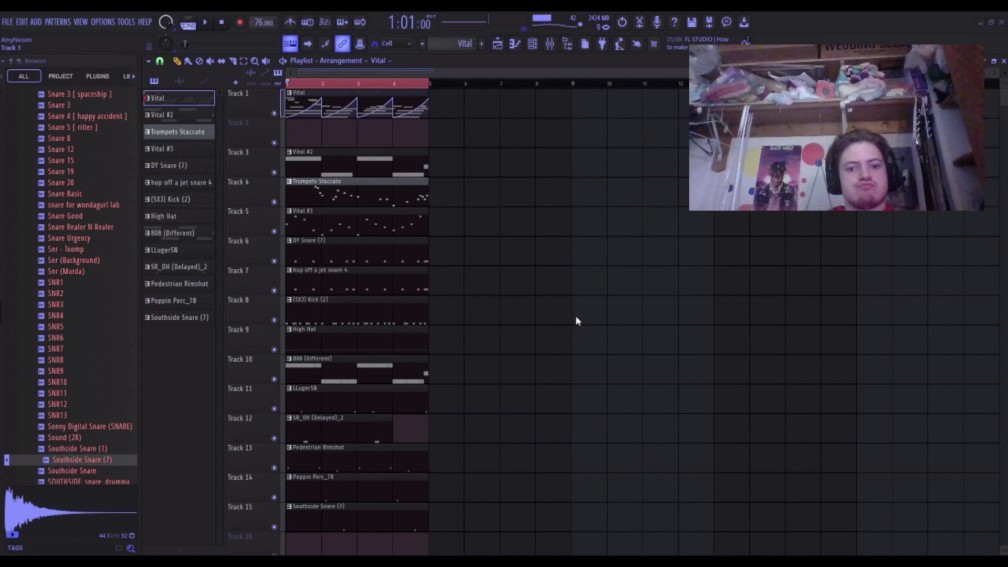
{"action": "left_click_drag", "start_coordinate": [399, 111], "coordinate": [398, 143]}
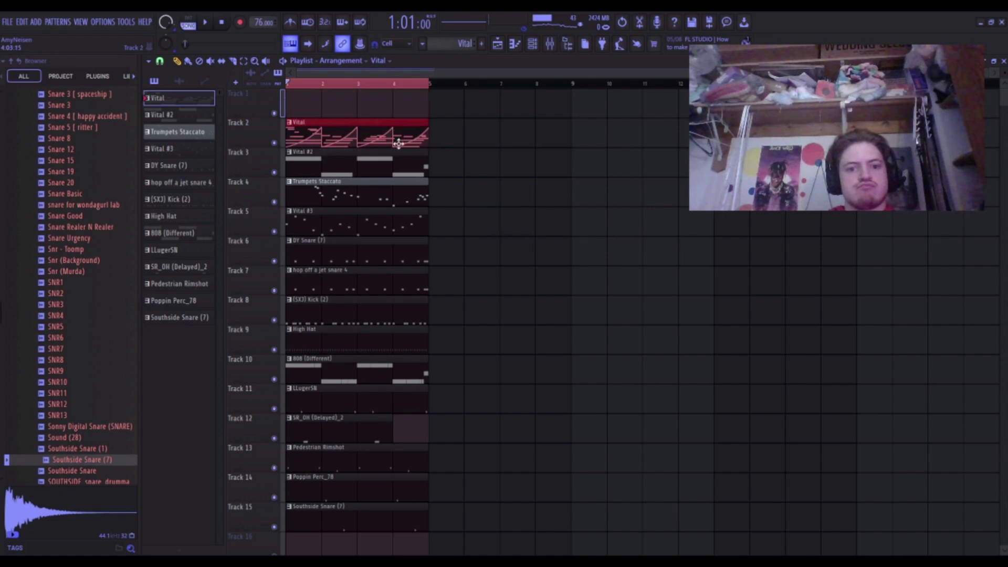
{"action": "left_click_drag", "start_coordinate": [397, 101], "coordinate": [413, 140]}
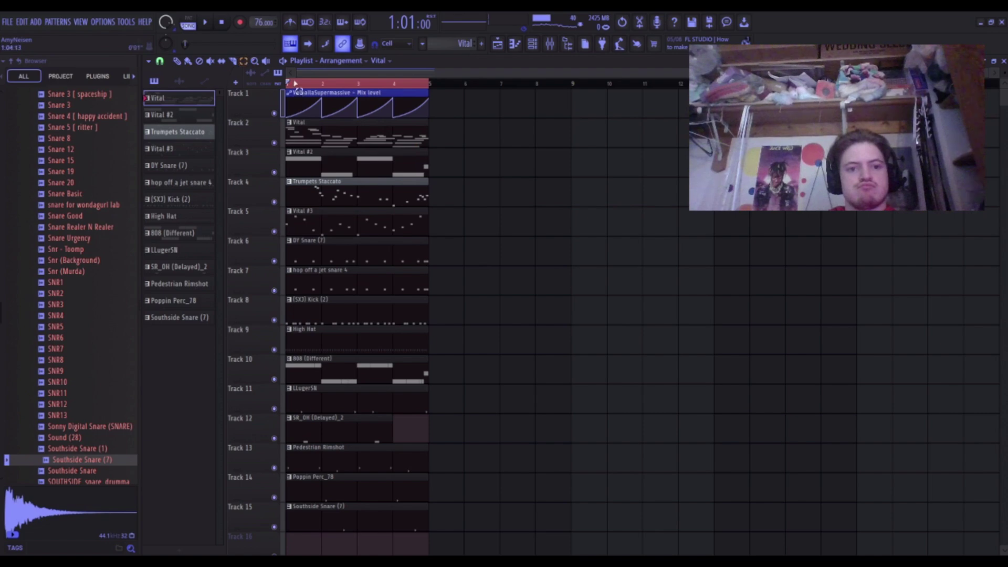
Select the four-bar clips on Tracks 1 to 15 and duplicate the whole block repeatedly along the playlist.
{"action": "left_click_drag", "start_coordinate": [326, 107], "coordinate": [341, 529]}
{"action": "key", "text": "ctrl+b"}
{"action": "key", "text": "ctrl+b"}
{"action": "key", "text": "ctrl+b"}
{"action": "key", "text": "ctrl+b"}
{"action": "key", "text": "ctrl+b"}
{"action": "key", "text": "ctrl+b"}
{"action": "key", "text": "ctrl+b"}
{"action": "key", "text": "ctrl+b"}
{"action": "key", "text": "ctrl+b"}
{"action": "key", "text": "ctrl+b"}
{"action": "key", "text": "ctrl+b"}
{"action": "key", "text": "ctrl+b"}
{"action": "key", "text": "ctrl+b"}
{"action": "key", "text": "ctrl+b"}
{"action": "key", "text": "ctrl+b"}
{"action": "key", "text": "ctrl+b"}
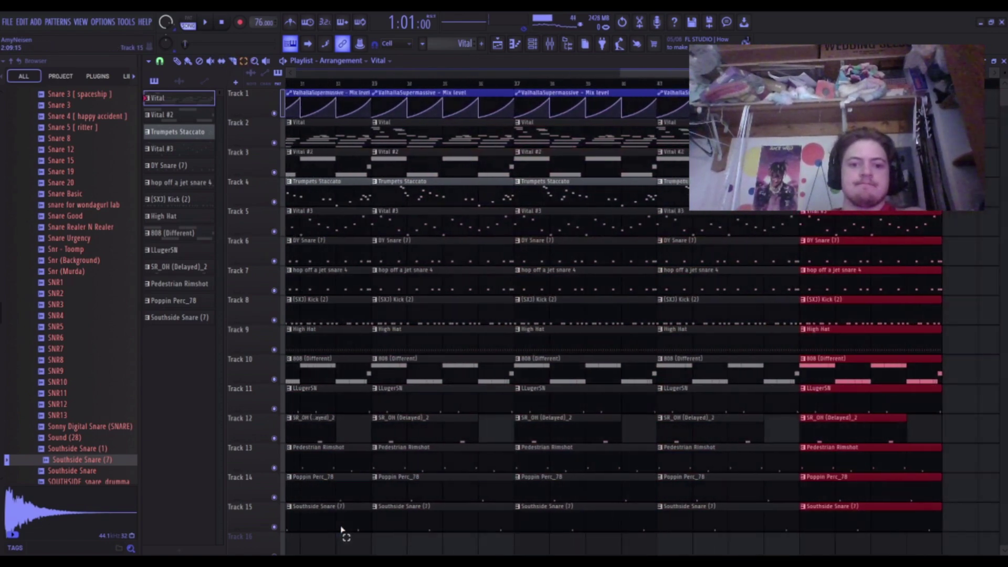
Remove the first four-bar clips, bars 1 to 4, from Tracks 6 to 15 of the playlist.
{"action": "scroll", "coordinate": [341, 529], "scroll_direction": "down", "scroll_amount": 3}
{"action": "scroll", "coordinate": [341, 529], "scroll_direction": "down", "scroll_amount": 2}
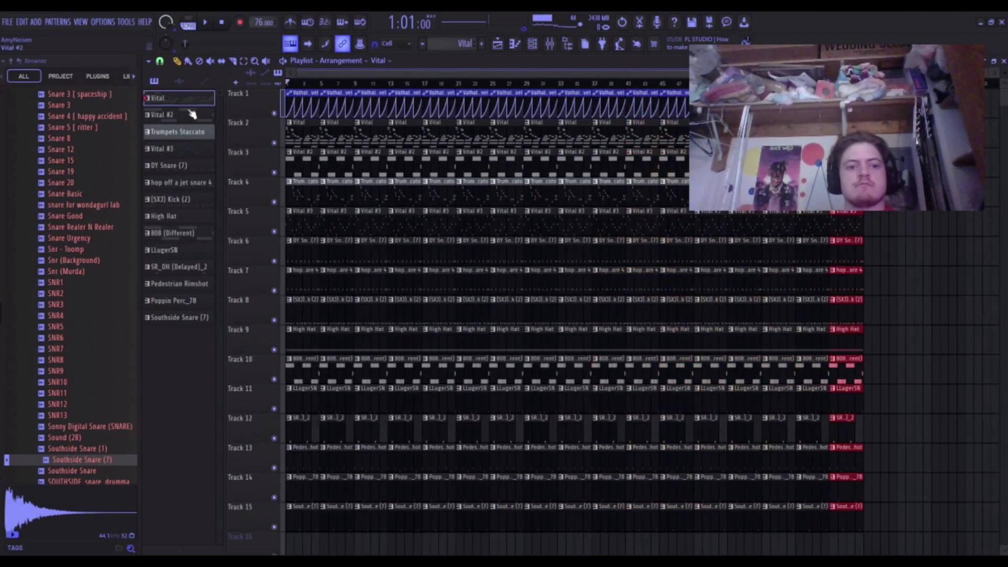
{"action": "left_click_drag", "start_coordinate": [304, 507], "coordinate": [286, 381]}
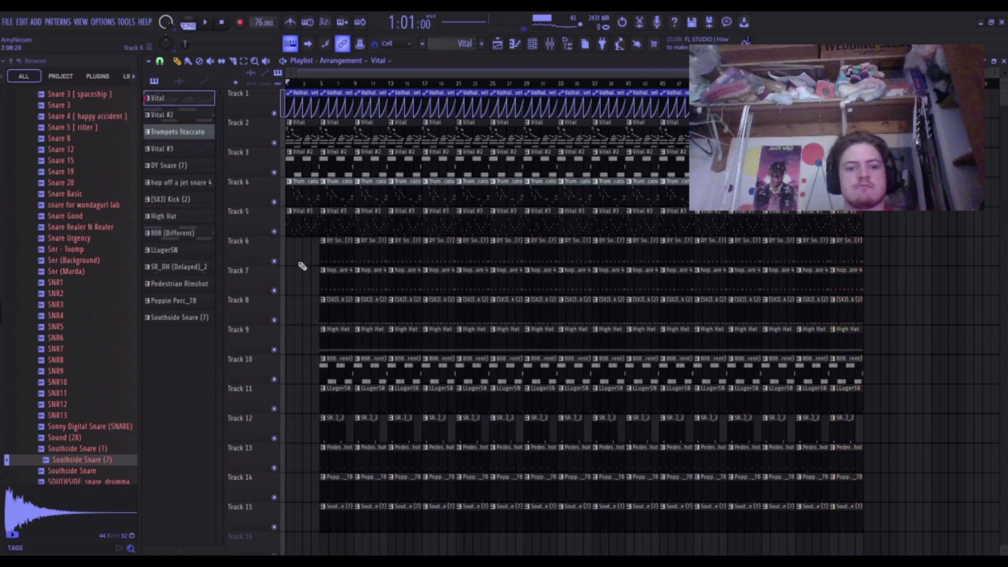
Clear Tracks 3 to 5 over bars 1 to 4 and put a Vital #3 clip back on Track 5 at bar 1.
{"action": "scroll", "coordinate": [300, 219], "scroll_direction": "up", "scroll_amount": 4}
{"action": "left_click", "coordinate": [326, 172]}
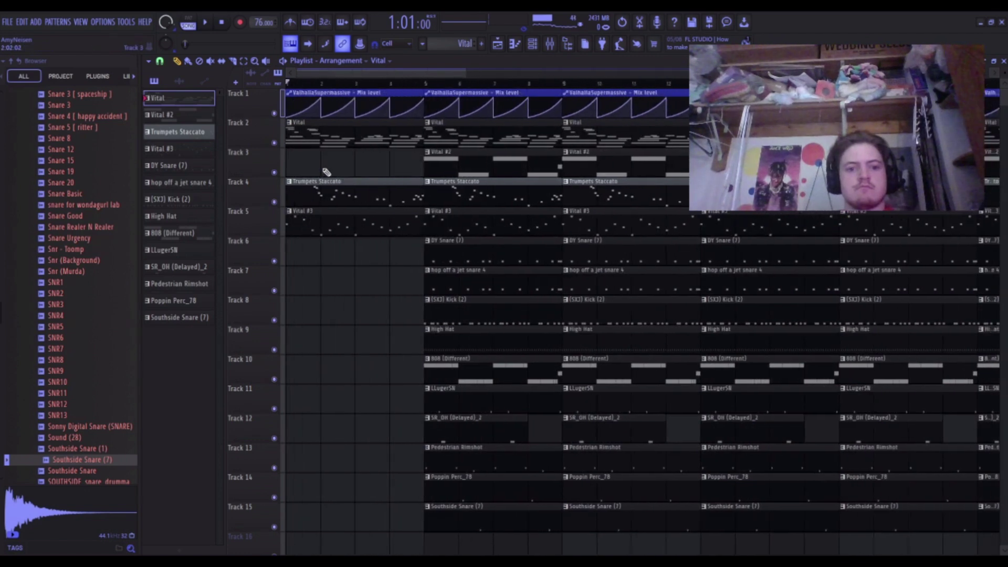
{"action": "left_click_drag", "start_coordinate": [331, 218], "coordinate": [346, 208]}
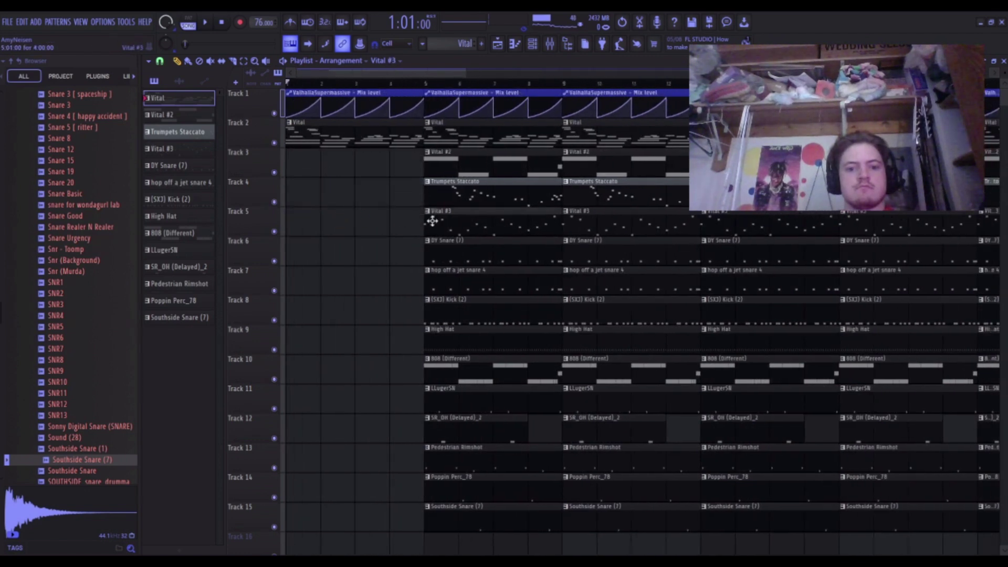
{"action": "left_click_drag", "start_coordinate": [431, 221], "coordinate": [293, 220]}
Play the arrangement from bar 1 and listen to the intro with only Vital and Vital #3.
{"action": "key", "text": "space"}
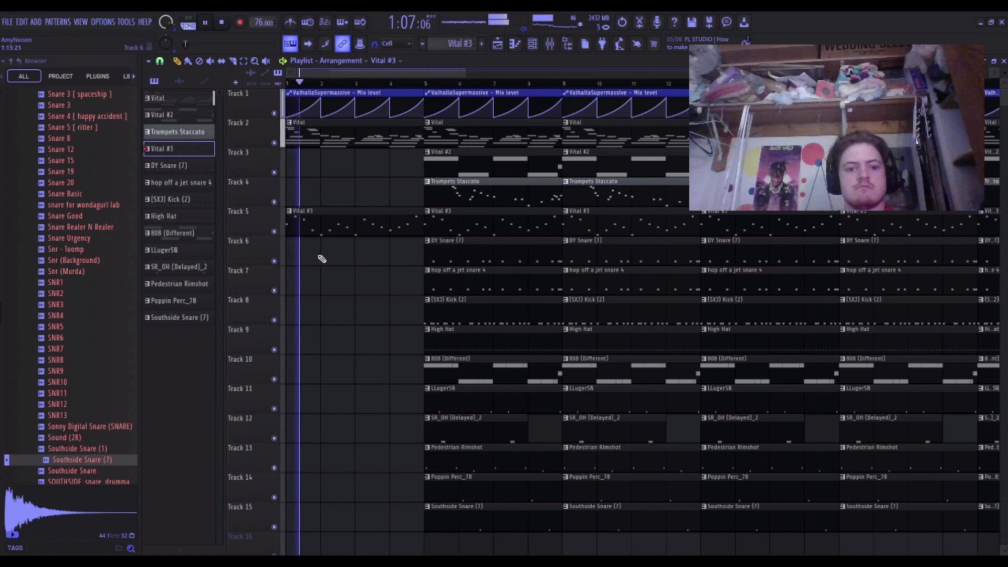
{"action": "scroll", "coordinate": [322, 260], "scroll_direction": "down", "scroll_amount": 3}
{"action": "scroll", "coordinate": [319, 261], "scroll_direction": "up", "scroll_amount": 3}
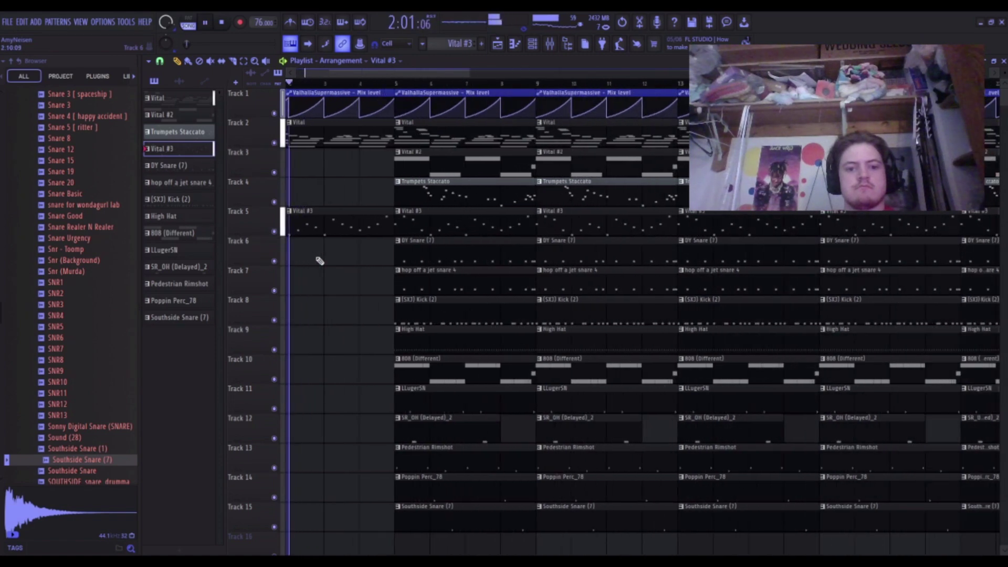
{"action": "scroll", "coordinate": [321, 261], "scroll_direction": "up", "scroll_amount": 3}
{"action": "scroll", "coordinate": [332, 262], "scroll_direction": "down", "scroll_amount": 4}
{"action": "scroll", "coordinate": [338, 268], "scroll_direction": "up", "scroll_amount": 4}
{"action": "scroll", "coordinate": [353, 300], "scroll_direction": "down", "scroll_amount": 3}
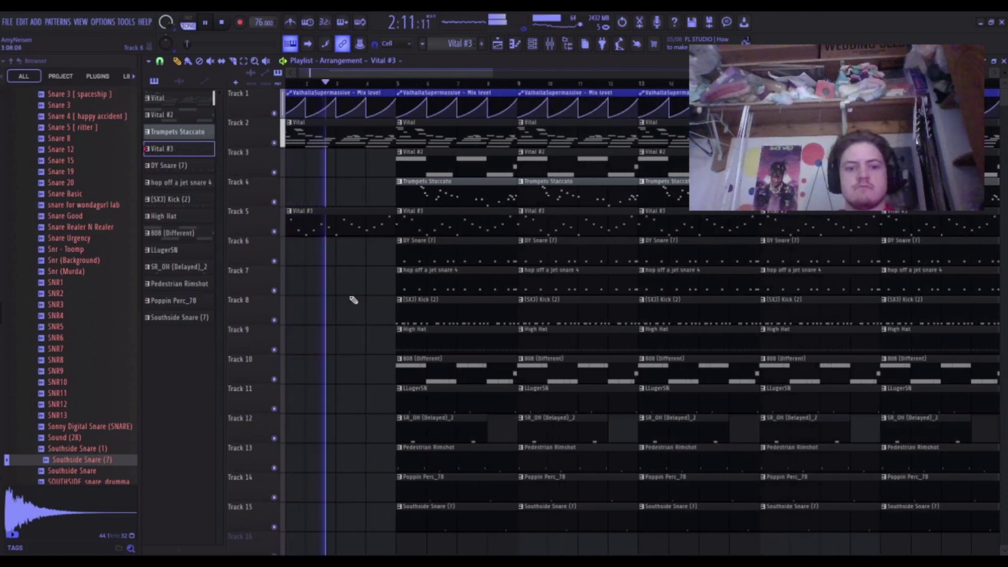
{"action": "scroll", "coordinate": [353, 300], "scroll_direction": "up", "scroll_amount": 3}
{"action": "scroll", "coordinate": [525, 219], "scroll_direction": "down", "scroll_amount": 2}
{"action": "scroll", "coordinate": [535, 204], "scroll_direction": "up", "scroll_amount": 2}
{"action": "scroll", "coordinate": [506, 194], "scroll_direction": "down", "scroll_amount": 1}
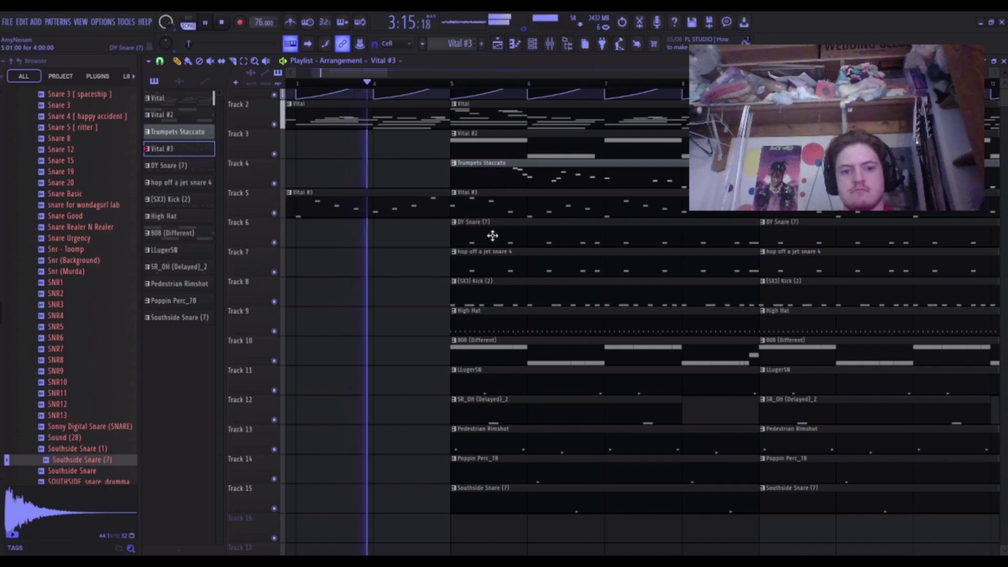
Remove the clips on Tracks 6 to 15 over bars 5 to 8, from DY Snare (7) to Southside Snare (7).
{"action": "right_click", "coordinate": [482, 348]}
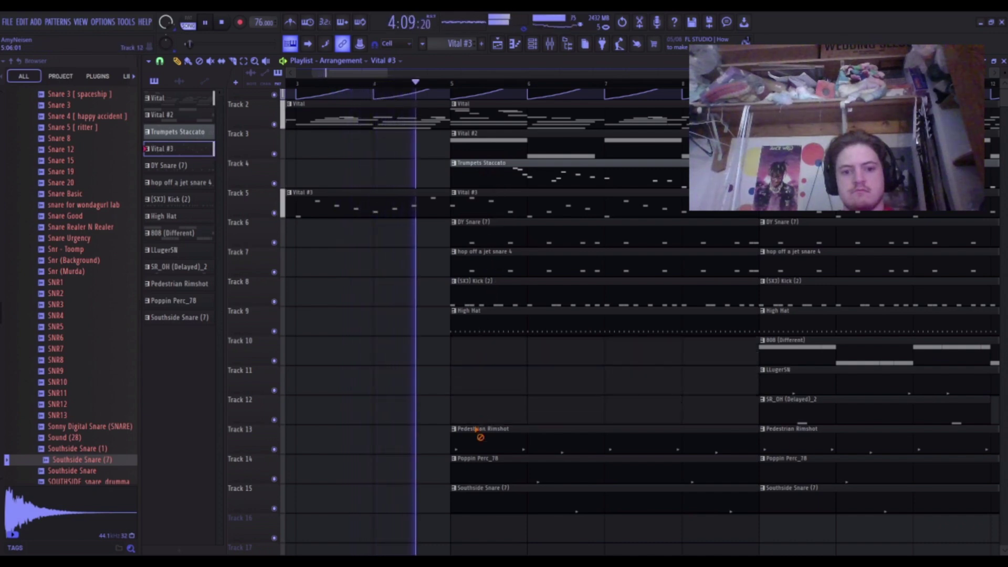
{"action": "right_click", "coordinate": [479, 436]}
{"action": "right_click", "coordinate": [513, 294]}
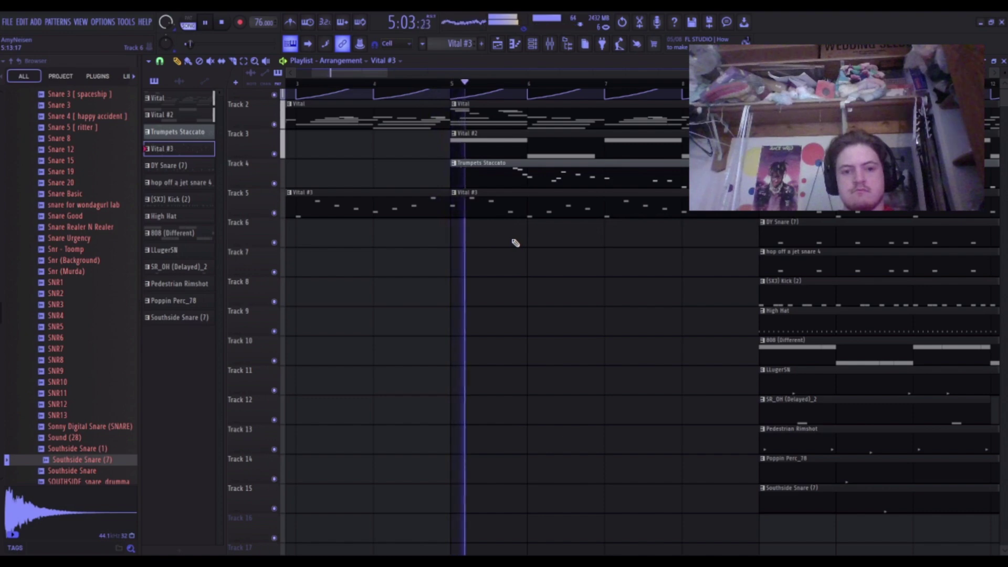
Place an (SXJ) Kick (2) clip on Track 8 running from 5:13:00 to the end of bar 8.
{"action": "scroll", "coordinate": [512, 240], "scroll_direction": "down", "scroll_amount": 2}
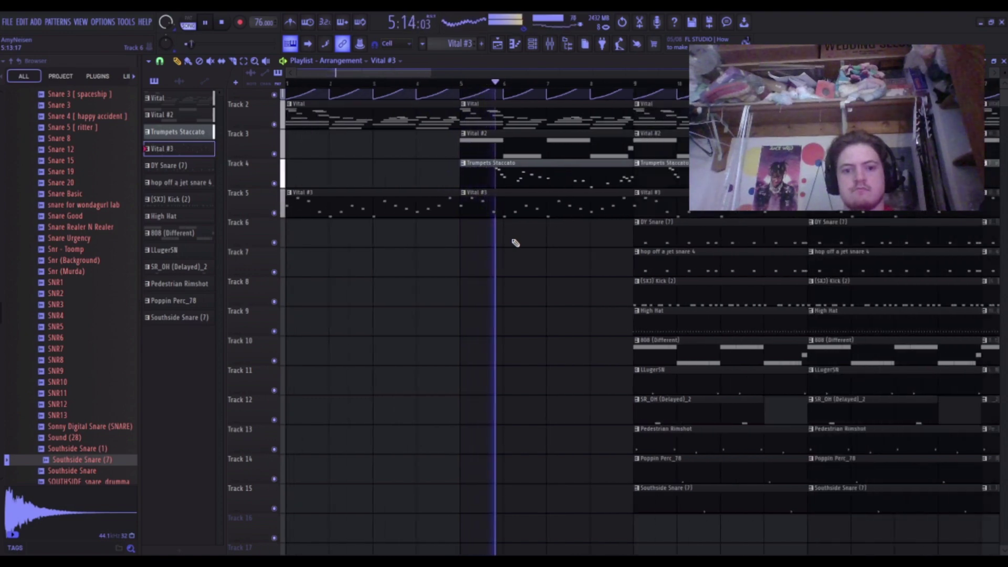
{"action": "key", "text": "space"}
{"action": "left_click", "coordinate": [454, 297]}
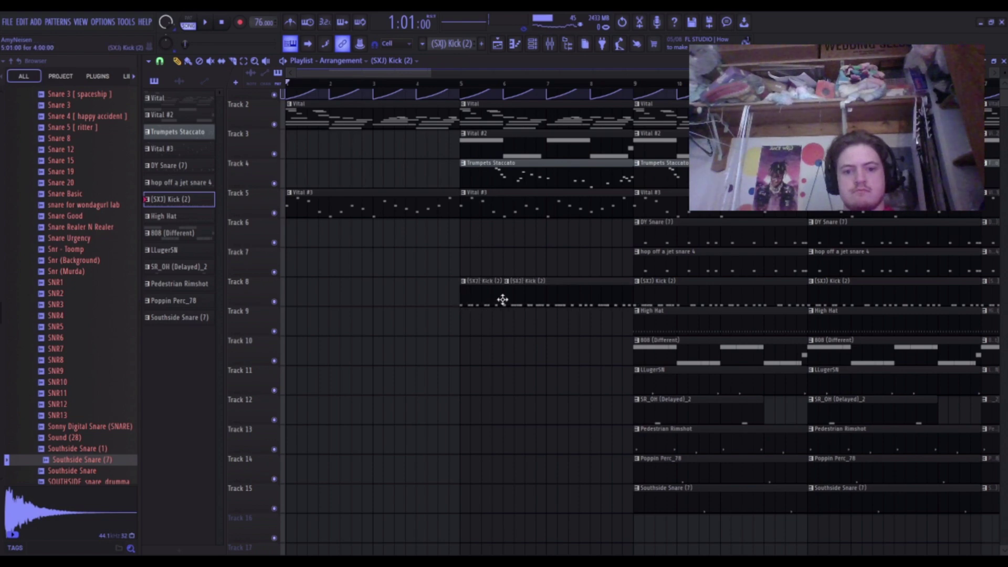
{"action": "left_click_drag", "start_coordinate": [510, 288], "coordinate": [474, 296]}
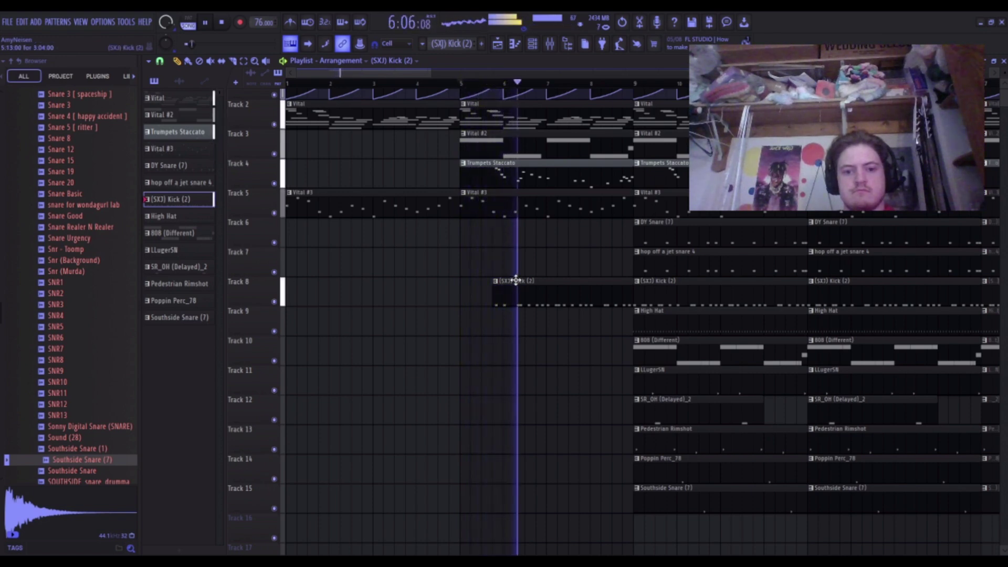
Remove the clips on Tracks 10 to 15 over bars 9 to 12, from 808 (Different) to Southside Snare (7).
{"action": "scroll", "coordinate": [633, 291], "scroll_direction": "up", "scroll_amount": 2}
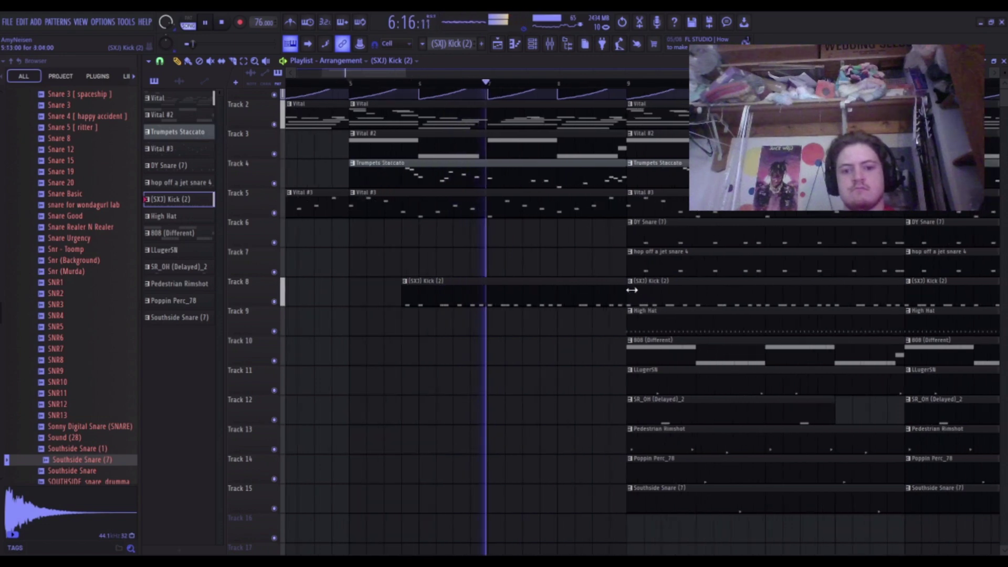
{"action": "scroll", "coordinate": [630, 291], "scroll_direction": "down", "scroll_amount": 2}
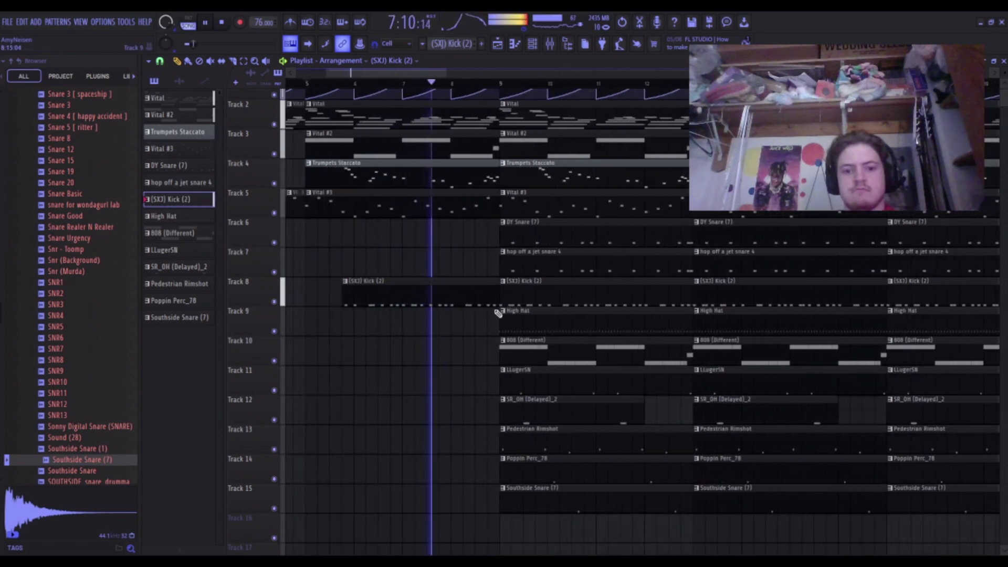
{"action": "scroll", "coordinate": [514, 331], "scroll_direction": "up", "scroll_amount": 2}
{"action": "right_click", "coordinate": [519, 362]}
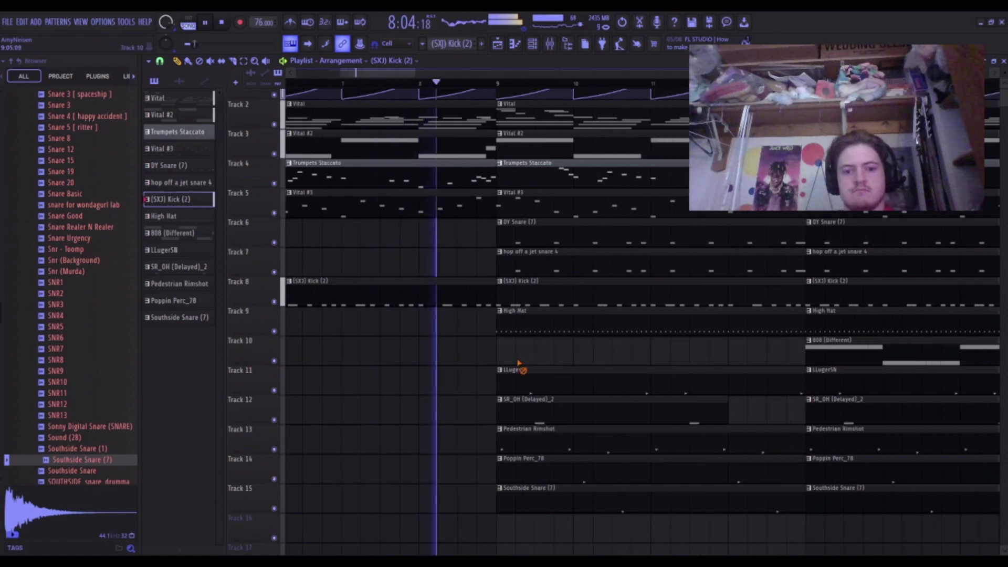
{"action": "right_click", "coordinate": [518, 380]}
{"action": "right_click", "coordinate": [516, 410]}
{"action": "right_click", "coordinate": [515, 438]}
{"action": "right_click", "coordinate": [514, 468]}
{"action": "right_click", "coordinate": [513, 499]}
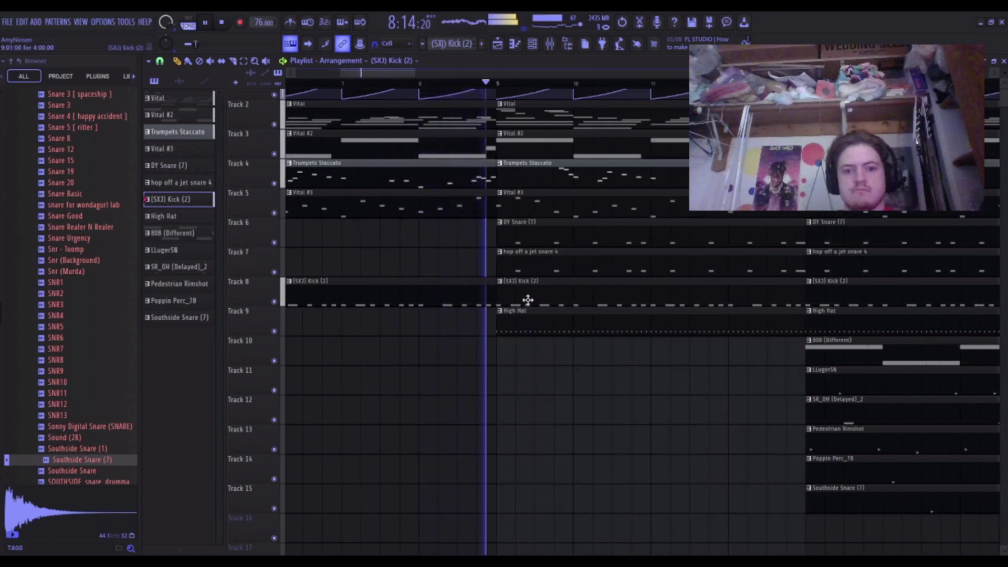
Replay the arrangement from the start, checking the levels in the mixer and the clip layout in the playlist.
{"action": "scroll", "coordinate": [527, 300], "scroll_direction": "down", "scroll_amount": 2}
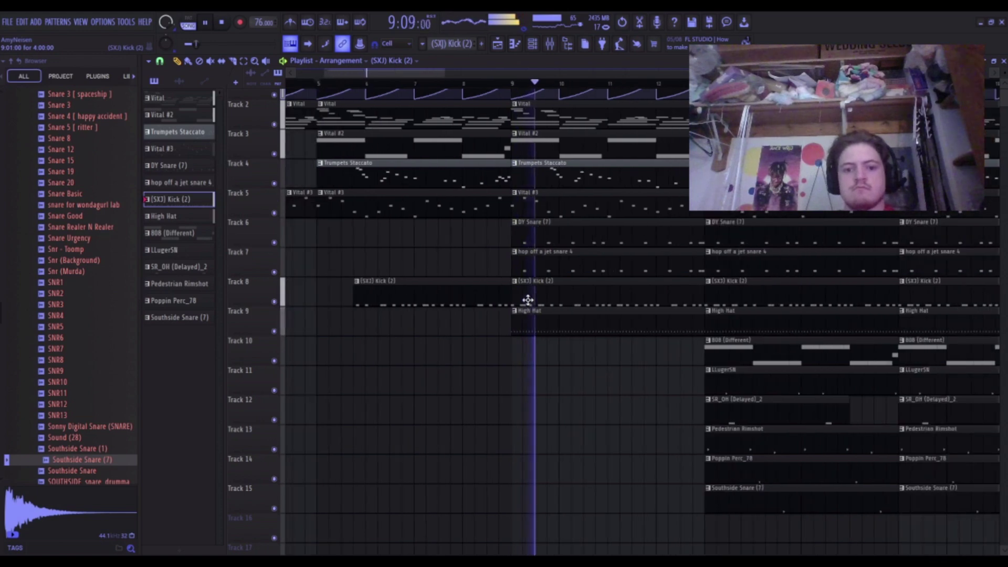
{"action": "scroll", "coordinate": [527, 300], "scroll_direction": "down", "scroll_amount": 2}
{"action": "scroll", "coordinate": [527, 300], "scroll_direction": "down", "scroll_amount": 2}
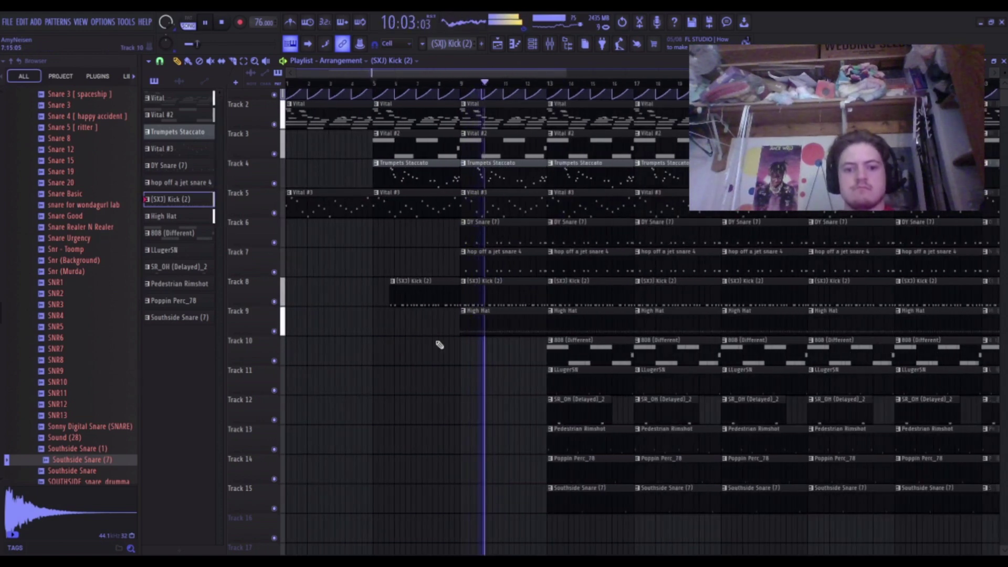
{"action": "key", "text": "space"}
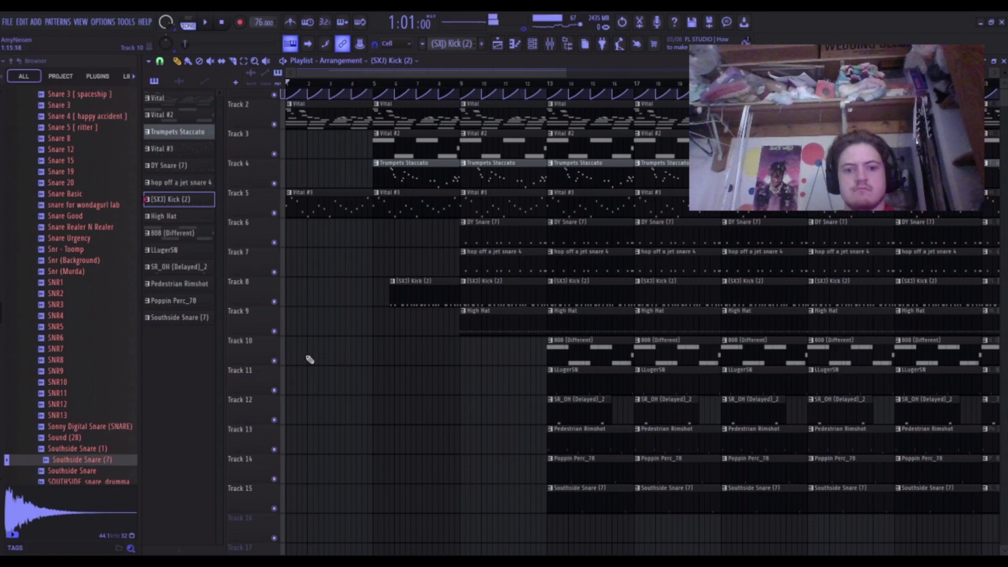
{"action": "left_click", "coordinate": [546, 44]}
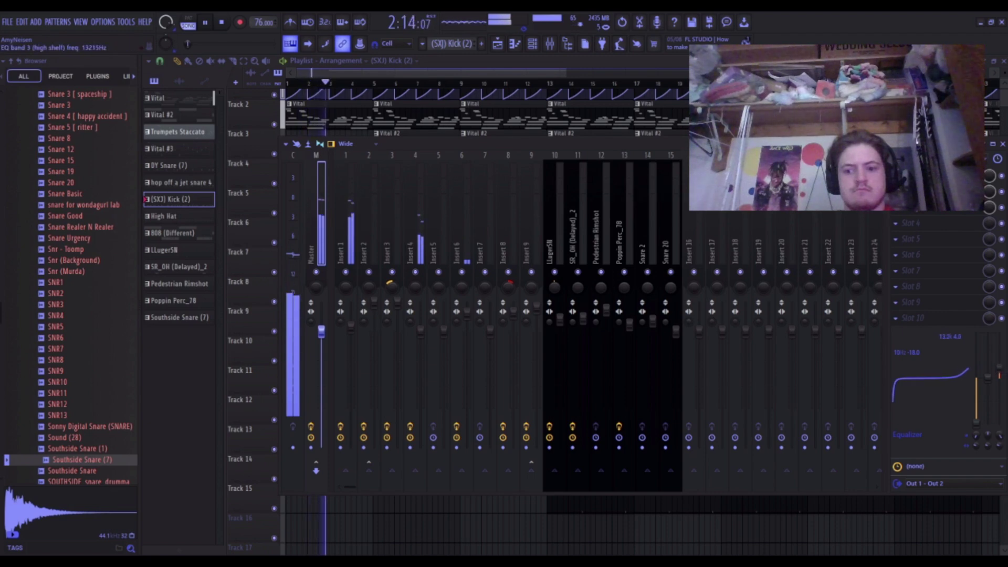
{"action": "left_click", "coordinate": [497, 45]}
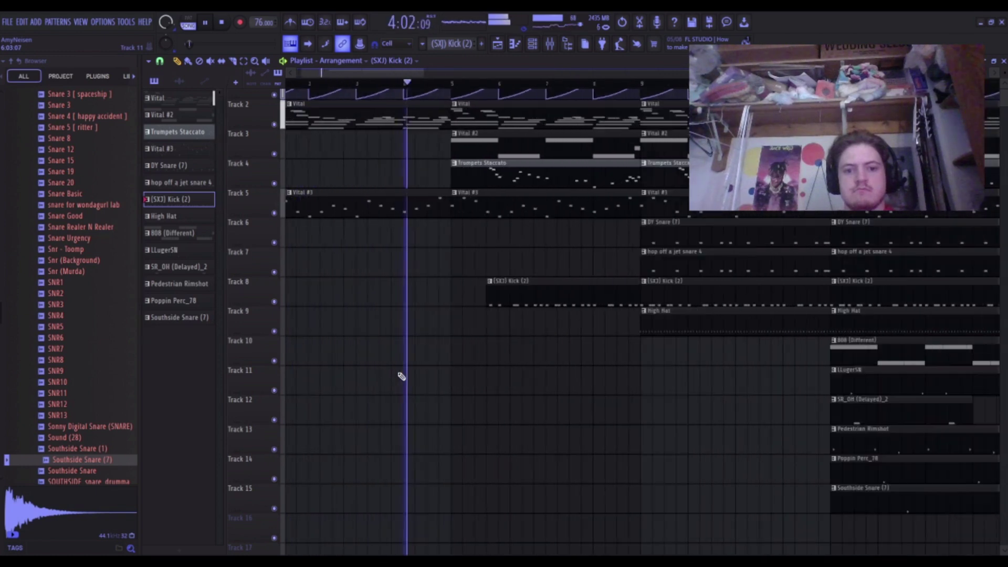
{"action": "scroll", "coordinate": [401, 376], "scroll_direction": "down", "scroll_amount": 2}
{"action": "scroll", "coordinate": [402, 376], "scroll_direction": "up", "scroll_amount": 2}
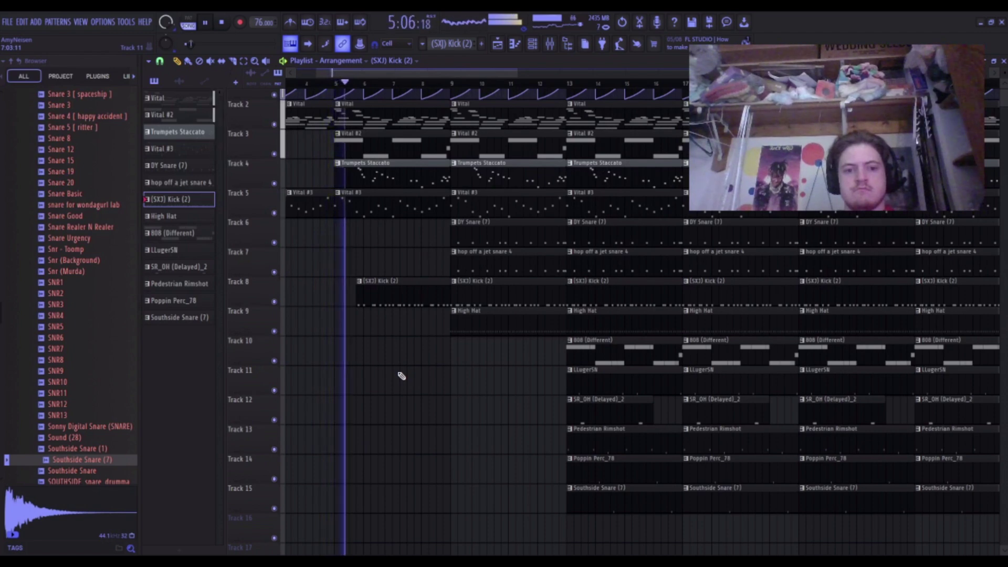
Remove Vital #2 from bars 9 to 12, and shorten the preceding Vital #2 and (SXJ) Kick (2) clips to end after bar 7.
{"action": "right_click", "coordinate": [468, 146]}
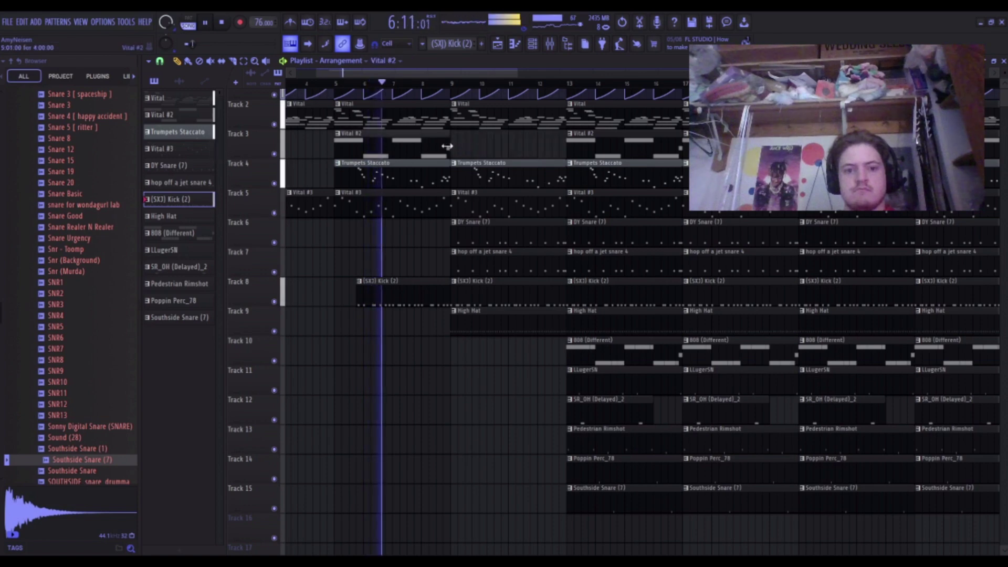
{"action": "left_click_drag", "start_coordinate": [449, 149], "coordinate": [420, 150]}
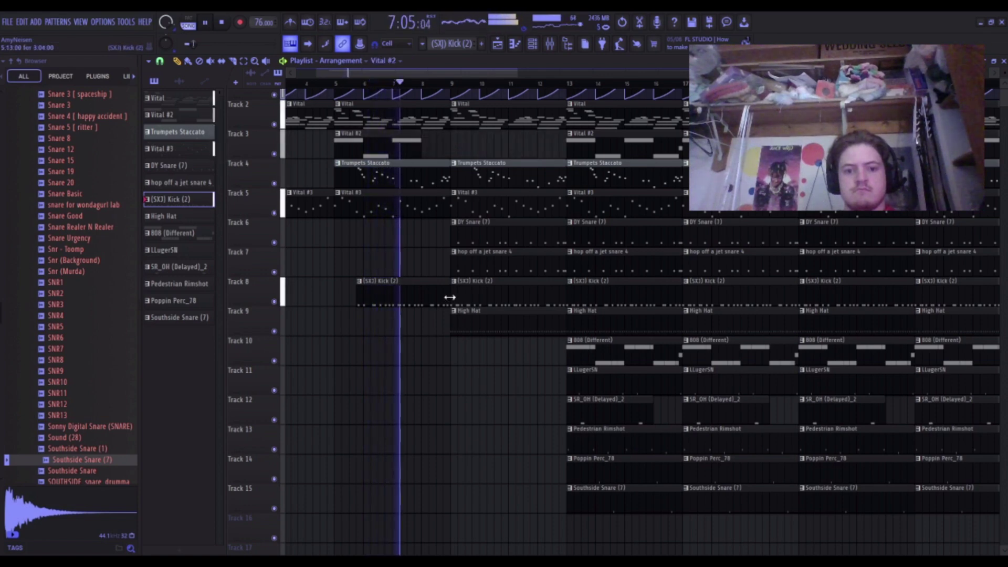
{"action": "left_click_drag", "start_coordinate": [446, 296], "coordinate": [421, 296]}
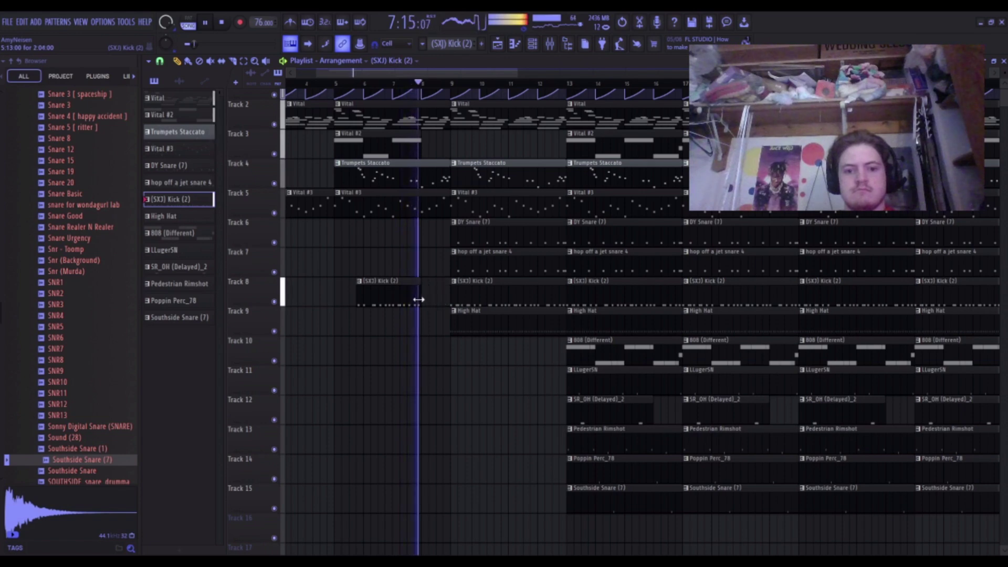
Add an 808 (Different) clip on Track 10 at bar 9 and remove the (SXJ) Kick (2) clip starting at bar 9.
{"action": "left_click", "coordinate": [573, 350]}
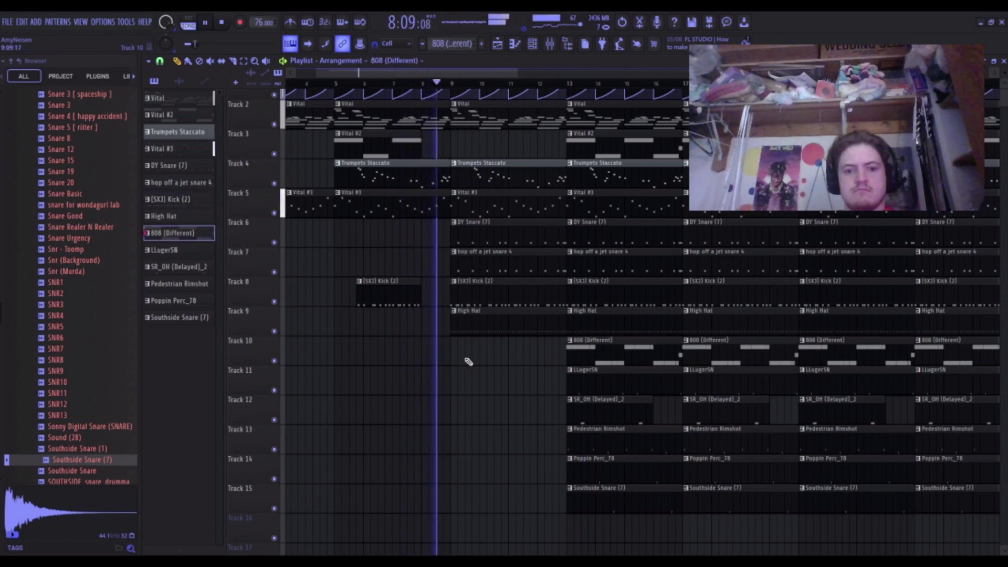
{"action": "left_click", "coordinate": [449, 349]}
{"action": "right_click", "coordinate": [460, 289]}
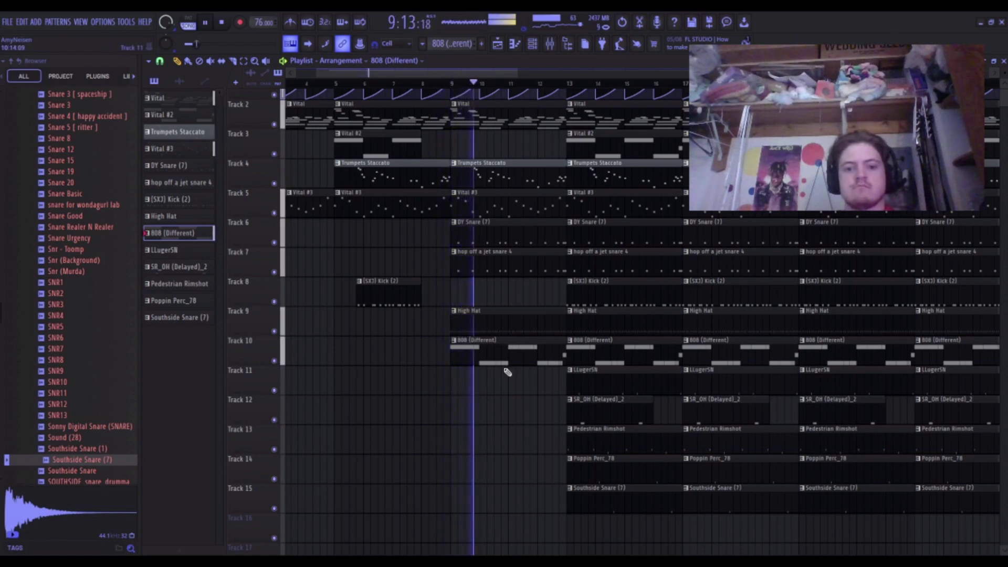
Remove the Trumpets Staccato and Vital #3 clips from bars 9 to 16 and the Vital #2 clip from bars 13 to 16.
{"action": "right_click", "coordinate": [491, 183]}
{"action": "scroll", "coordinate": [517, 195], "scroll_direction": "down", "scroll_amount": 3}
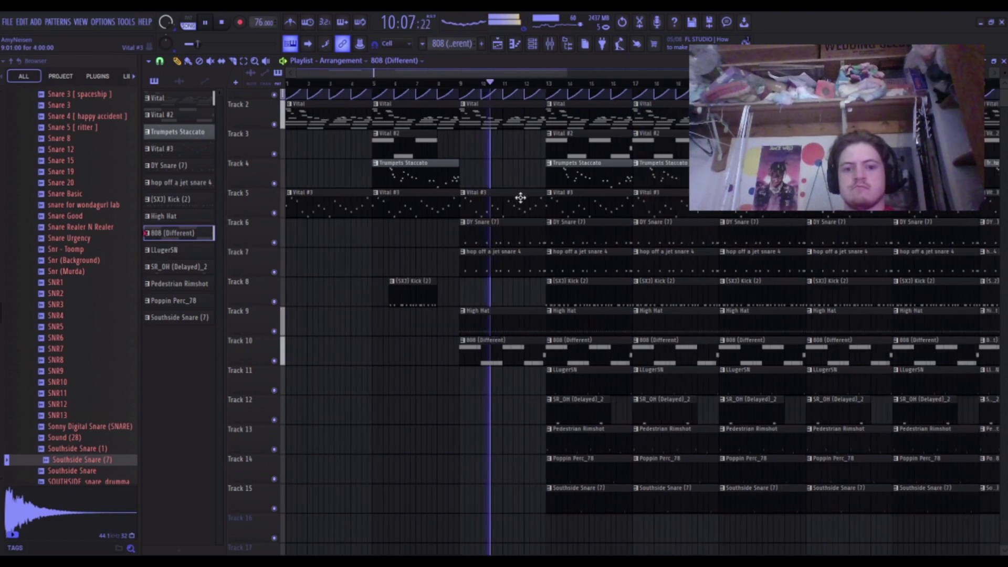
{"action": "right_click", "coordinate": [490, 203]}
{"action": "scroll", "coordinate": [518, 168], "scroll_direction": "down", "scroll_amount": 2}
{"action": "right_click", "coordinate": [499, 145]}
{"action": "right_click", "coordinate": [488, 179]}
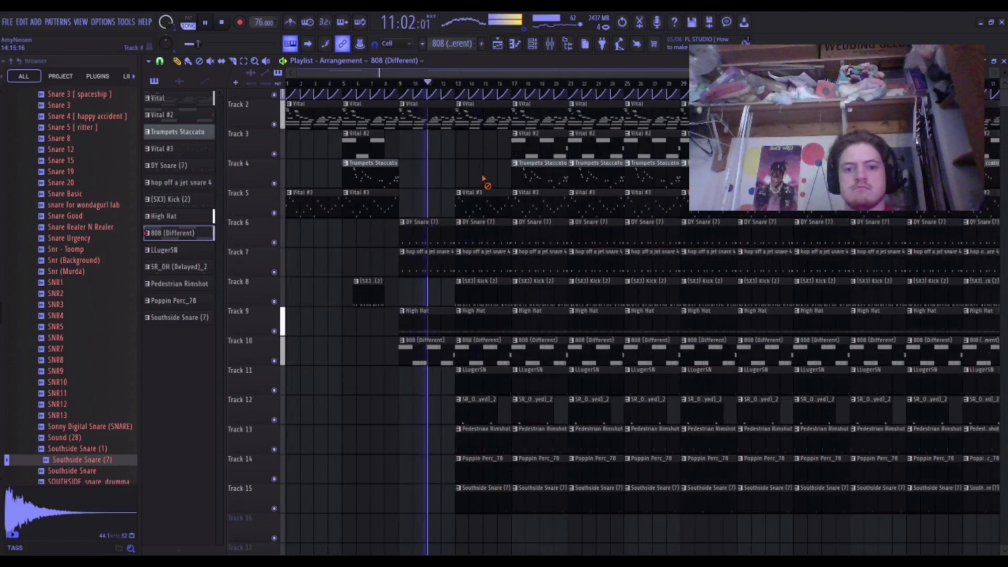
{"action": "right_click", "coordinate": [484, 200]}
Stop playback and place Vital #3 clips on Track 5 at bars 9 and 13.
{"action": "scroll", "coordinate": [476, 205], "scroll_direction": "up", "scroll_amount": 3}
{"action": "scroll", "coordinate": [513, 165], "scroll_direction": "up", "scroll_amount": 4}
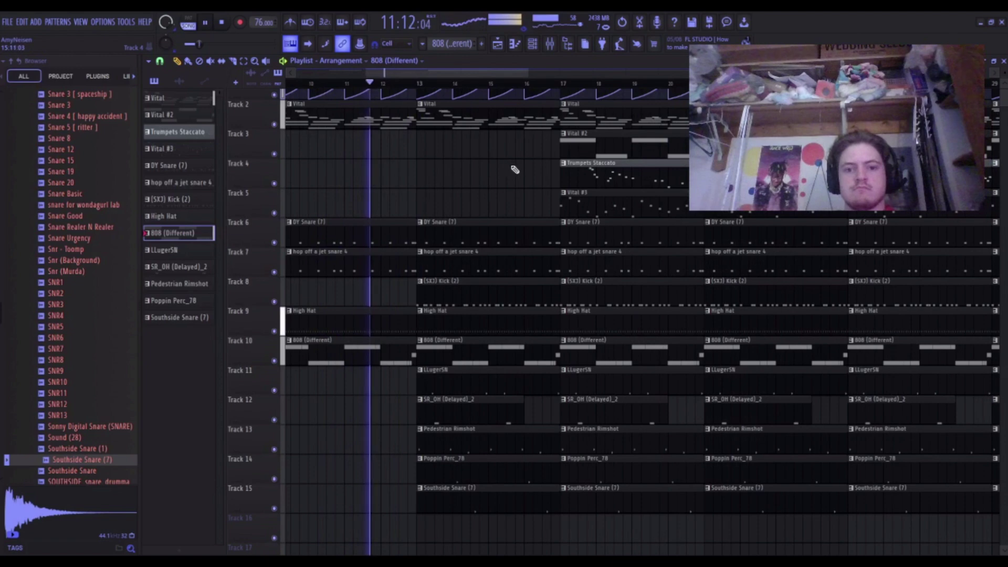
{"action": "key", "text": "space"}
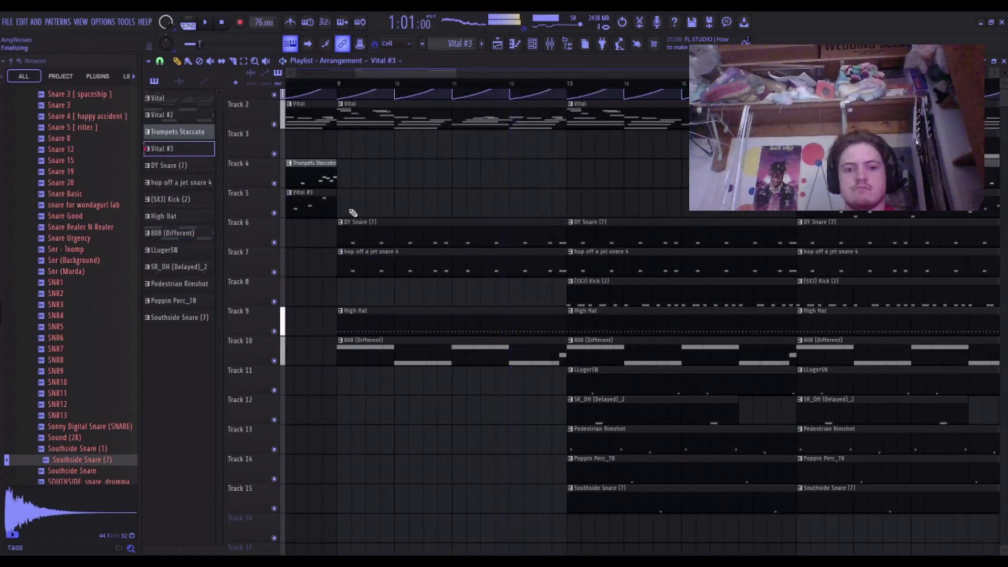
{"action": "left_click", "coordinate": [338, 209]}
{"action": "left_click", "coordinate": [581, 210]}
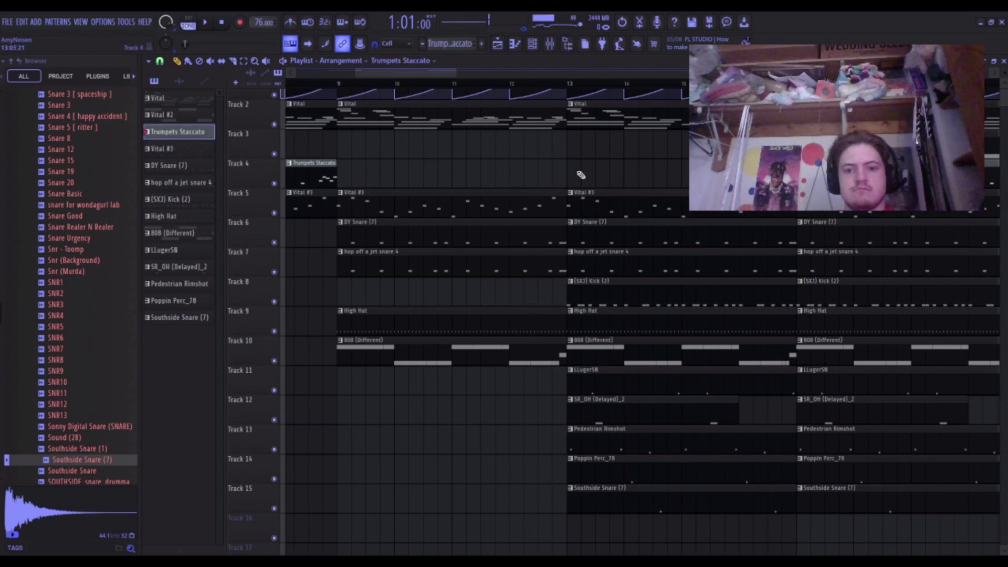
Play the arrangement from bar 9 to hear the section with the snares, hi-hat and 808.
{"action": "scroll", "coordinate": [484, 177], "scroll_direction": "down", "scroll_amount": 3}
{"action": "scroll", "coordinate": [481, 170], "scroll_direction": "down", "scroll_amount": 2}
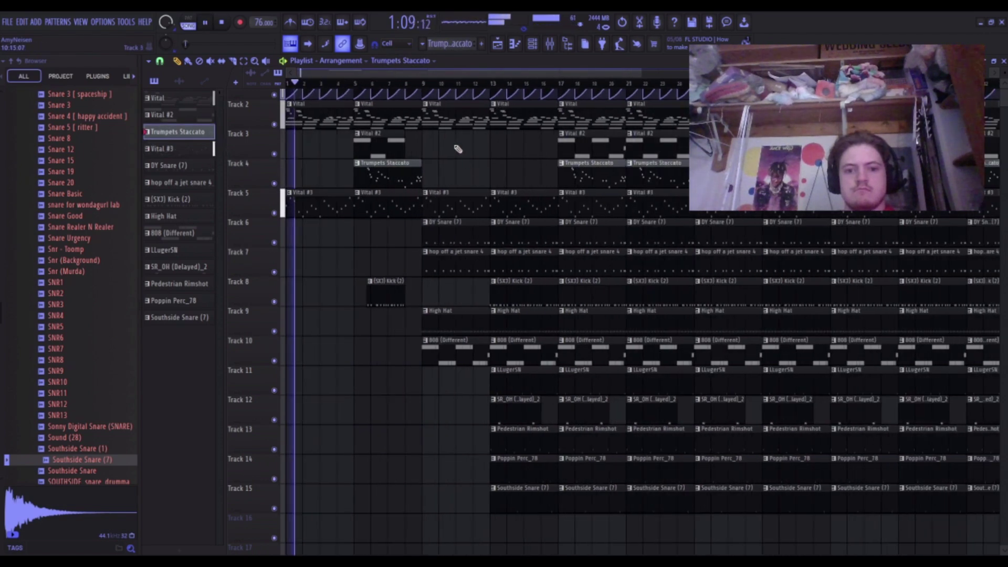
{"action": "scroll", "coordinate": [450, 146], "scroll_direction": "down", "scroll_amount": 2}
{"action": "left_click", "coordinate": [394, 84]}
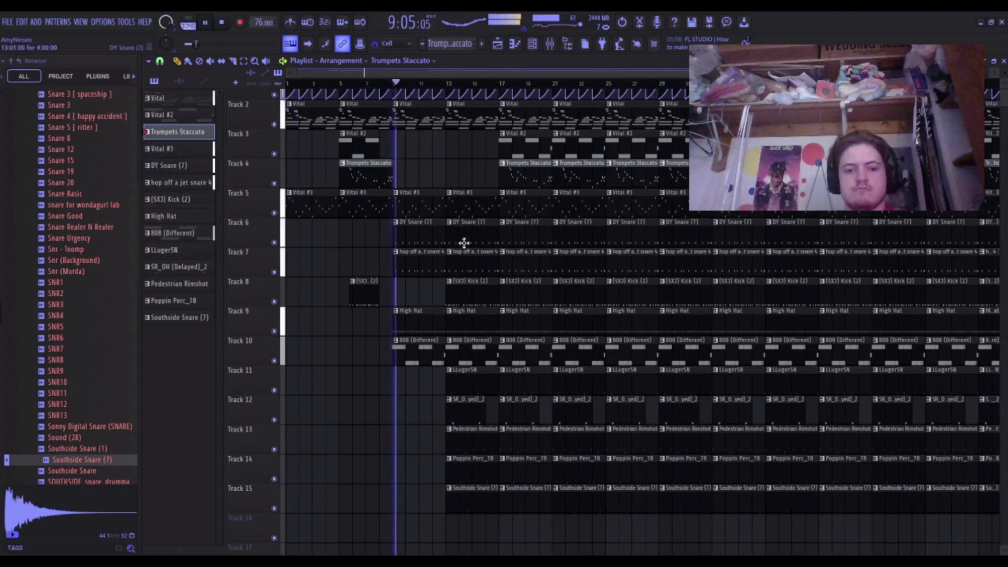
Stop playback, view the effects on the Insert 1 mixer track, and return to the playlist while playing from bar 9.
{"action": "key", "text": "space"}
{"action": "scroll", "coordinate": [420, 265], "scroll_direction": "up", "scroll_amount": 5}
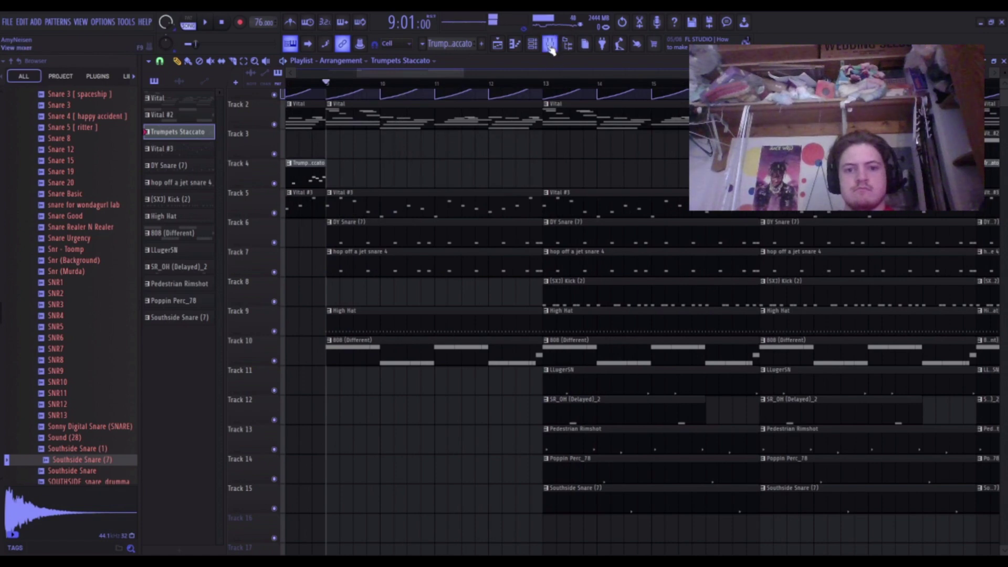
{"action": "left_click", "coordinate": [550, 47]}
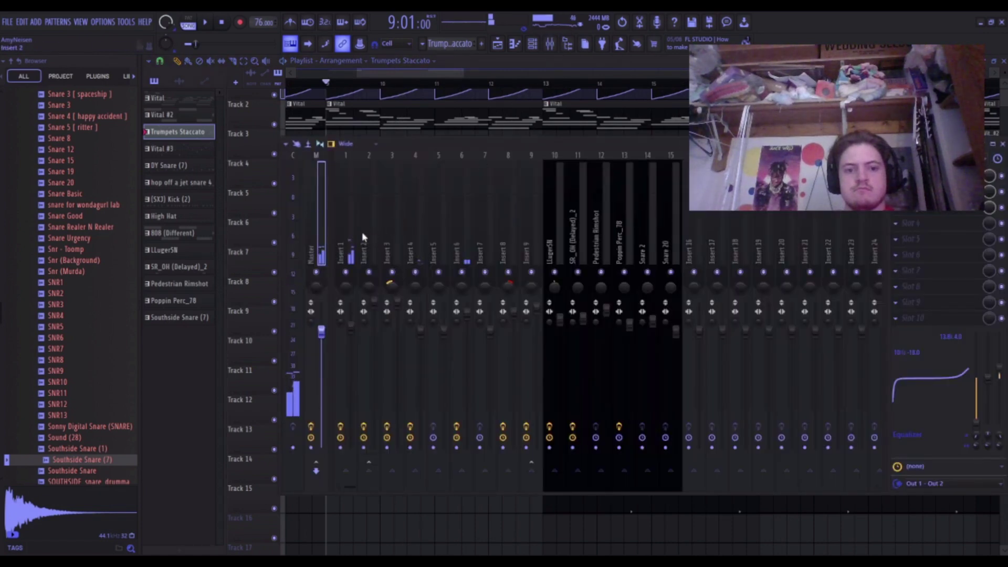
{"action": "left_click", "coordinate": [345, 237]}
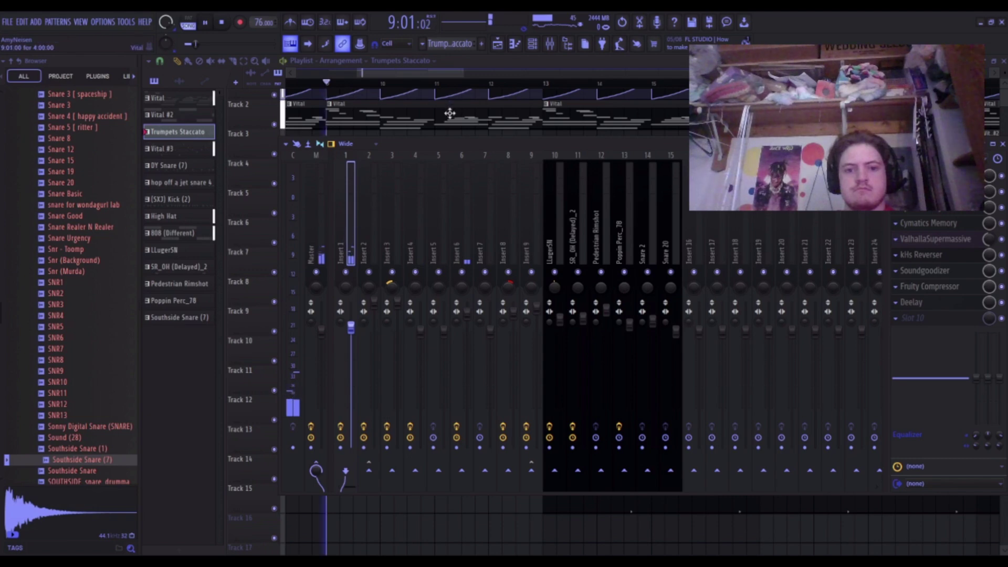
{"action": "key", "text": "F9"}
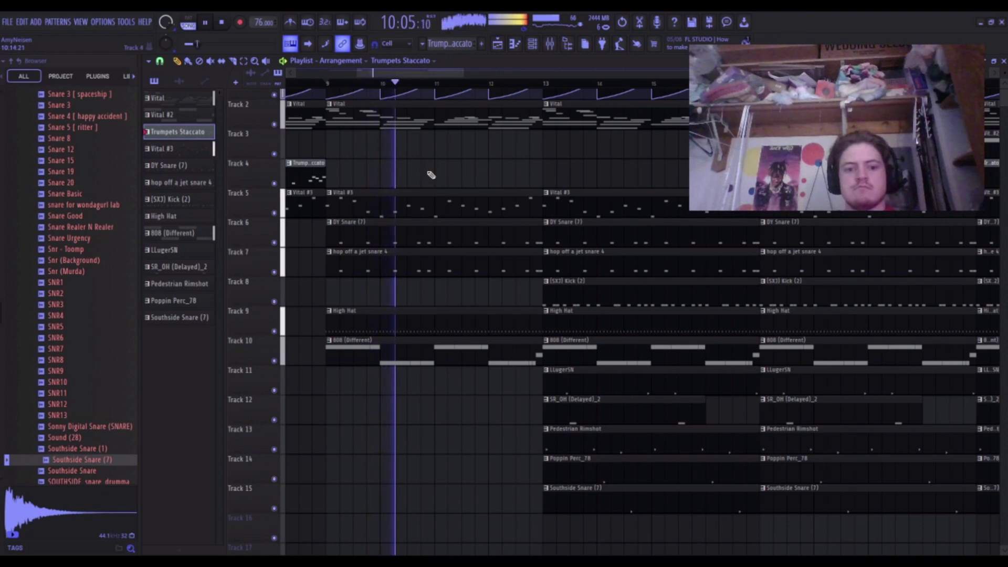
Listen to the arrangement from bar 10 through bar 16 to judge the build-up before bar 17.
{"action": "scroll", "coordinate": [427, 175], "scroll_direction": "down", "scroll_amount": 5}
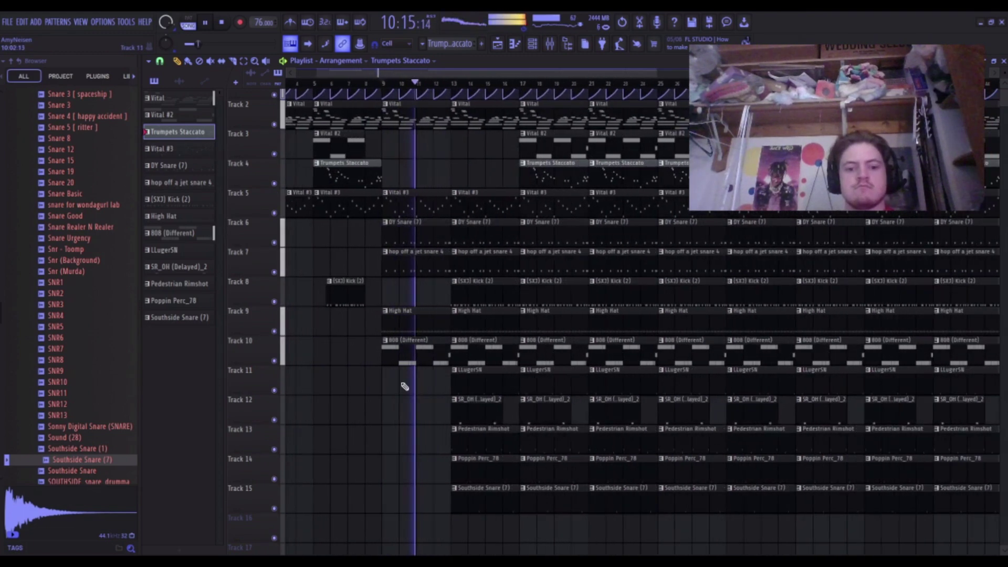
{"action": "scroll", "coordinate": [443, 407], "scroll_direction": "up", "scroll_amount": 2}
{"action": "scroll", "coordinate": [455, 313], "scroll_direction": "up", "scroll_amount": 2}
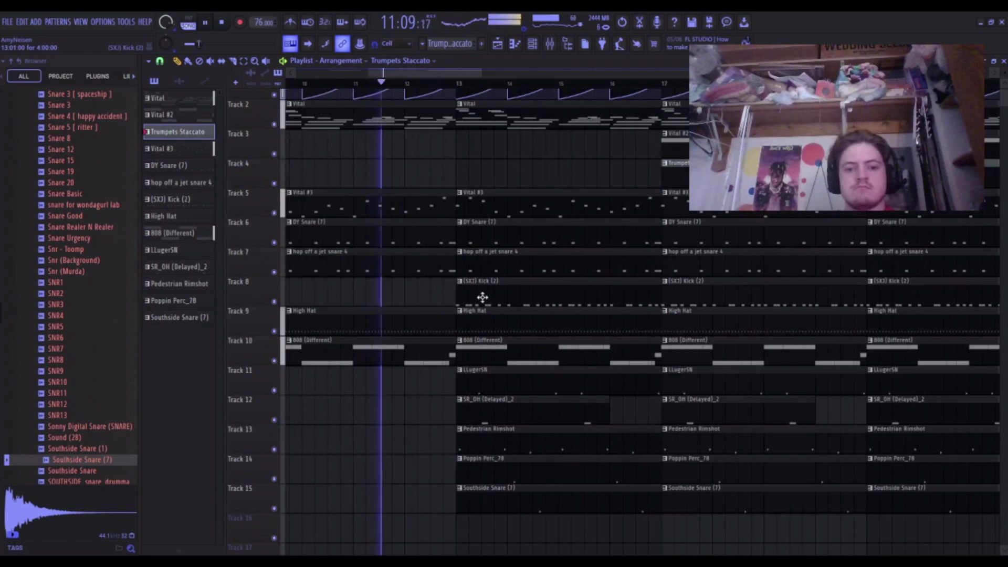
{"action": "scroll", "coordinate": [483, 297], "scroll_direction": "down", "scroll_amount": 2}
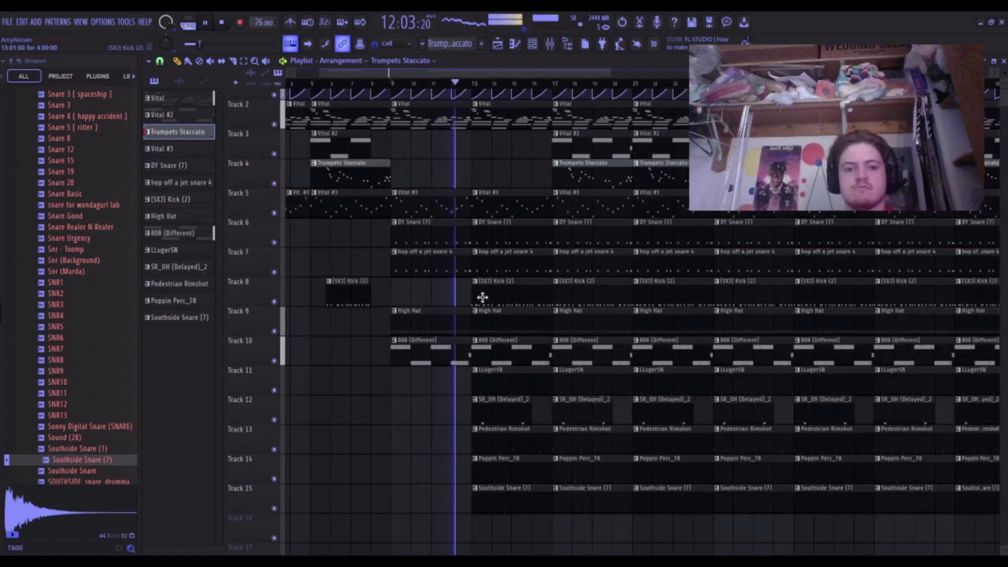
{"action": "scroll", "coordinate": [482, 298], "scroll_direction": "down", "scroll_amount": 2}
{"action": "scroll", "coordinate": [477, 294], "scroll_direction": "down", "scroll_amount": 2}
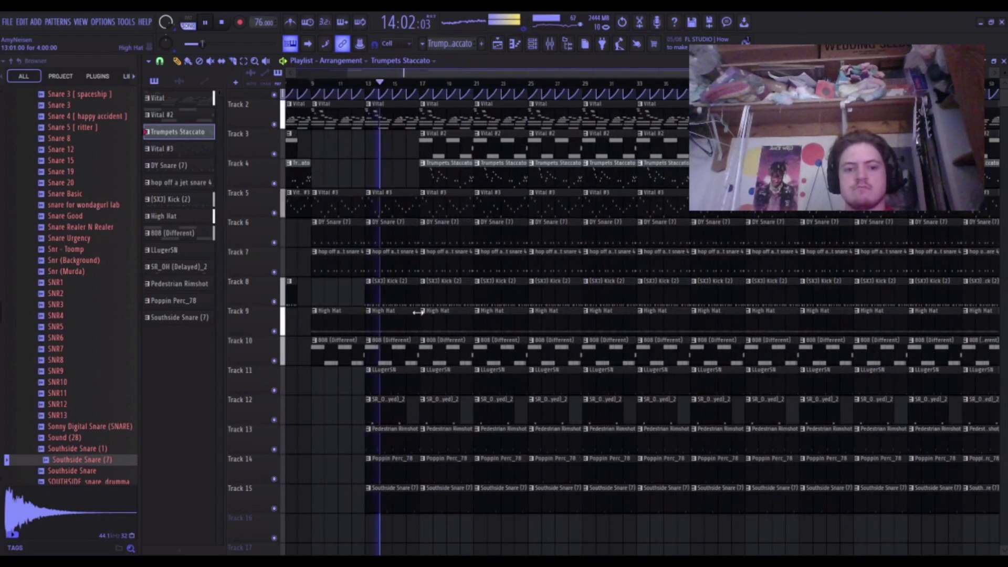
{"action": "scroll", "coordinate": [436, 311], "scroll_direction": "up", "scroll_amount": 6}
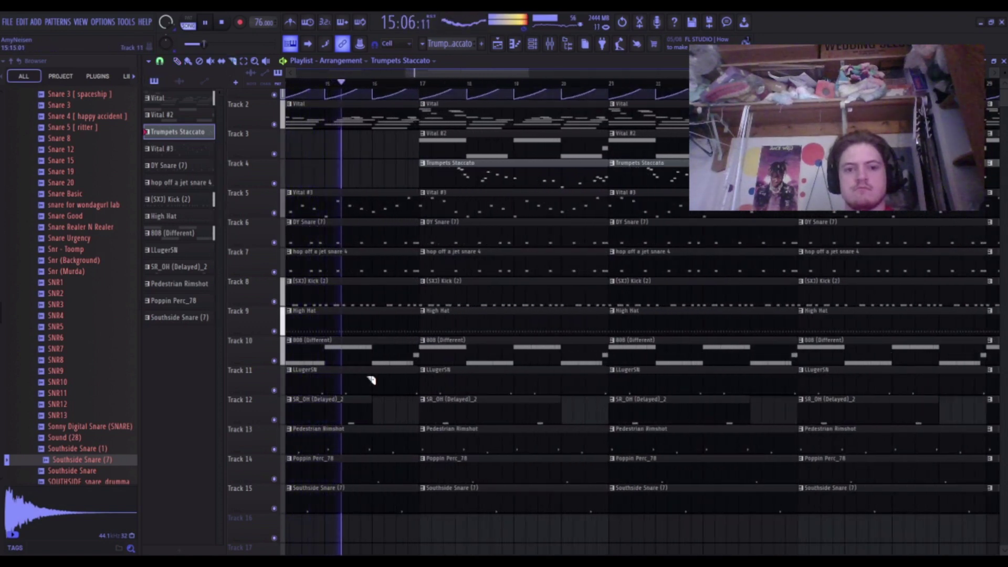
{"action": "scroll", "coordinate": [371, 382], "scroll_direction": "up", "scroll_amount": 2}
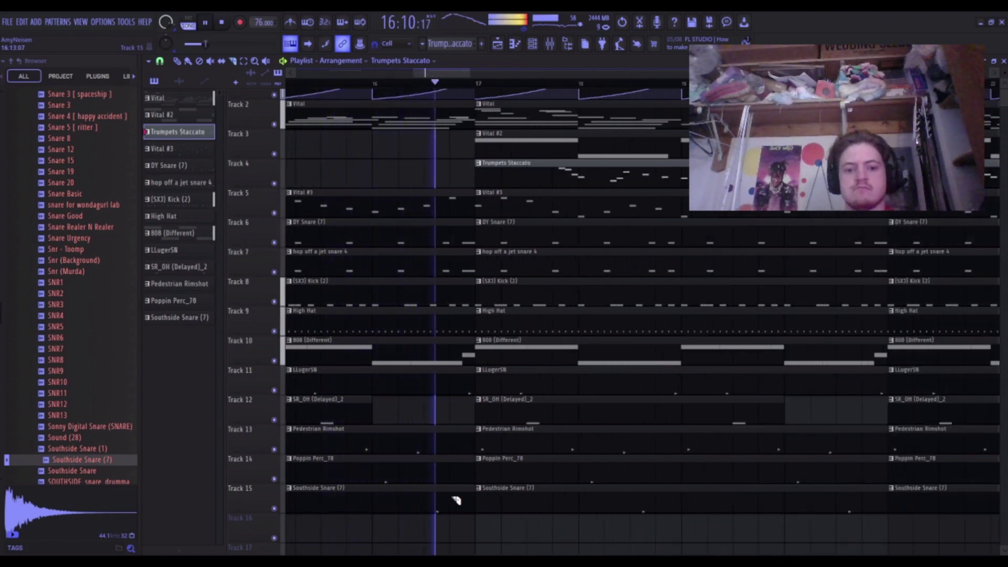
Cut the last beat of bar 16 from the Vital #3, snare, High Hat and percussion clips, keeping the Vital, kick and 808.
{"action": "key", "text": "space"}
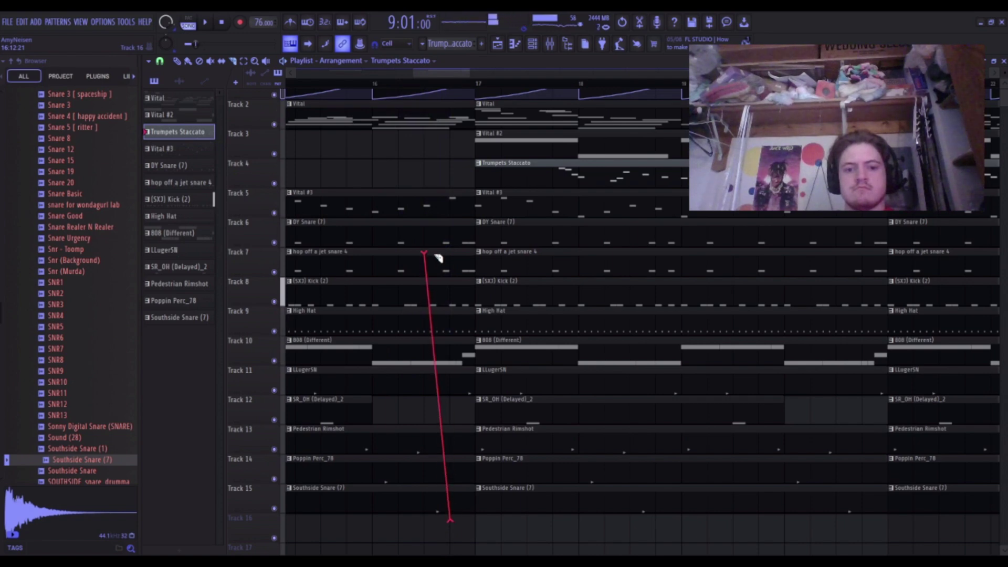
{"action": "left_click_drag", "start_coordinate": [457, 374], "coordinate": [457, 371]}
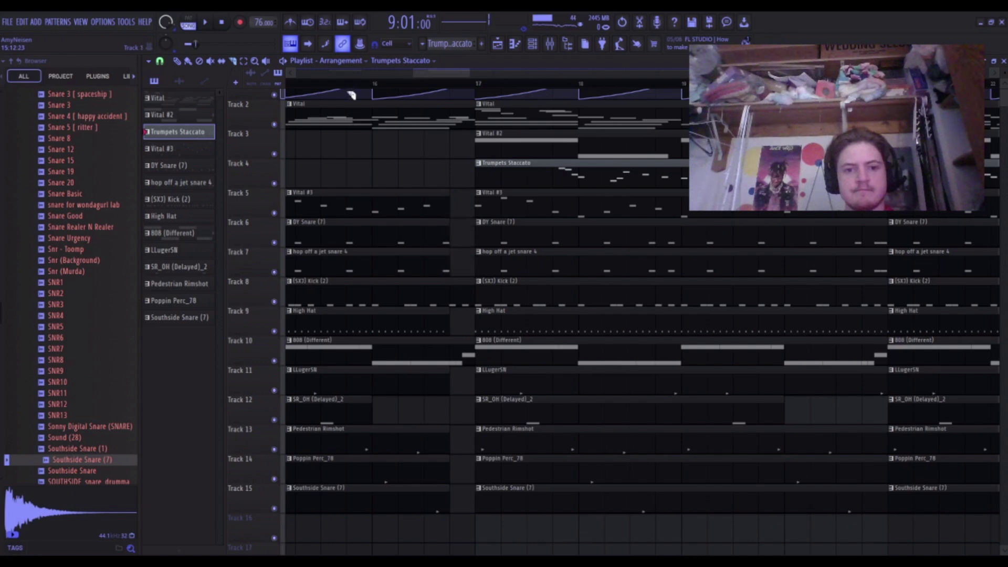
Play from bar 16 to hear the dropout leading into bar 17.
{"action": "left_click", "coordinate": [383, 87]}
{"action": "key", "text": "space"}
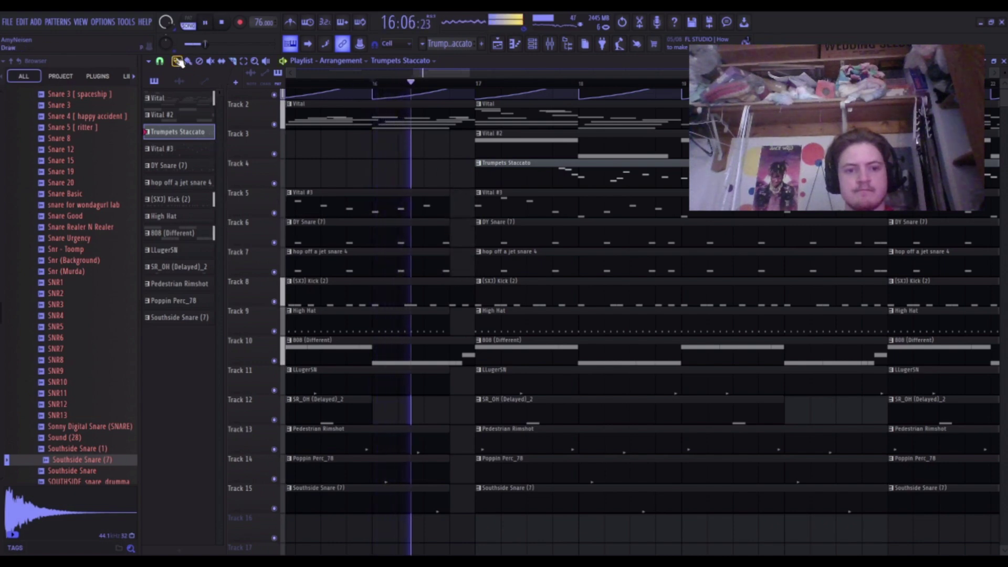
{"action": "key", "text": "space"}
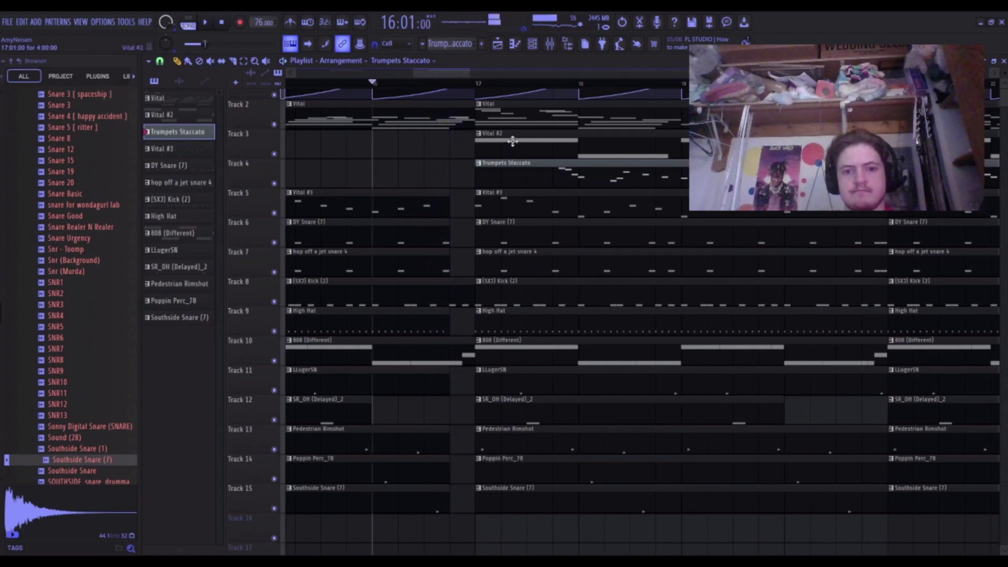
{"action": "scroll", "coordinate": [504, 158], "scroll_direction": "down", "scroll_amount": 5}
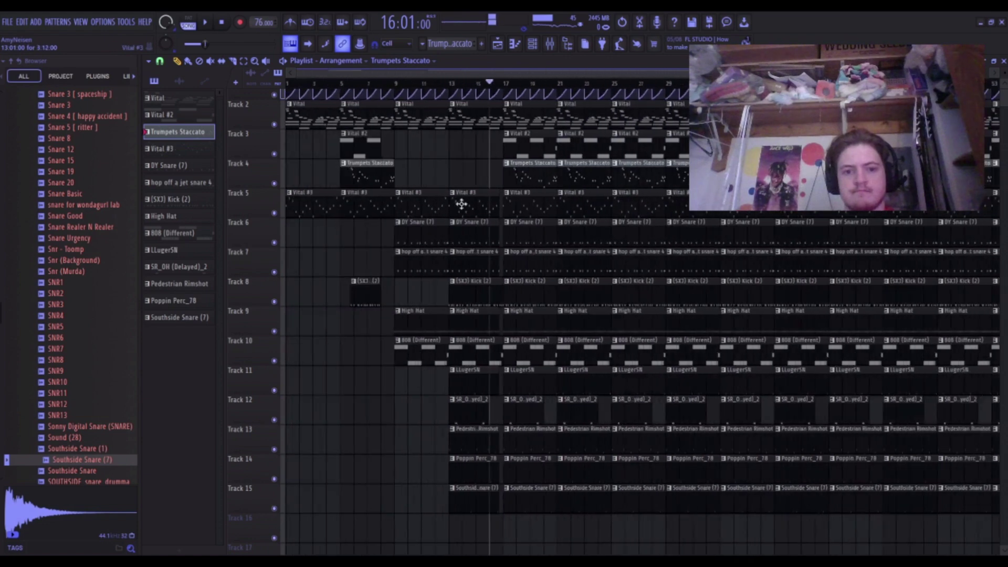
{"action": "key", "text": "space"}
{"action": "scroll", "coordinate": [480, 273], "scroll_direction": "up", "scroll_amount": 8}
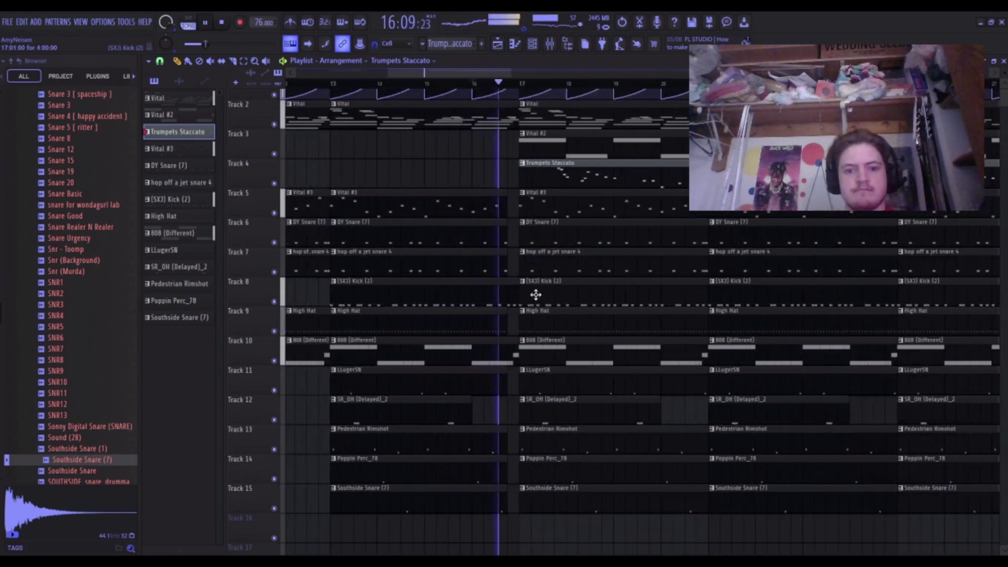
Trim the High Hat clip at bar 17 to start at bar 18 and remove the (SXJ) Kick (2) clip at bar 17.
{"action": "key", "text": "space"}
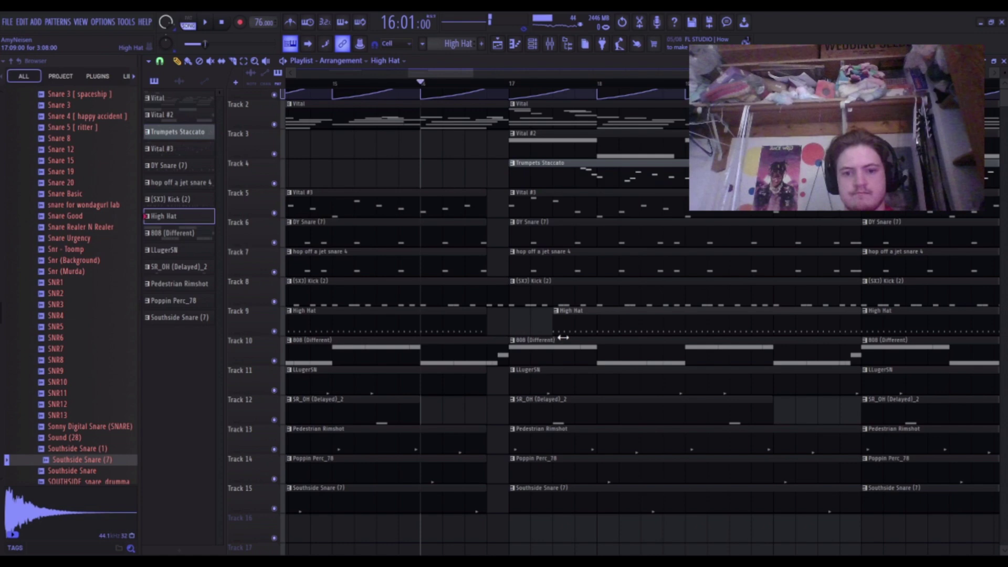
{"action": "right_click", "coordinate": [548, 295]}
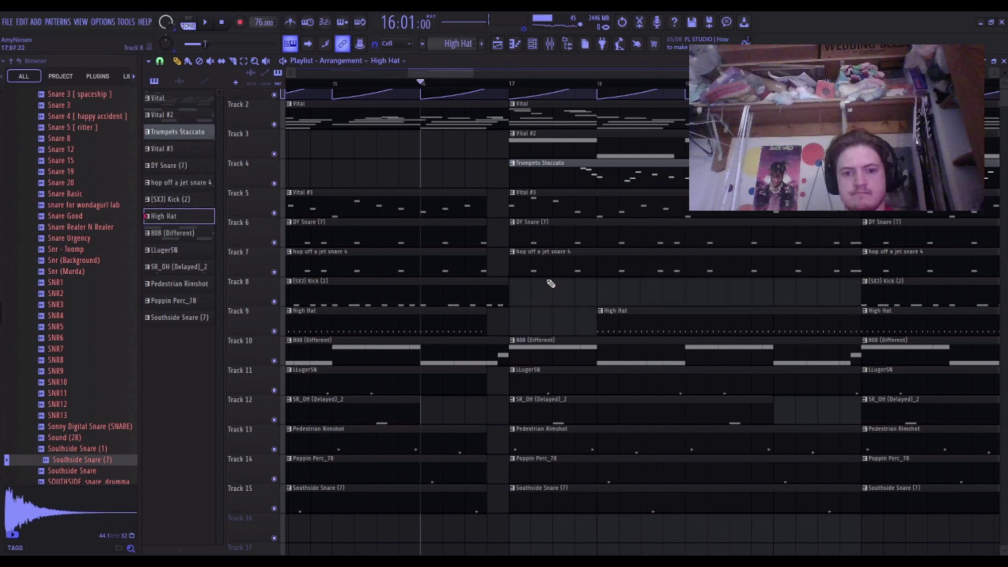
{"action": "key", "text": "space"}
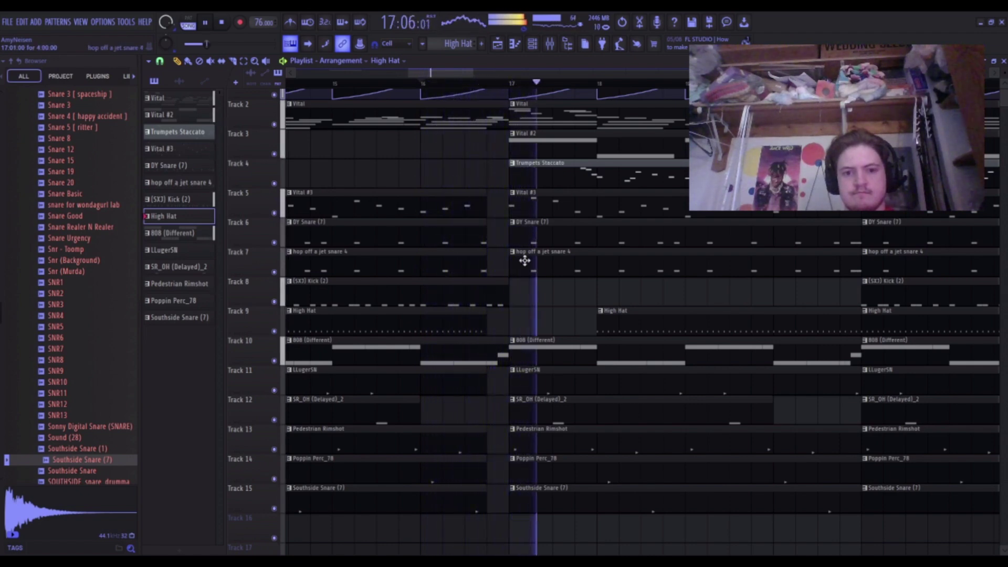
Remove the Vital #2 and 808 (Different) clips starting at bar 17.
{"action": "key", "text": "space"}
{"action": "right_click", "coordinate": [556, 150]}
{"action": "key", "text": "space"}
{"action": "scroll", "coordinate": [567, 330], "scroll_direction": "down", "scroll_amount": 2}
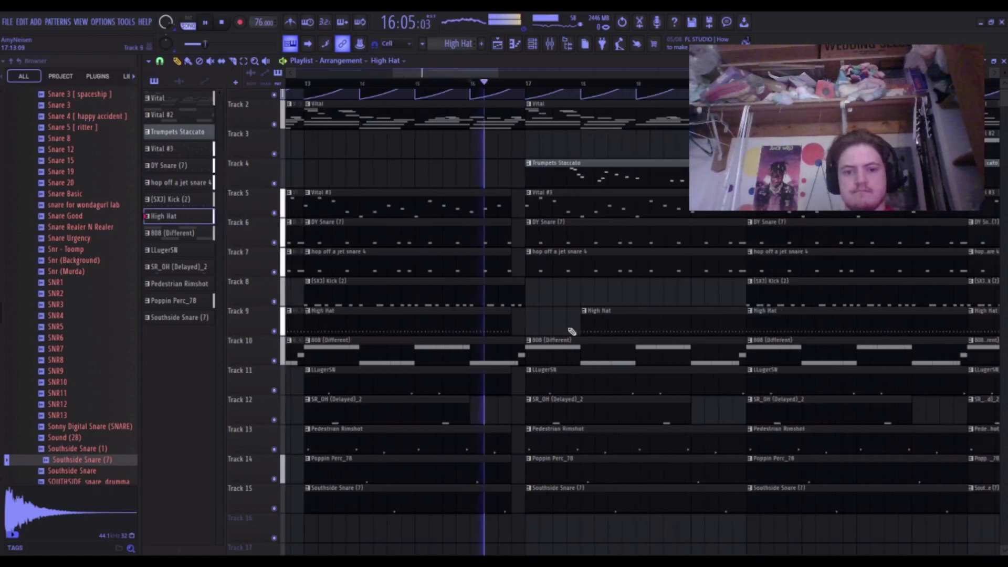
{"action": "right_click", "coordinate": [556, 356]}
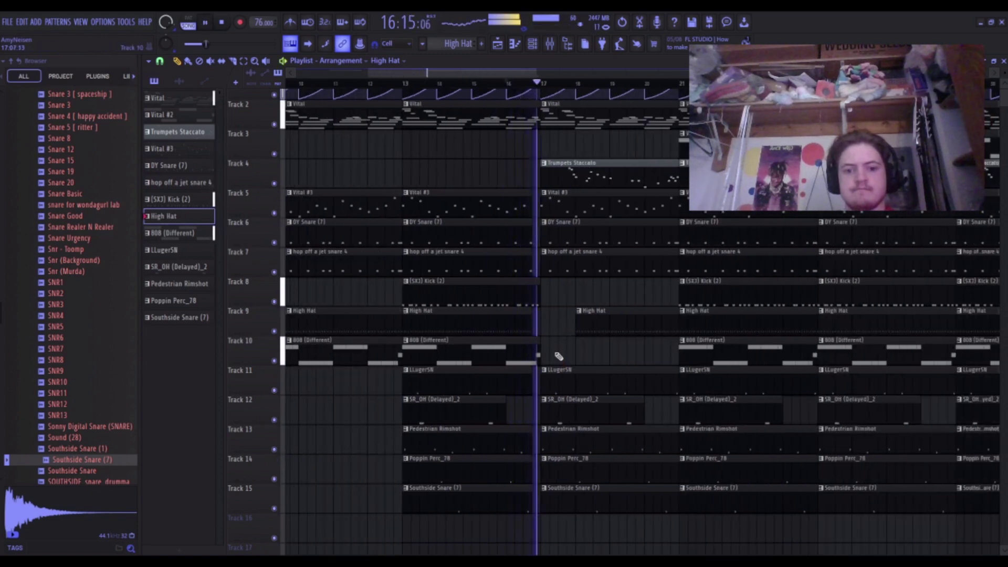
Replay from bar 16 to hear the thinned-out section at bars 17 and 18.
{"action": "scroll", "coordinate": [559, 352], "scroll_direction": "up", "scroll_amount": 2}
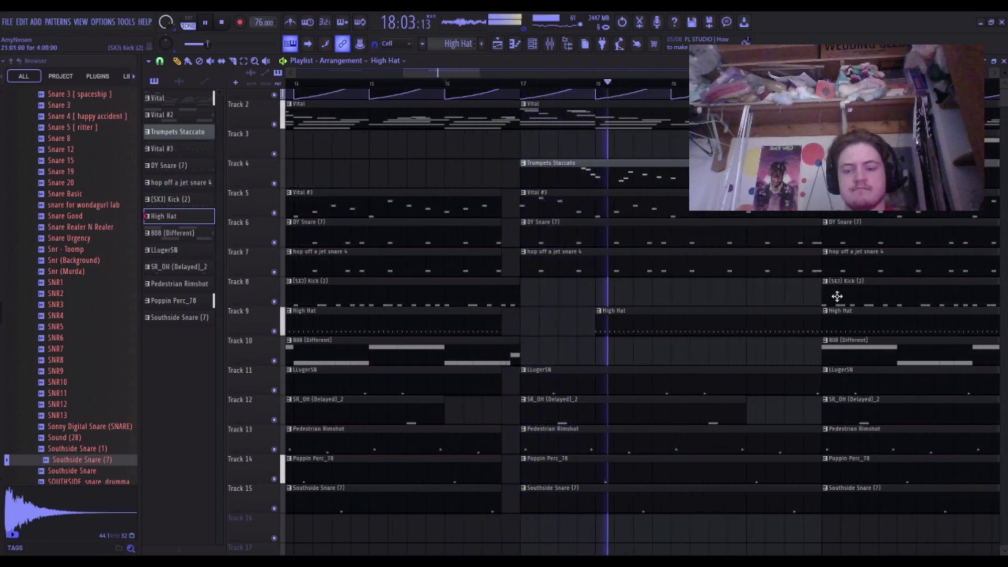
{"action": "key", "text": "space"}
{"action": "key", "text": "space"}
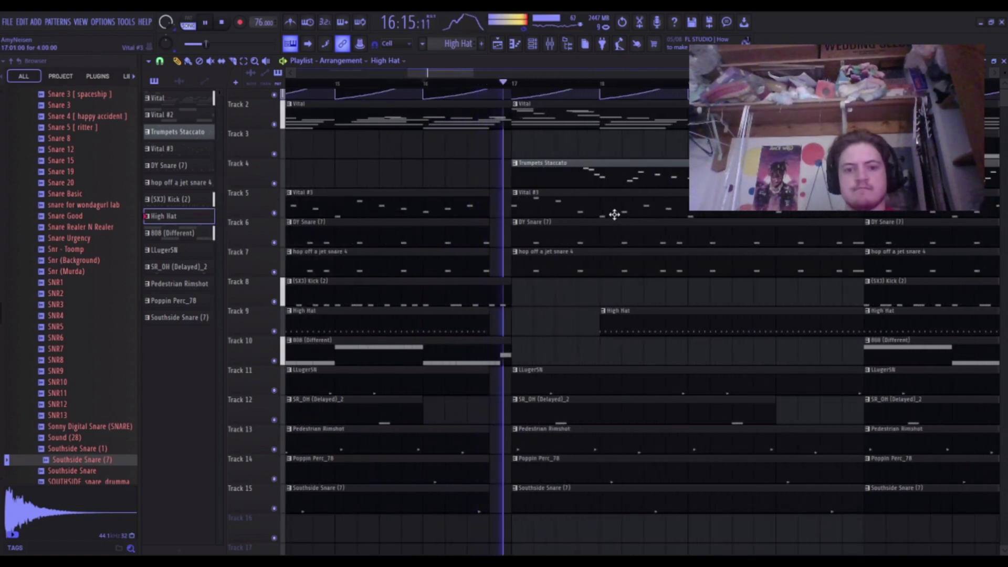
{"action": "scroll", "coordinate": [614, 215], "scroll_direction": "down", "scroll_amount": 2}
{"action": "scroll", "coordinate": [614, 215], "scroll_direction": "down", "scroll_amount": 2}
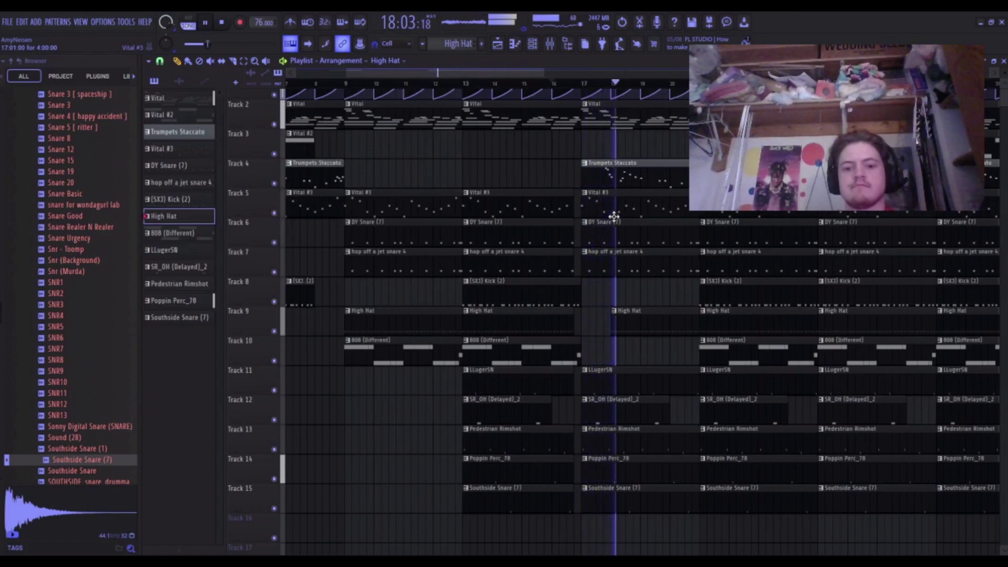
{"action": "scroll", "coordinate": [658, 342], "scroll_direction": "down", "scroll_amount": 1}
{"action": "scroll", "coordinate": [651, 342], "scroll_direction": "down", "scroll_amount": 3}
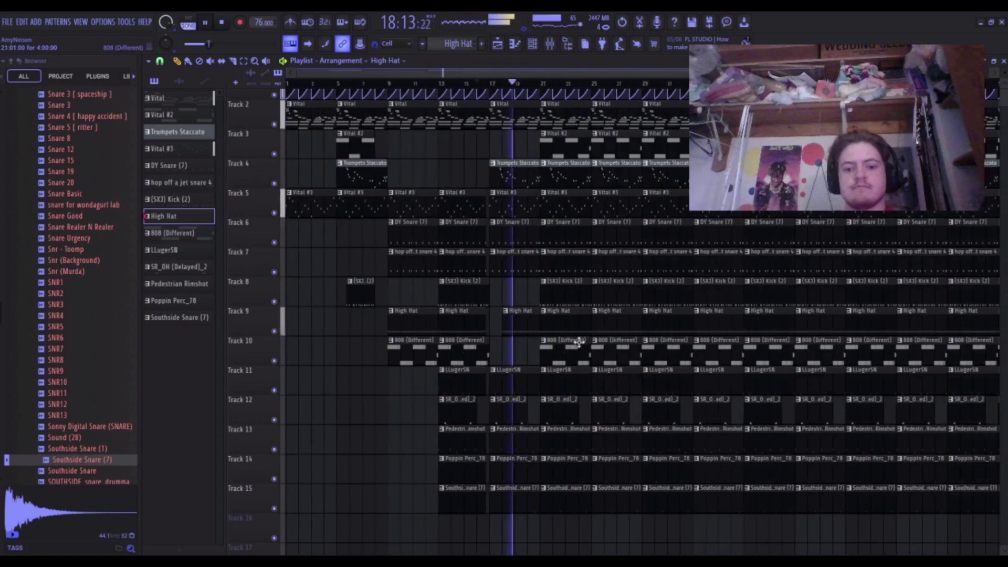
Remove the Vital #2 and 808 (Different) clips starting at bar 21.
{"action": "scroll", "coordinate": [518, 297], "scroll_direction": "up", "scroll_amount": 1}
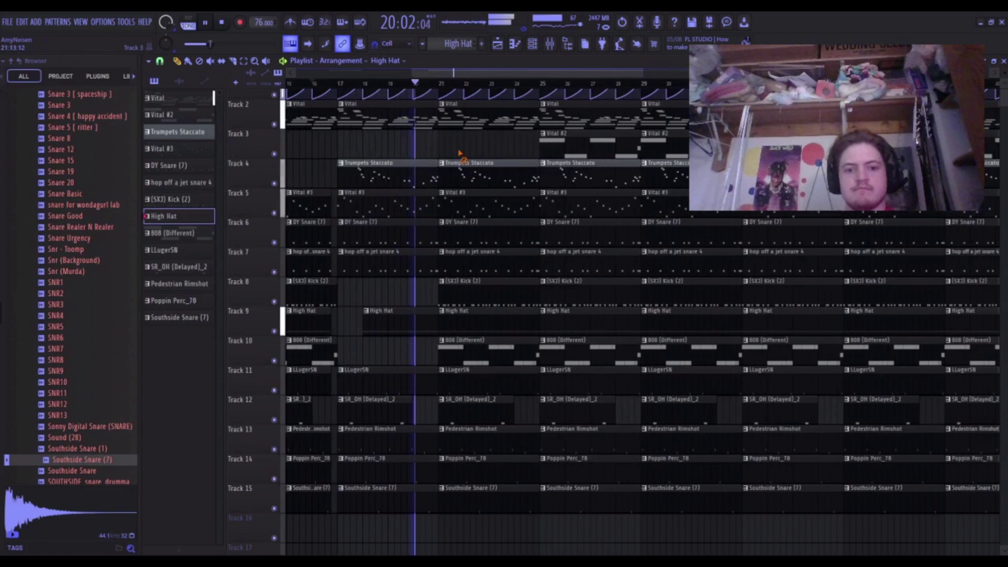
{"action": "scroll", "coordinate": [462, 288], "scroll_direction": "up", "scroll_amount": 3}
{"action": "right_click", "coordinate": [467, 344]}
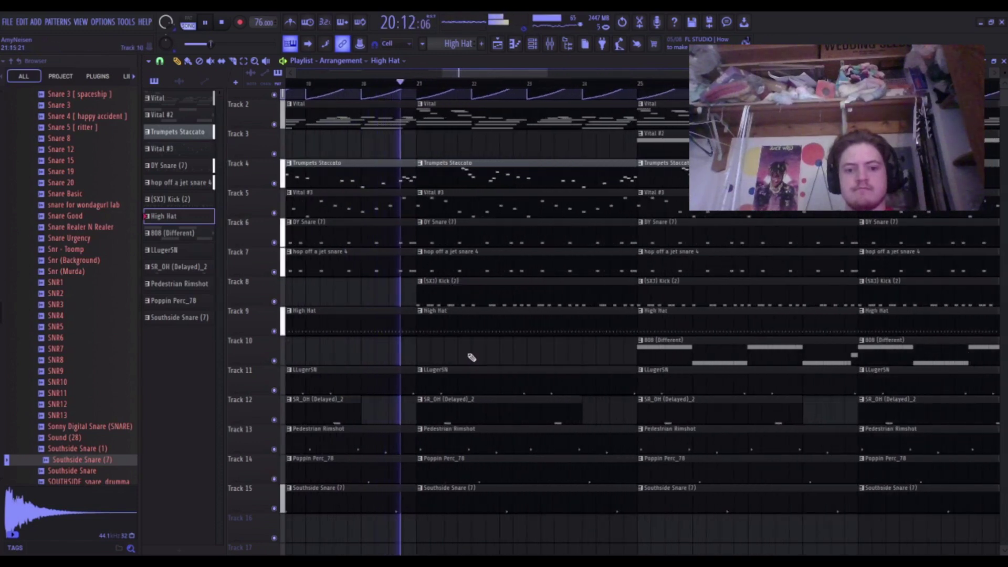
Play from bar 20 to hear the transition into bar 21 with the kick and hi-hat.
{"action": "key", "text": "space"}
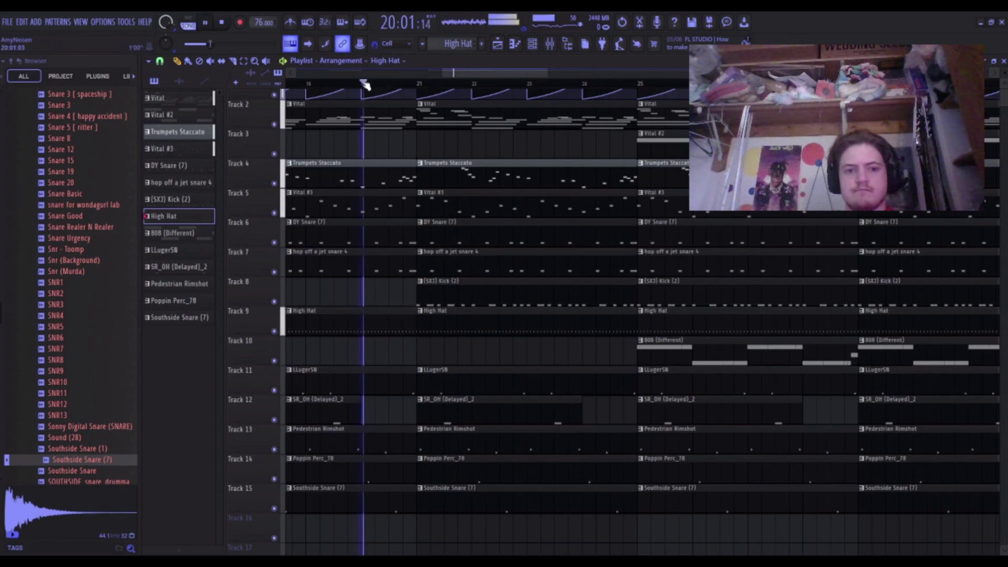
{"action": "scroll", "coordinate": [406, 300], "scroll_direction": "up", "scroll_amount": 1}
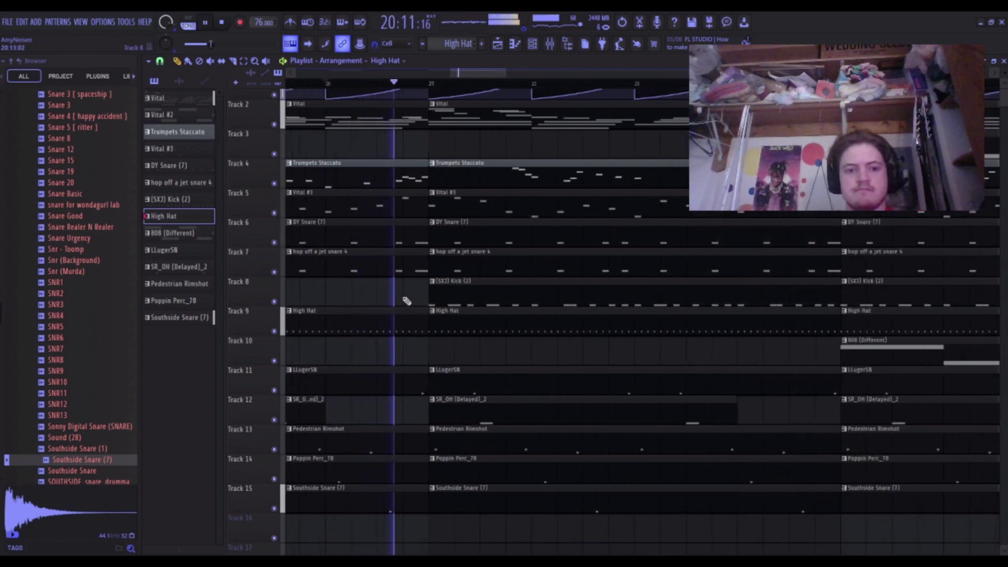
{"action": "scroll", "coordinate": [407, 301], "scroll_direction": "down", "scroll_amount": 1}
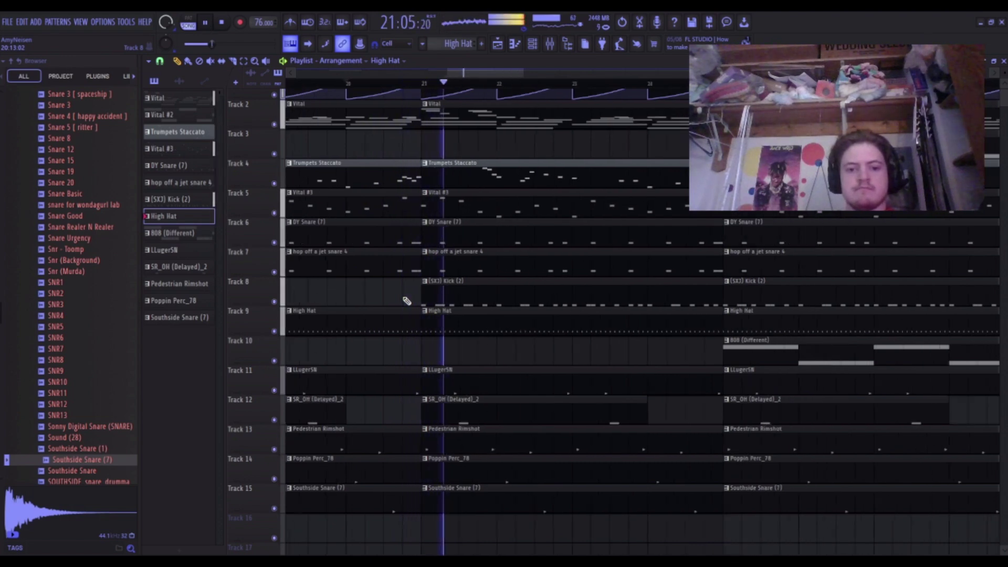
{"action": "scroll", "coordinate": [407, 301], "scroll_direction": "down", "scroll_amount": 4}
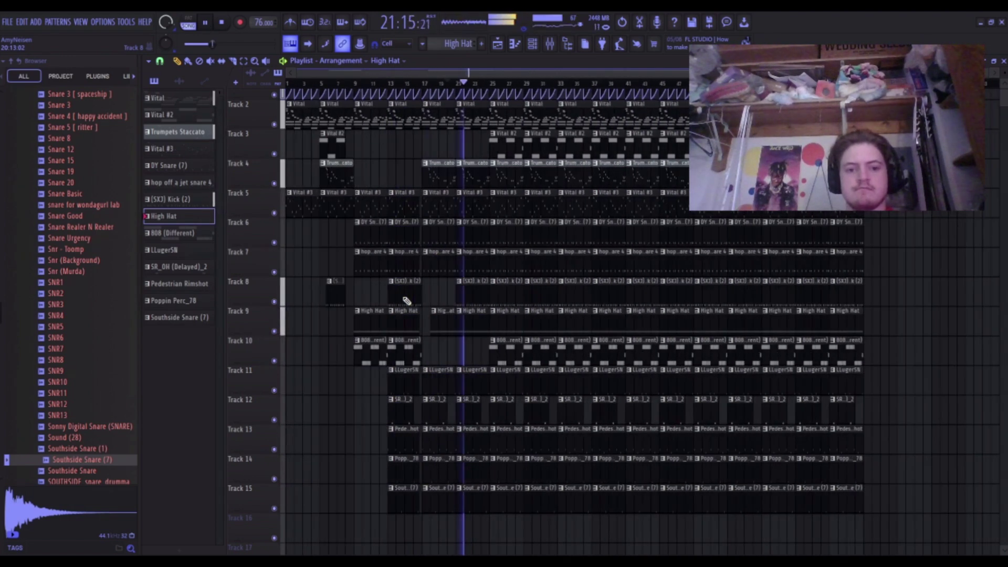
{"action": "scroll", "coordinate": [406, 300], "scroll_direction": "up", "scroll_amount": 5}
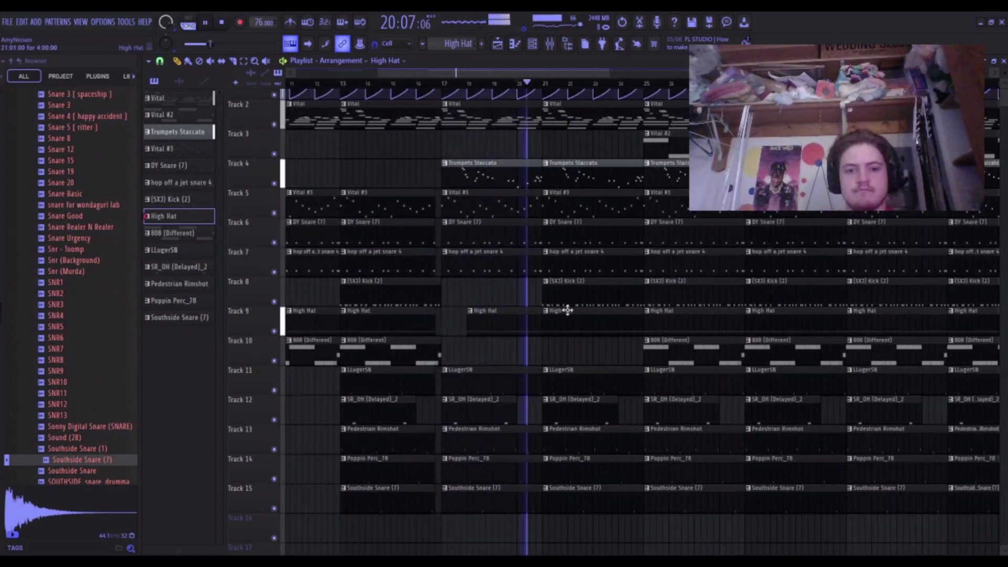
Trim the last beat before bar 21 from the High Hat clip starting at bar 18 and play the following section.
{"action": "key", "text": "space"}
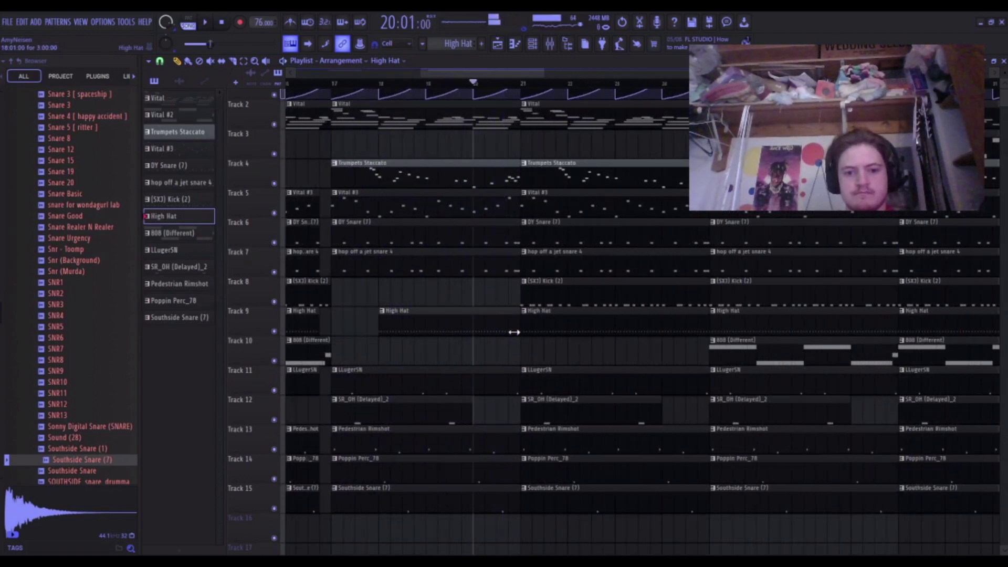
{"action": "scroll", "coordinate": [508, 333], "scroll_direction": "down", "scroll_amount": 2}
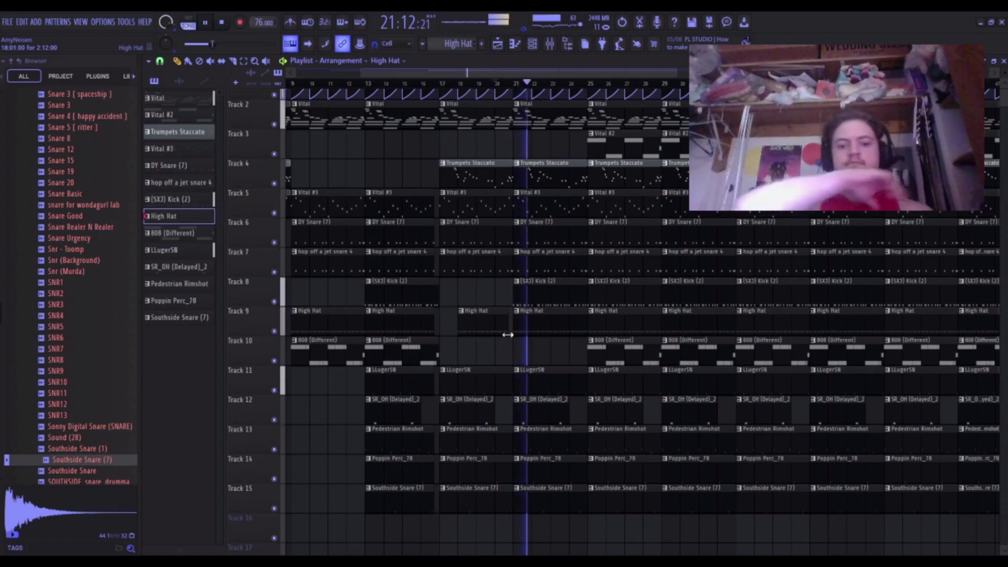
{"action": "scroll", "coordinate": [508, 332], "scroll_direction": "up", "scroll_amount": 2}
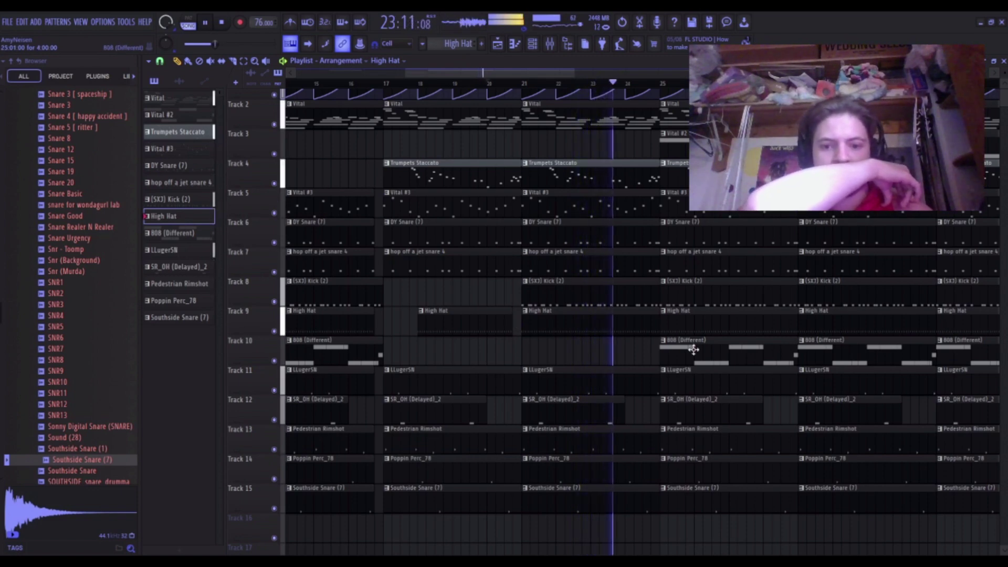
Cut the last two beats before bar 25 from the drum clips on tracks 6 to 15 and play the break.
{"action": "scroll", "coordinate": [635, 309], "scroll_direction": "up", "scroll_amount": 1}
{"action": "scroll", "coordinate": [692, 330], "scroll_direction": "up", "scroll_amount": 2}
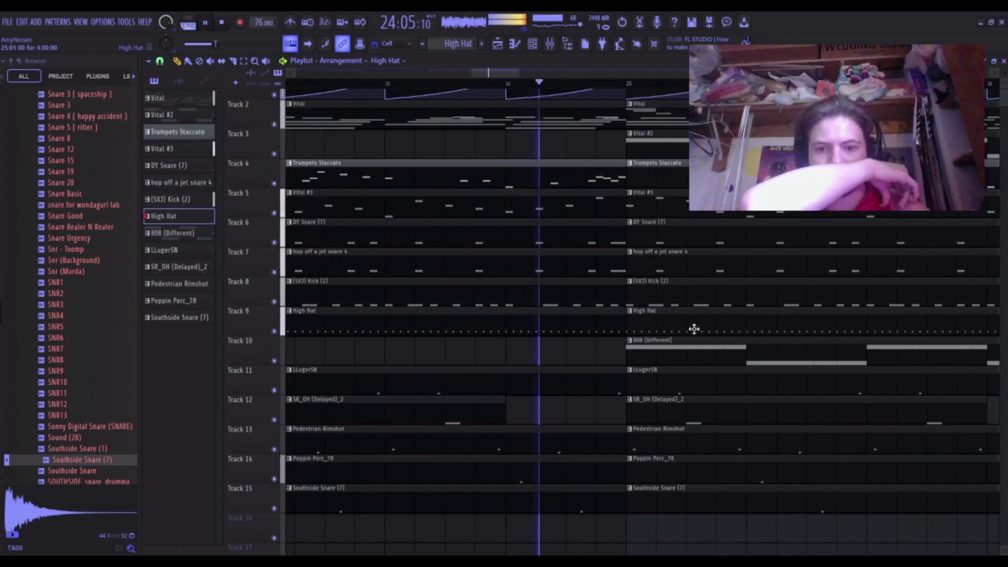
{"action": "key", "text": "space"}
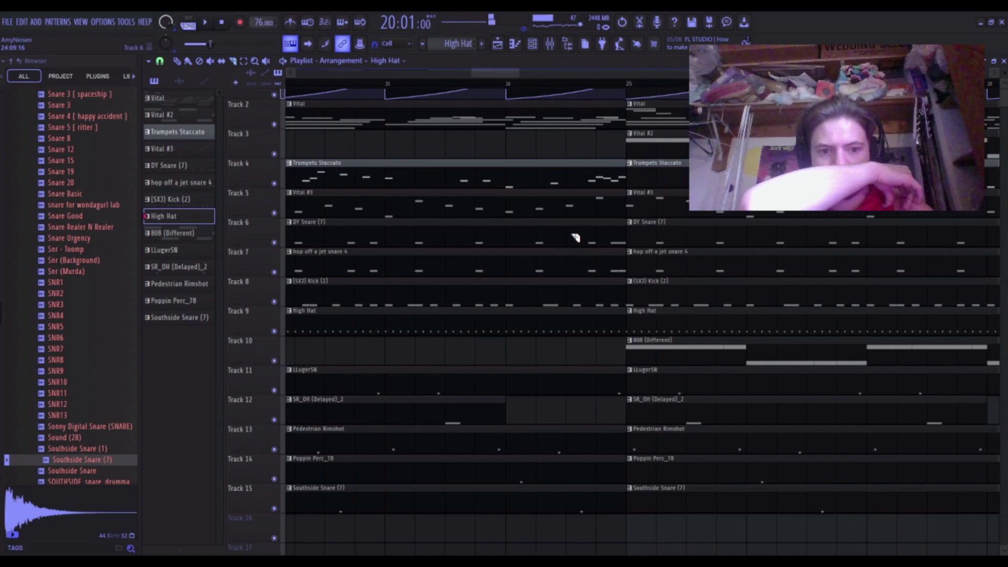
{"action": "left_click_drag", "start_coordinate": [565, 440], "coordinate": [559, 509]}
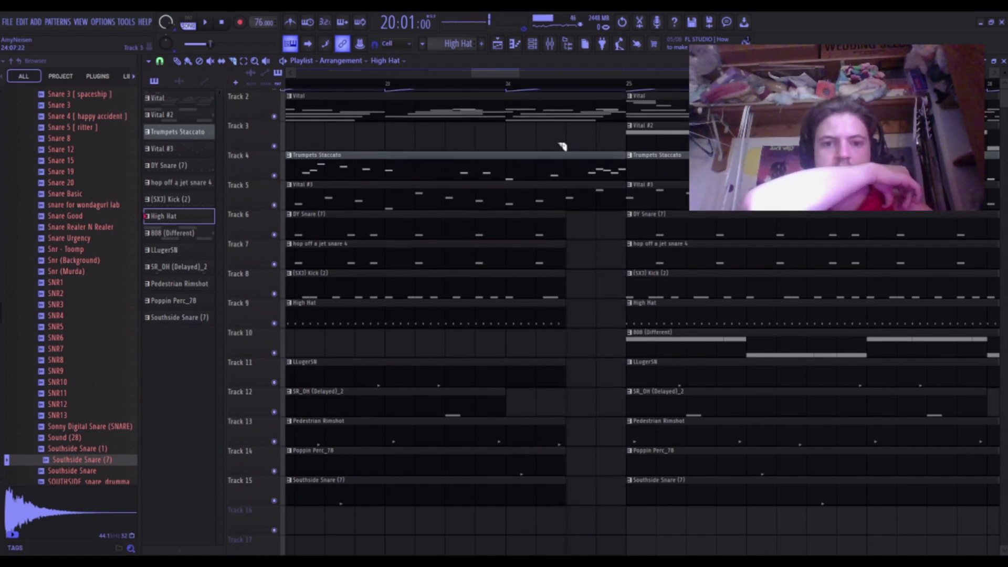
{"action": "key", "text": "space"}
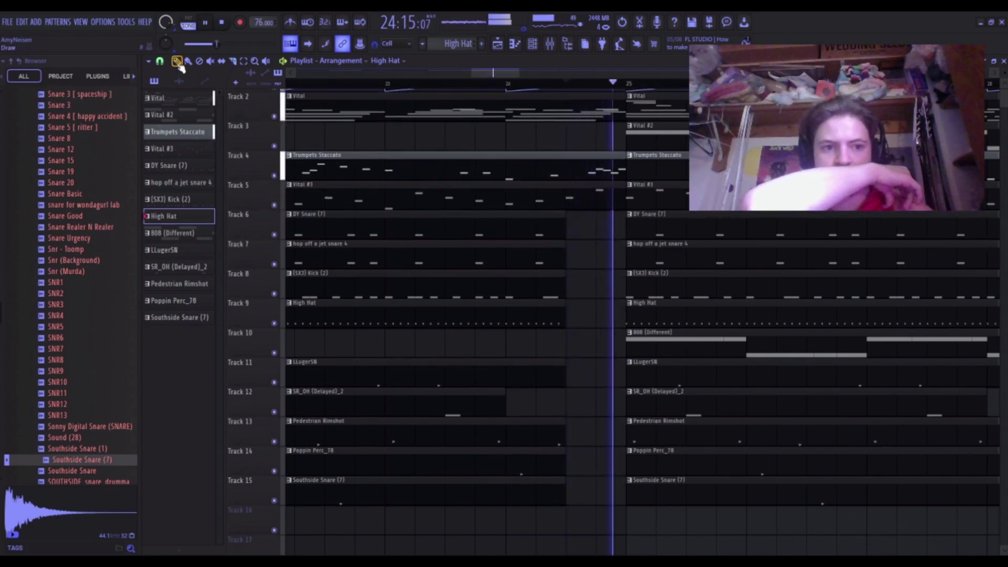
{"action": "key", "text": "space"}
Remove the 808 (Different) clip at bar 25, cut the High Hat clip down to a short pickup before bar 29, and play from bar 25.
{"action": "scroll", "coordinate": [534, 142], "scroll_direction": "down", "scroll_amount": 2}
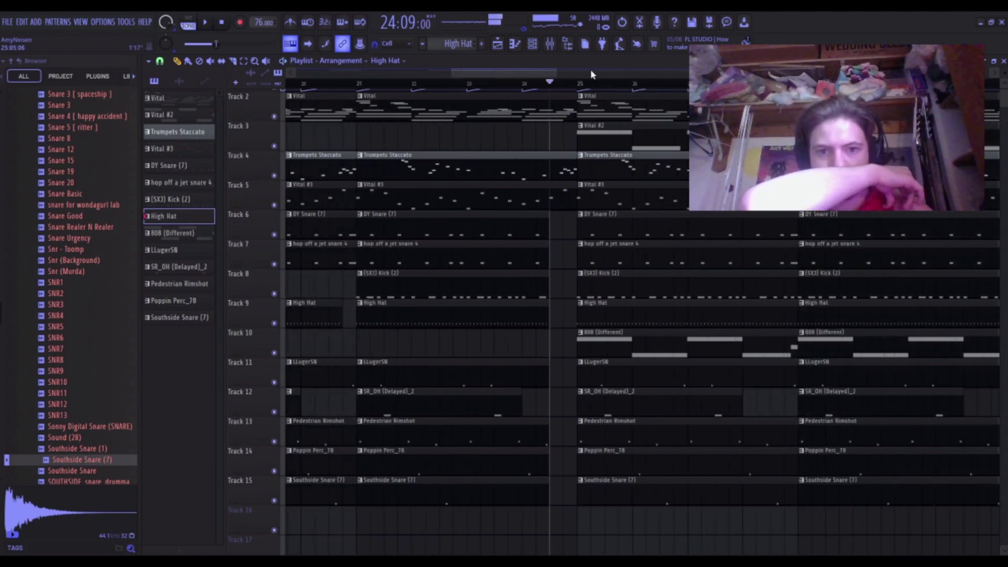
{"action": "right_click", "coordinate": [617, 338]}
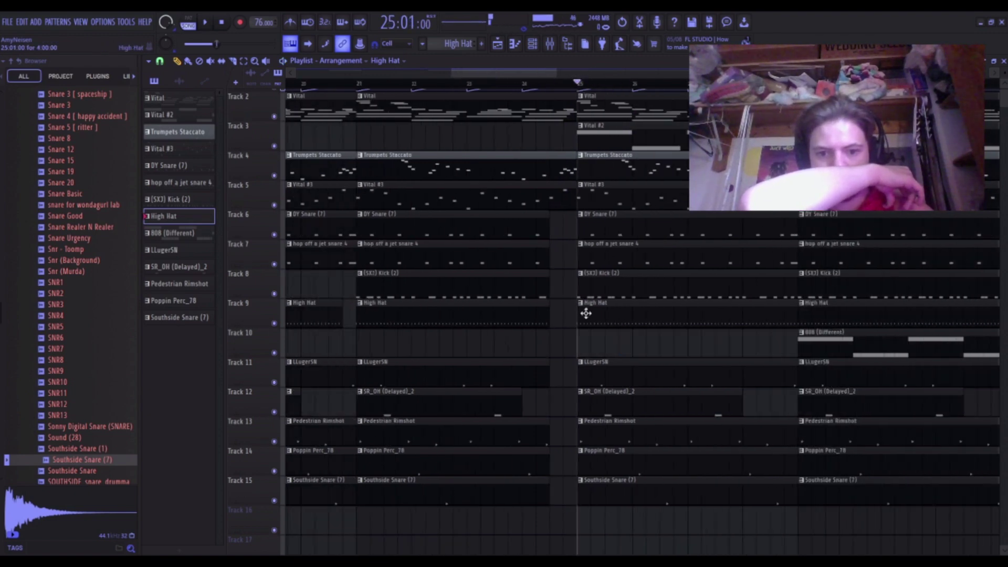
{"action": "left_click_drag", "start_coordinate": [579, 314], "coordinate": [749, 355]}
{"action": "key", "text": "space"}
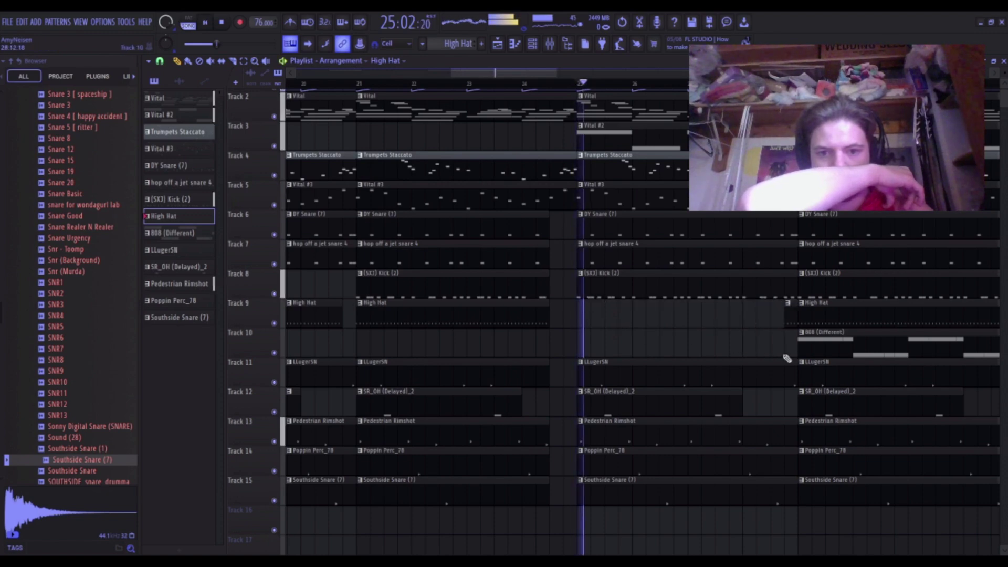
Delete all pattern and automation clips from bar 33 onward on every track.
{"action": "scroll", "coordinate": [683, 331], "scroll_direction": "down", "scroll_amount": 5}
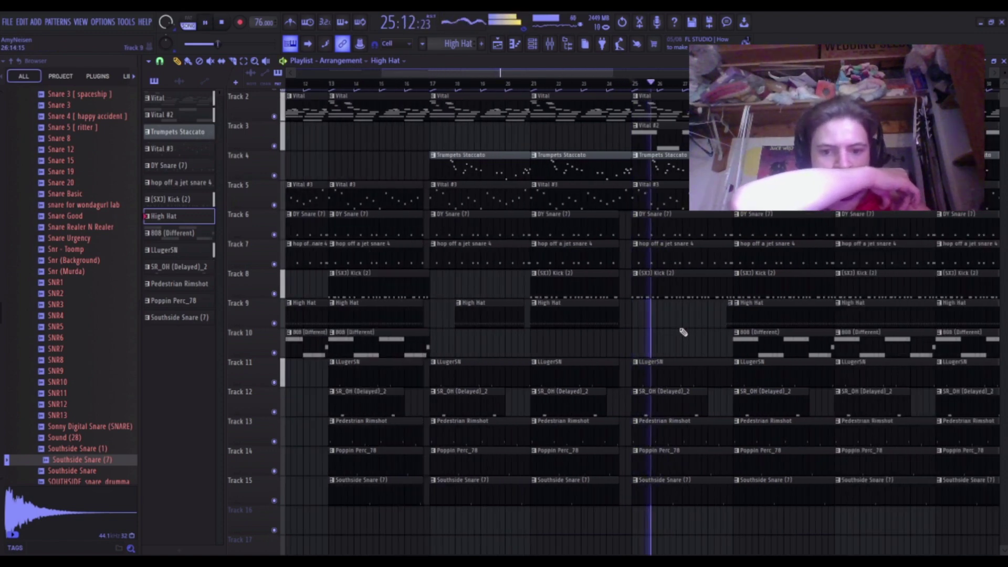
{"action": "scroll", "coordinate": [731, 365], "scroll_direction": "down", "scroll_amount": 2}
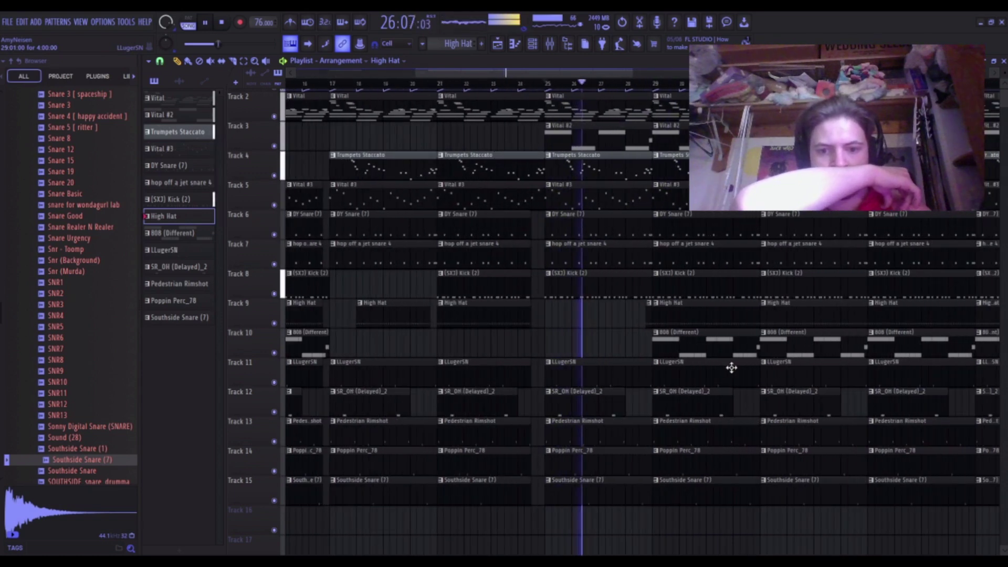
{"action": "scroll", "coordinate": [772, 353], "scroll_direction": "down", "scroll_amount": 2}
{"action": "scroll", "coordinate": [676, 474], "scroll_direction": "down", "scroll_amount": 3}
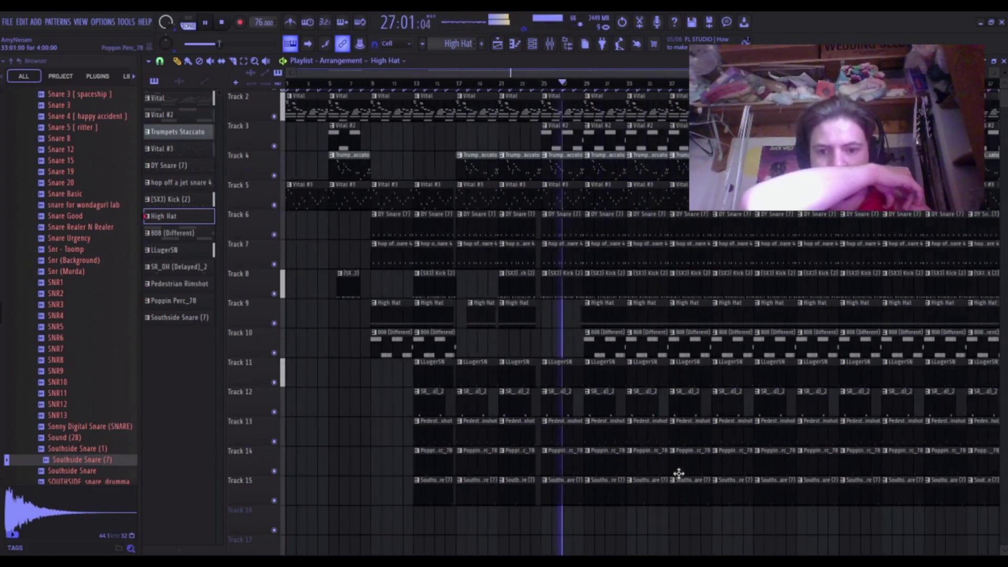
{"action": "mouse_move", "coordinate": [606, 504]}
{"action": "left_mouse_down"}
{"action": "mouse_move", "coordinate": [580, 472]}
{"action": "mouse_move", "coordinate": [588, 93]}
{"action": "mouse_move", "coordinate": [748, 106]}
{"action": "left_mouse_up"}
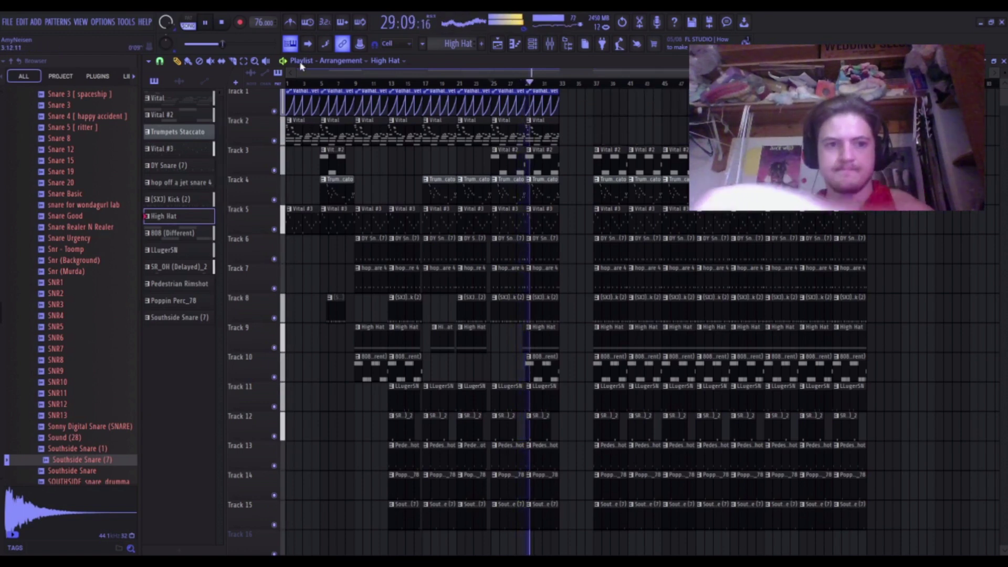
{"action": "left_click_drag", "start_coordinate": [594, 157], "coordinate": [864, 480]}
{"action": "key", "text": "Delete"}
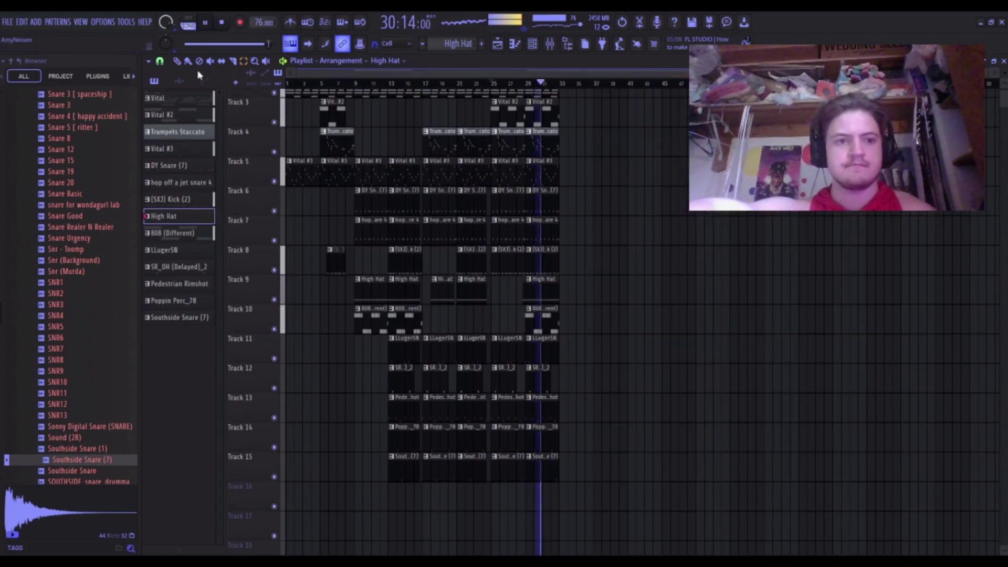
Remove the 808 (Different) clip at bar 29 and cut the last beat before bar 33 from the clips.
{"action": "scroll", "coordinate": [512, 203], "scroll_direction": "up", "scroll_amount": 4}
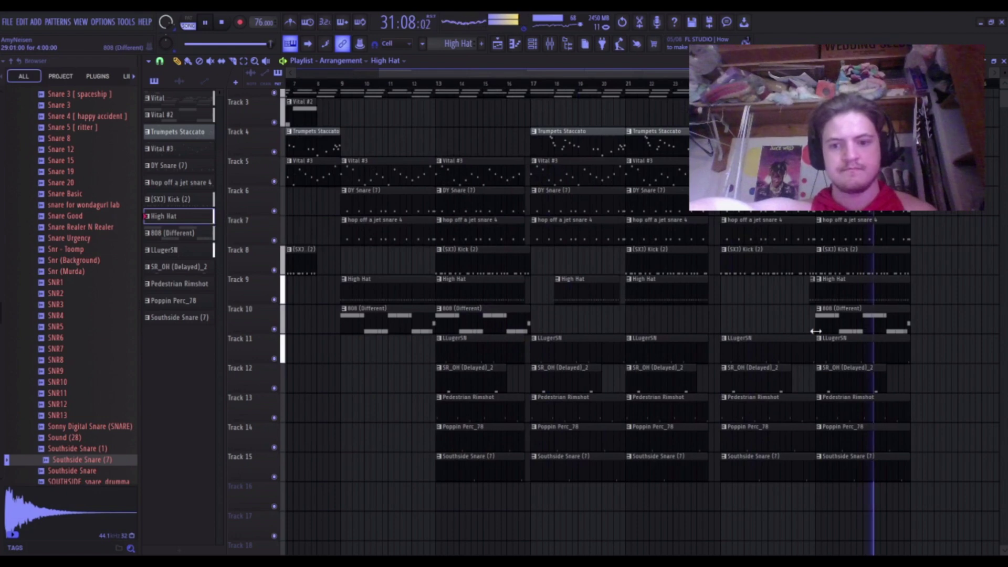
{"action": "scroll", "coordinate": [956, 331], "scroll_direction": "up", "scroll_amount": 3}
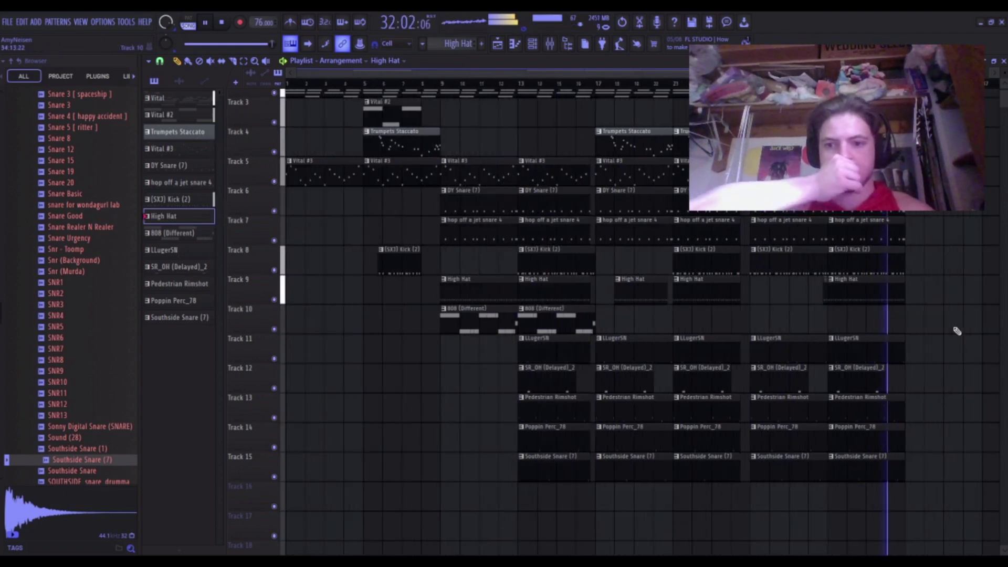
{"action": "scroll", "coordinate": [897, 309], "scroll_direction": "up", "scroll_amount": 2}
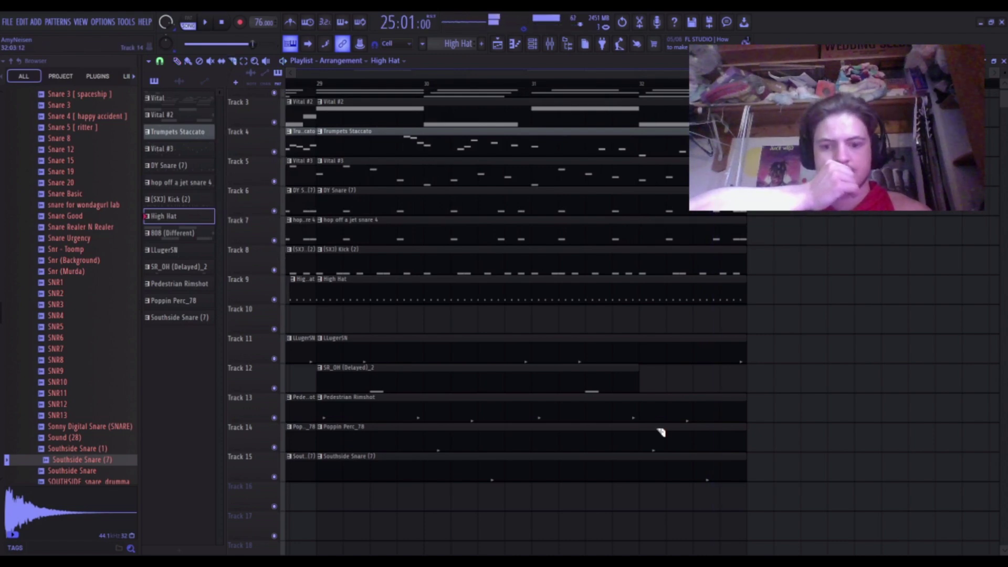
{"action": "left_click_drag", "start_coordinate": [677, 259], "coordinate": [720, 21]}
{"action": "scroll", "coordinate": [740, 166], "scroll_direction": "down", "scroll_amount": 5}
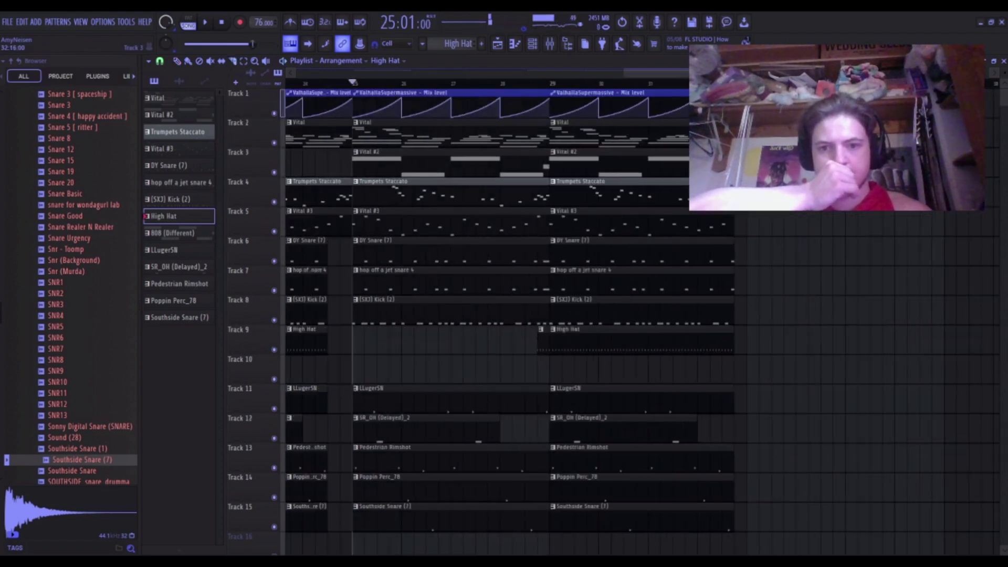
{"action": "left_click", "coordinate": [178, 62]}
{"action": "key", "text": "space"}
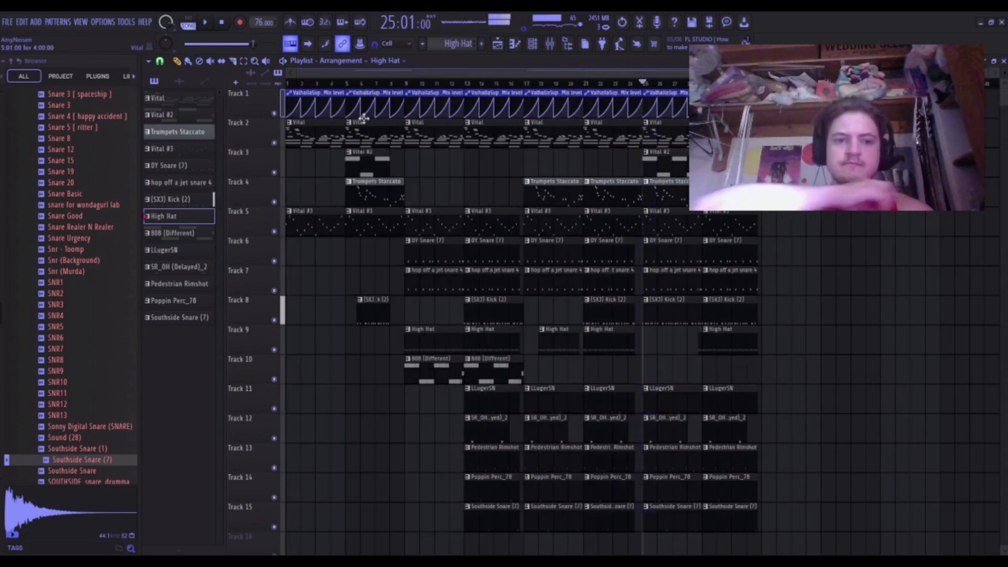
Play the intro from bar 1 and undo the cuts made to the first Vital #3 clip.
{"action": "key", "text": "space"}
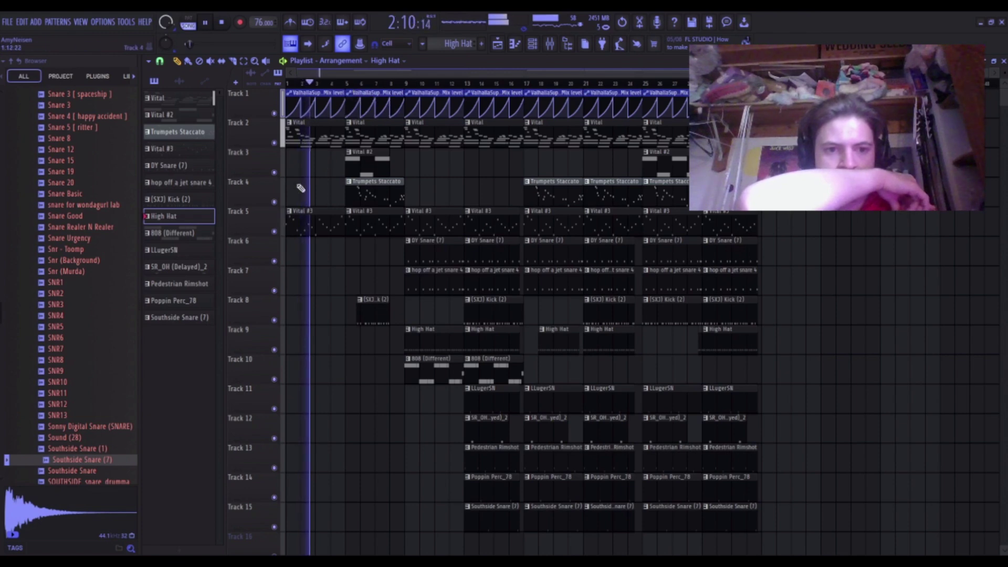
{"action": "scroll", "coordinate": [308, 218], "scroll_direction": "up", "scroll_amount": 2}
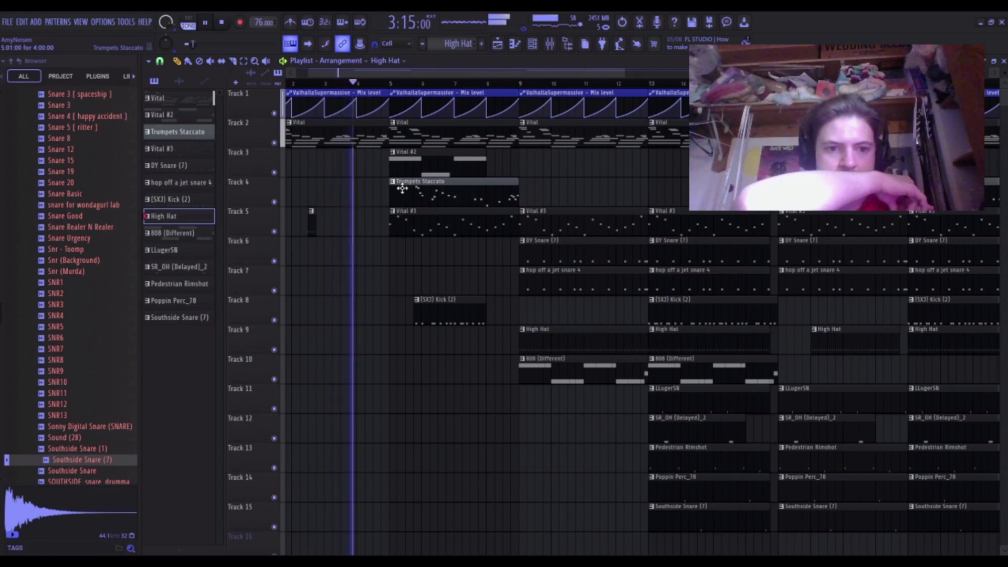
{"action": "key", "text": "ctrl+z"}
{"action": "key", "text": "ctrl+z"}
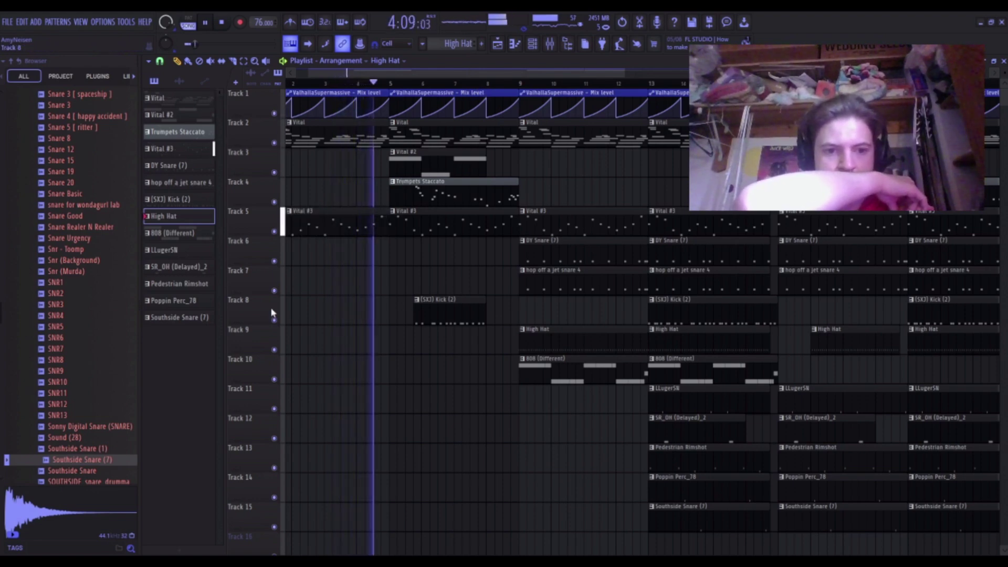
Select the entire arrangement, place a copy of it starting at bar 33, and clear the selection.
{"action": "scroll", "coordinate": [326, 331], "scroll_direction": "down", "scroll_amount": 2}
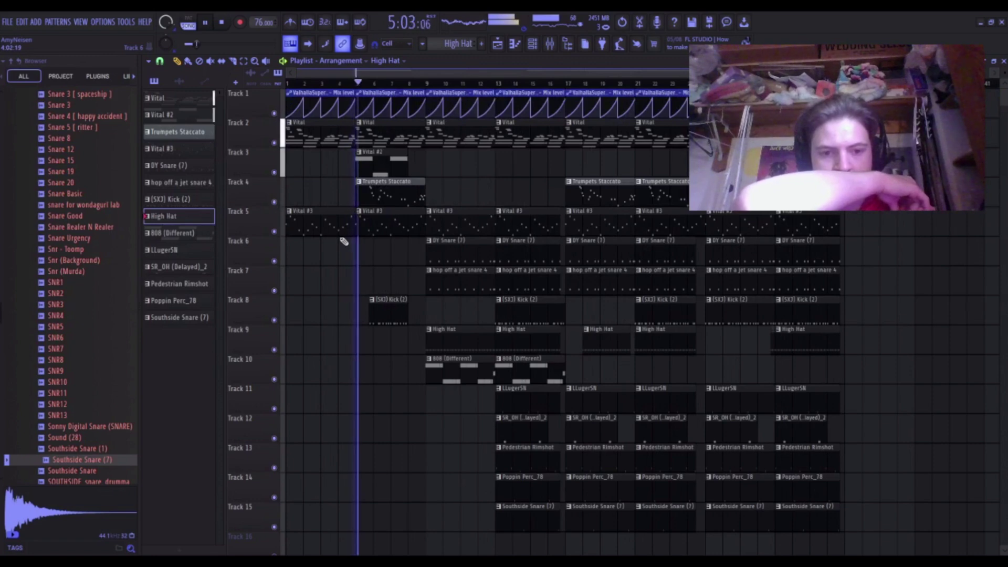
{"action": "scroll", "coordinate": [318, 324], "scroll_direction": "down", "scroll_amount": 1}
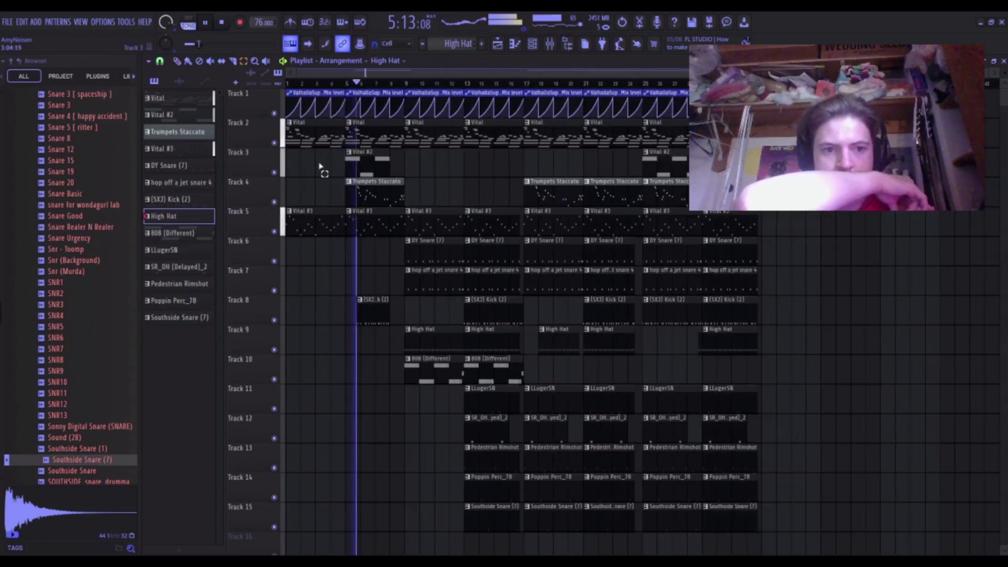
{"action": "left_click_drag", "start_coordinate": [294, 90], "coordinate": [852, 542]}
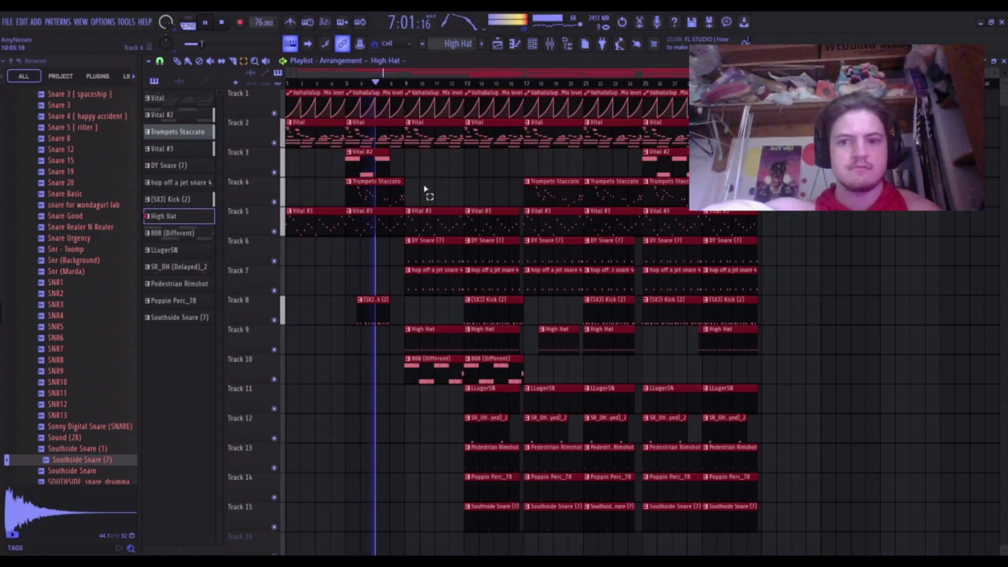
{"action": "left_click", "coordinate": [181, 61]}
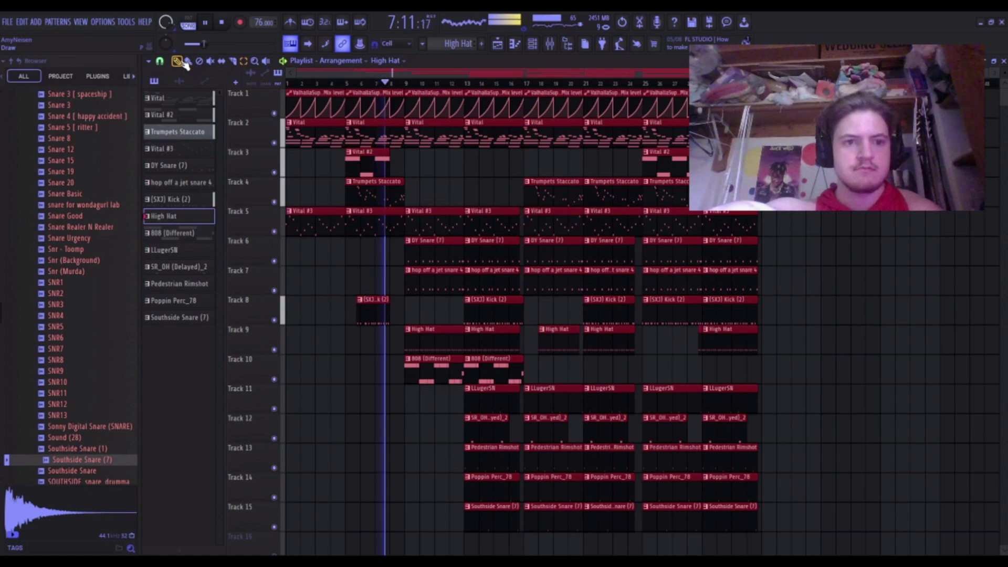
{"action": "left_click_drag", "start_coordinate": [326, 91], "coordinate": [806, 118]}
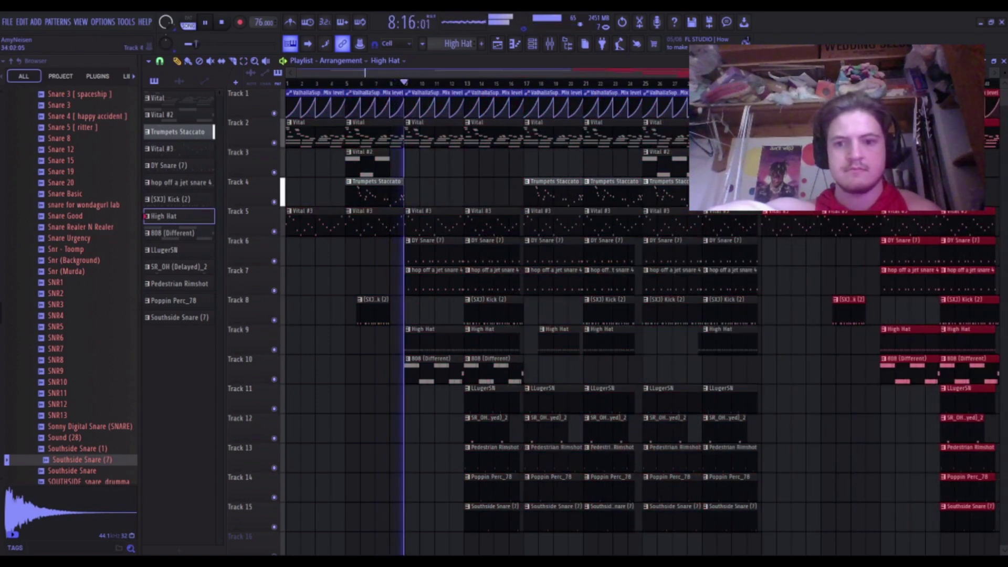
{"action": "key", "text": "ctrl+d"}
{"action": "scroll", "coordinate": [805, 118], "scroll_direction": "down", "scroll_amount": 5}
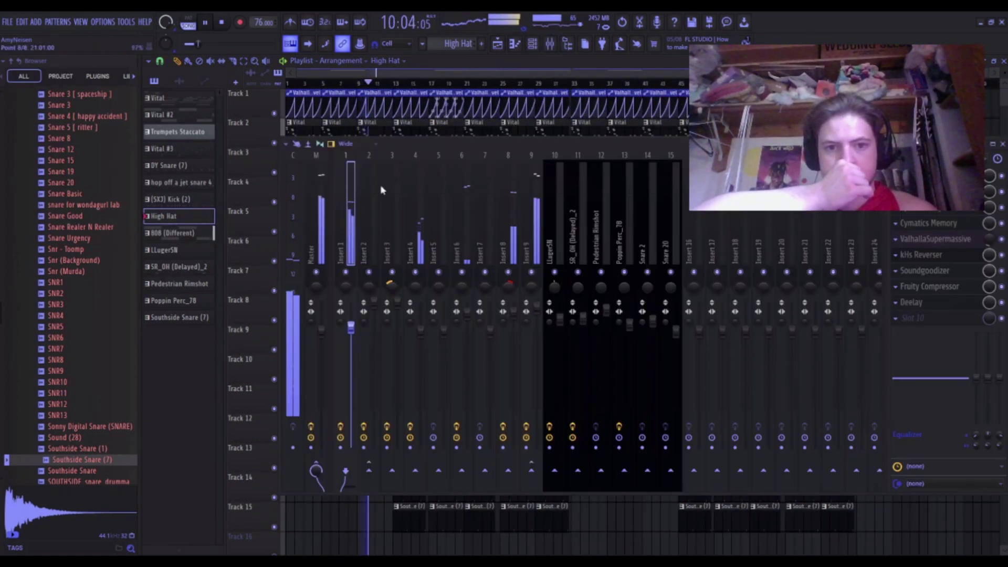
Raise the Master track's high-shelf EQ band to about 3 dB in the mixer, then stop playback.
{"action": "key", "text": "F9"}
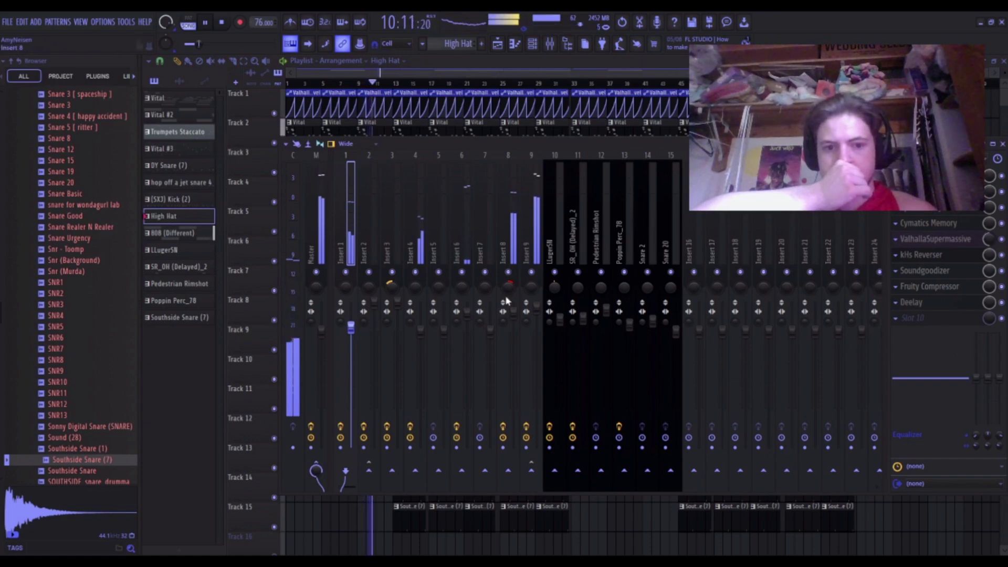
{"action": "left_click", "coordinate": [323, 247]}
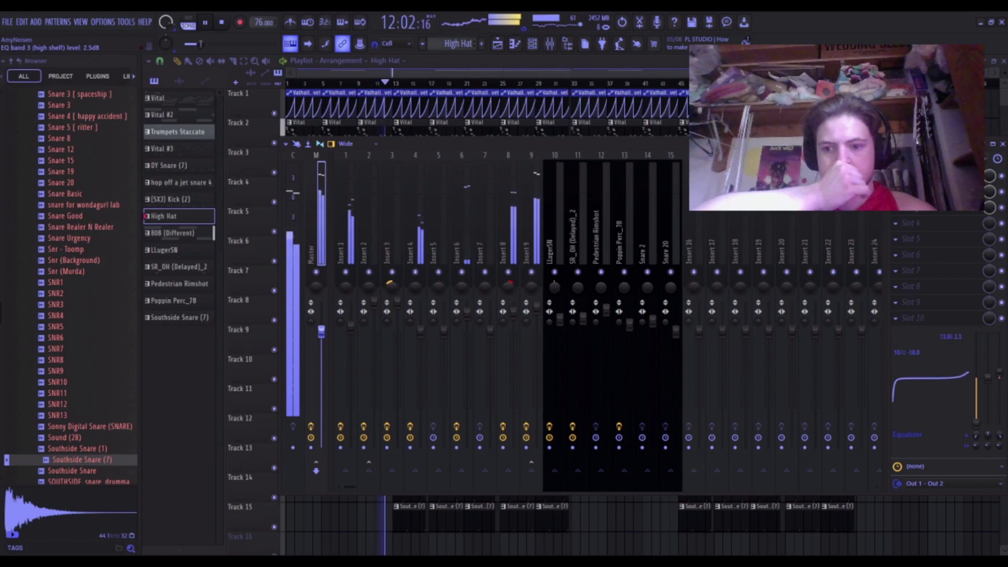
{"action": "key", "text": "F9"}
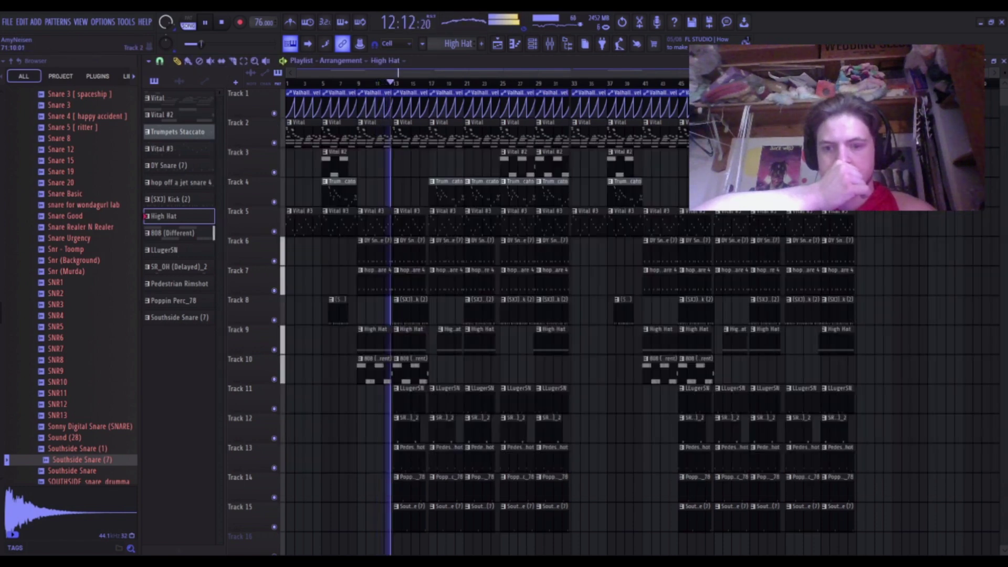
{"action": "scroll", "coordinate": [568, 268], "scroll_direction": "down", "scroll_amount": 4}
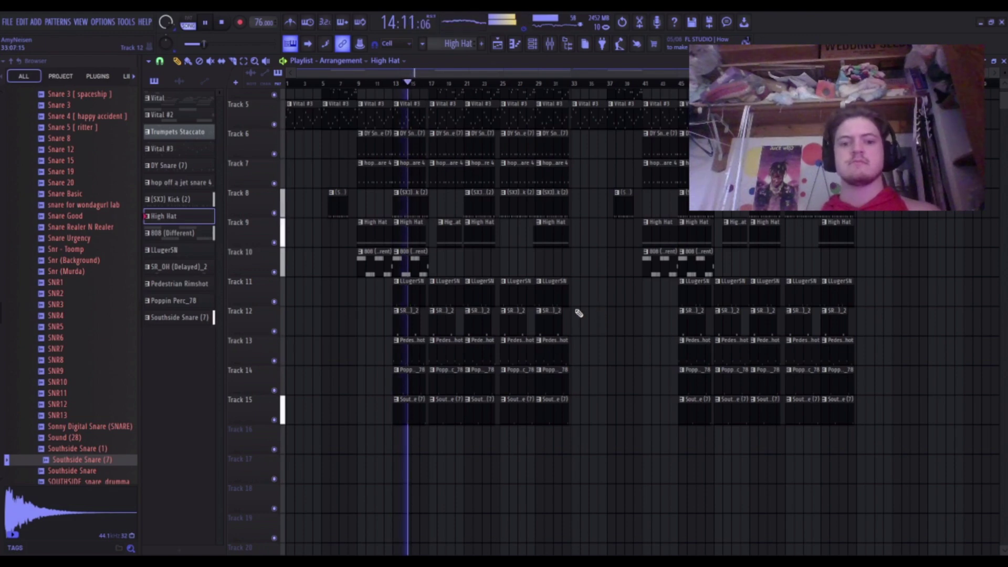
{"action": "scroll", "coordinate": [574, 304], "scroll_direction": "up", "scroll_amount": 2}
{"action": "key", "text": "space"}
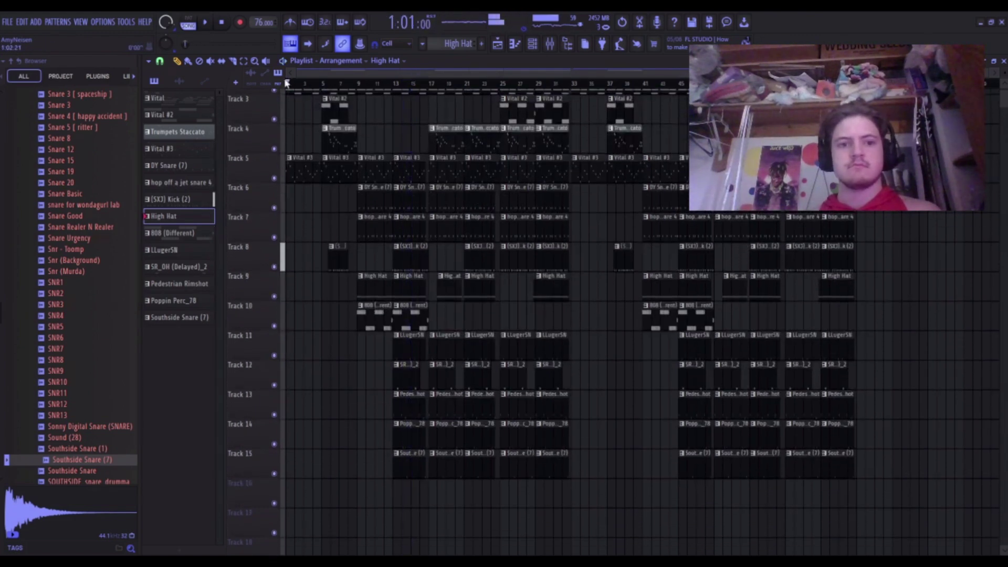
Open Fruity Balance on the Master track and create an automation clip for its volume on track 16.
{"action": "left_click", "coordinate": [550, 45]}
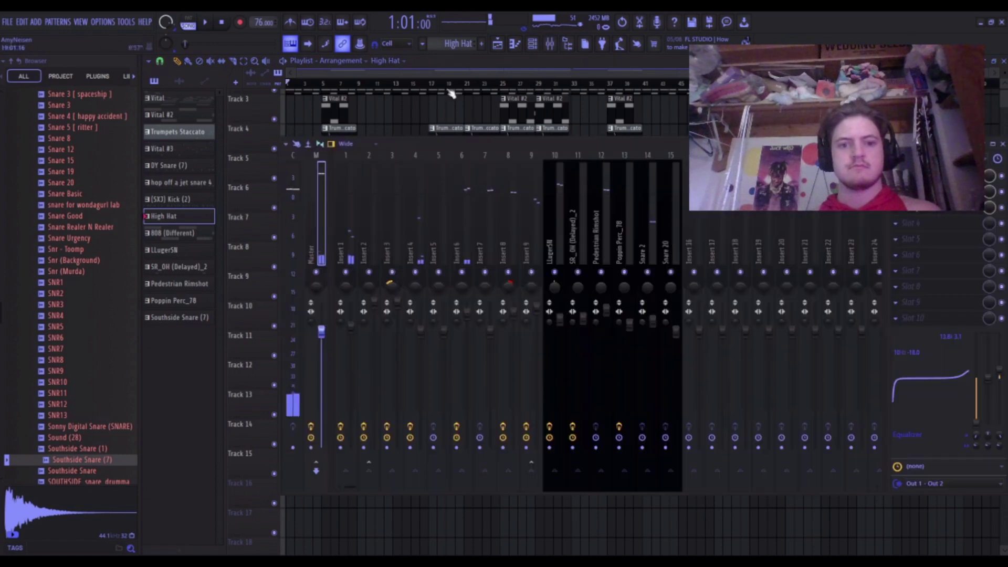
{"action": "left_click", "coordinate": [946, 214]}
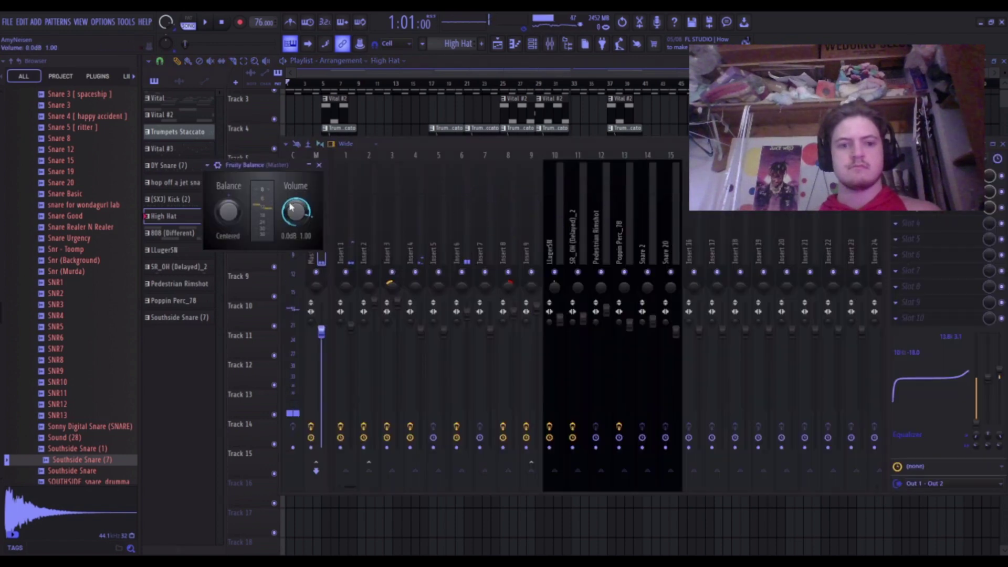
{"action": "left_click", "coordinate": [578, 532]}
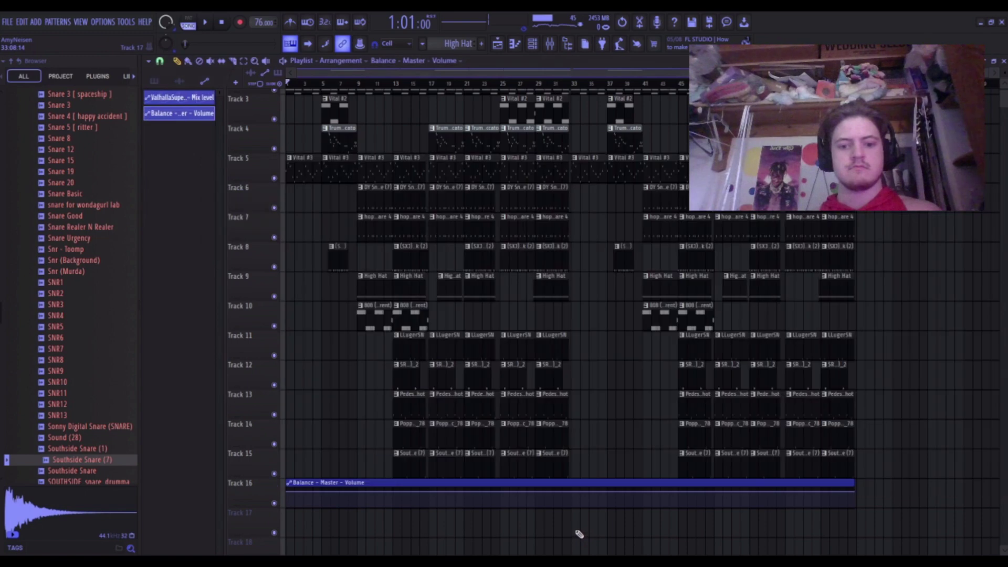
Shape the Balance master volume automation into a fade-out: lower its end point to minimum and add a full-level point at about bar 57.
{"action": "scroll", "coordinate": [579, 532], "scroll_direction": "down", "scroll_amount": 6}
{"action": "left_click_drag", "start_coordinate": [856, 302], "coordinate": [859, 323]}
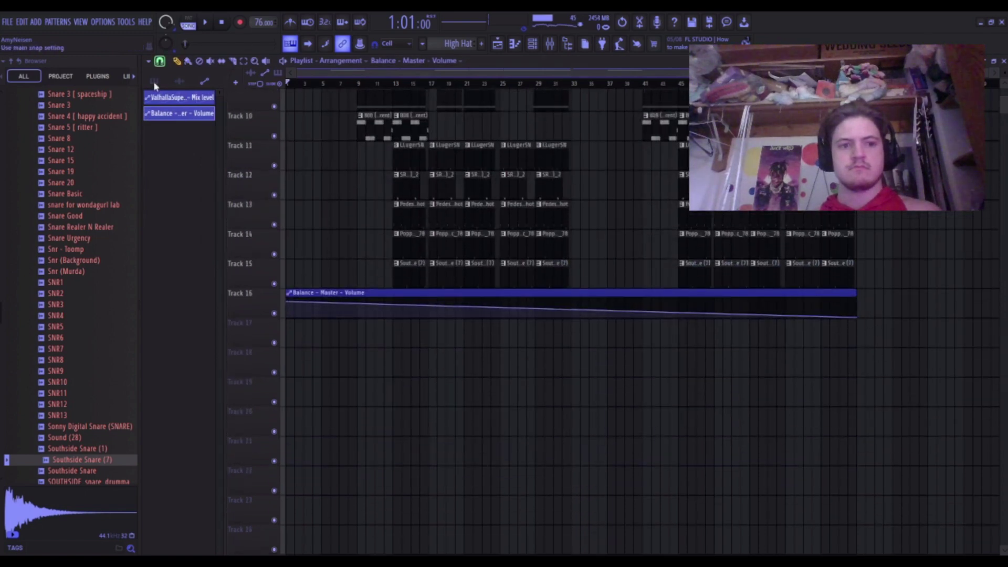
{"action": "right_click", "coordinate": [784, 302]}
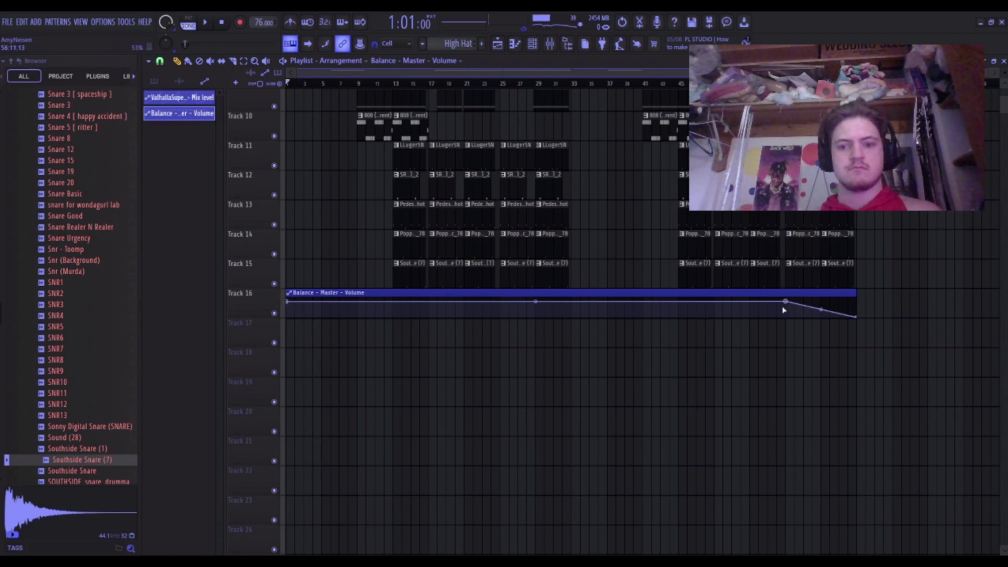
Start playback from bar 1, collapse the JMizzy The Best Drum Kits and Packs folders in the browser, and open My projects.
{"action": "scroll", "coordinate": [780, 430], "scroll_direction": "up", "scroll_amount": 5}
{"action": "key", "text": "space"}
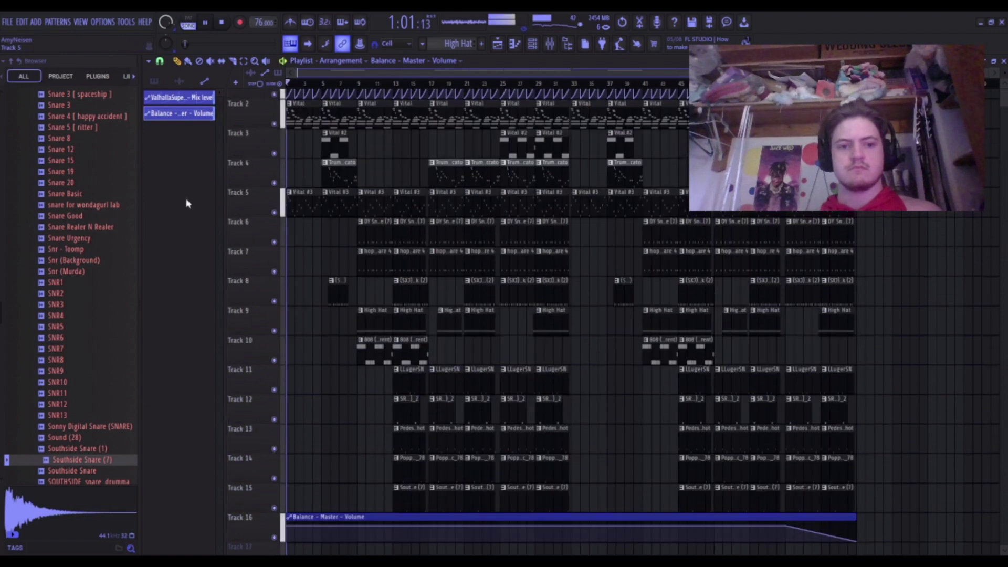
{"action": "scroll", "coordinate": [79, 227], "scroll_direction": "up", "scroll_amount": 5}
{"action": "scroll", "coordinate": [76, 231], "scroll_direction": "up", "scroll_amount": 10}
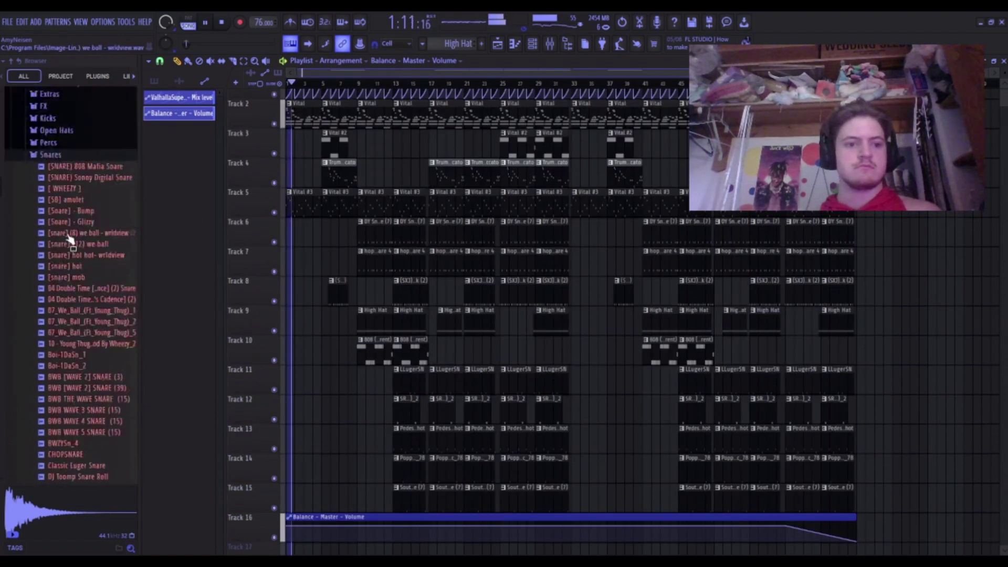
{"action": "left_click", "coordinate": [43, 220]}
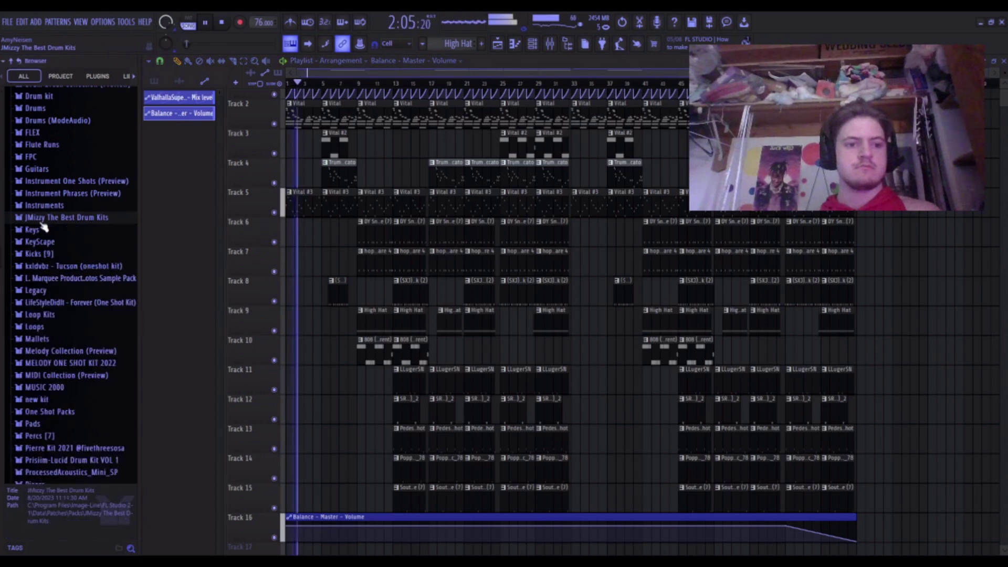
{"action": "scroll", "coordinate": [27, 194], "scroll_direction": "up", "scroll_amount": 15}
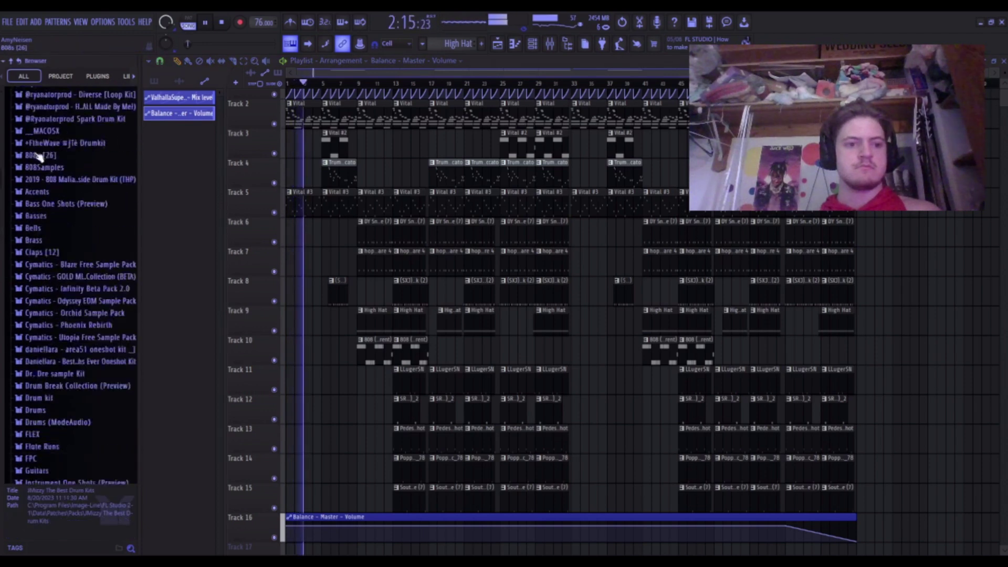
{"action": "left_click", "coordinate": [39, 160]}
{"action": "left_click", "coordinate": [55, 332]}
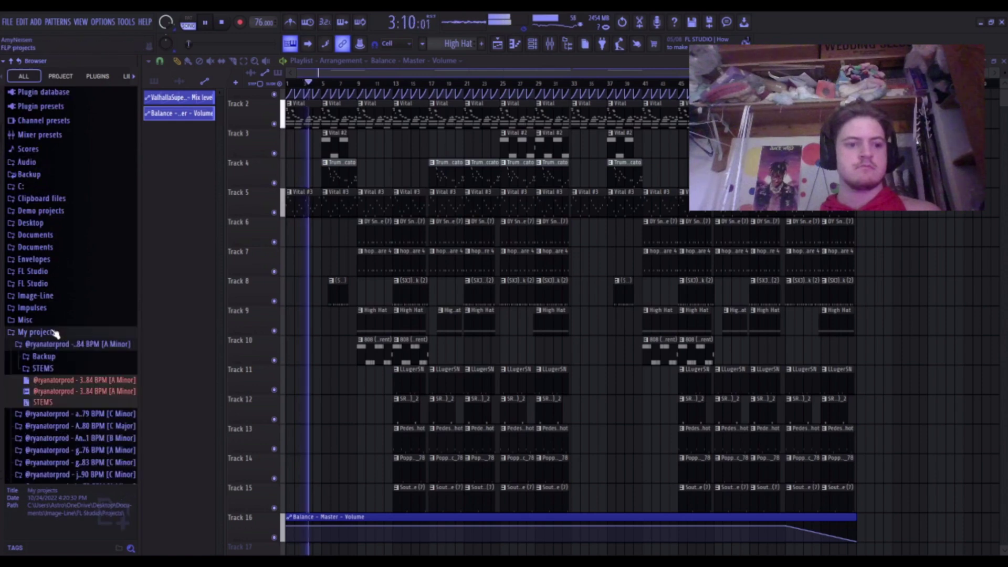
Find the RNB - PROD TAG 2023 audio file in the My Tags folder and place it on track 17 at bar 8.
{"action": "scroll", "coordinate": [55, 330], "scroll_direction": "down", "scroll_amount": 2}
{"action": "left_click", "coordinate": [50, 336]}
{"action": "scroll", "coordinate": [50, 336], "scroll_direction": "down", "scroll_amount": 4}
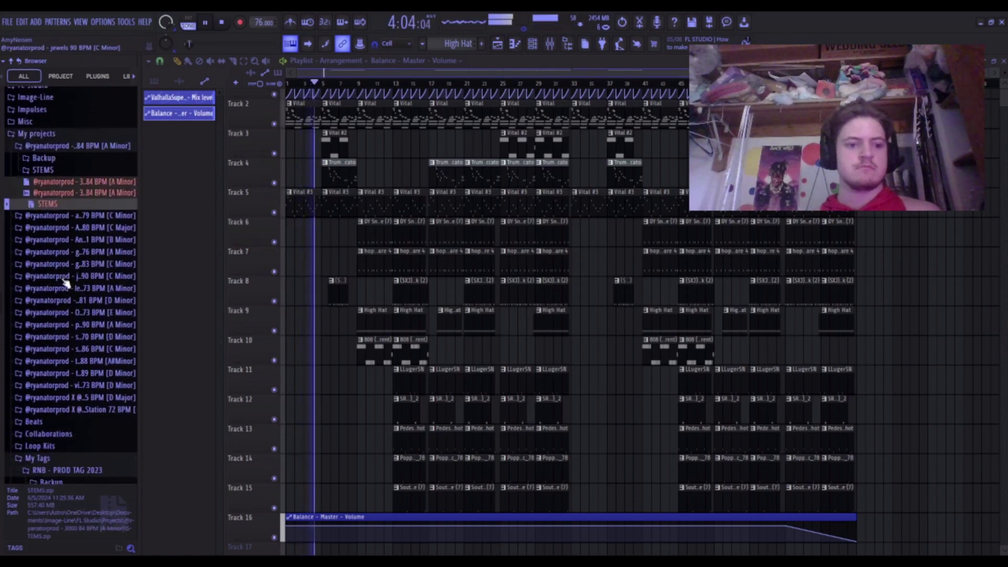
{"action": "left_click", "coordinate": [52, 168]}
{"action": "left_click", "coordinate": [53, 168]}
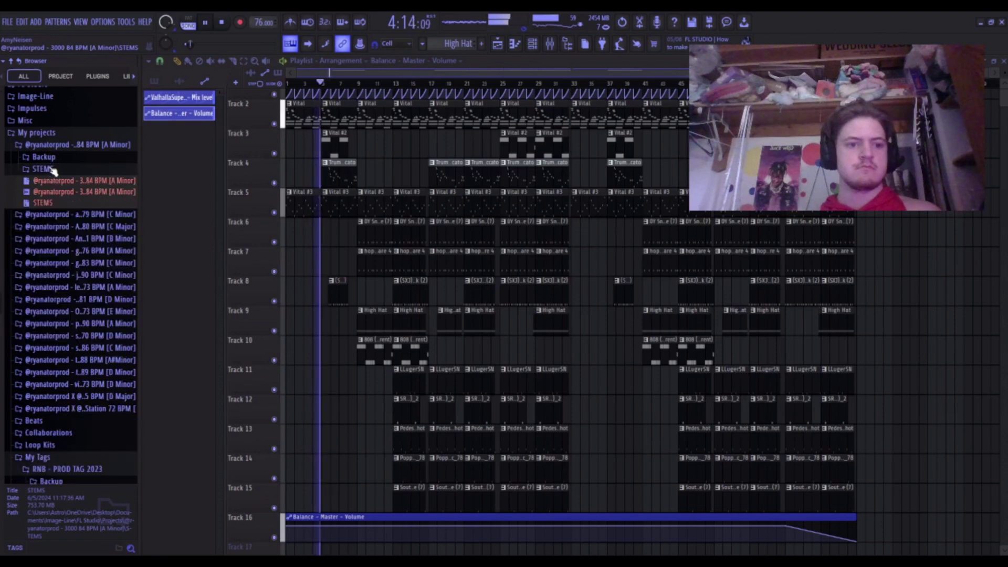
{"action": "scroll", "coordinate": [53, 178], "scroll_direction": "down", "scroll_amount": 3}
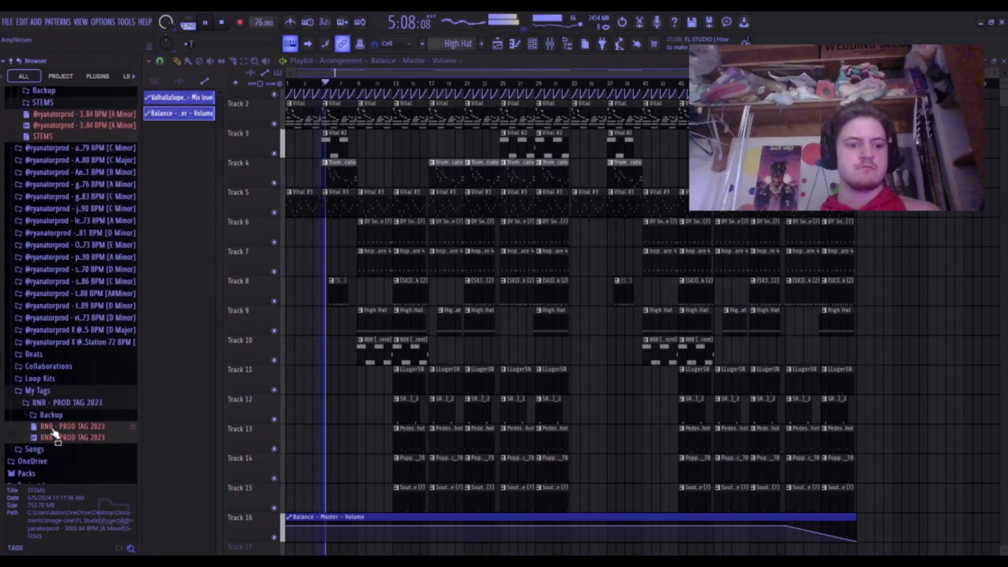
{"action": "left_click_drag", "start_coordinate": [54, 435], "coordinate": [349, 459]}
{"action": "scroll", "coordinate": [357, 409], "scroll_direction": "down", "scroll_amount": 4}
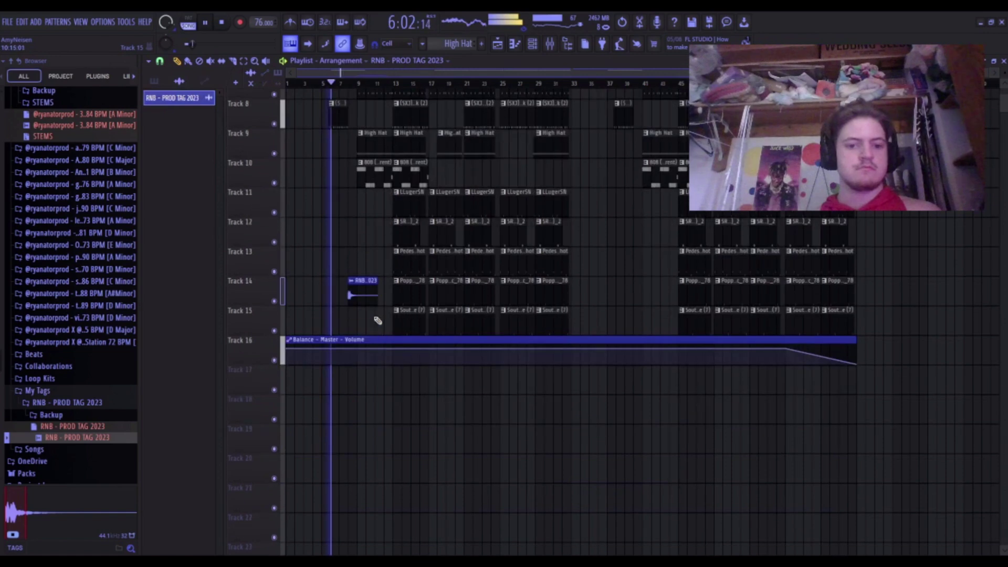
{"action": "left_click_drag", "start_coordinate": [362, 291], "coordinate": [353, 386]}
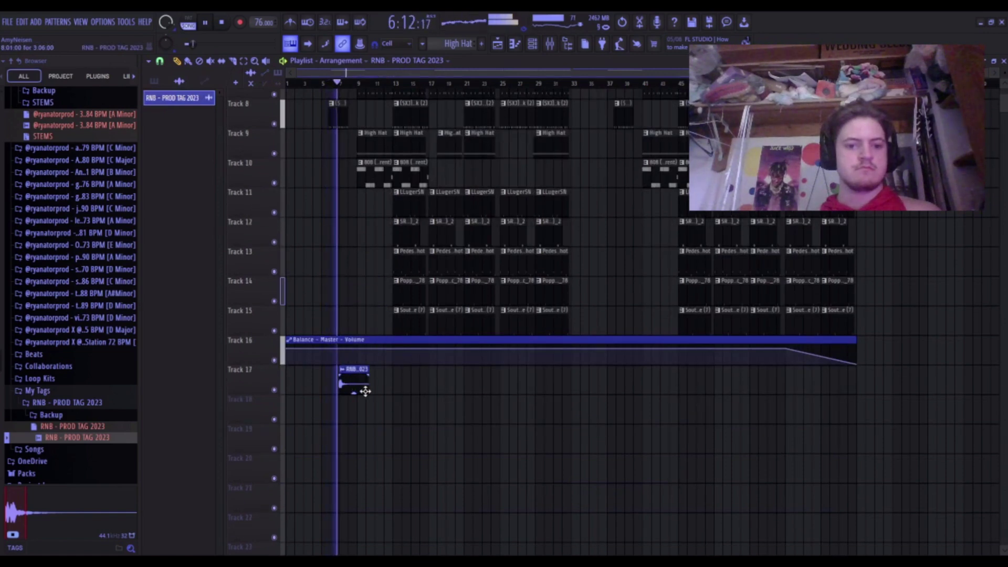
Check the producer tag's audio clip settings and listen to the song from bar 8, reviewing the tag within the full arrangement.
{"action": "scroll", "coordinate": [362, 396], "scroll_direction": "up", "scroll_amount": 5}
{"action": "double_click", "coordinate": [362, 398]}
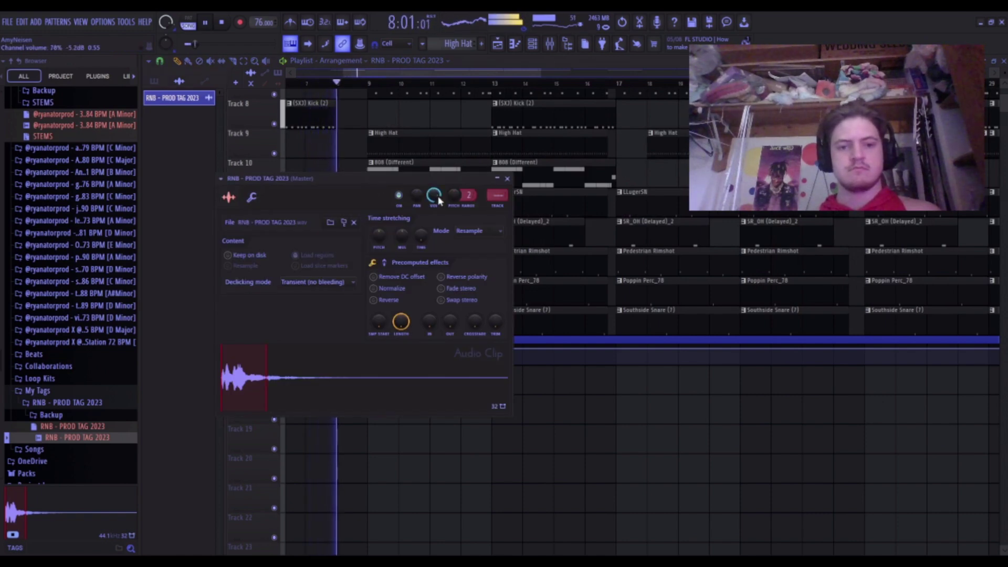
{"action": "left_click", "coordinate": [338, 84]}
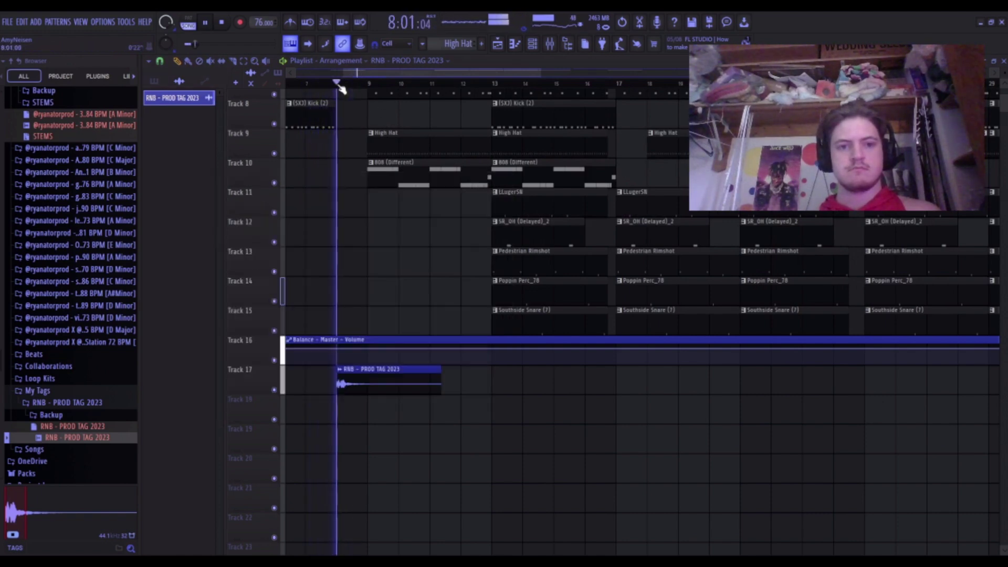
{"action": "double_click", "coordinate": [369, 377]}
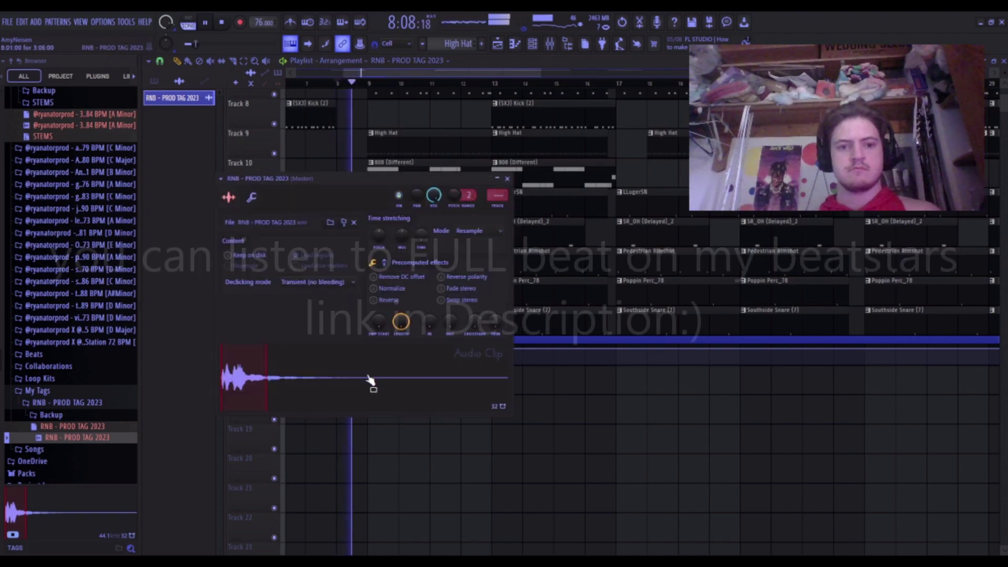
{"action": "right_click", "coordinate": [348, 160]}
{"action": "scroll", "coordinate": [389, 303], "scroll_direction": "down", "scroll_amount": 5}
{"action": "scroll", "coordinate": [486, 308], "scroll_direction": "up", "scroll_amount": 4}
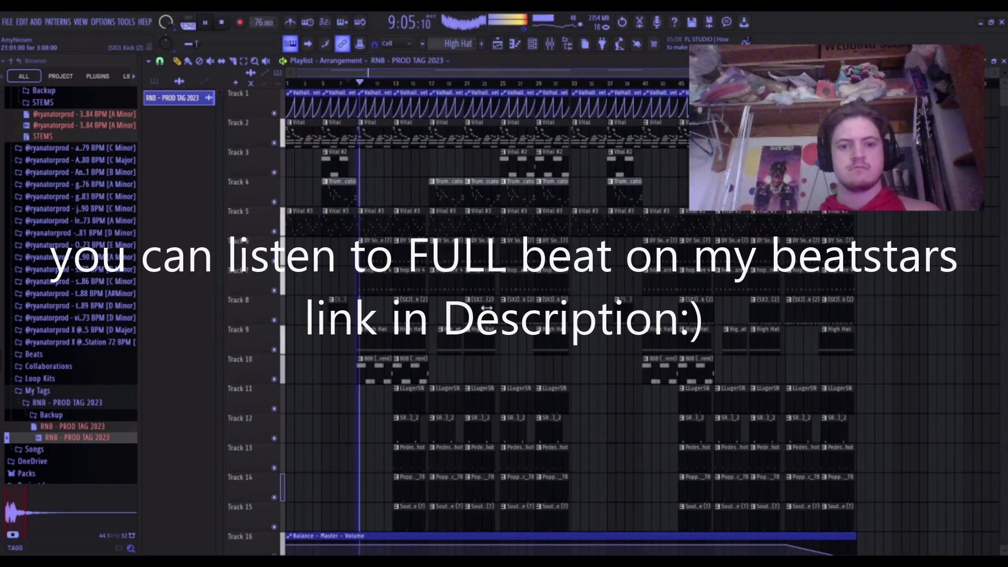
{"action": "scroll", "coordinate": [588, 410], "scroll_direction": "down", "scroll_amount": 3}
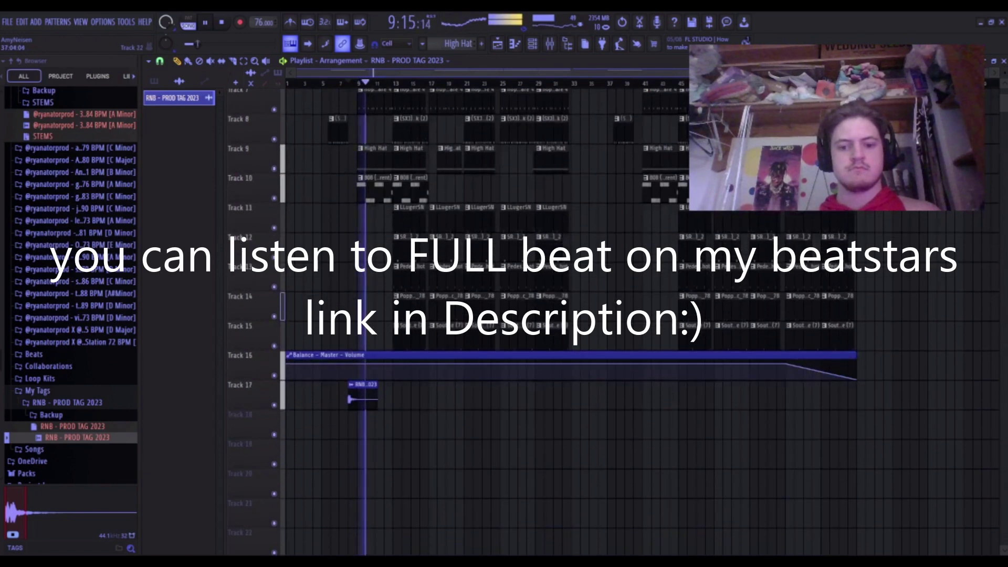